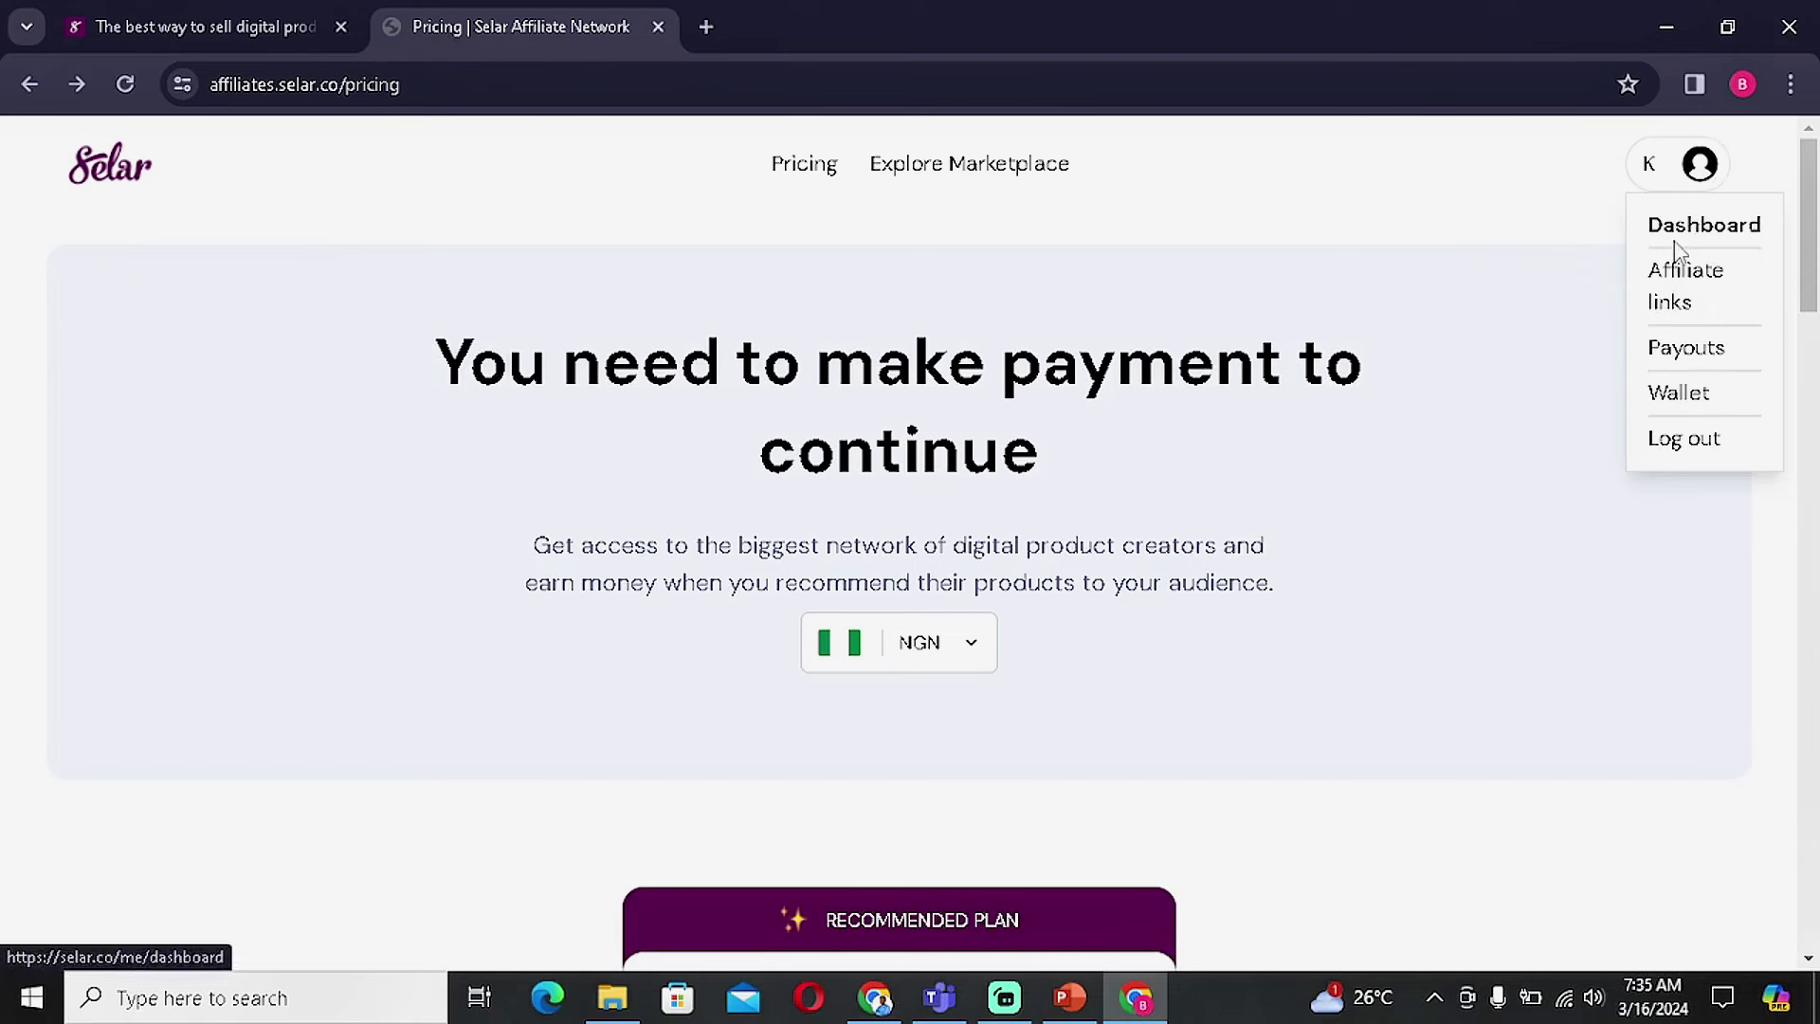
Go back to the Creator Dashboard and briefly highlight the unverified-email warning text.
{"action": "left_click", "coordinate": [1681, 237]}
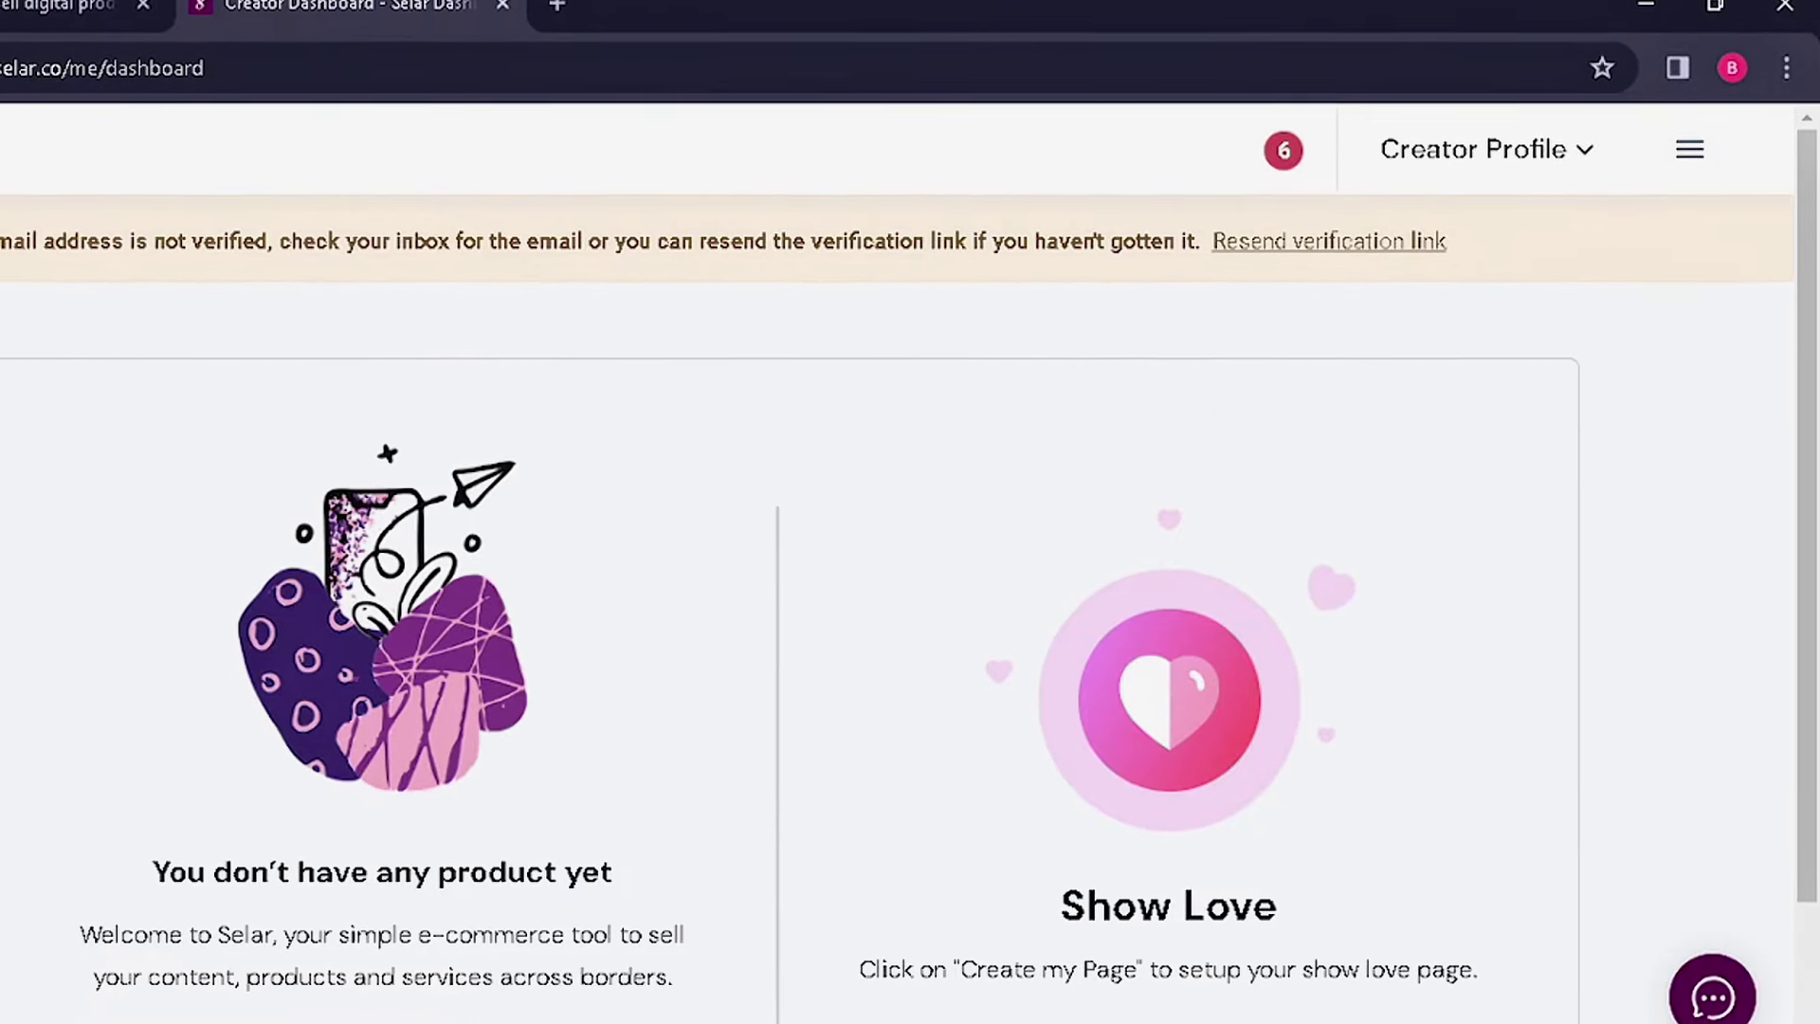
{"action": "left_click_drag", "start_coordinate": [0, 243], "coordinate": [696, 275]}
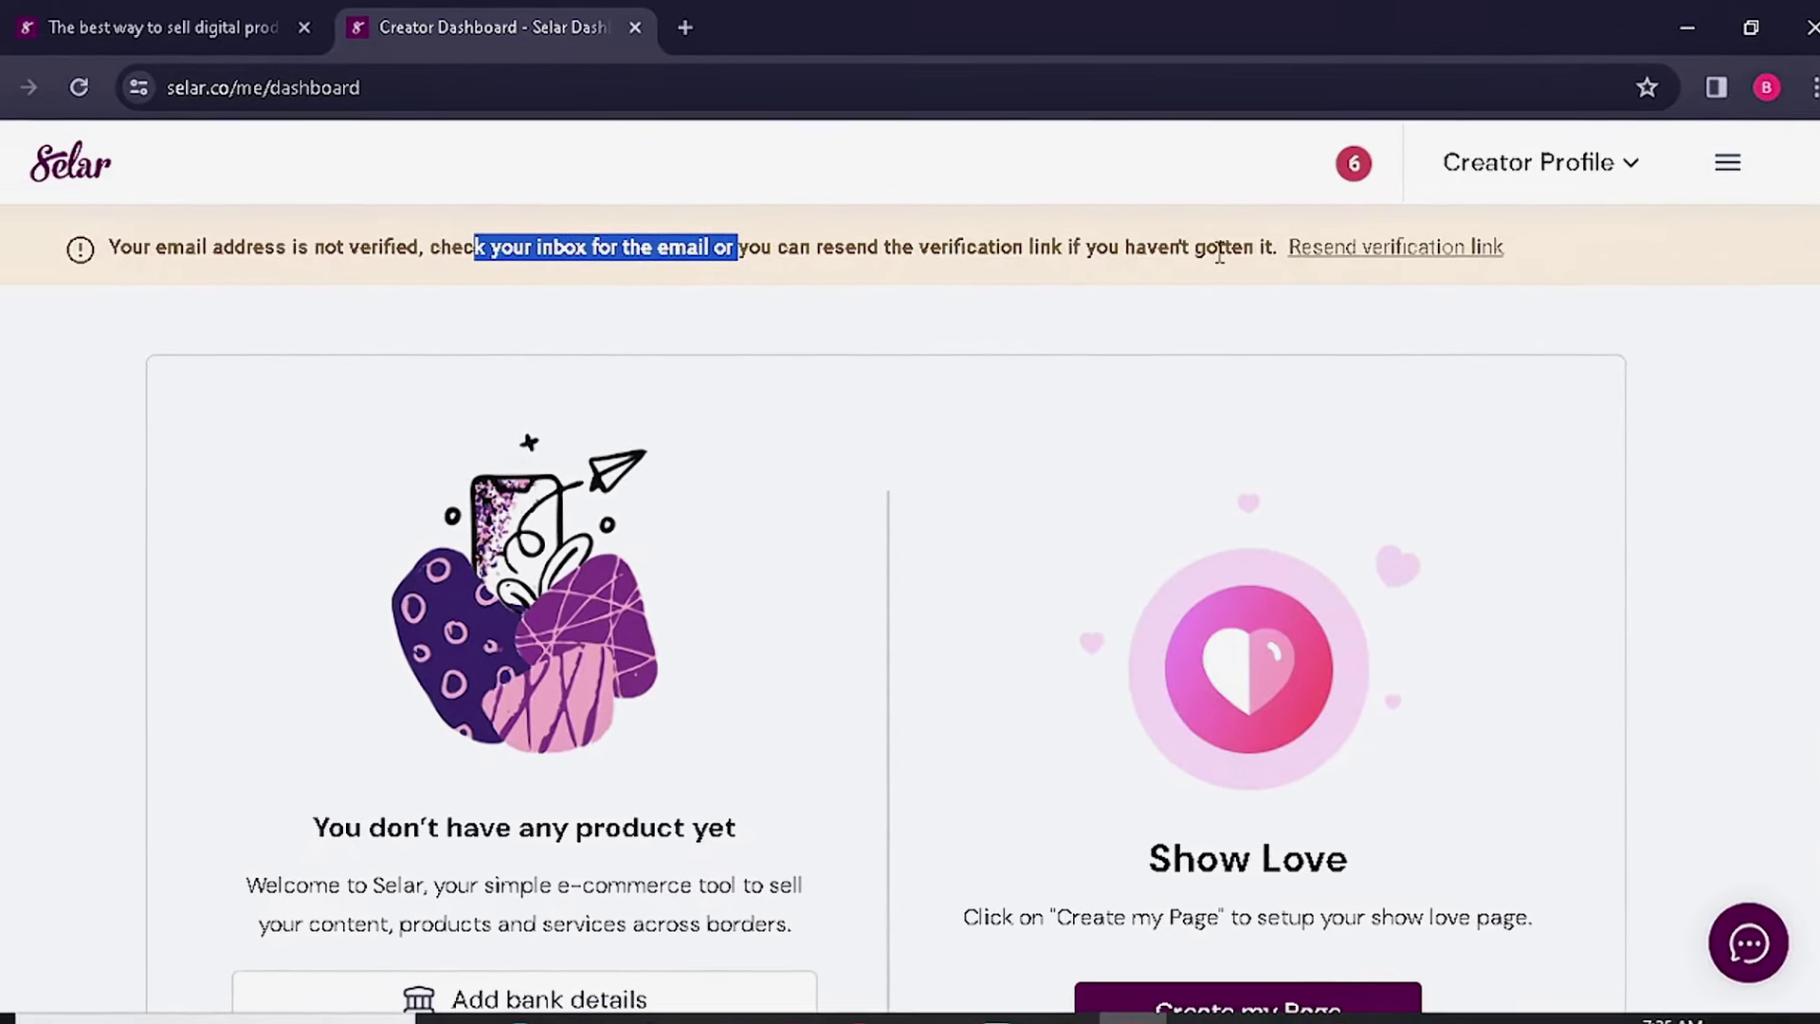
{"action": "left_click", "coordinate": [842, 285]}
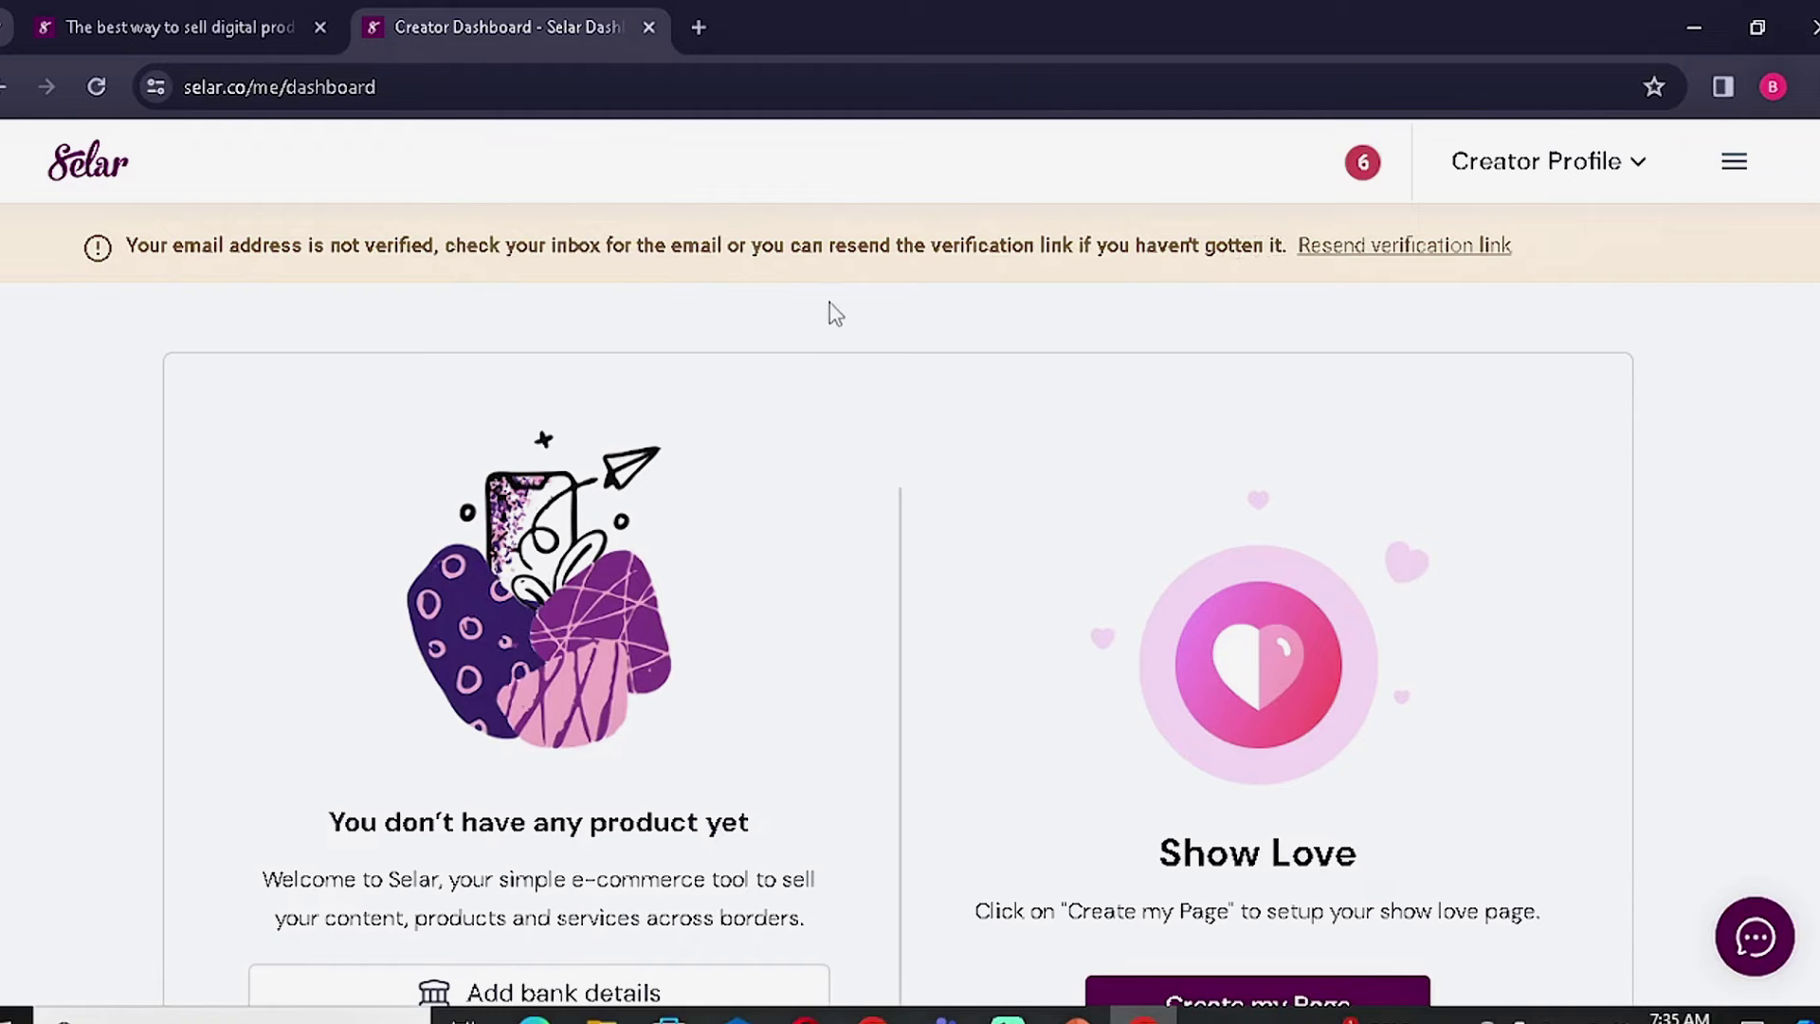
In a new Gmail tab, open 'Verify your email address' and confirm the Selar email.
{"action": "left_click", "coordinate": [703, 27]}
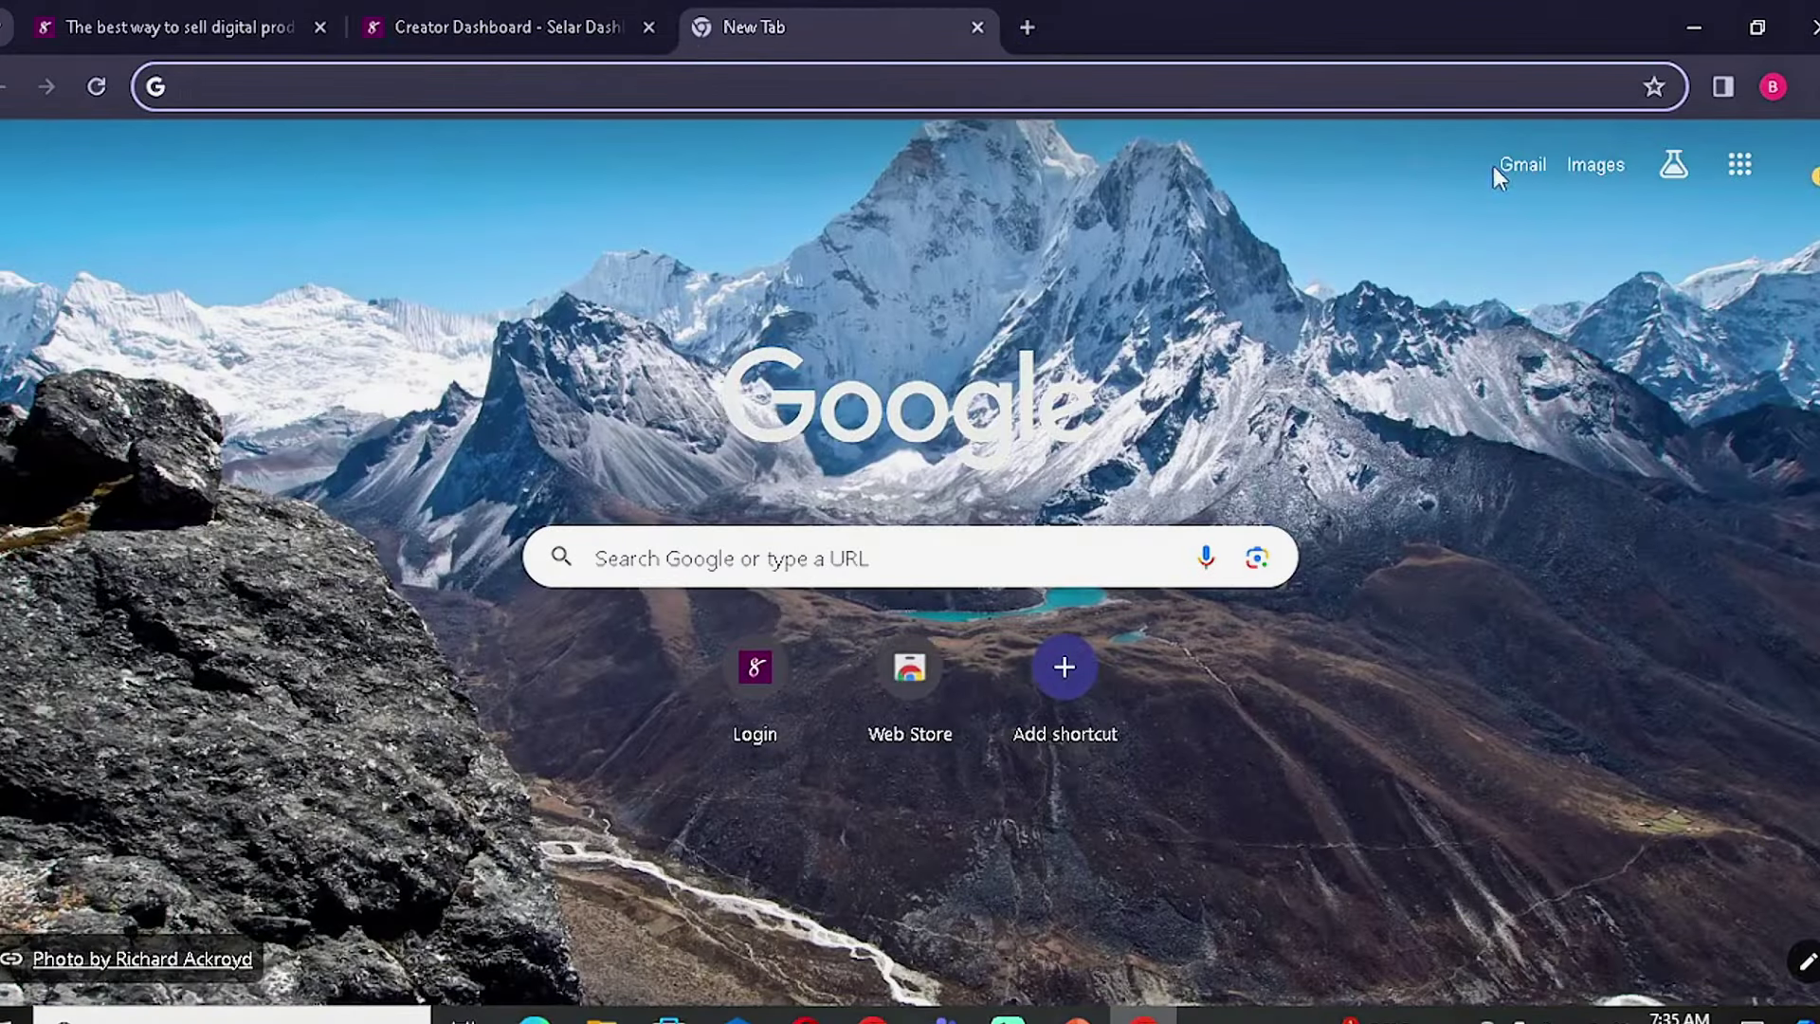
{"action": "left_click", "coordinate": [1534, 168]}
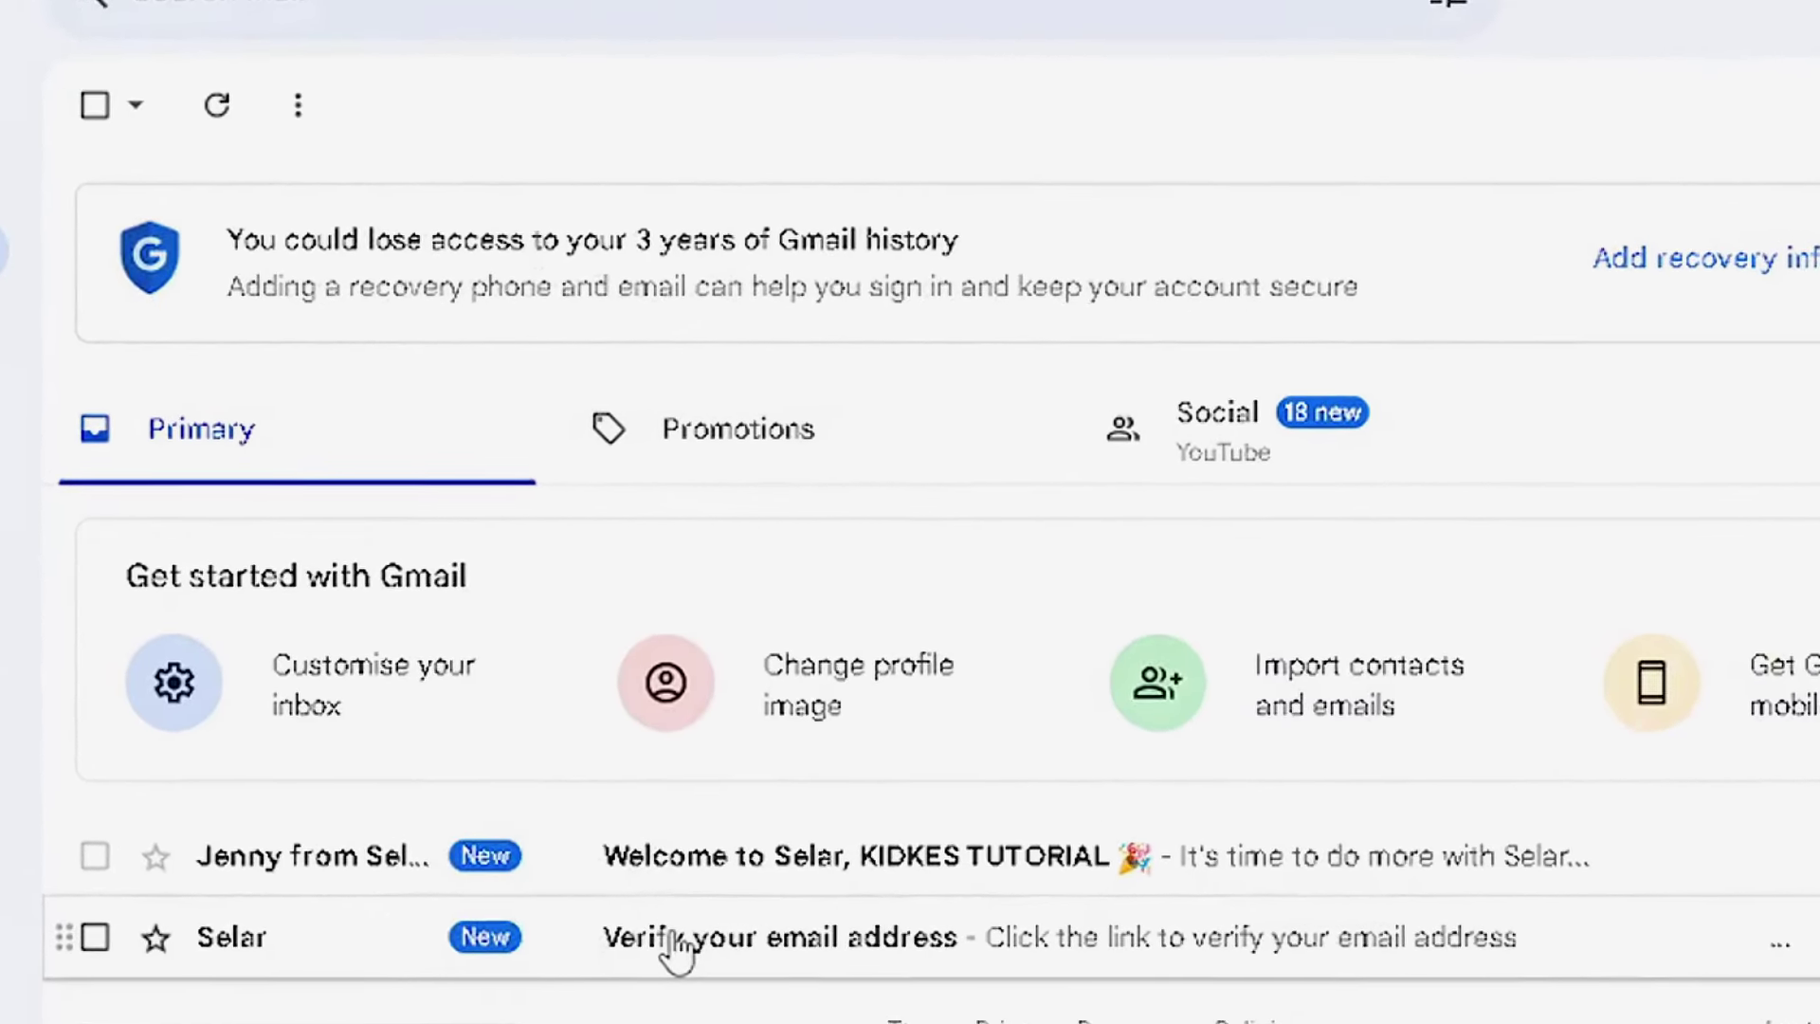
{"action": "left_click", "coordinate": [675, 943]}
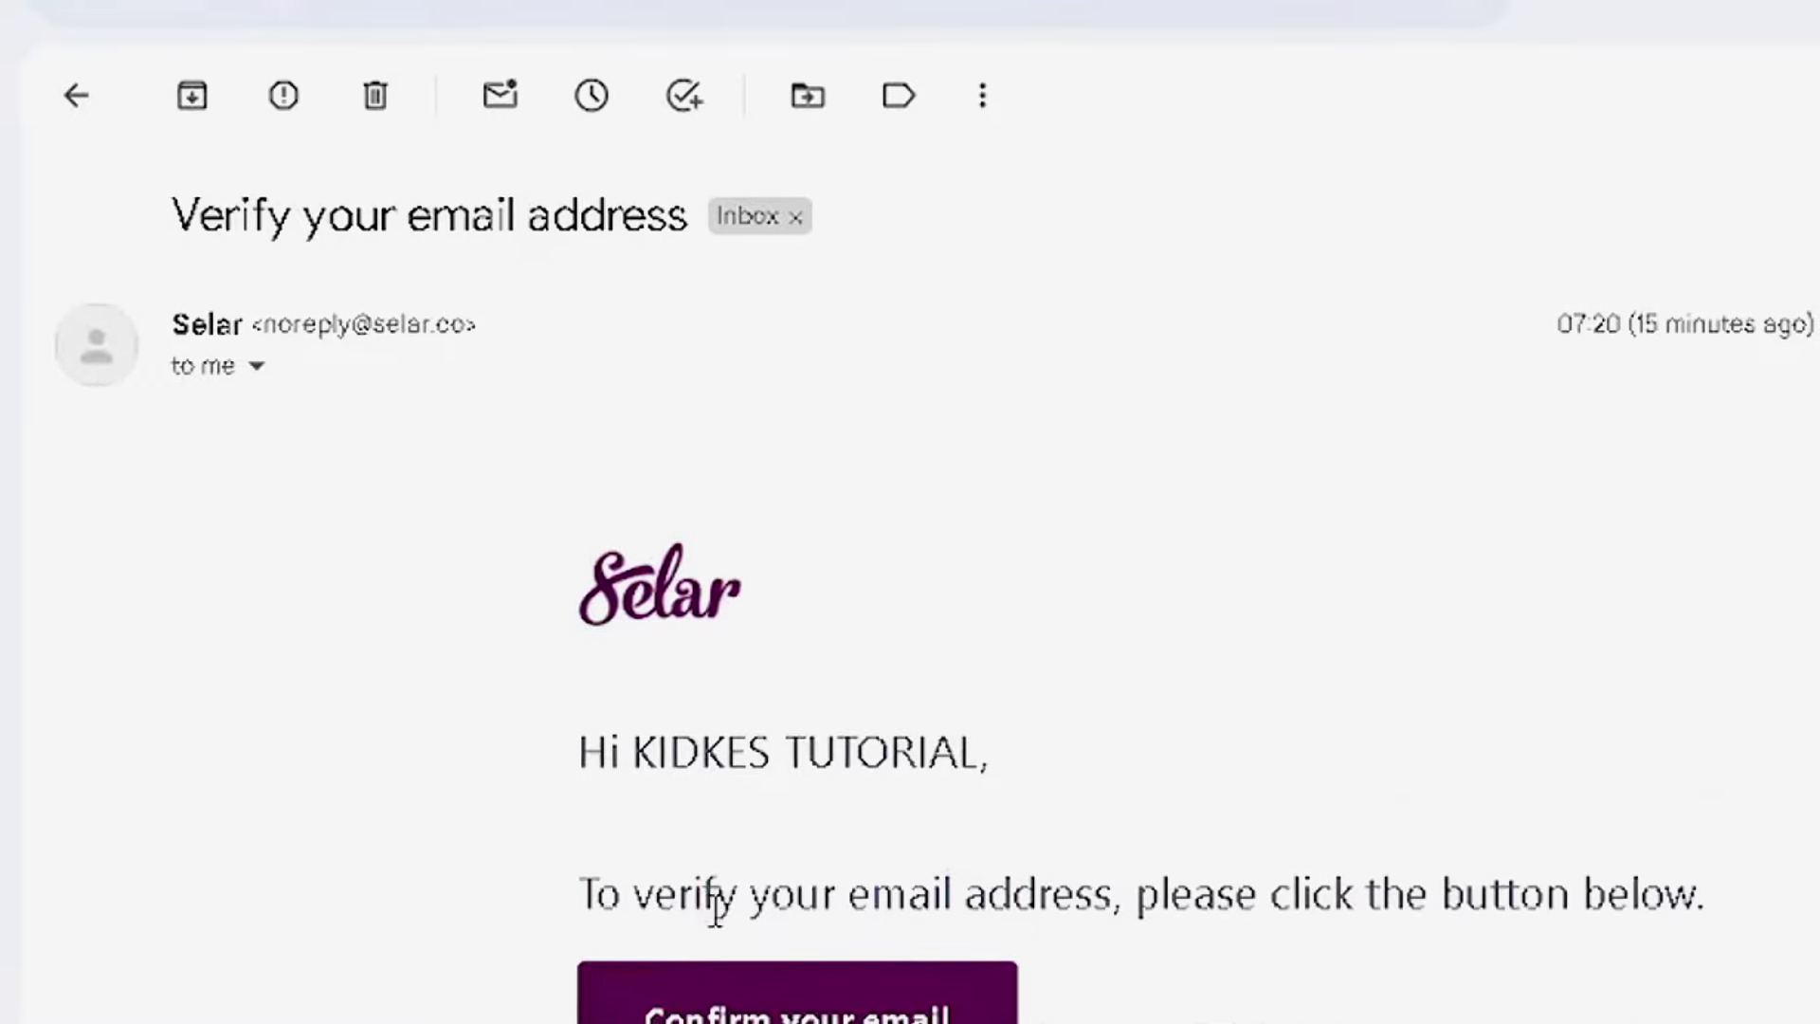
{"action": "scroll", "coordinate": [830, 985], "scroll_direction": "down", "scroll_amount": 4}
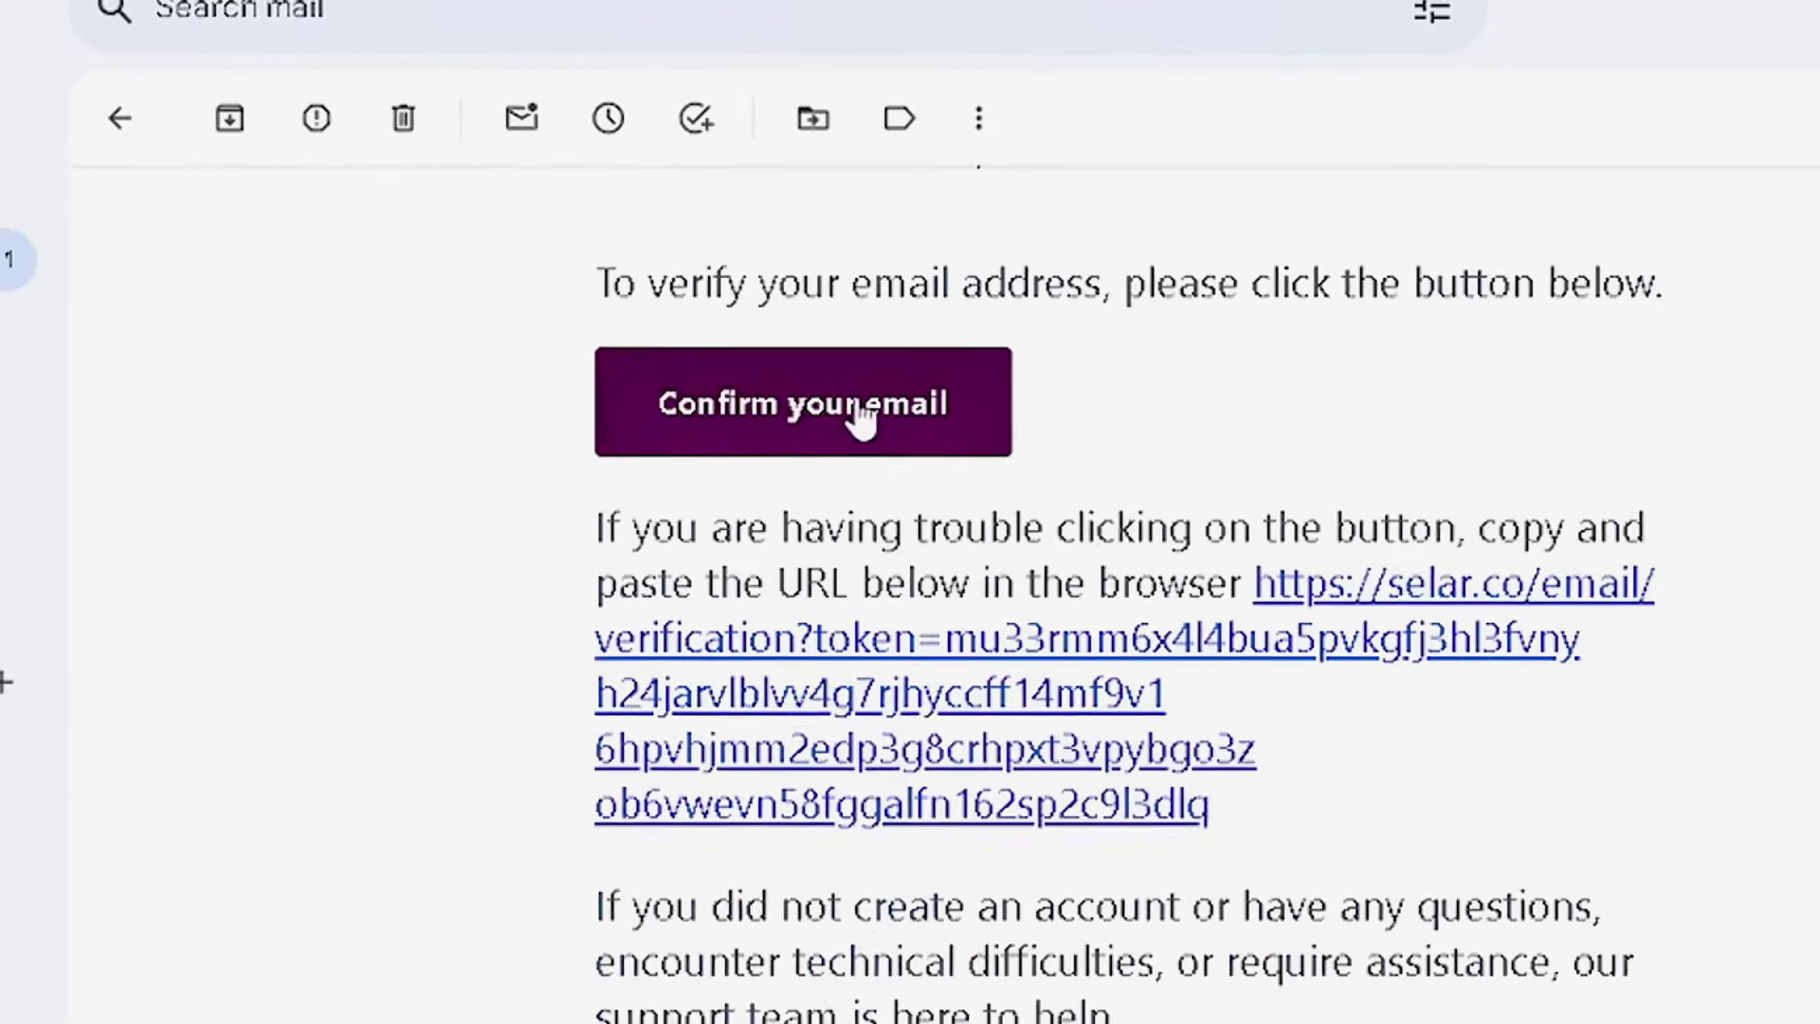
{"action": "left_click", "coordinate": [861, 417]}
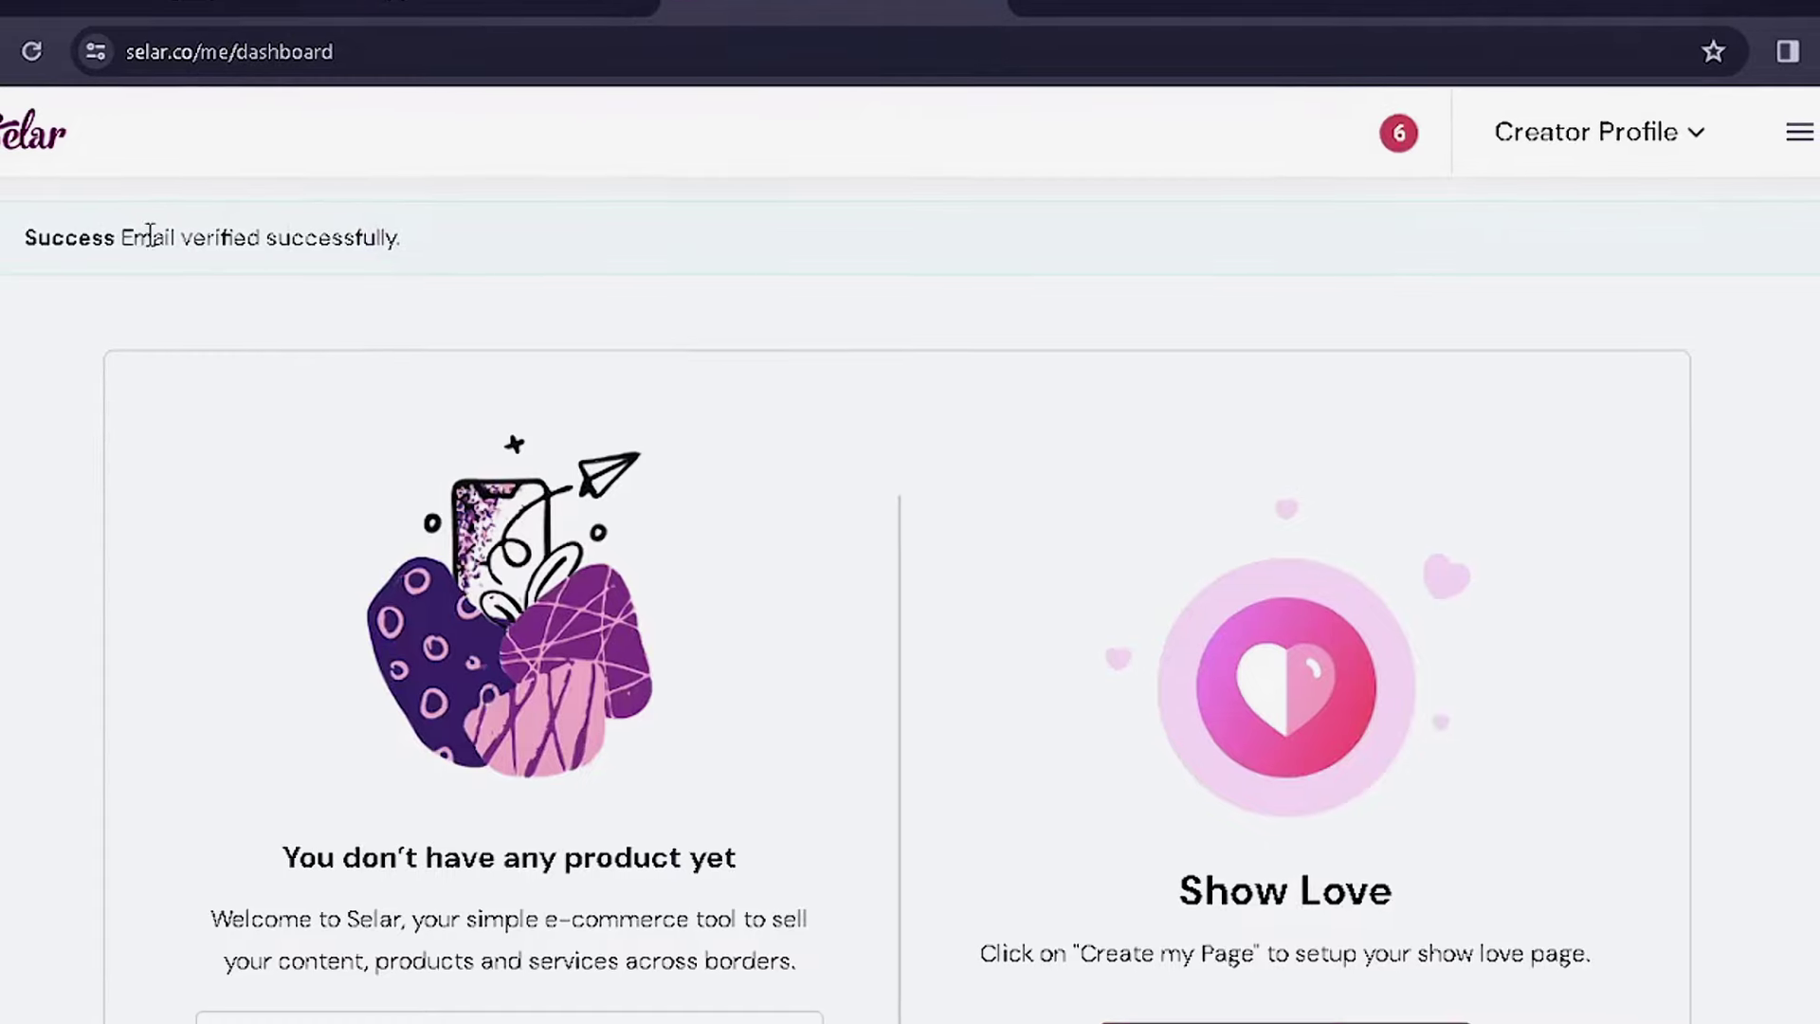
From the dashboard showing email verified, start adding bank details for payouts.
{"action": "left_click_drag", "start_coordinate": [19, 241], "coordinate": [300, 293]}
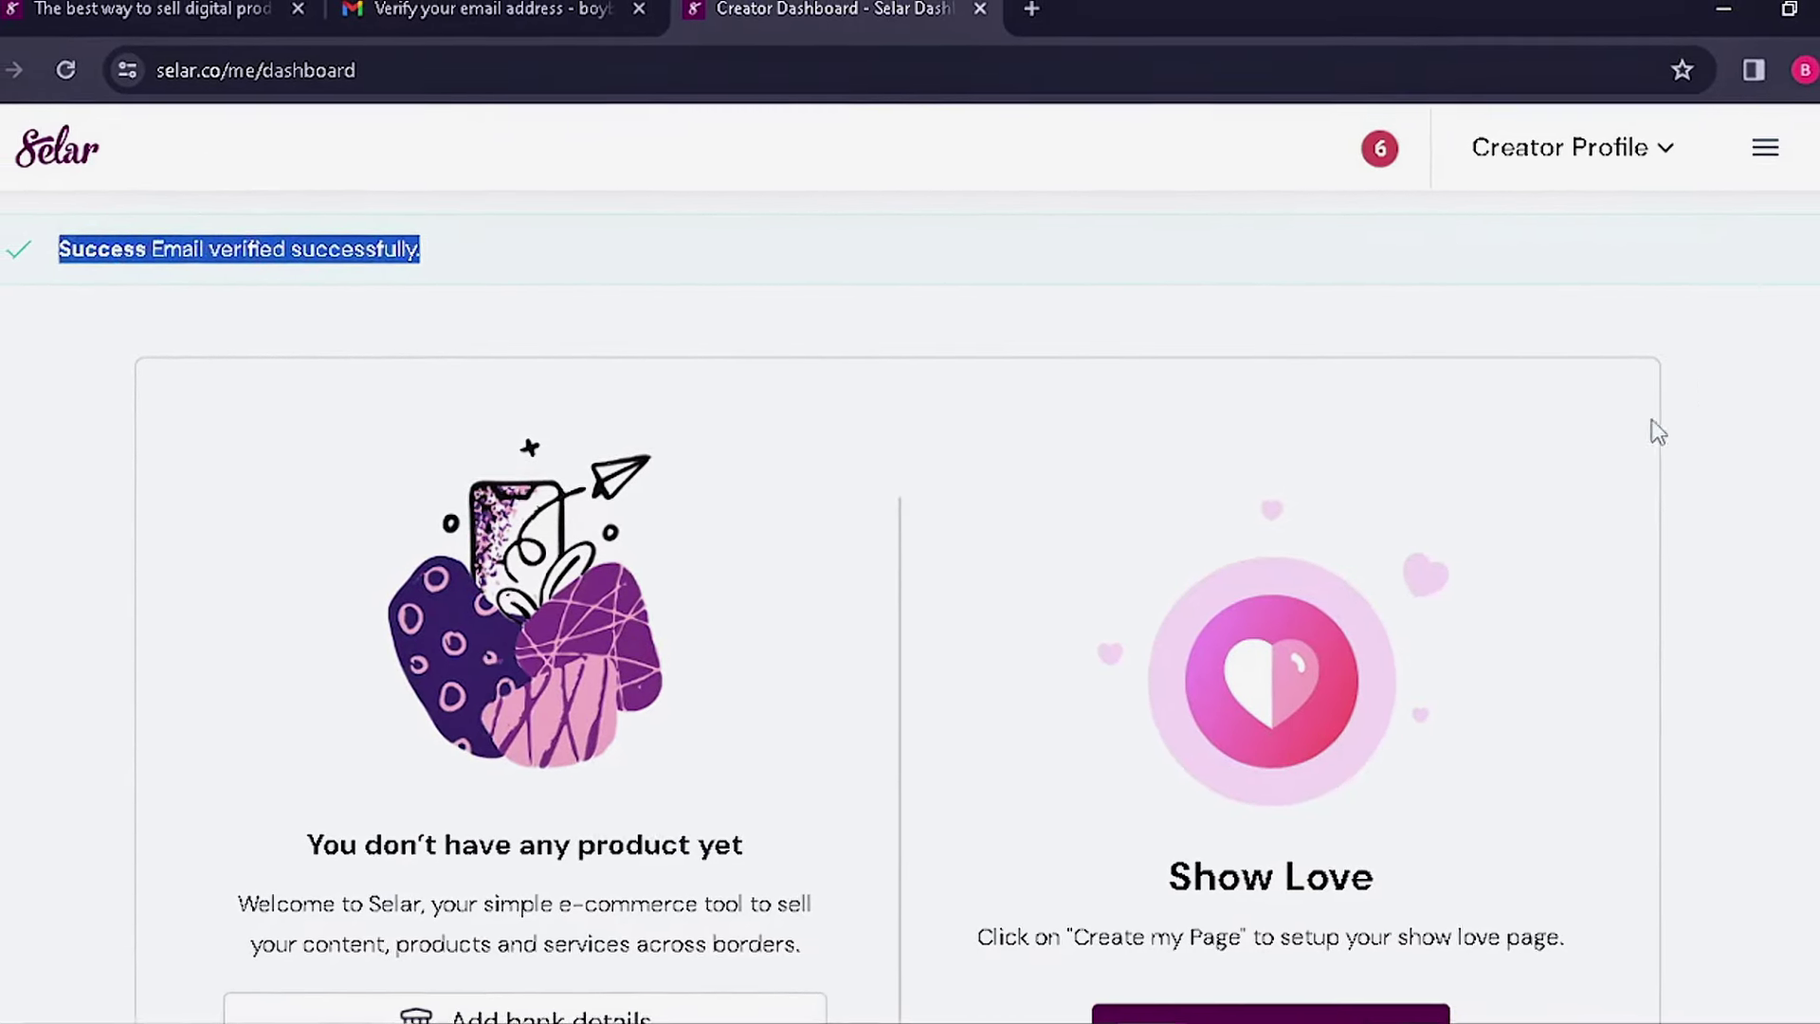
{"action": "scroll", "coordinate": [772, 638], "scroll_direction": "down", "scroll_amount": 2}
{"action": "scroll", "coordinate": [582, 236], "scroll_direction": "up", "scroll_amount": 2}
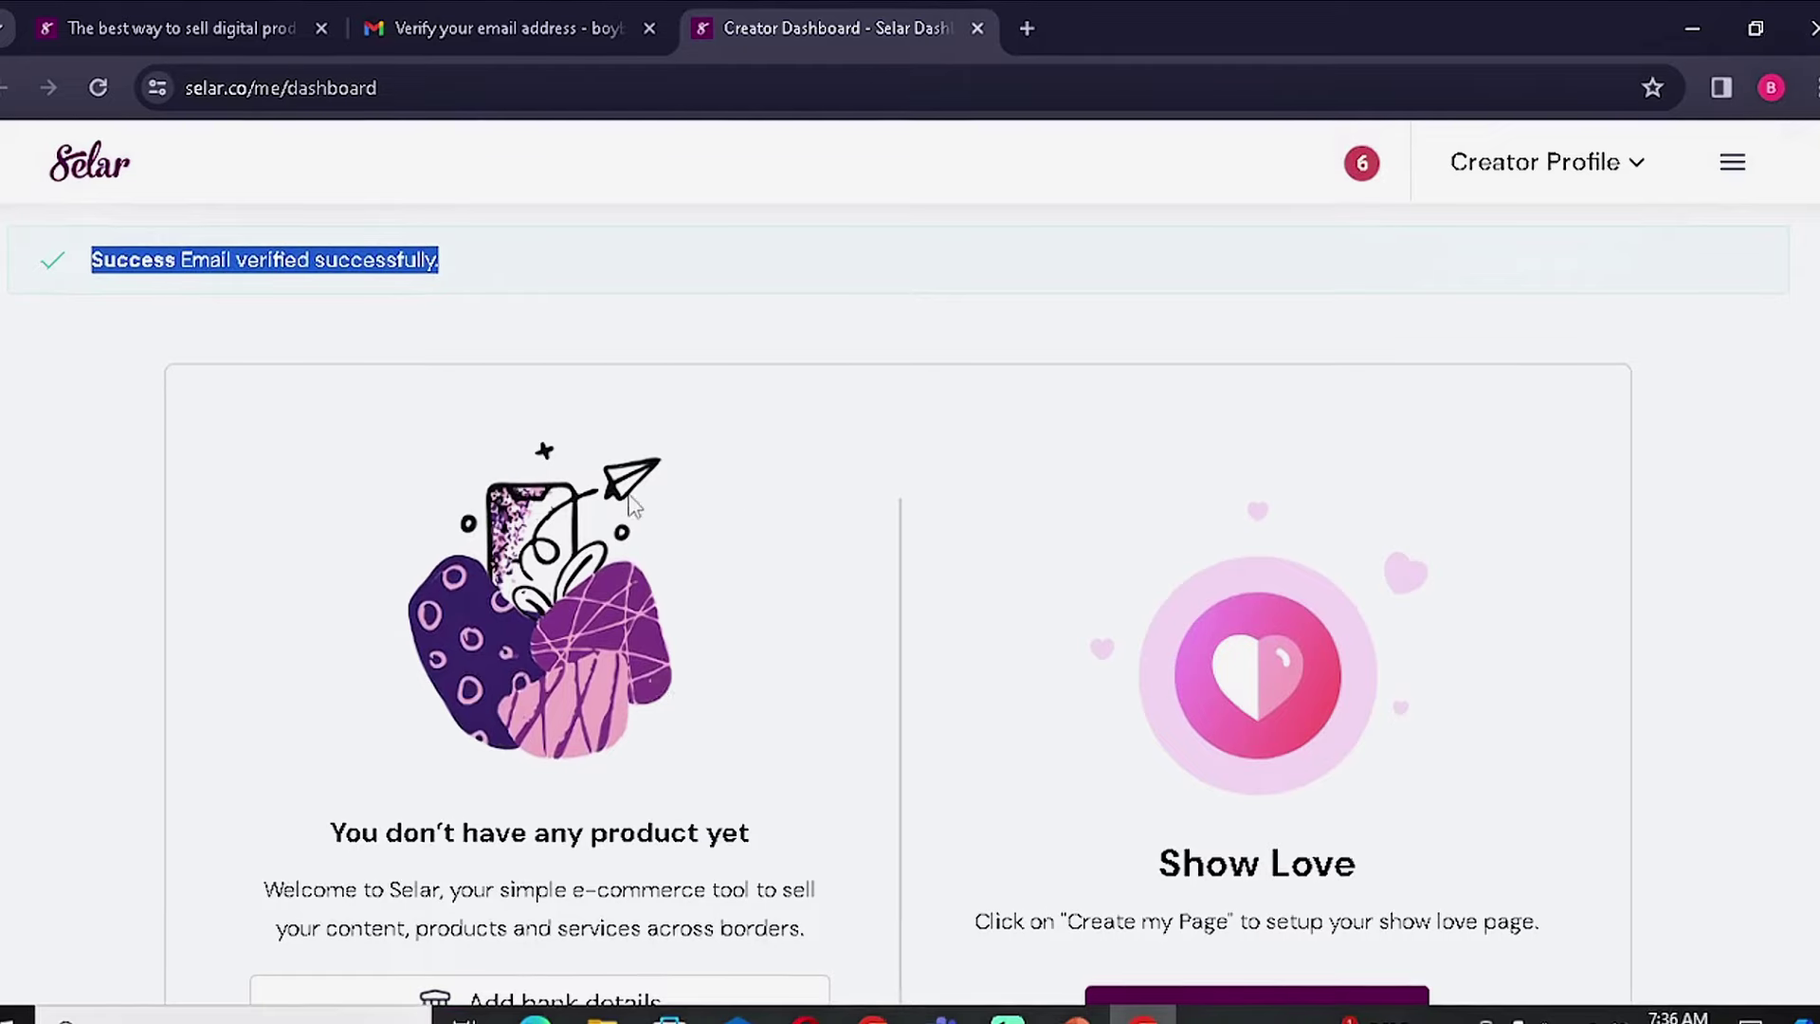
{"action": "scroll", "coordinate": [664, 683], "scroll_direction": "down", "scroll_amount": 2}
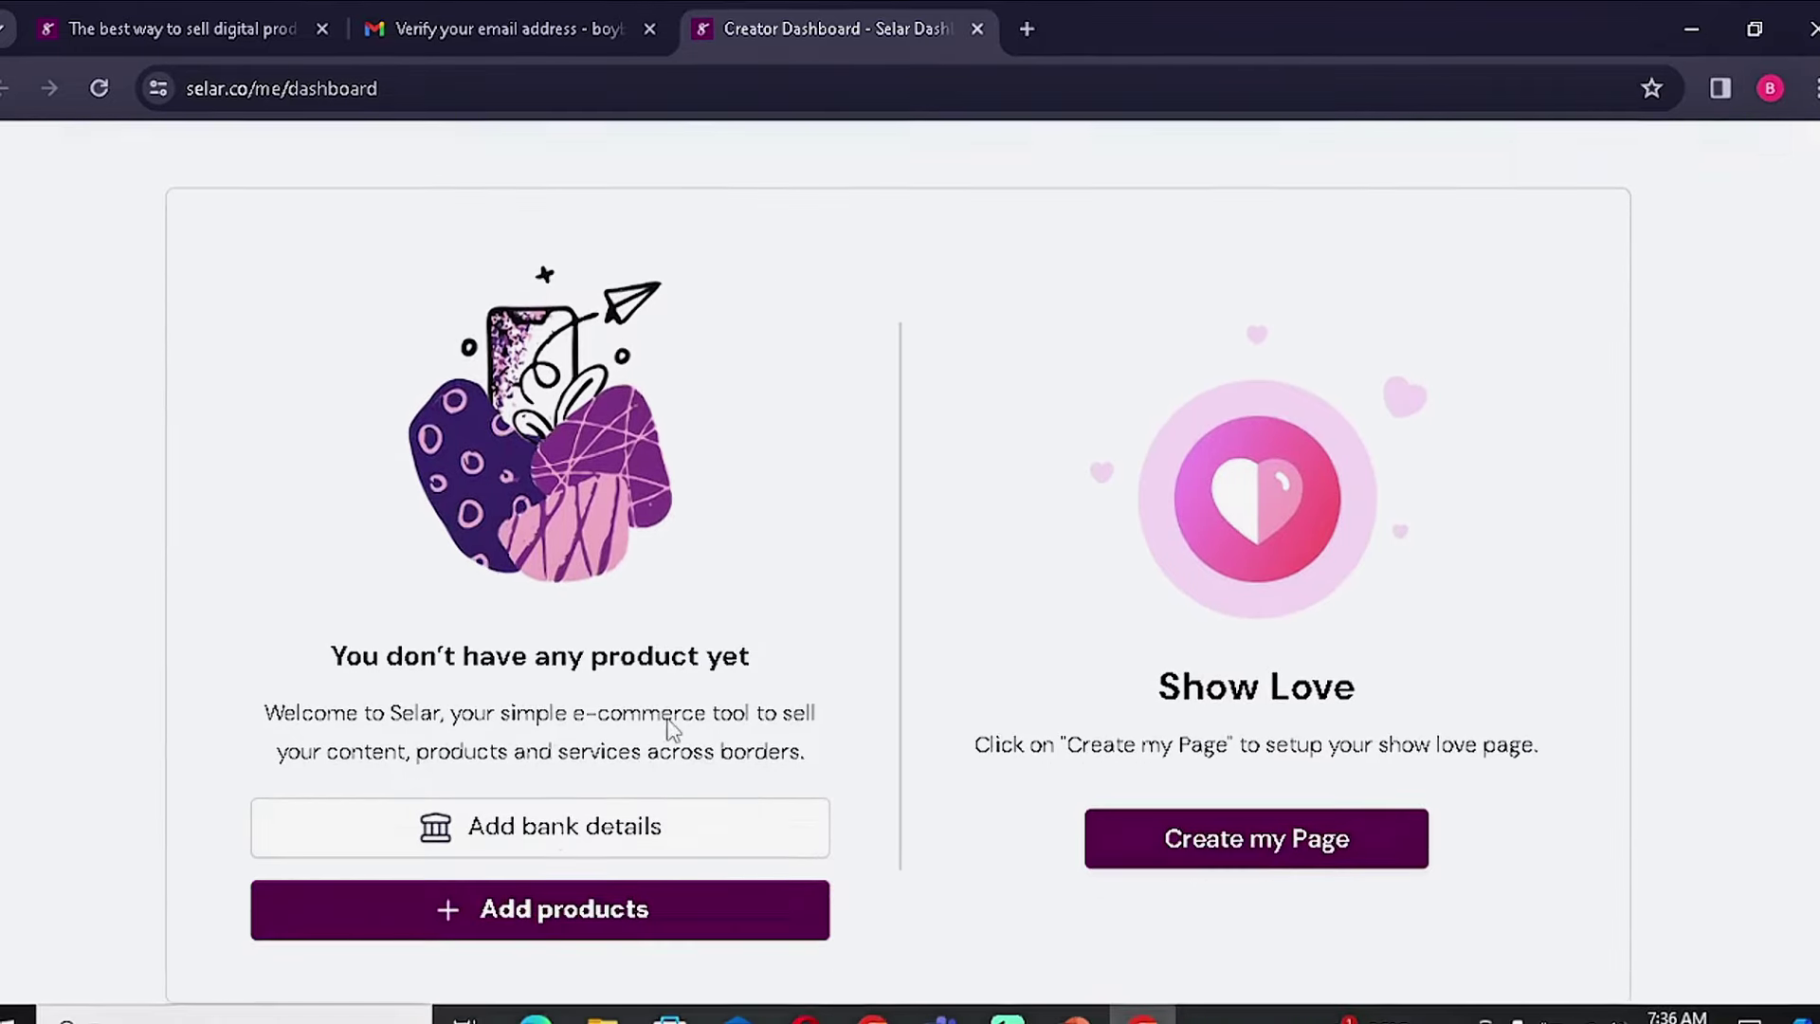
{"action": "left_click", "coordinate": [561, 833]}
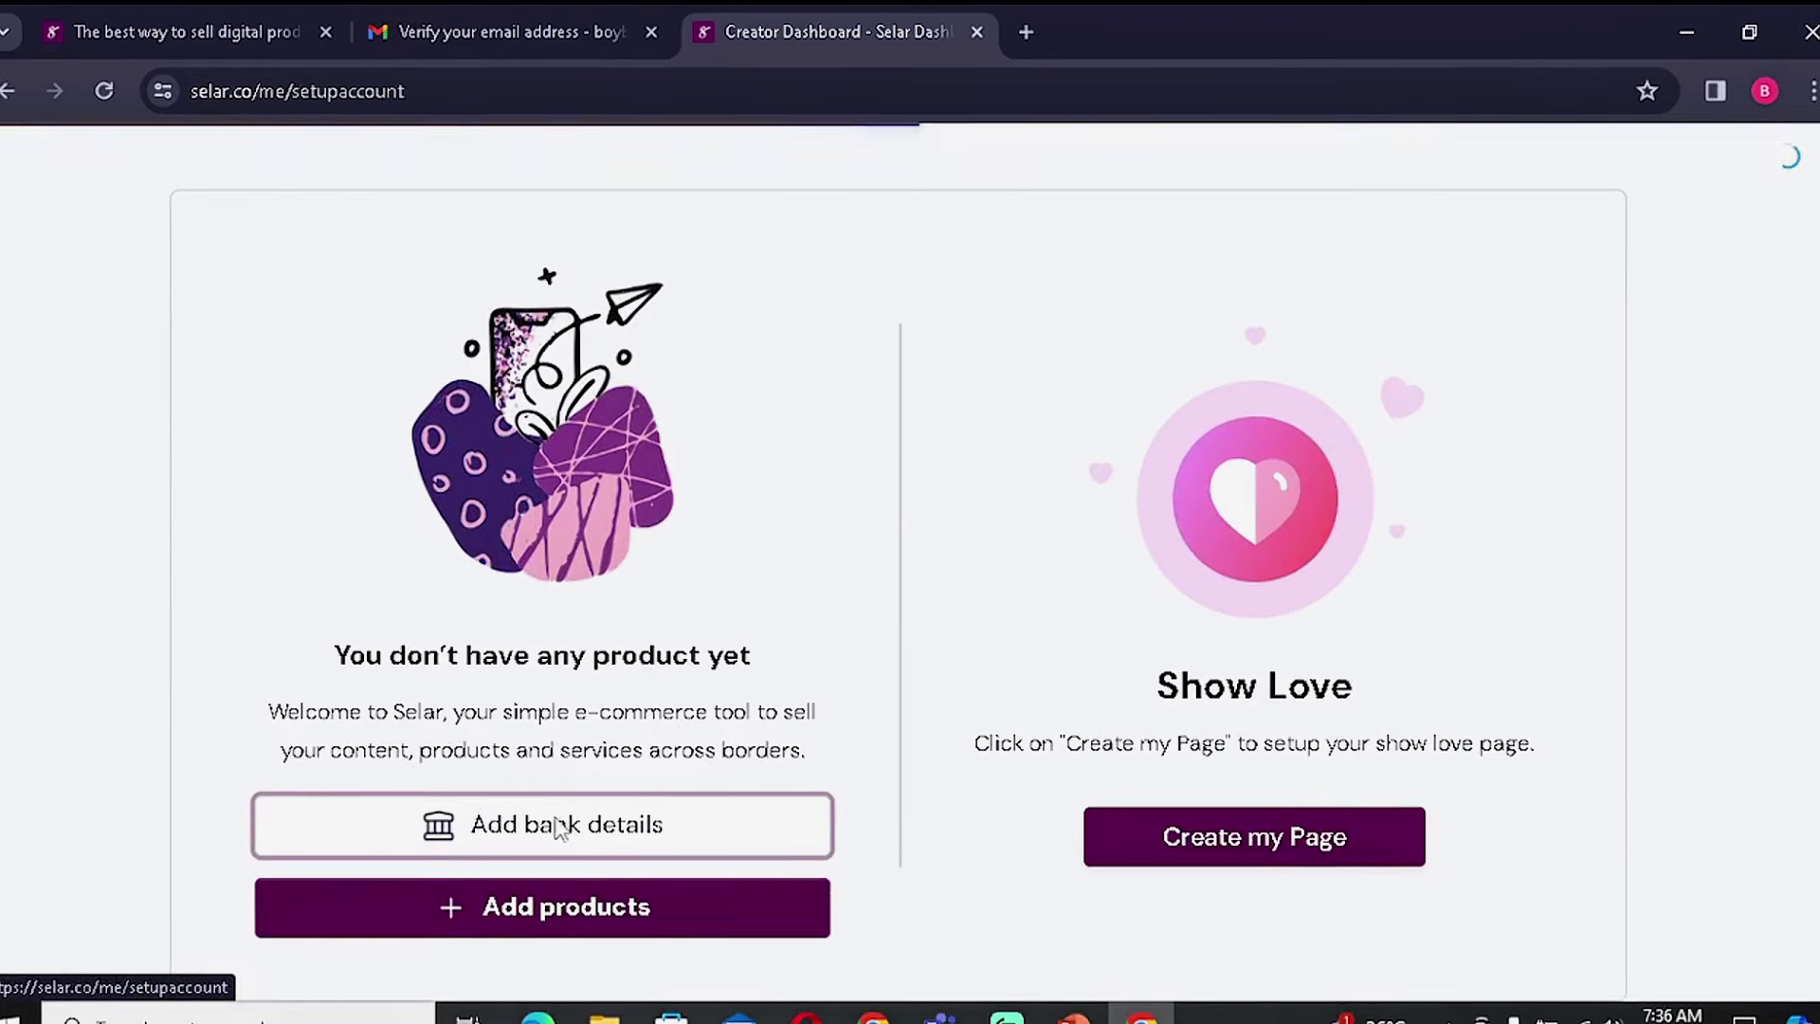
{"action": "scroll", "coordinate": [731, 718], "scroll_direction": "down", "scroll_amount": 3}
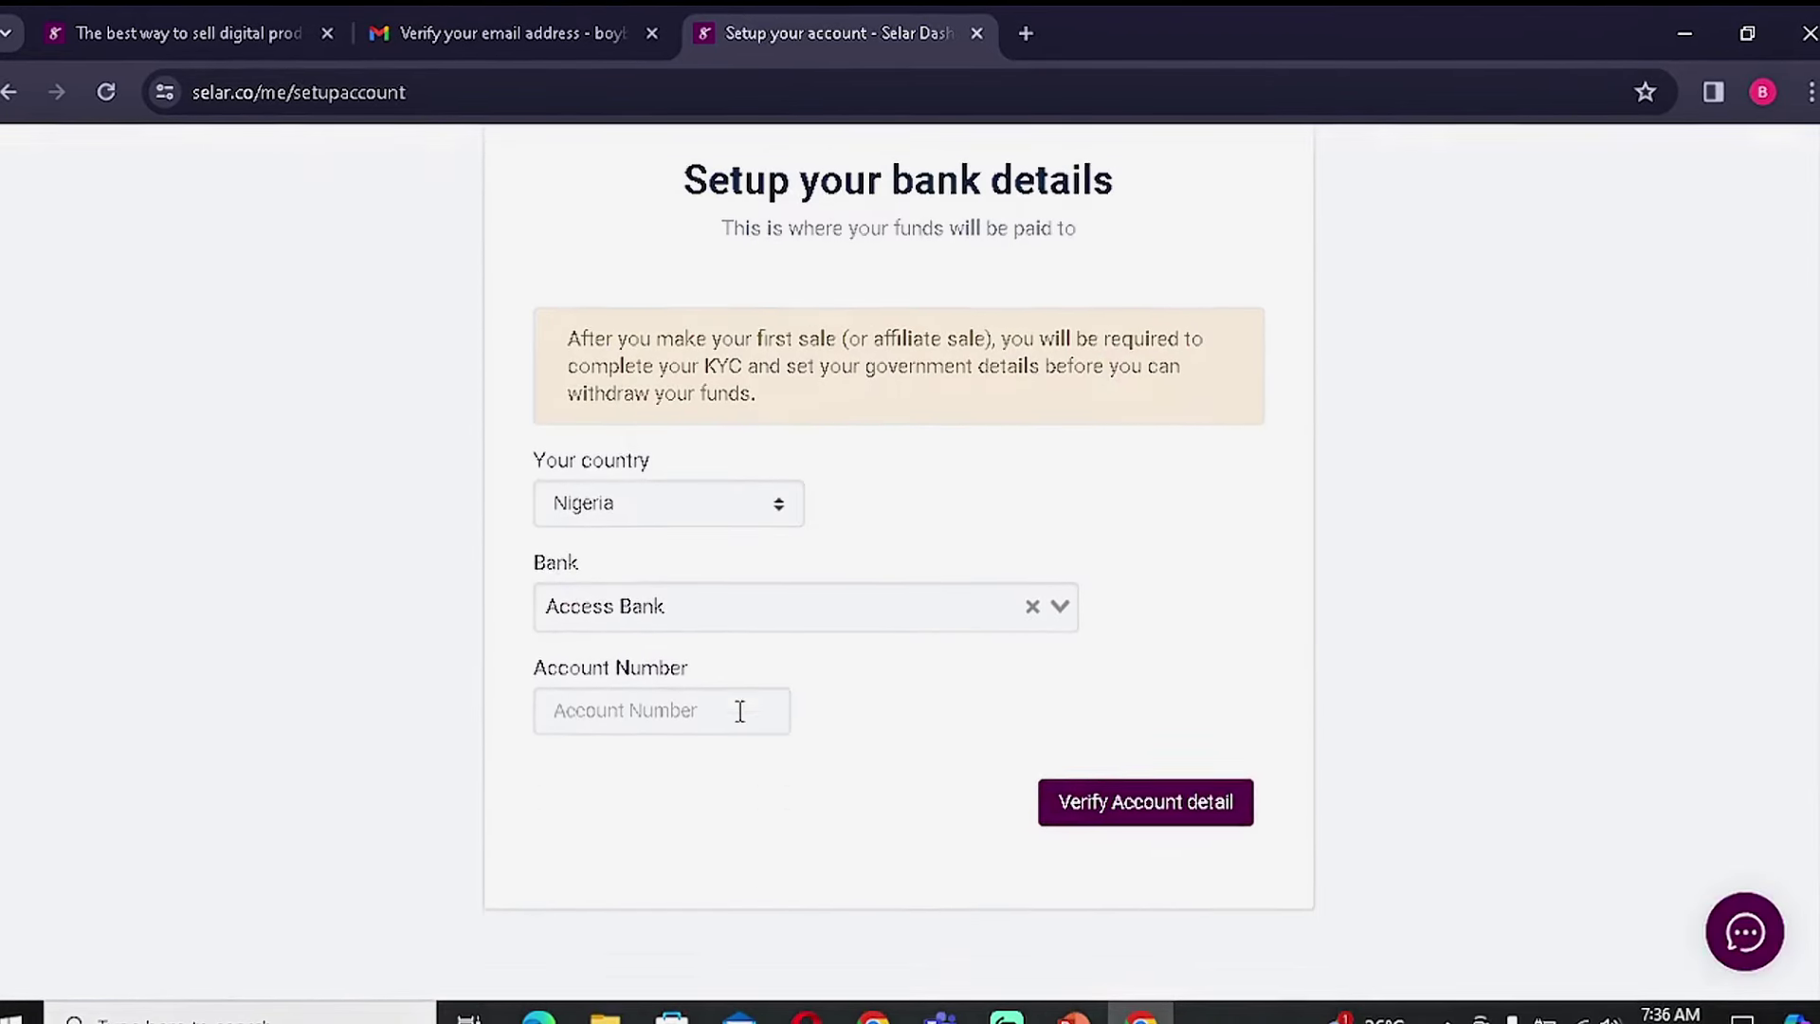
Choose Nigeria and Guaranty Trust Bank, and enter the payout account number.
{"action": "left_click", "coordinate": [772, 500]}
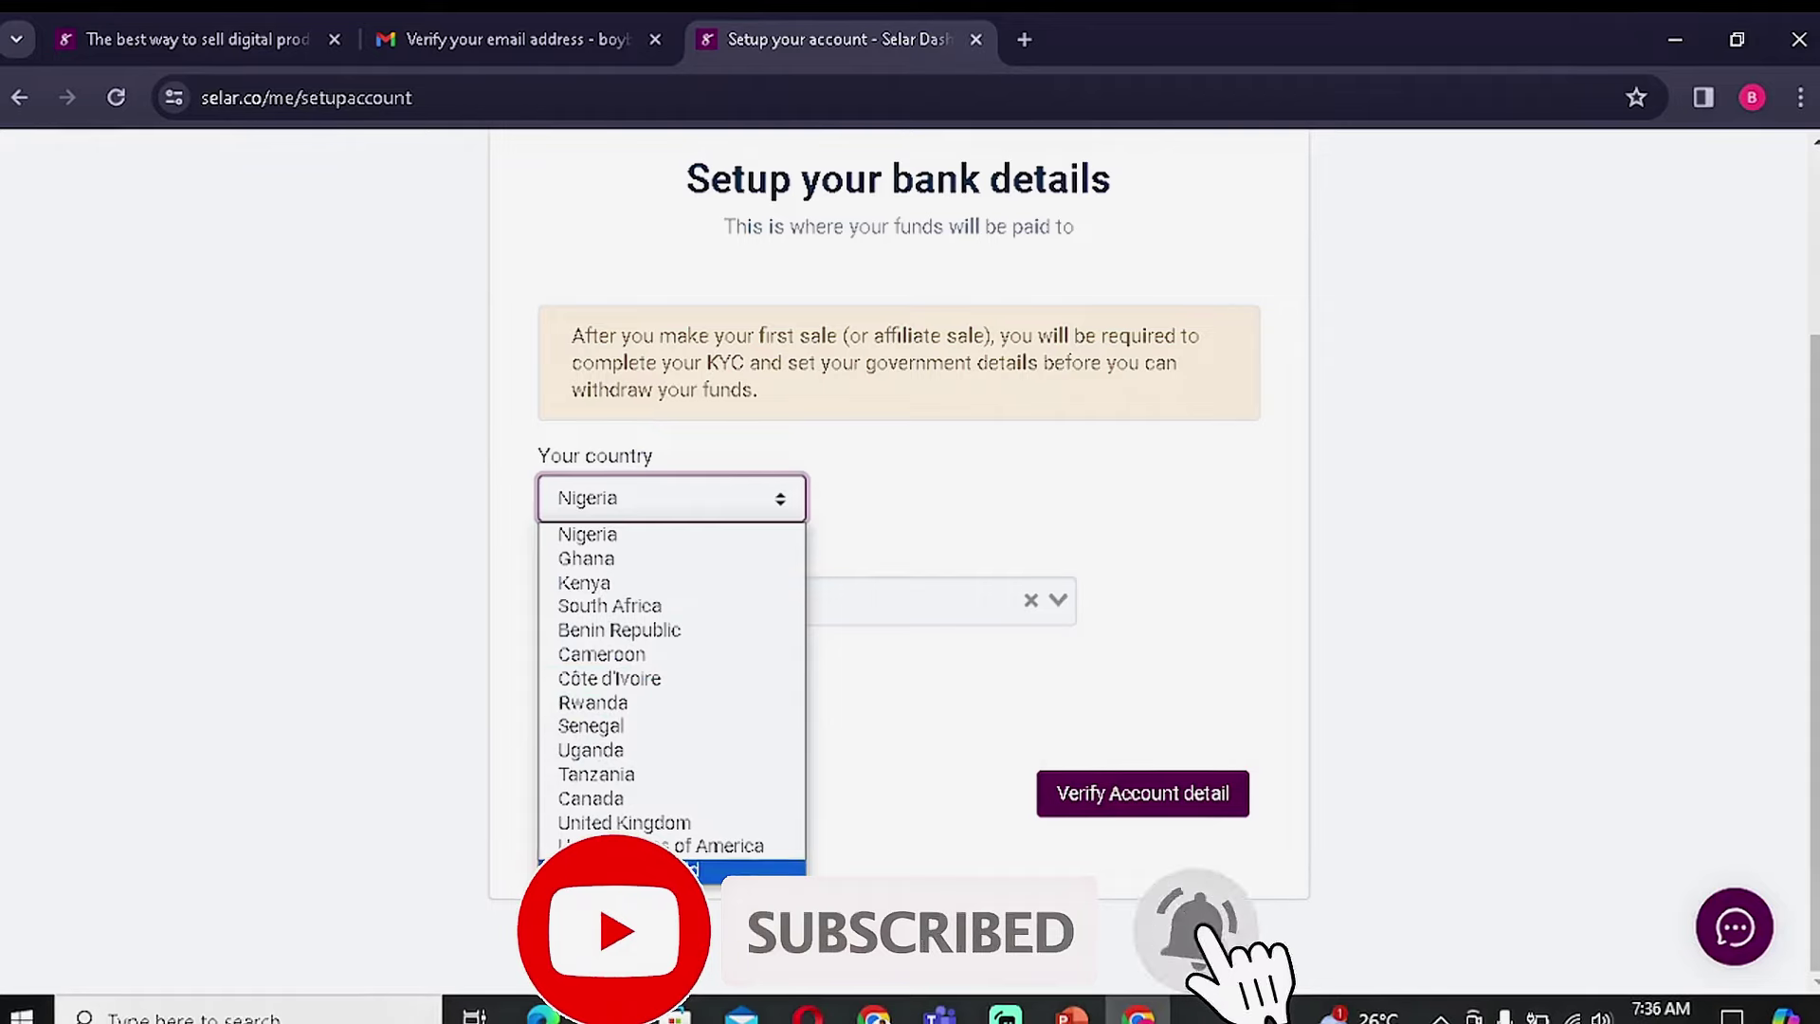
{"action": "left_click", "coordinate": [634, 537]}
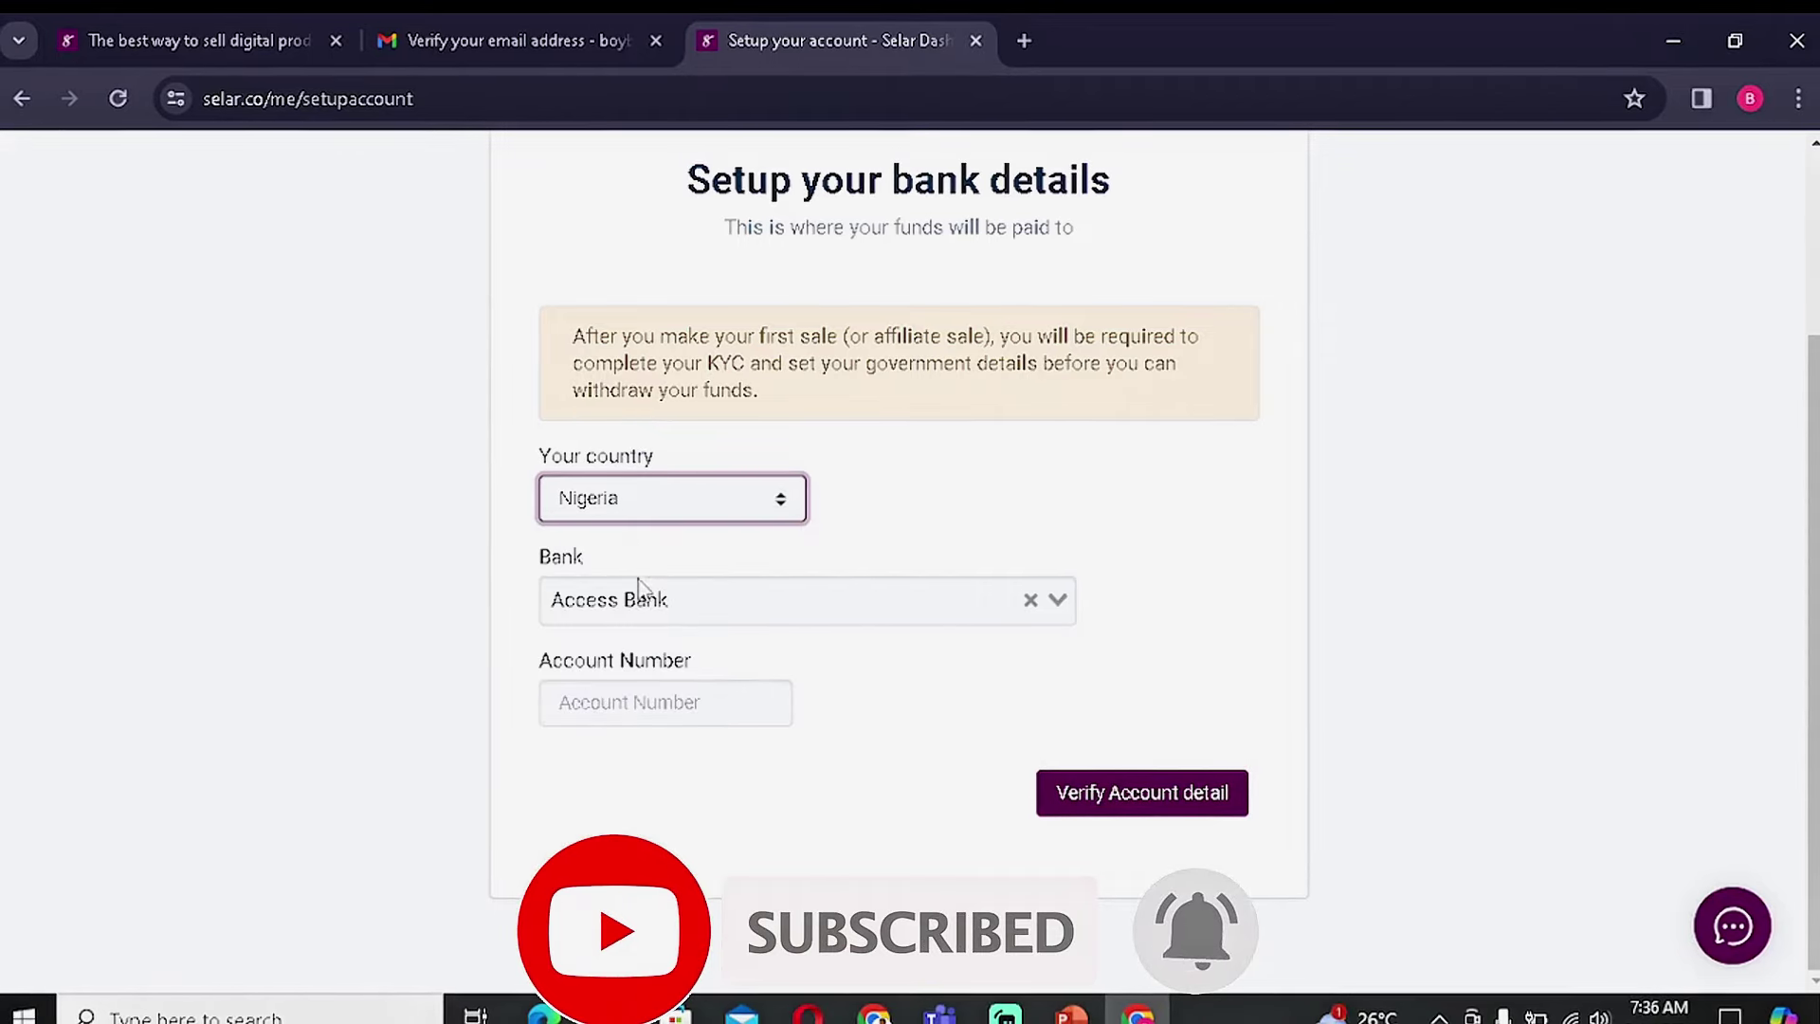
{"action": "left_click", "coordinate": [1057, 601]}
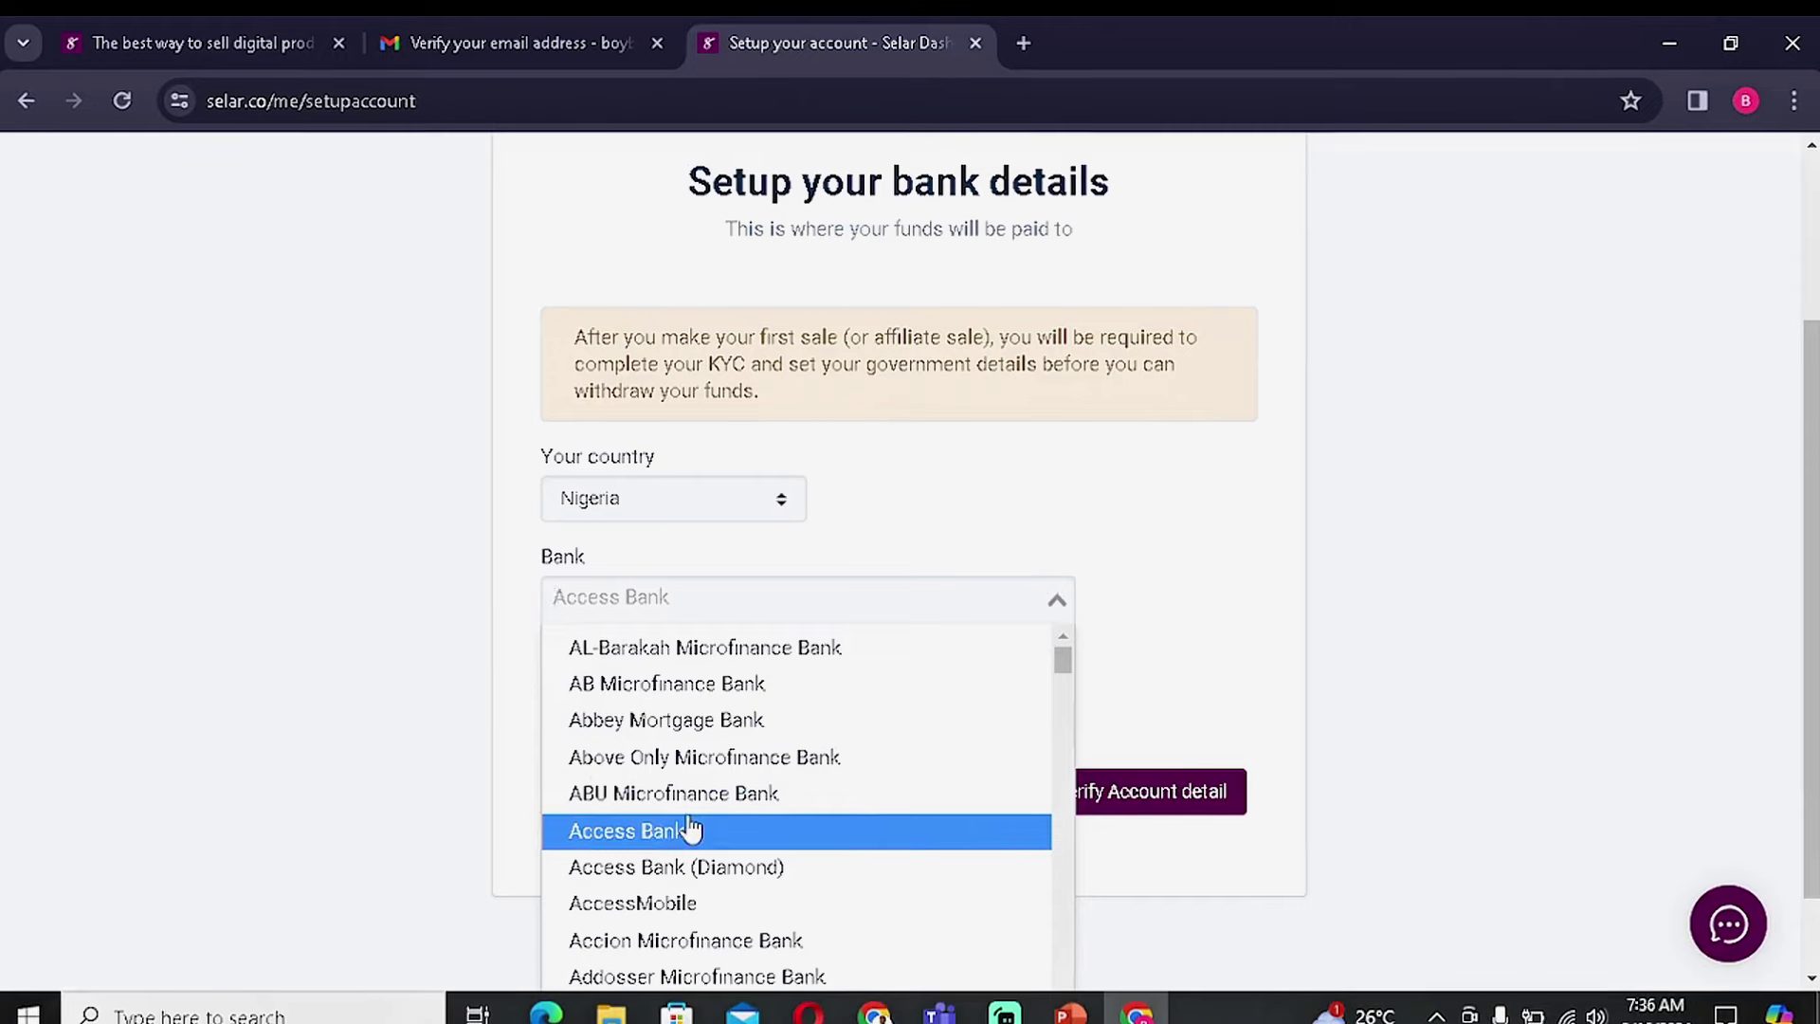
{"action": "type", "text": "g"}
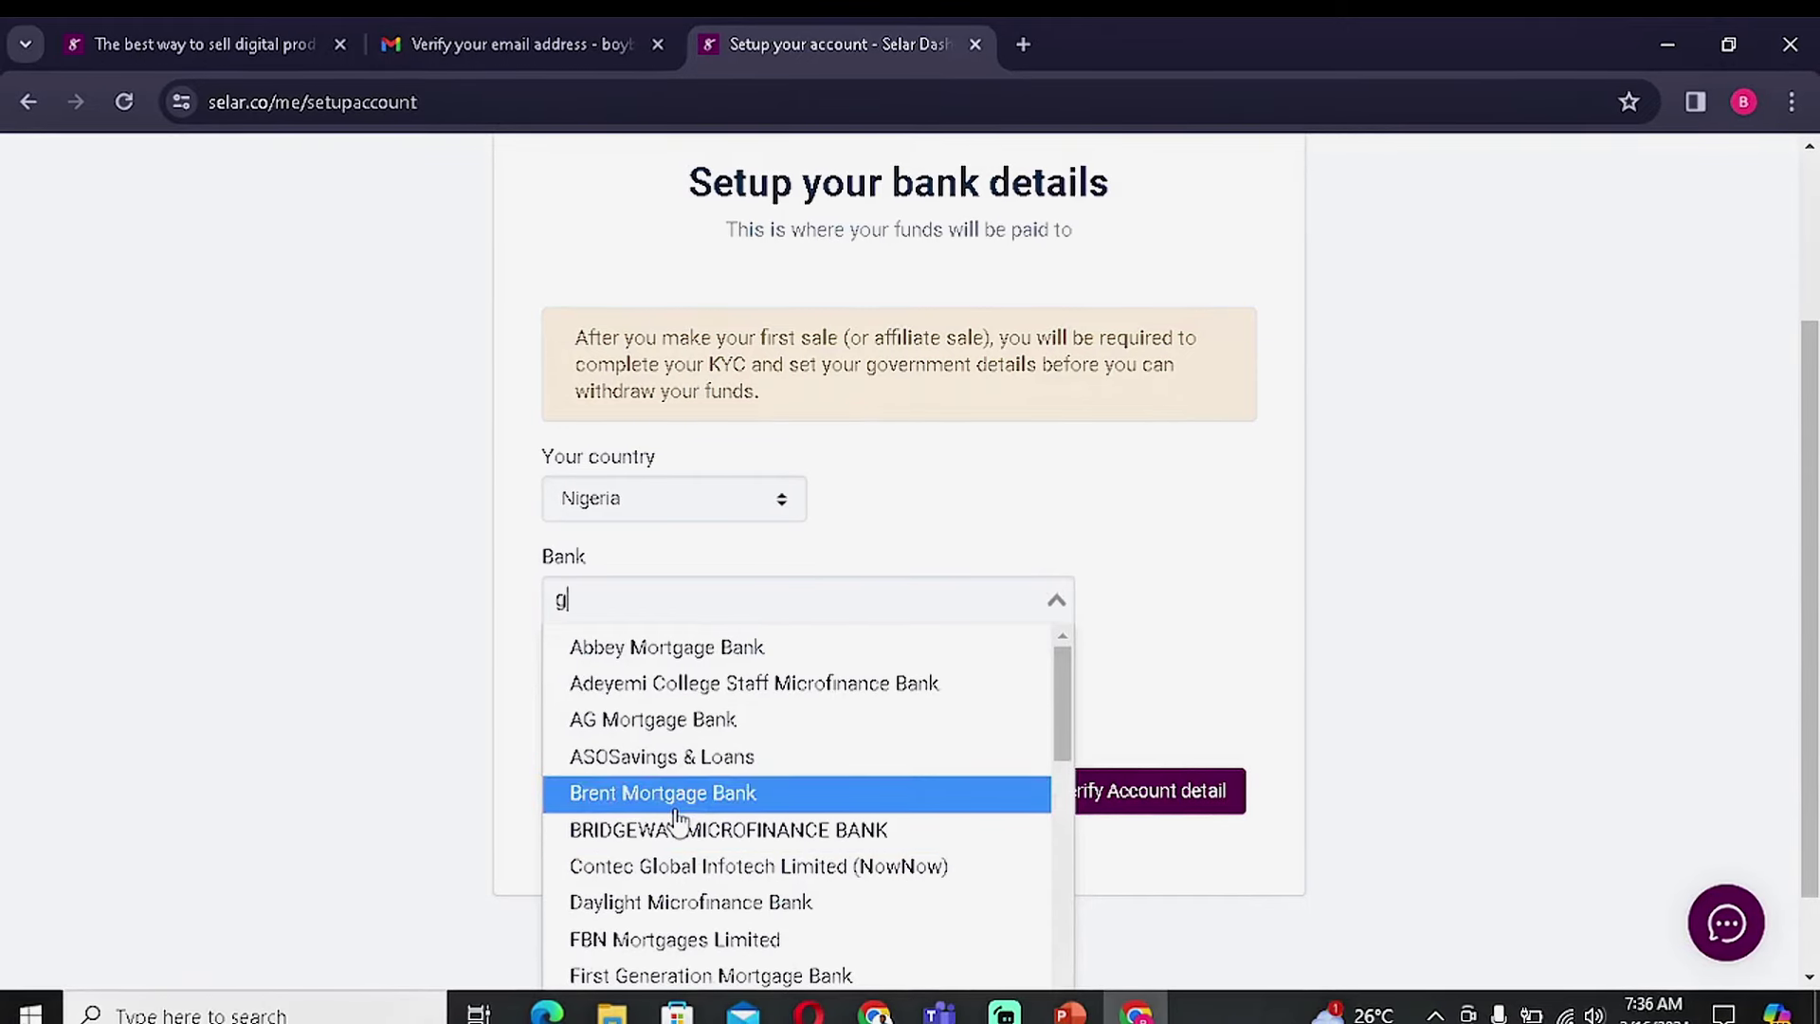
{"action": "type", "text": "ua"}
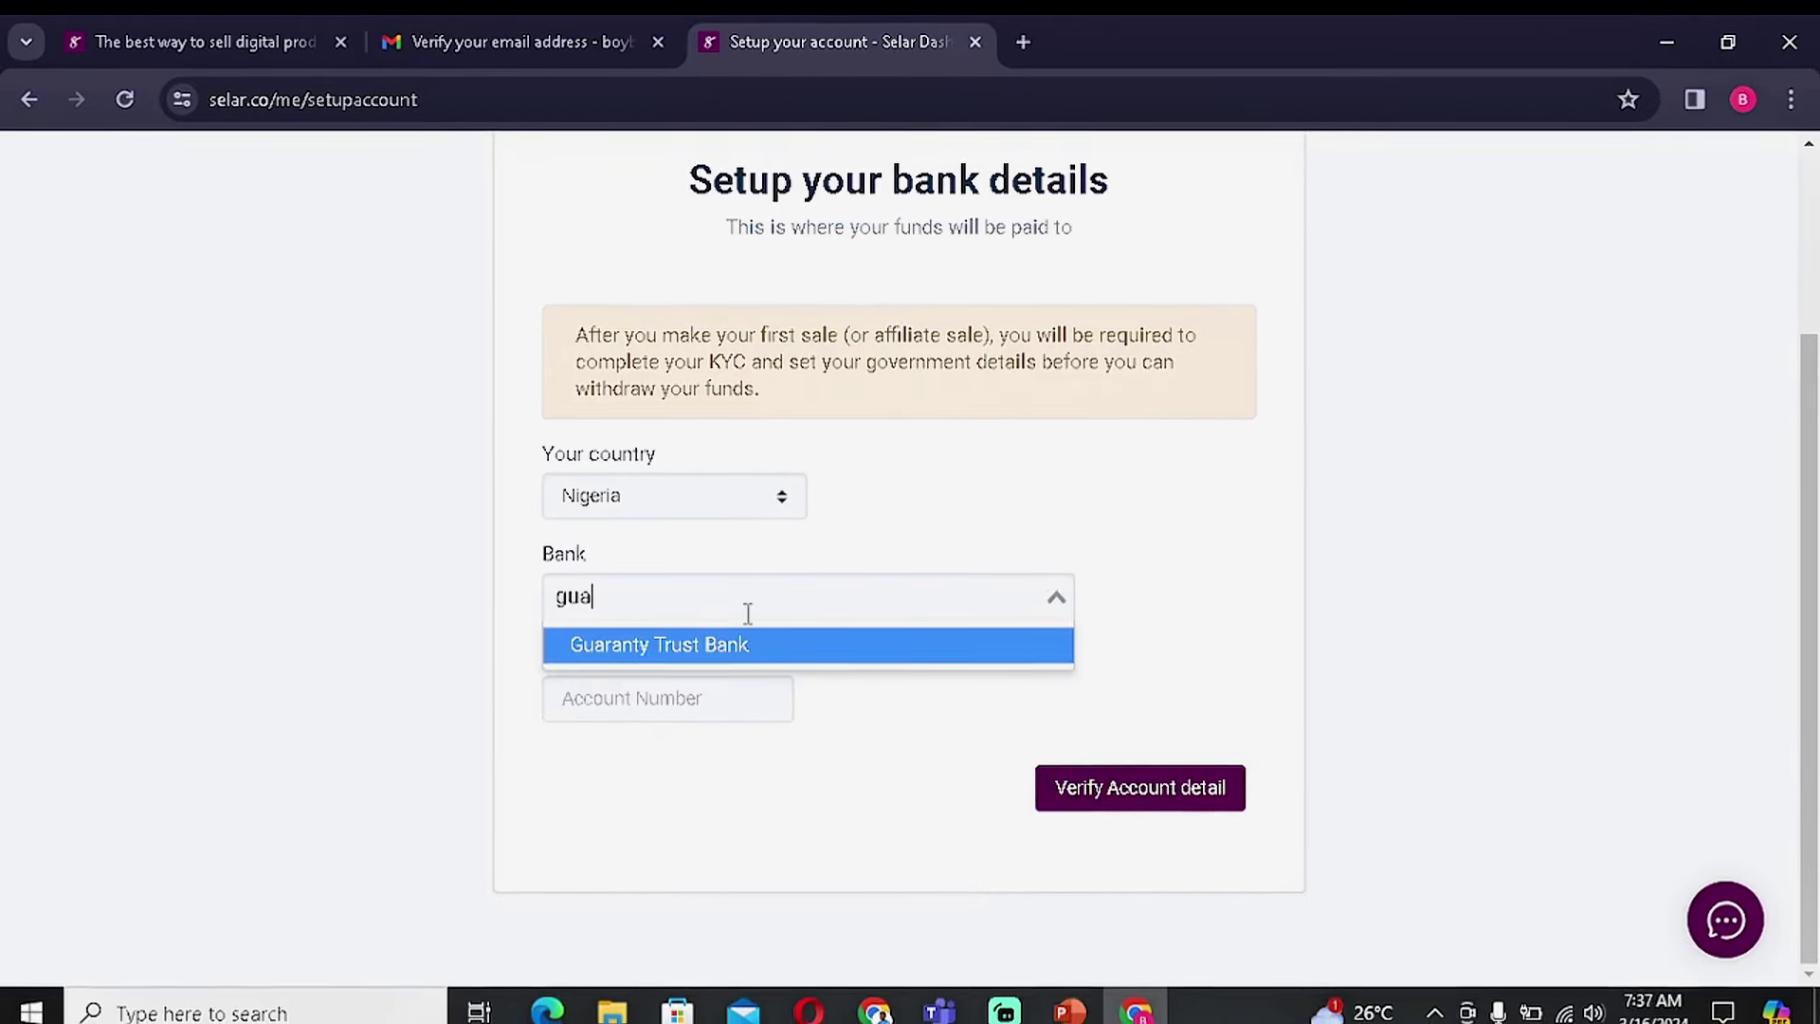
{"action": "left_click", "coordinate": [743, 647]}
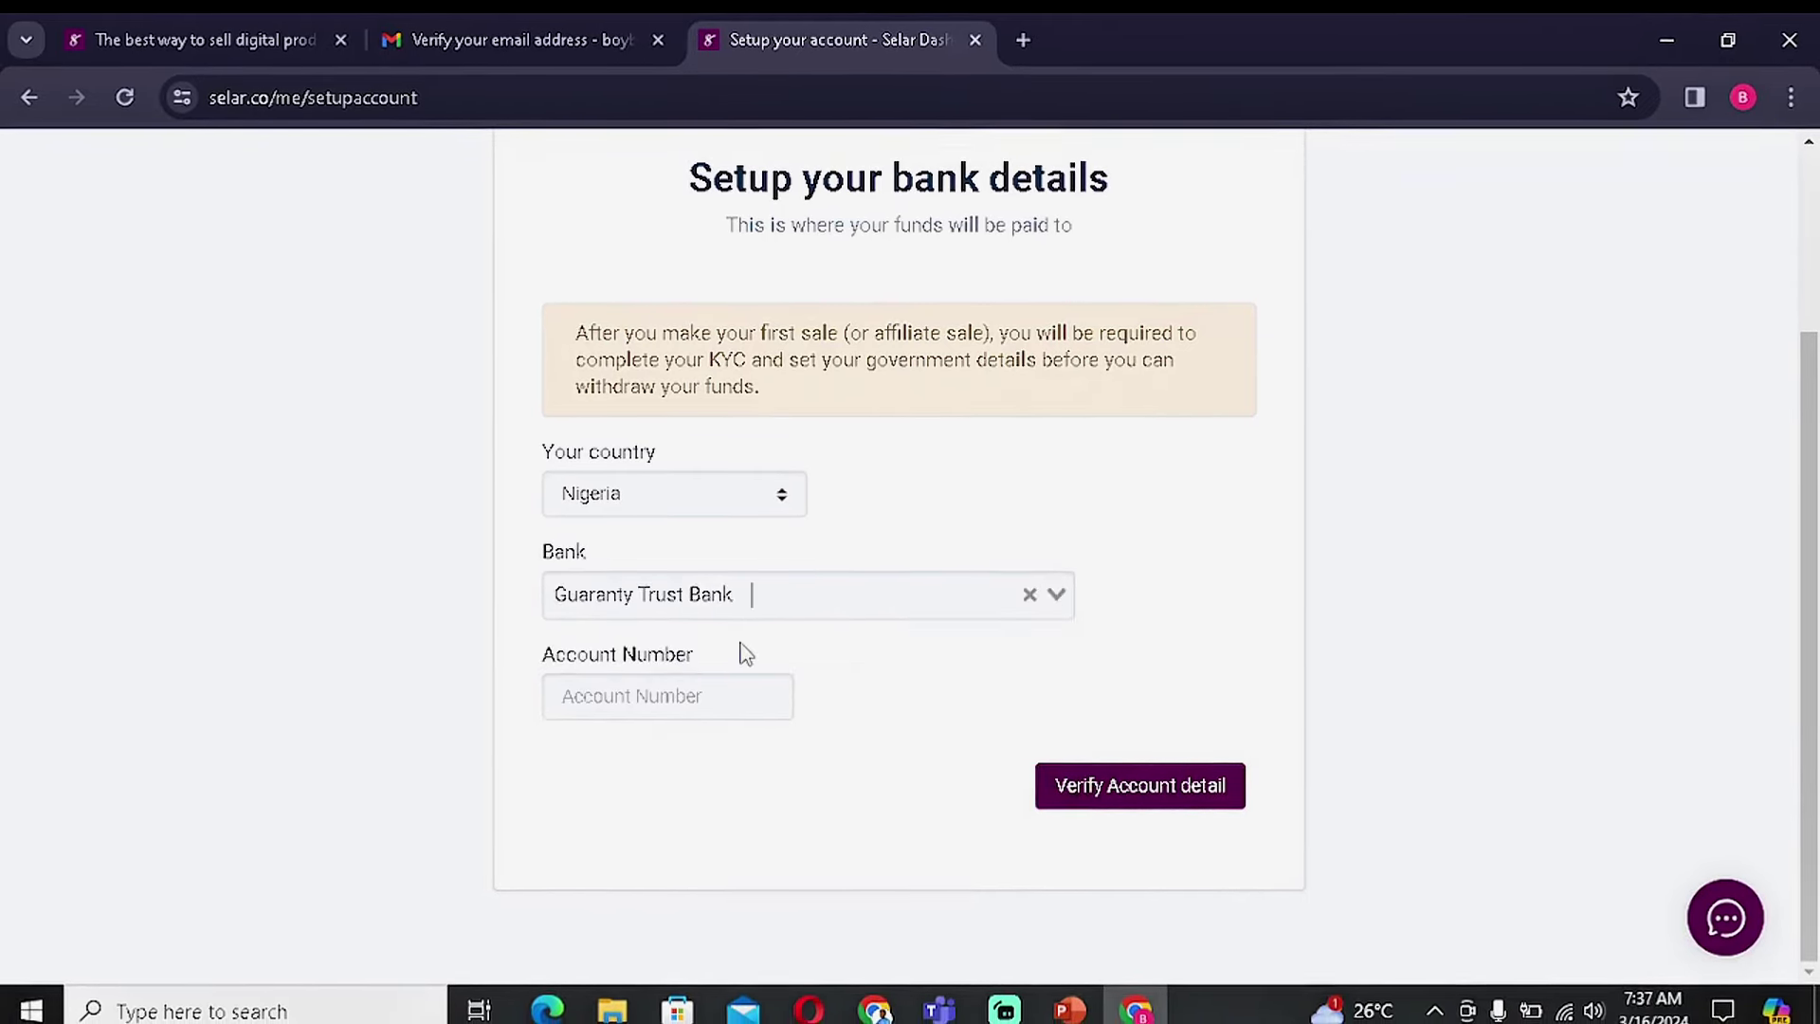
{"action": "left_click", "coordinate": [707, 698]}
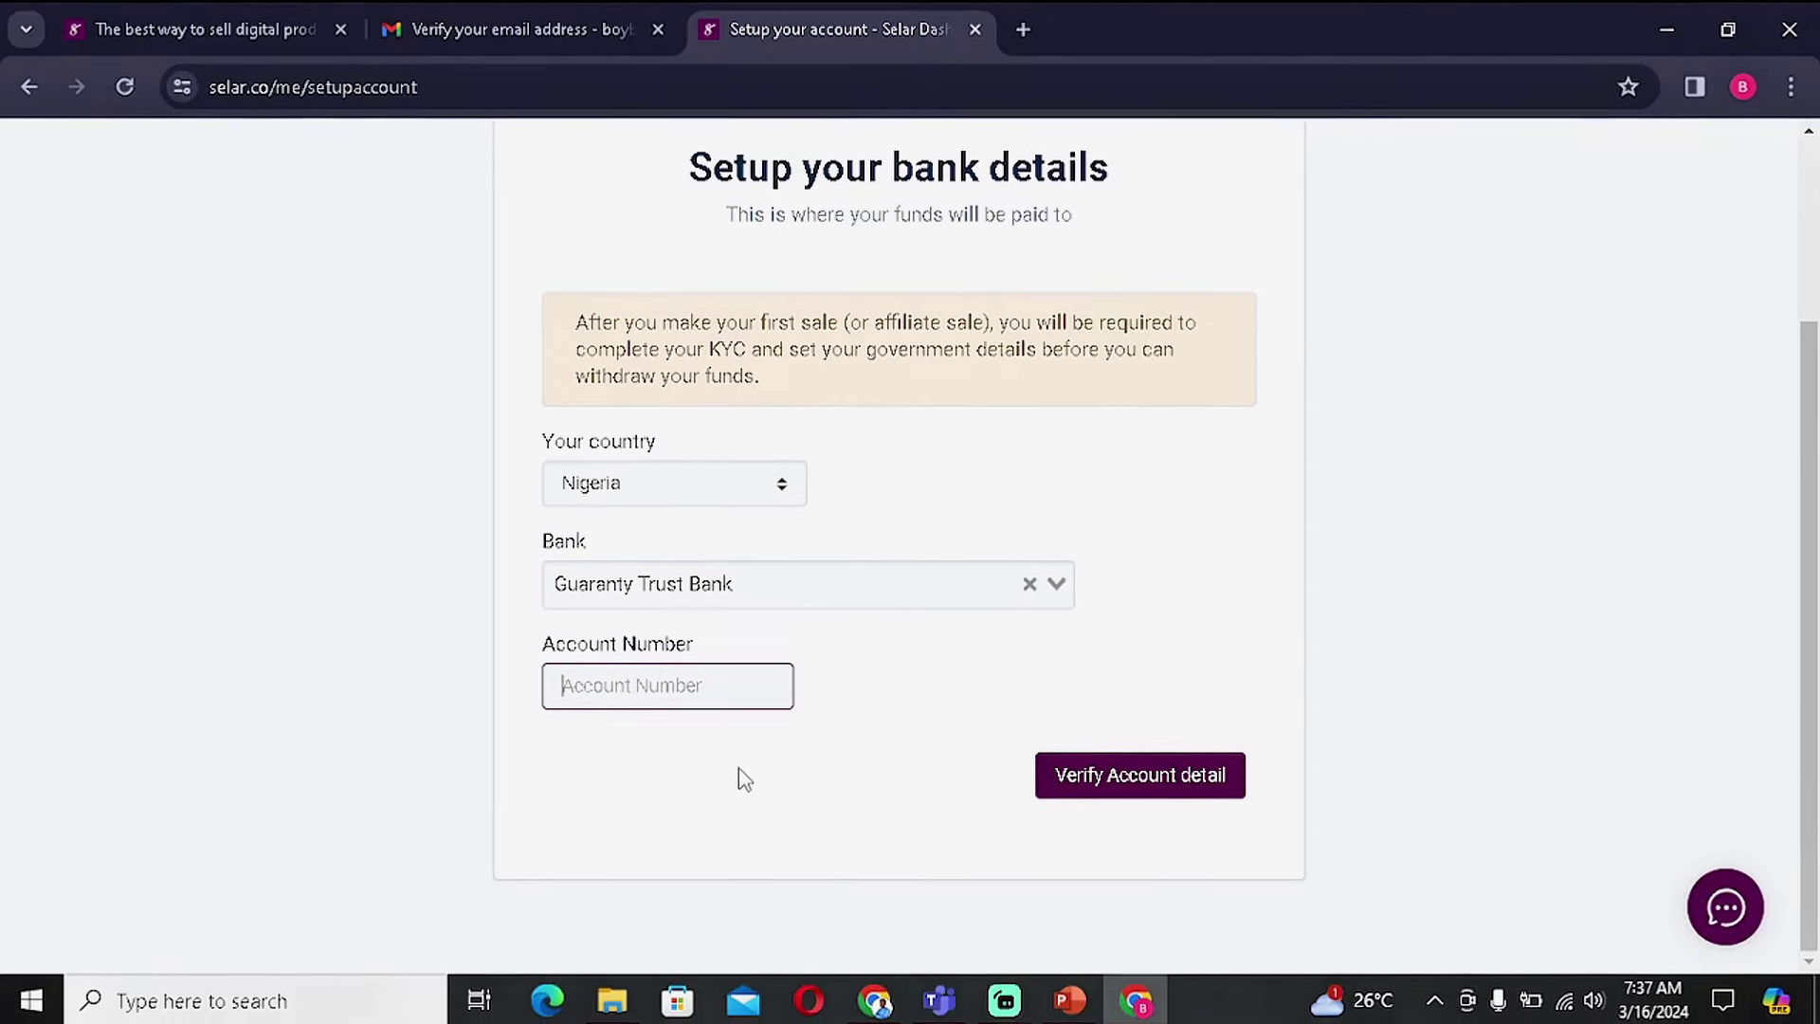
{"action": "type", "text": "046"}
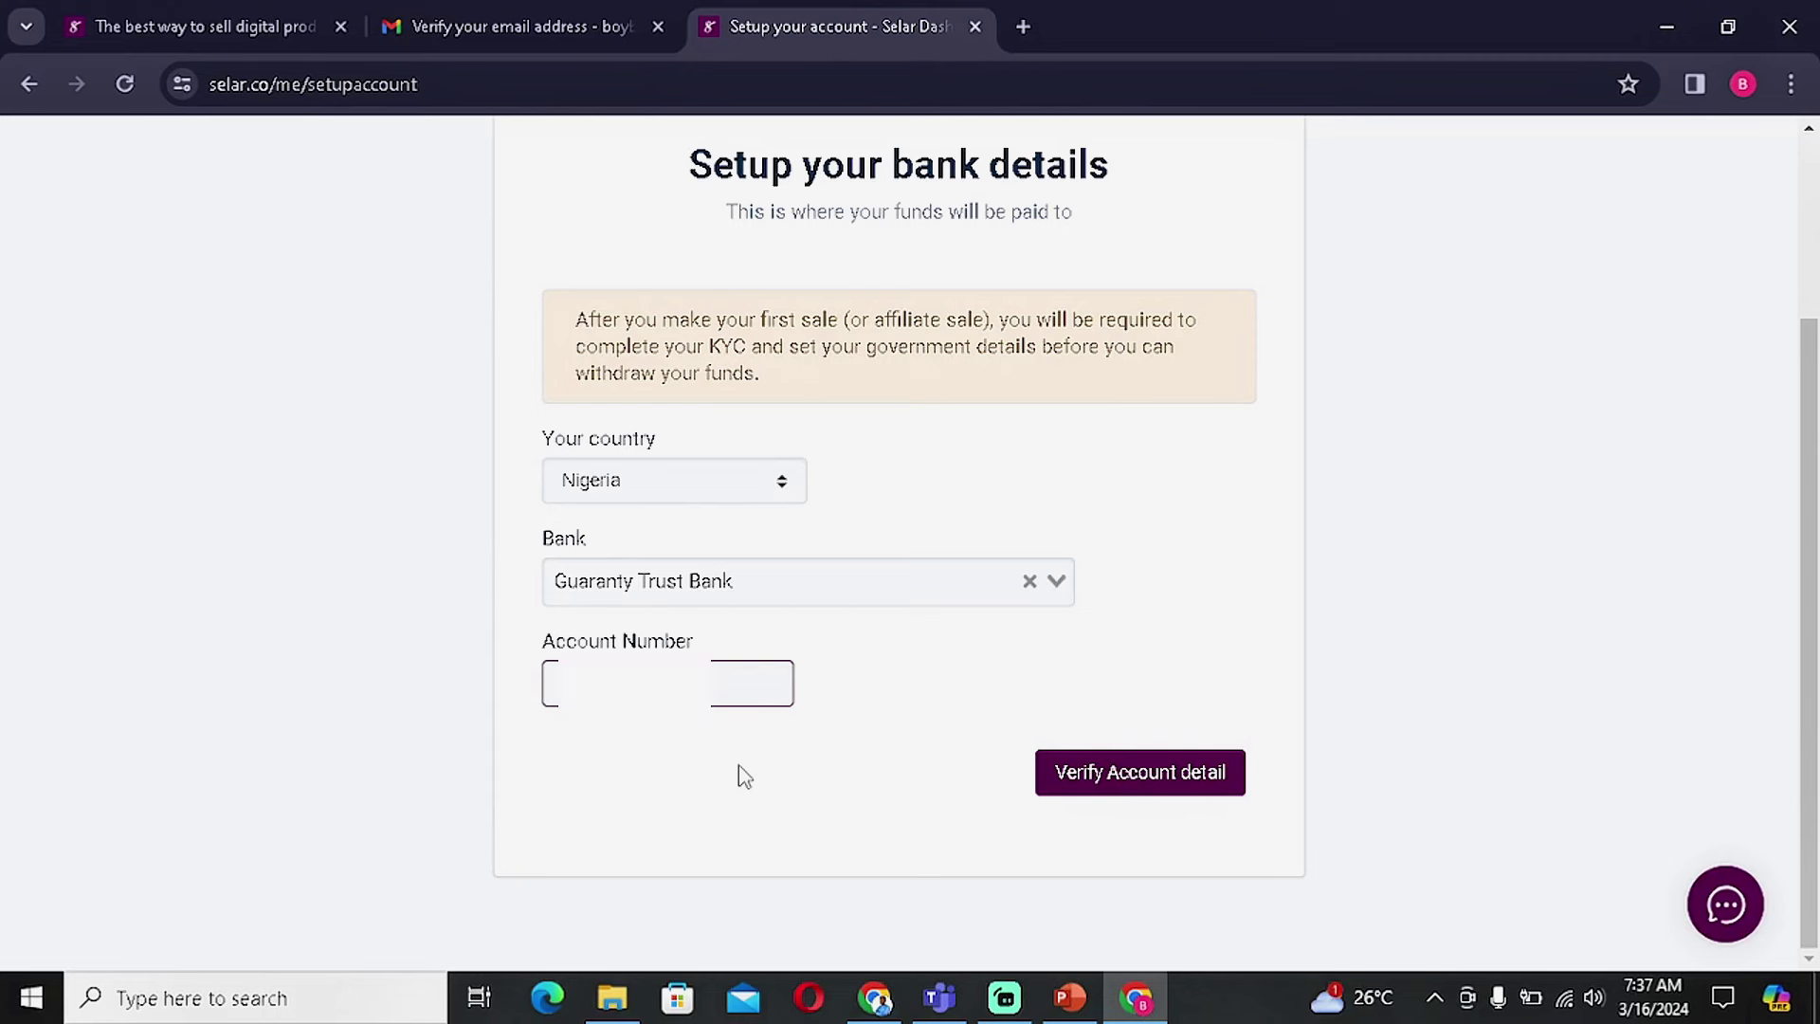
Verify the bank account holder, submit the details and confirm they are saved.
{"action": "left_click", "coordinate": [1123, 782]}
{"action": "left_click", "coordinate": [1158, 779]}
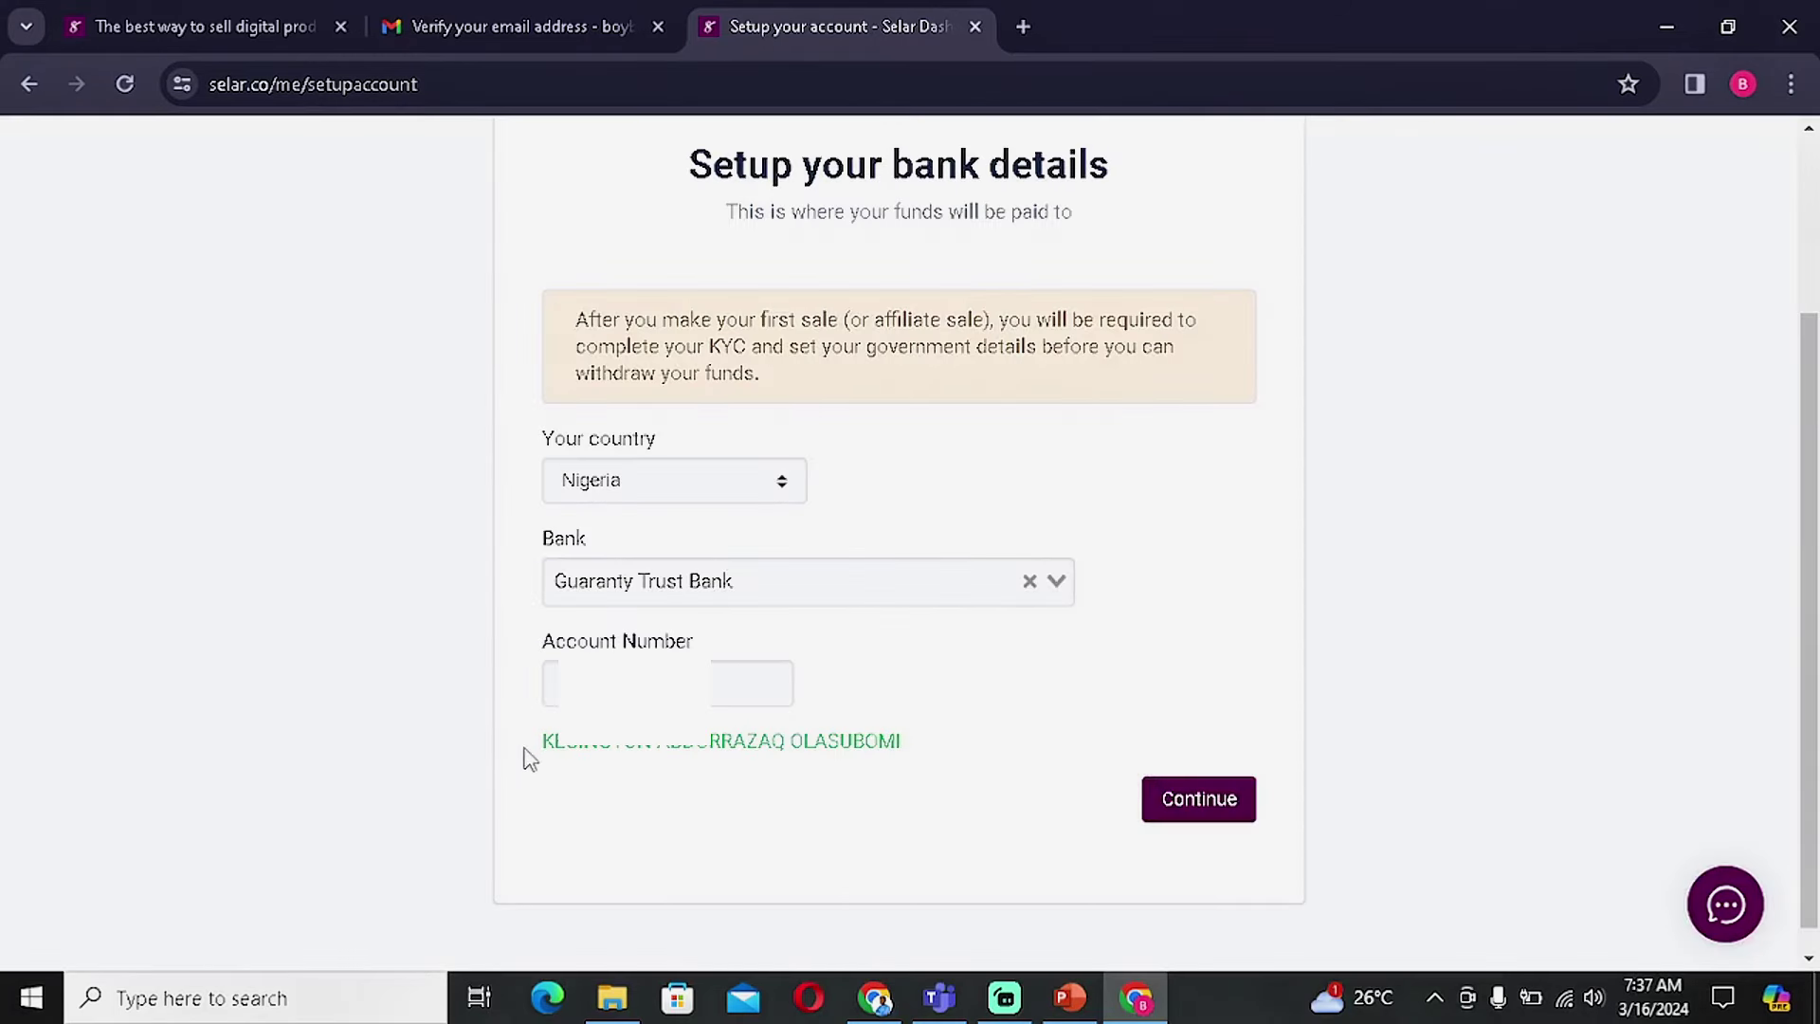
{"action": "left_click_drag", "start_coordinate": [555, 741], "coordinate": [917, 751]}
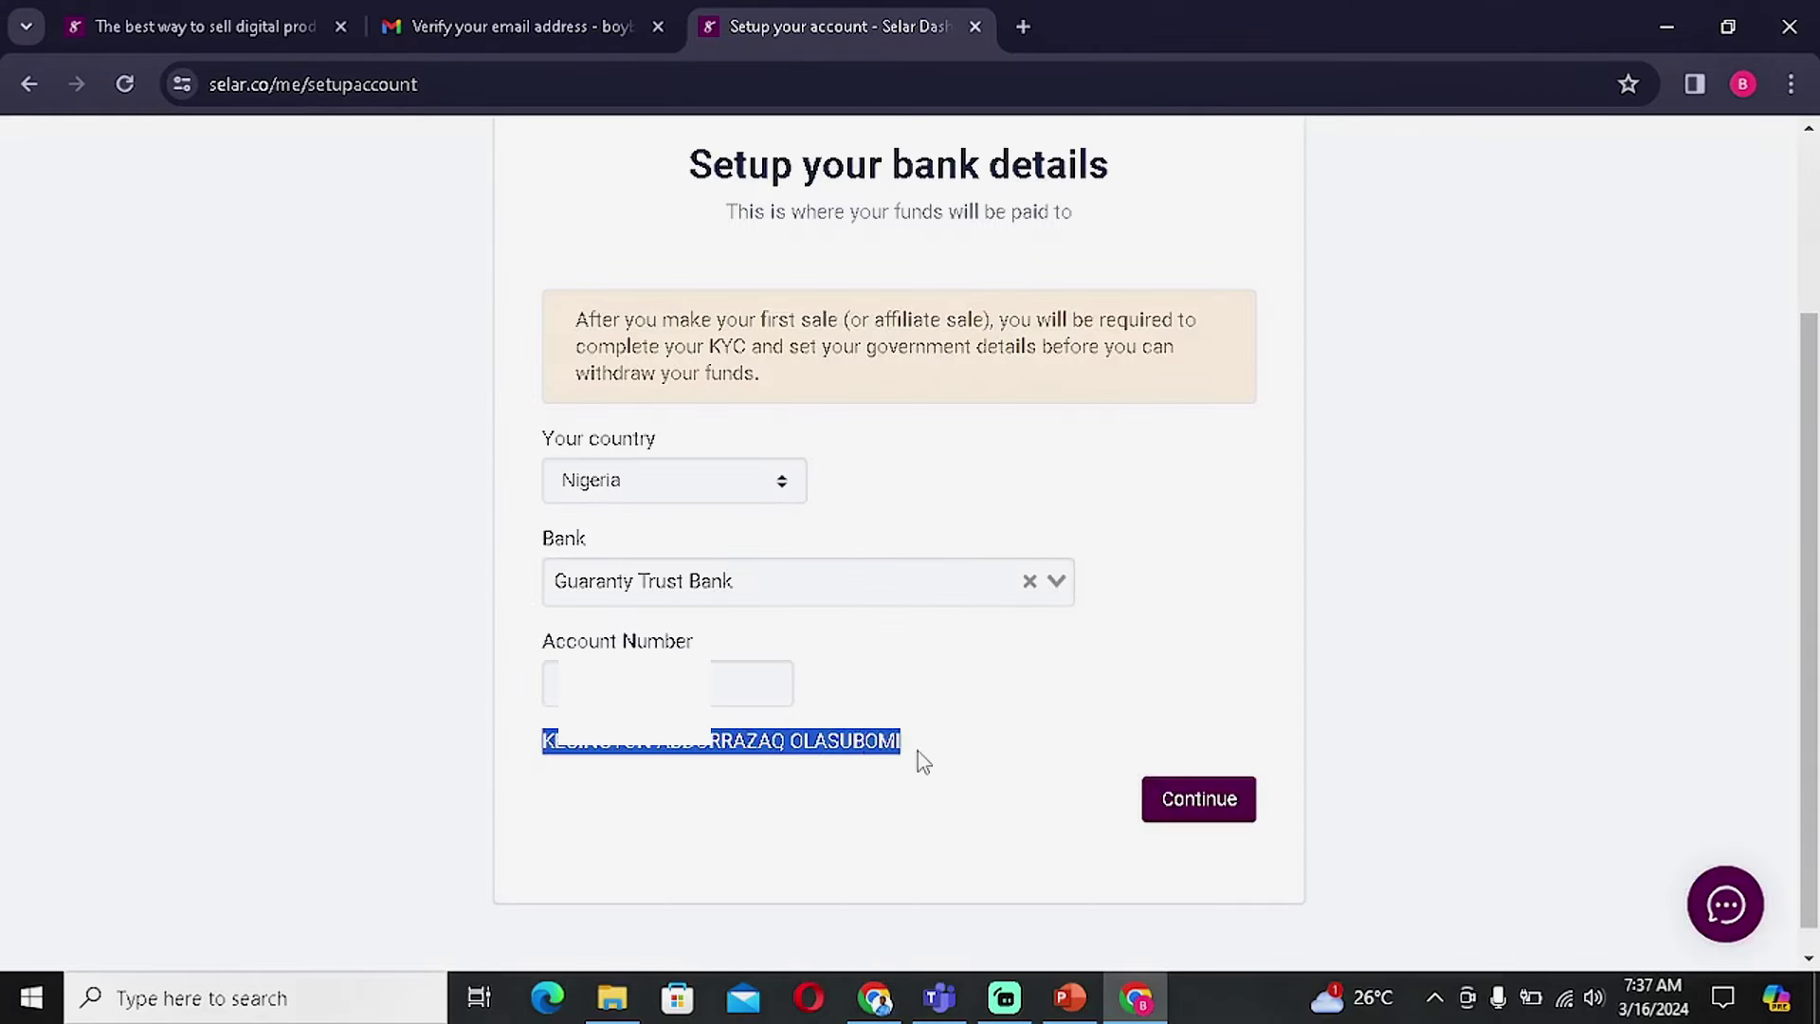
{"action": "left_click", "coordinate": [947, 744]}
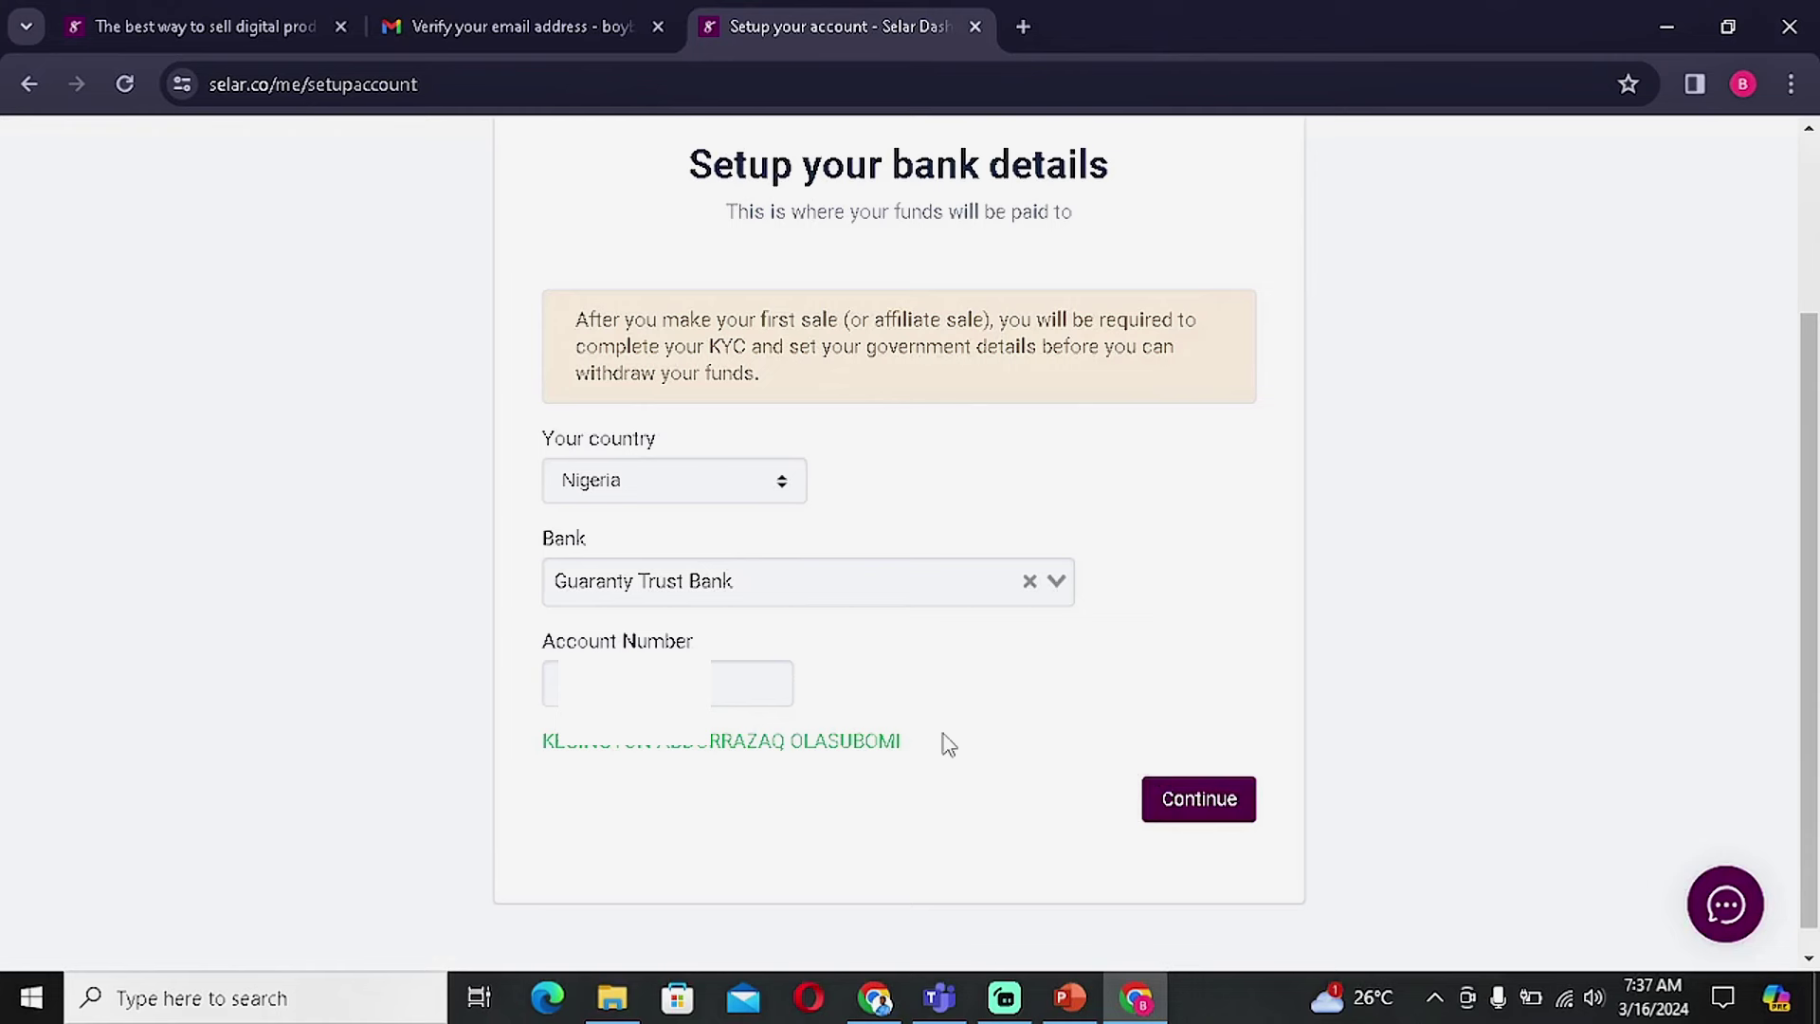
{"action": "left_click", "coordinate": [1204, 799]}
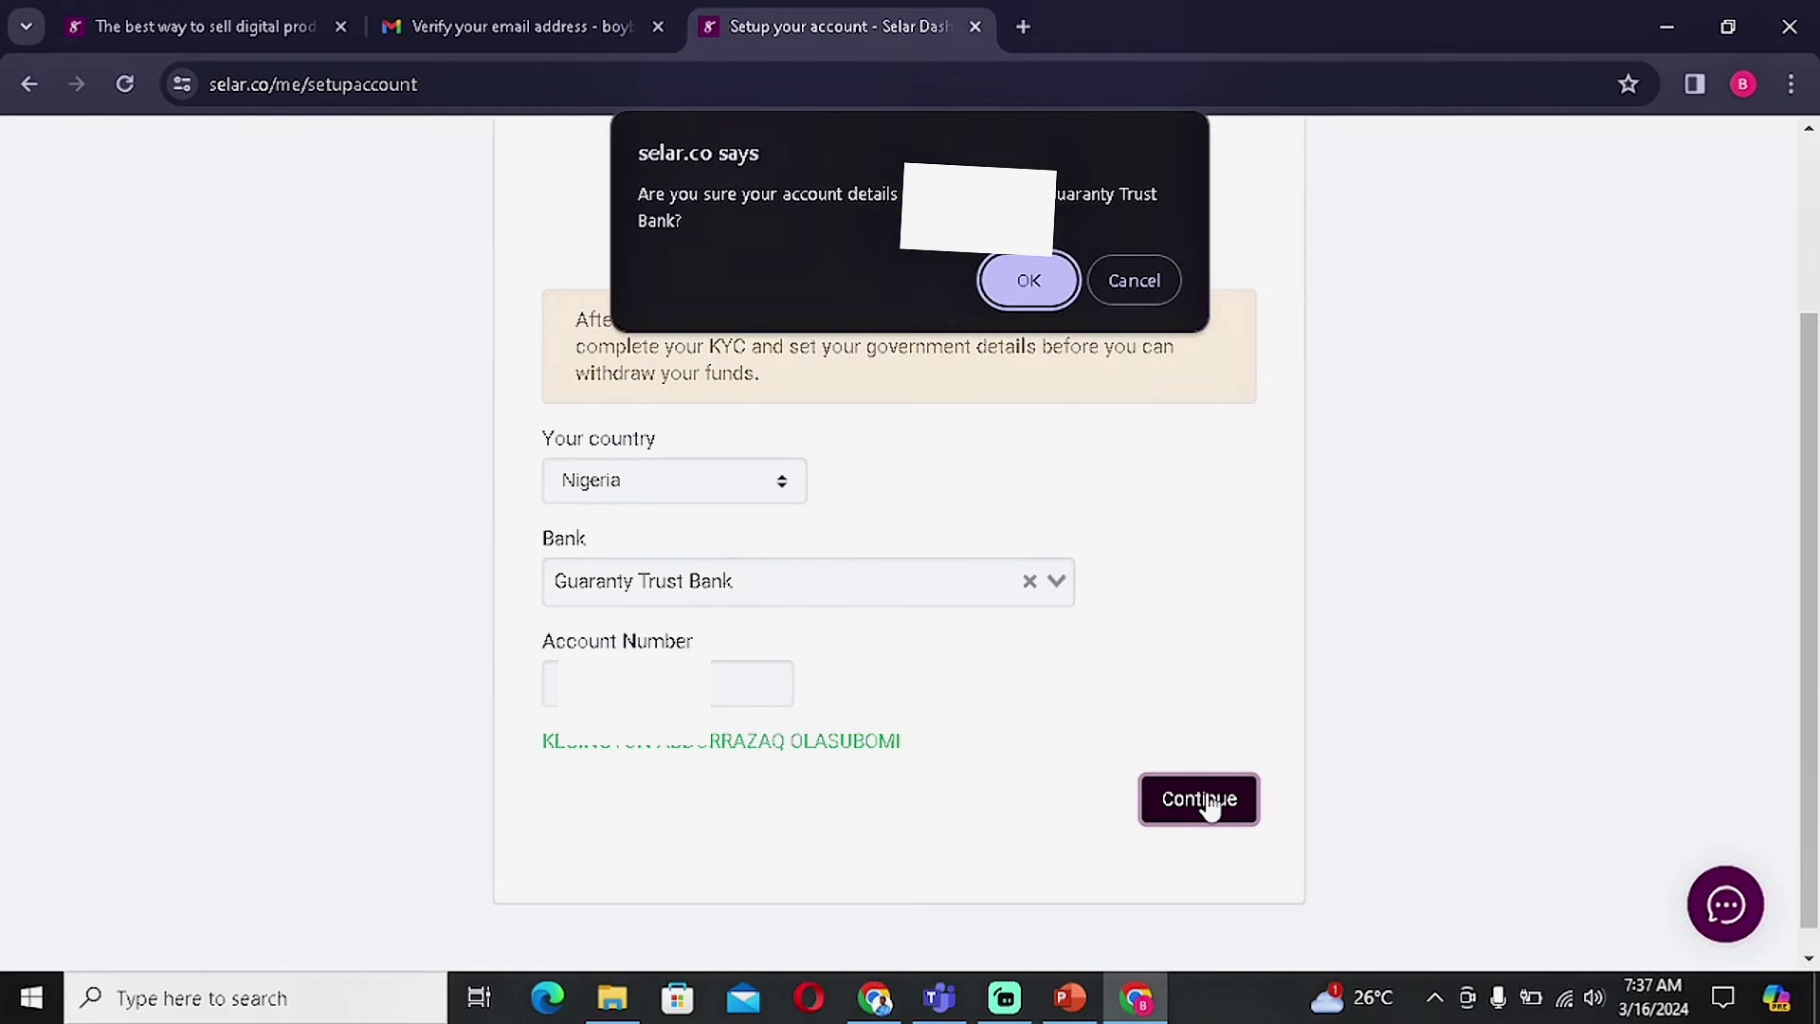
{"action": "left_click", "coordinate": [1030, 282]}
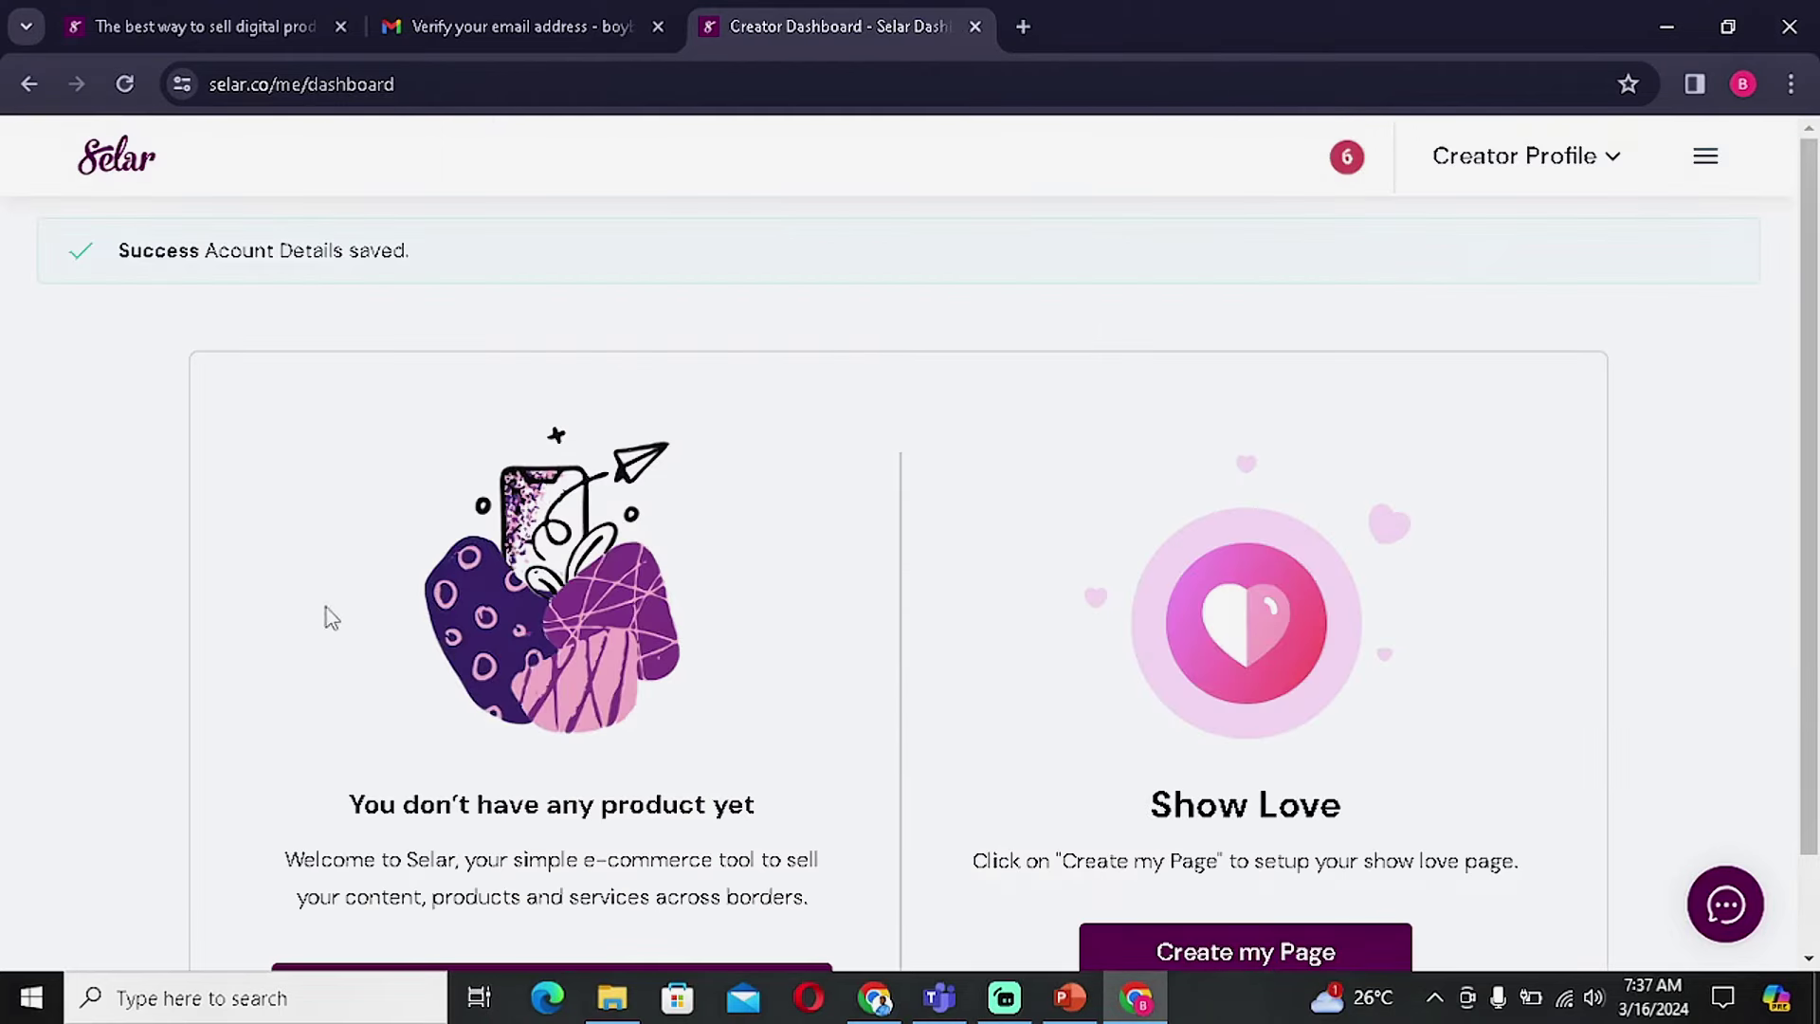
Switch from the creator profile to the affiliate profile.
{"action": "scroll", "coordinate": [510, 652], "scroll_direction": "down", "scroll_amount": 1}
{"action": "scroll", "coordinate": [714, 747], "scroll_direction": "up", "scroll_amount": 1}
{"action": "left_click", "coordinate": [1596, 166]}
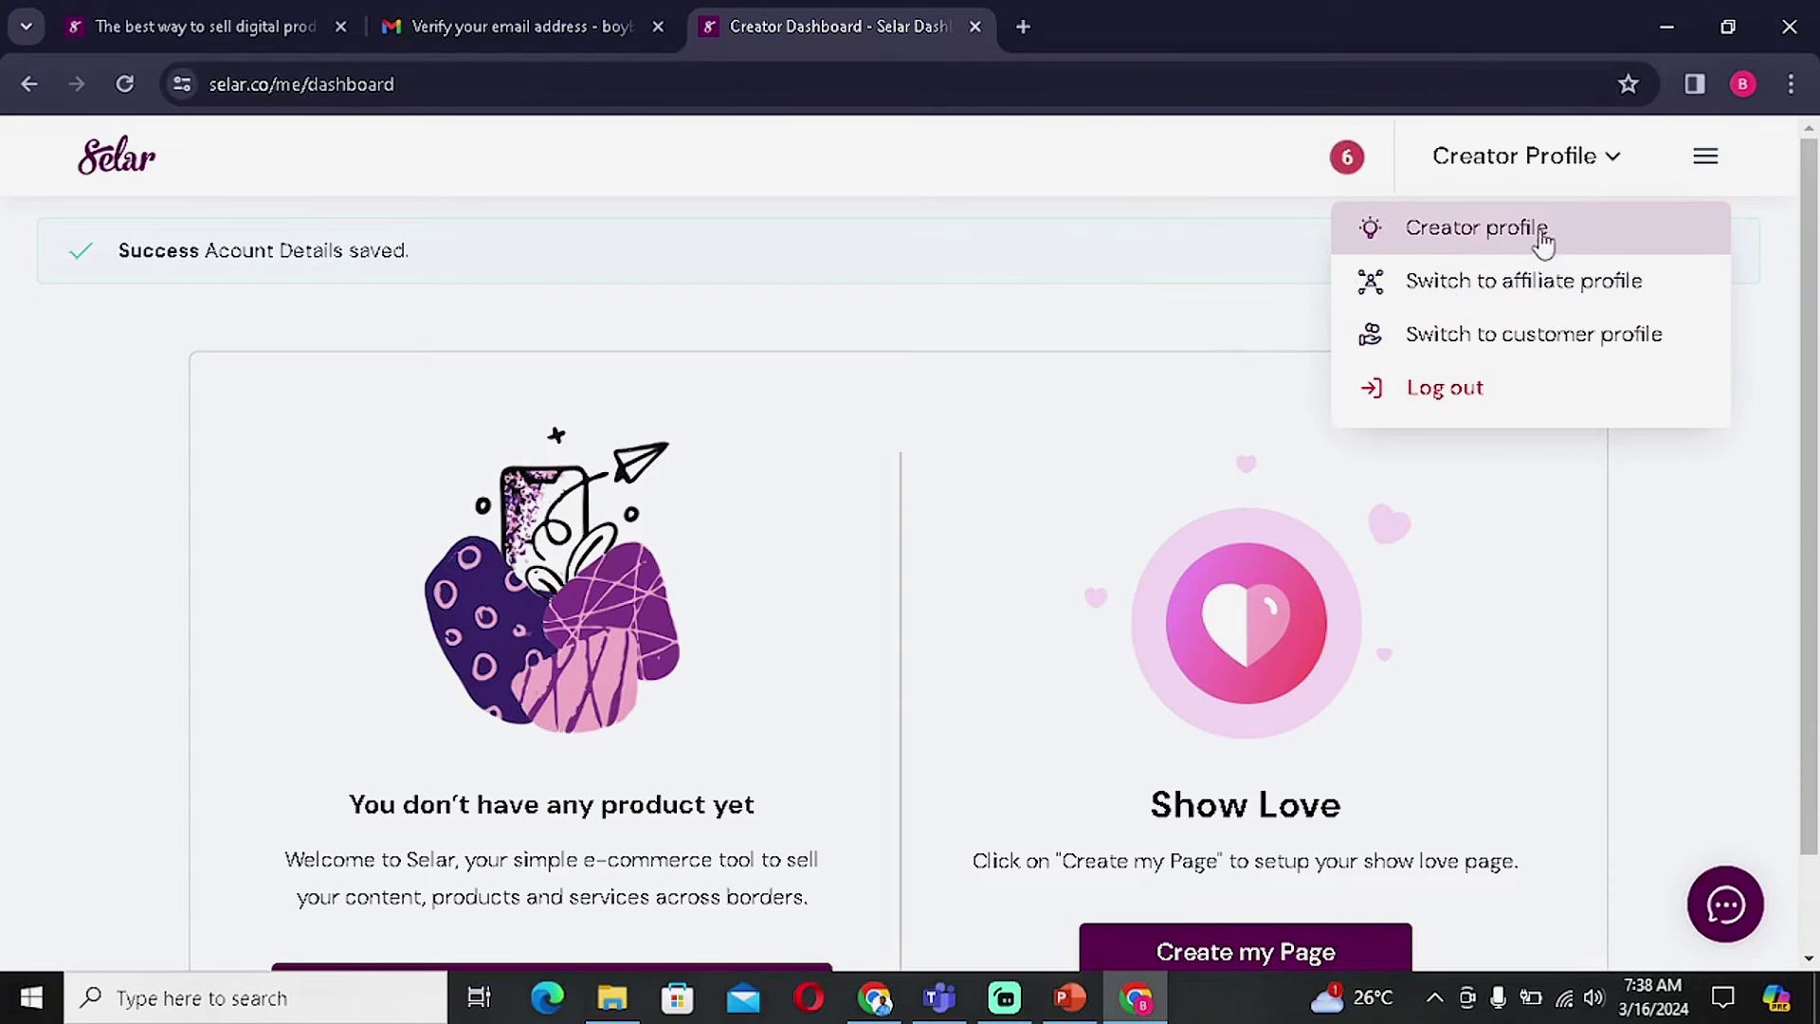
{"action": "left_click", "coordinate": [1519, 292]}
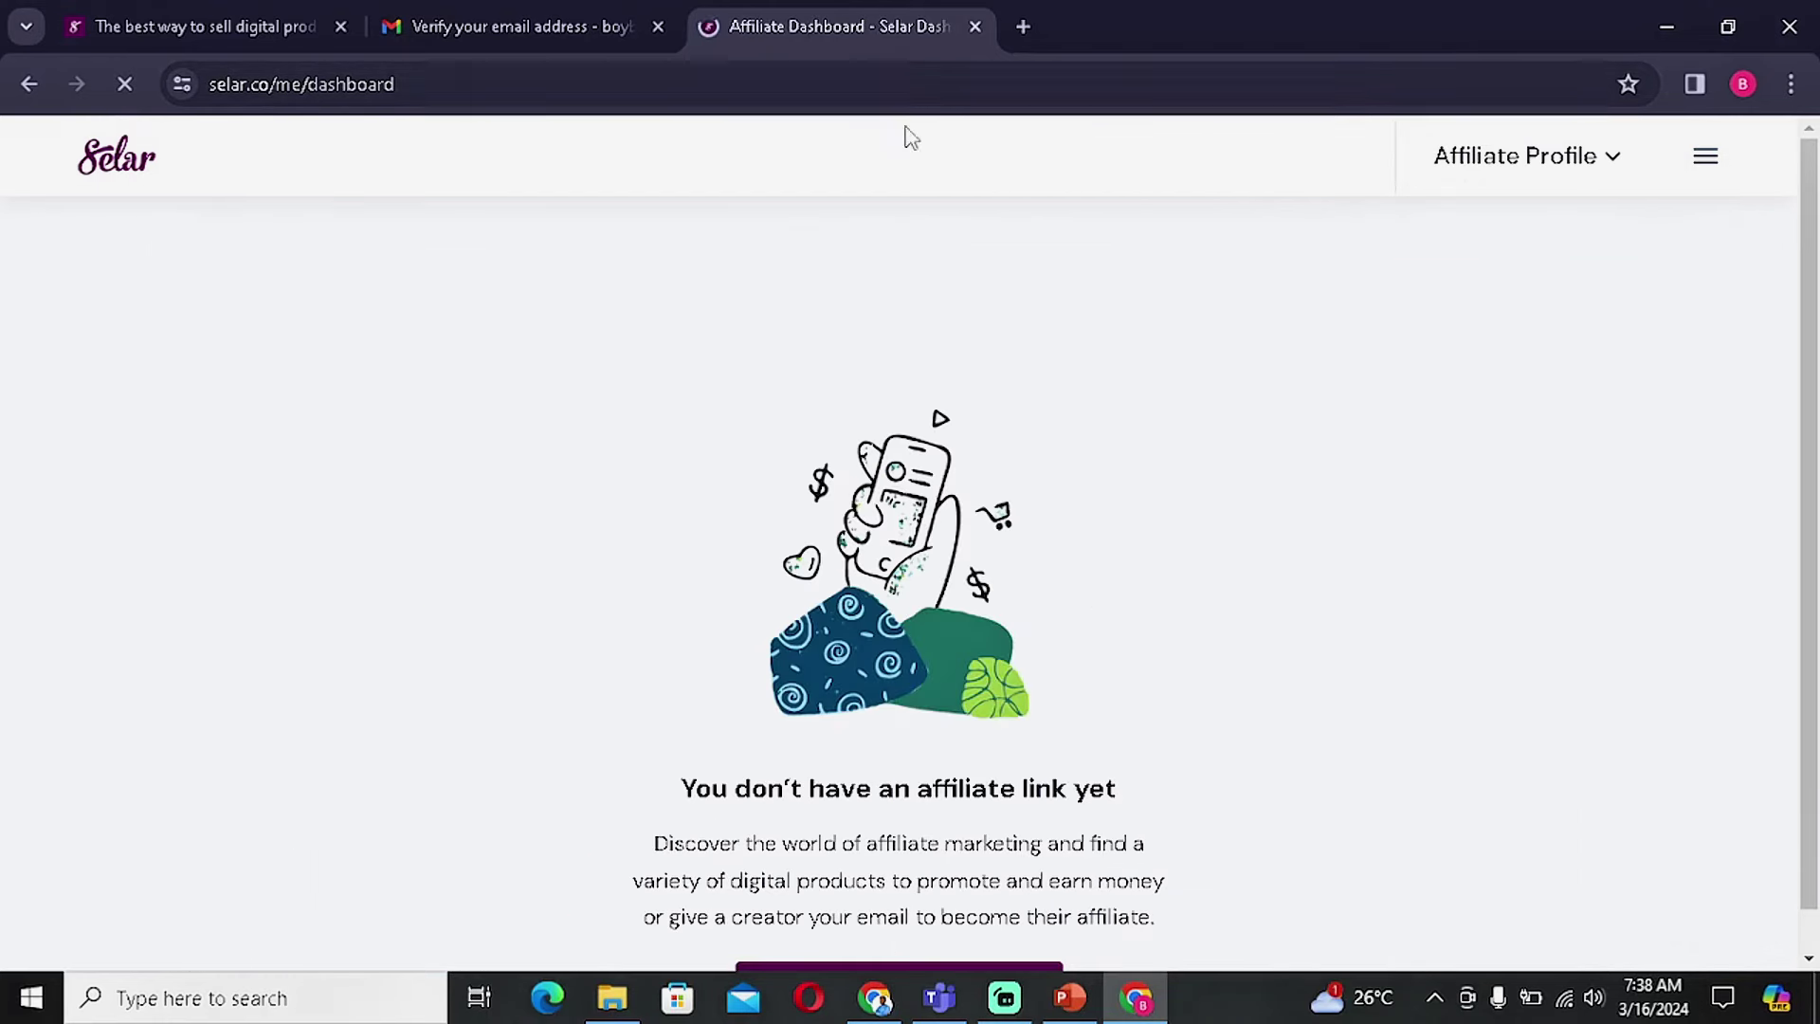
Open the affiliate marketplace from the empty affiliate dashboard.
{"action": "scroll", "coordinate": [853, 569], "scroll_direction": "down", "scroll_amount": 1}
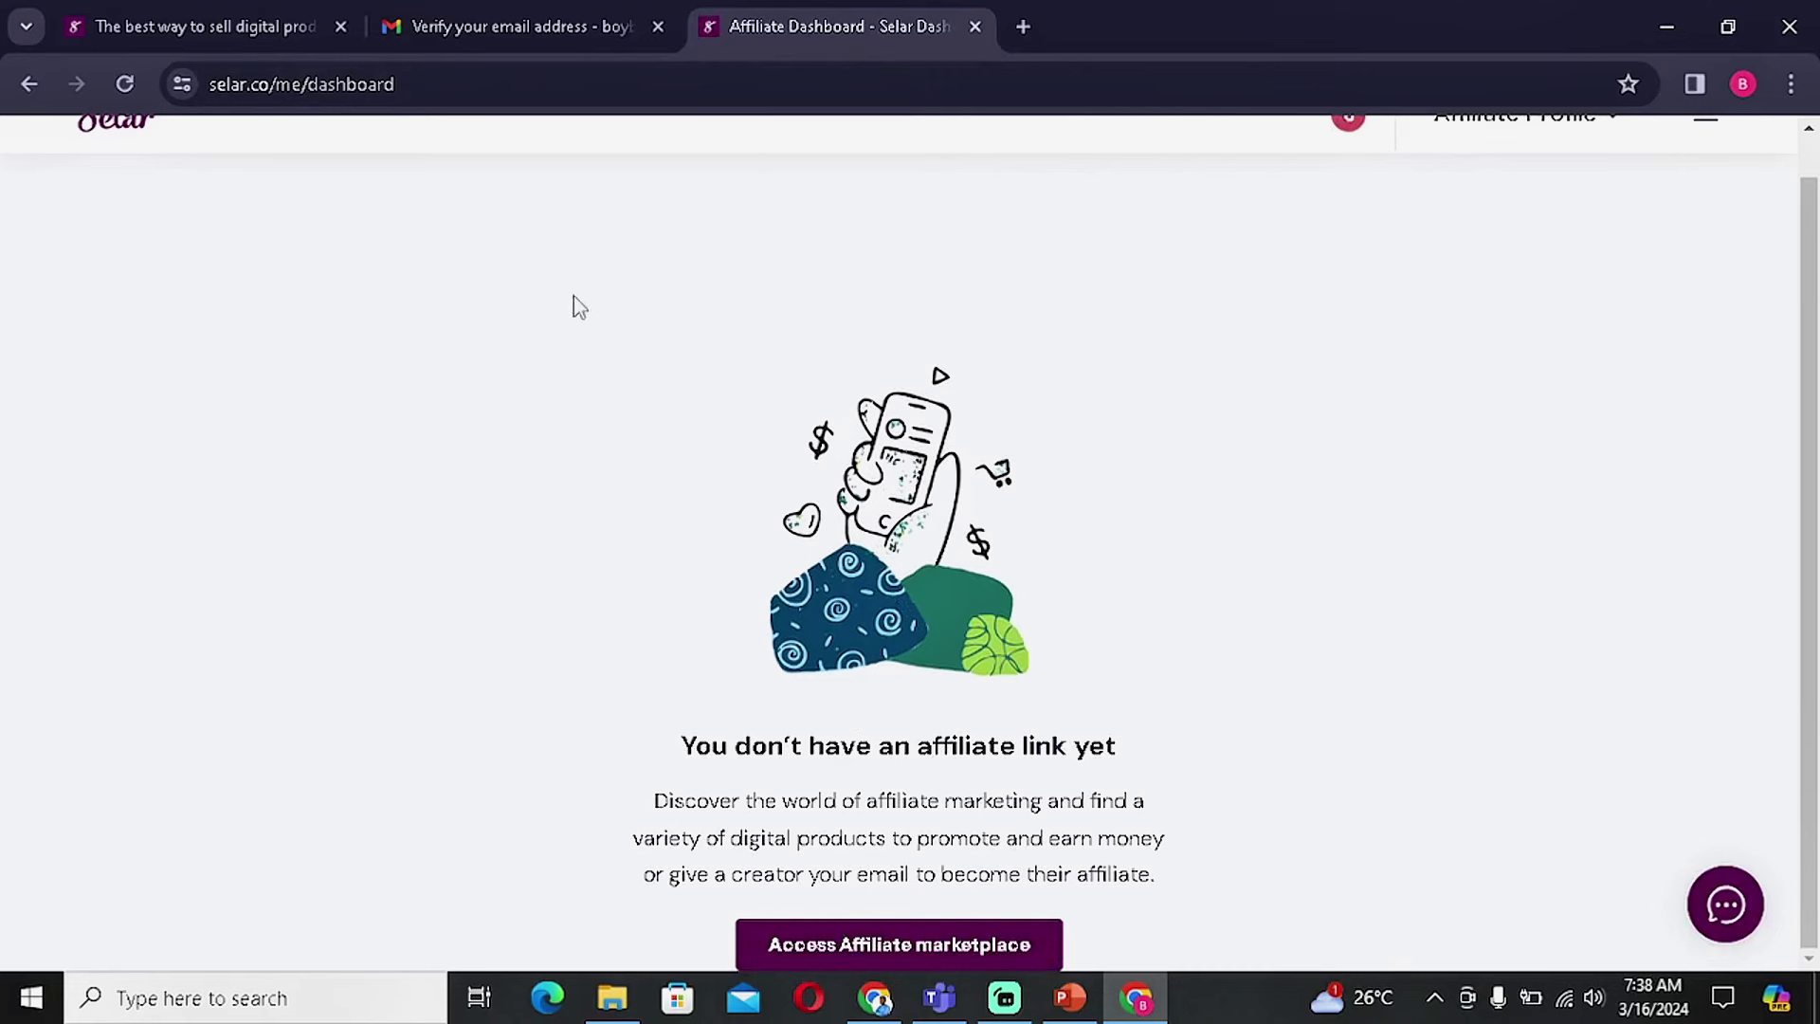
{"action": "left_click_drag", "start_coordinate": [575, 298], "coordinate": [1271, 629]}
{"action": "left_click", "coordinate": [1145, 756]}
{"action": "left_click", "coordinate": [1011, 948]}
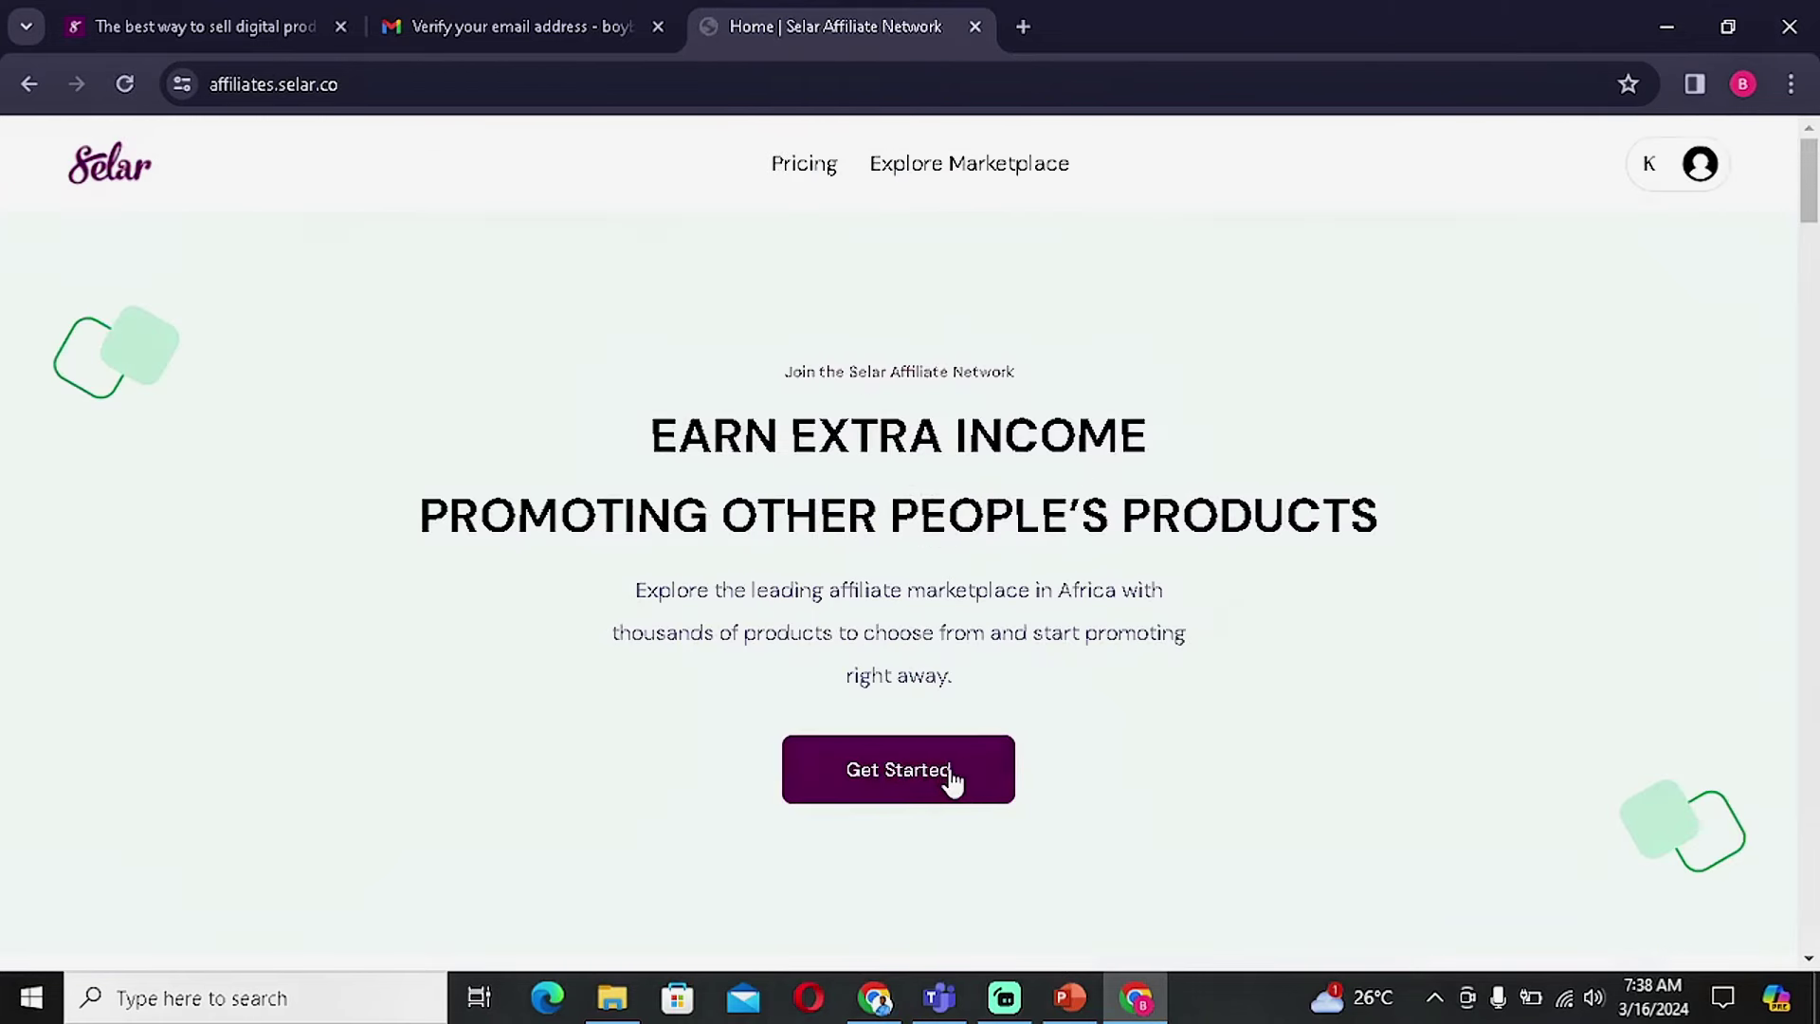
Return to the Selar affiliate tab and go back to the Affiliate dashboard.
{"action": "left_click", "coordinate": [555, 17]}
{"action": "left_click", "coordinate": [771, 17]}
{"action": "left_click", "coordinate": [21, 84]}
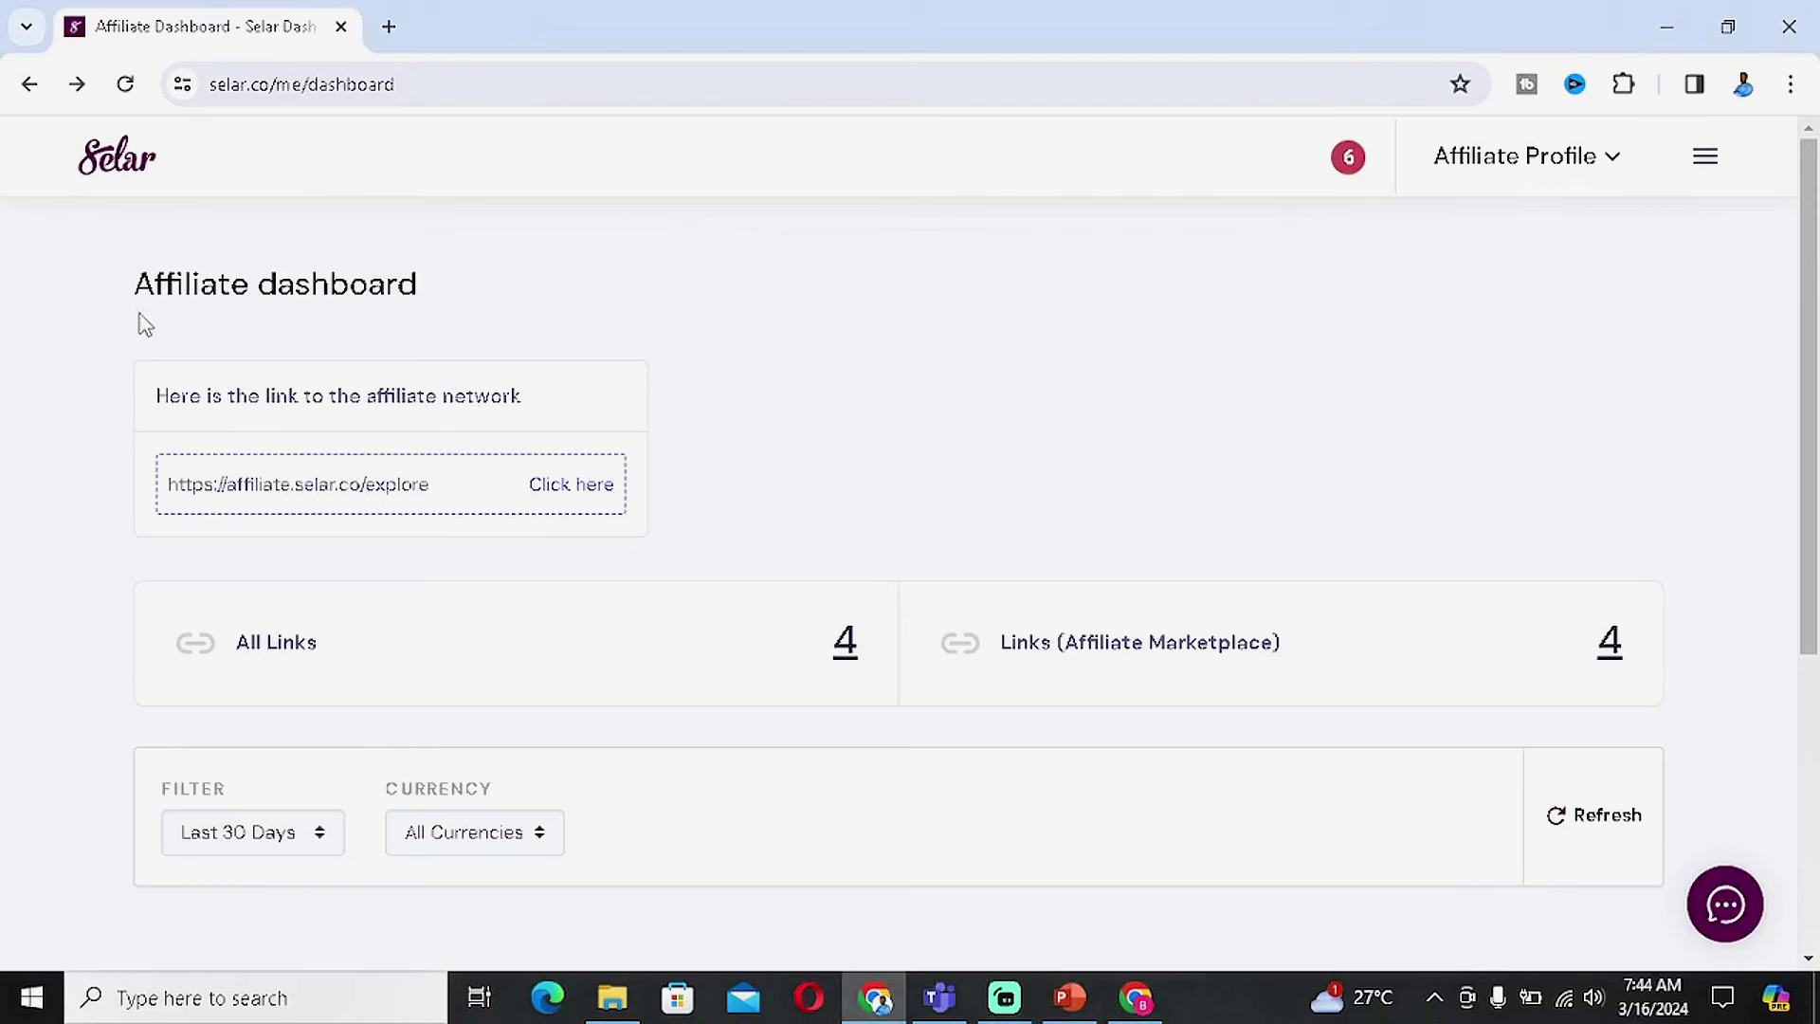
Follow the dashboard's affiliate network link to affiliates.selar.co.
{"action": "left_click_drag", "start_coordinate": [150, 286], "coordinate": [418, 301]}
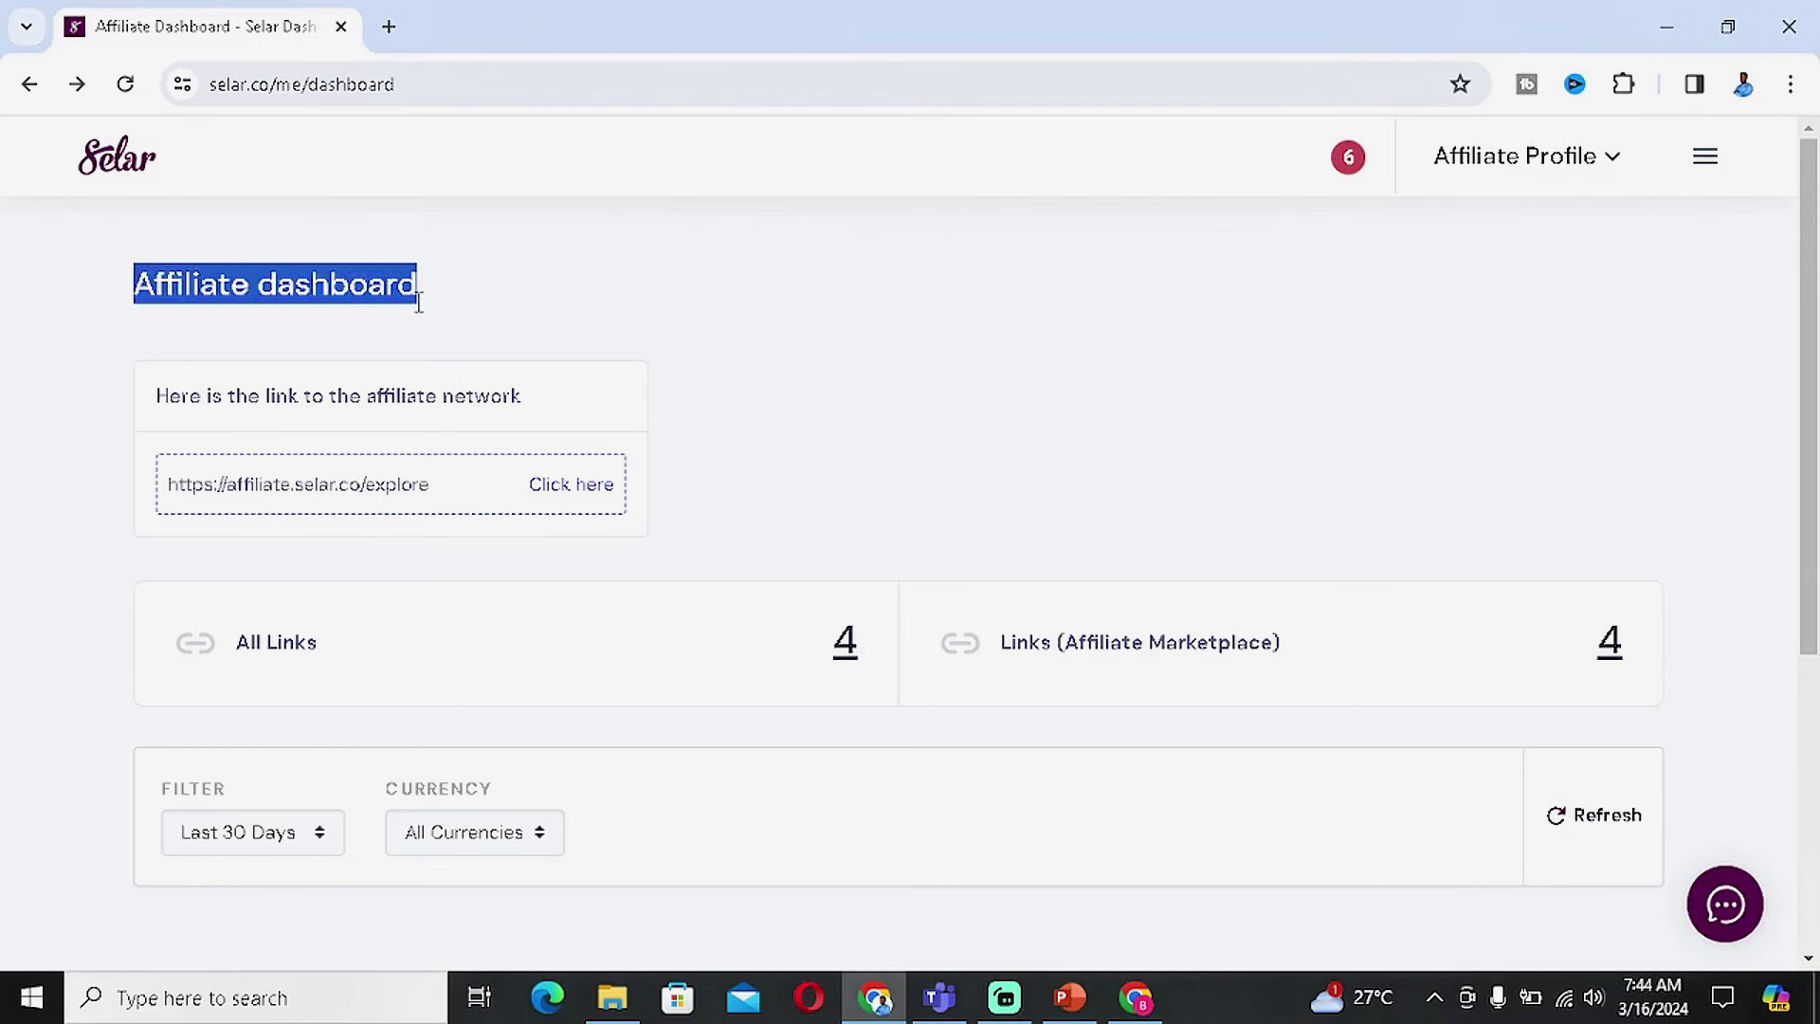
{"action": "left_click", "coordinate": [176, 322]}
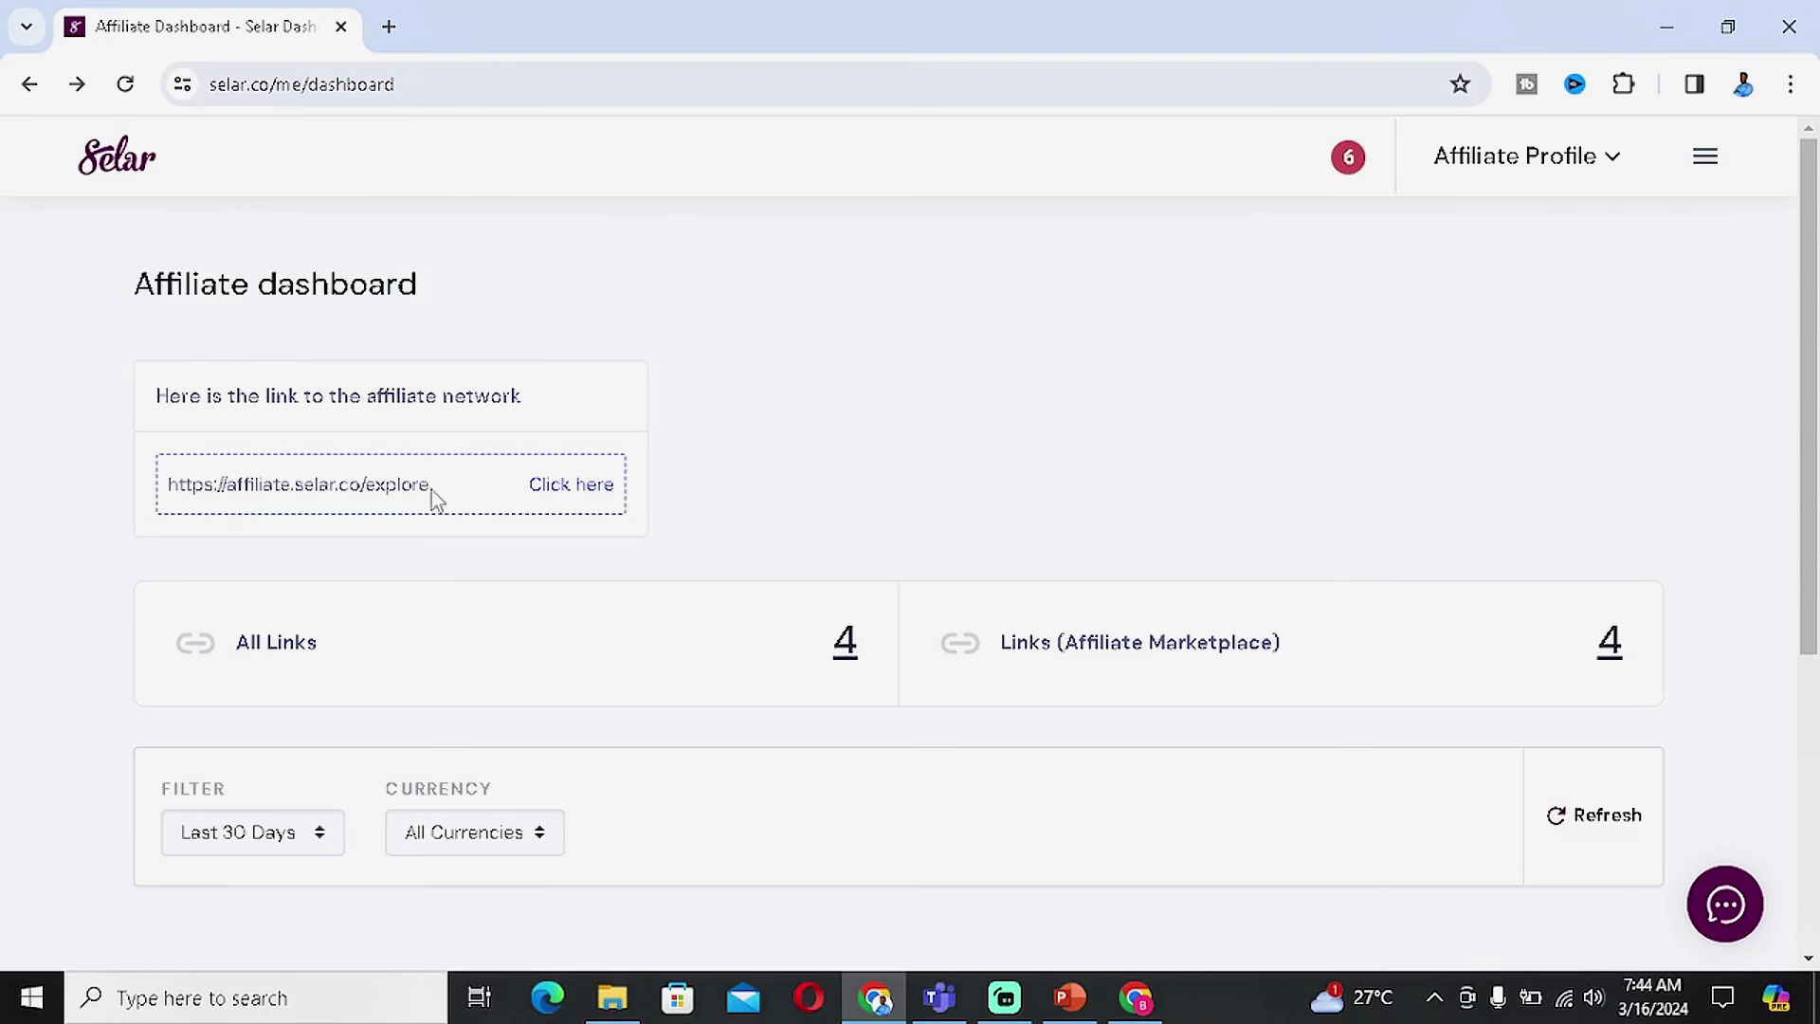
{"action": "left_click_drag", "start_coordinate": [430, 489], "coordinate": [144, 497]}
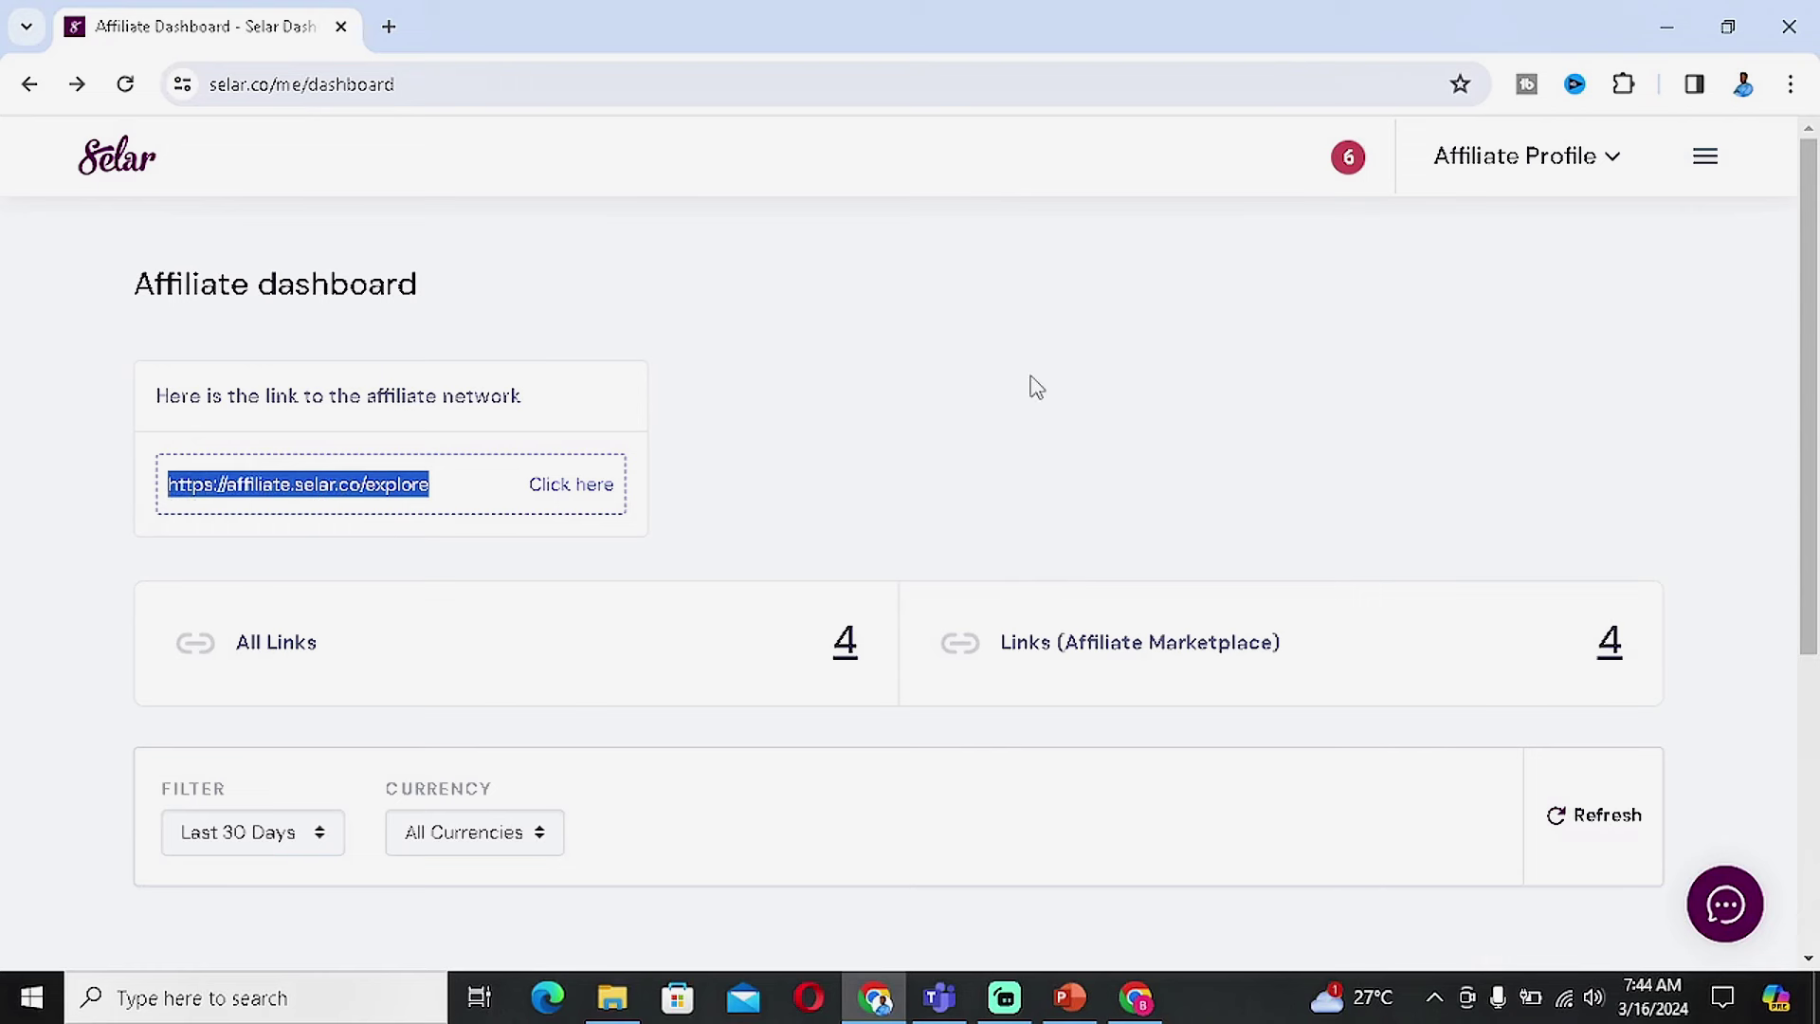
{"action": "left_click", "coordinate": [602, 493]}
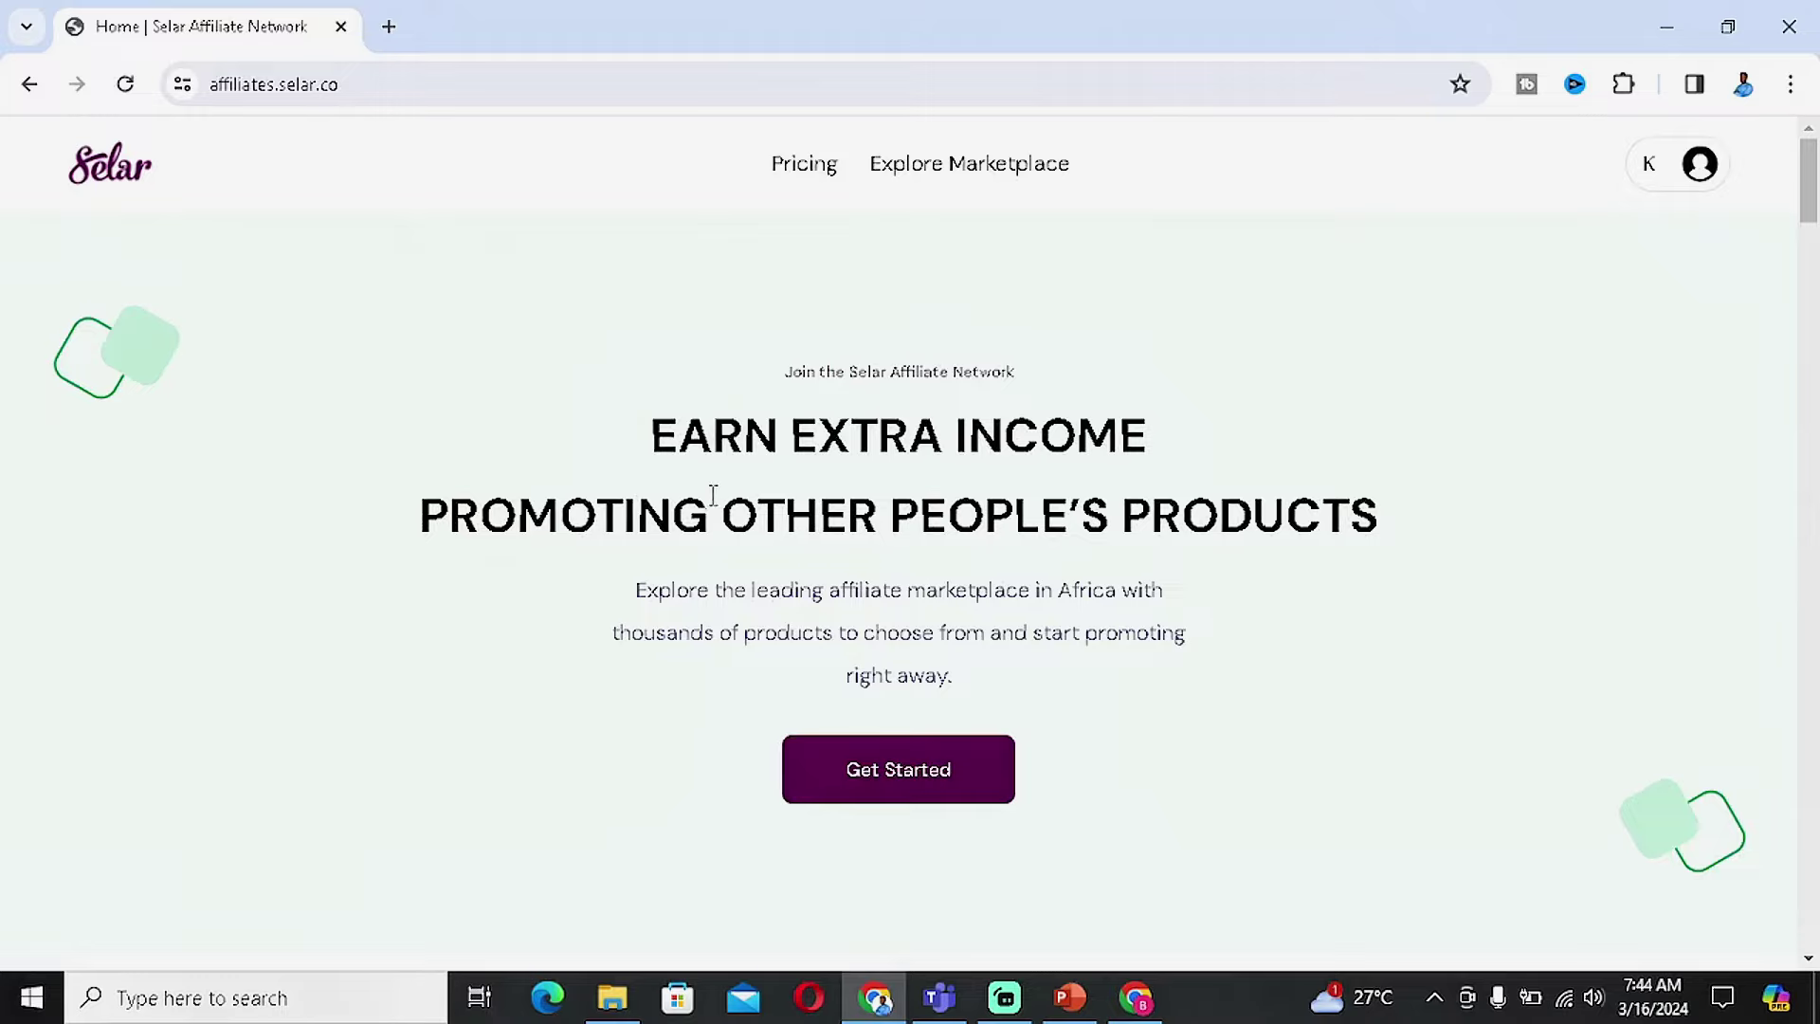
Open Explore Marketplace from the Affiliate Network home page.
{"action": "scroll", "coordinate": [749, 503], "scroll_direction": "down", "scroll_amount": 3}
{"action": "scroll", "coordinate": [900, 495], "scroll_direction": "down", "scroll_amount": 3}
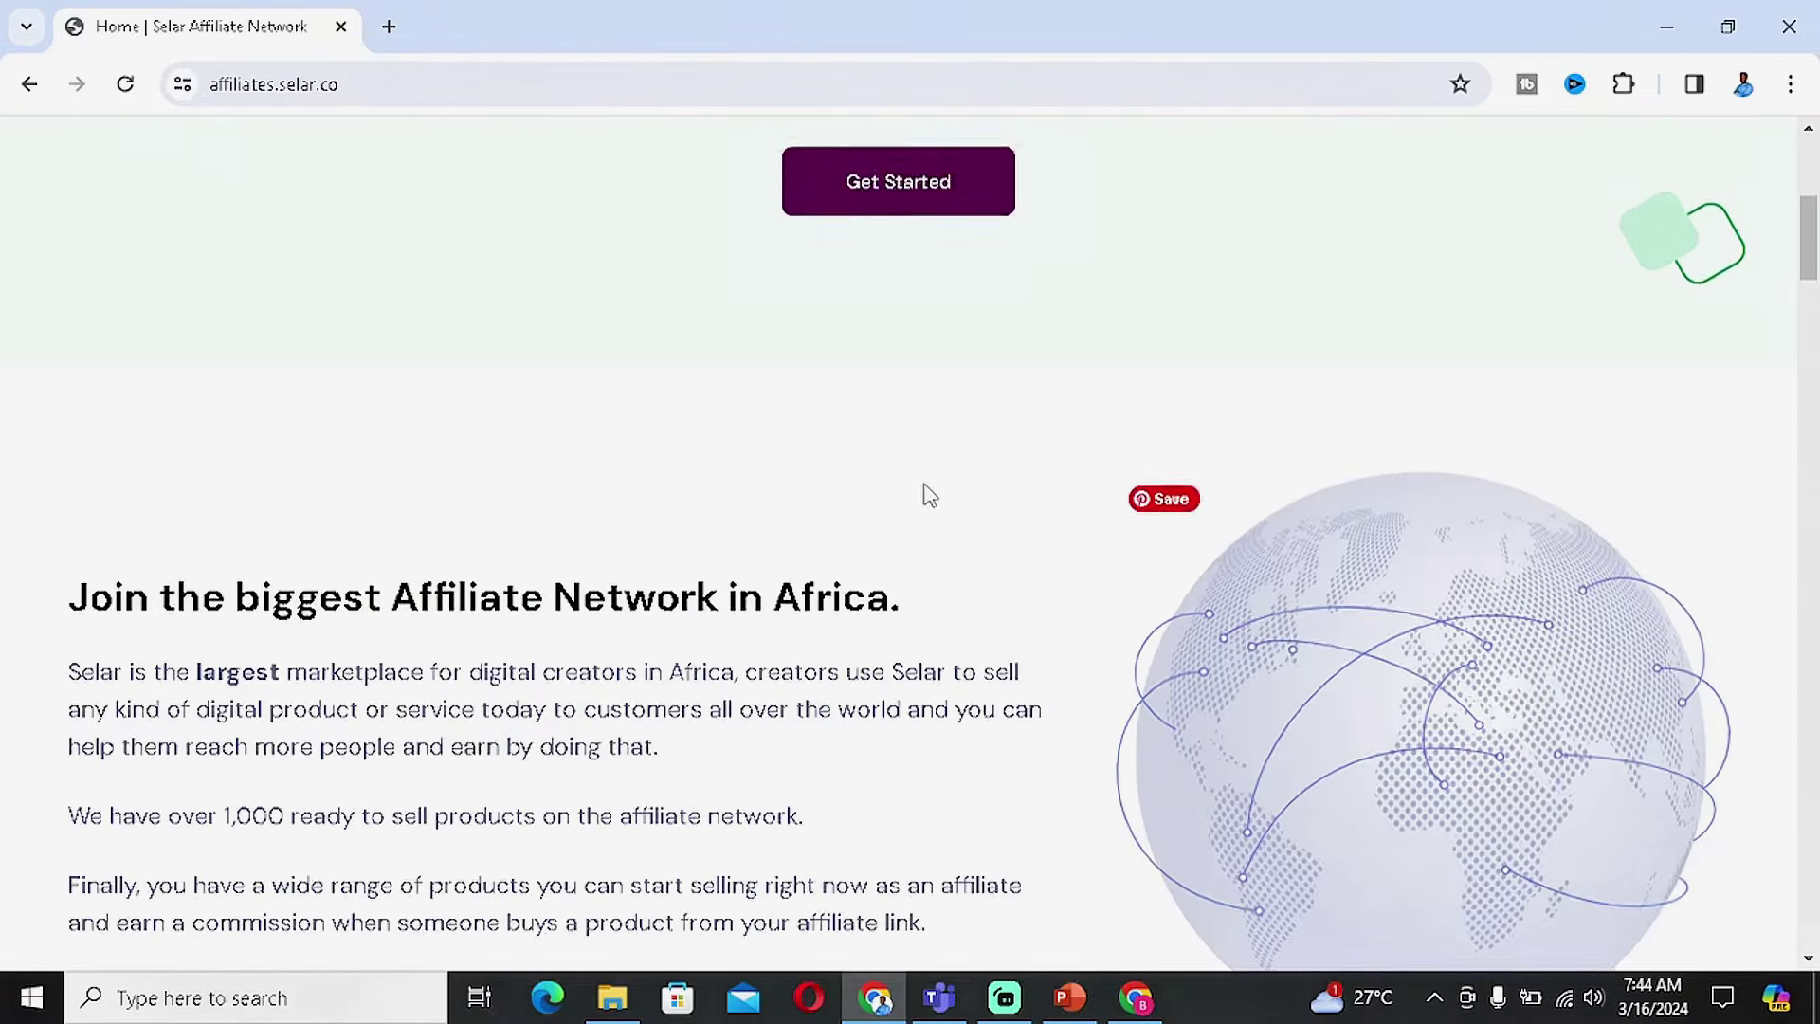
{"action": "scroll", "coordinate": [1221, 445], "scroll_direction": "up", "scroll_amount": 6}
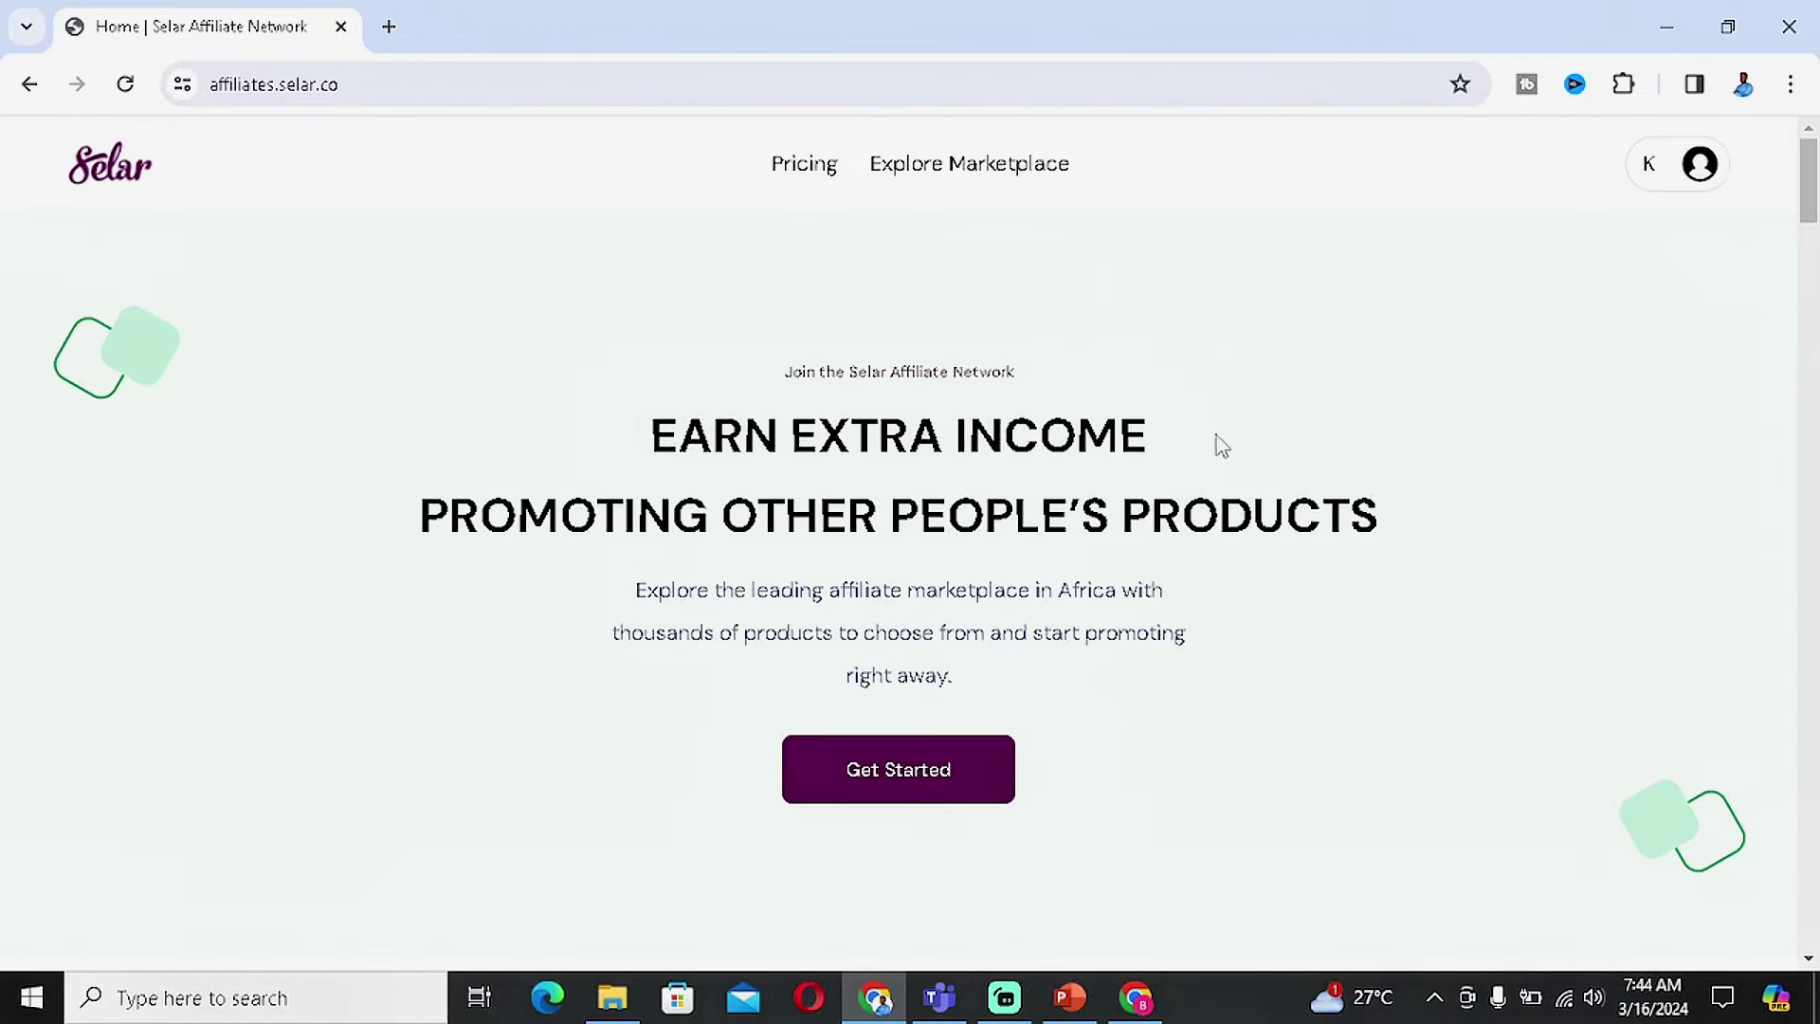
{"action": "left_click", "coordinate": [1001, 166]}
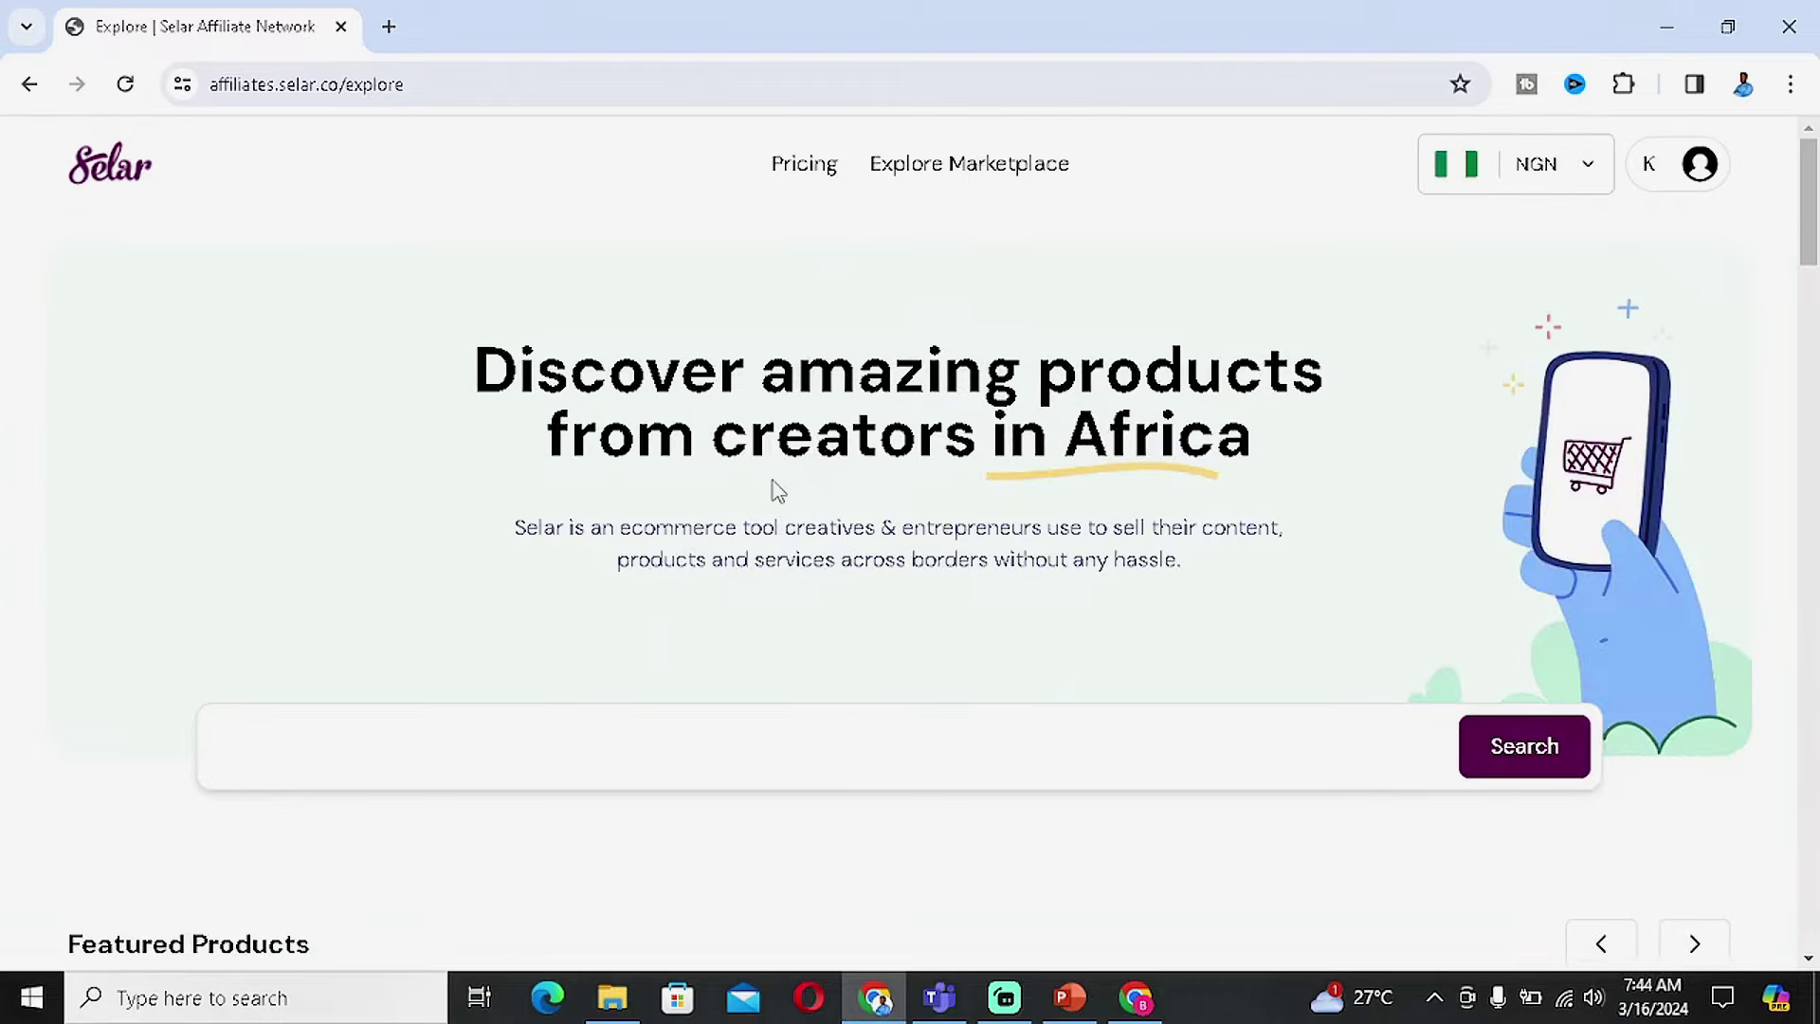
Scroll through the marketplace's product sections to locate the Affiliate Marketing guide.
{"action": "scroll", "coordinate": [777, 490], "scroll_direction": "down", "scroll_amount": 20}
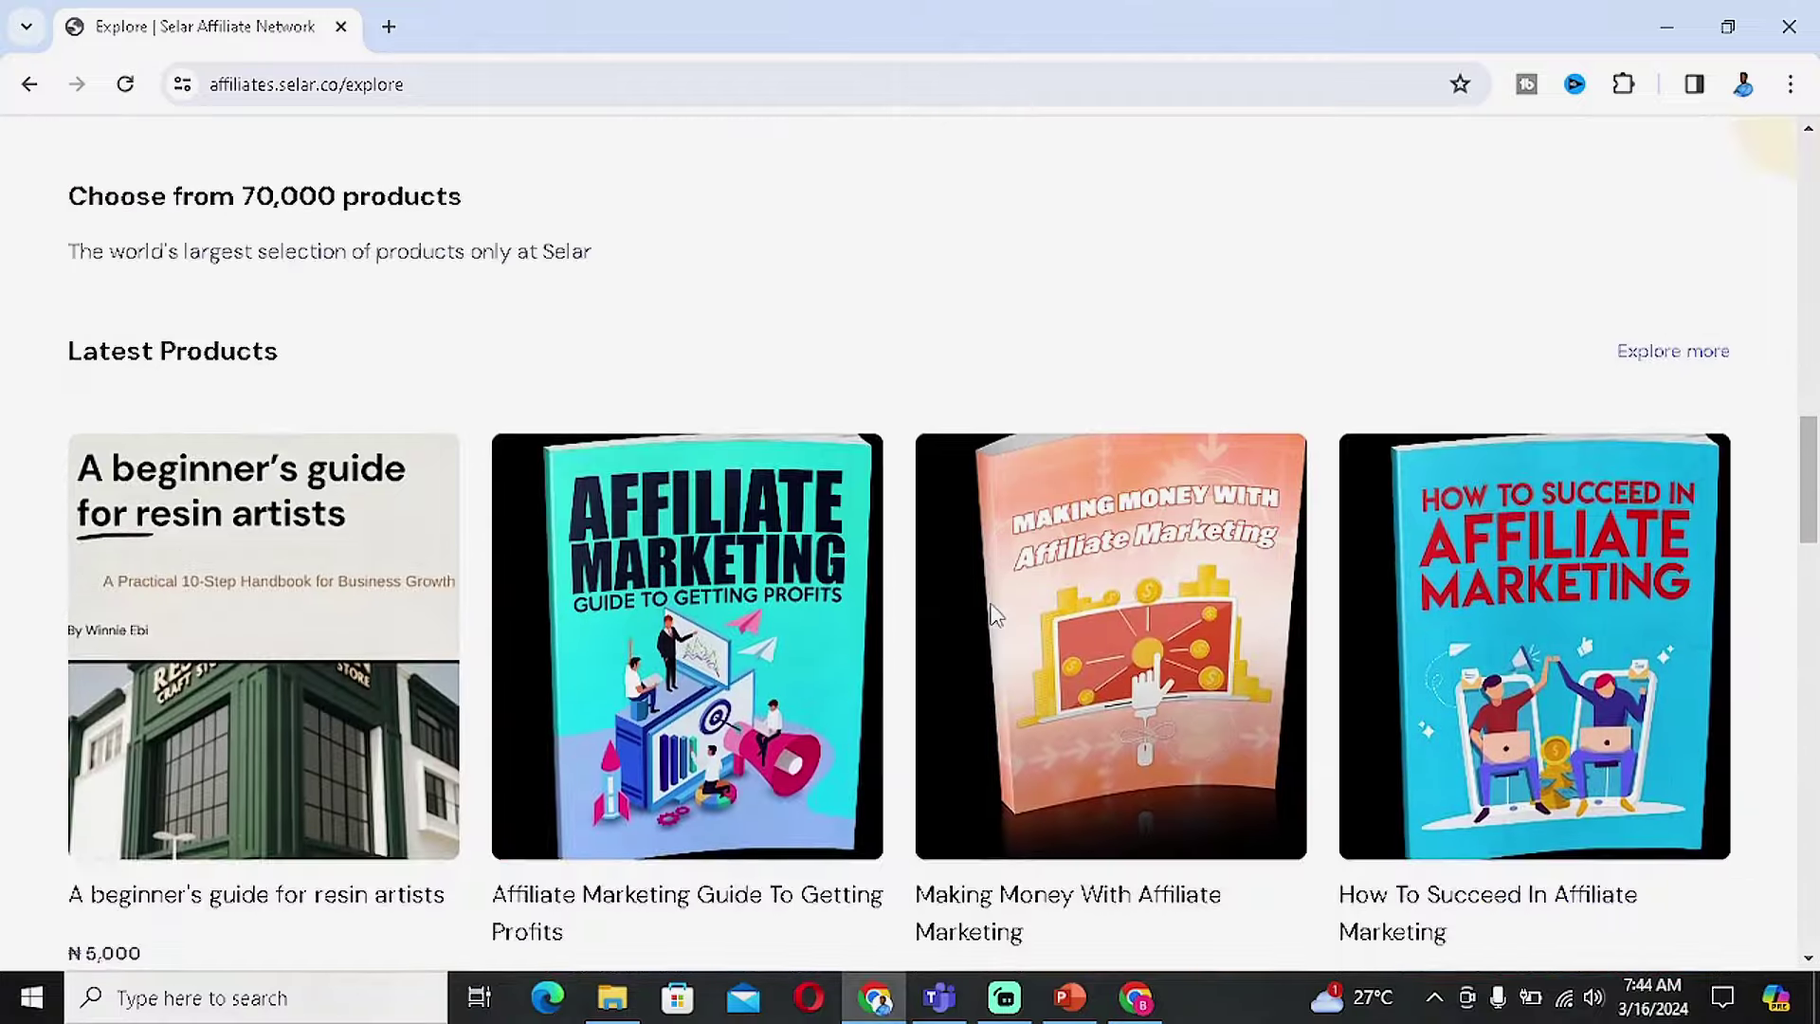
{"action": "scroll", "coordinate": [993, 615], "scroll_direction": "down", "scroll_amount": 13}
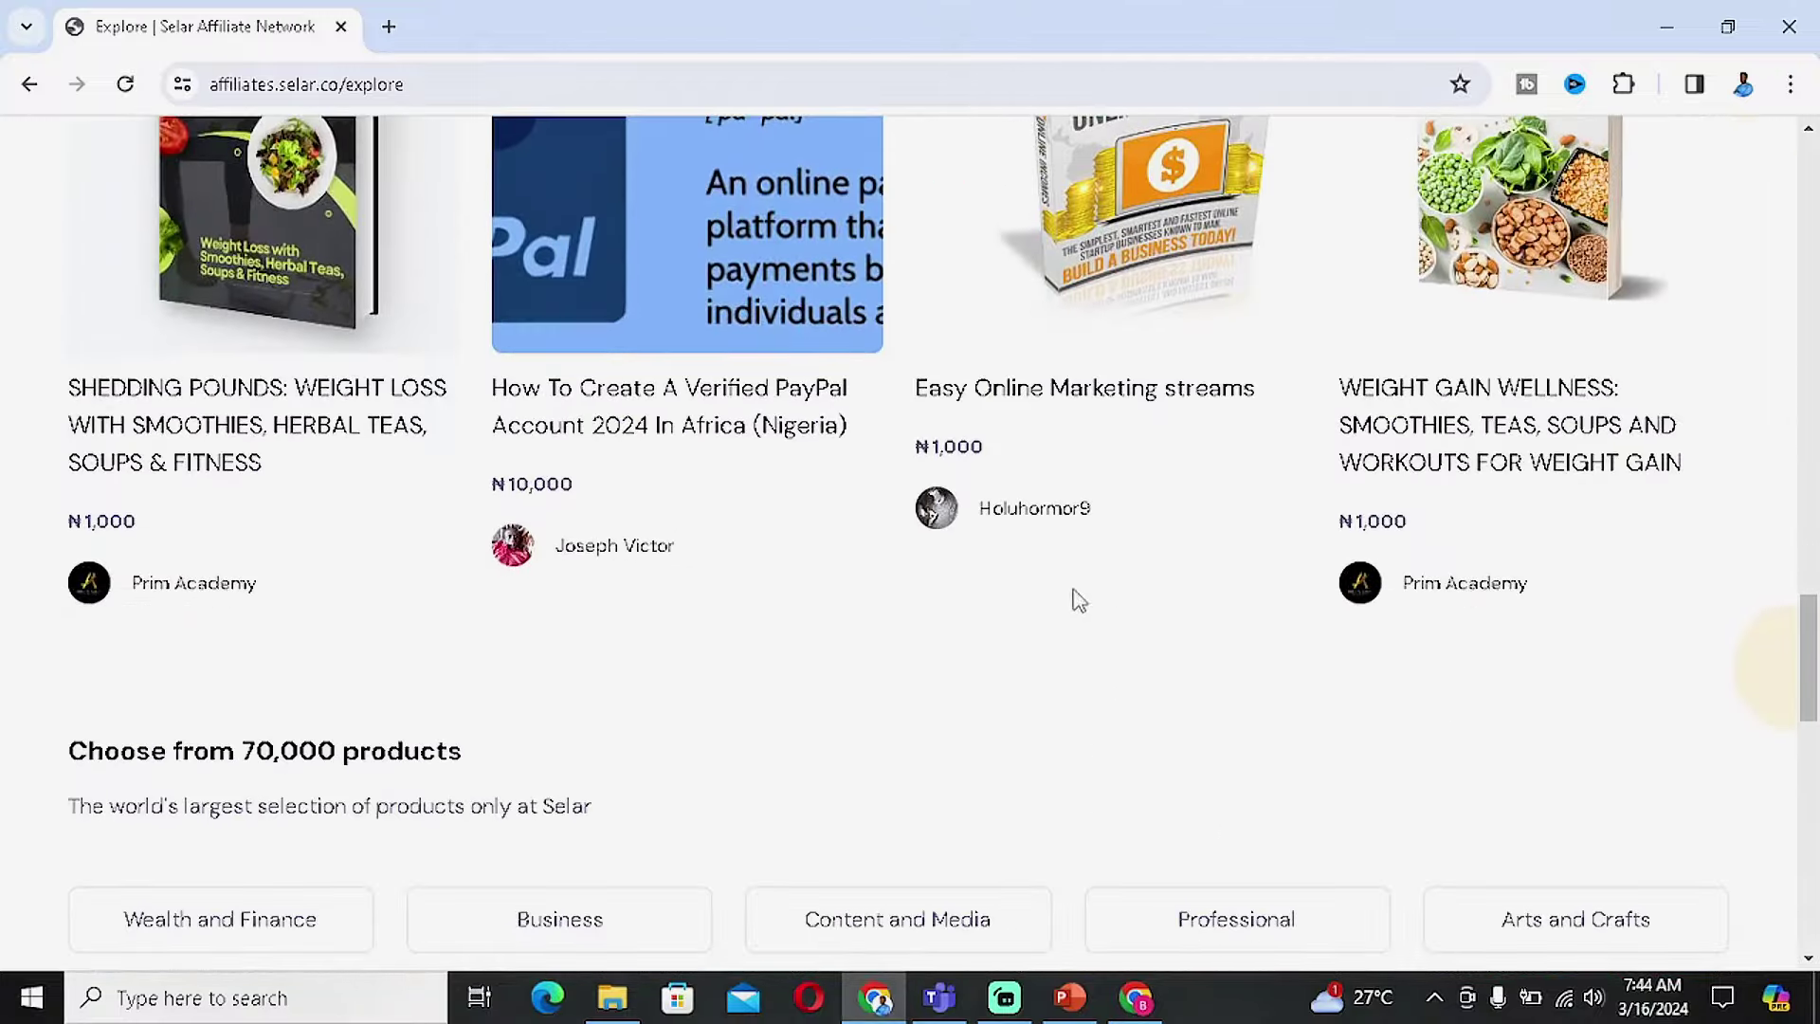
{"action": "scroll", "coordinate": [1078, 599], "scroll_direction": "up", "scroll_amount": 12}
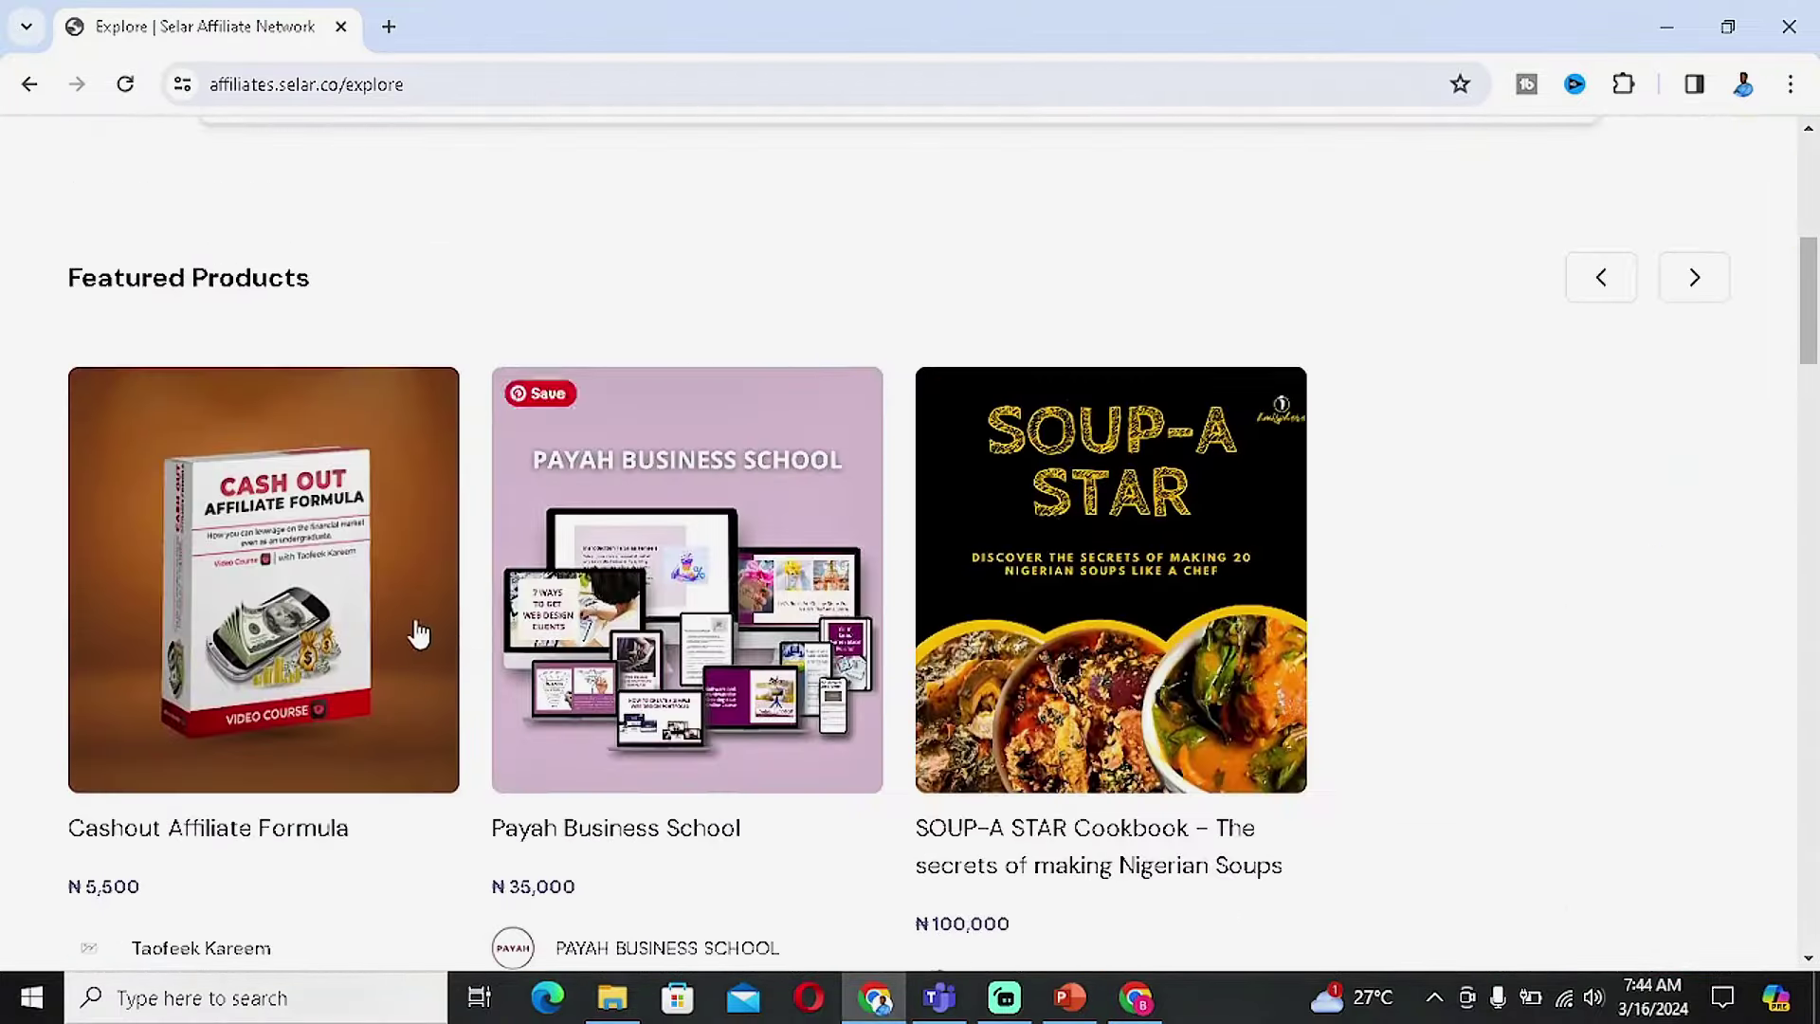
{"action": "scroll", "coordinate": [418, 633], "scroll_direction": "up", "scroll_amount": 6}
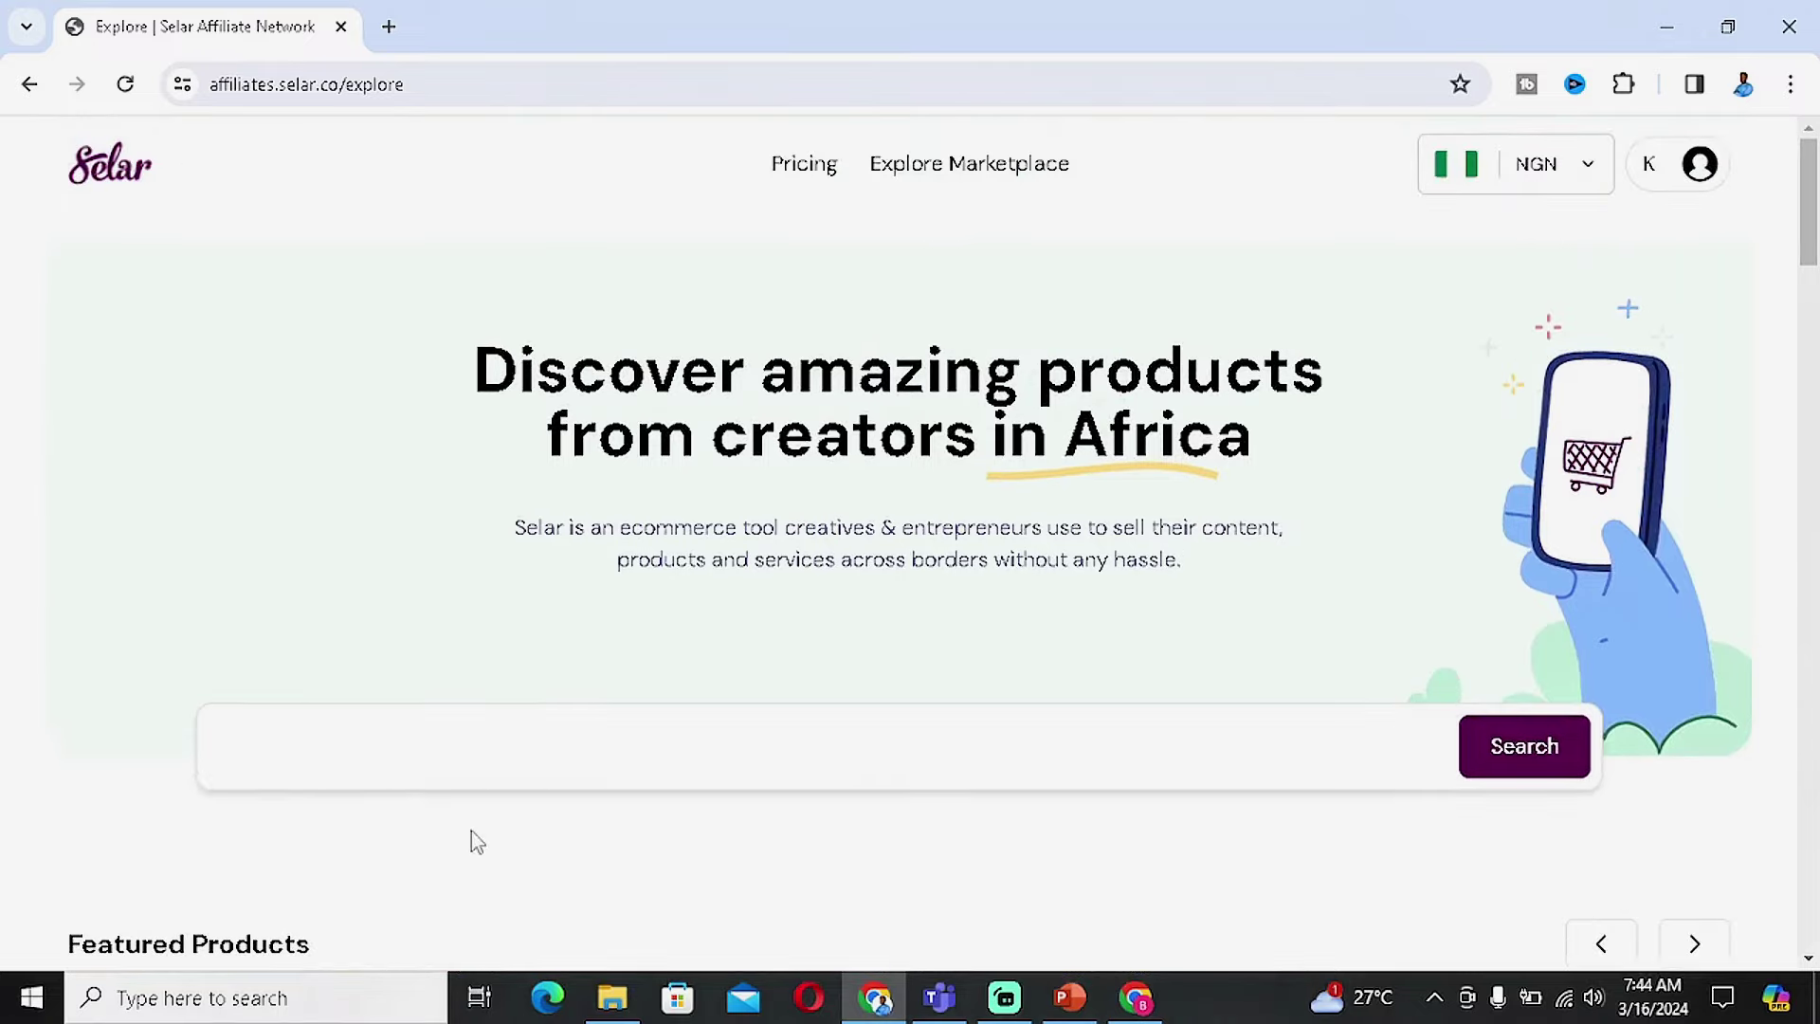
{"action": "scroll", "coordinate": [969, 768], "scroll_direction": "down", "scroll_amount": 10}
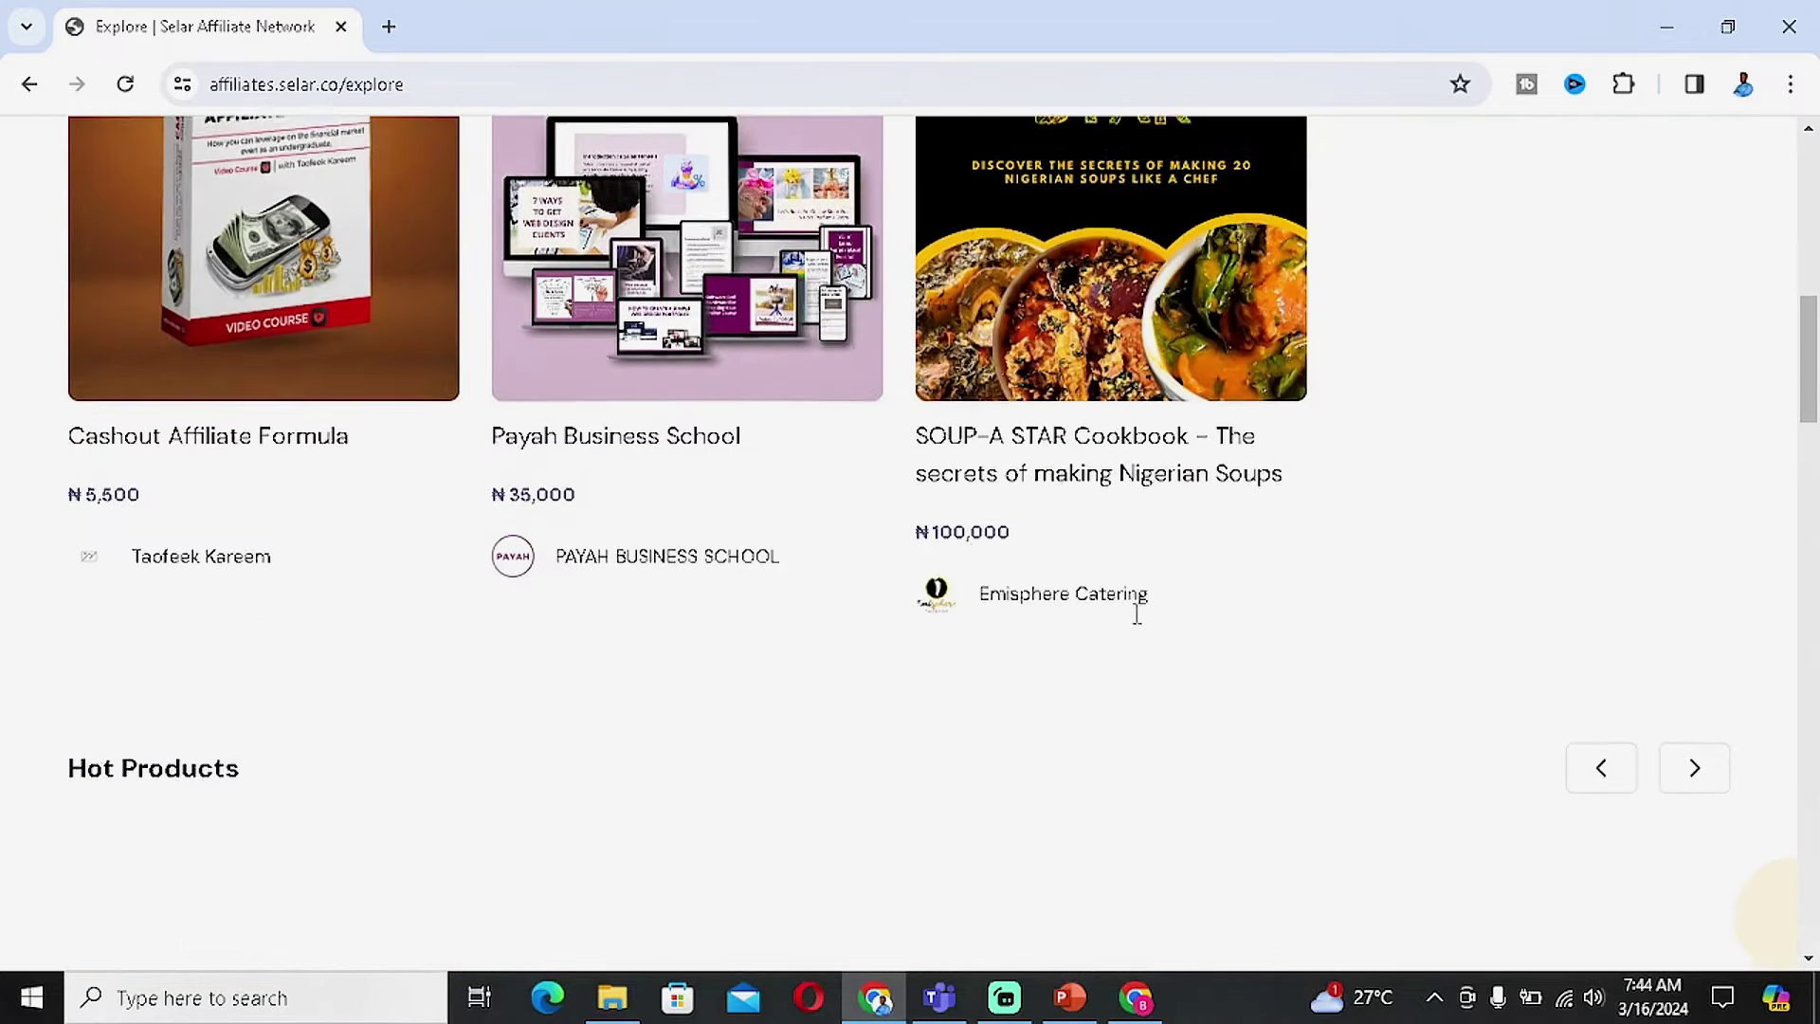
{"action": "scroll", "coordinate": [1571, 316], "scroll_direction": "up", "scroll_amount": 4}
{"action": "scroll", "coordinate": [1571, 316], "scroll_direction": "up", "scroll_amount": 5}
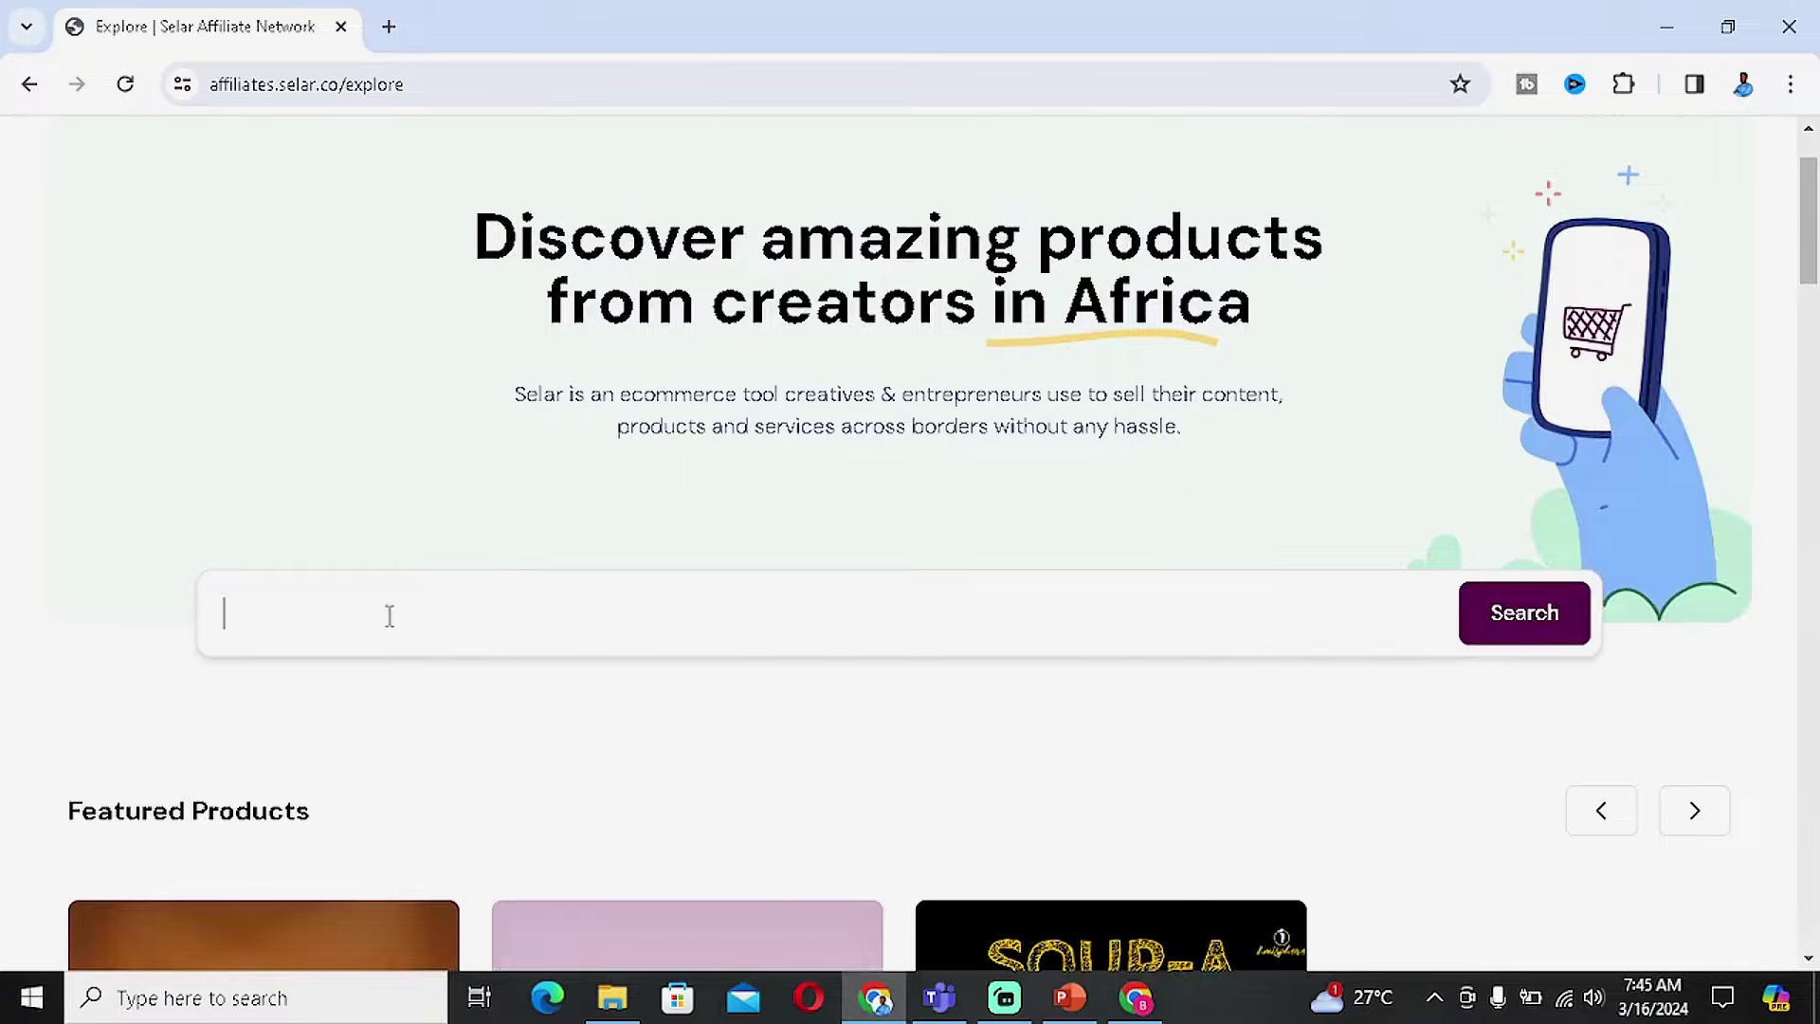
{"action": "scroll", "coordinate": [449, 557], "scroll_direction": "down", "scroll_amount": 12}
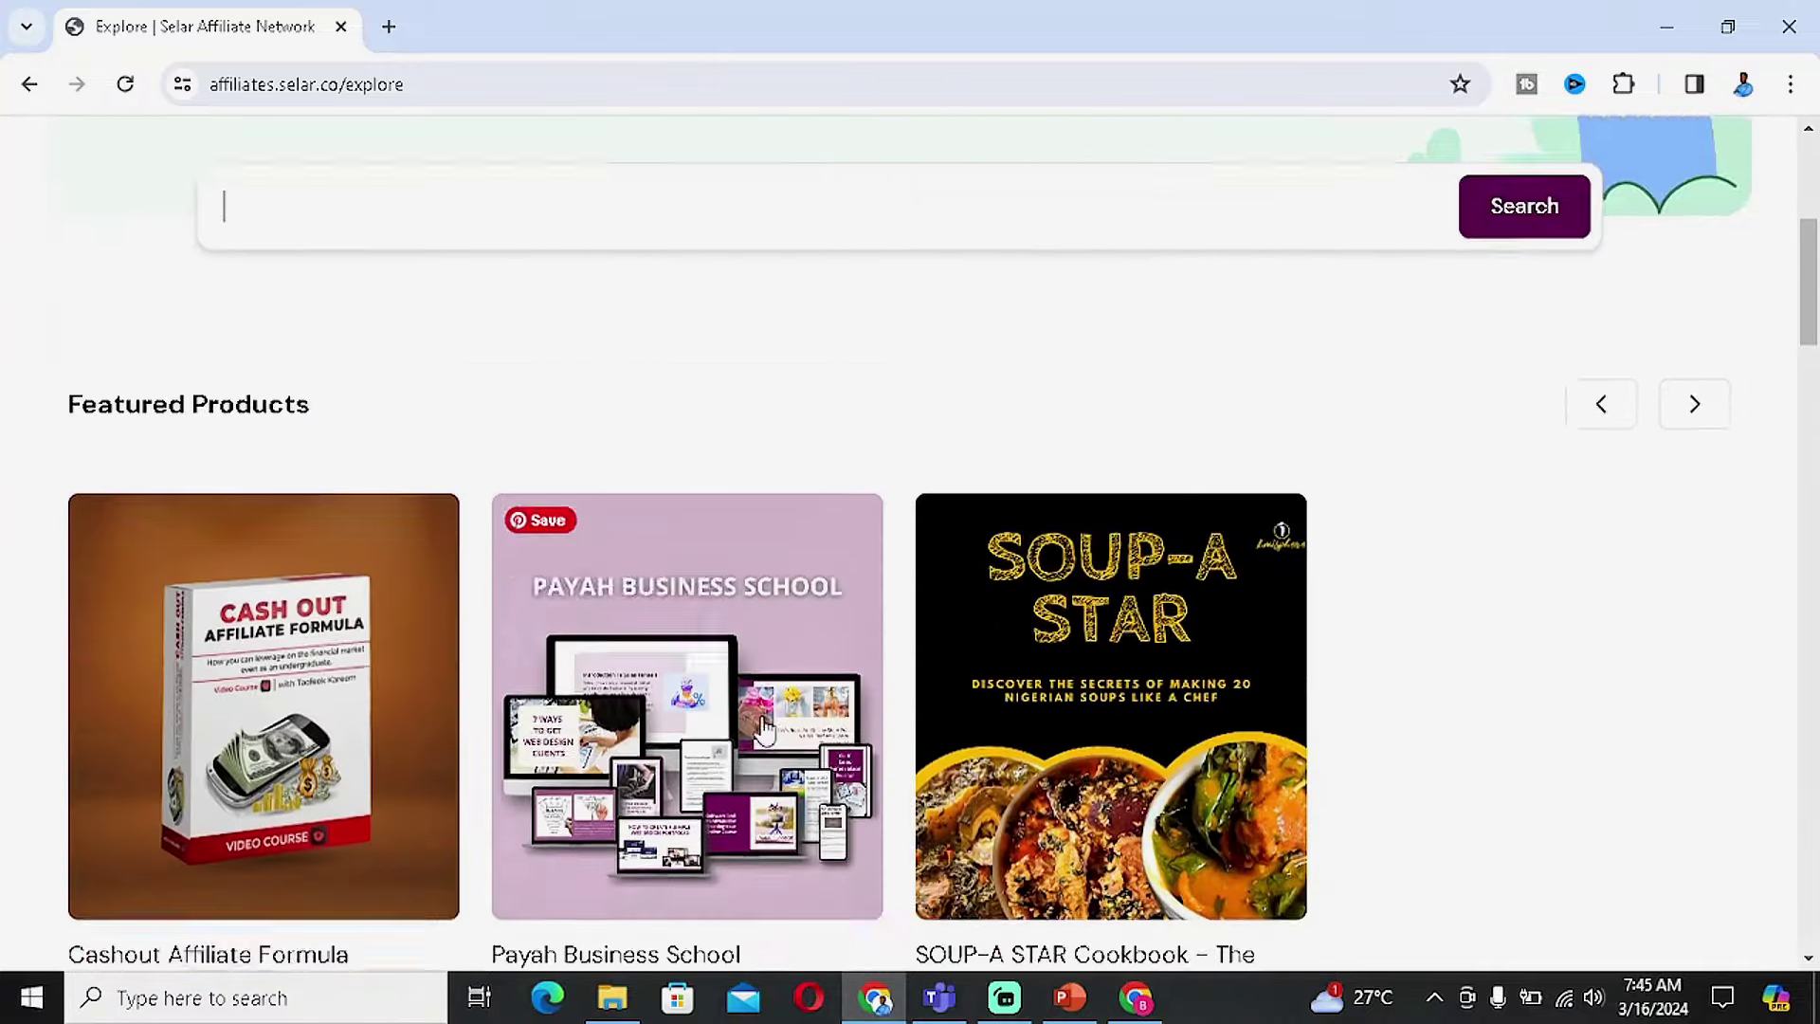
{"action": "scroll", "coordinate": [564, 630], "scroll_direction": "down", "scroll_amount": 12}
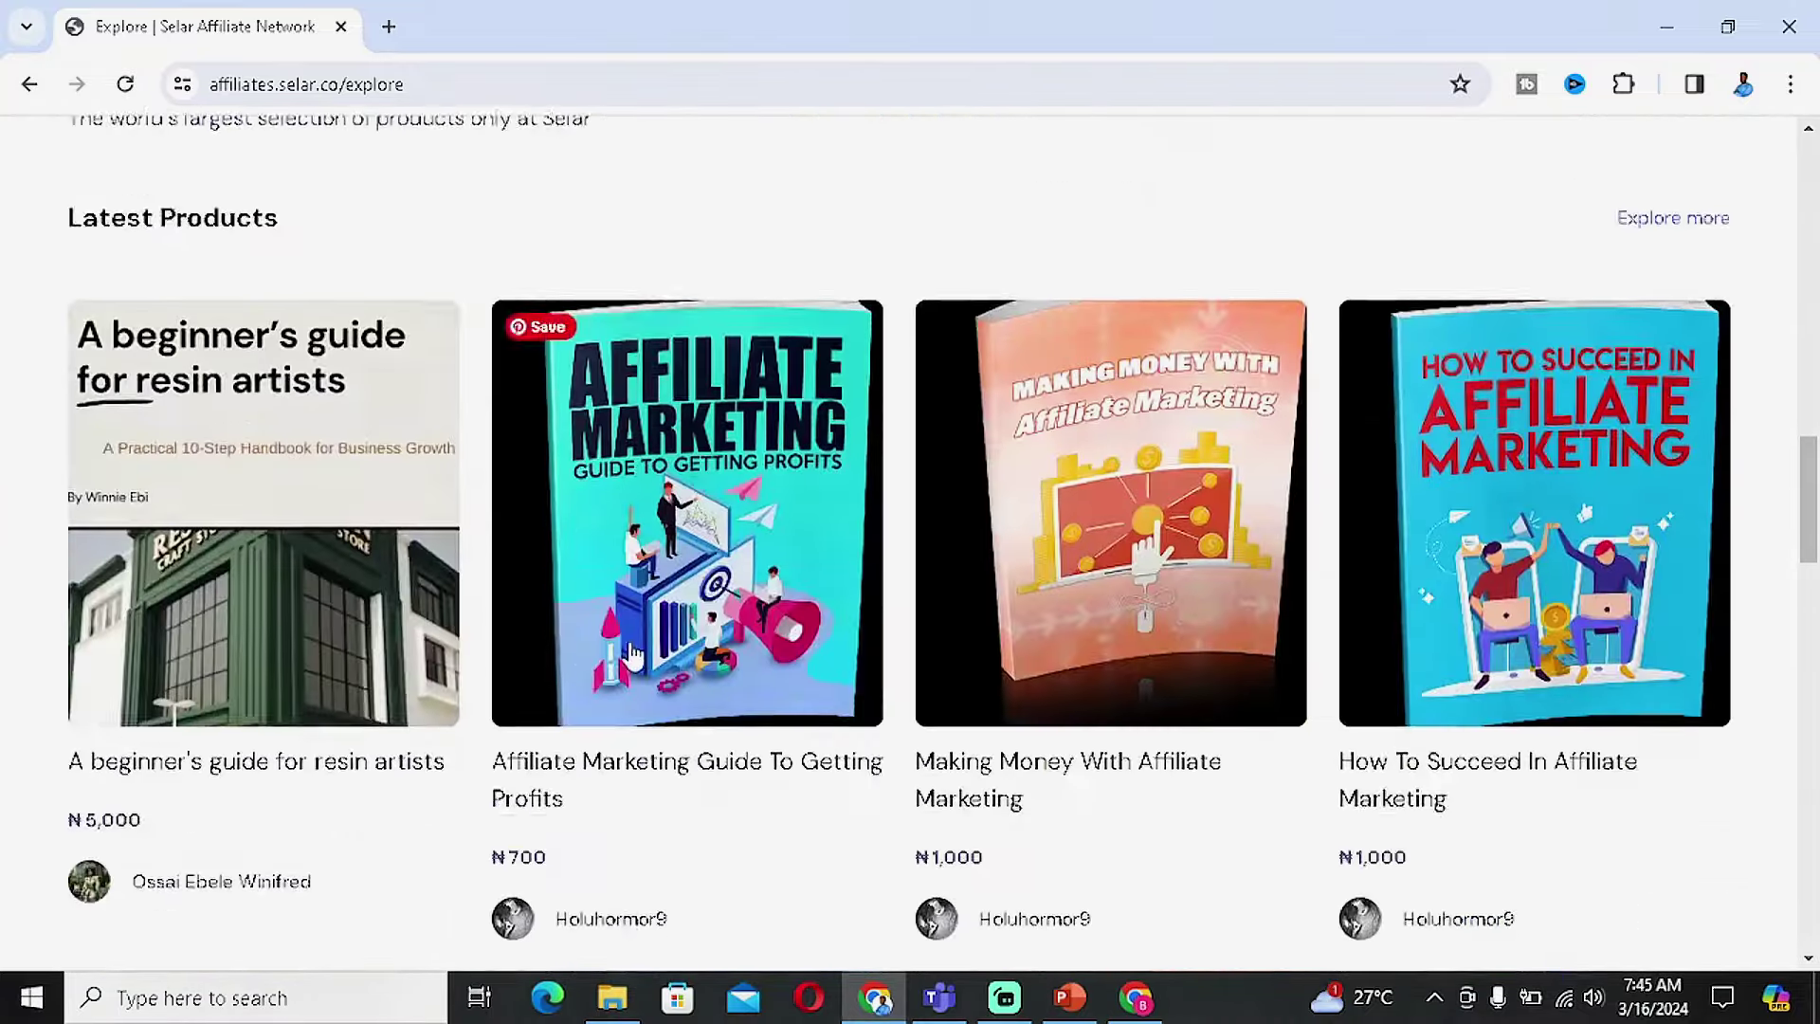
{"action": "scroll", "coordinate": [638, 658], "scroll_direction": "up", "scroll_amount": 8}
{"action": "scroll", "coordinate": [638, 697], "scroll_direction": "down", "scroll_amount": 8}
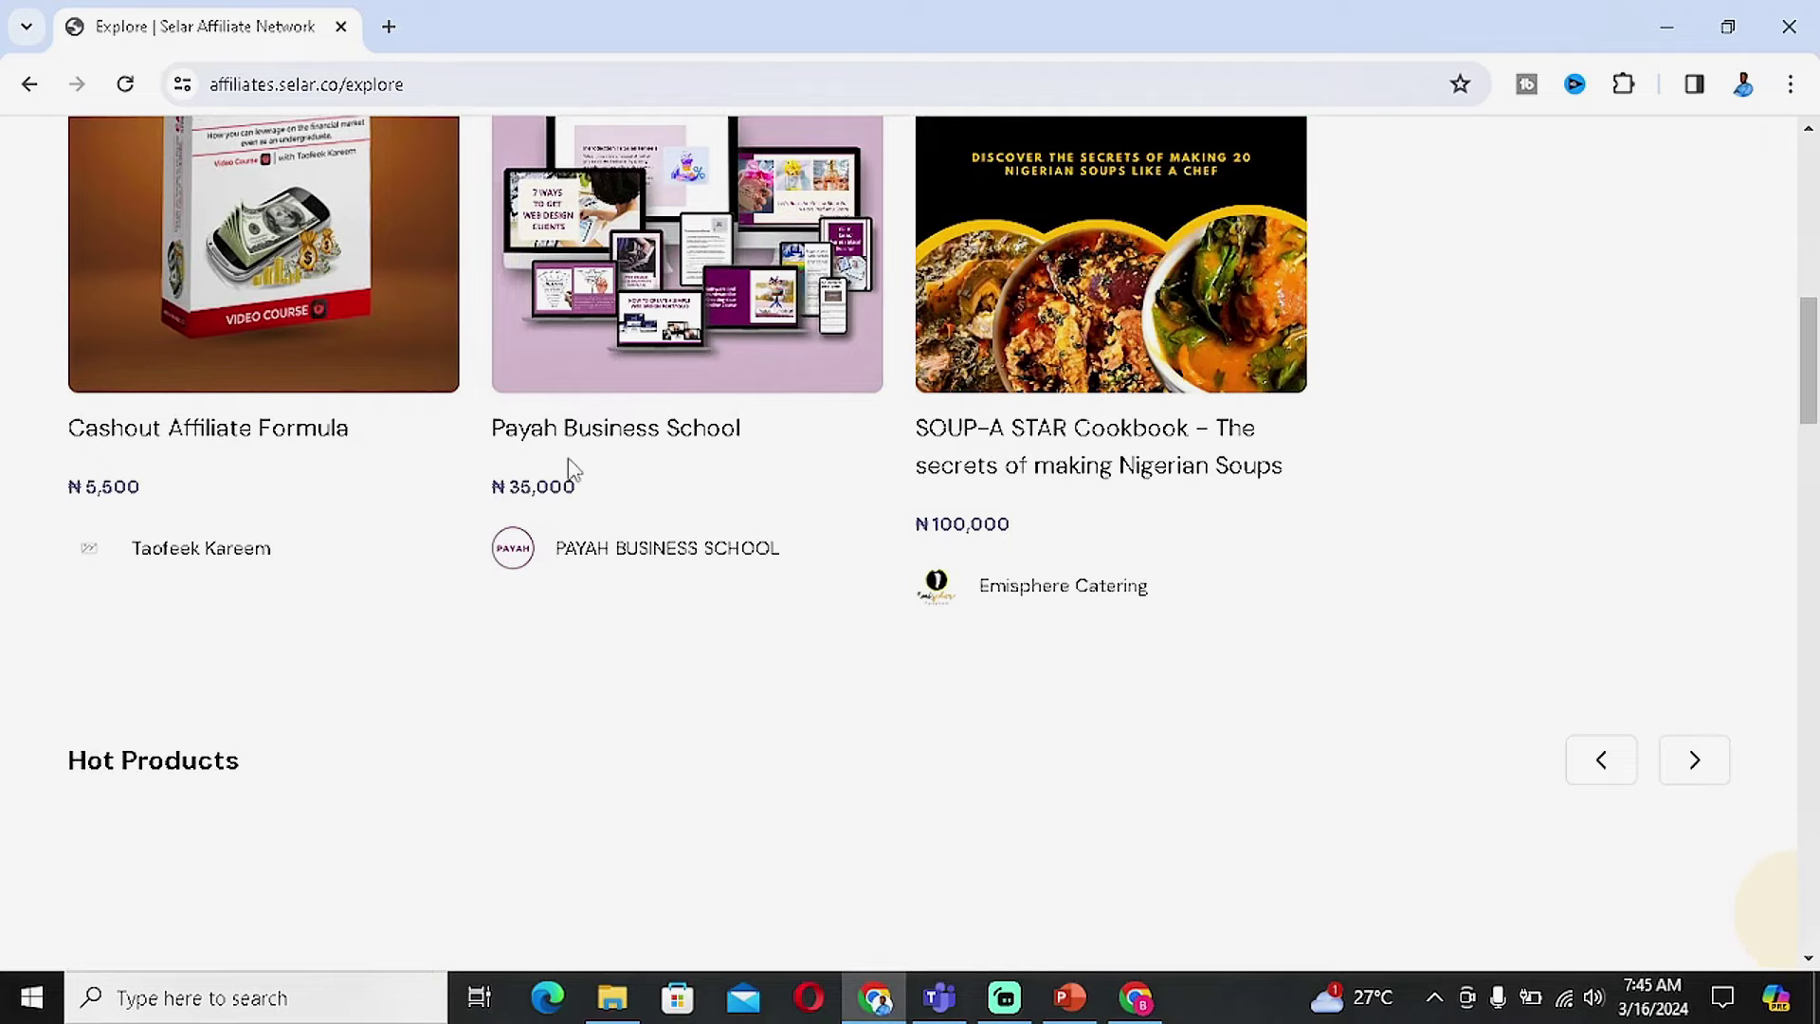
{"action": "scroll", "coordinate": [758, 623], "scroll_direction": "down", "scroll_amount": 10}
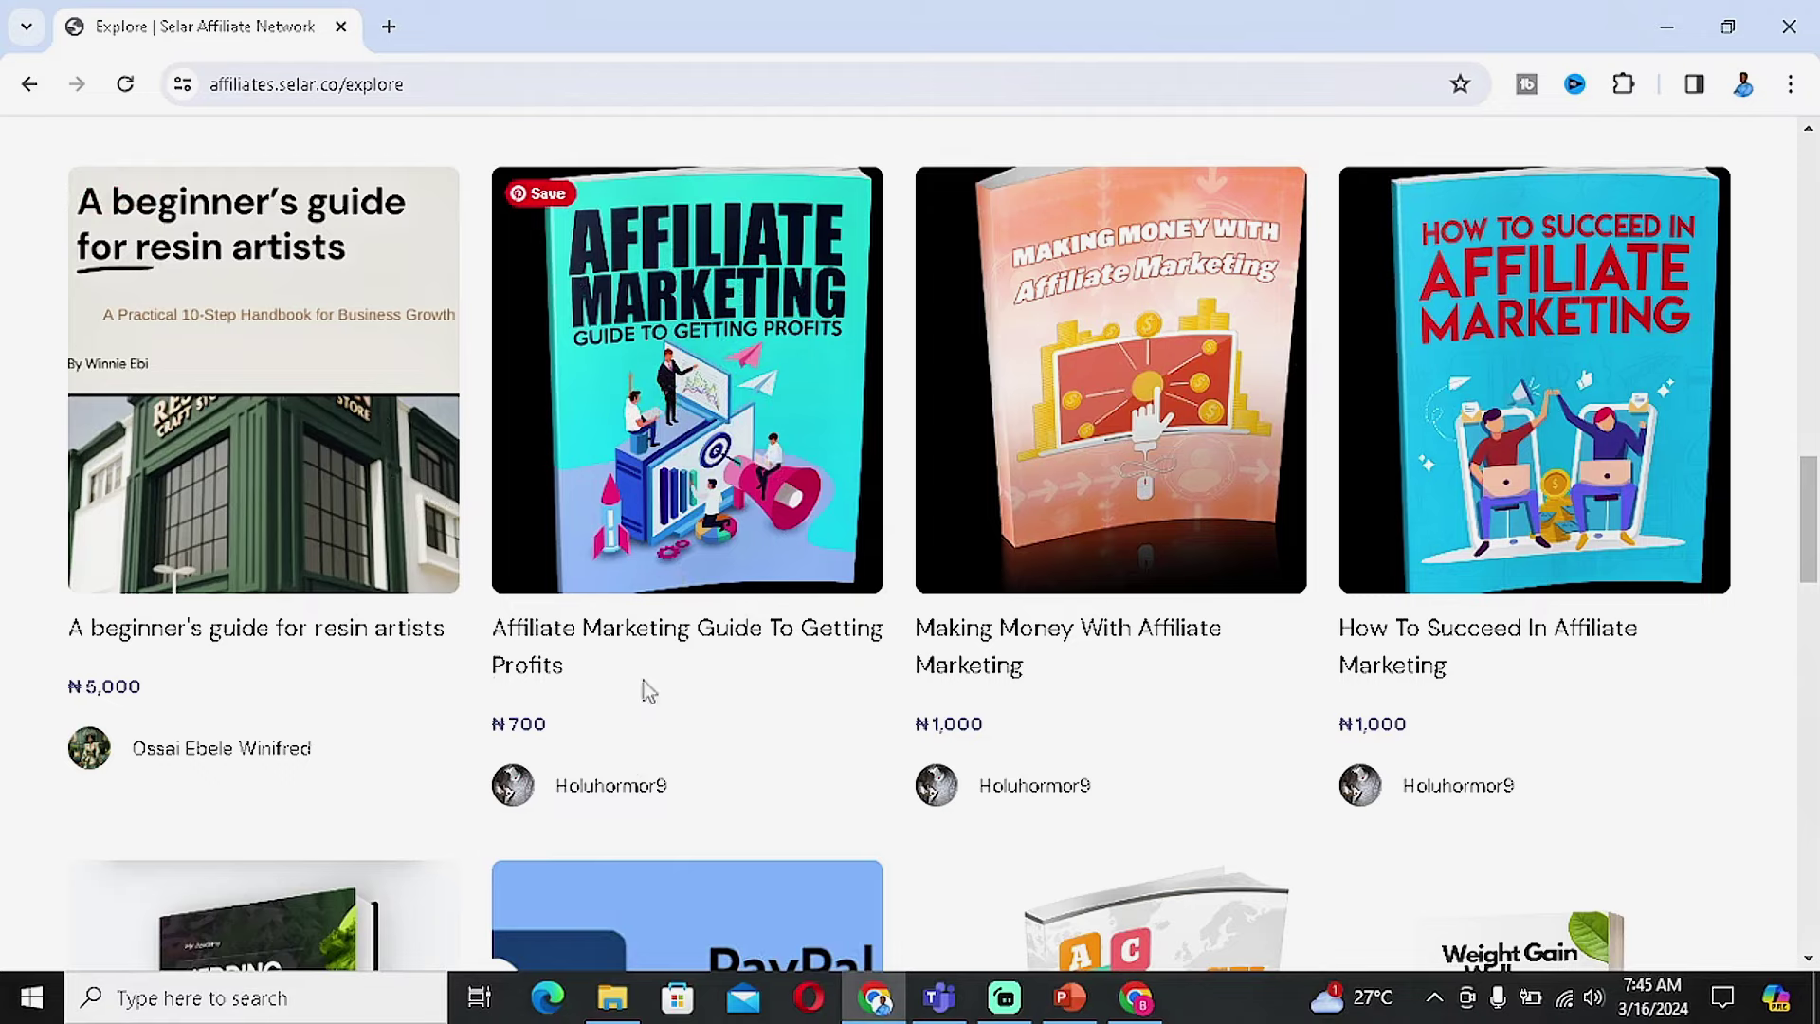
{"action": "left_click", "coordinate": [557, 659]}
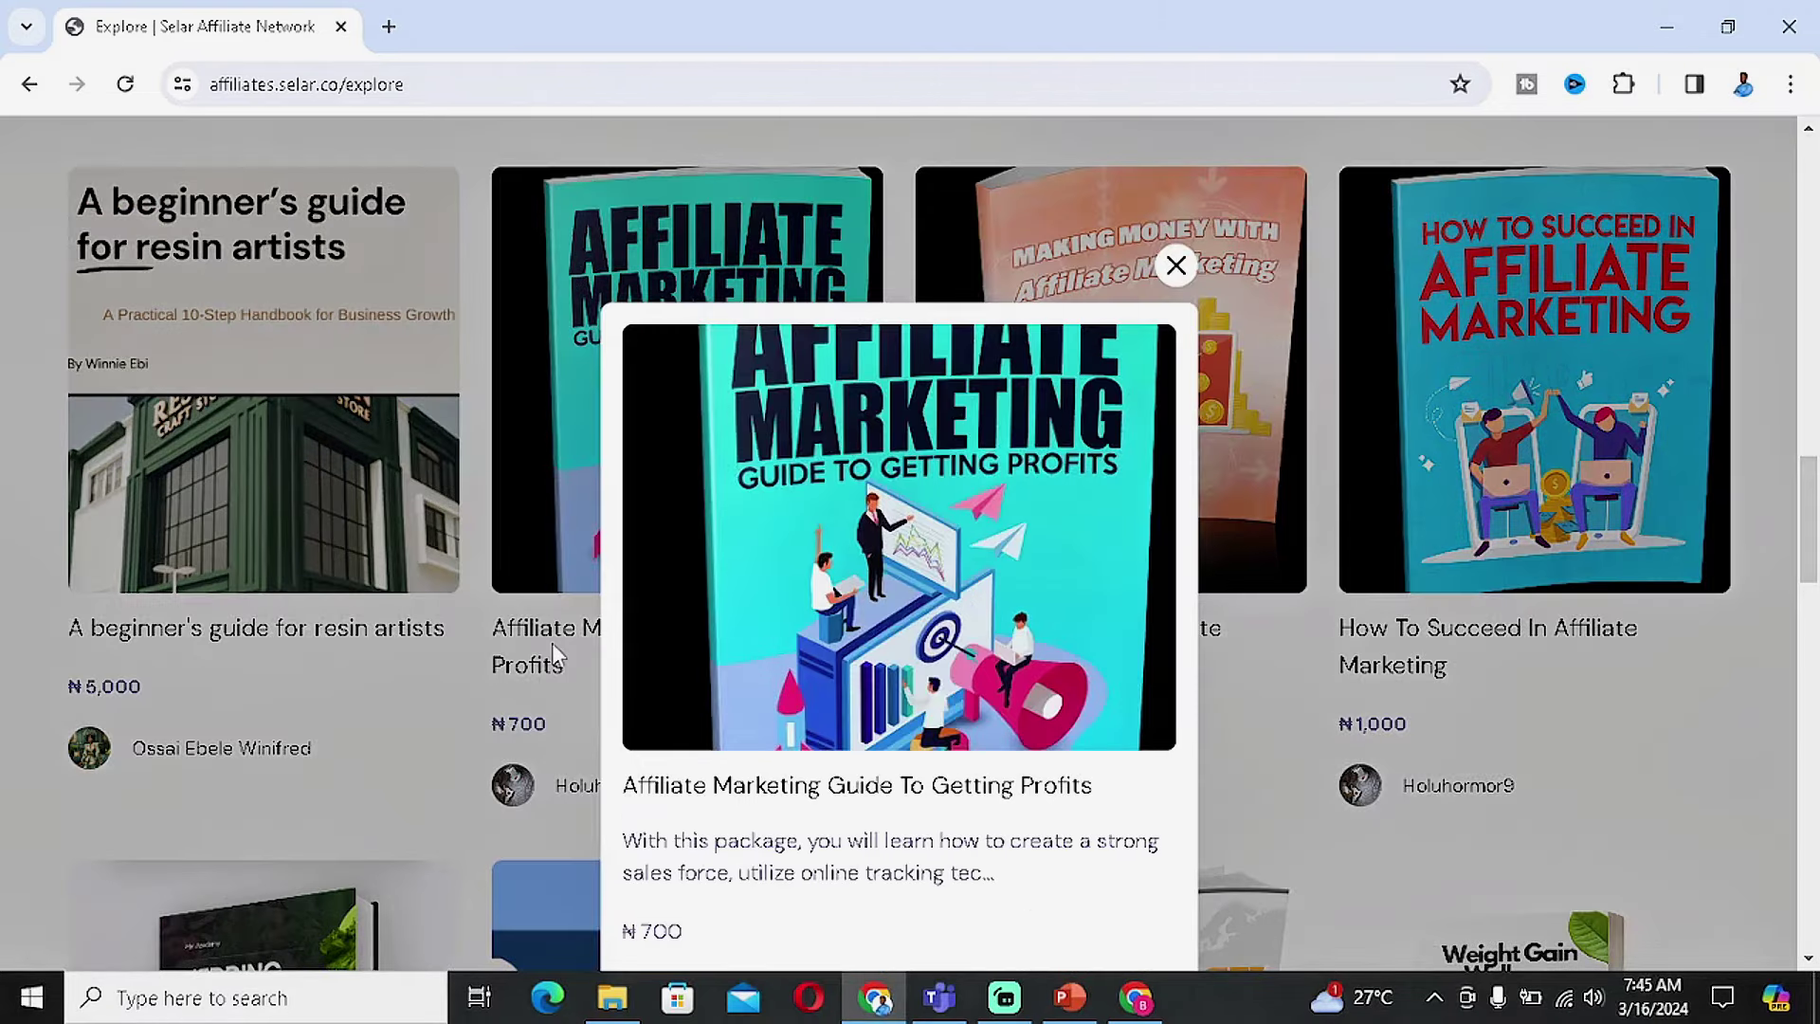
{"action": "scroll", "coordinate": [986, 650], "scroll_direction": "down", "scroll_amount": 3}
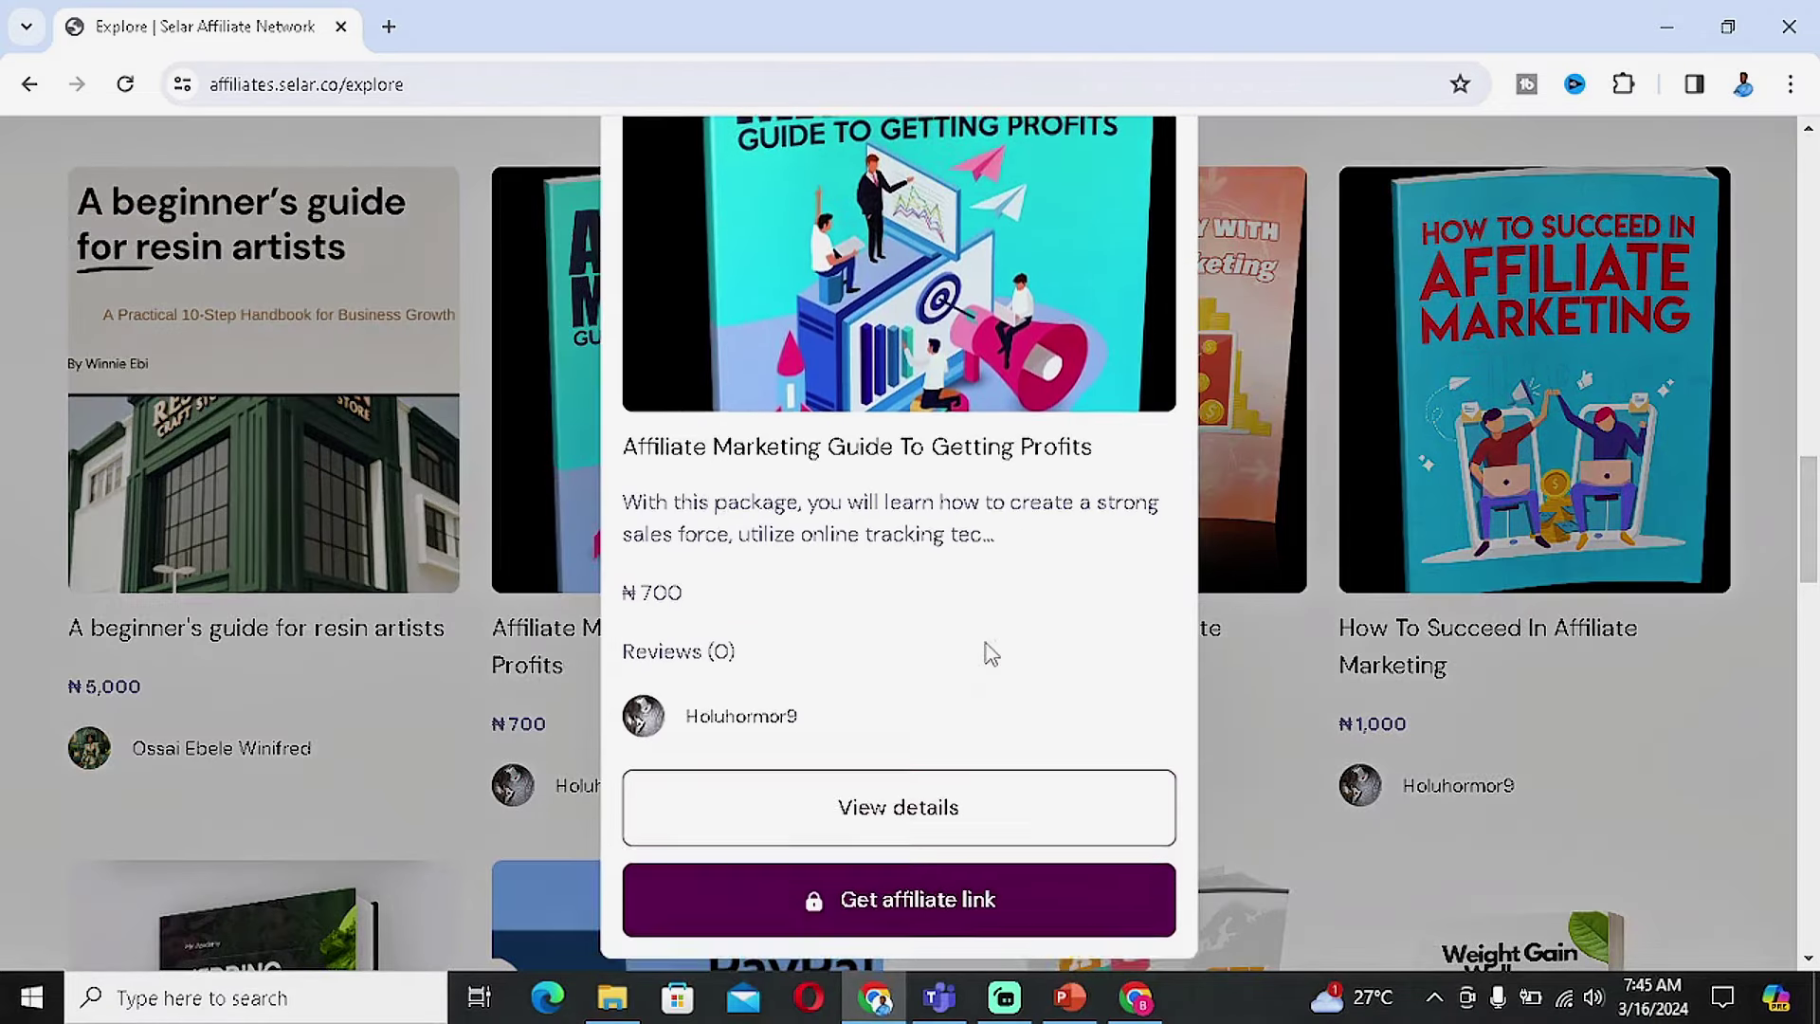
{"action": "scroll", "coordinate": [988, 702], "scroll_direction": "up", "scroll_amount": 1}
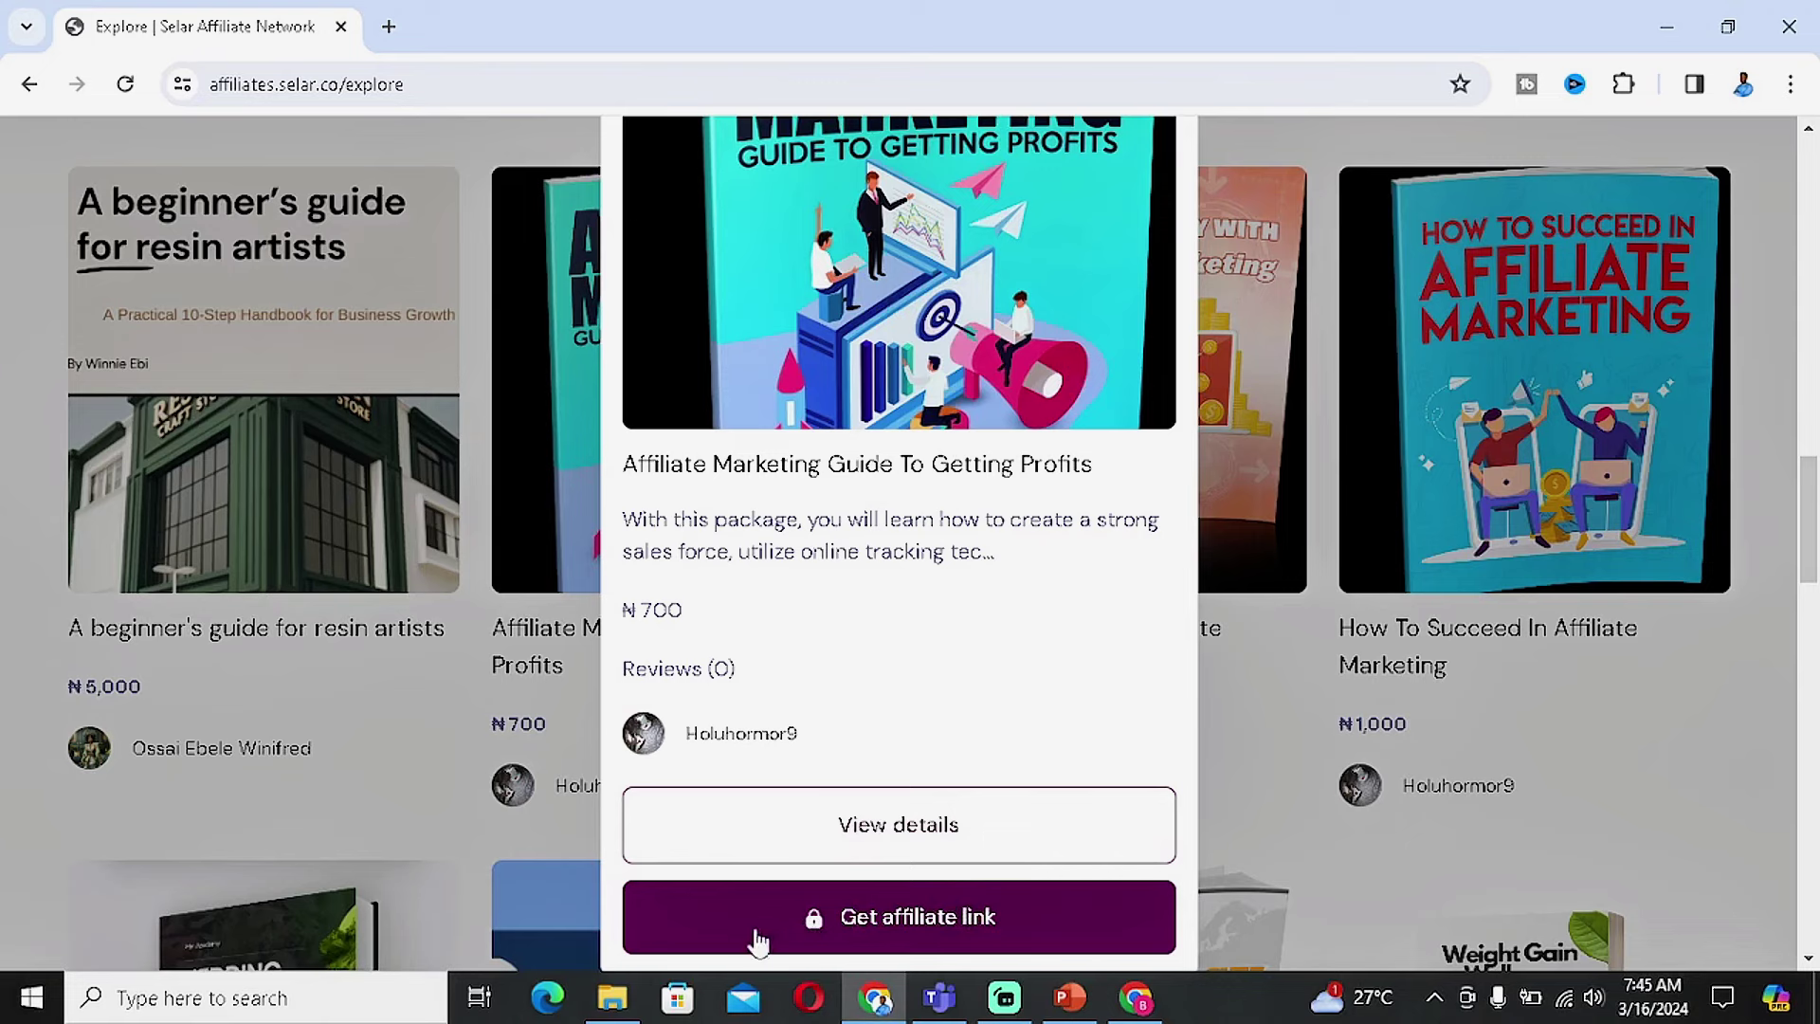
{"action": "left_click", "coordinate": [959, 830]}
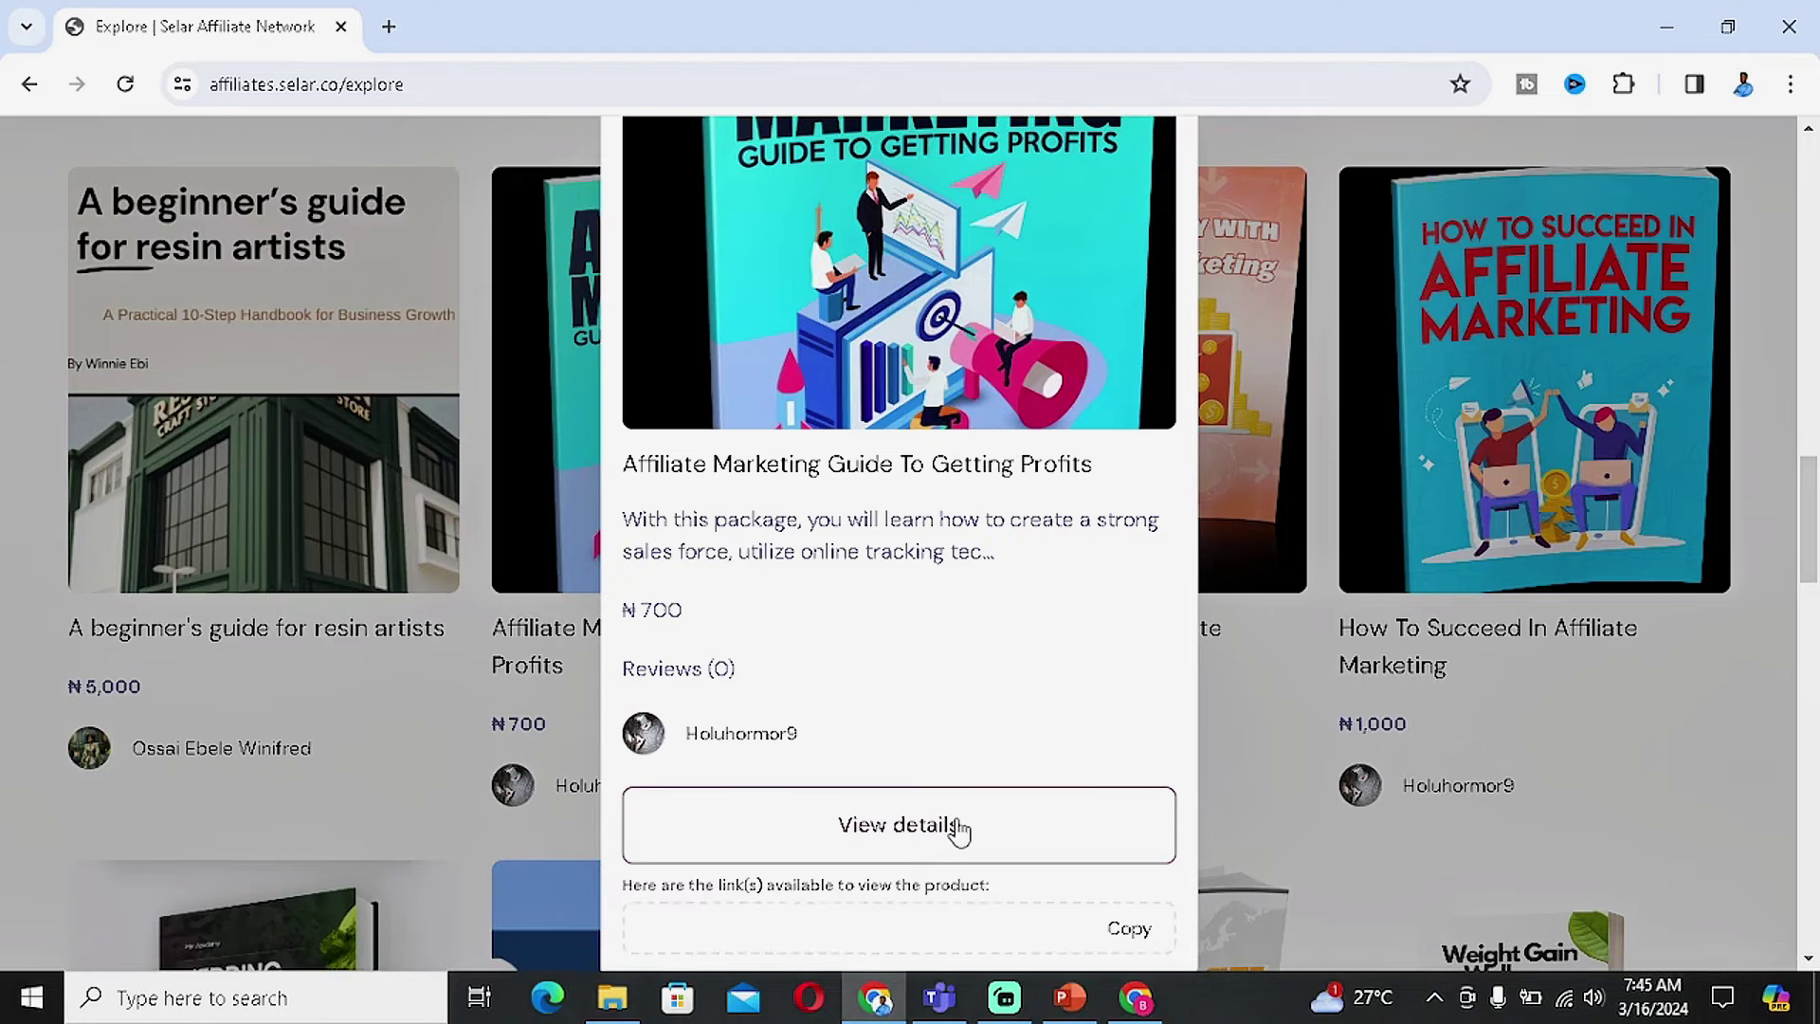
{"action": "scroll", "coordinate": [1000, 821], "scroll_direction": "down", "scroll_amount": 3}
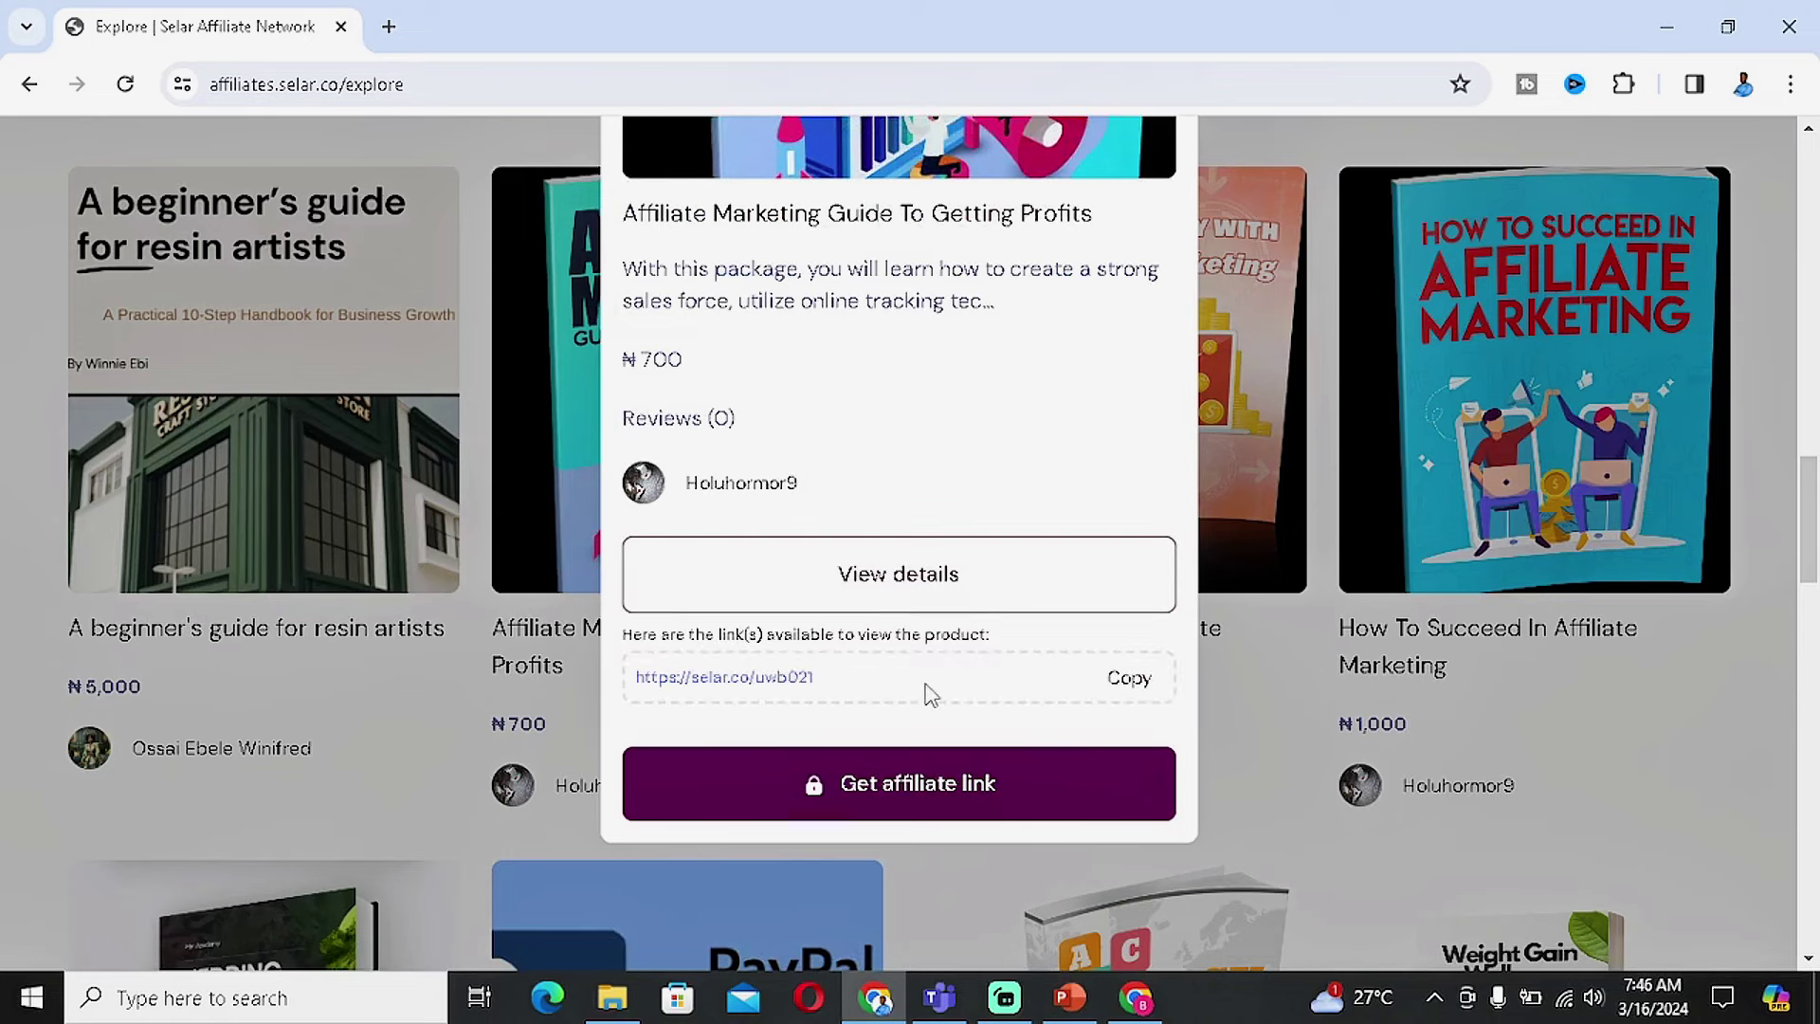
Open selar.co/uwb021 in a new tab, read its full description, then return to Explore.
{"action": "left_click", "coordinate": [773, 679]}
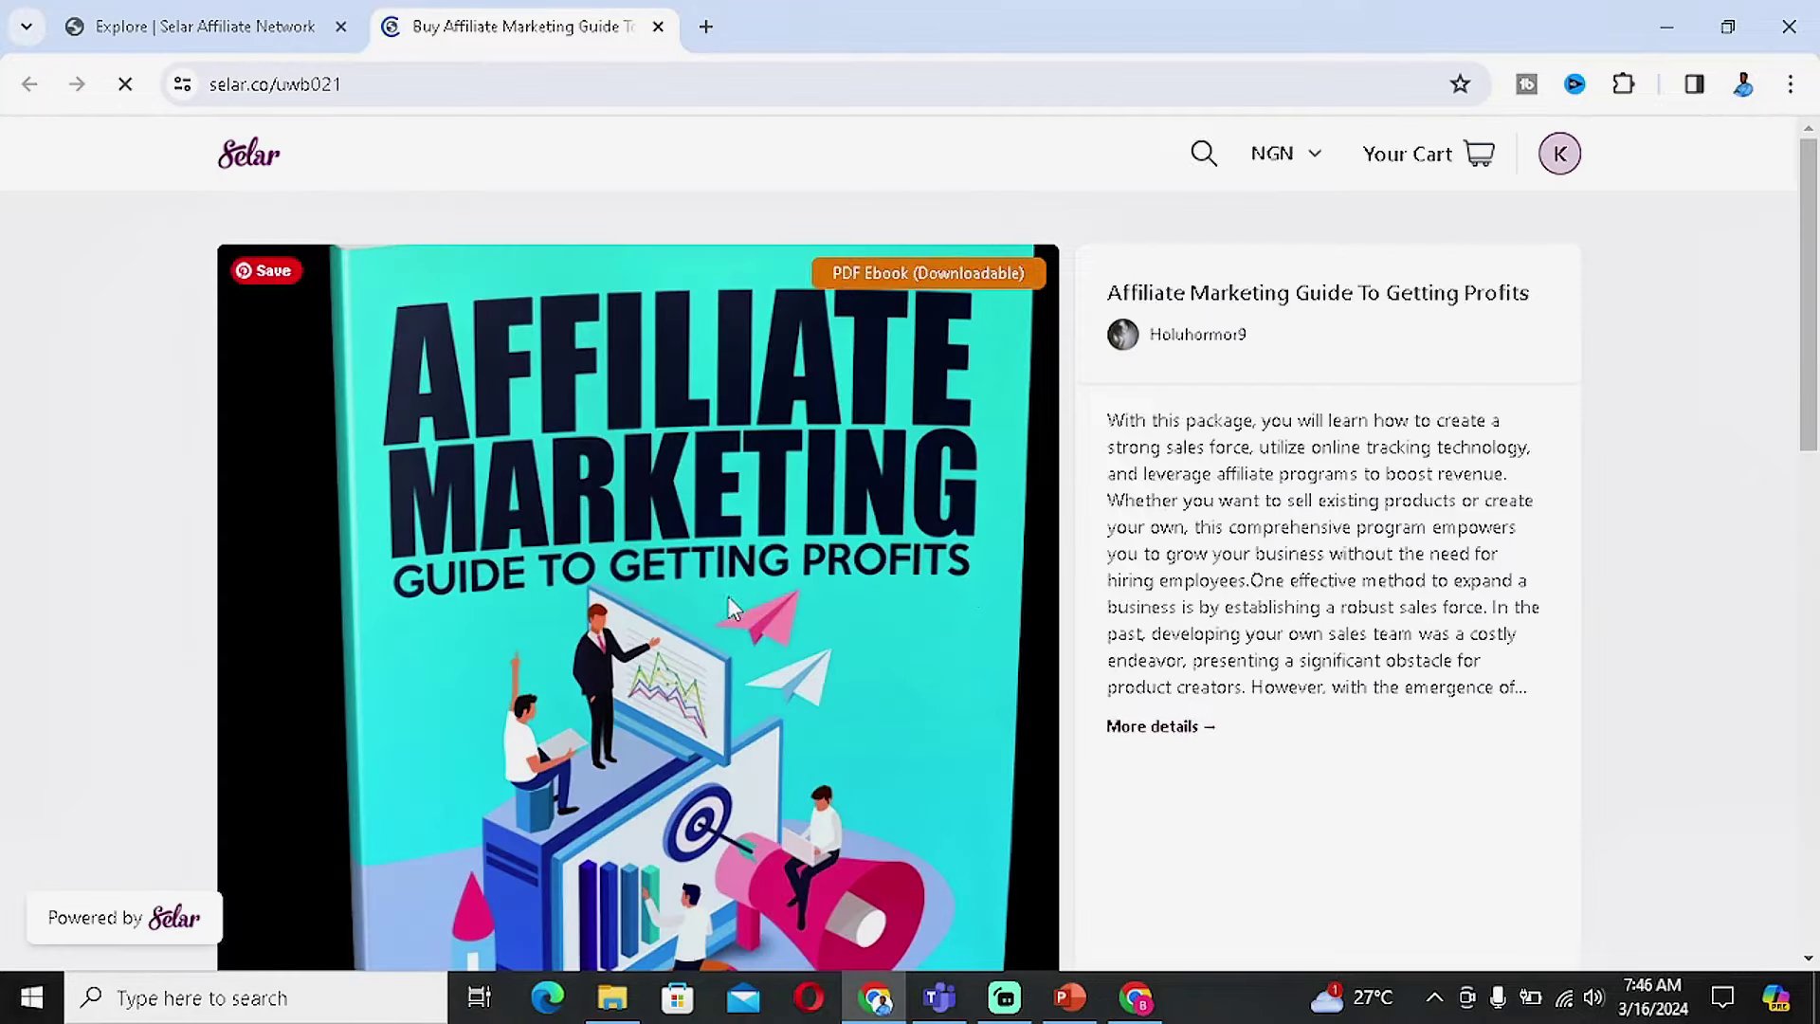
{"action": "scroll", "coordinate": [1168, 486], "scroll_direction": "down", "scroll_amount": 3}
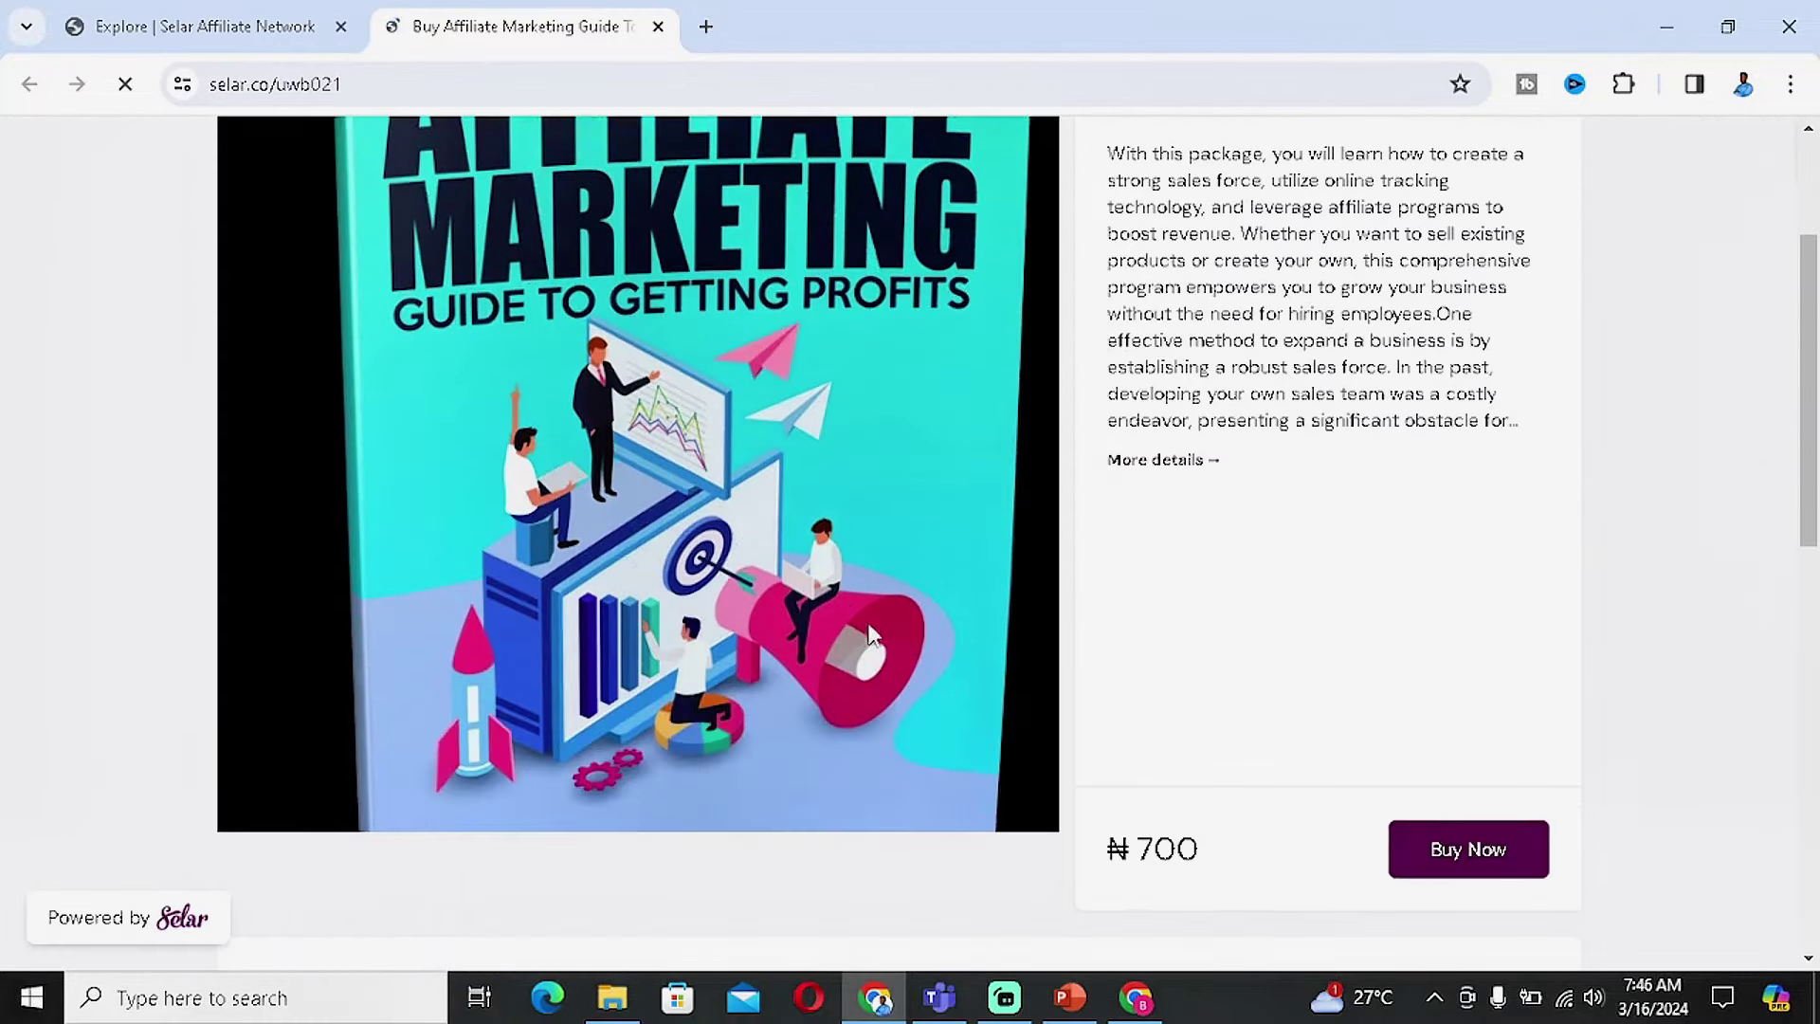
{"action": "scroll", "coordinate": [1228, 410], "scroll_direction": "up", "scroll_amount": 3}
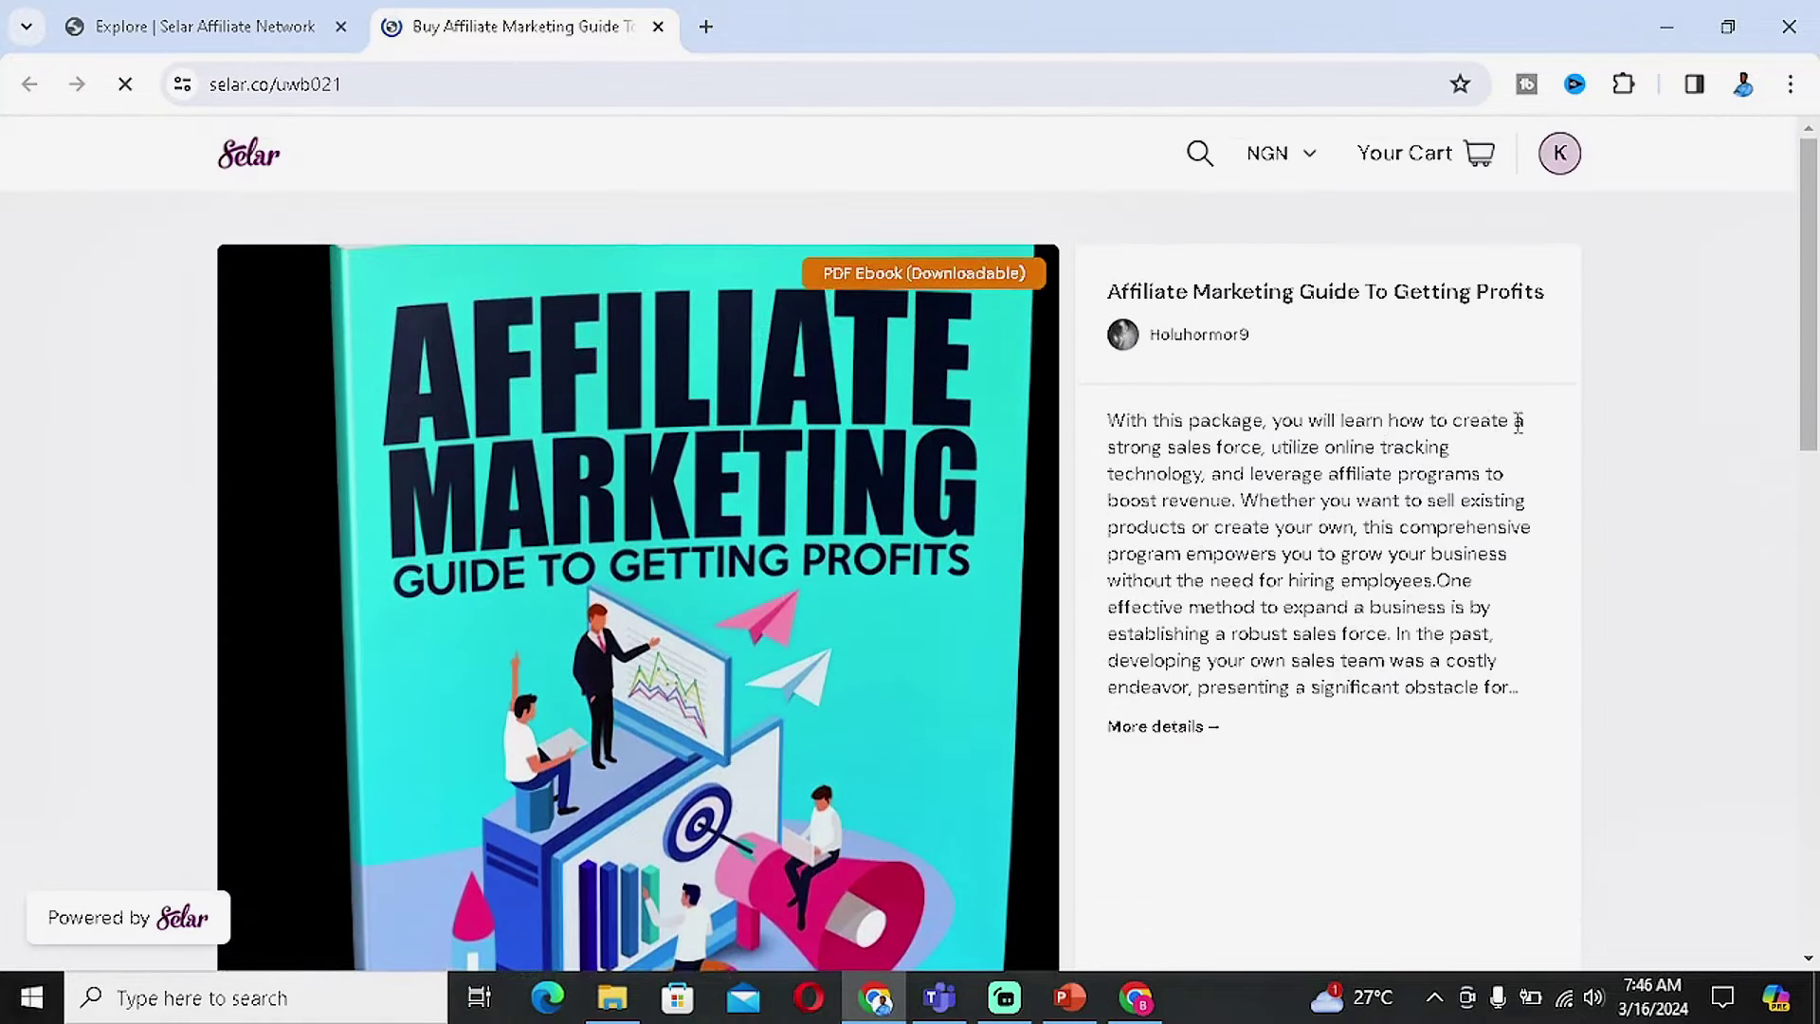
{"action": "left_click", "coordinate": [1173, 728]}
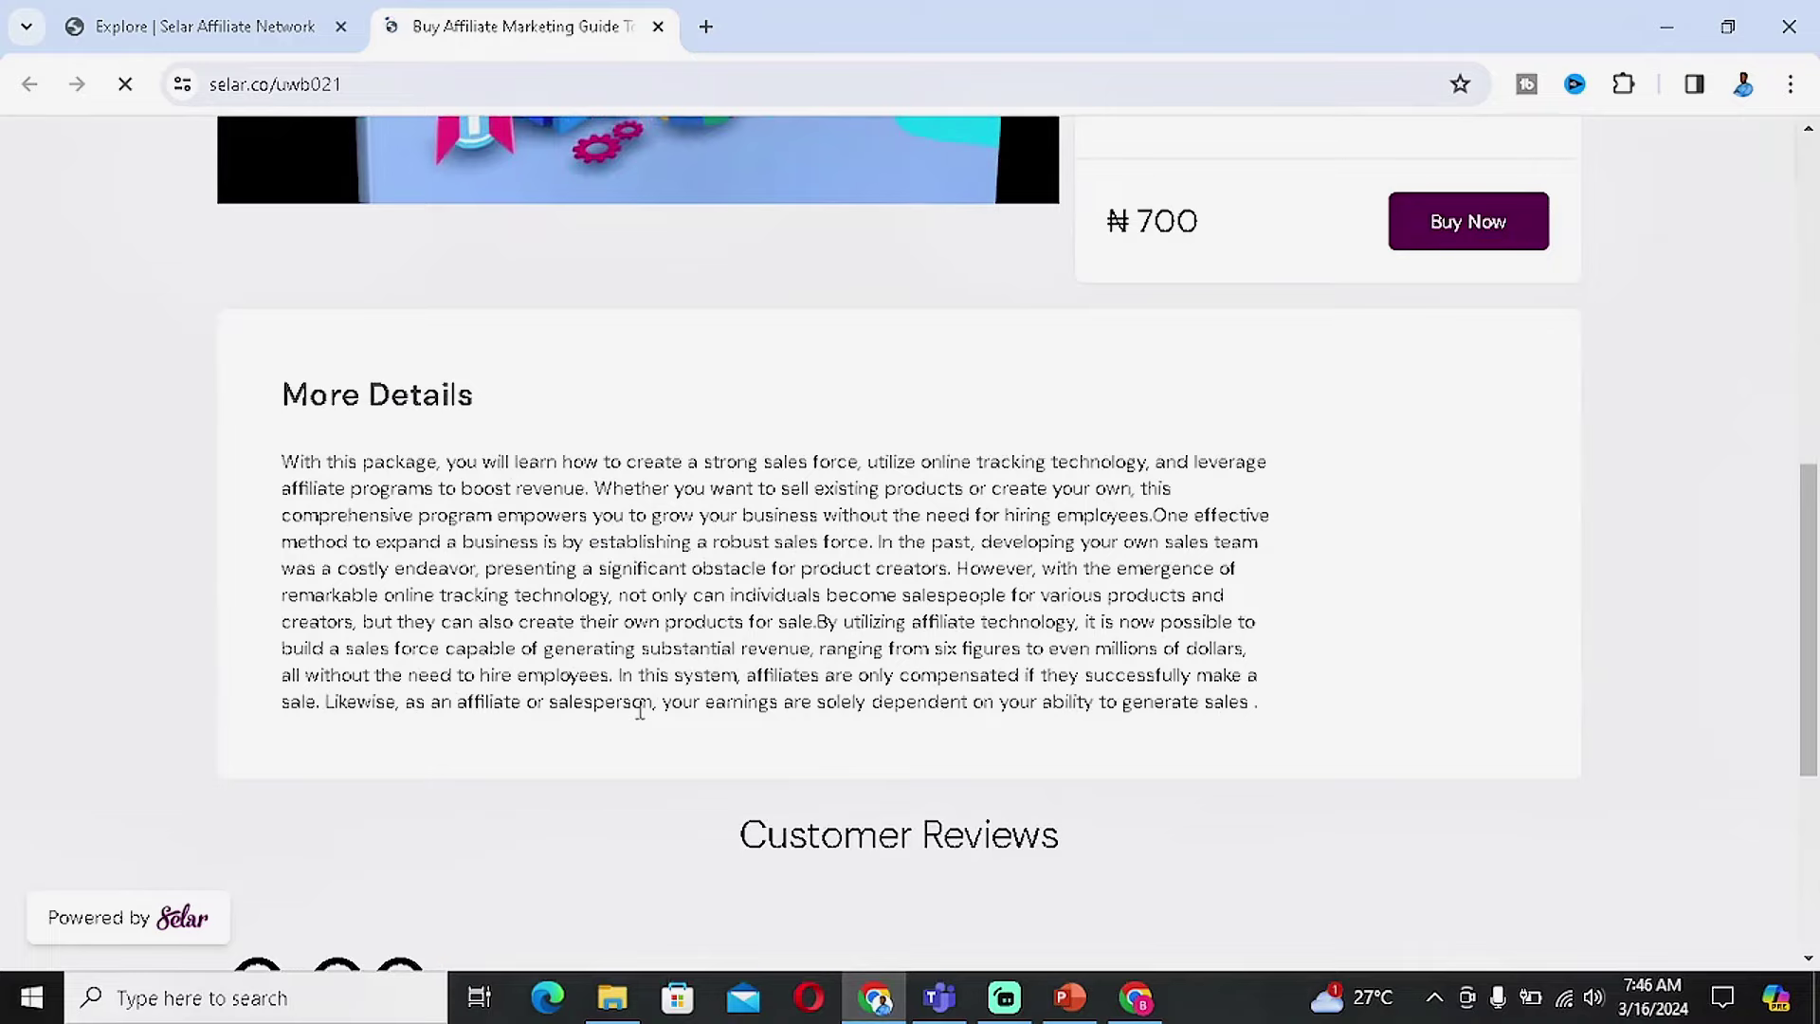
{"action": "scroll", "coordinate": [764, 703], "scroll_direction": "down", "scroll_amount": 5}
{"action": "scroll", "coordinate": [764, 703], "scroll_direction": "up", "scroll_amount": 15}
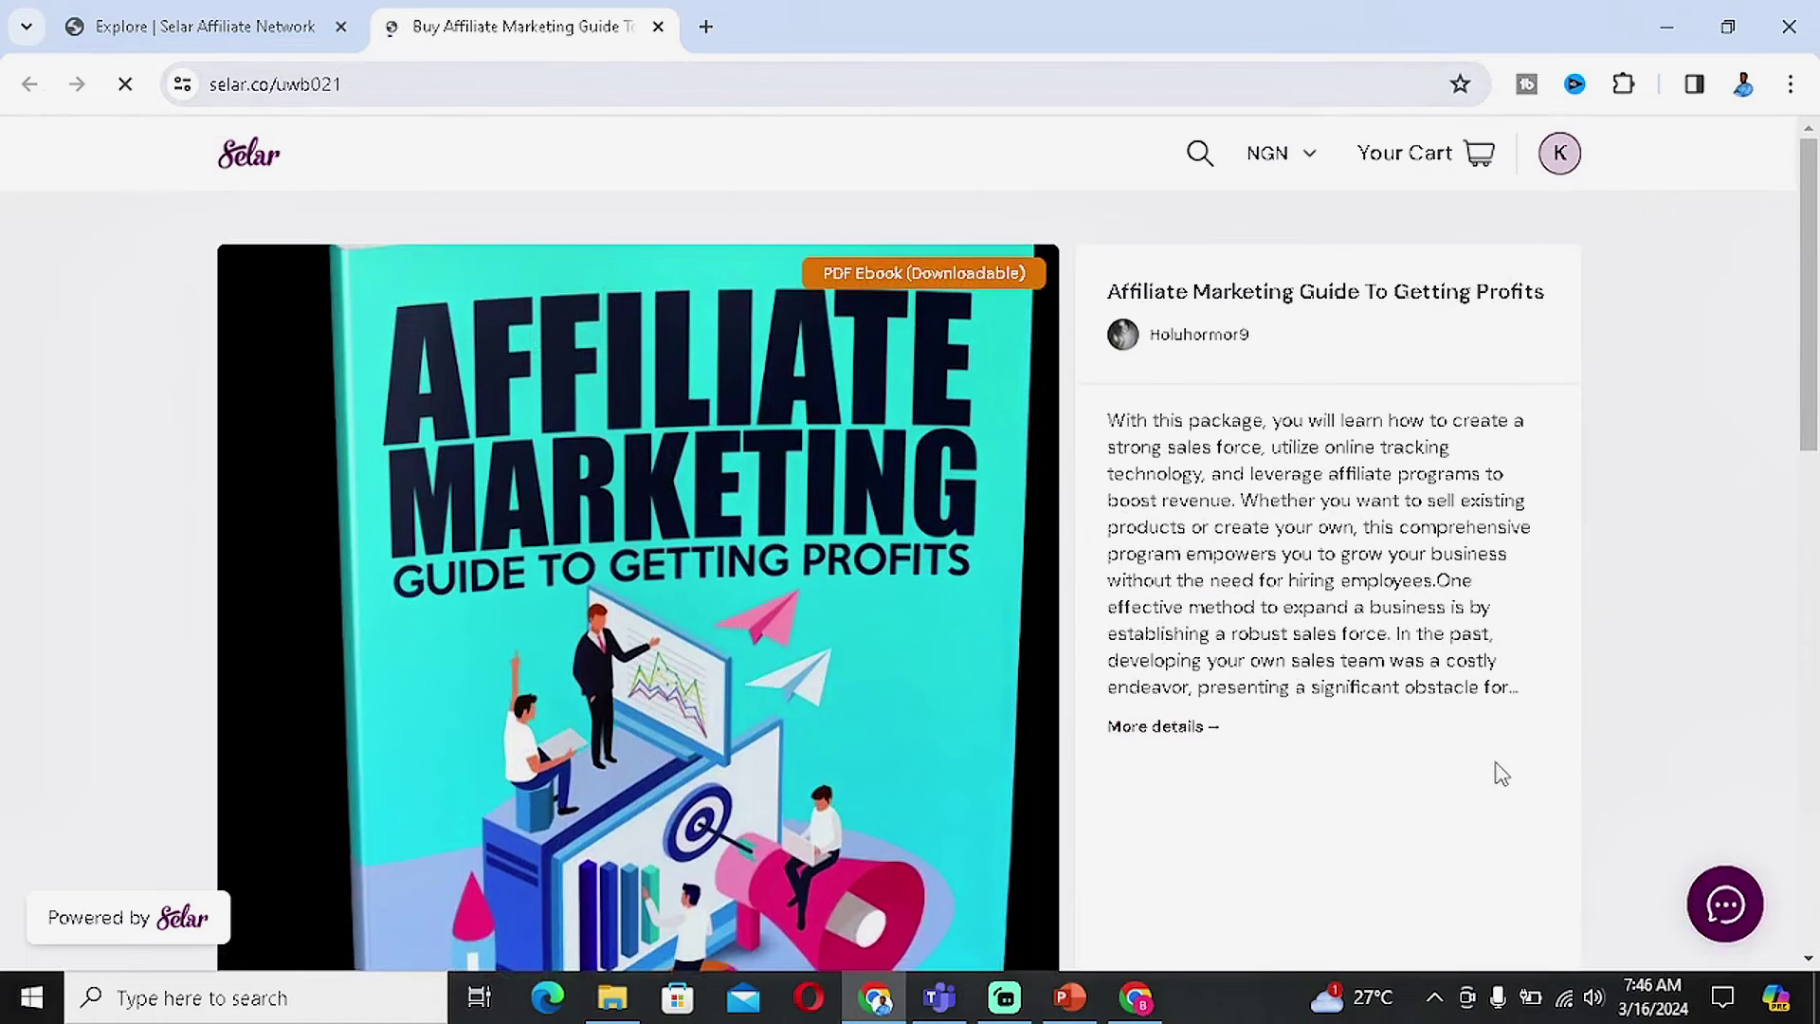
{"action": "left_click", "coordinate": [292, 23]}
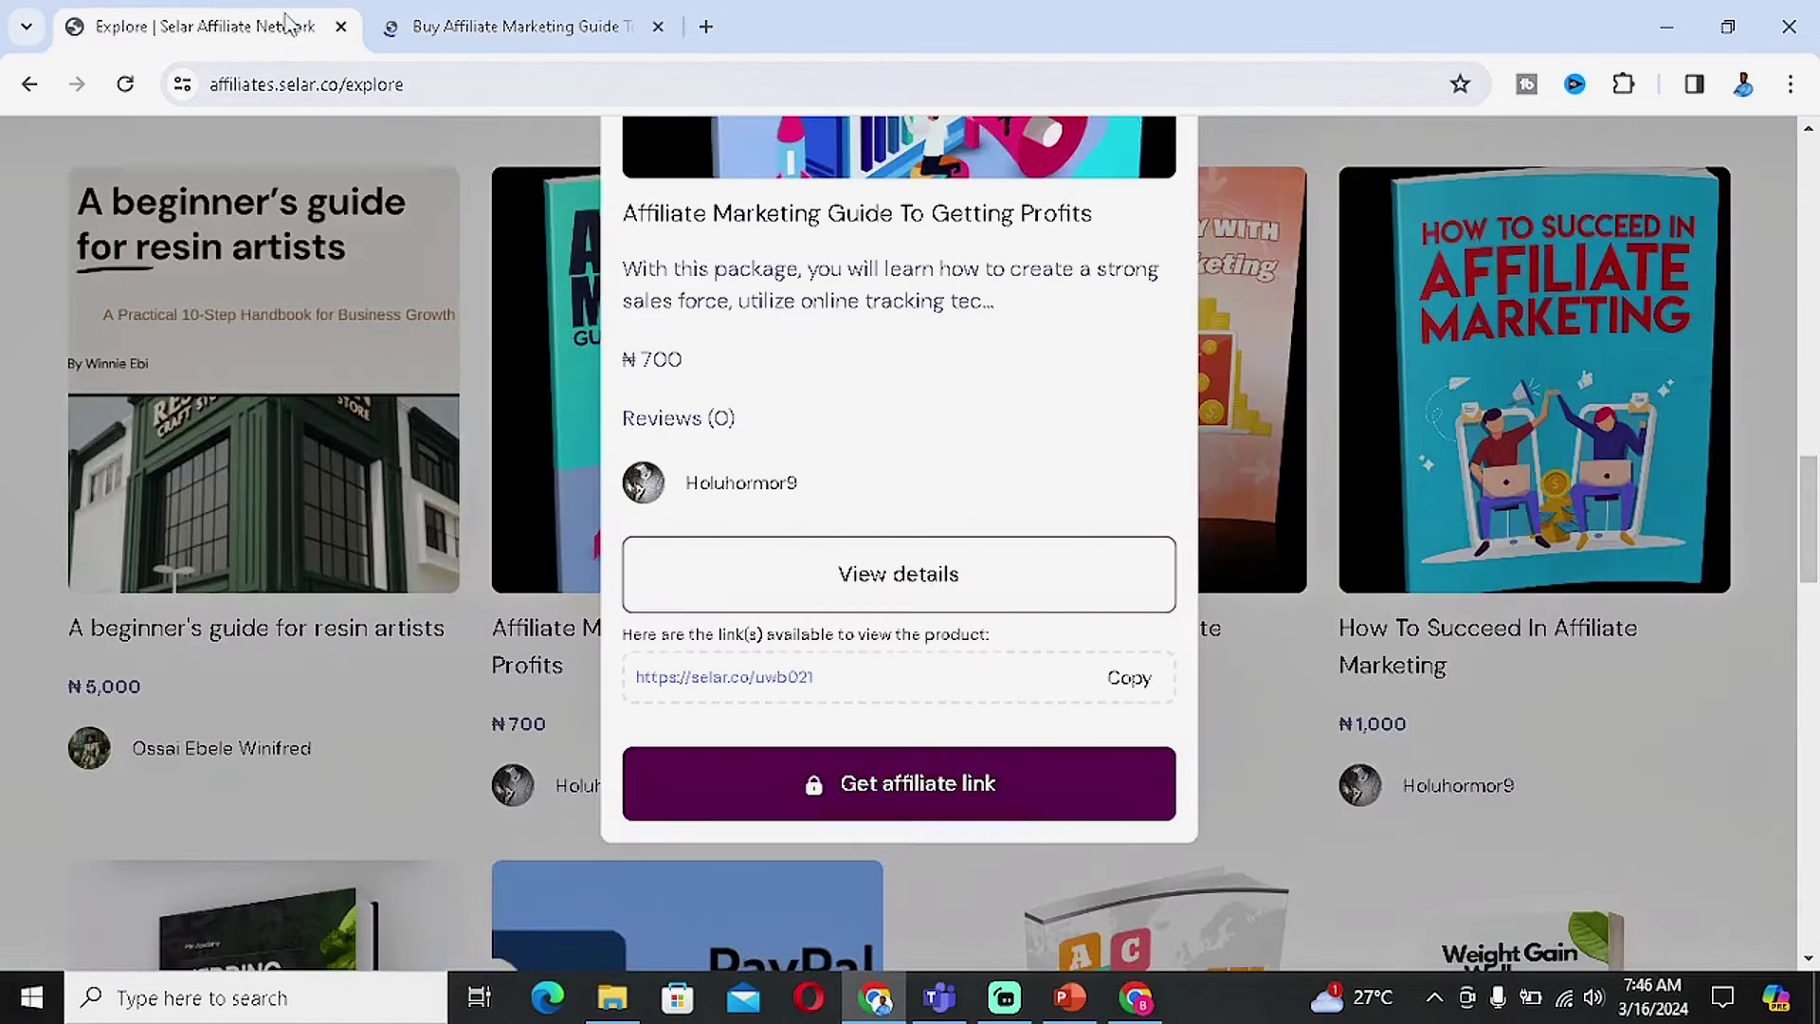
Open the guide's Get Affiliate Link dialog, close it, then reopen it.
{"action": "left_click", "coordinate": [959, 789]}
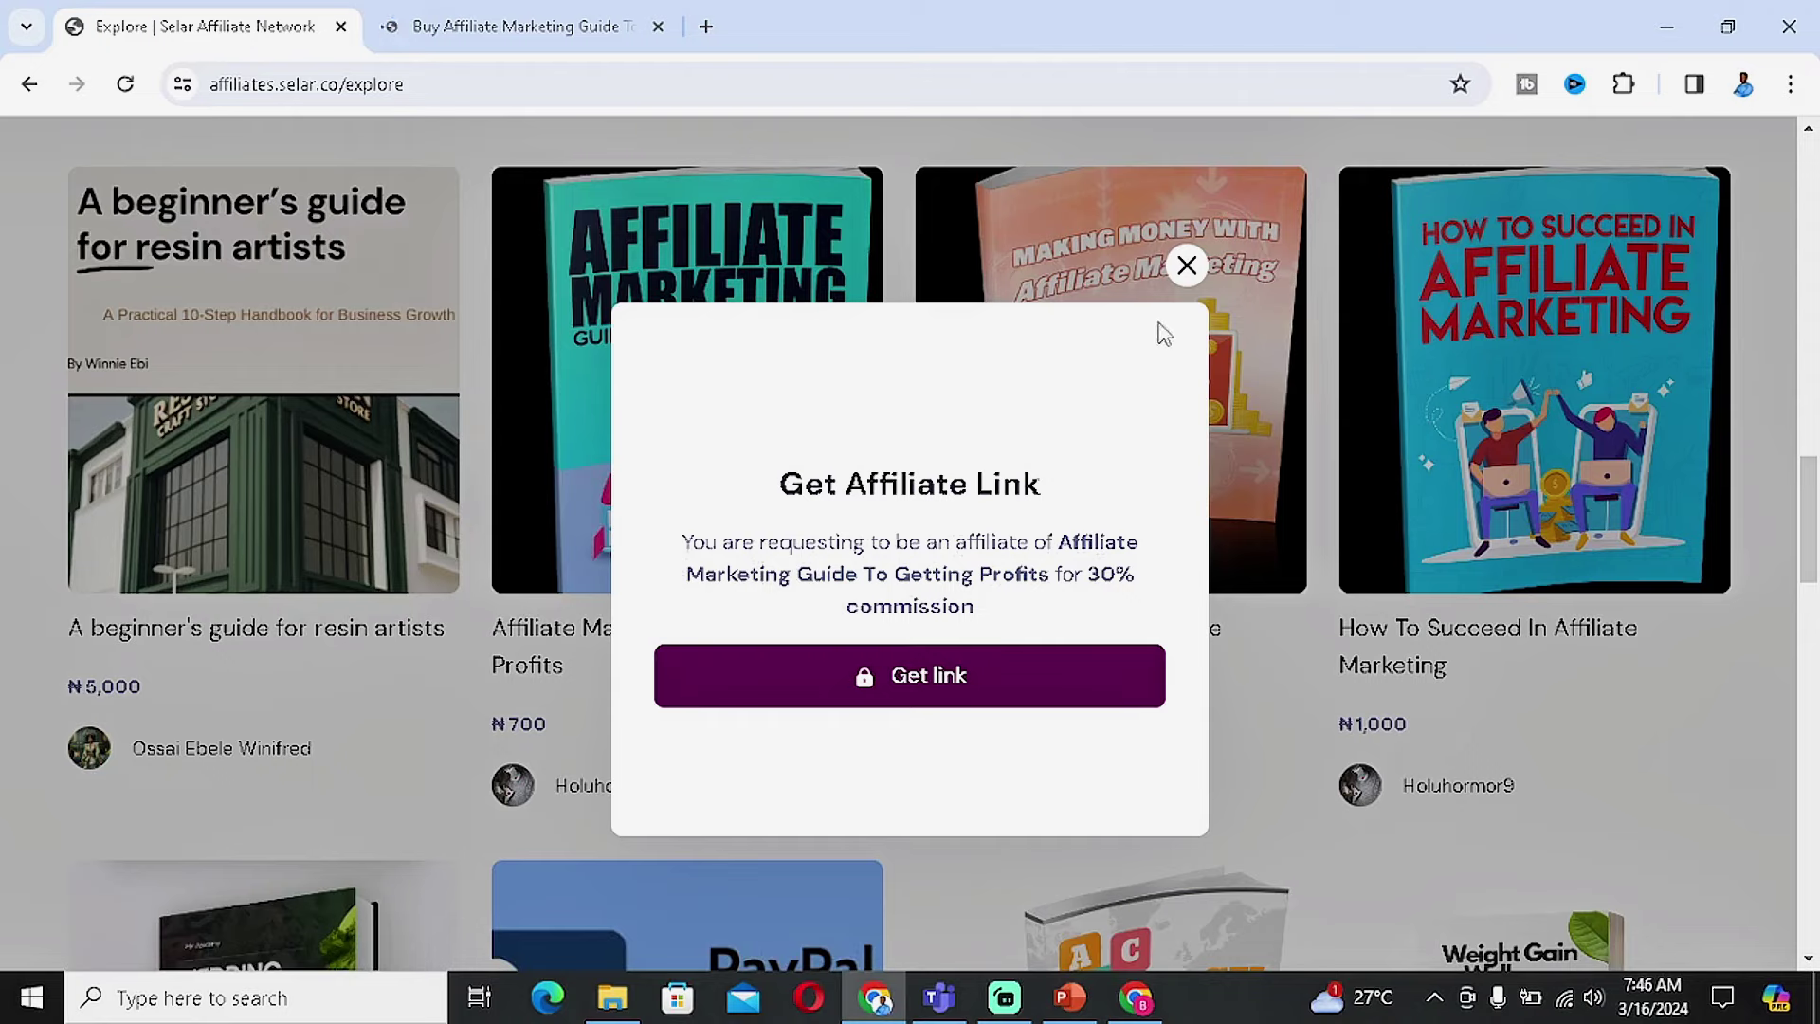
{"action": "left_click", "coordinate": [1185, 265]}
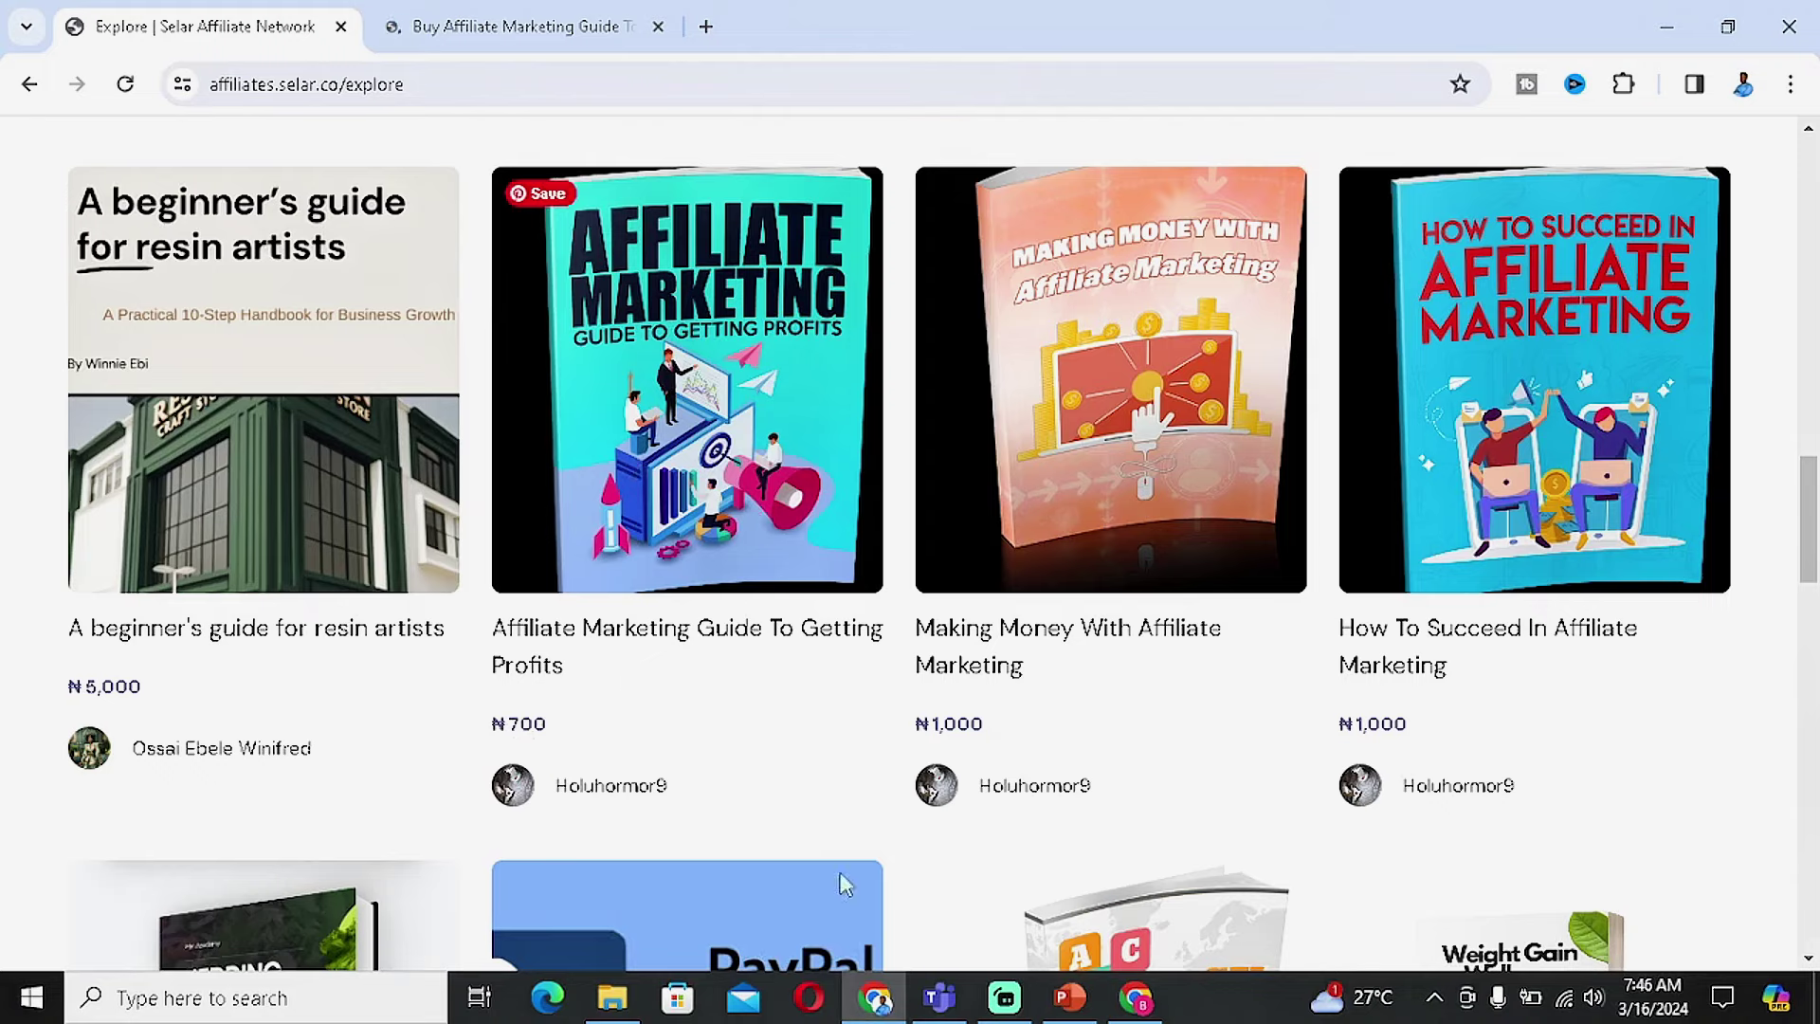
{"action": "left_click", "coordinate": [756, 534]}
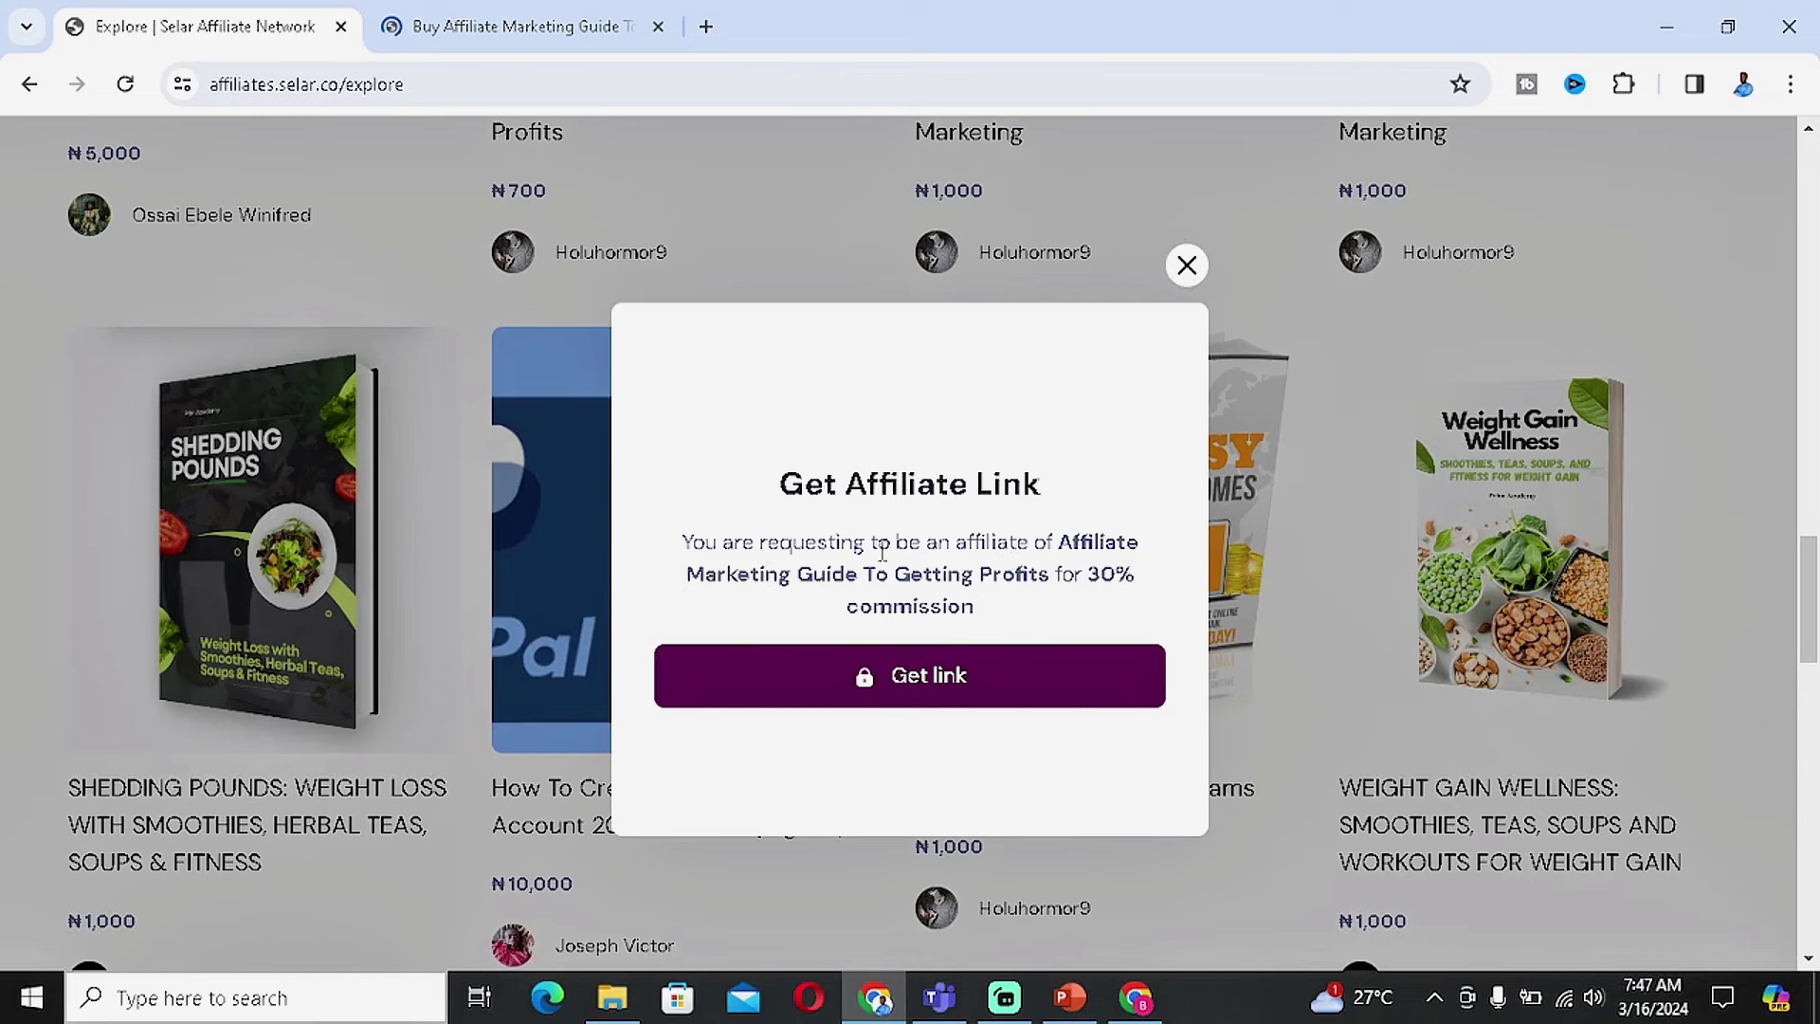
{"action": "scroll", "coordinate": [88, 696], "scroll_direction": "down", "scroll_amount": 7}
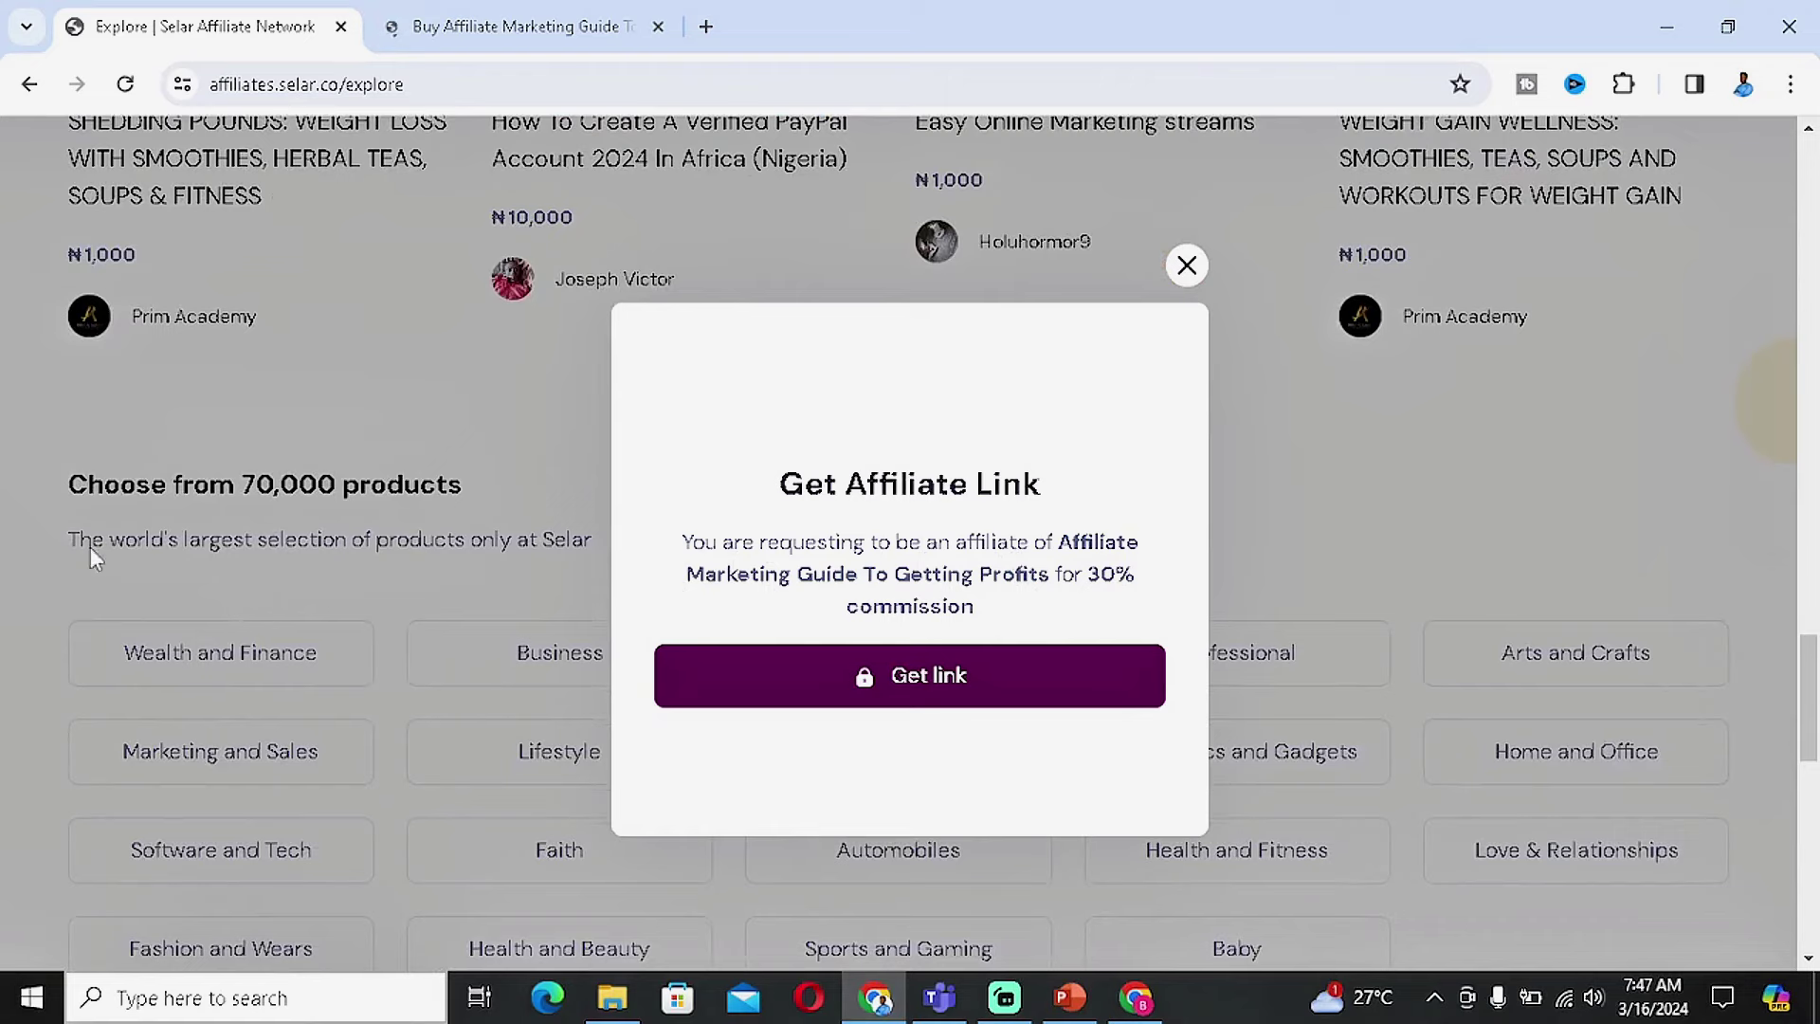
{"action": "scroll", "coordinate": [266, 613], "scroll_direction": "up", "scroll_amount": 5}
{"action": "scroll", "coordinate": [281, 550], "scroll_direction": "down", "scroll_amount": 6}
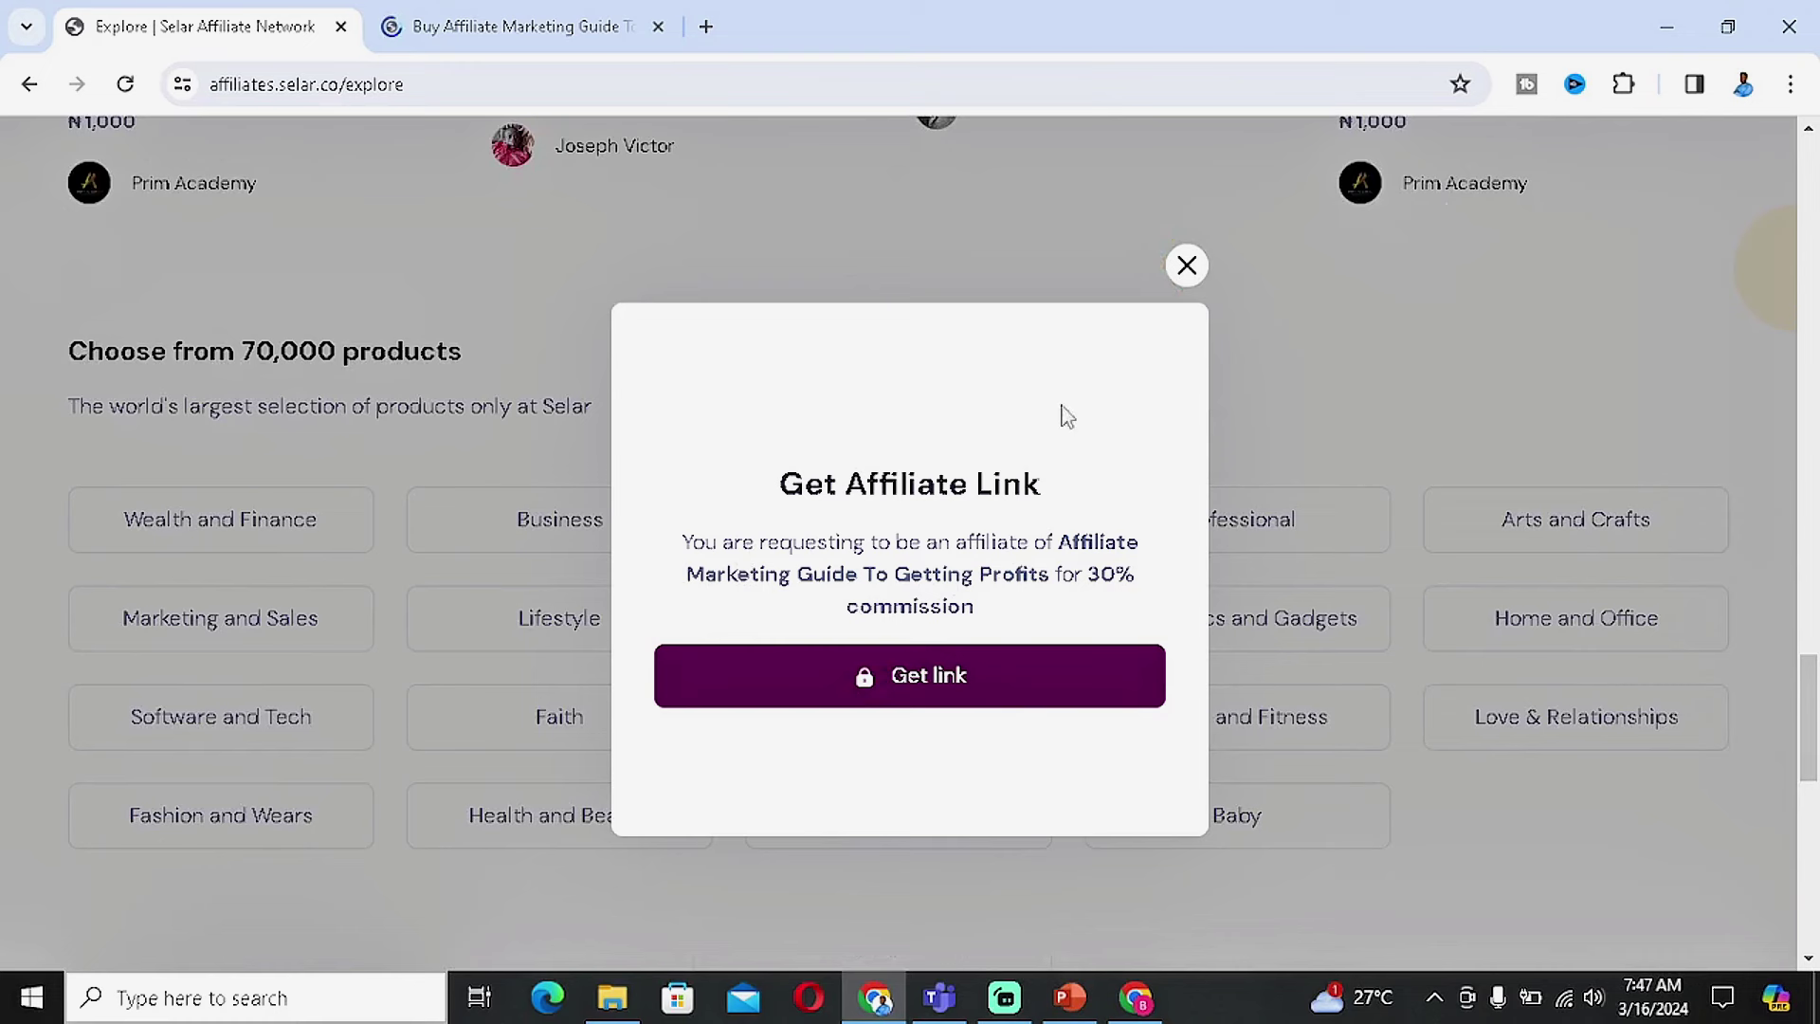
Get the 30% commission affiliate link and dismiss the Thank you confirmation.
{"action": "left_click", "coordinate": [969, 690]}
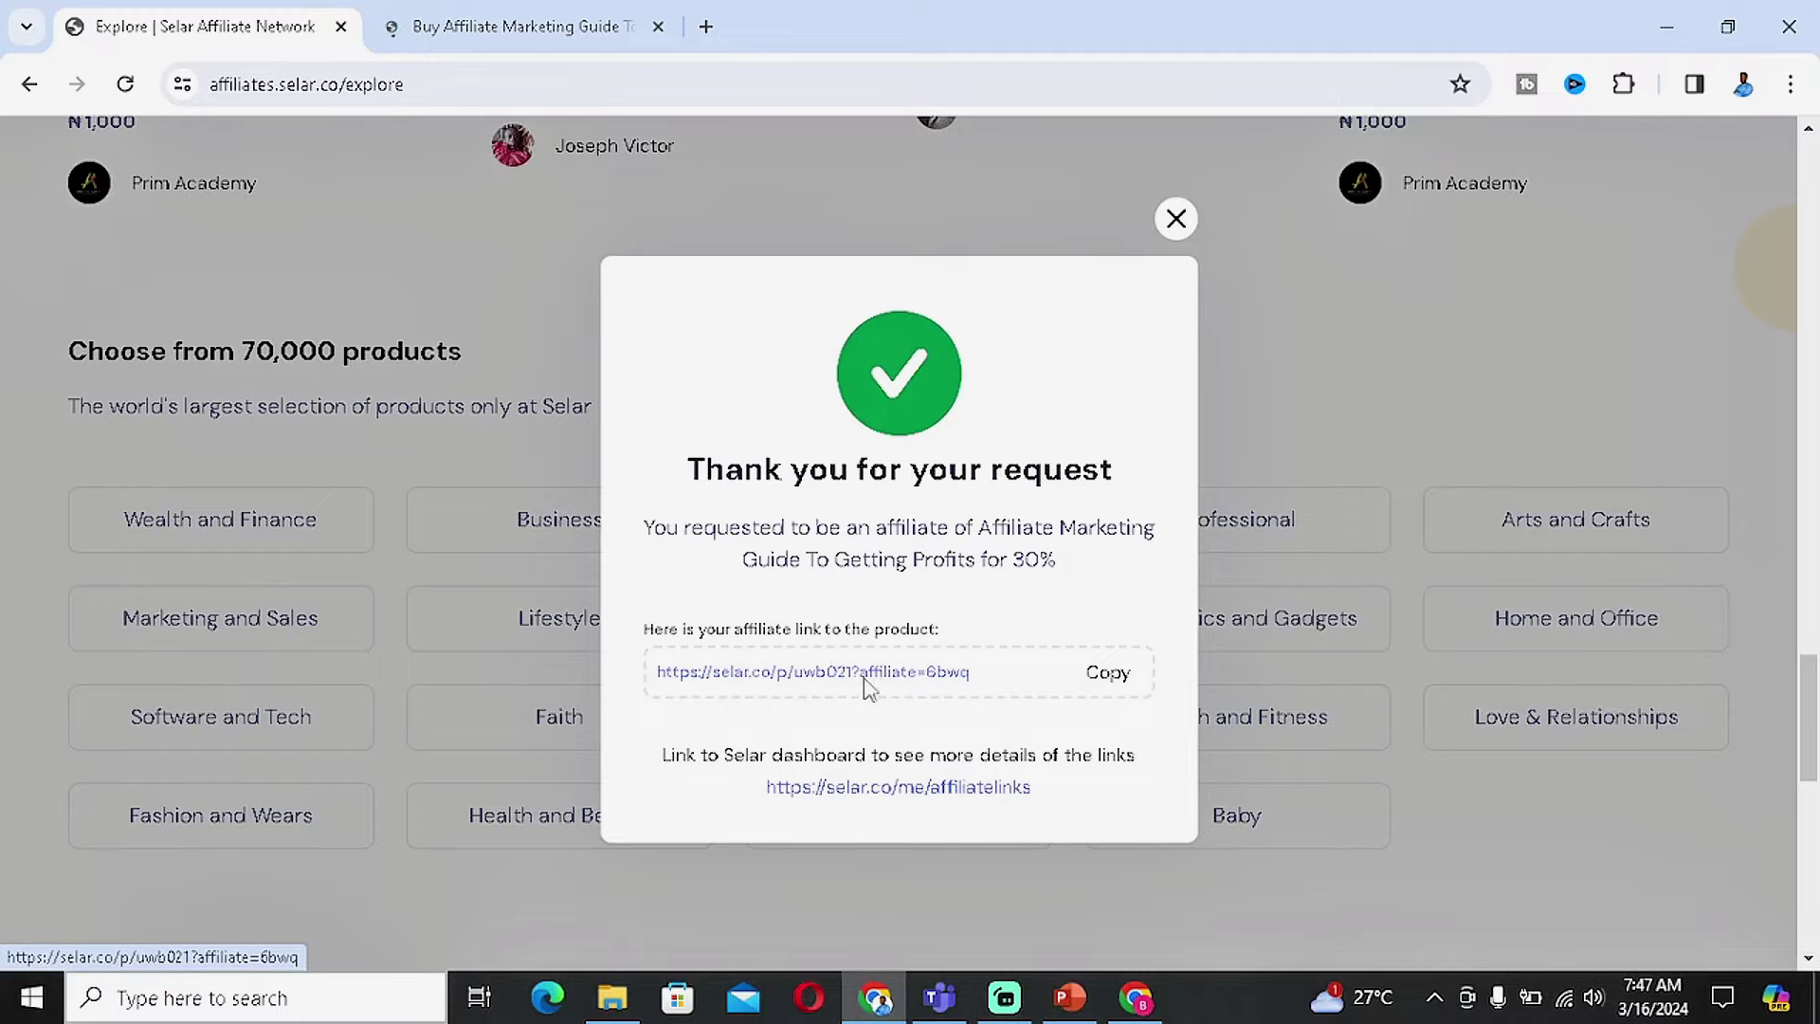
{"action": "left_click", "coordinate": [1176, 218]}
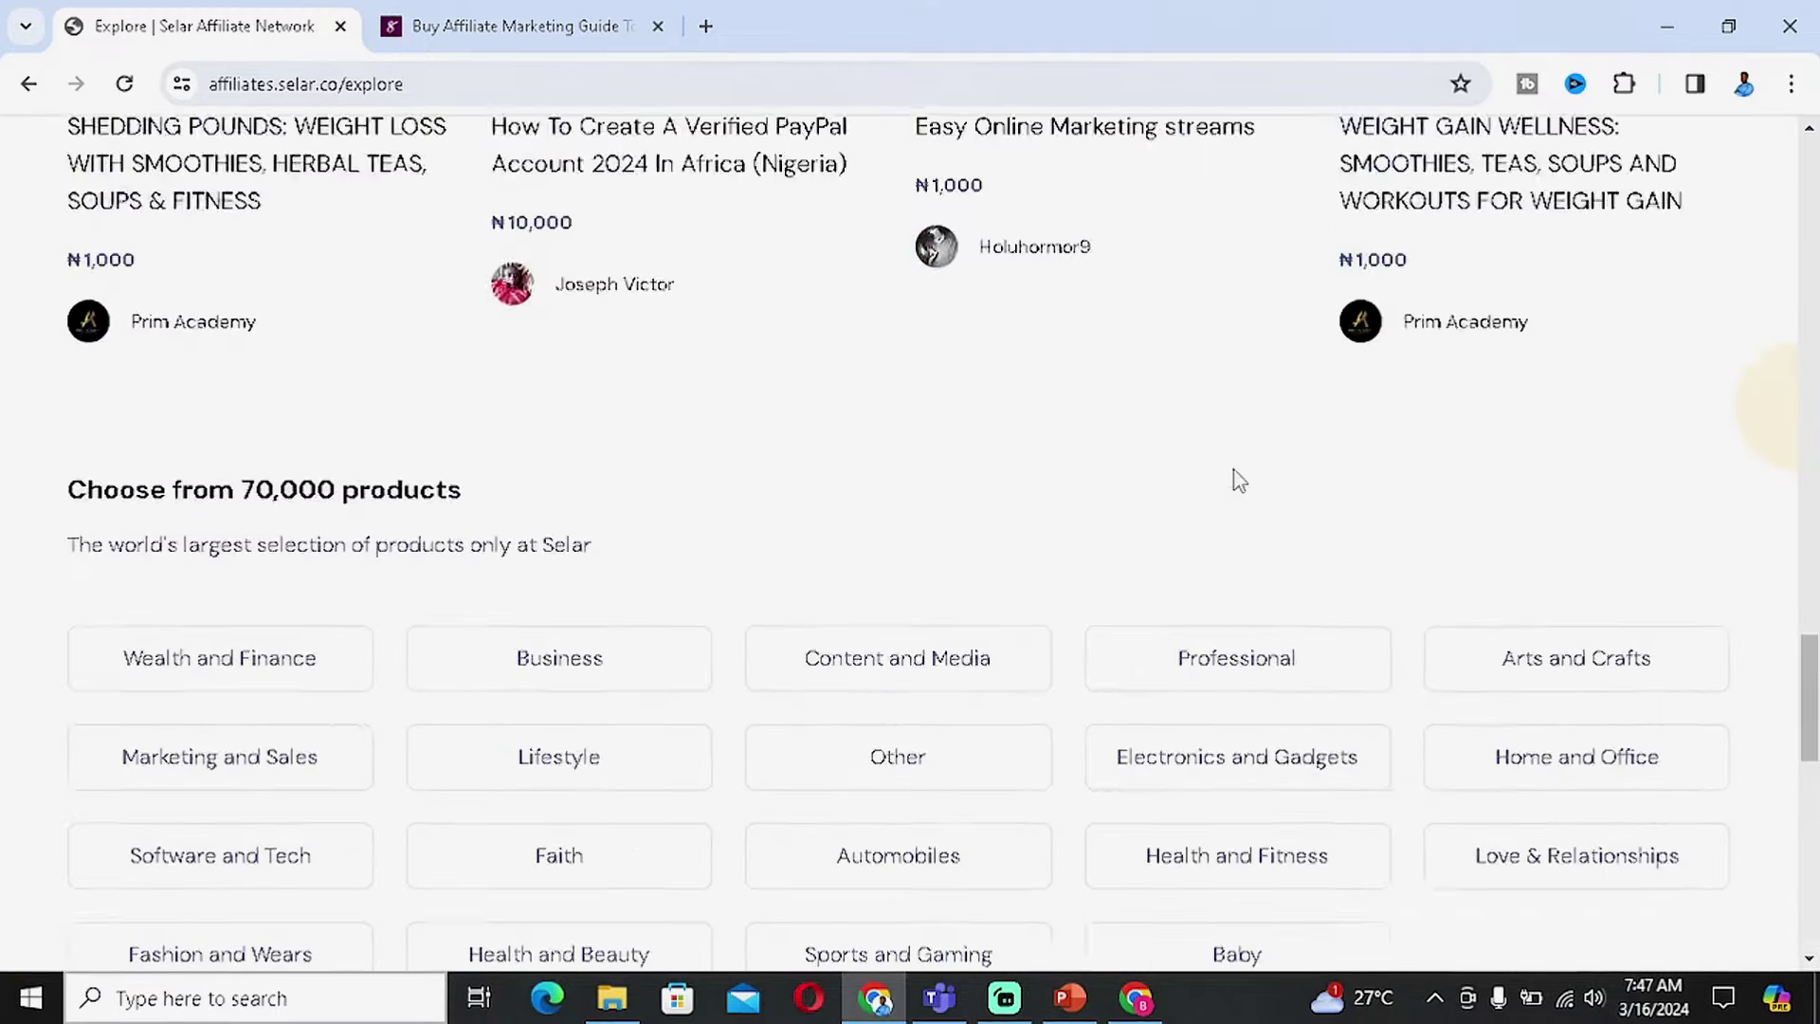
{"action": "scroll", "coordinate": [1195, 531], "scroll_direction": "up", "scroll_amount": 10}
{"action": "scroll", "coordinate": [1155, 578], "scroll_direction": "up", "scroll_amount": 10}
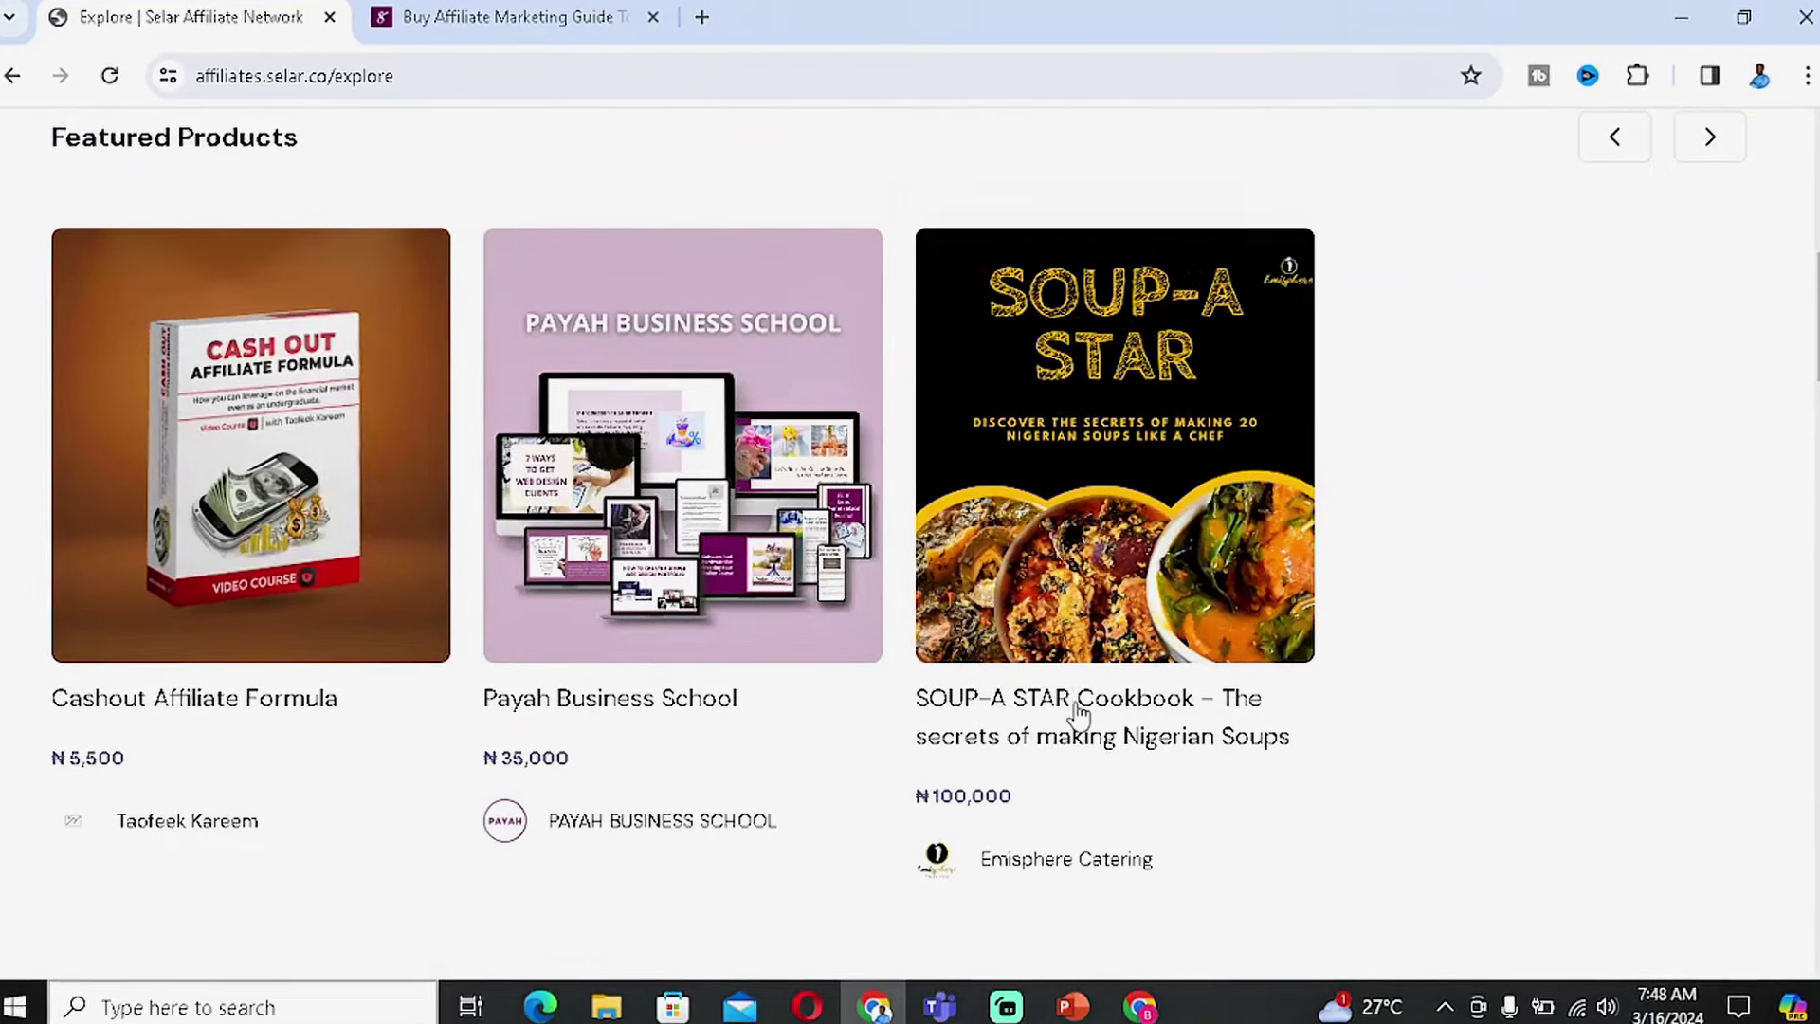
Get a 50% commission affiliate link for the SOUP-A STAR Cookbook, select it, and close the dialog.
{"action": "left_click", "coordinate": [1076, 711]}
{"action": "scroll", "coordinate": [825, 801], "scroll_direction": "down", "scroll_amount": 15}
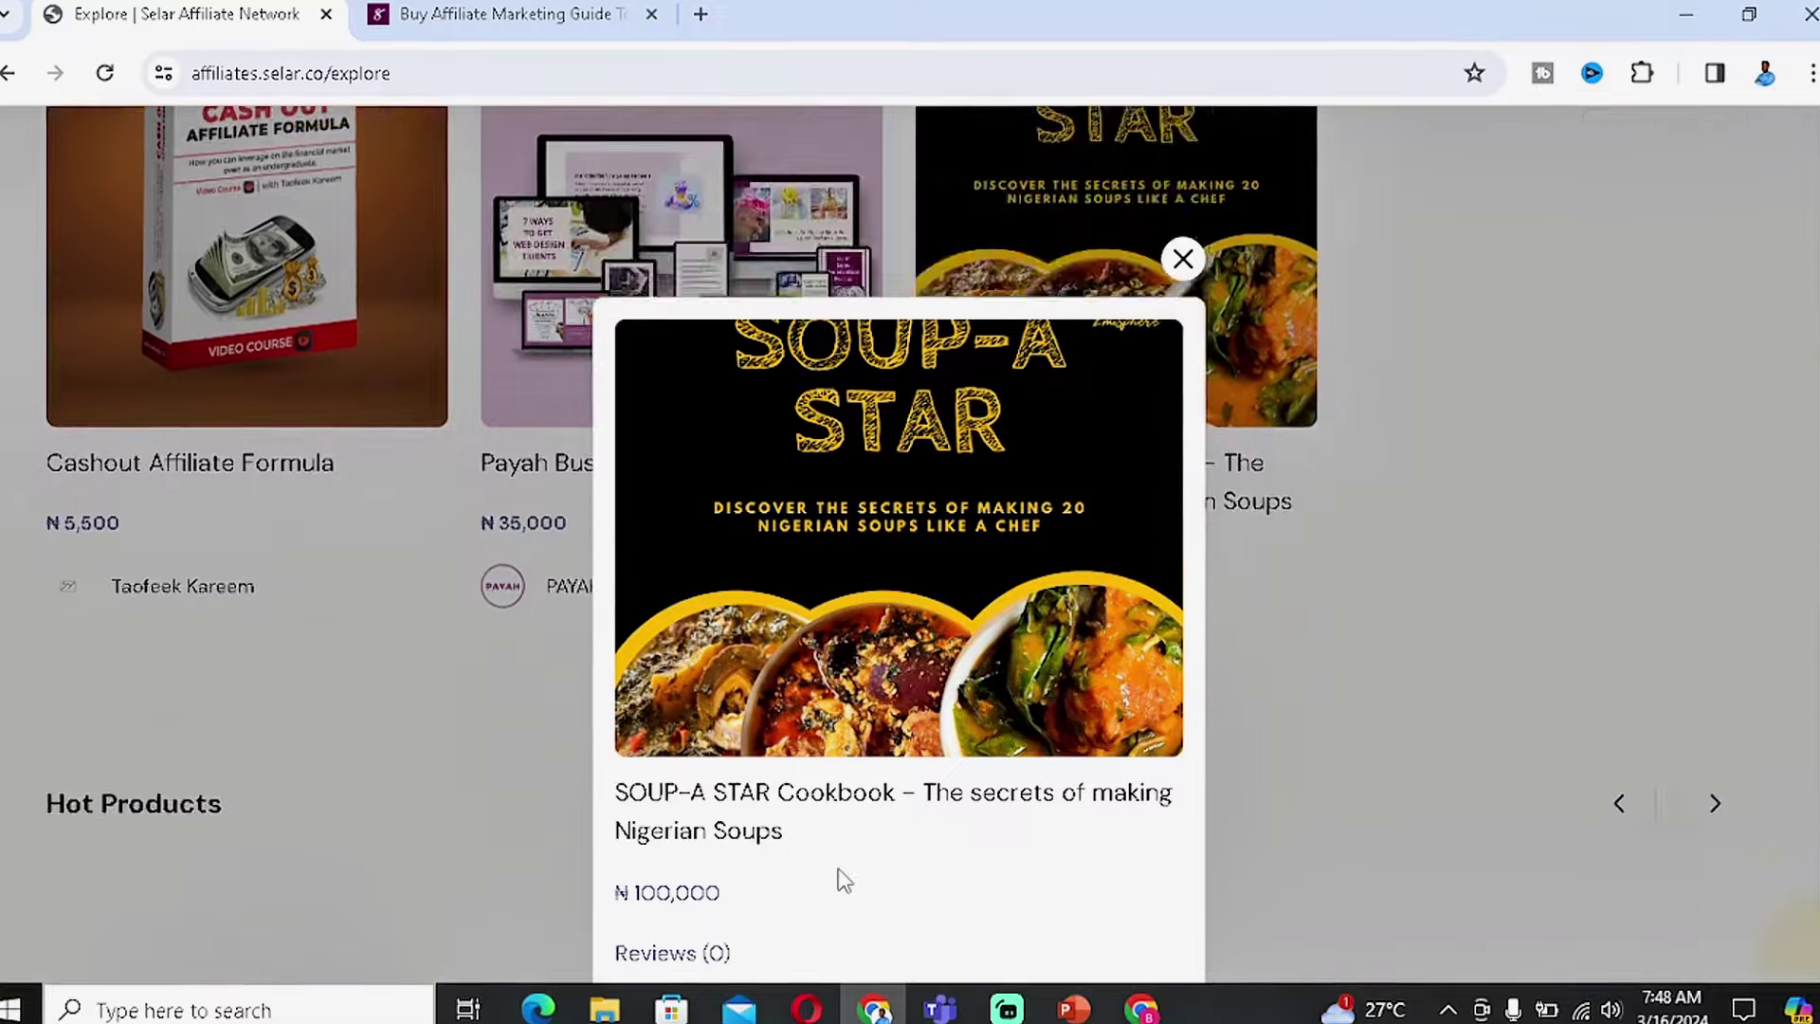
{"action": "scroll", "coordinate": [887, 758], "scroll_direction": "down", "scroll_amount": 2}
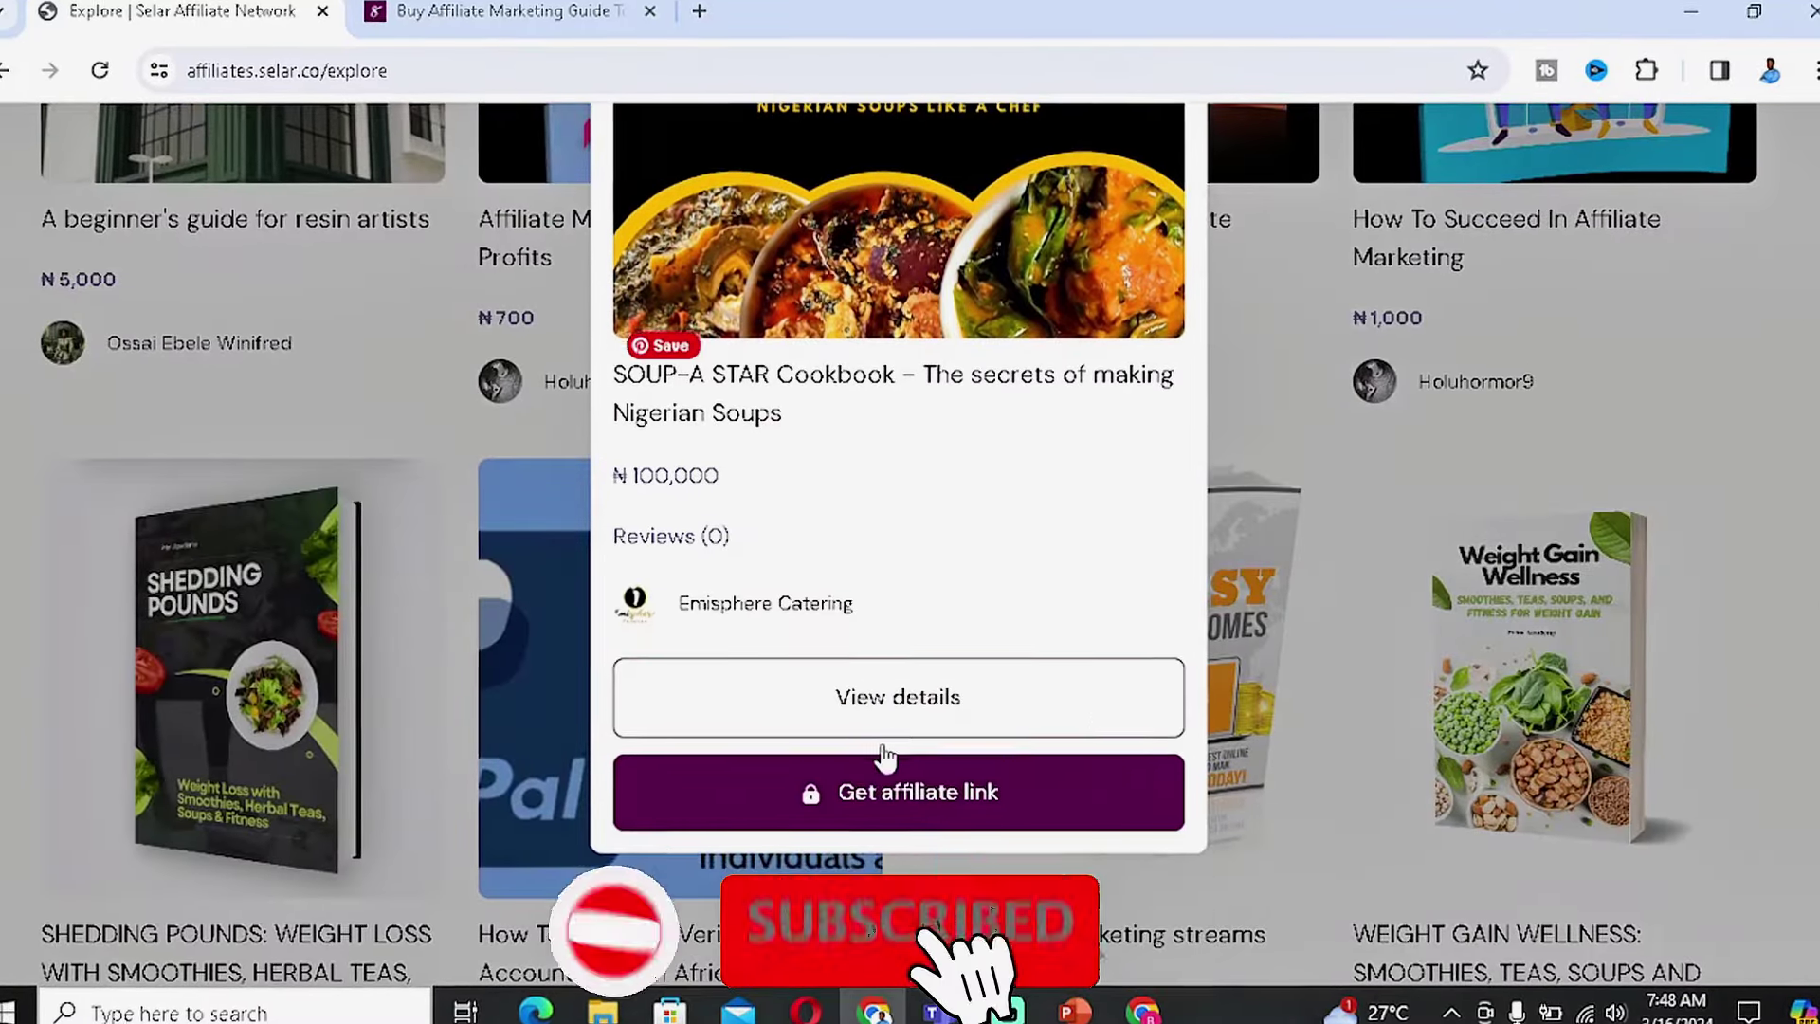
{"action": "left_click", "coordinate": [967, 806]}
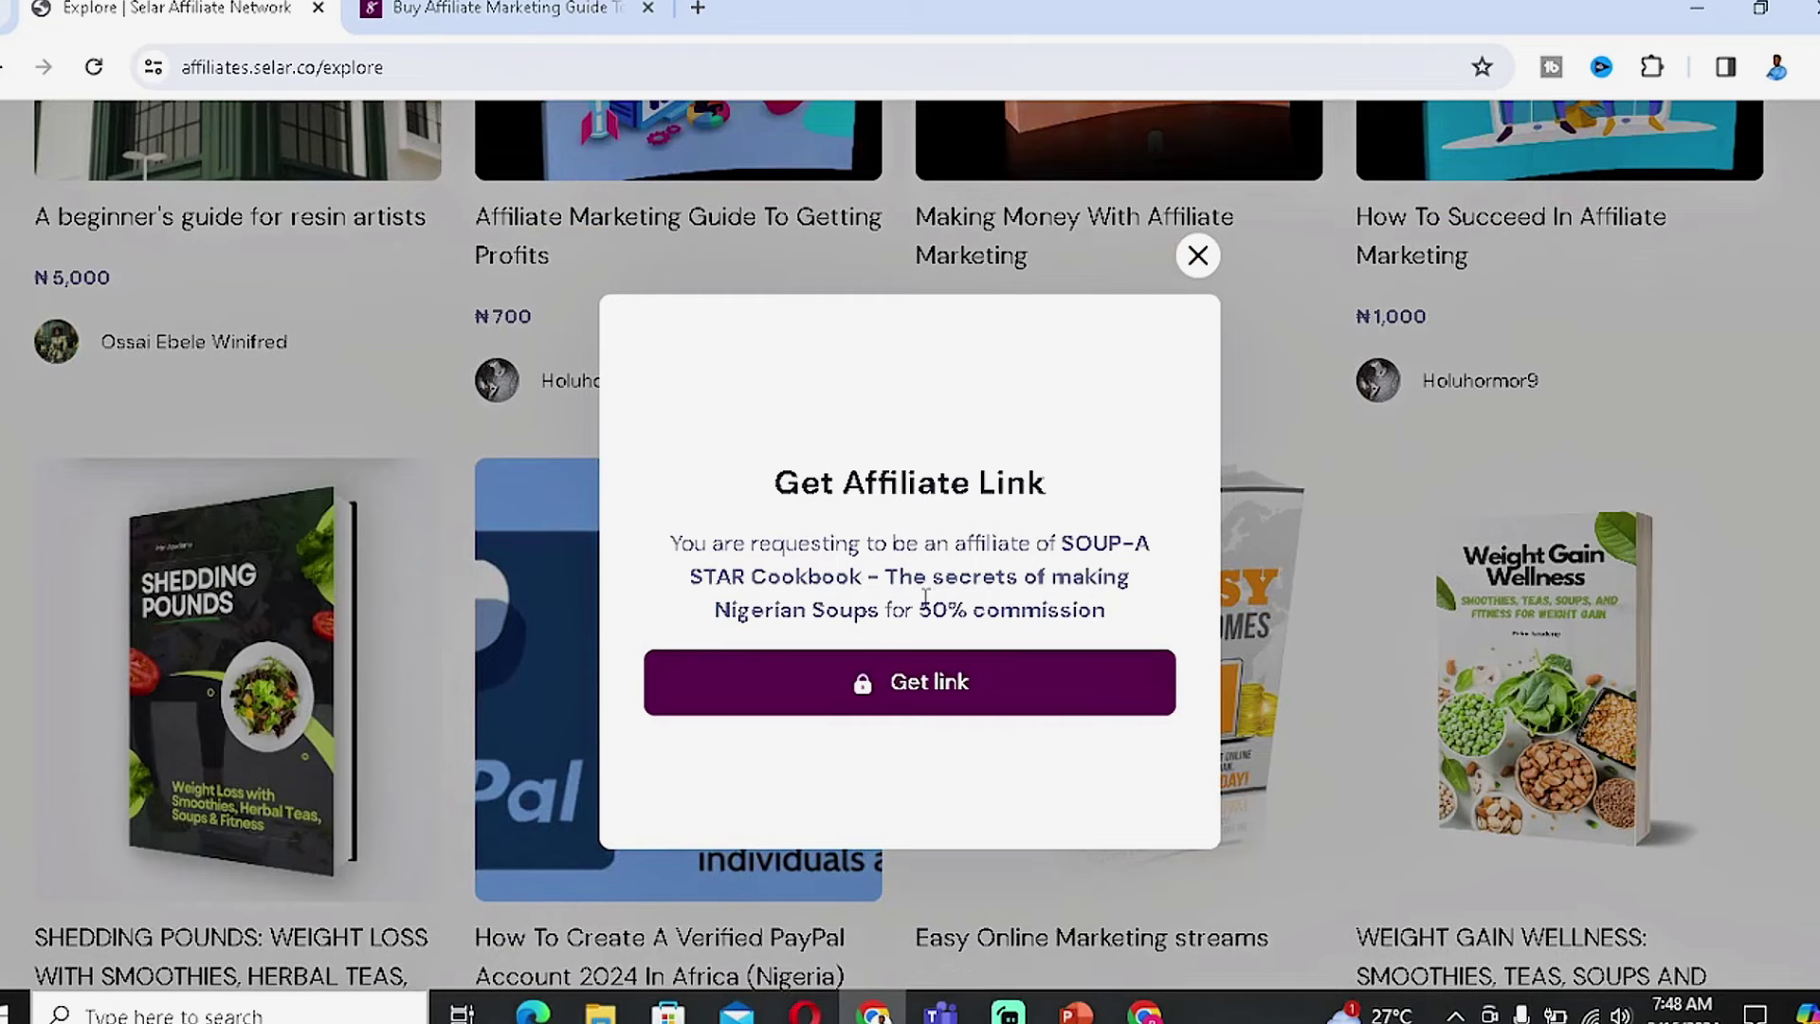
{"action": "left_click_drag", "start_coordinate": [919, 612], "coordinate": [1115, 633]}
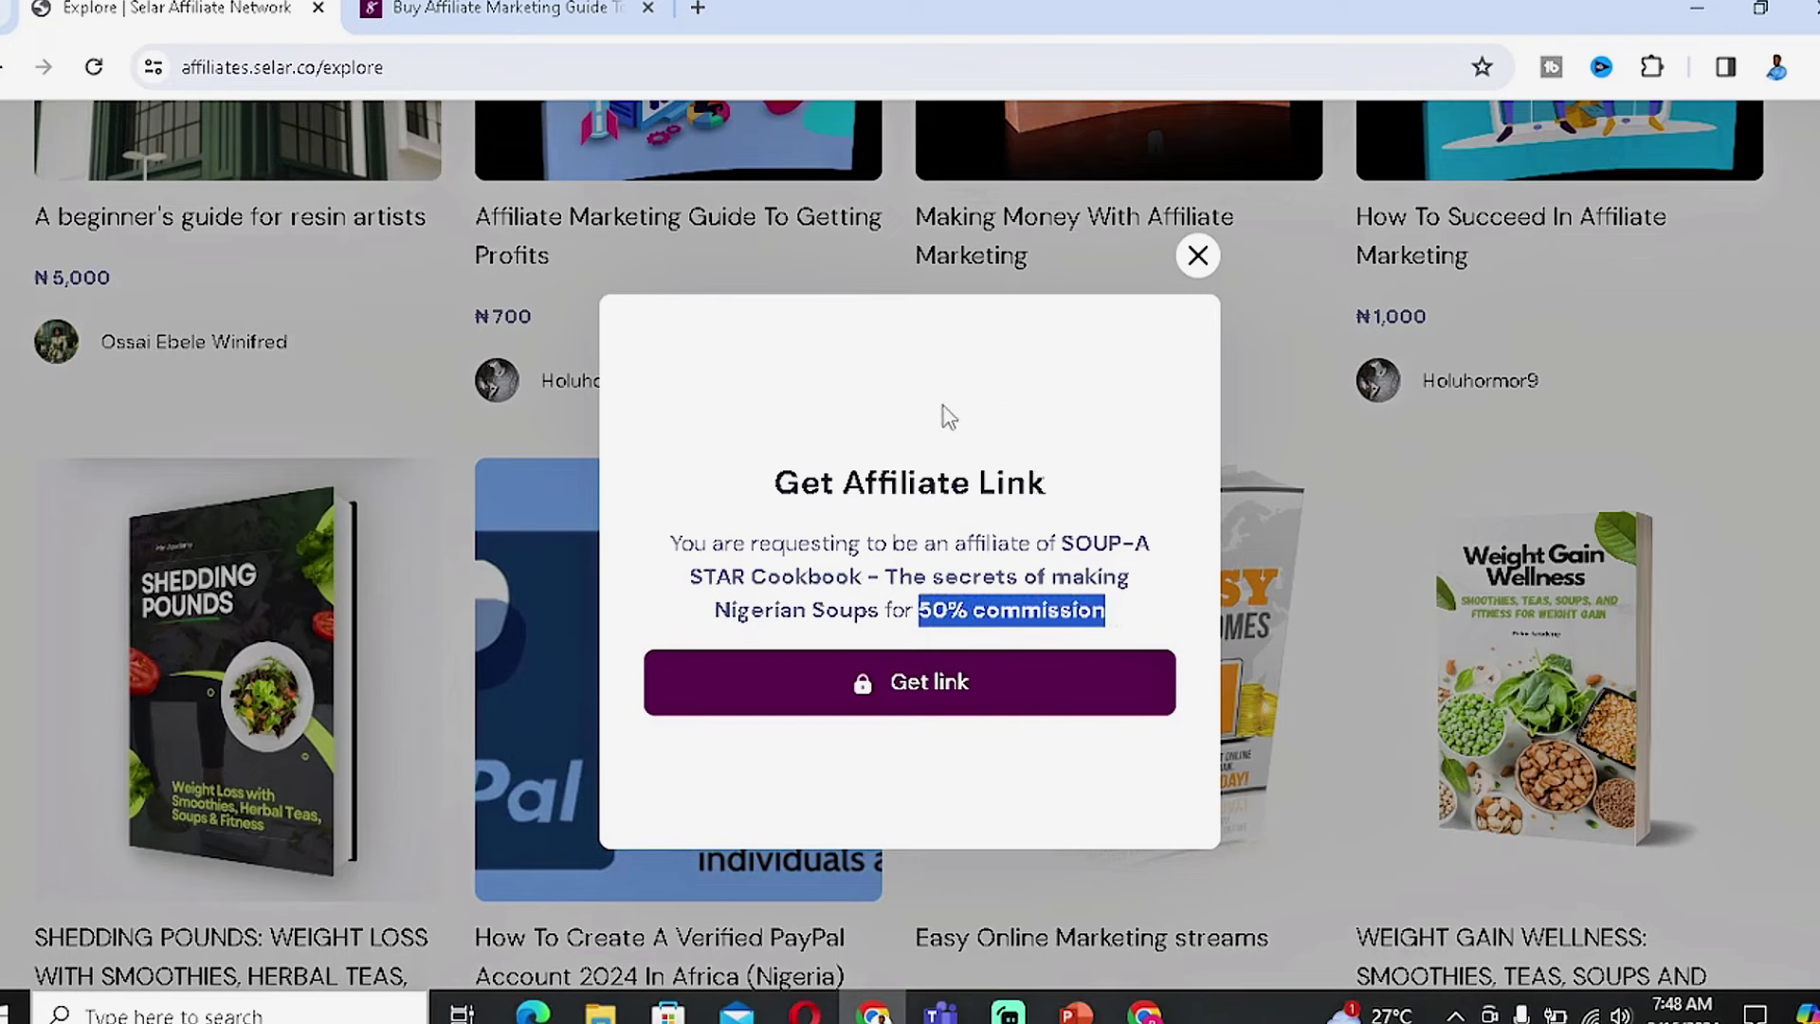
{"action": "left_click", "coordinate": [978, 404]}
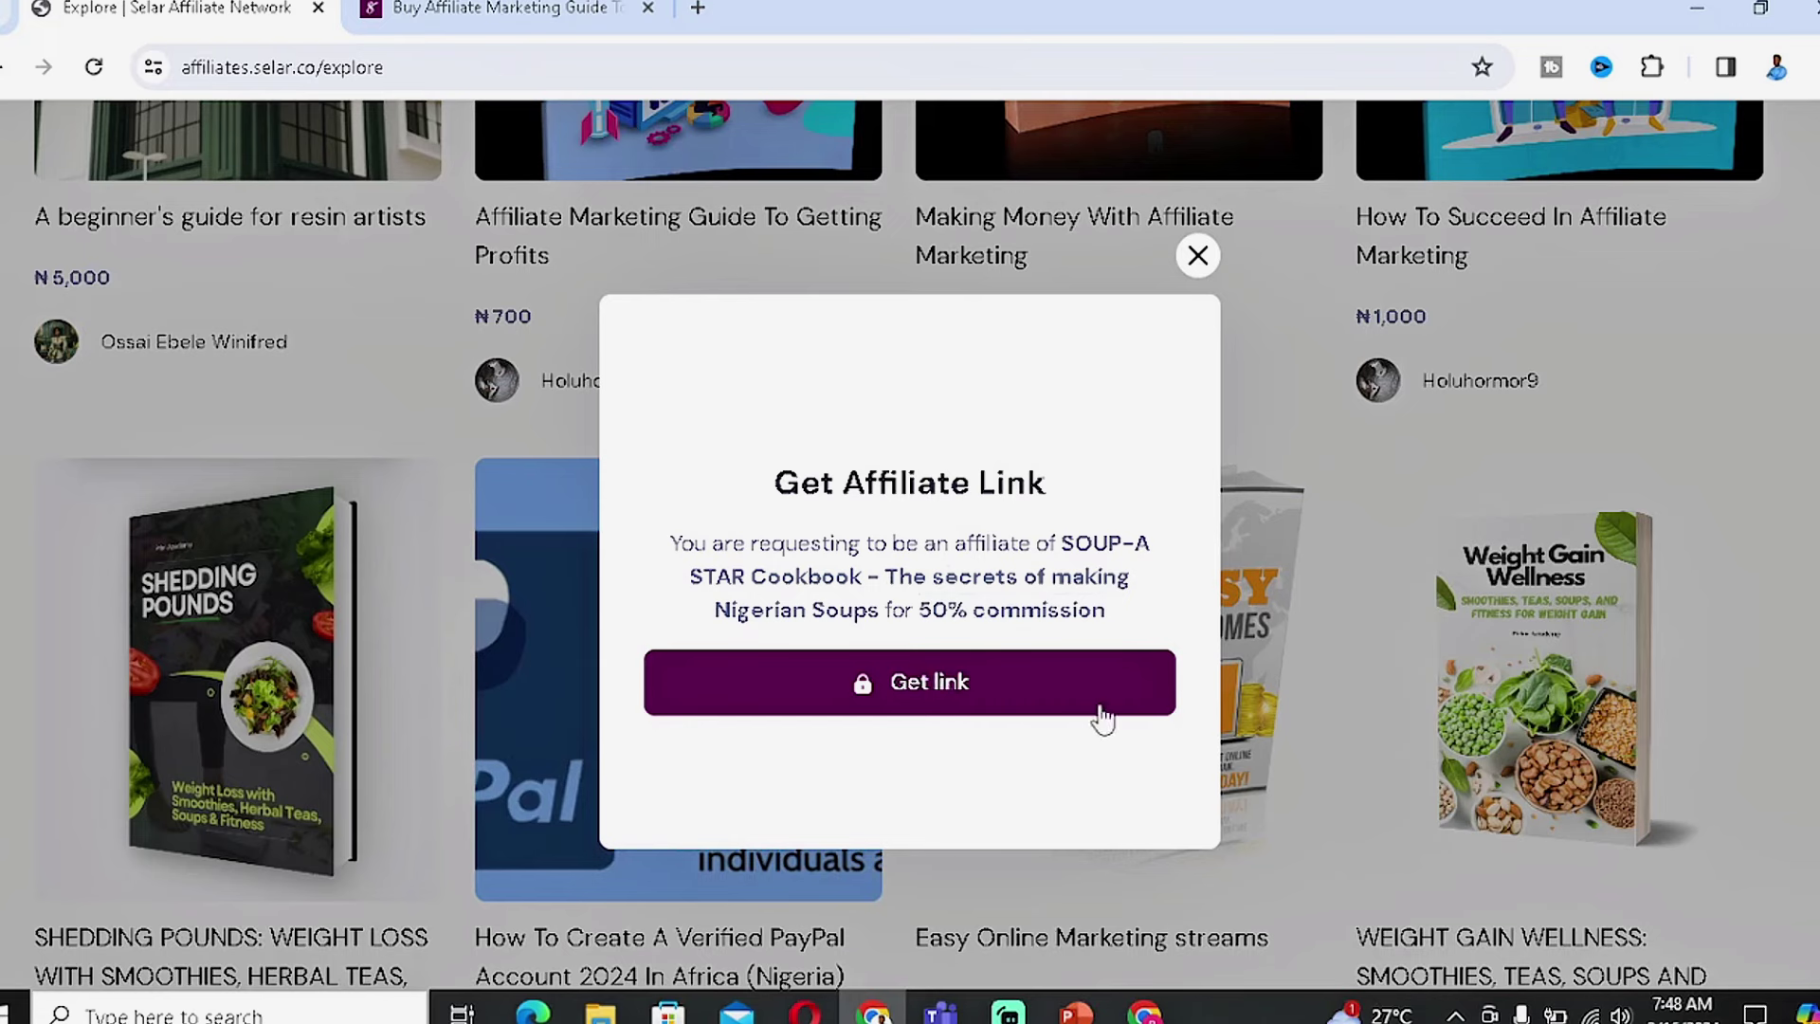
{"action": "left_click", "coordinate": [963, 702]}
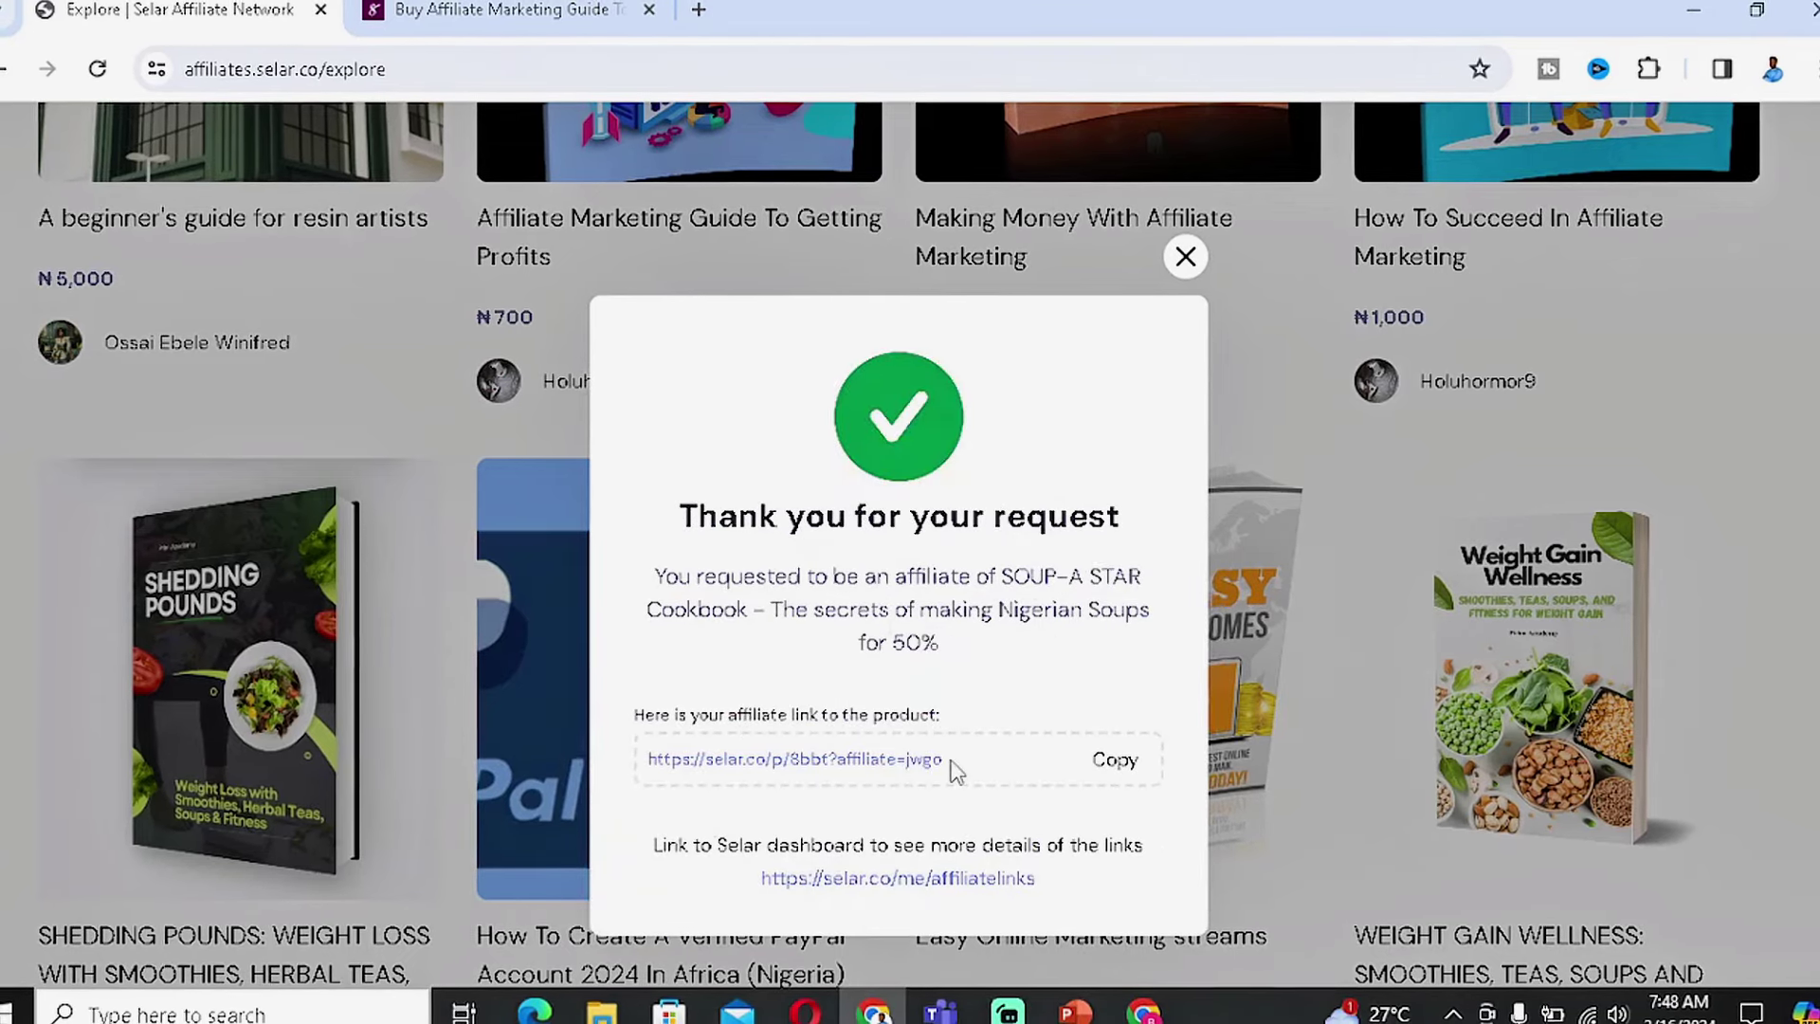
{"action": "left_click_drag", "start_coordinate": [946, 764], "coordinate": [612, 777]}
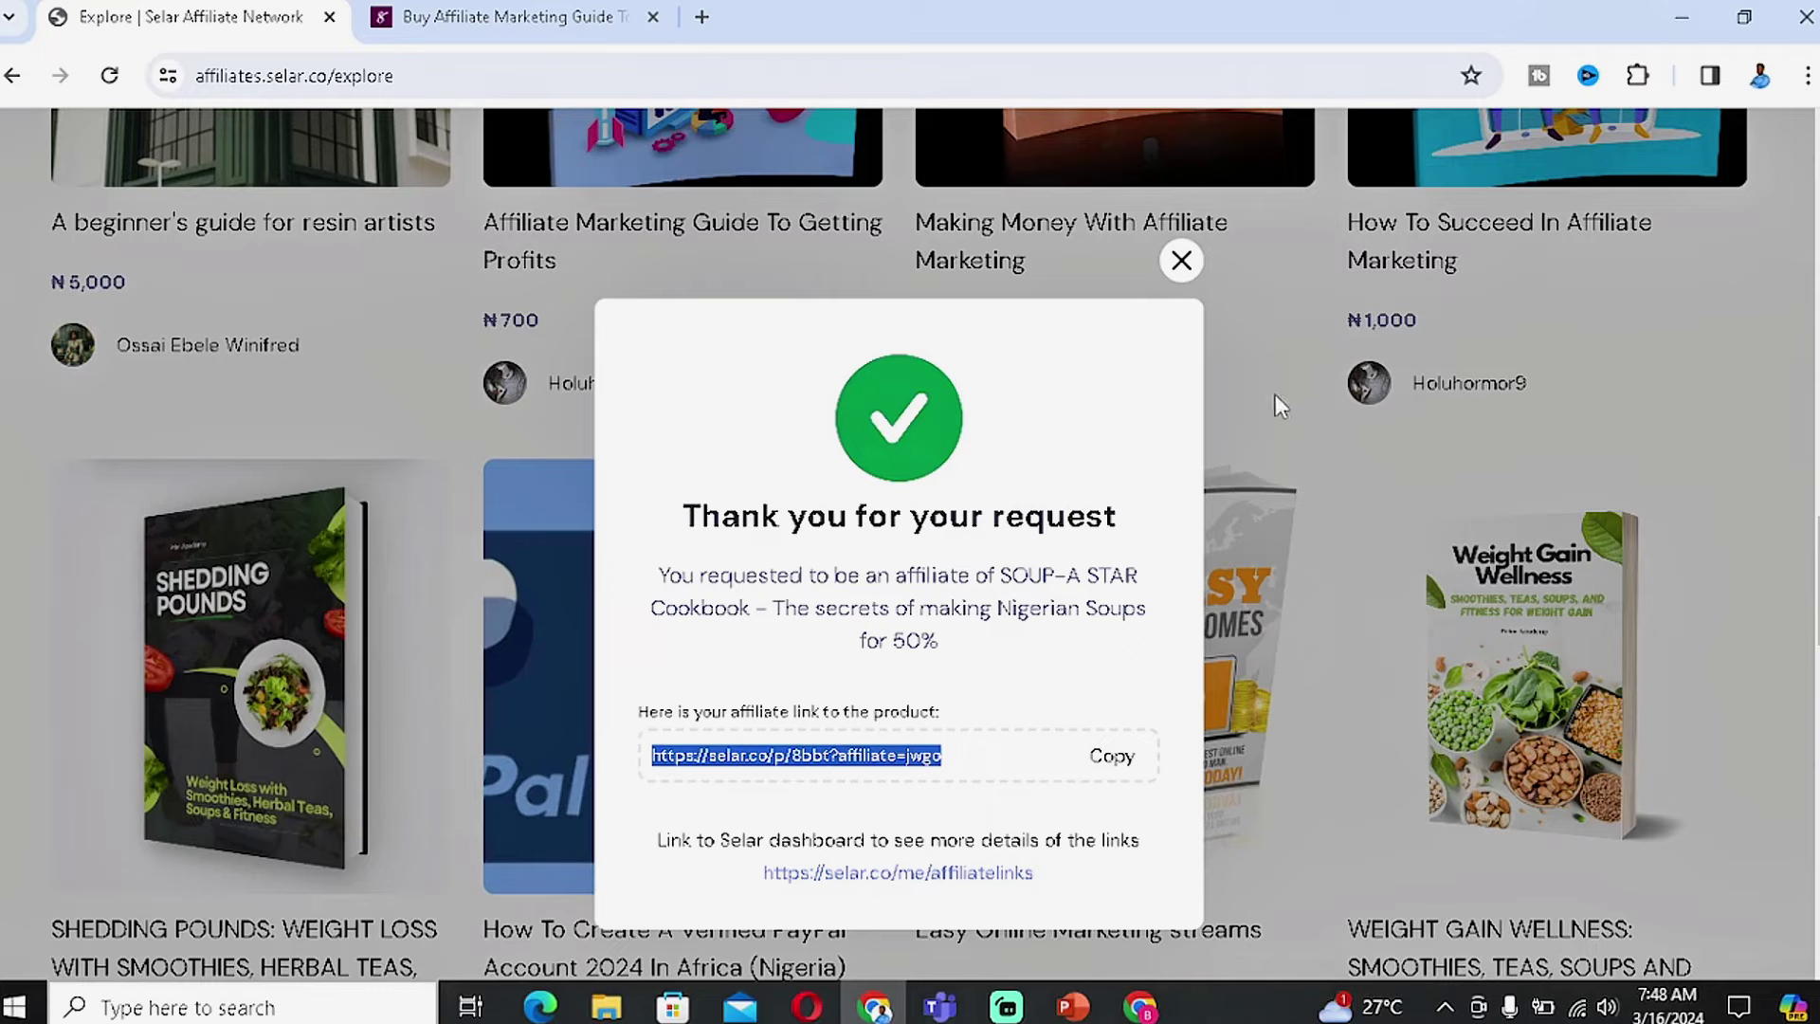
{"action": "left_click", "coordinate": [1181, 261]}
{"action": "scroll", "coordinate": [1043, 711], "scroll_direction": "up", "scroll_amount": 6}
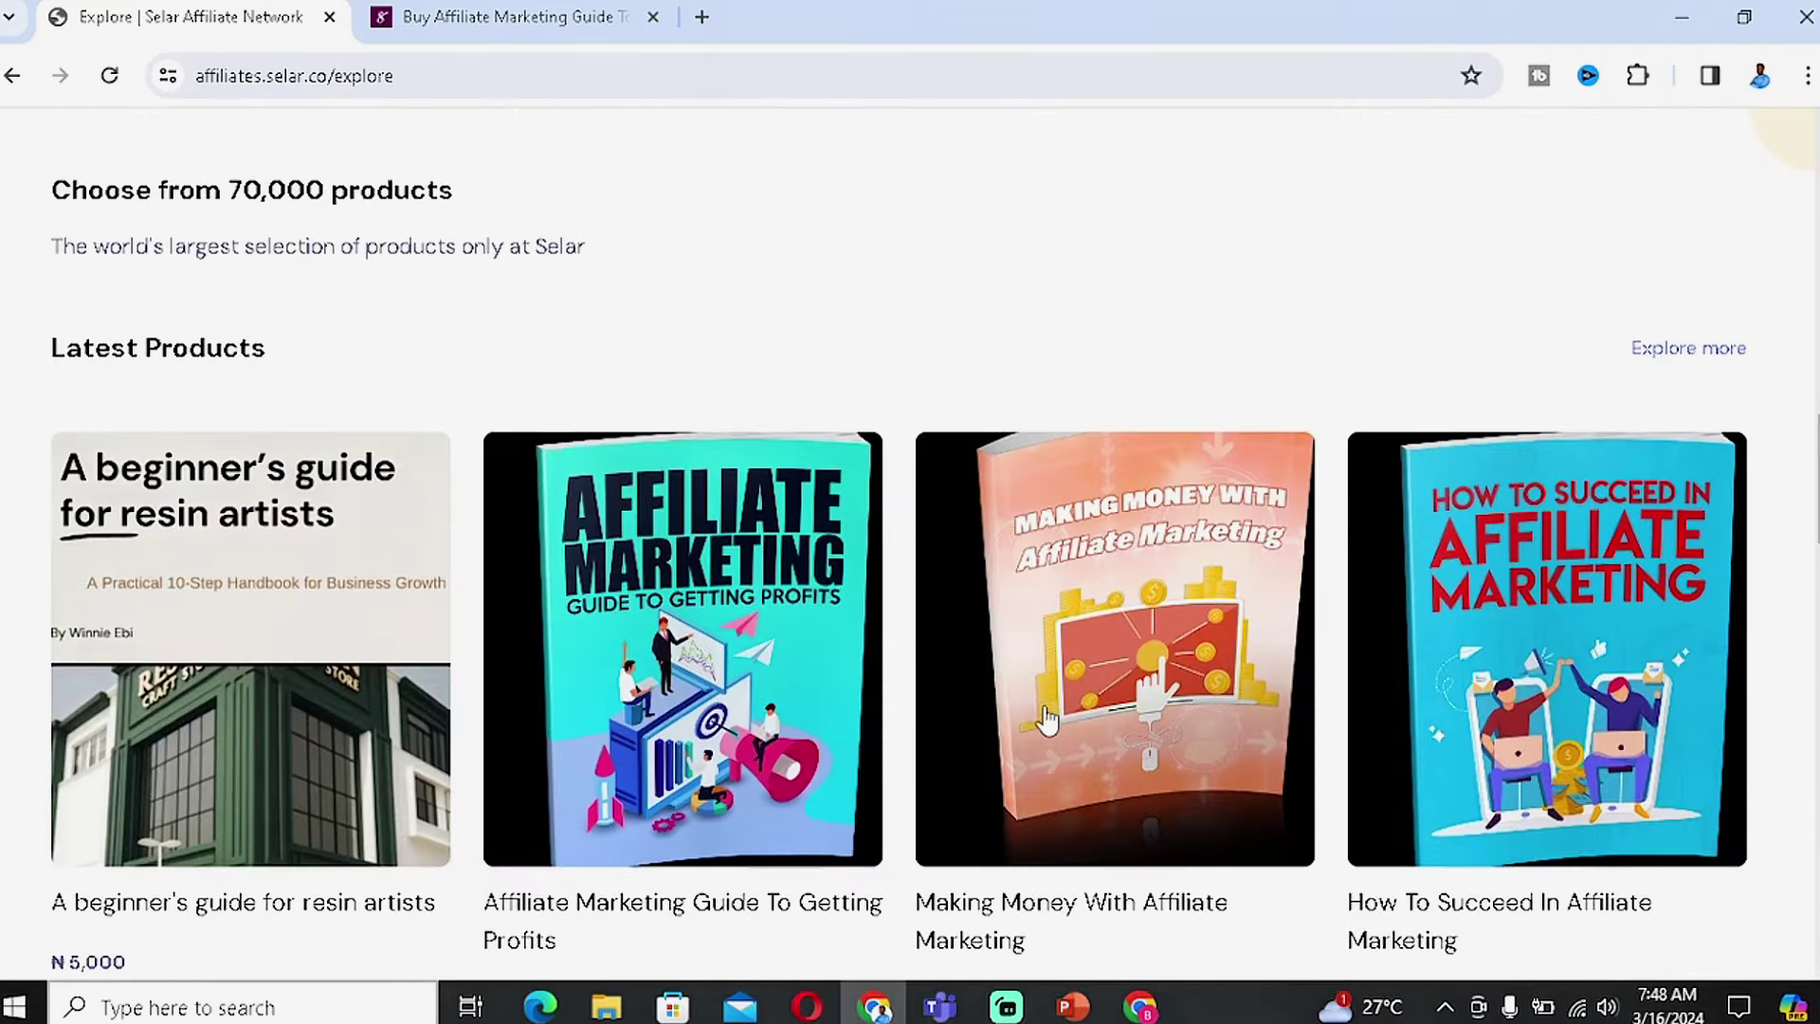
{"action": "scroll", "coordinate": [868, 650], "scroll_direction": "up", "scroll_amount": 5}
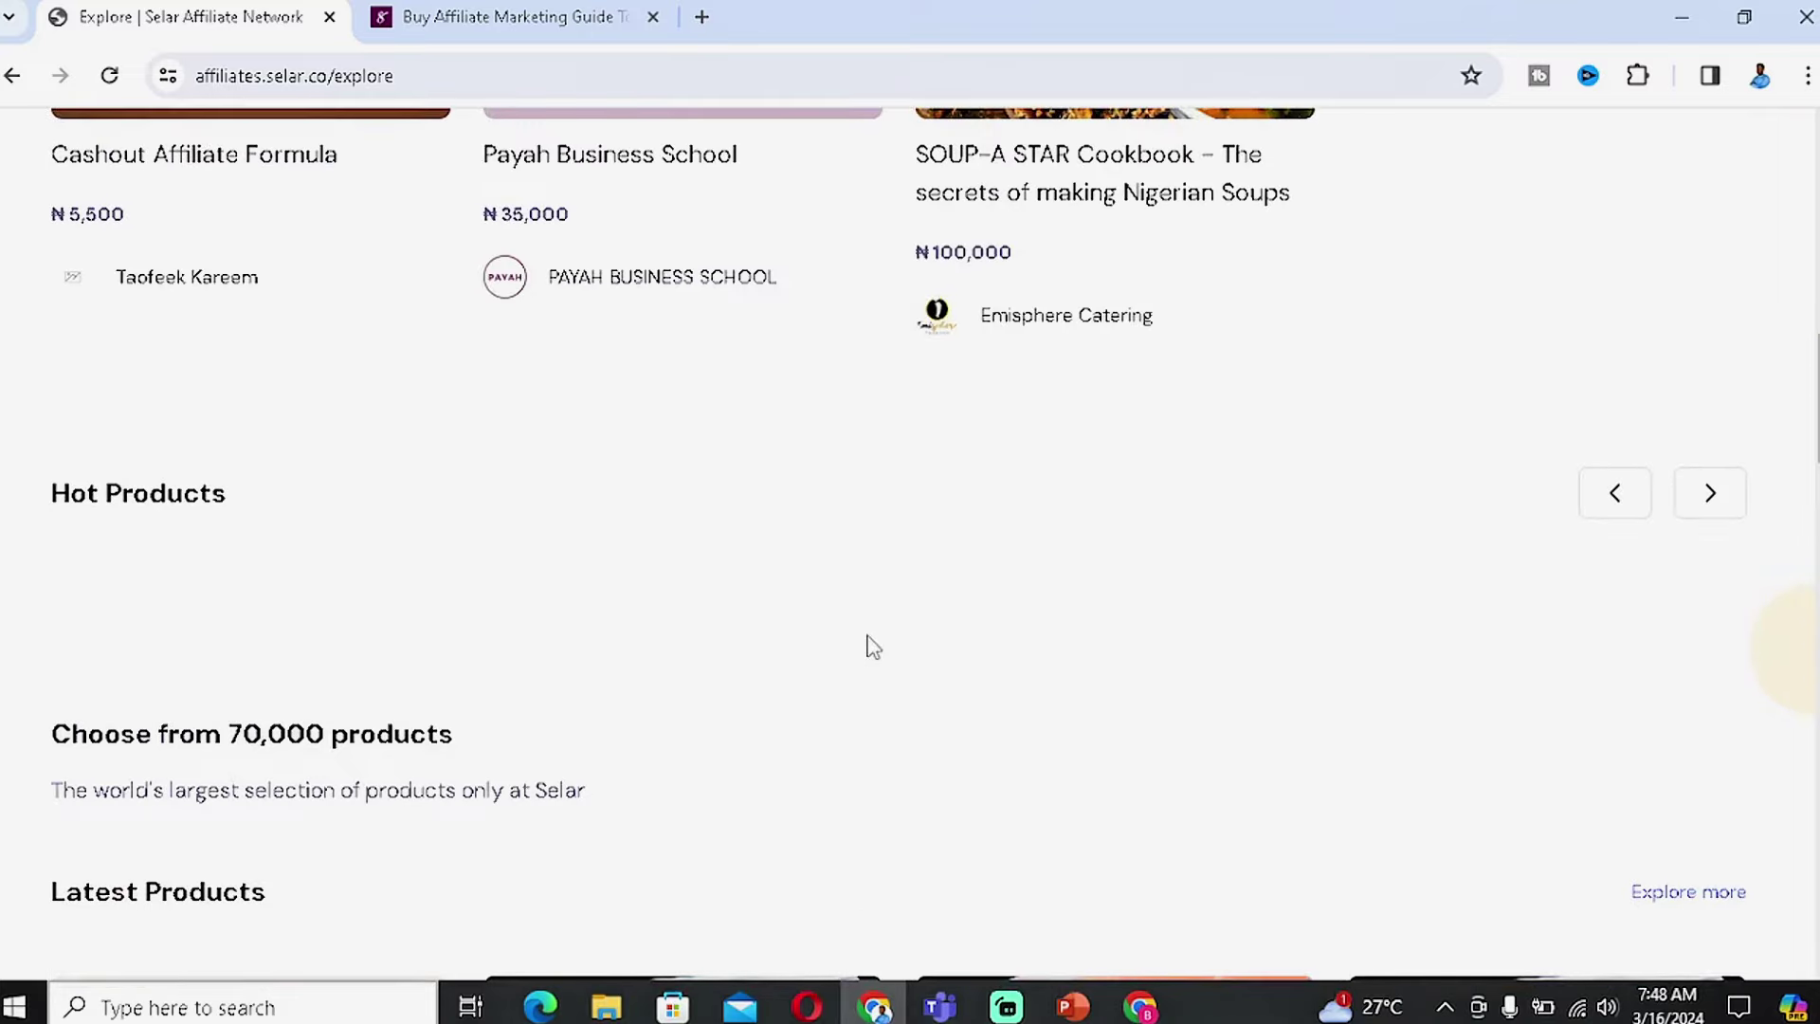
{"action": "scroll", "coordinate": [1052, 620], "scroll_direction": "up", "scroll_amount": 6}
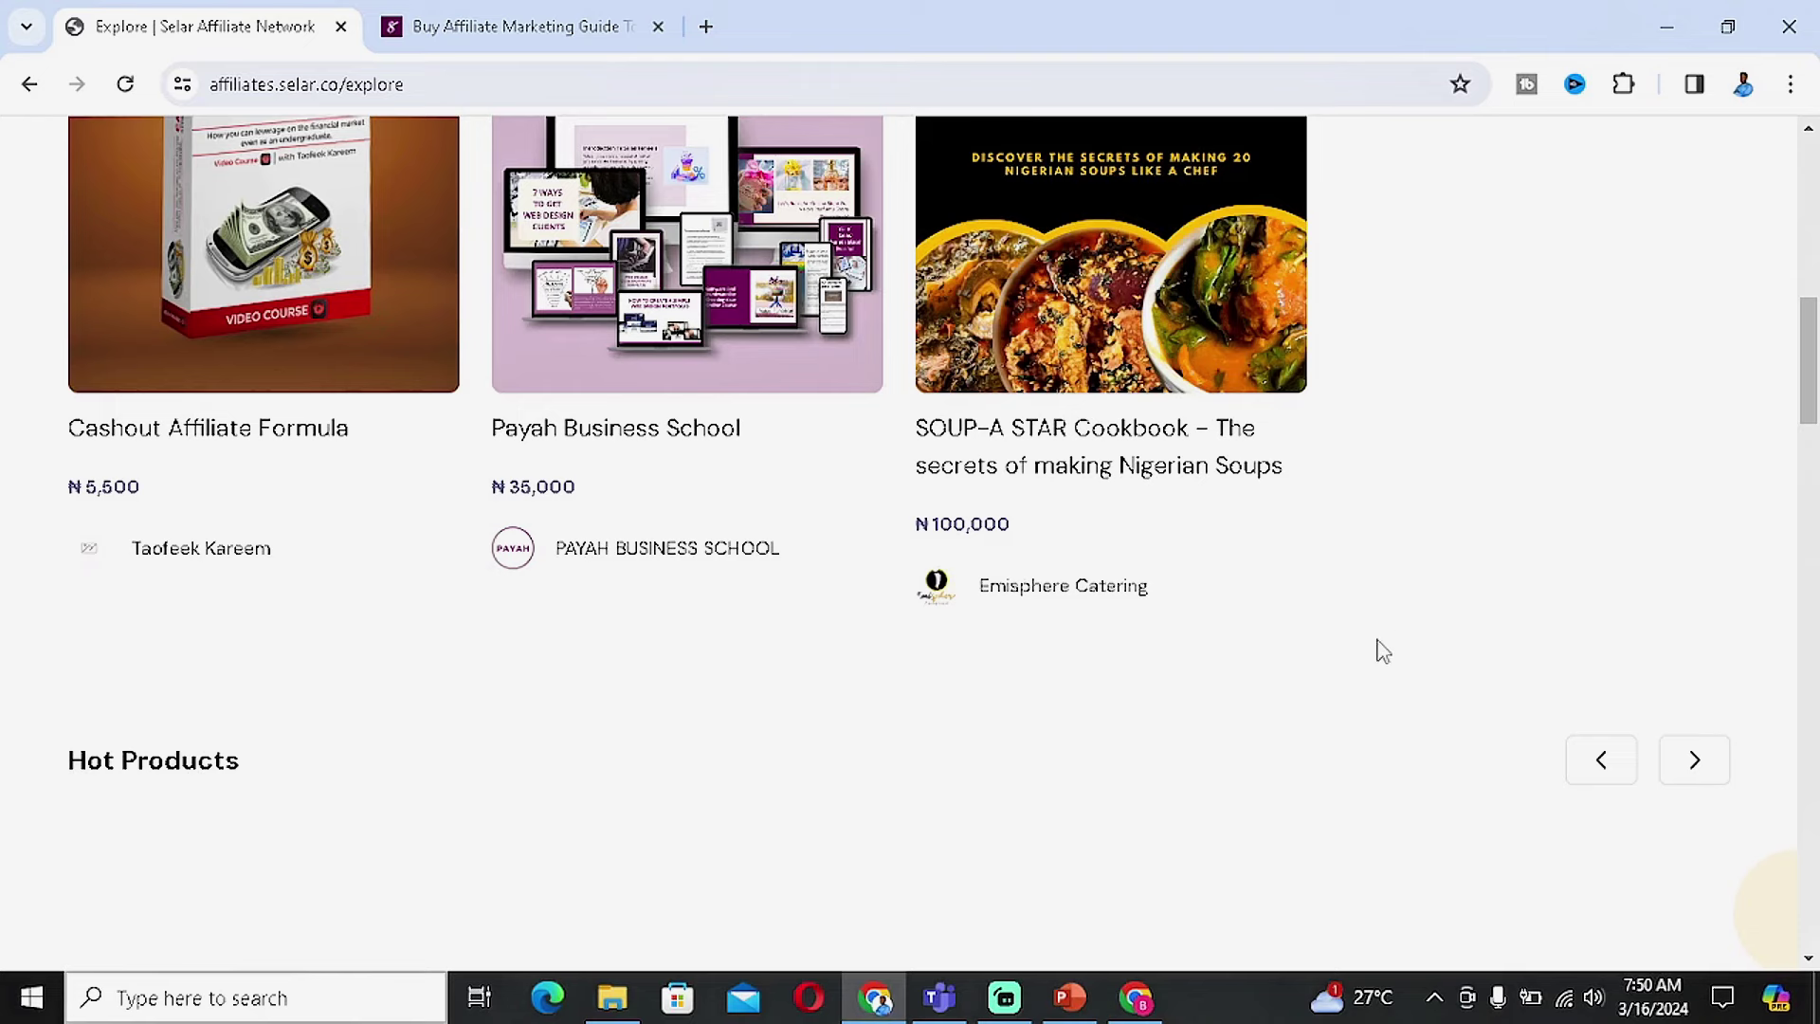
{"action": "scroll", "coordinate": [1064, 714], "scroll_direction": "up", "scroll_amount": 8}
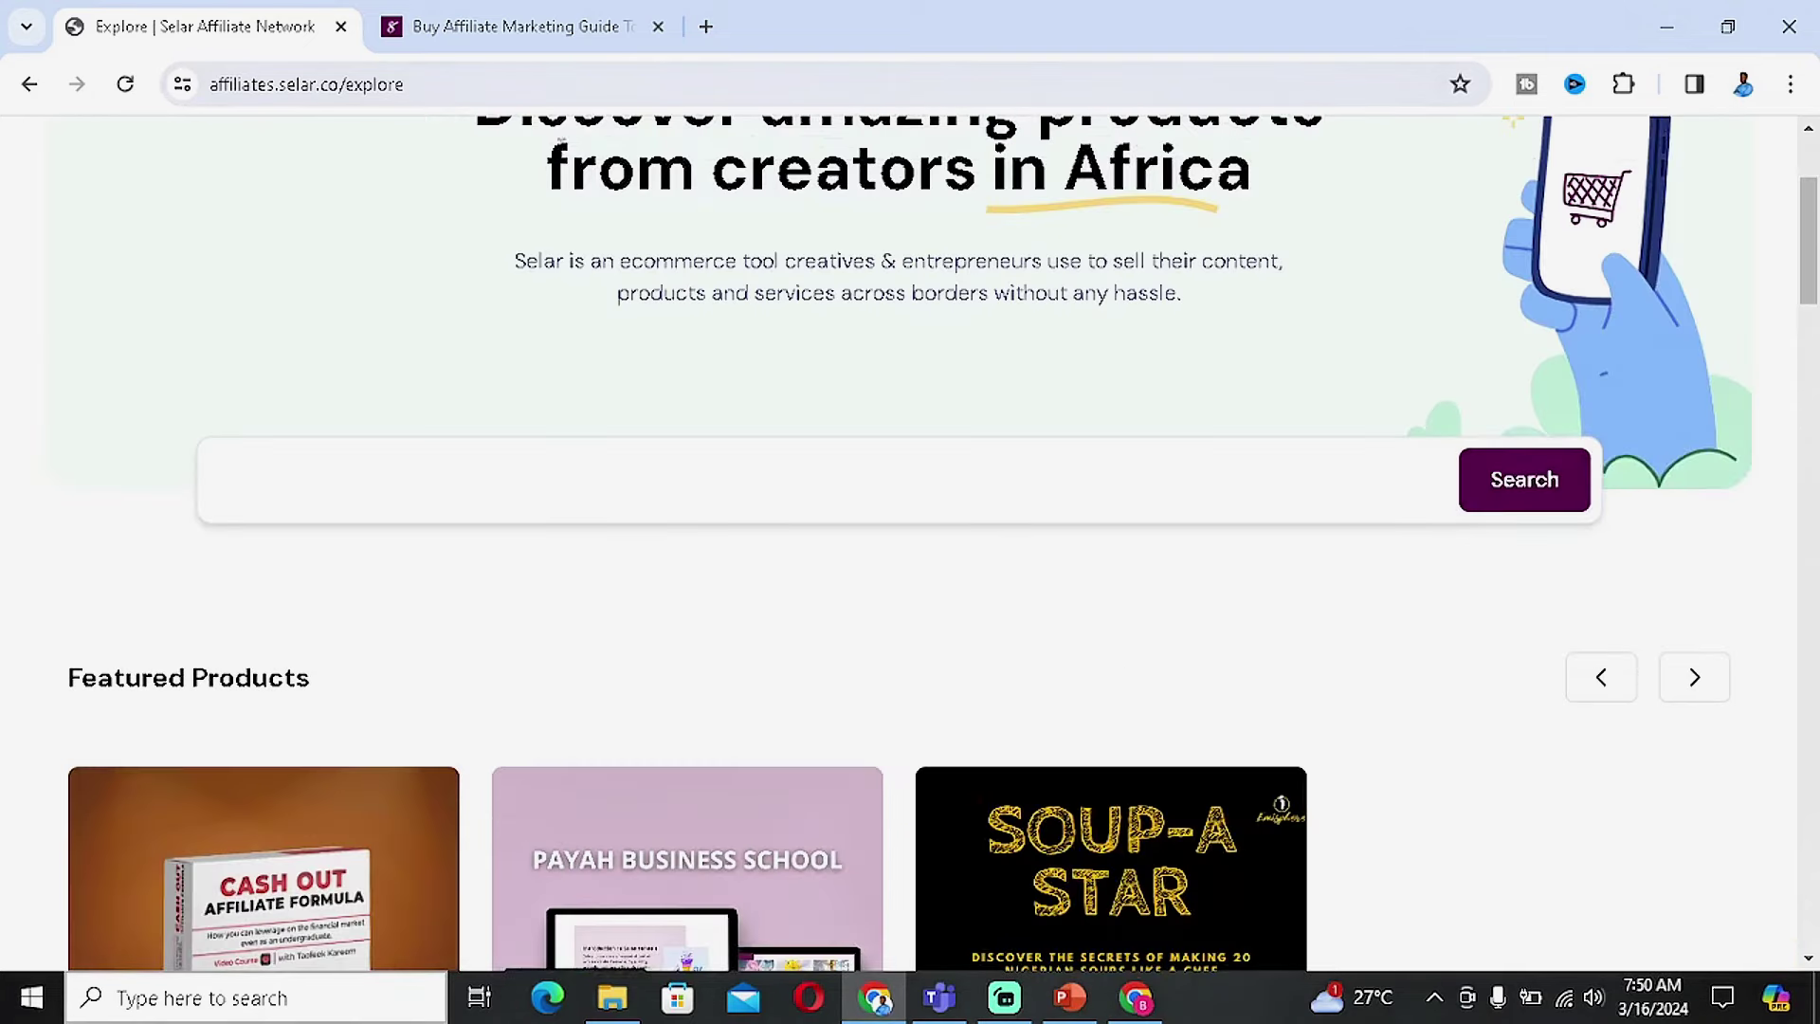
{"action": "scroll", "coordinate": [224, 447], "scroll_direction": "up", "scroll_amount": 3}
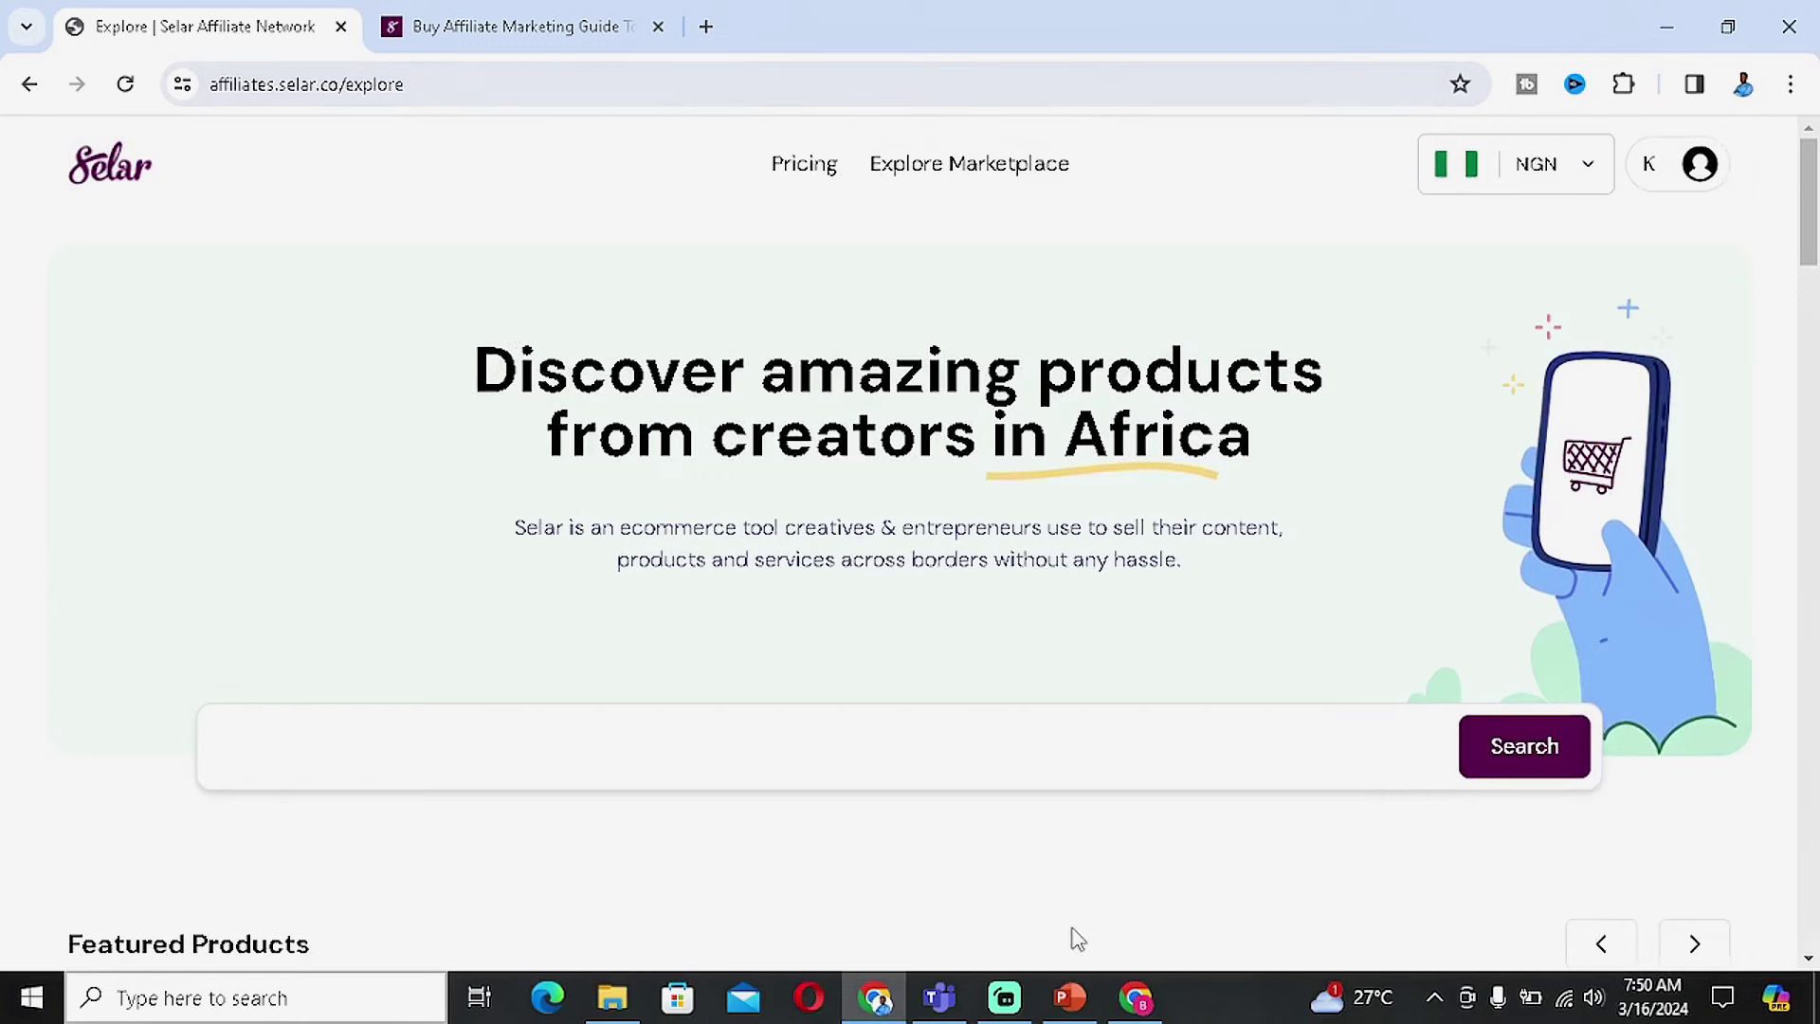
Switch to the Chrome window showing the Selar homepage at selar.co.
{"action": "key", "text": "alt+Tab"}
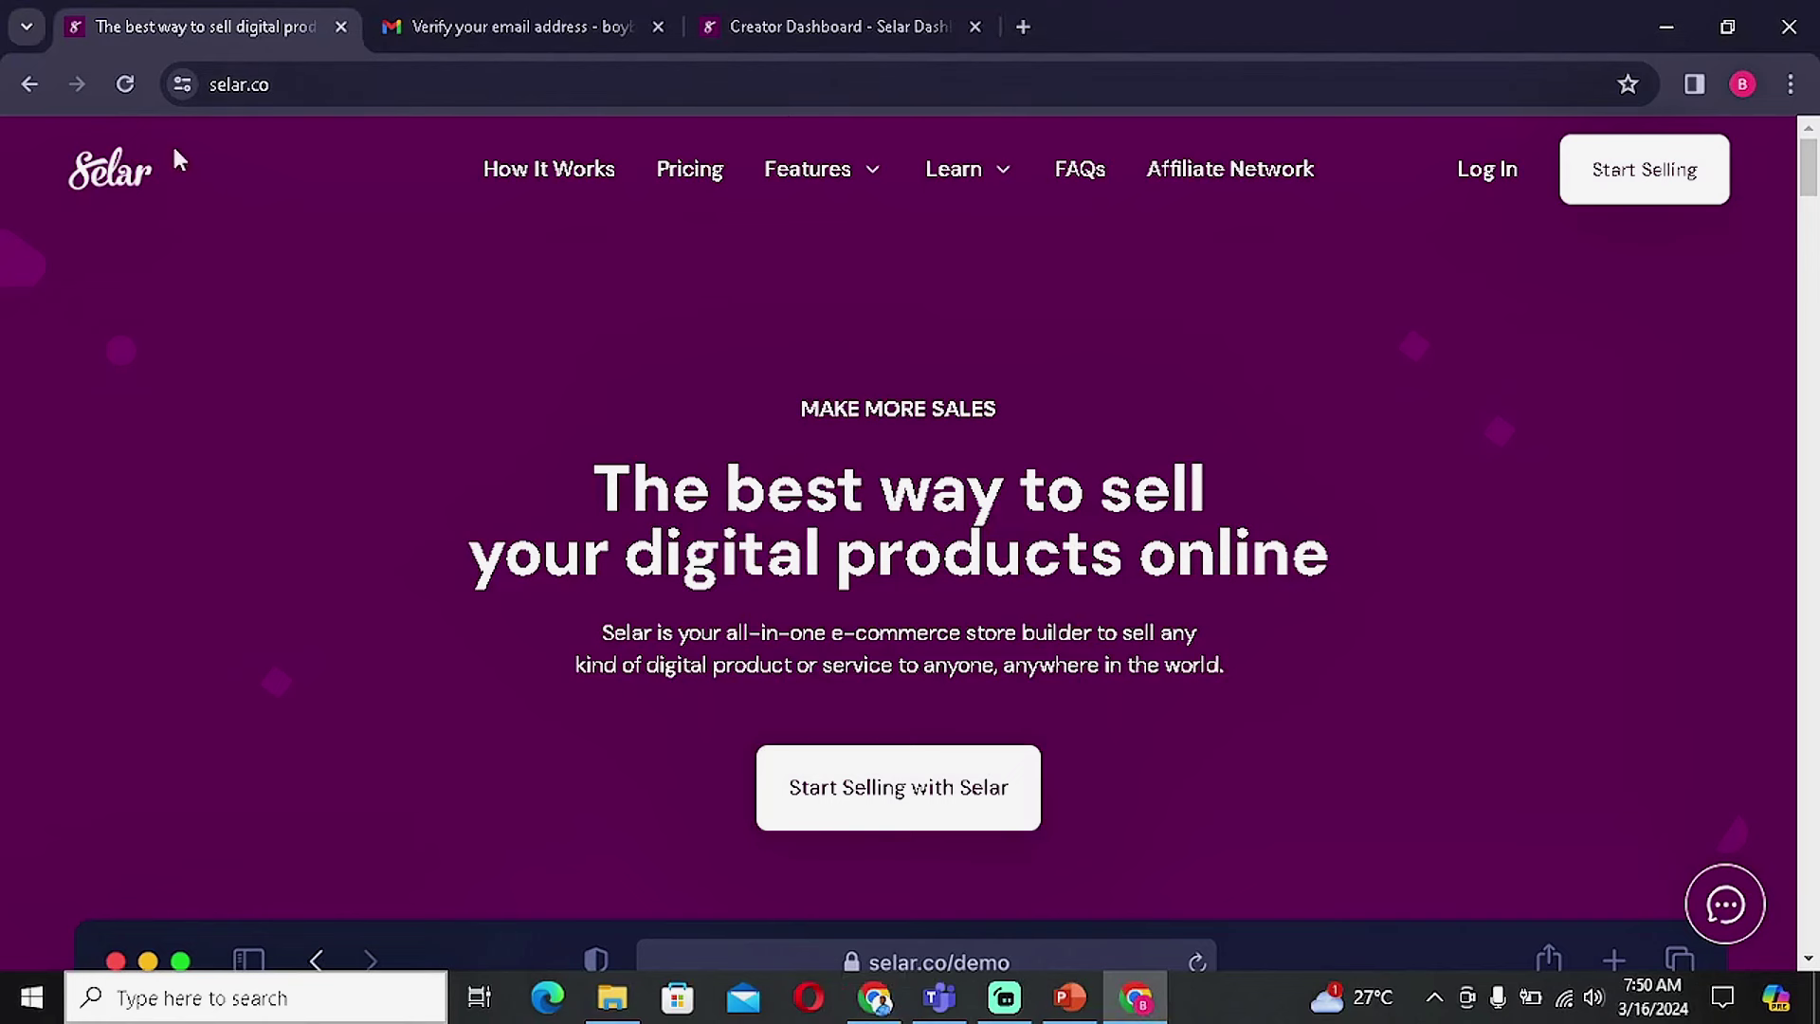
{"action": "left_click", "coordinate": [202, 90]}
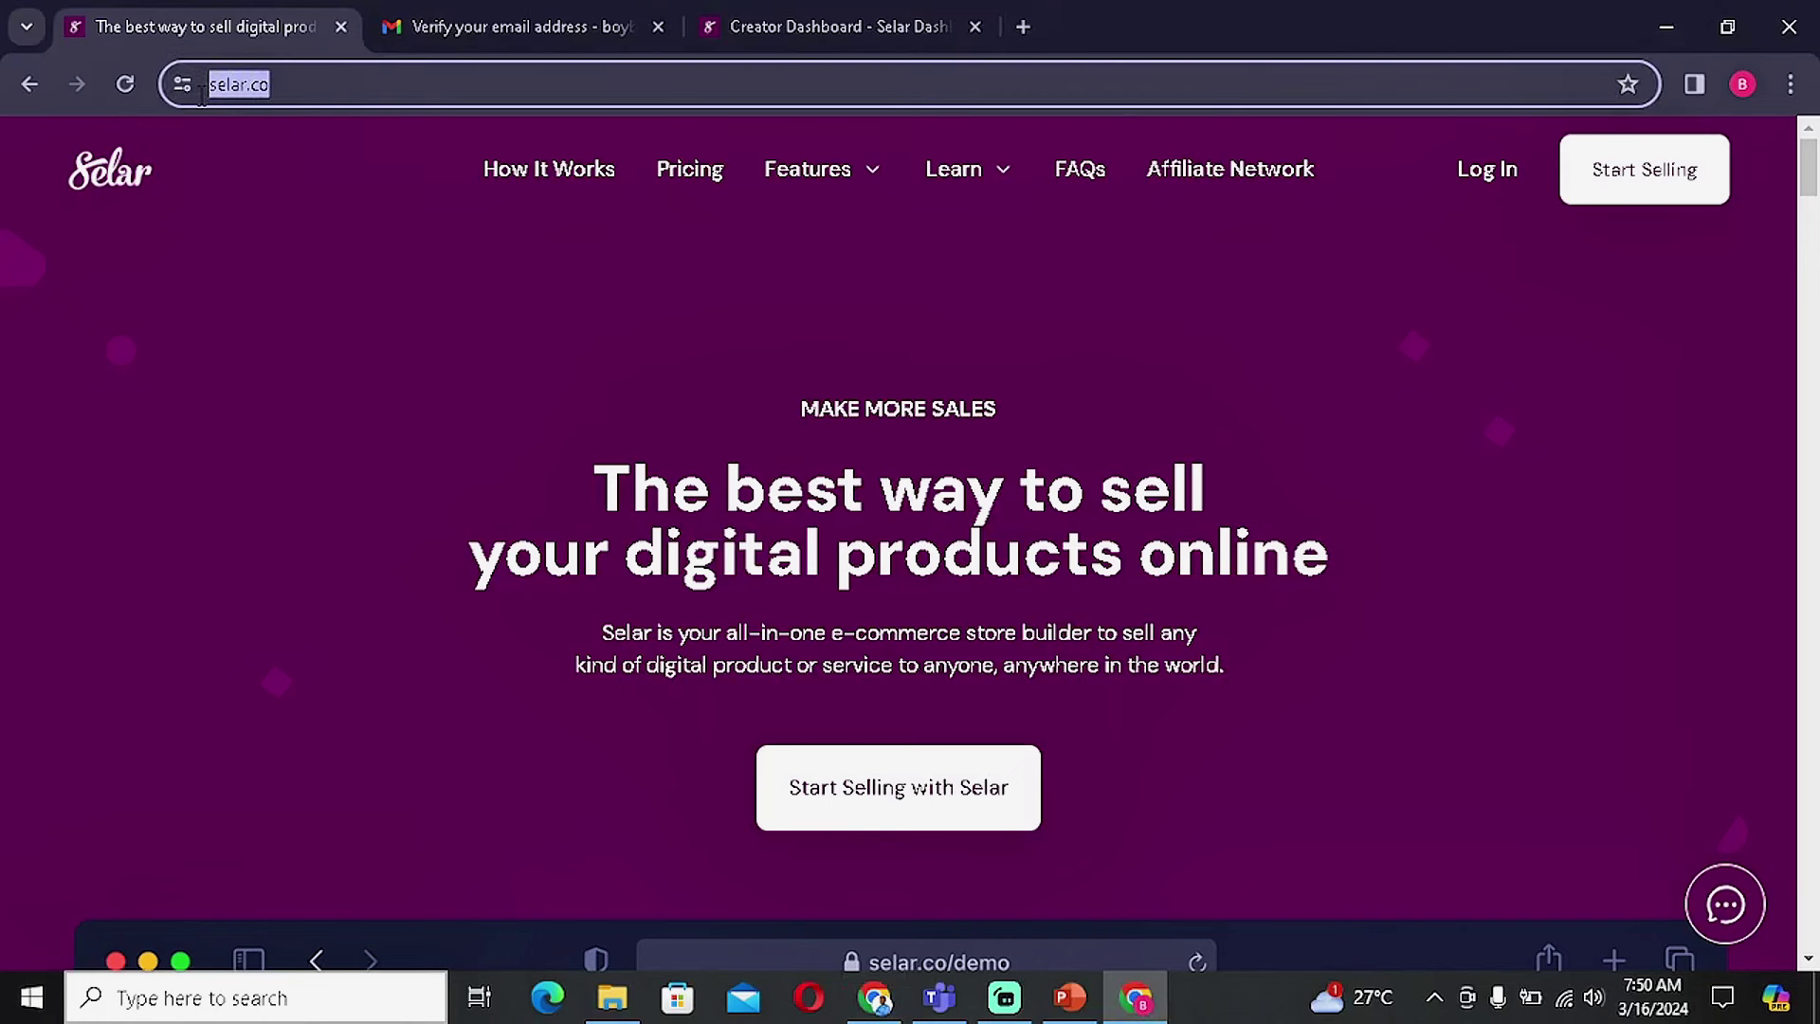
{"action": "left_click", "coordinate": [308, 91]}
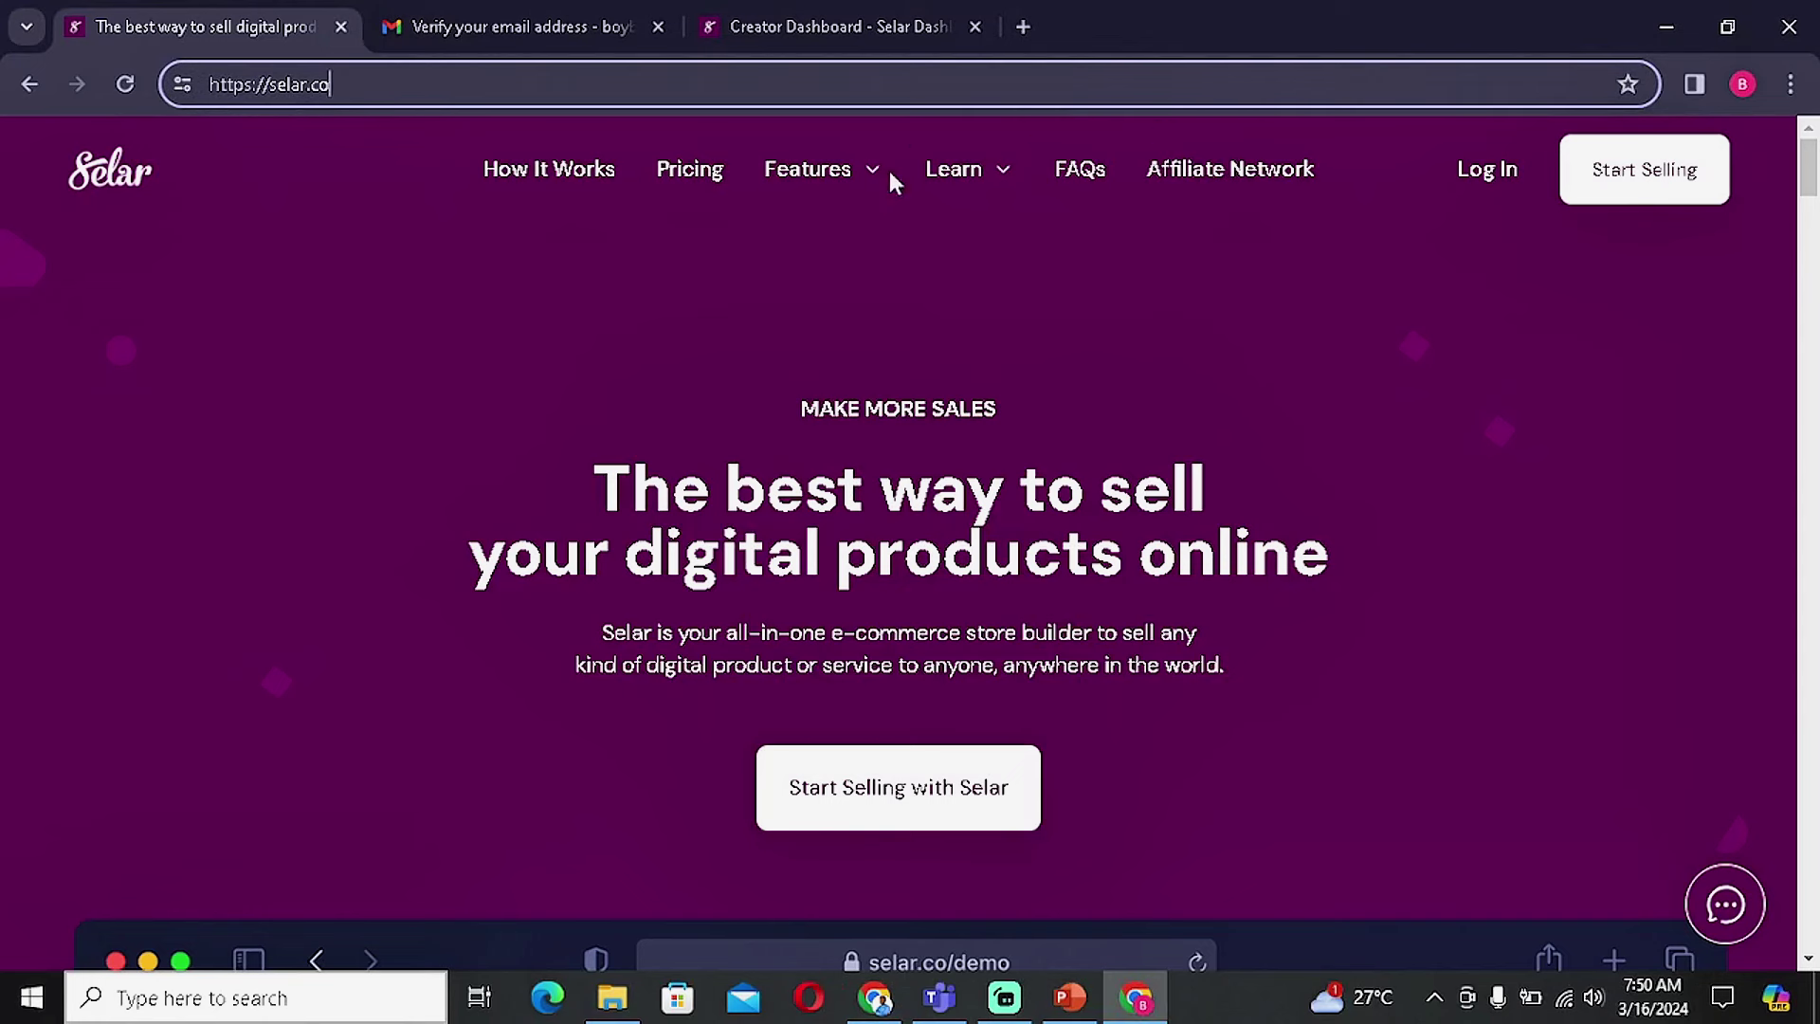
{"action": "left_click", "coordinate": [330, 214]}
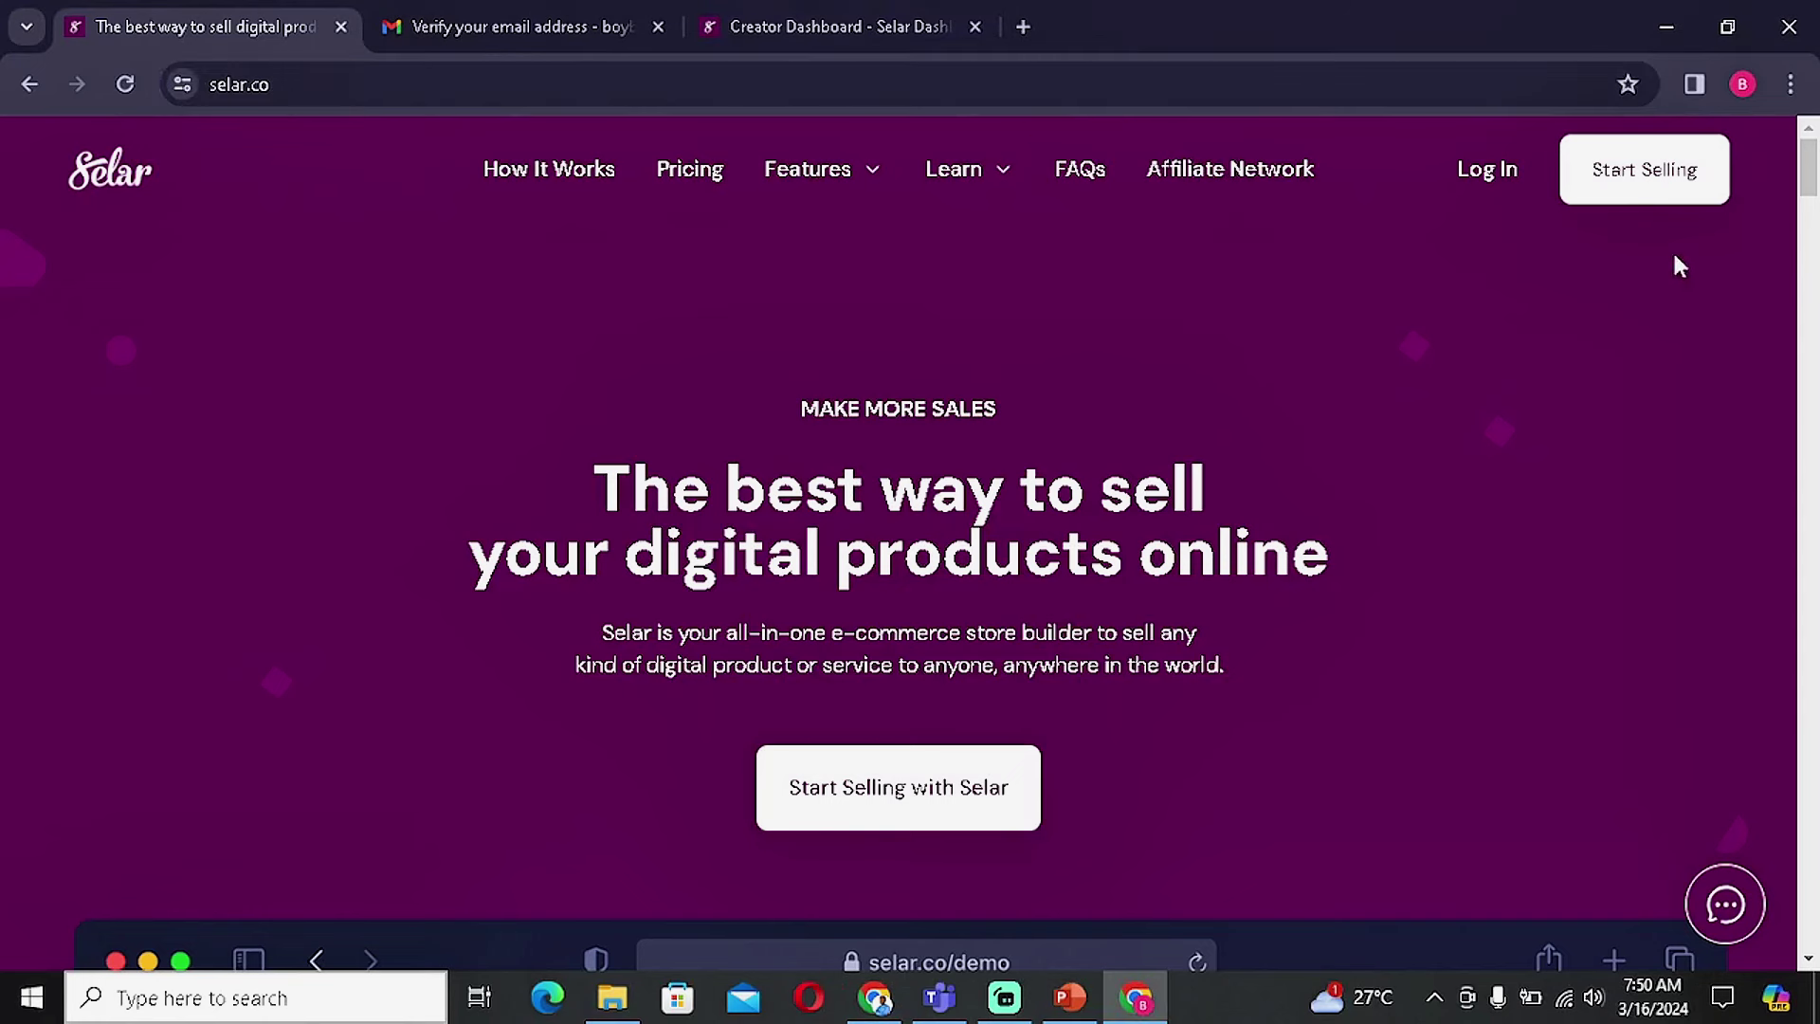
Go to the affiliate dashboard via Start Selling and open the Affiliate Profile dropdown.
{"action": "left_click", "coordinate": [1669, 193]}
{"action": "scroll", "coordinate": [1143, 415], "scroll_direction": "down", "scroll_amount": 4}
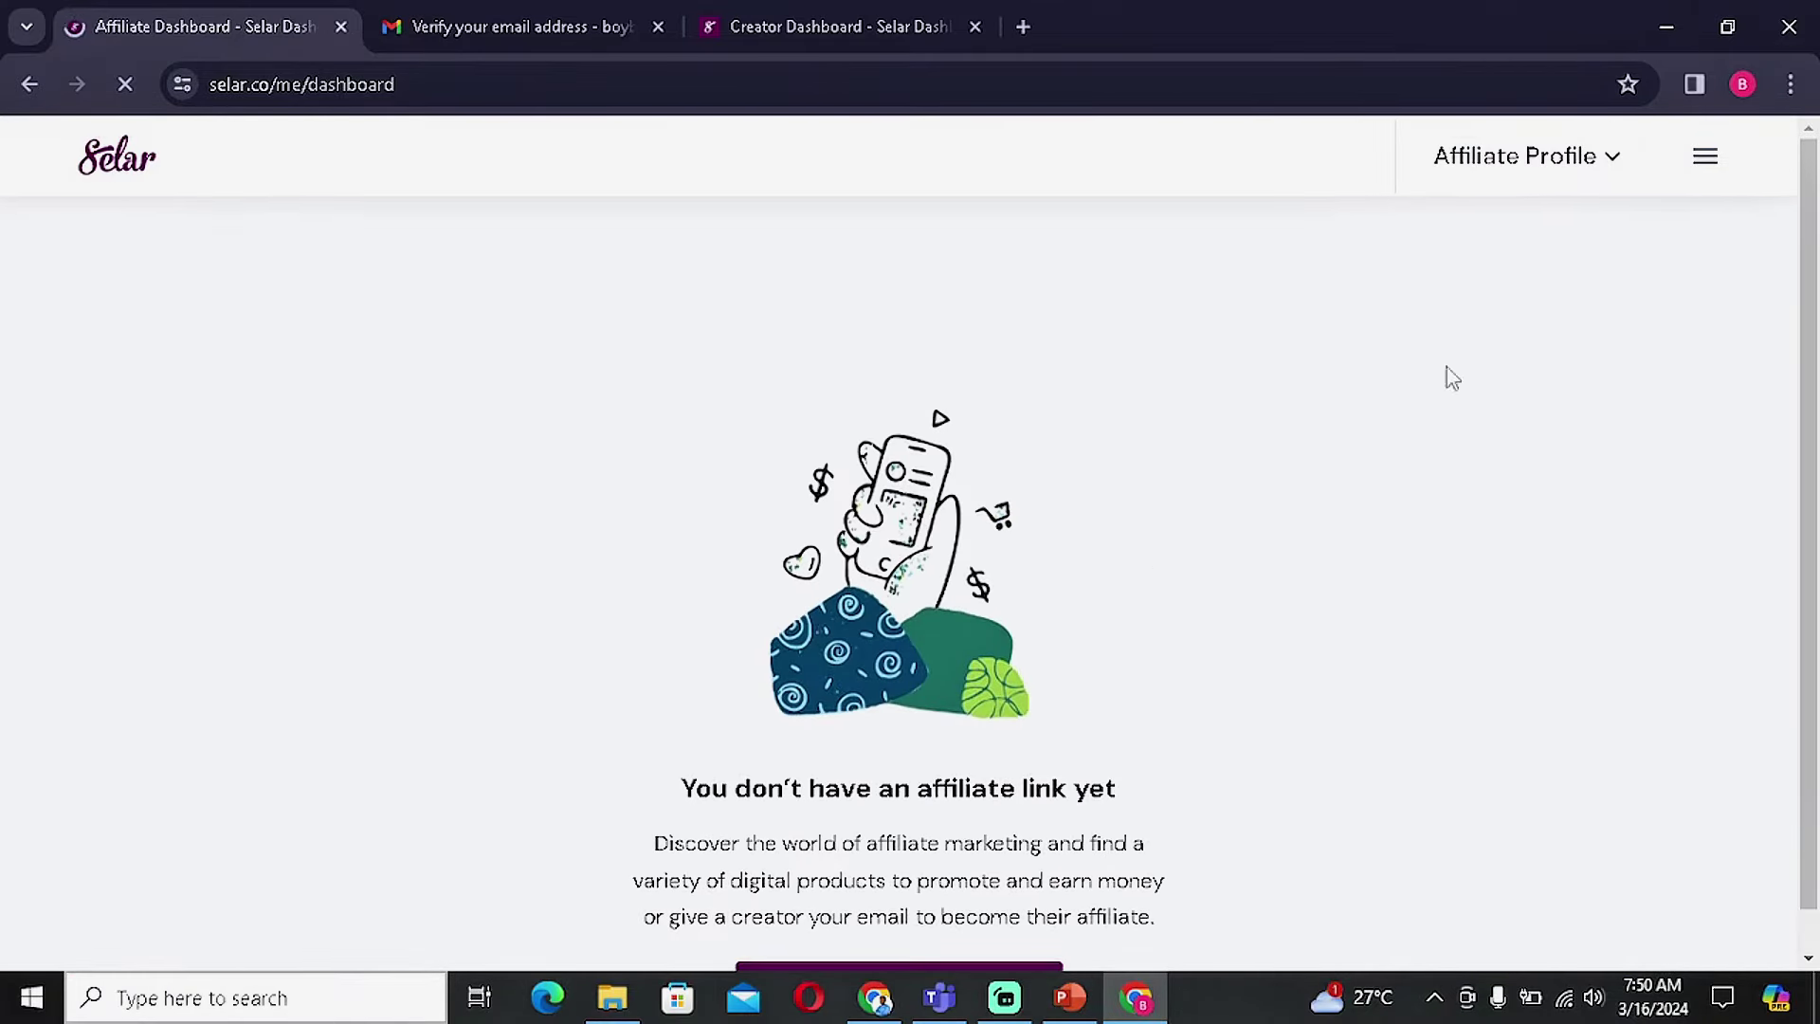
{"action": "scroll", "coordinate": [948, 806], "scroll_direction": "down", "scroll_amount": 1}
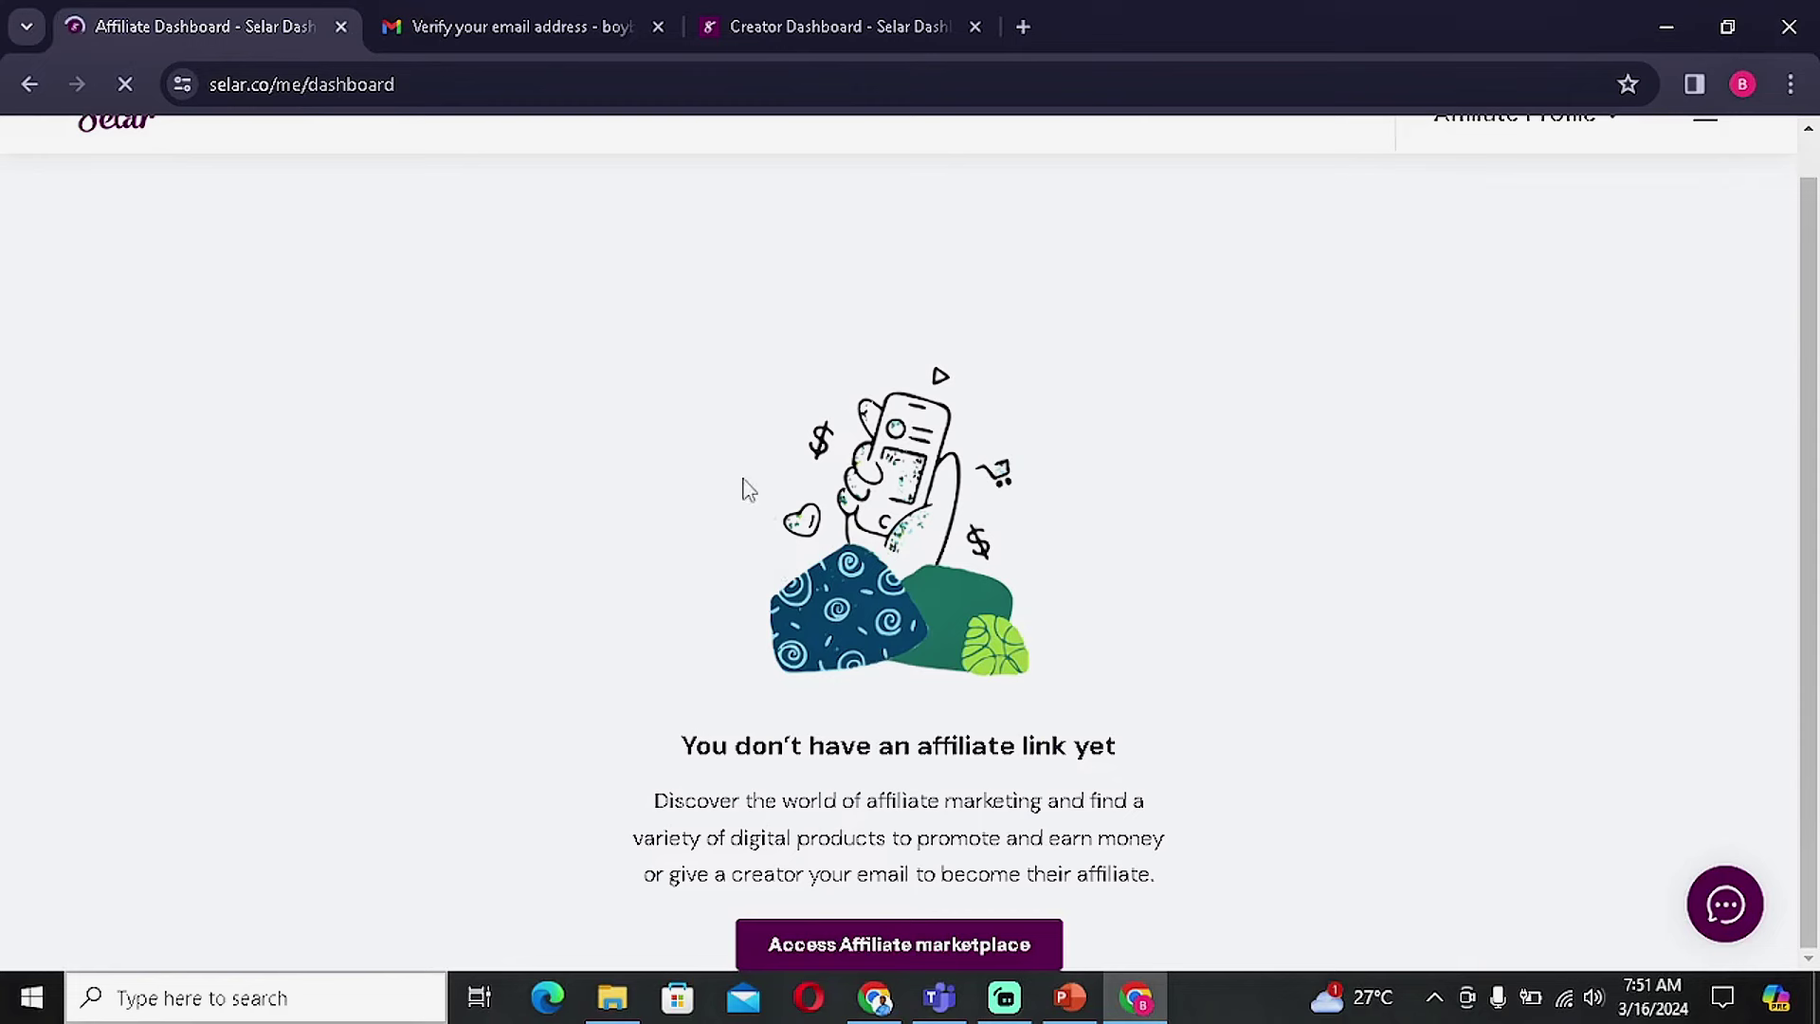
{"action": "scroll", "coordinate": [607, 535], "scroll_direction": "up", "scroll_amount": 1}
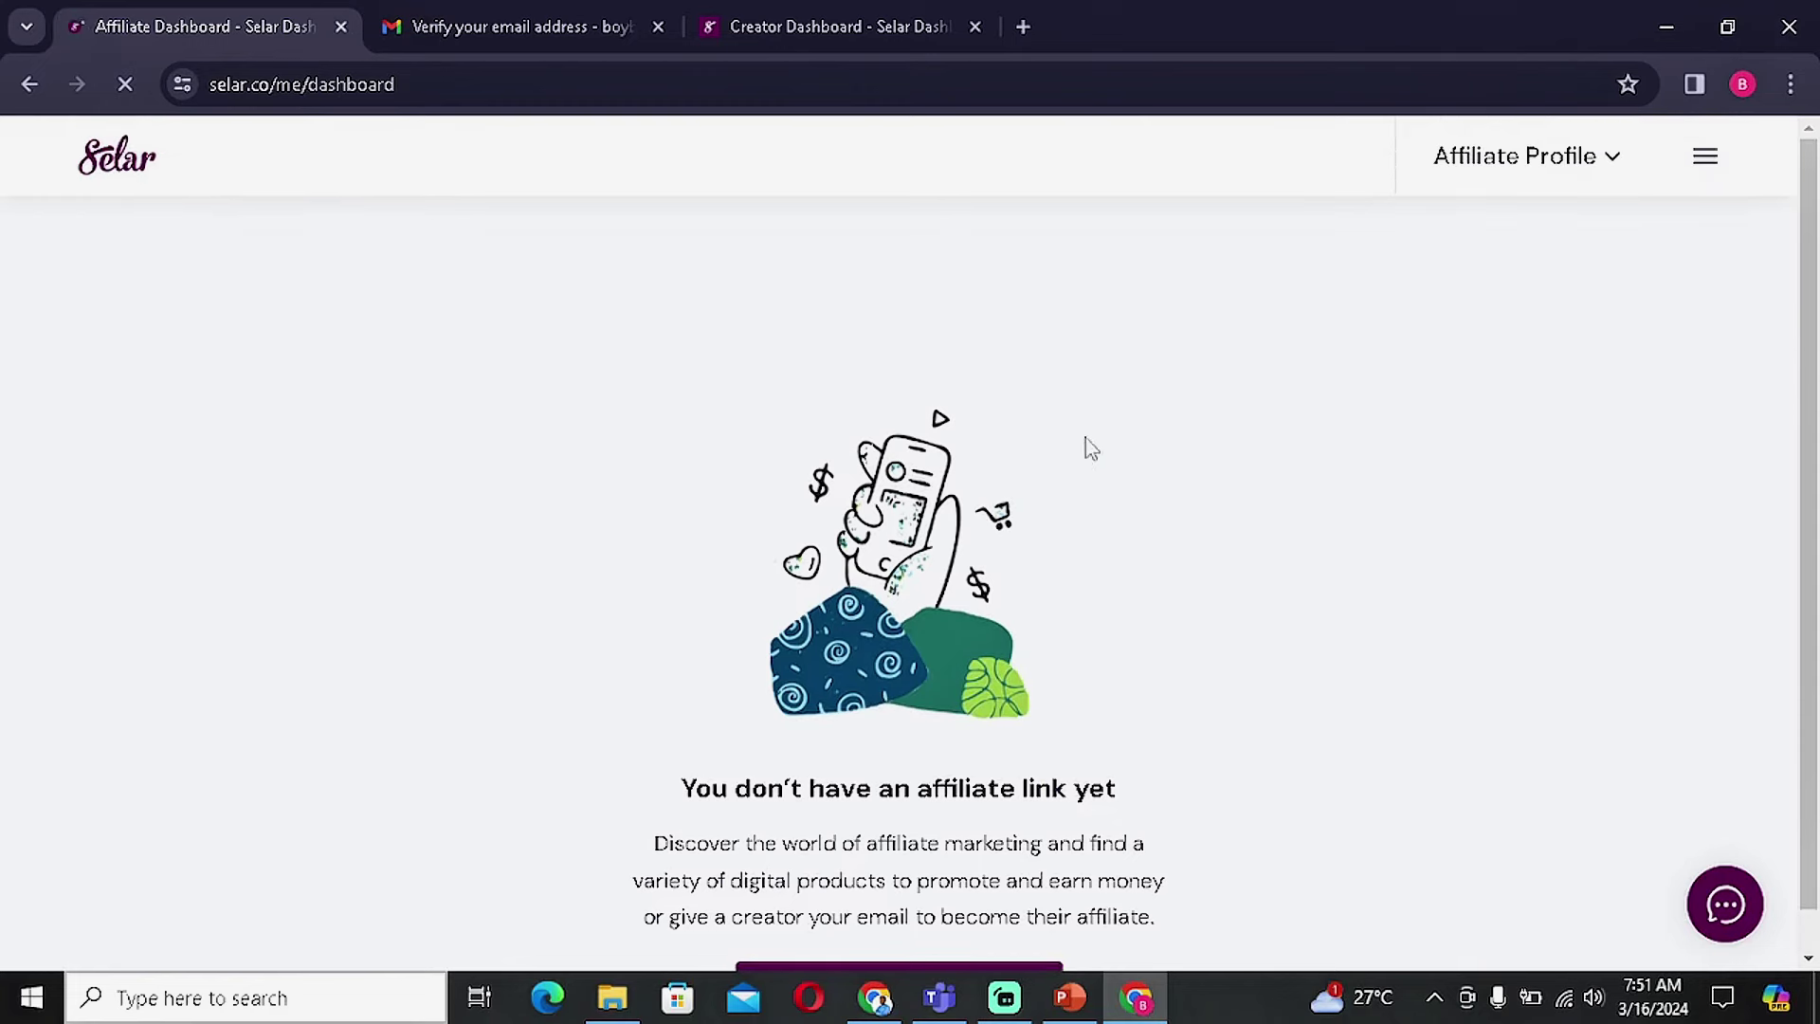
{"action": "left_click", "coordinate": [1569, 162]}
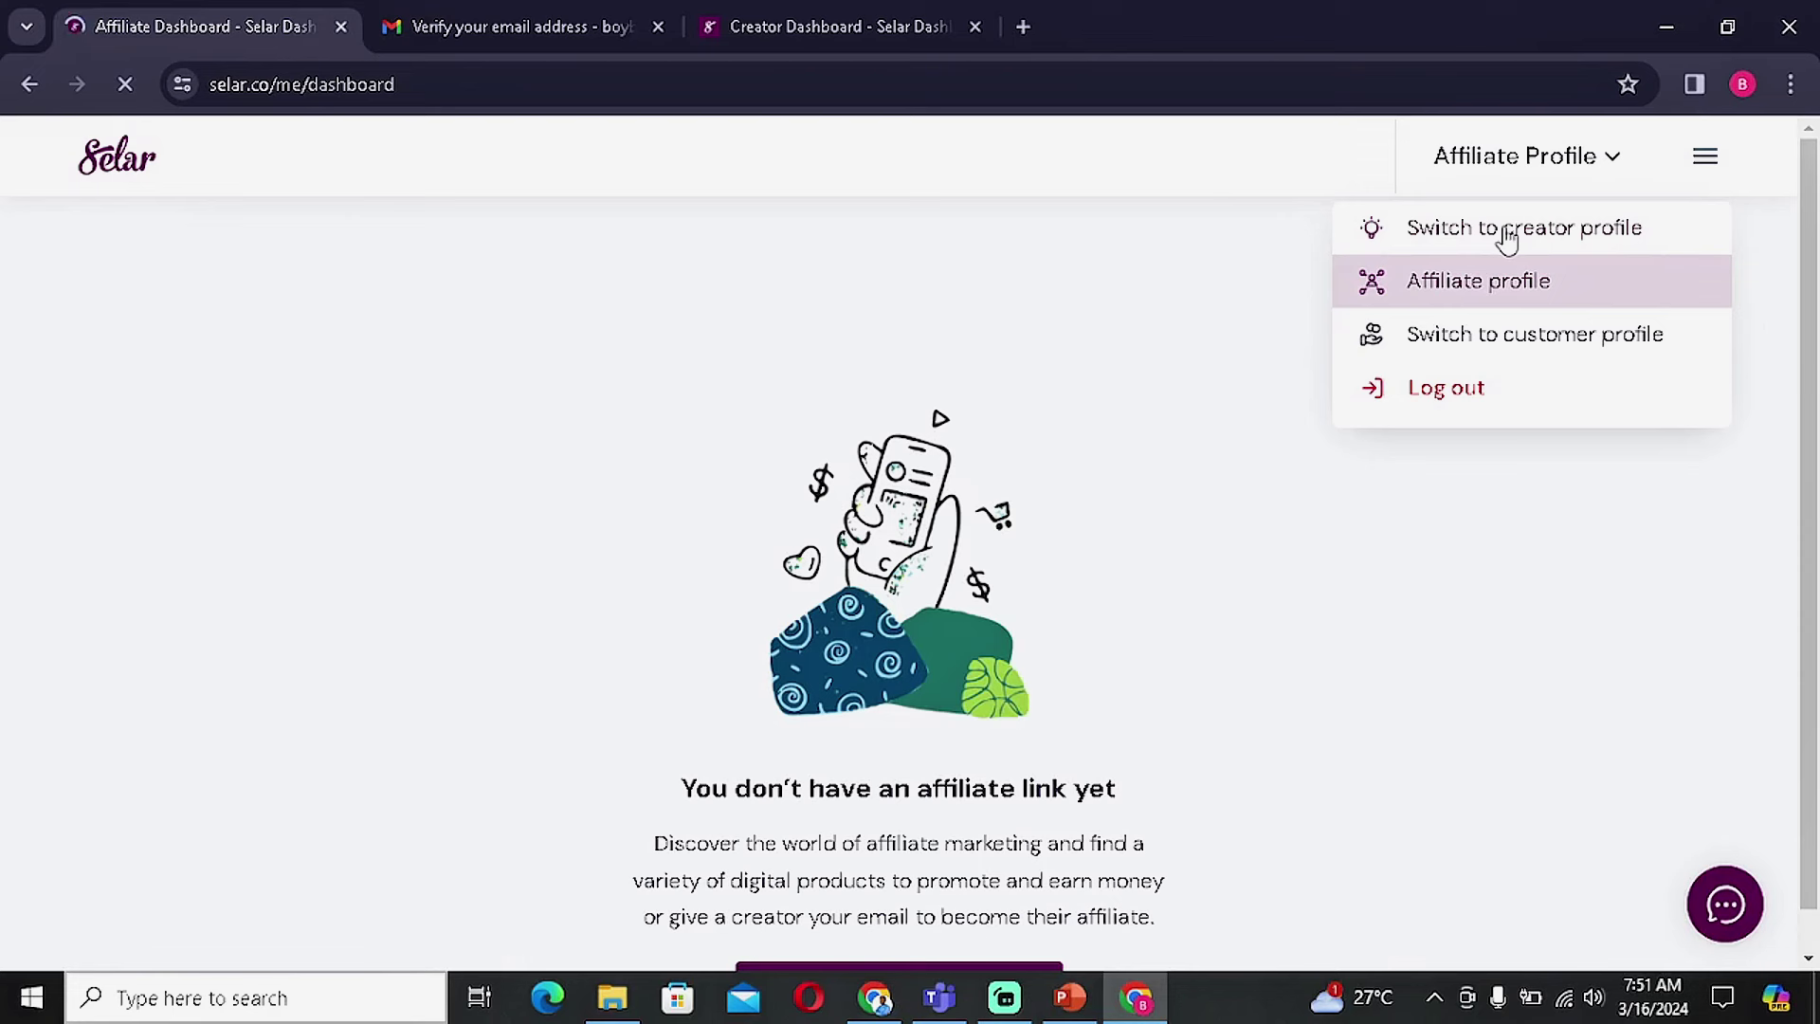
Switch to the creator profile and dismiss the news panel covering the Creator Dashboard.
{"action": "left_click", "coordinate": [1507, 235]}
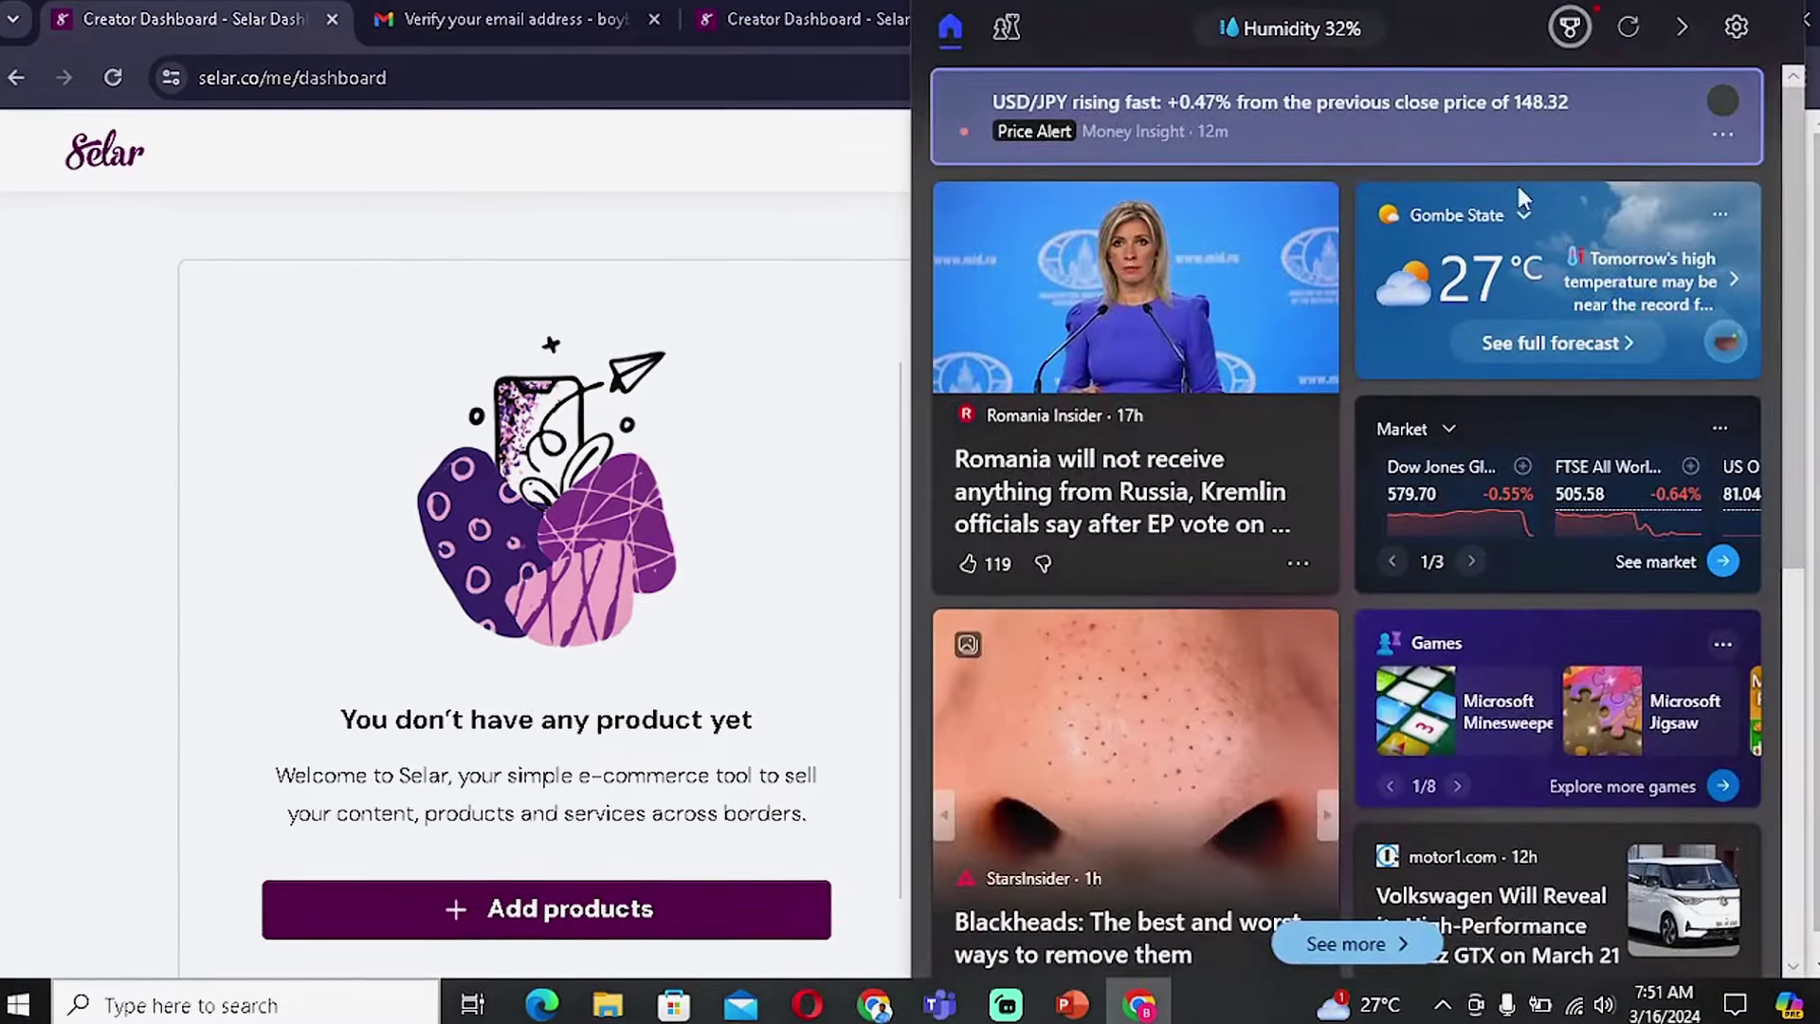
{"action": "left_click", "coordinate": [743, 366]}
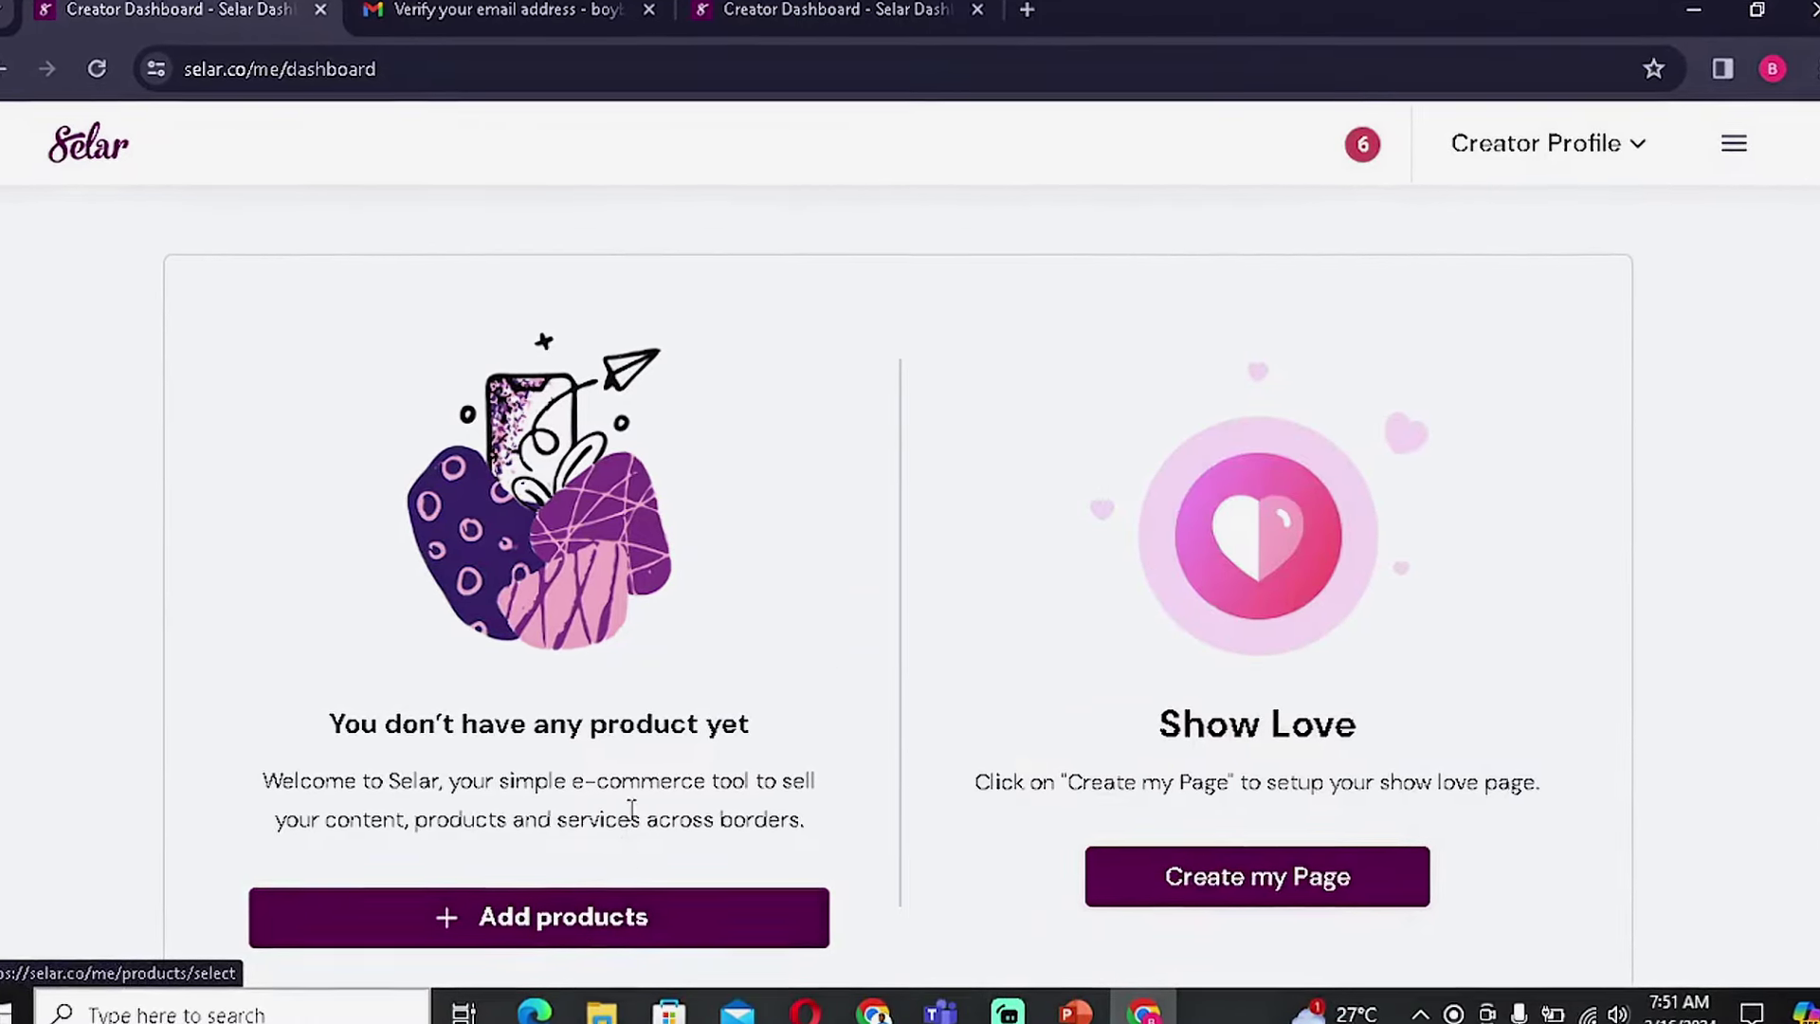
{"action": "scroll", "coordinate": [631, 808], "scroll_direction": "down", "scroll_amount": 1}
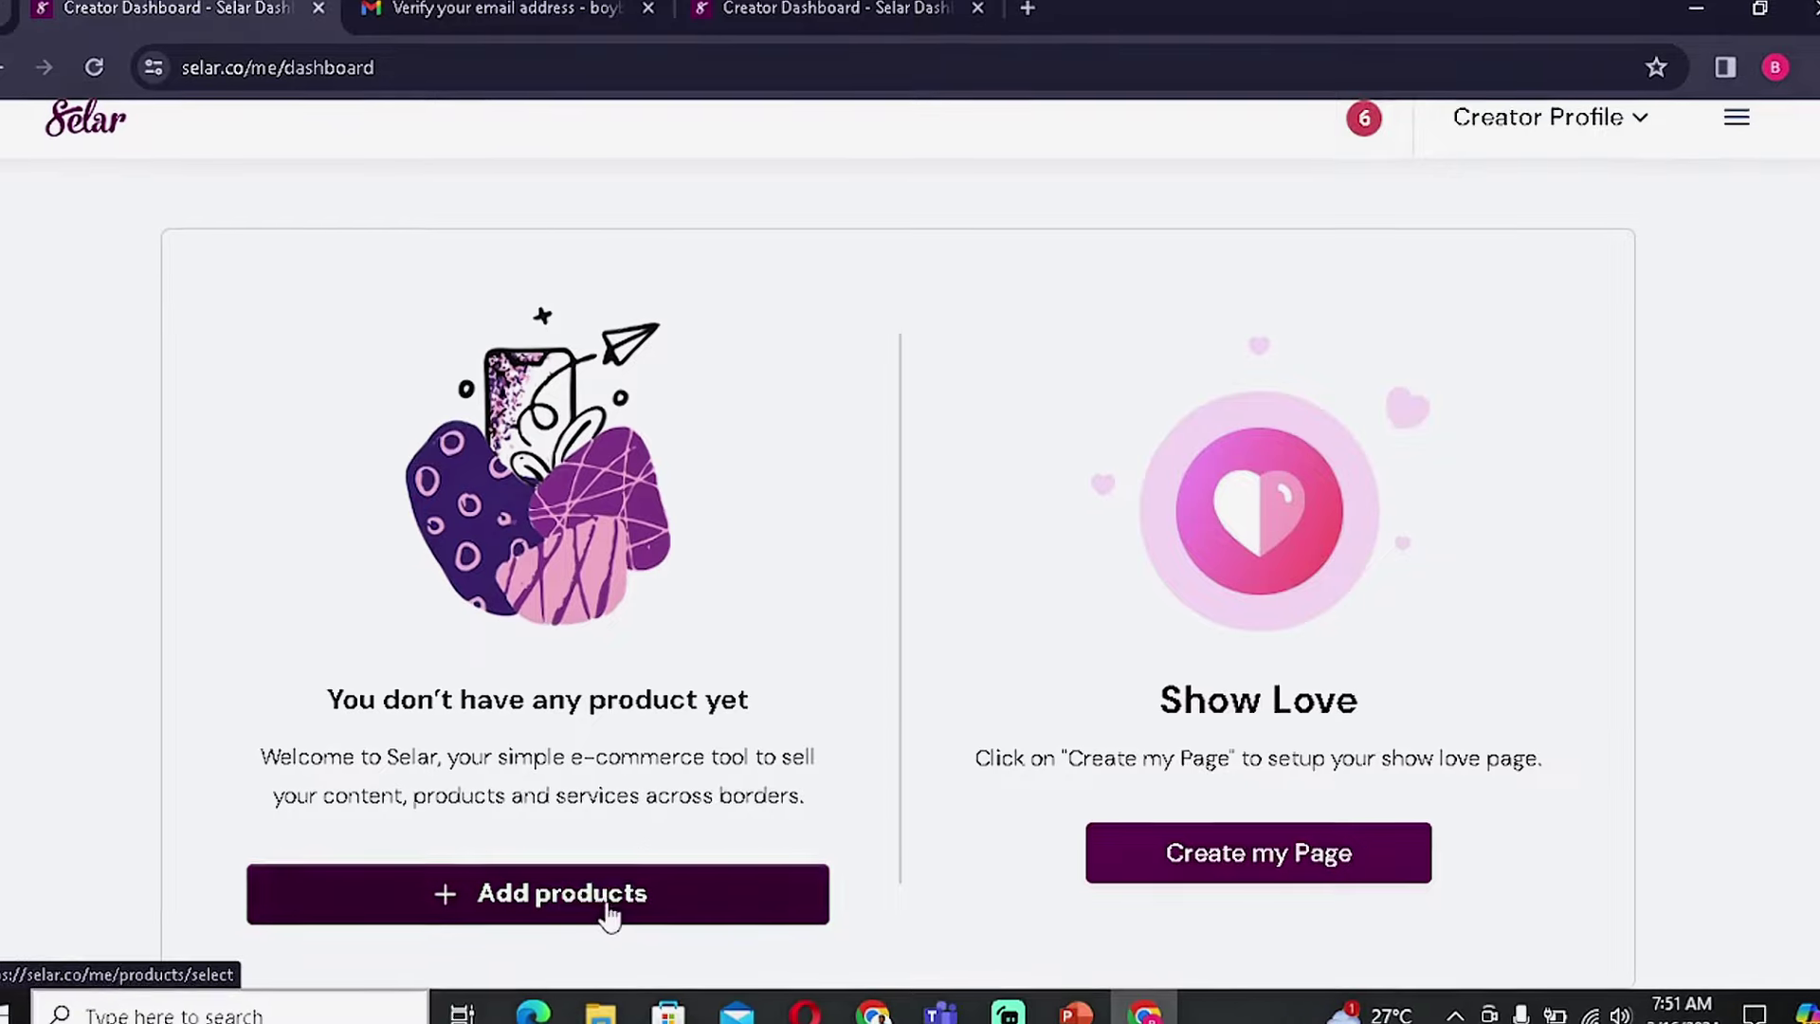
Choose Add products, then Physical Product, to reach the blank Add a product form.
{"action": "left_click", "coordinate": [606, 915]}
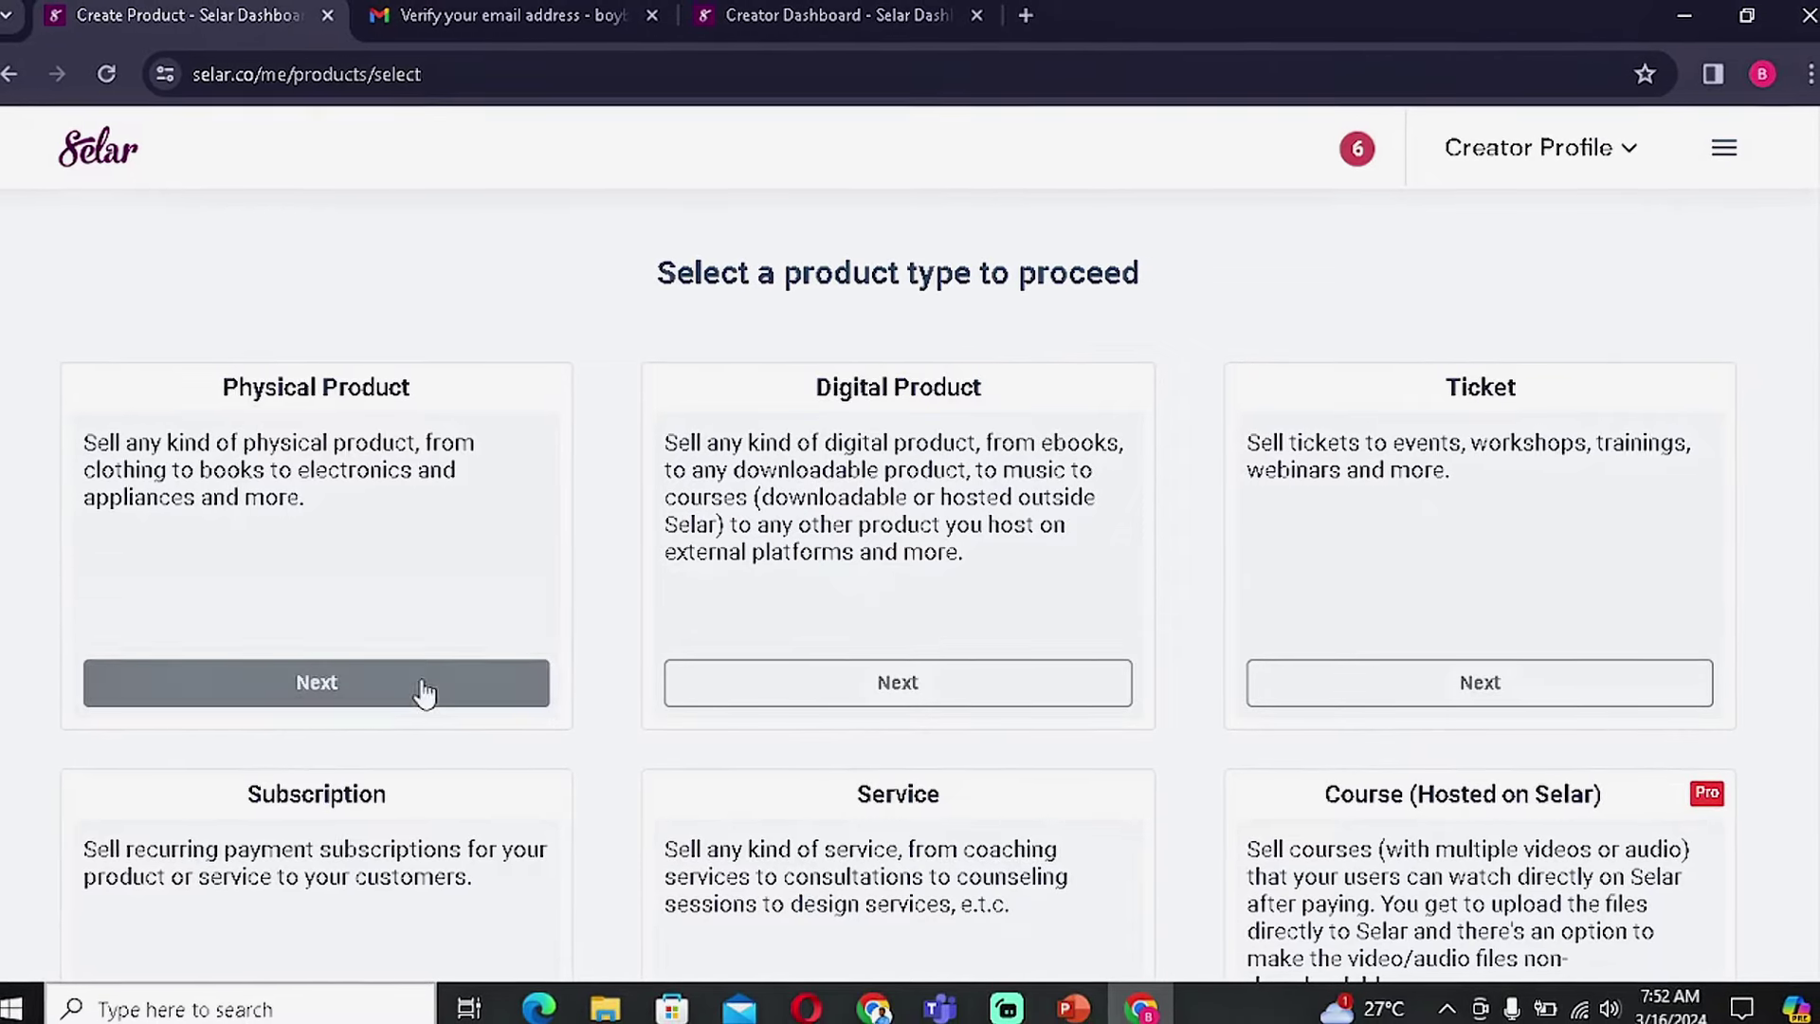
{"action": "left_click", "coordinate": [328, 689]}
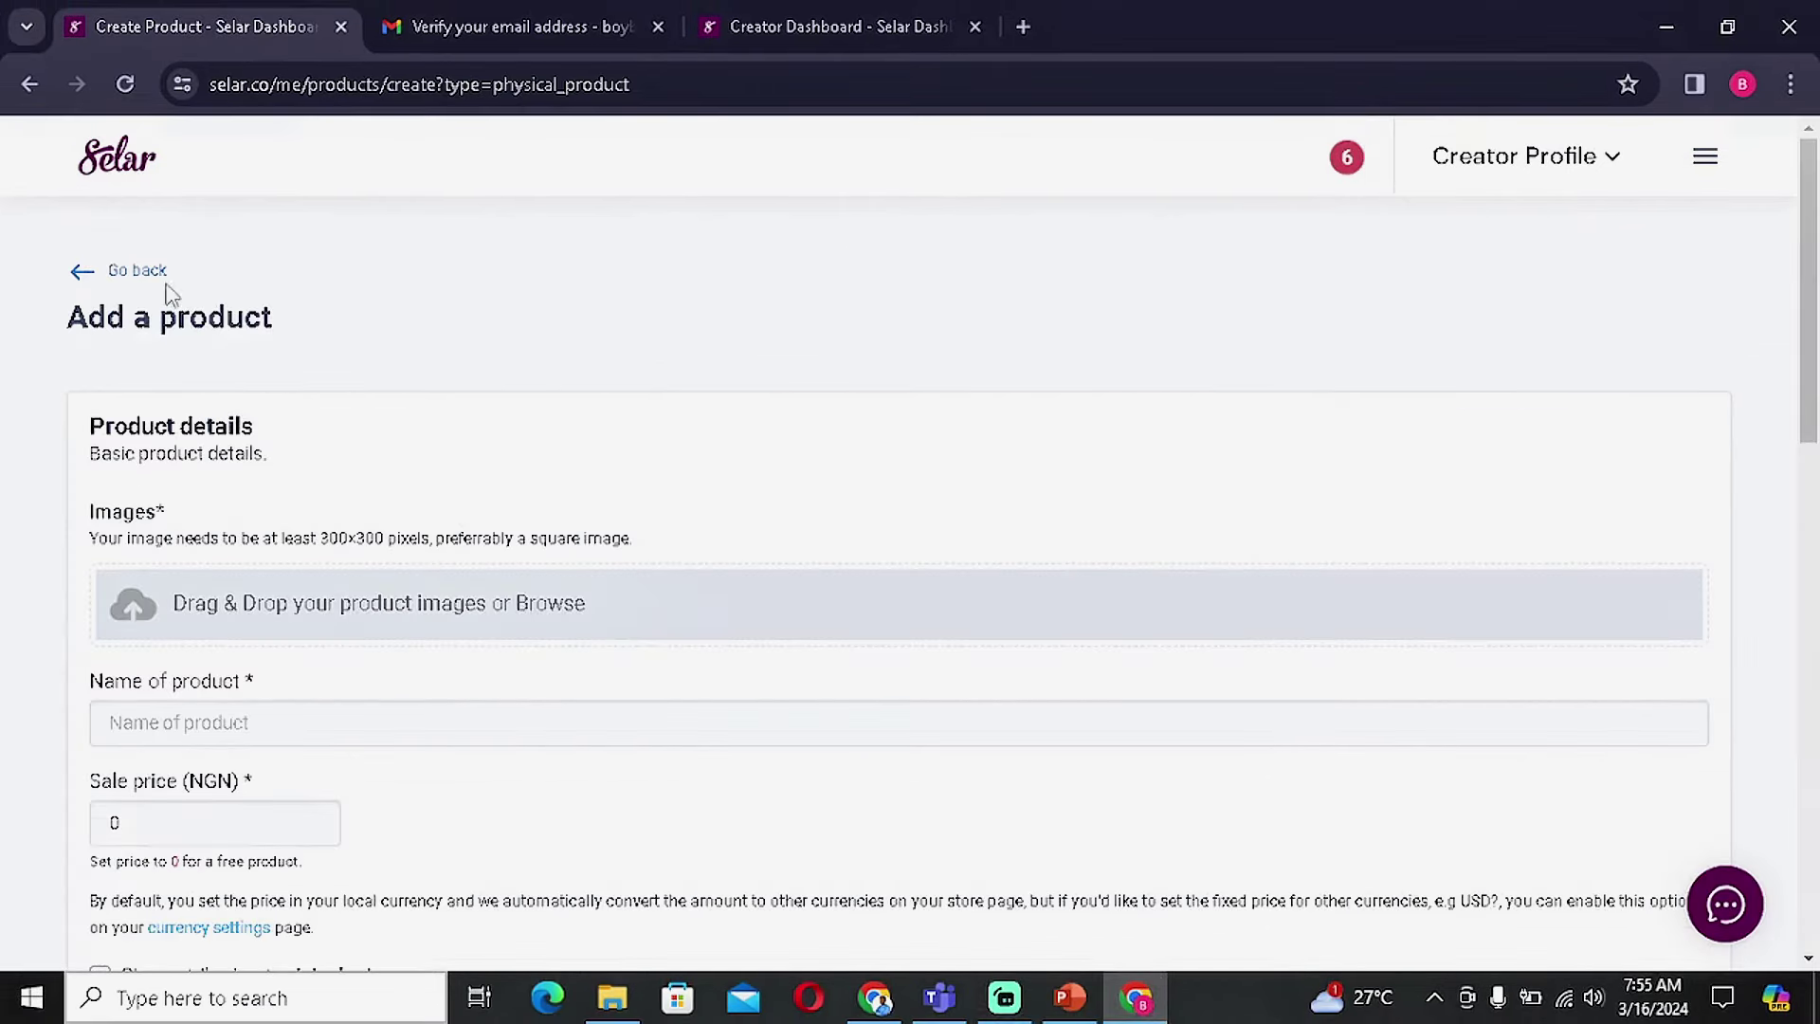
{"action": "scroll", "coordinate": [167, 292], "scroll_direction": "down", "scroll_amount": 3}
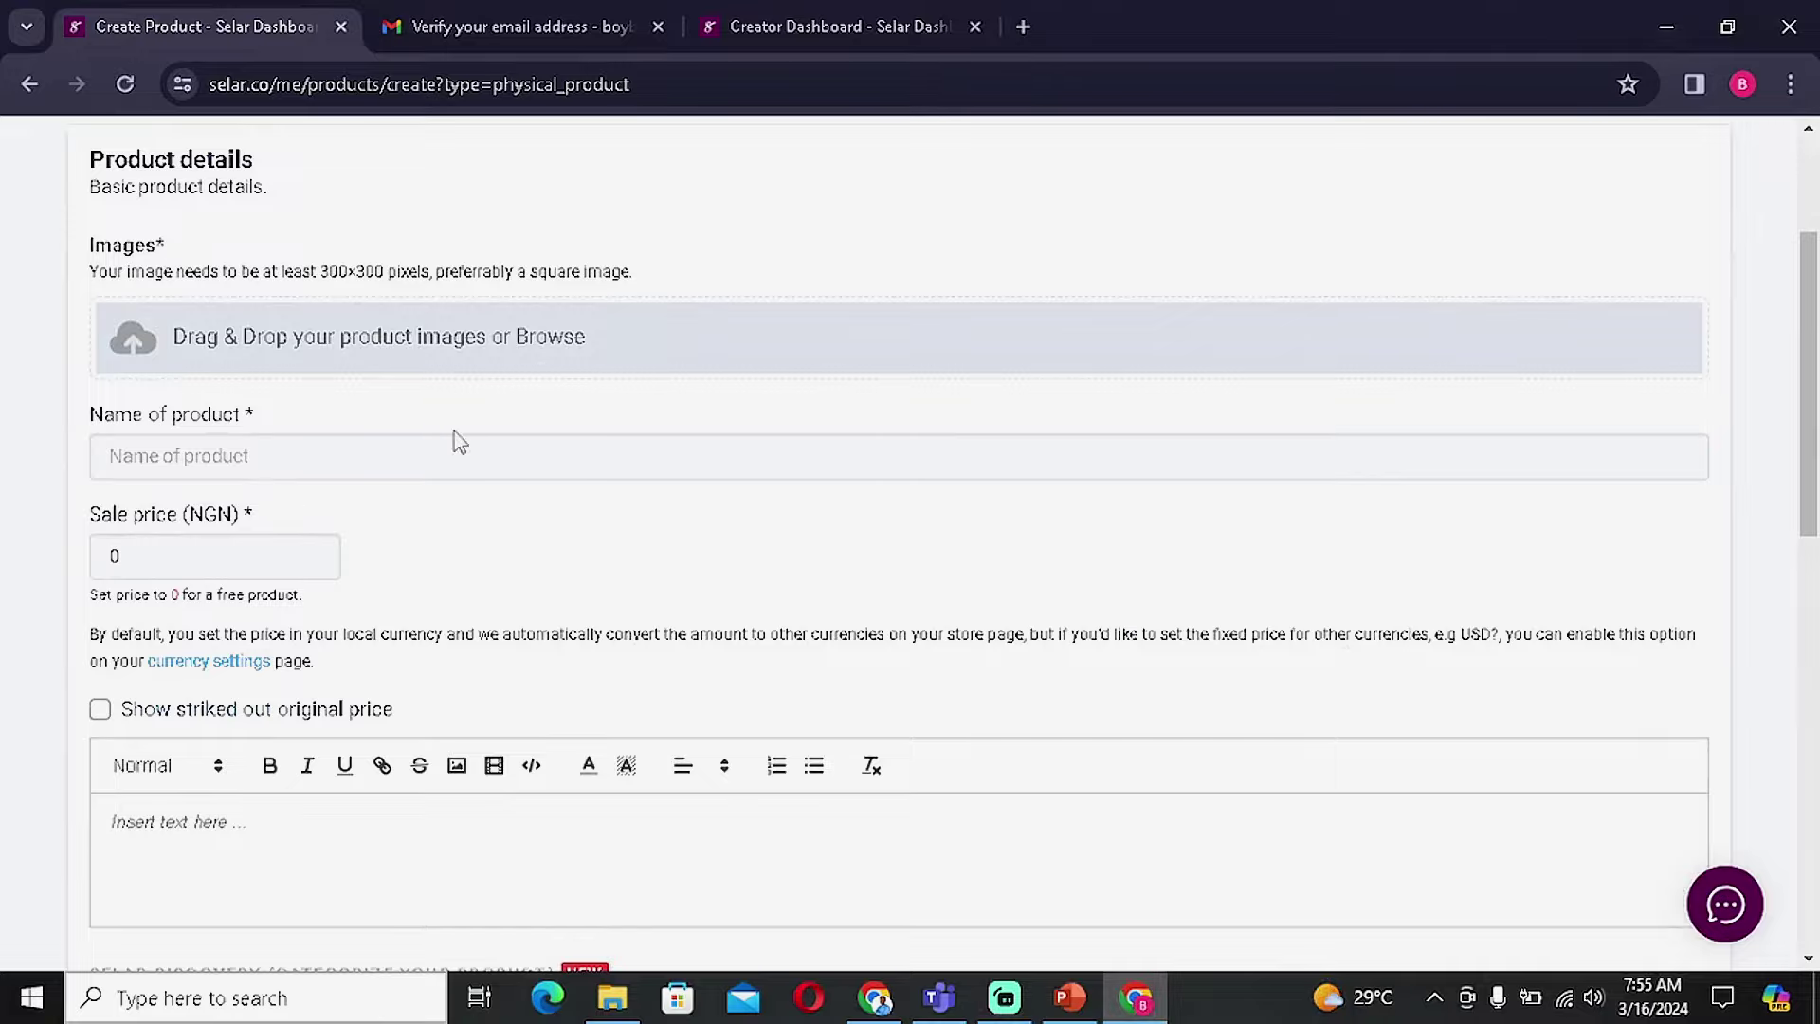
{"action": "scroll", "coordinate": [661, 564], "scroll_direction": "down", "scroll_amount": 10}
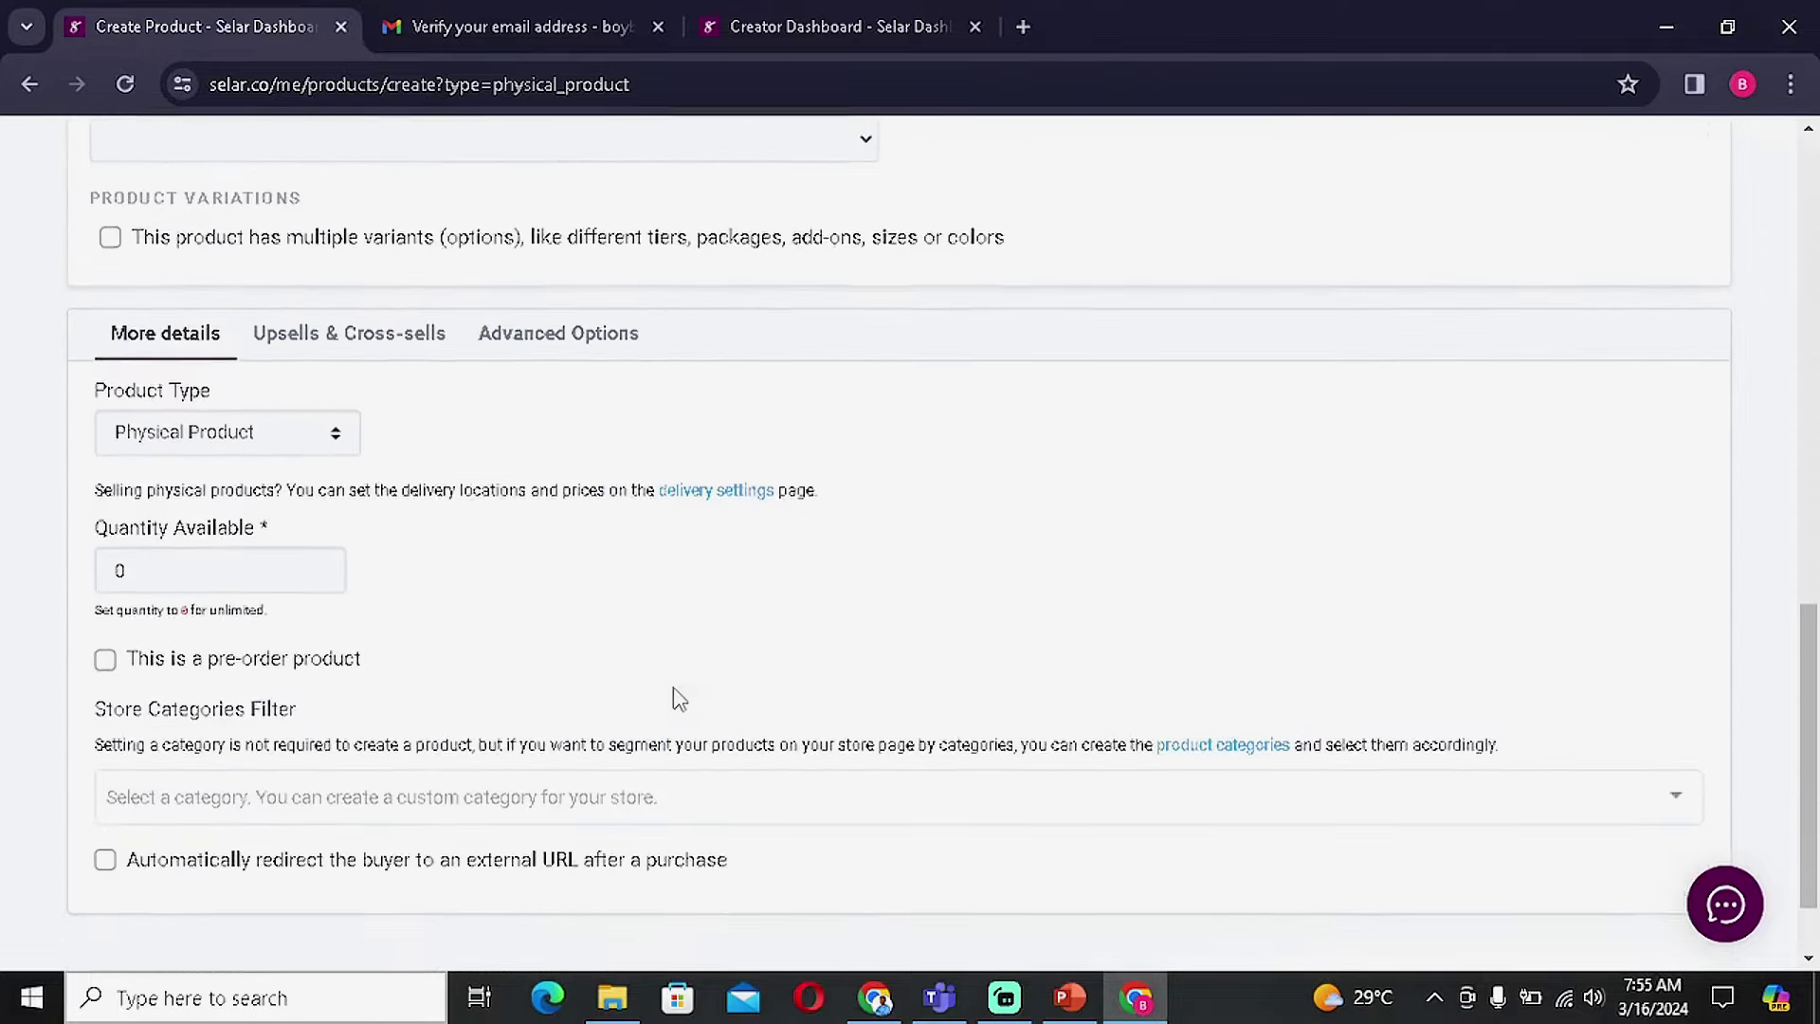
{"action": "scroll", "coordinate": [678, 699], "scroll_direction": "up", "scroll_amount": 10}
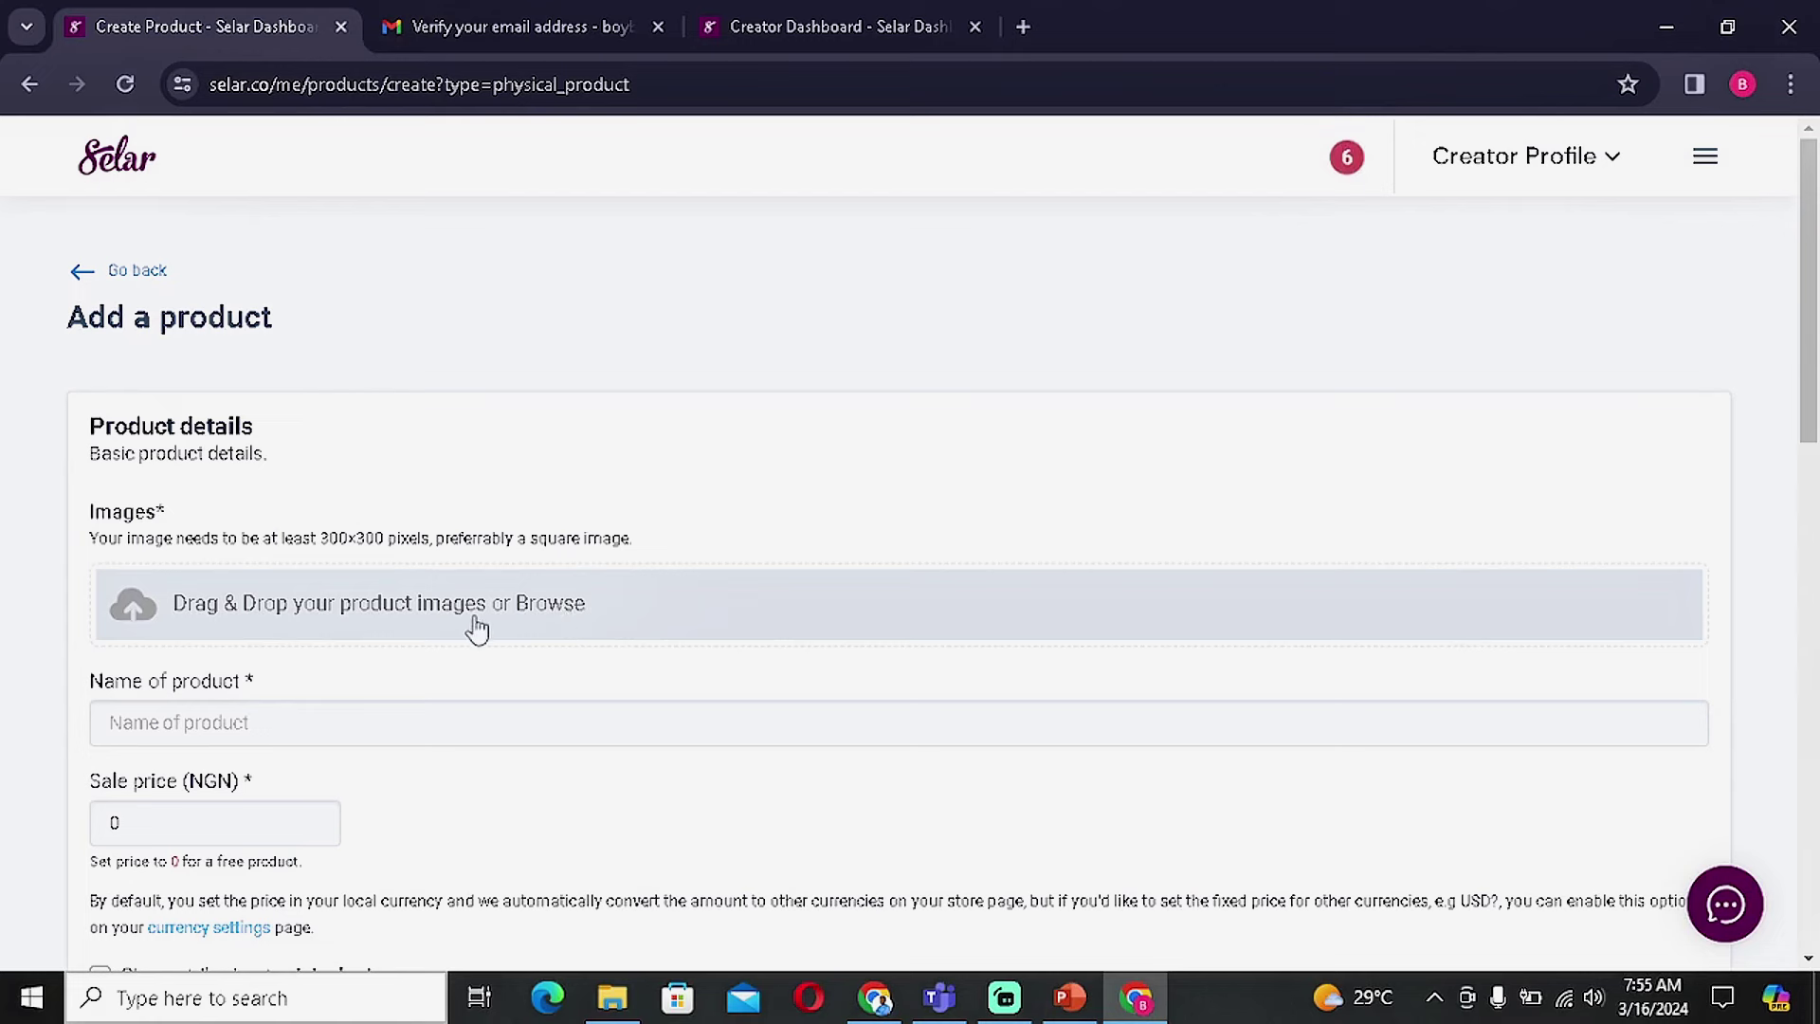
Upload the seven s-l1600 images (2, 3, 9, 10, 11, 12, 13) from the products folder.
{"action": "left_click", "coordinate": [455, 595]}
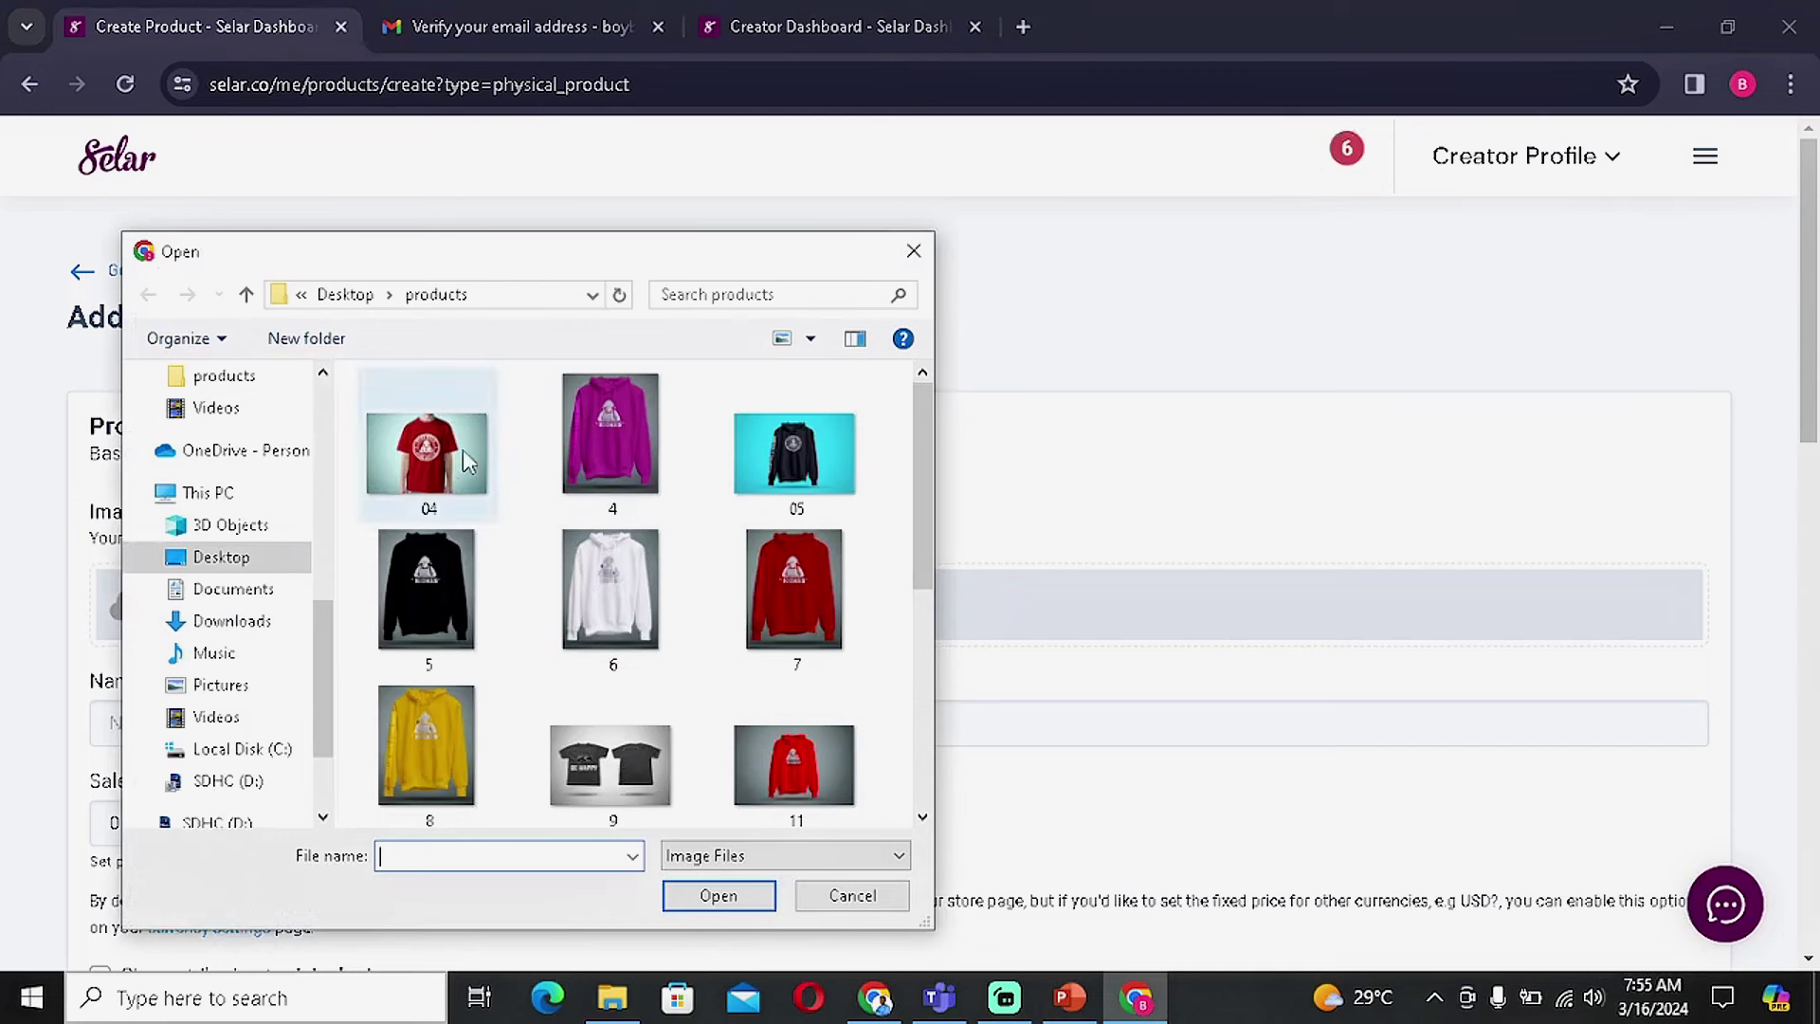
{"action": "scroll", "coordinate": [721, 564], "scroll_direction": "down", "scroll_amount": 5}
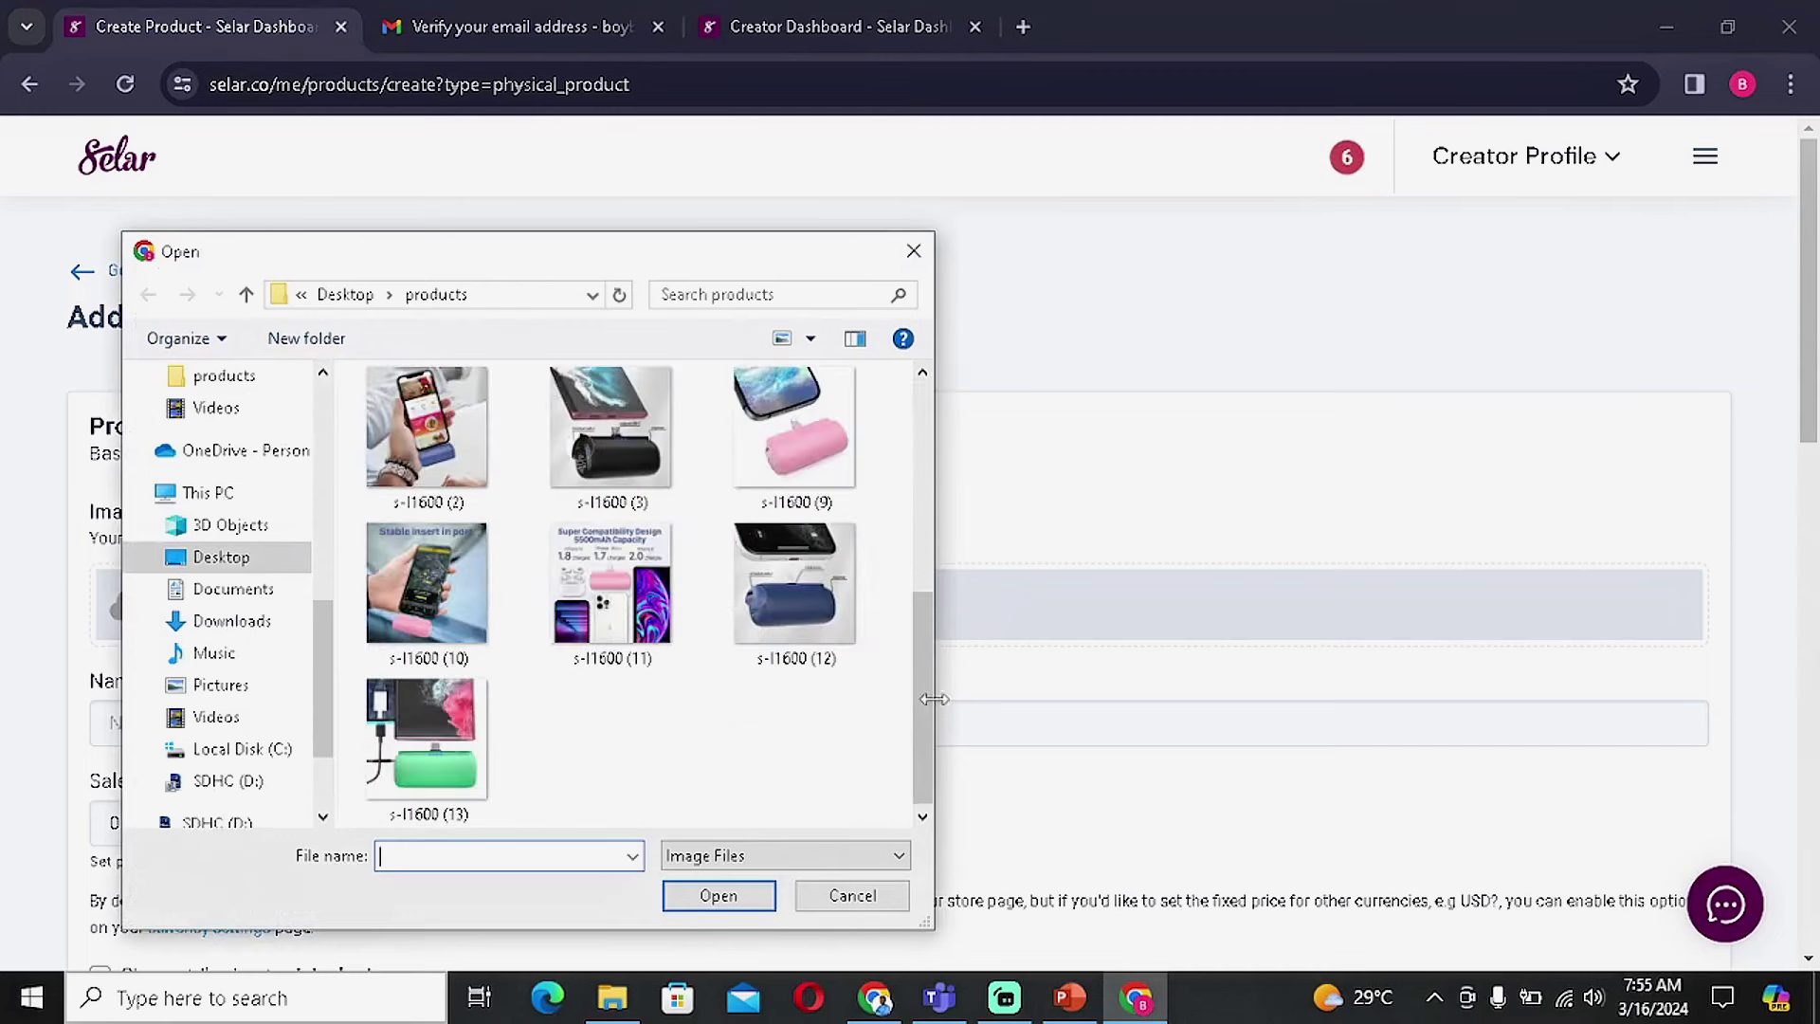
{"action": "scroll", "coordinate": [691, 670], "scroll_direction": "up", "scroll_amount": 1}
{"action": "scroll", "coordinate": [468, 617], "scroll_direction": "down", "scroll_amount": 1}
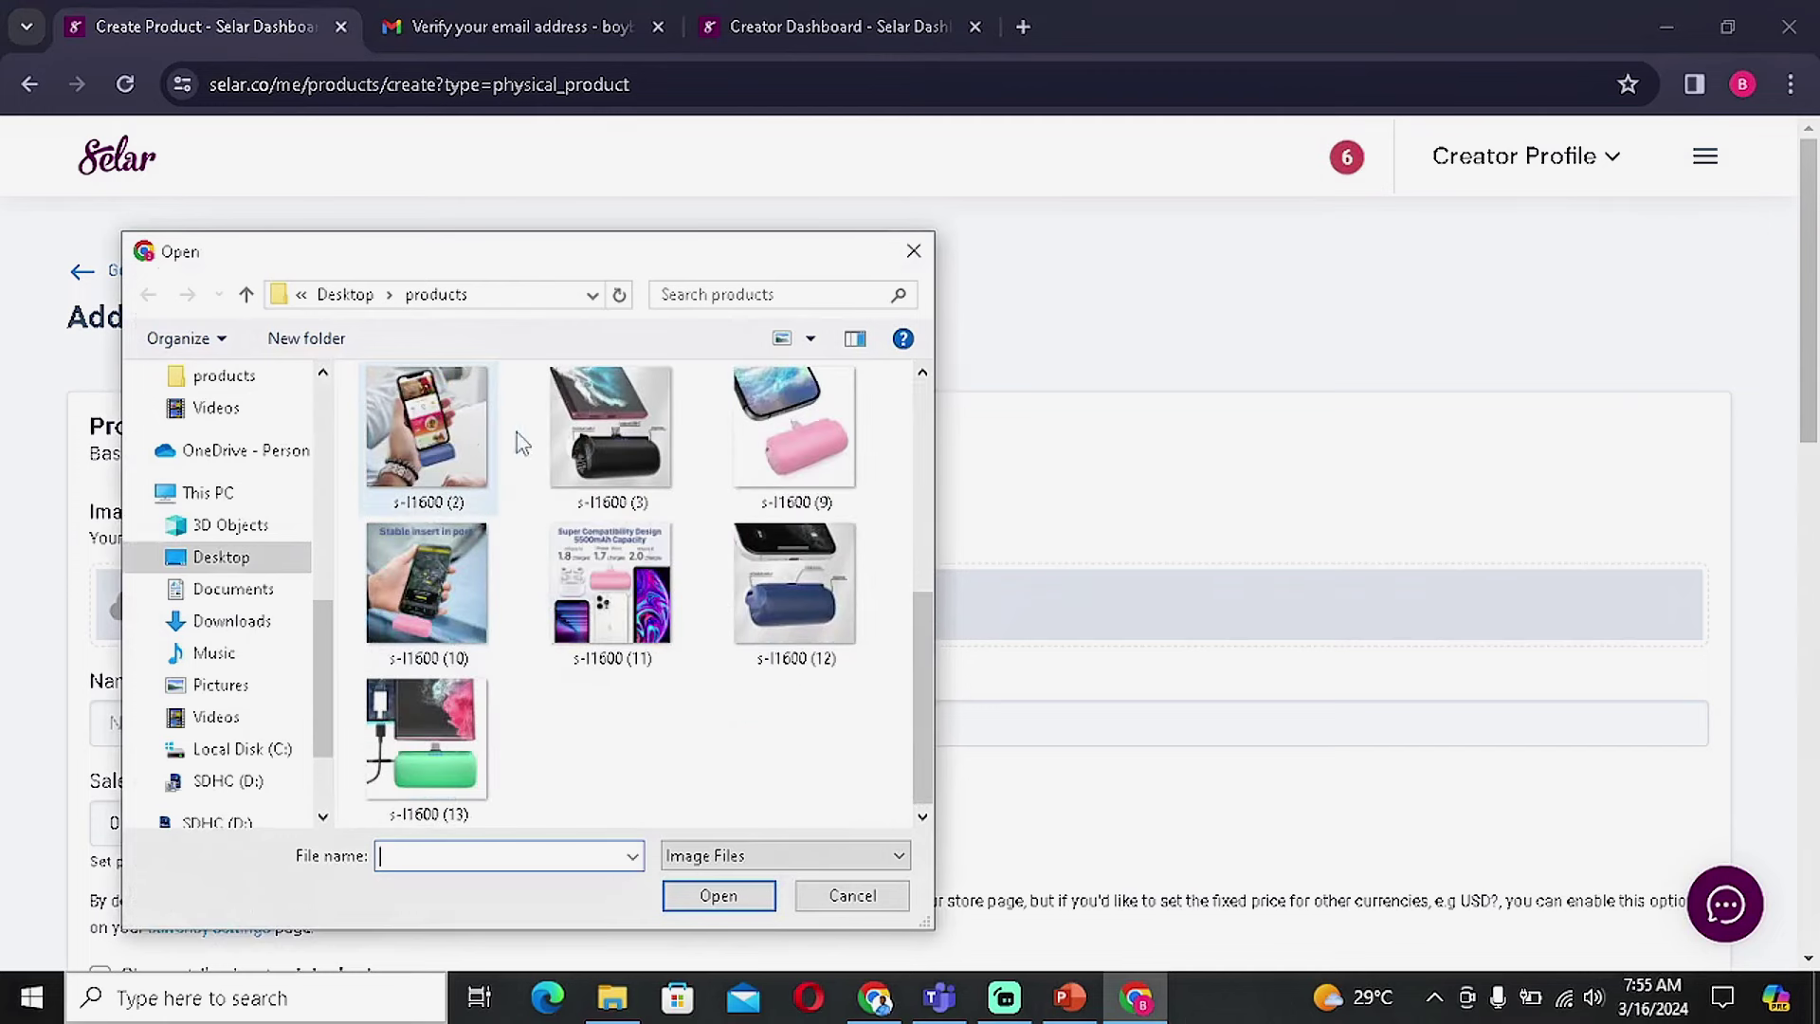
{"action": "left_click", "coordinate": [610, 431]}
{"action": "left_click", "coordinate": [794, 431]}
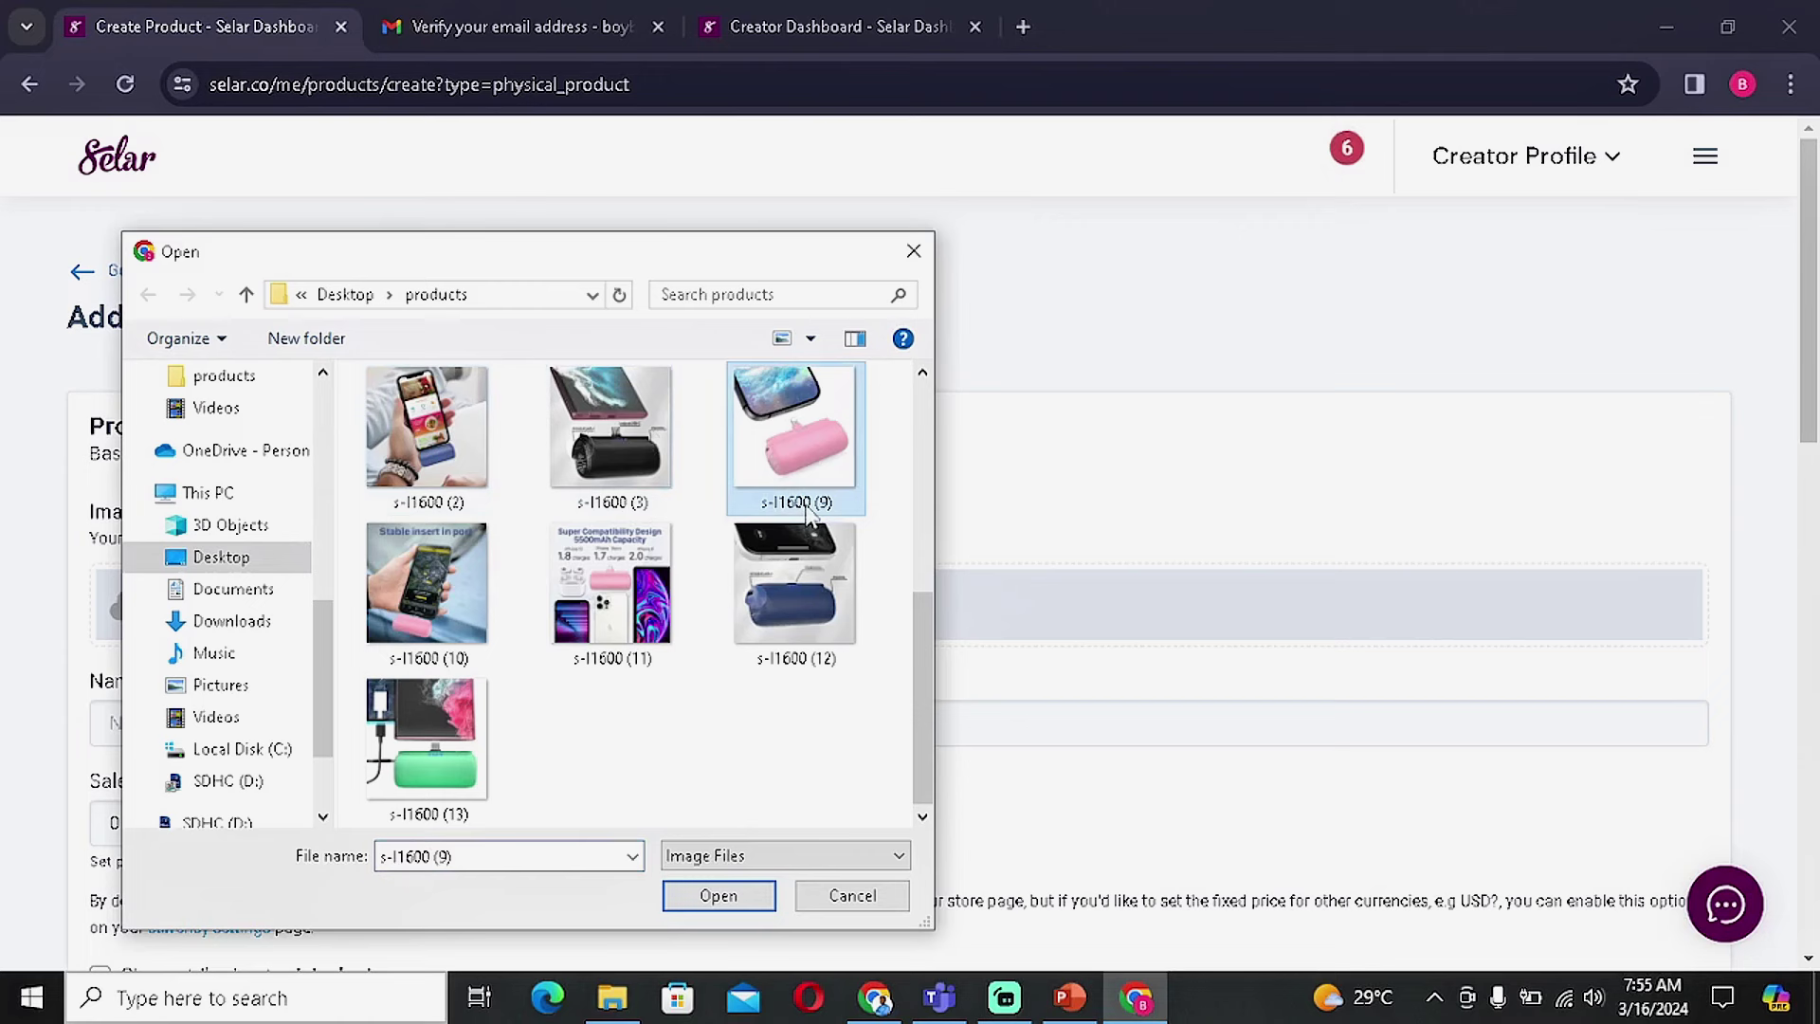
{"action": "left_click", "coordinate": [795, 607], "text": "ctrl"}
{"action": "left_click", "coordinate": [633, 600], "text": "ctrl"}
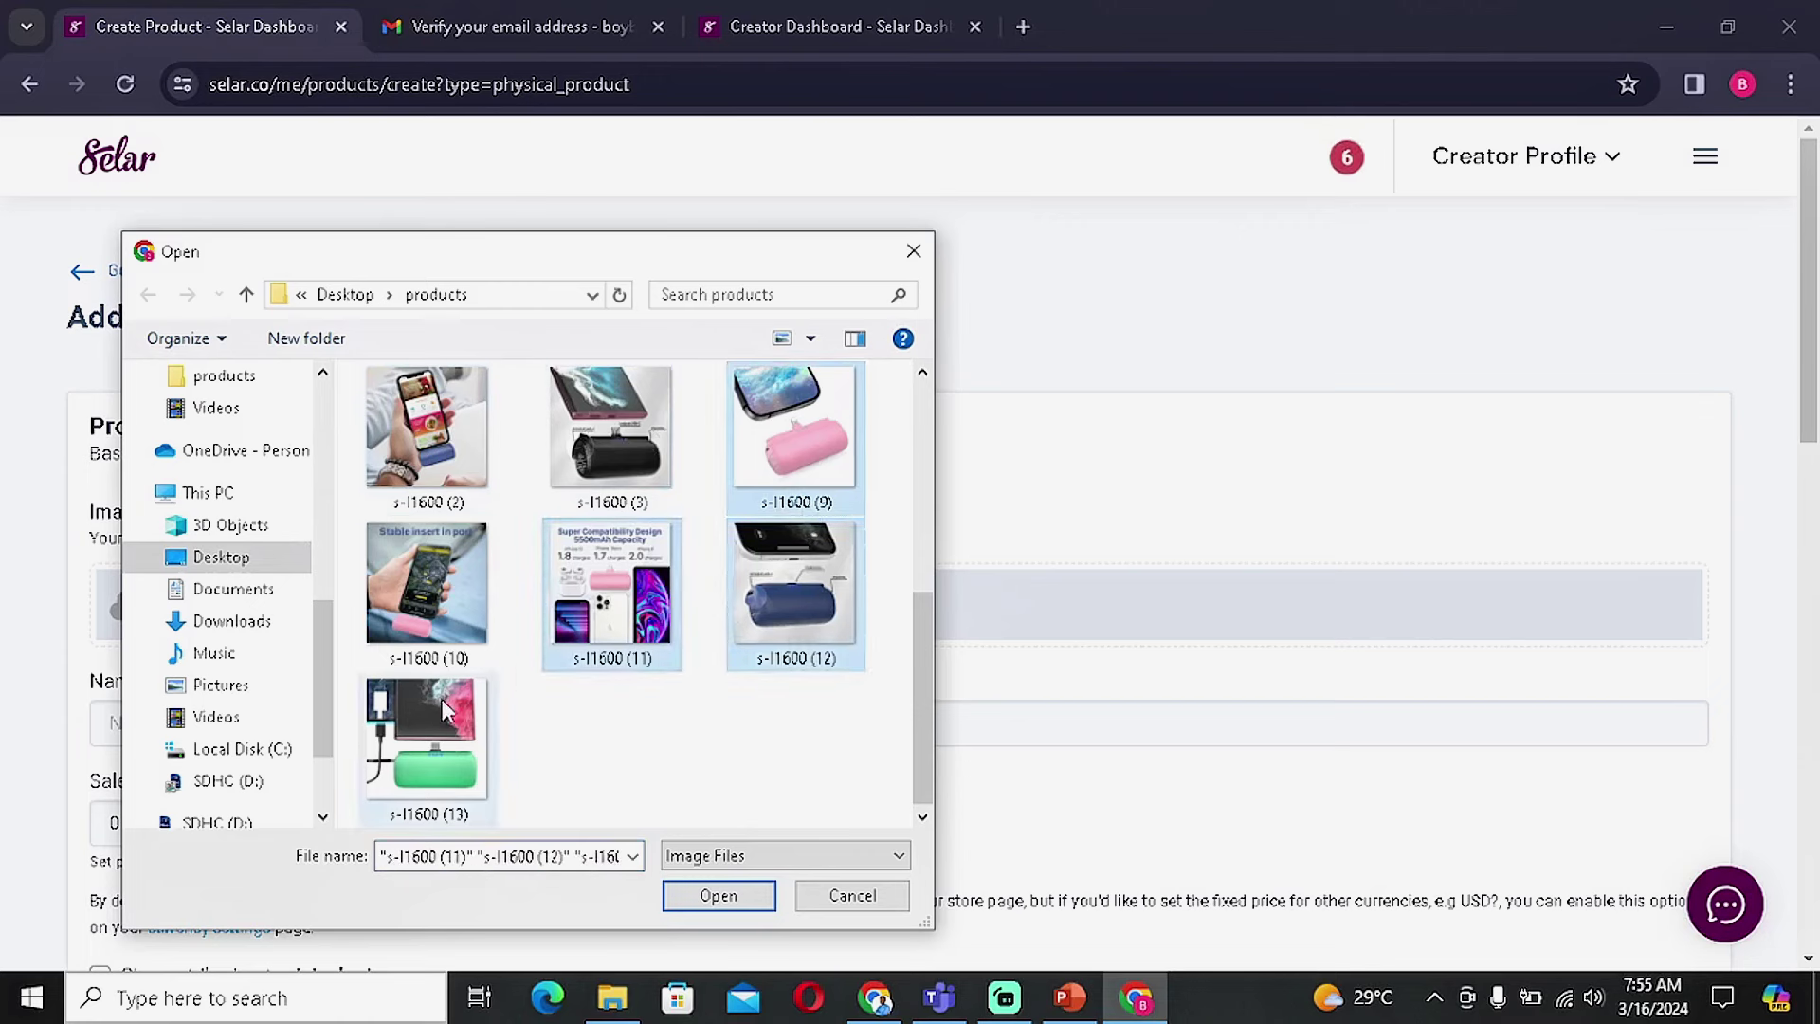
{"action": "left_click", "coordinate": [442, 698], "text": "ctrl"}
{"action": "left_click", "coordinate": [441, 611], "text": "ctrl"}
{"action": "left_click", "coordinate": [583, 455], "text": "ctrl"}
{"action": "left_click", "coordinate": [739, 438], "text": "ctrl"}
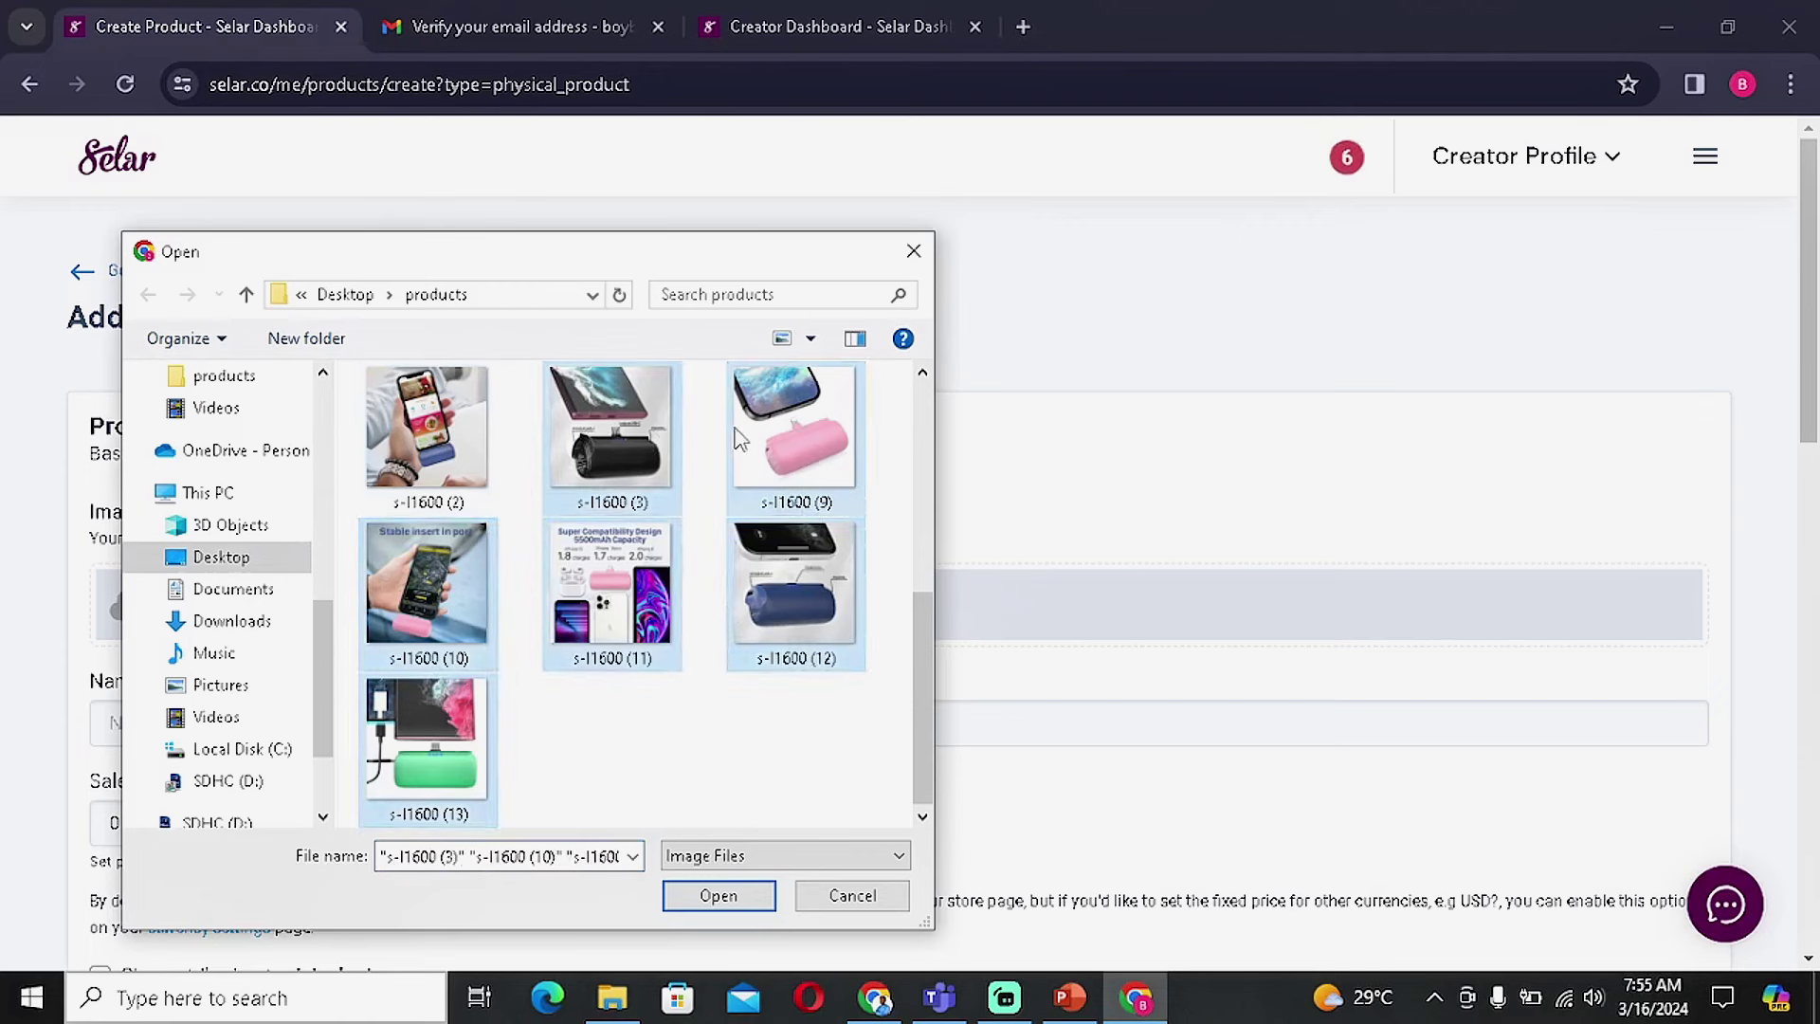
{"action": "left_click", "coordinate": [739, 438], "text": "ctrl"}
{"action": "left_click", "coordinate": [436, 426], "text": "ctrl"}
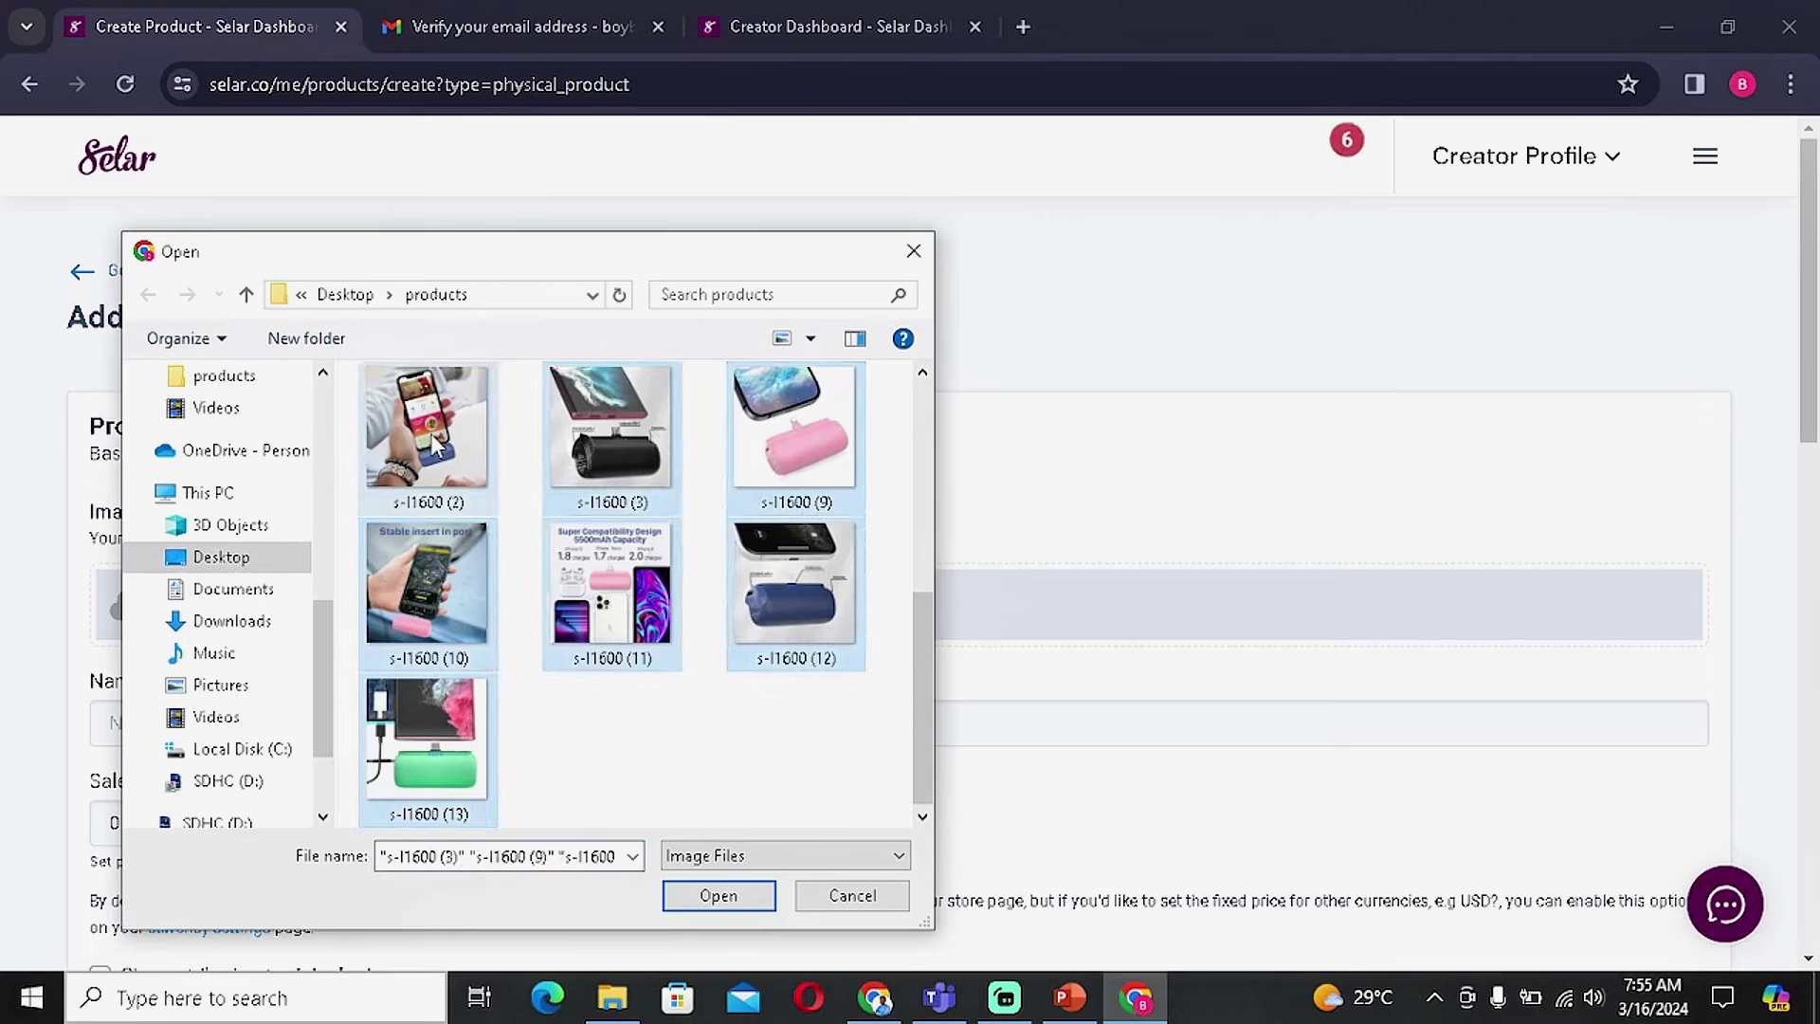
{"action": "left_click", "coordinate": [745, 902]}
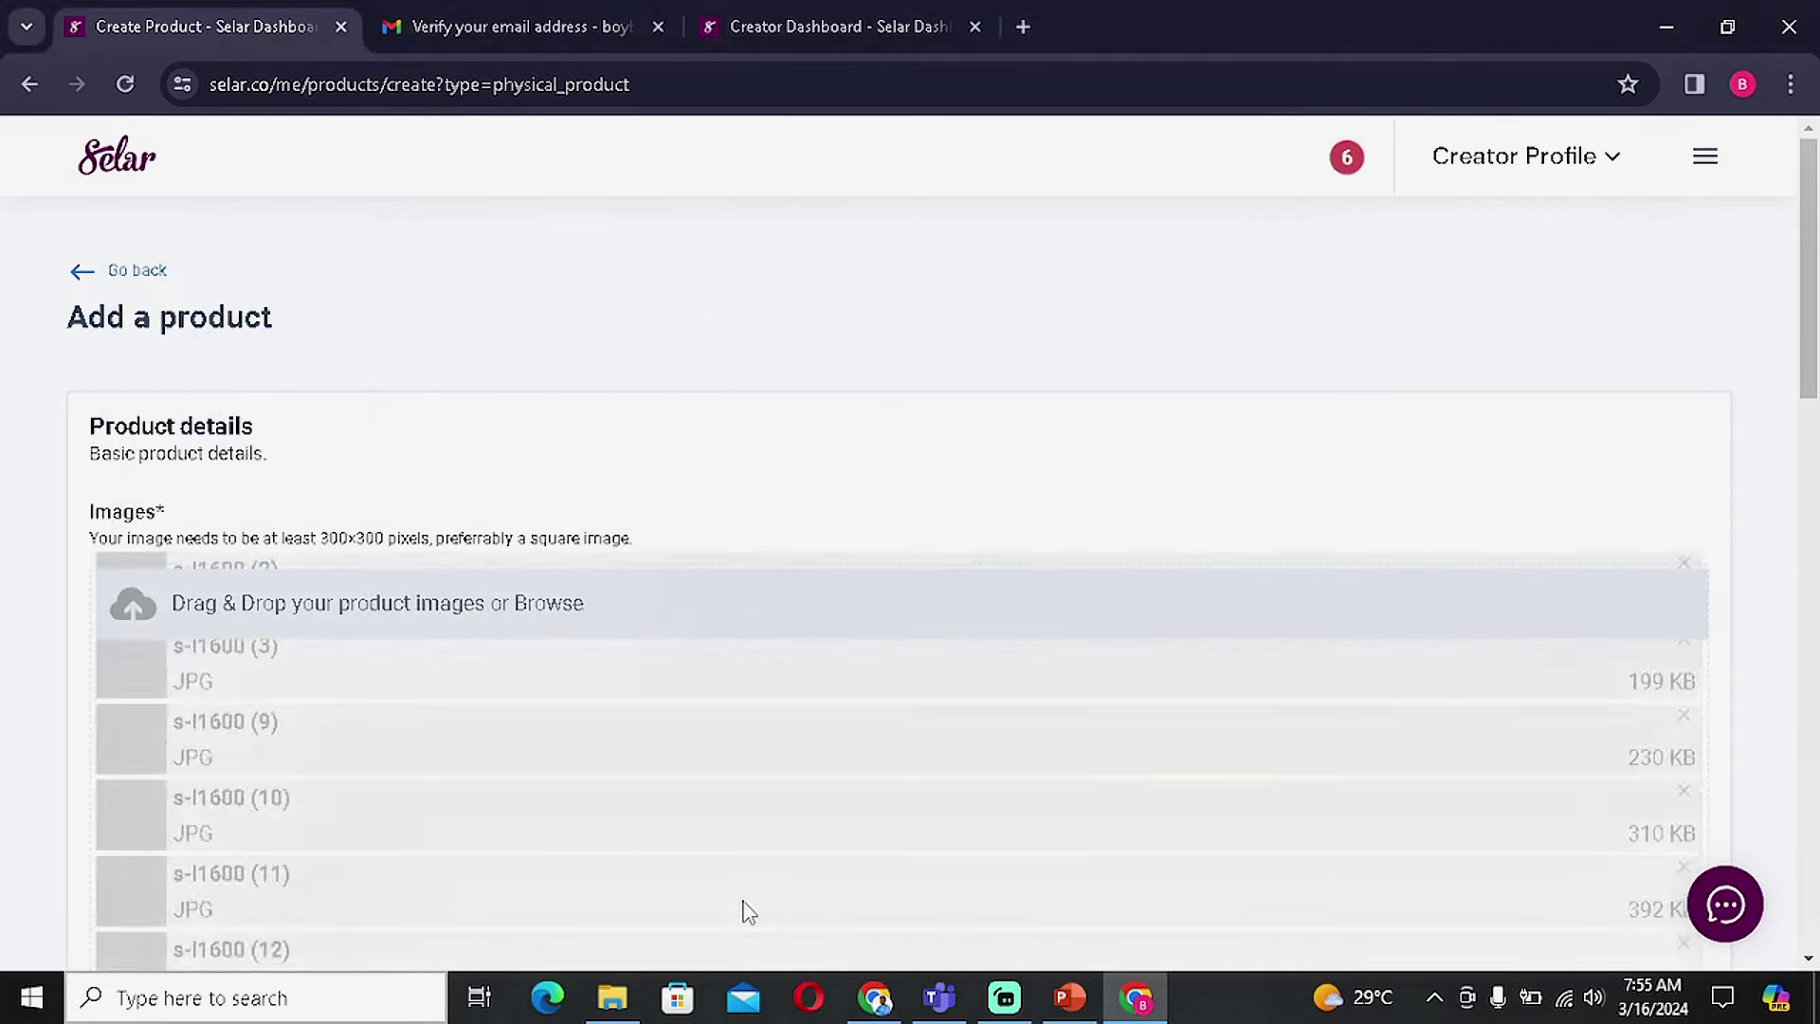
{"action": "scroll", "coordinate": [573, 695], "scroll_direction": "down", "scroll_amount": 5}
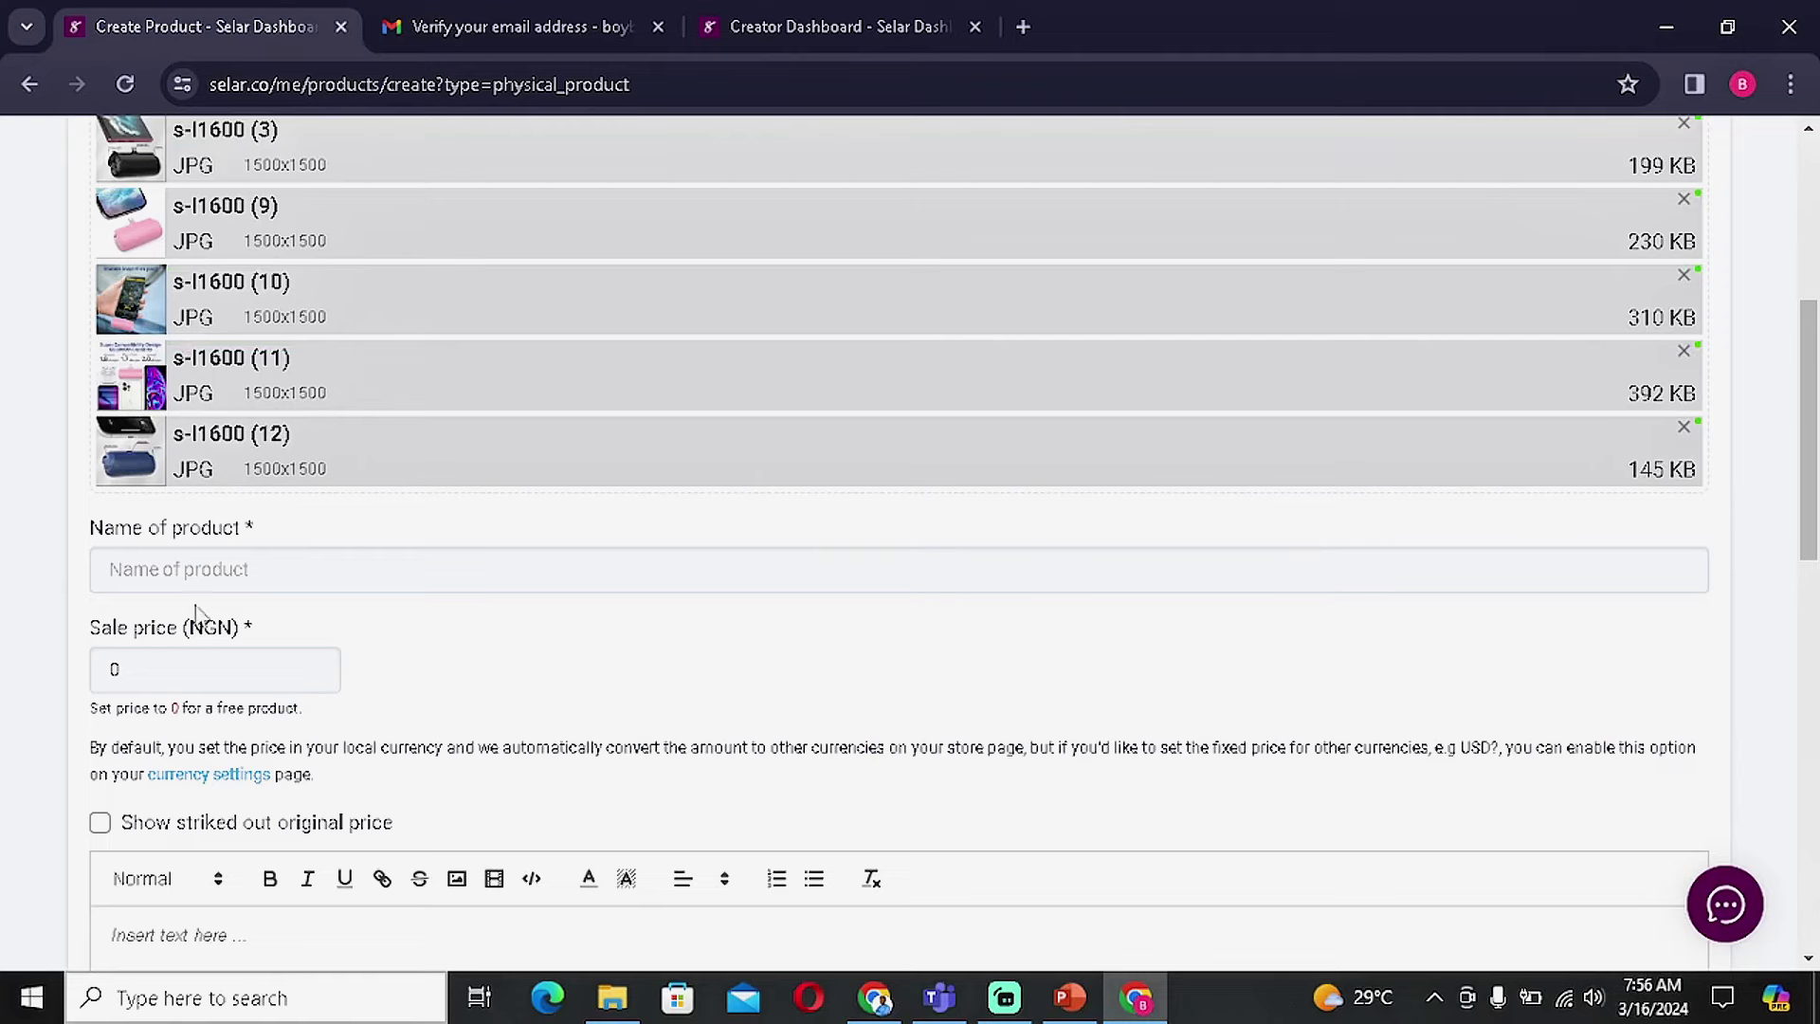
Name the product 'SWIFT POWER BANK FOR EVERYONE'.
{"action": "scroll", "coordinate": [232, 554], "scroll_direction": "up", "scroll_amount": 5}
{"action": "scroll", "coordinate": [450, 580], "scroll_direction": "down", "scroll_amount": 5}
{"action": "left_click", "coordinate": [239, 581]}
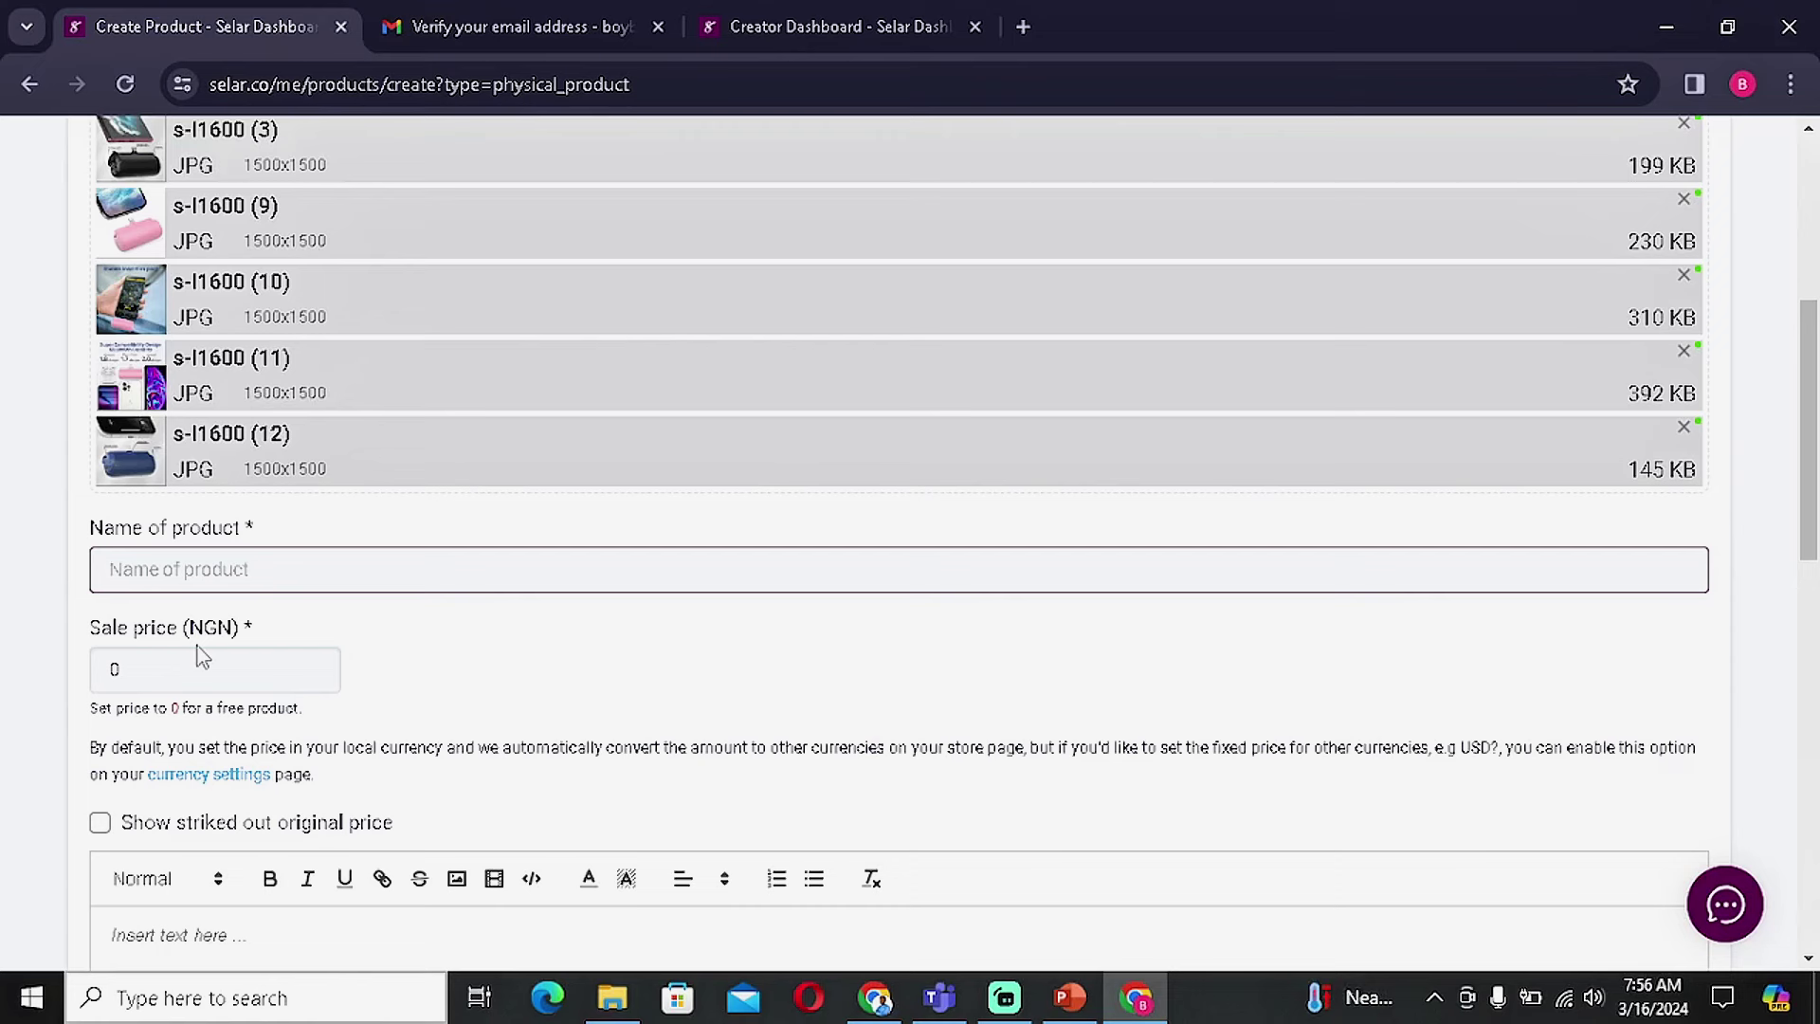
{"action": "type", "text": "POWER BANK"}
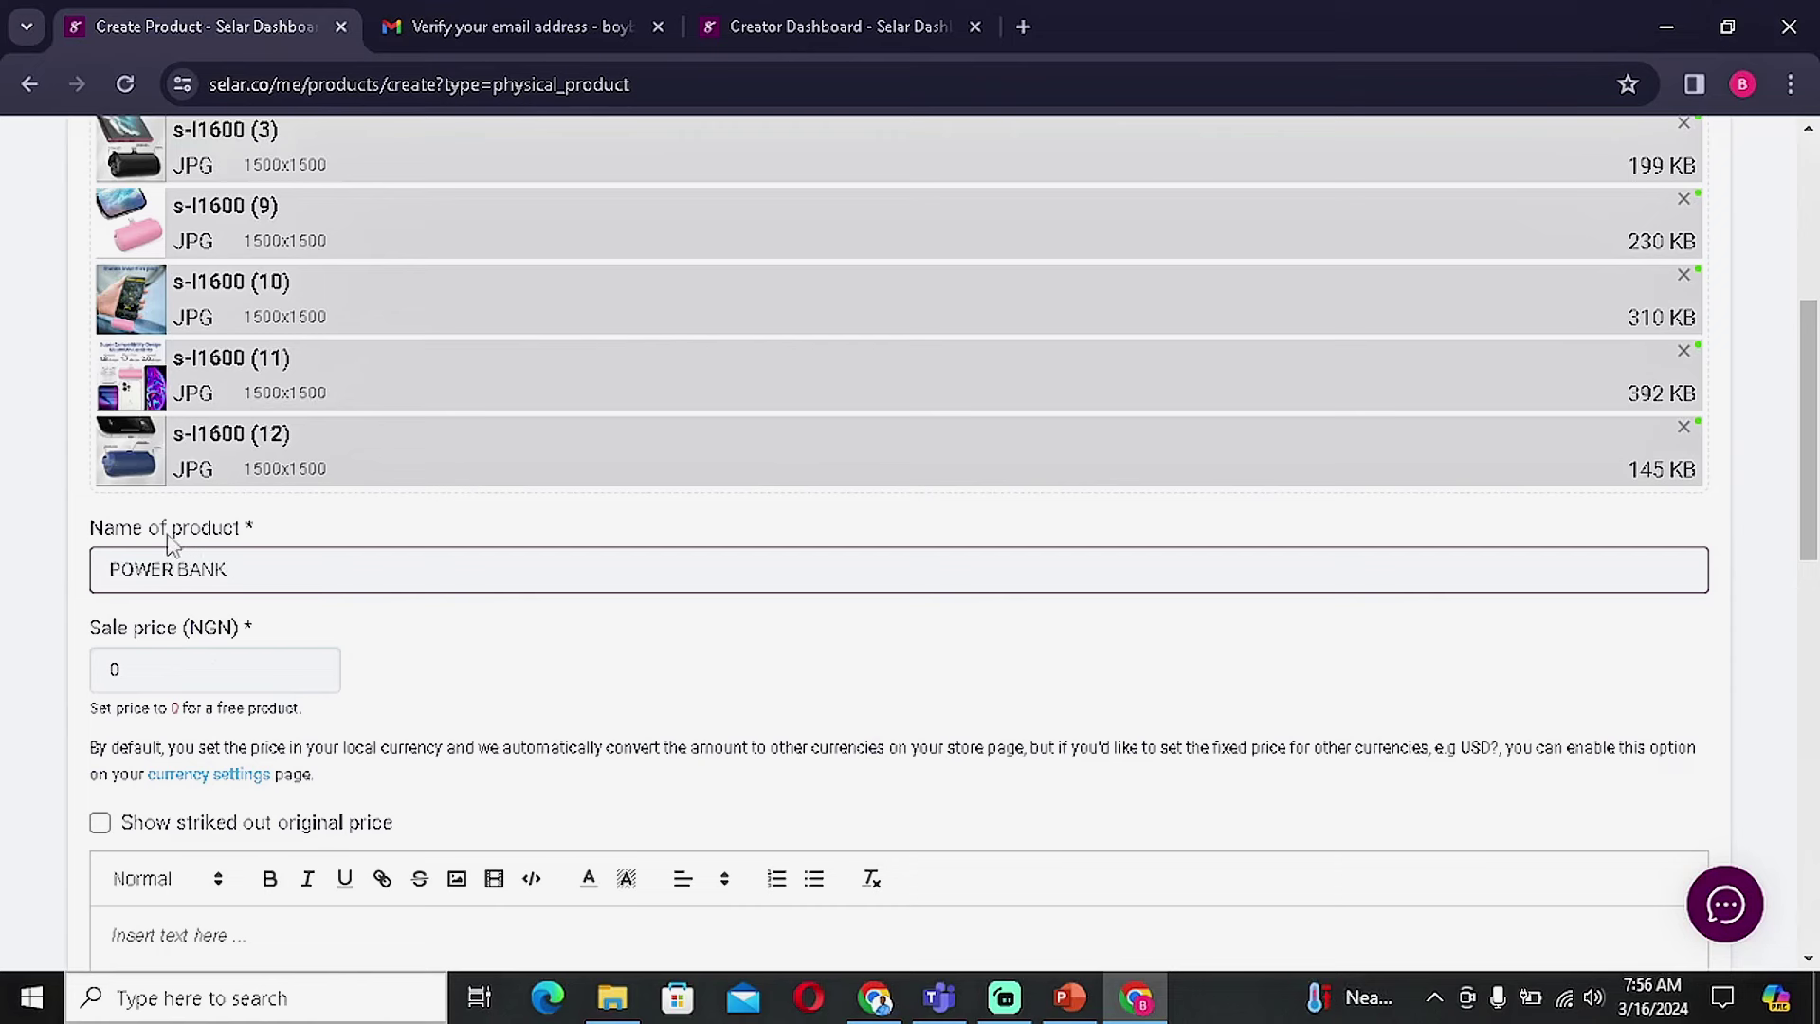
{"action": "type", "text": "SWIFT"}
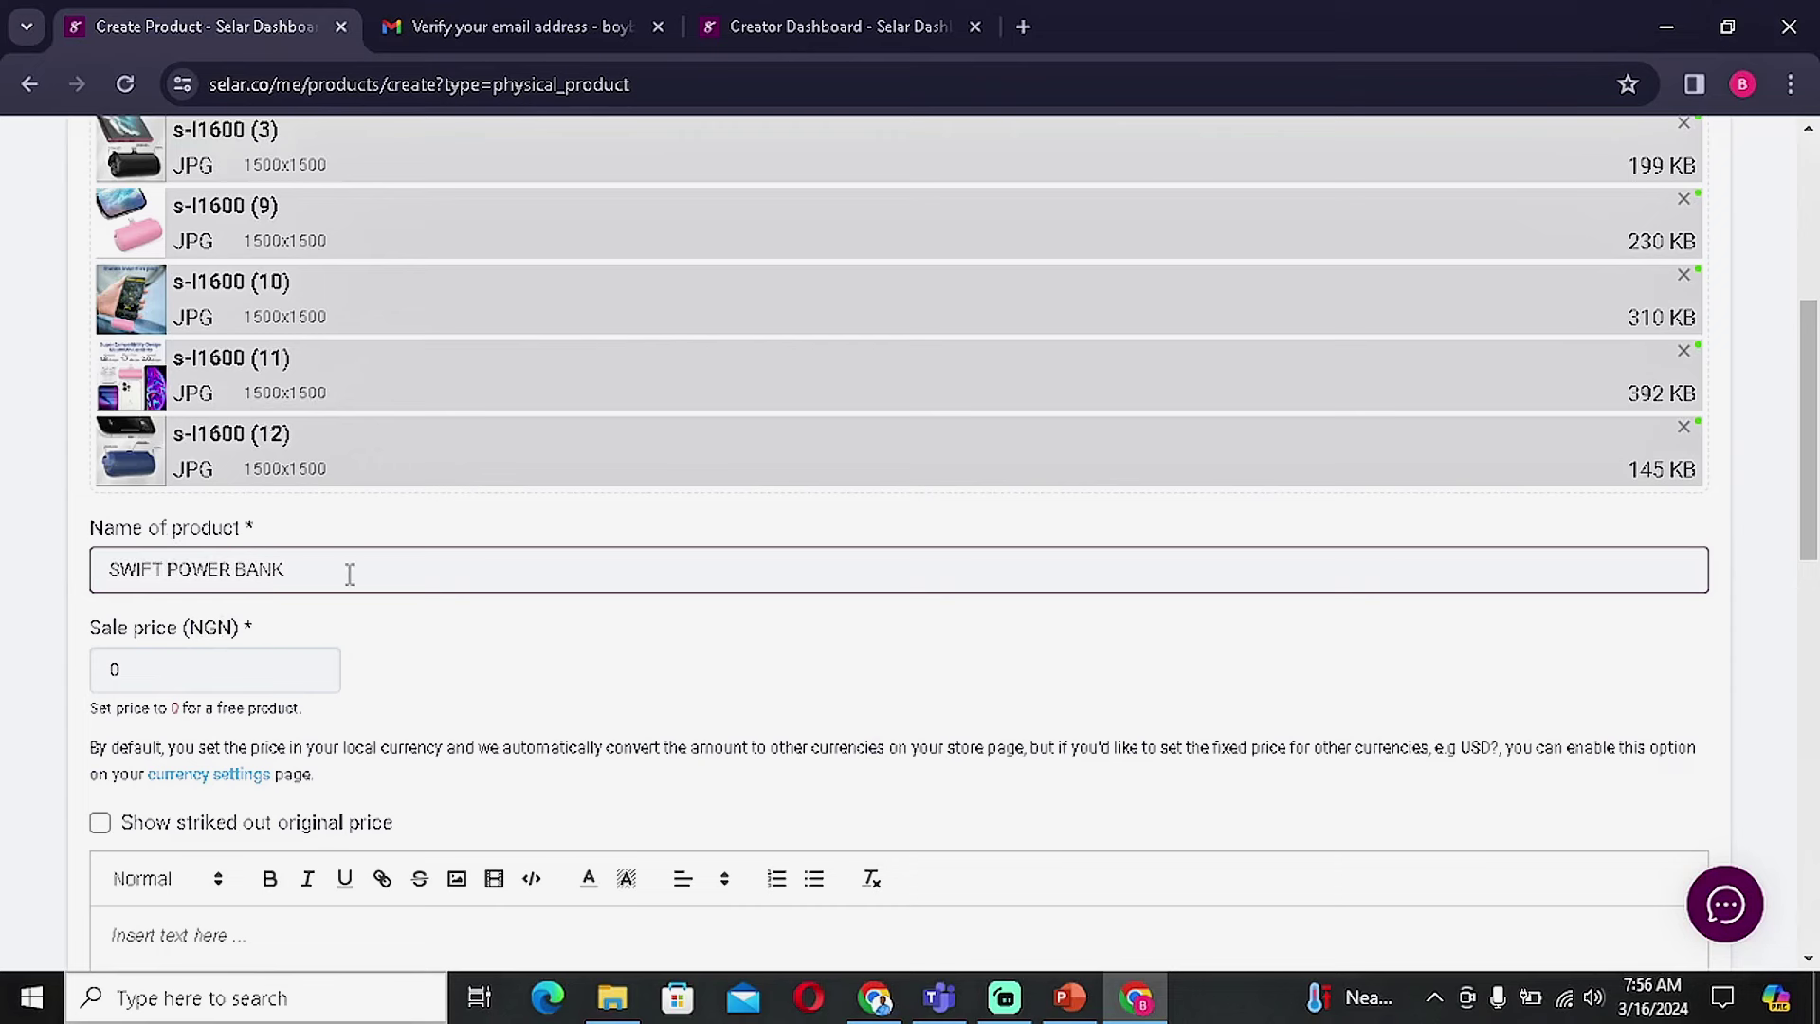
{"action": "type", "text": "OR EVERYONE"}
Replace the default 0 sale price with 30000 NGN.
{"action": "scroll", "coordinate": [378, 548], "scroll_direction": "down", "scroll_amount": 1}
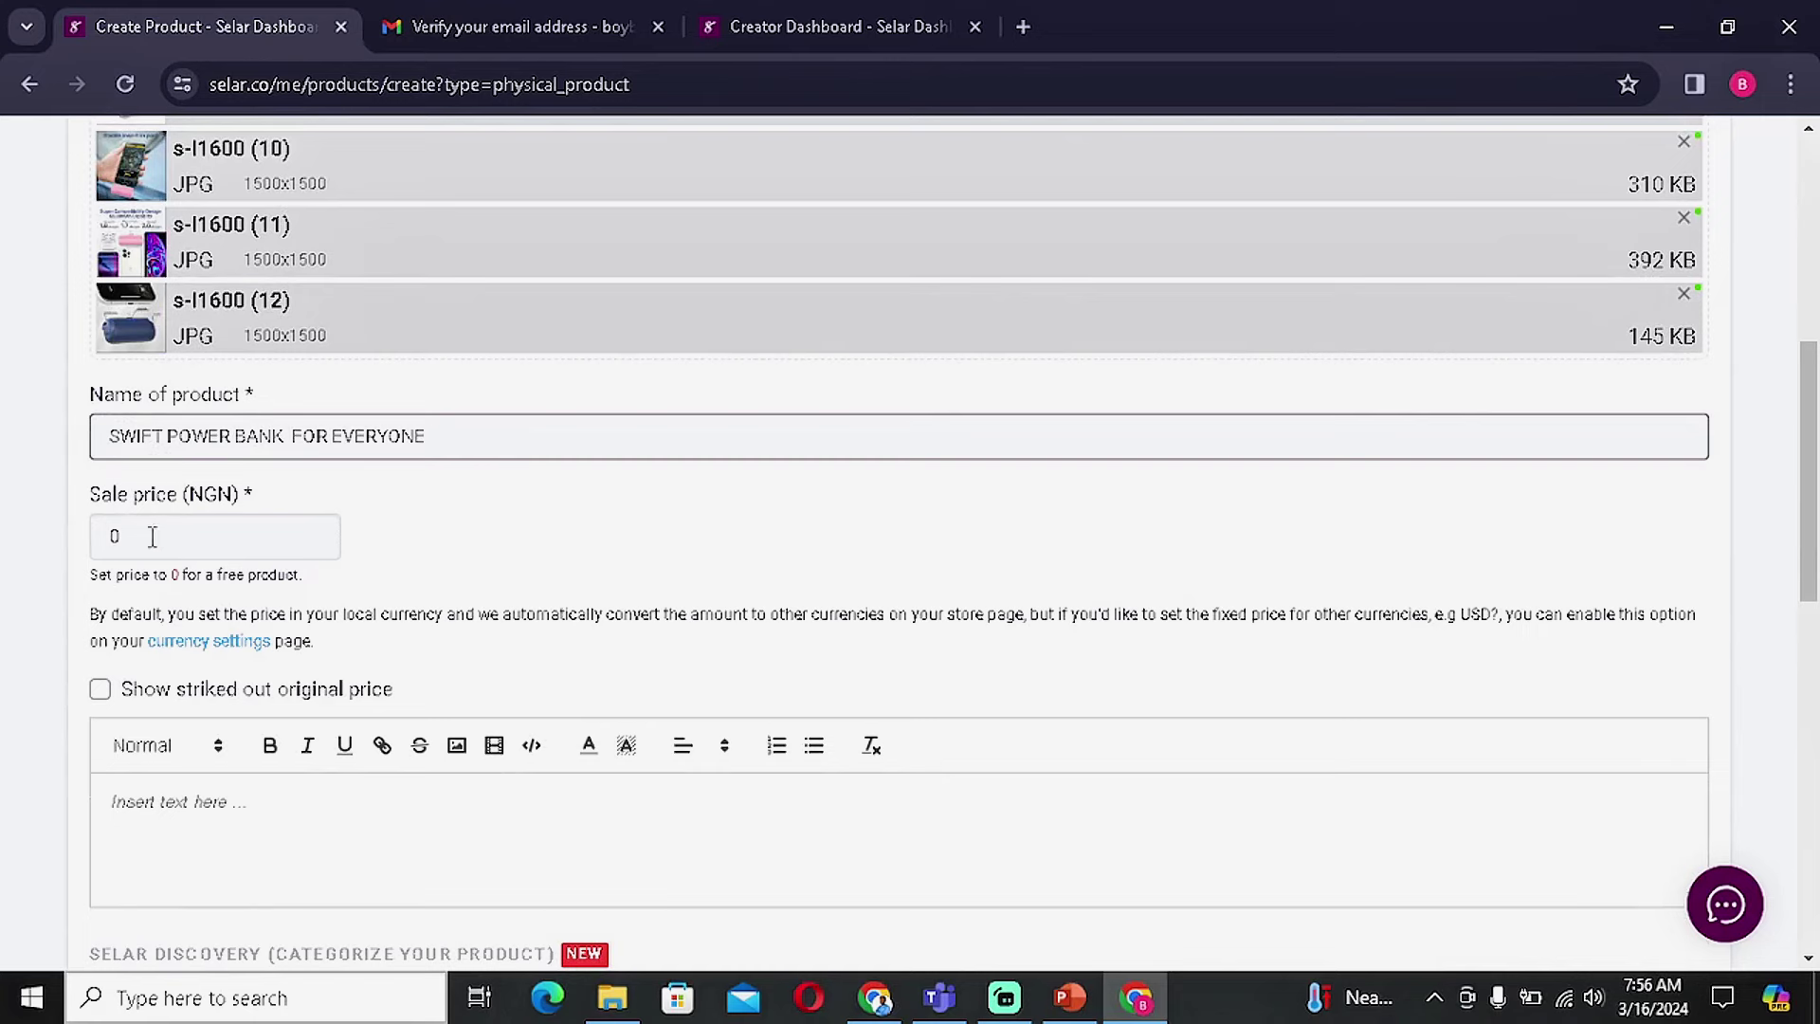
{"action": "scroll", "coordinate": [152, 537], "scroll_direction": "down", "scroll_amount": 2}
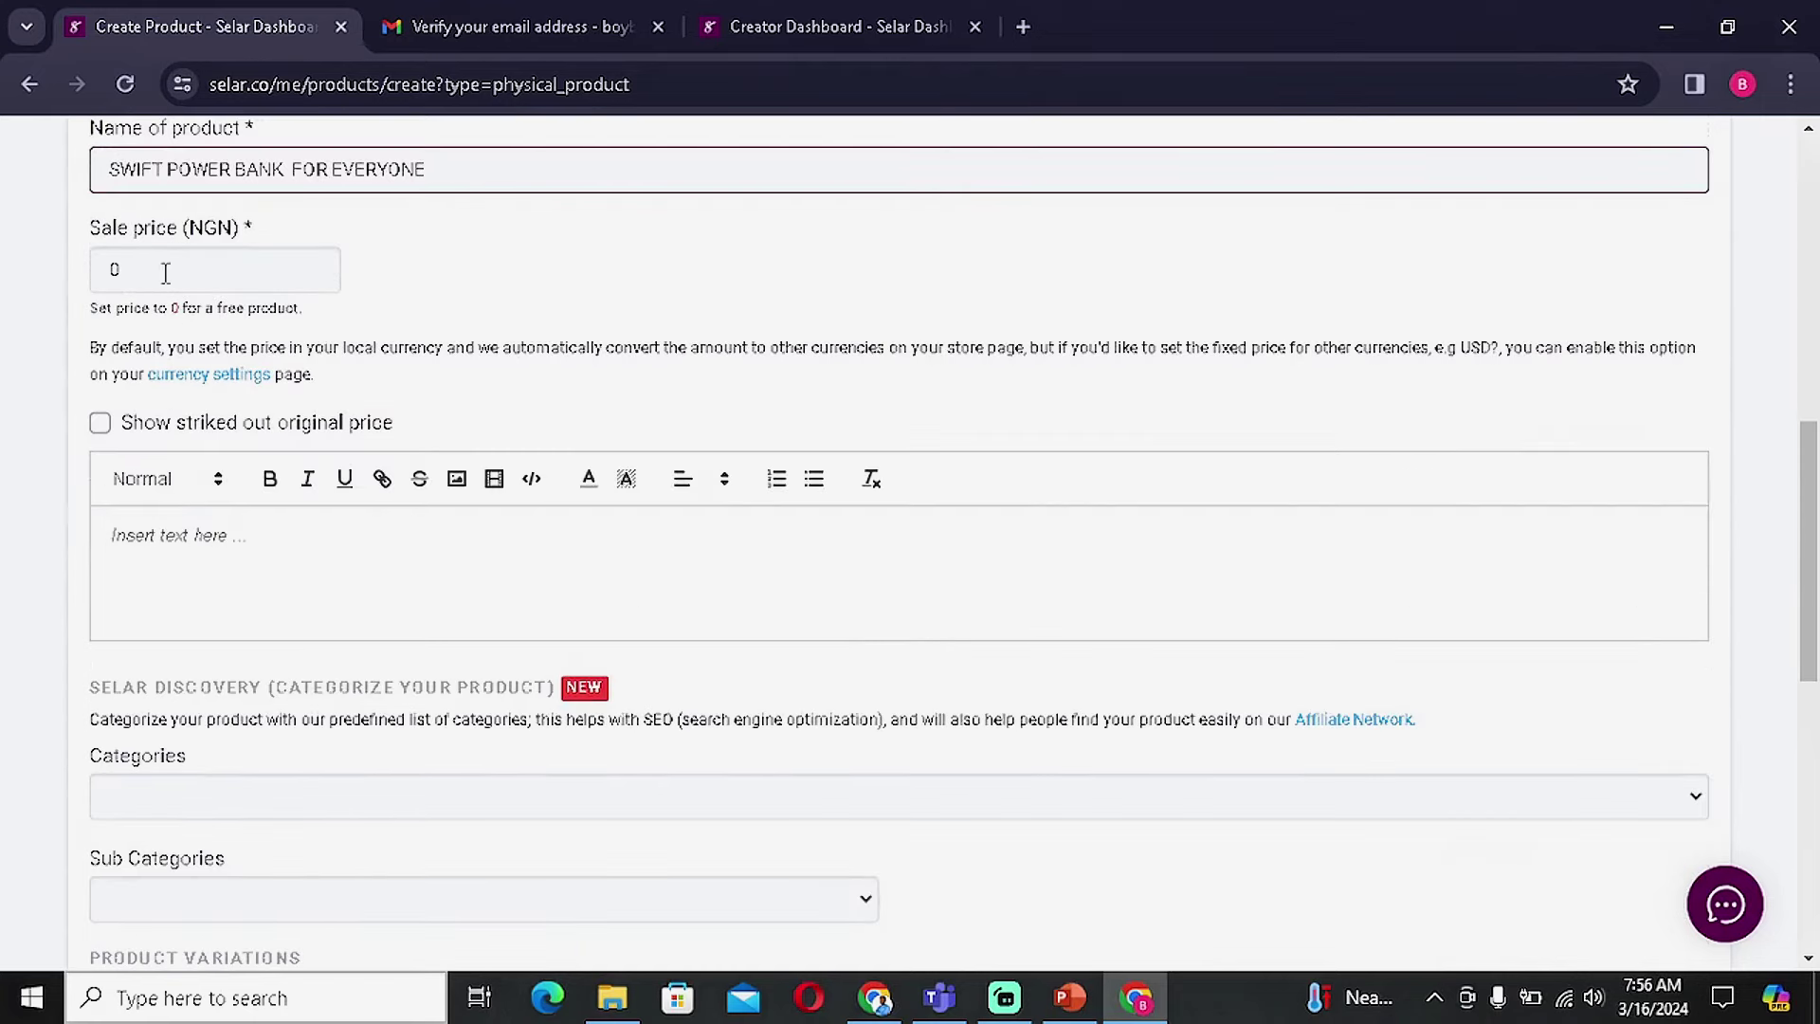
{"action": "left_click", "coordinate": [165, 273]}
{"action": "key", "text": "BackSpace"}
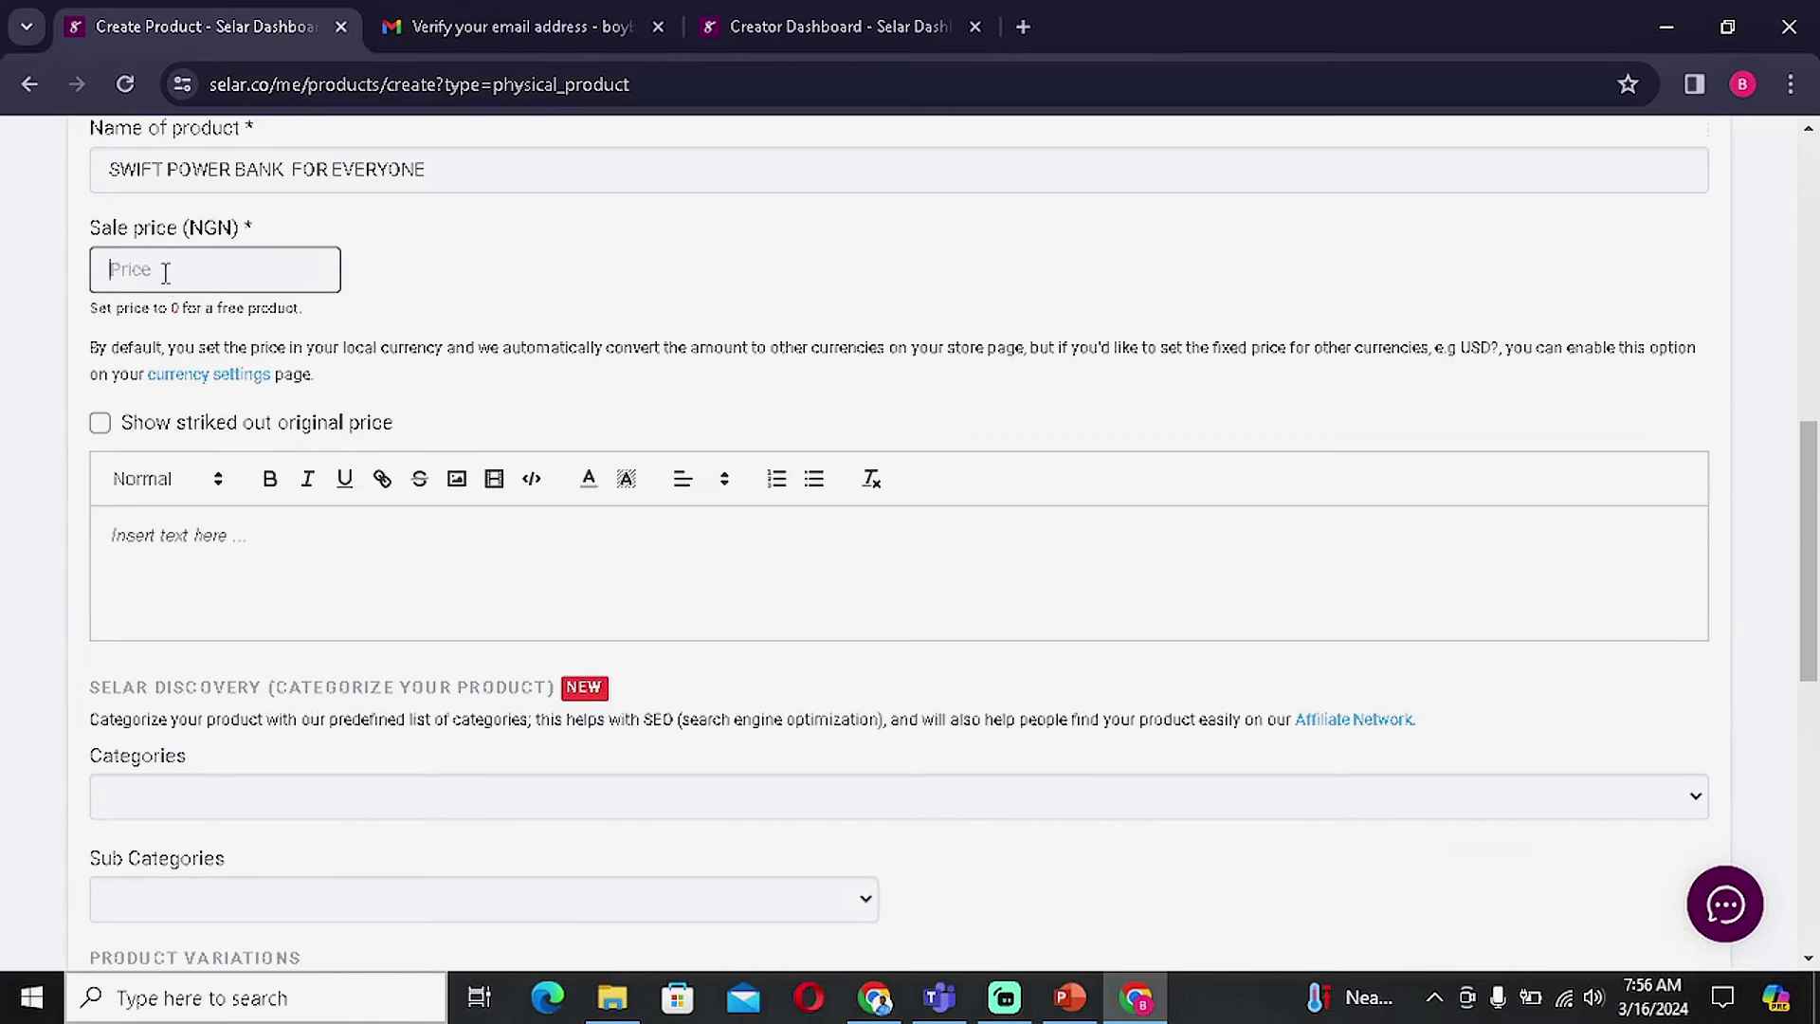
{"action": "type", "text": "30000"}
{"action": "left_click", "coordinate": [418, 276]}
{"action": "scroll", "coordinate": [258, 289], "scroll_direction": "up", "scroll_amount": 4}
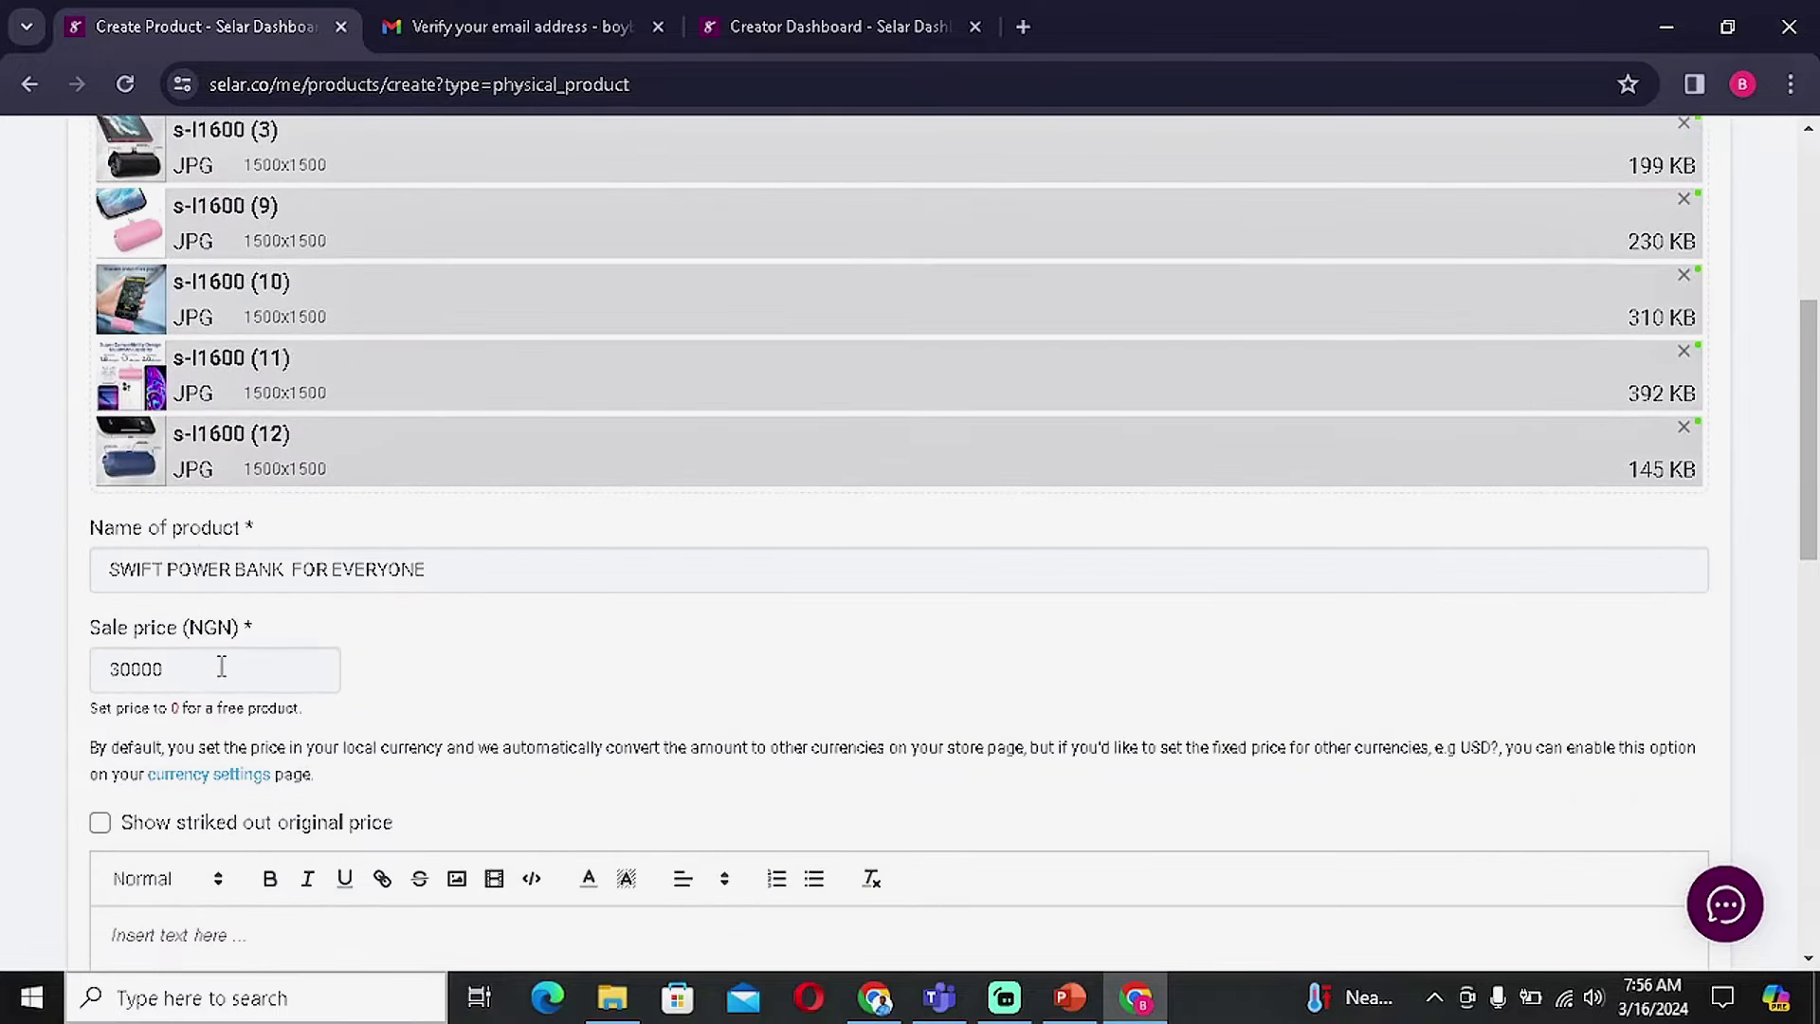
{"action": "scroll", "coordinate": [190, 545], "scroll_direction": "down", "scroll_amount": 1}
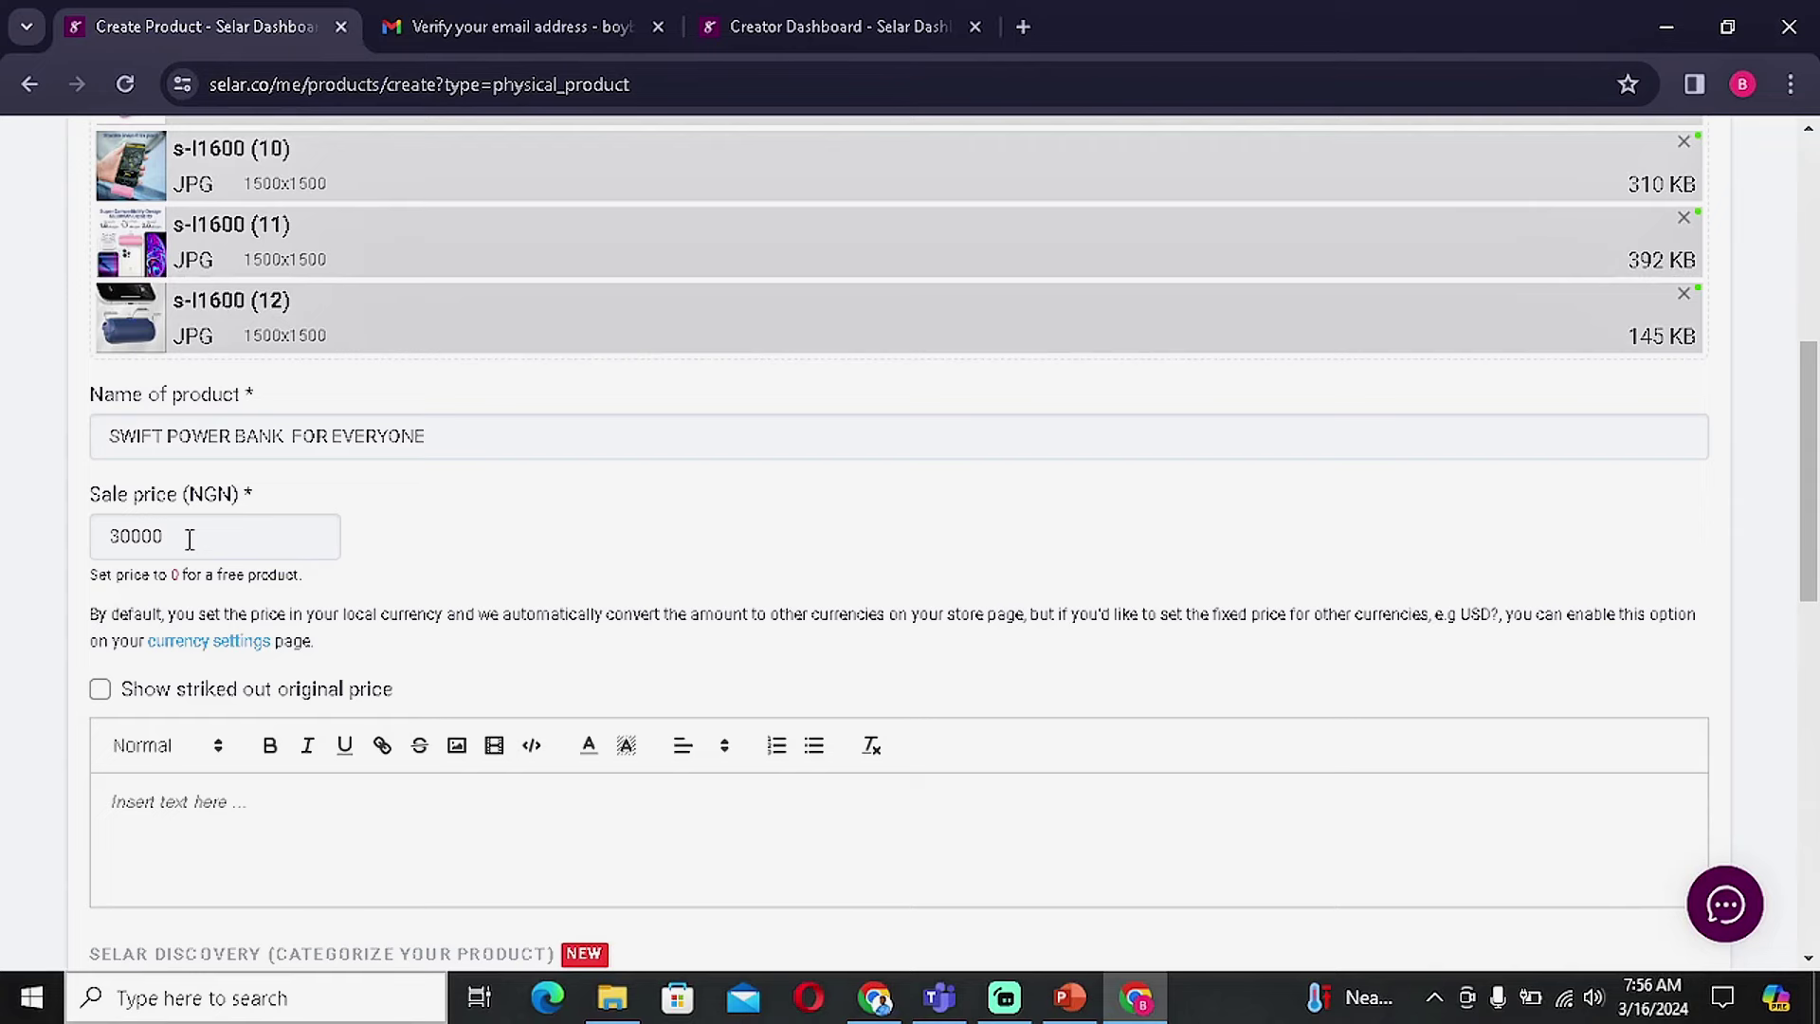
{"action": "scroll", "coordinate": [204, 531], "scroll_direction": "down", "scroll_amount": 4}
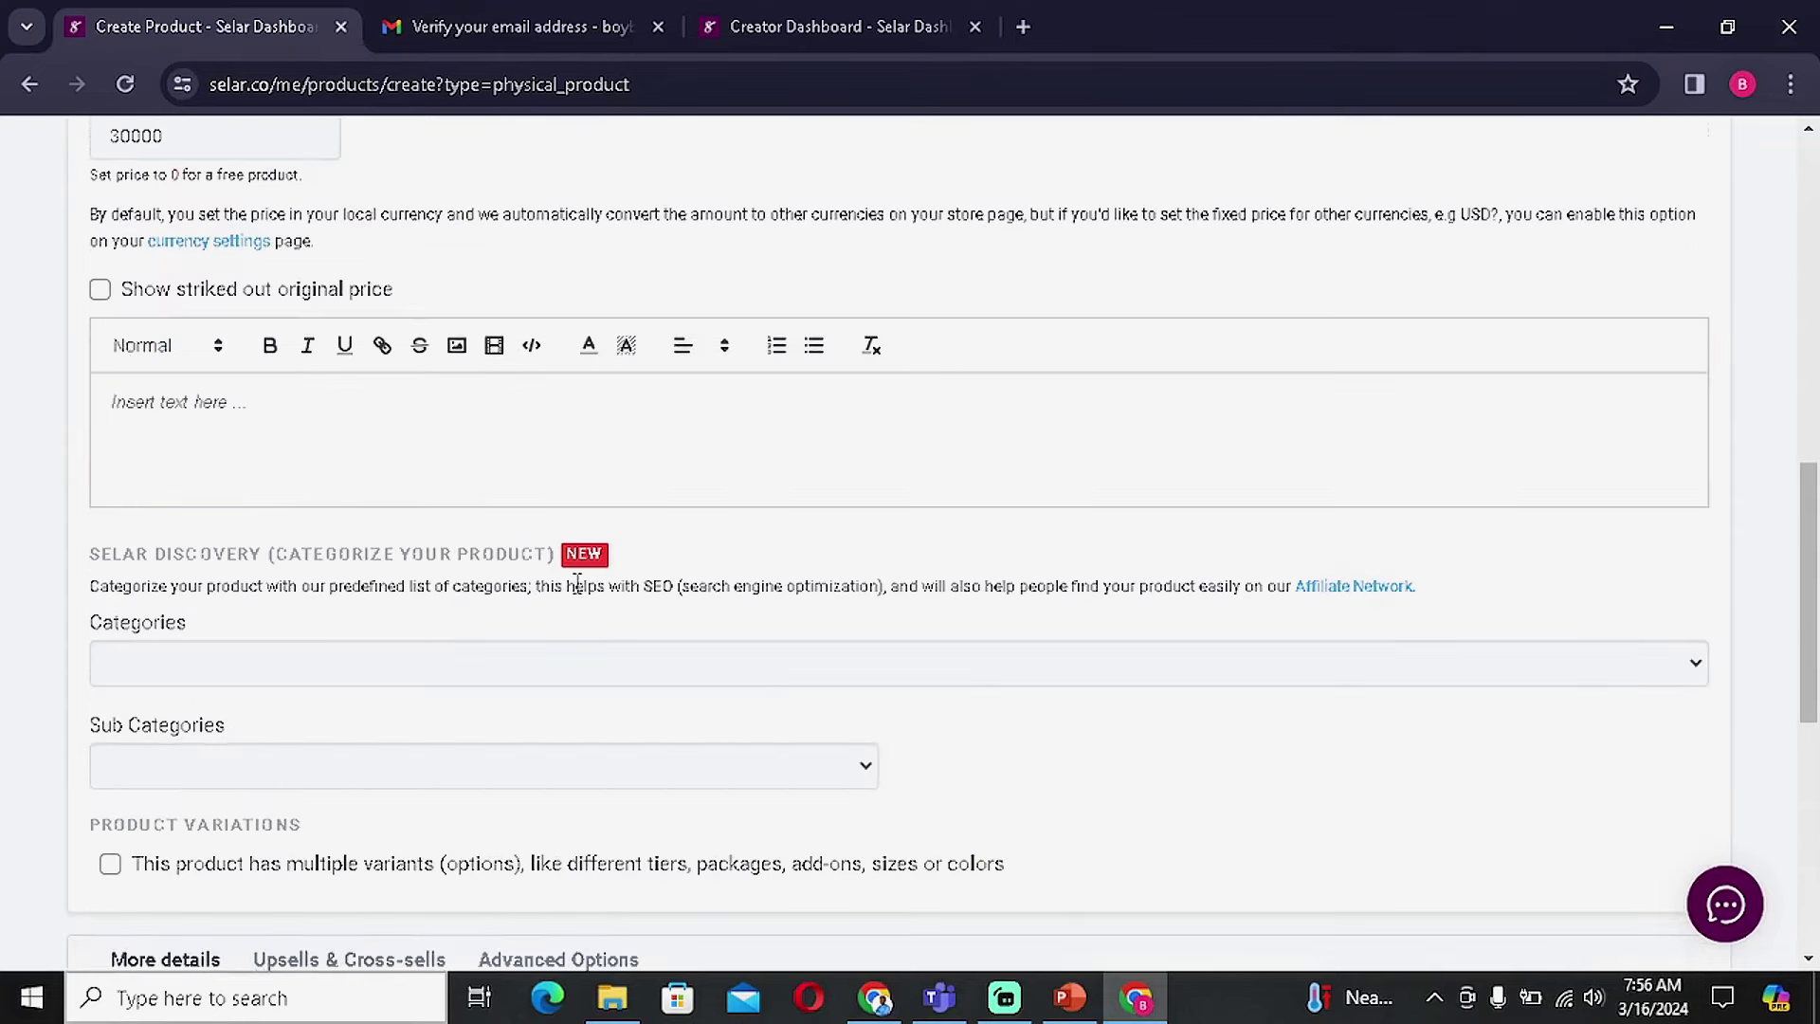
{"action": "left_click", "coordinate": [260, 442]}
{"action": "scroll", "coordinate": [275, 444], "scroll_direction": "up", "scroll_amount": 1}
{"action": "scroll", "coordinate": [275, 443], "scroll_direction": "up", "scroll_amount": 3}
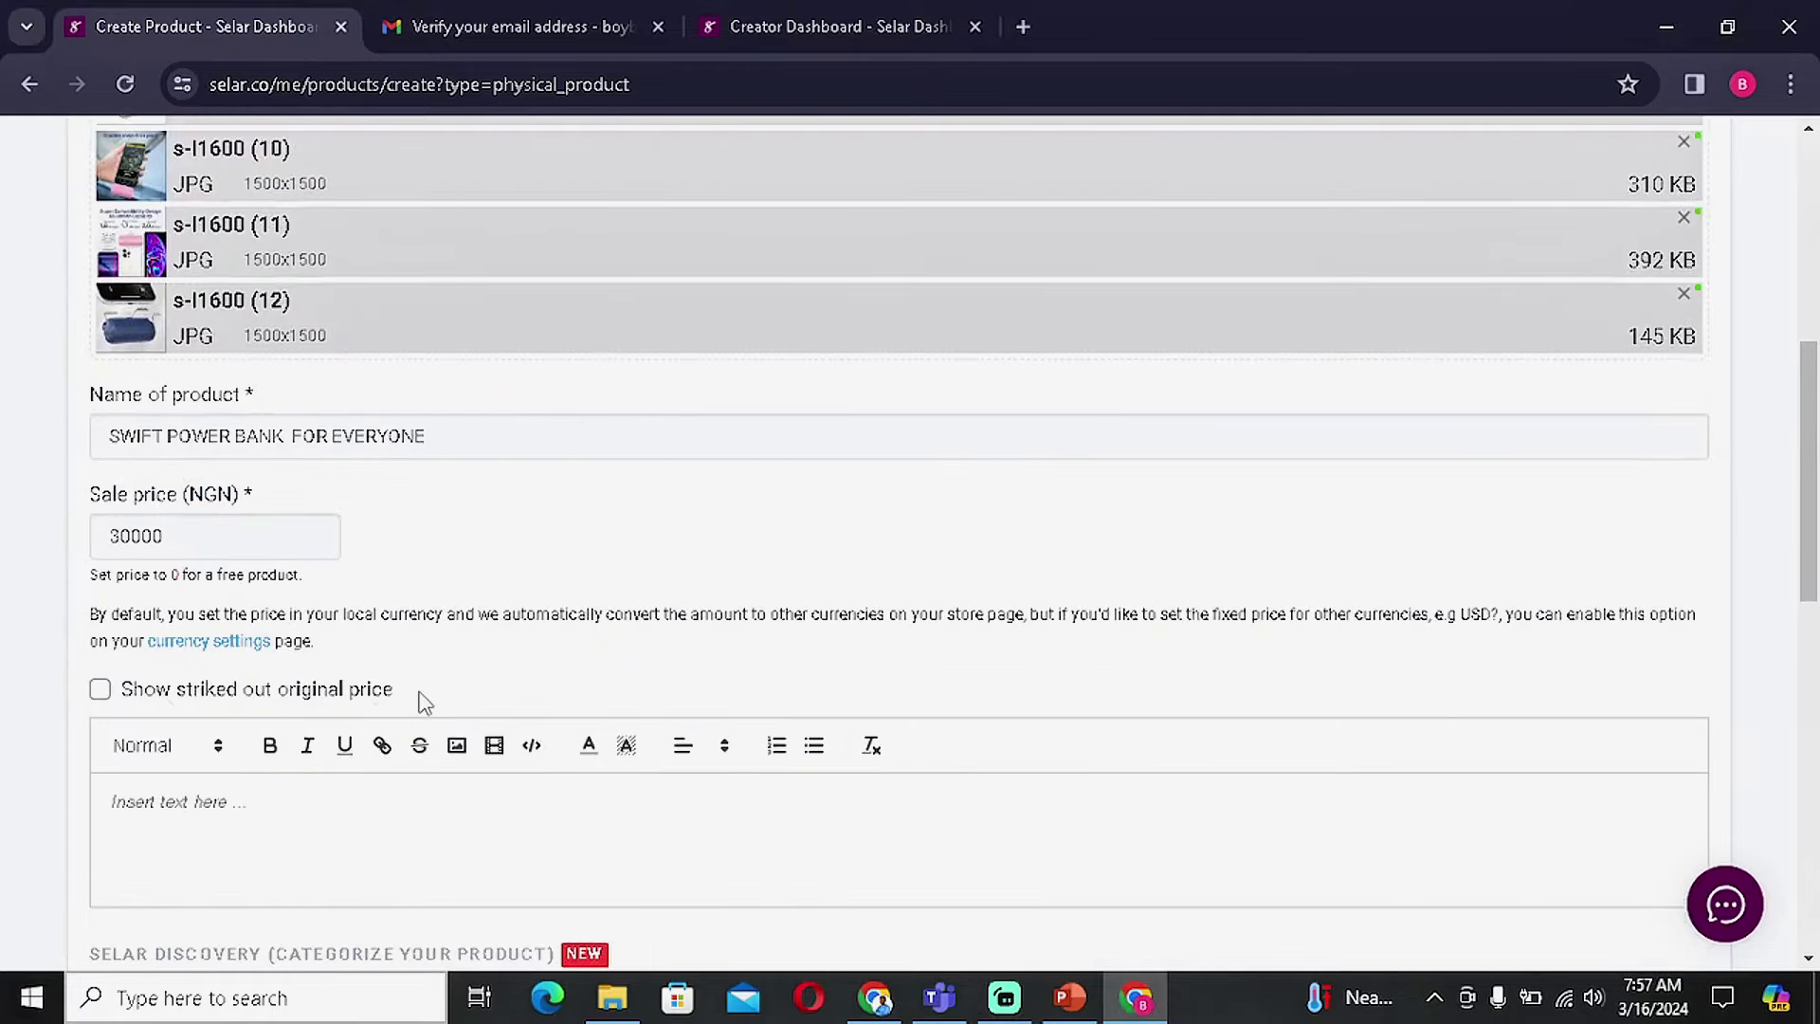
{"action": "left_click_drag", "start_coordinate": [394, 697], "coordinate": [127, 699]}
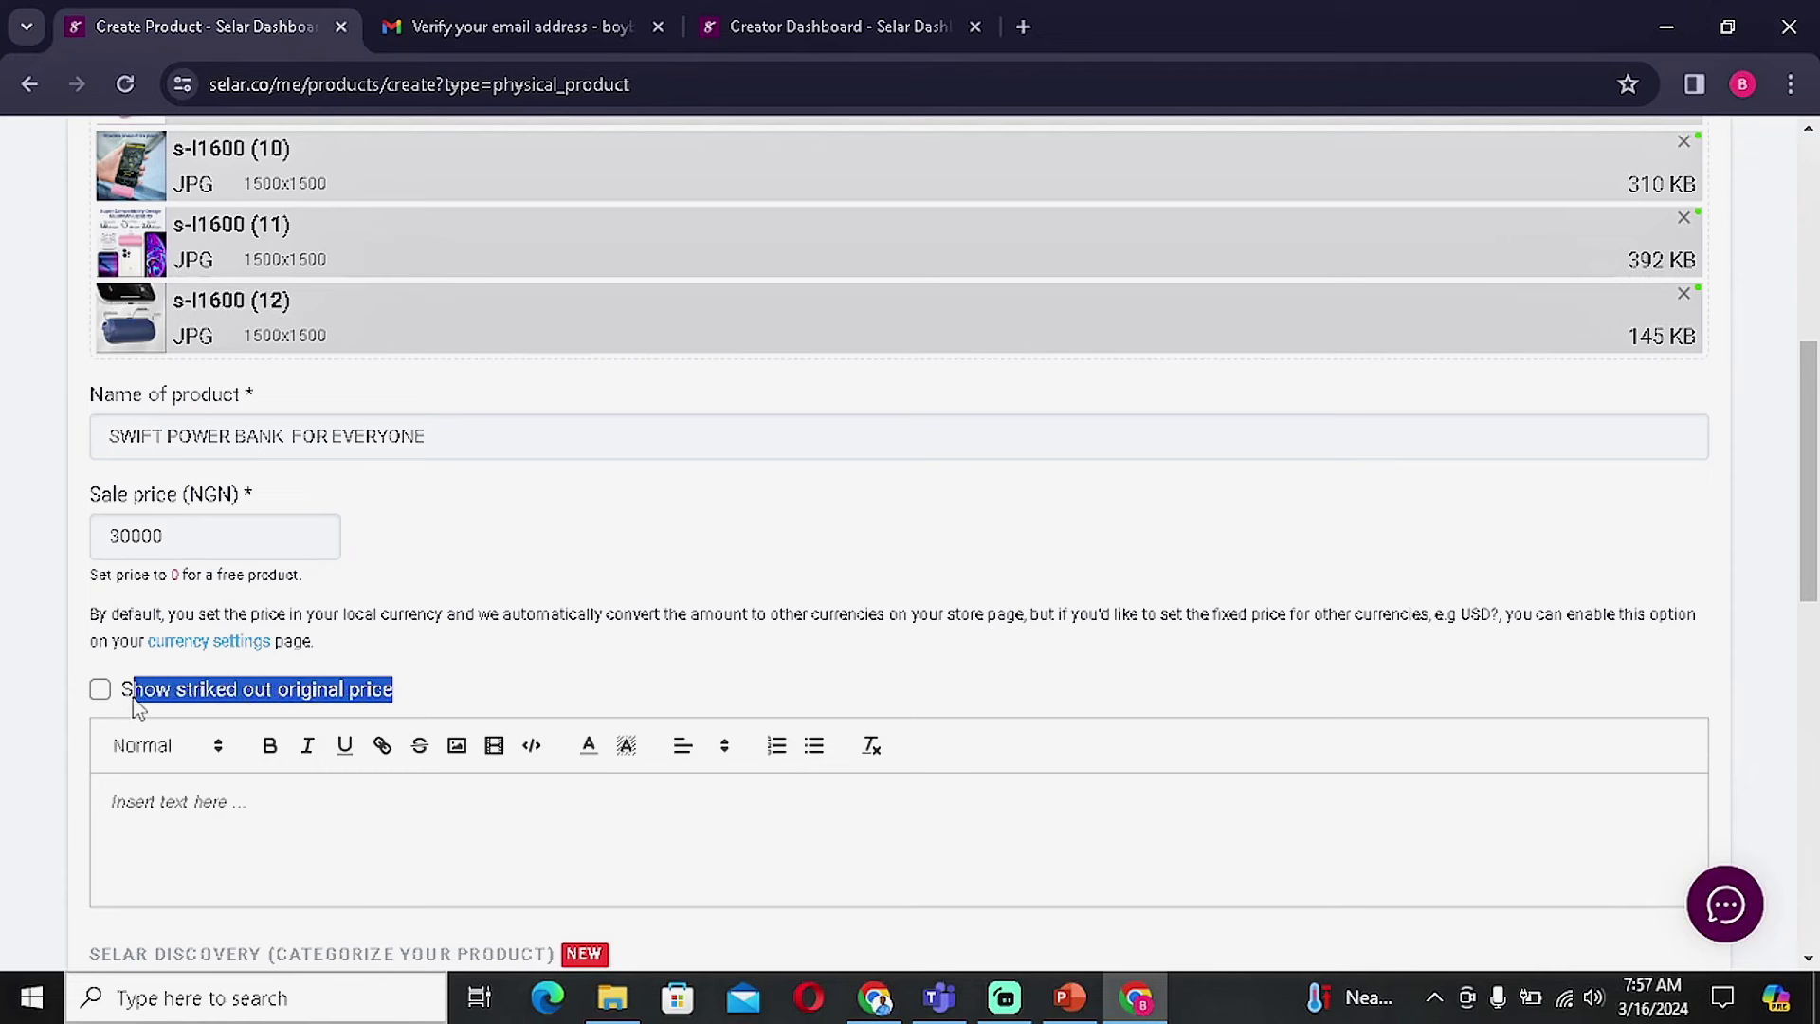
{"action": "left_click", "coordinate": [212, 731]}
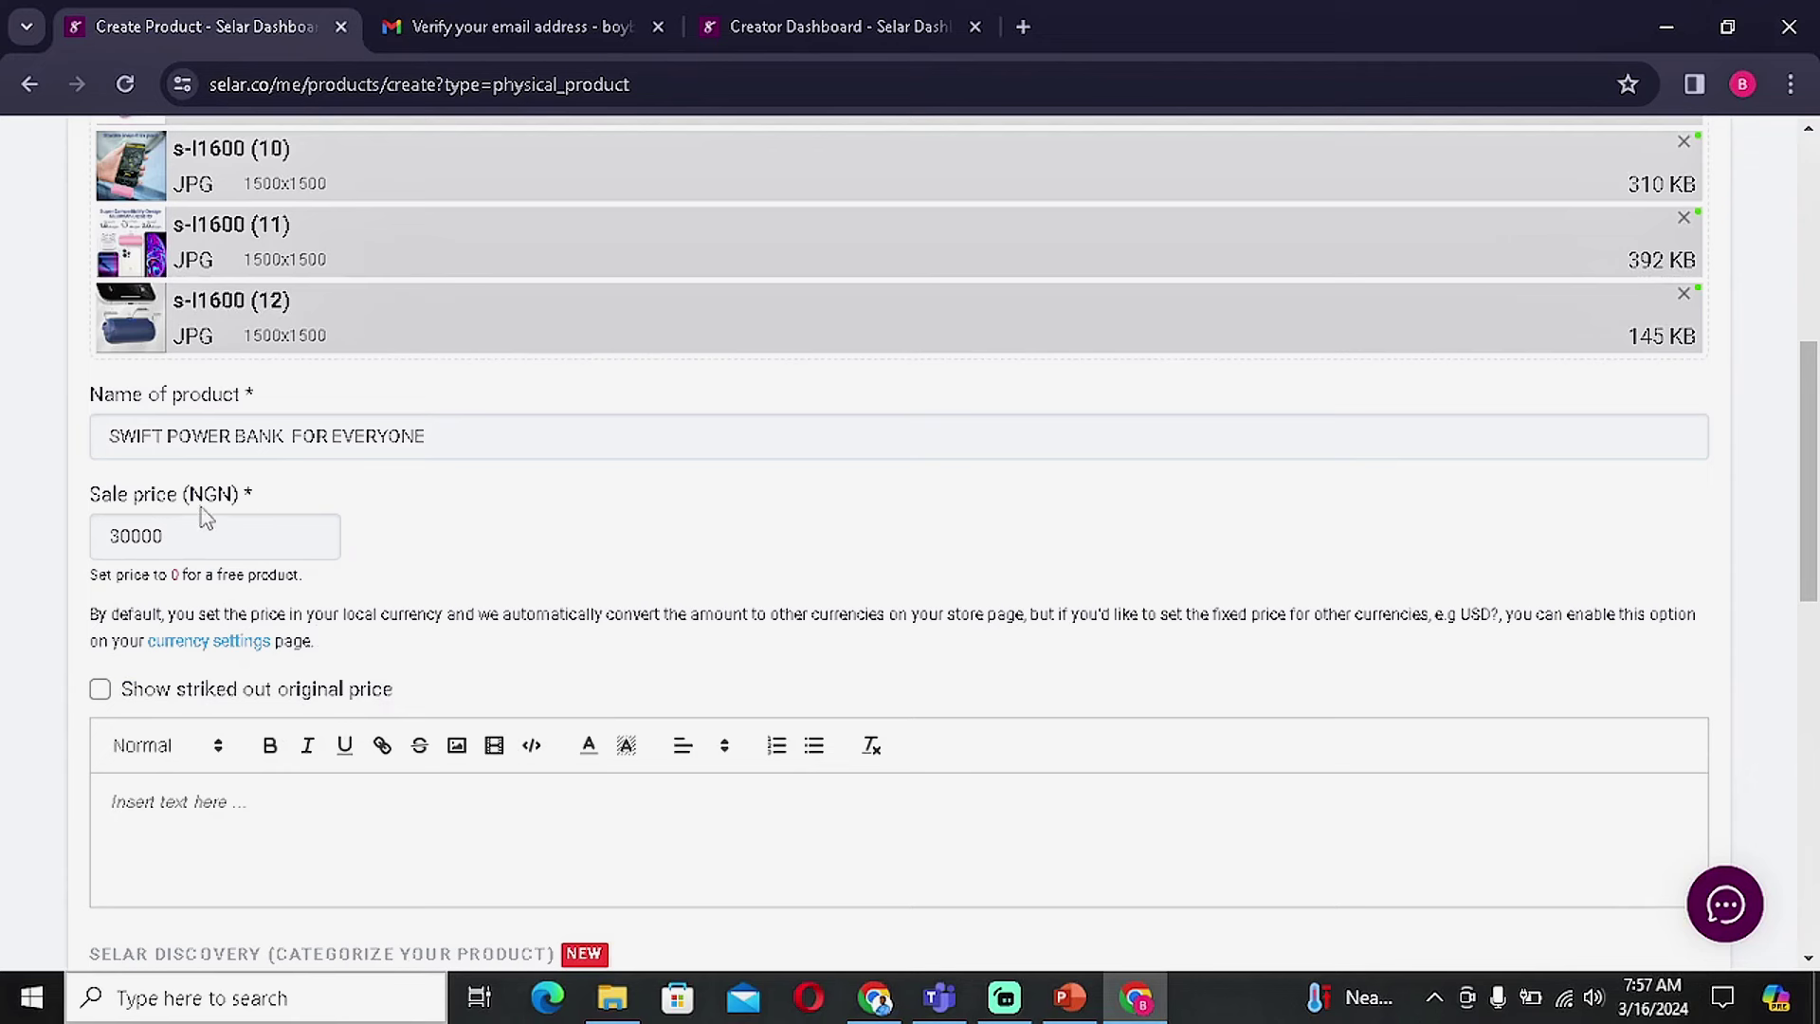
{"action": "left_click_drag", "start_coordinate": [187, 533], "coordinate": [90, 541]}
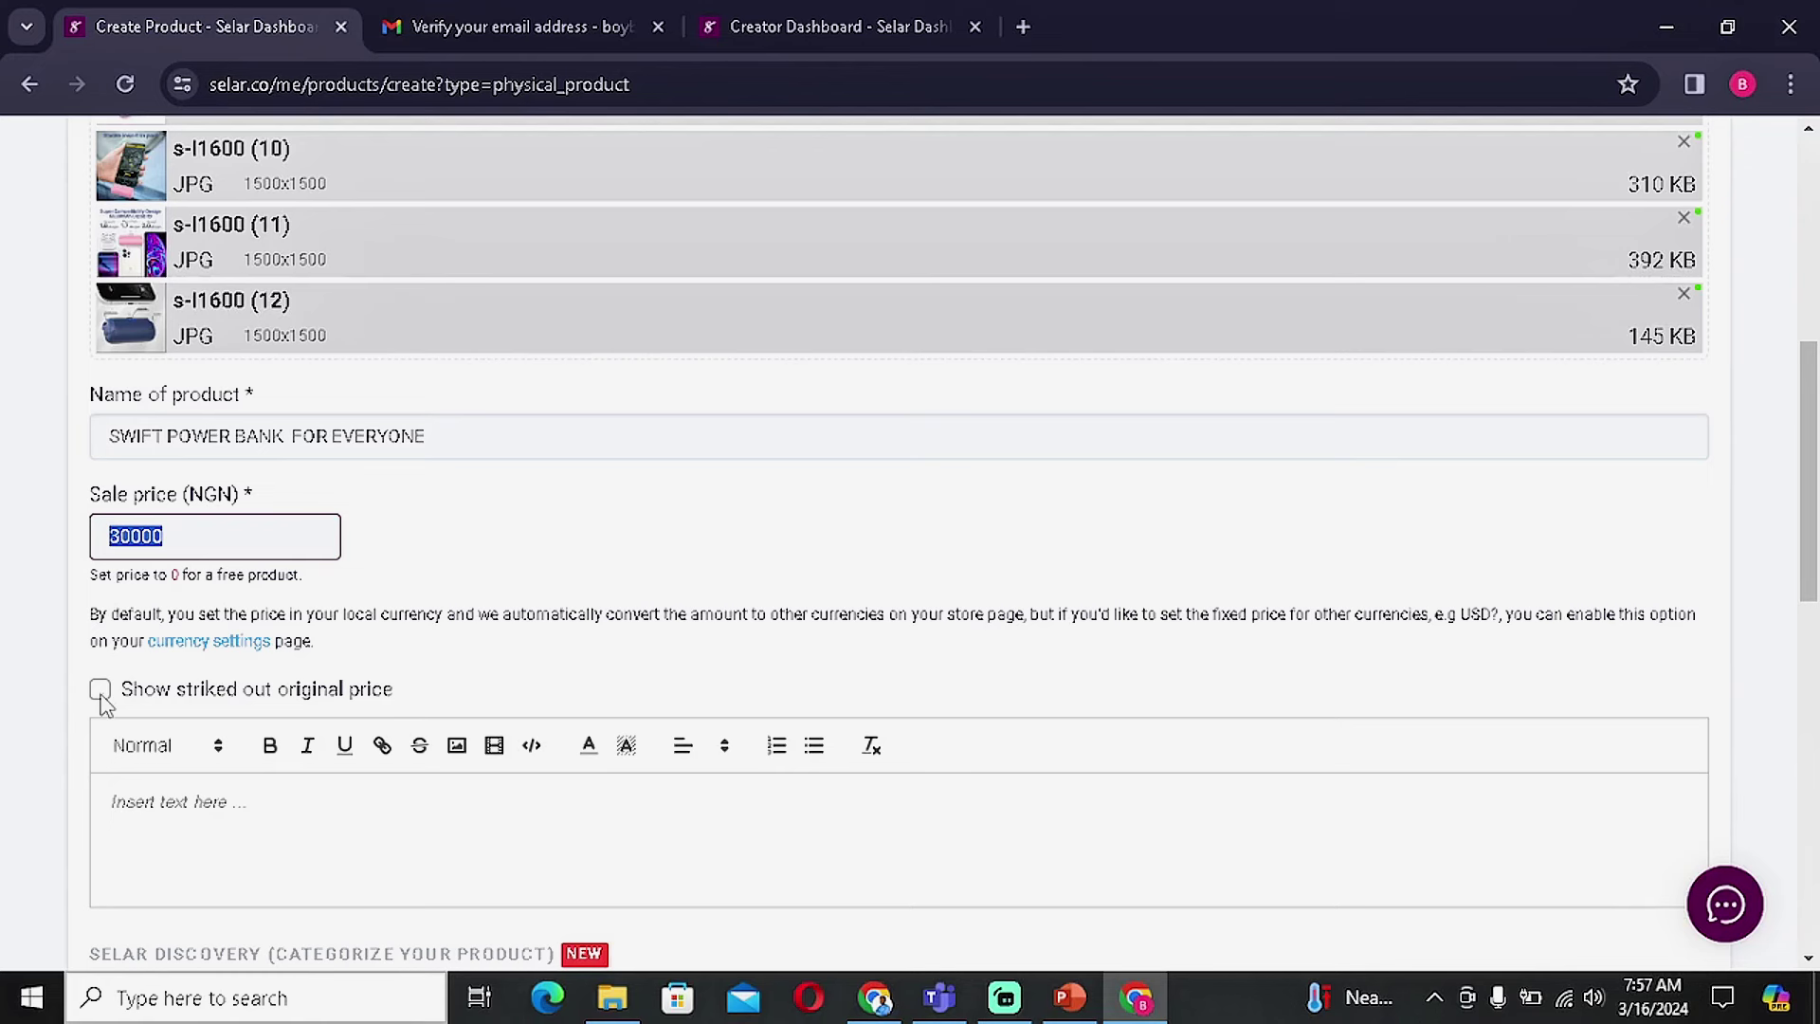
{"action": "left_click", "coordinate": [199, 540]}
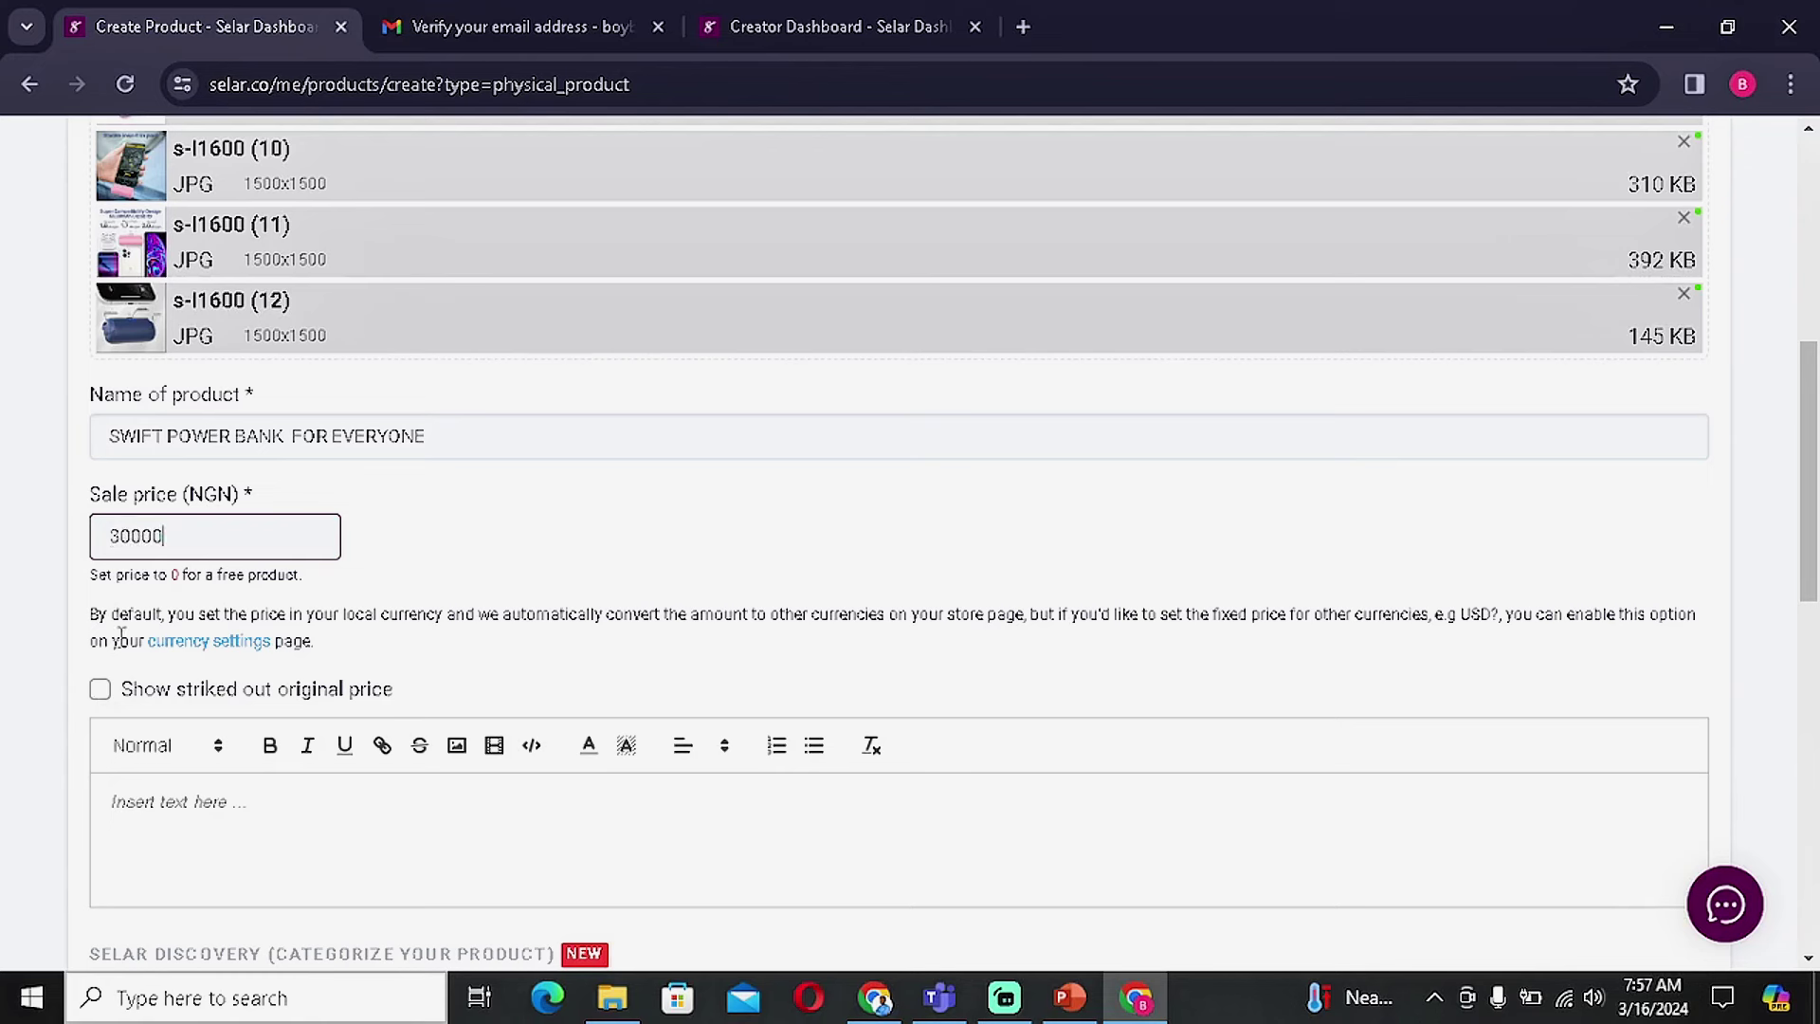
{"action": "left_click", "coordinate": [101, 690]}
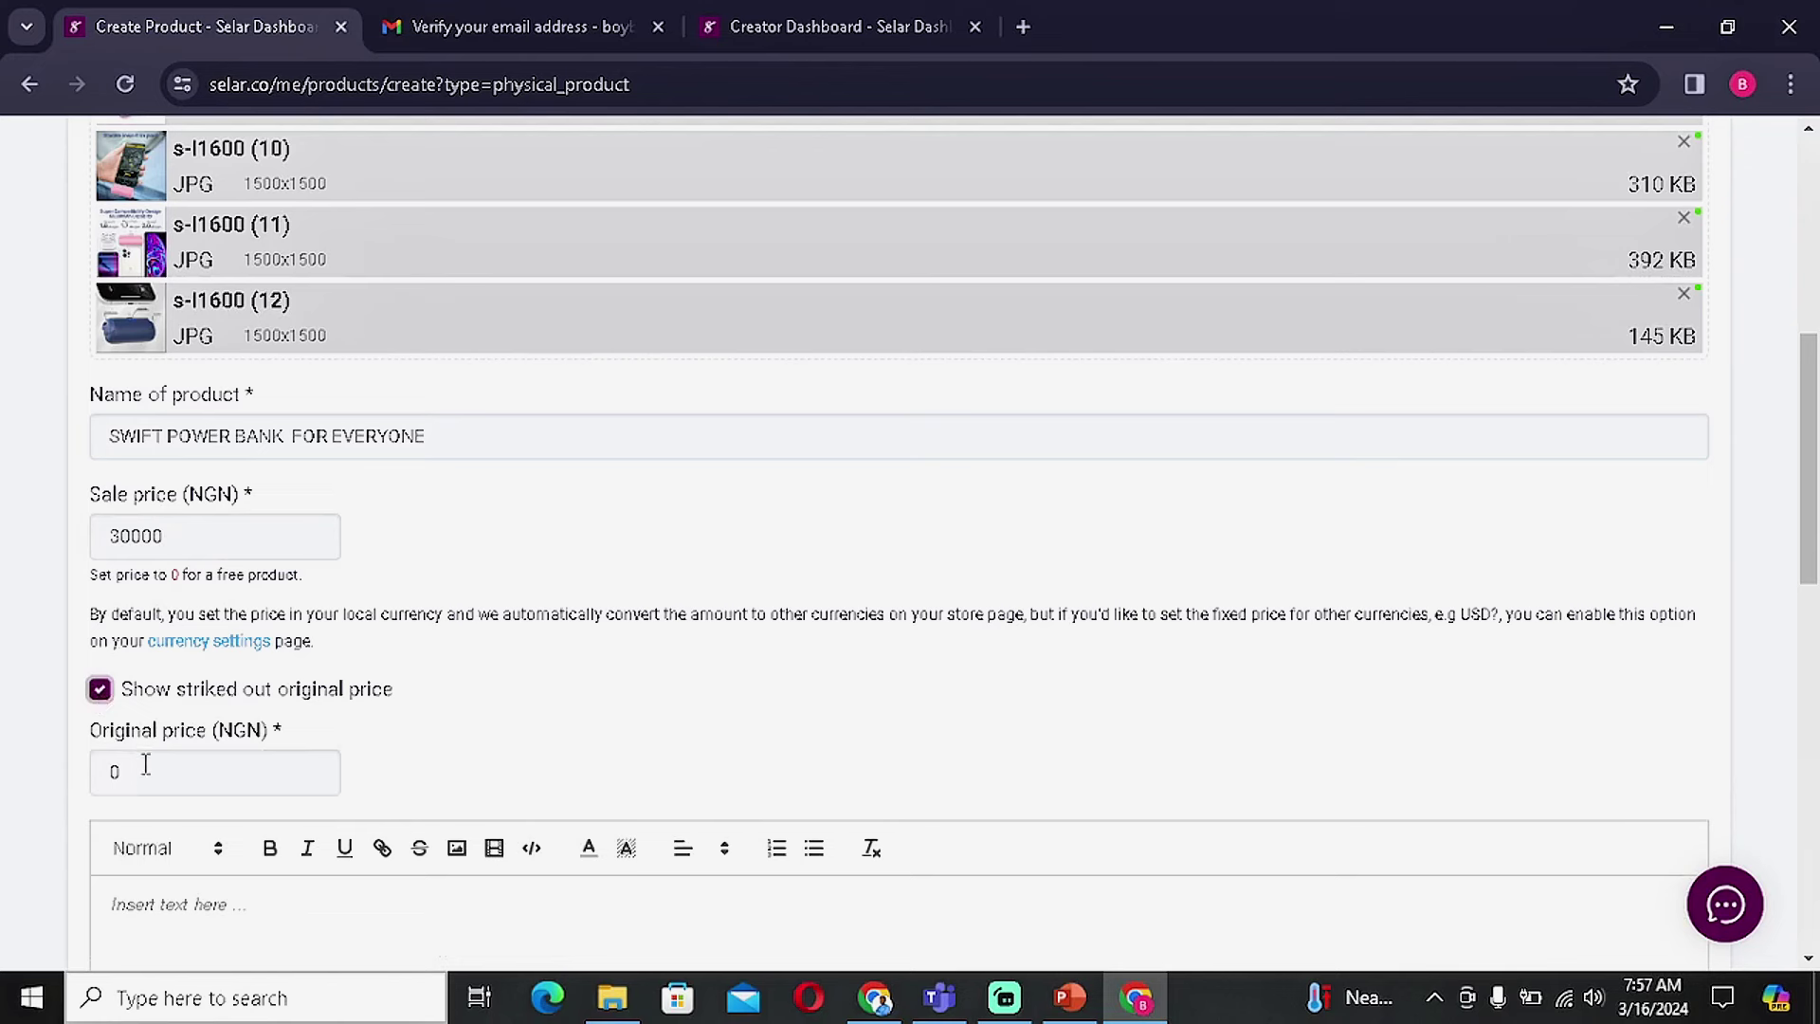
{"action": "double_click", "coordinate": [102, 777]}
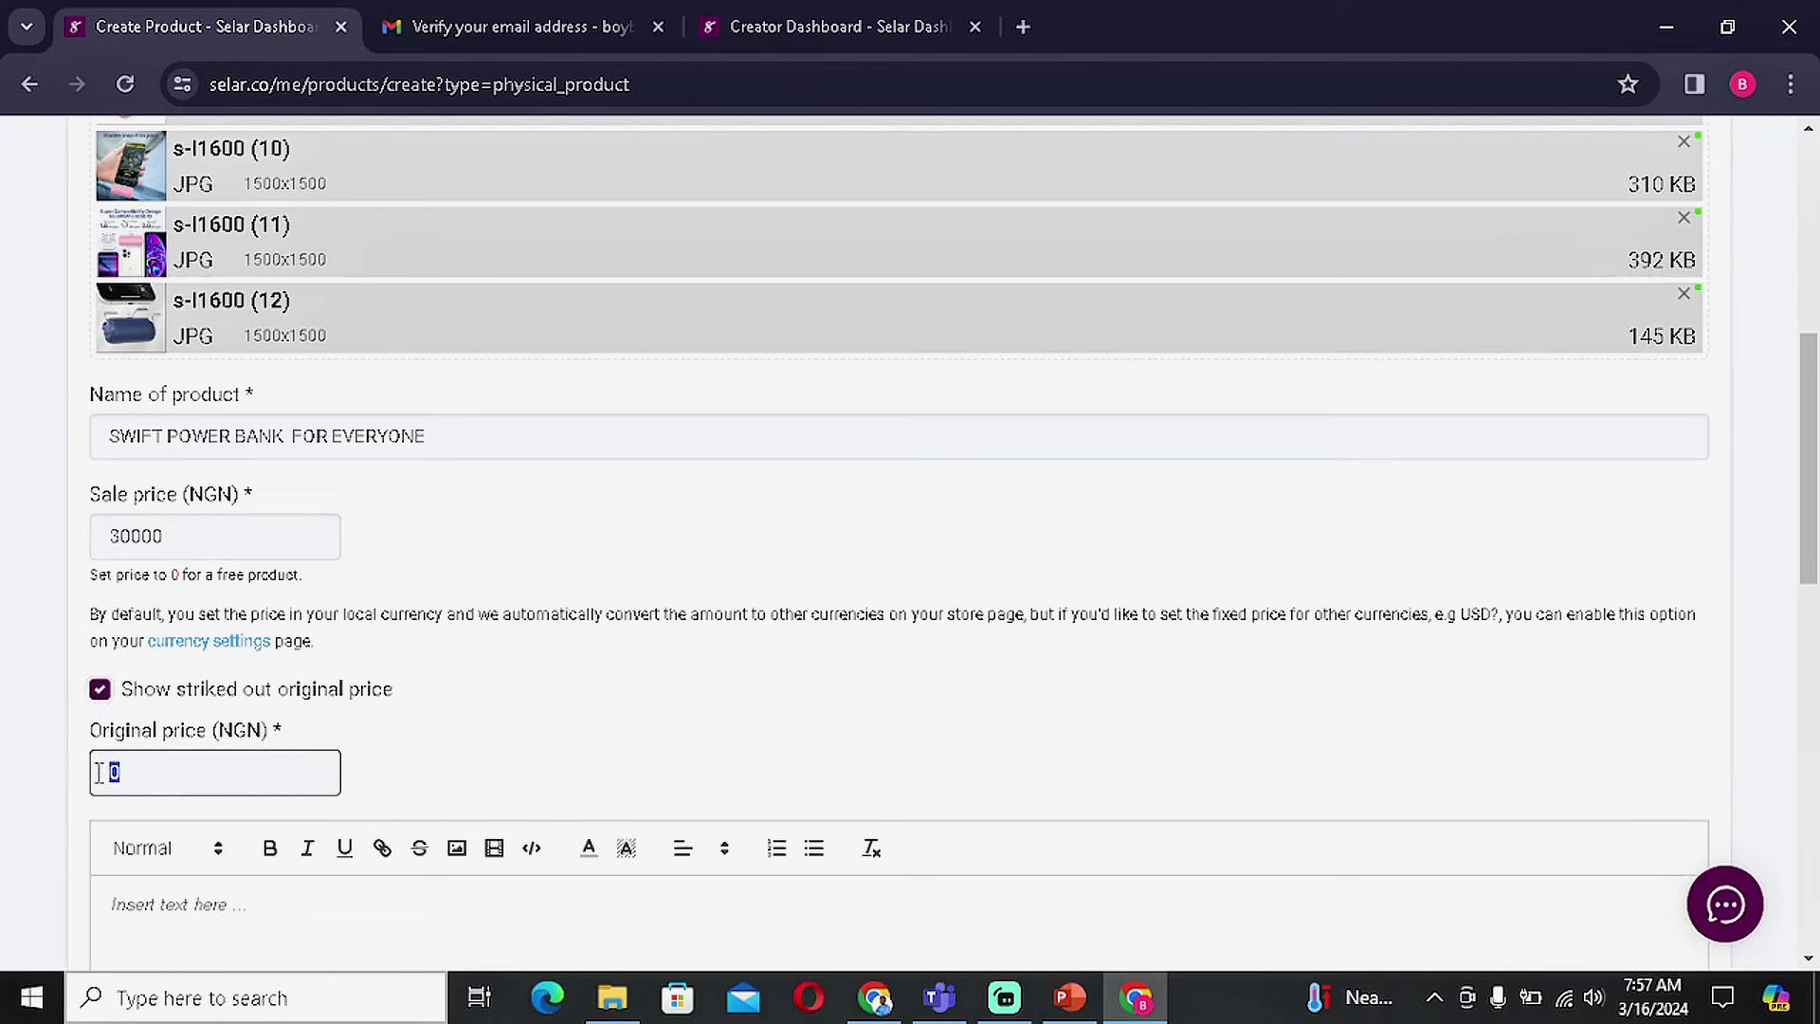
{"action": "type", "text": "60000"}
{"action": "left_click", "coordinate": [494, 713]}
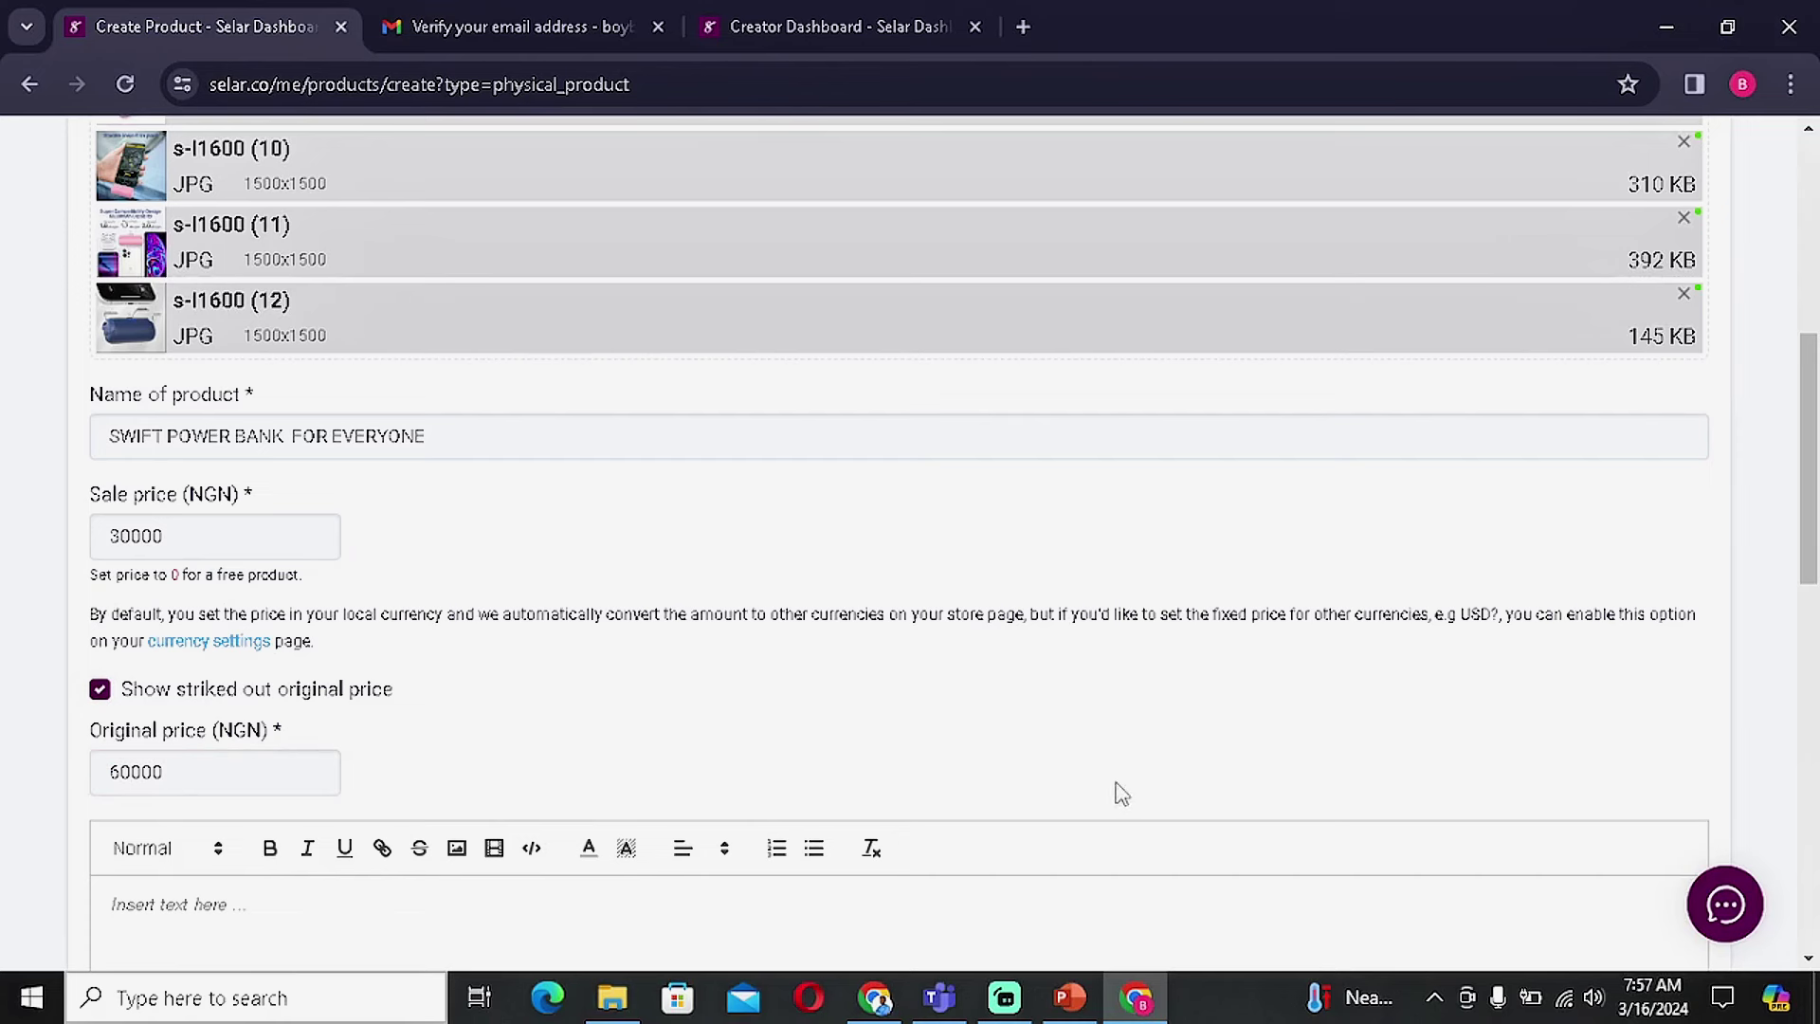
{"action": "left_click_drag", "start_coordinate": [221, 539], "coordinate": [98, 559]}
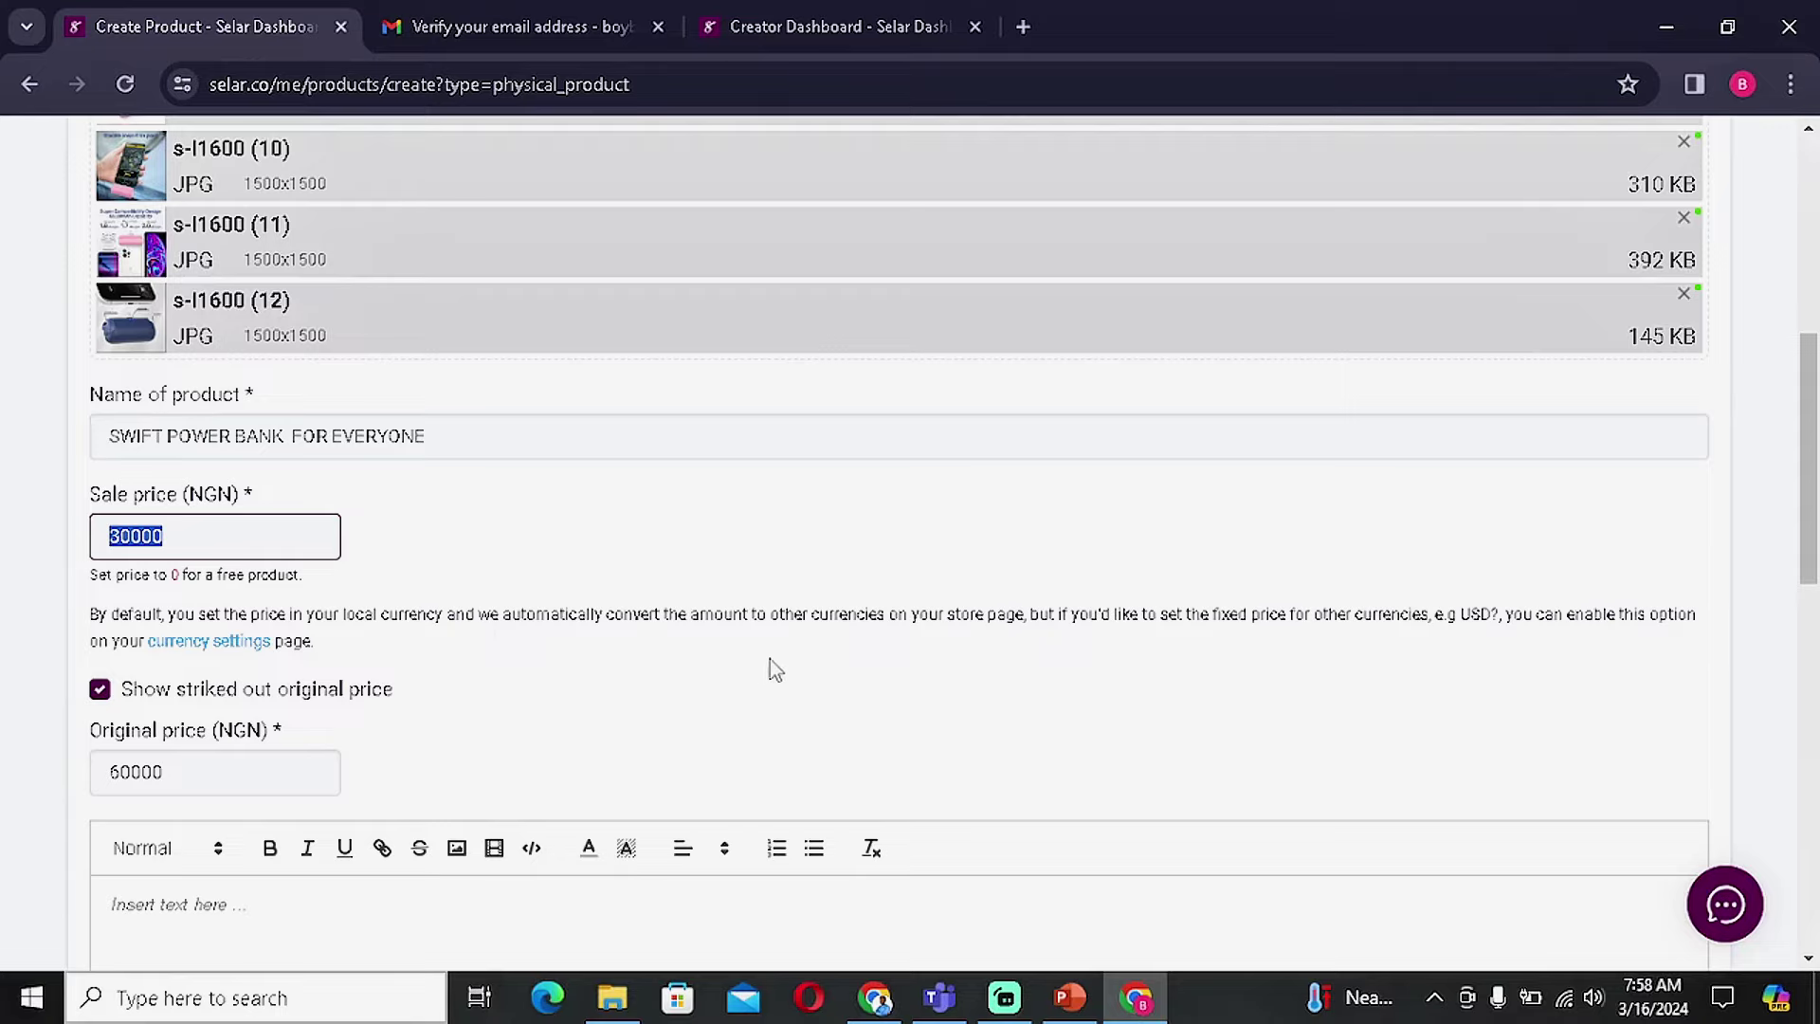
{"action": "scroll", "coordinate": [512, 731], "scroll_direction": "down", "scroll_amount": 5}
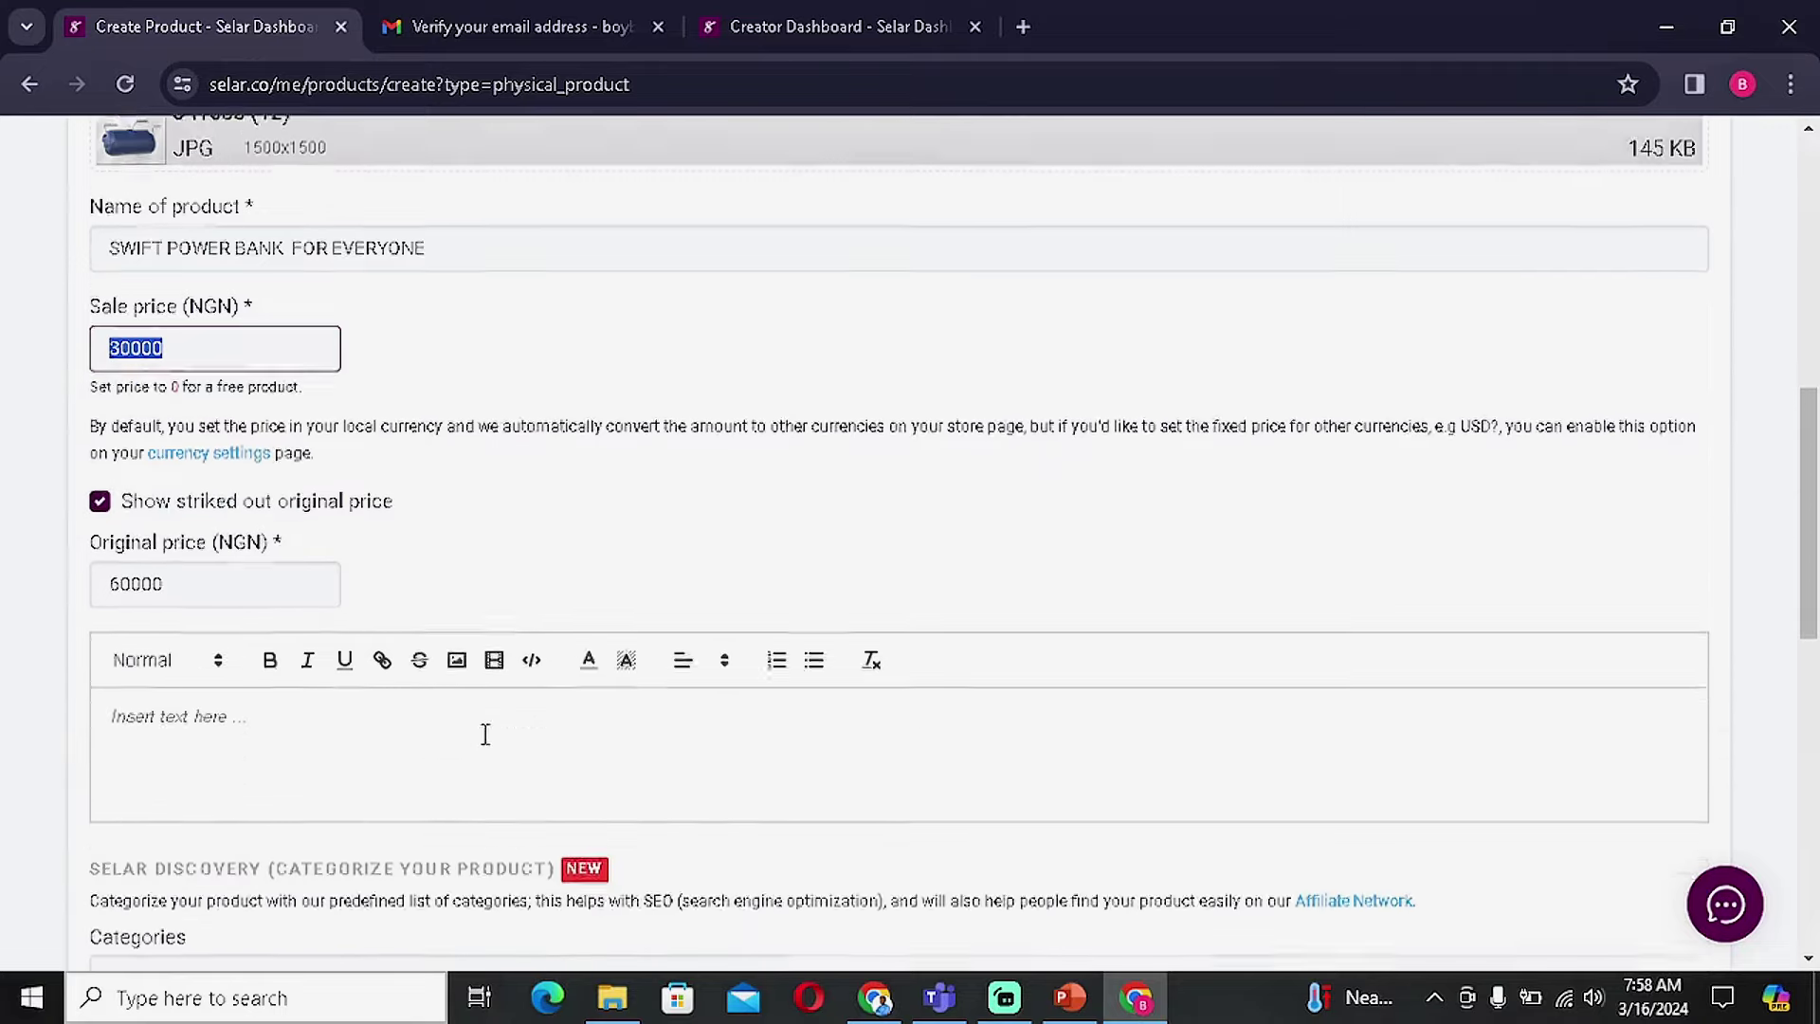
{"action": "scroll", "coordinate": [256, 341], "scroll_direction": "down", "scroll_amount": 1}
{"action": "scroll", "coordinate": [237, 284], "scroll_direction": "up", "scroll_amount": 5}
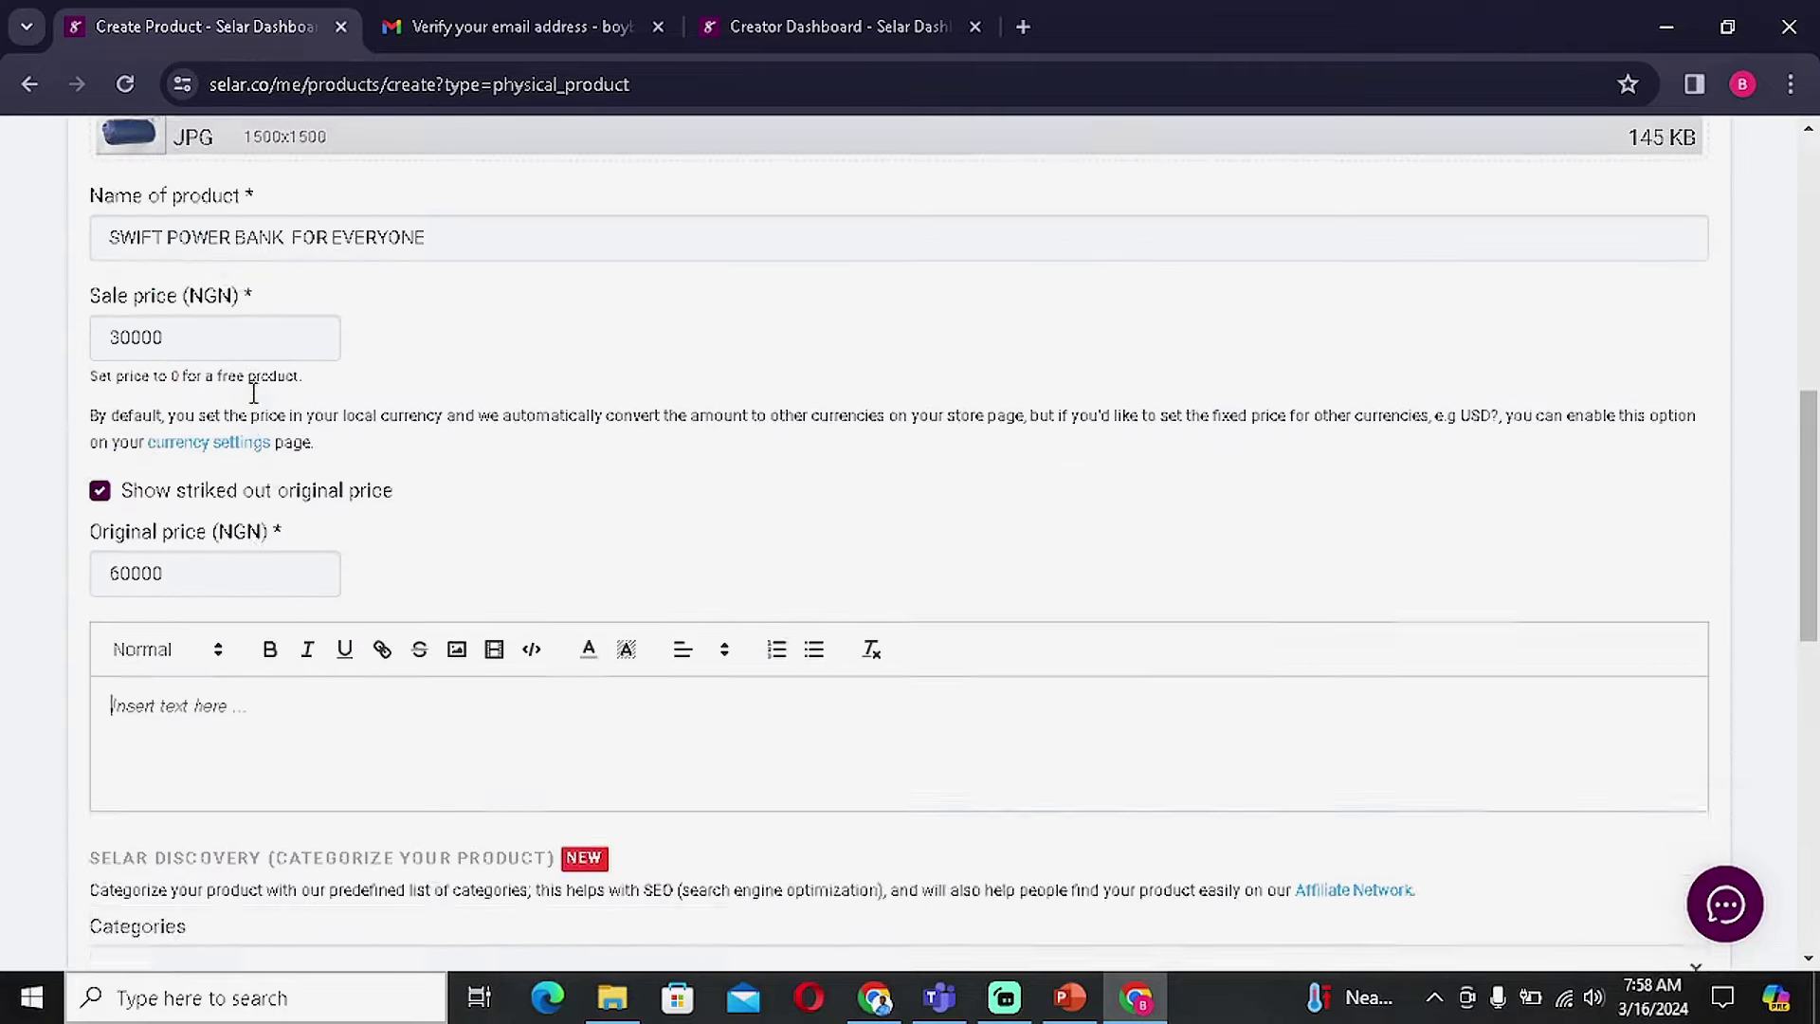
{"action": "scroll", "coordinate": [245, 630], "scroll_direction": "down", "scroll_amount": 2}
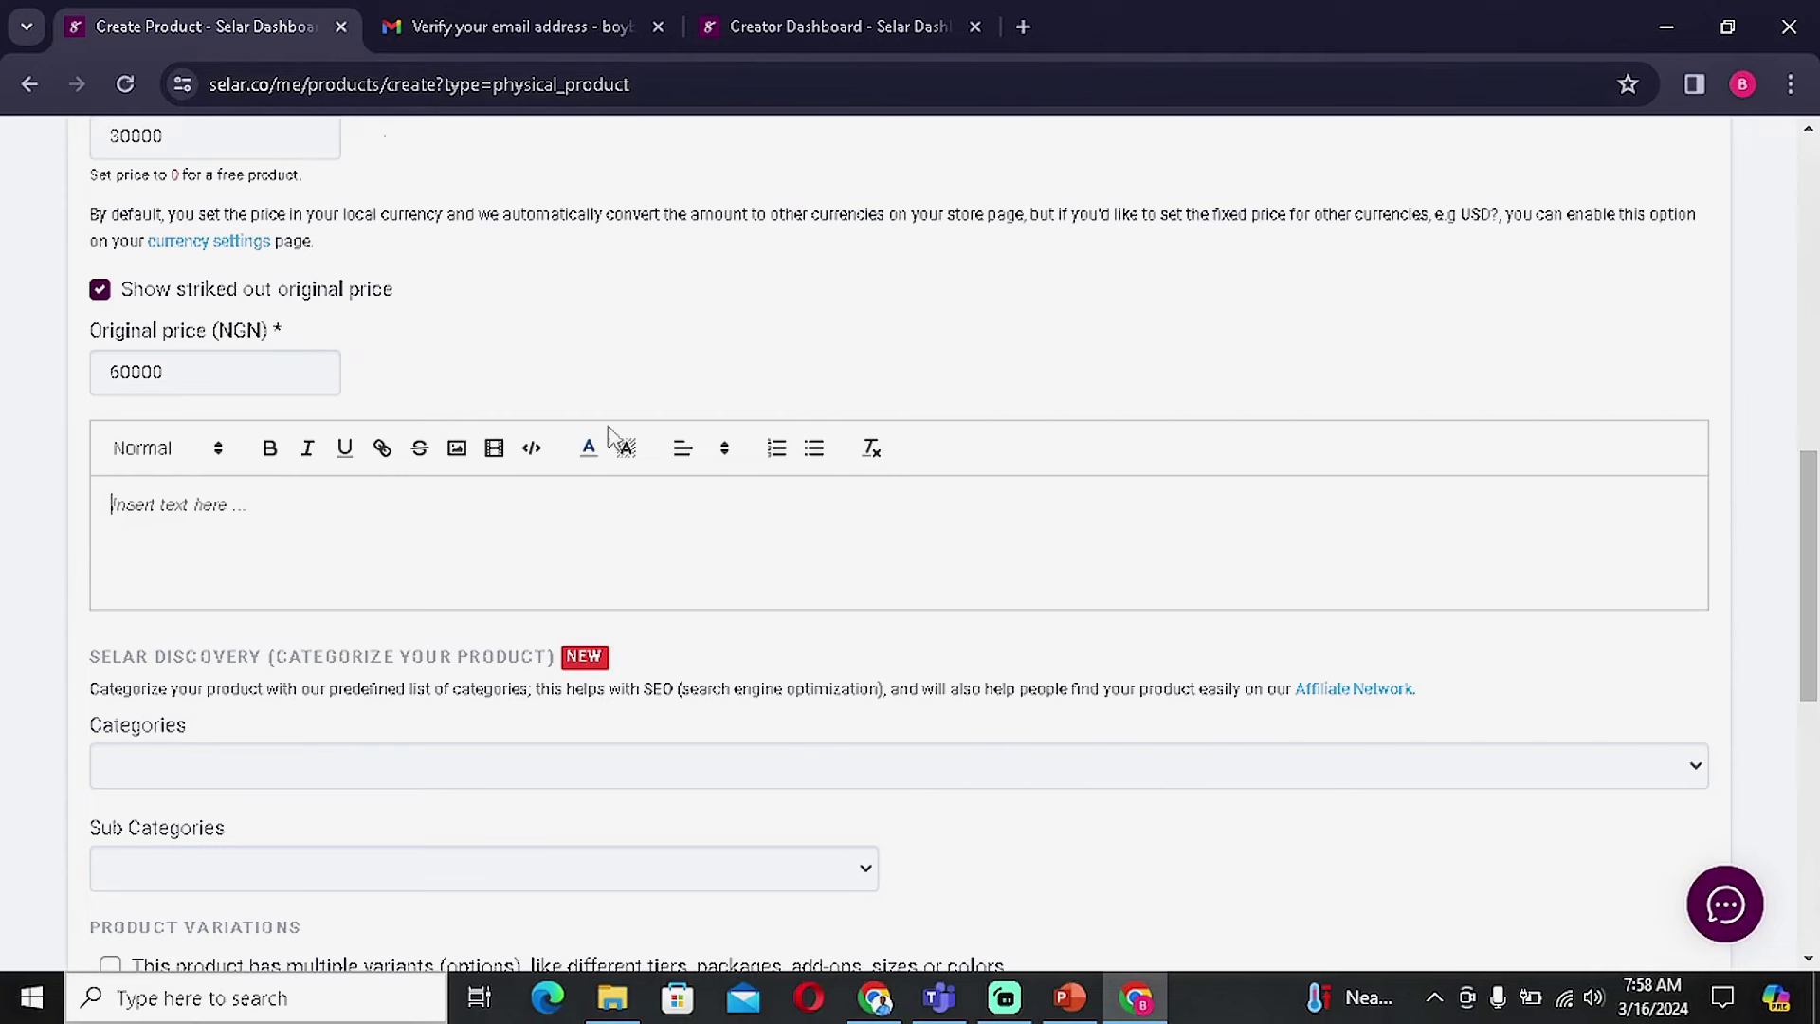
Open ChatGPT at chat.openai.com in a new browser tab.
{"action": "left_click", "coordinate": [874, 996]}
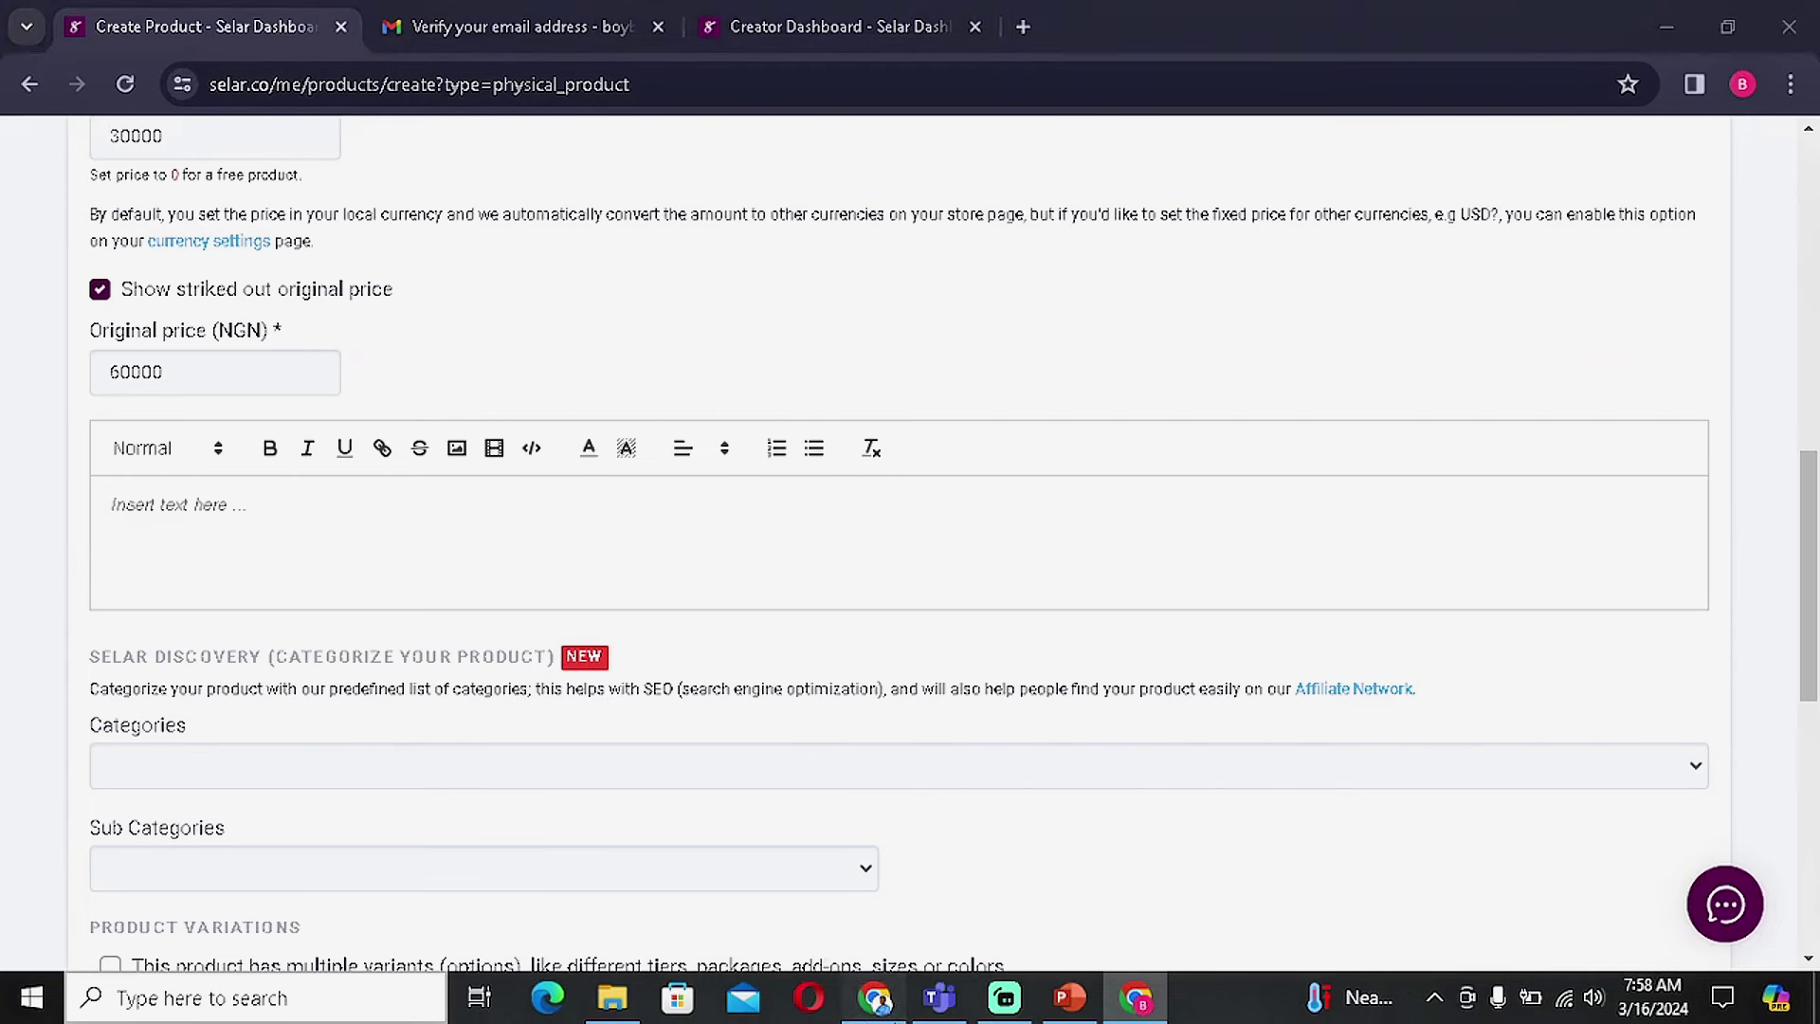
{"action": "left_click", "coordinate": [709, 28]}
{"action": "type", "text": "CHat.openai.com"}
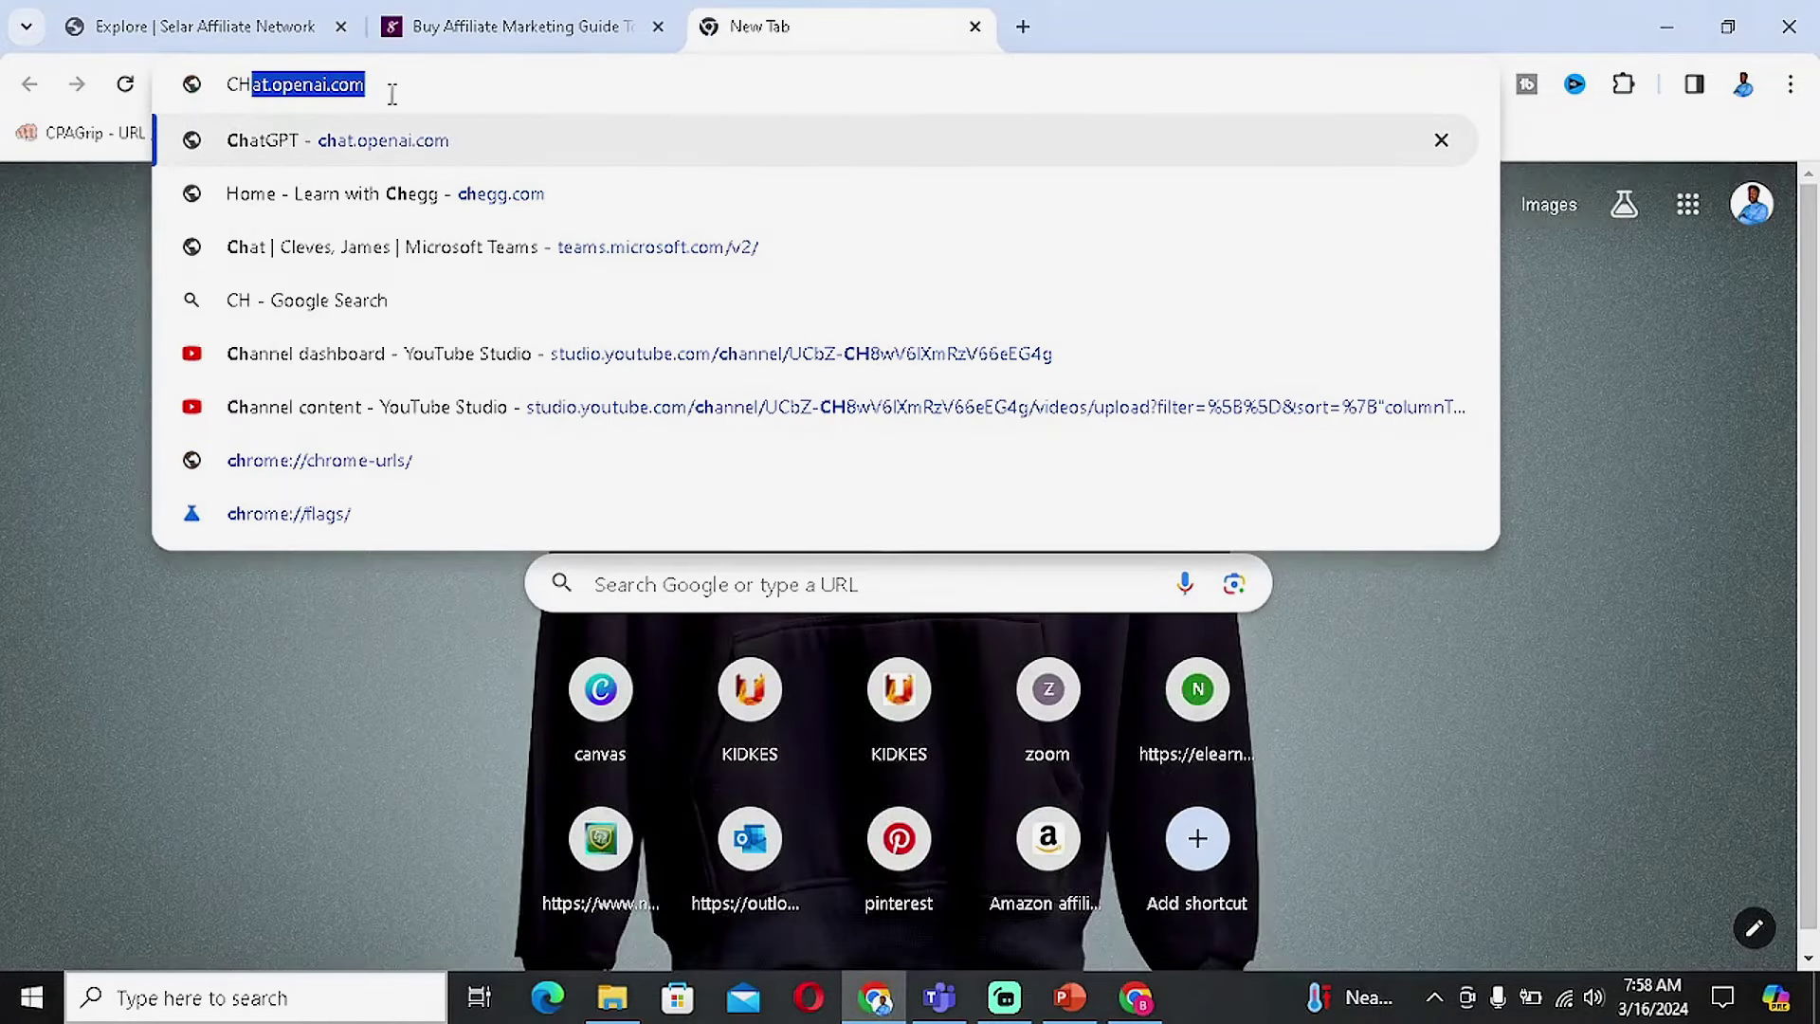
{"action": "left_click", "coordinate": [410, 84]}
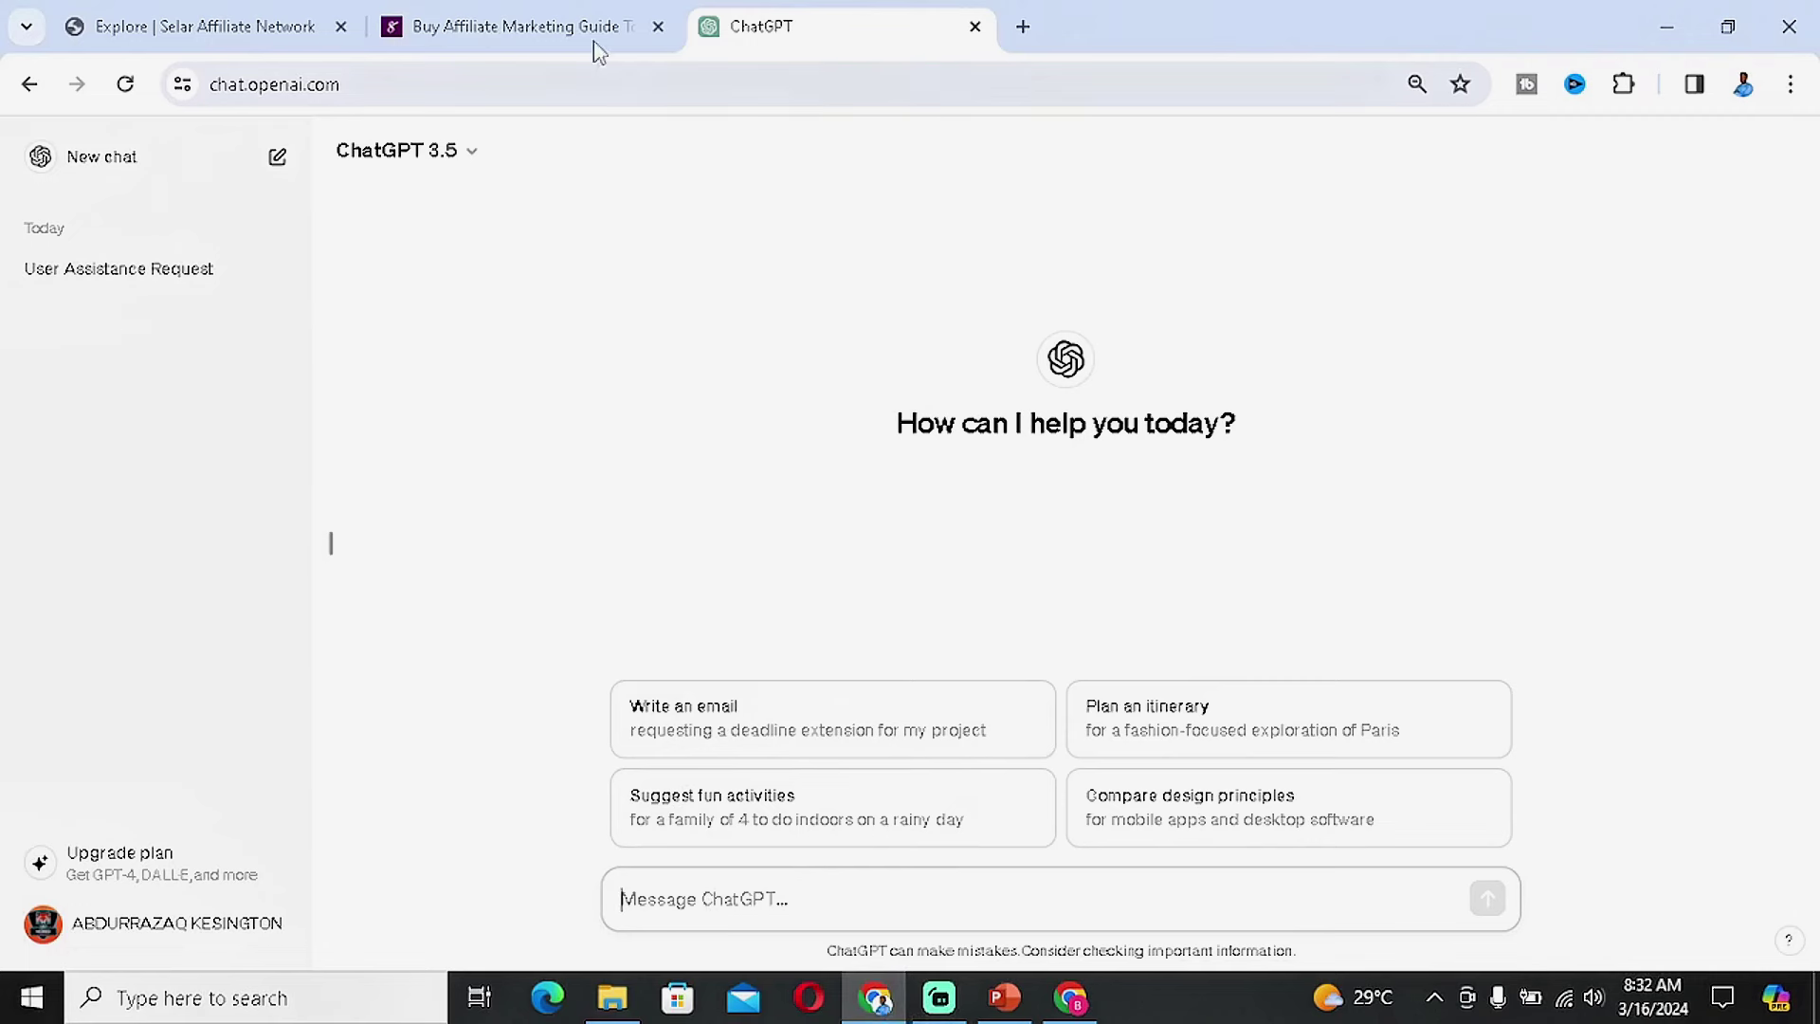
{"action": "left_click", "coordinate": [275, 83]}
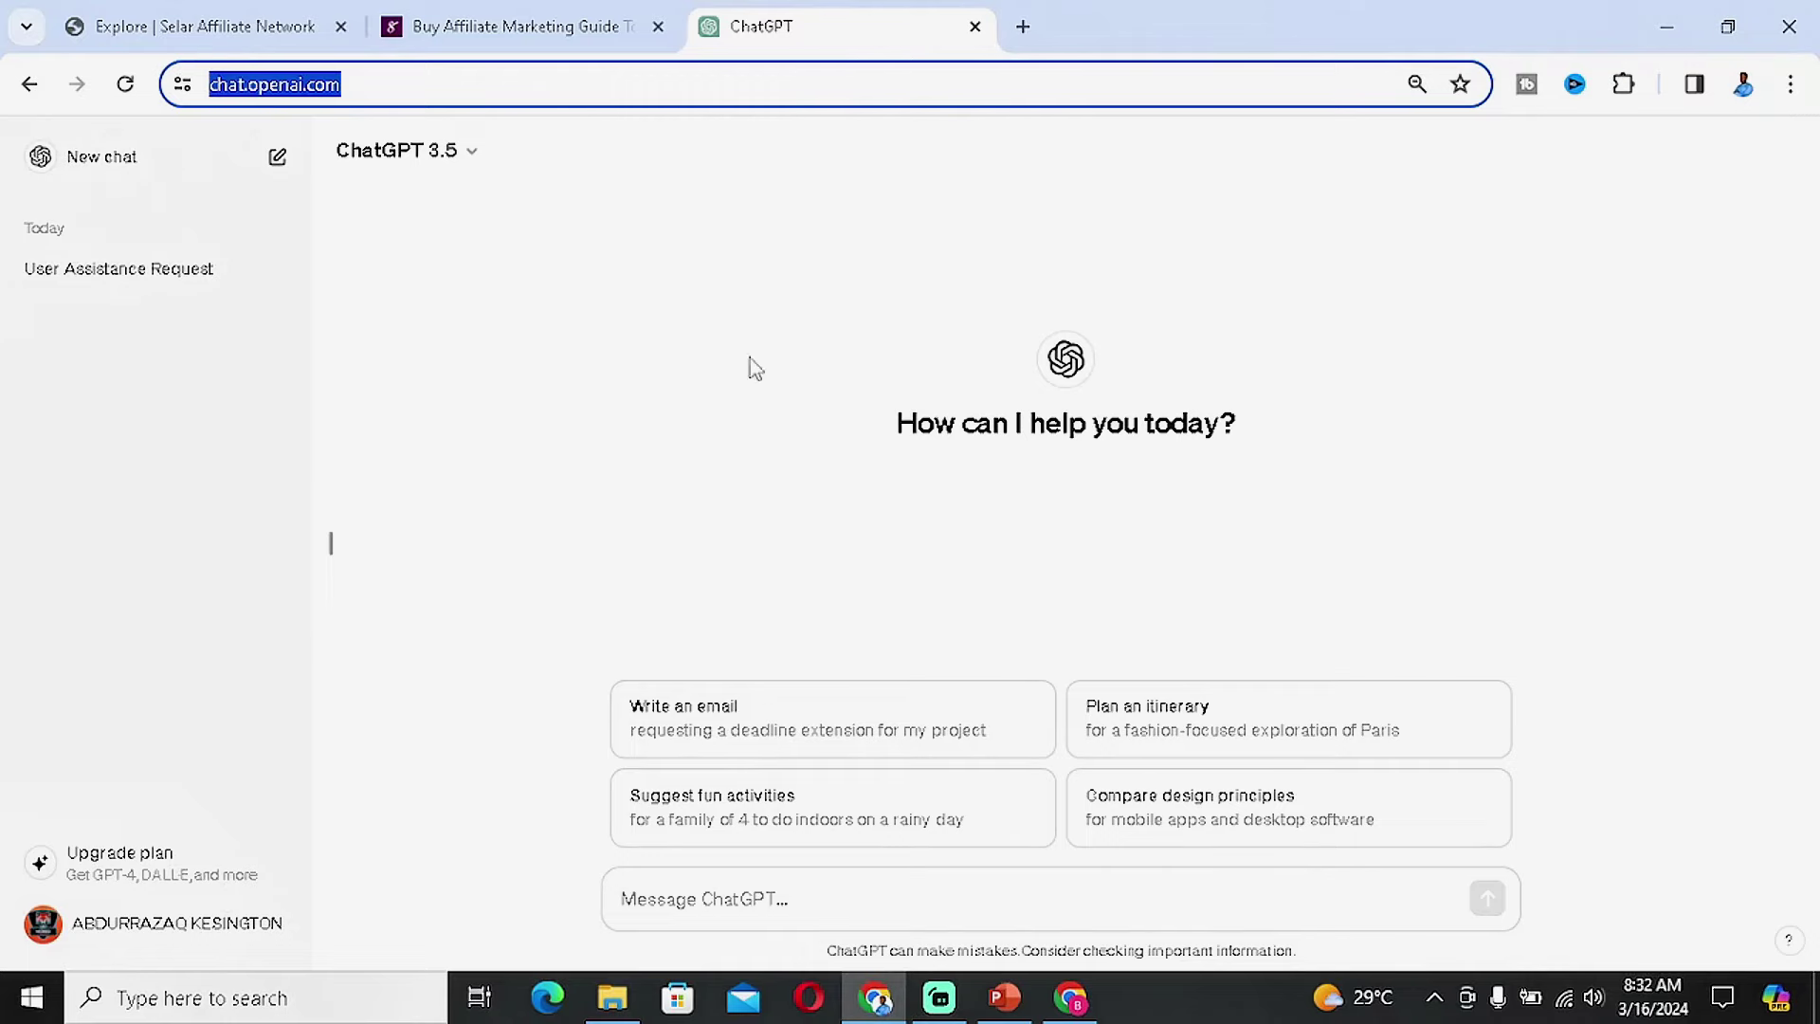
{"action": "left_click", "coordinate": [798, 552]}
Ask ChatGPT for a nice swift power bank product description, select the answer, and return to Selar.
{"action": "left_click", "coordinate": [805, 901]}
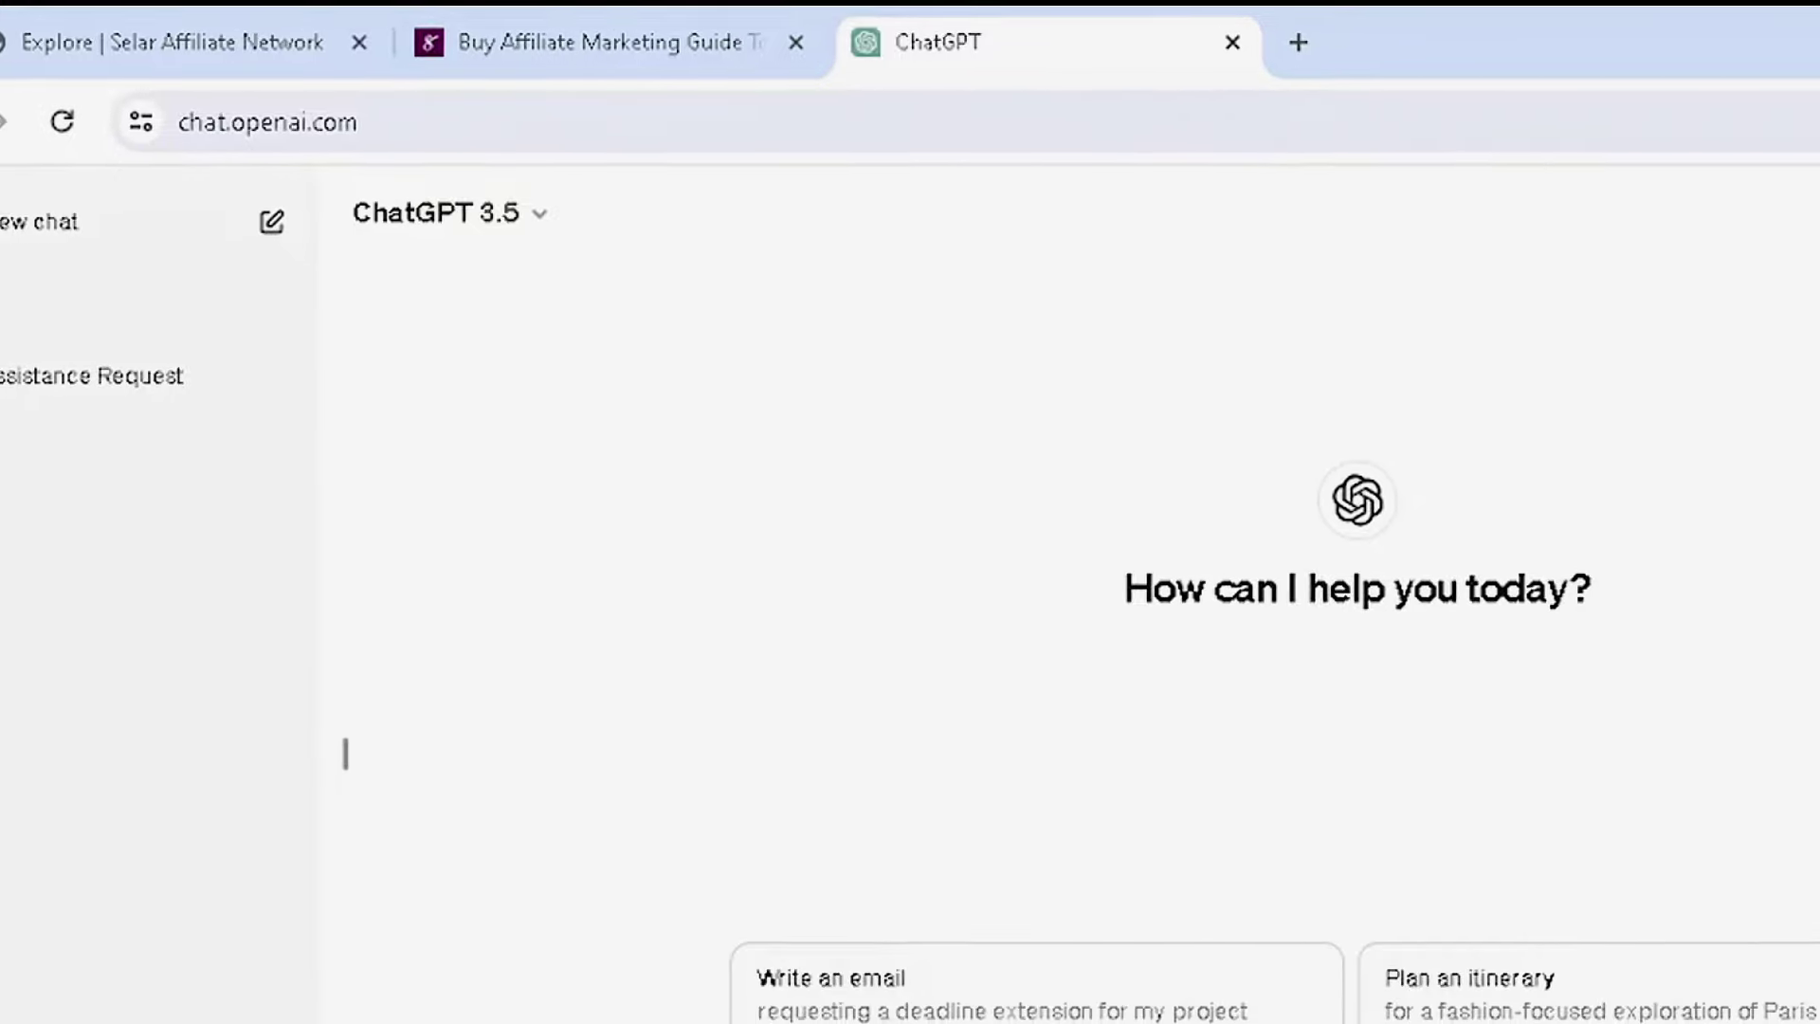
{"action": "type", "text": "write me a nice prod"}
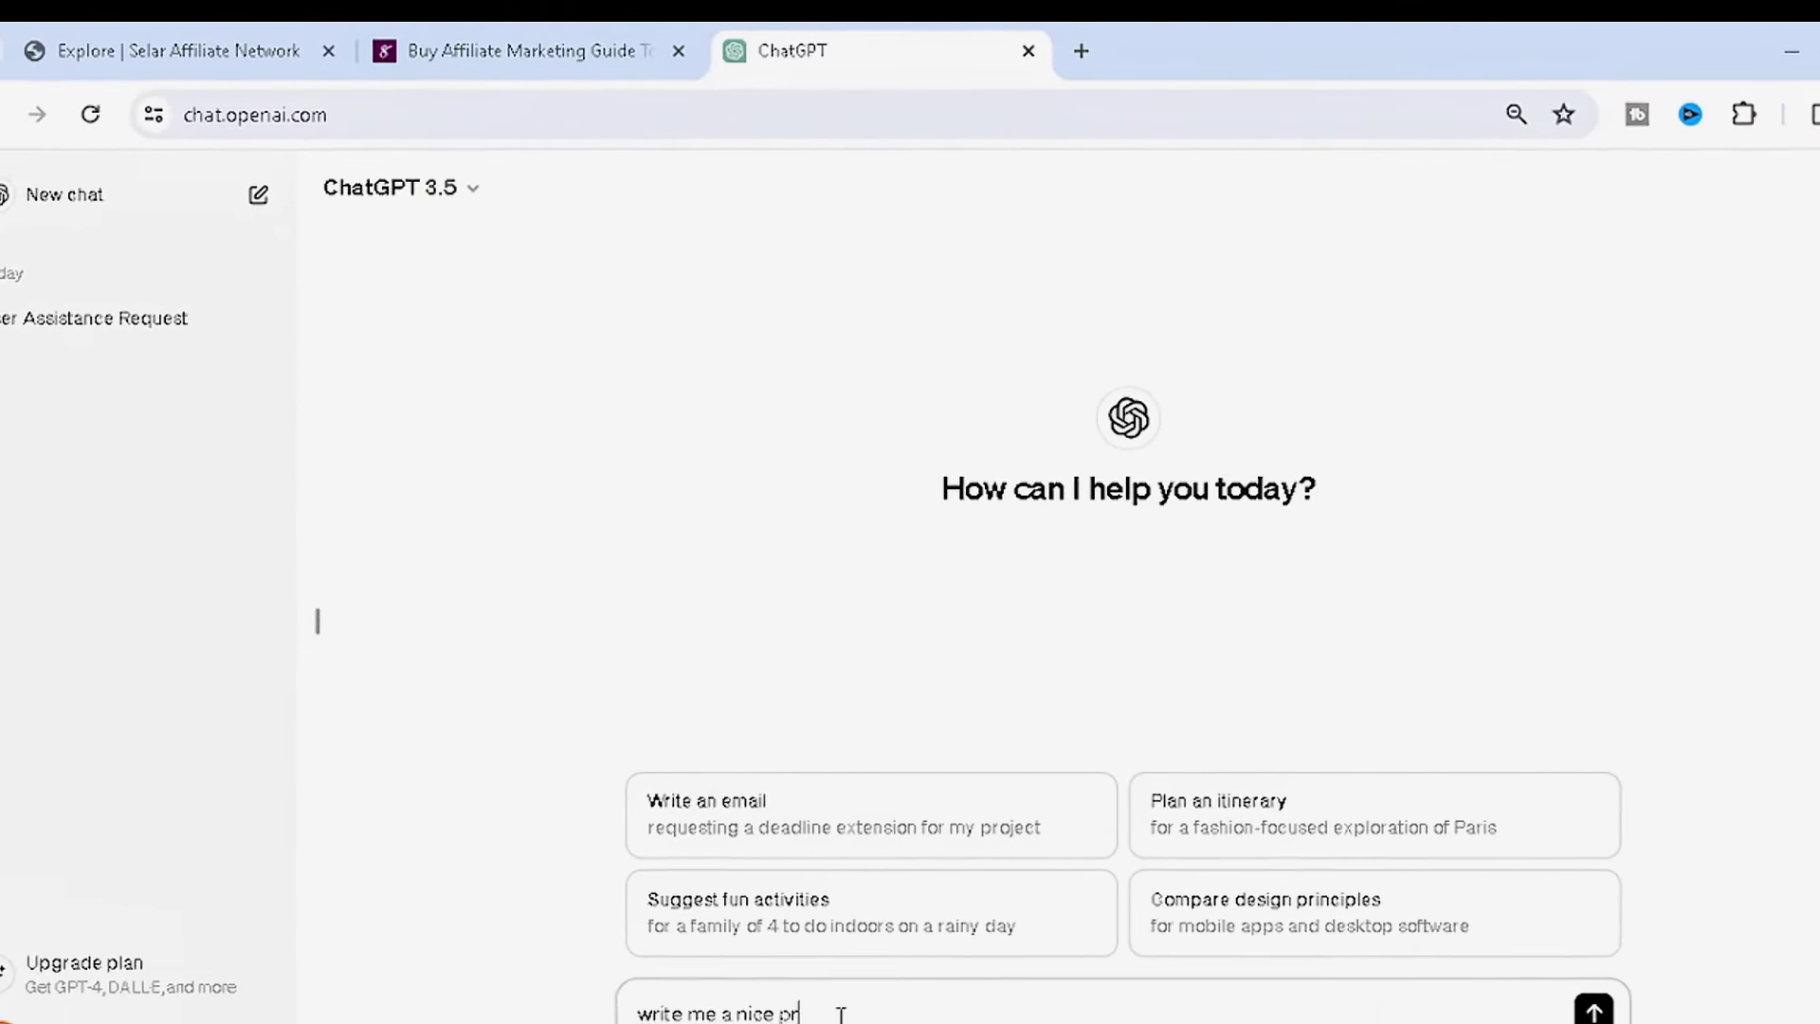
{"action": "type", "text": "uct descr"}
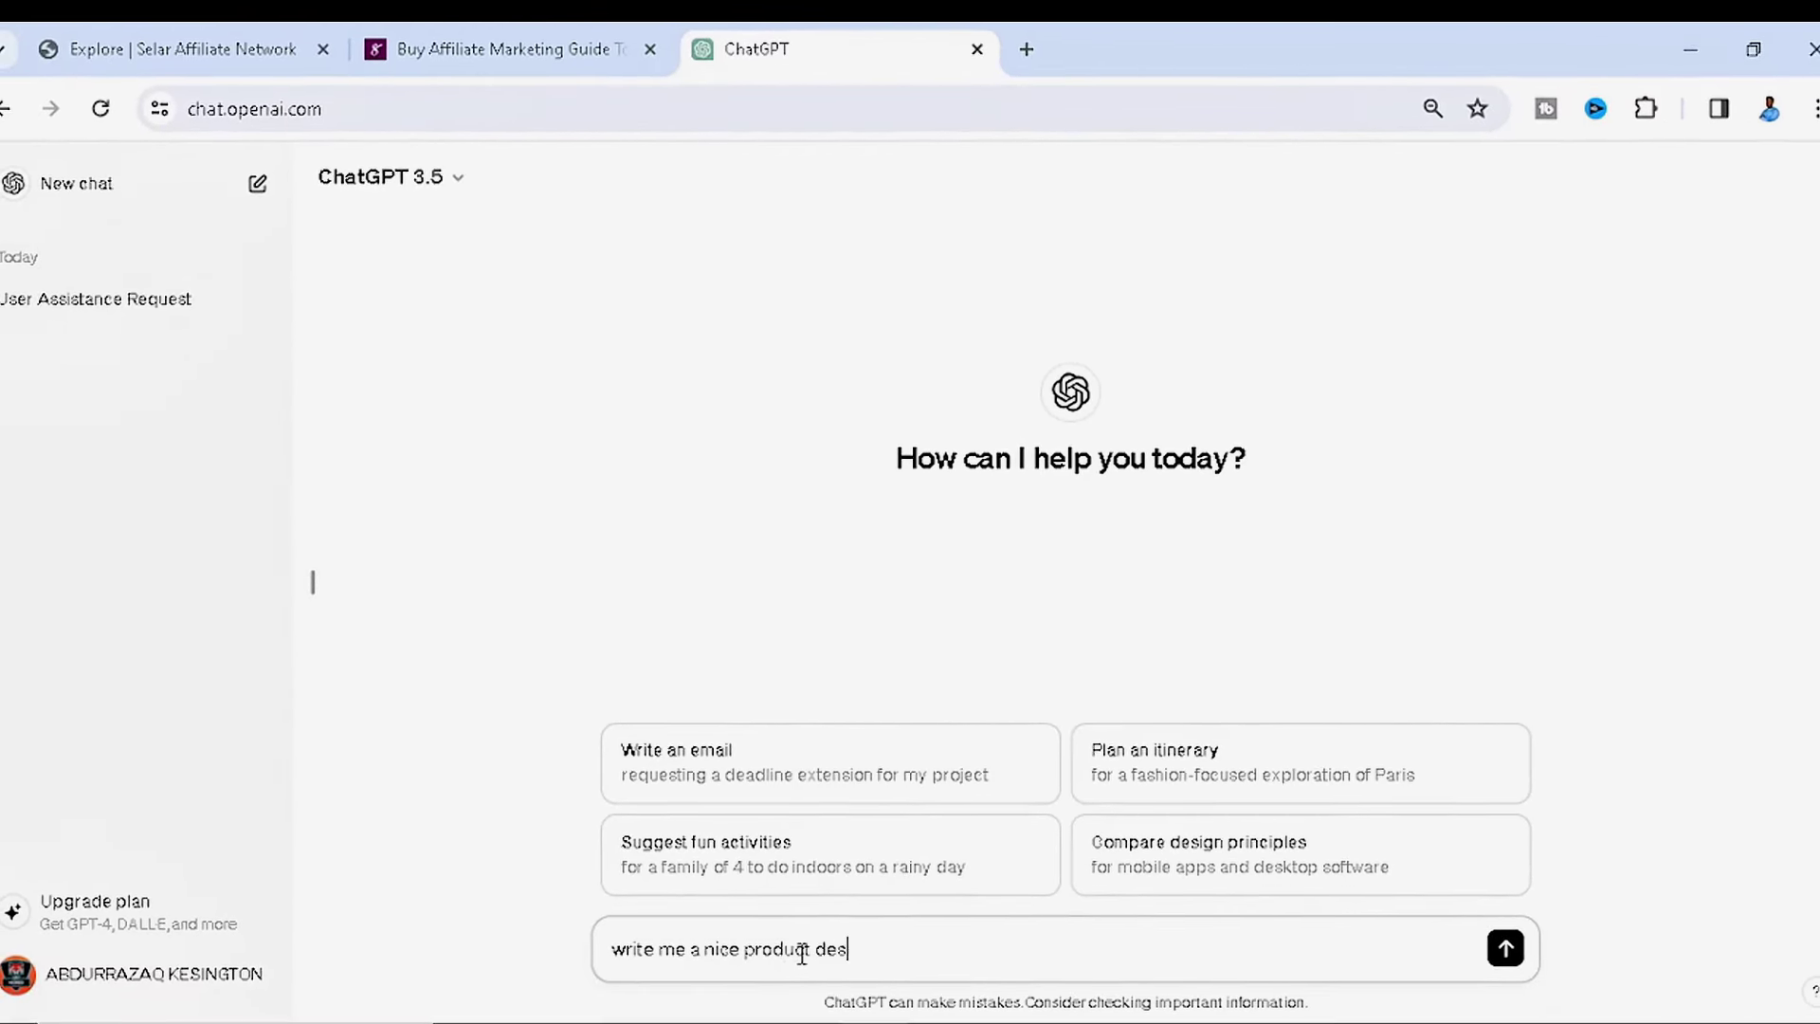
{"action": "type", "text": "iption "}
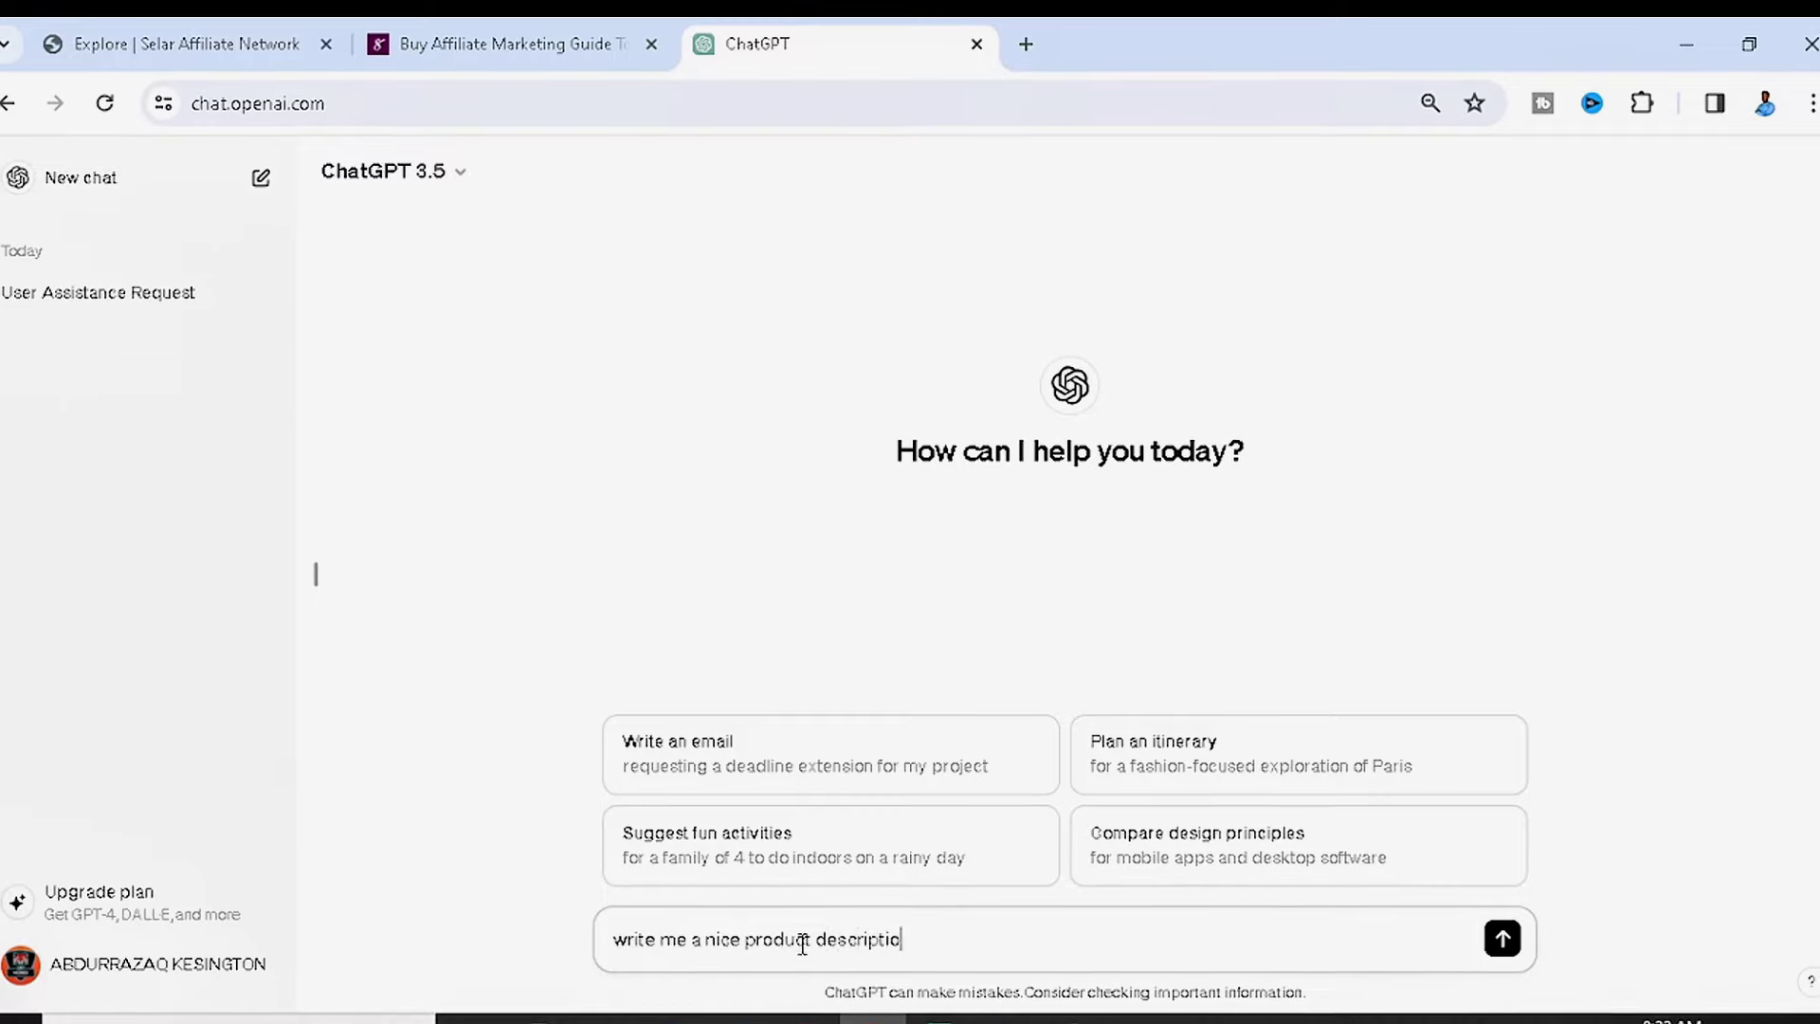
{"action": "type", "text": "of a s"}
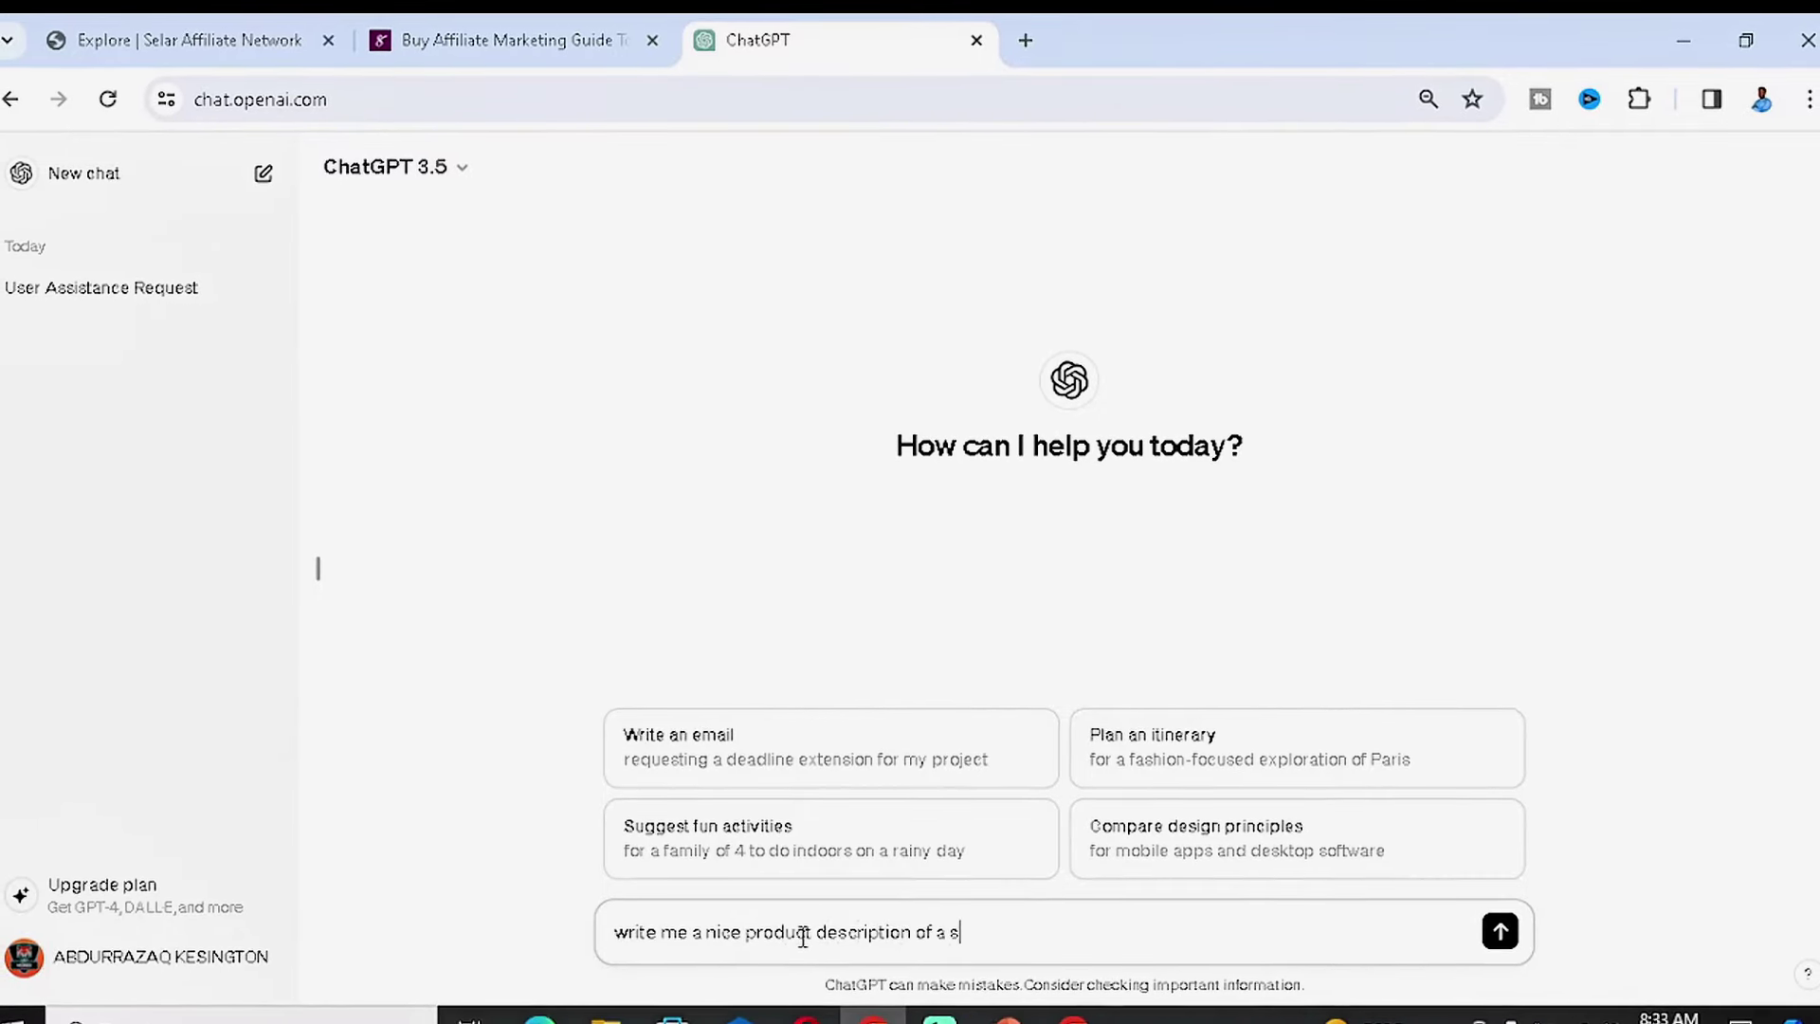
{"action": "type", "text": "wift po"}
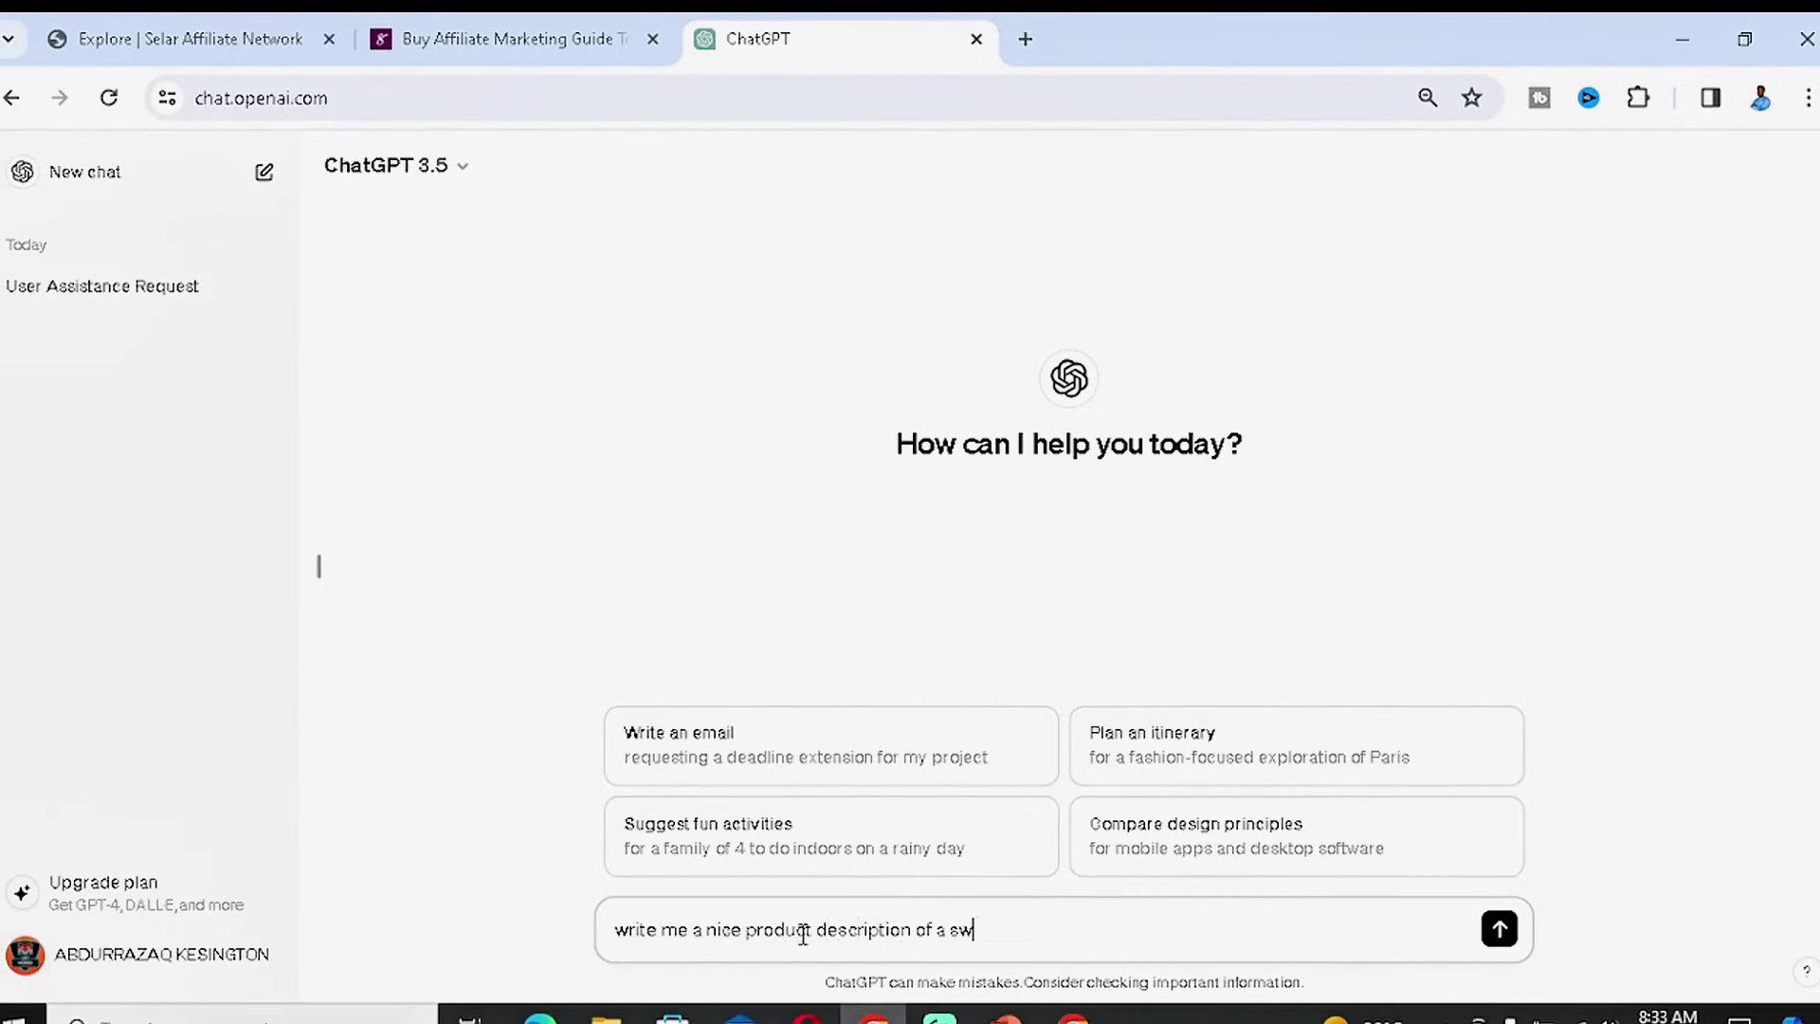
{"action": "type", "text": "wer bank"}
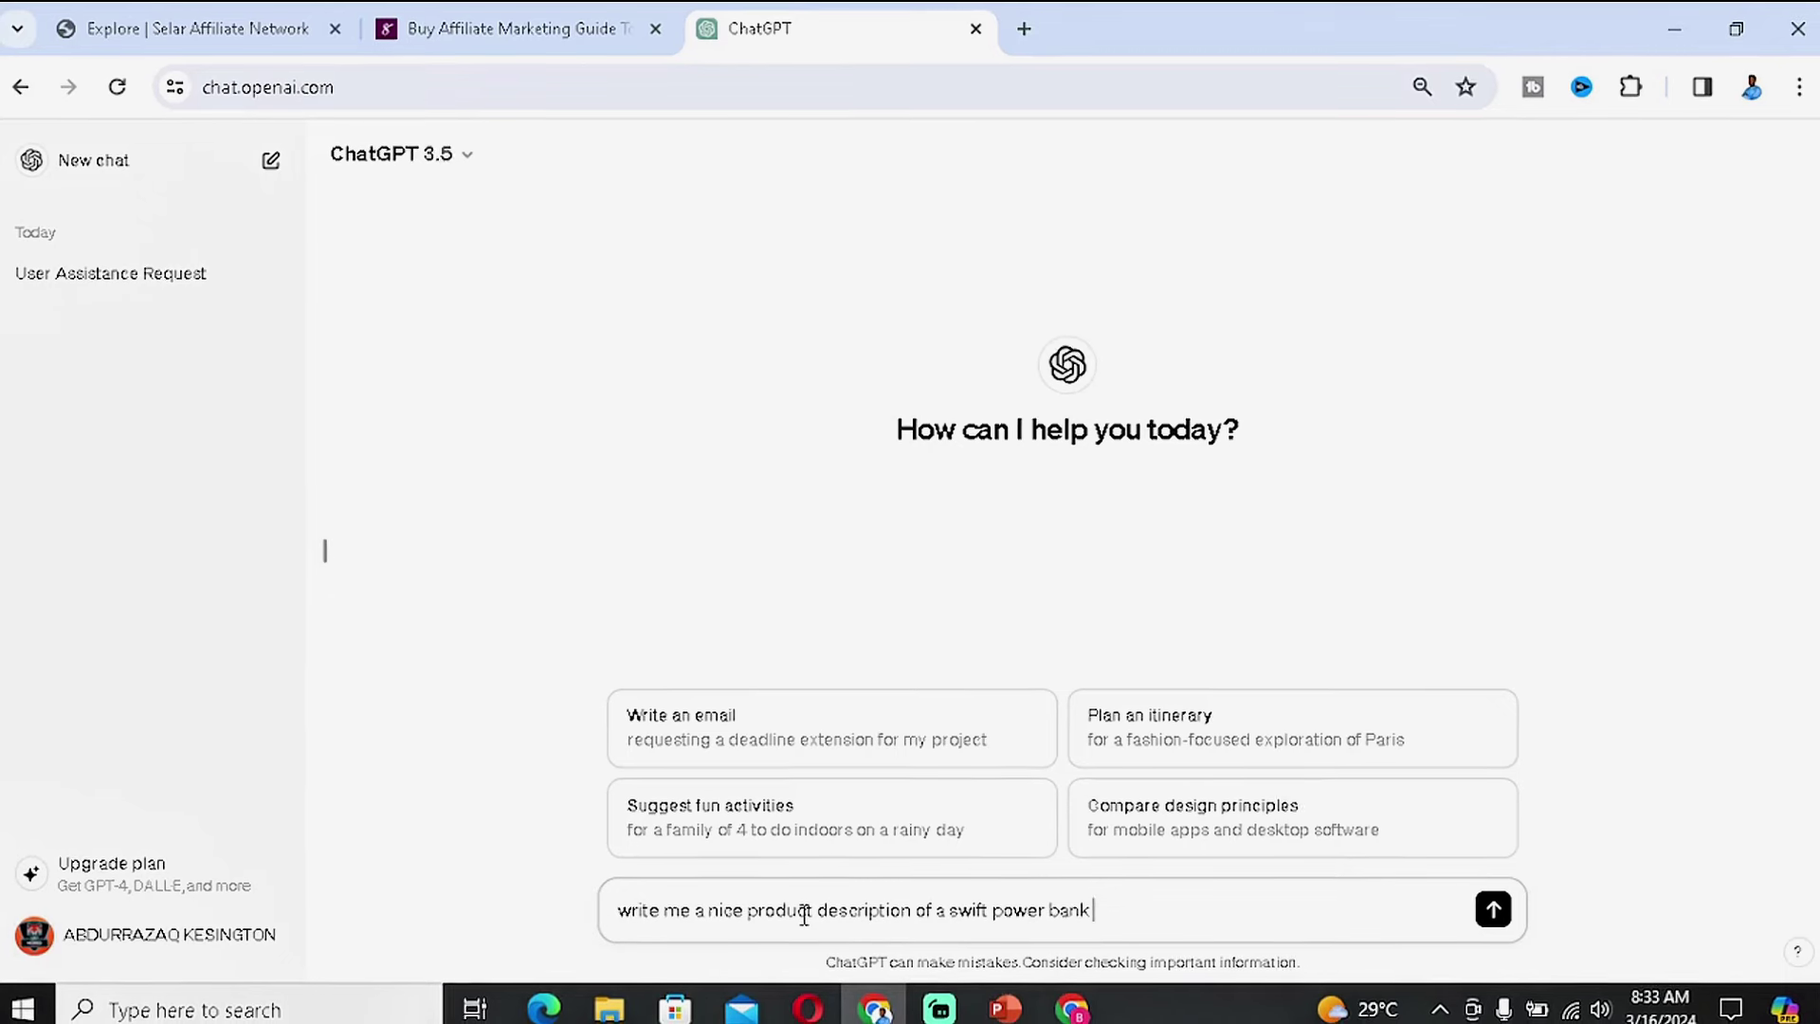
{"action": "key", "text": "Return"}
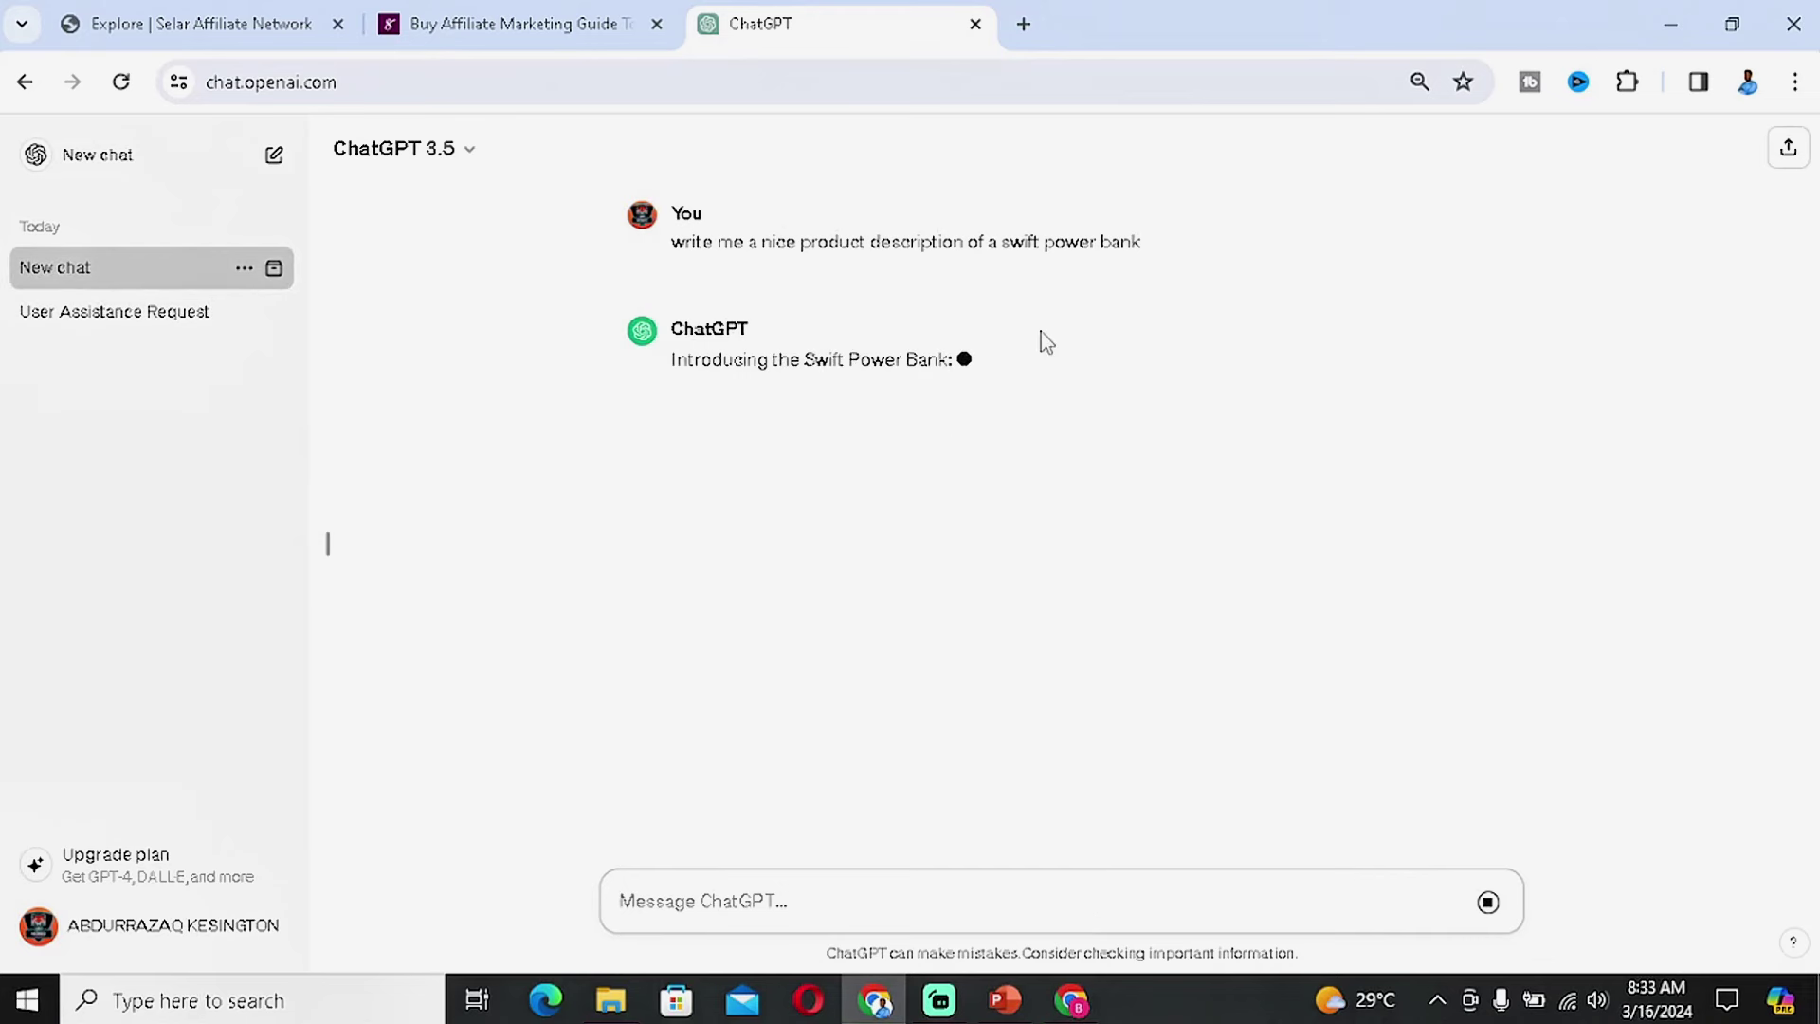
{"action": "left_click_drag", "start_coordinate": [1044, 350], "coordinate": [1237, 797]}
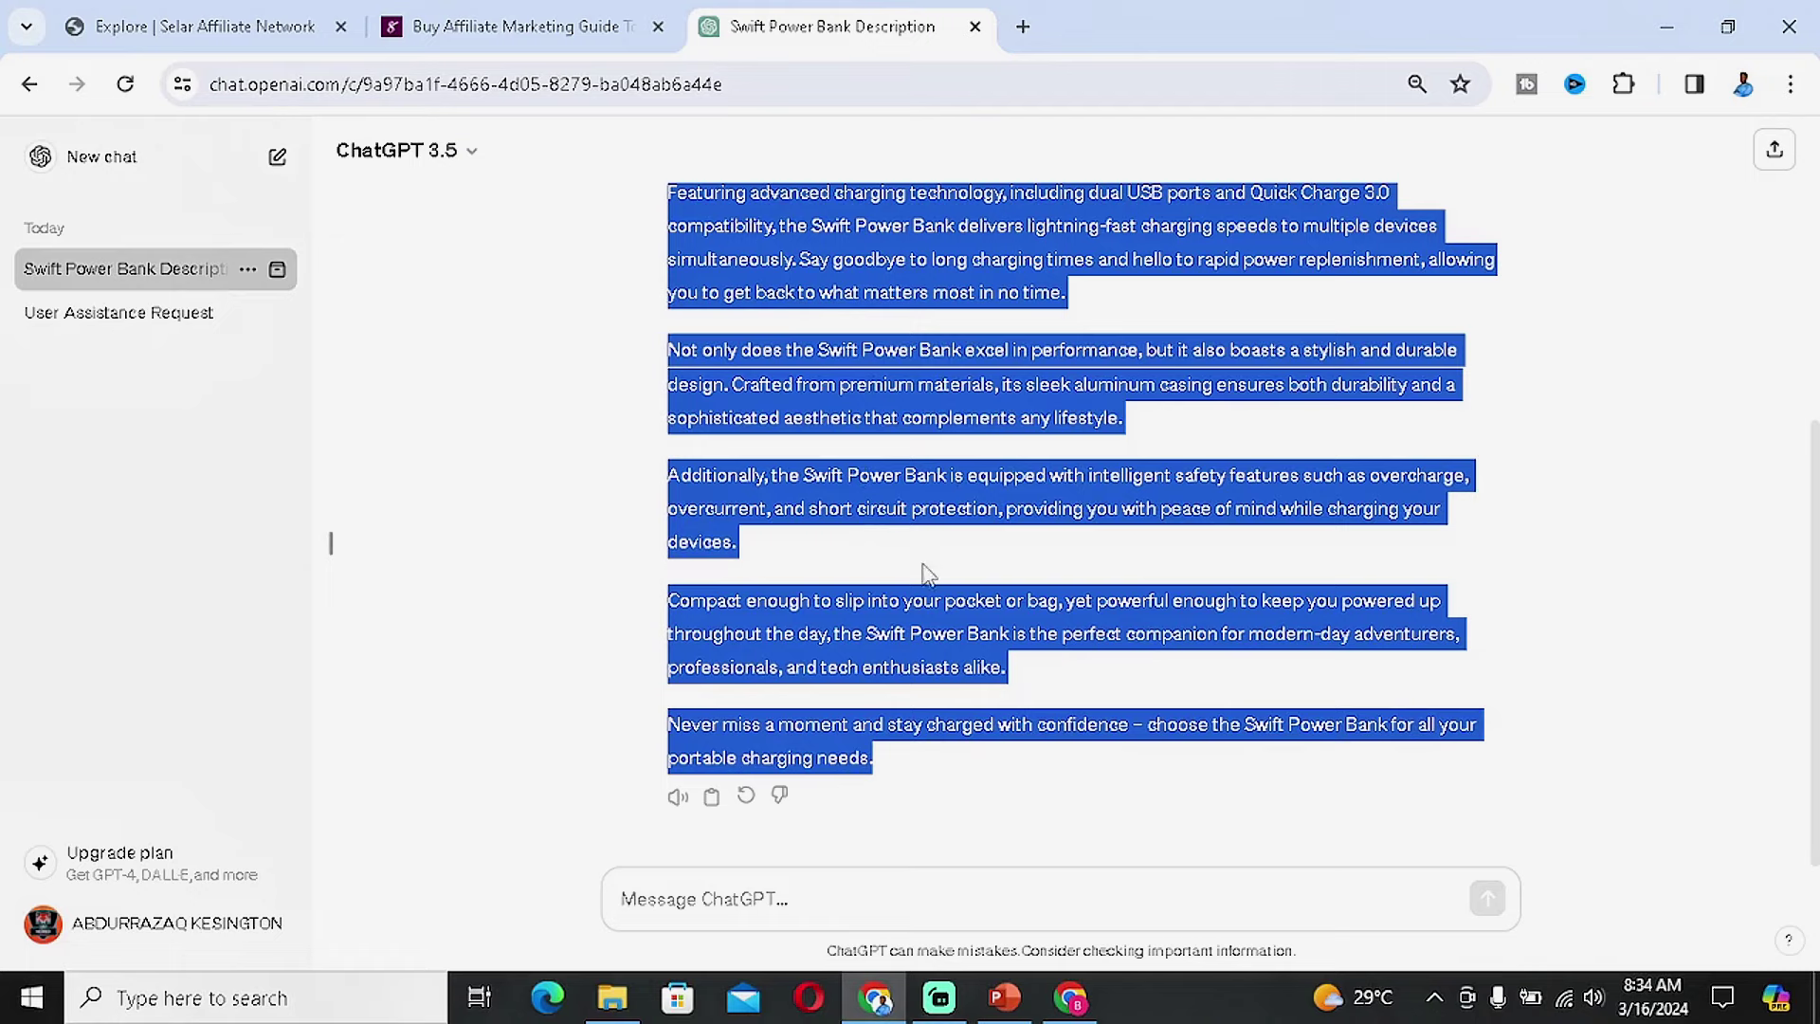
{"action": "left_click", "coordinate": [1072, 997]}
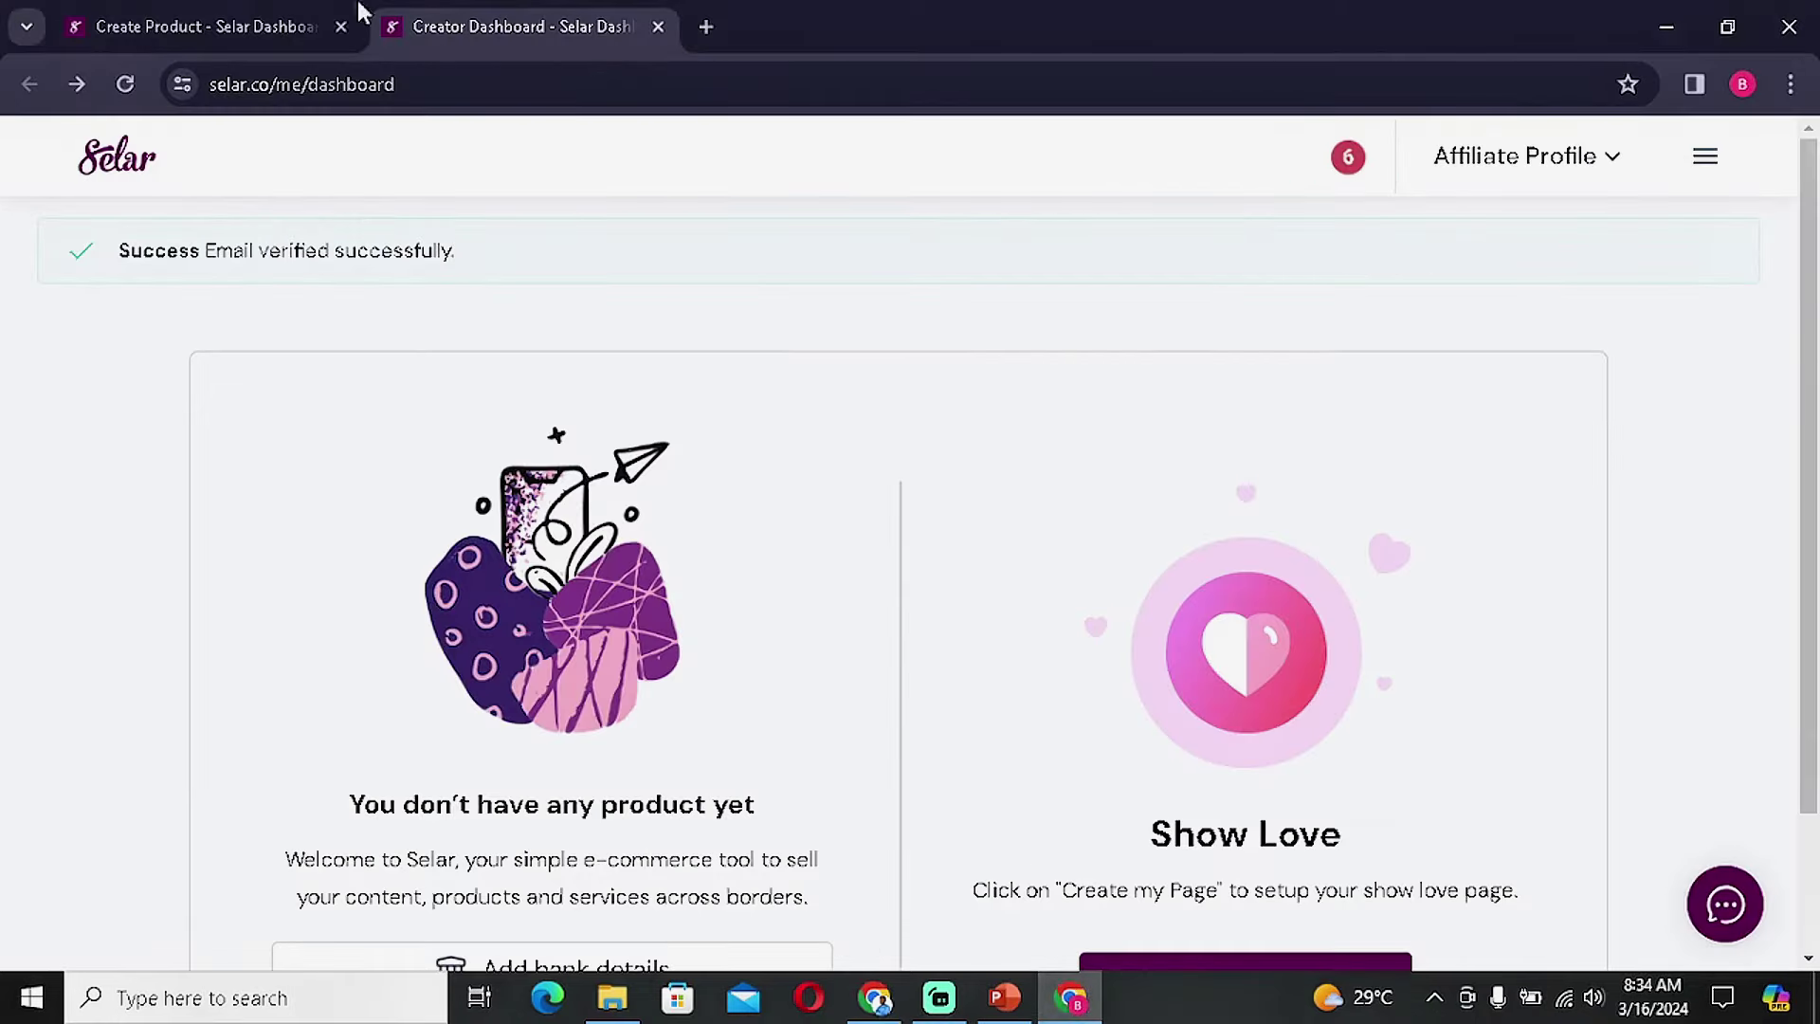
{"action": "left_click", "coordinate": [224, 13]}
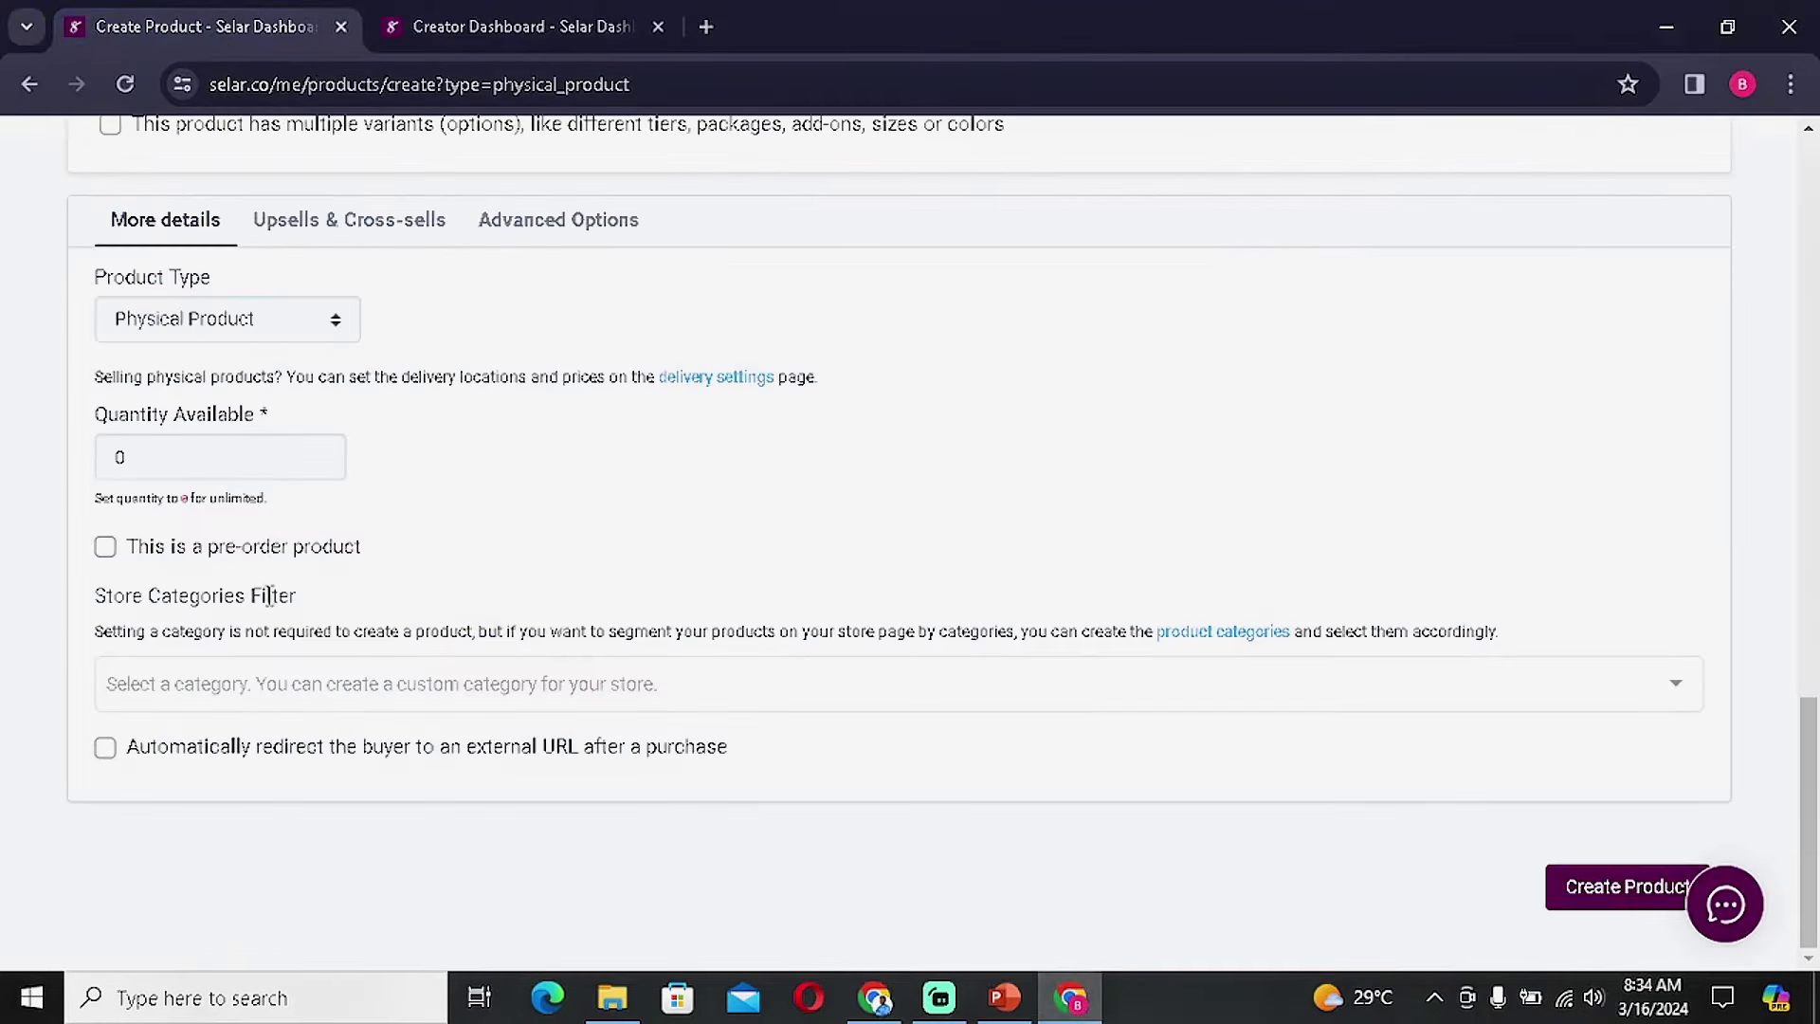
{"action": "scroll", "coordinate": [284, 589], "scroll_direction": "up", "scroll_amount": 3}
{"action": "scroll", "coordinate": [266, 526], "scroll_direction": "up", "scroll_amount": 8}
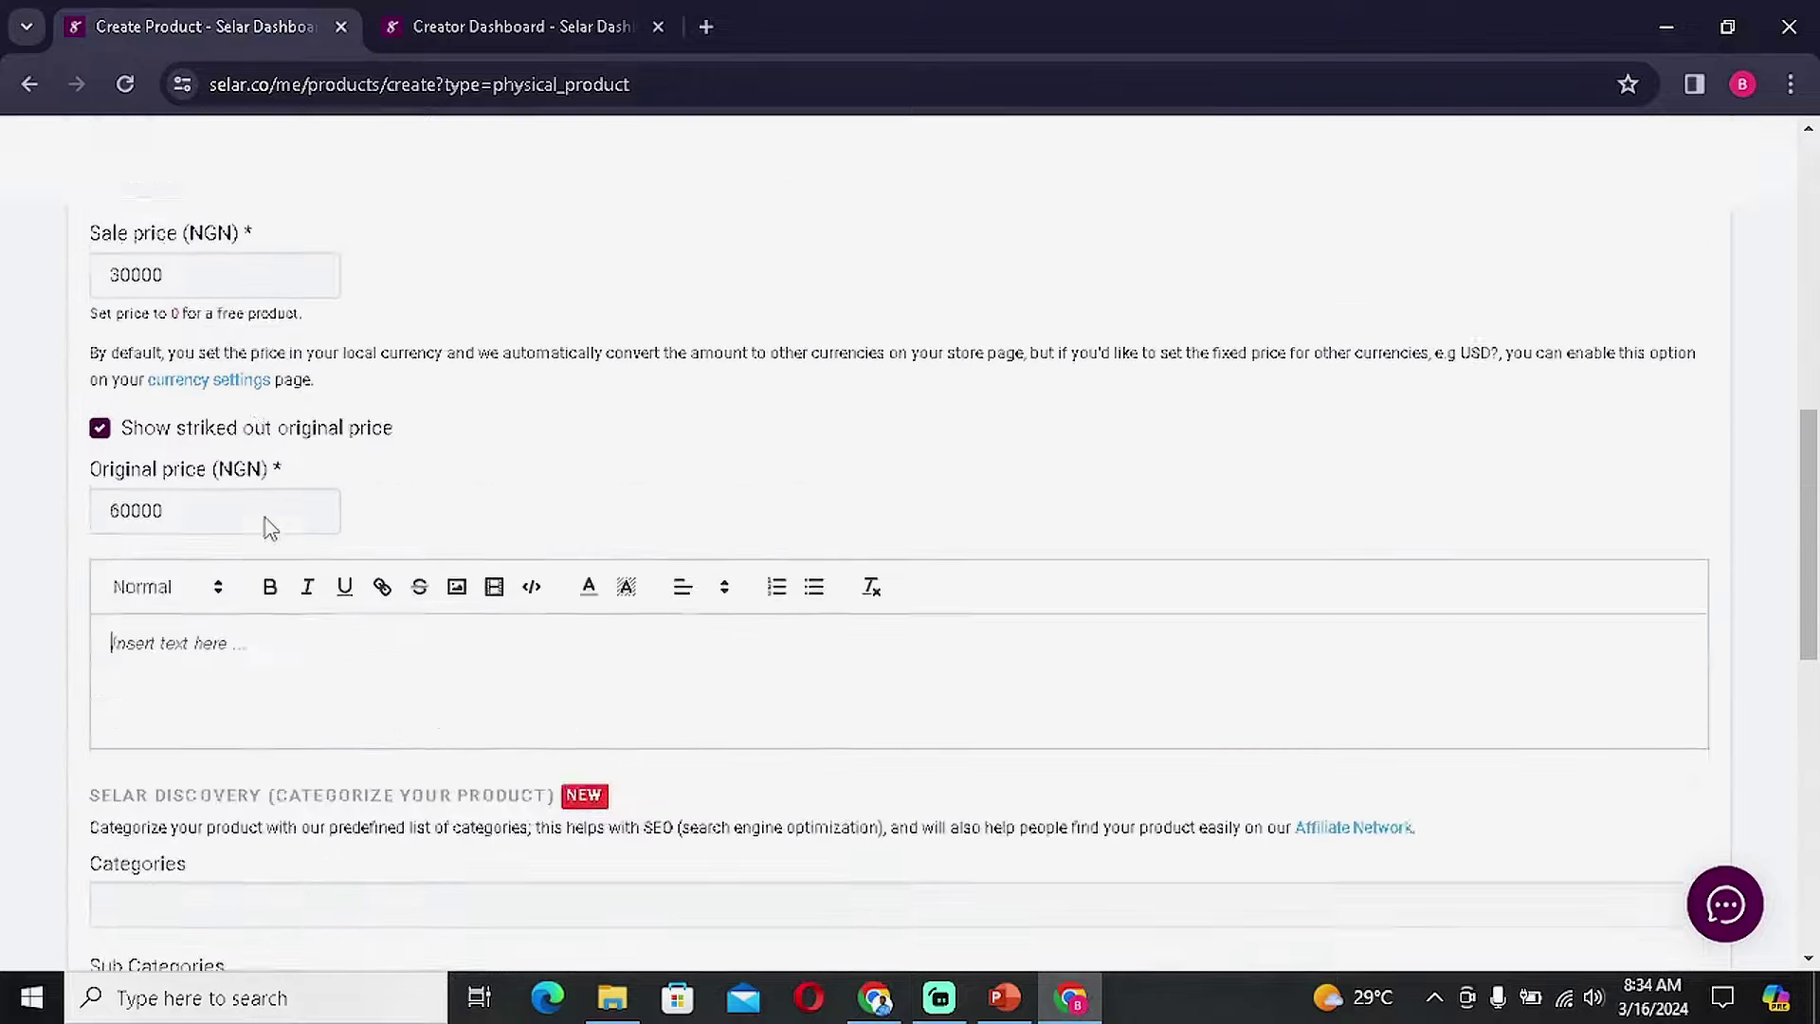
{"action": "scroll", "coordinate": [254, 633], "scroll_direction": "down", "scroll_amount": 1}
{"action": "left_click", "coordinate": [192, 728]}
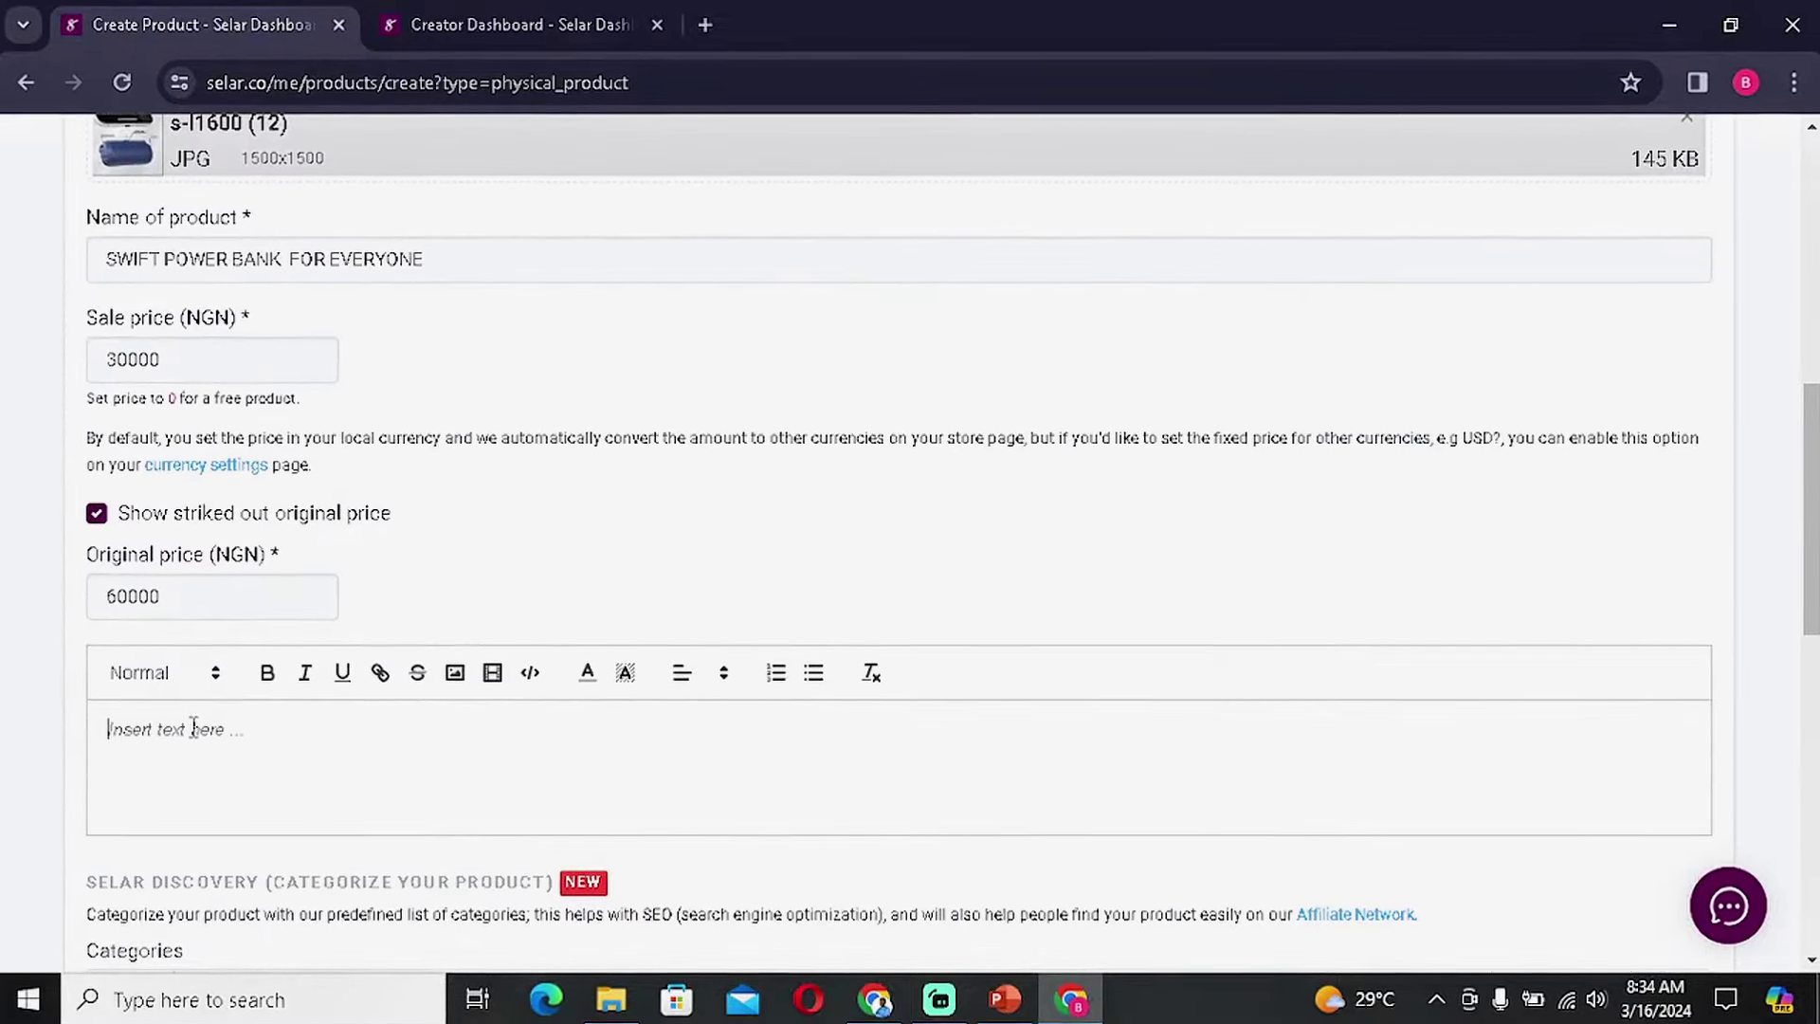
{"action": "key", "text": "ctrl+v"}
{"action": "scroll", "coordinate": [1090, 655], "scroll_direction": "down", "scroll_amount": 2}
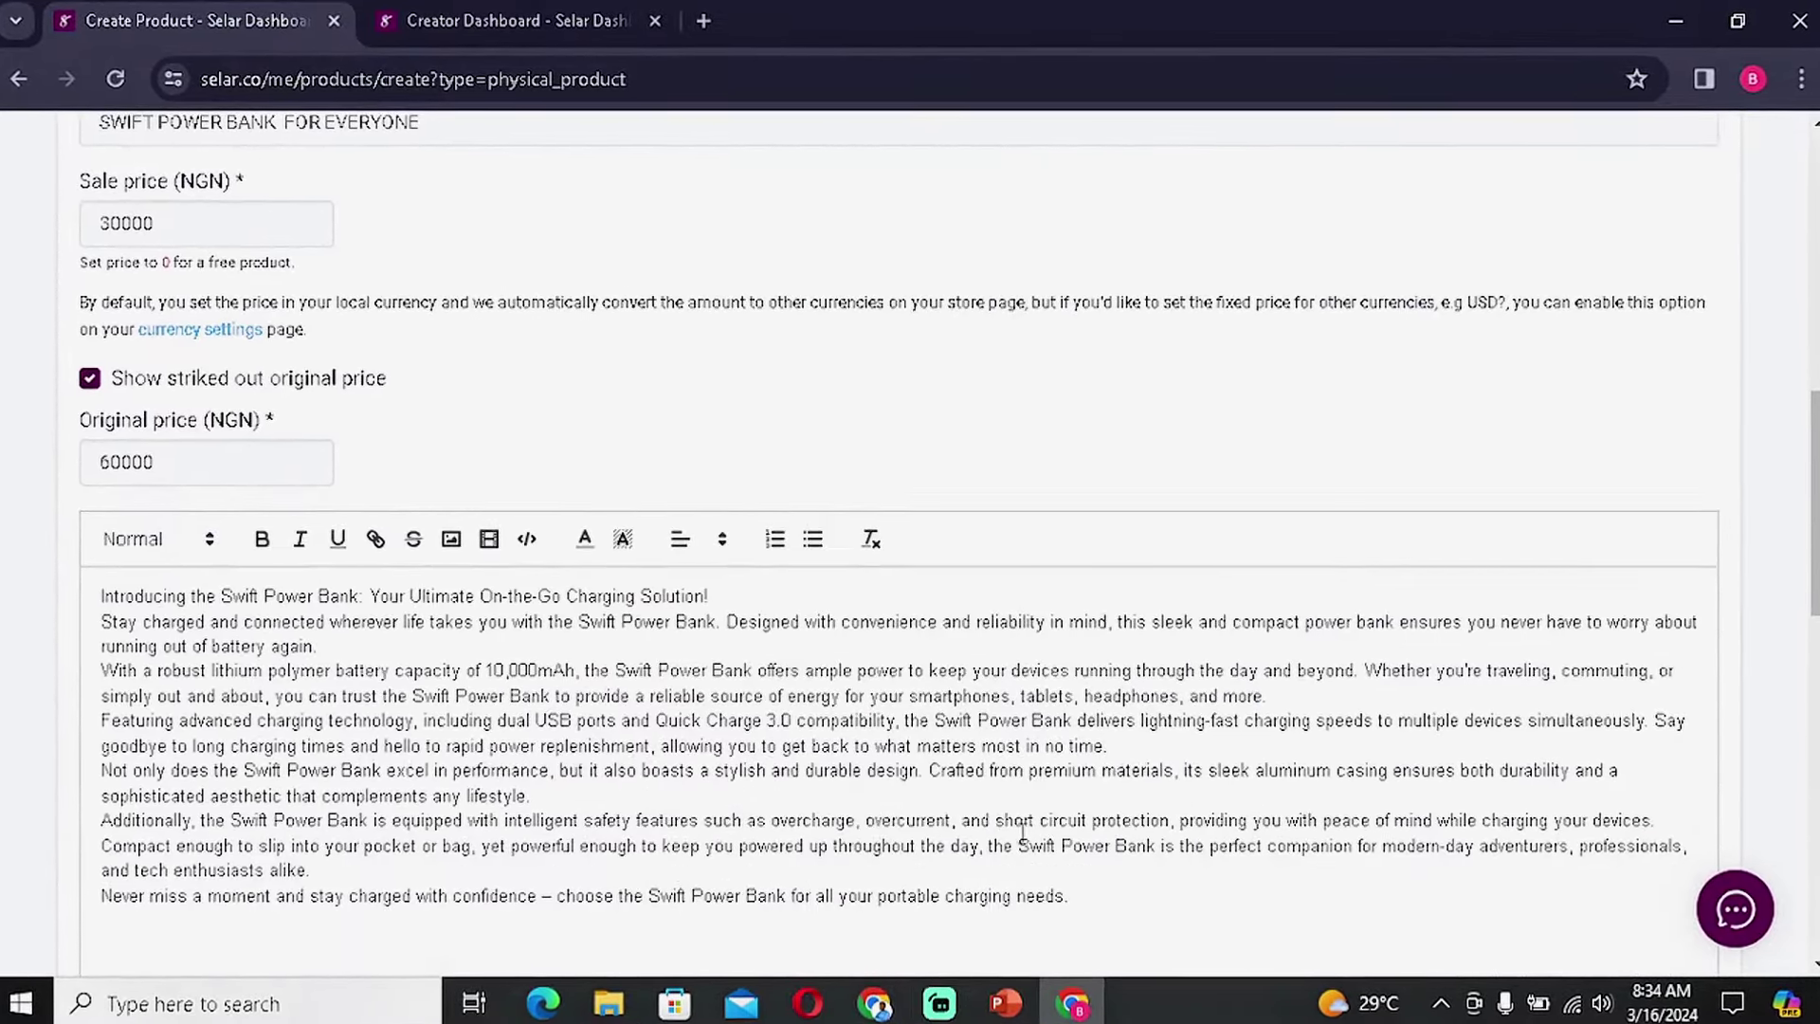
{"action": "scroll", "coordinate": [1091, 655], "scroll_direction": "down", "scroll_amount": 2}
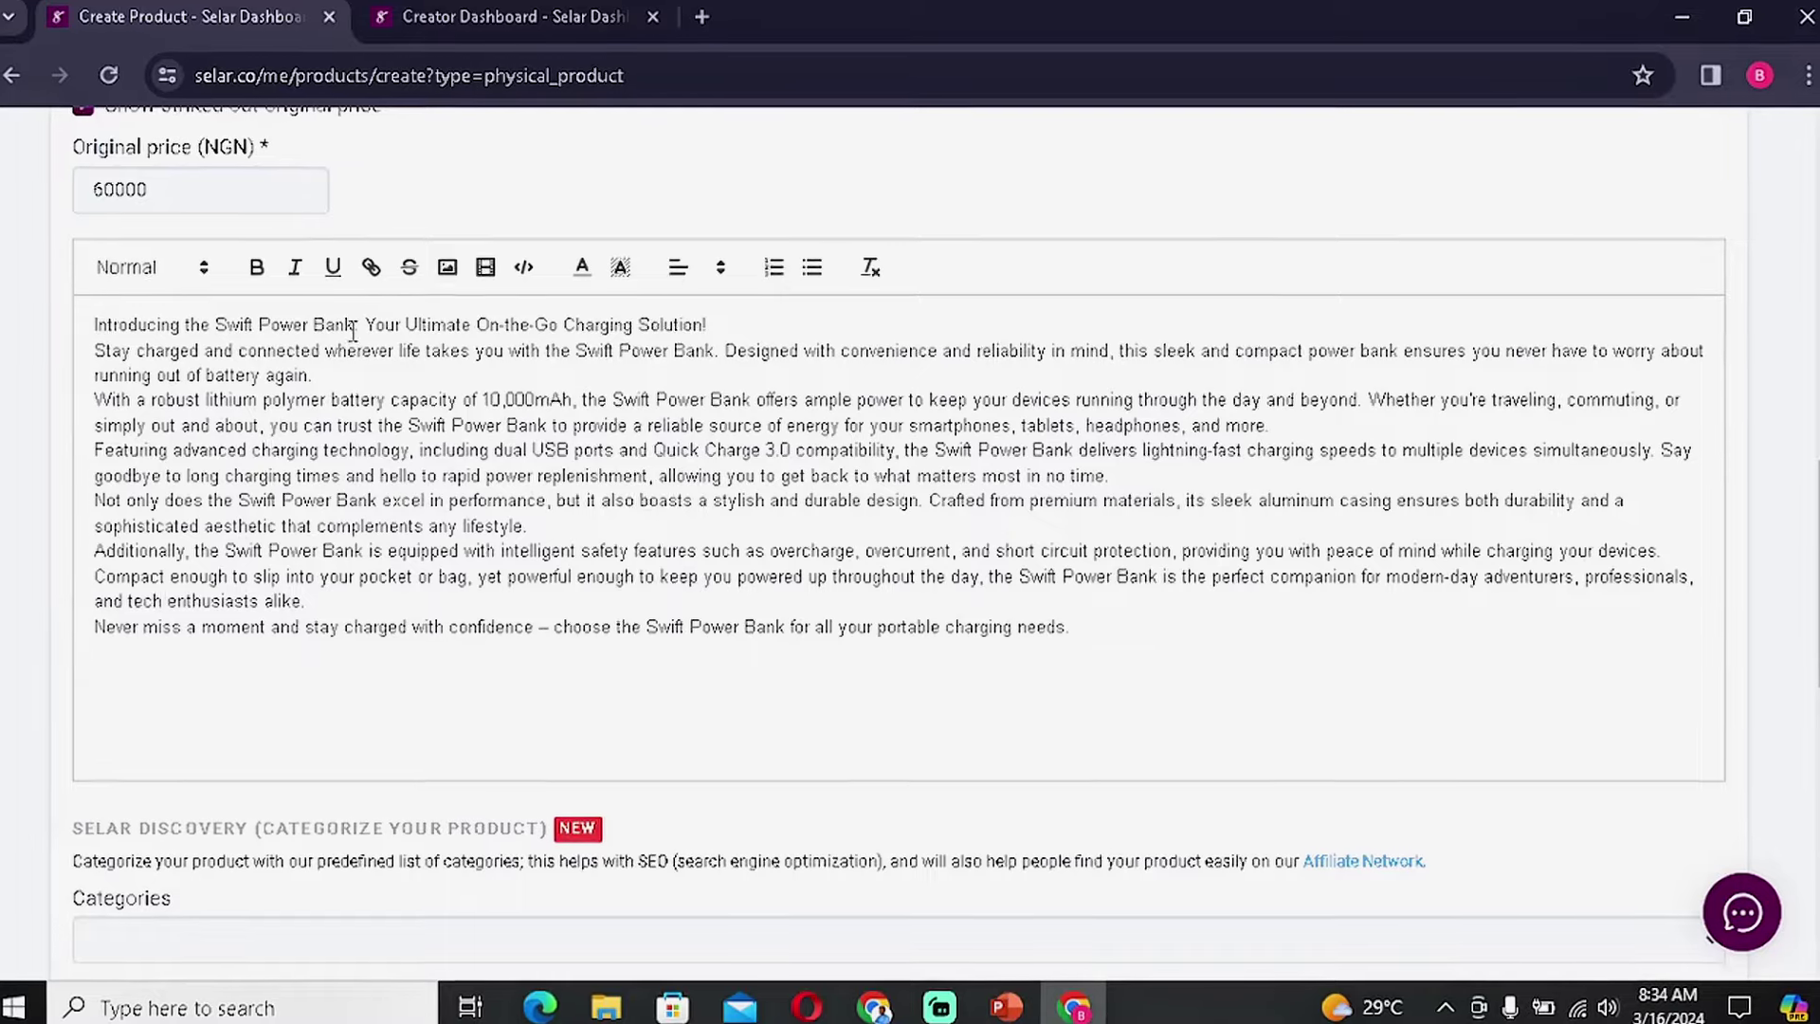
{"action": "left_click", "coordinate": [86, 347]}
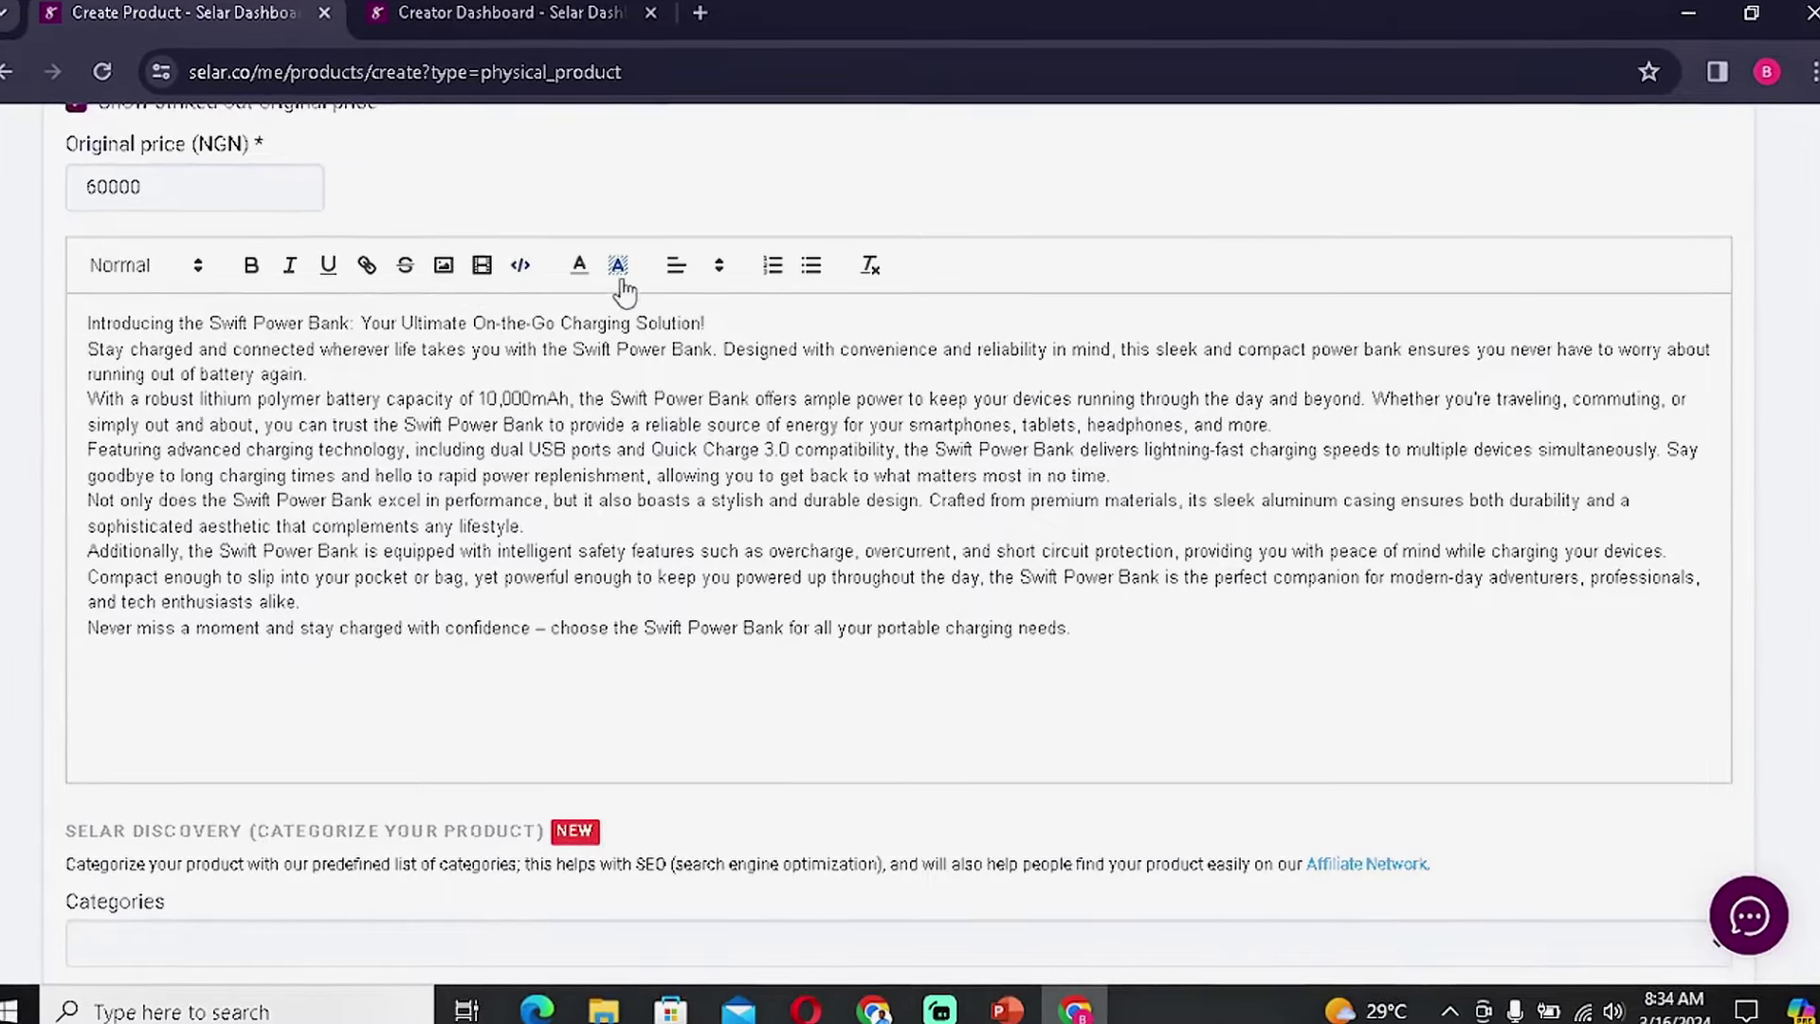
{"action": "left_click", "coordinate": [811, 265]}
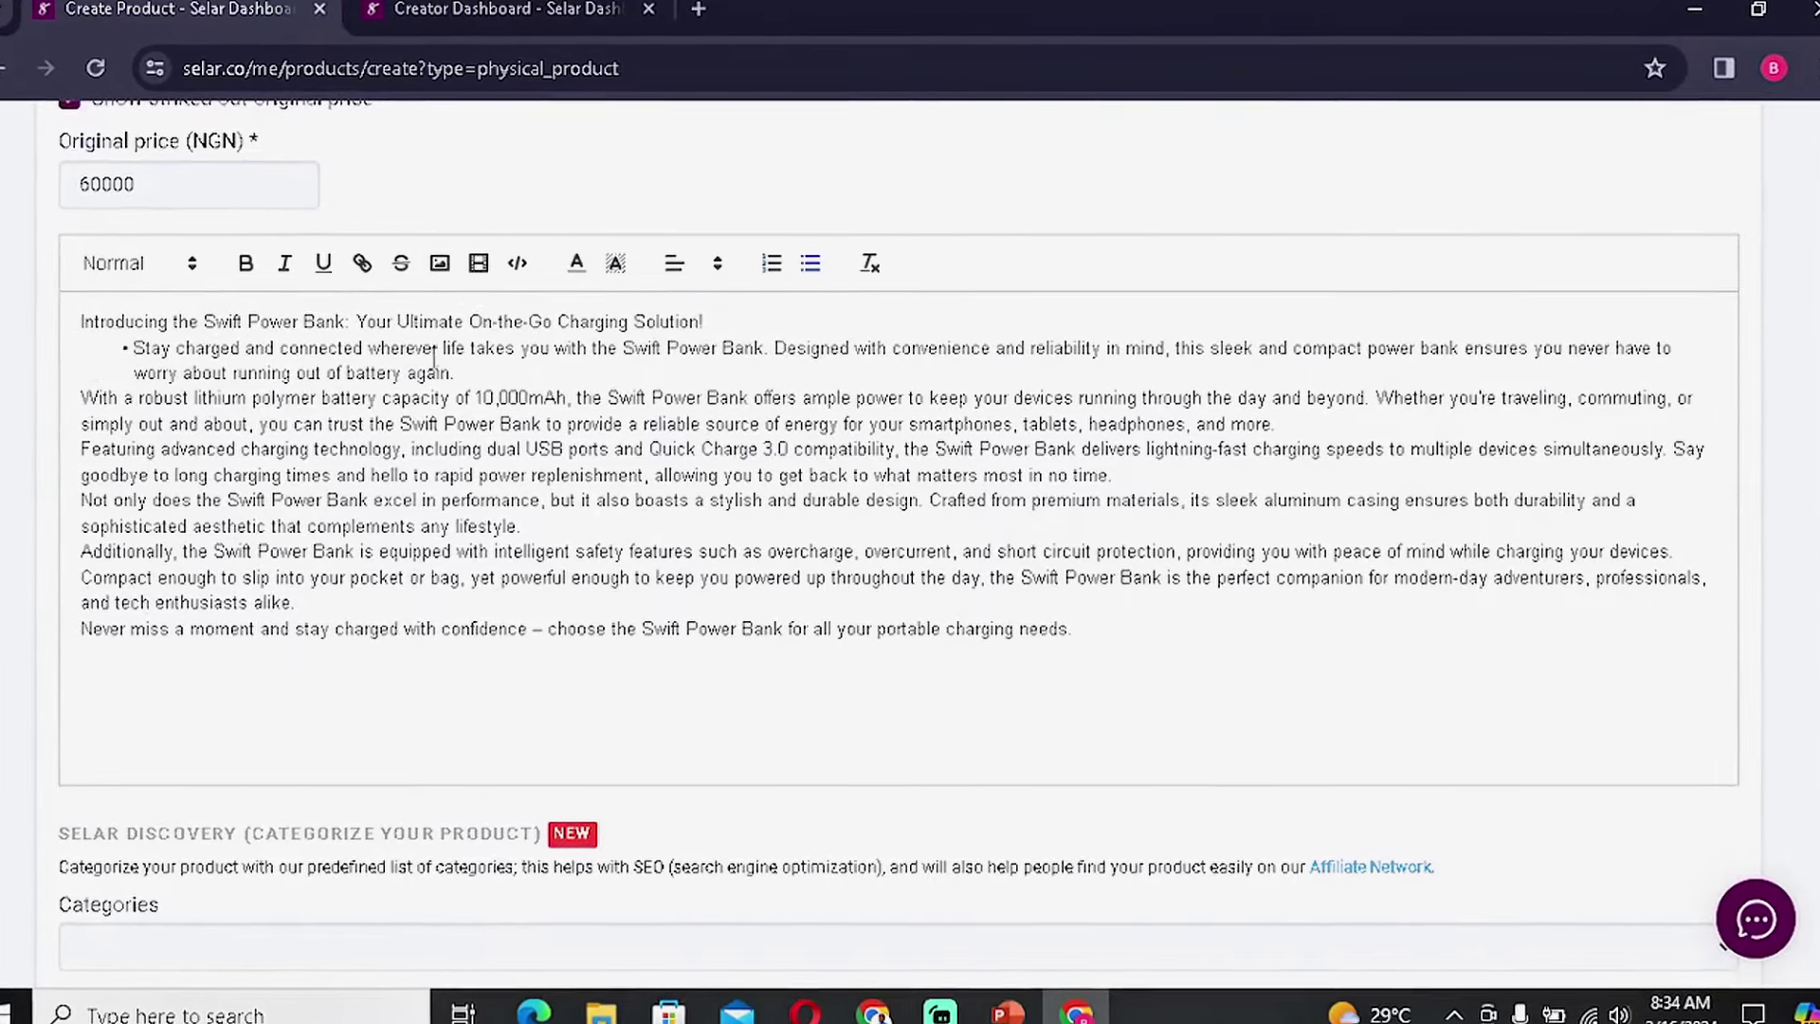
{"action": "left_click", "coordinate": [77, 397]}
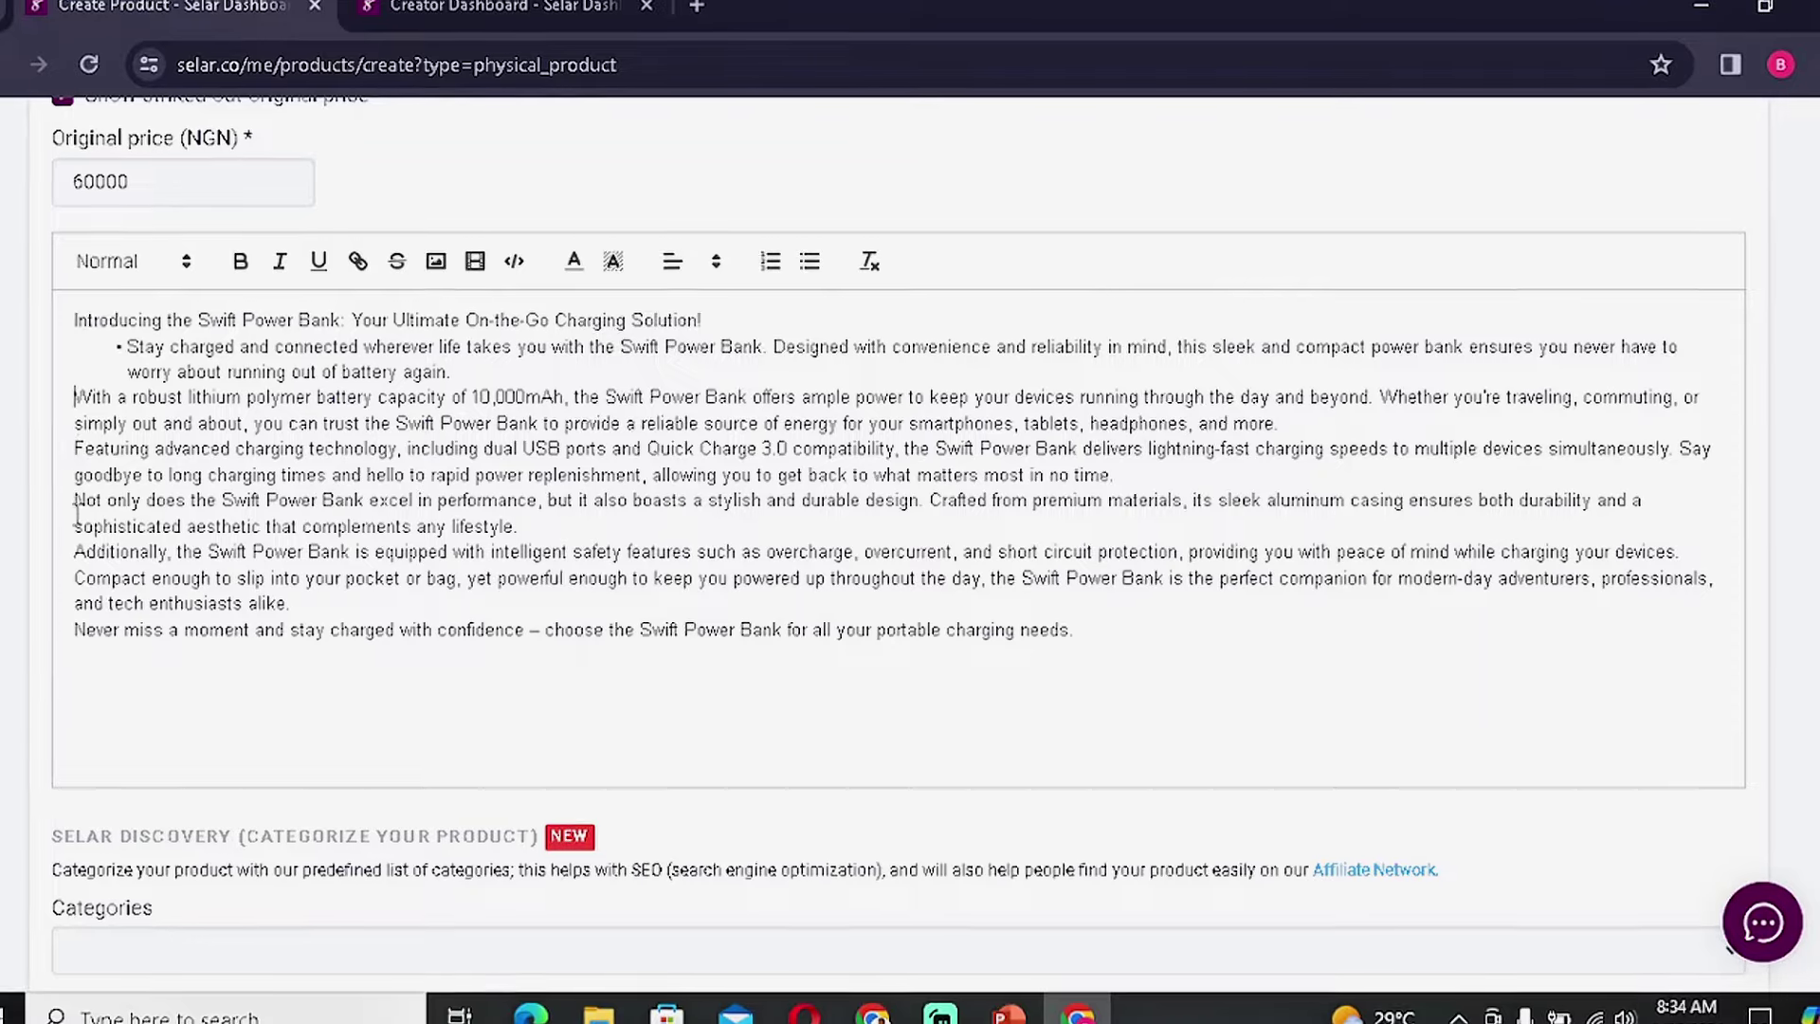
{"action": "left_click", "coordinate": [72, 551]}
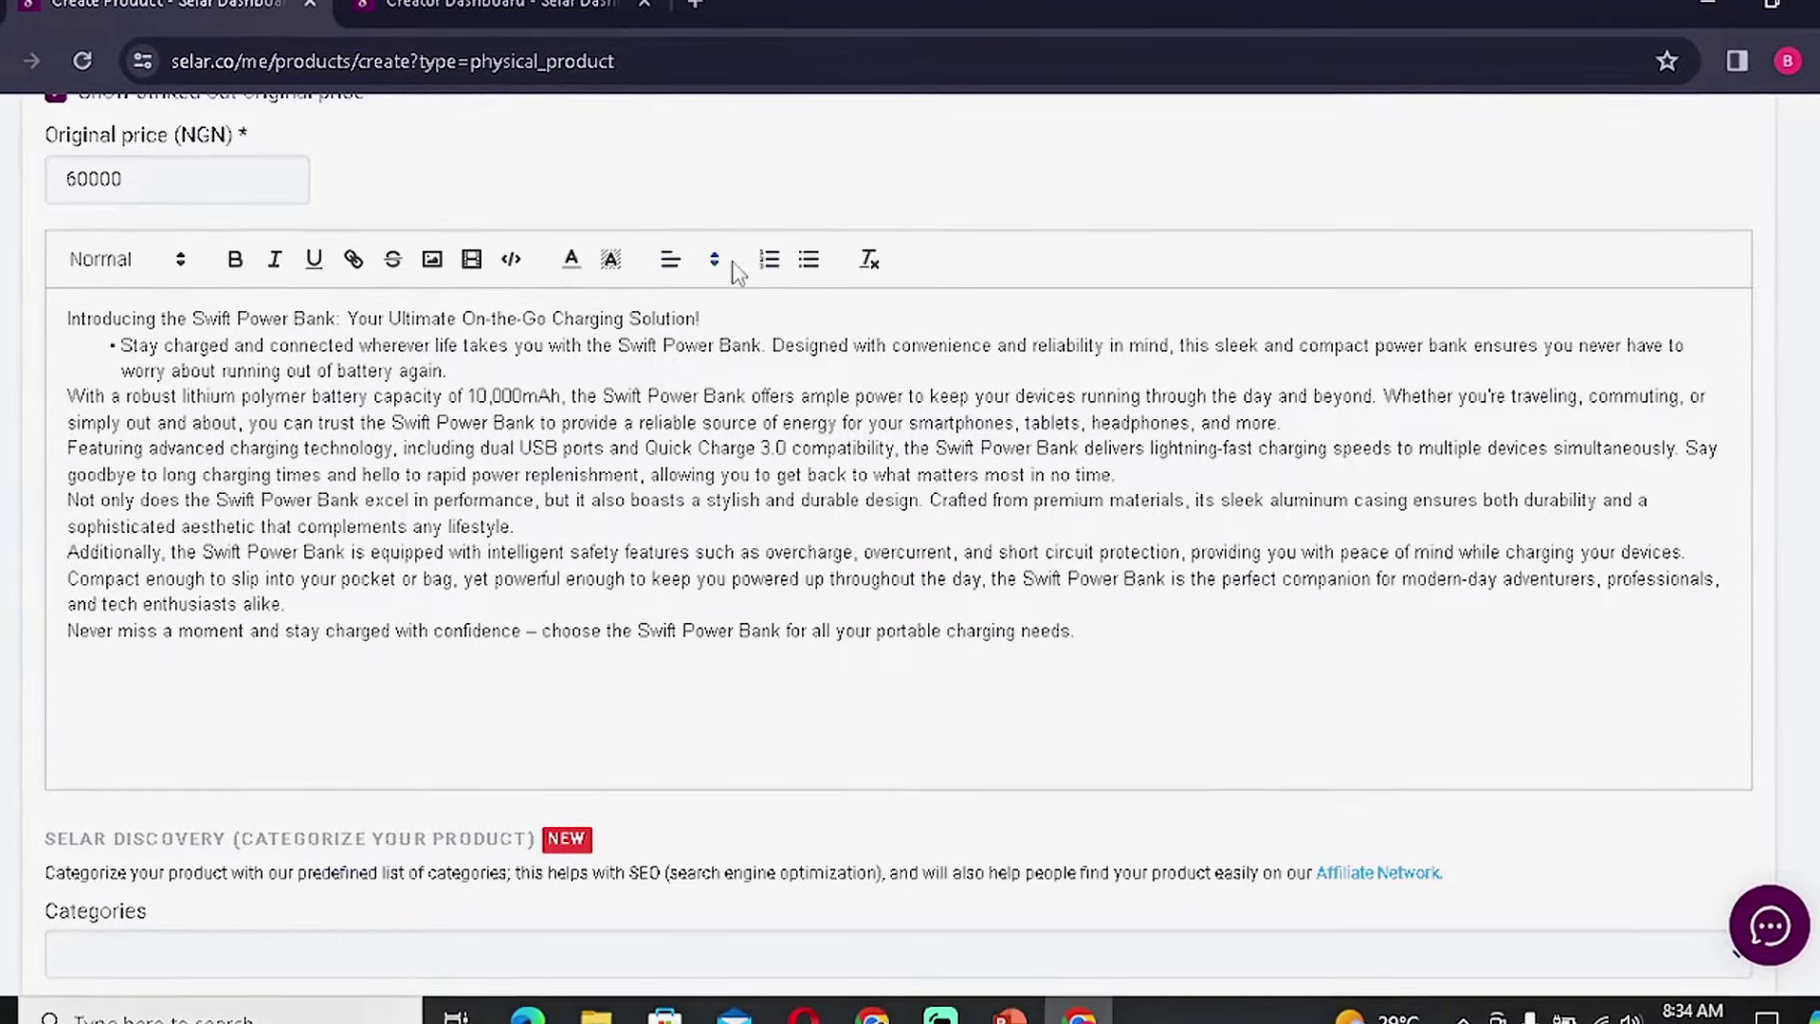
{"action": "left_click", "coordinate": [806, 261]}
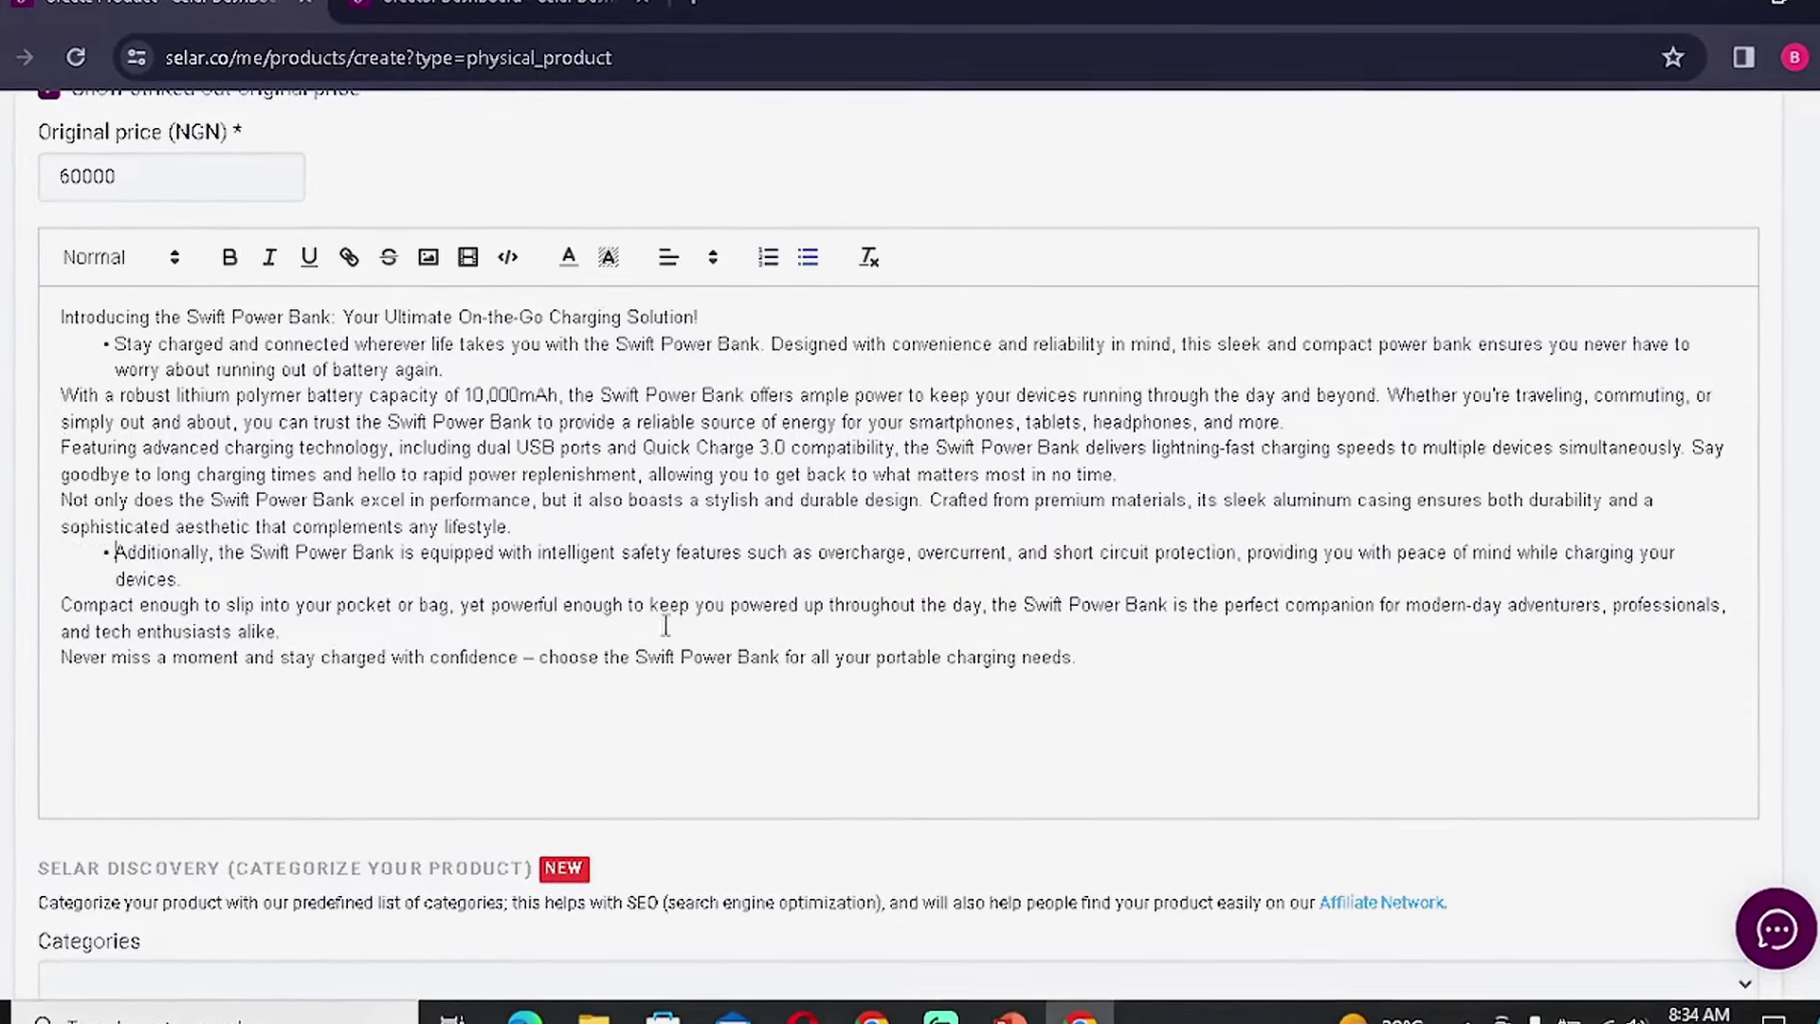
{"action": "scroll", "coordinate": [581, 759], "scroll_direction": "down", "scroll_amount": 4}
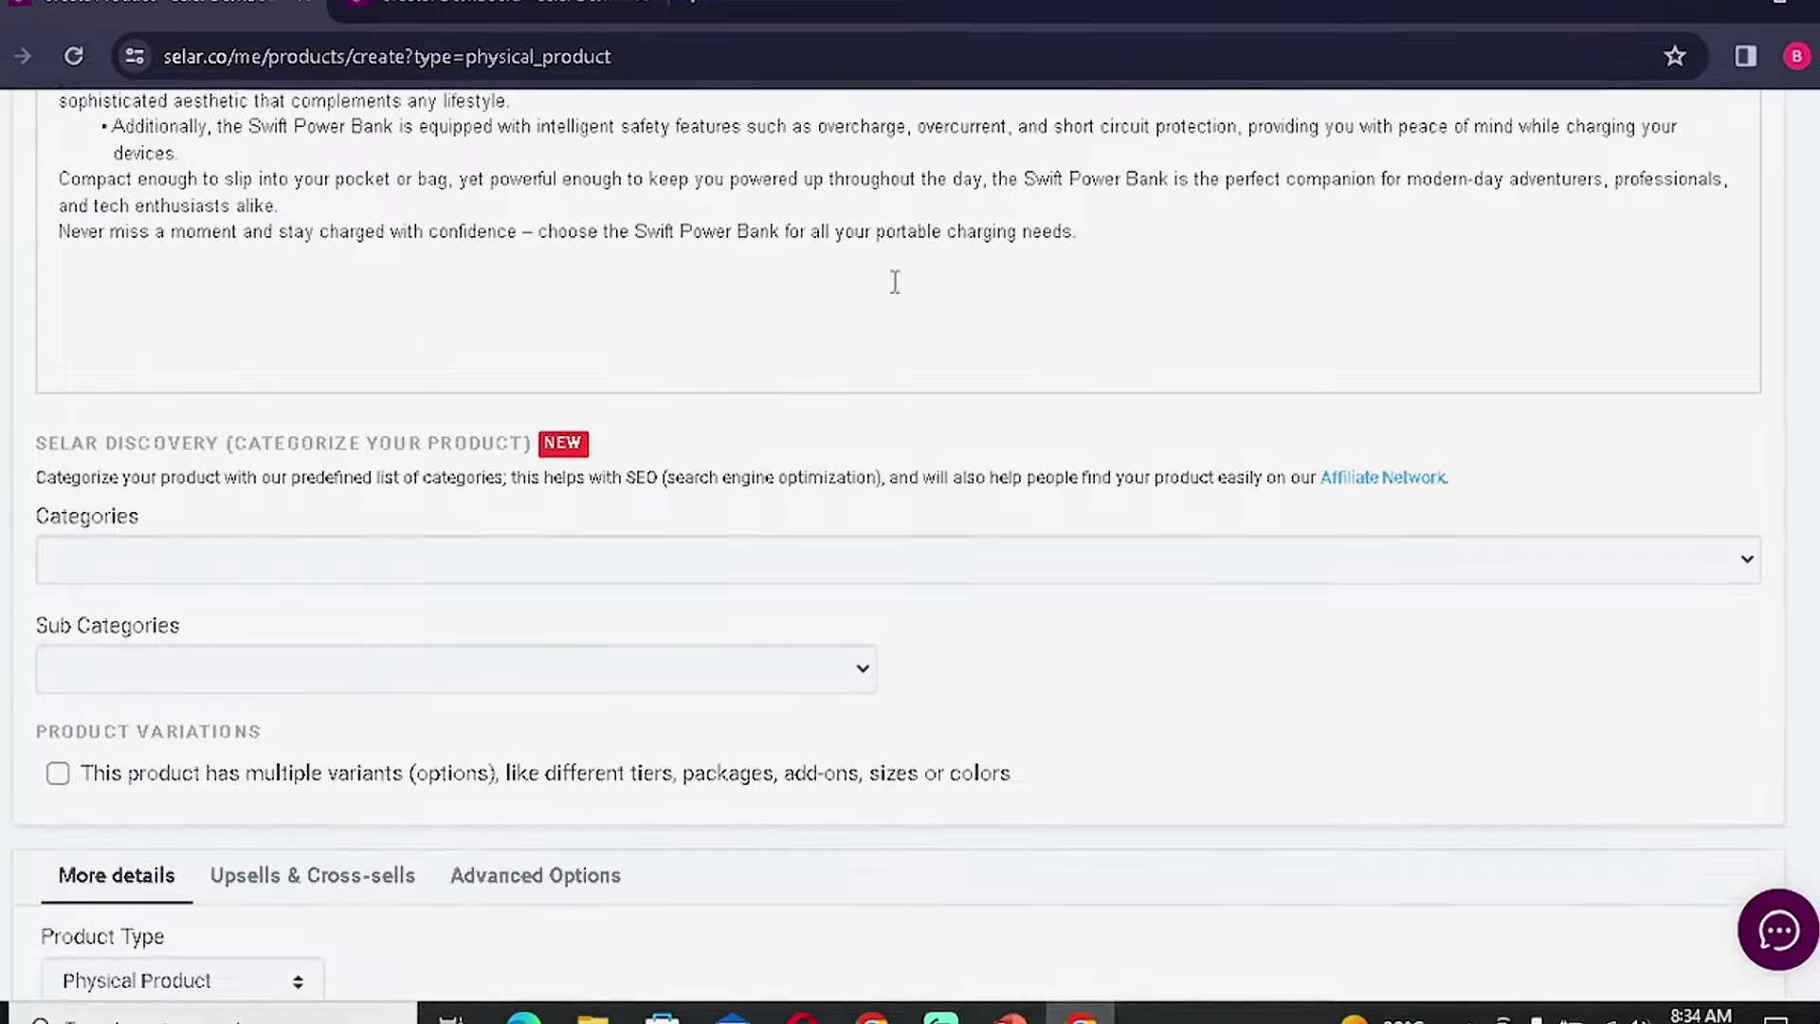
{"action": "scroll", "coordinate": [985, 275], "scroll_direction": "up", "scroll_amount": 1}
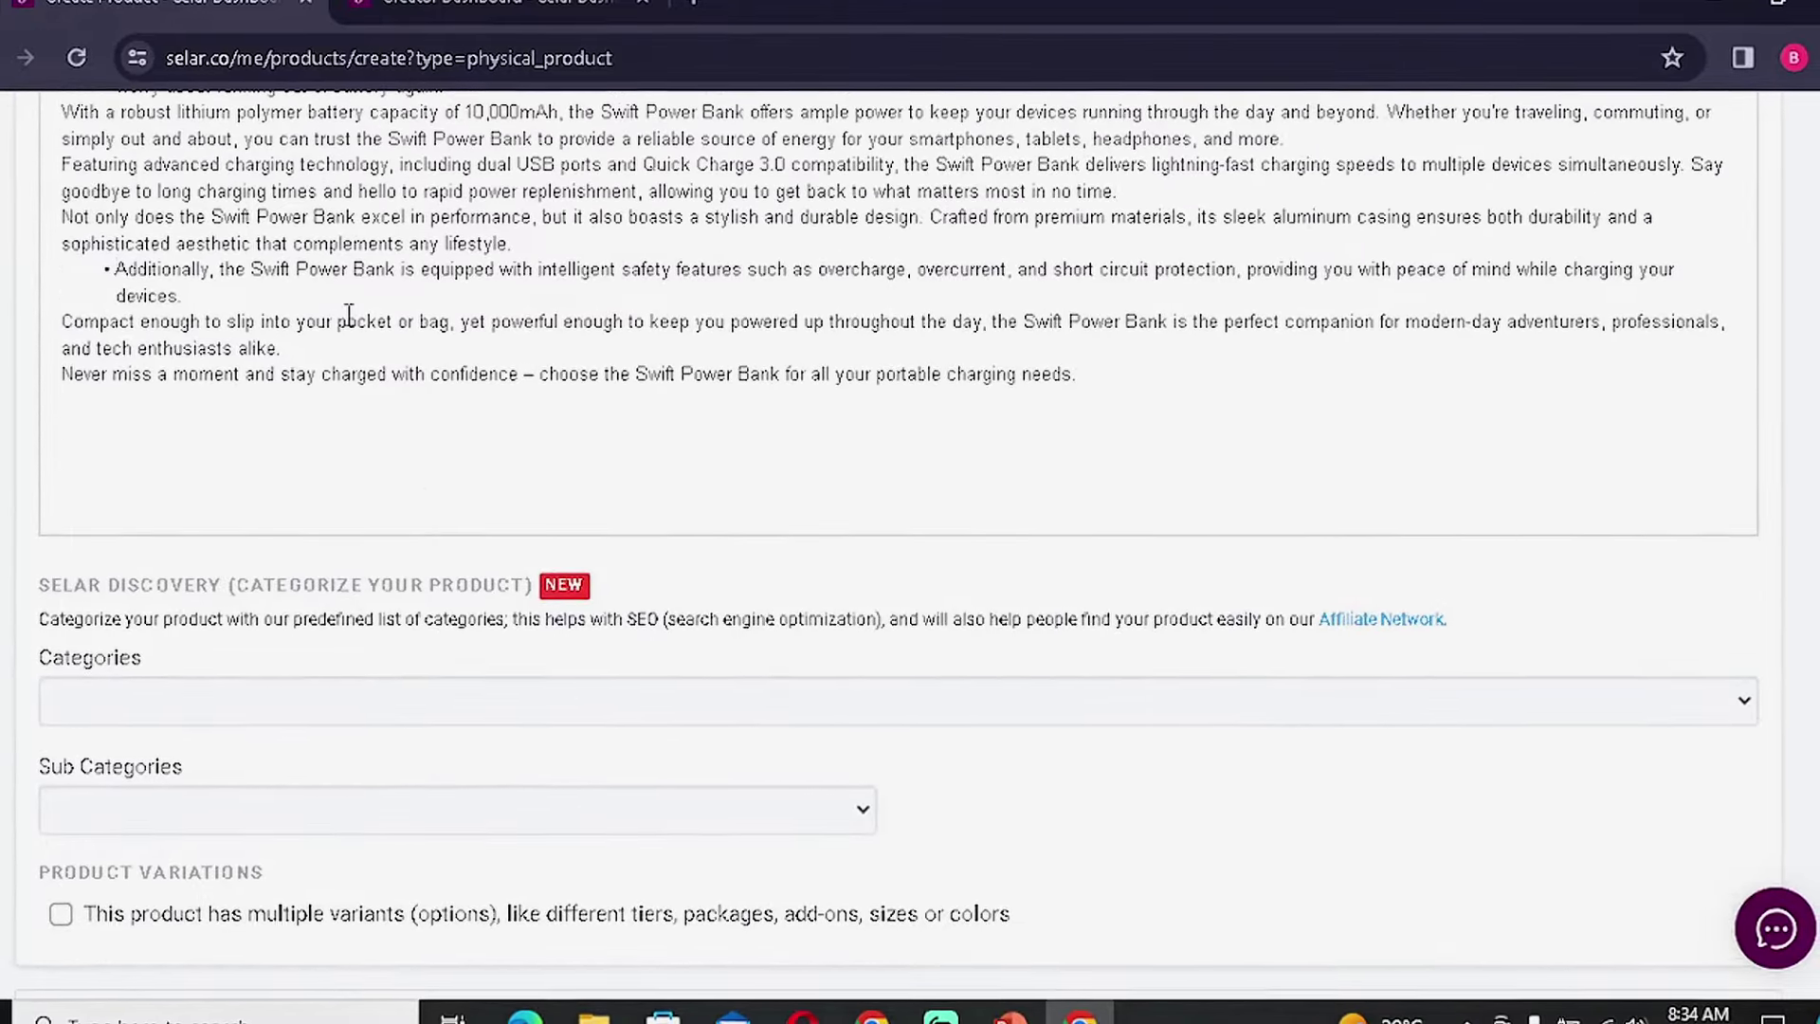
{"action": "scroll", "coordinate": [819, 614], "scroll_direction": "up", "scroll_amount": 3}
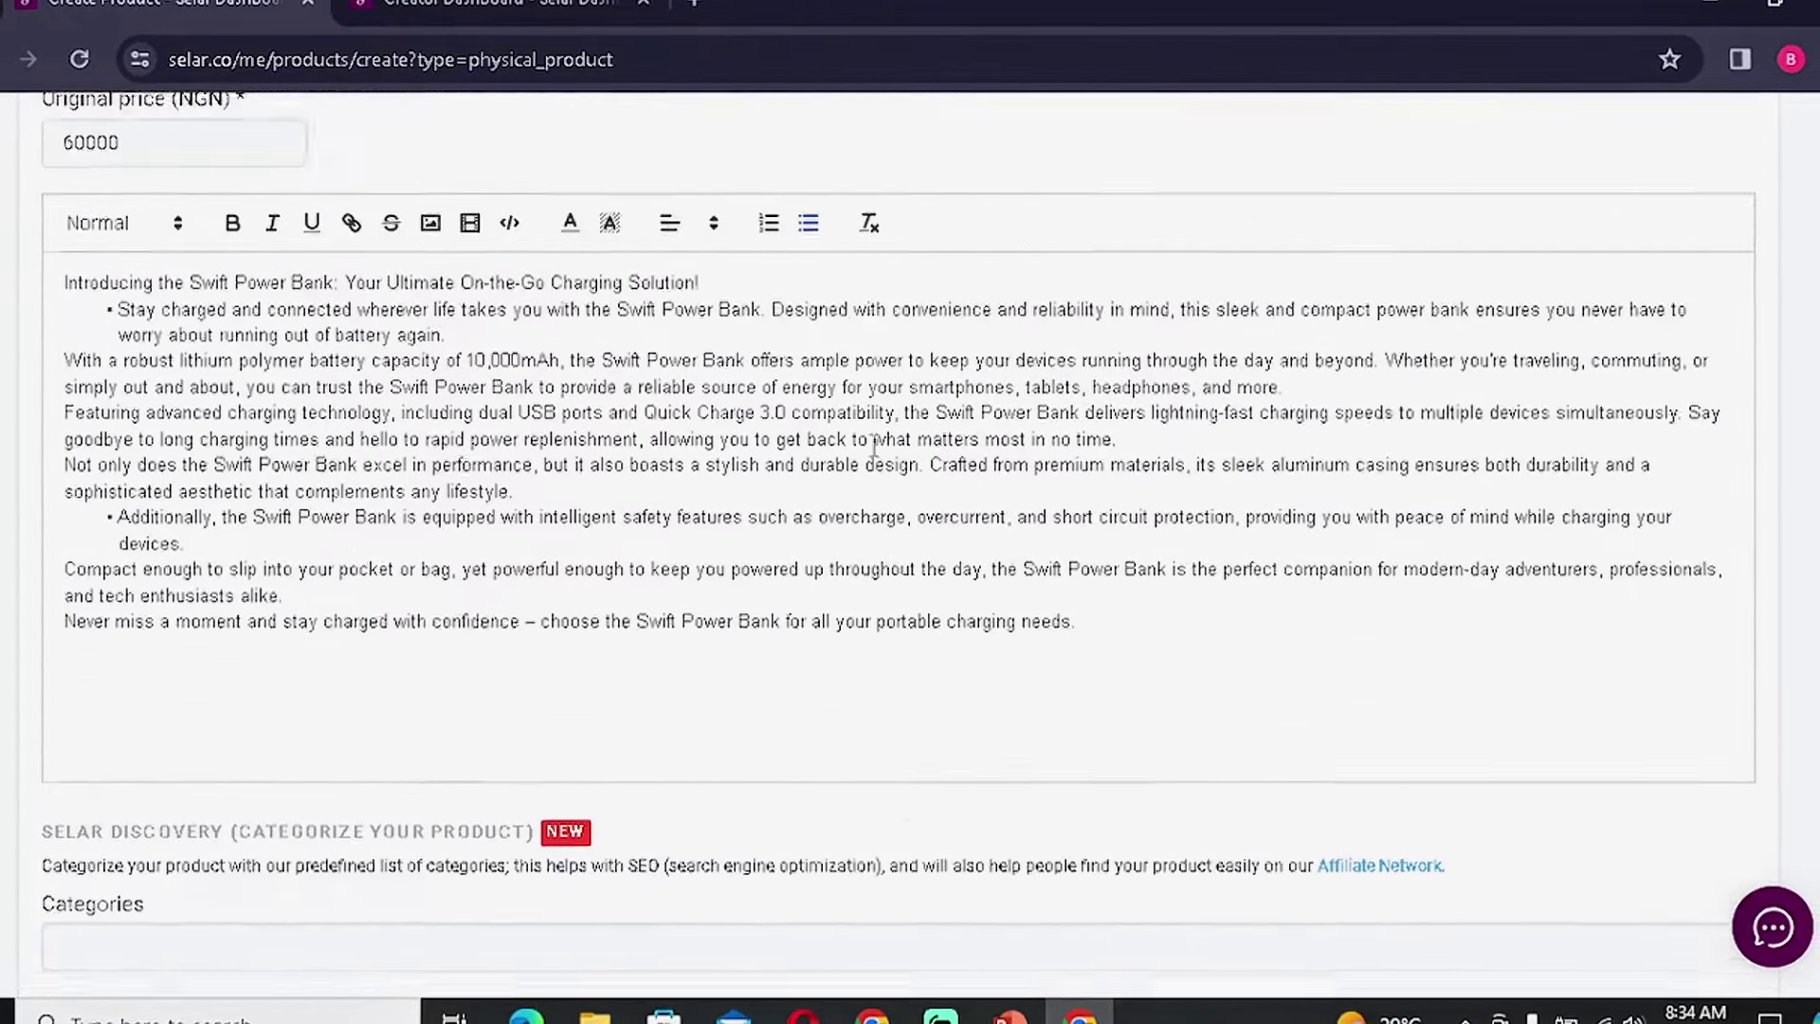
{"action": "scroll", "coordinate": [819, 614], "scroll_direction": "down", "scroll_amount": 4}
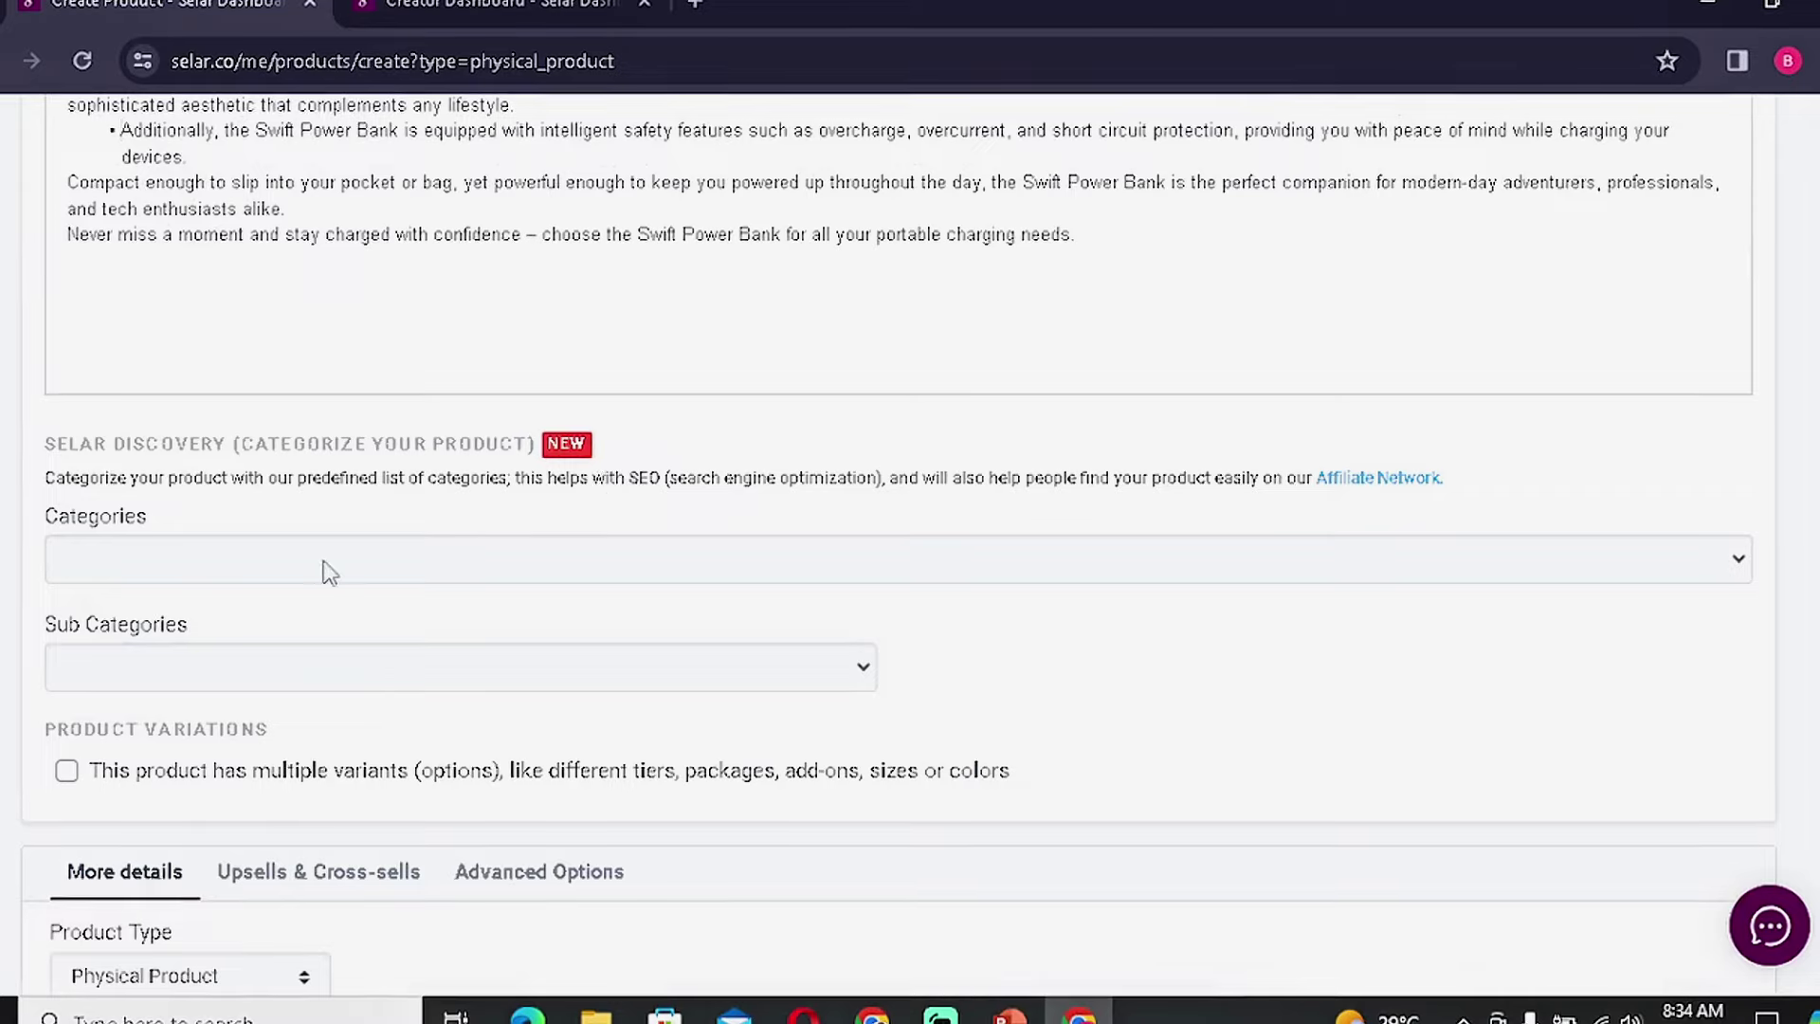
{"action": "scroll", "coordinate": [227, 422], "scroll_direction": "down", "scroll_amount": 3}
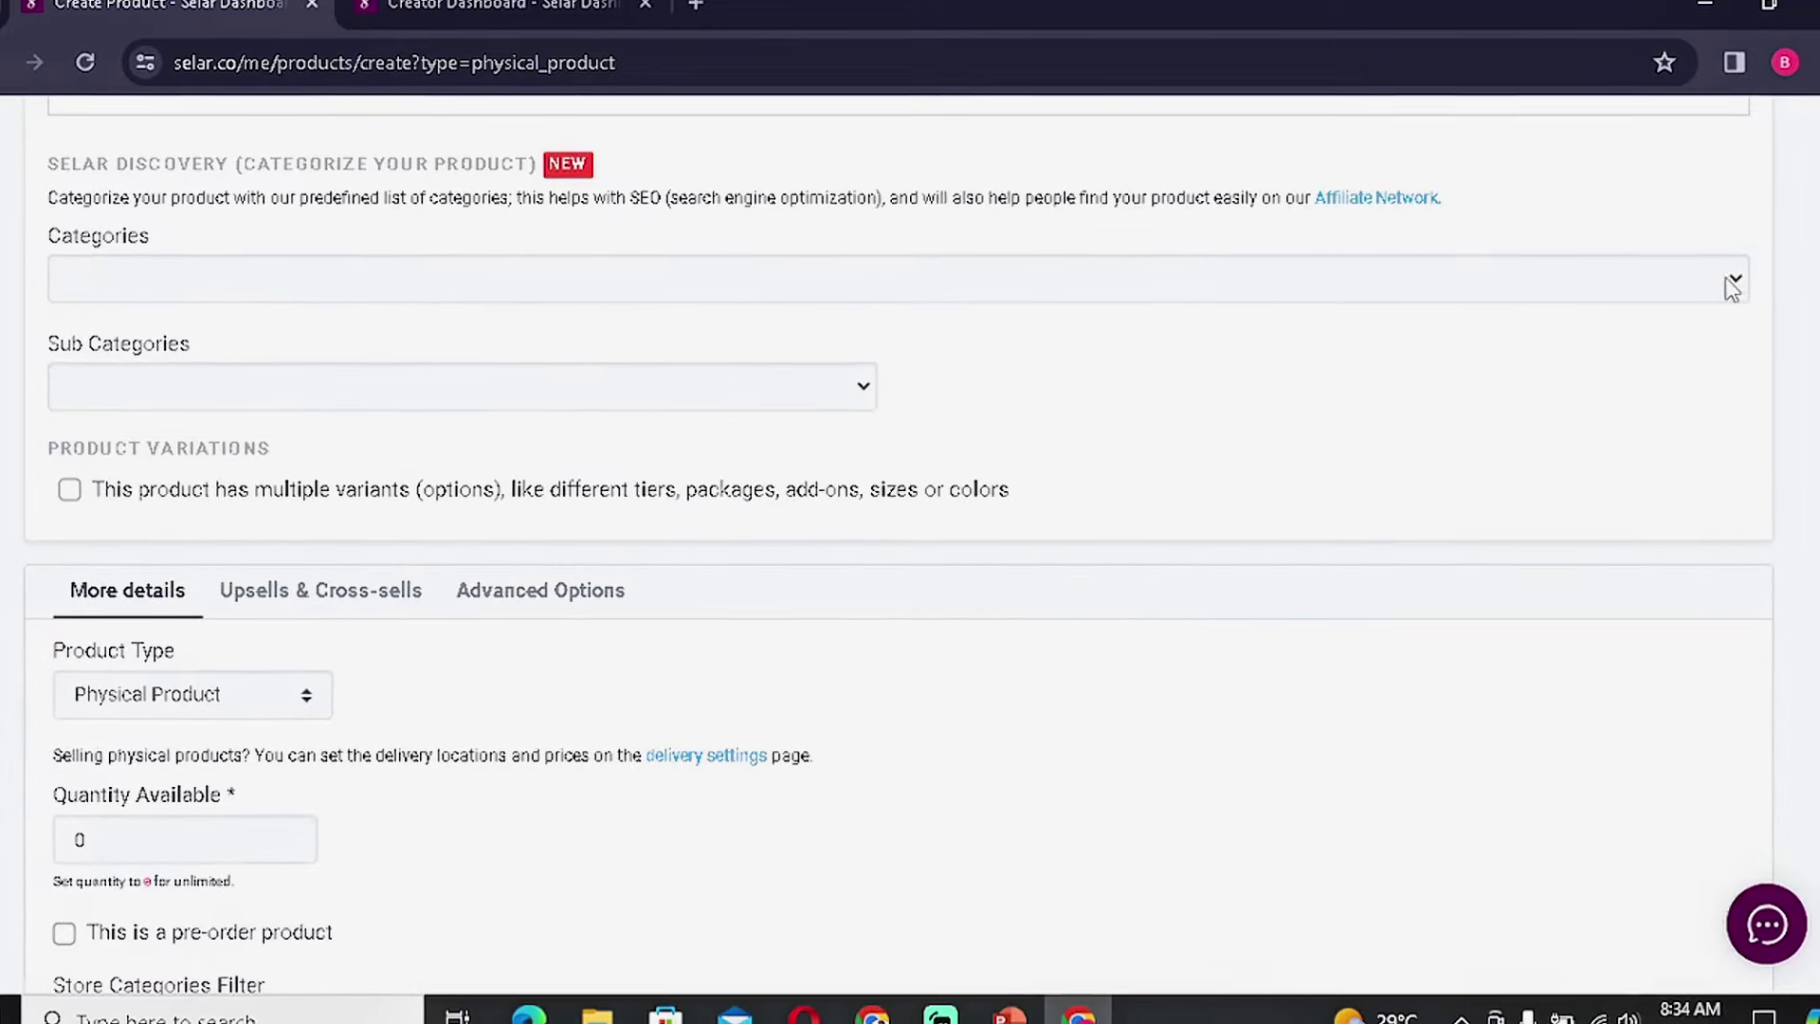
Set category Software and Tech with sub-category Gadgets, leaving multiple variants unticked.
{"action": "left_click", "coordinate": [1732, 281]}
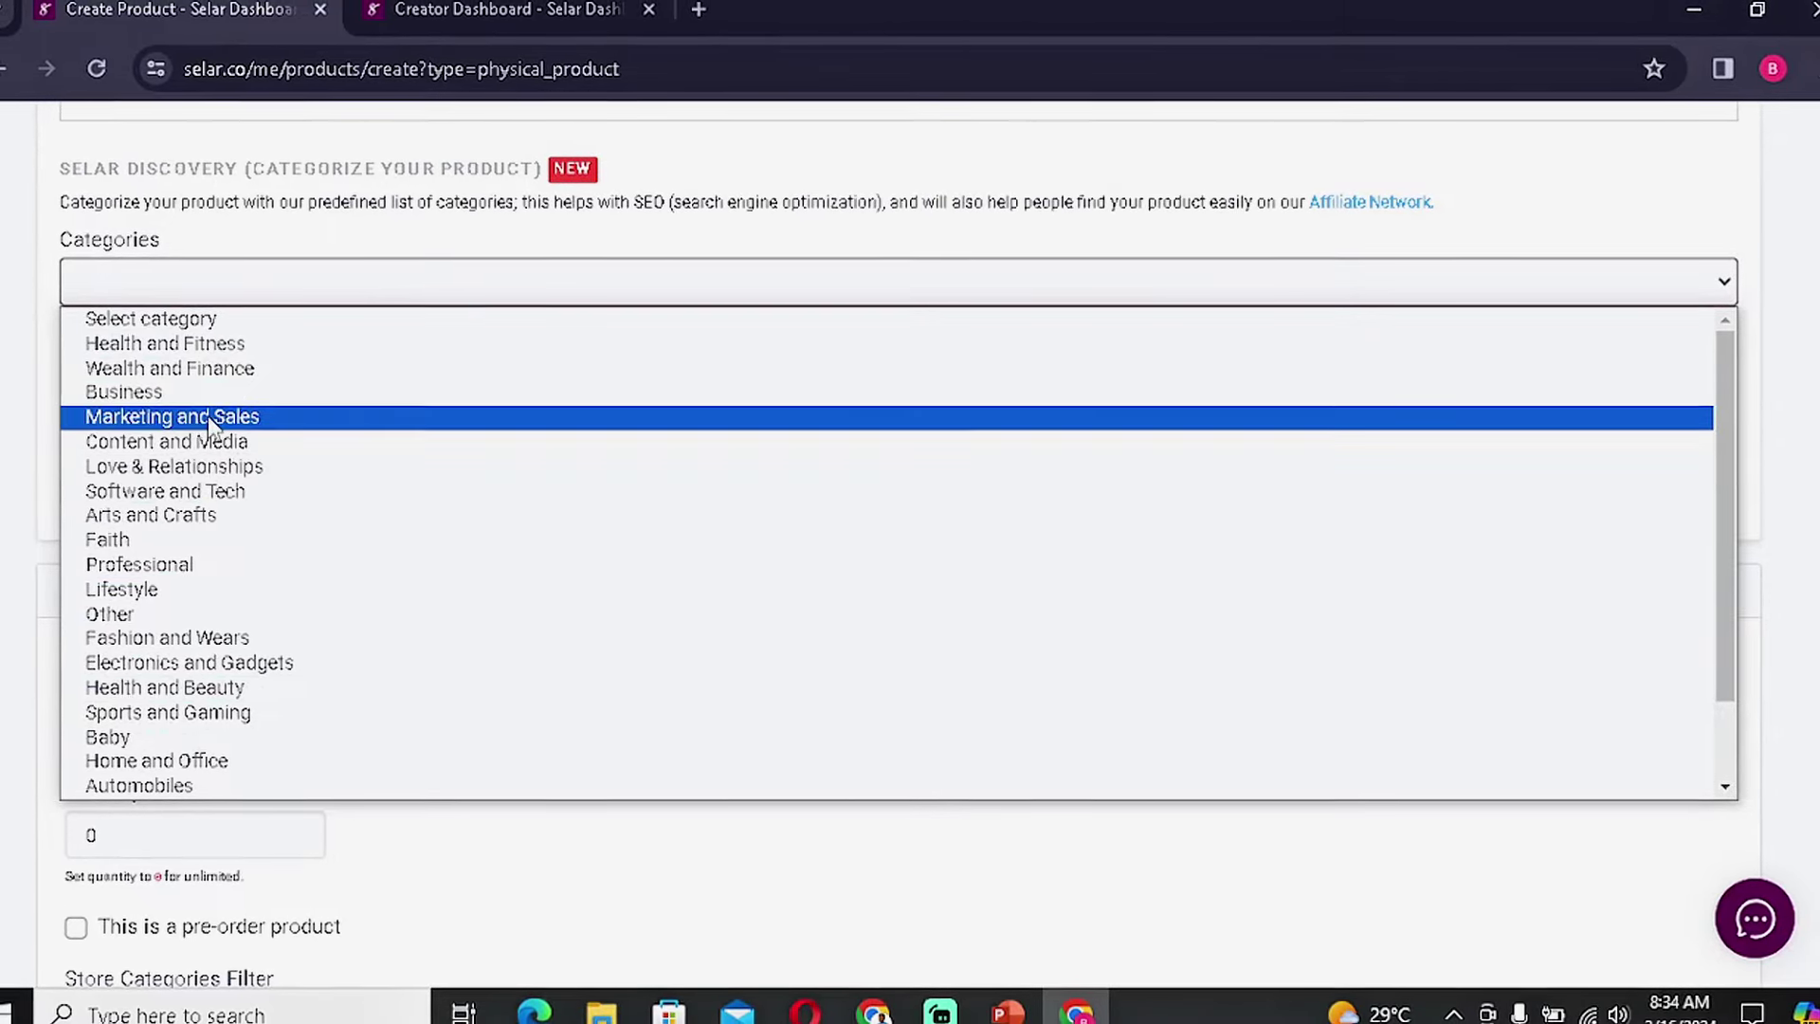
{"action": "left_click", "coordinate": [262, 493]}
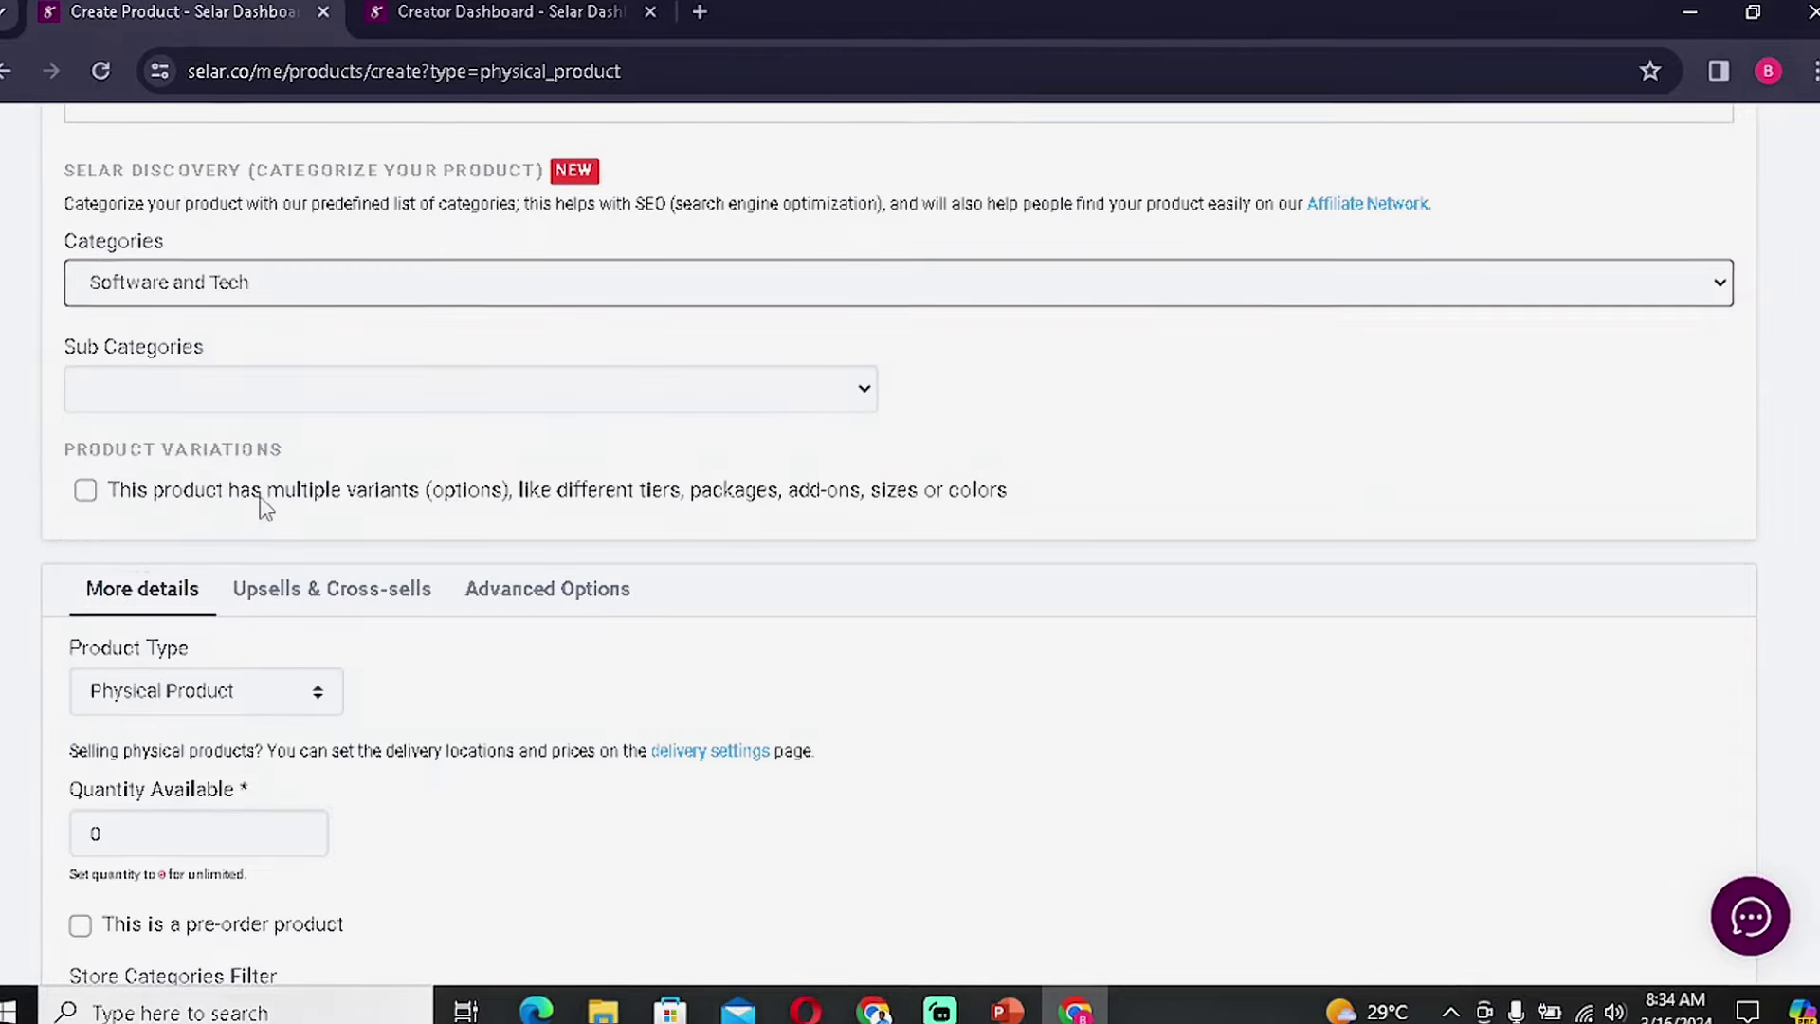
{"action": "left_click", "coordinate": [869, 400]}
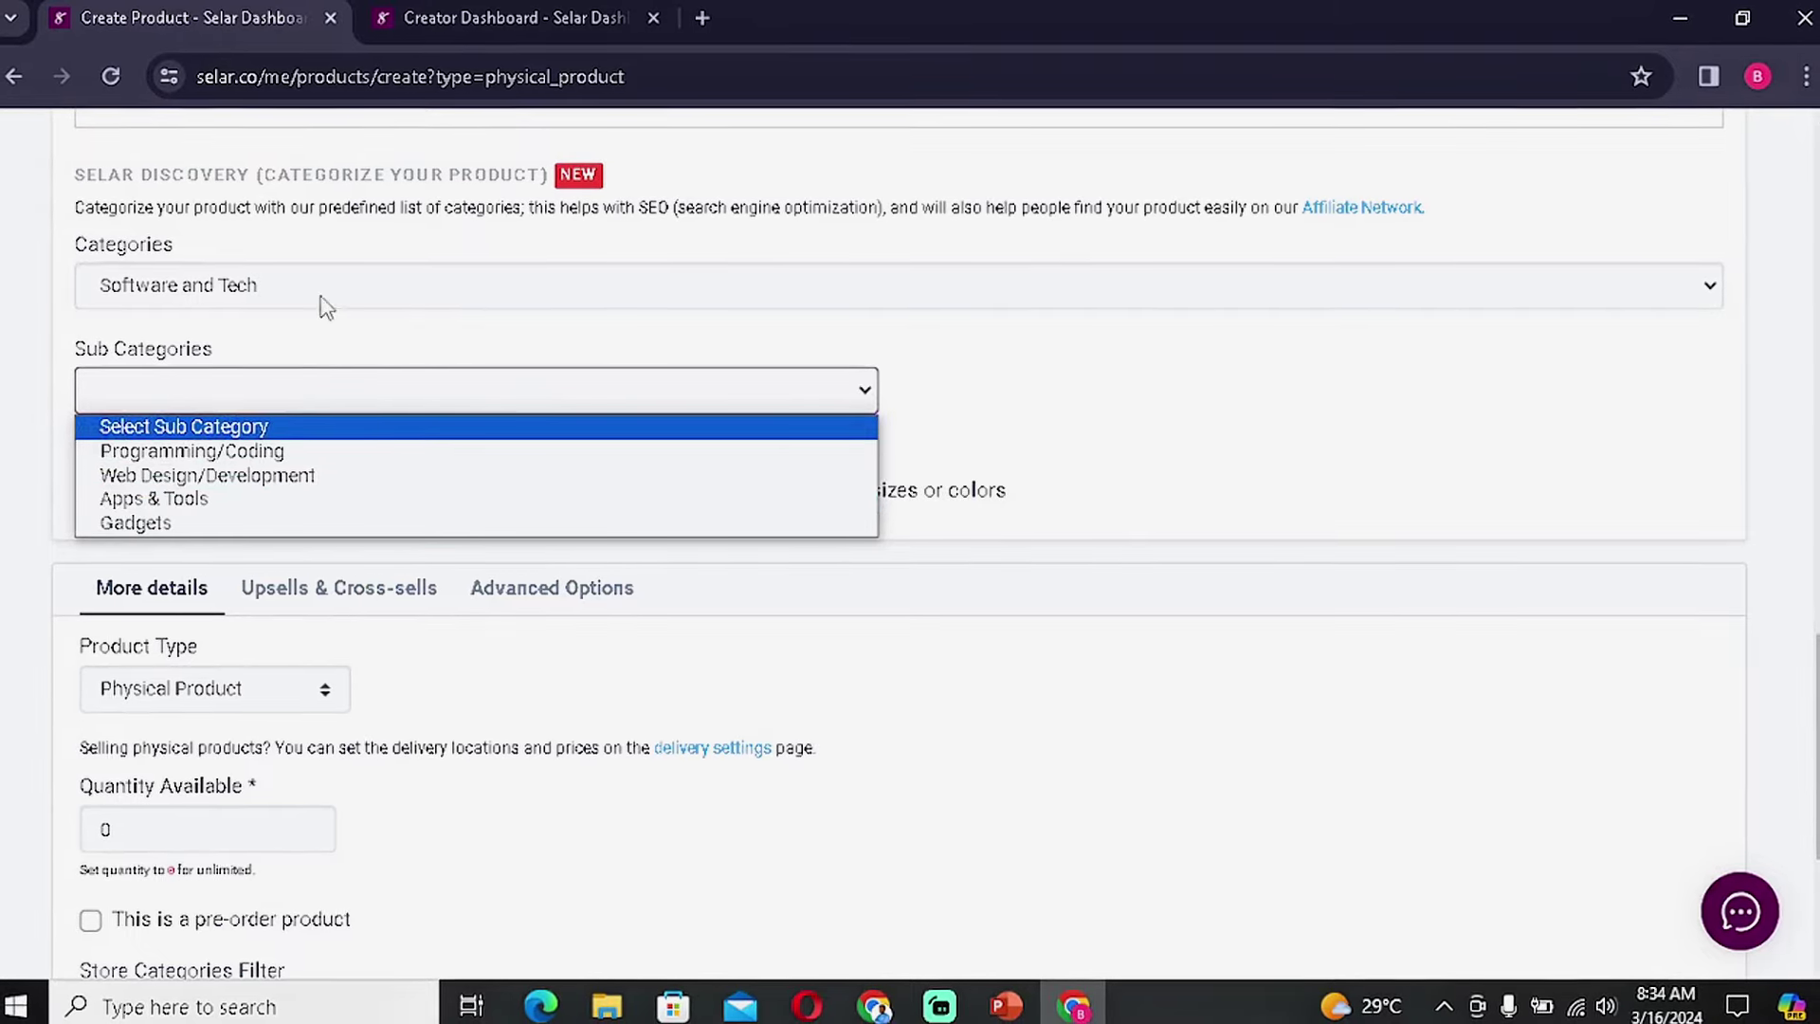
{"action": "left_click", "coordinate": [219, 521]}
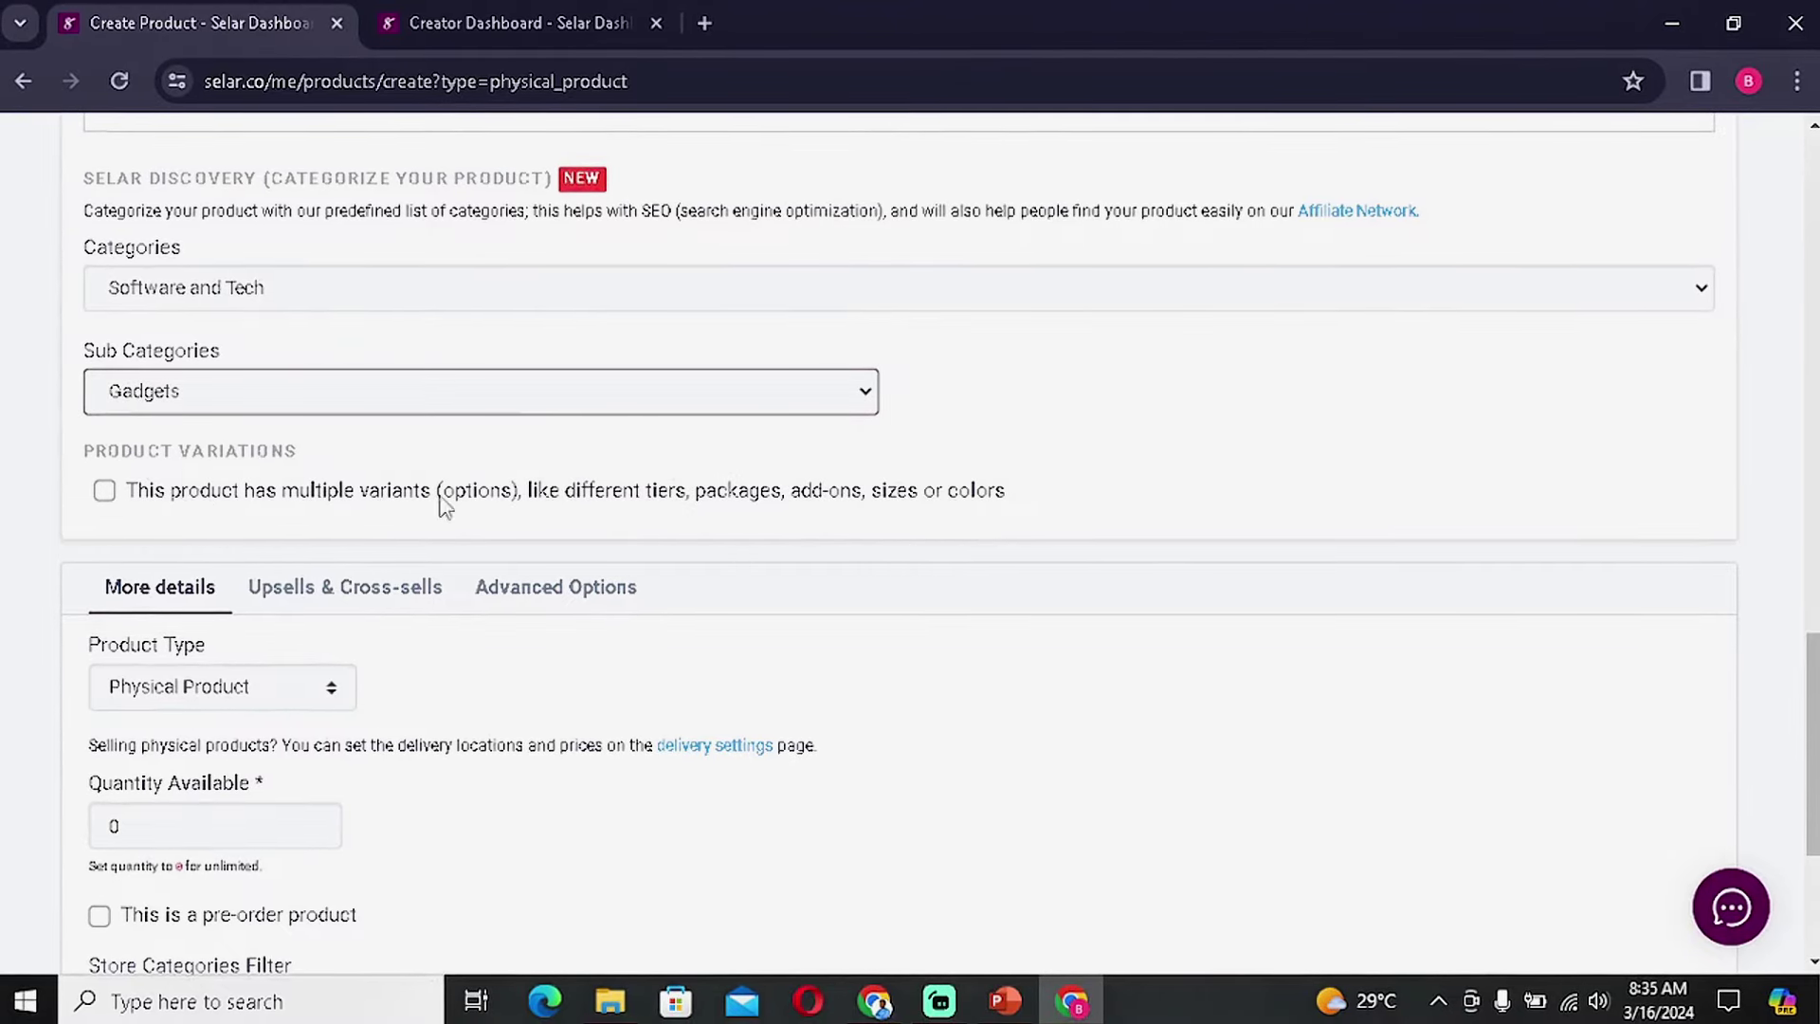
{"action": "left_click", "coordinate": [104, 490]}
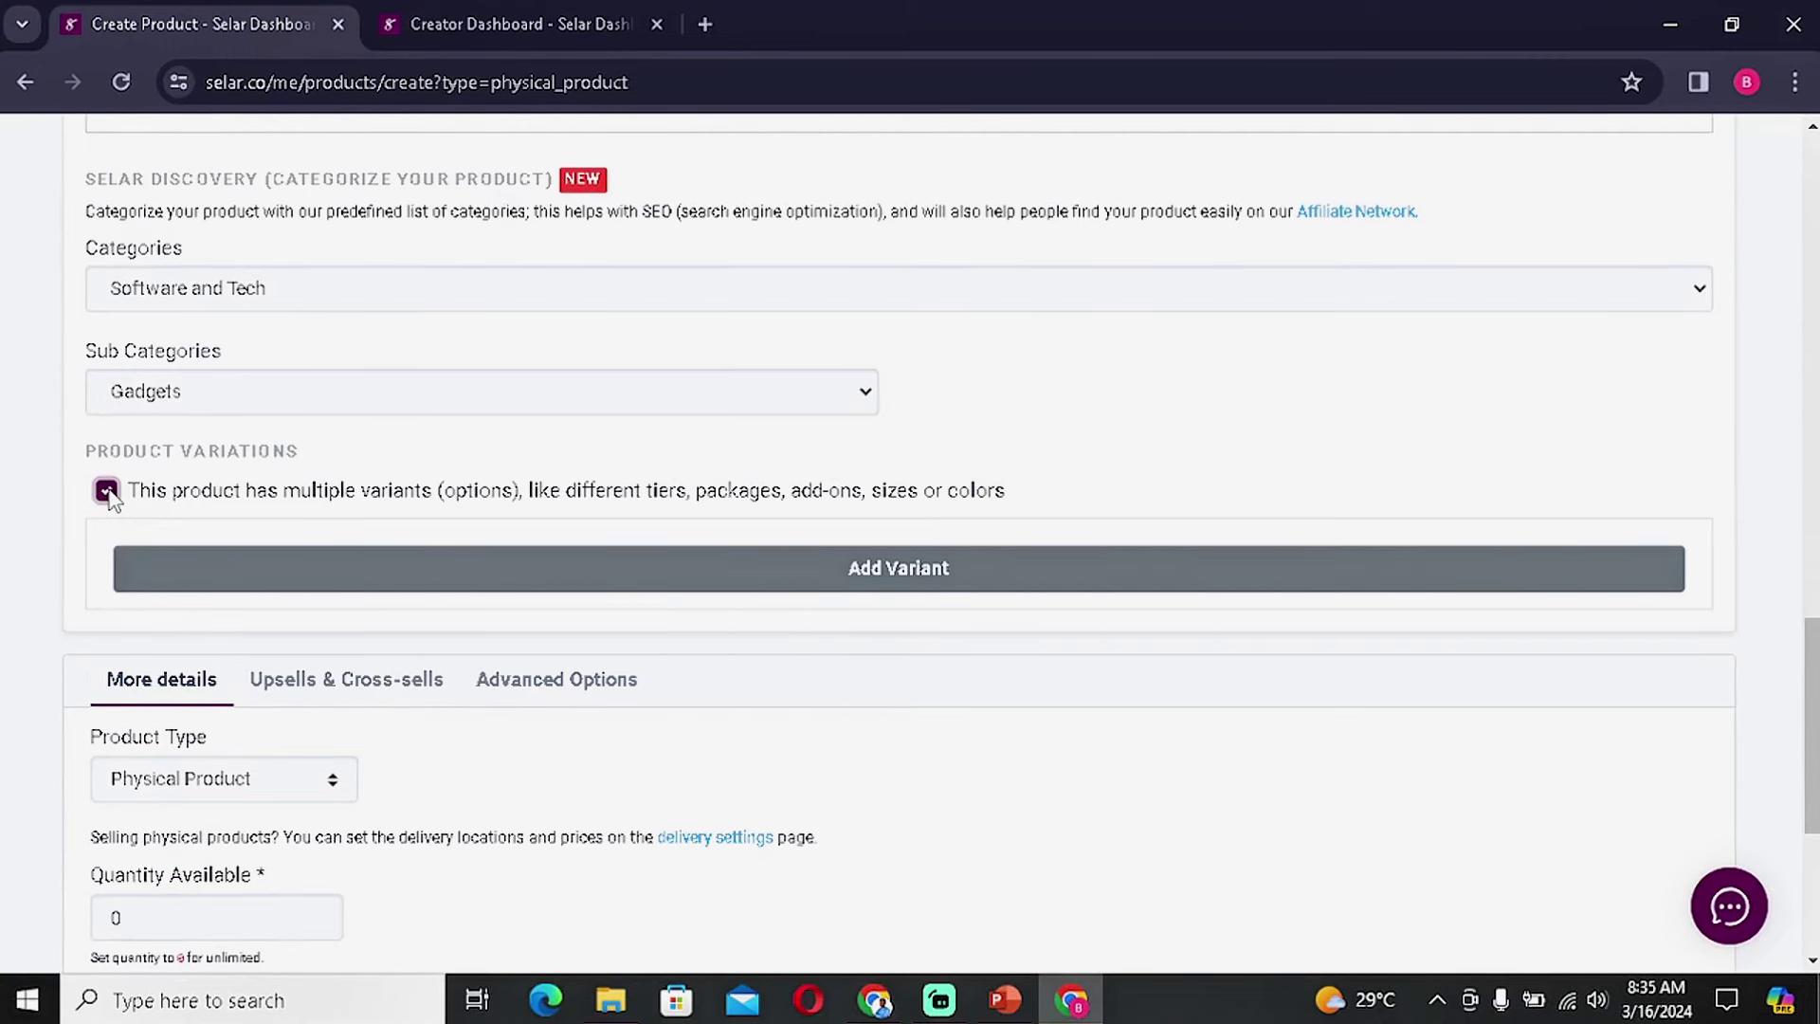
{"action": "left_click", "coordinate": [107, 491]}
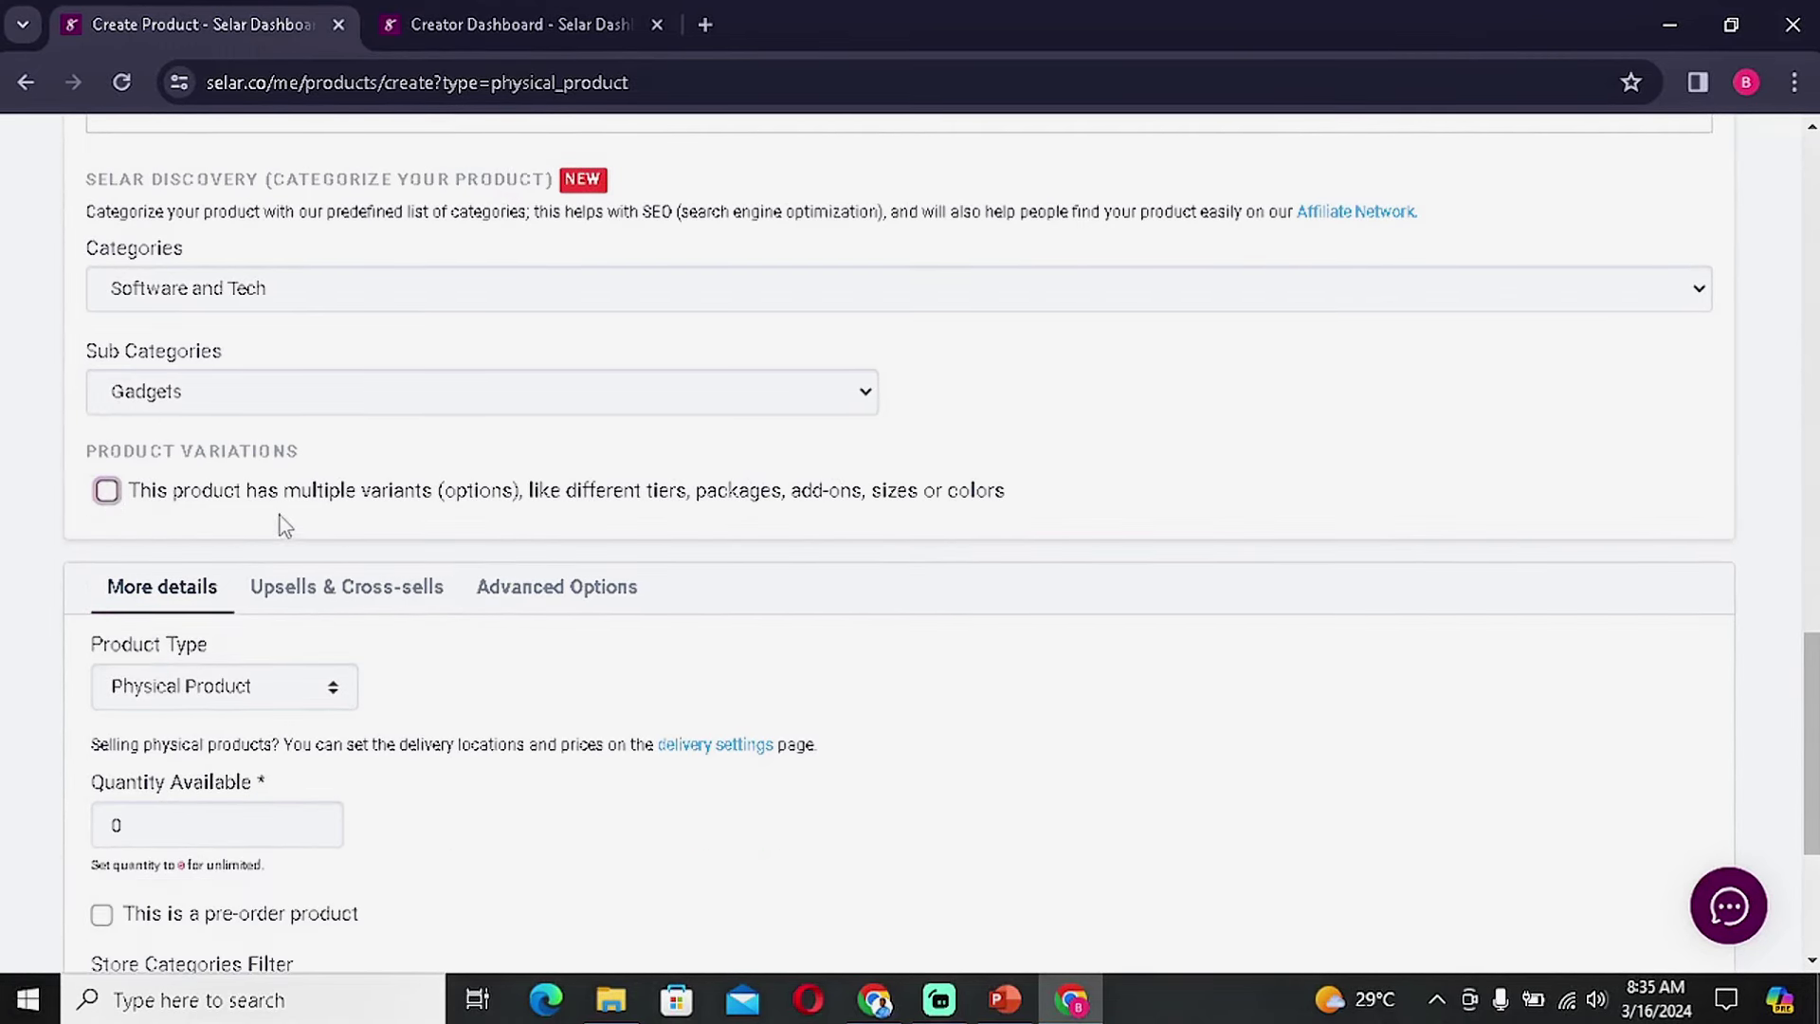
Enter 10 as the Quantity Available and review the filled-in form.
{"action": "scroll", "coordinate": [286, 627], "scroll_direction": "down", "scroll_amount": 3}
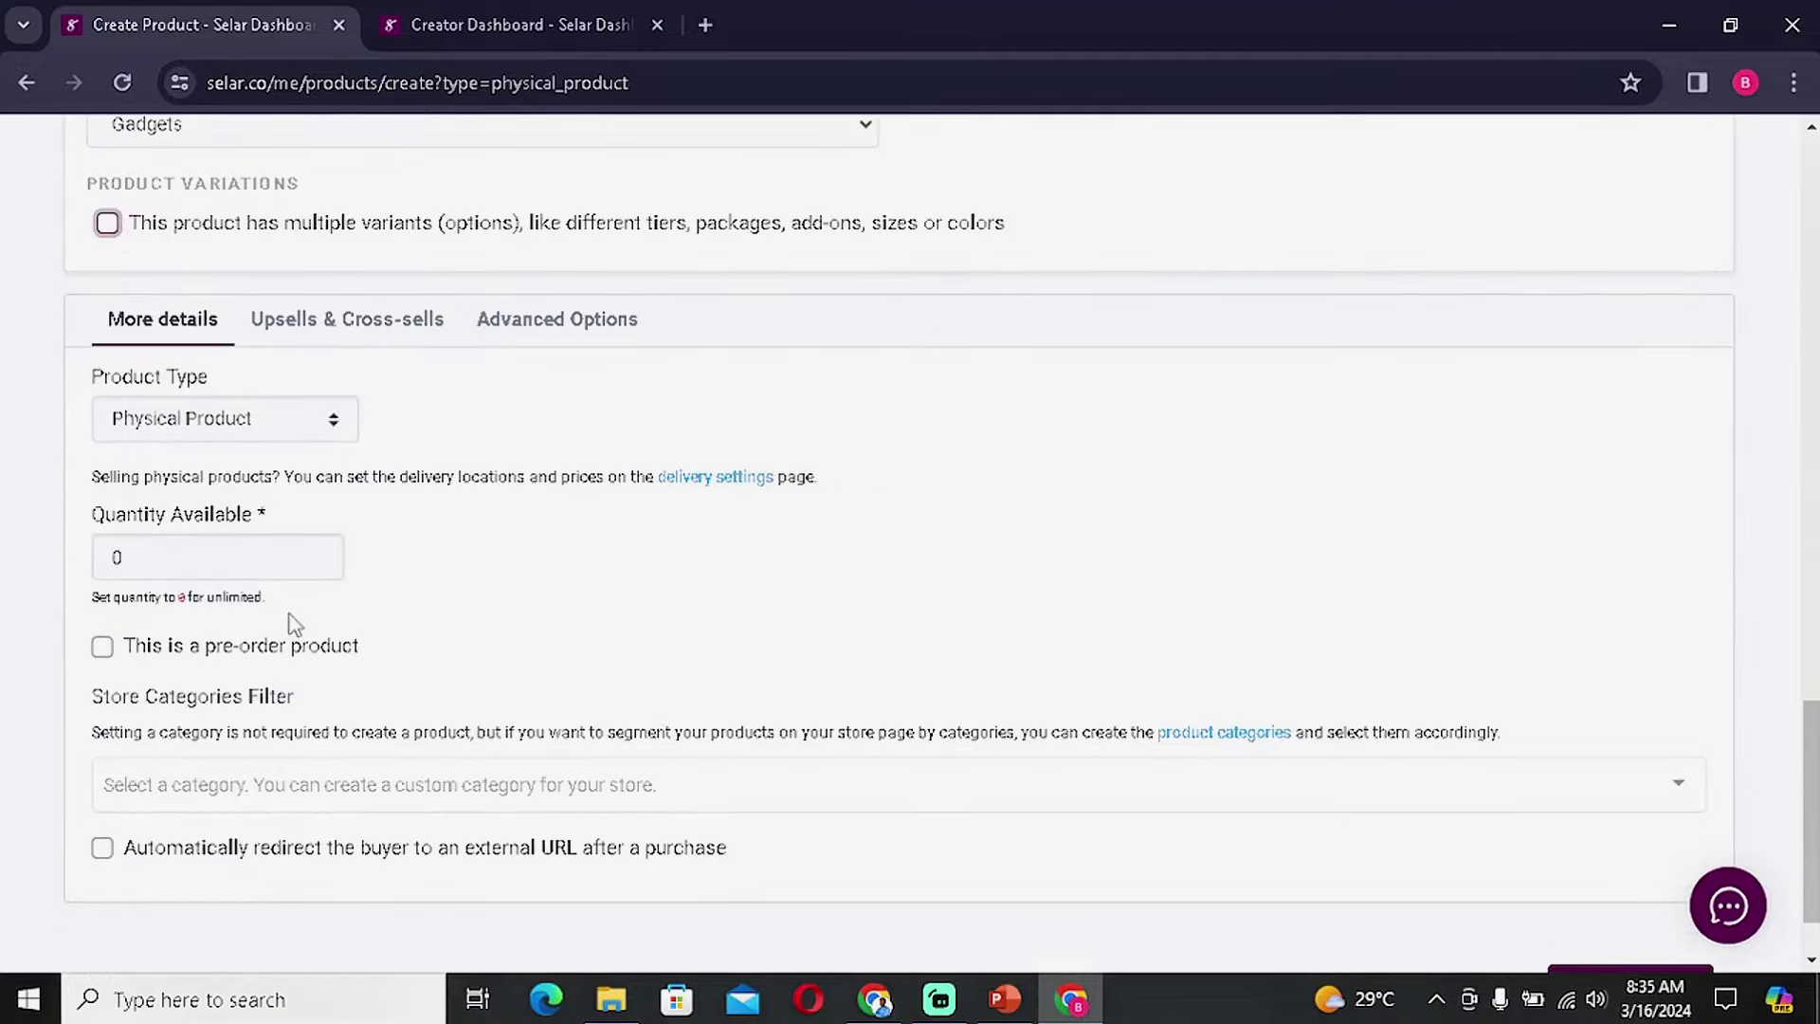
{"action": "scroll", "coordinate": [285, 561], "scroll_direction": "down", "scroll_amount": 1}
{"action": "left_click", "coordinate": [187, 468]}
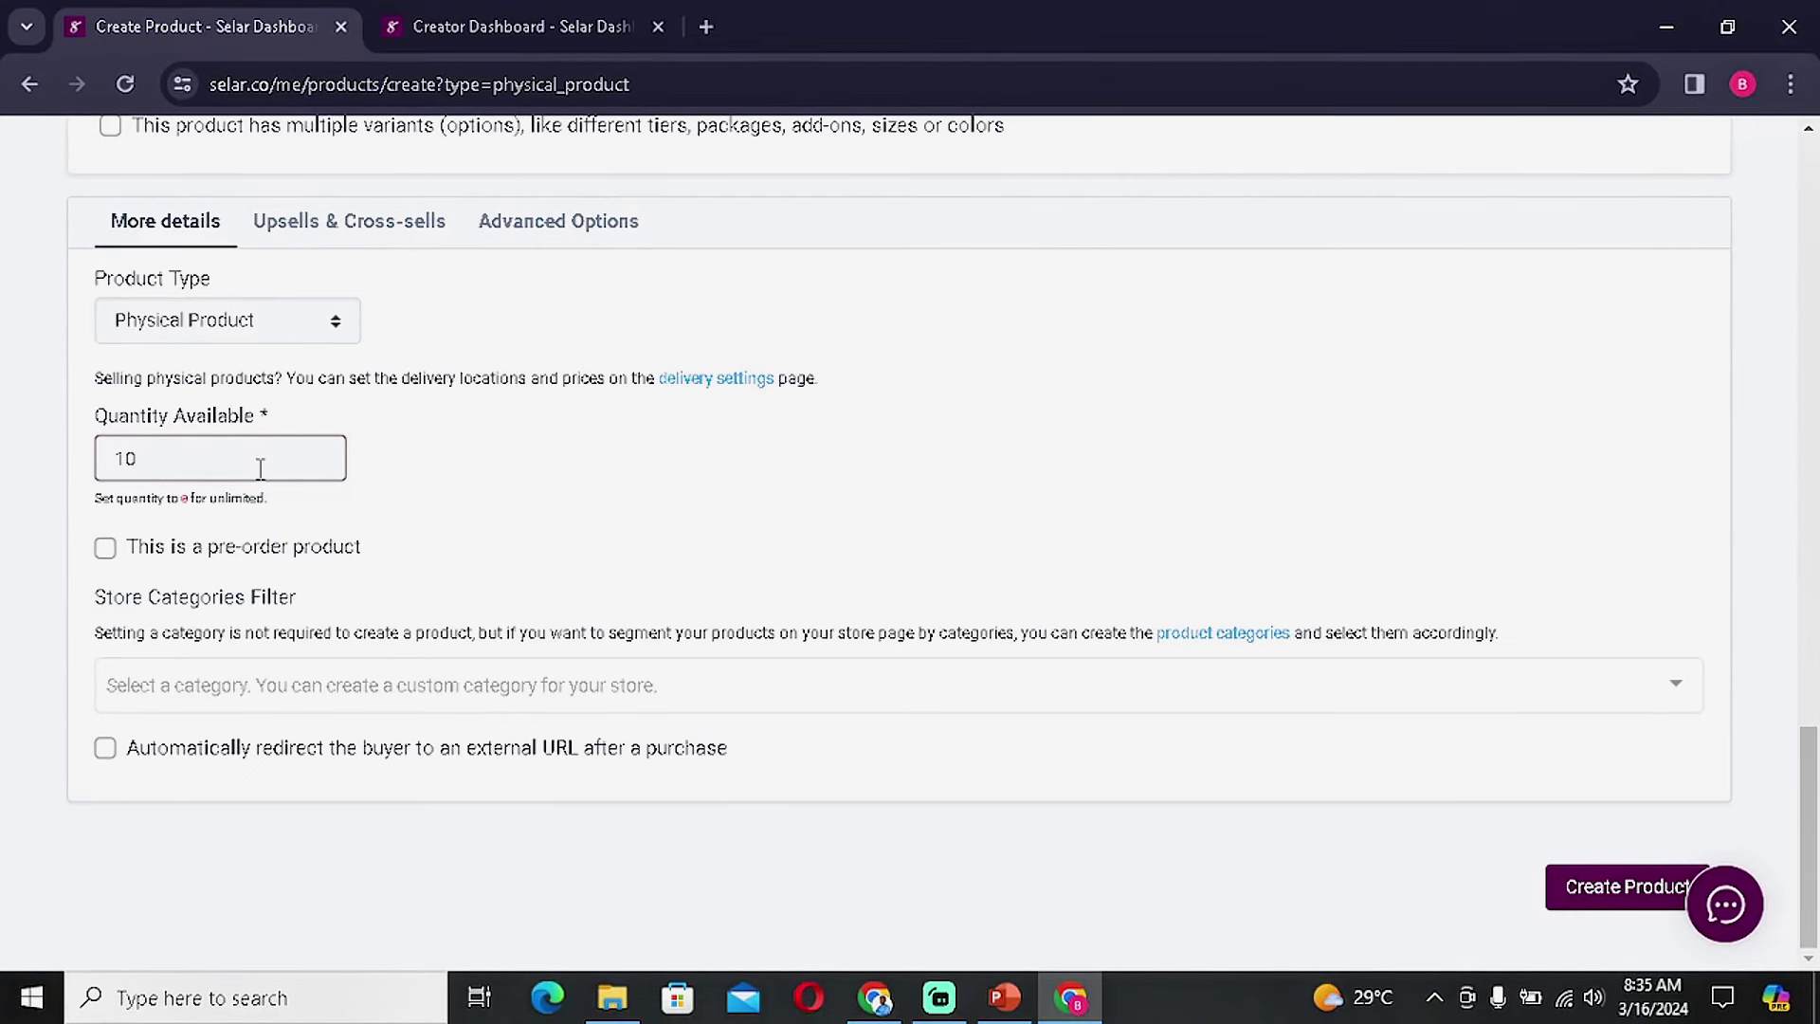
{"action": "left_click", "coordinate": [493, 476]}
{"action": "scroll", "coordinate": [352, 531], "scroll_direction": "up", "scroll_amount": 1}
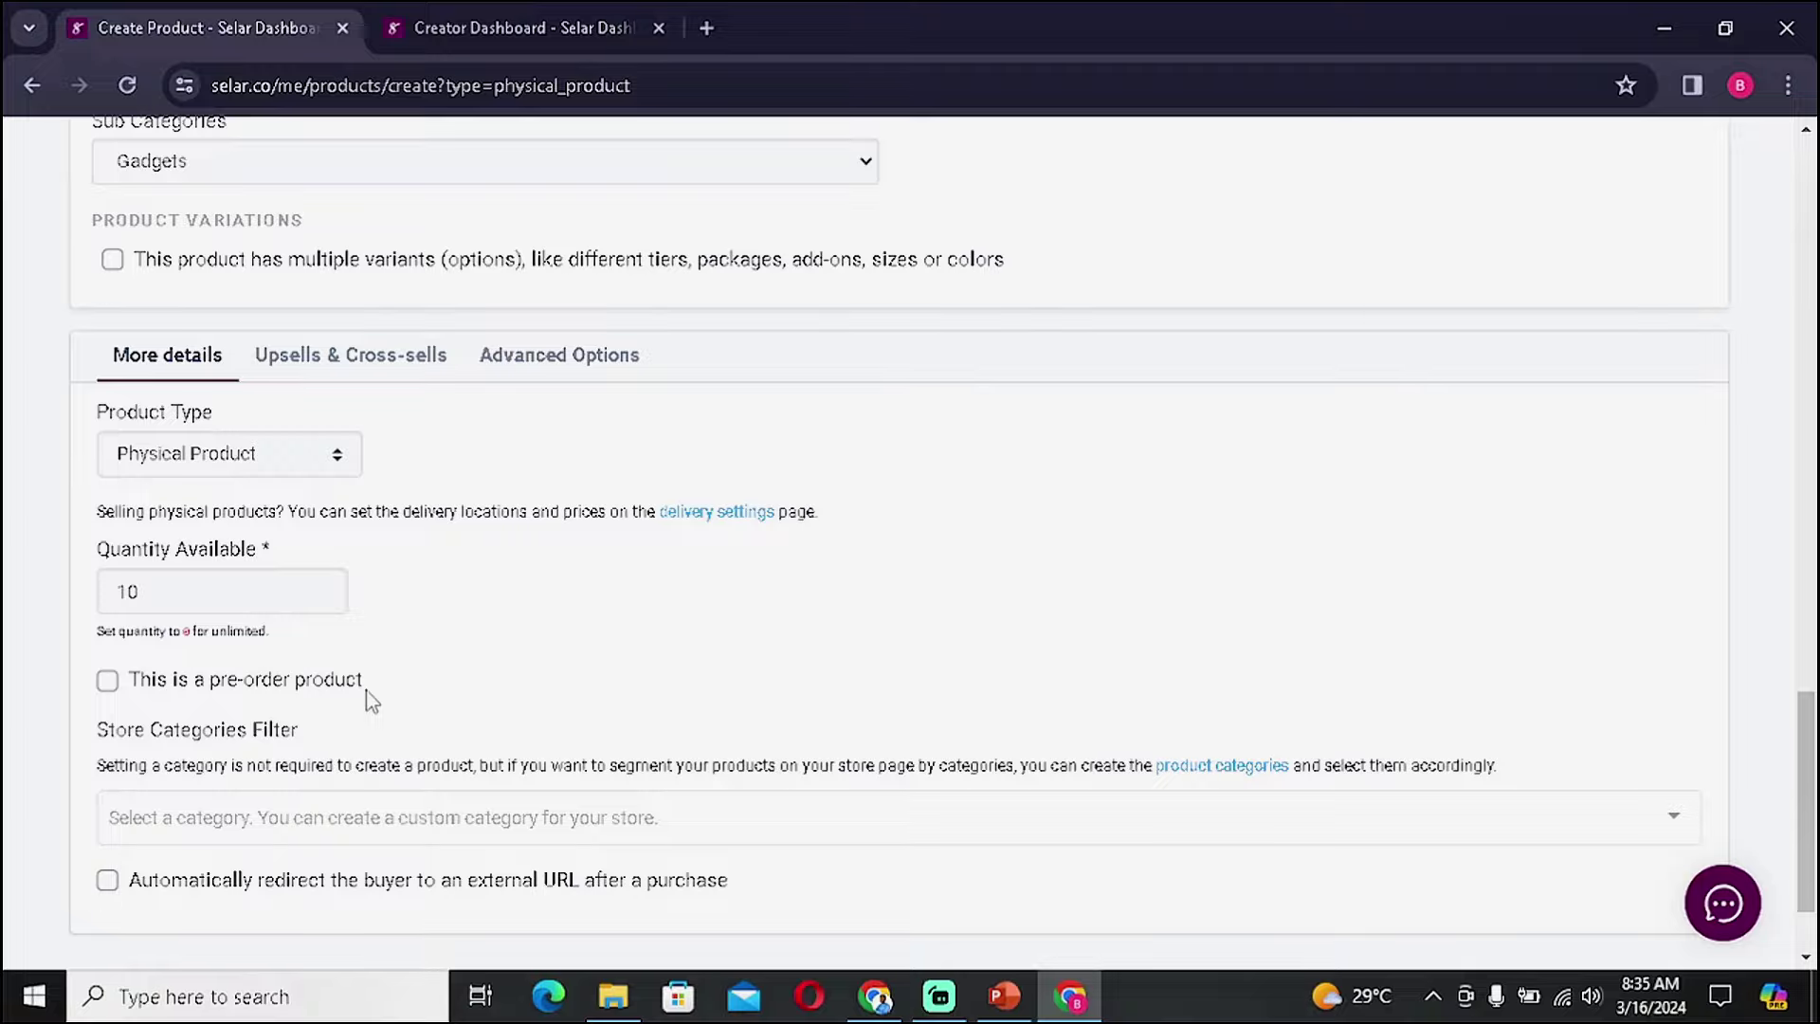
{"action": "scroll", "coordinate": [372, 701], "scroll_direction": "up", "scroll_amount": 15}
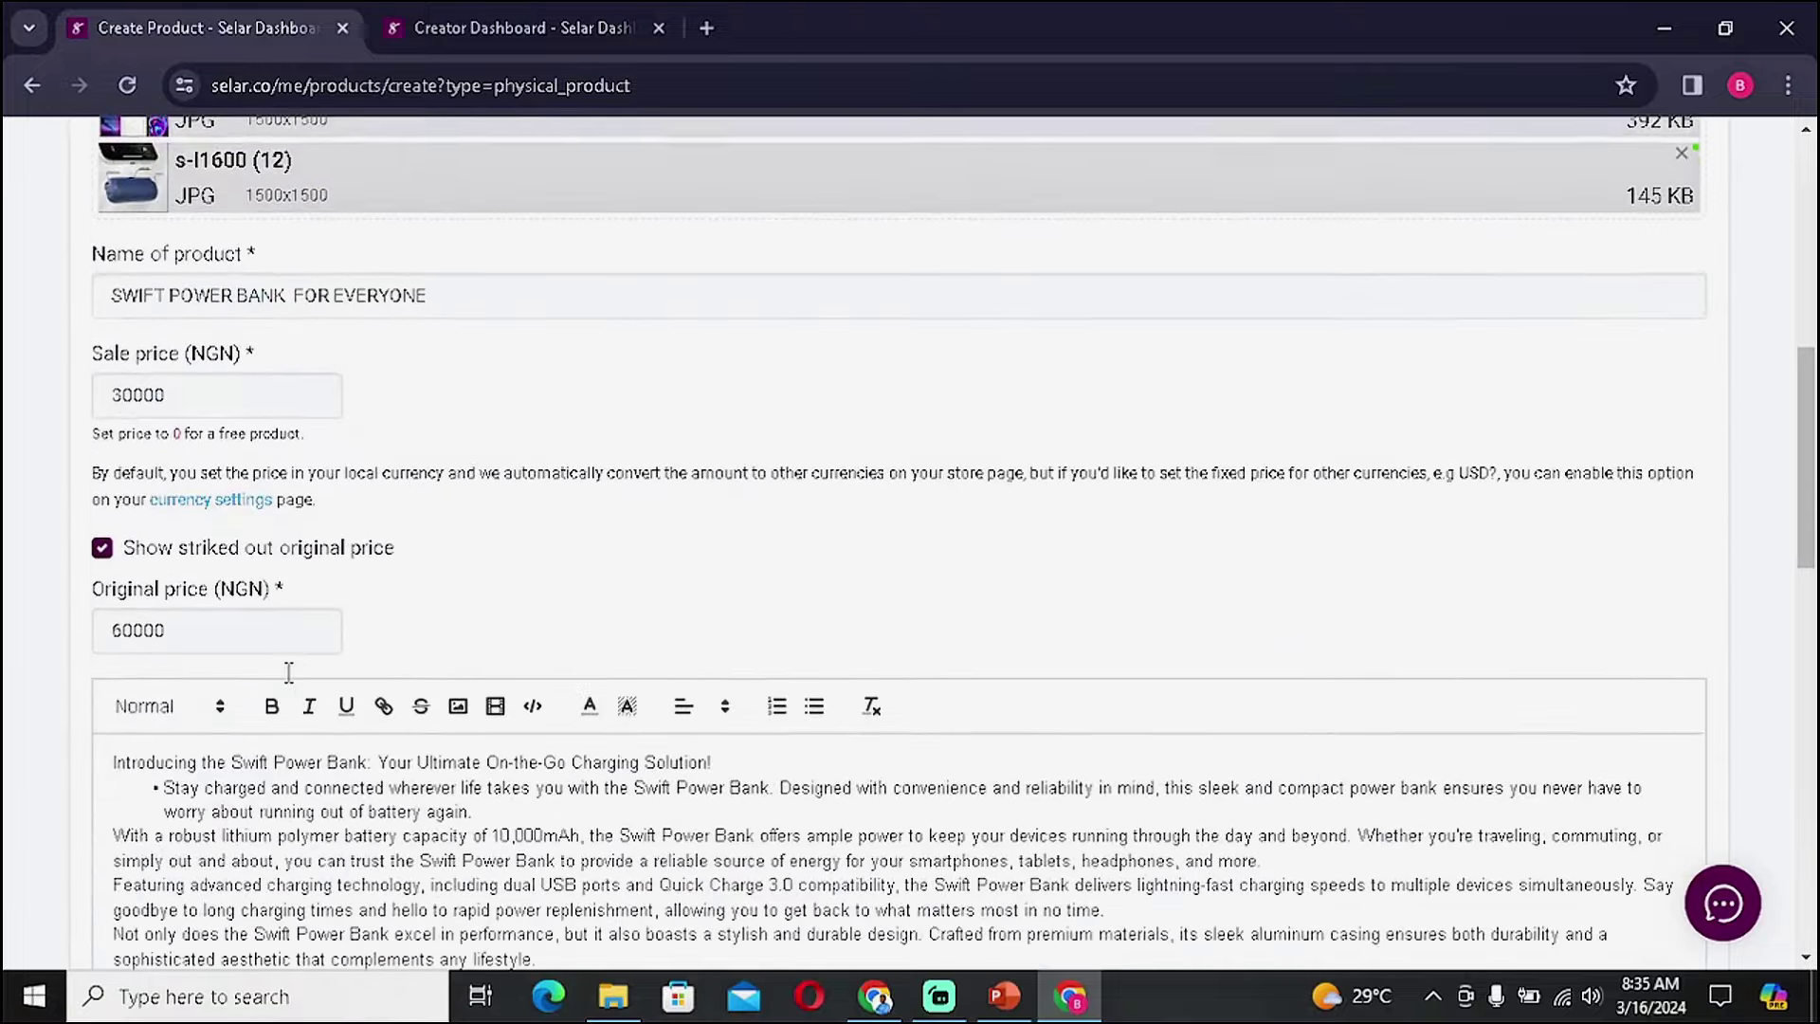
{"action": "scroll", "coordinate": [289, 672], "scroll_direction": "down", "scroll_amount": 15}
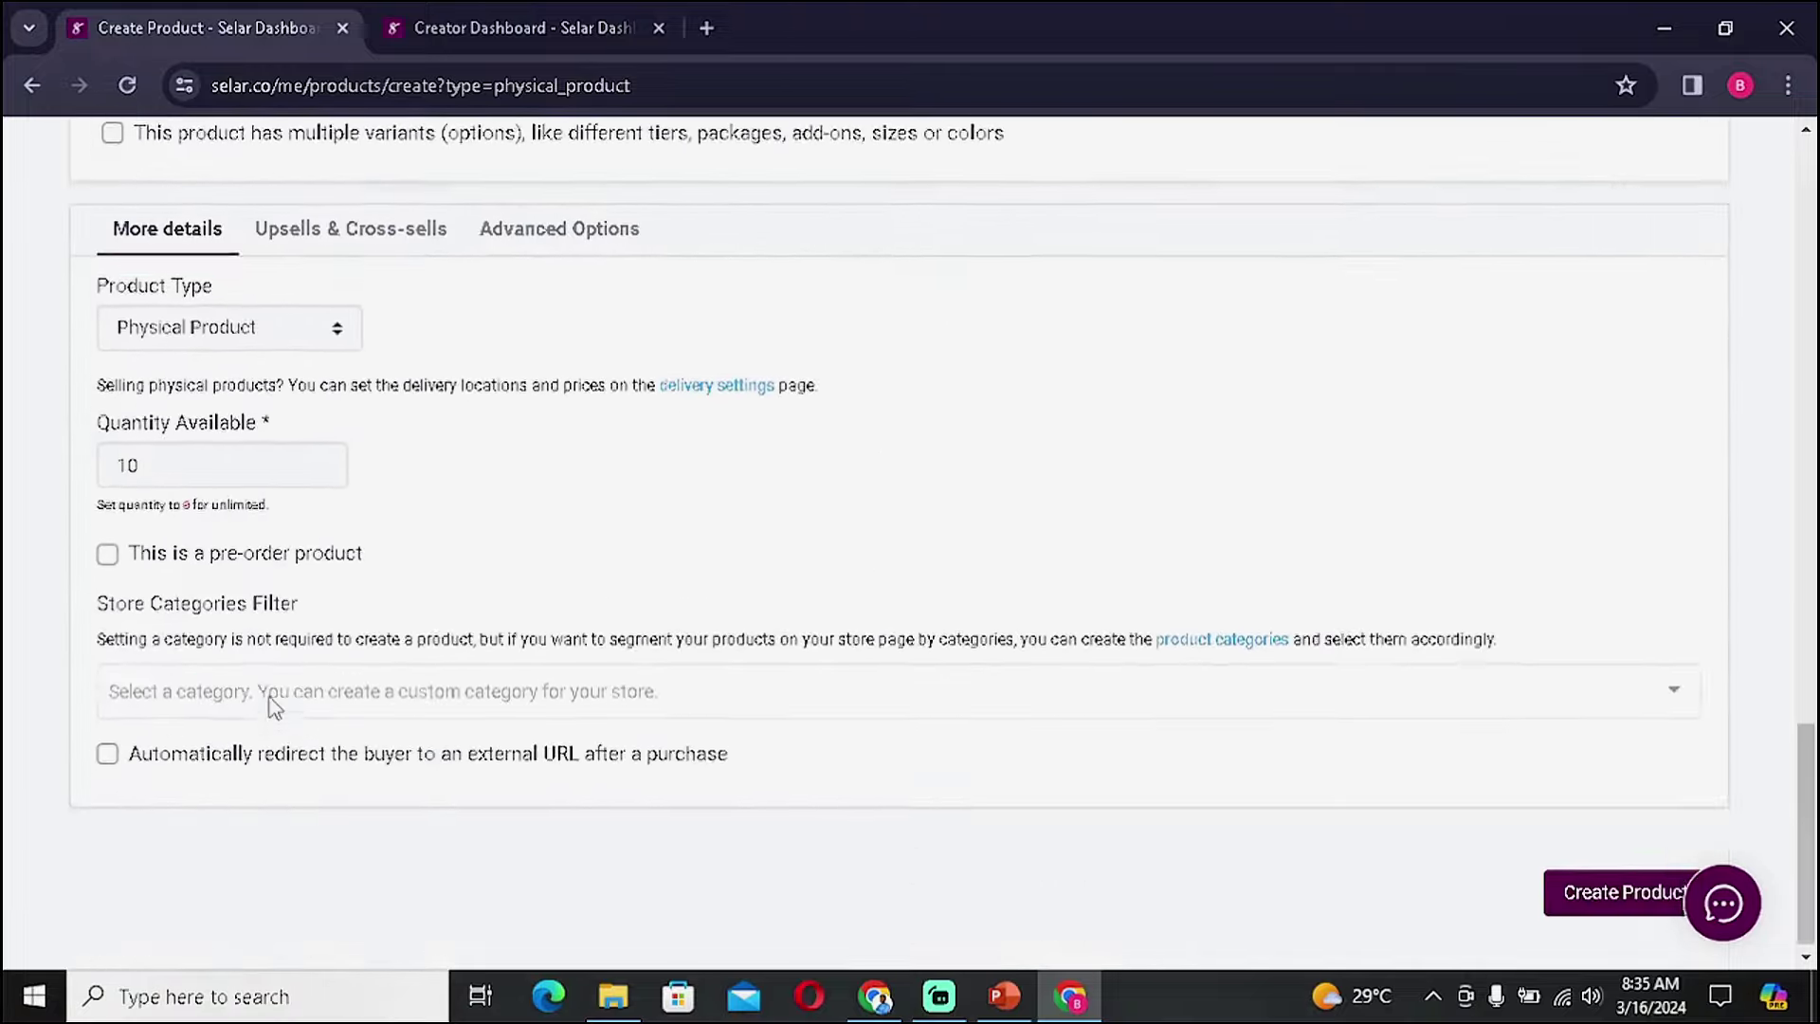
{"action": "scroll", "coordinate": [534, 634], "scroll_direction": "up", "scroll_amount": 12}
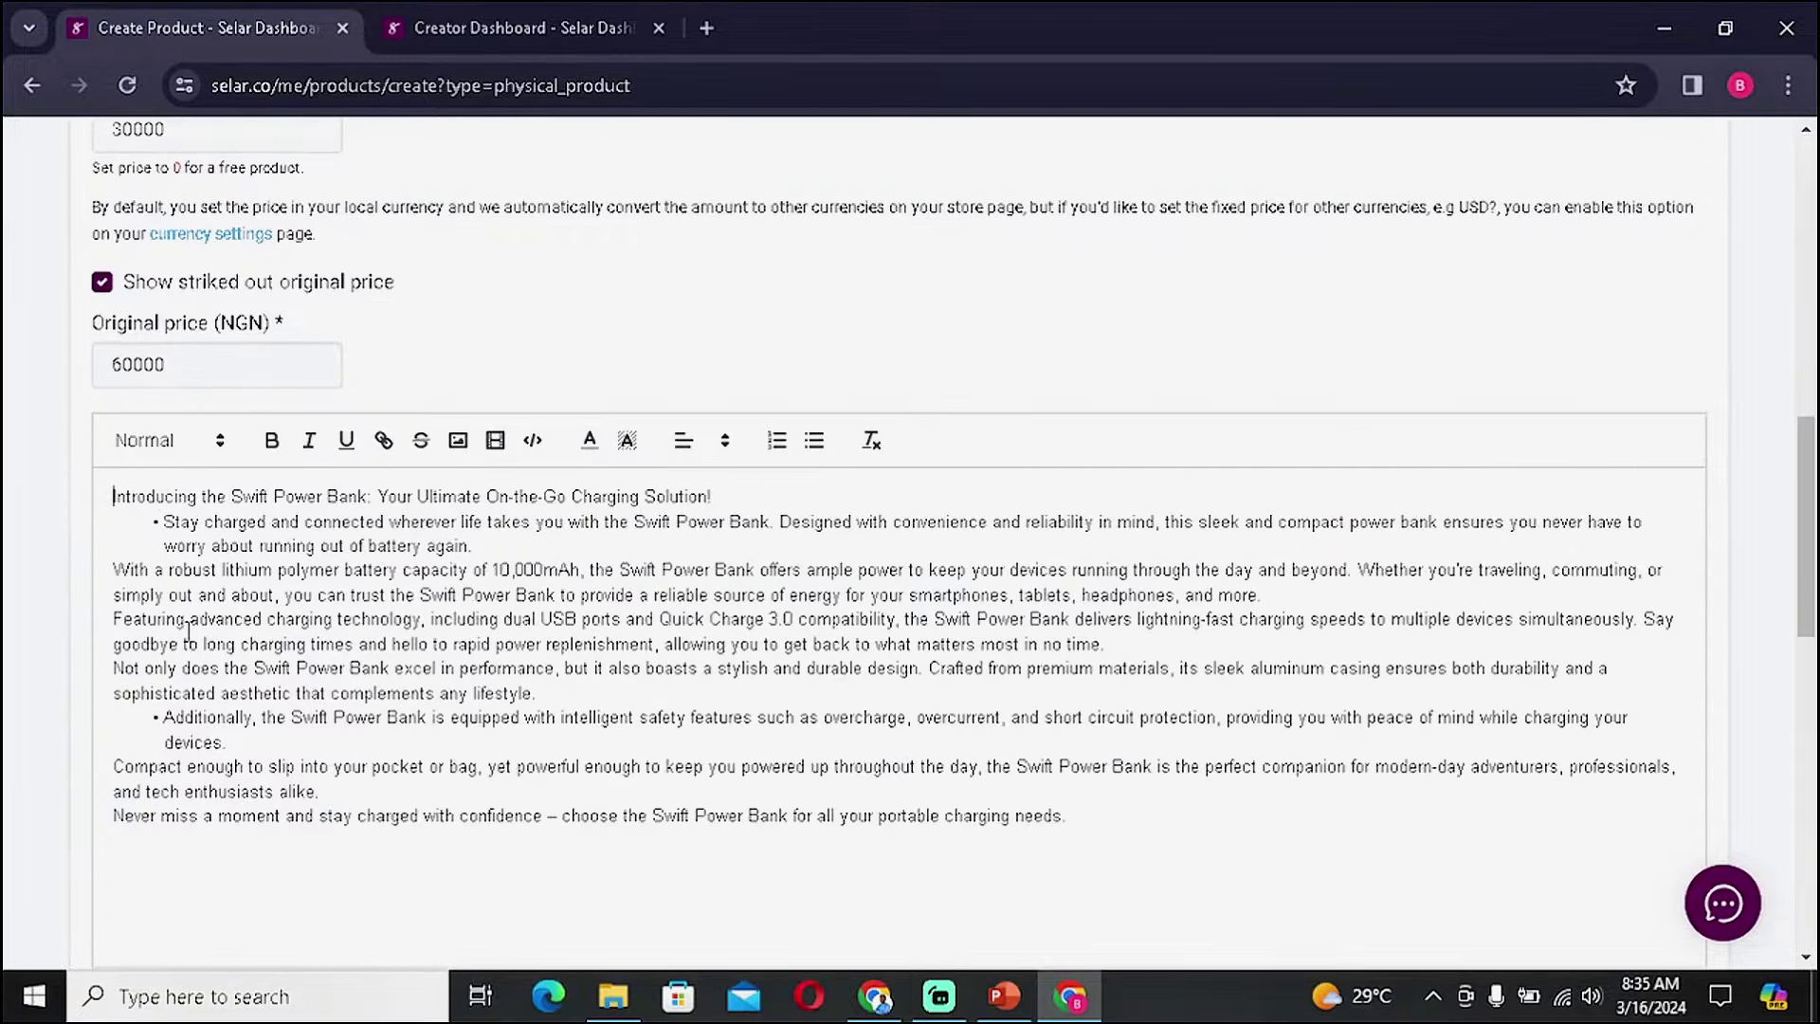
Append the line 'Available in Nigeria Only' to the end of the description and review the form below.
{"action": "scroll", "coordinate": [219, 513], "scroll_direction": "up", "scroll_amount": 1}
{"action": "scroll", "coordinate": [555, 539], "scroll_direction": "down", "scroll_amount": 4}
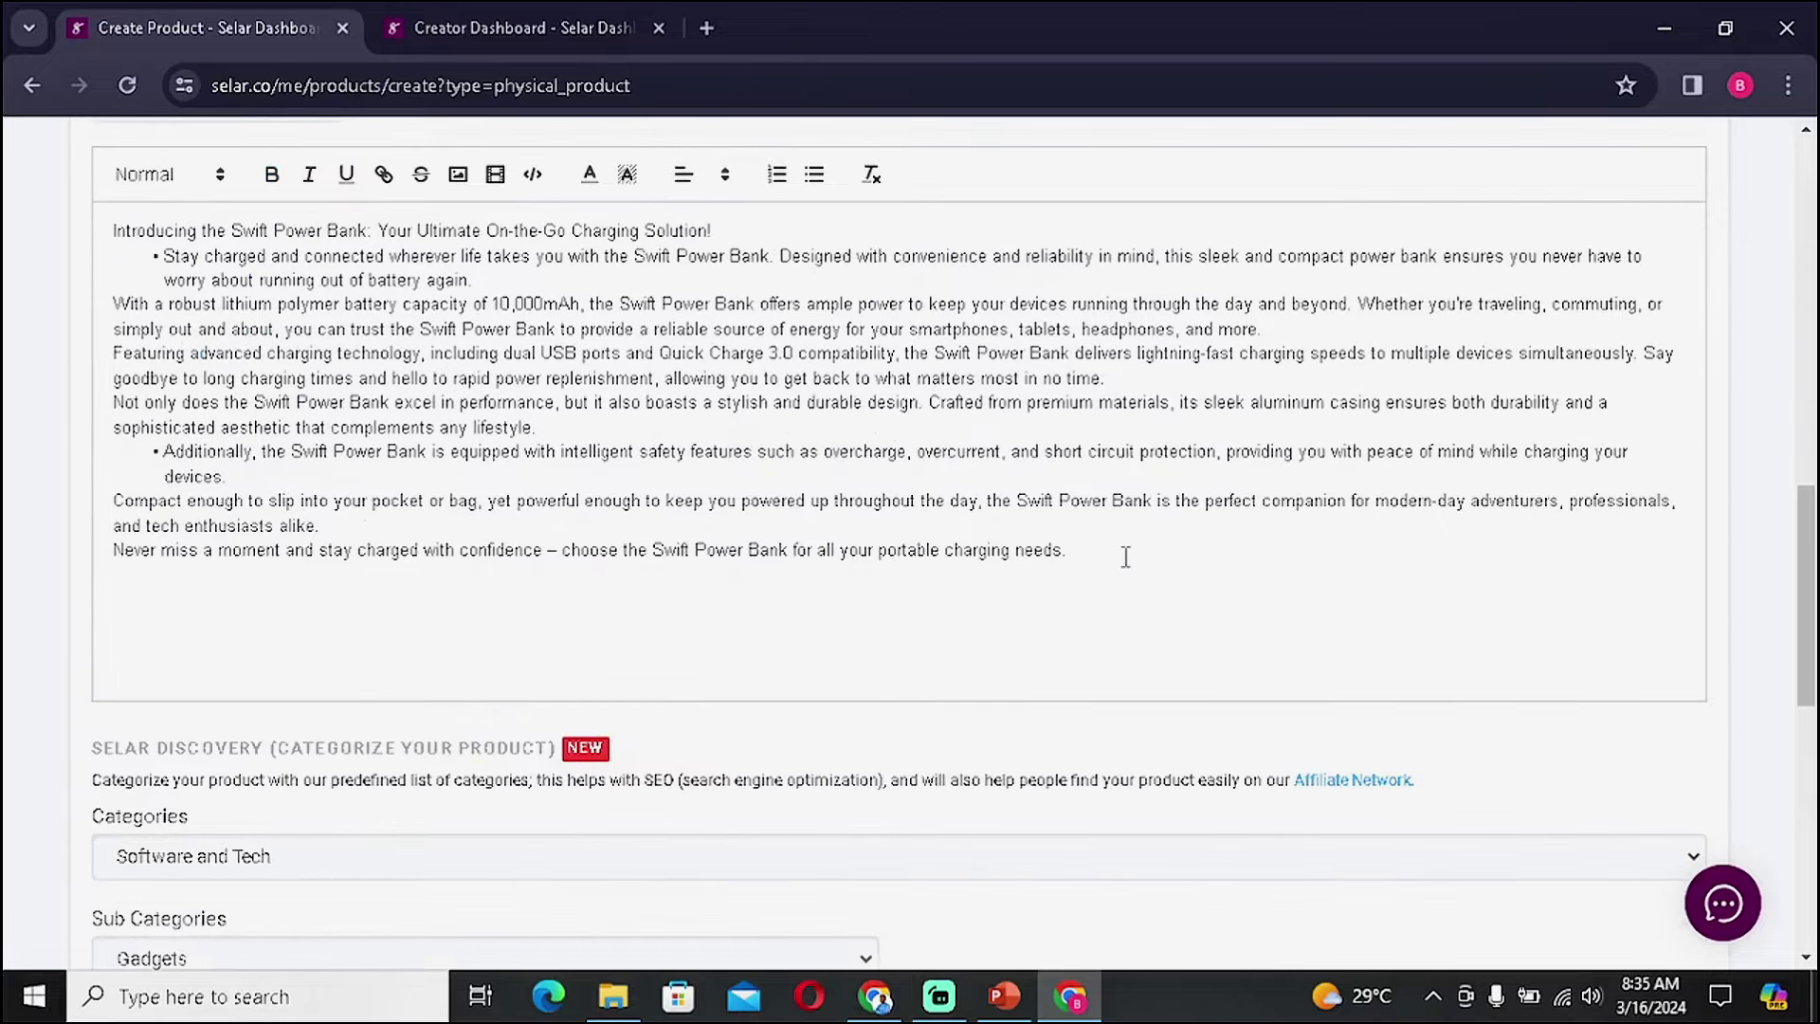
{"action": "key", "text": "Return"}
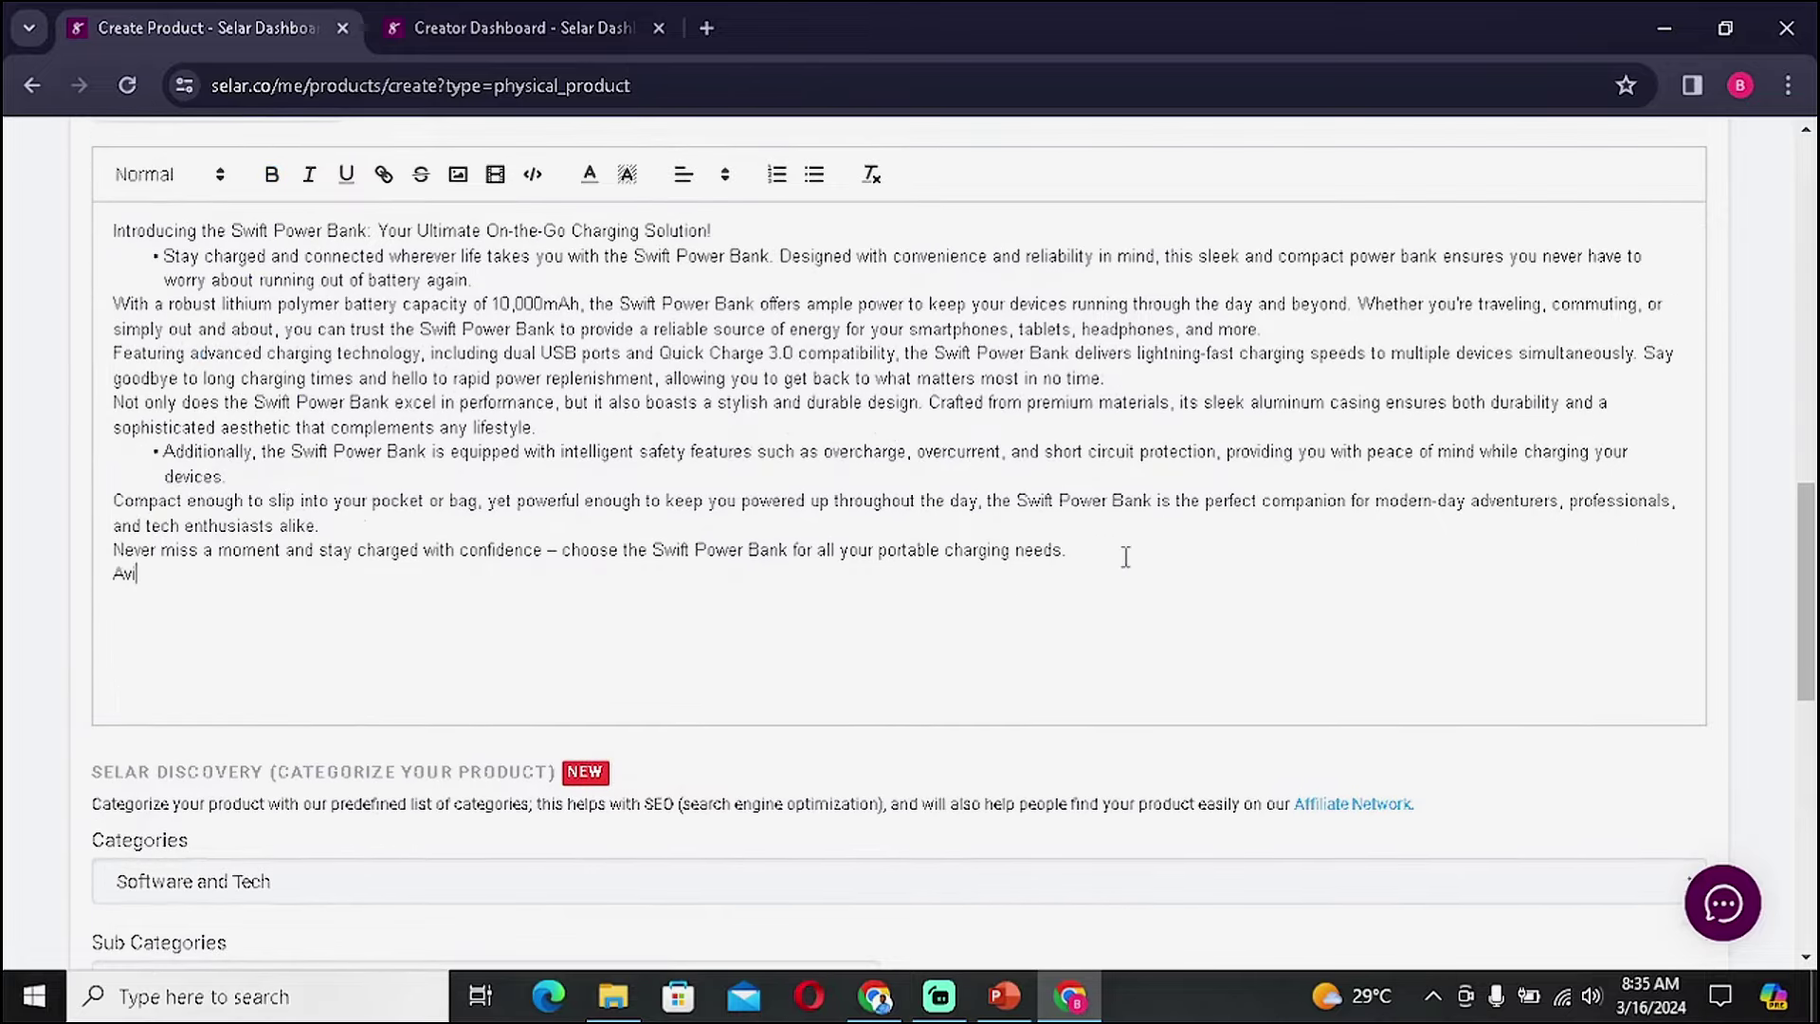
{"action": "type", "text": "Available in Nigeria Only"}
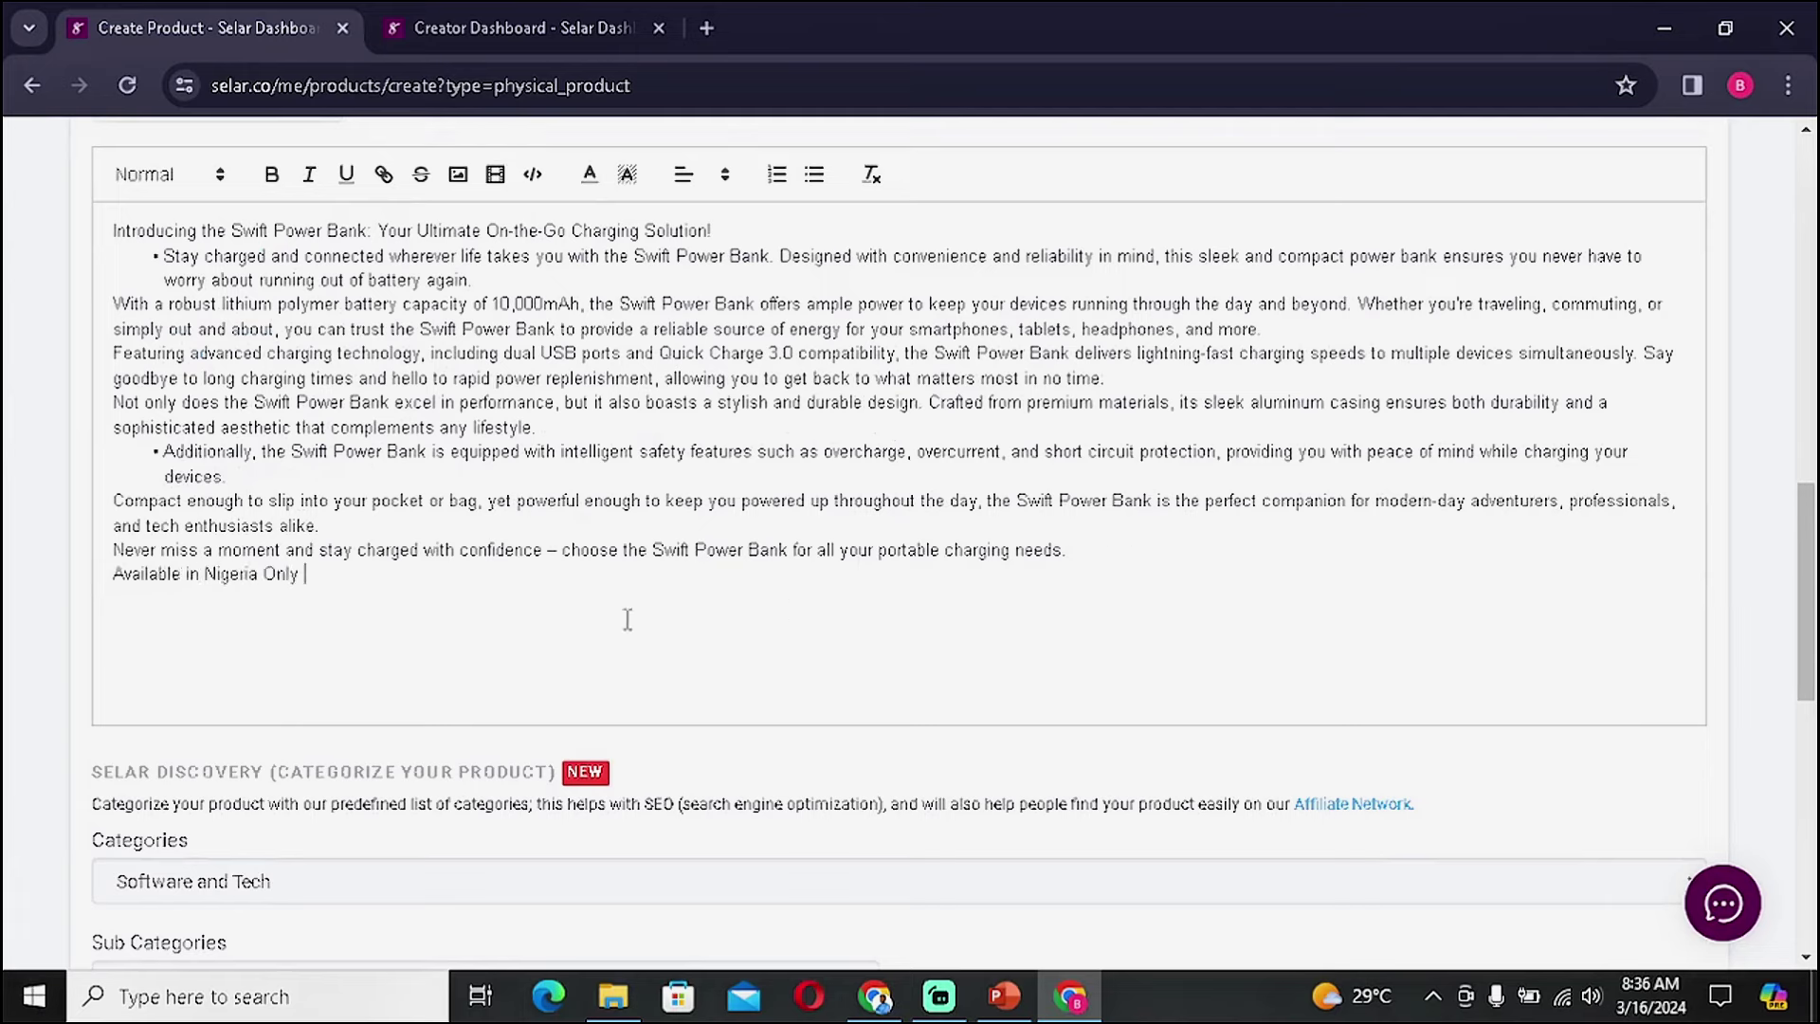
{"action": "left_click_drag", "start_coordinate": [348, 579], "coordinate": [110, 580]}
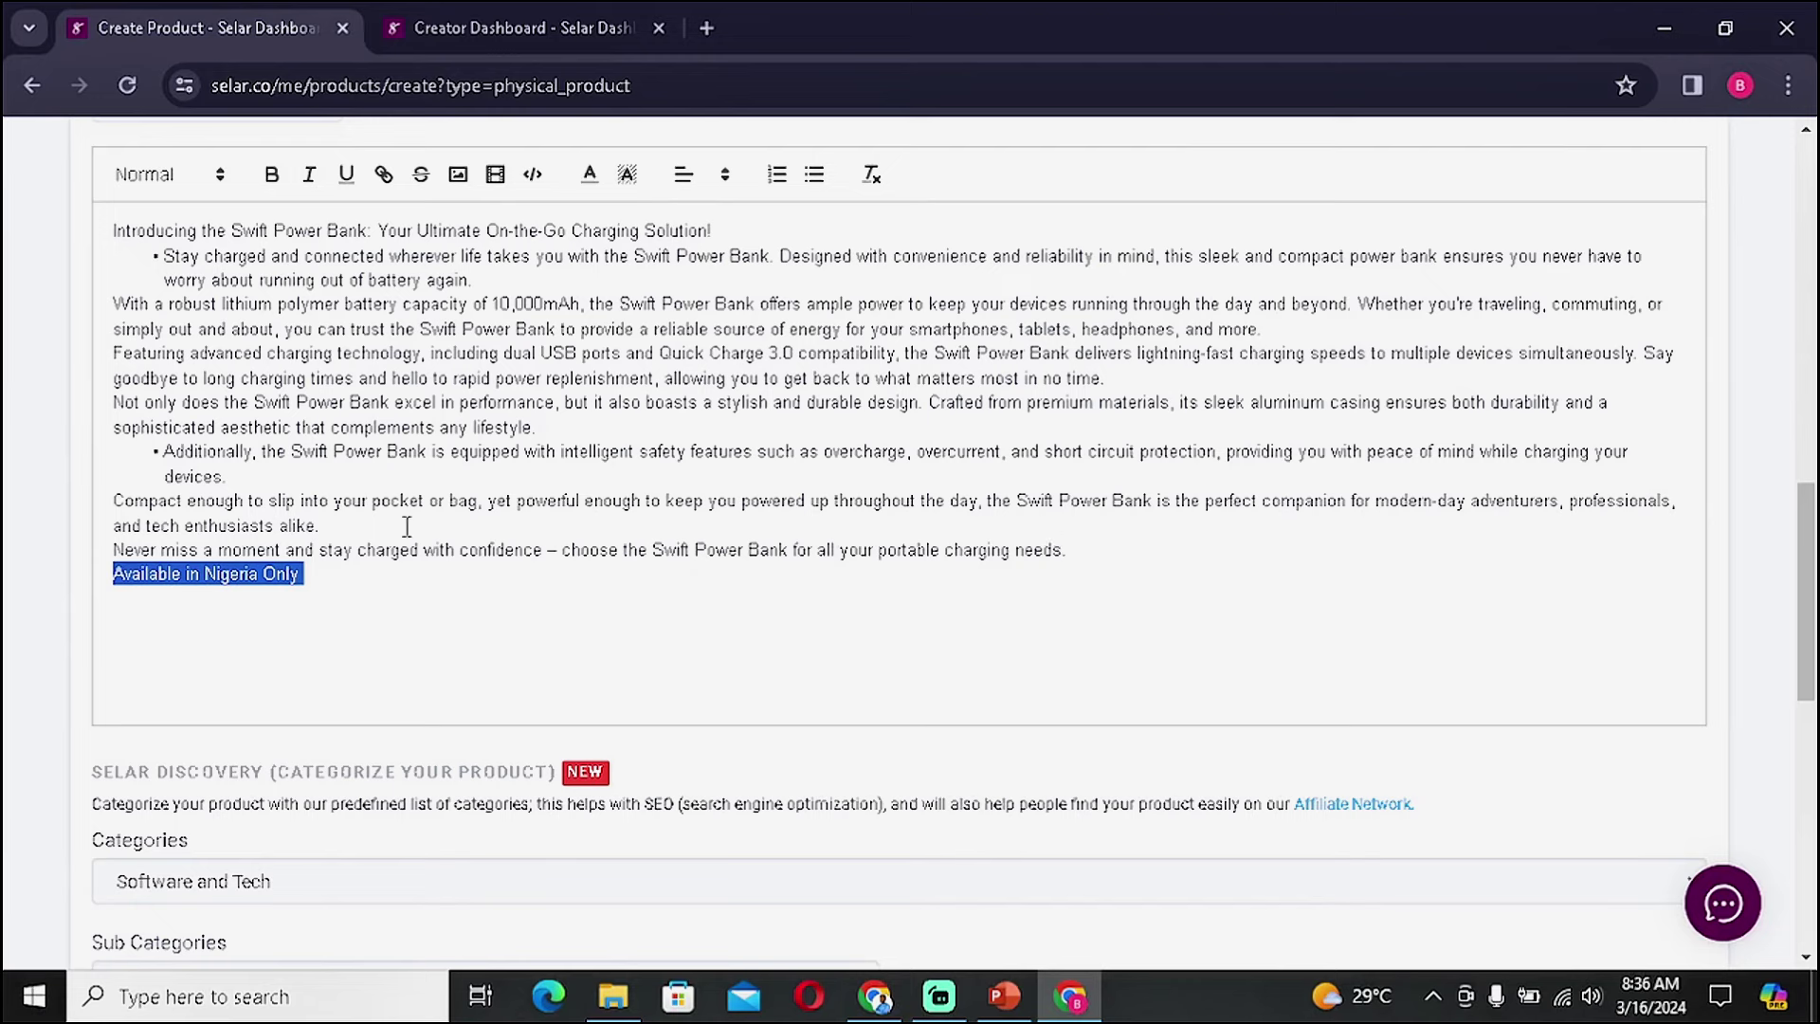
{"action": "scroll", "coordinate": [399, 519], "scroll_direction": "up", "scroll_amount": 5}
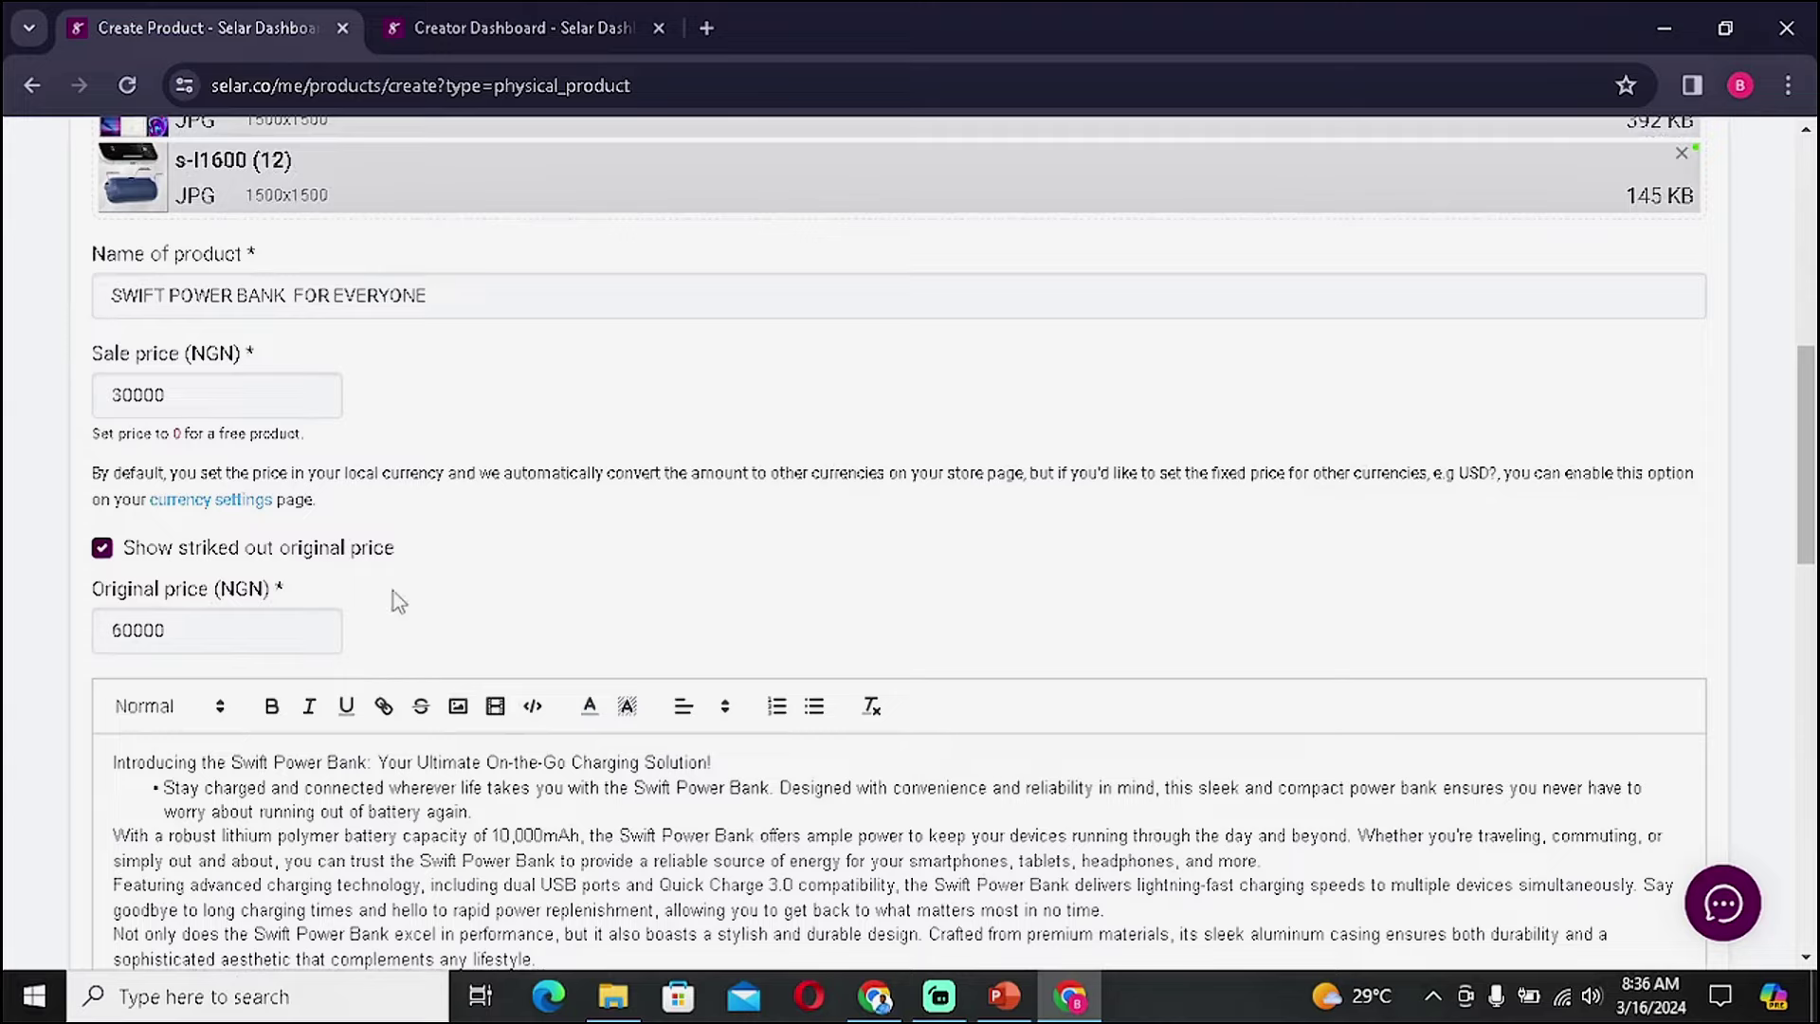
{"action": "scroll", "coordinate": [297, 783], "scroll_direction": "down", "scroll_amount": 5}
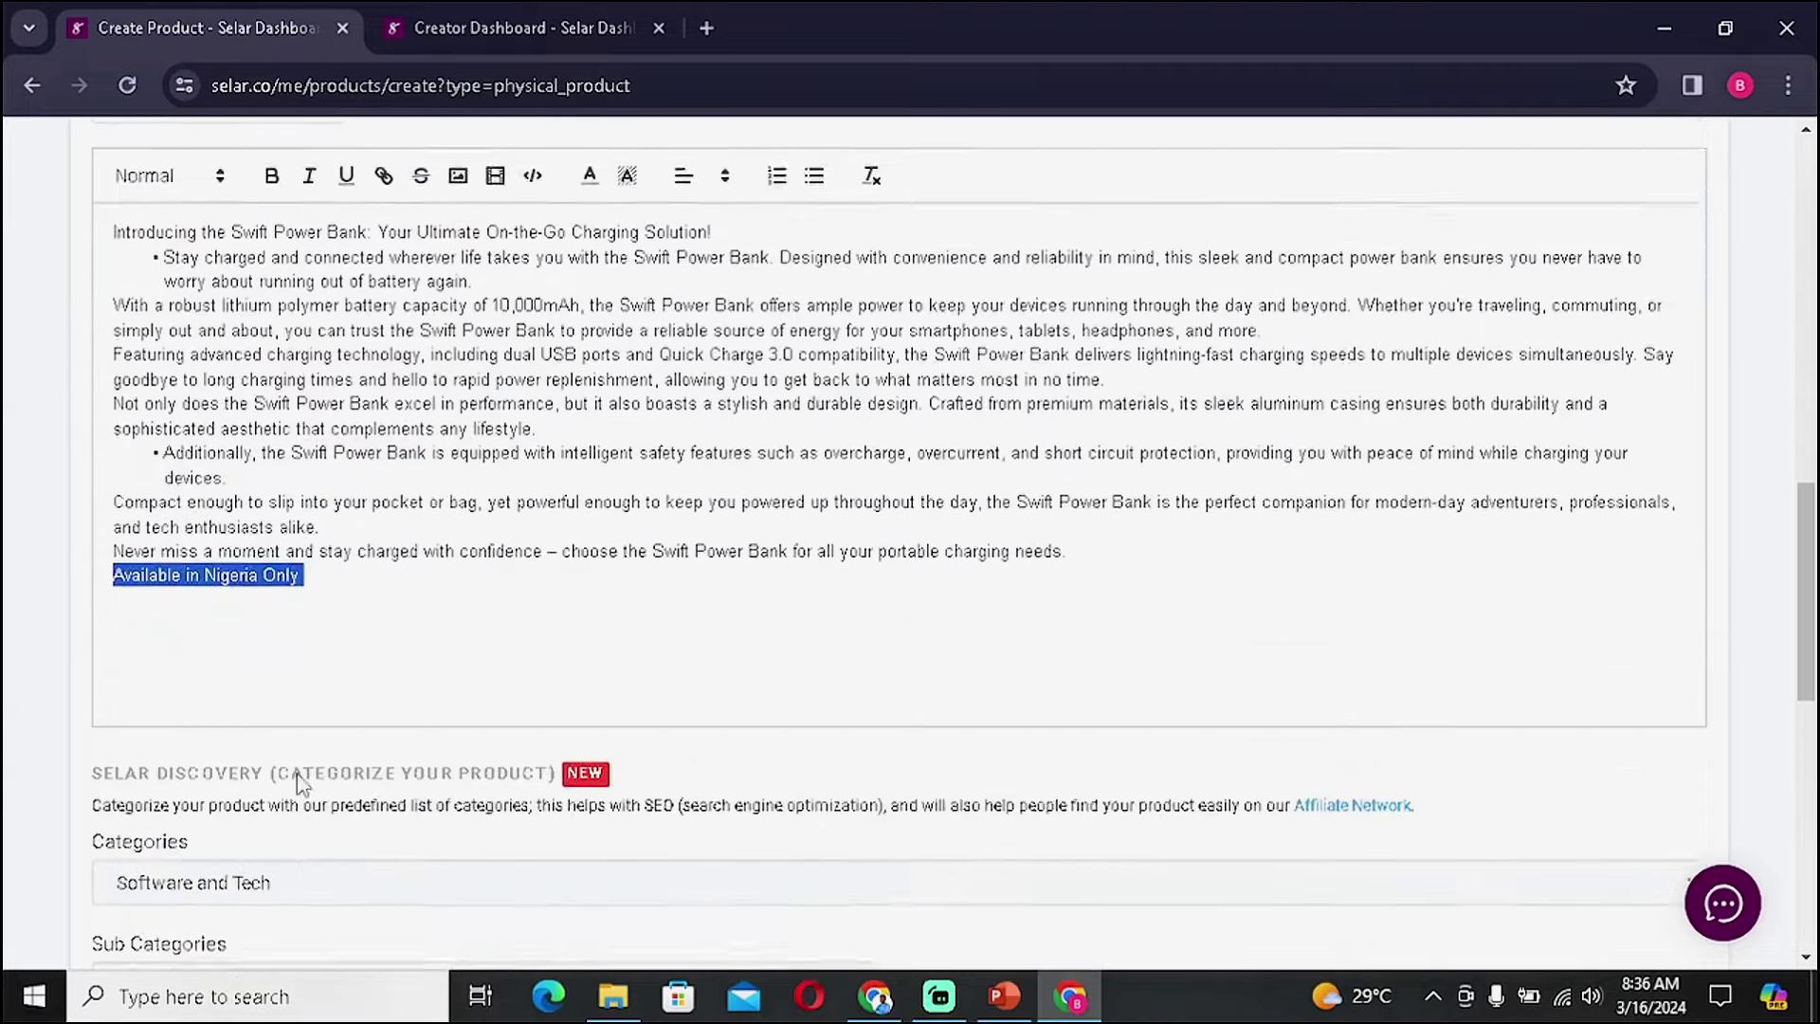
{"action": "scroll", "coordinate": [296, 782], "scroll_direction": "down", "scroll_amount": 8}
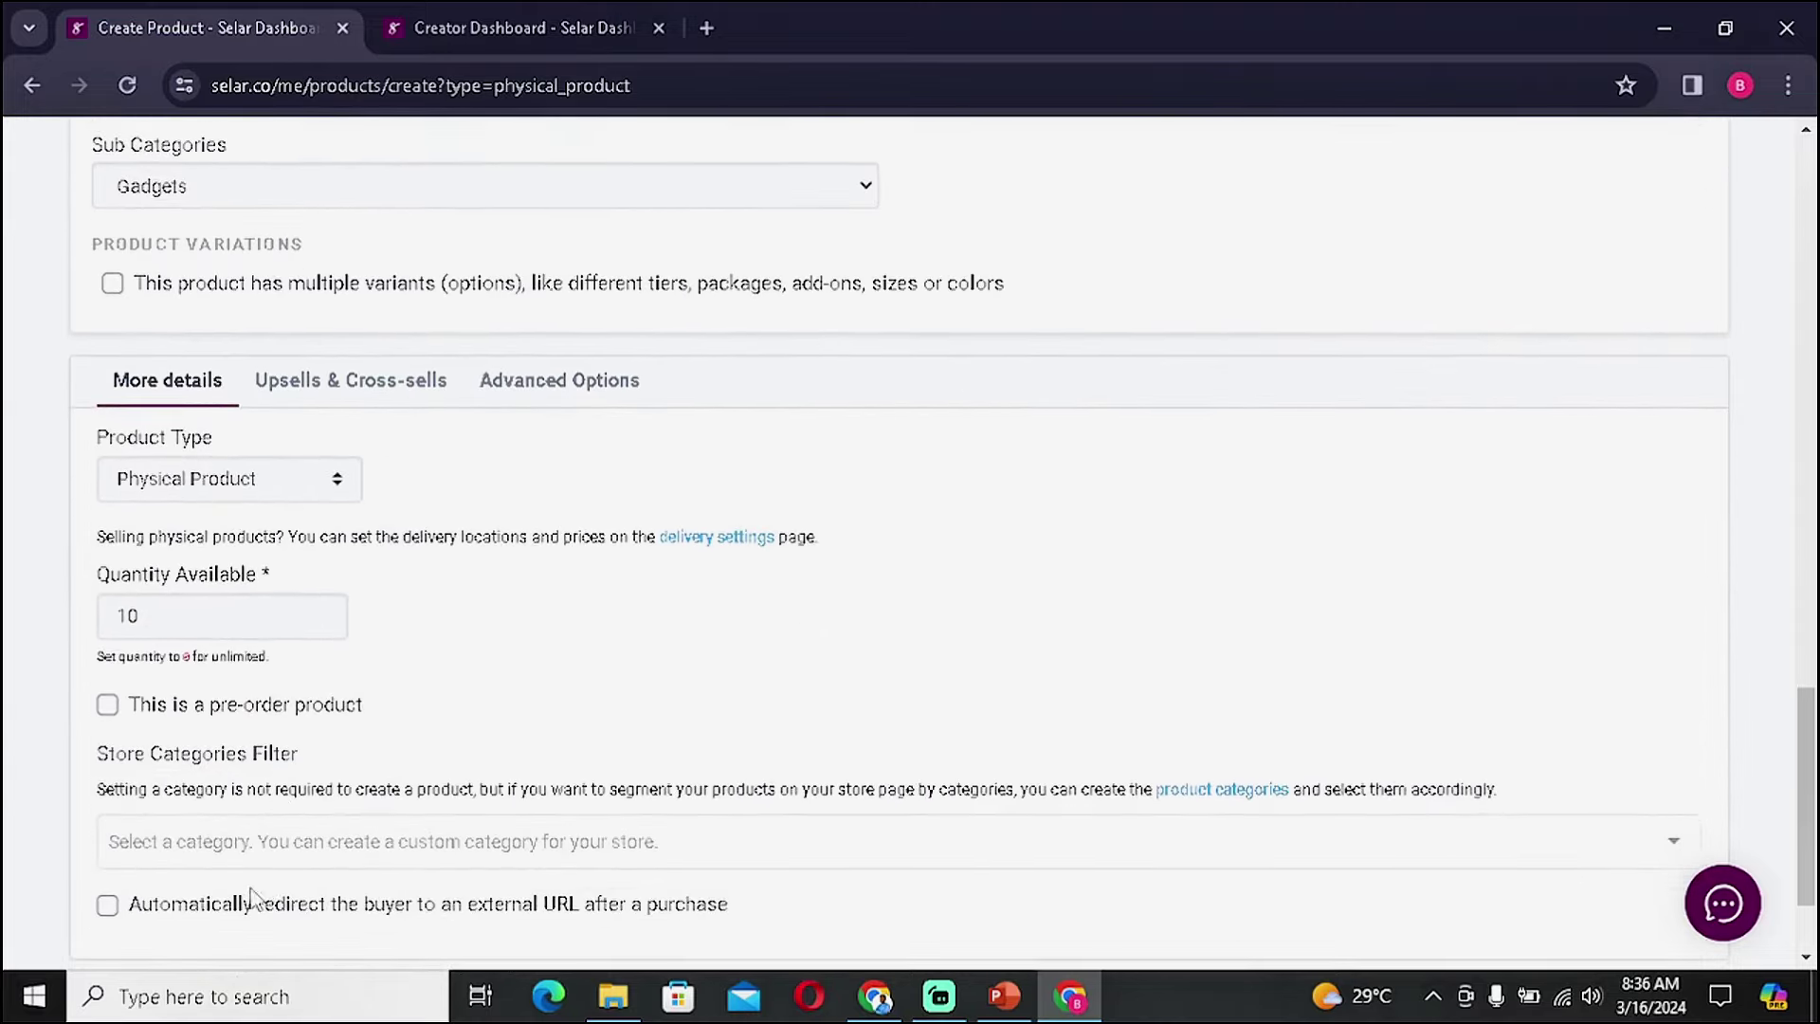
{"action": "scroll", "coordinate": [251, 896], "scroll_direction": "down", "scroll_amount": 2}
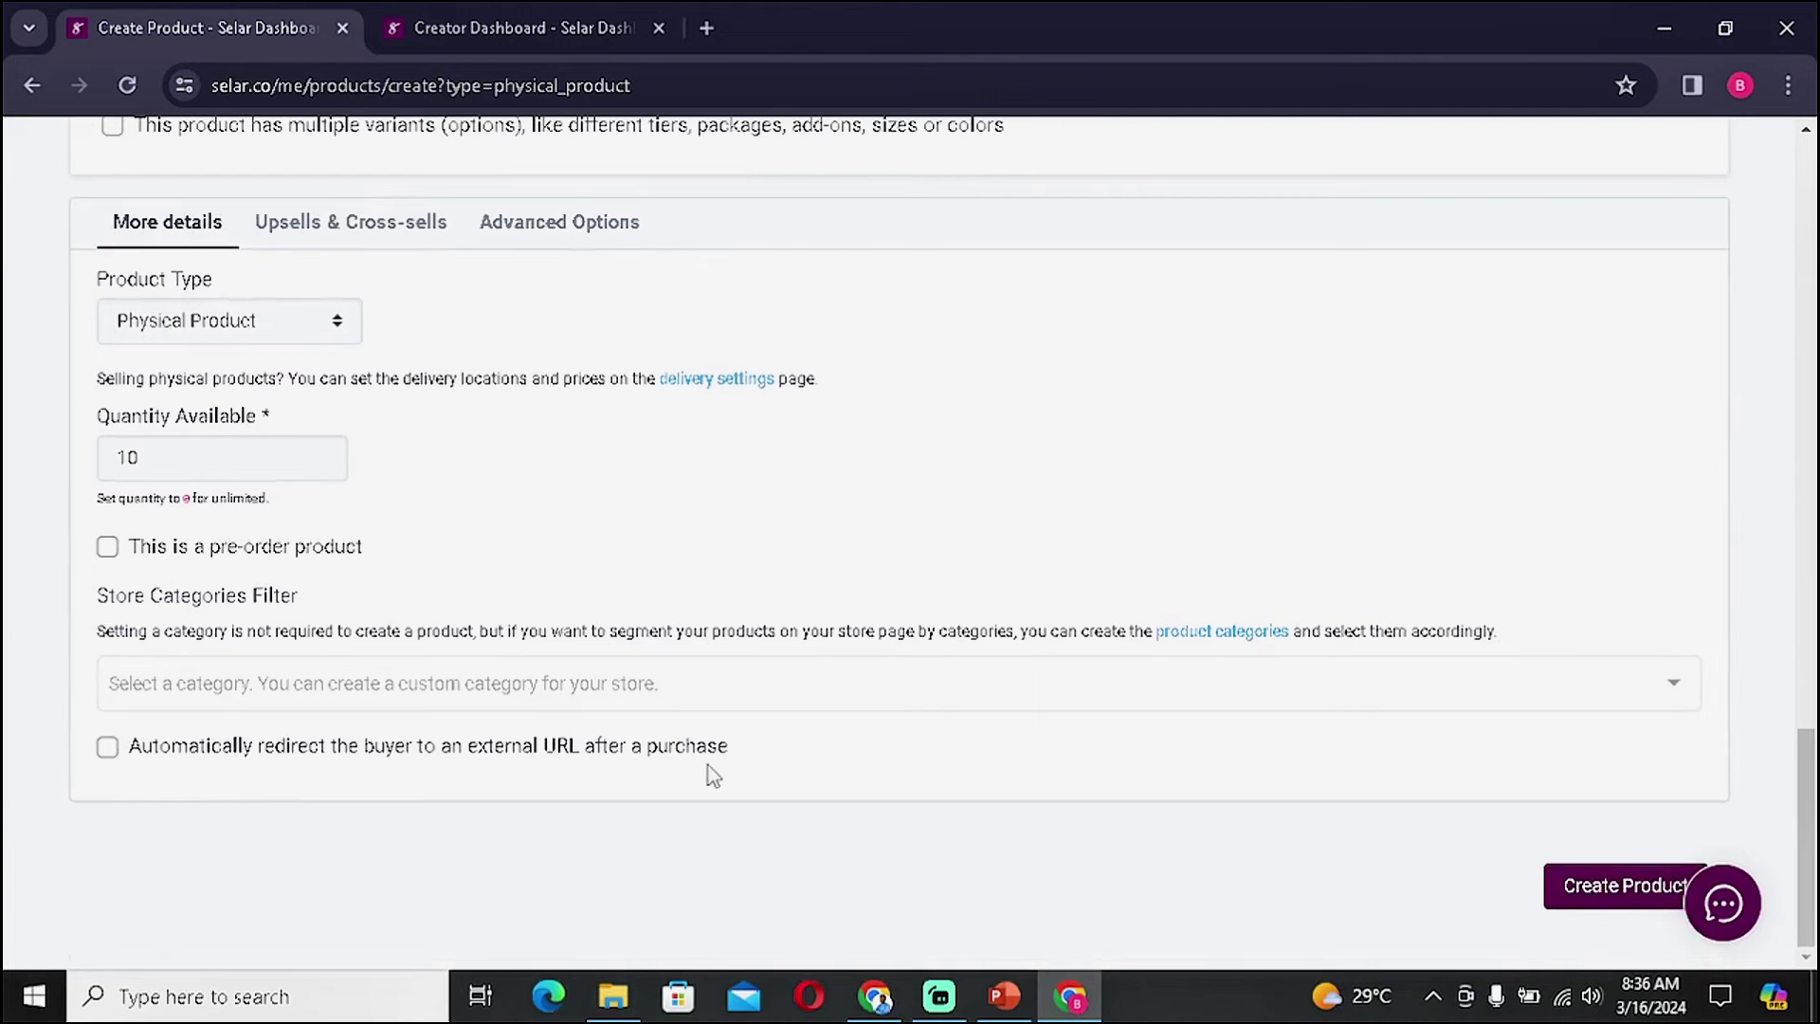
{"action": "left_click", "coordinate": [108, 748]}
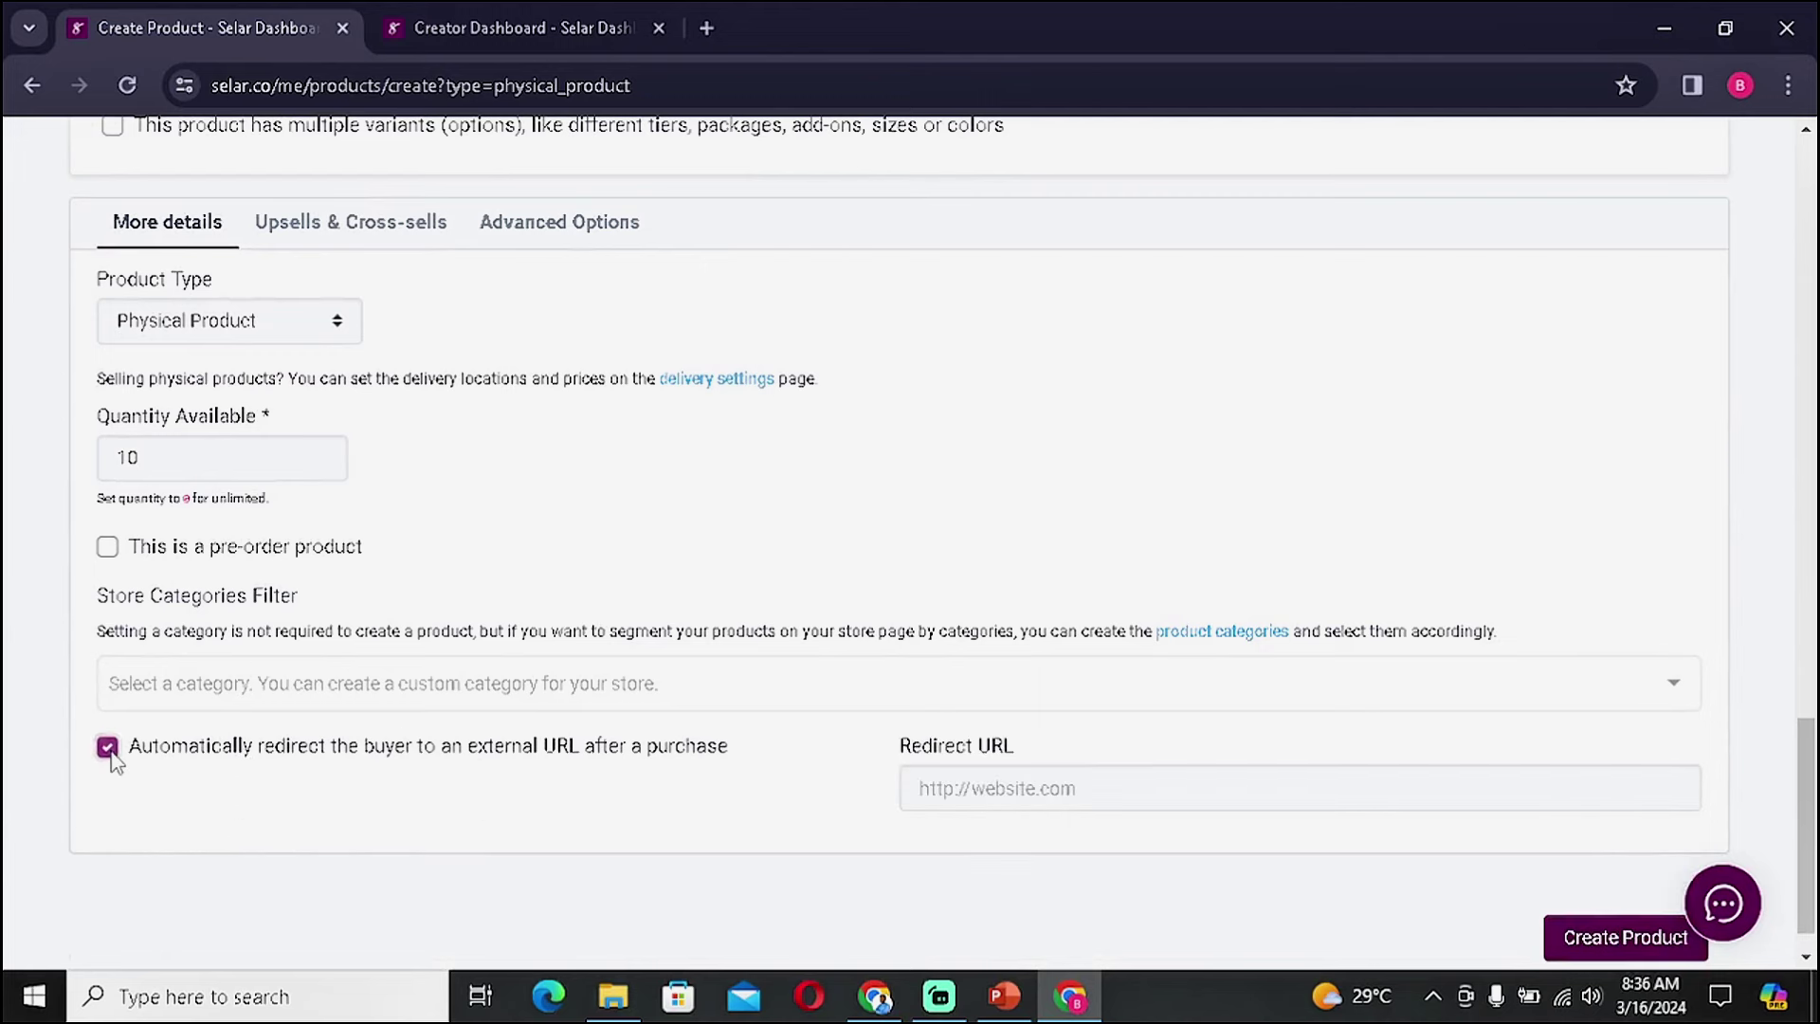
{"action": "left_click", "coordinate": [1088, 796]}
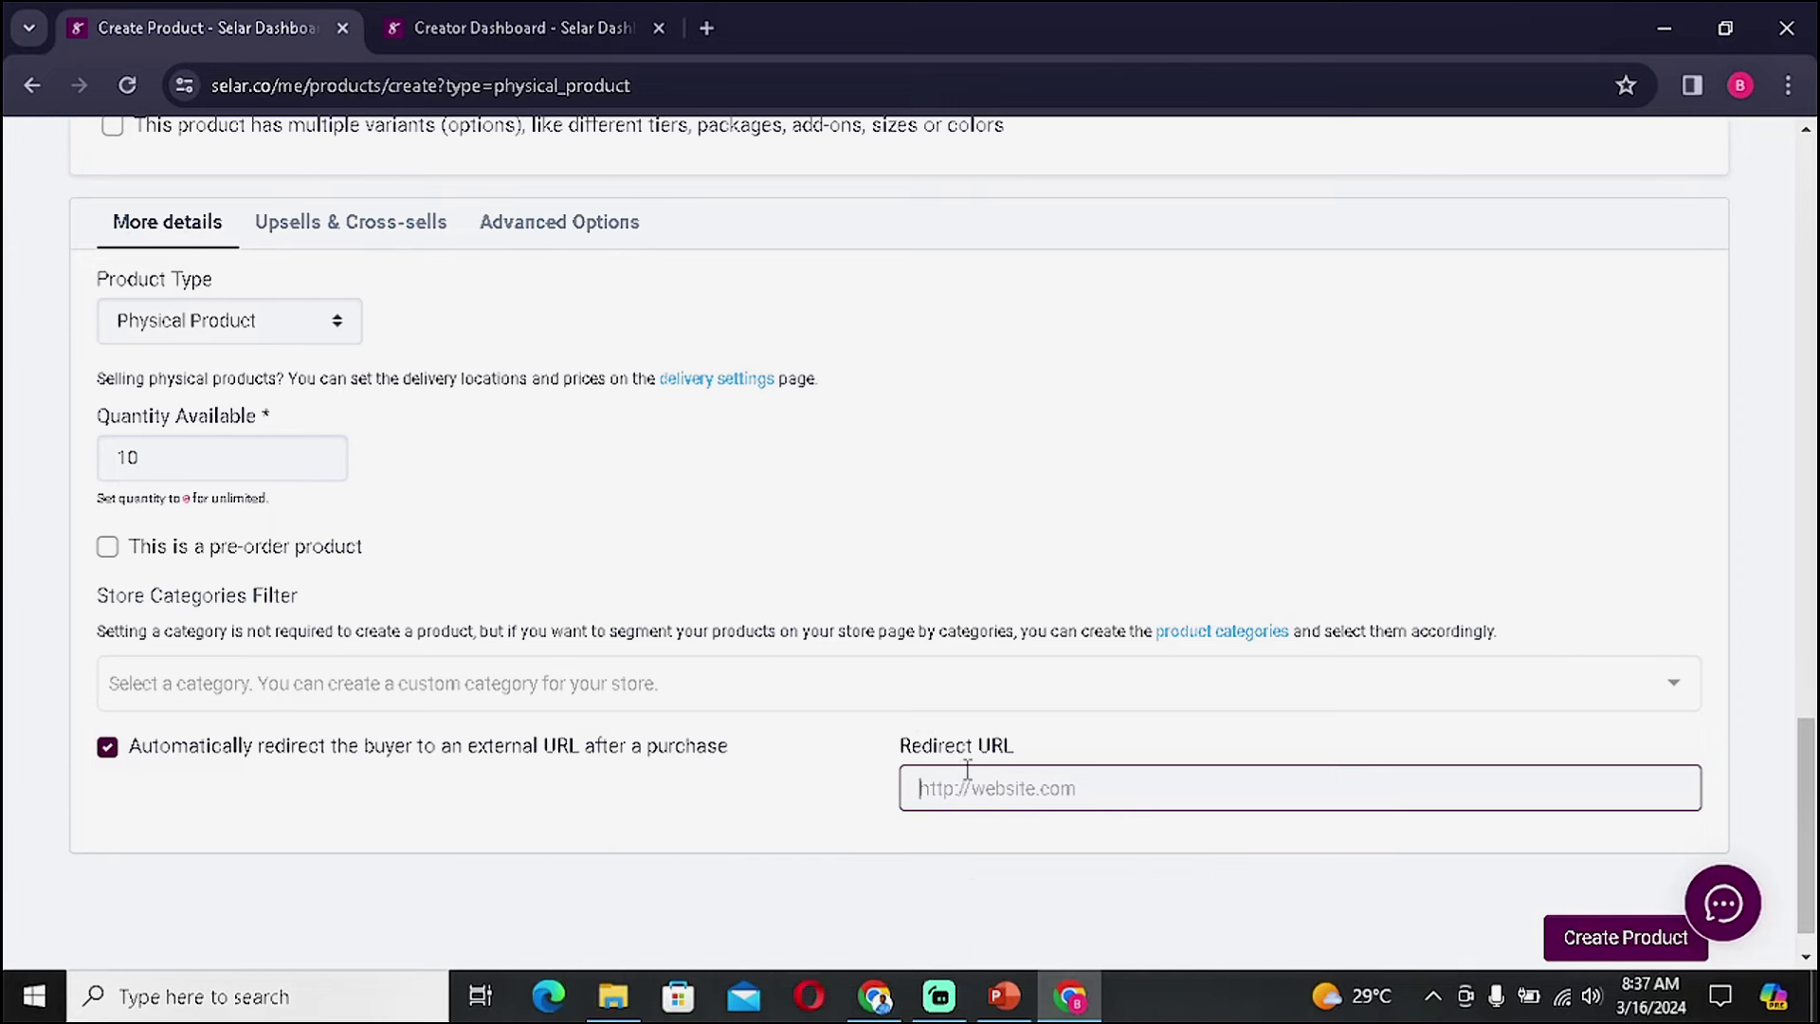
{"action": "type", "text": "https:"}
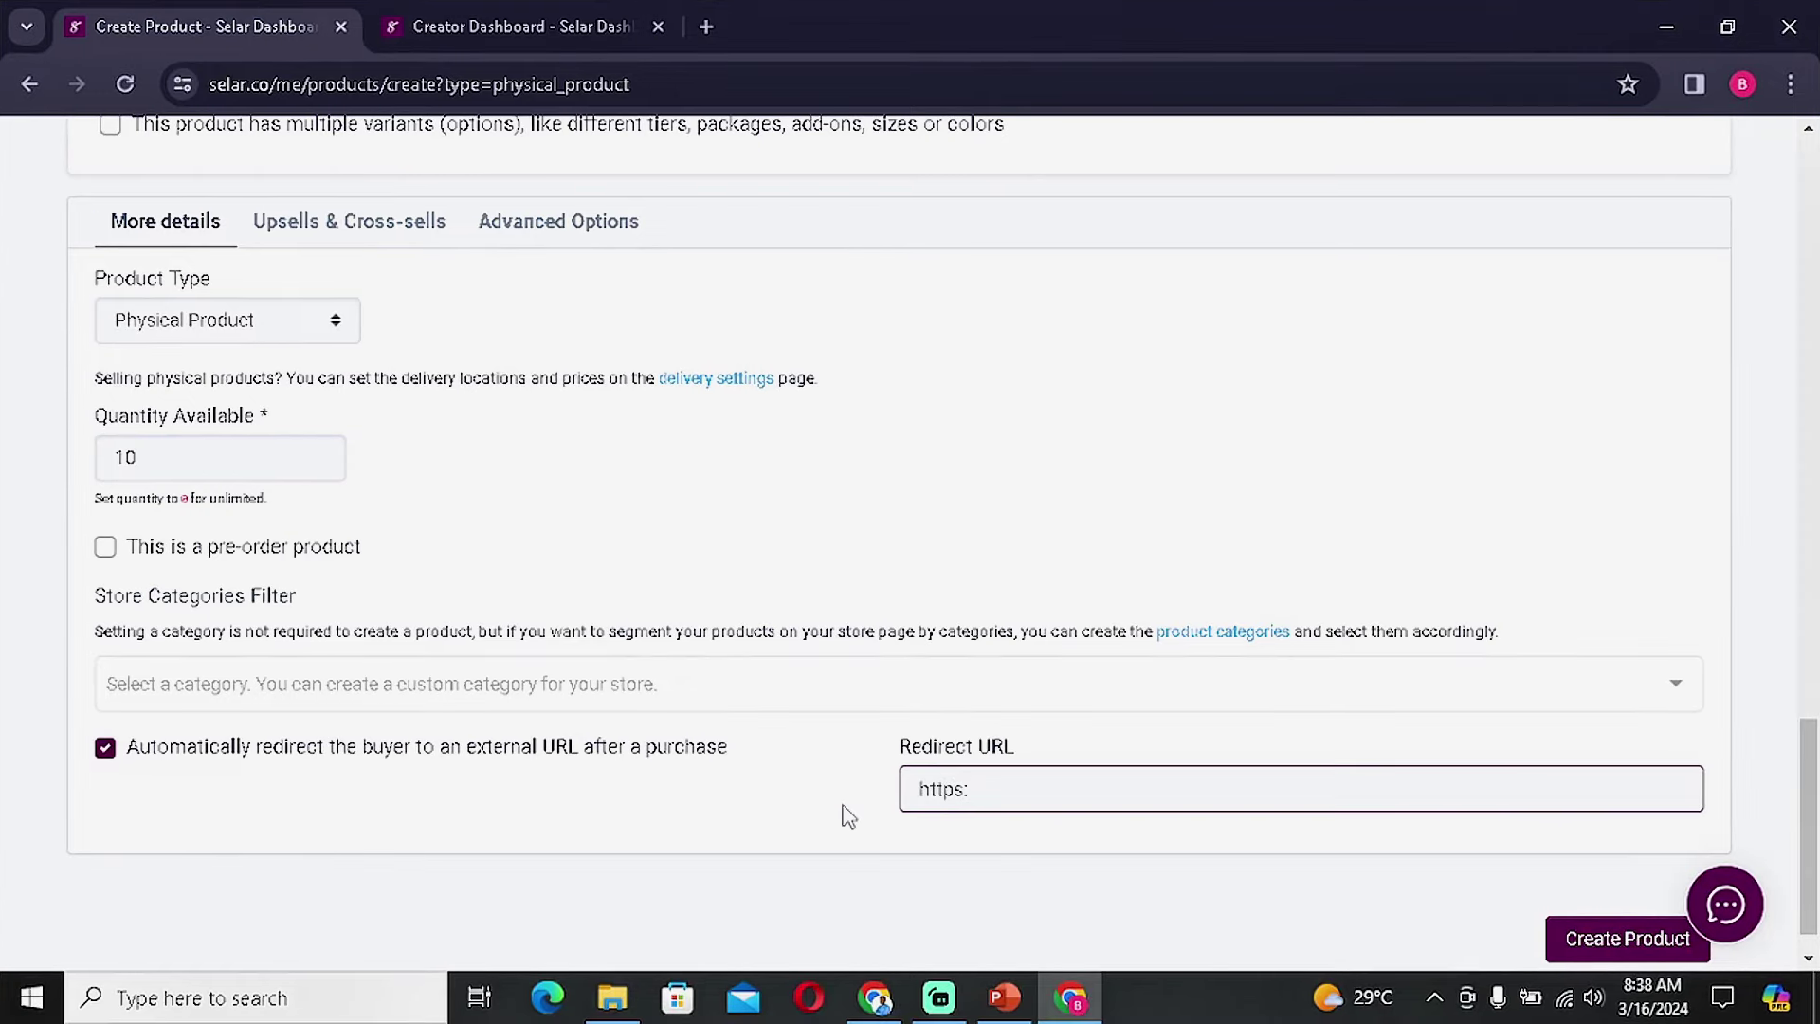
{"action": "type", "text": "//wa"}
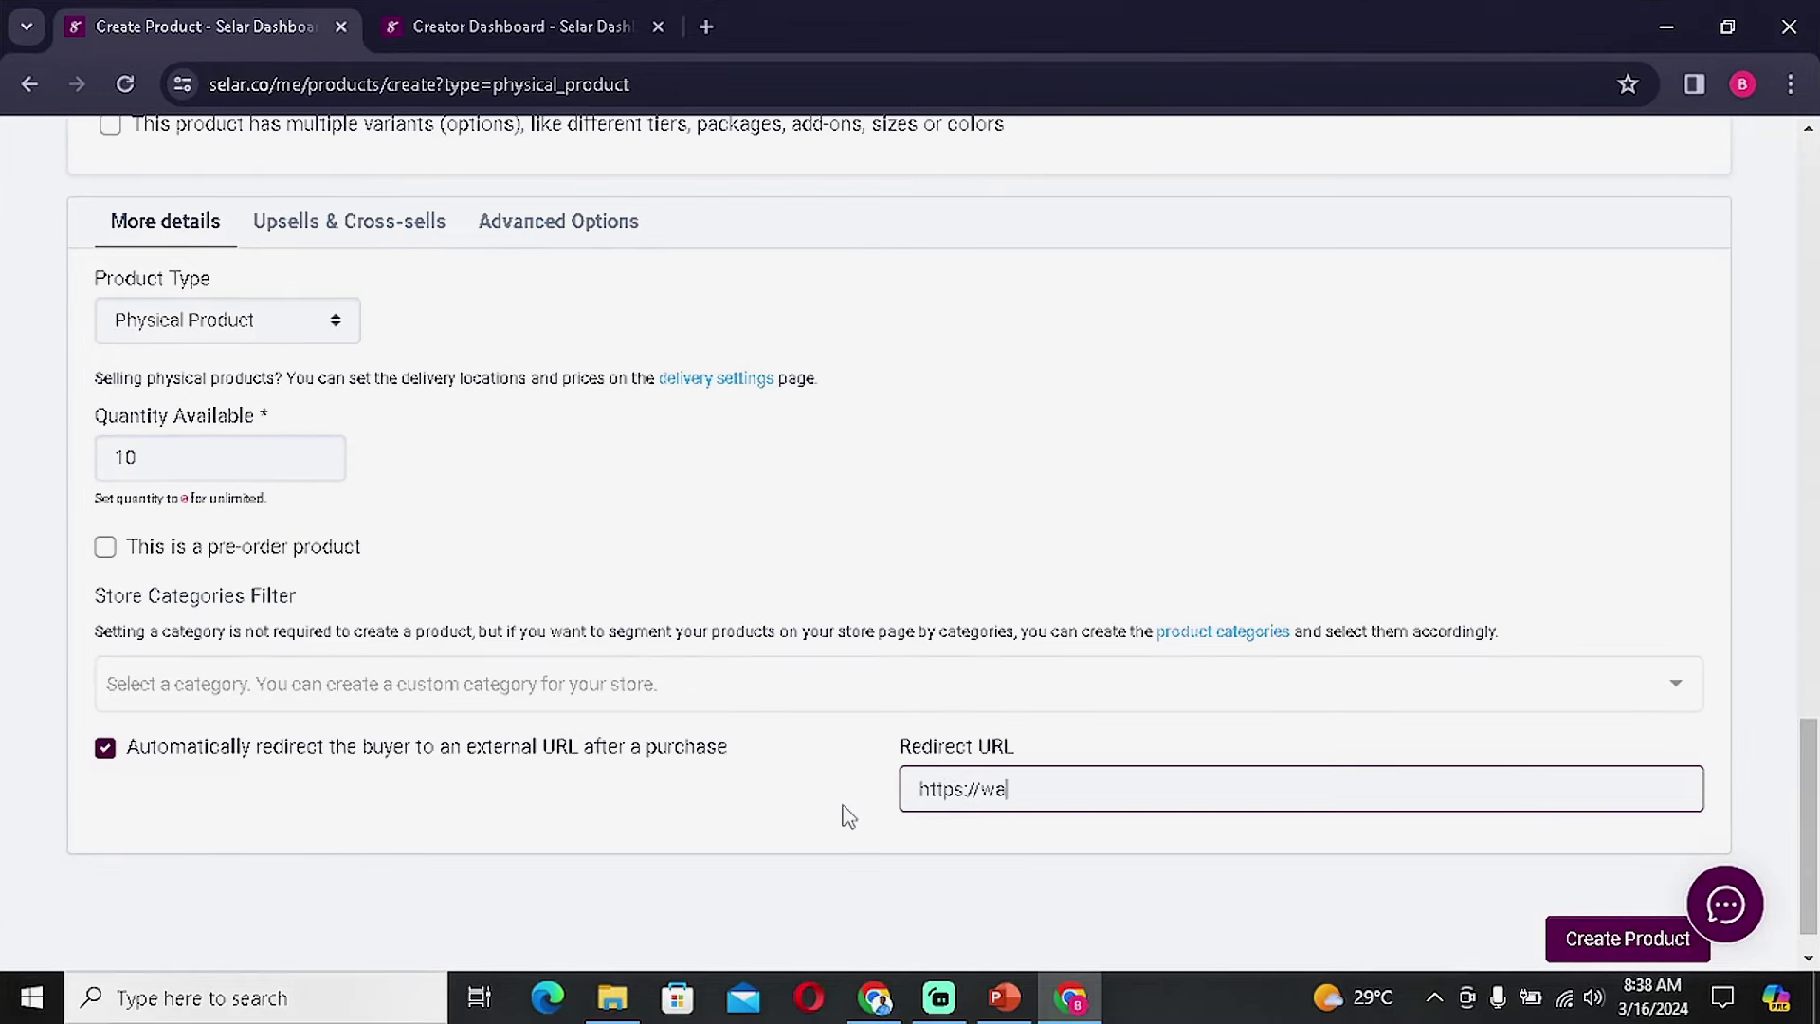
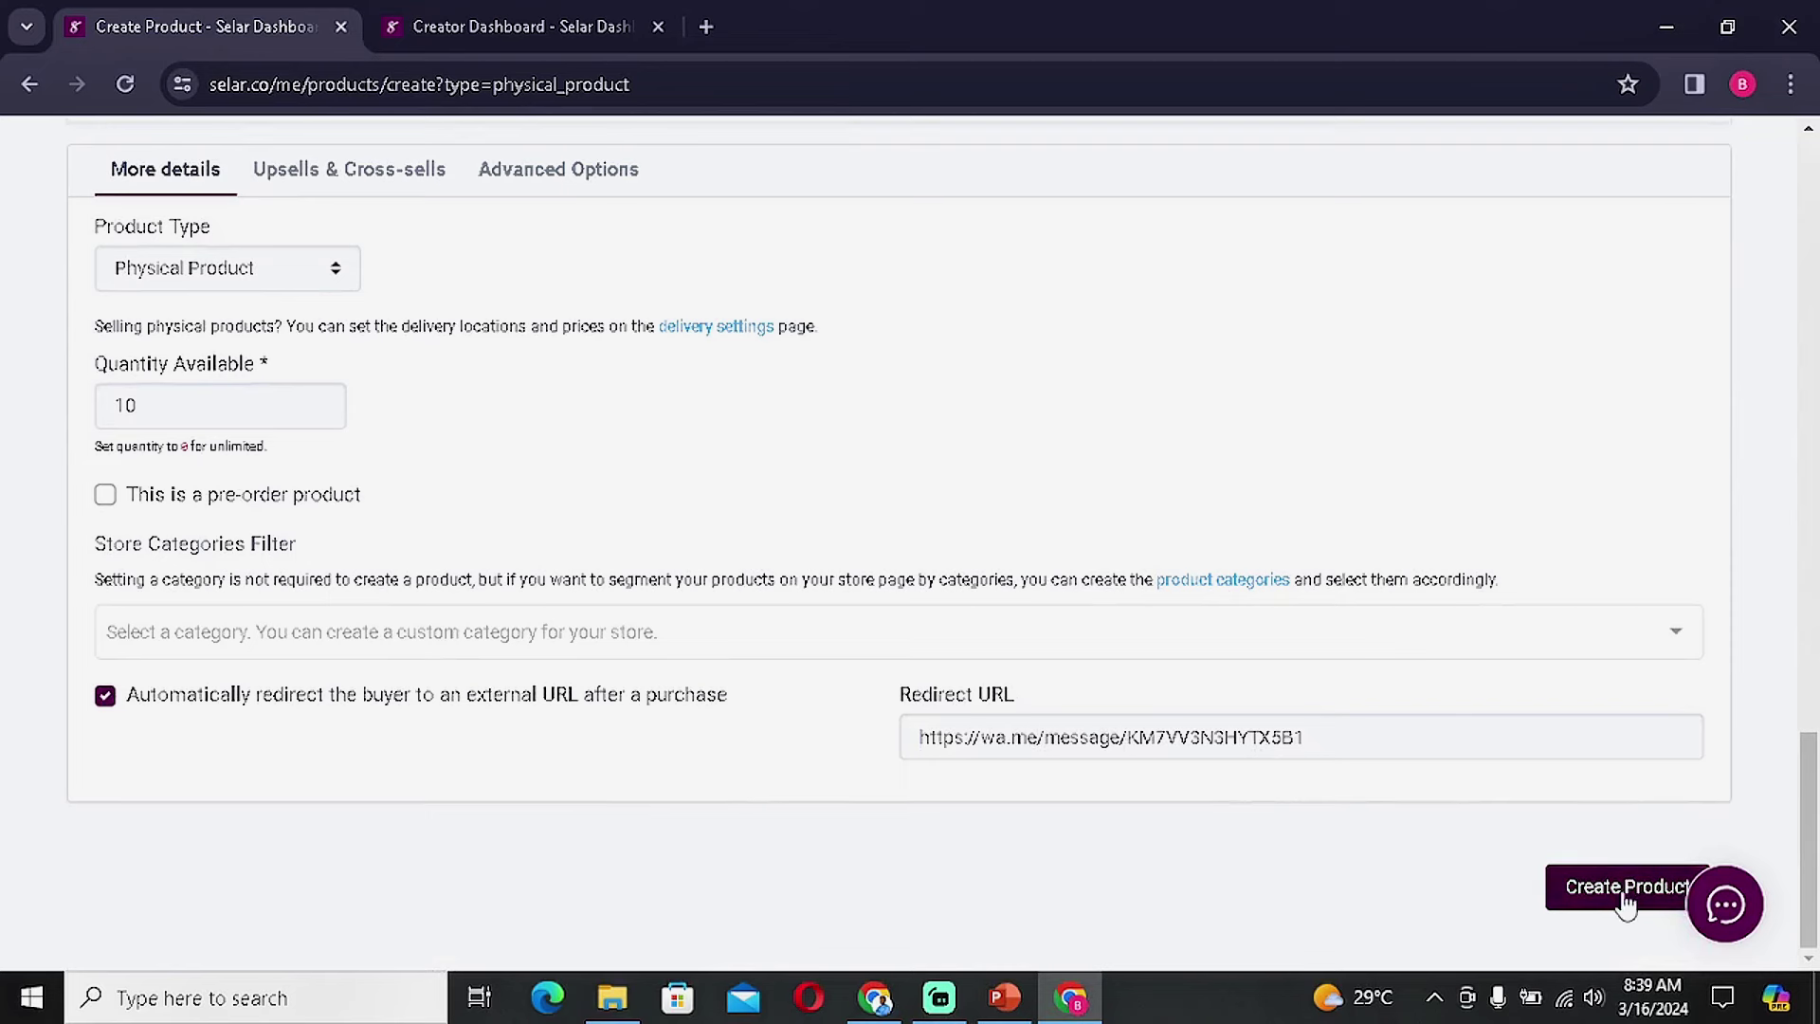
Create the SWIFT POWER BANK FOR EVERYONE product and open its public buy page in a new tab.
{"action": "left_click", "coordinate": [1626, 891]}
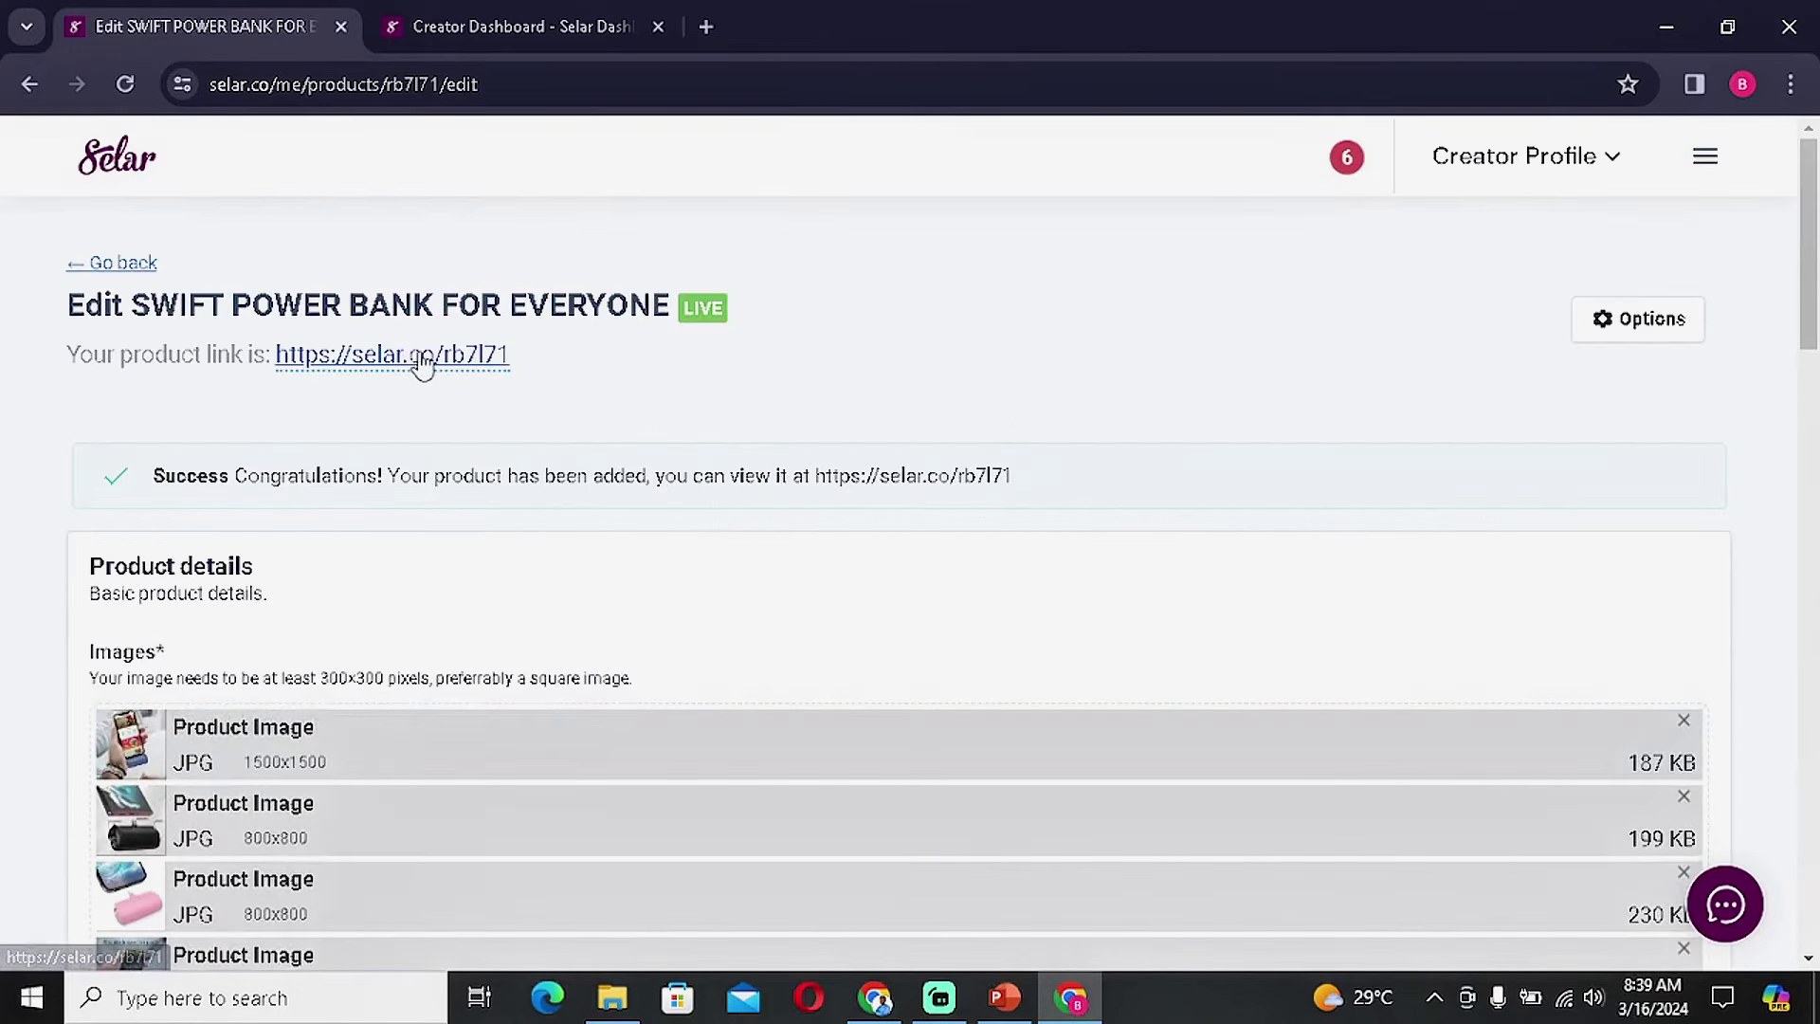
{"action": "left_click", "coordinate": [360, 360]}
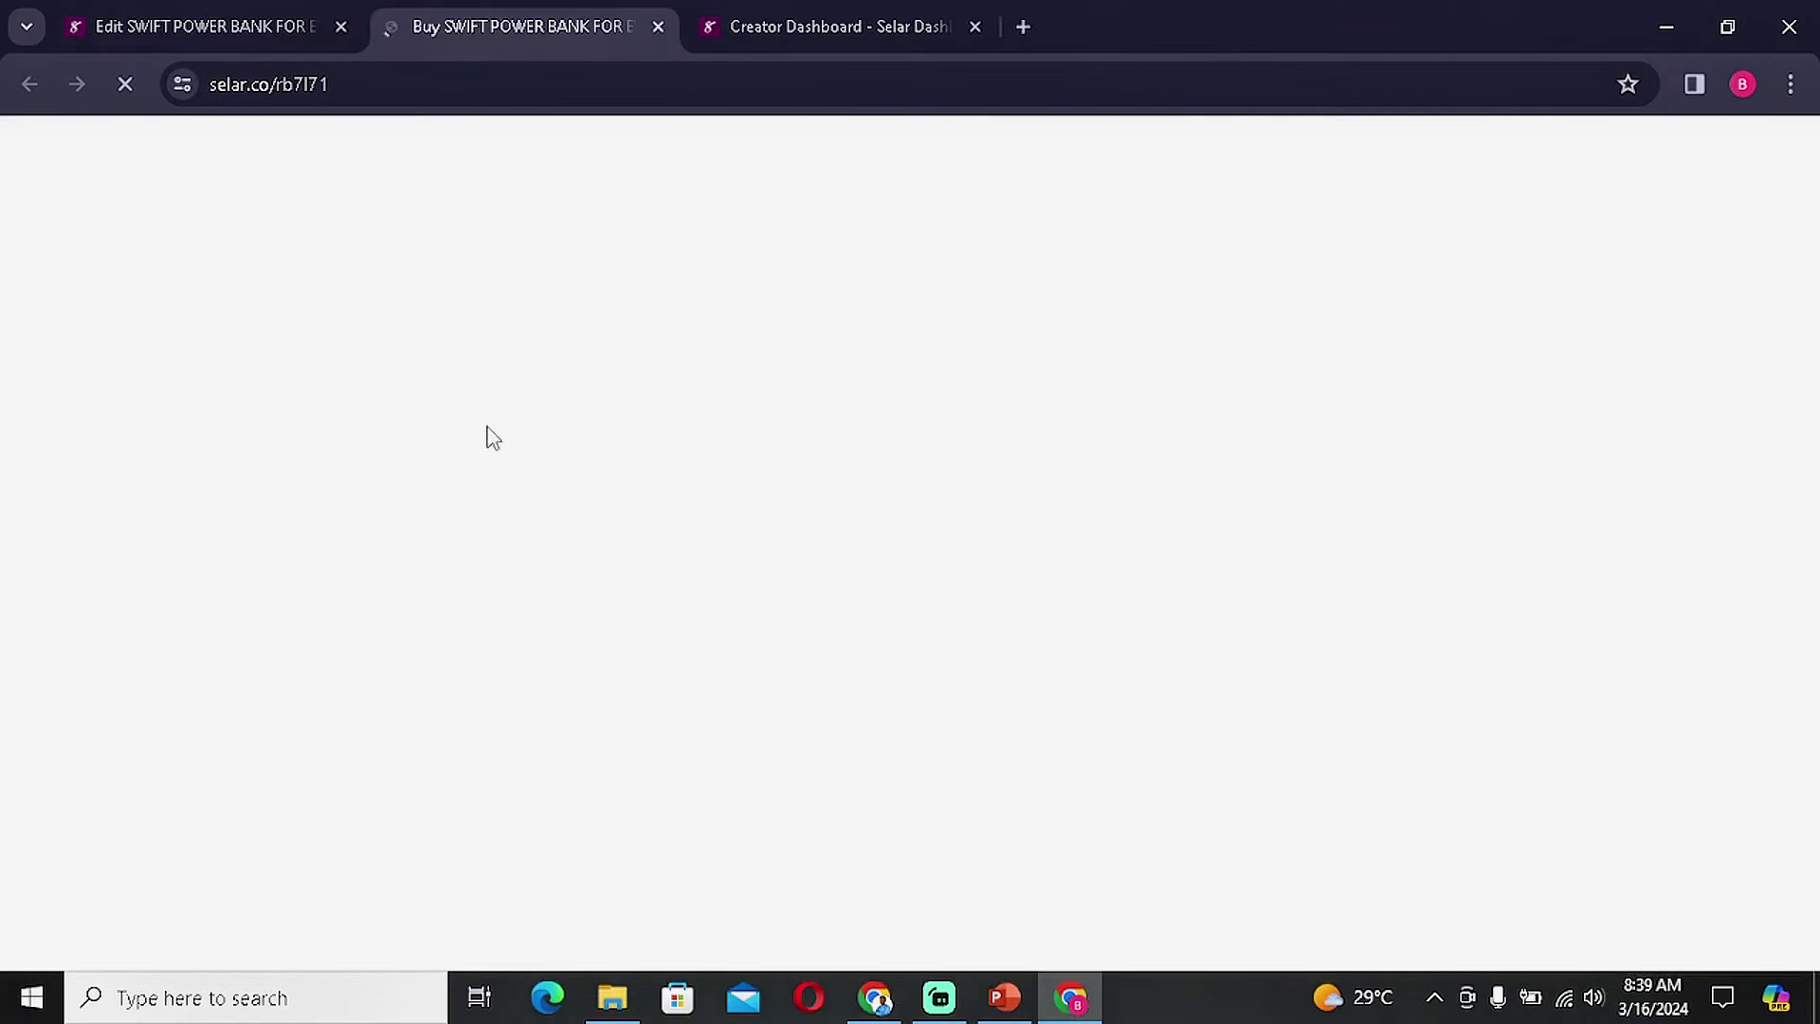
Page through the power bank's product images, including the pink and Super Compatibility Design photos.
{"action": "scroll", "coordinate": [1011, 559], "scroll_direction": "down", "scroll_amount": 1}
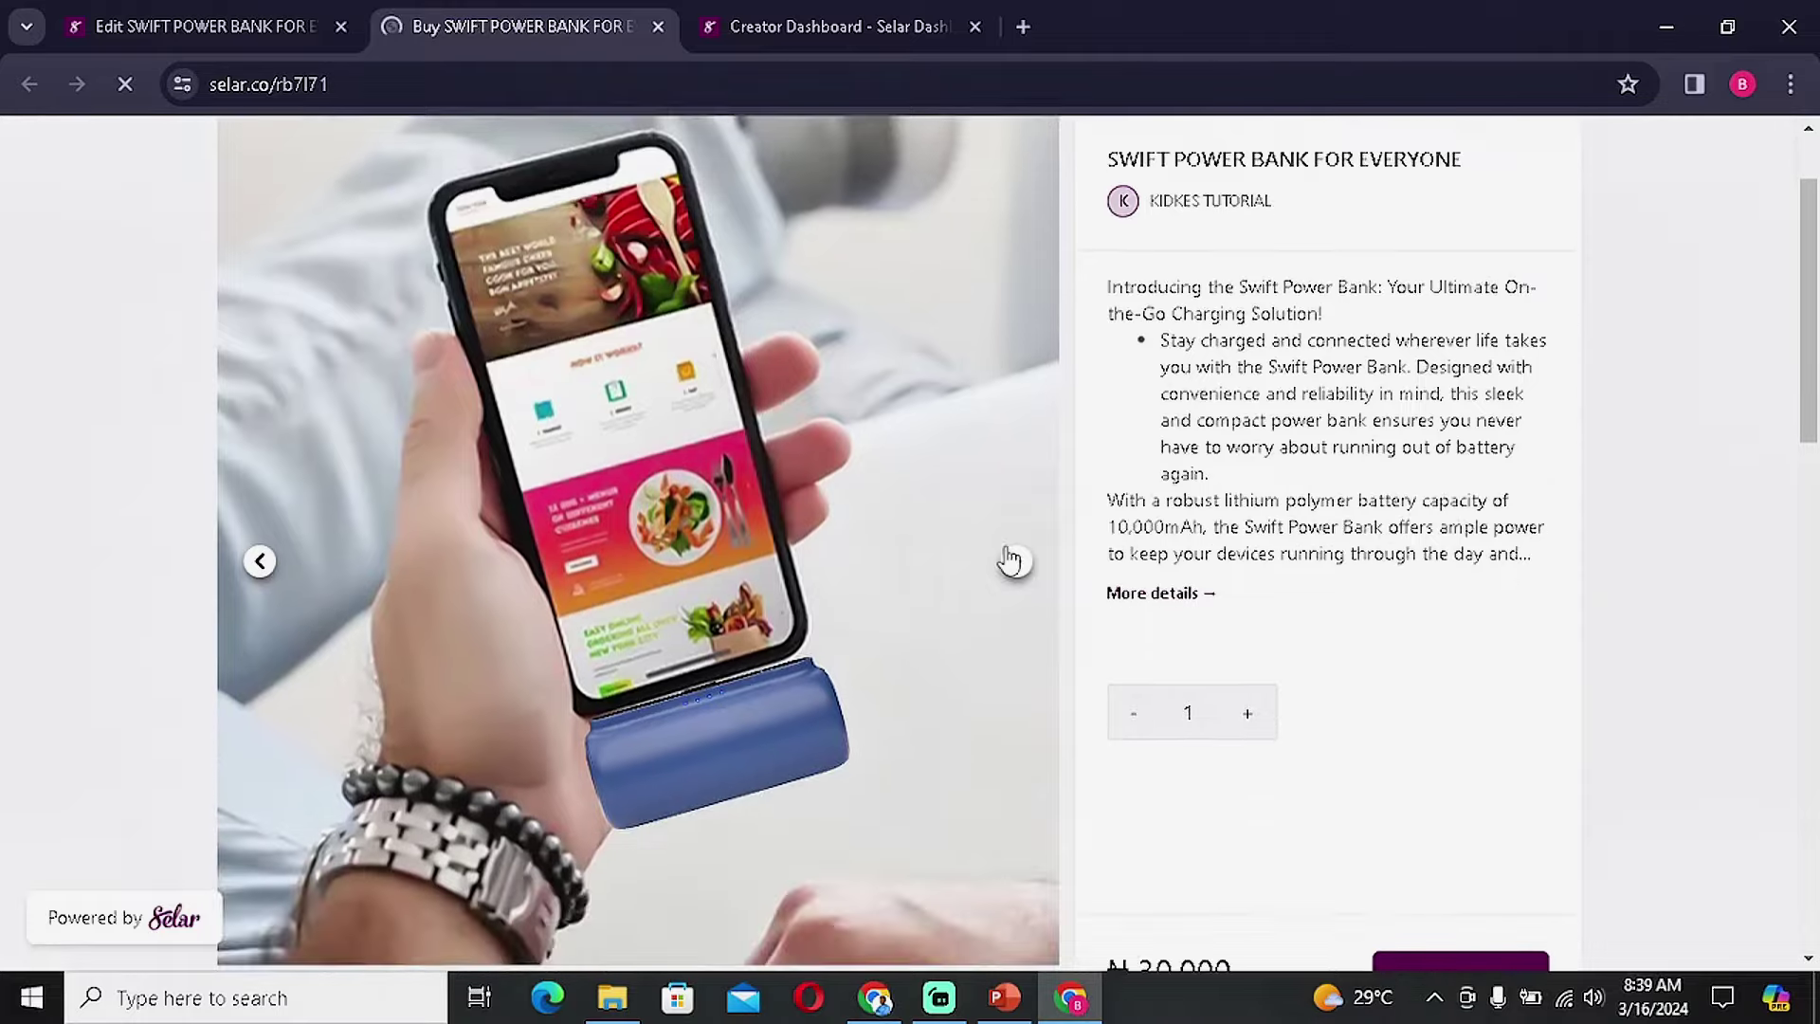
{"action": "scroll", "coordinate": [1011, 559], "scroll_direction": "down", "scroll_amount": 2}
{"action": "scroll", "coordinate": [1024, 540], "scroll_direction": "up", "scroll_amount": 2}
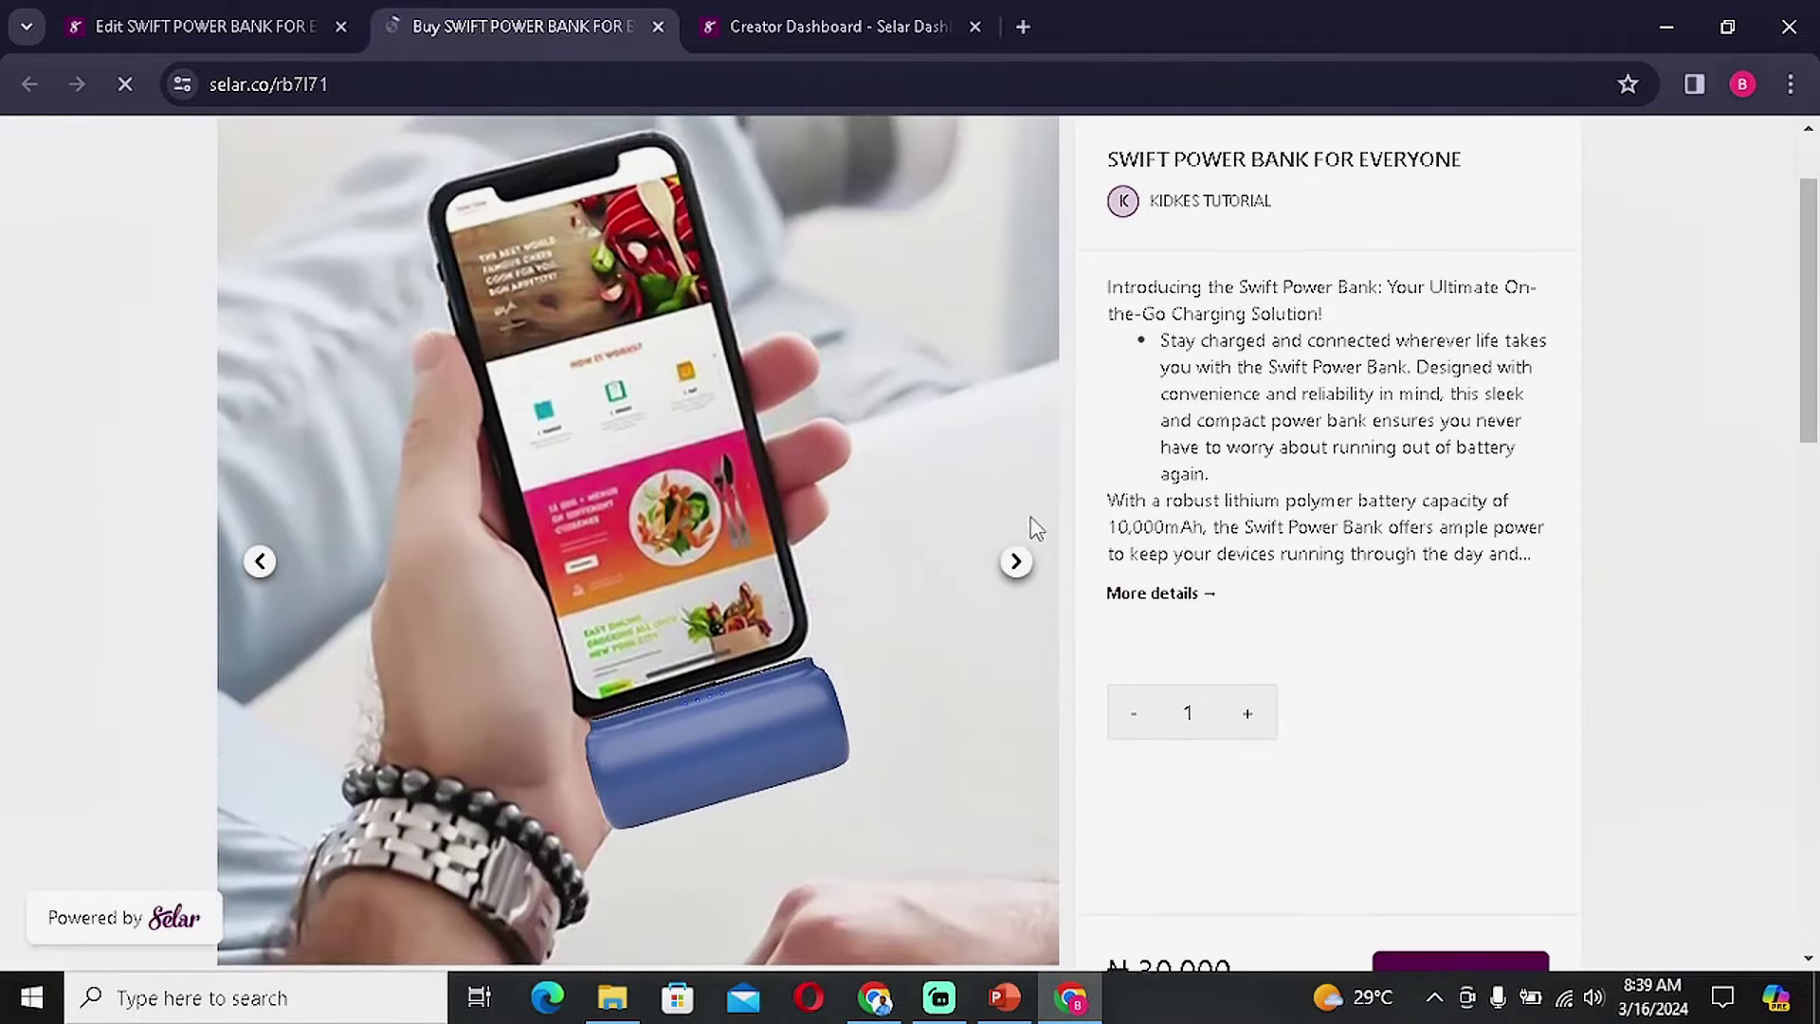
{"action": "left_click", "coordinate": [1015, 563]}
{"action": "left_click", "coordinate": [1016, 562]}
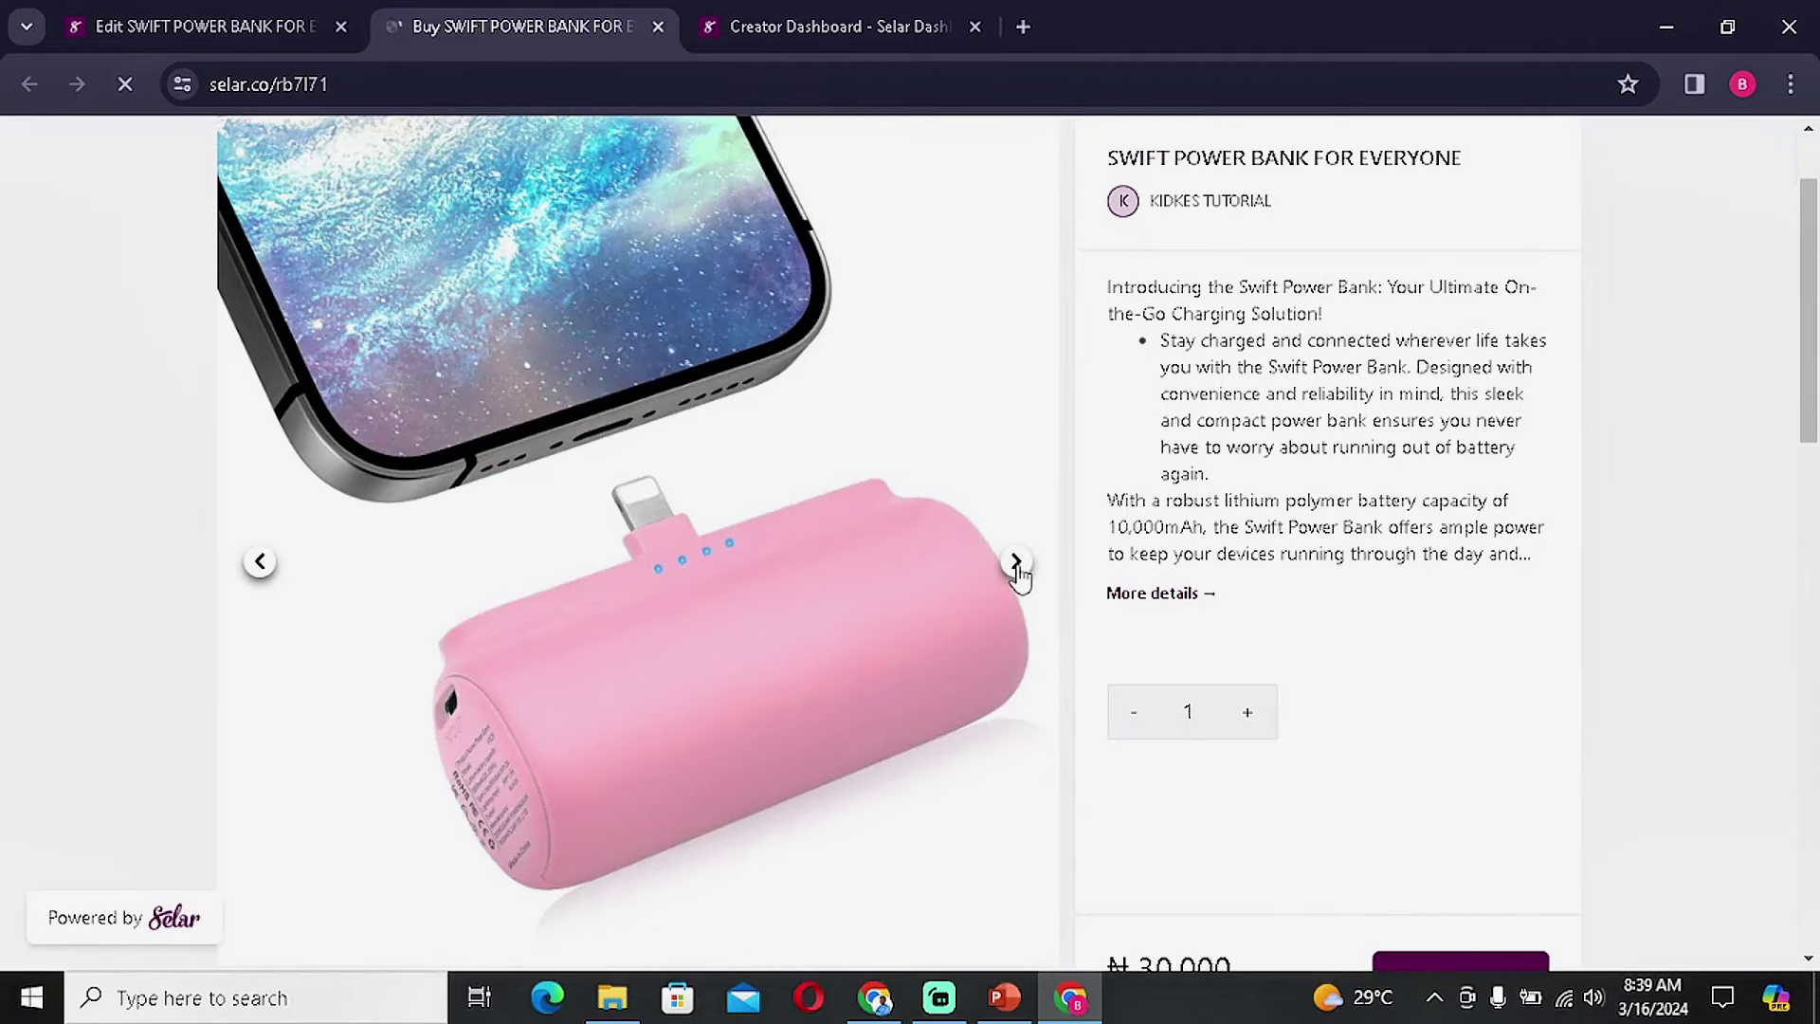
{"action": "left_click", "coordinate": [1016, 562]}
{"action": "left_click", "coordinate": [1015, 563]}
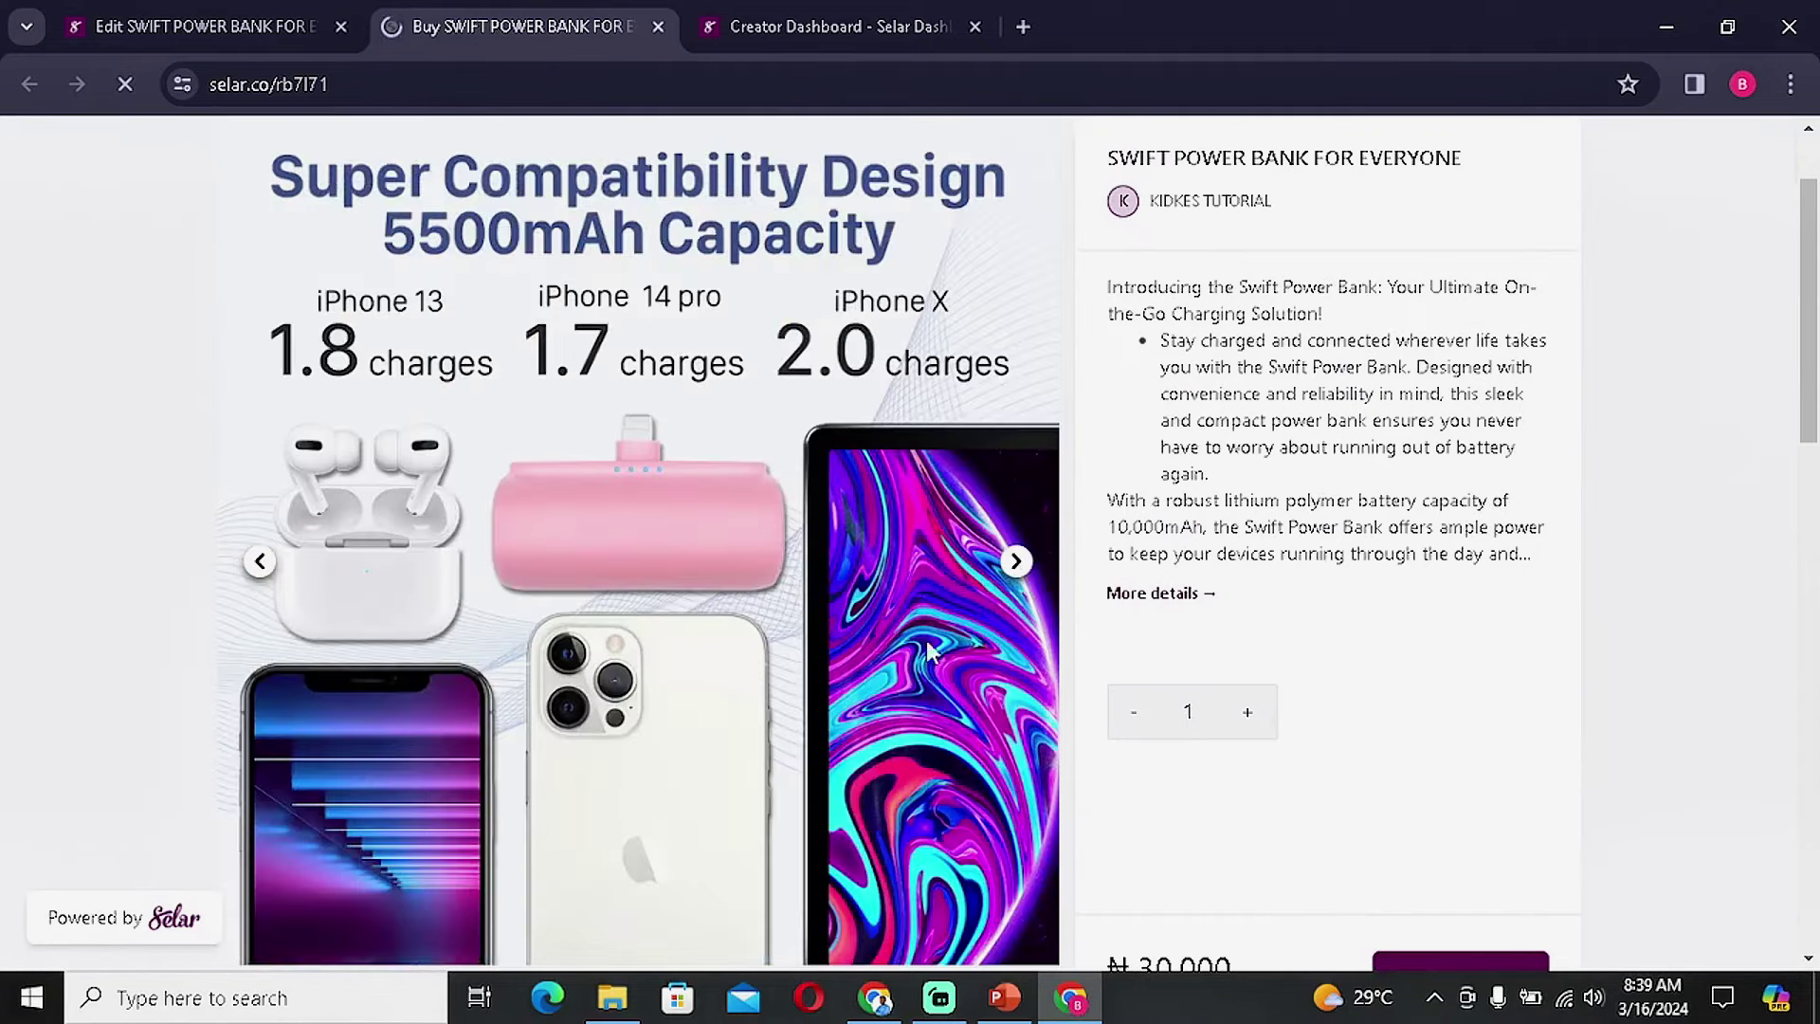
{"action": "scroll", "coordinate": [993, 586], "scroll_direction": "down", "scroll_amount": 7}
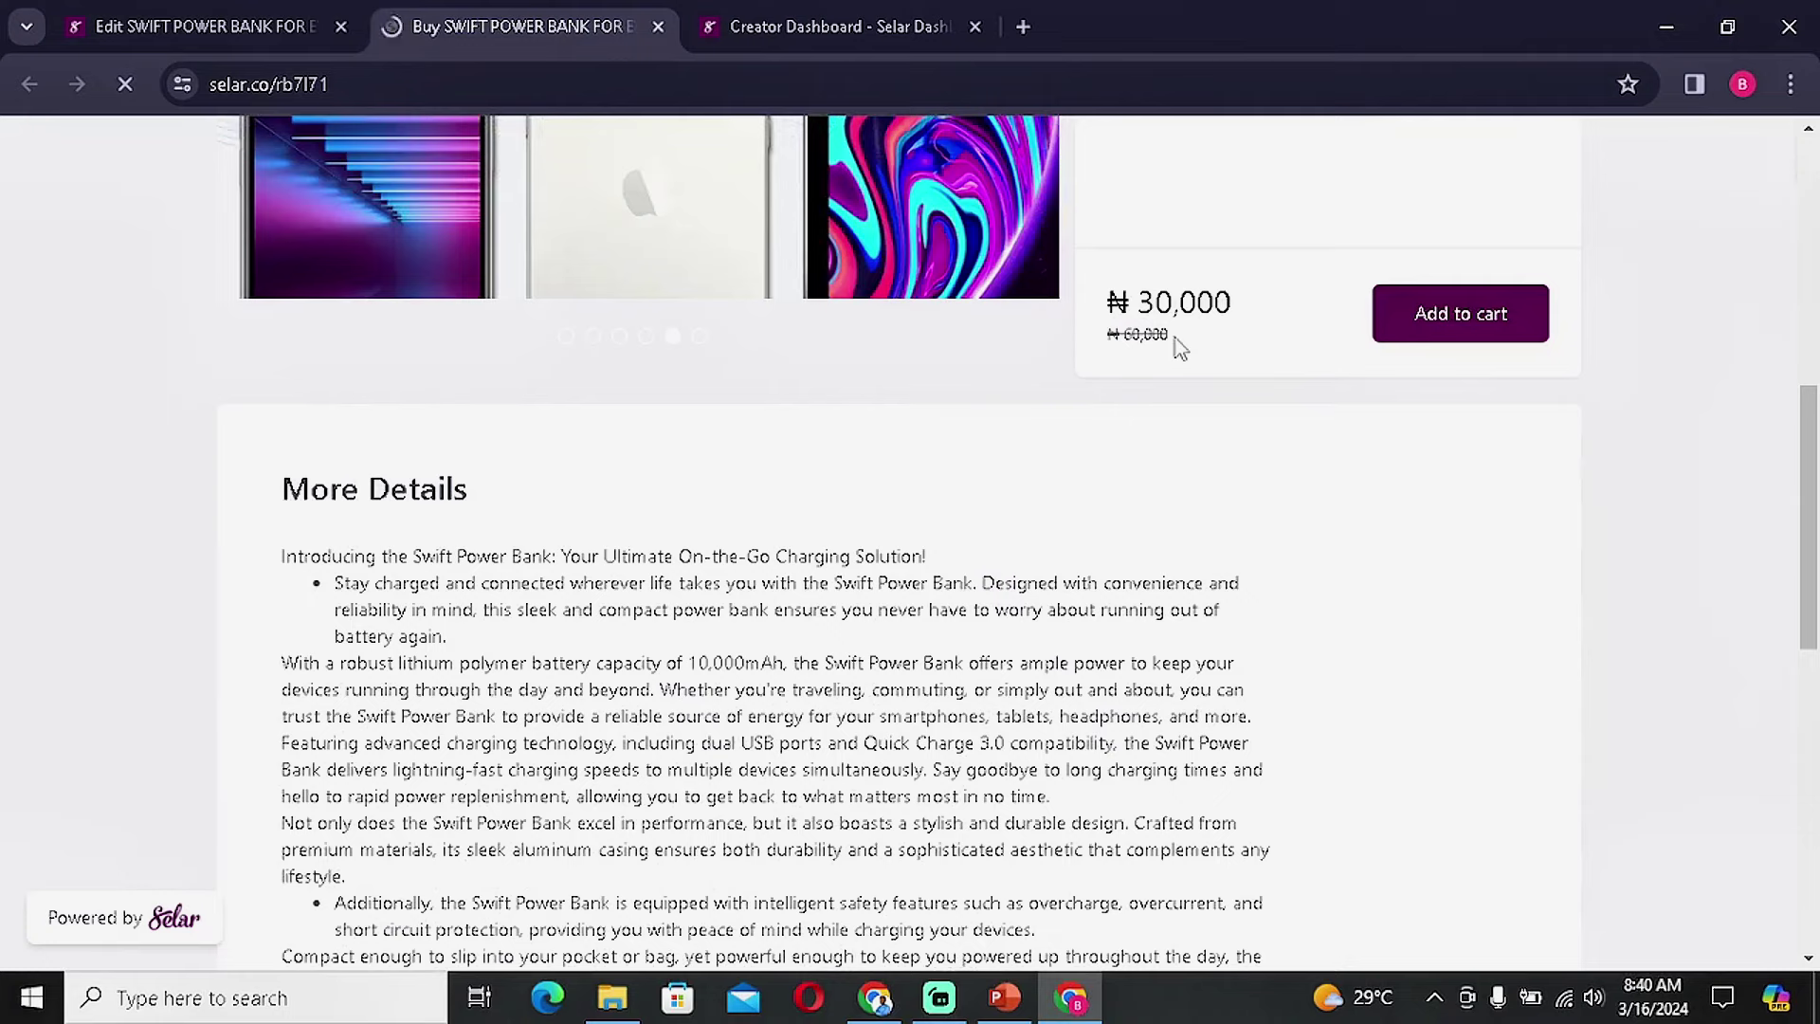
Review the listing's ₦30,000 price, struck-through old price and Available in Nigeria Only note.
{"action": "mouse_move", "coordinate": [1175, 341]}
{"action": "left_mouse_down"}
{"action": "mouse_move", "coordinate": [1119, 349]}
{"action": "mouse_move", "coordinate": [1140, 343]}
{"action": "left_mouse_up"}
{"action": "left_click_drag", "start_coordinate": [1250, 306], "coordinate": [1155, 305]}
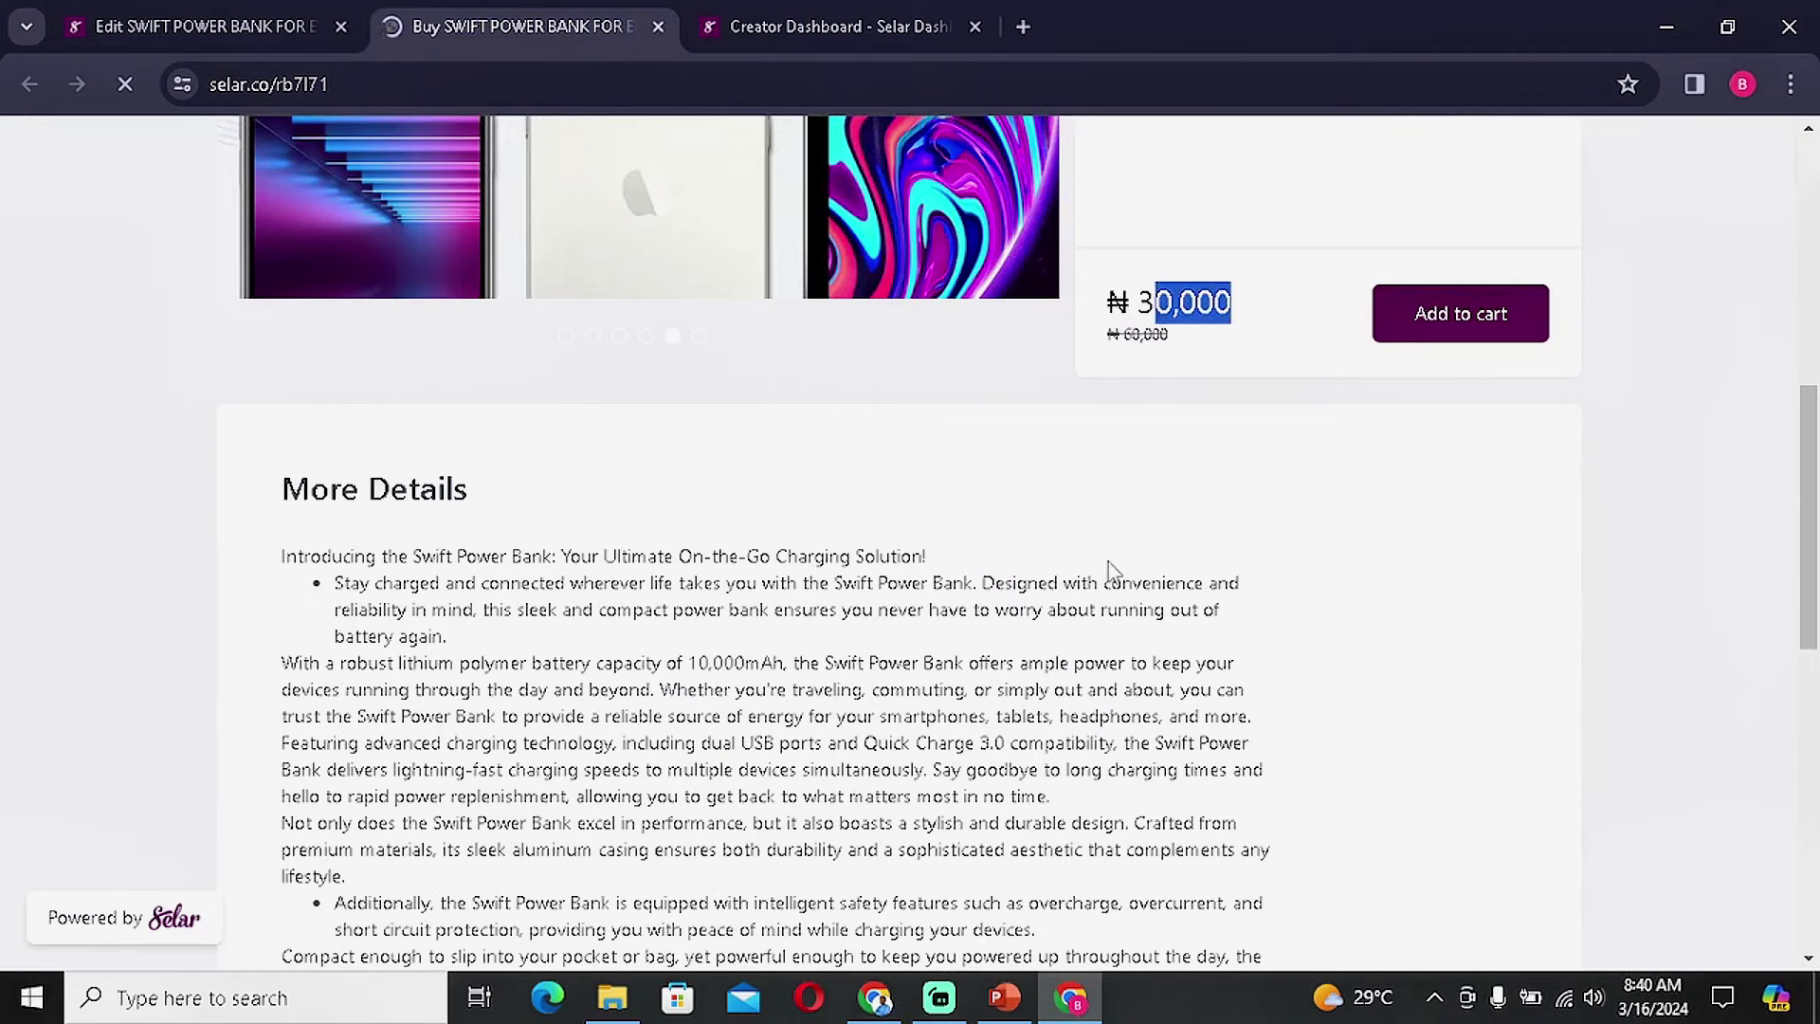
{"action": "scroll", "coordinate": [1109, 571], "scroll_direction": "down", "scroll_amount": 5}
{"action": "scroll", "coordinate": [503, 439], "scroll_direction": "up", "scroll_amount": 5}
{"action": "scroll", "coordinate": [417, 597], "scroll_direction": "down", "scroll_amount": 4}
{"action": "left_click_drag", "start_coordinate": [485, 663], "coordinate": [273, 668]}
{"action": "left_click", "coordinate": [273, 666]}
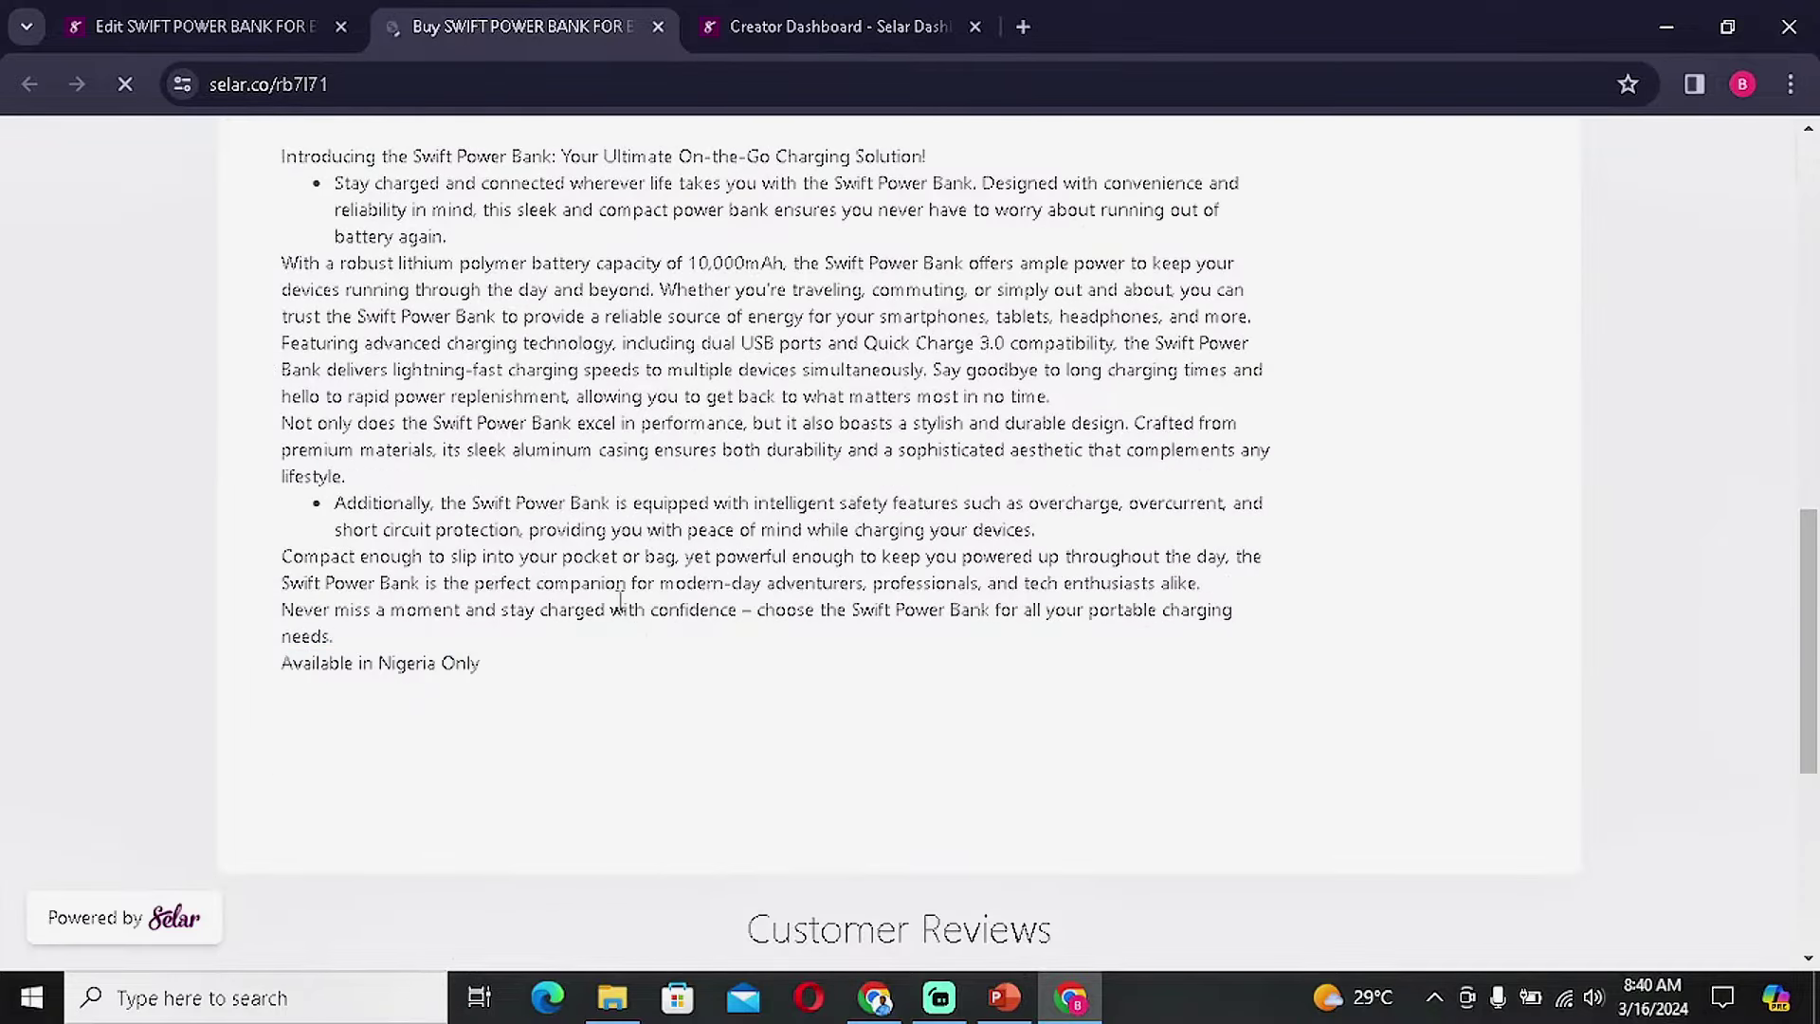
{"action": "scroll", "coordinate": [621, 600], "scroll_direction": "up", "scroll_amount": 4}
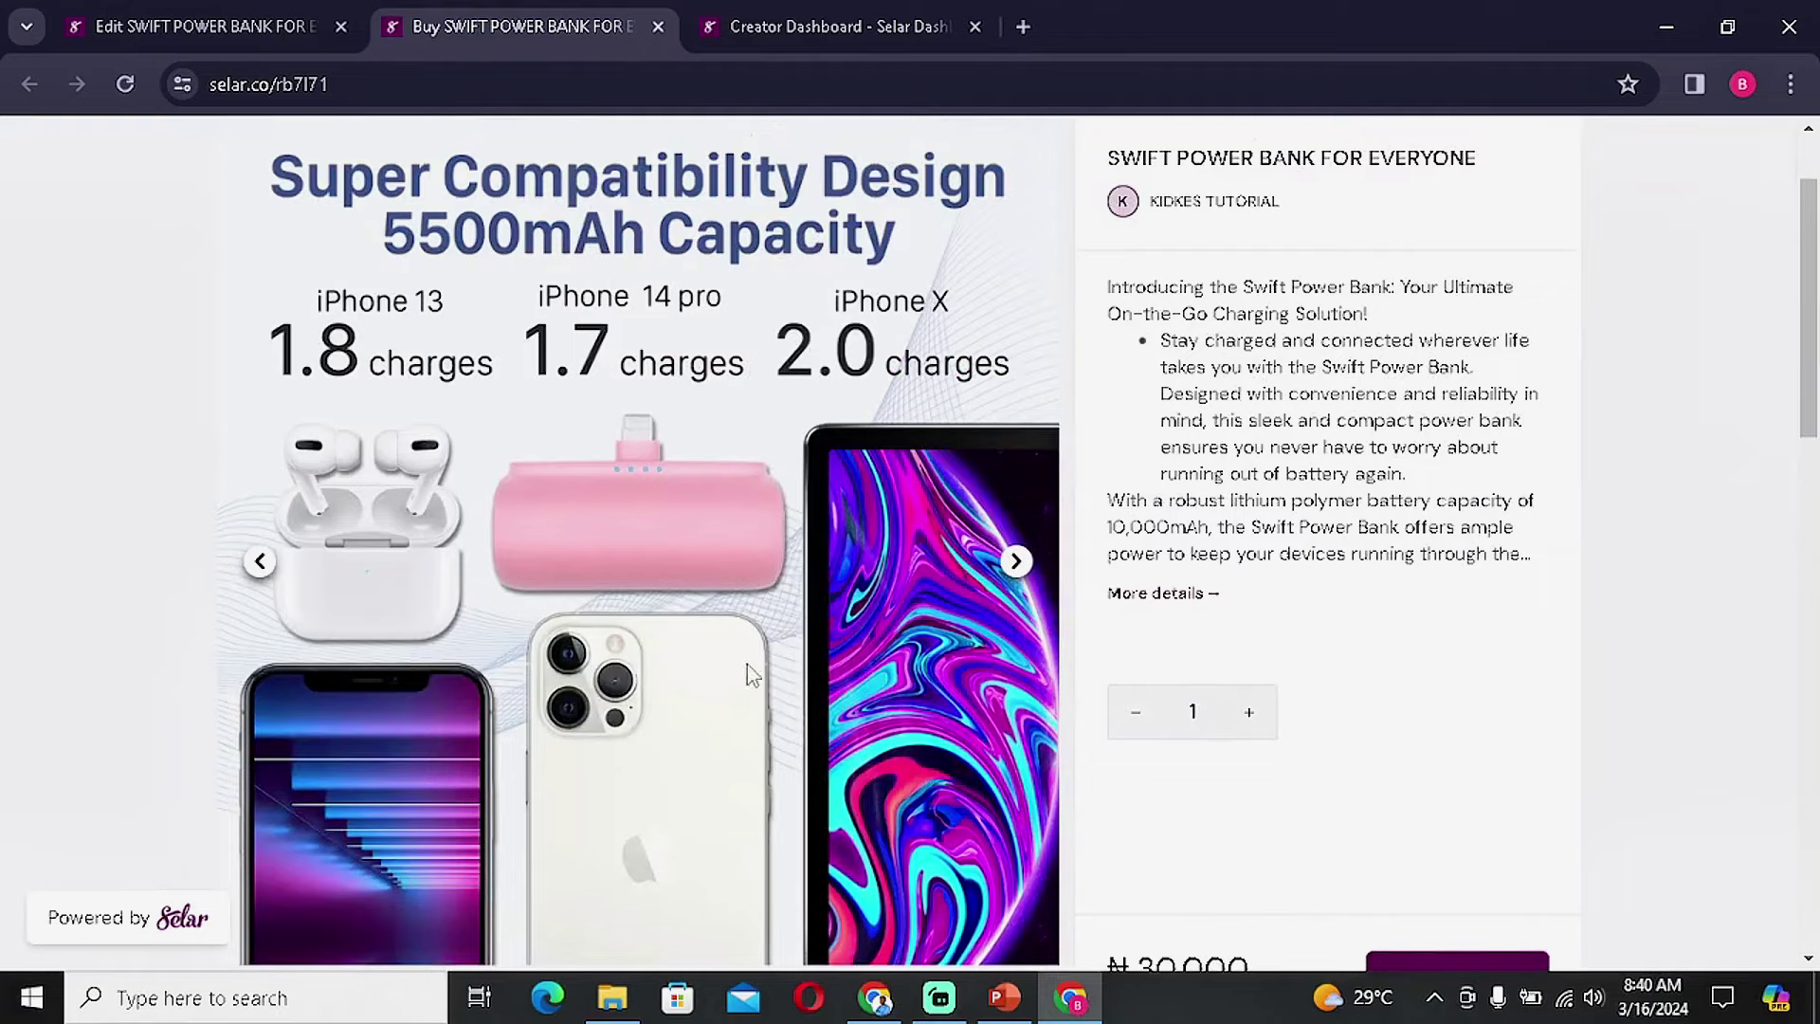
{"action": "scroll", "coordinate": [752, 675], "scroll_direction": "down", "scroll_amount": 2}
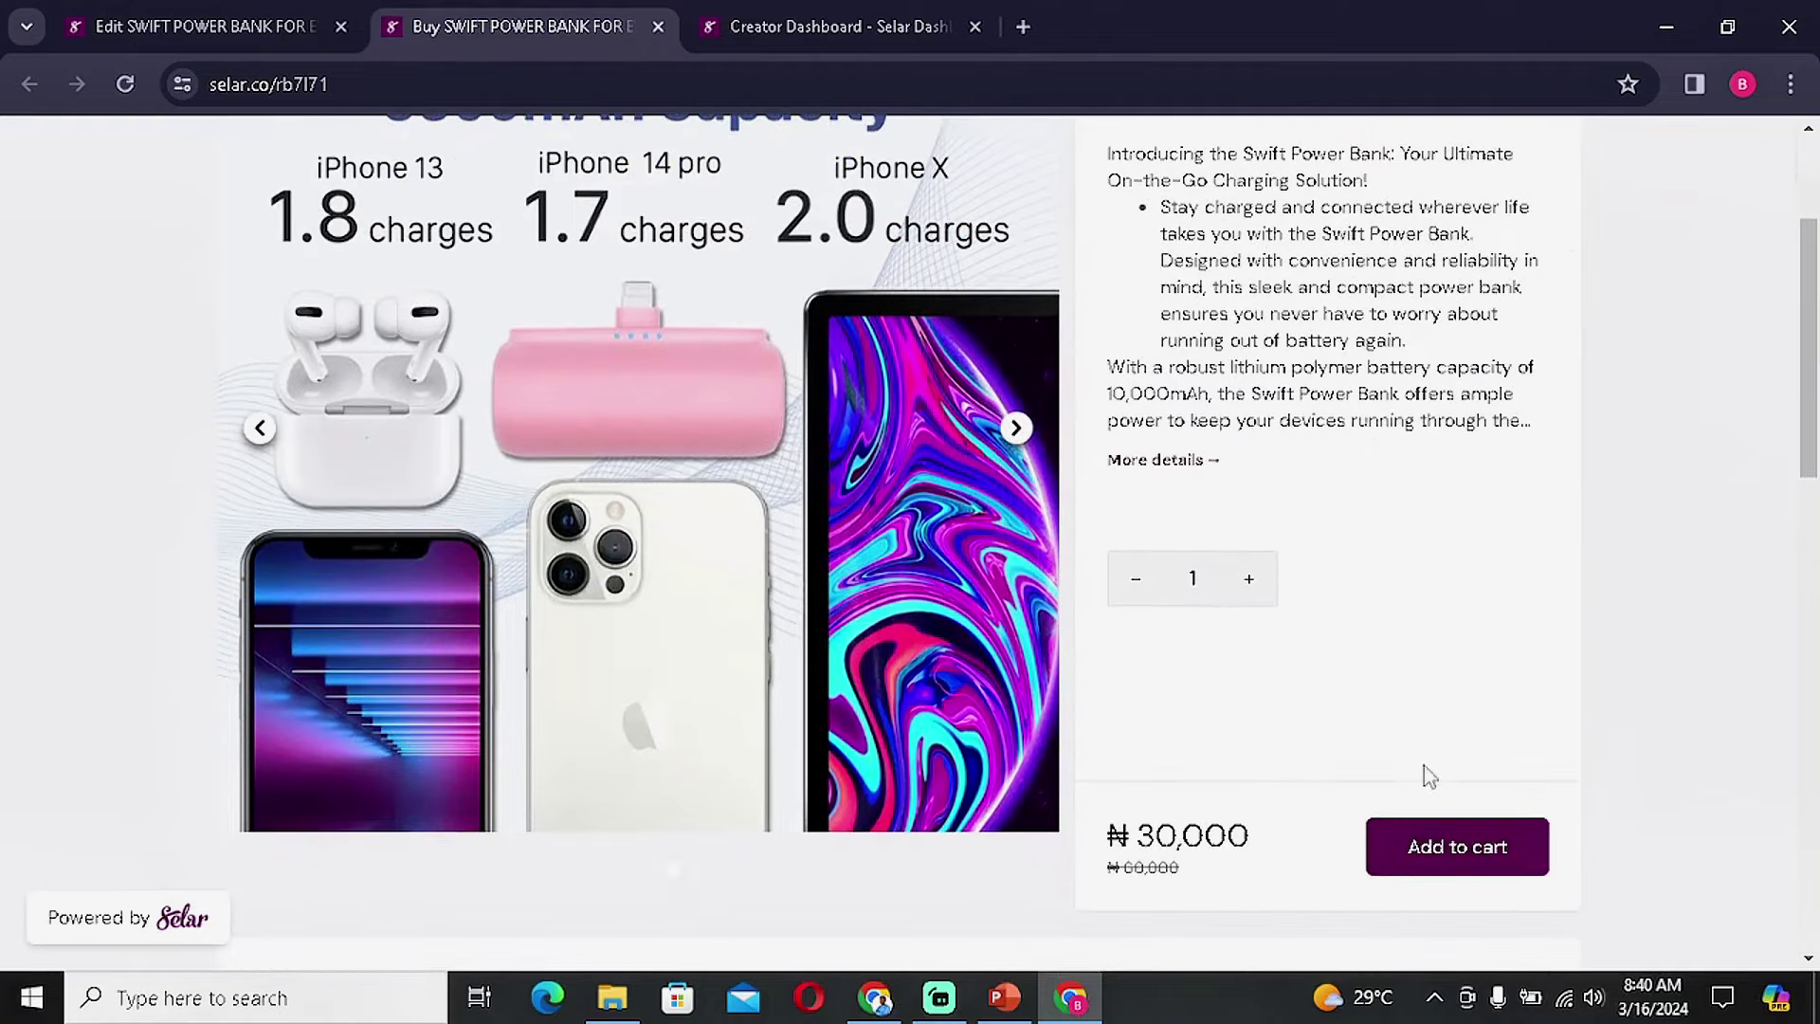
Add the power bank to the cart, proceed to checkout, then close the checkout panel.
{"action": "left_click", "coordinate": [1476, 858]}
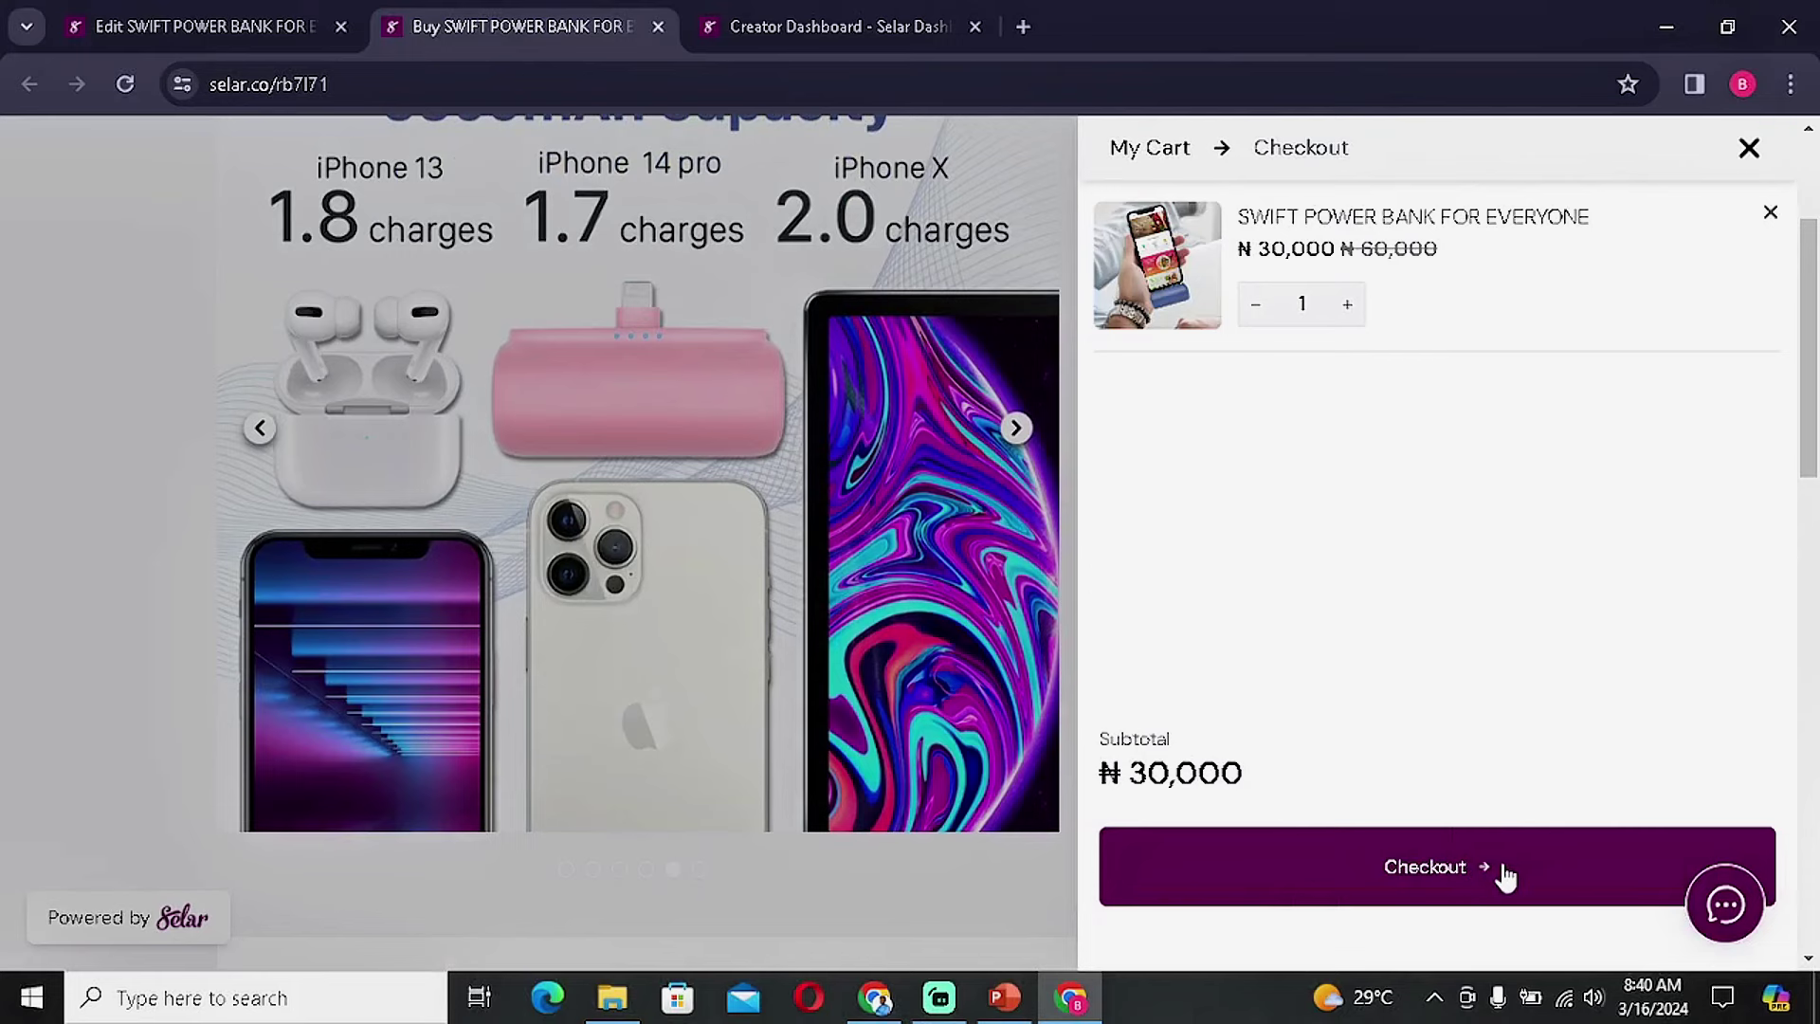
{"action": "left_click", "coordinate": [1506, 875]}
{"action": "scroll", "coordinate": [1273, 748], "scroll_direction": "down", "scroll_amount": 5}
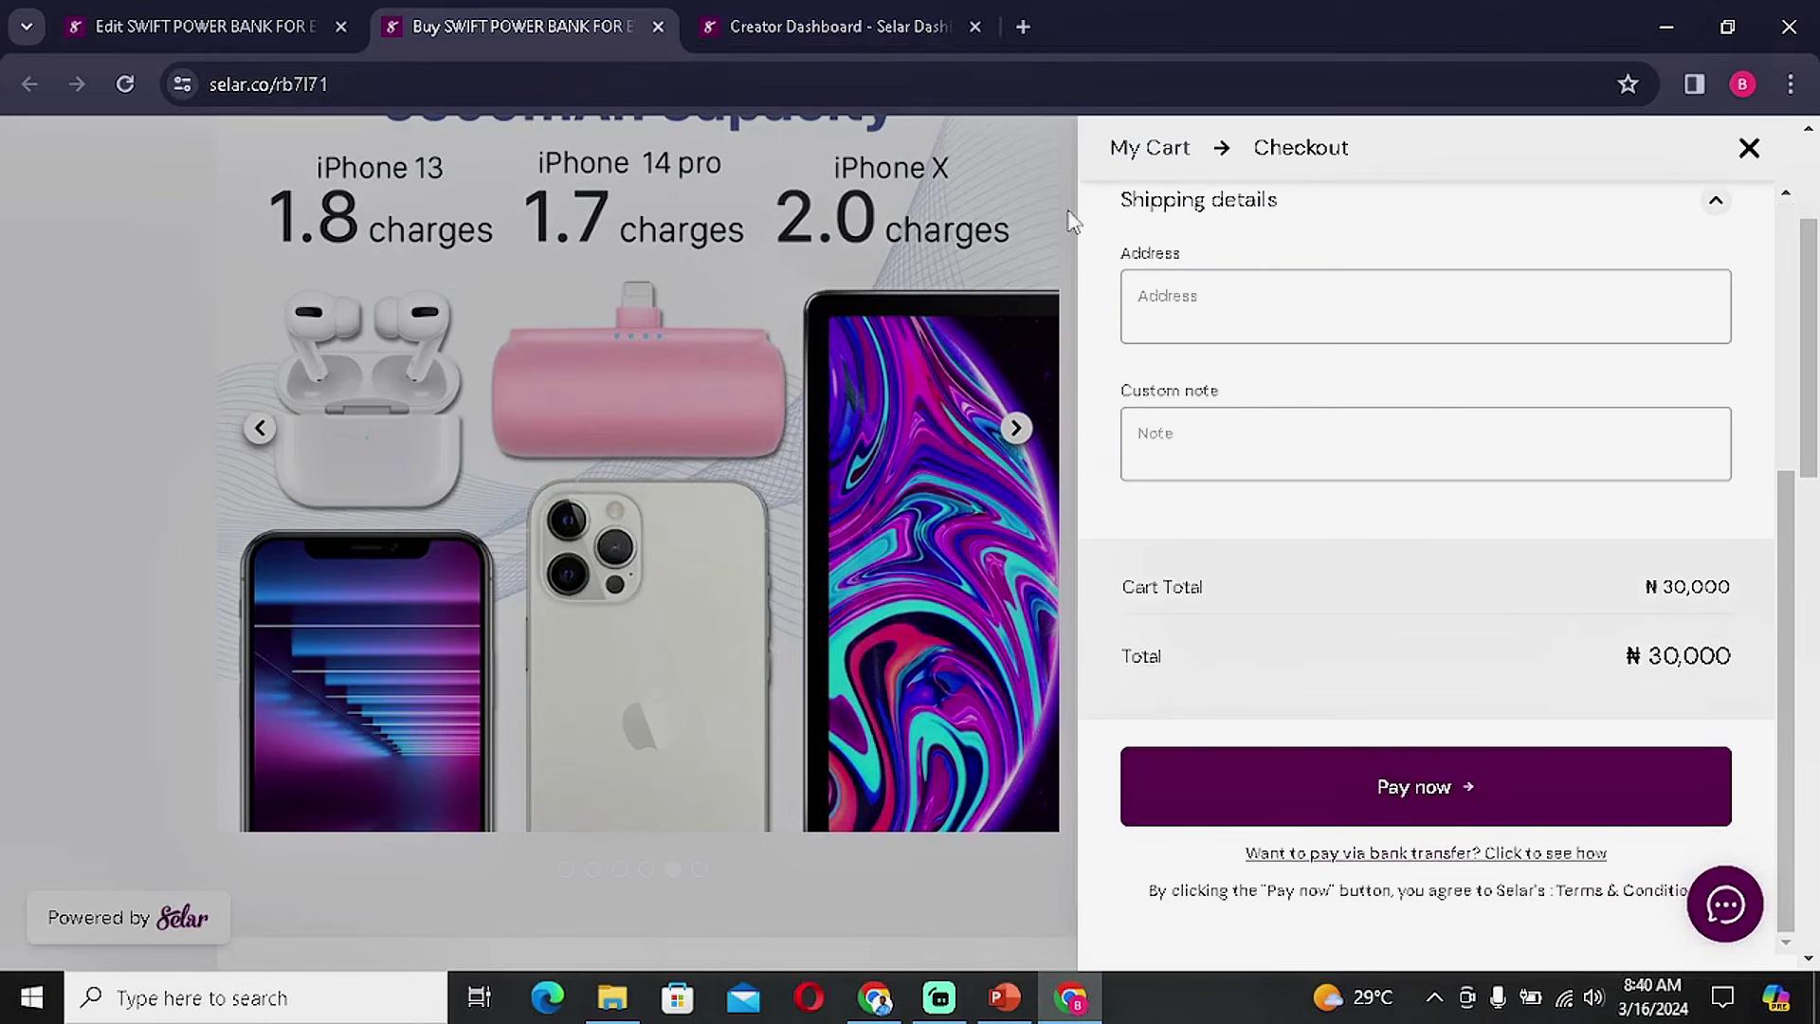
{"action": "left_click", "coordinate": [1749, 148]}
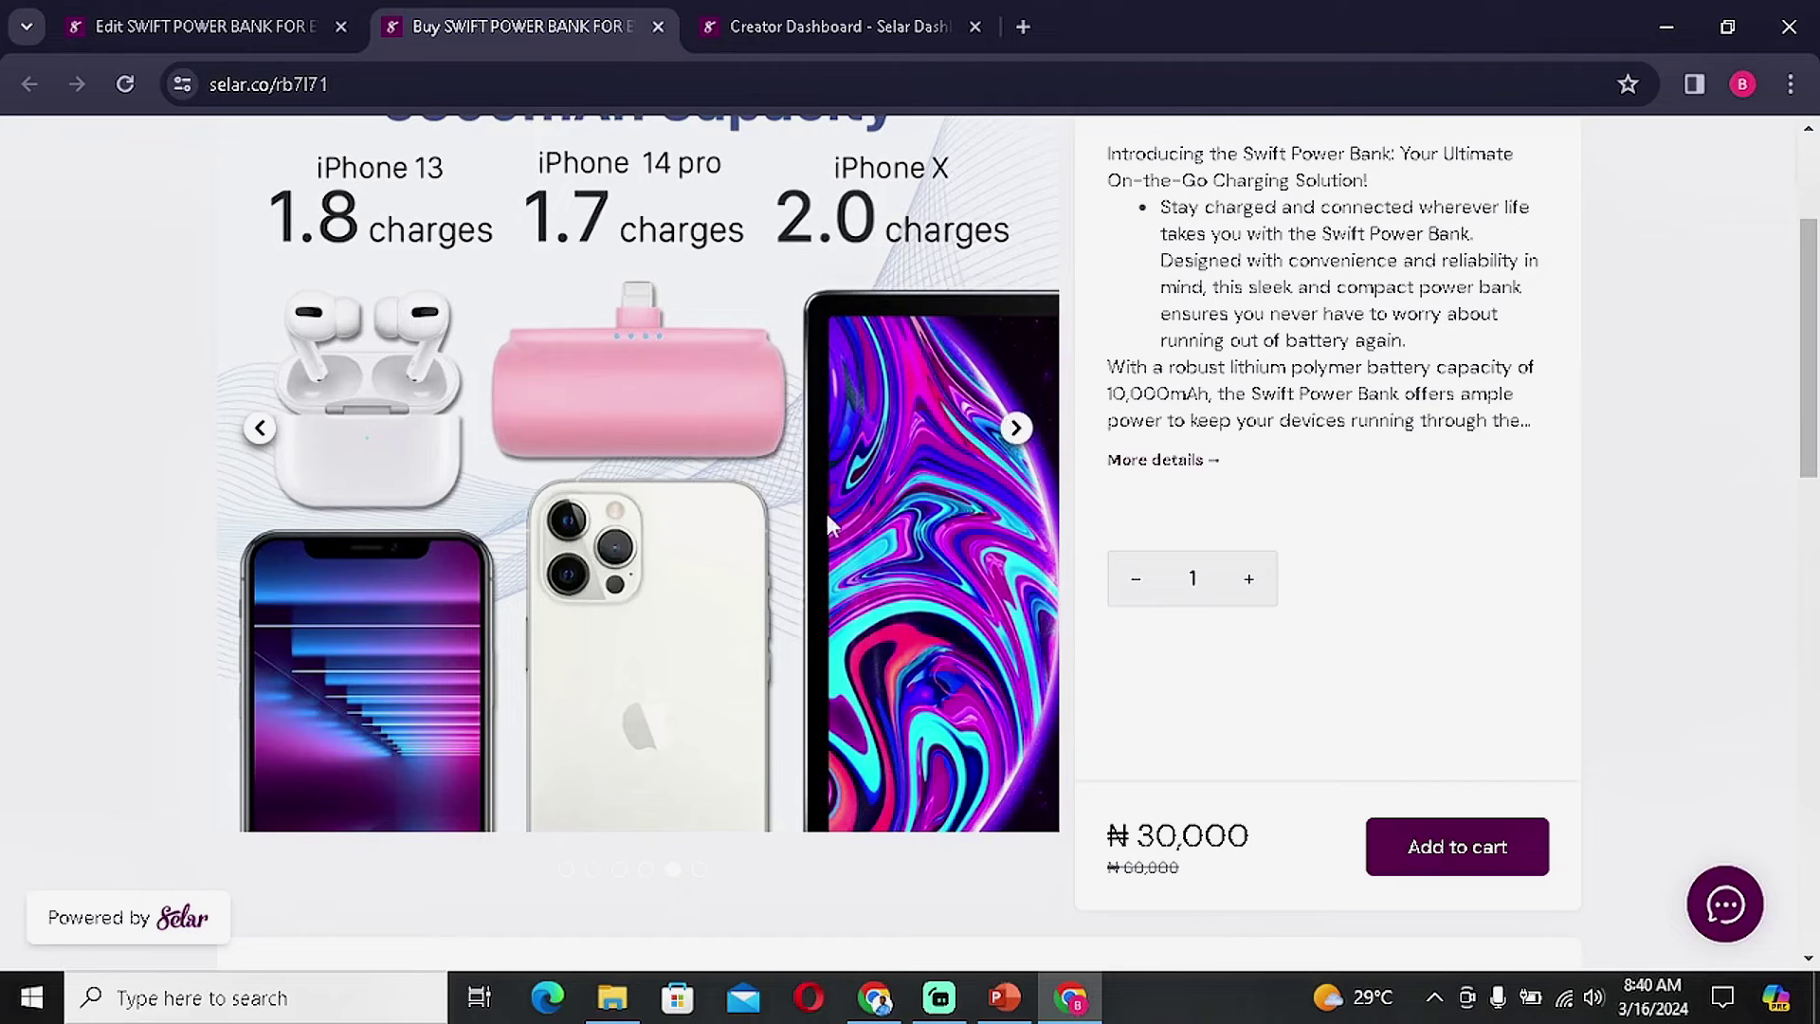
Check the shopping cart, then go back to the Creator Dashboard tab.
{"action": "scroll", "coordinate": [700, 285], "scroll_direction": "up", "scroll_amount": 3}
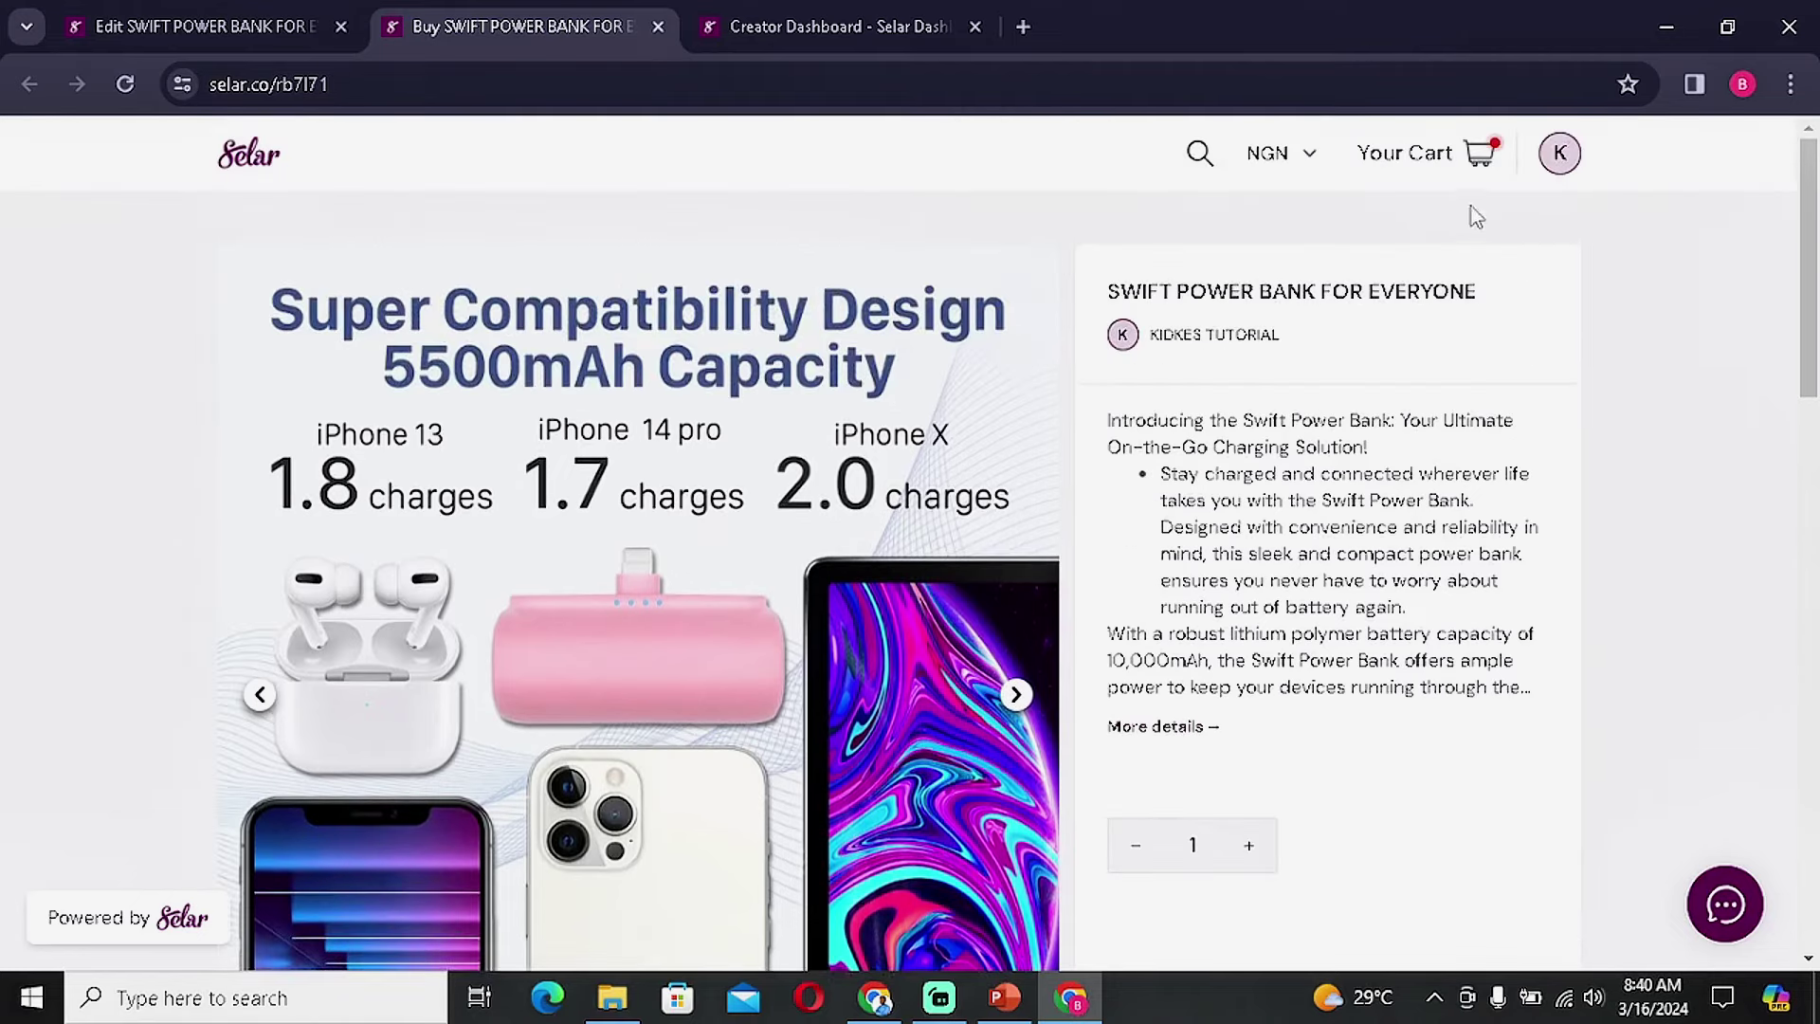
{"action": "left_click", "coordinate": [1479, 160]}
{"action": "left_click", "coordinate": [1749, 149]}
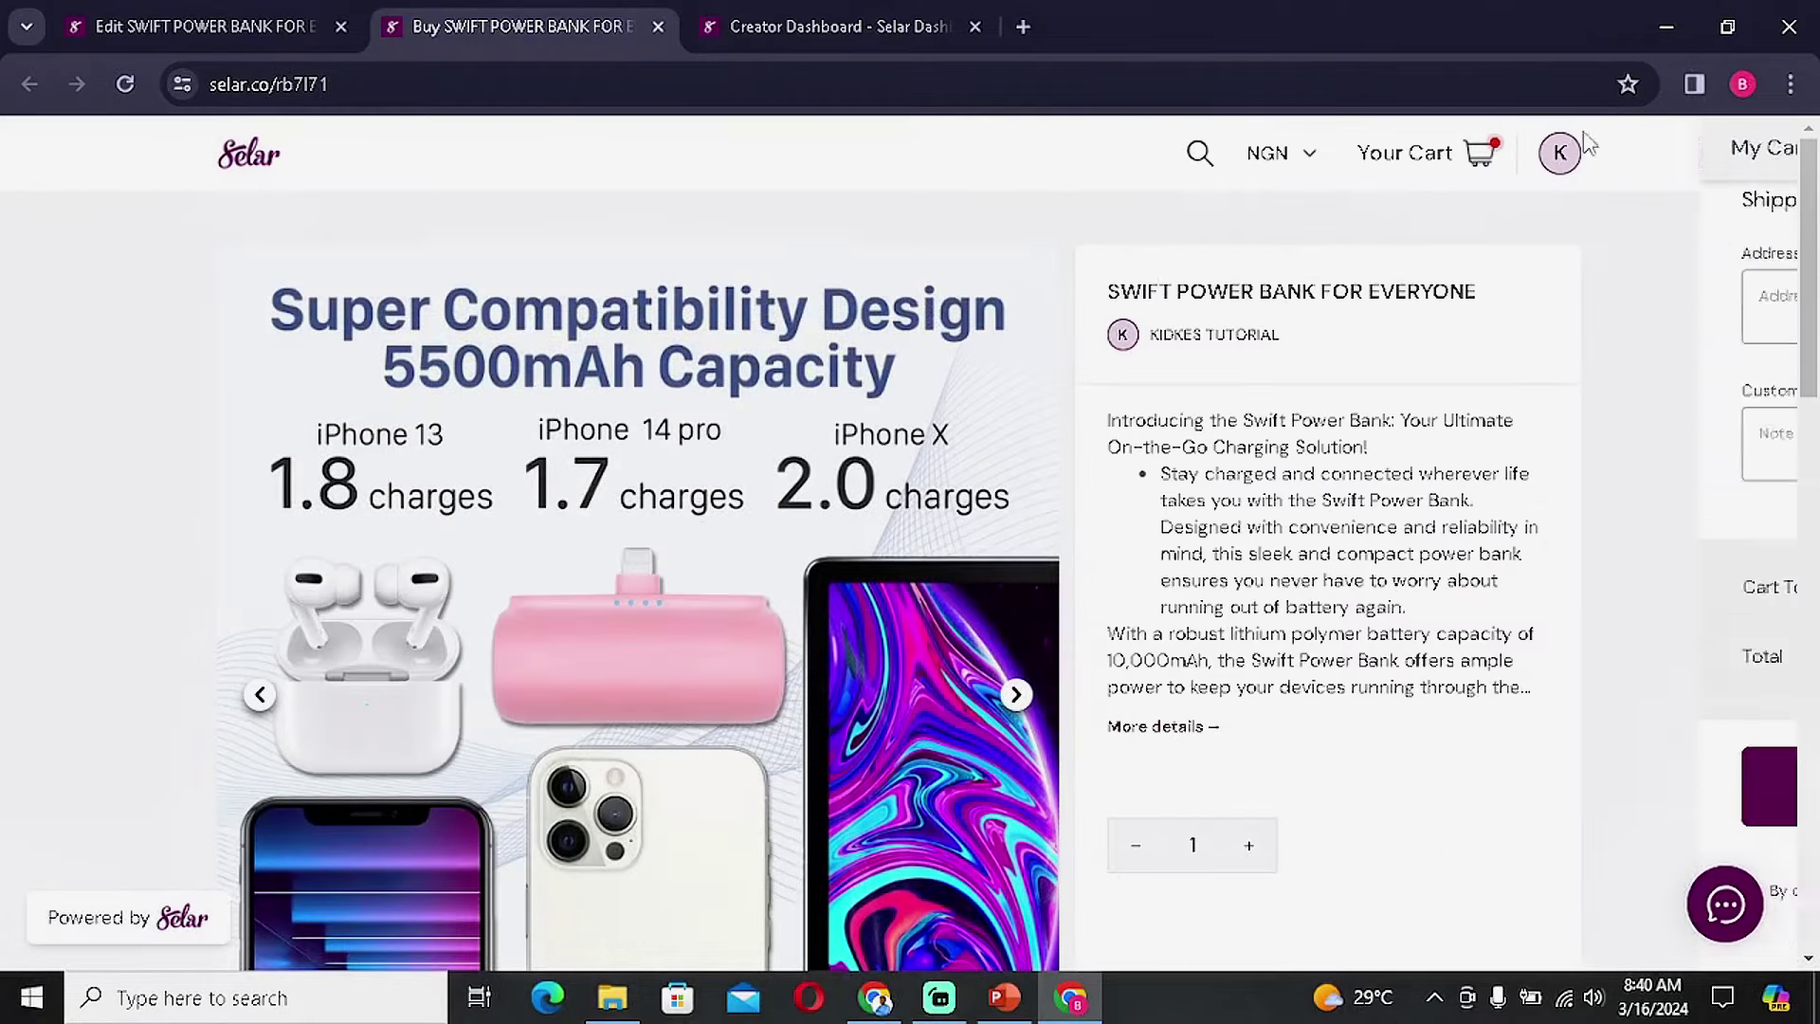
{"action": "left_click", "coordinate": [828, 26]}
{"action": "scroll", "coordinate": [729, 685], "scroll_direction": "down", "scroll_amount": 1}
{"action": "scroll", "coordinate": [728, 684], "scroll_direction": "down", "scroll_amount": 1}
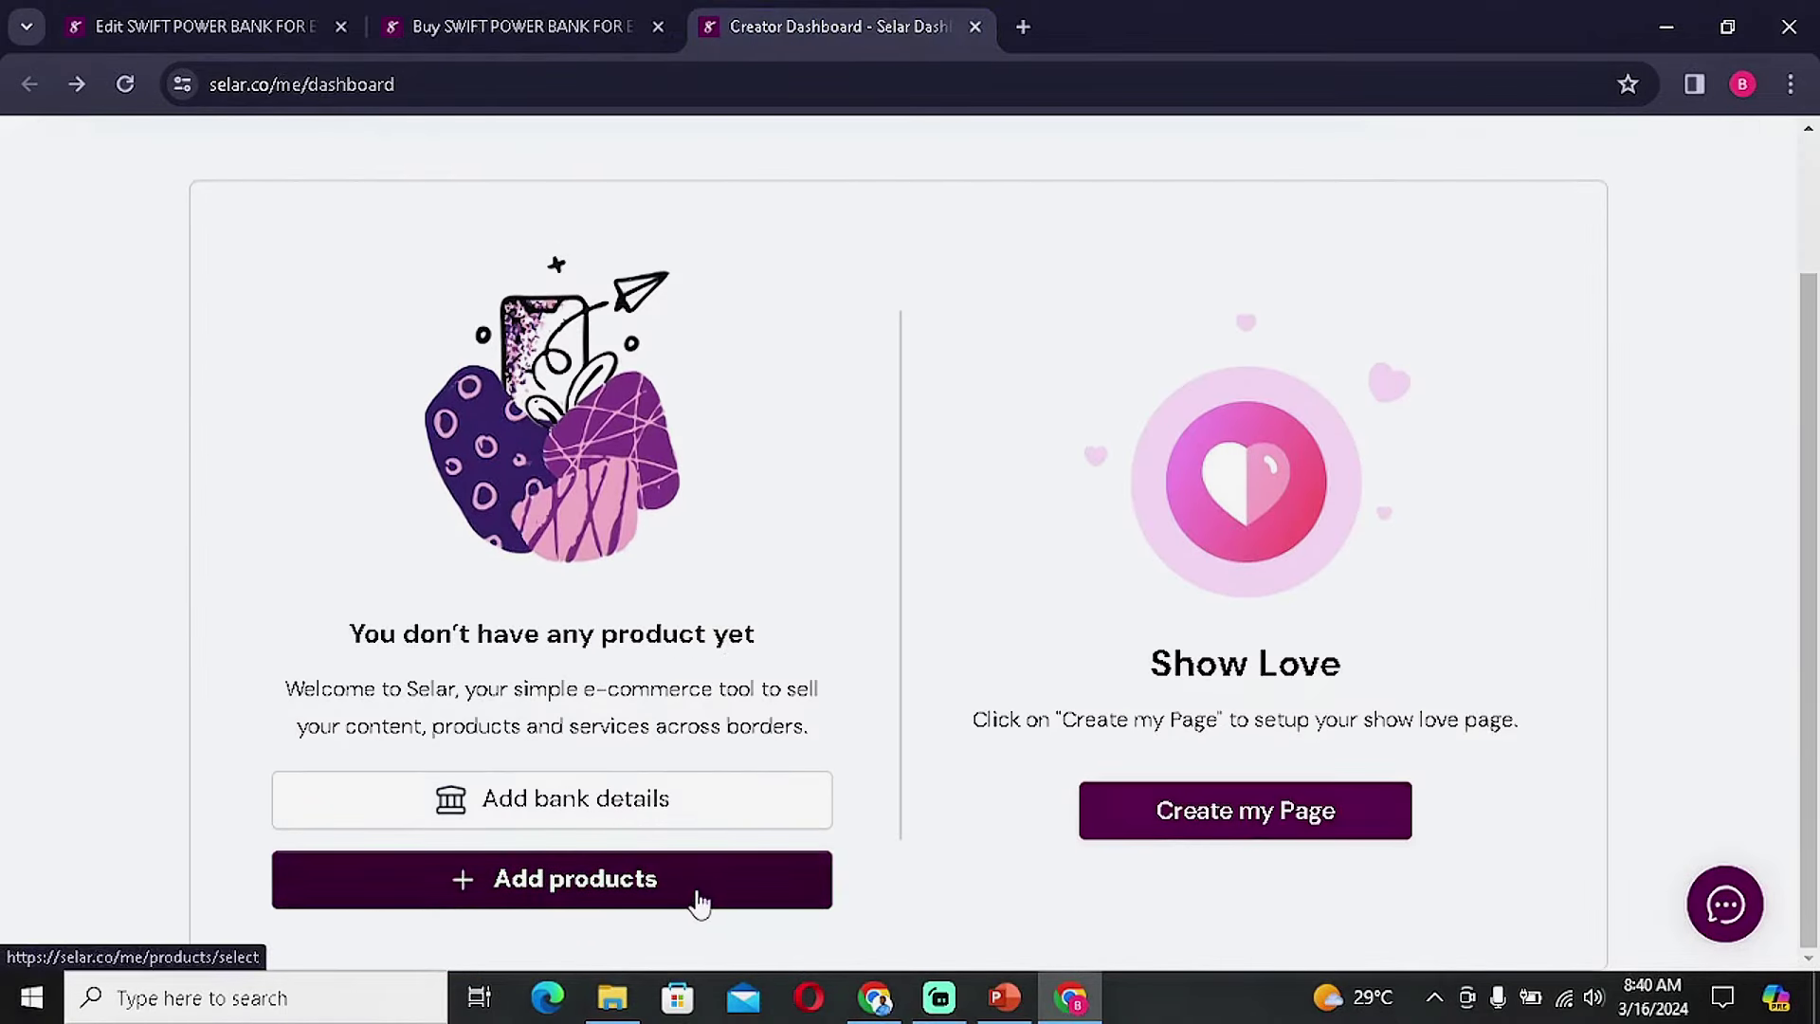
Start a new Digital Product from Add products and look over the empty form.
{"action": "left_click", "coordinate": [695, 899]}
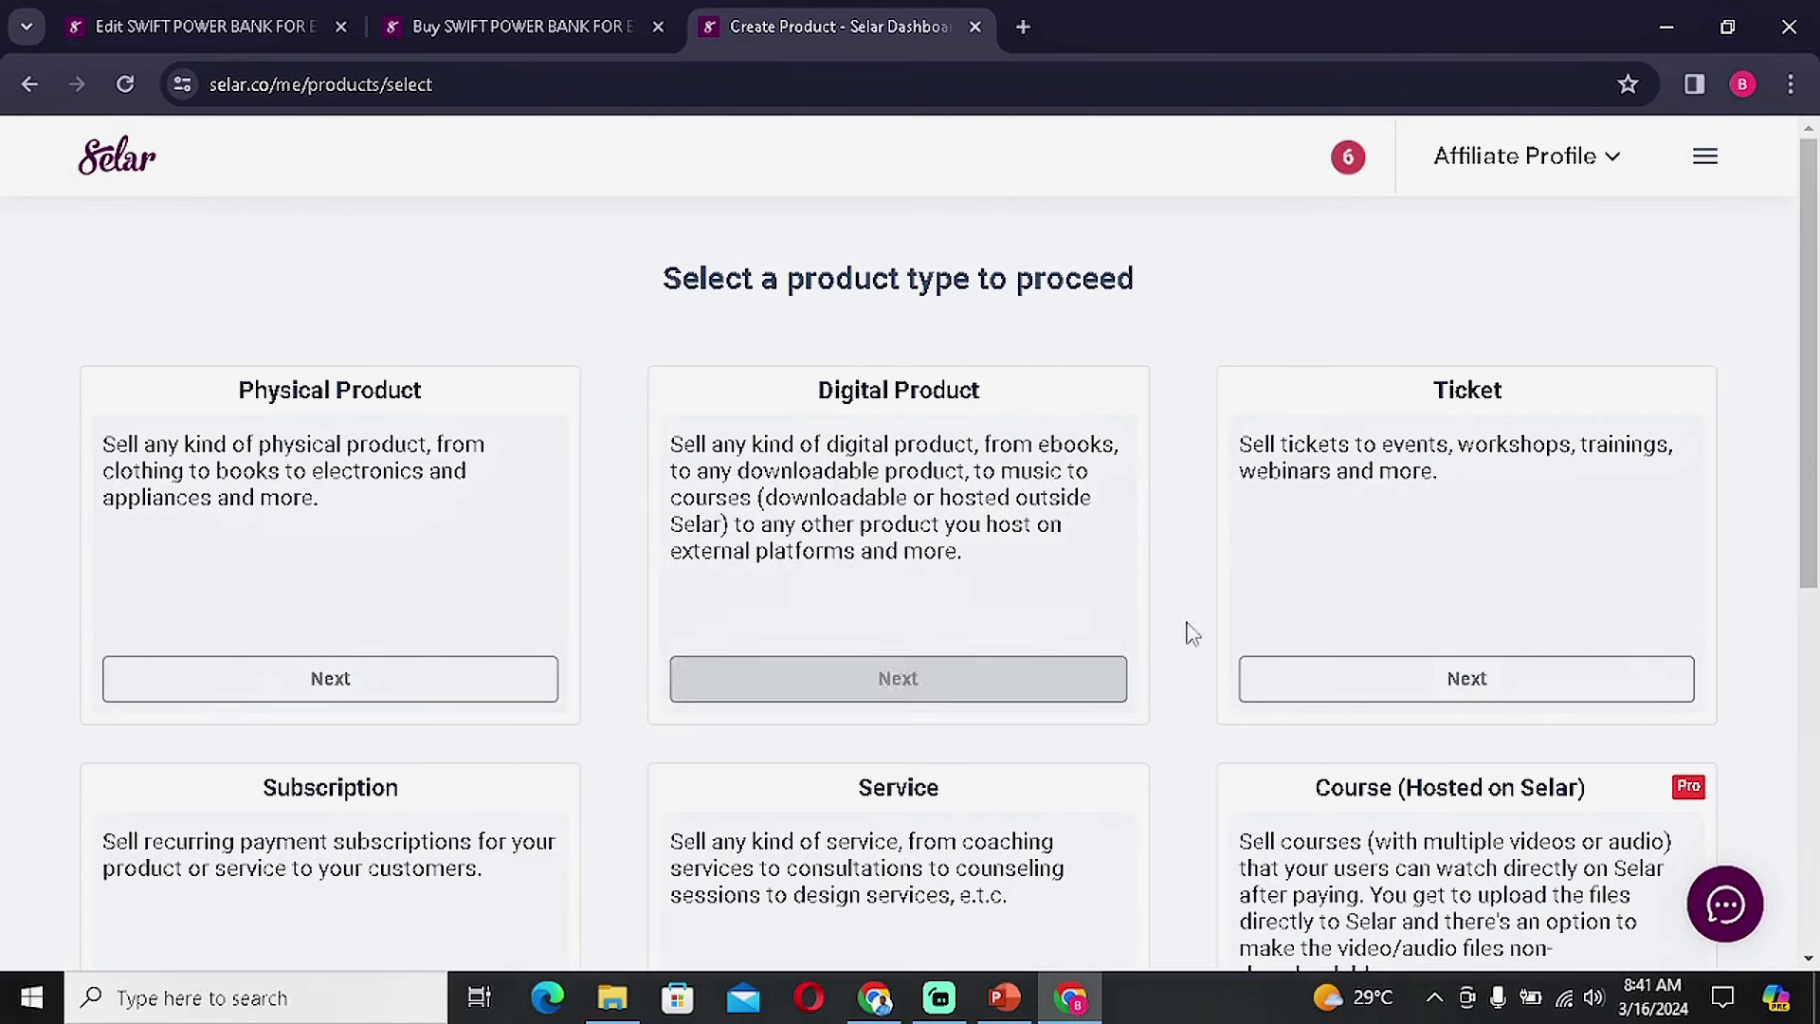
{"action": "left_click", "coordinate": [936, 692]}
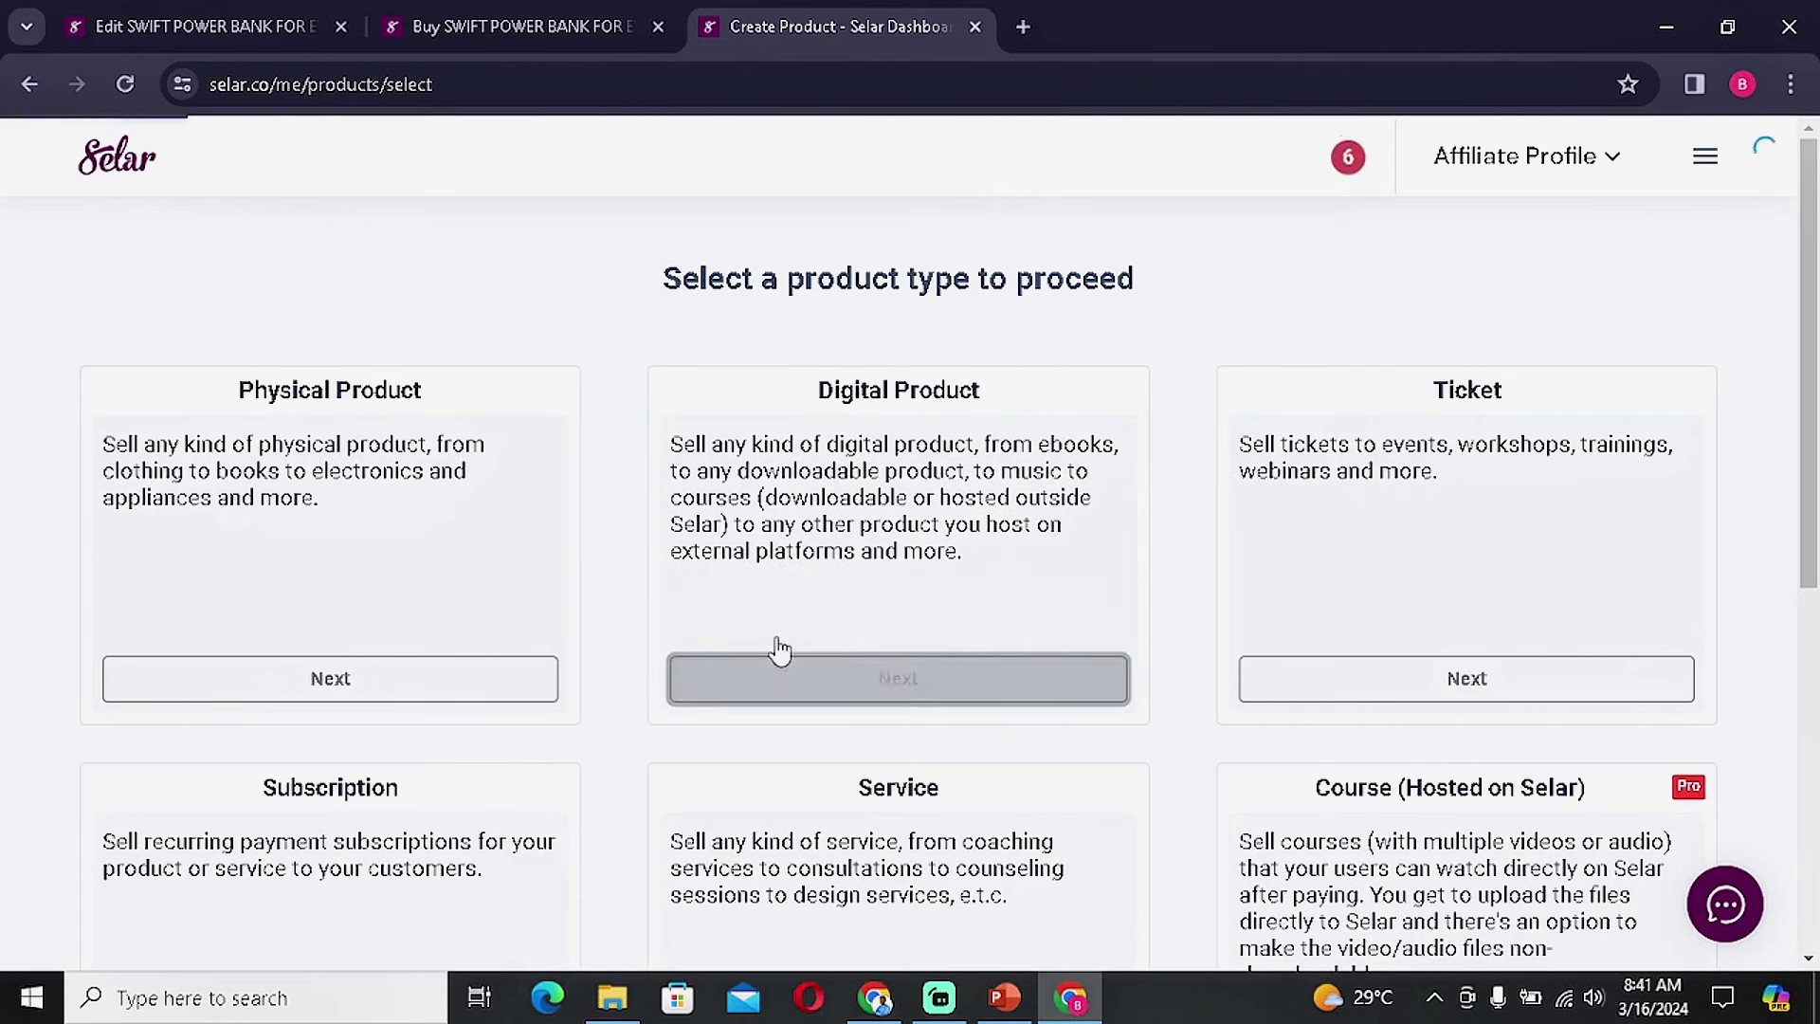
{"action": "scroll", "coordinate": [361, 633], "scroll_direction": "down", "scroll_amount": 1}
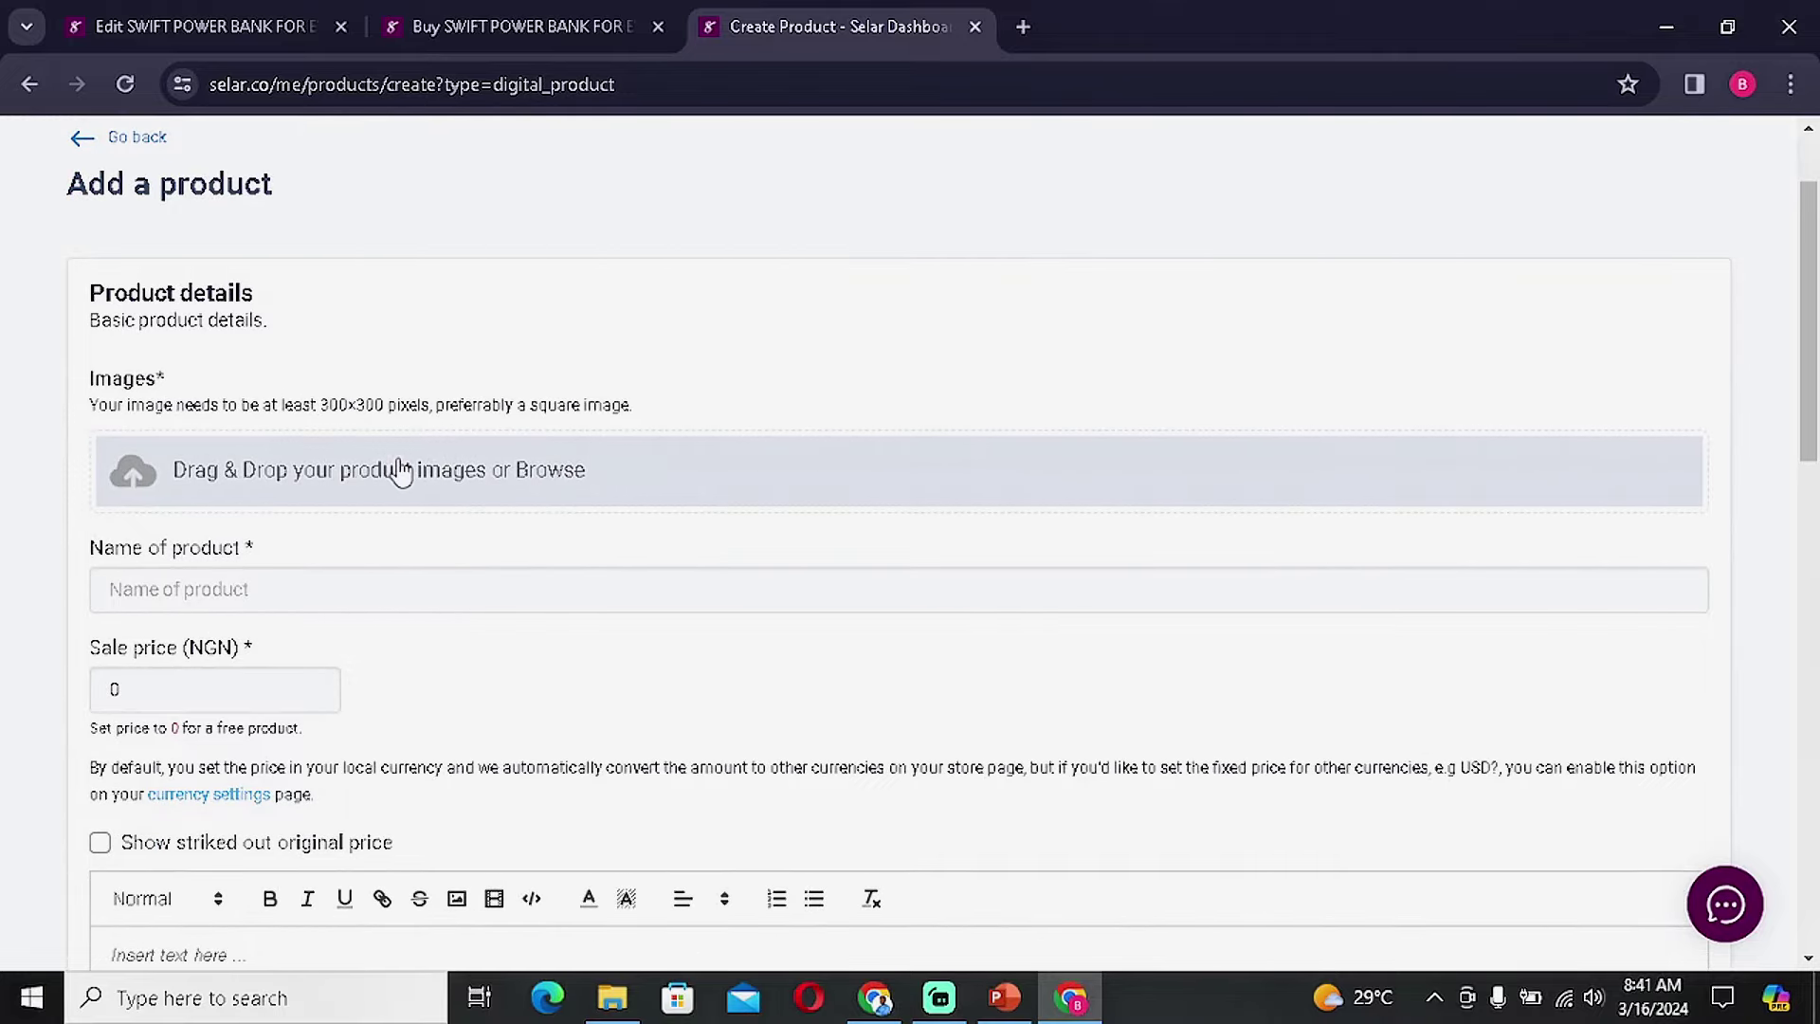
{"action": "scroll", "coordinate": [395, 617], "scroll_direction": "down", "scroll_amount": 15}
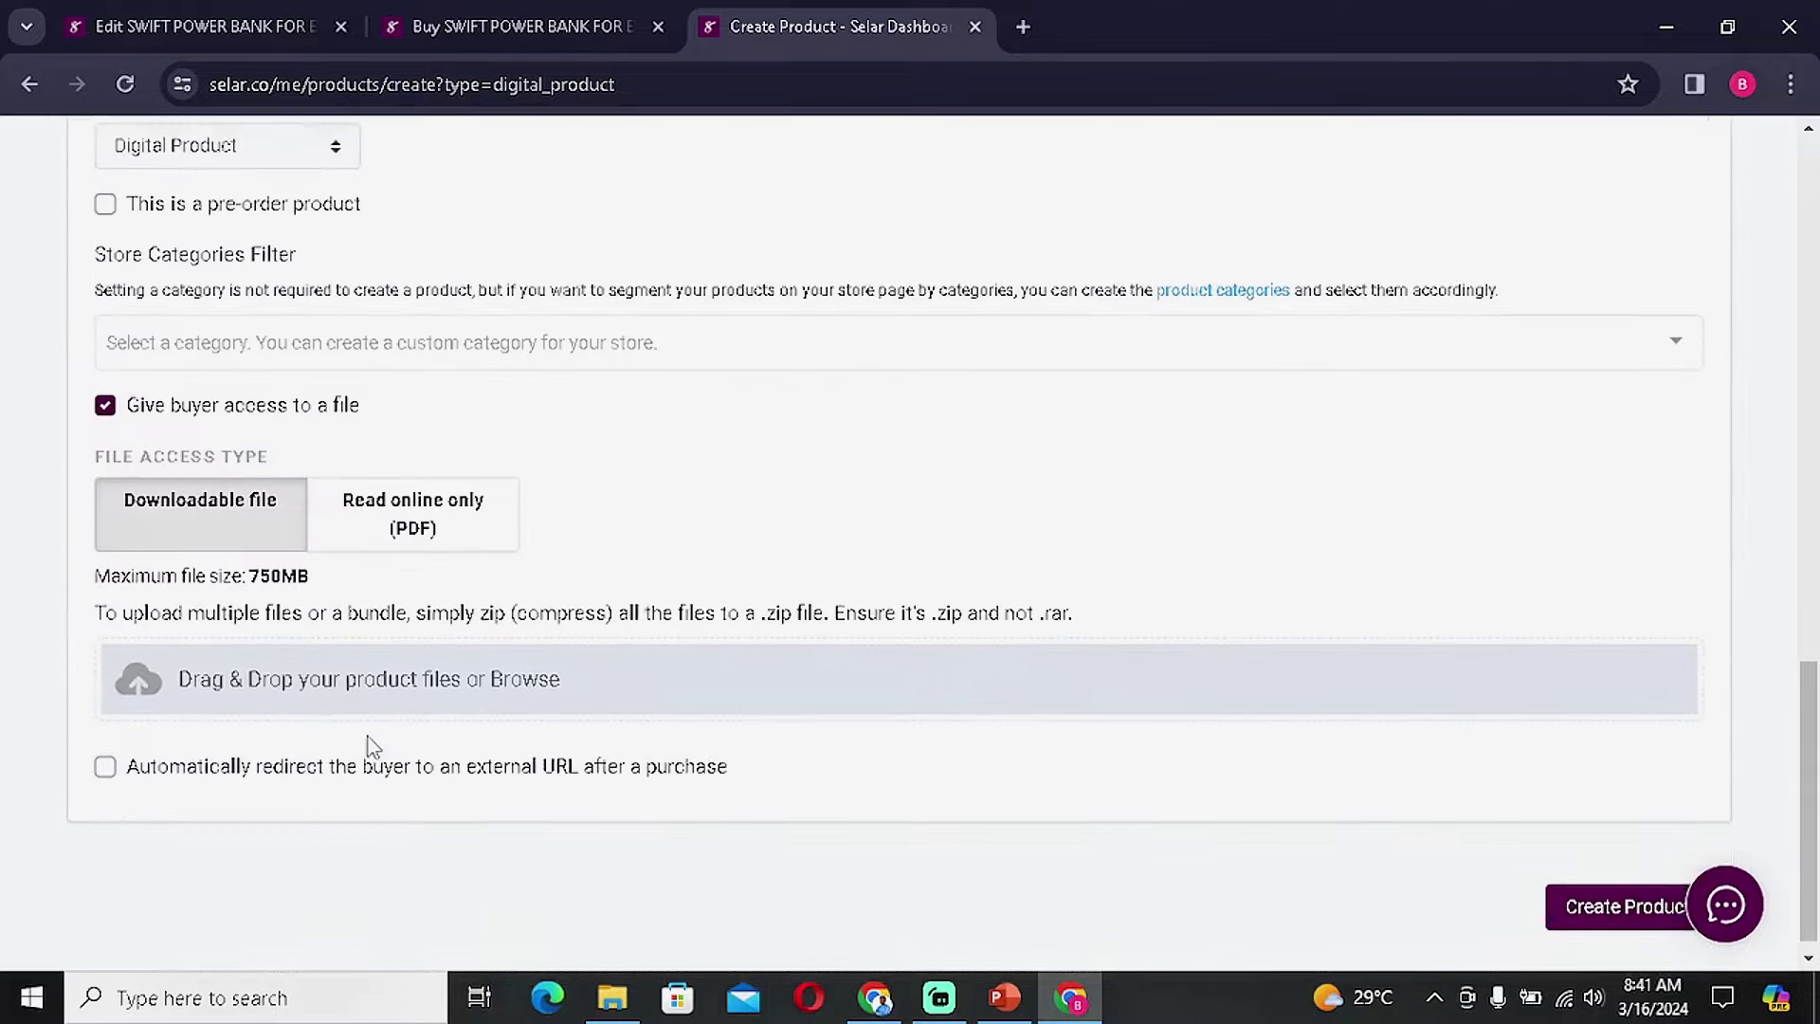
{"action": "scroll", "coordinate": [407, 744], "scroll_direction": "up", "scroll_amount": 15}
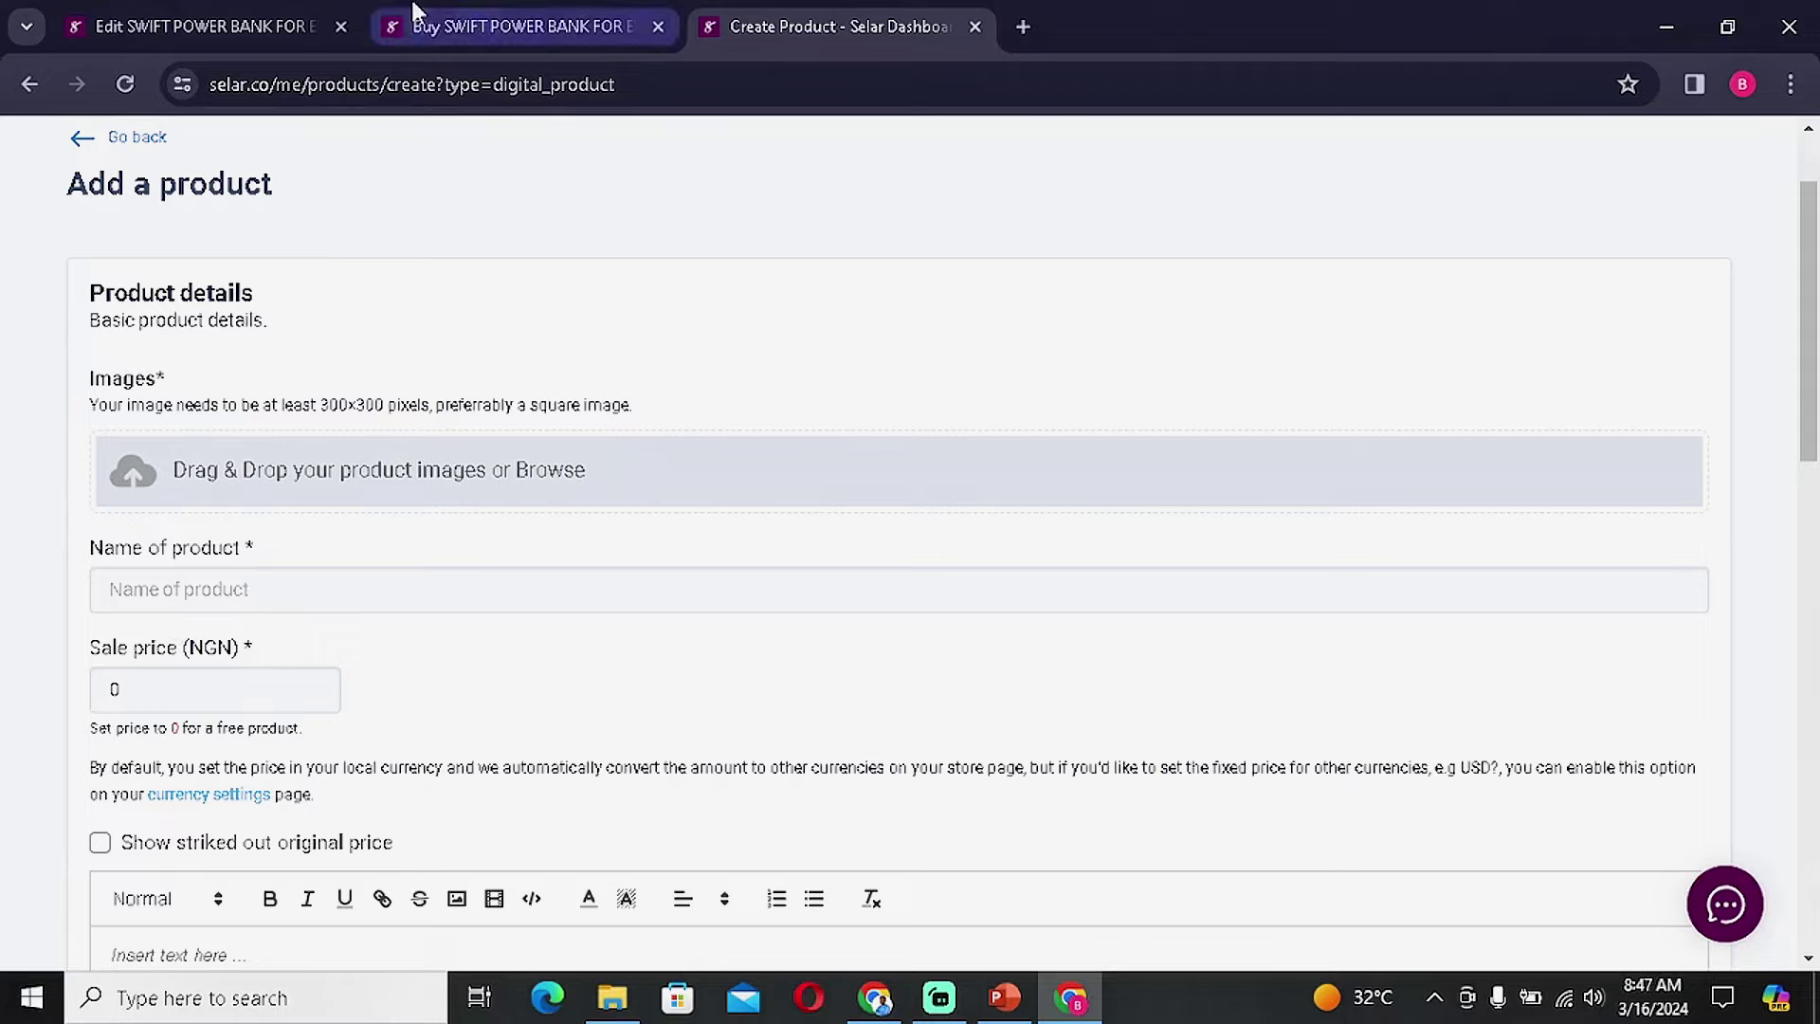
Search Google for 'canva' in a new tab and start designing on canva.com.
{"action": "left_click", "coordinate": [1024, 27]}
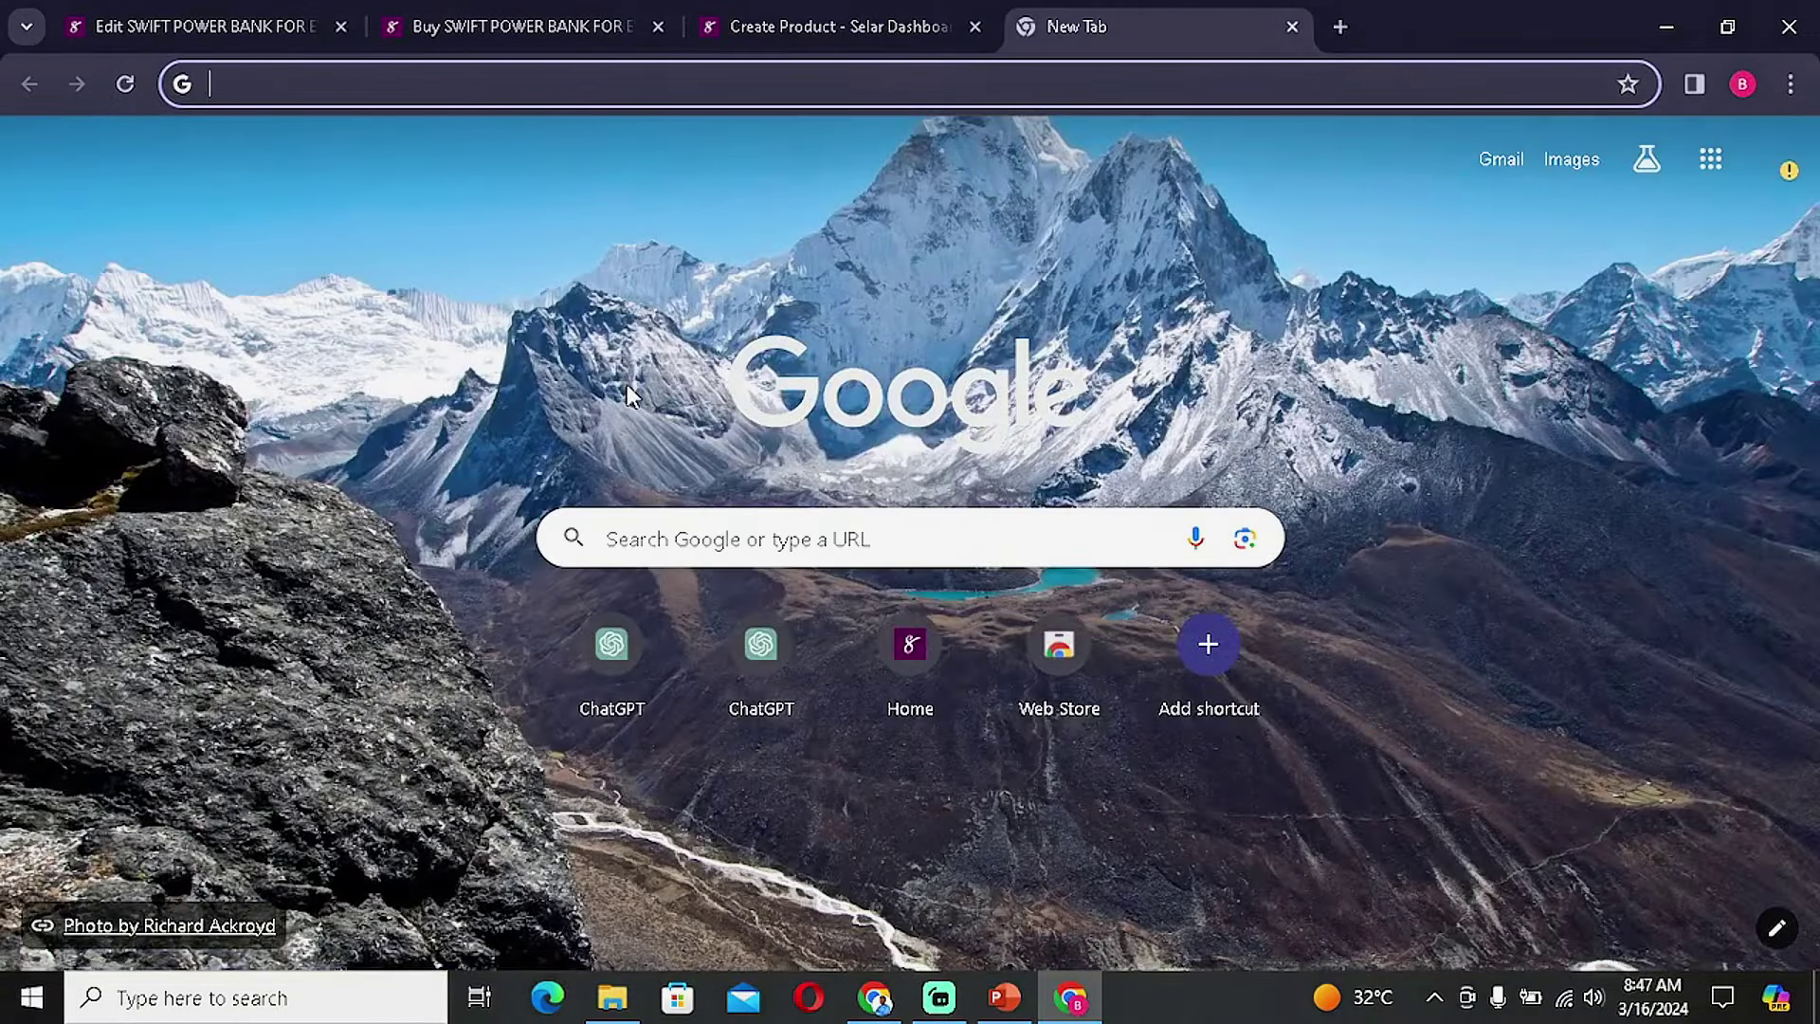
{"action": "type", "text": "canva"}
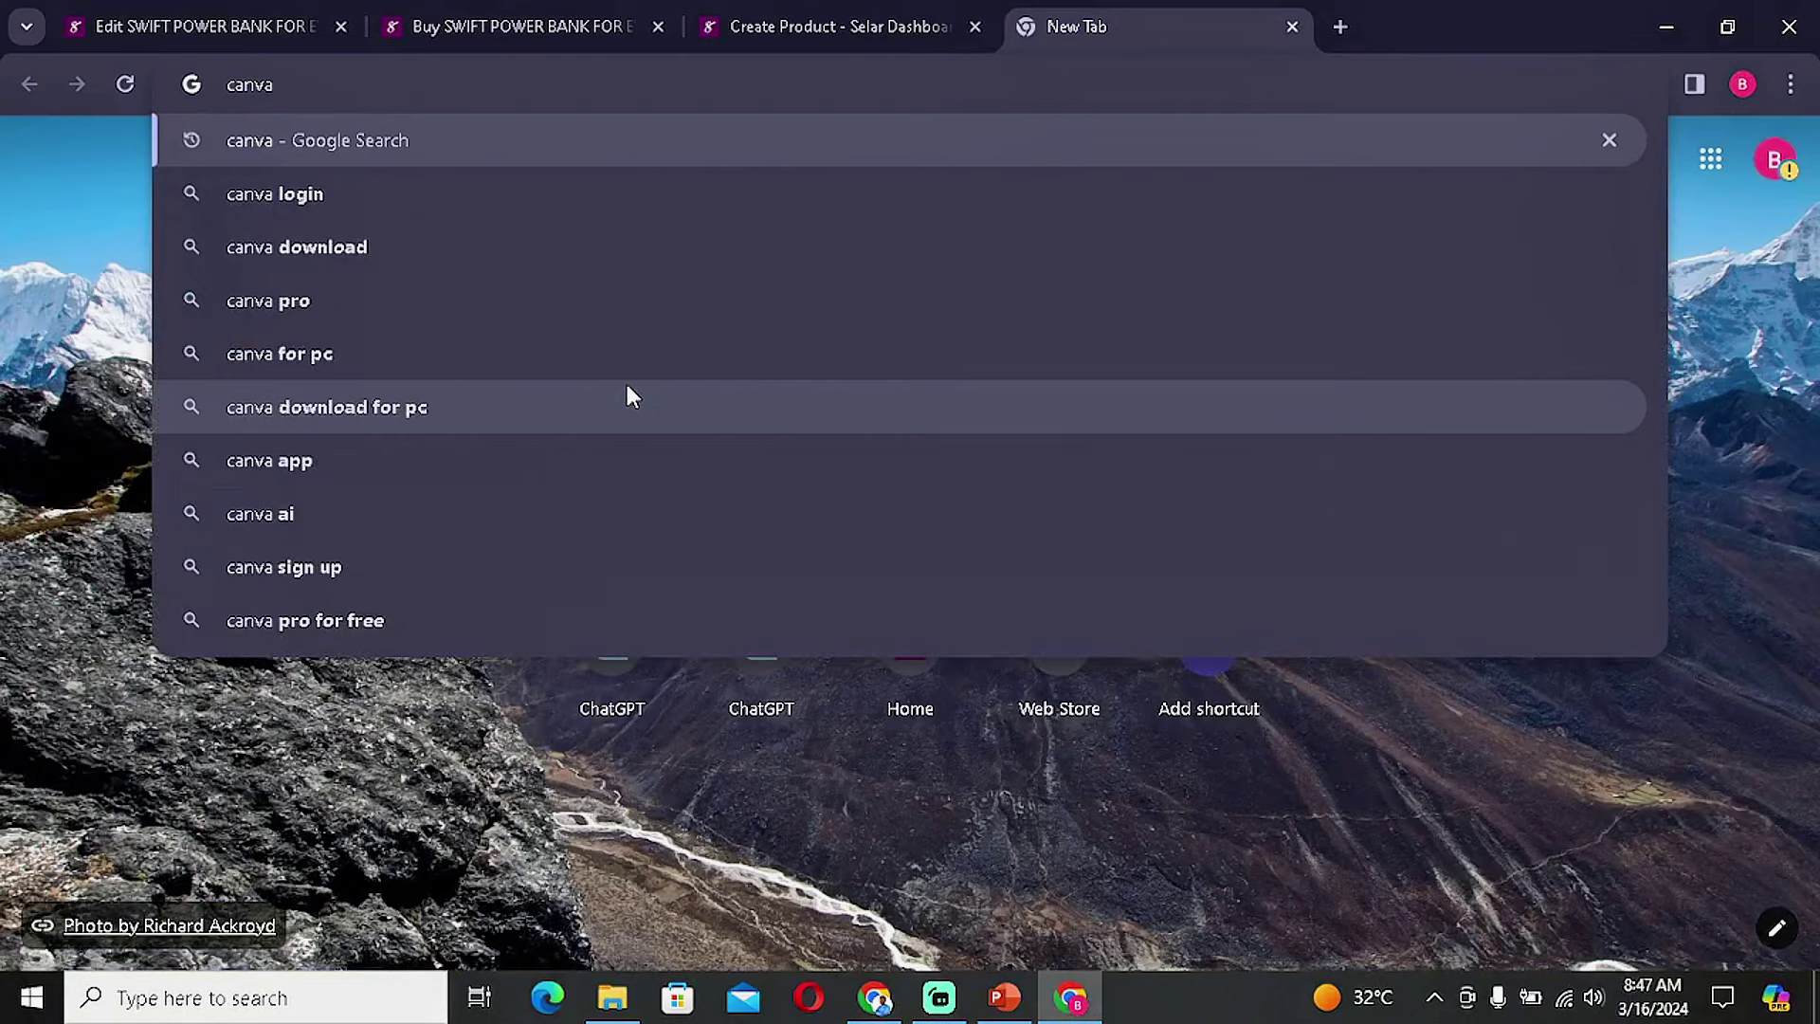
{"action": "left_click", "coordinate": [286, 138]}
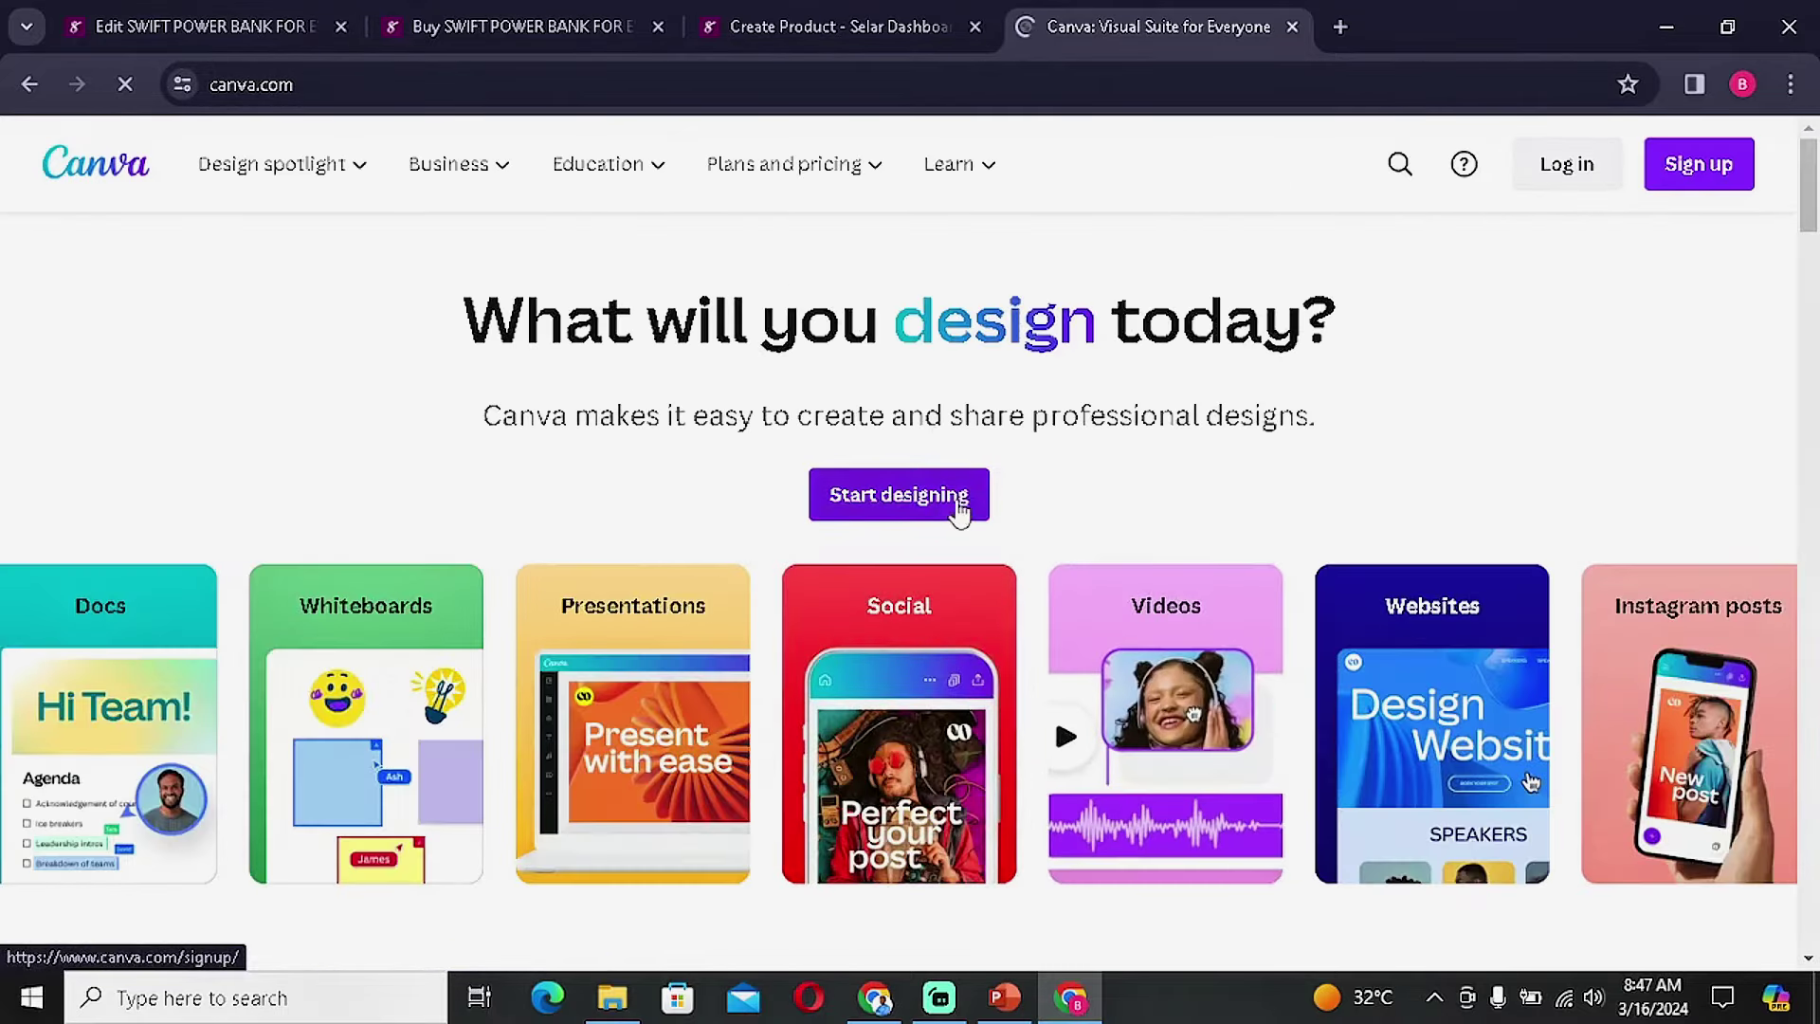
{"action": "left_click", "coordinate": [953, 510]}
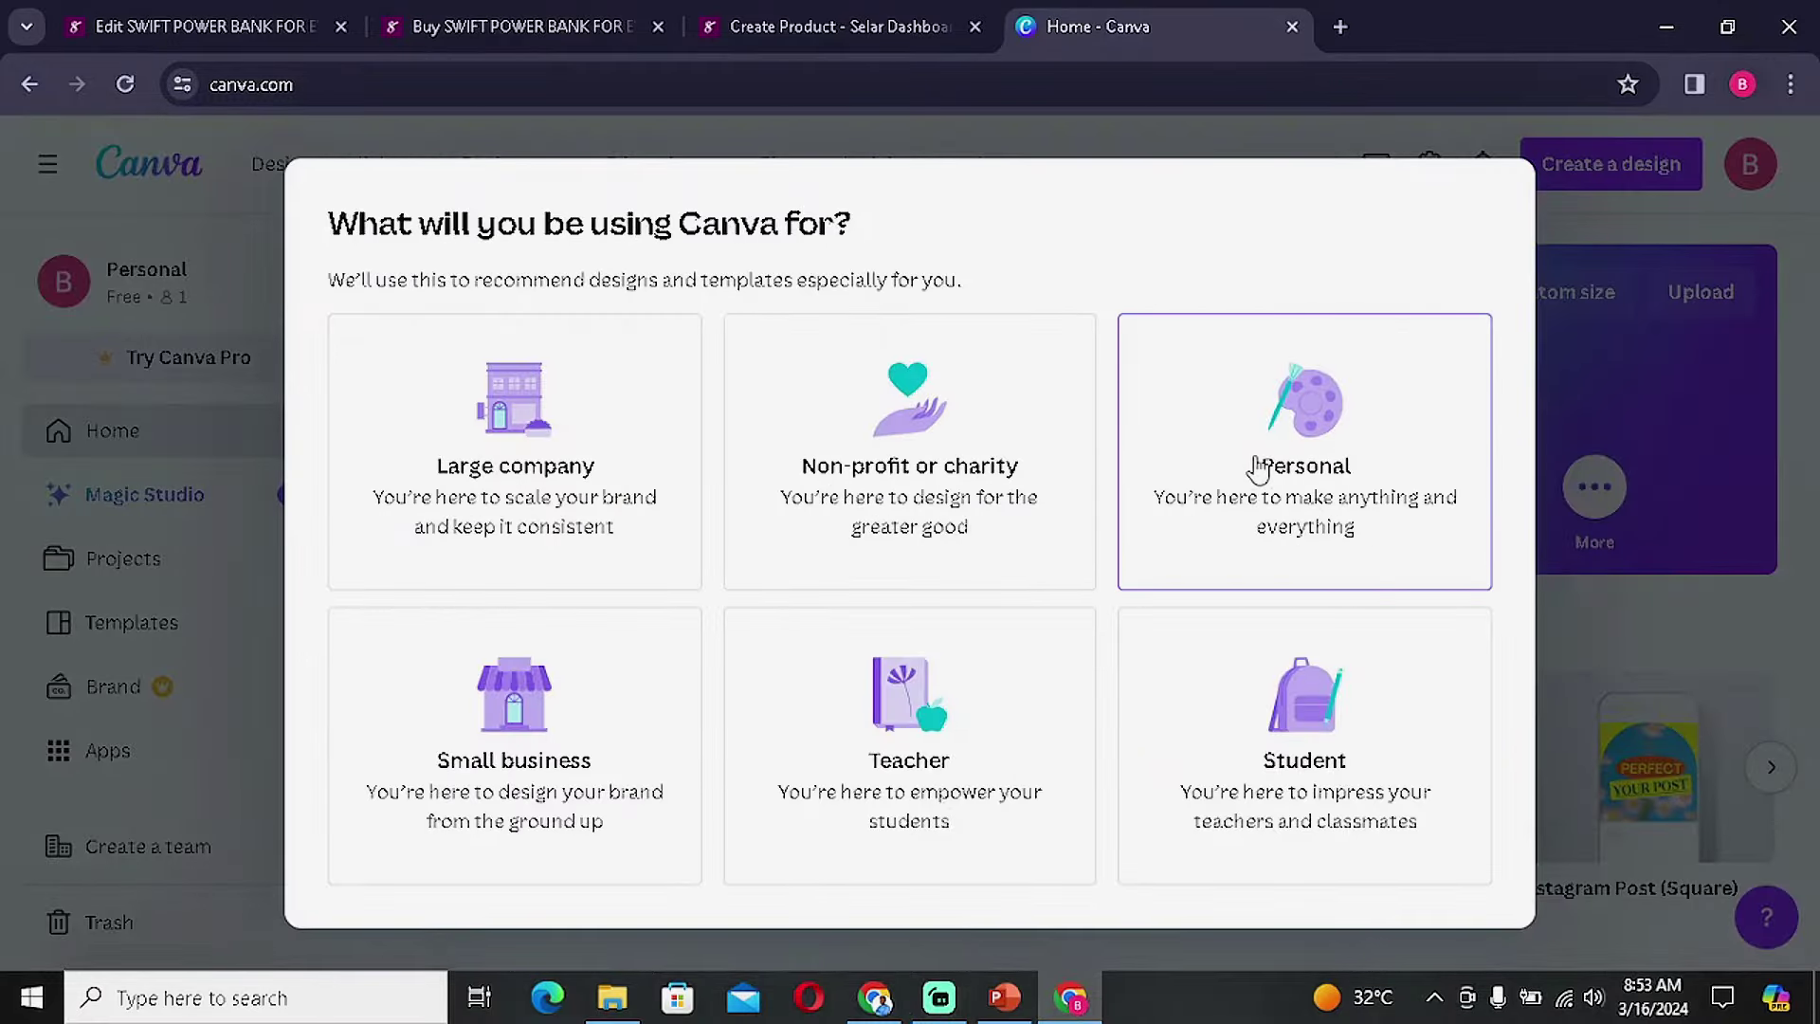
Choose personal use, skip the Pro trial, and search designs for 'ebook cover'.
{"action": "left_click", "coordinate": [1350, 472]}
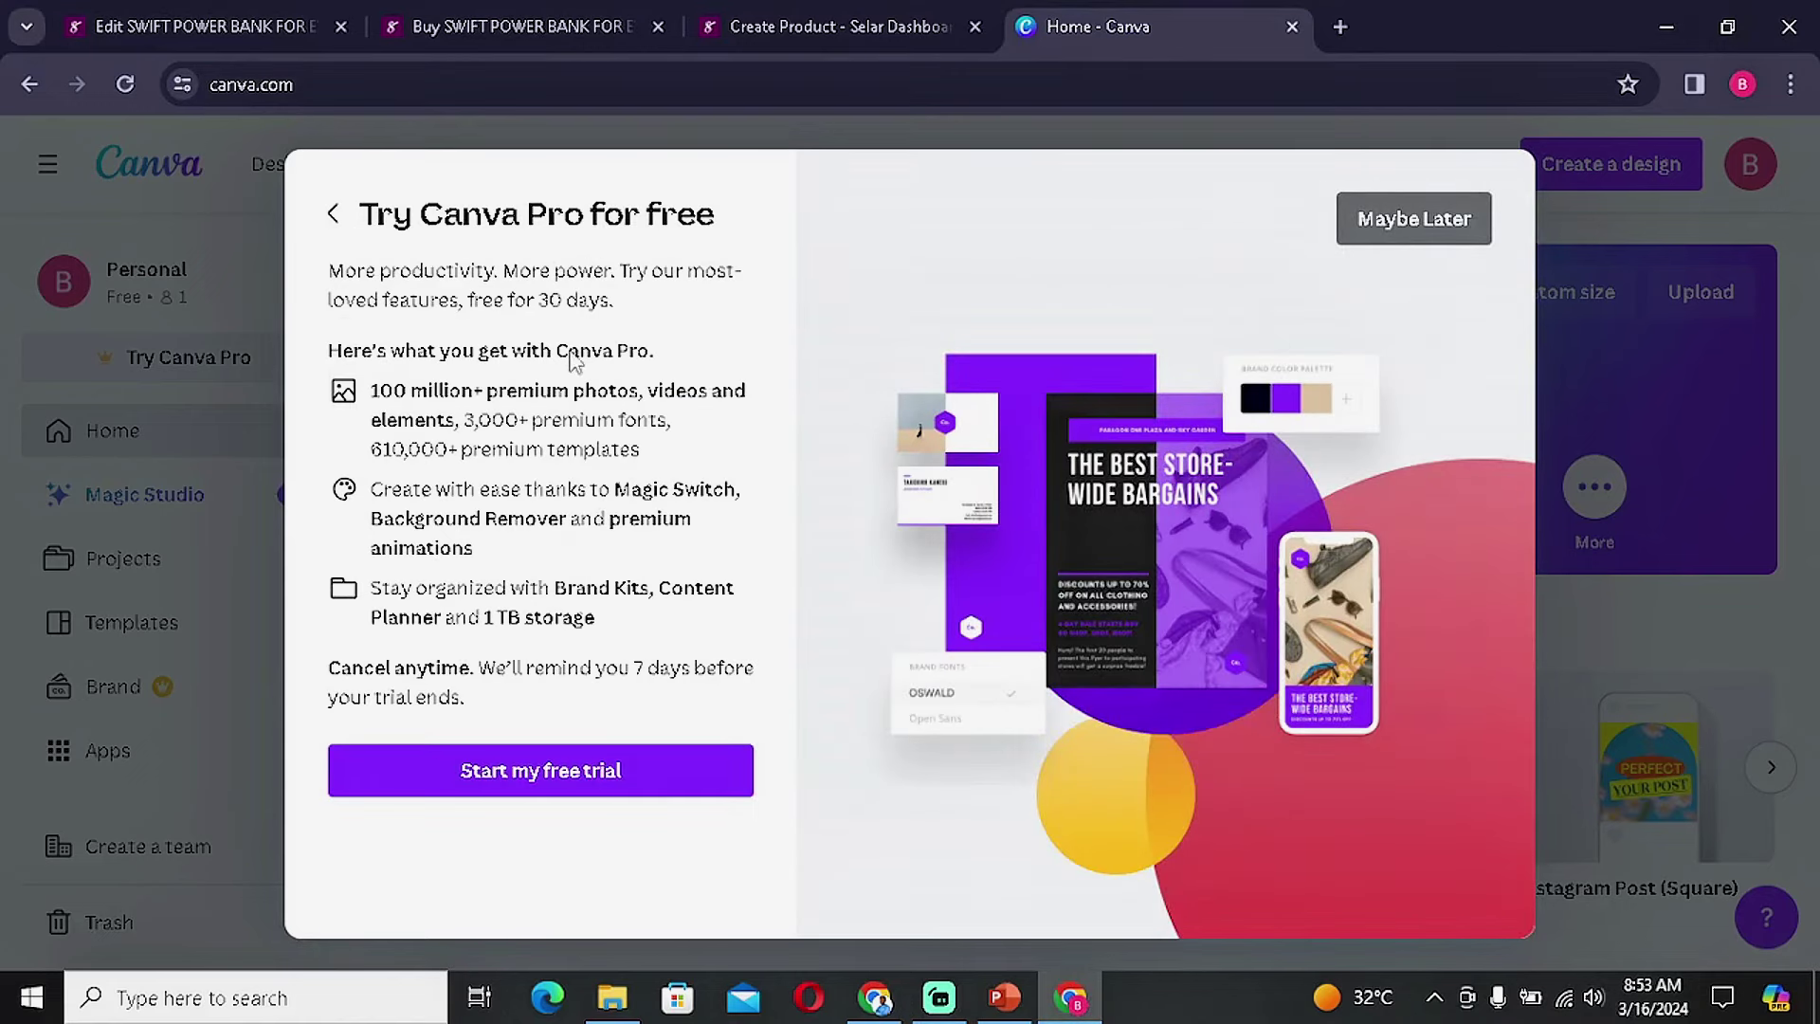
{"action": "left_click", "coordinate": [1438, 231]}
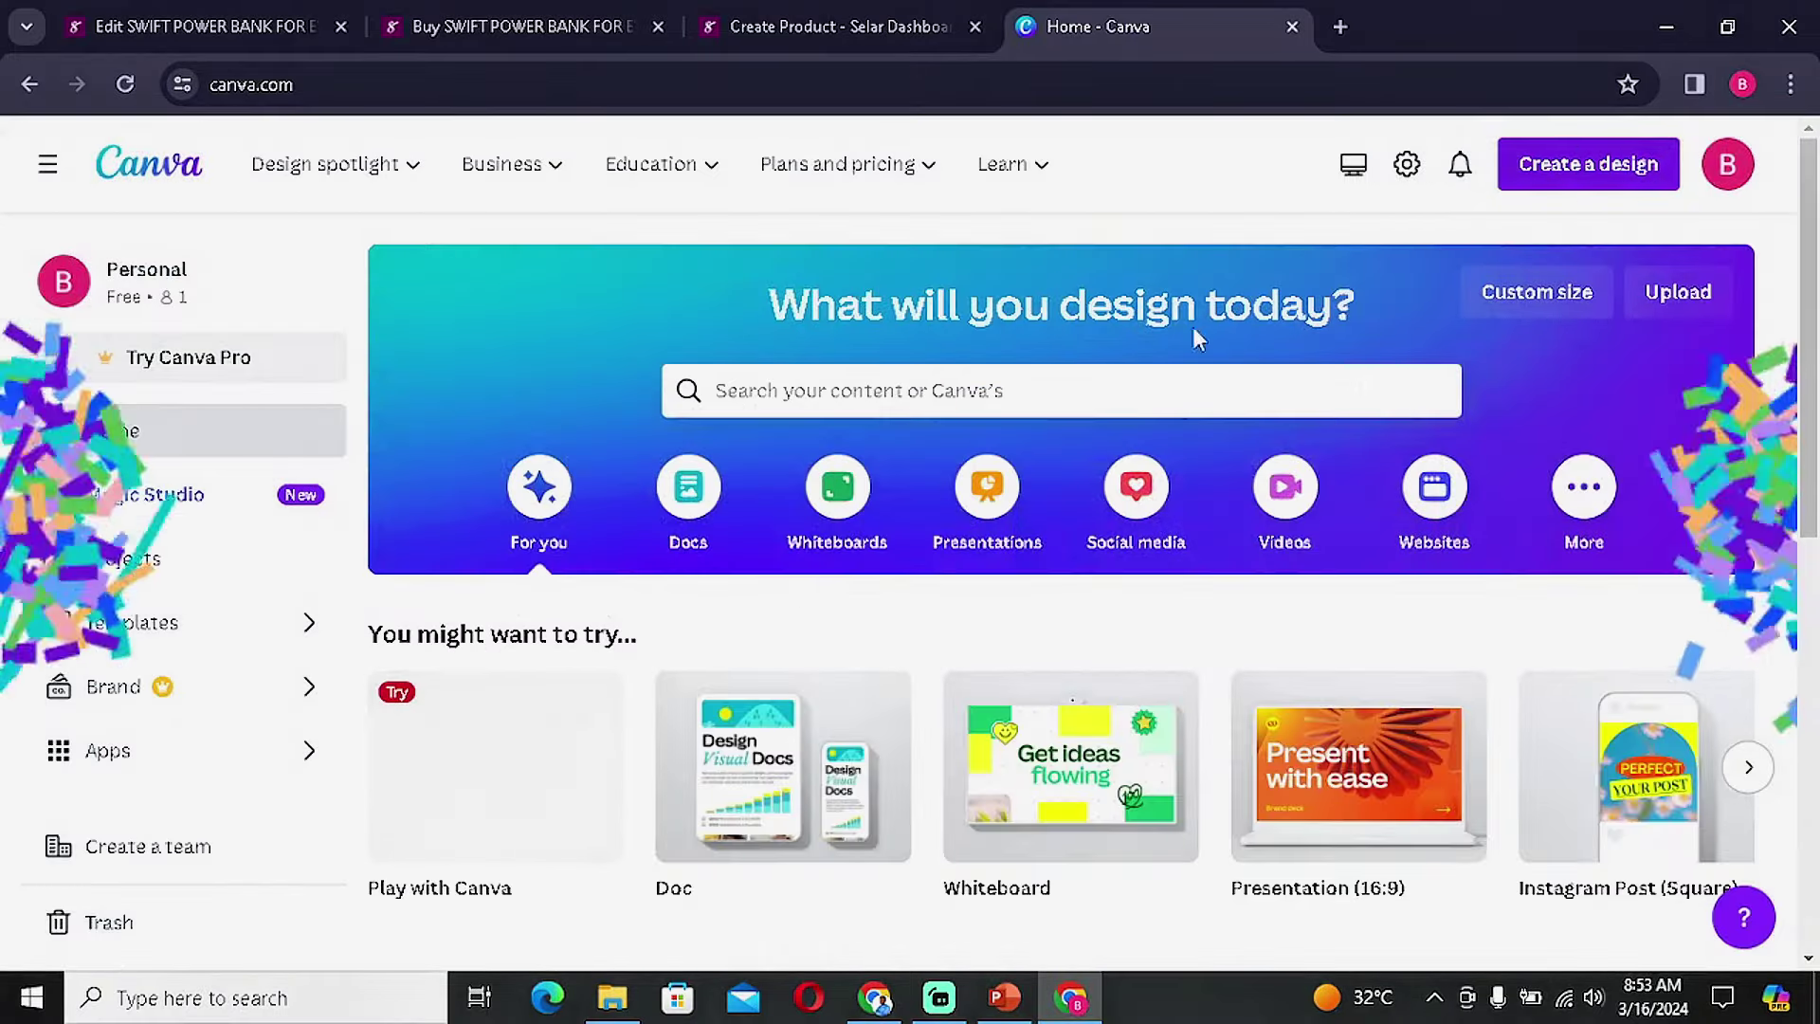
{"action": "left_click", "coordinate": [1598, 169]}
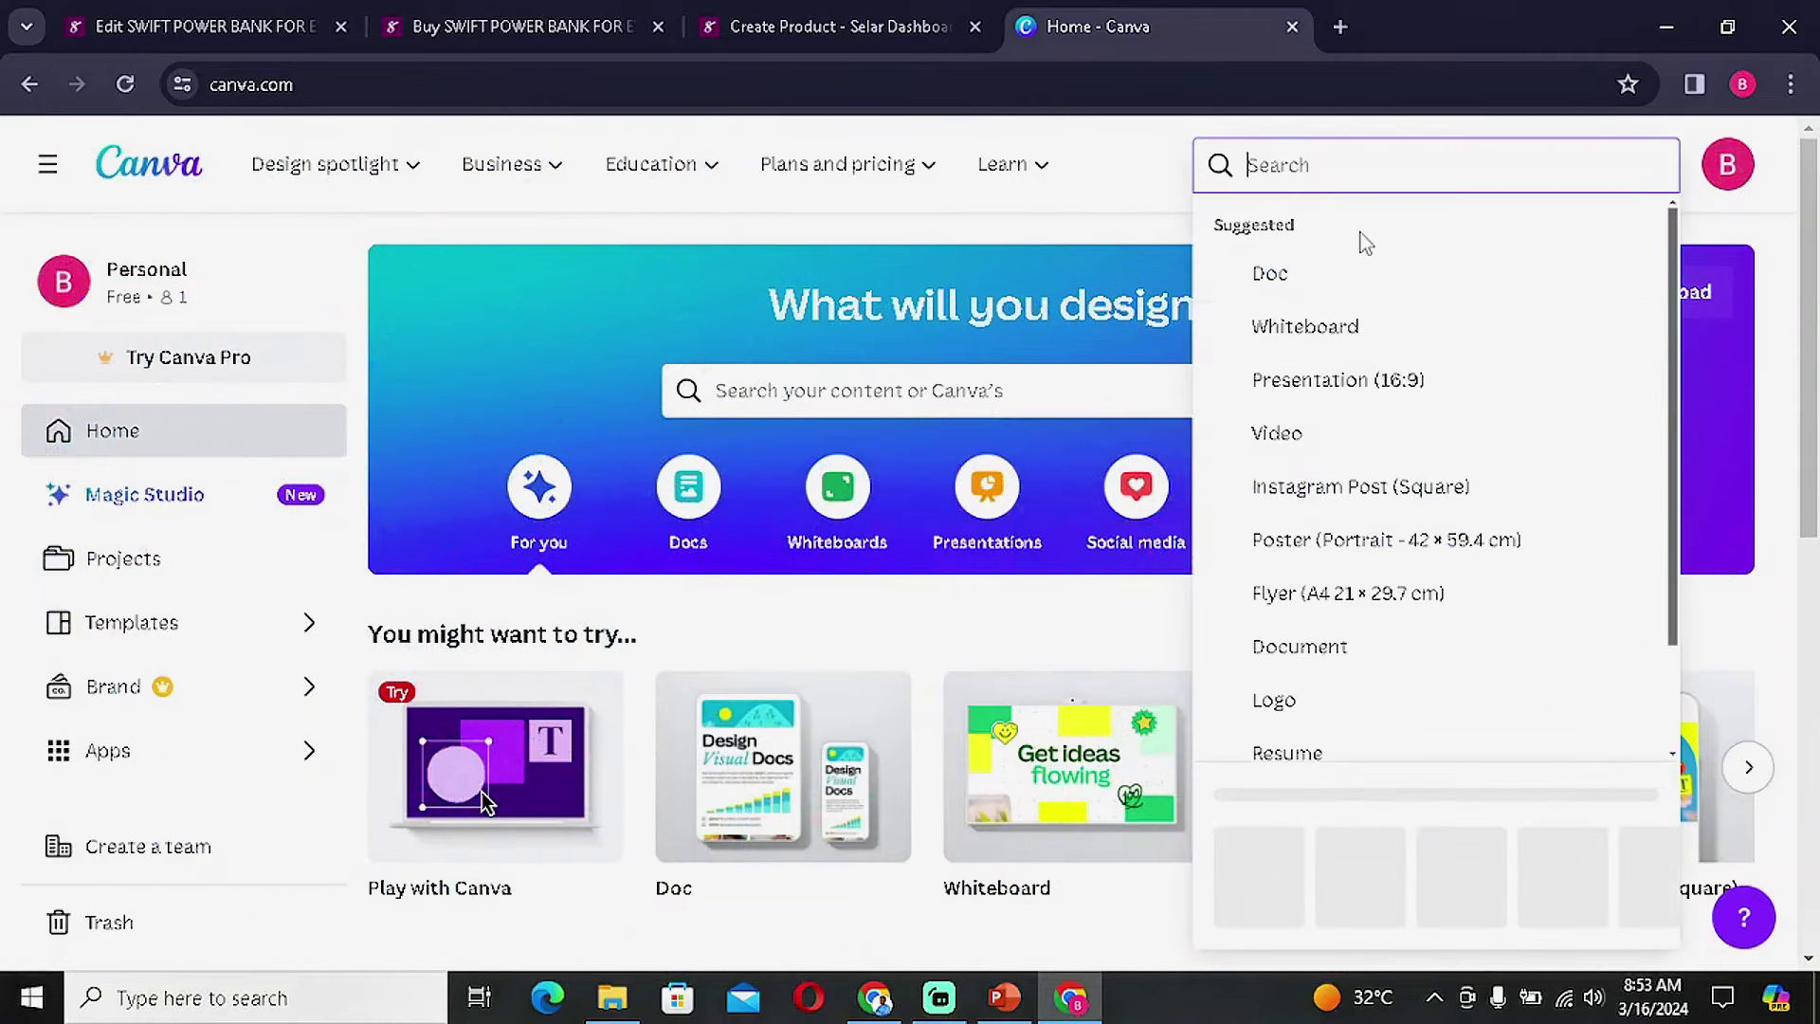
{"action": "type", "text": "d"}
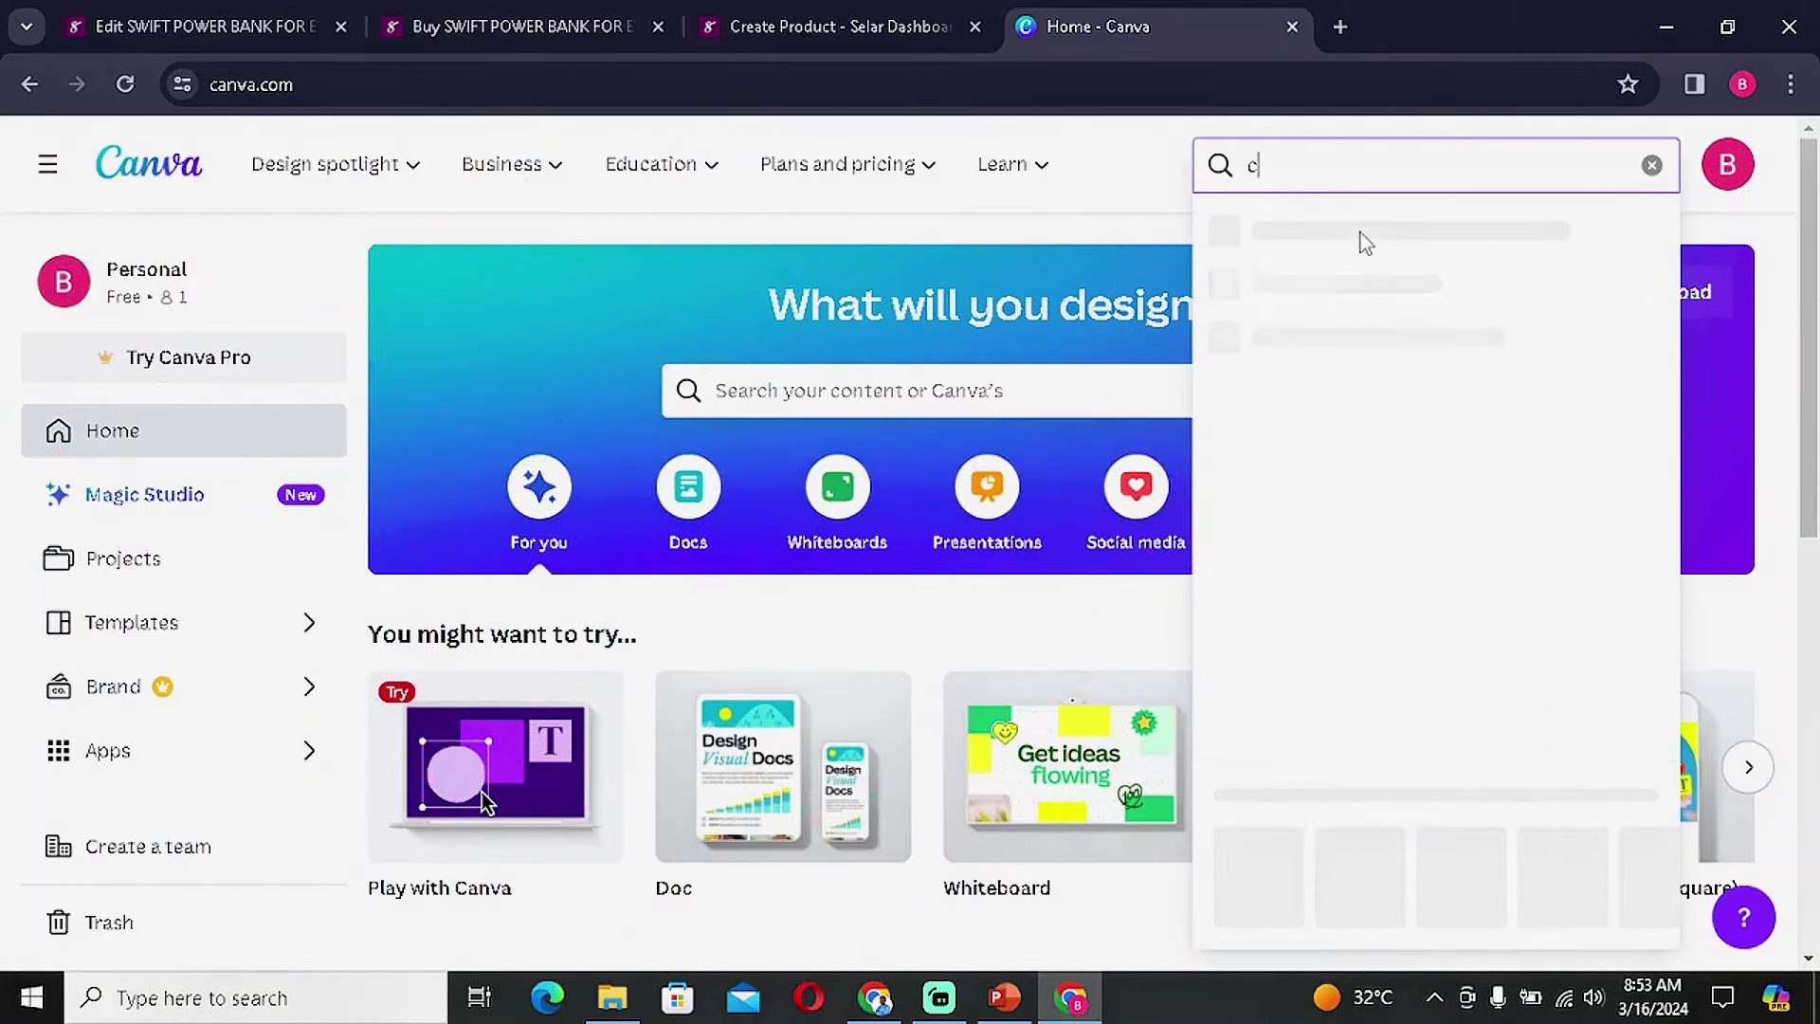
{"action": "key", "text": "BackSpace"}
{"action": "type", "text": "eb"}
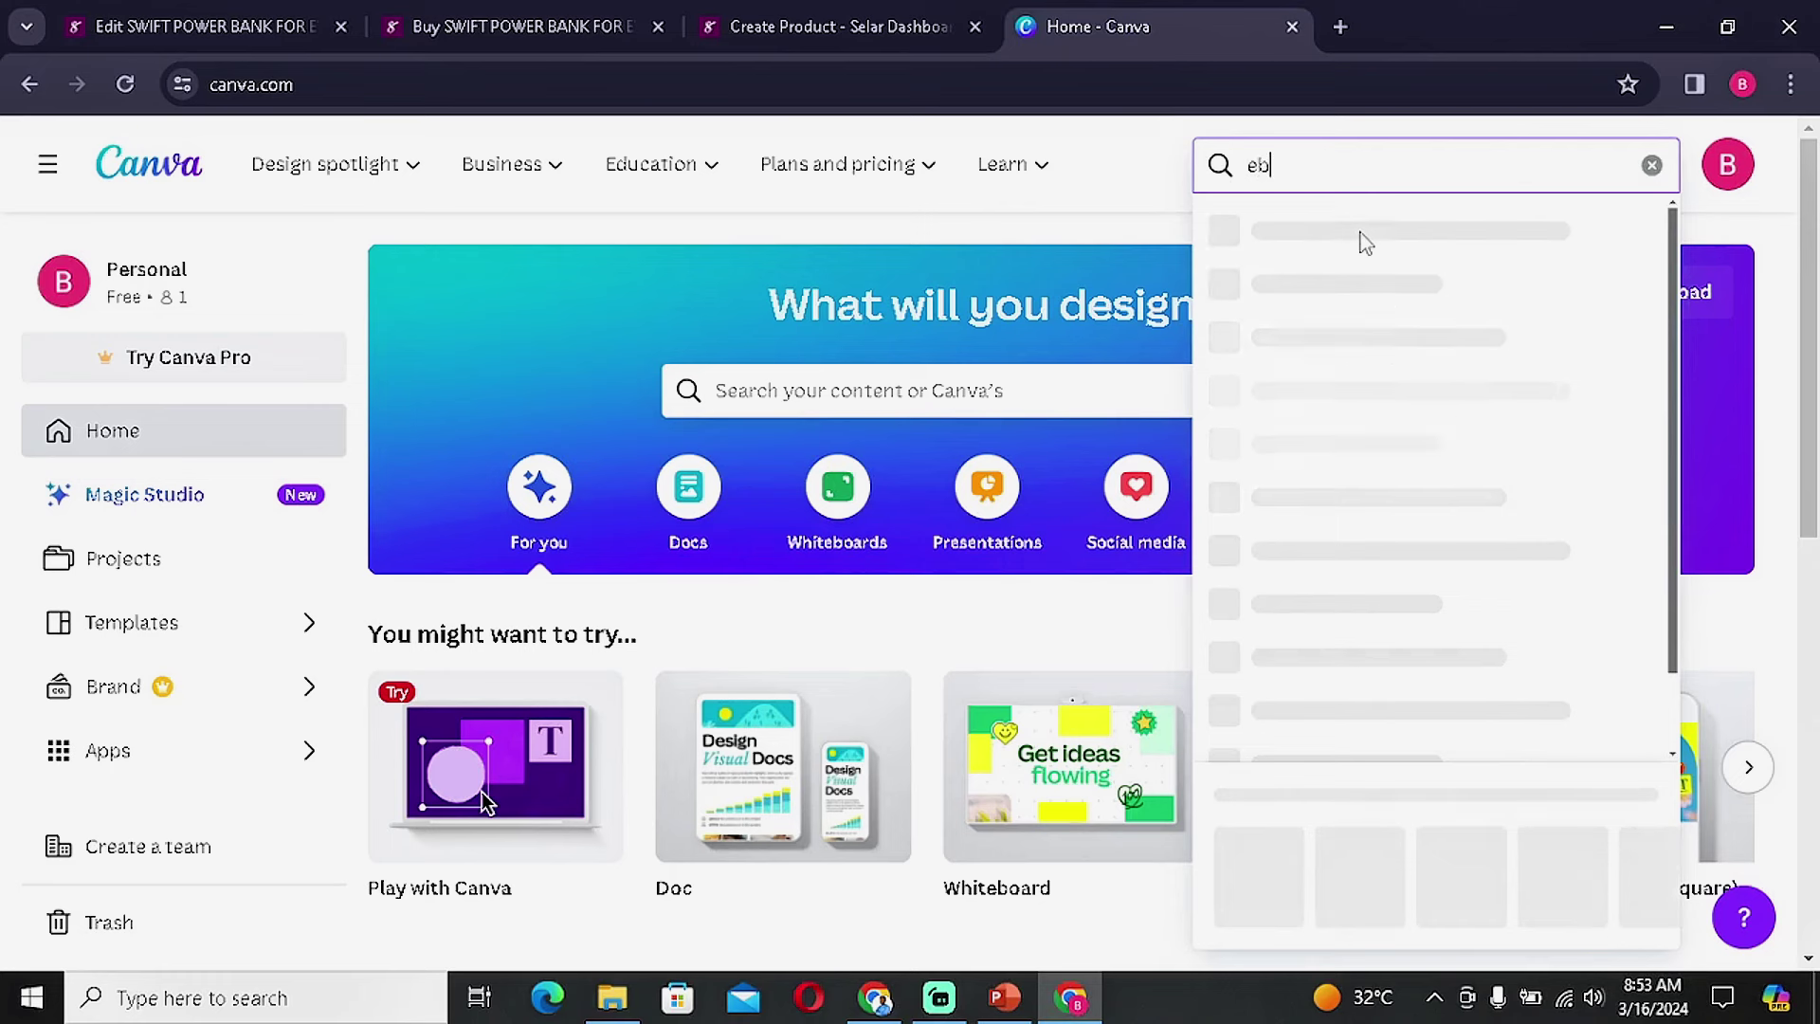
{"action": "type", "text": "ook cover"}
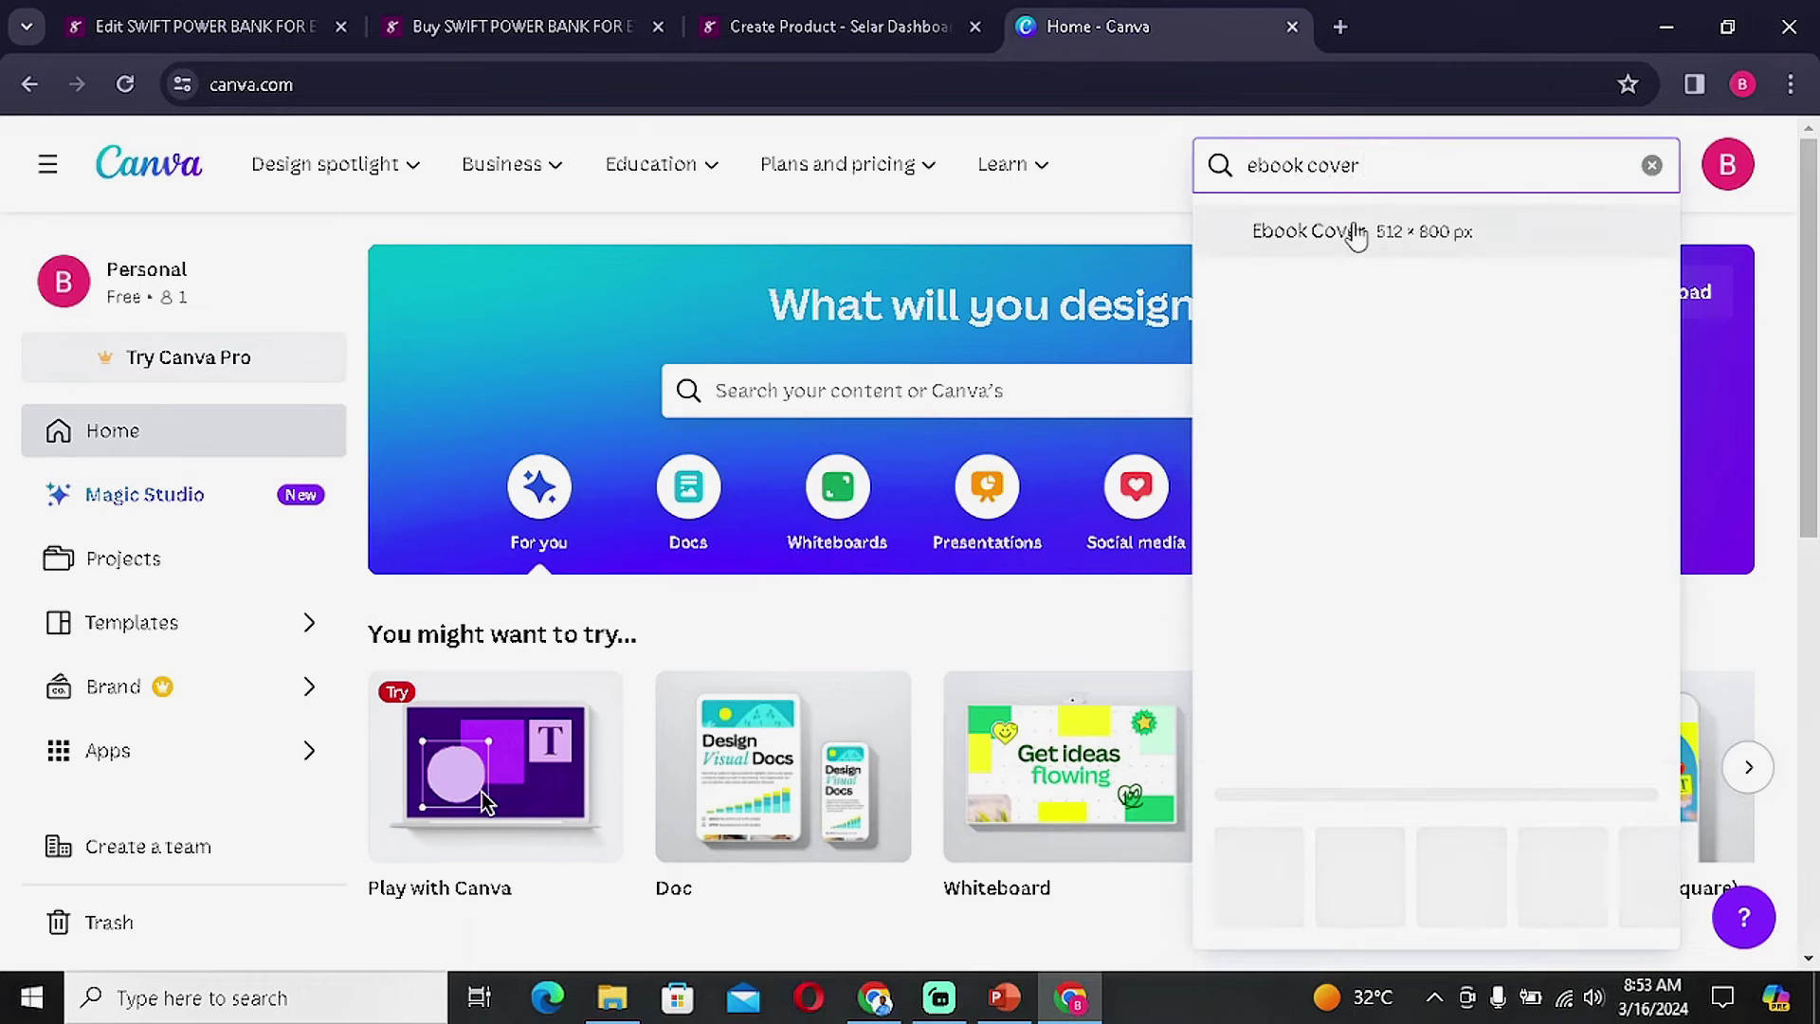
Start a 512 × 800 Ebook Cover design and search templates for 'money'.
{"action": "left_click", "coordinate": [1355, 235]}
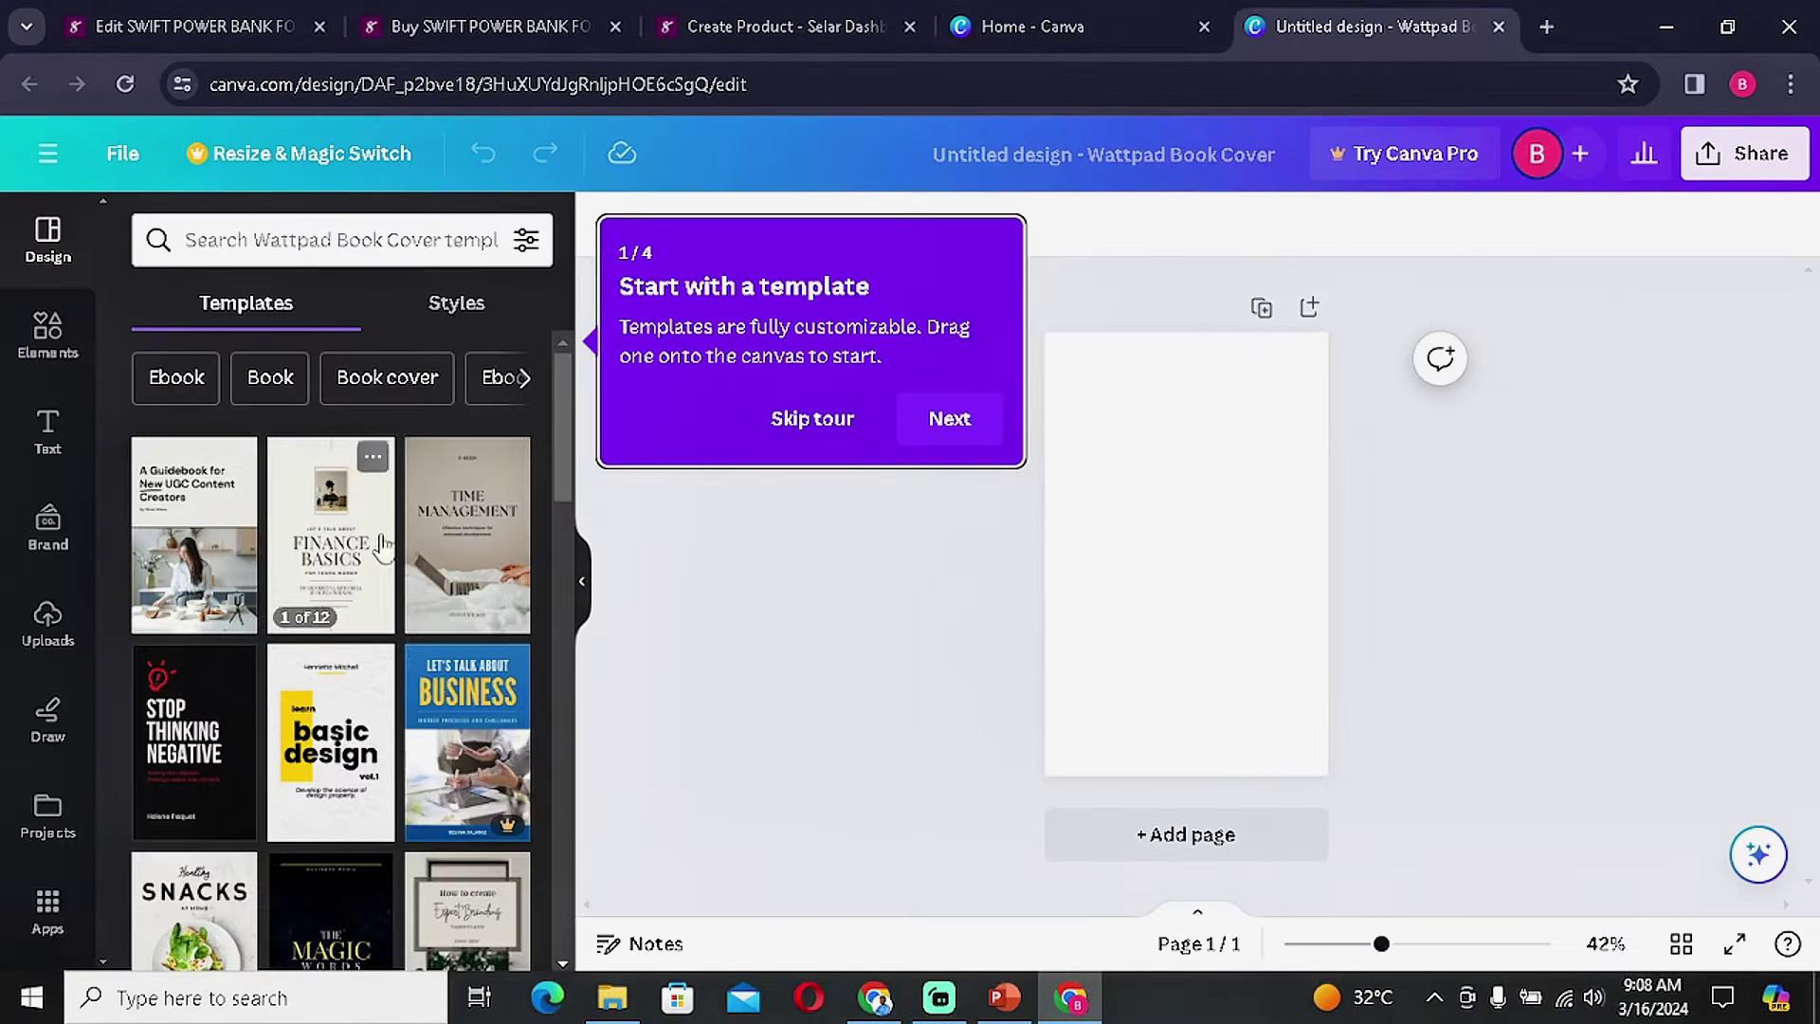
{"action": "left_click", "coordinate": [331, 245]}
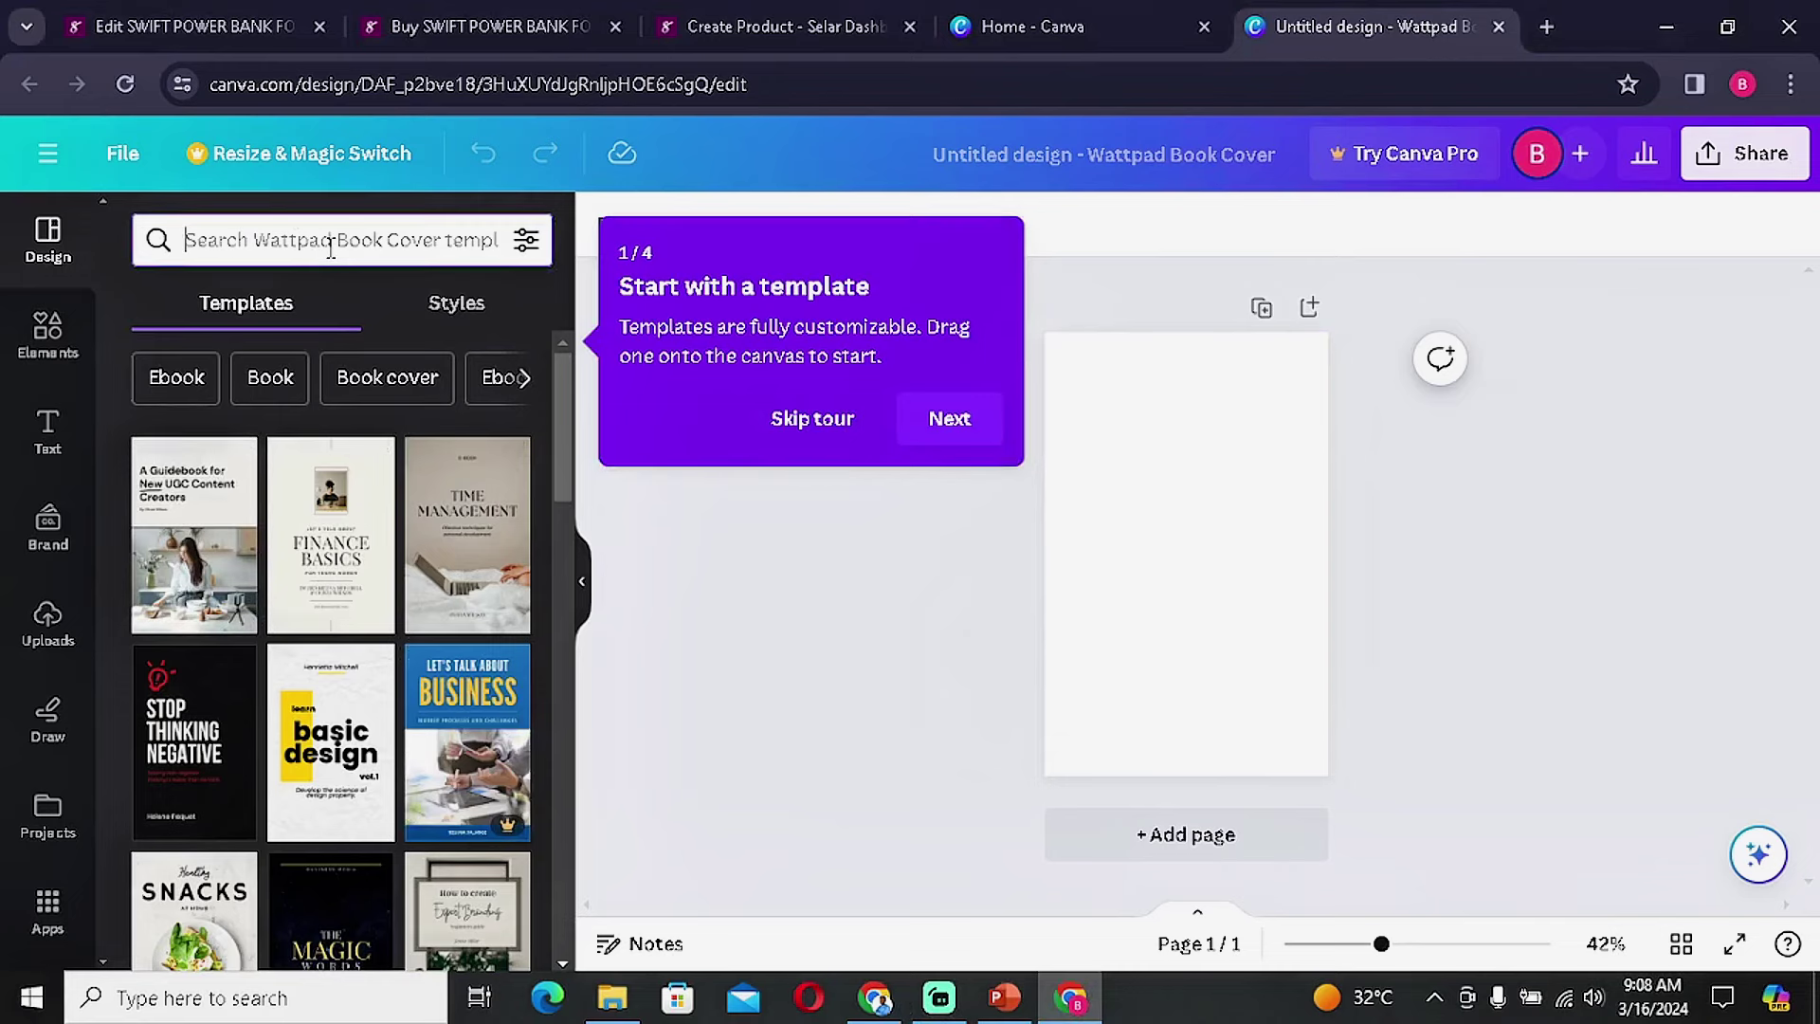
{"action": "type", "text": "money"}
{"action": "key", "text": "Return"}
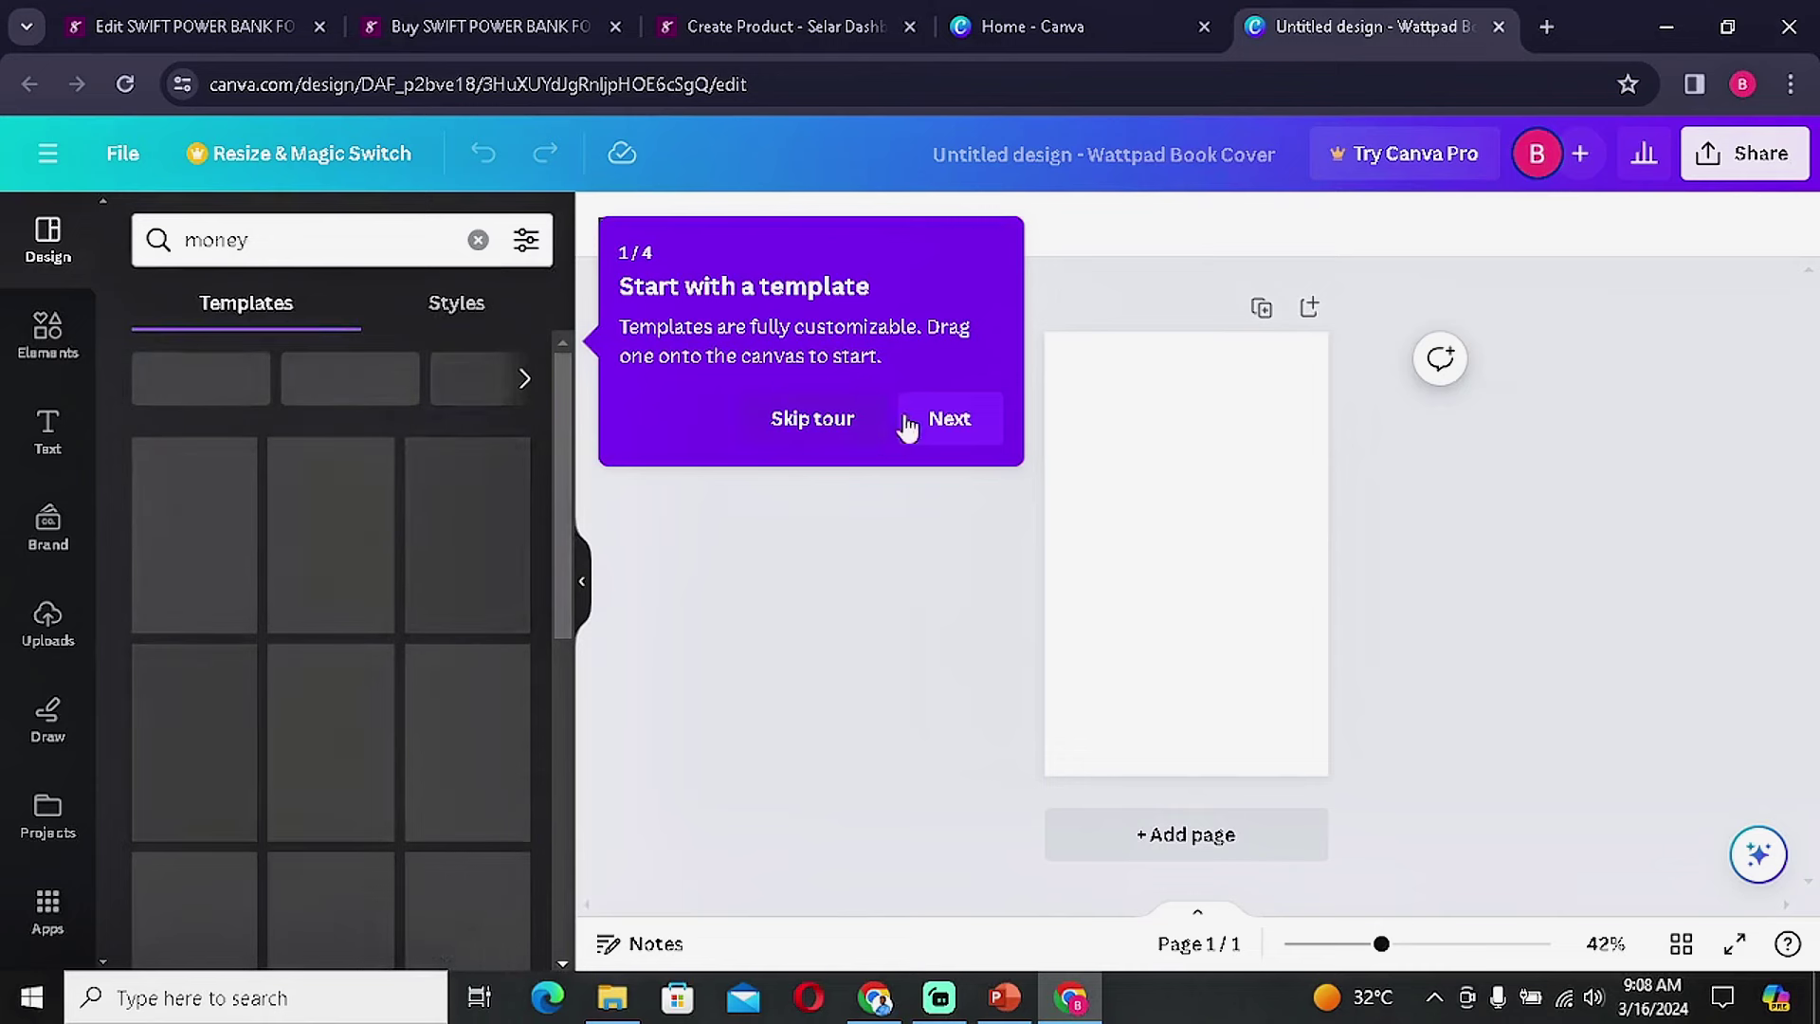
Skip the editor's intro tour and browse the money template results.
{"action": "left_click", "coordinate": [972, 421]}
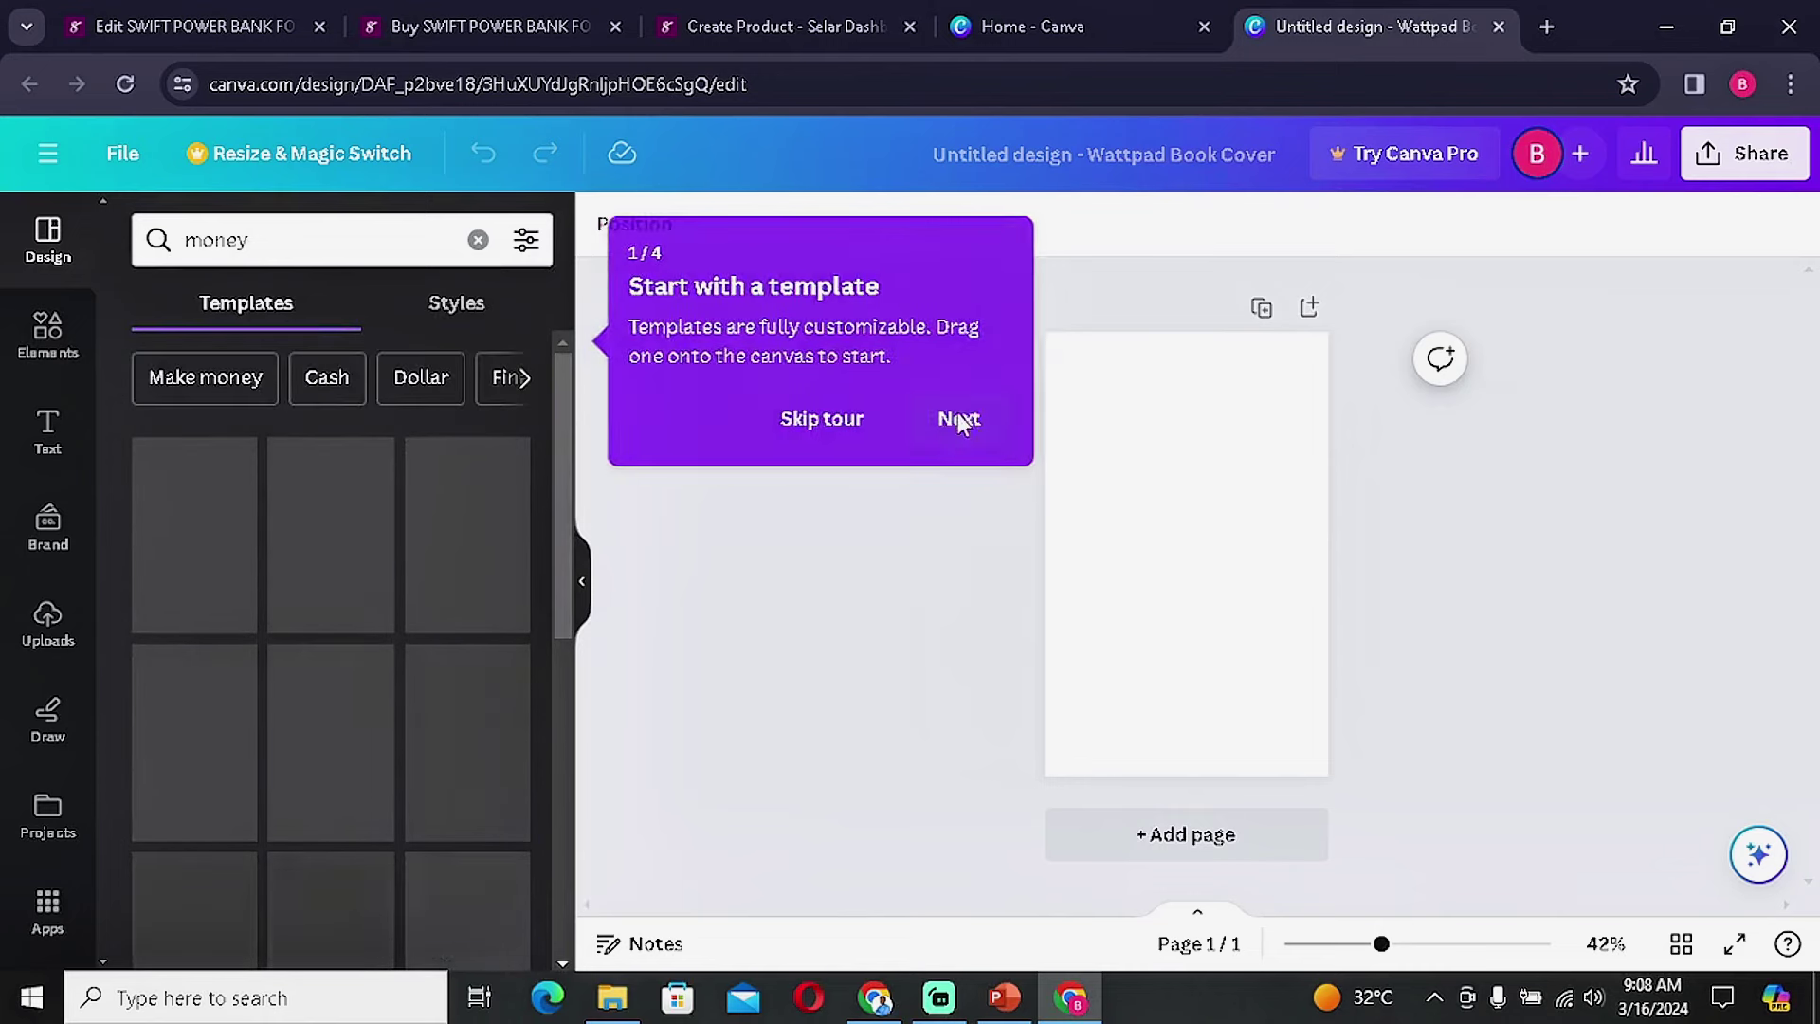
{"action": "left_click", "coordinate": [482, 578]}
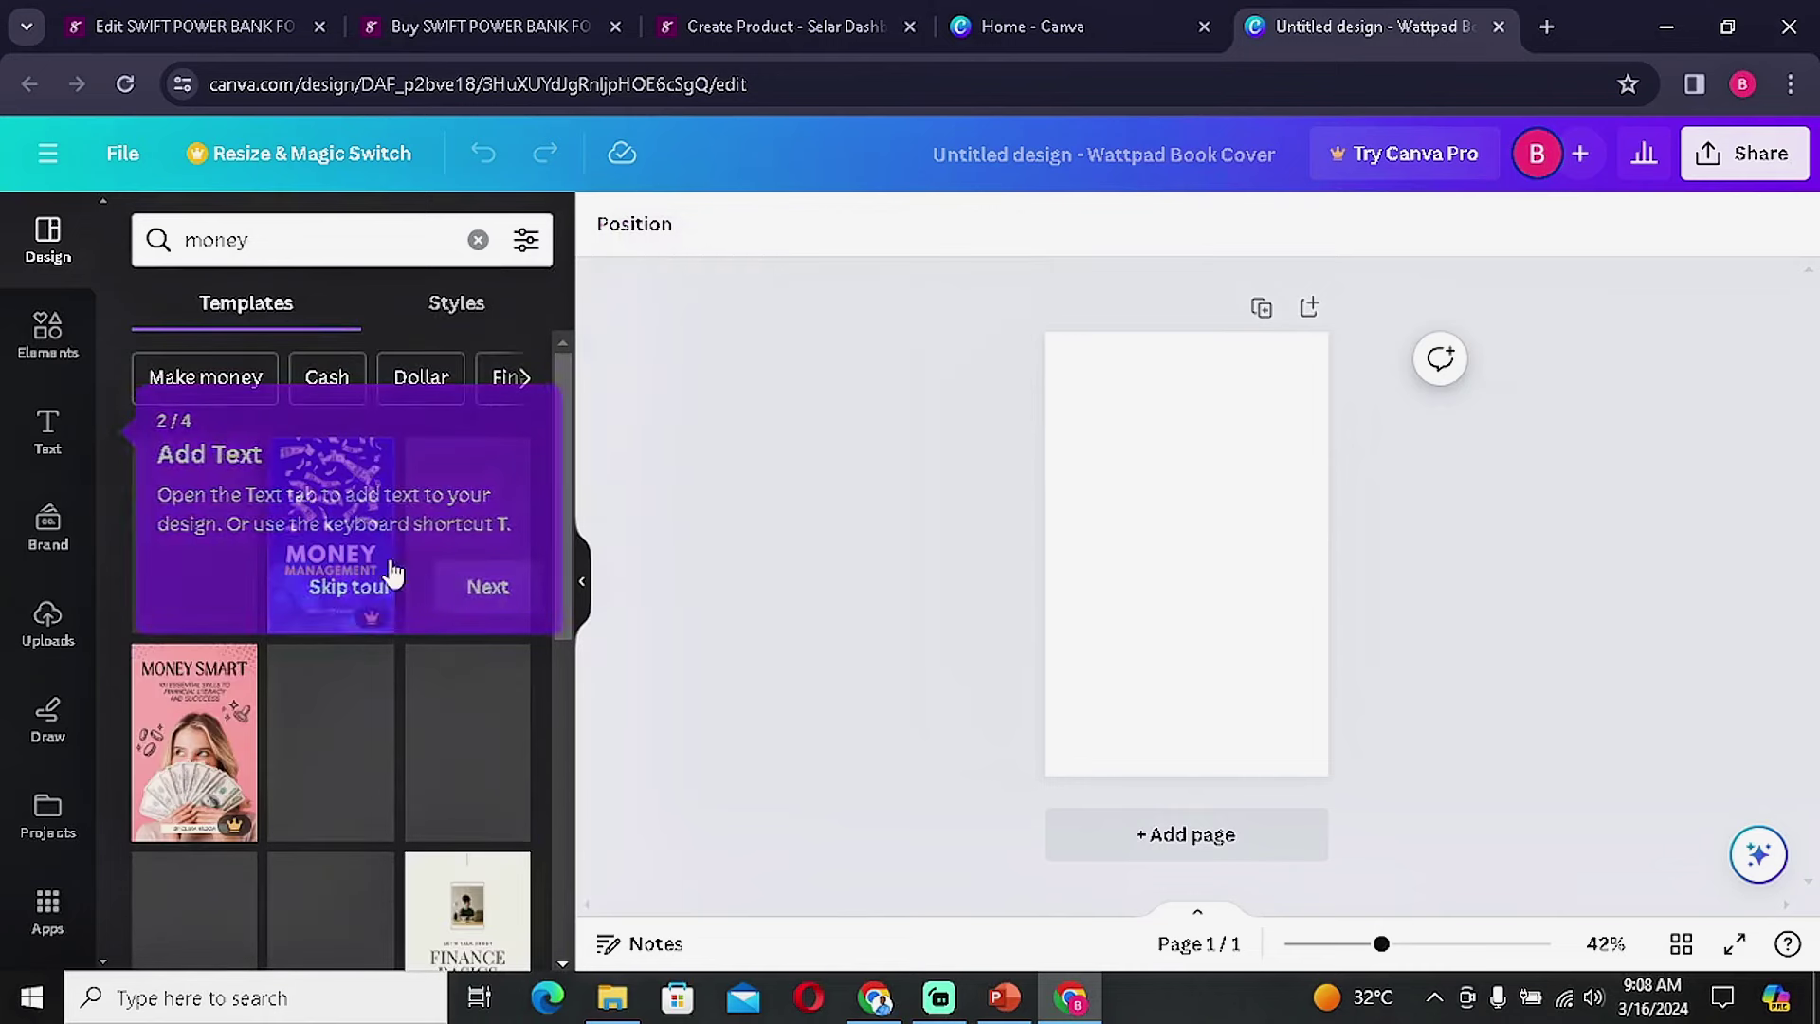
{"action": "left_click", "coordinate": [358, 808]}
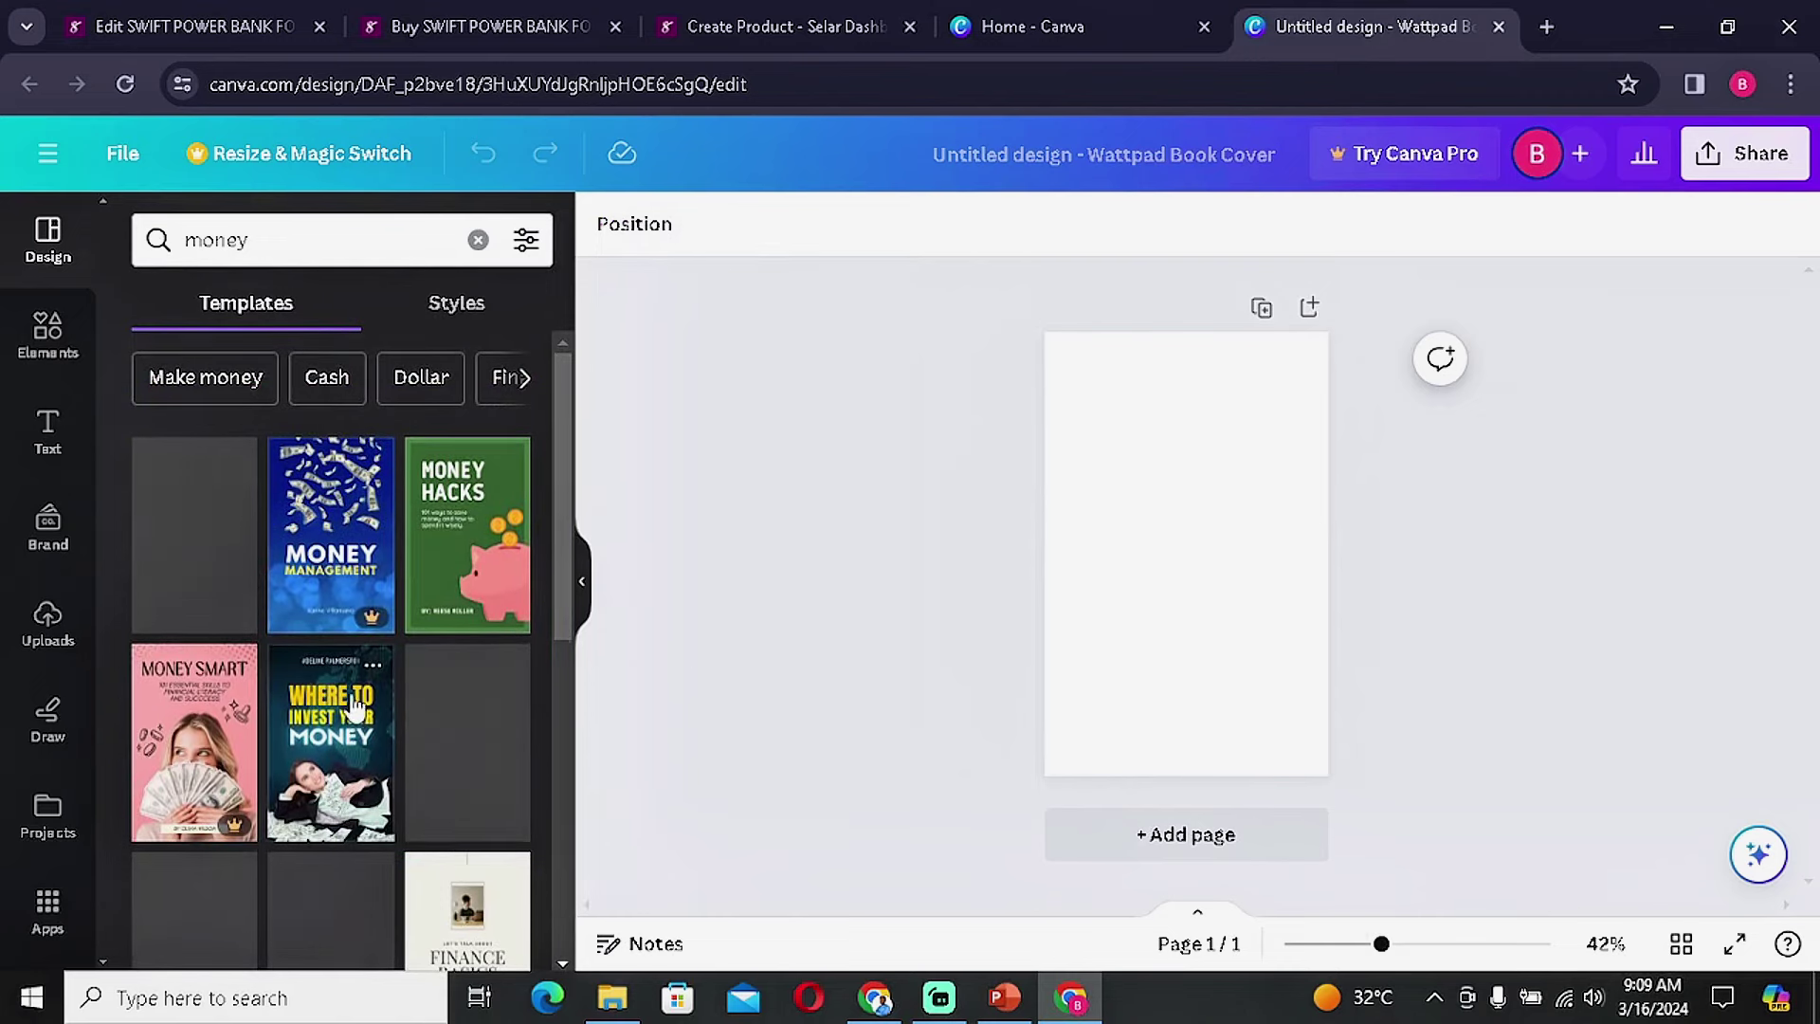
{"action": "scroll", "coordinate": [332, 749], "scroll_direction": "down", "scroll_amount": 3}
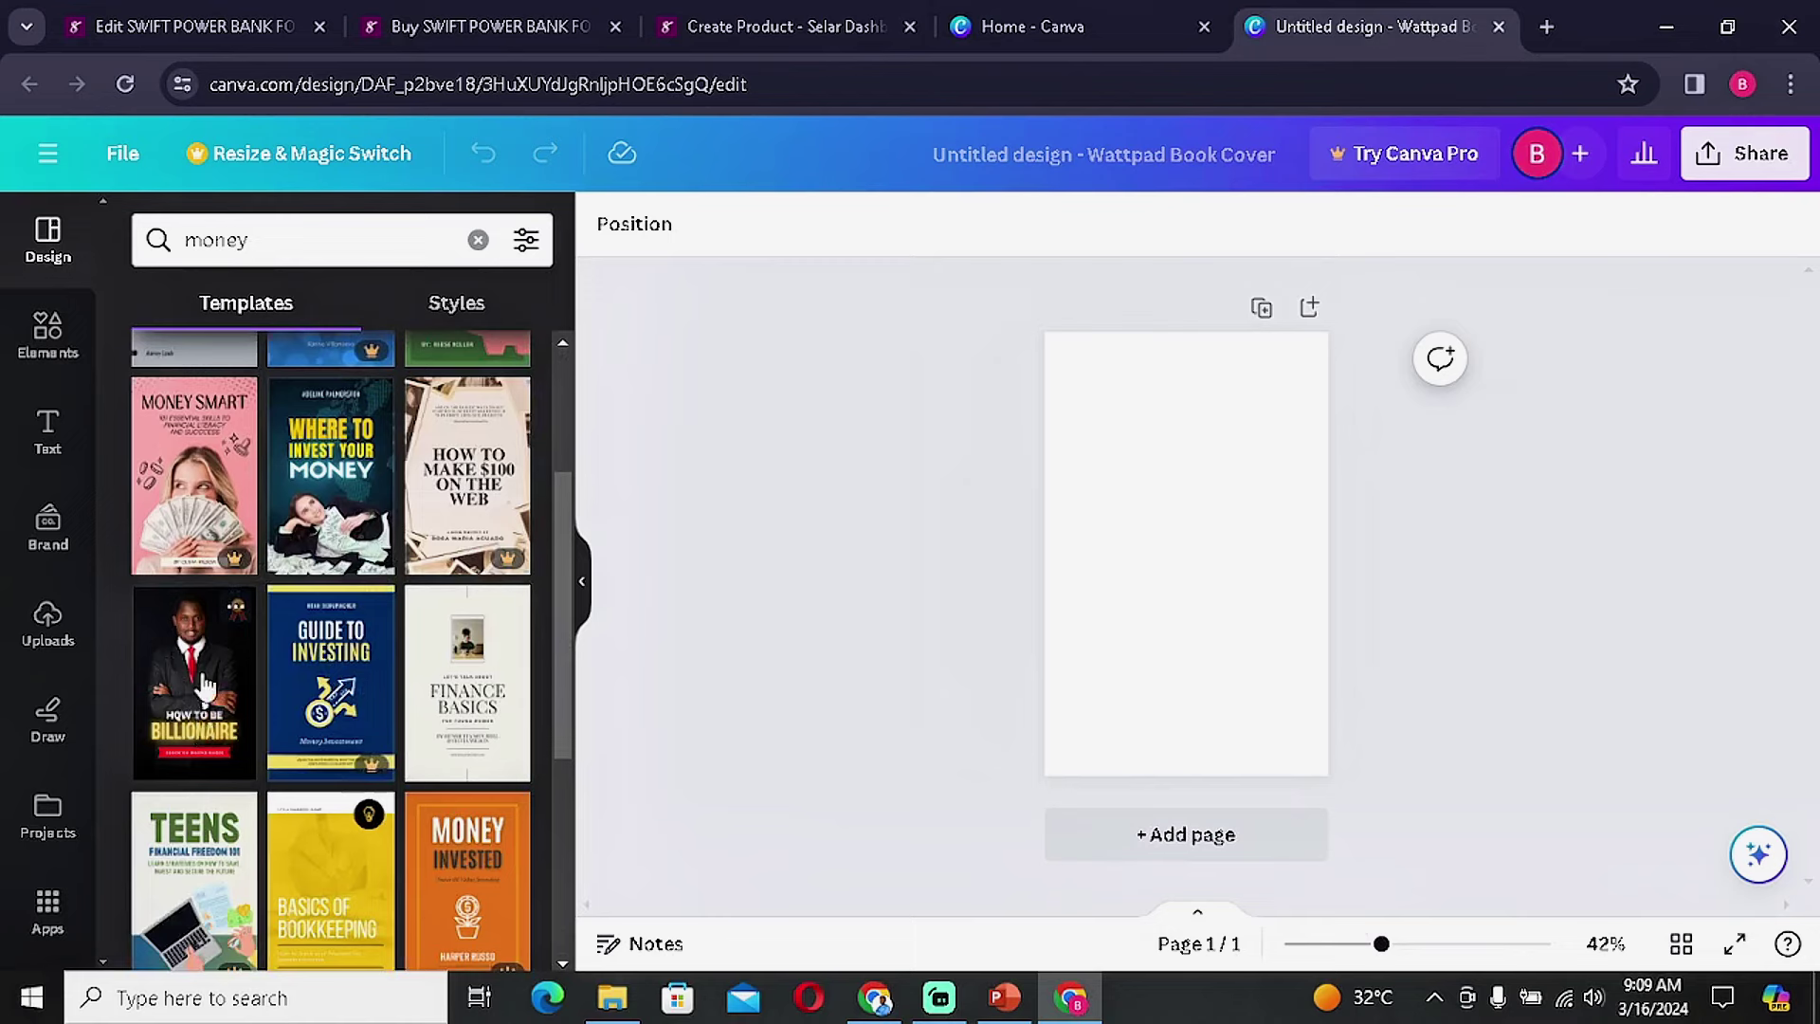
{"action": "scroll", "coordinate": [246, 682], "scroll_direction": "down", "scroll_amount": 3}
{"action": "scroll", "coordinate": [256, 644], "scroll_direction": "up", "scroll_amount": 5}
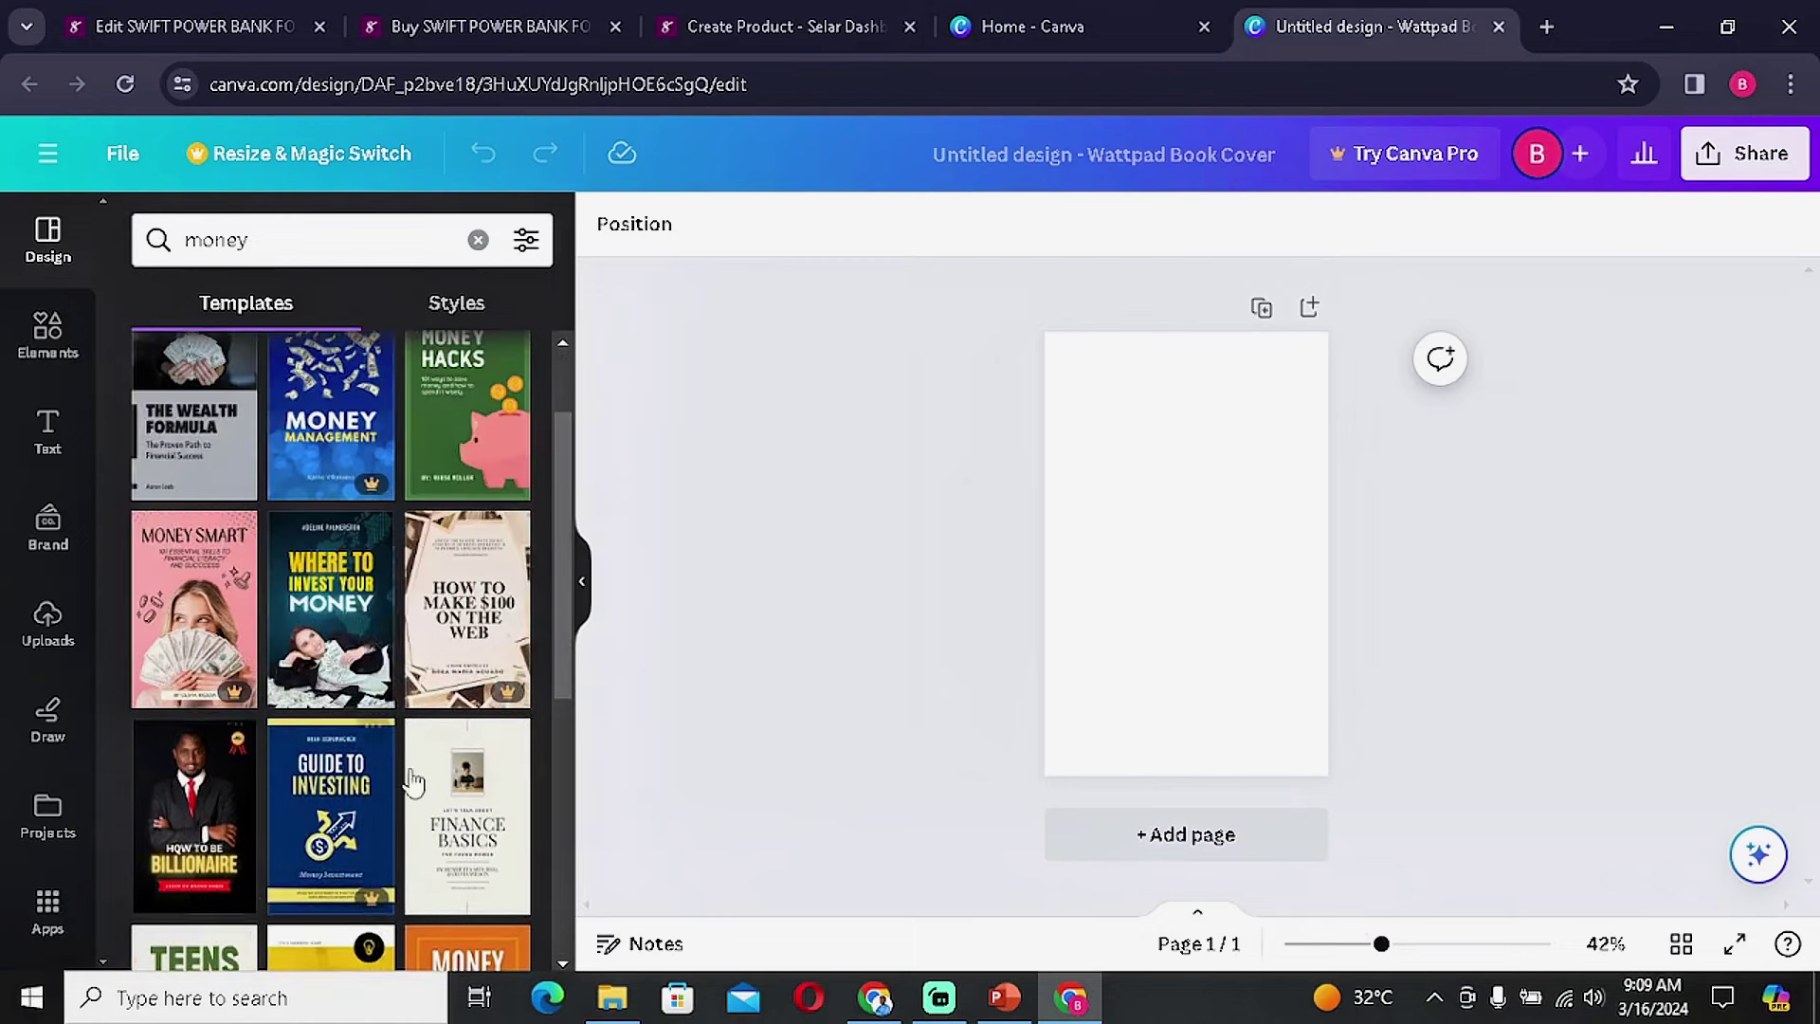
{"action": "scroll", "coordinate": [408, 791], "scroll_direction": "down", "scroll_amount": 5}
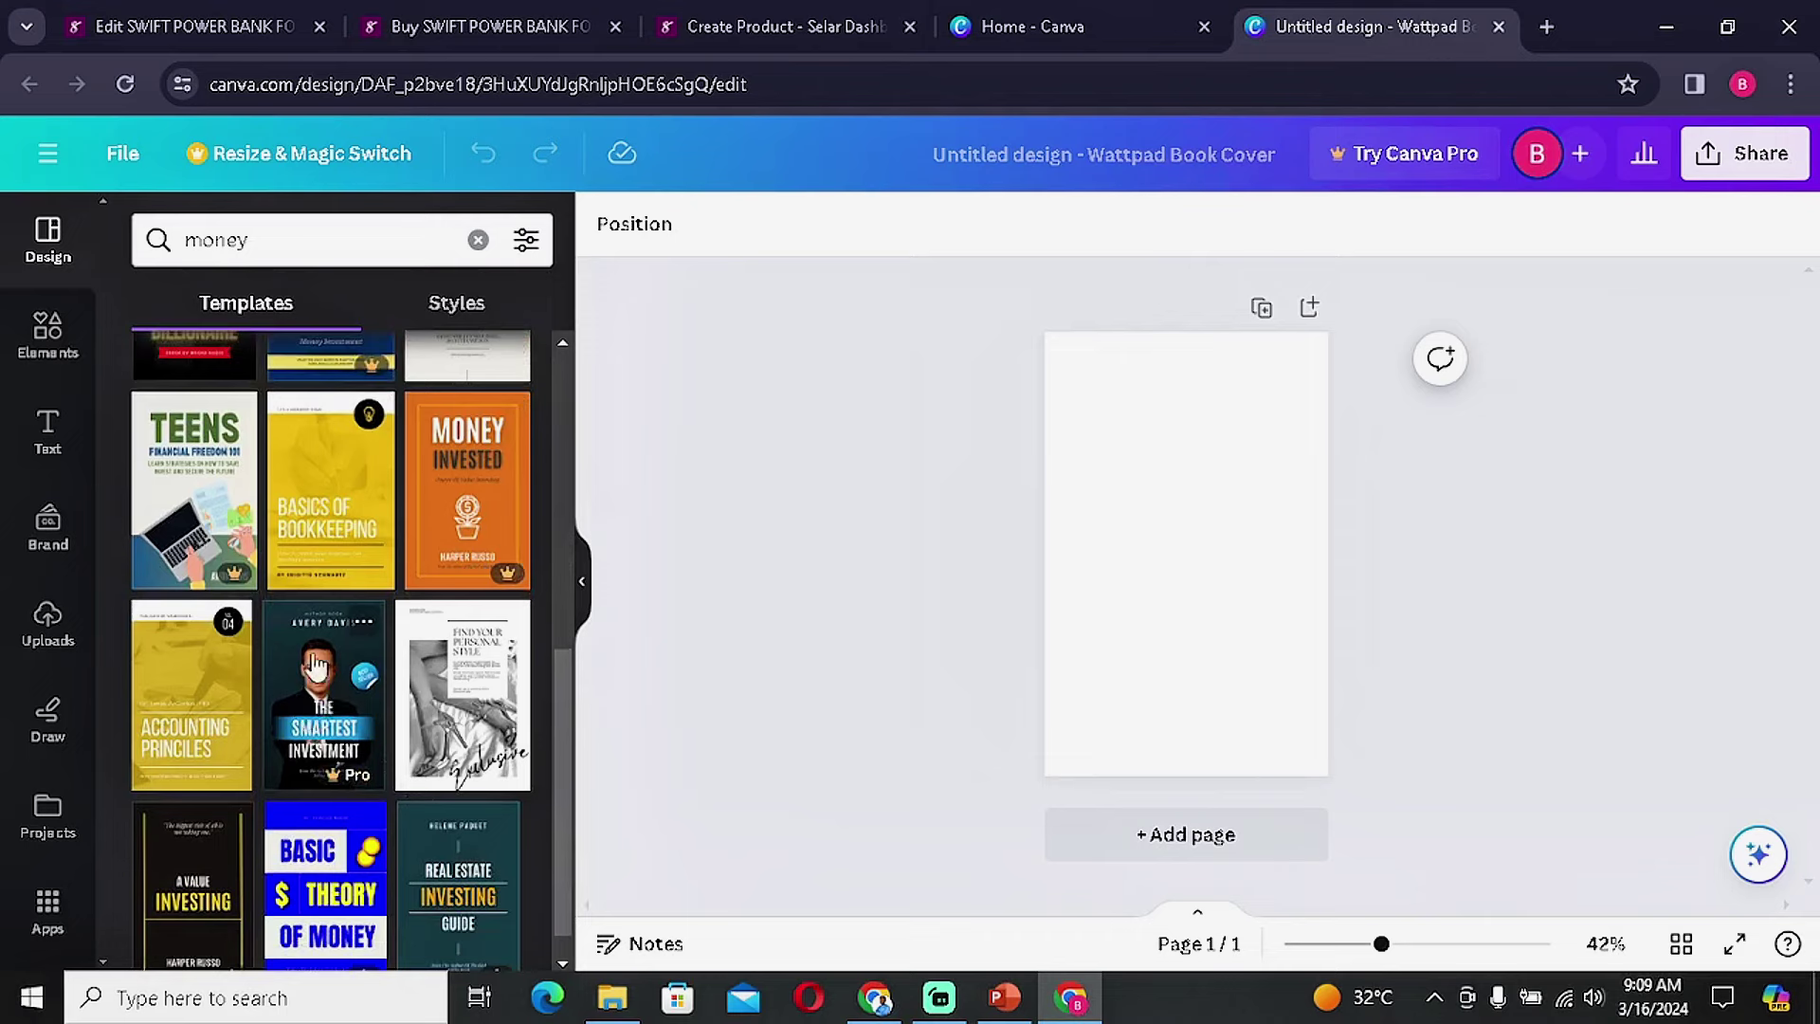
Apply the 'How to be Billionaire' template to the cover and select its HOW TO BE line.
{"action": "scroll", "coordinate": [313, 682], "scroll_direction": "up", "scroll_amount": 4}
{"action": "left_click", "coordinate": [208, 689]}
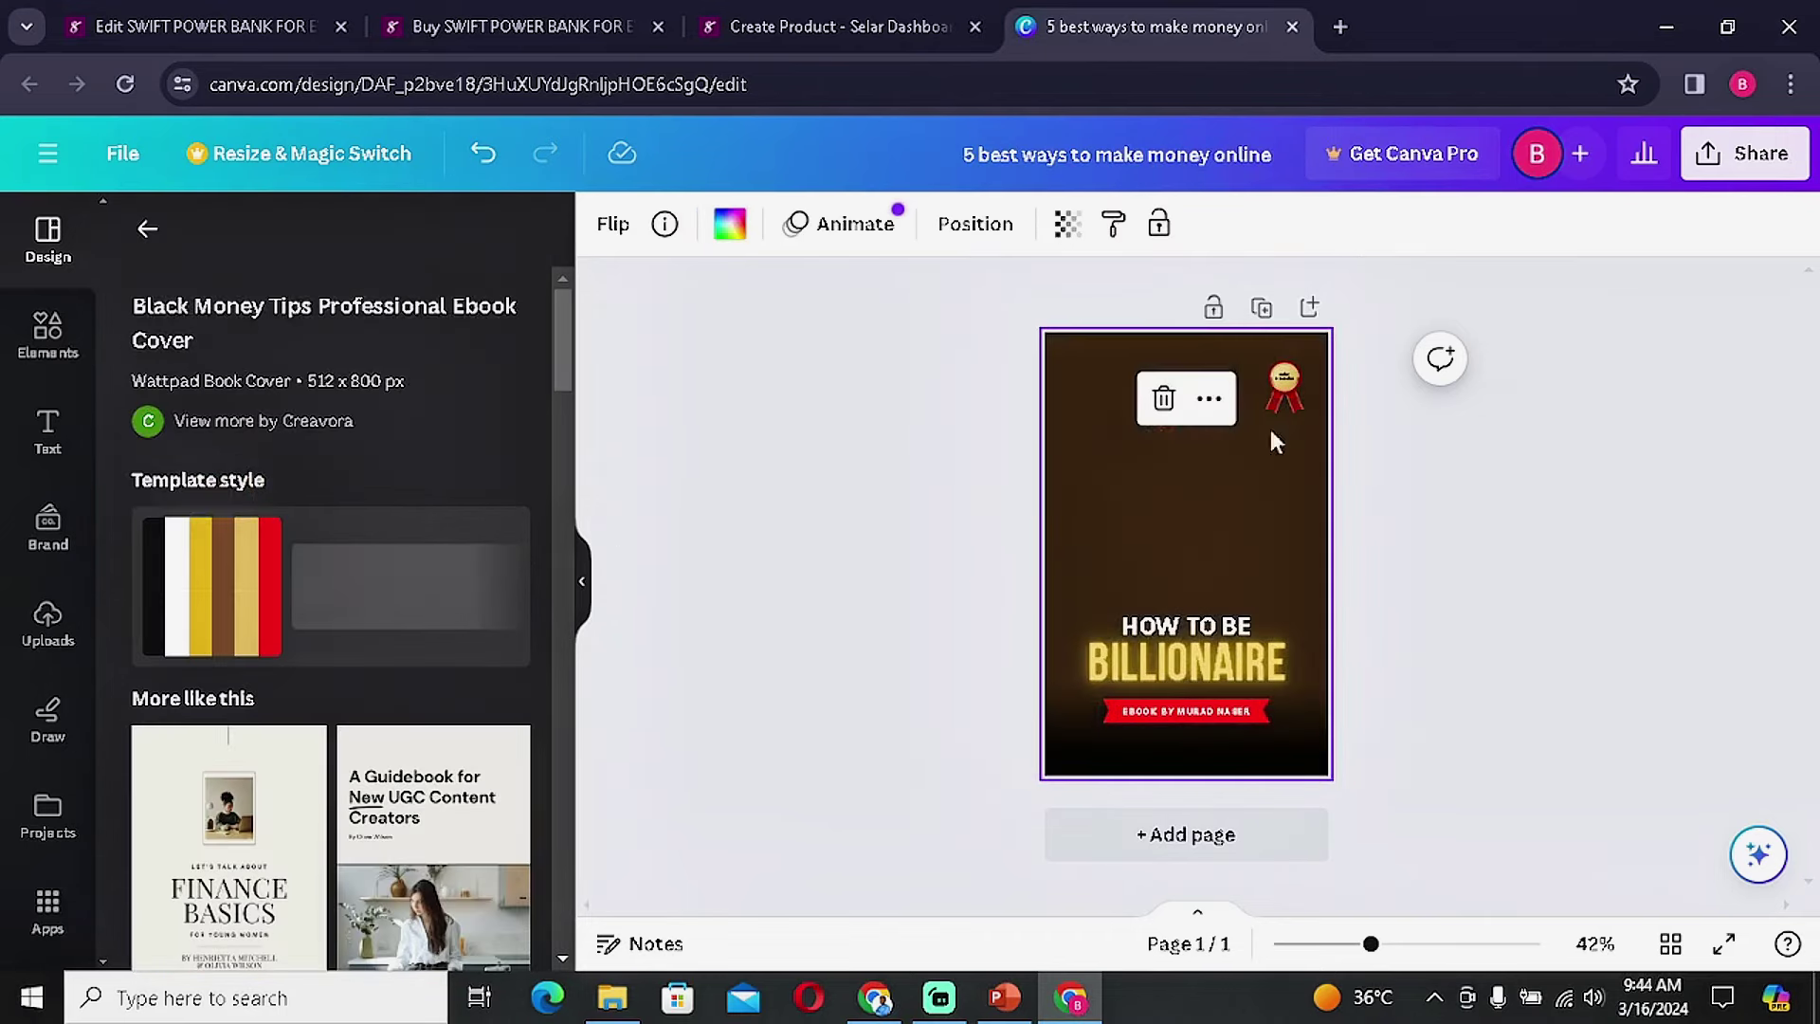
{"action": "left_click", "coordinate": [813, 415]}
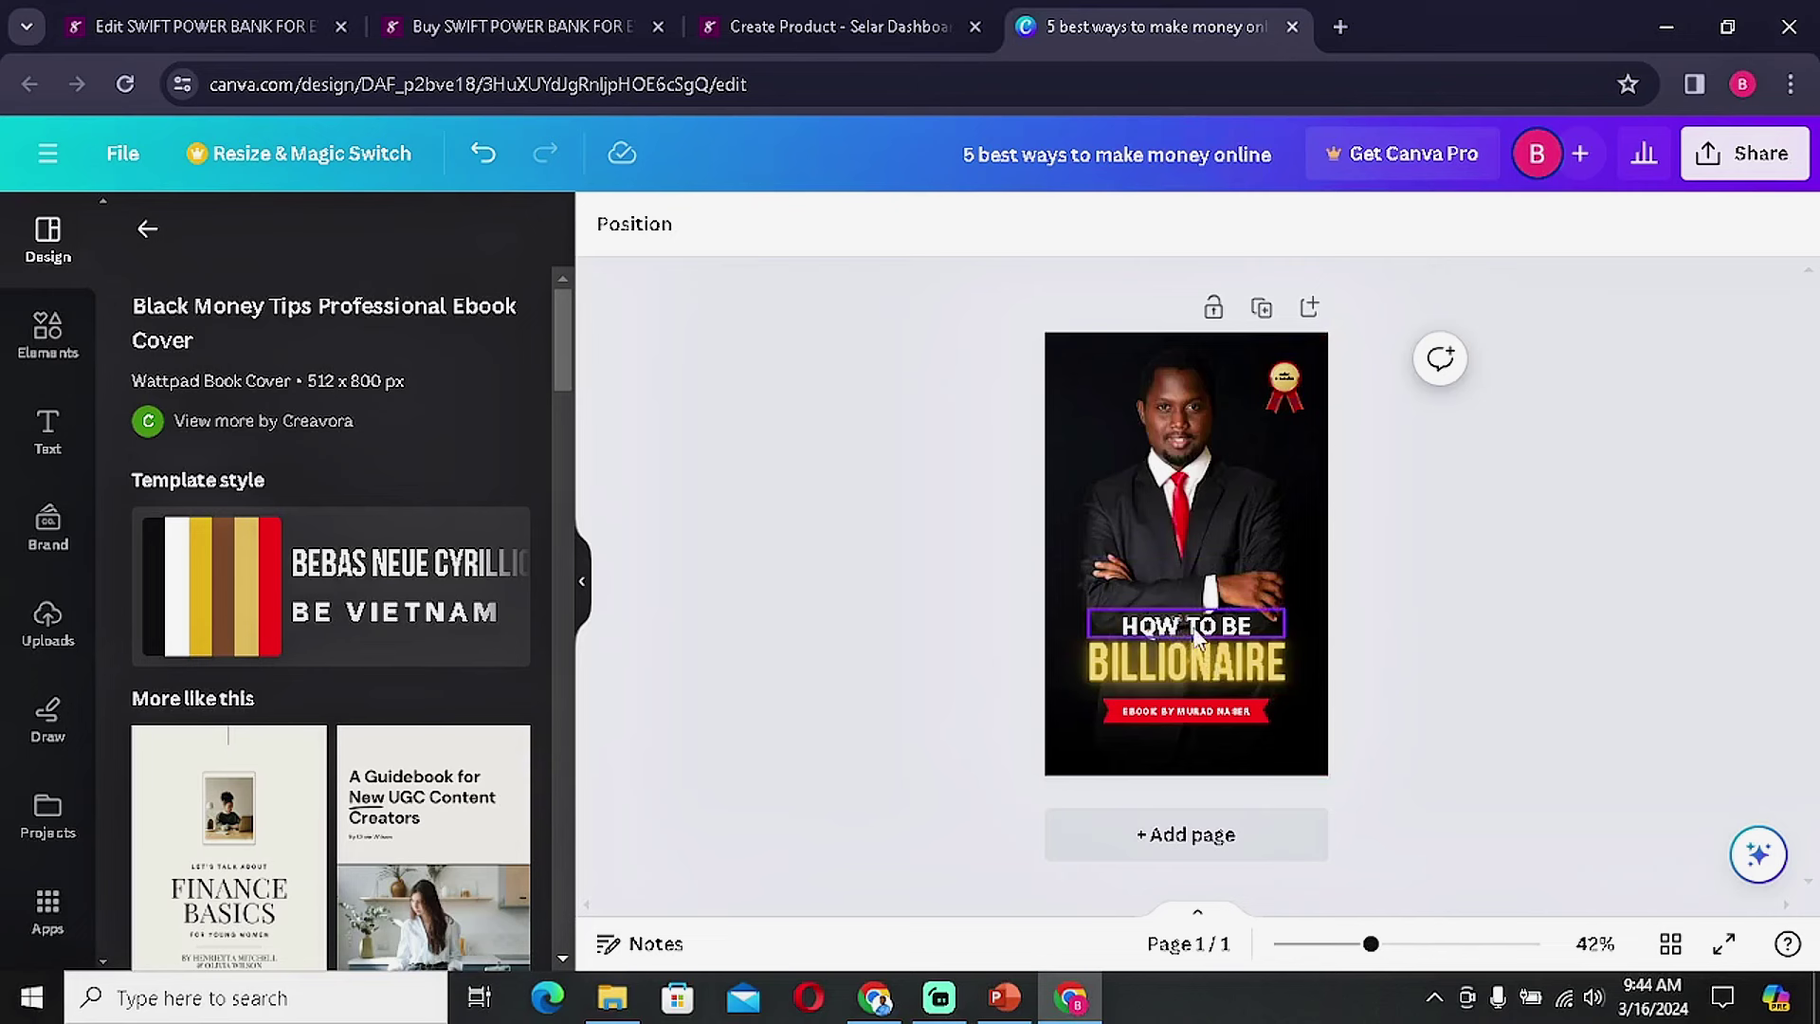
{"action": "left_click", "coordinate": [1221, 641]}
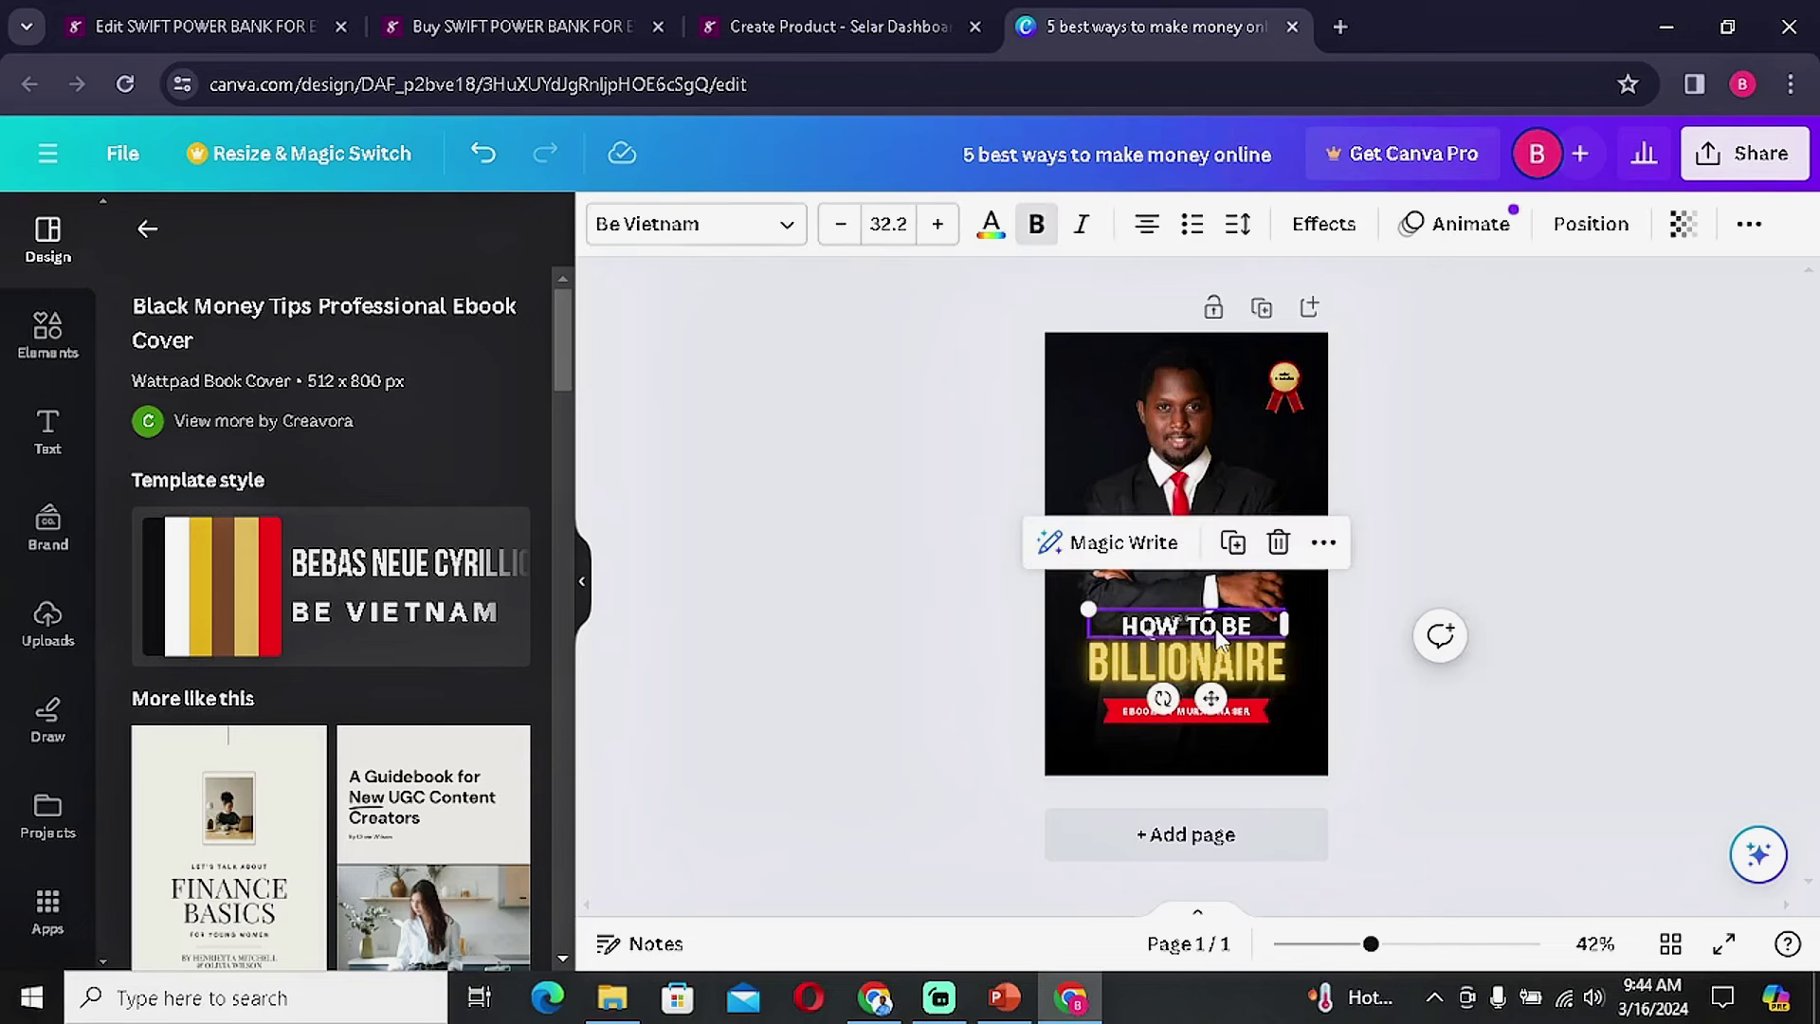
Delete the HOW TO BE line and retitle the headline '5 BEST WAYS TO MAKE MONEY ONLINE'.
{"action": "key", "text": "Delete"}
{"action": "left_click", "coordinate": [1220, 646]}
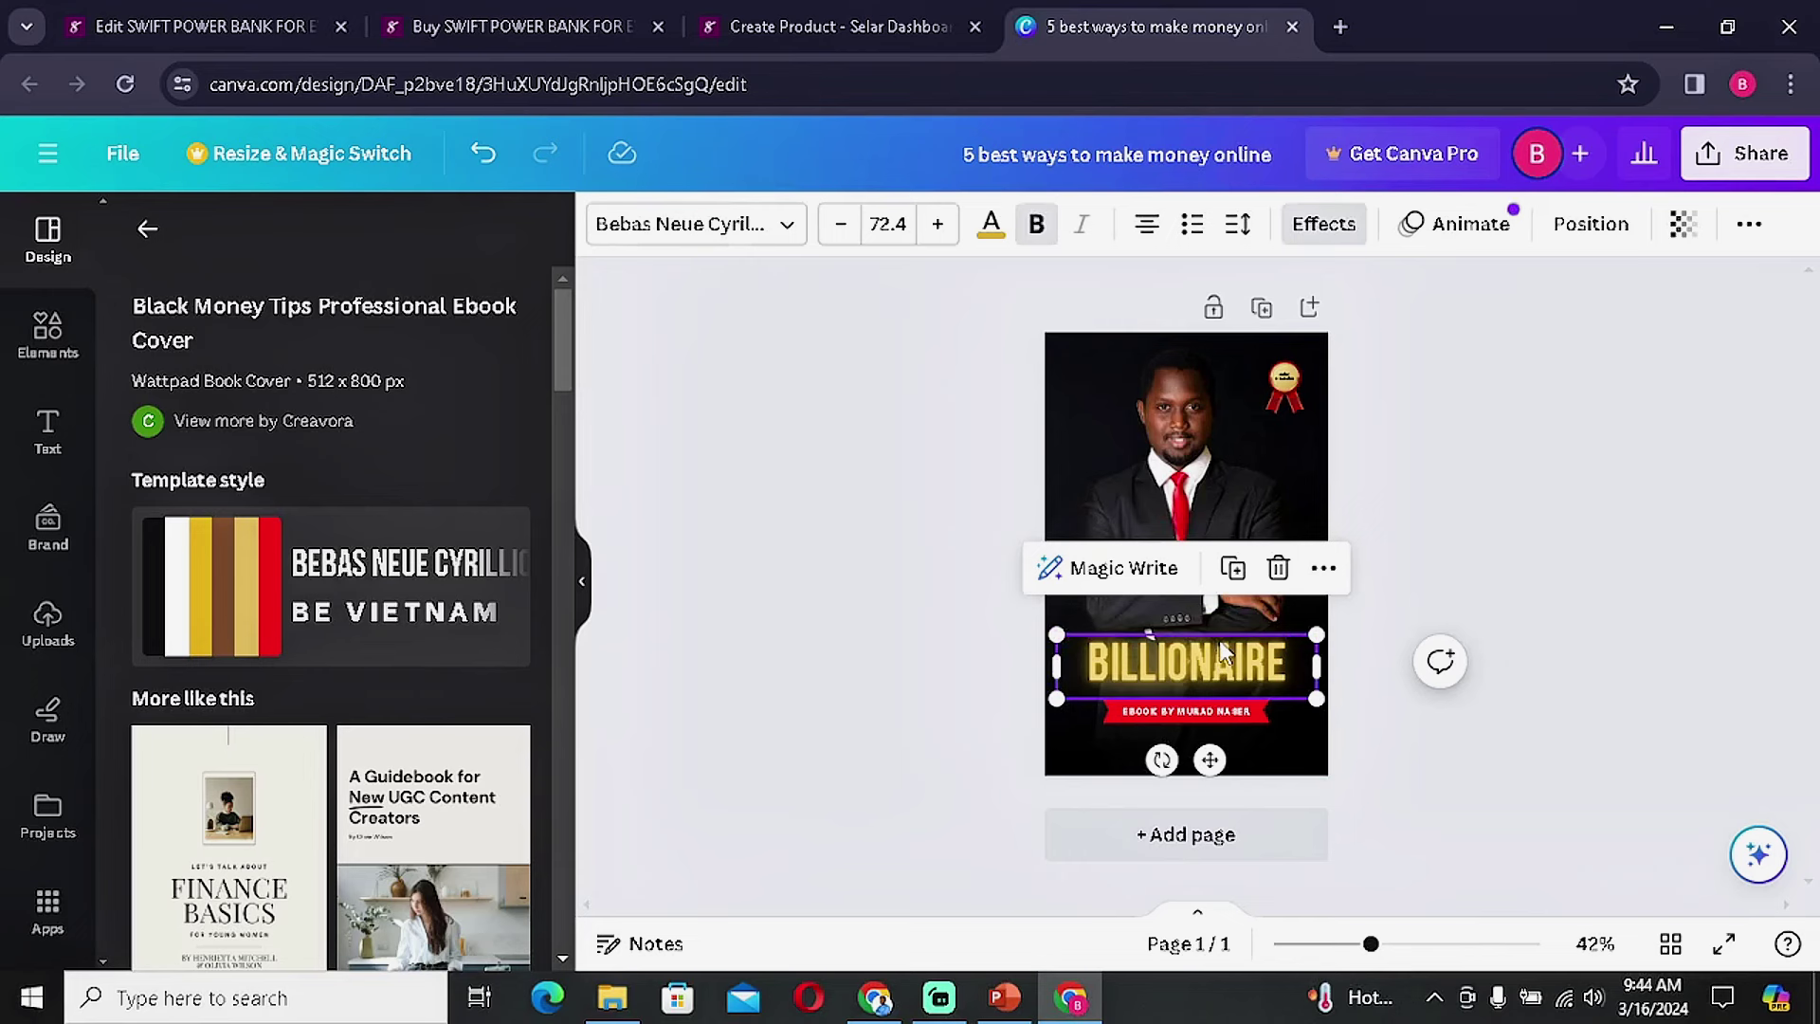
{"action": "double_click", "coordinate": [1223, 652]}
{"action": "type", "text": "5BS"}
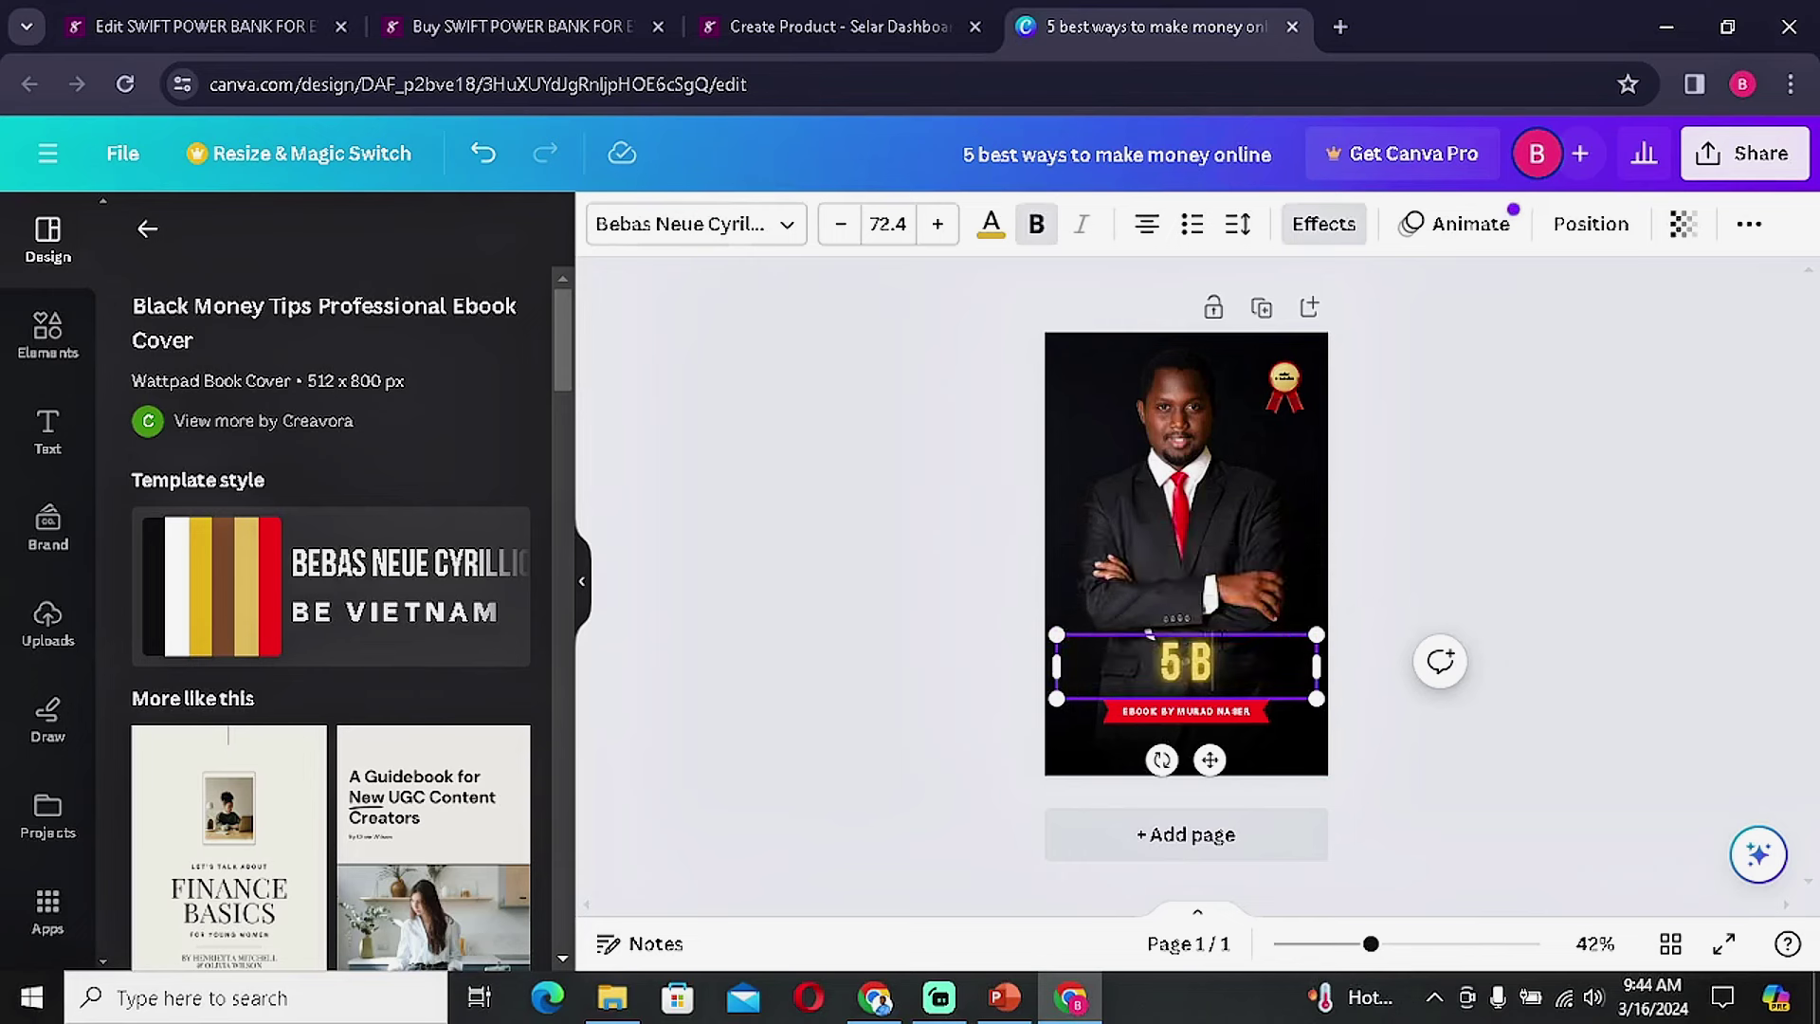
{"action": "key", "text": "BackSpace"}
{"action": "type", "text": "EST WA"}
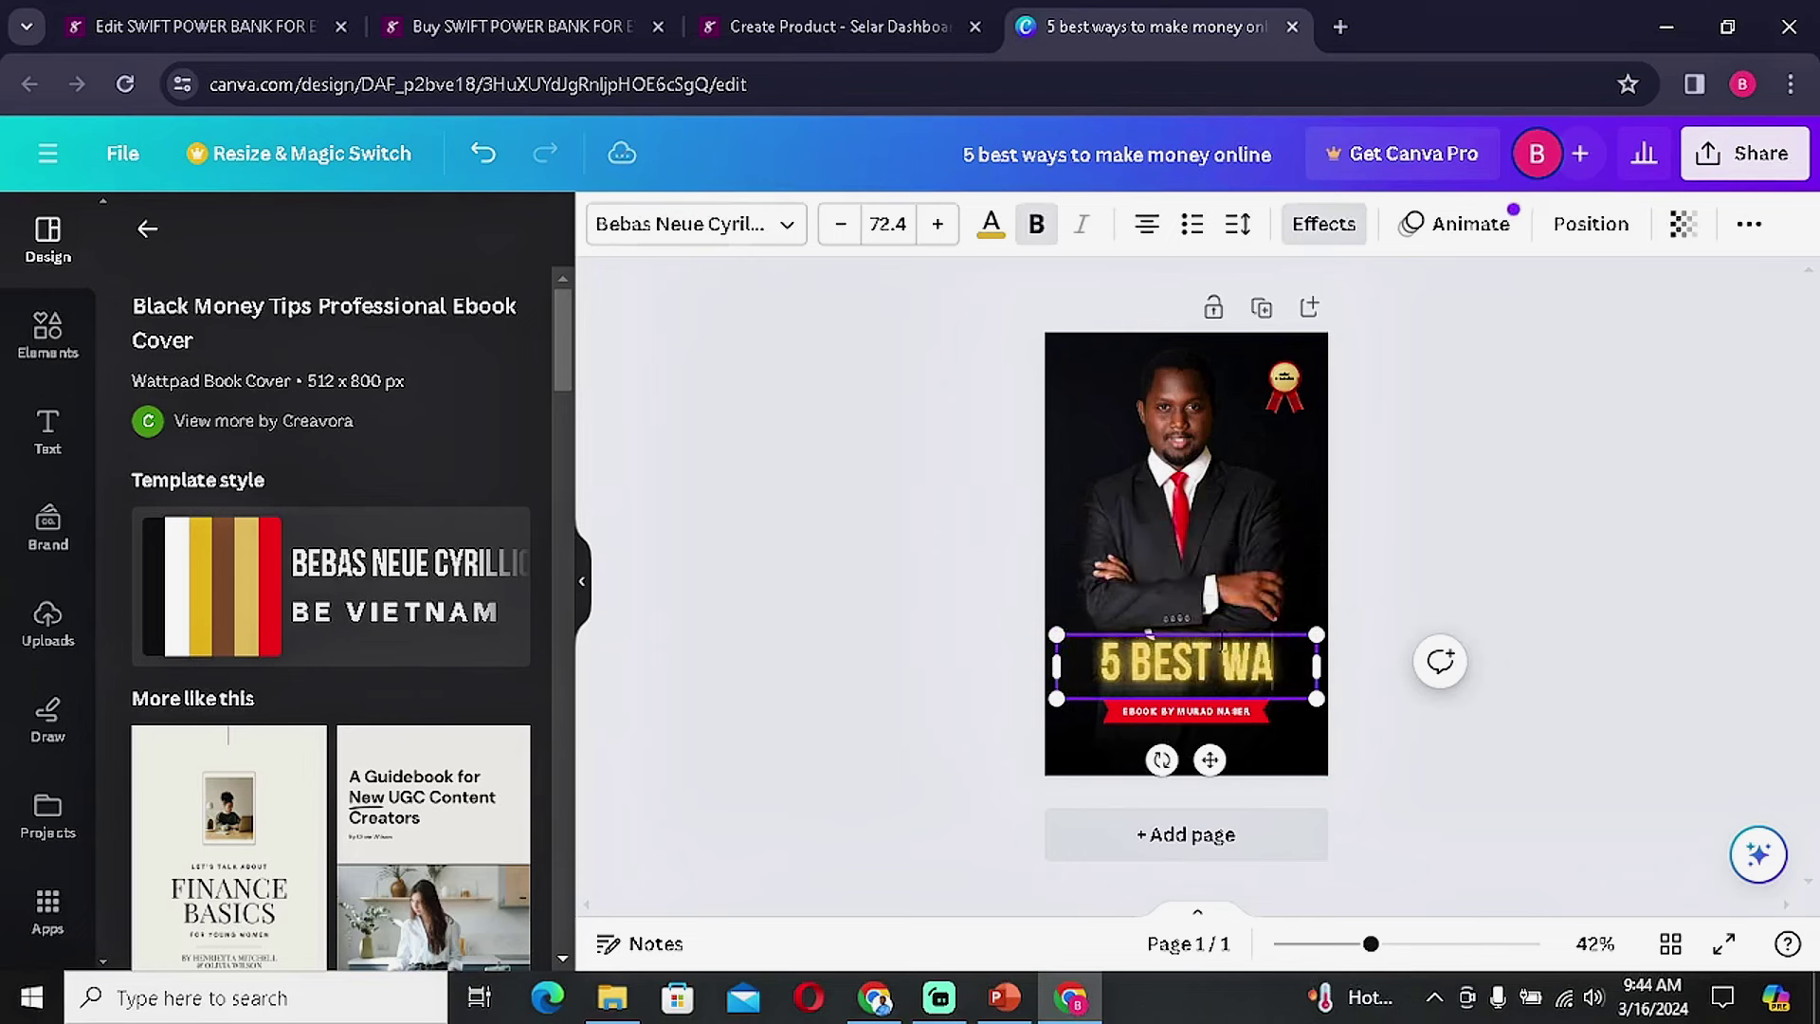
{"action": "type", "text": "YS TO MAKE M"}
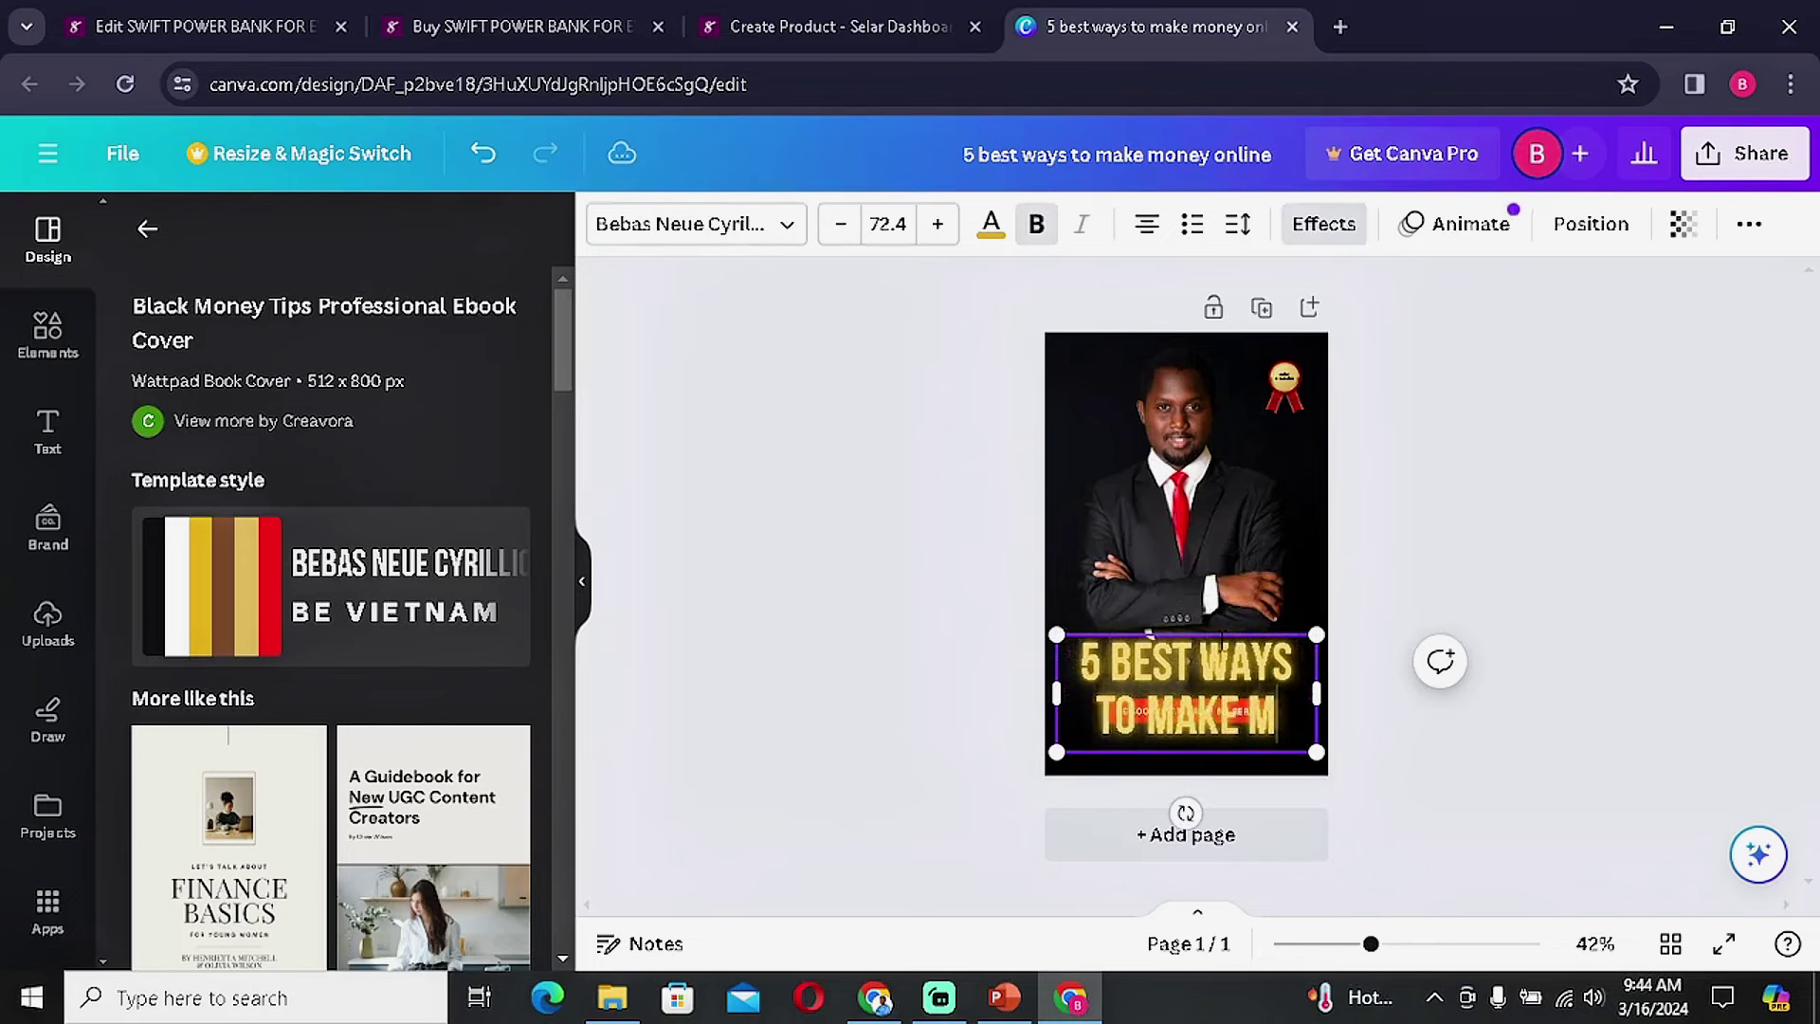
{"action": "type", "text": "ONEY ONLINE"}
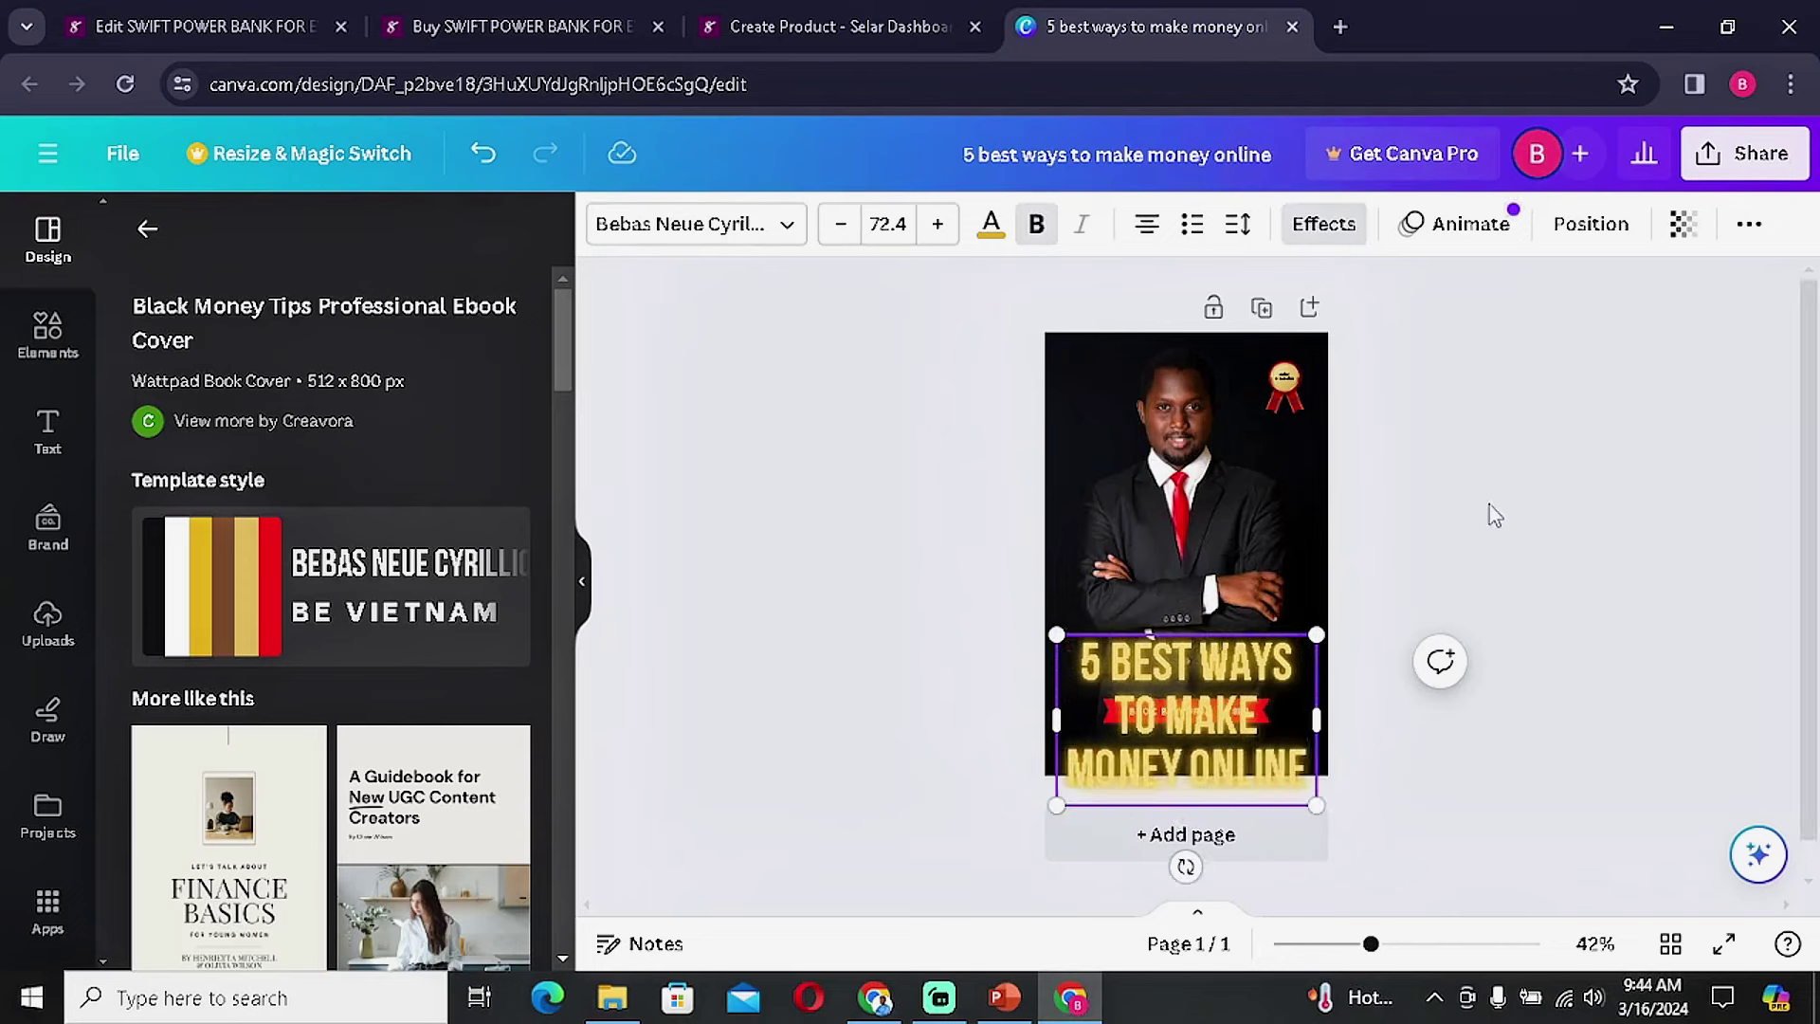
{"action": "key", "text": "Escape"}
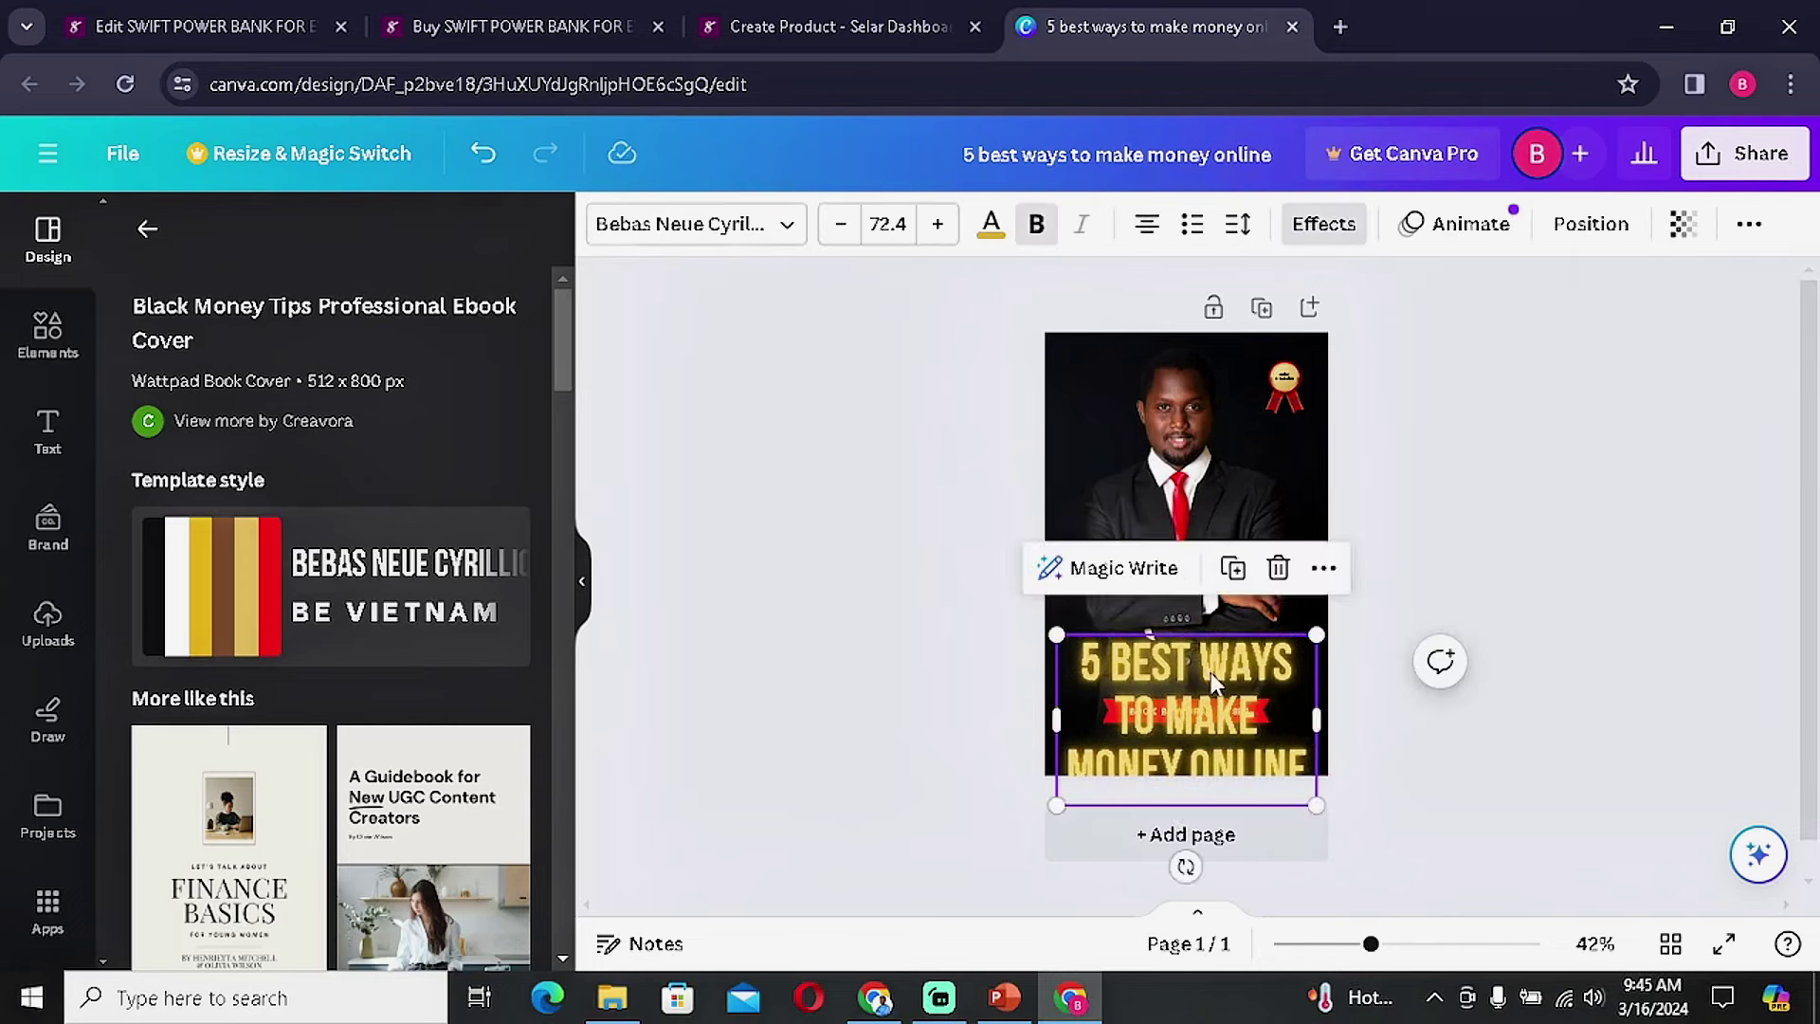
{"action": "left_click_drag", "start_coordinate": [1186, 861], "coordinate": [1173, 837]}
Remove the suited-man photo, then enlarge the title and centre it mid-cover.
{"action": "left_click", "coordinate": [1164, 438]}
{"action": "key", "text": "Delete"}
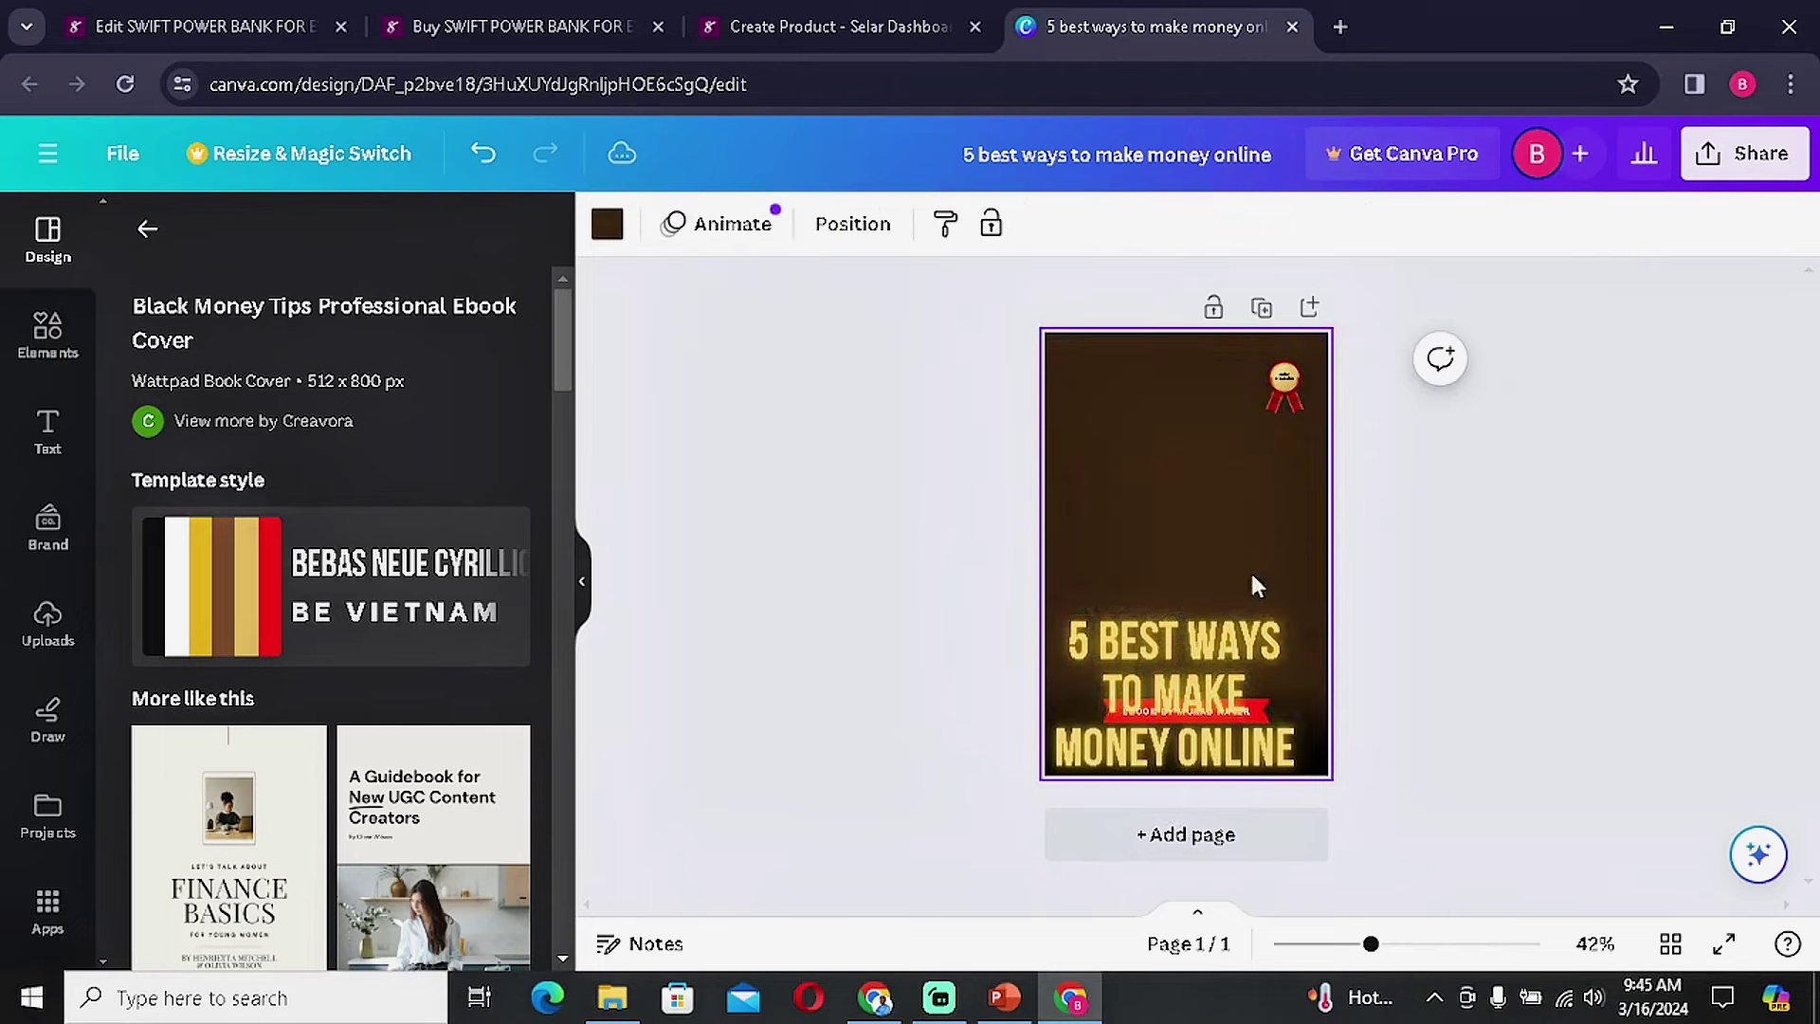
{"action": "left_click_drag", "start_coordinate": [1226, 640], "coordinate": [1222, 432]}
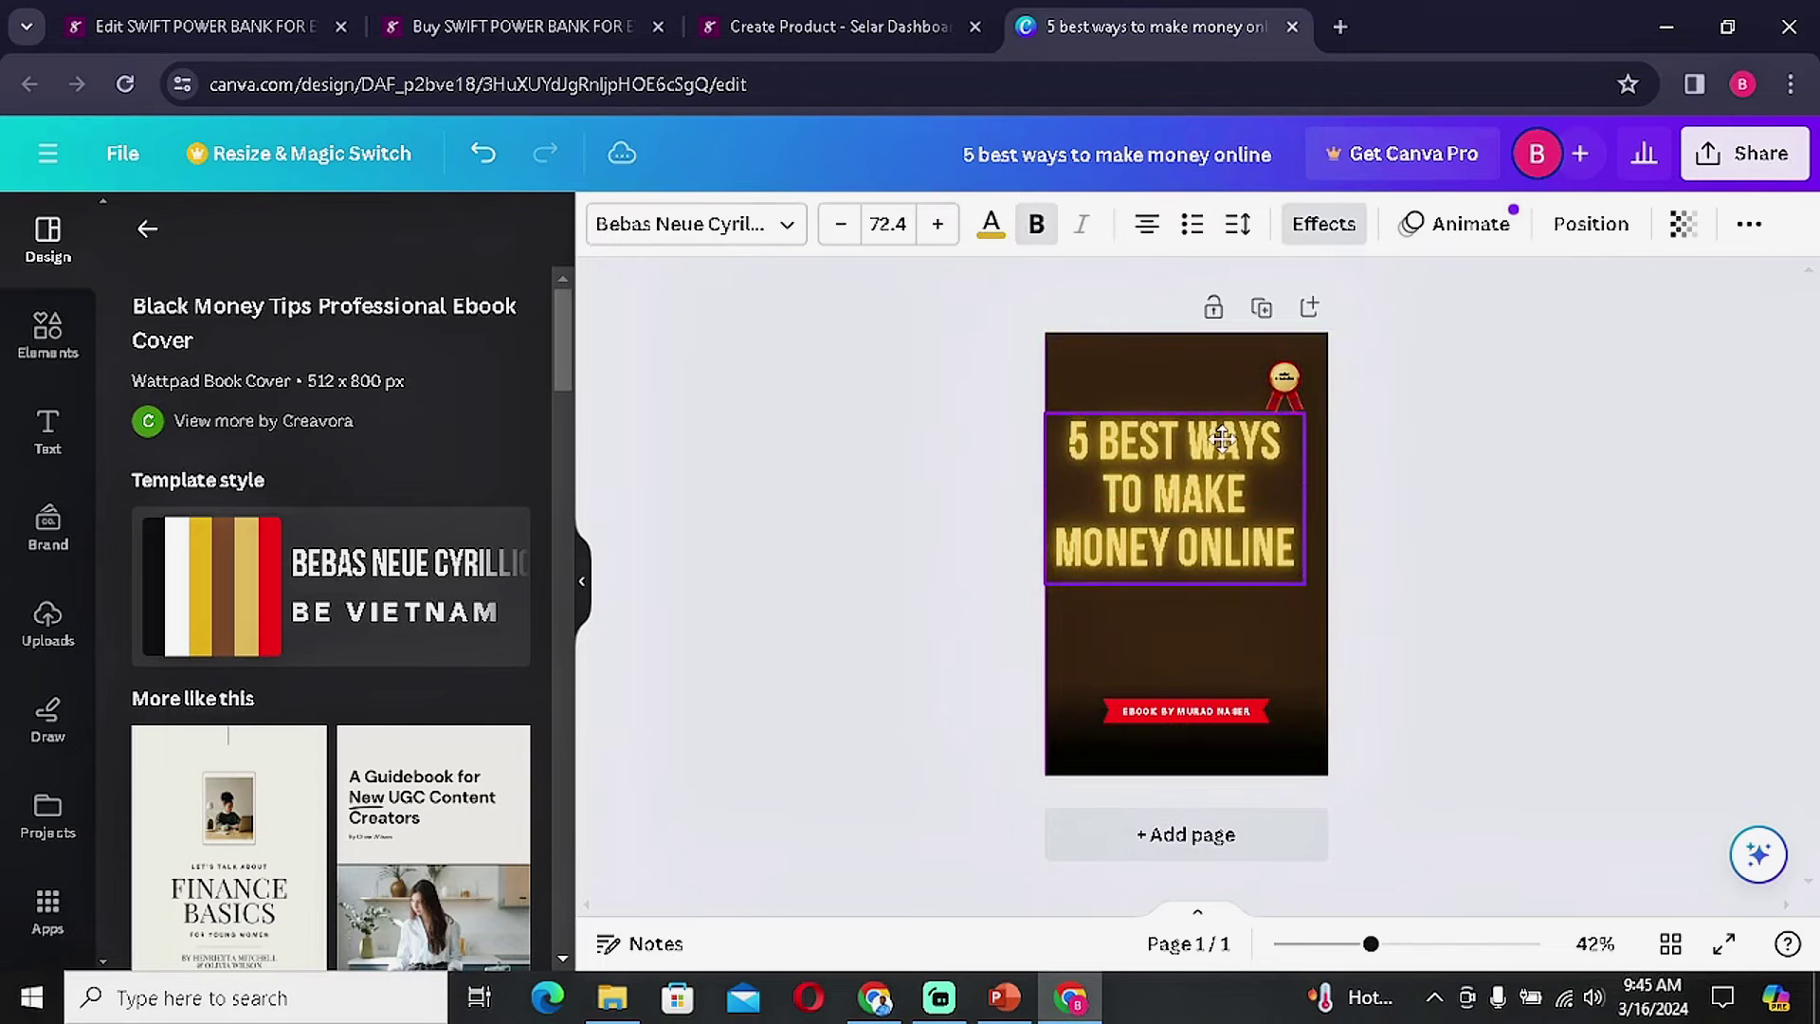
{"action": "left_click_drag", "start_coordinate": [1302, 587], "coordinate": [1304, 599]}
{"action": "left_click_drag", "start_coordinate": [1284, 502], "coordinate": [1286, 546]}
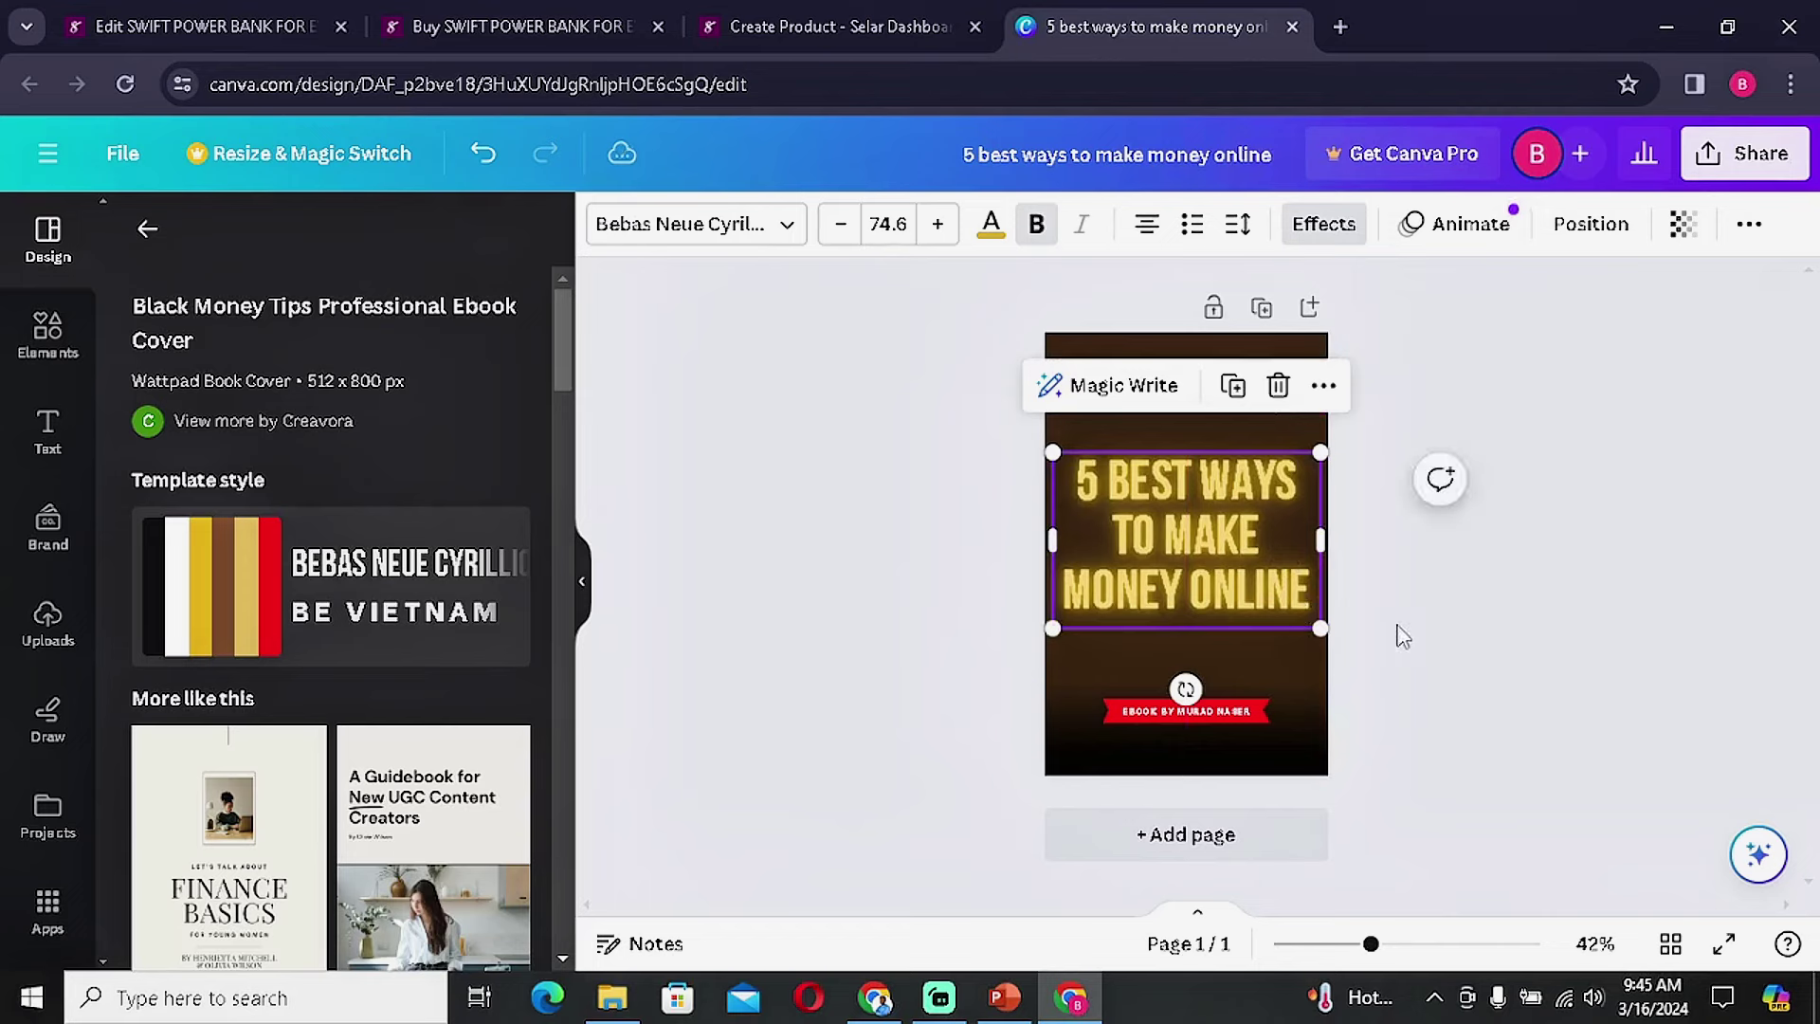
{"action": "left_click", "coordinate": [1418, 634]}
Replace the red ribbon's author name with the new author's name, then return to the money templates.
{"action": "left_click", "coordinate": [1185, 711]}
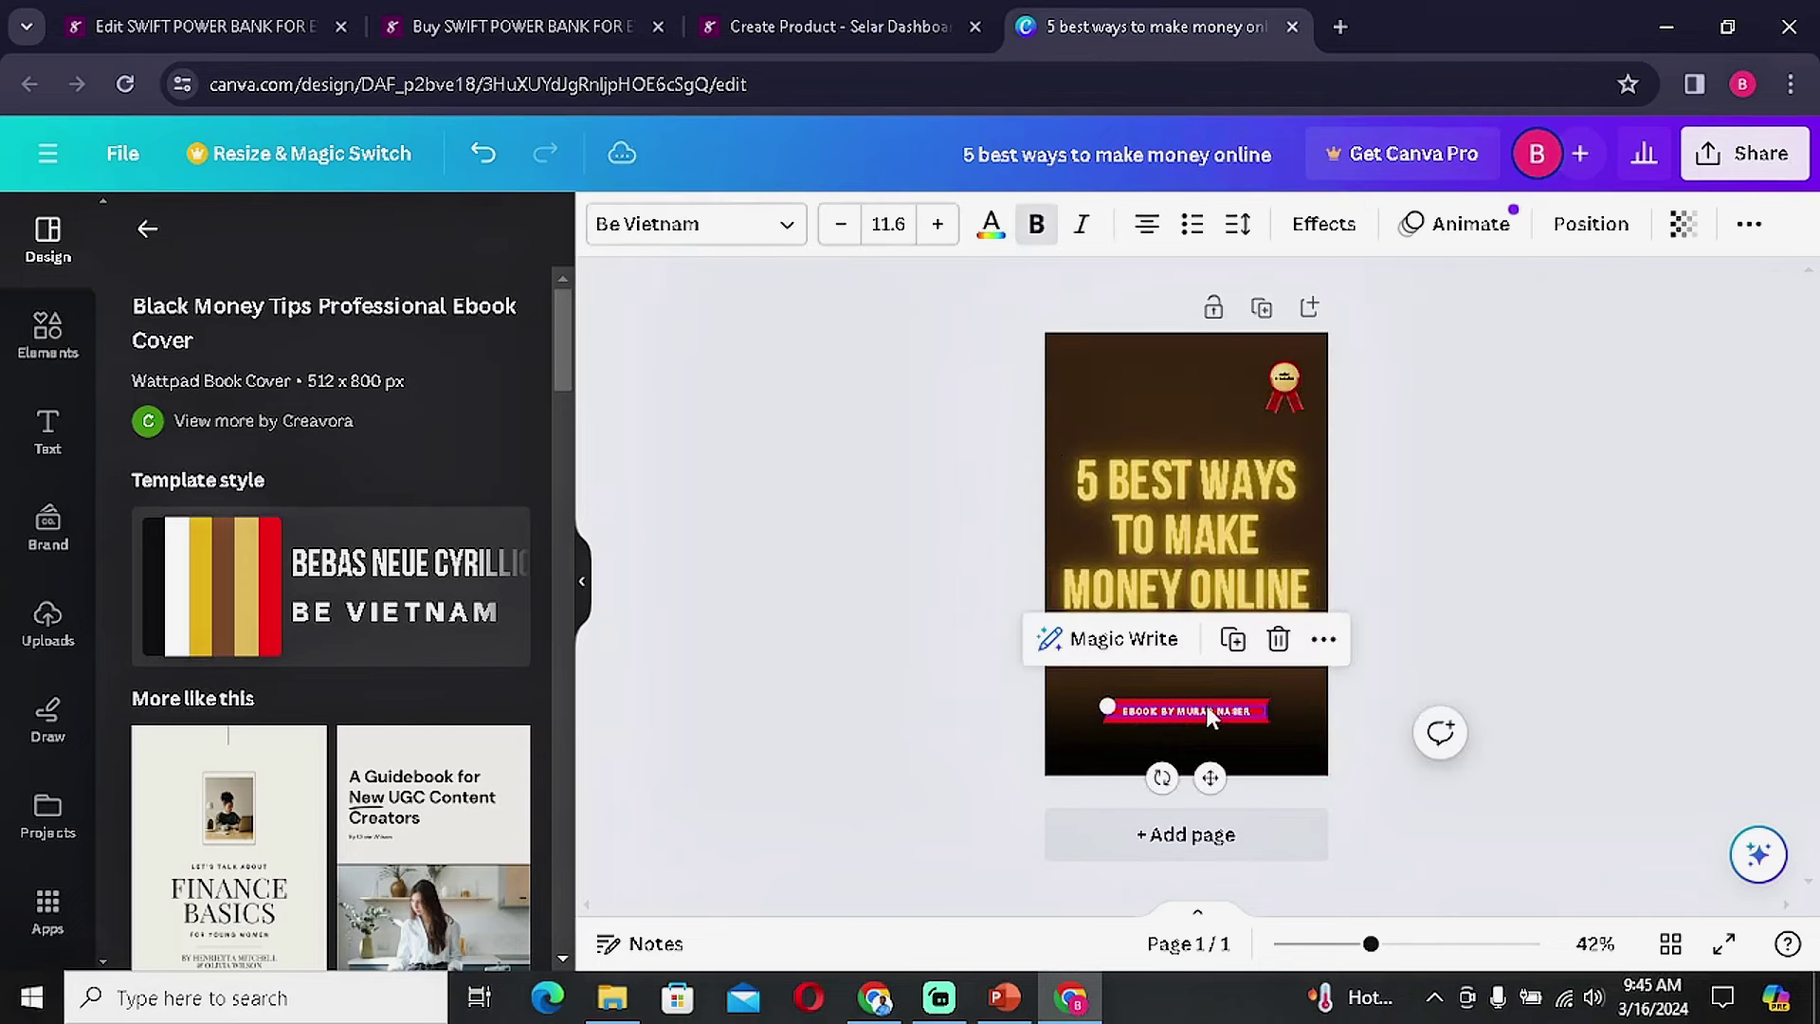
{"action": "left_click", "coordinate": [1181, 710]}
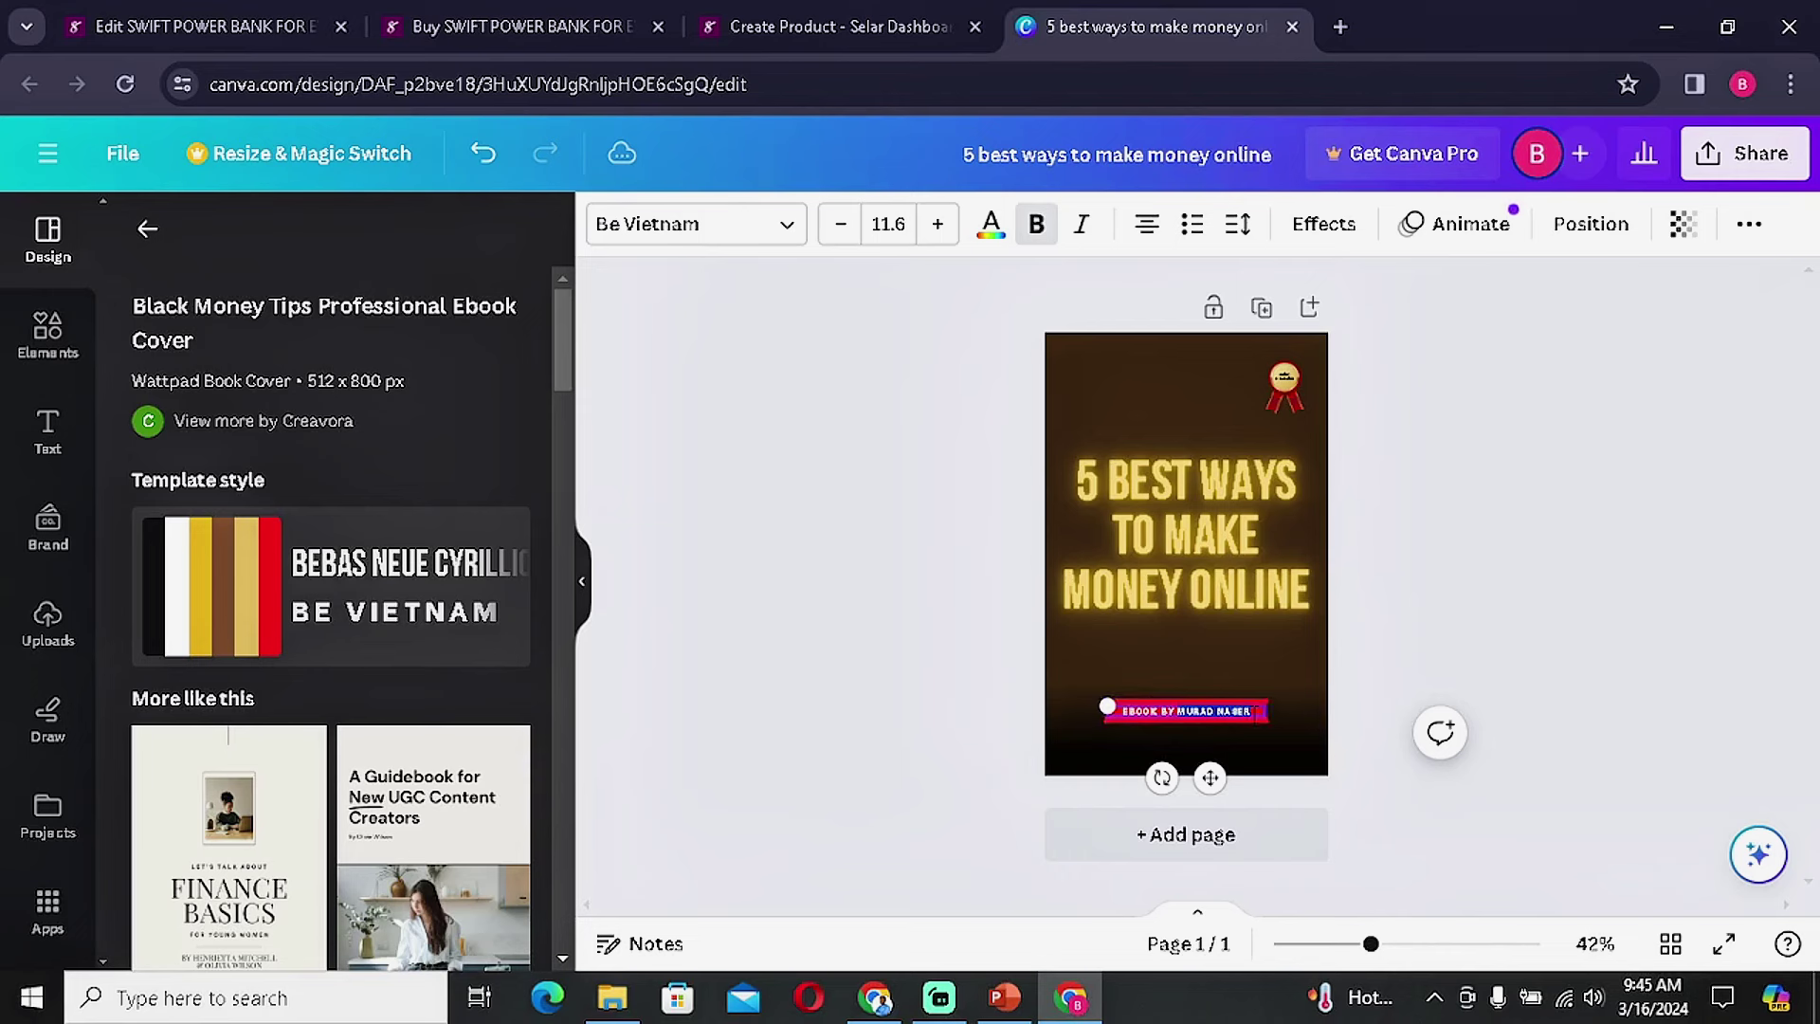
{"action": "left_click", "coordinate": [1231, 711]}
{"action": "type", "text": "KESINGTON"}
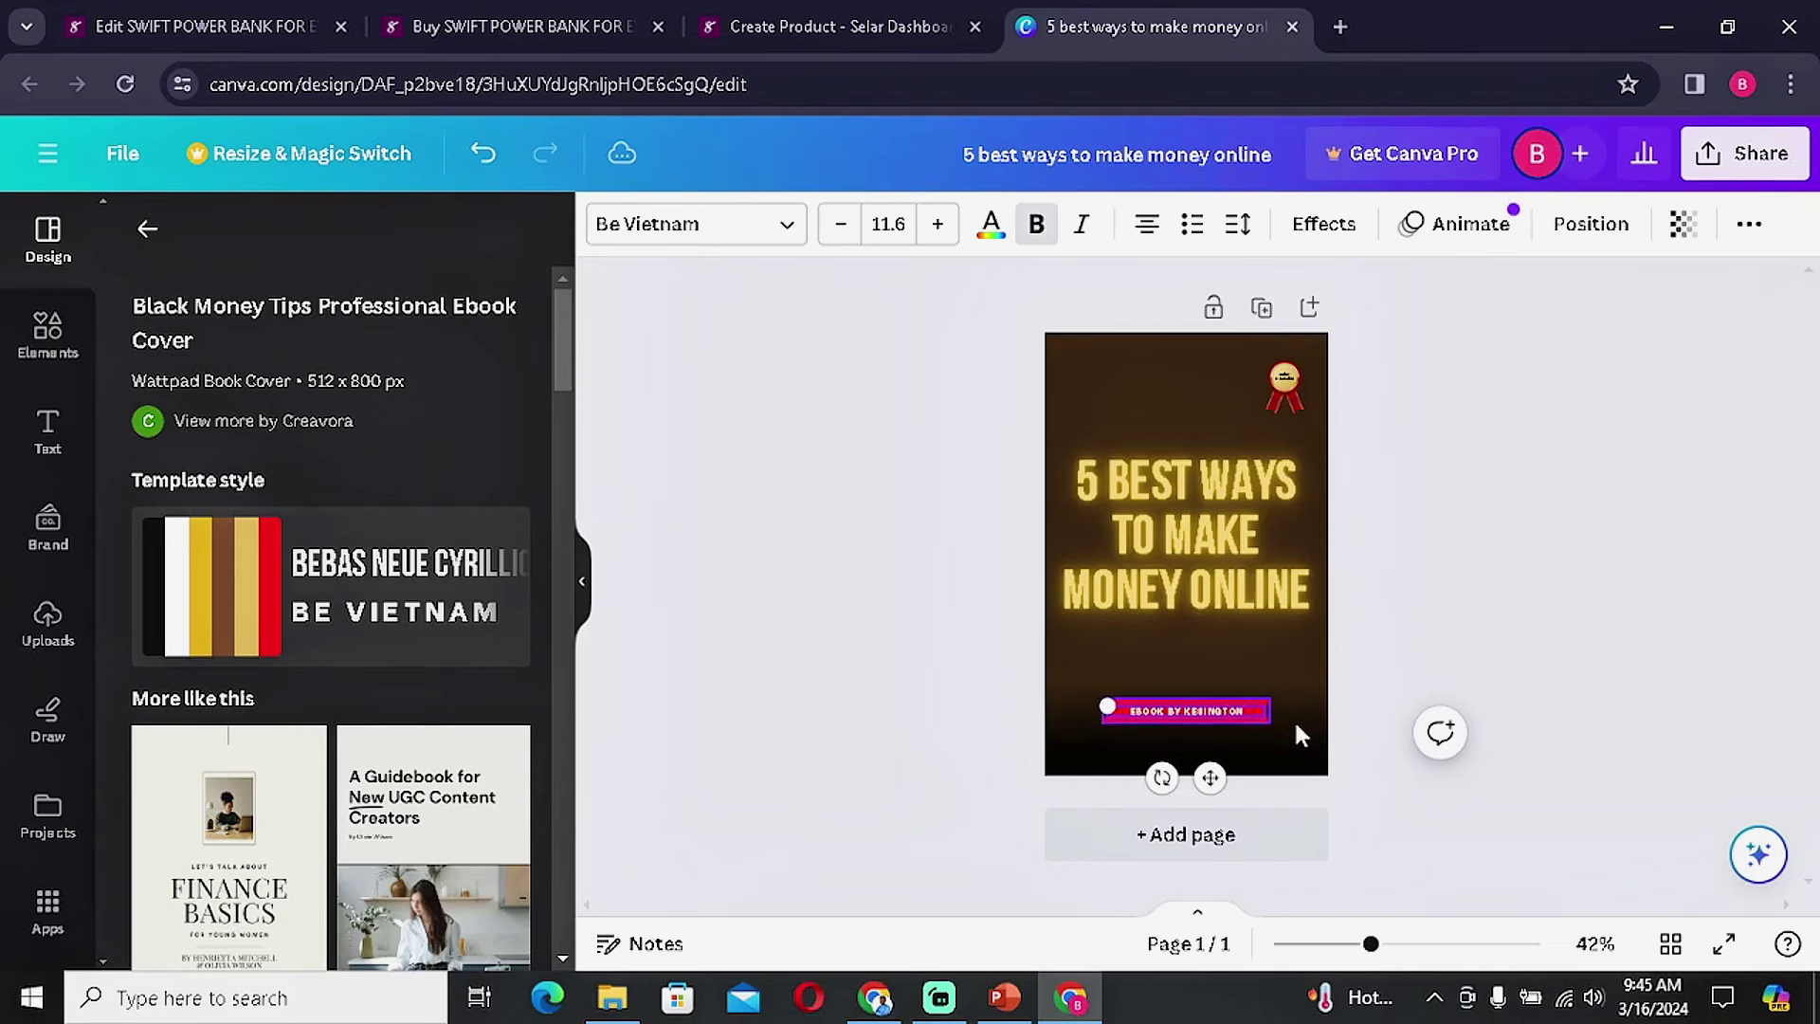
{"action": "key", "text": "Escape"}
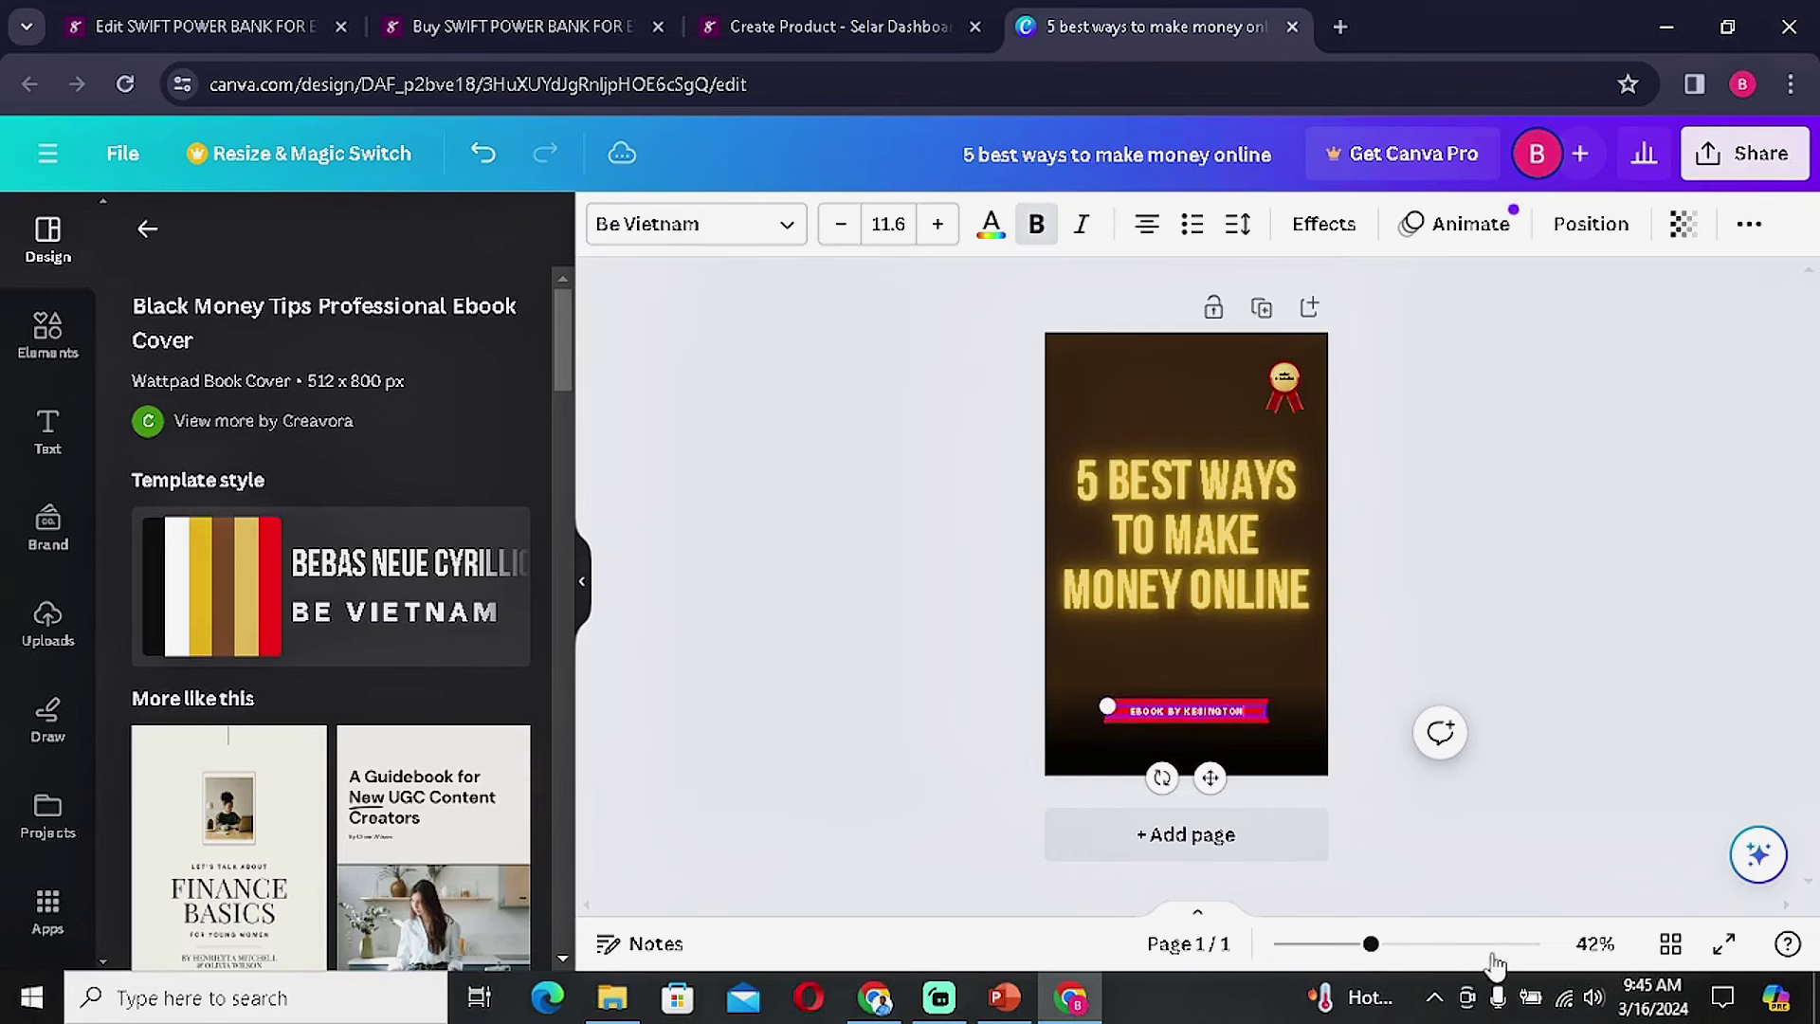
{"action": "left_click_drag", "start_coordinate": [1368, 947], "coordinate": [1391, 946]}
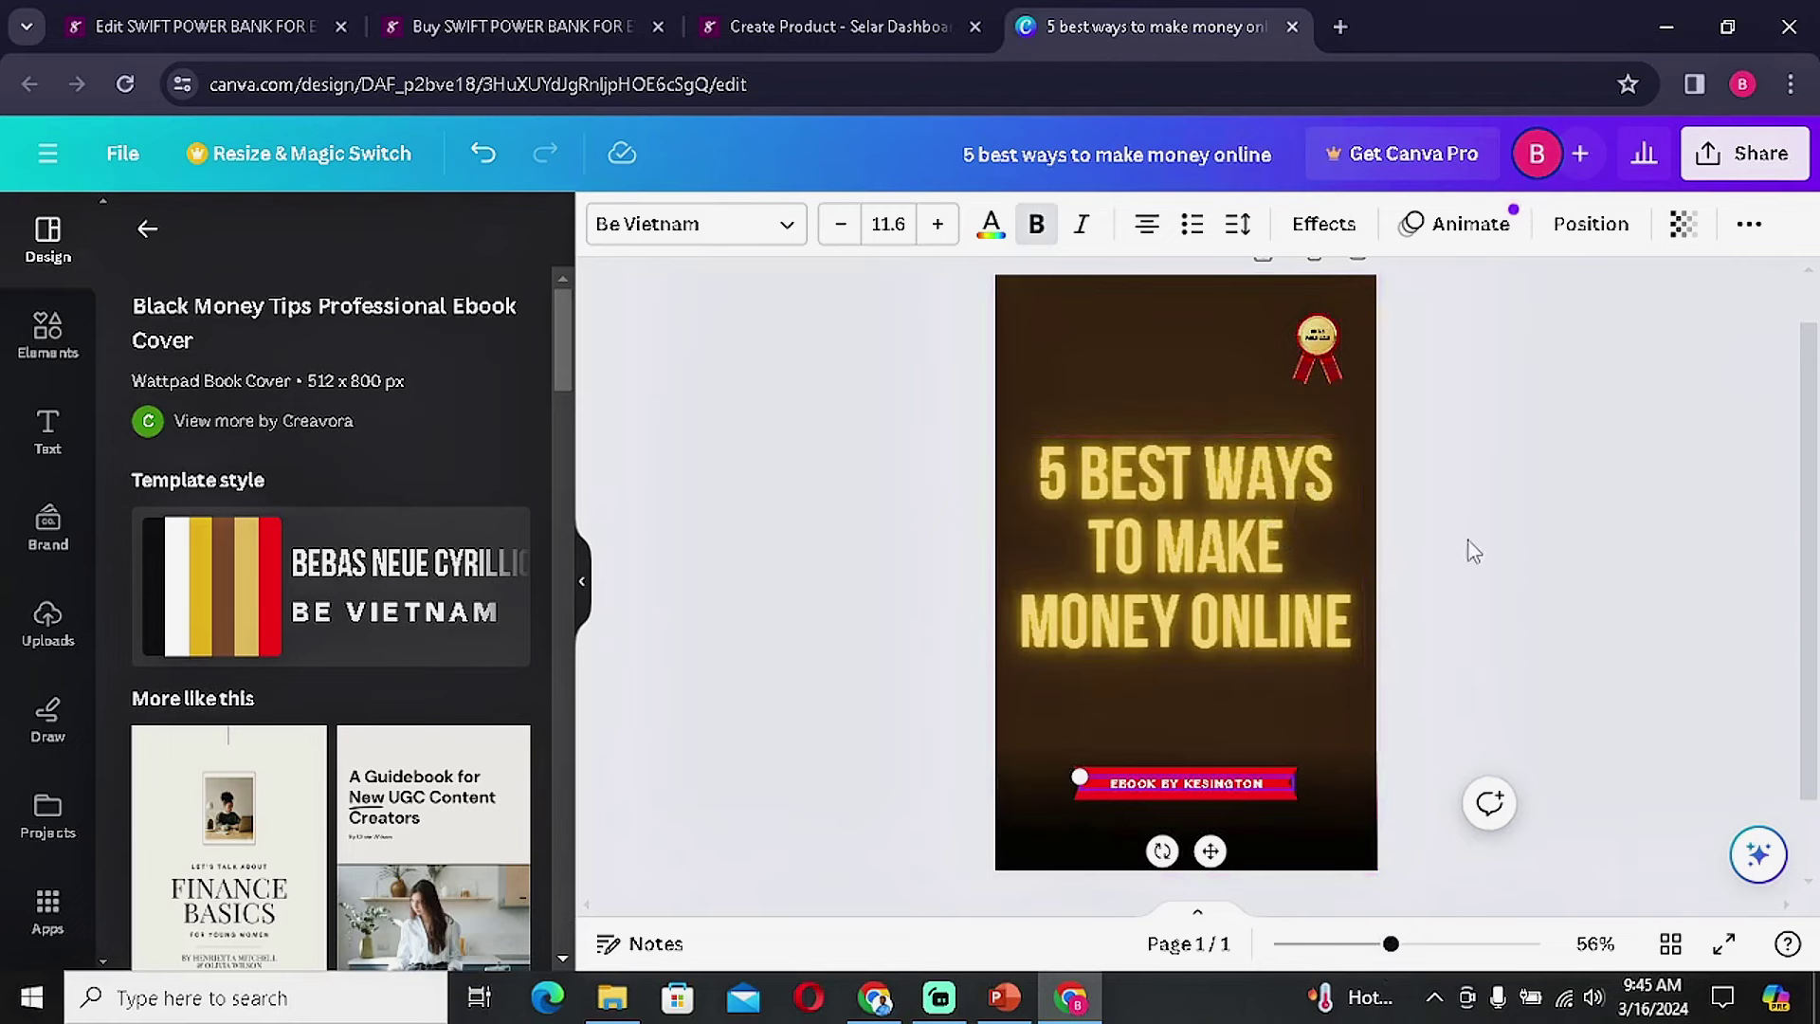
{"action": "left_click", "coordinate": [1238, 700]}
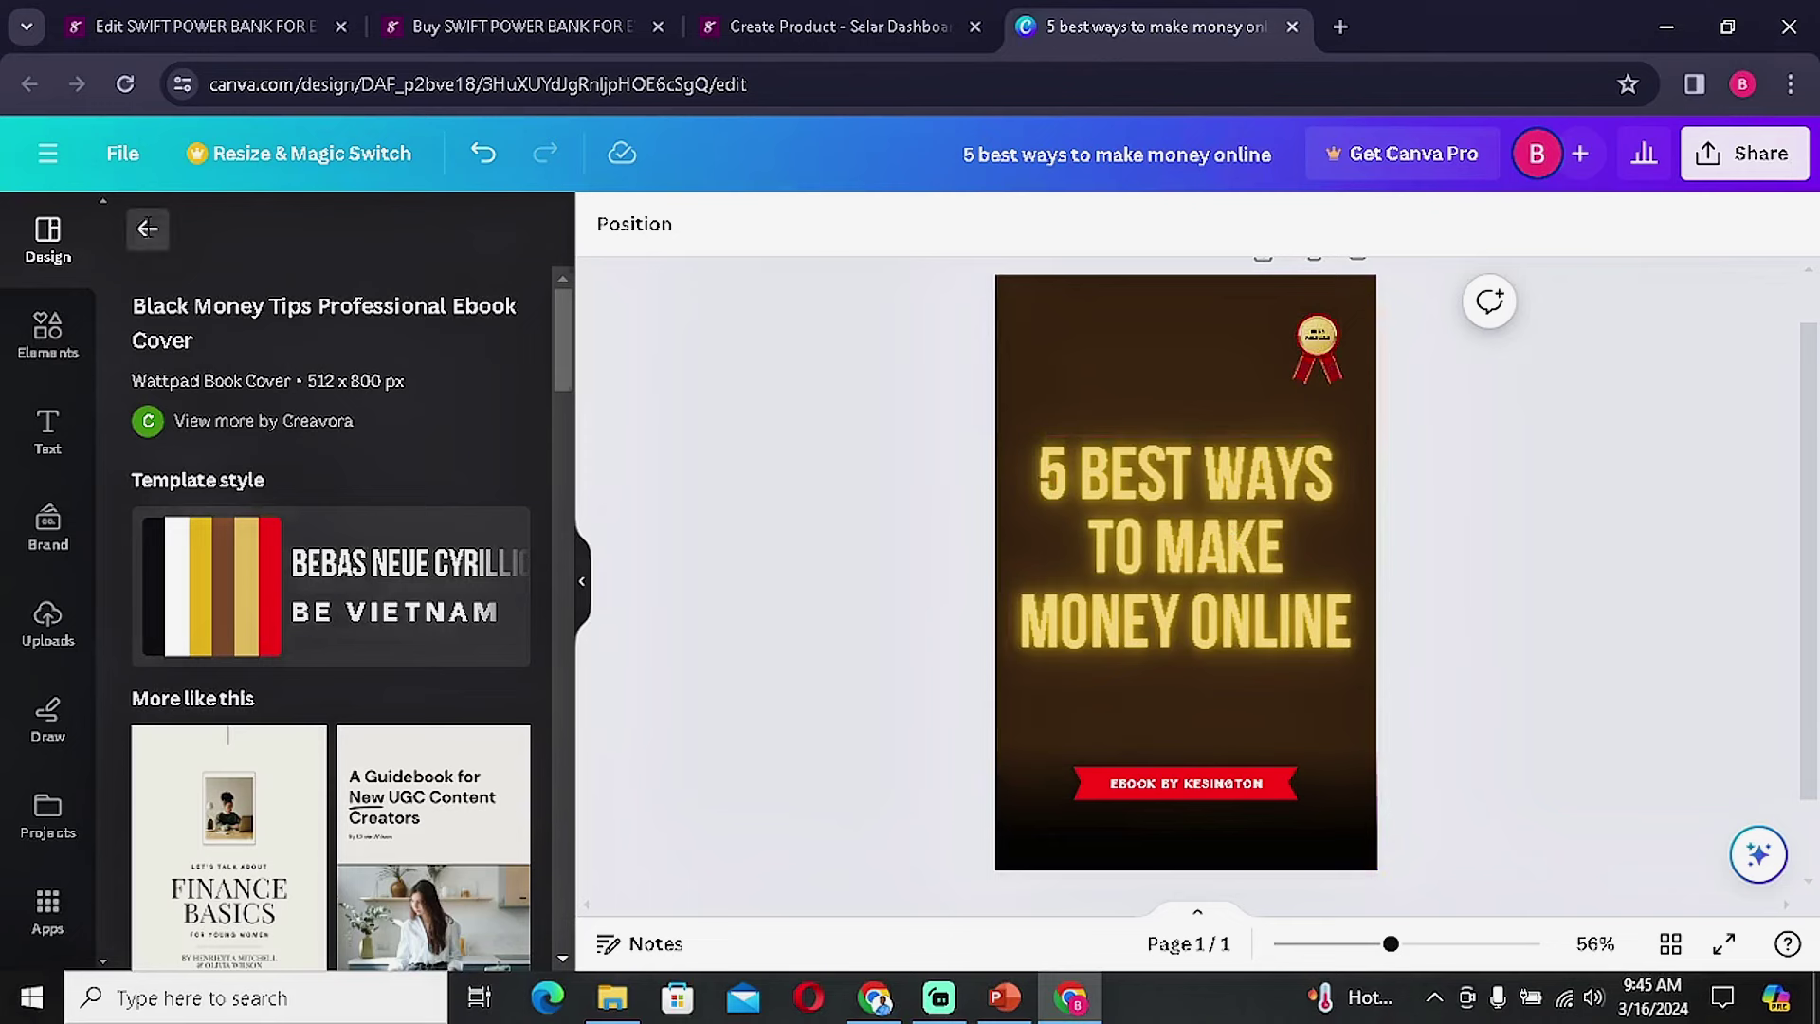
{"action": "left_click", "coordinate": [147, 229]}
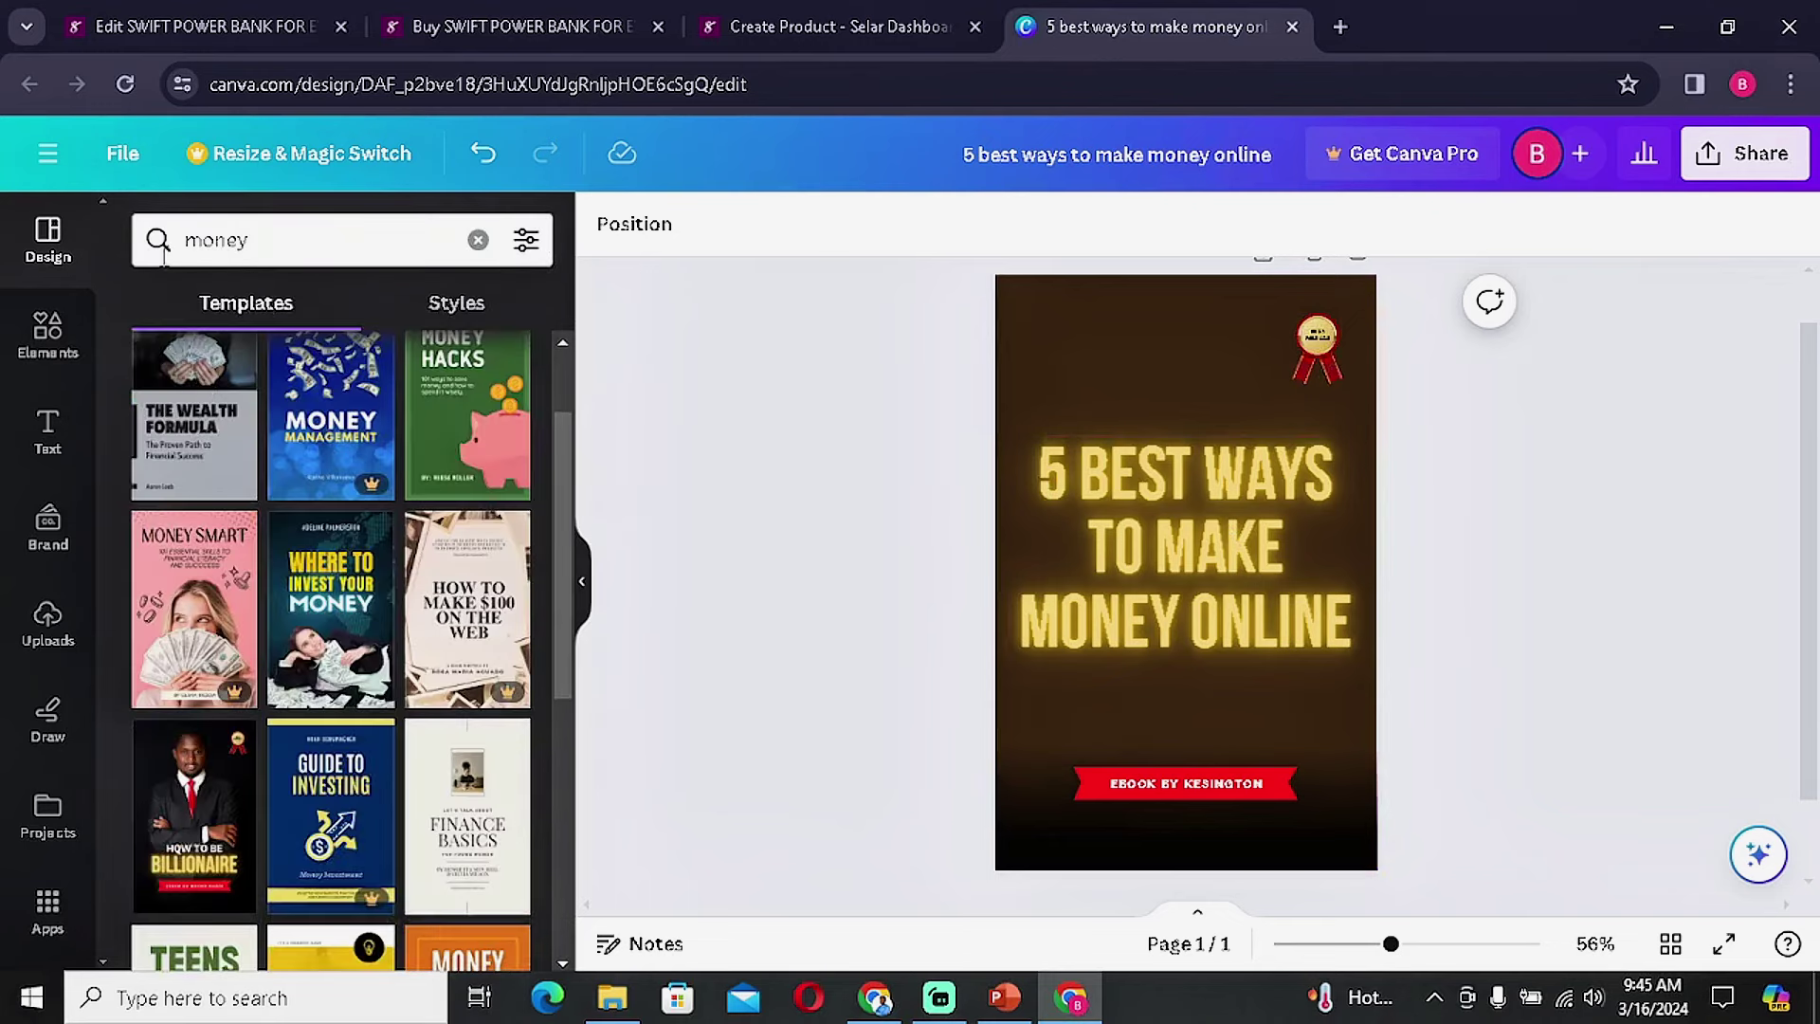
Search Elements for 'Money grow' and place the money-bag growth graphic above the banner.
{"action": "left_click", "coordinate": [57, 349]}
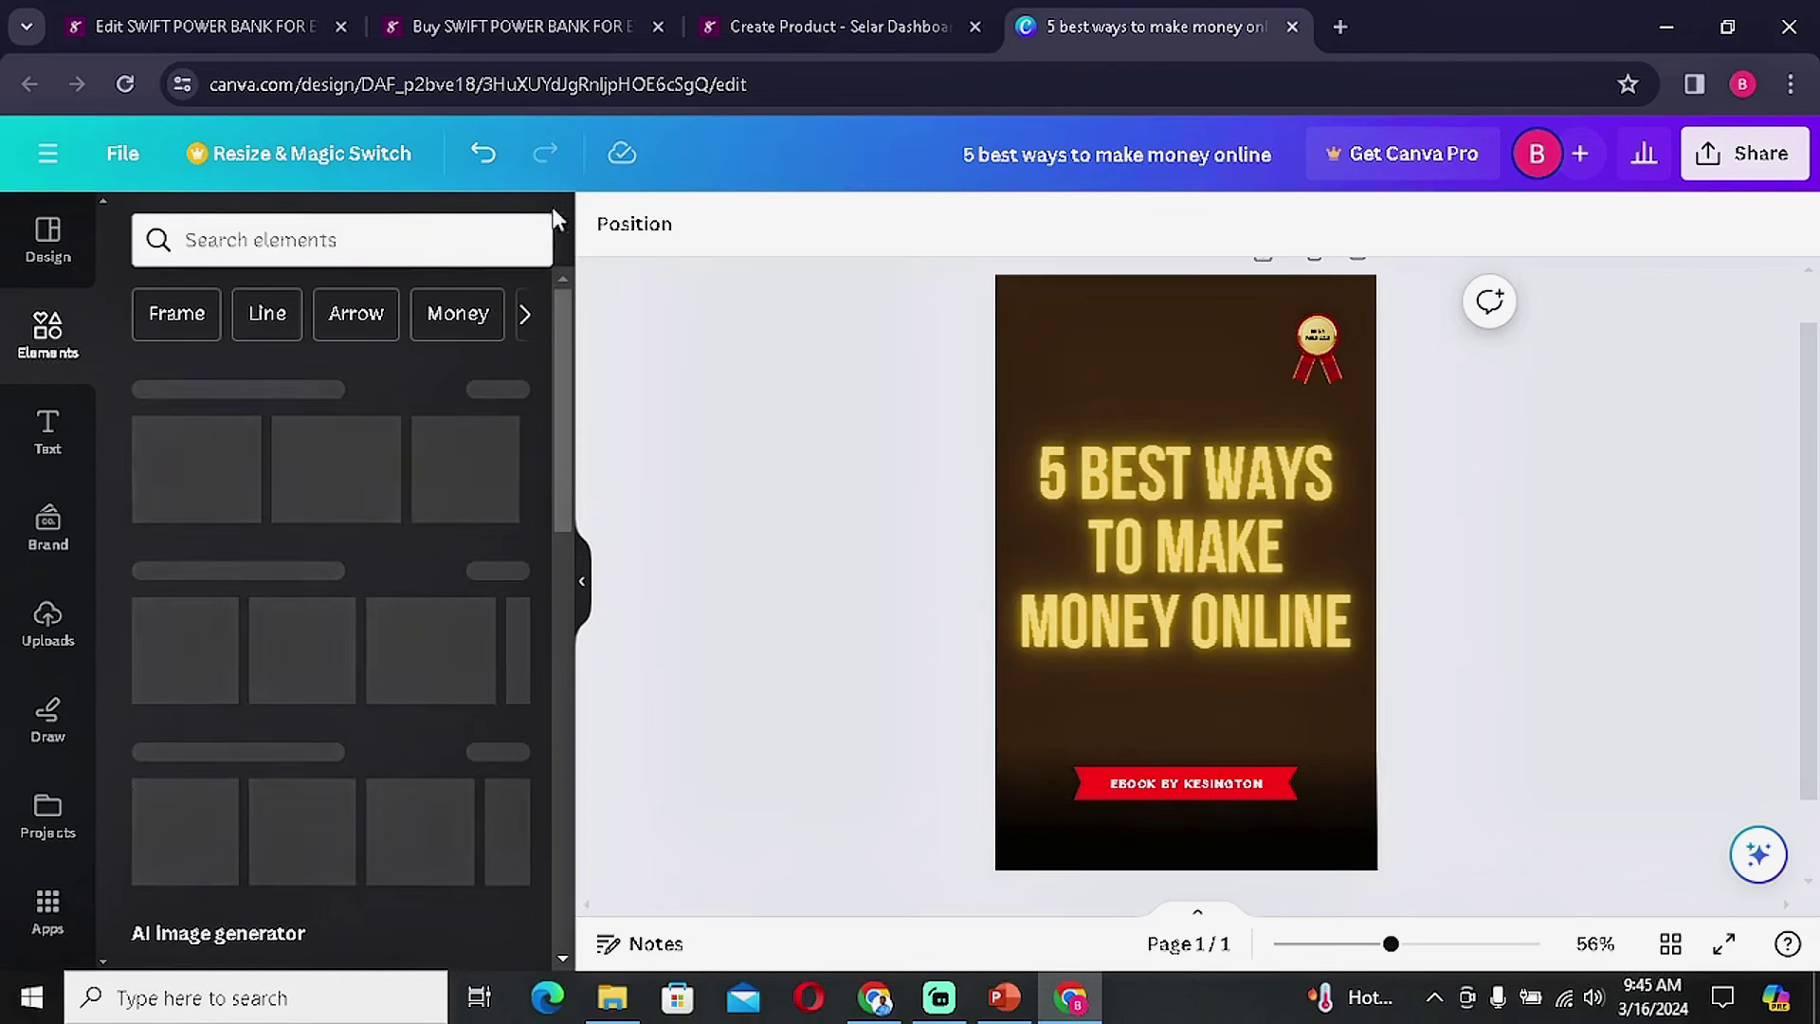
{"action": "left_click", "coordinate": [326, 248]}
{"action": "type", "text": "M"}
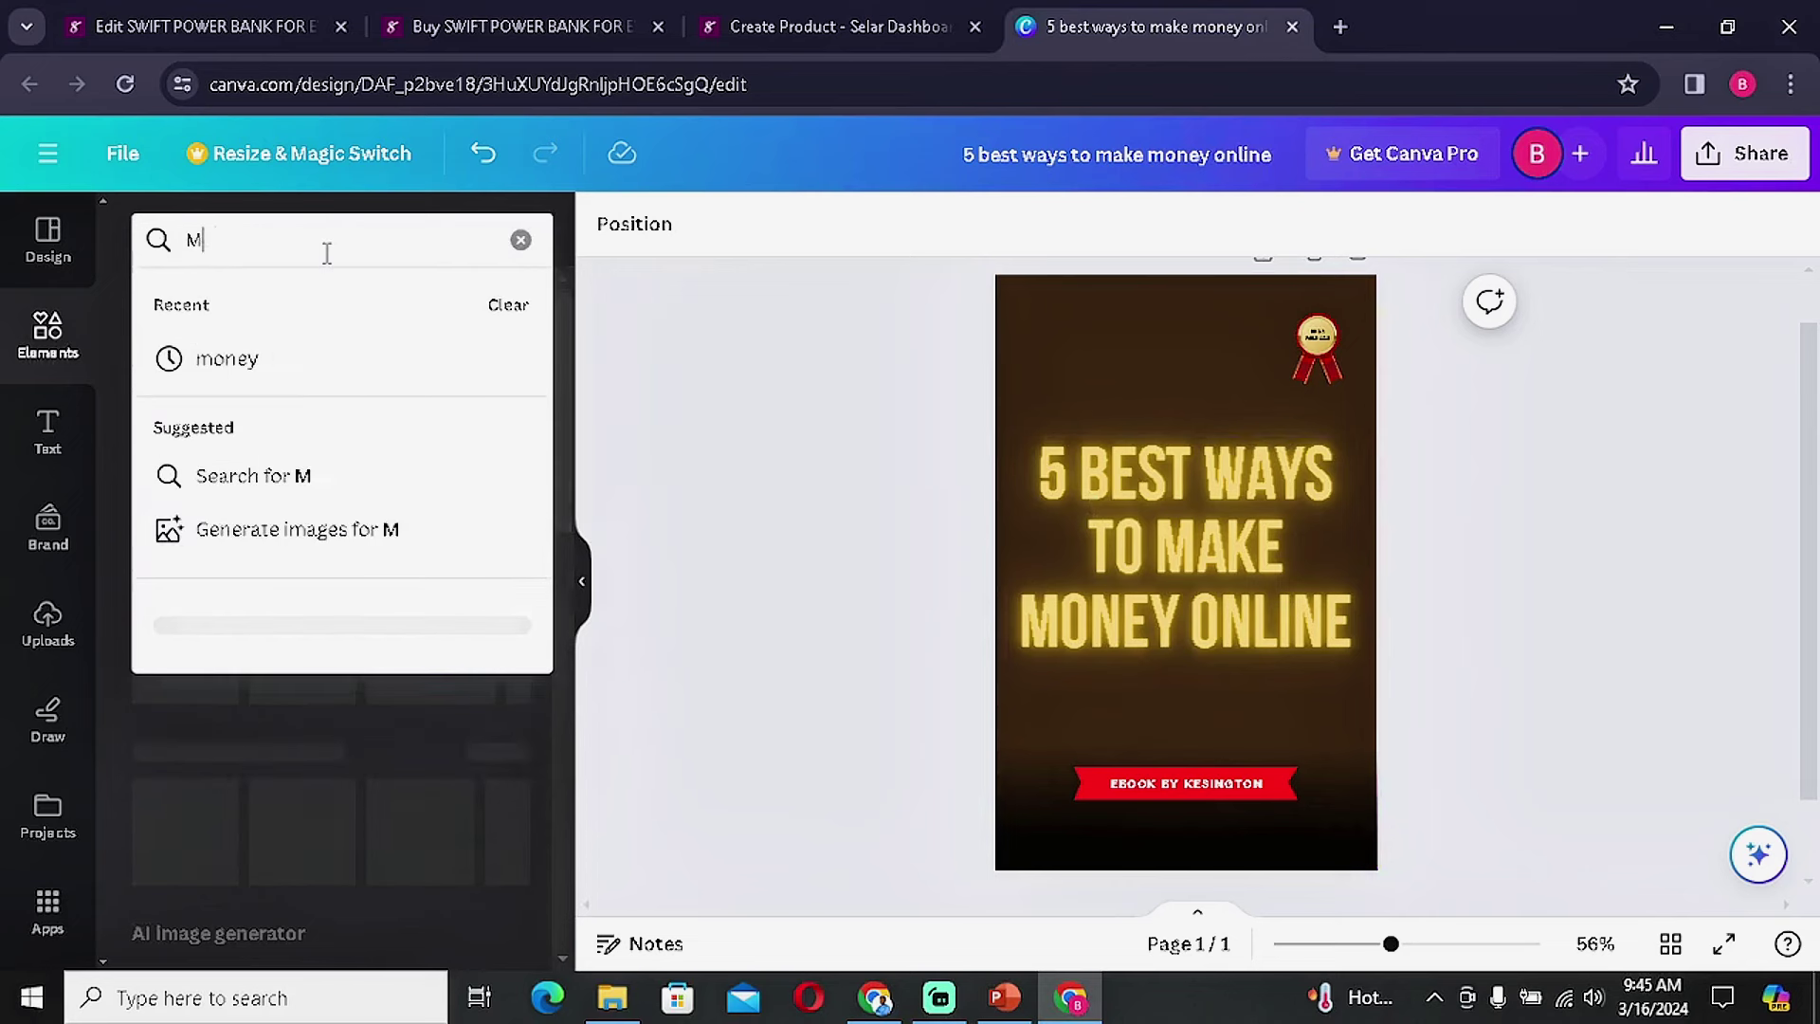
{"action": "type", "text": "oney gro"}
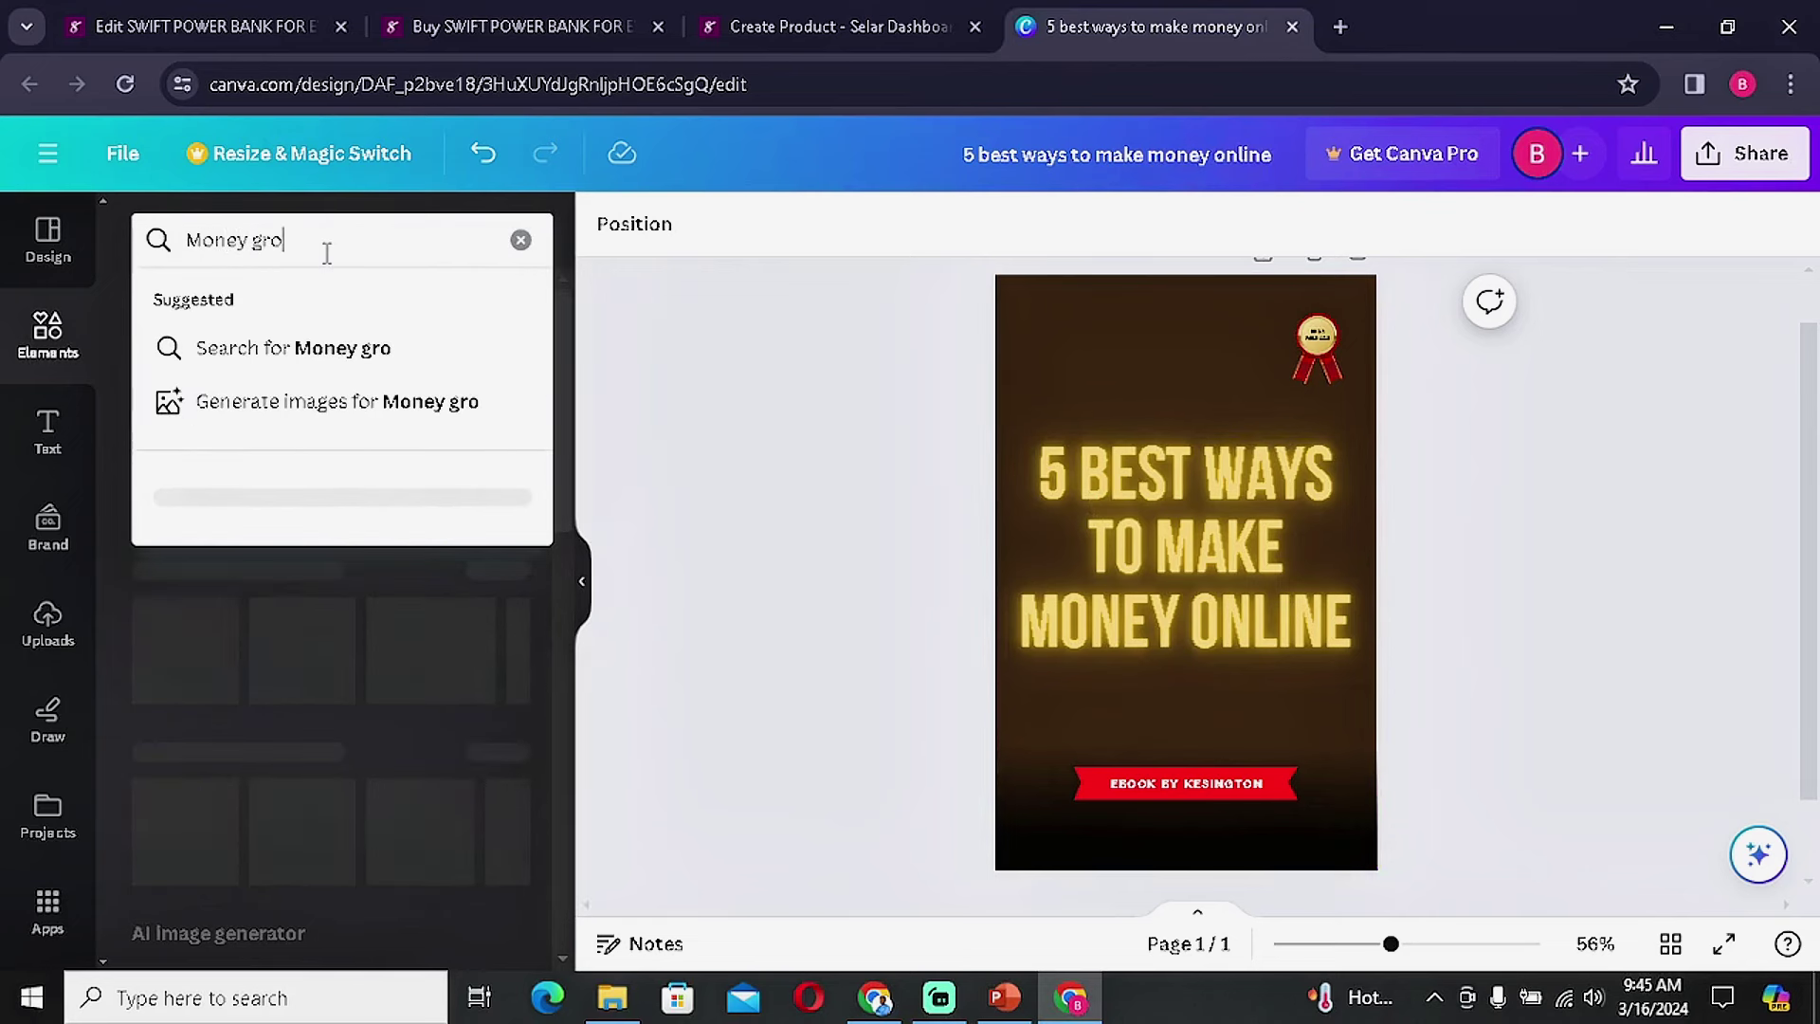
{"action": "type", "text": "w"}
{"action": "key", "text": "Return"}
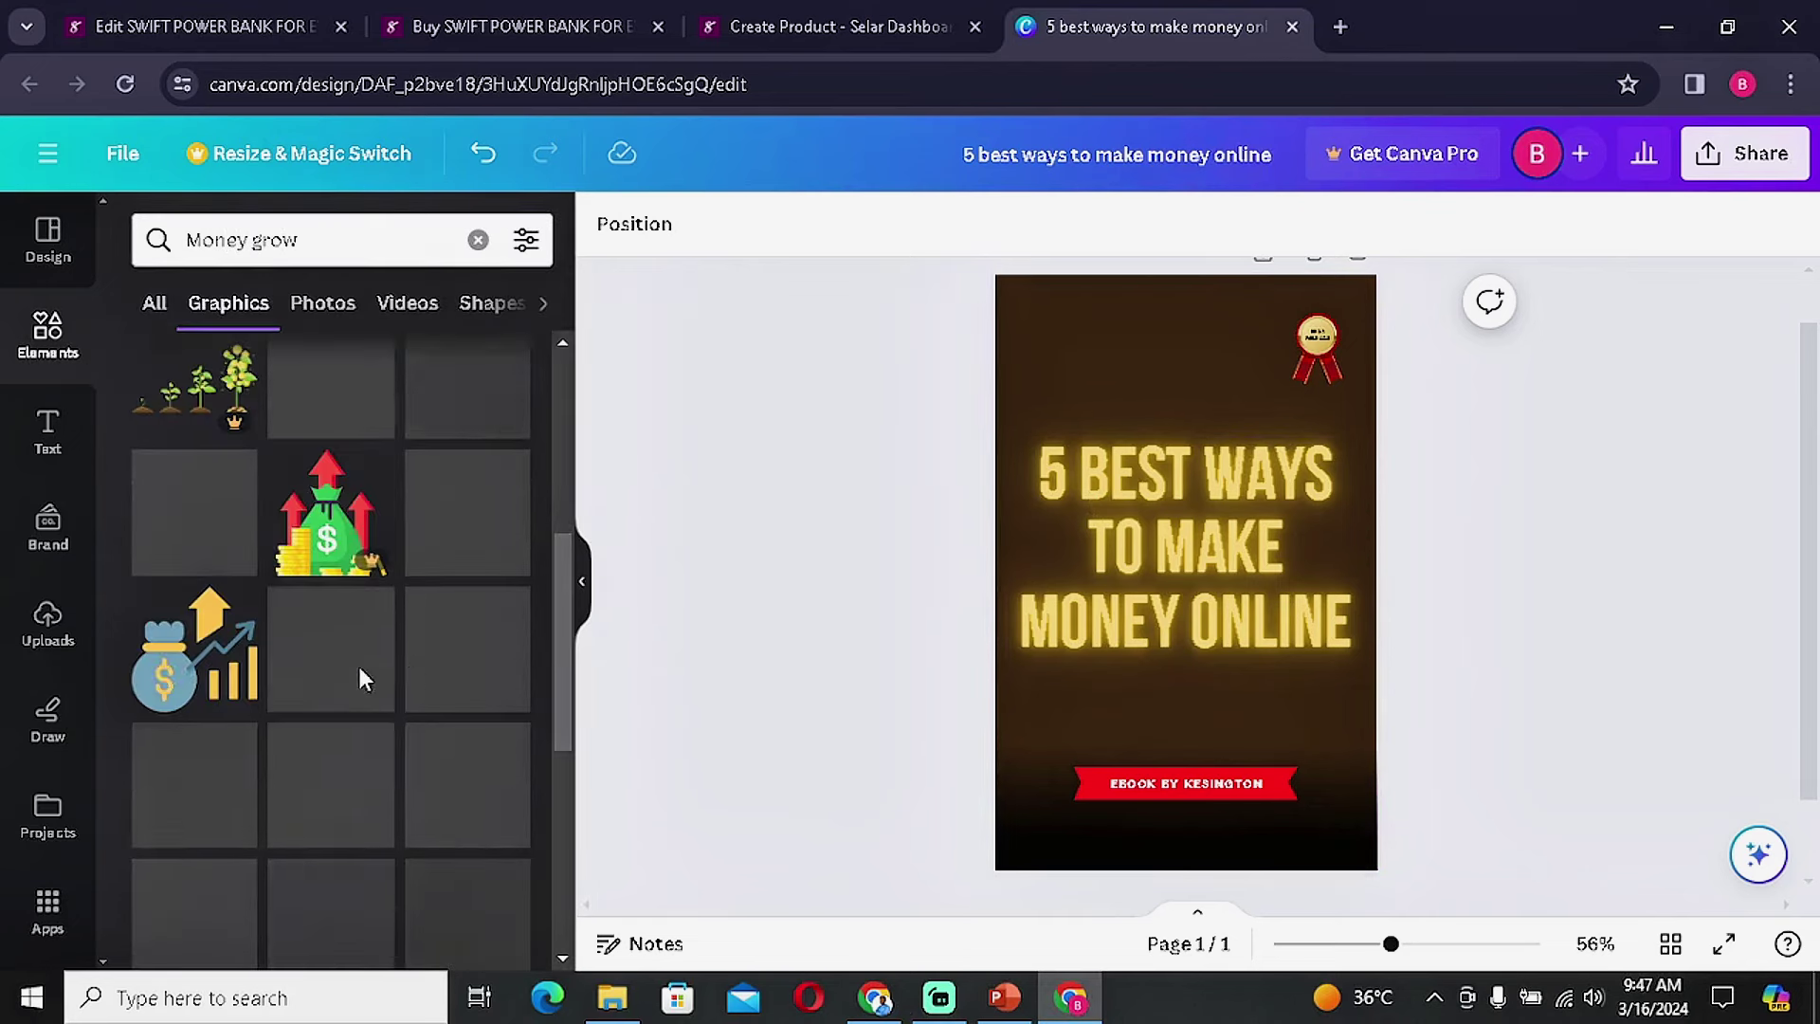
{"action": "scroll", "coordinate": [284, 731], "scroll_direction": "up", "scroll_amount": 2}
{"action": "left_click", "coordinate": [189, 785]}
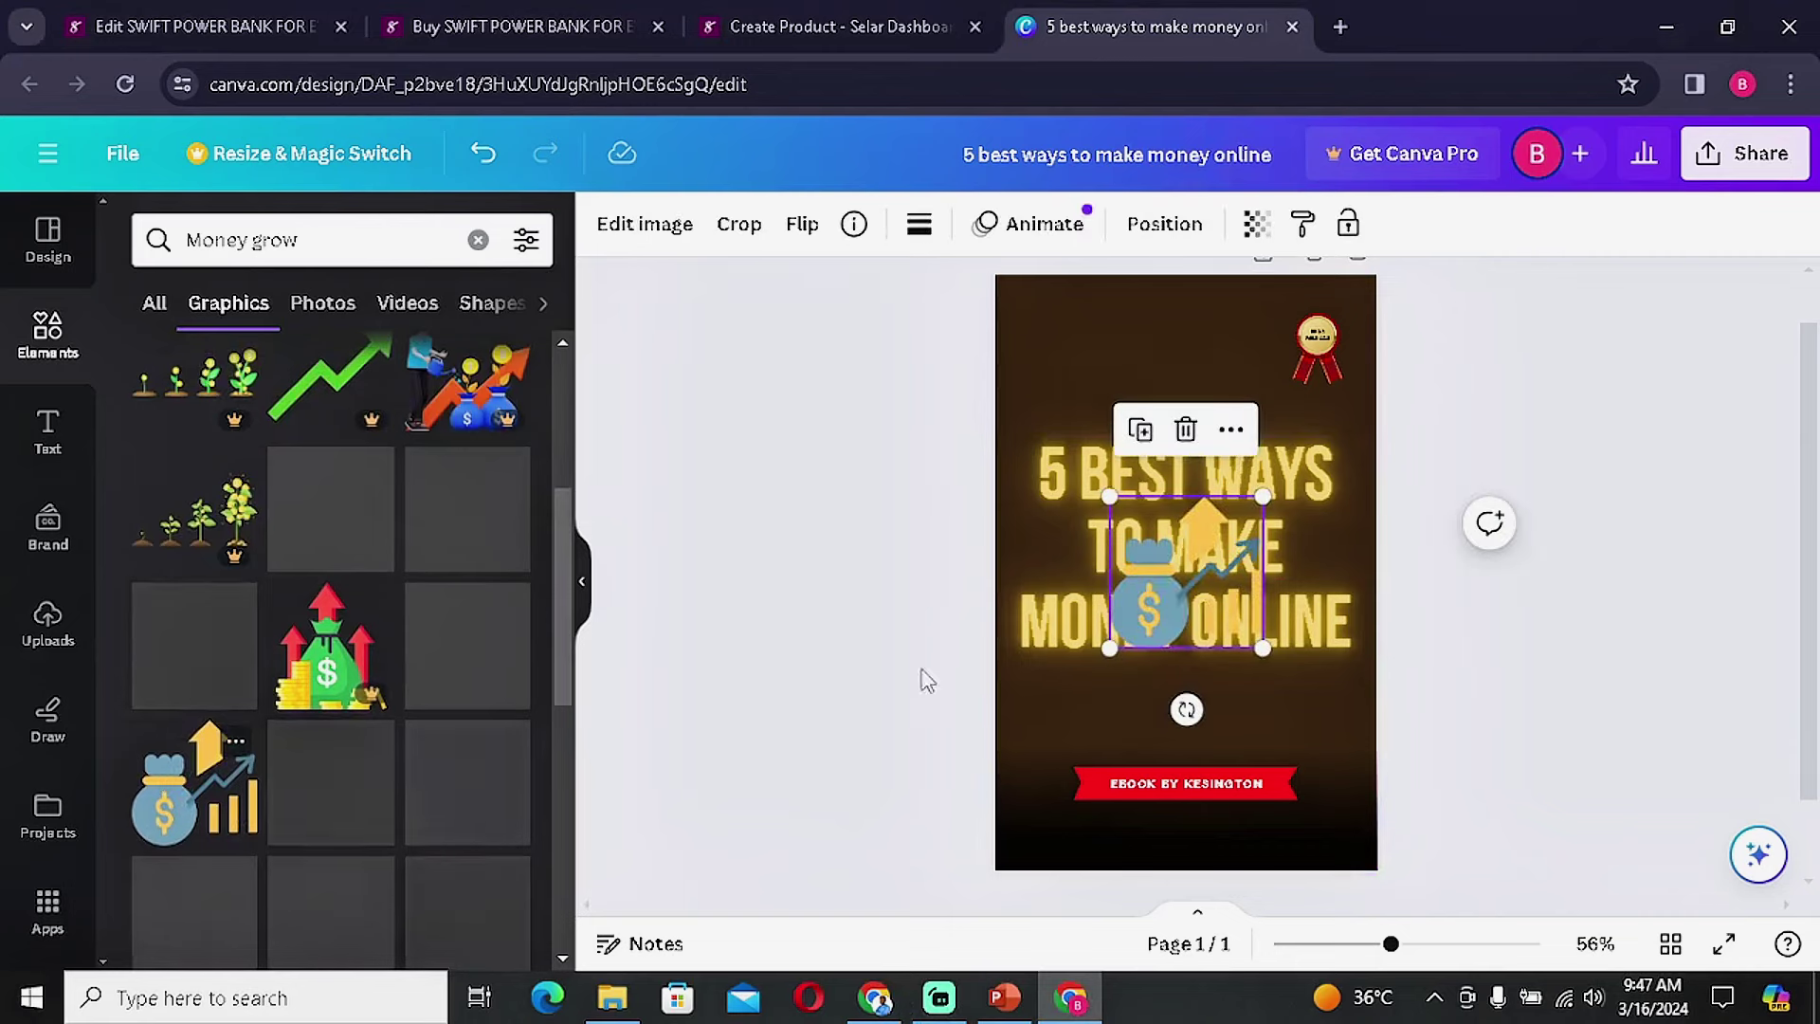
{"action": "left_click_drag", "start_coordinate": [1232, 616], "coordinate": [1232, 757]}
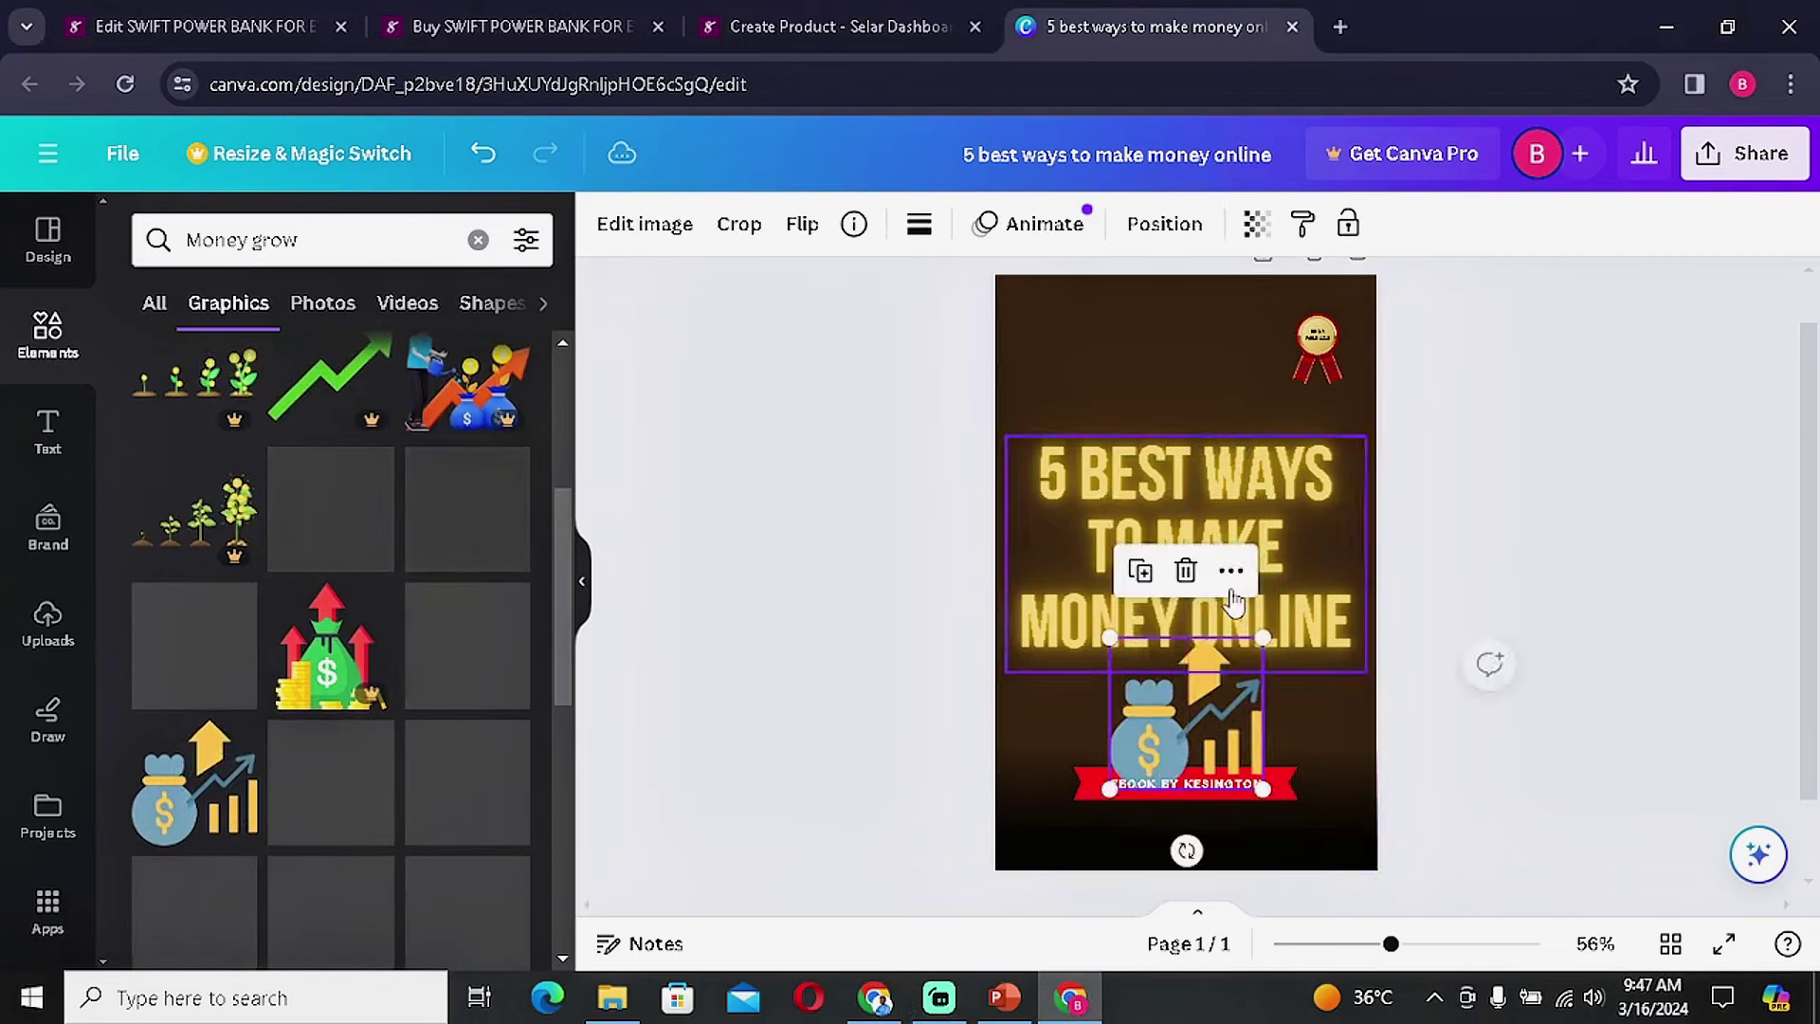
Raise the title higher and nudge the money-bag graphic slightly up.
{"action": "left_click", "coordinate": [1233, 600]}
{"action": "left_click_drag", "start_coordinate": [1230, 499], "coordinate": [1228, 442]}
{"action": "mouse_move", "coordinate": [1235, 694]}
{"action": "left_mouse_down"}
{"action": "mouse_move", "coordinate": [1235, 656]}
{"action": "mouse_move", "coordinate": [1223, 673]}
{"action": "left_mouse_up"}
{"action": "left_click", "coordinate": [1593, 682]}
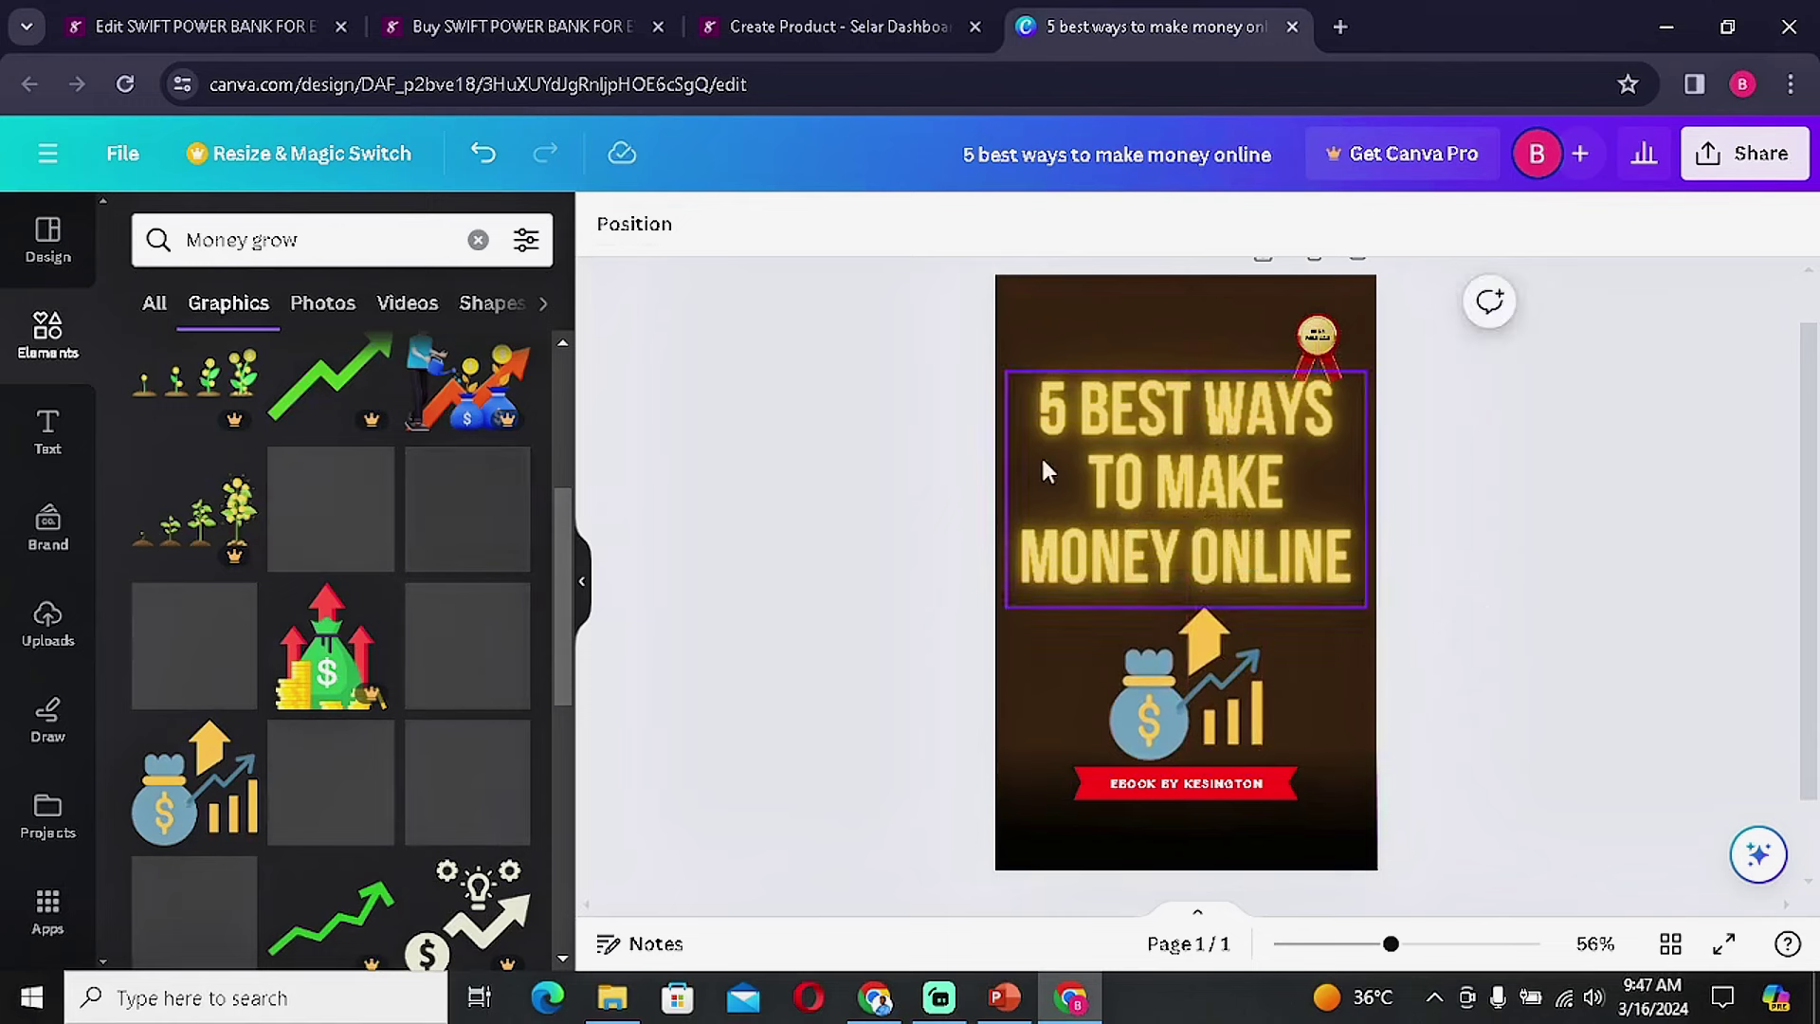
Shift the top-right award badge slightly up and reposition the dark background image.
{"action": "left_click_drag", "start_coordinate": [1316, 334], "coordinate": [1312, 333]}
{"action": "key", "text": "ctrl+z"}
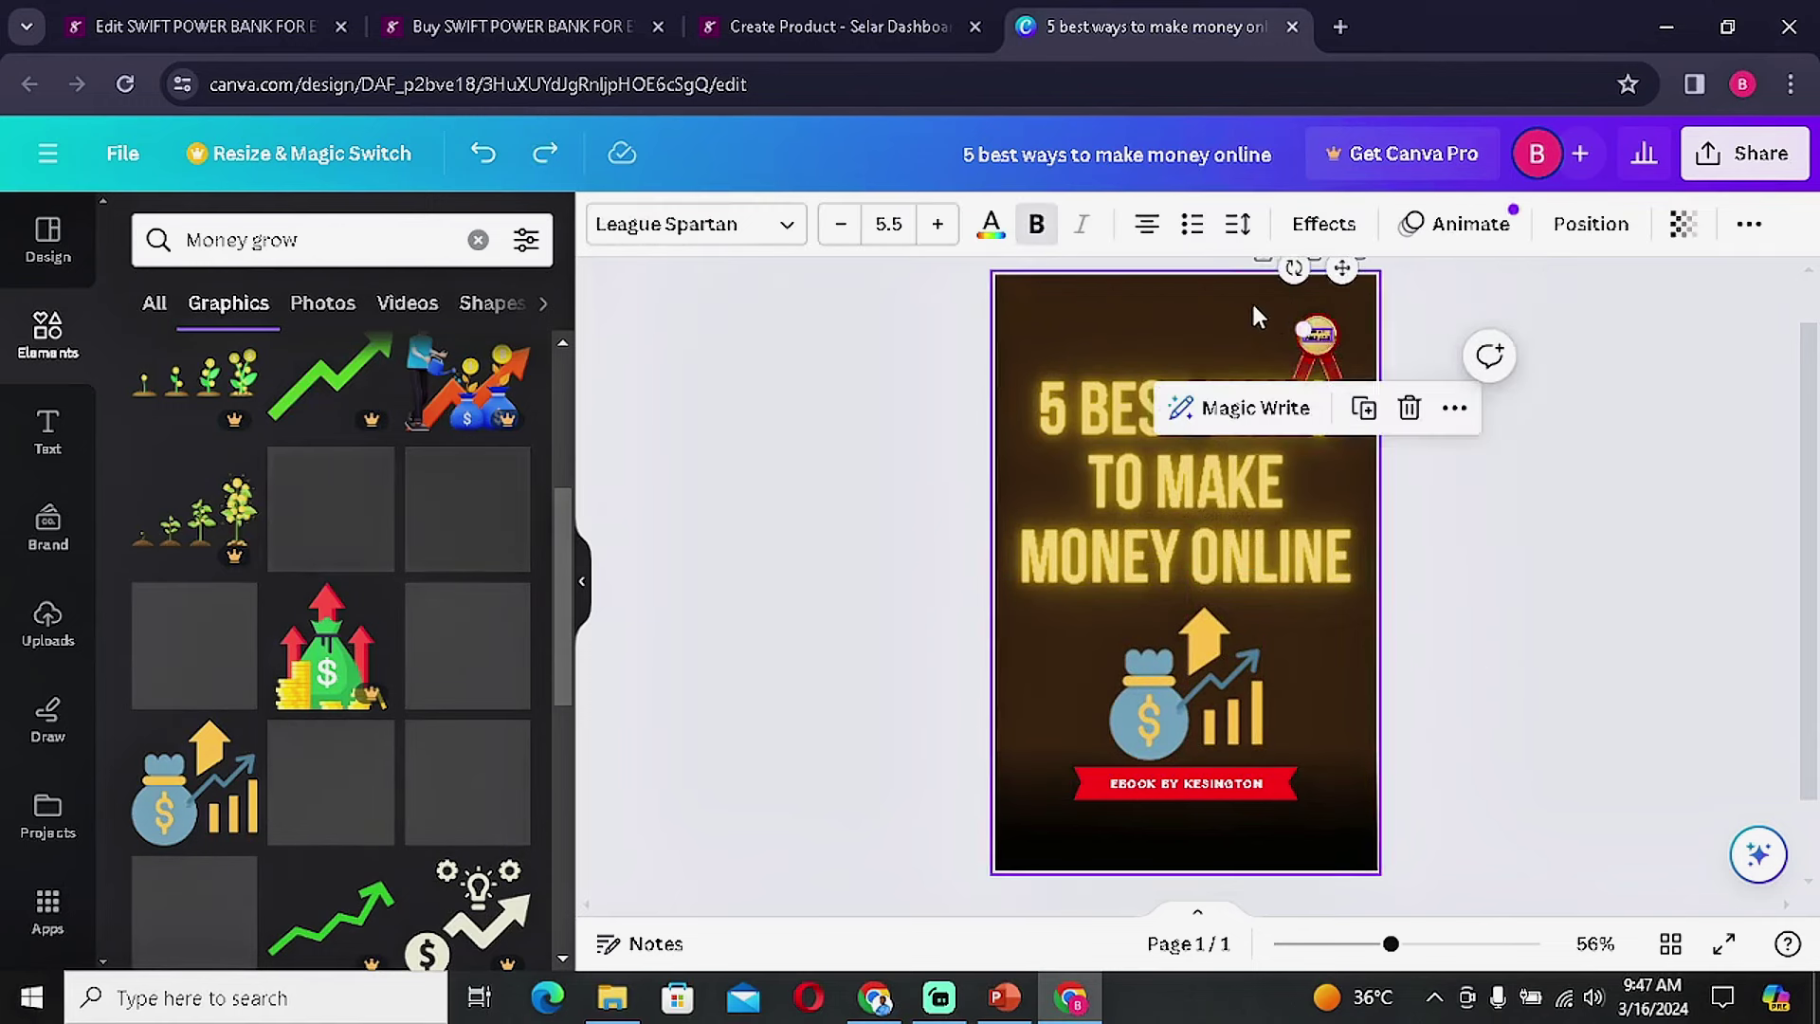
{"action": "left_click", "coordinate": [1270, 317]}
{"action": "left_click", "coordinate": [1313, 337]}
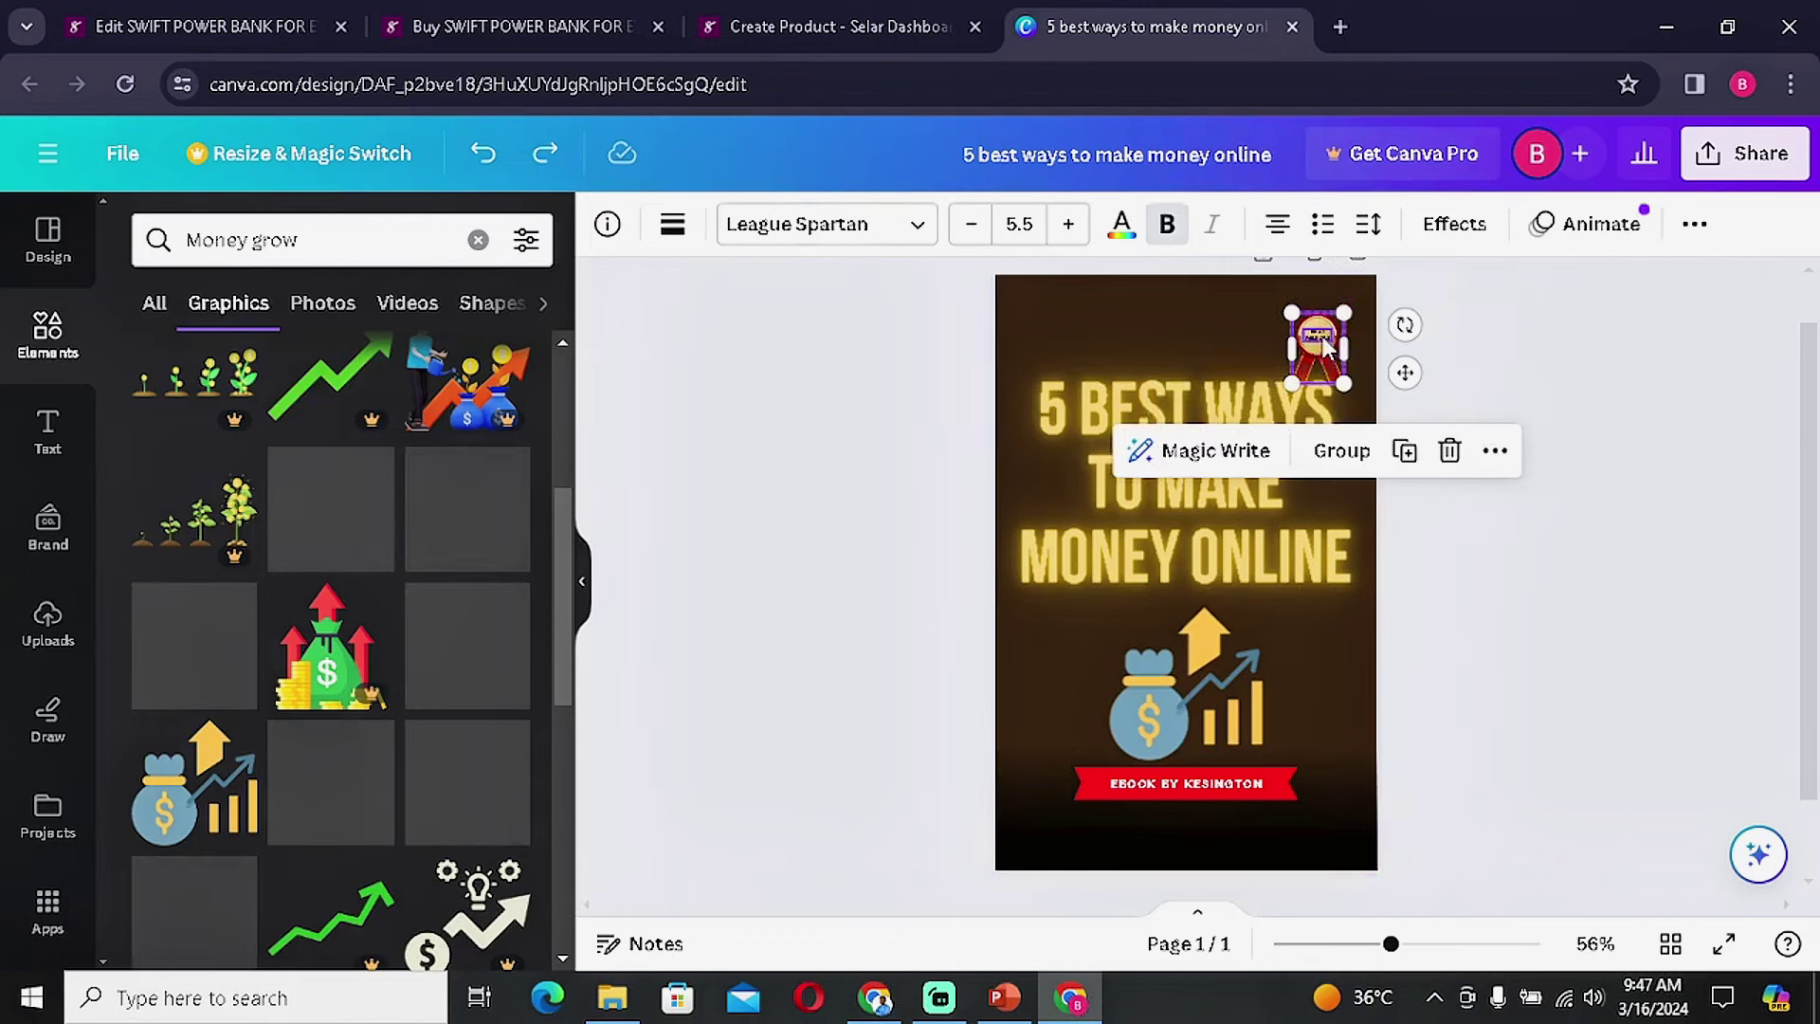
{"action": "left_click_drag", "start_coordinate": [1326, 347], "coordinate": [1326, 334]}
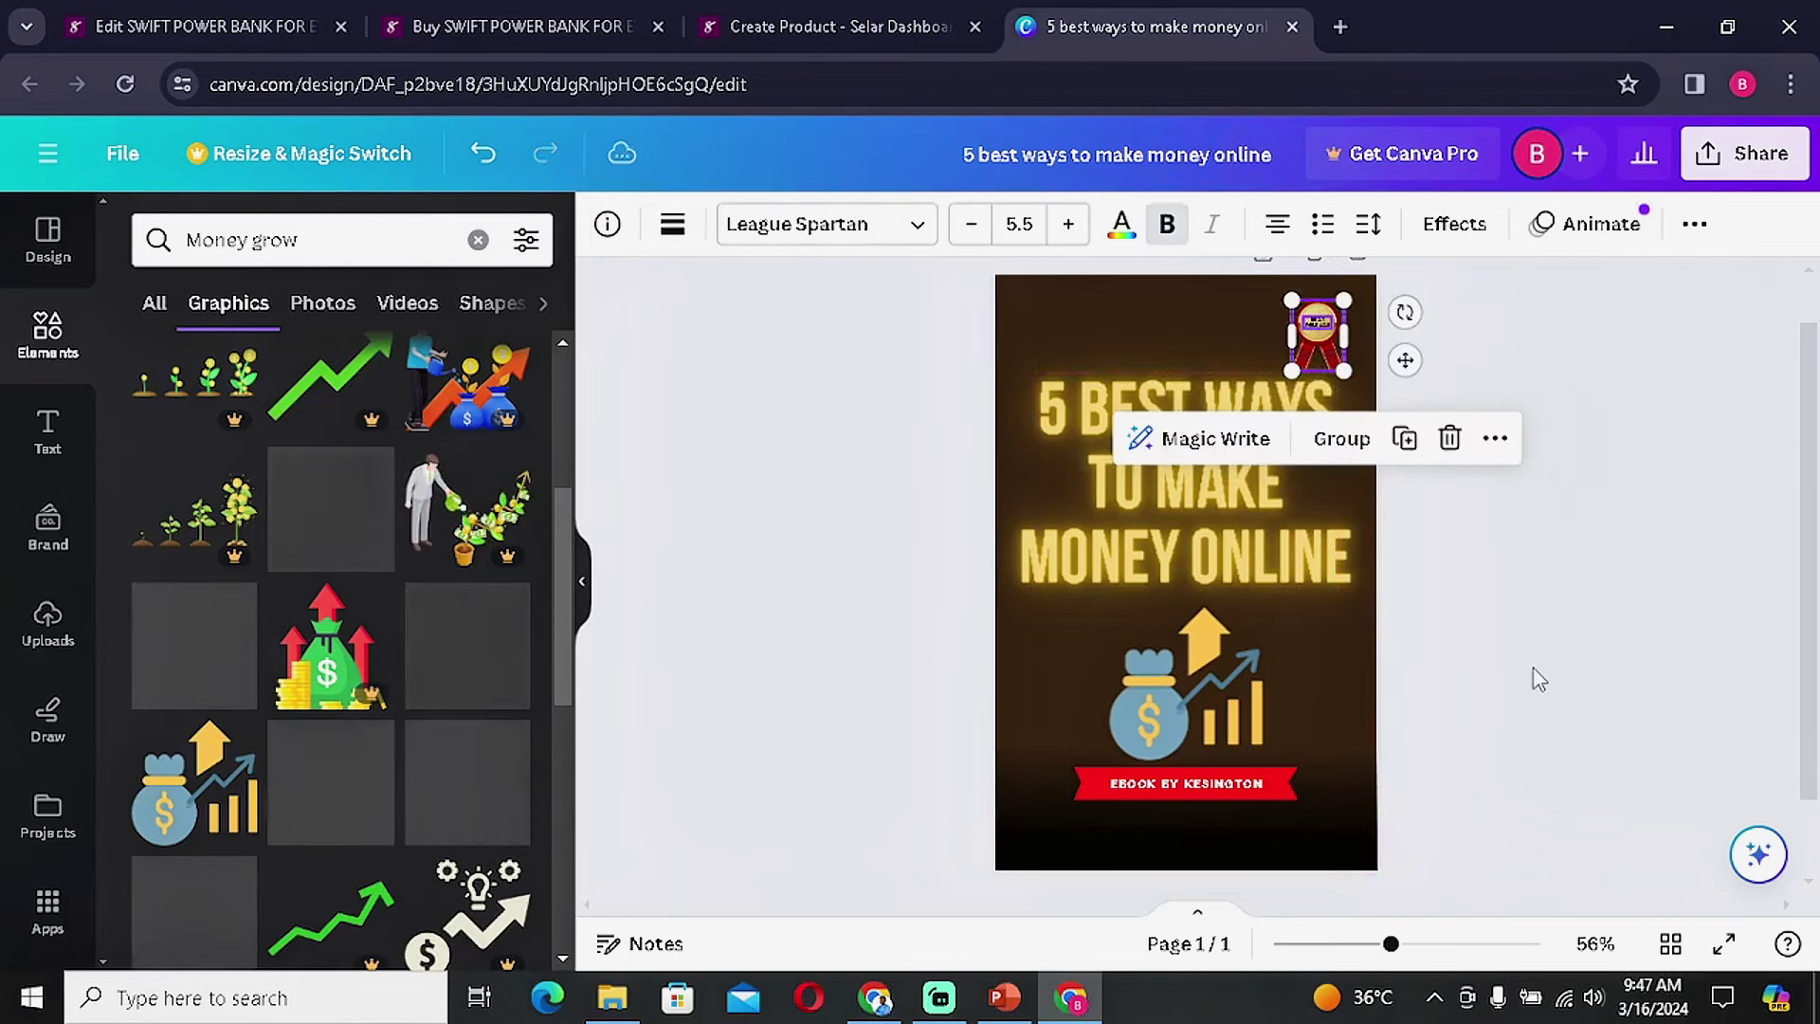
{"action": "left_click", "coordinate": [1538, 679]}
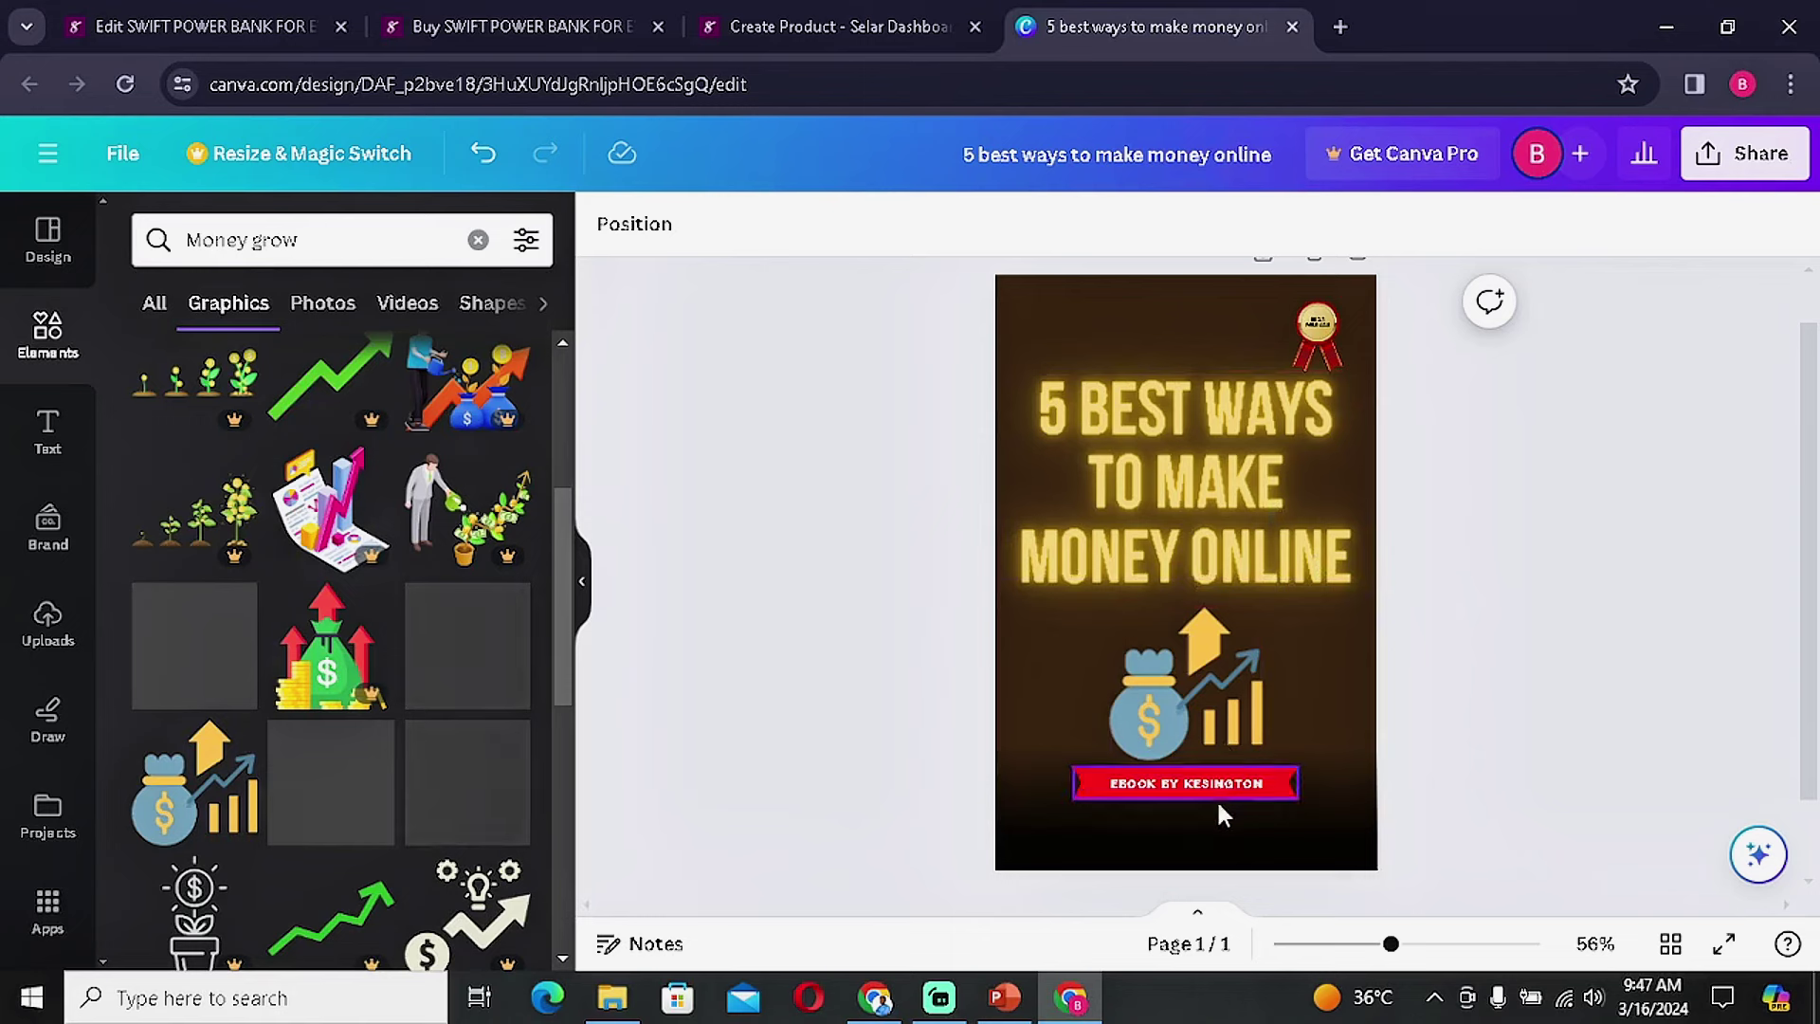
{"action": "mouse_move", "coordinate": [1276, 808]}
{"action": "left_mouse_down"}
{"action": "mouse_move", "coordinate": [1243, 788]}
{"action": "mouse_move", "coordinate": [1264, 825]}
{"action": "left_mouse_up"}
{"action": "left_click", "coordinate": [1662, 626]}
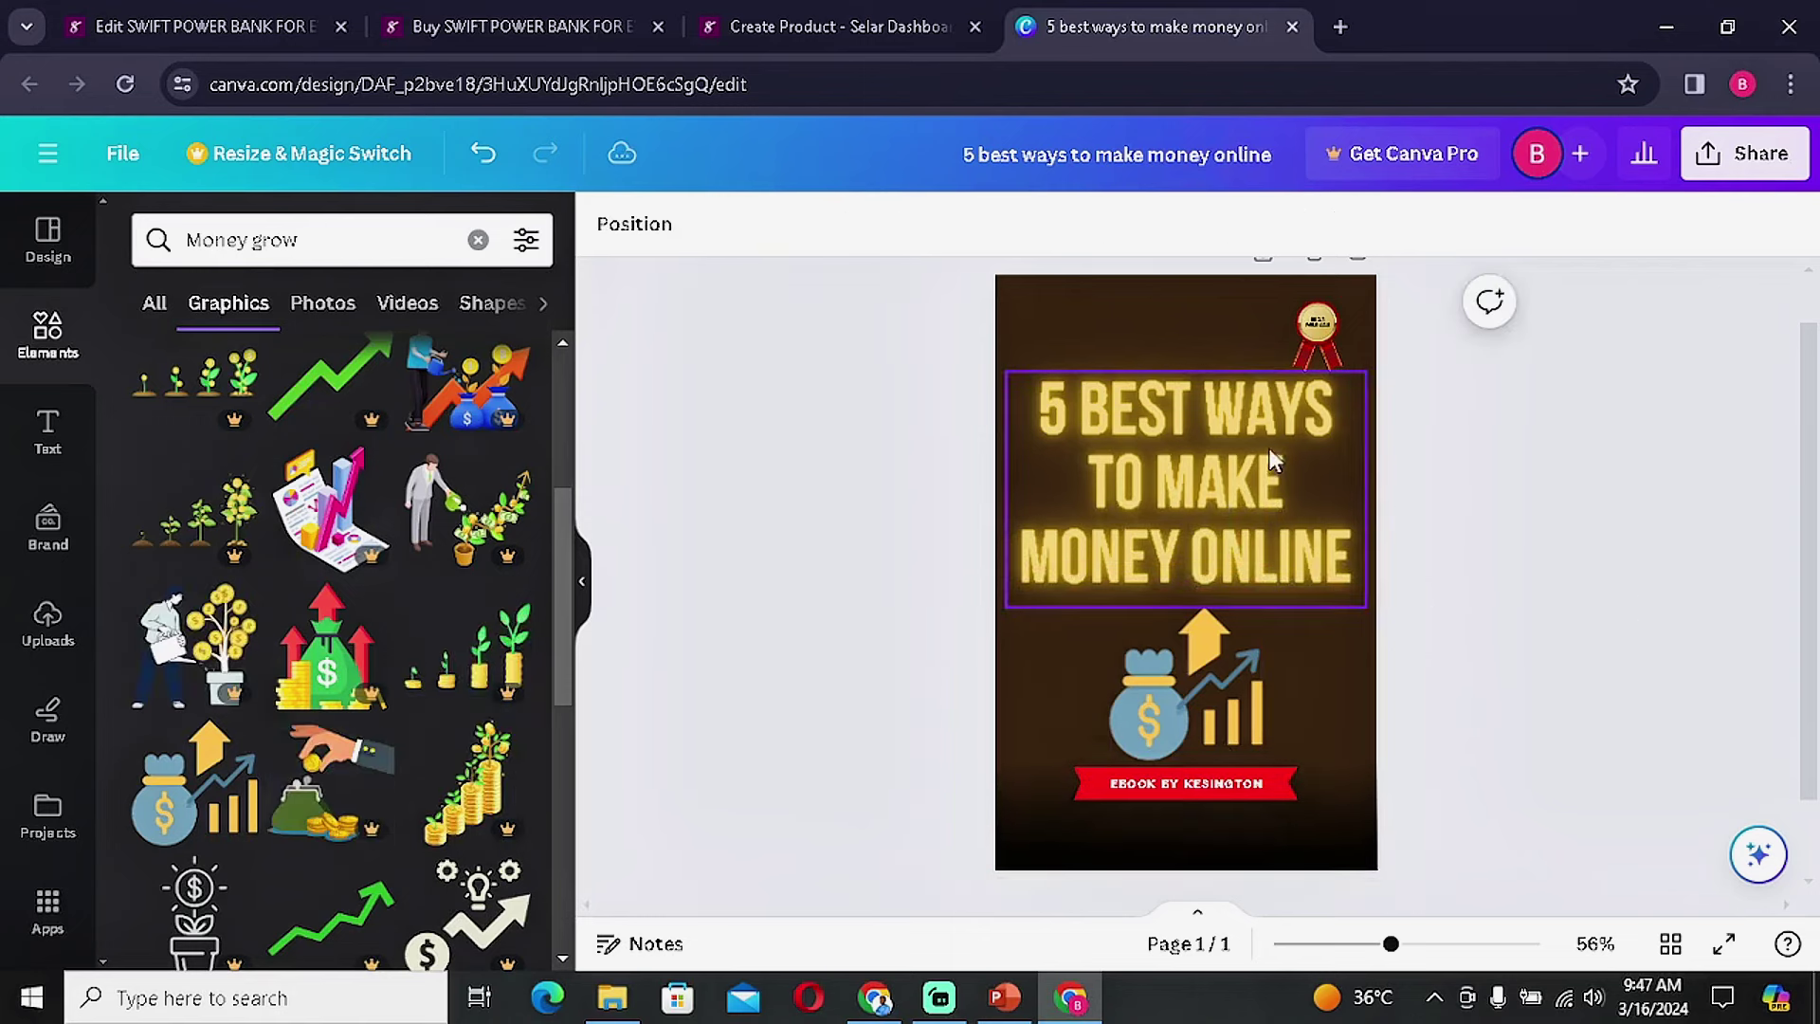
{"action": "scroll", "coordinate": [1299, 493], "scroll_direction": "up", "scroll_amount": 1}
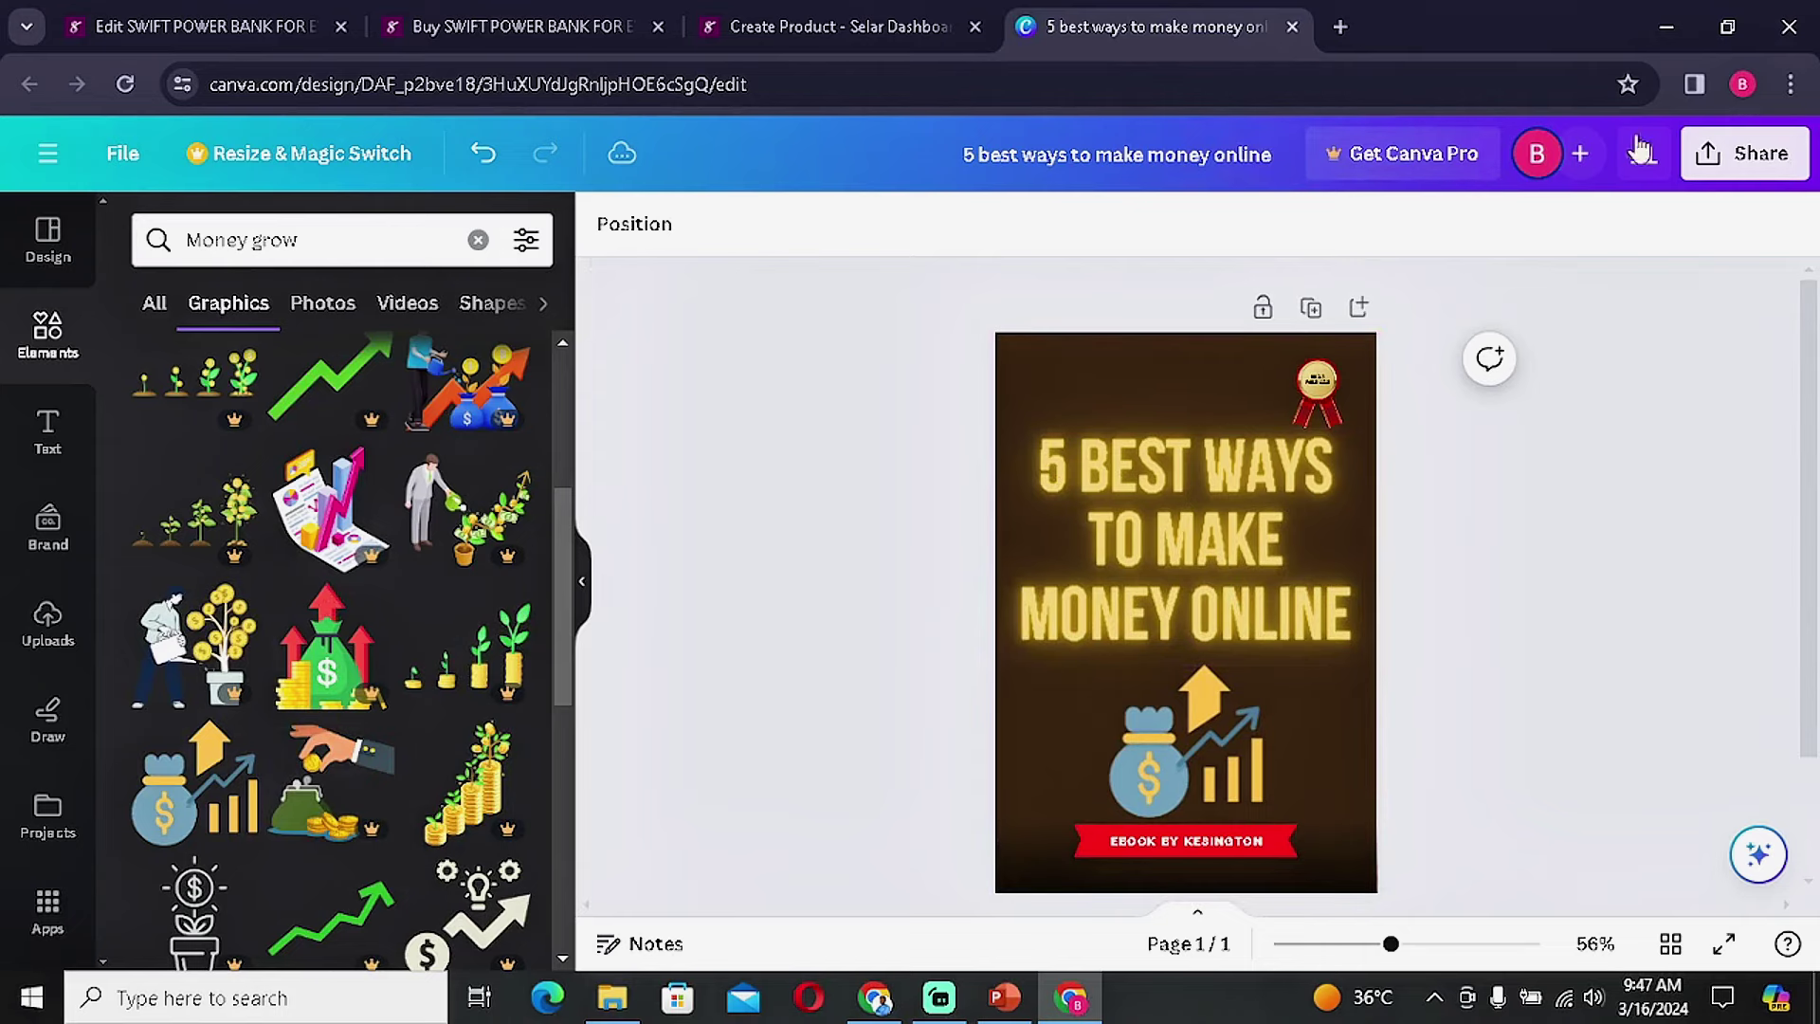
Download the Canva cover as the PNG '5 best ways to make money online.png' (154 KB).
{"action": "left_click", "coordinate": [1736, 159]}
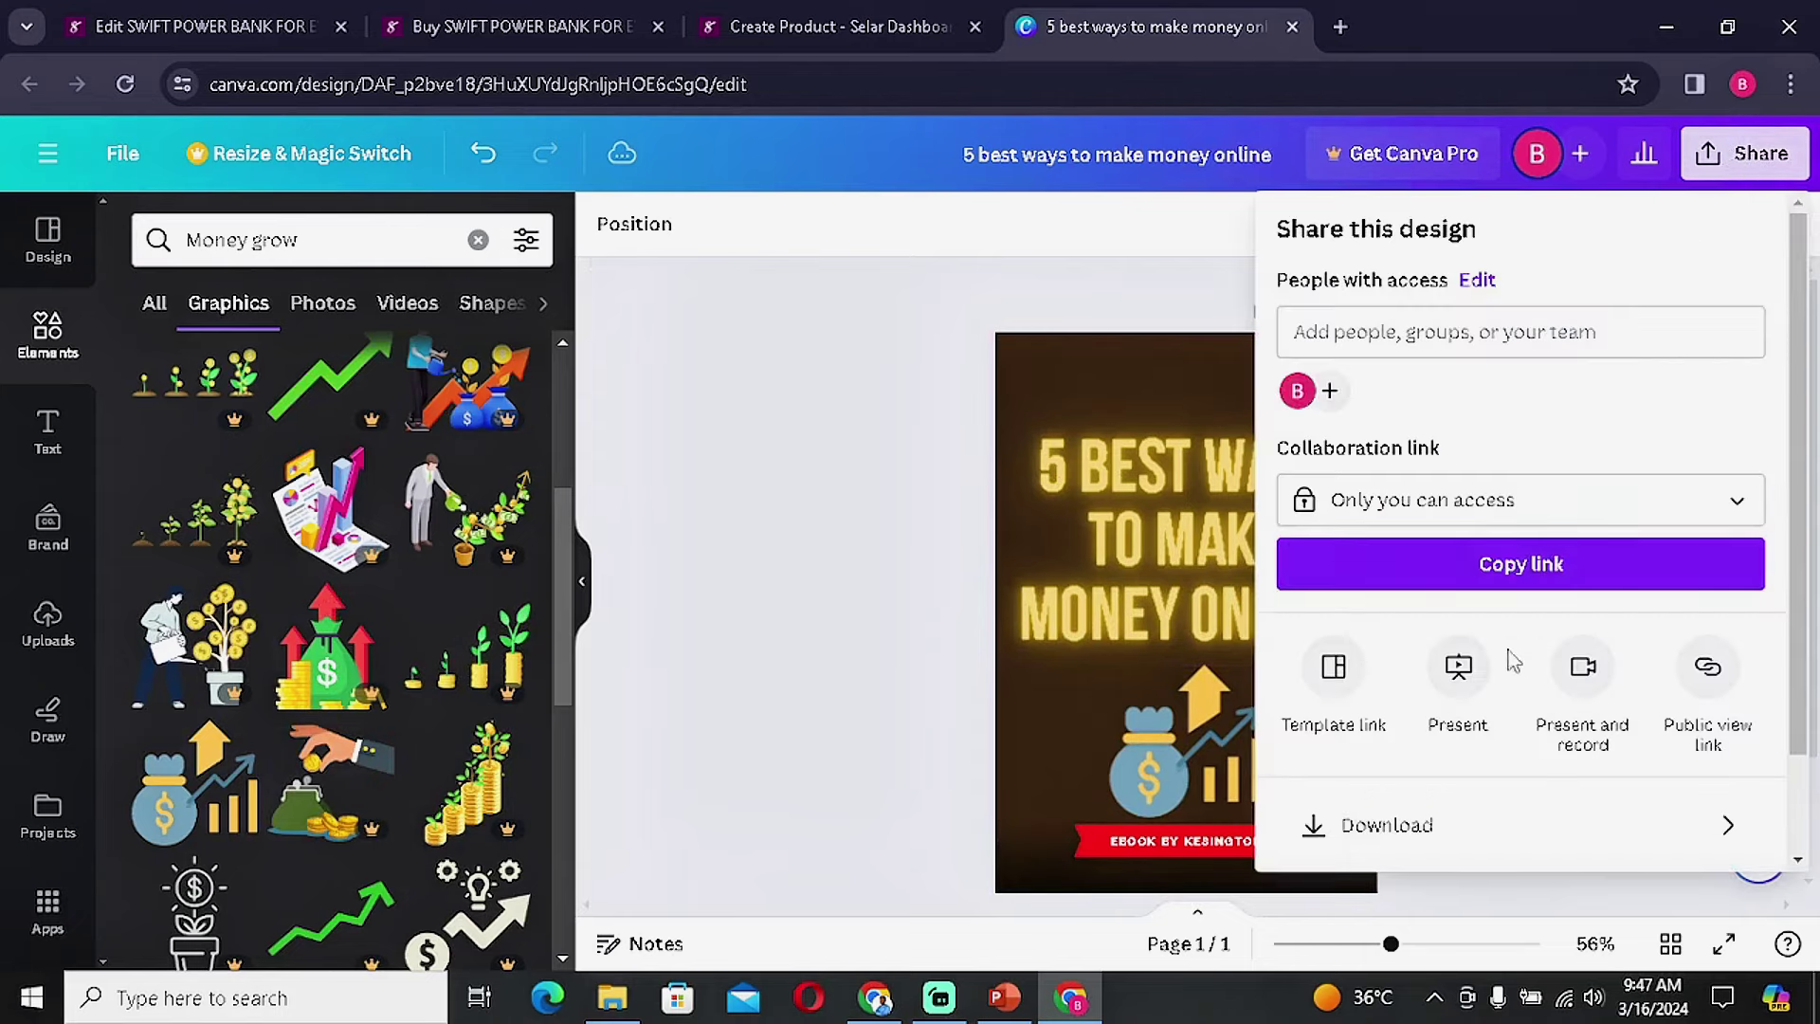
{"action": "left_click", "coordinate": [1384, 843]}
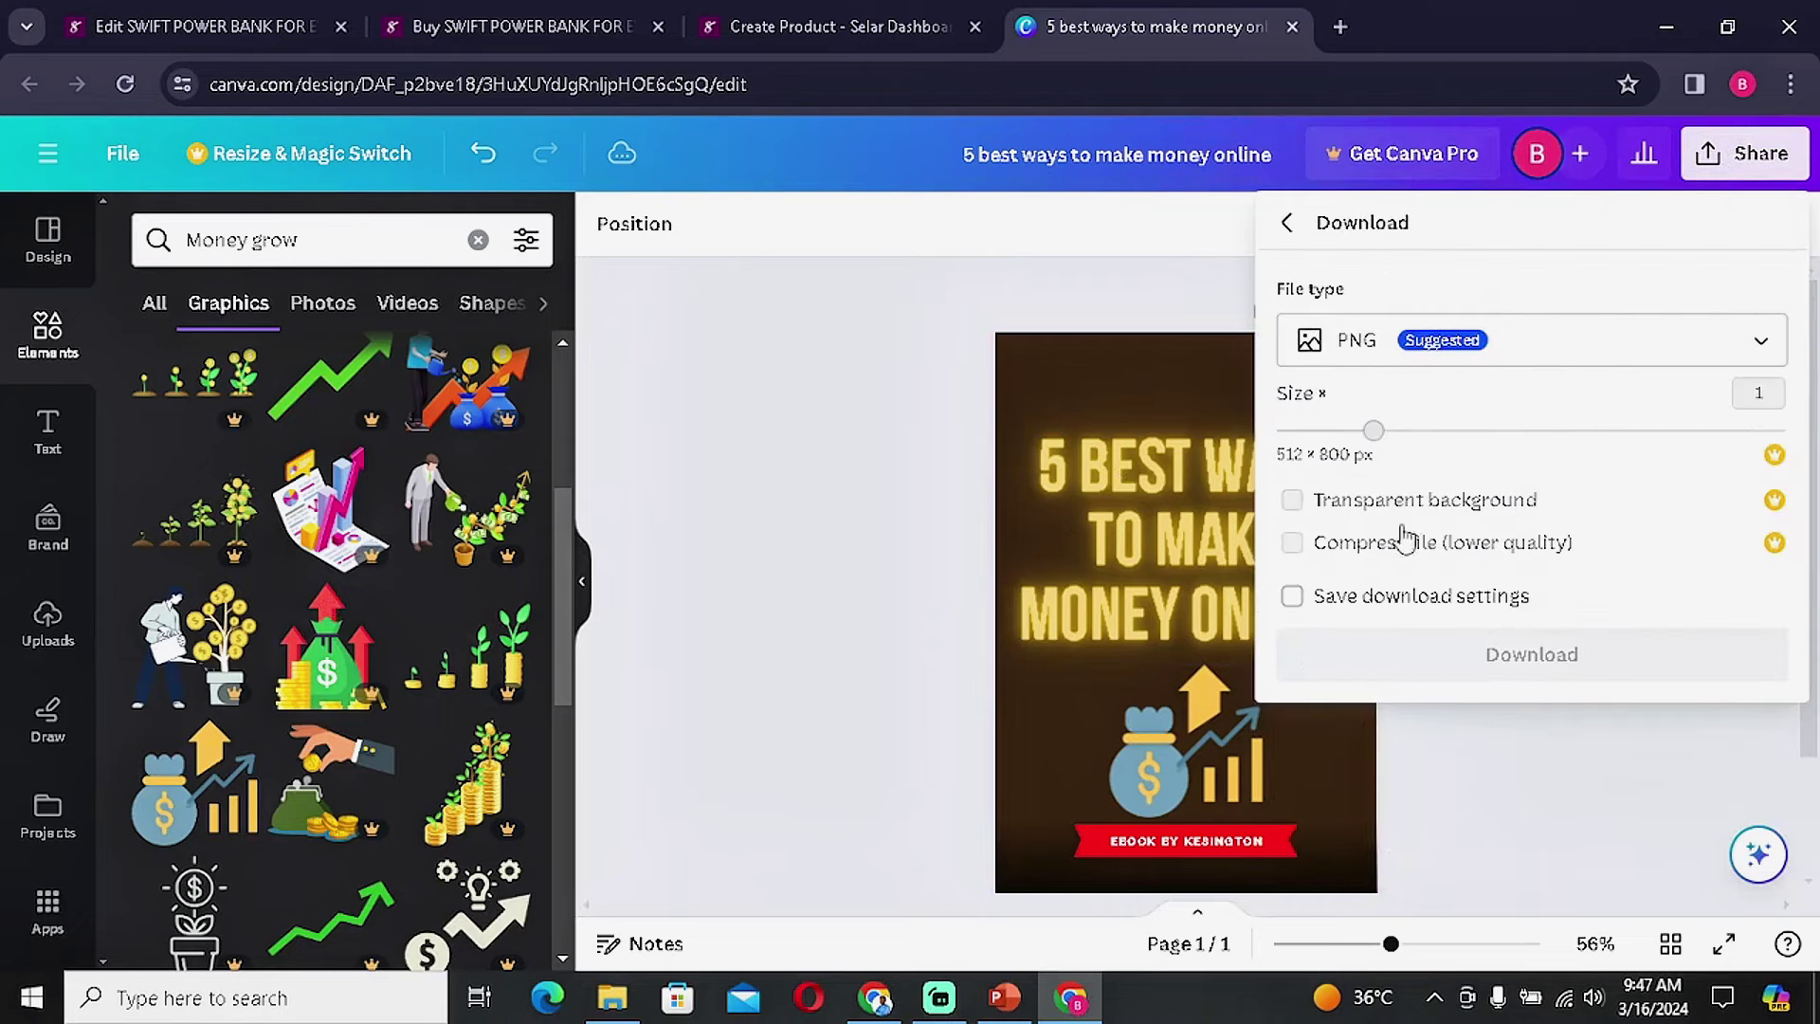
{"action": "left_click", "coordinate": [1592, 361]}
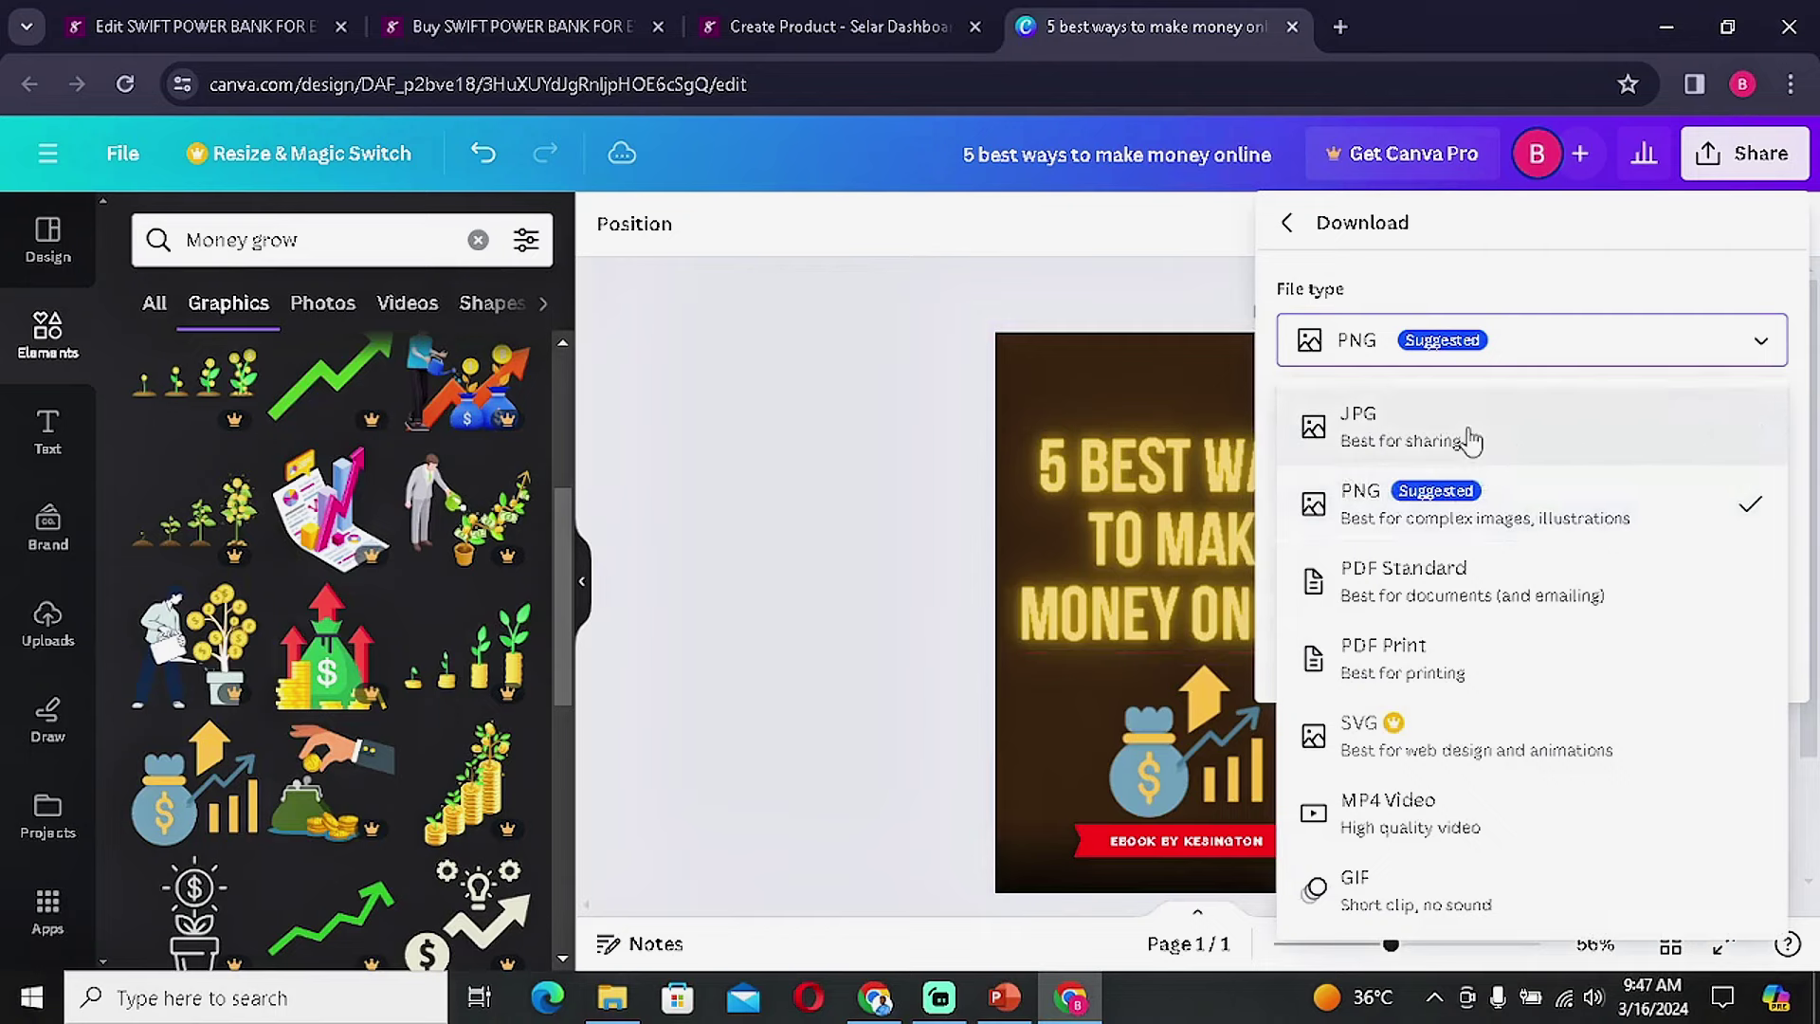
{"action": "left_click", "coordinate": [1469, 521]}
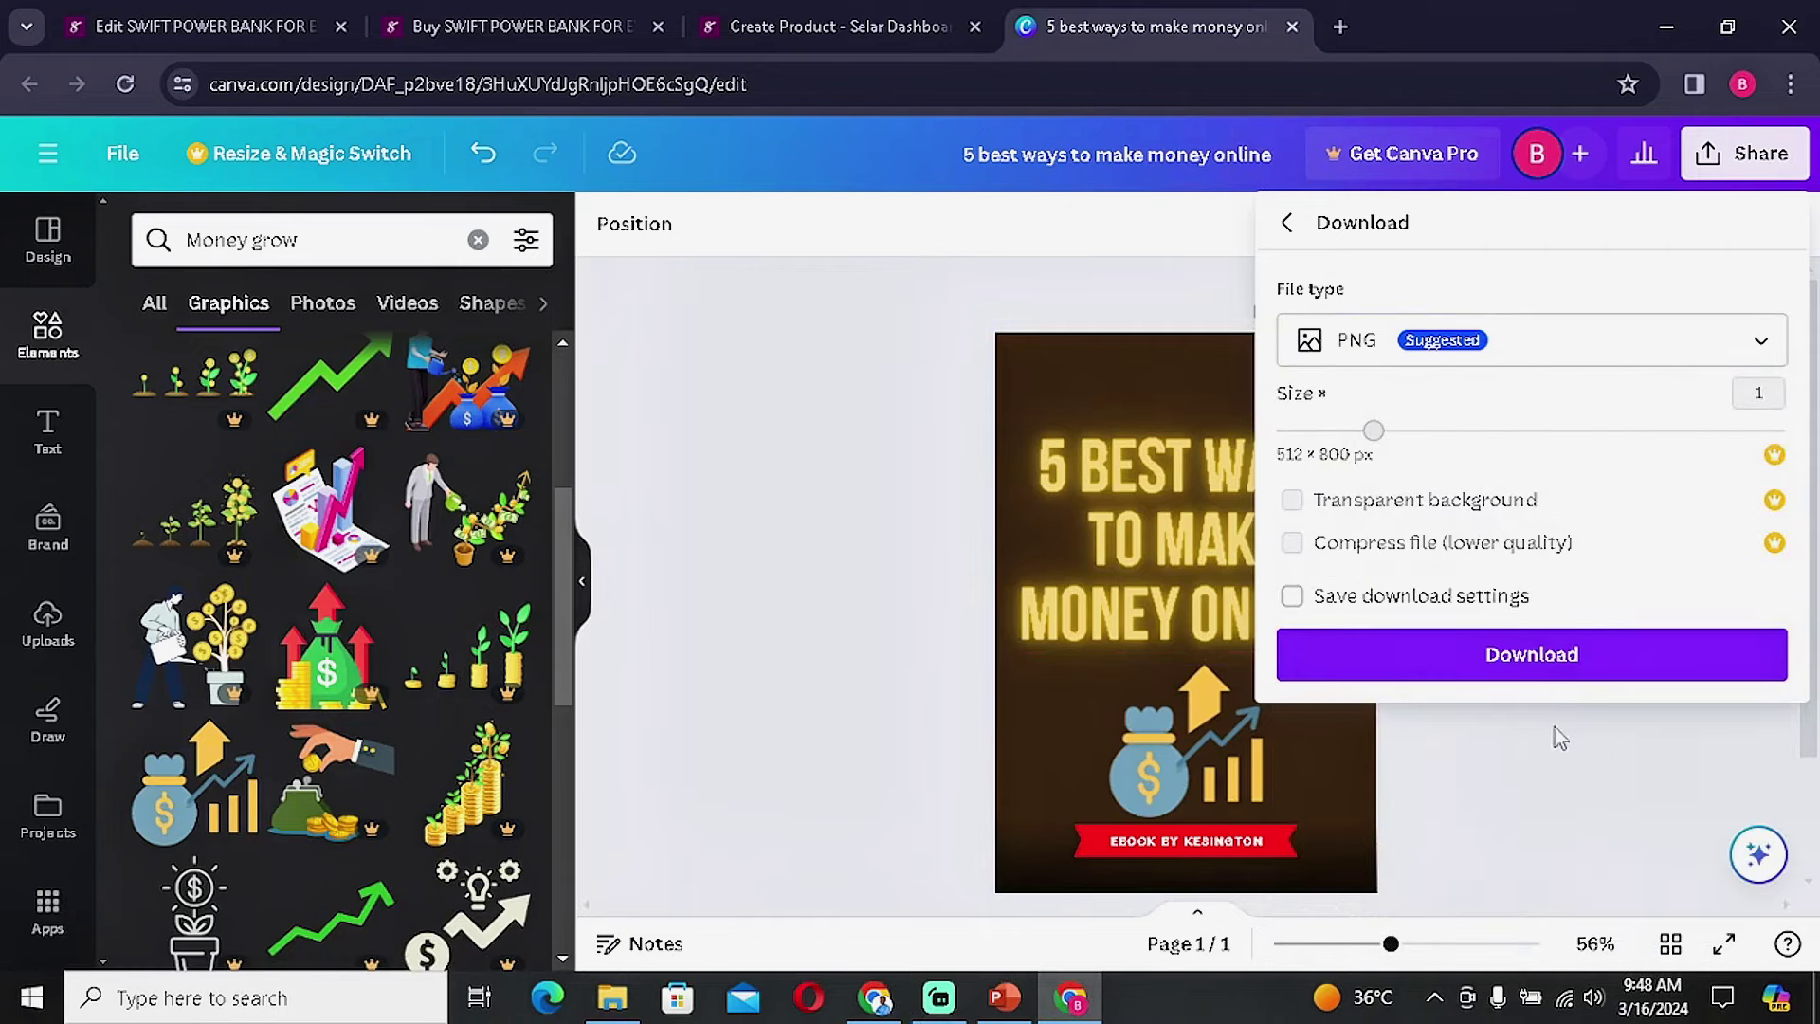
{"action": "left_click", "coordinate": [1533, 656]}
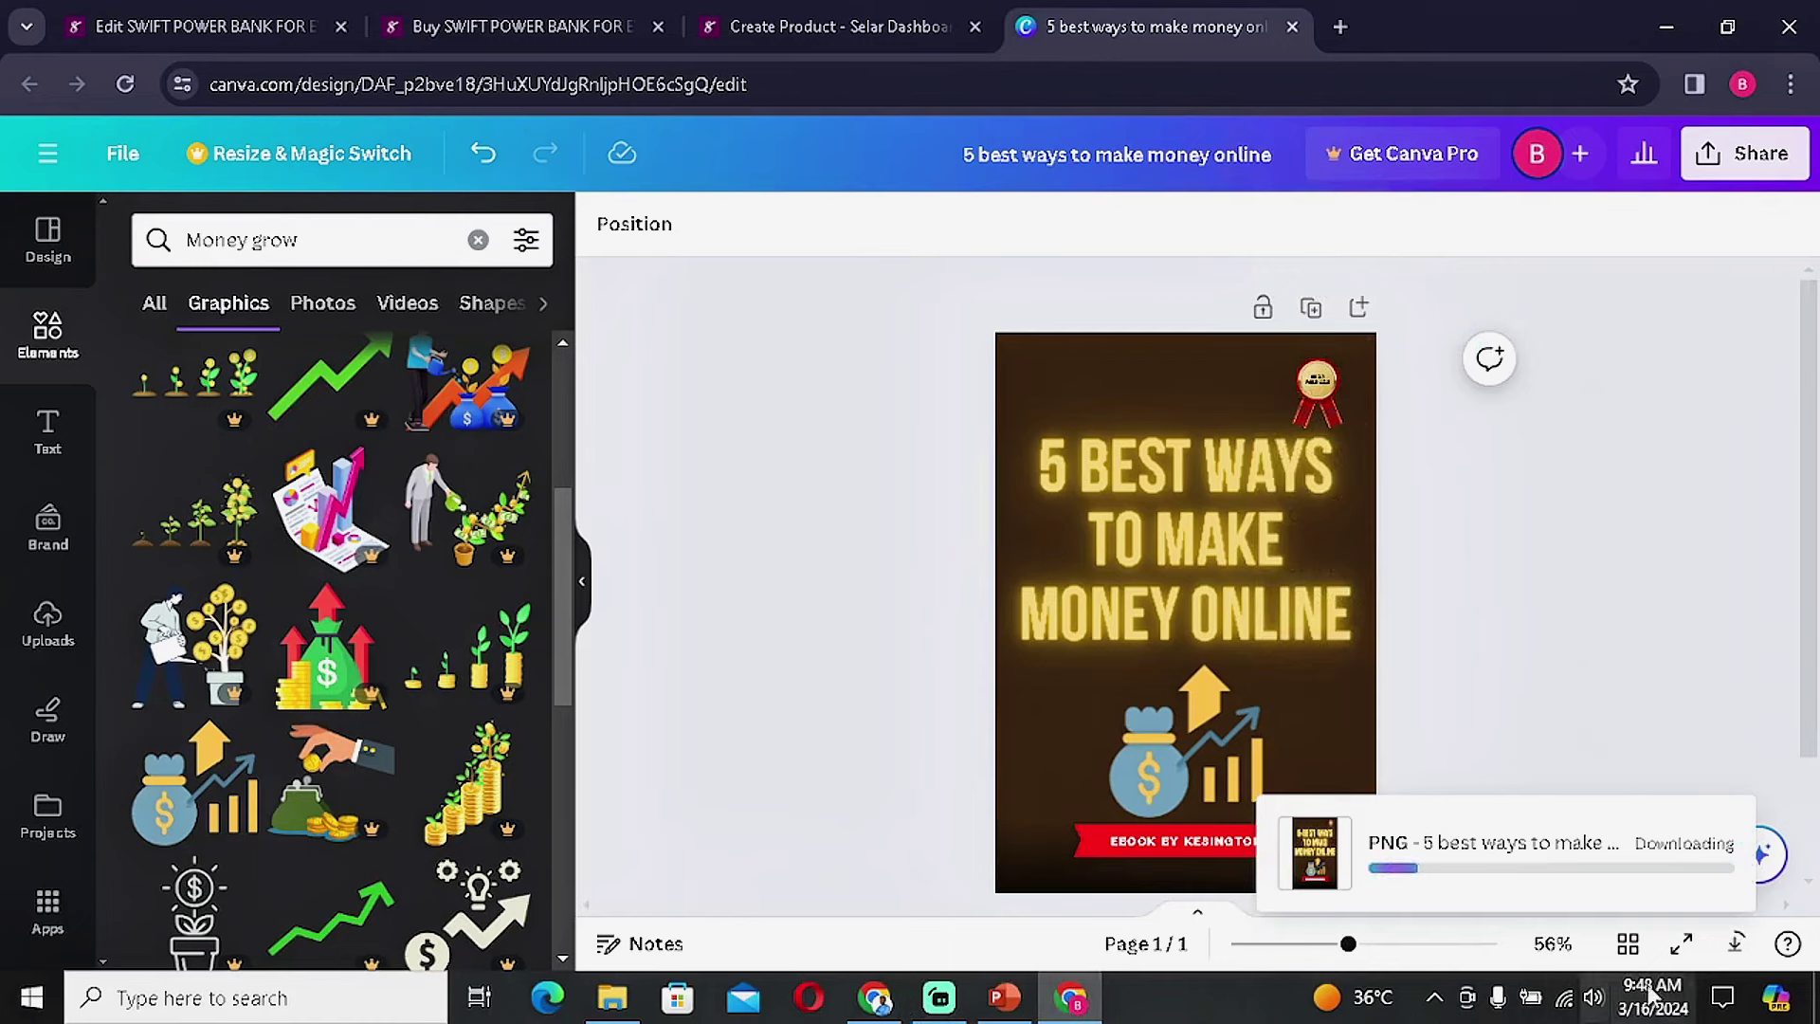
{"action": "left_click", "coordinate": [1647, 88]}
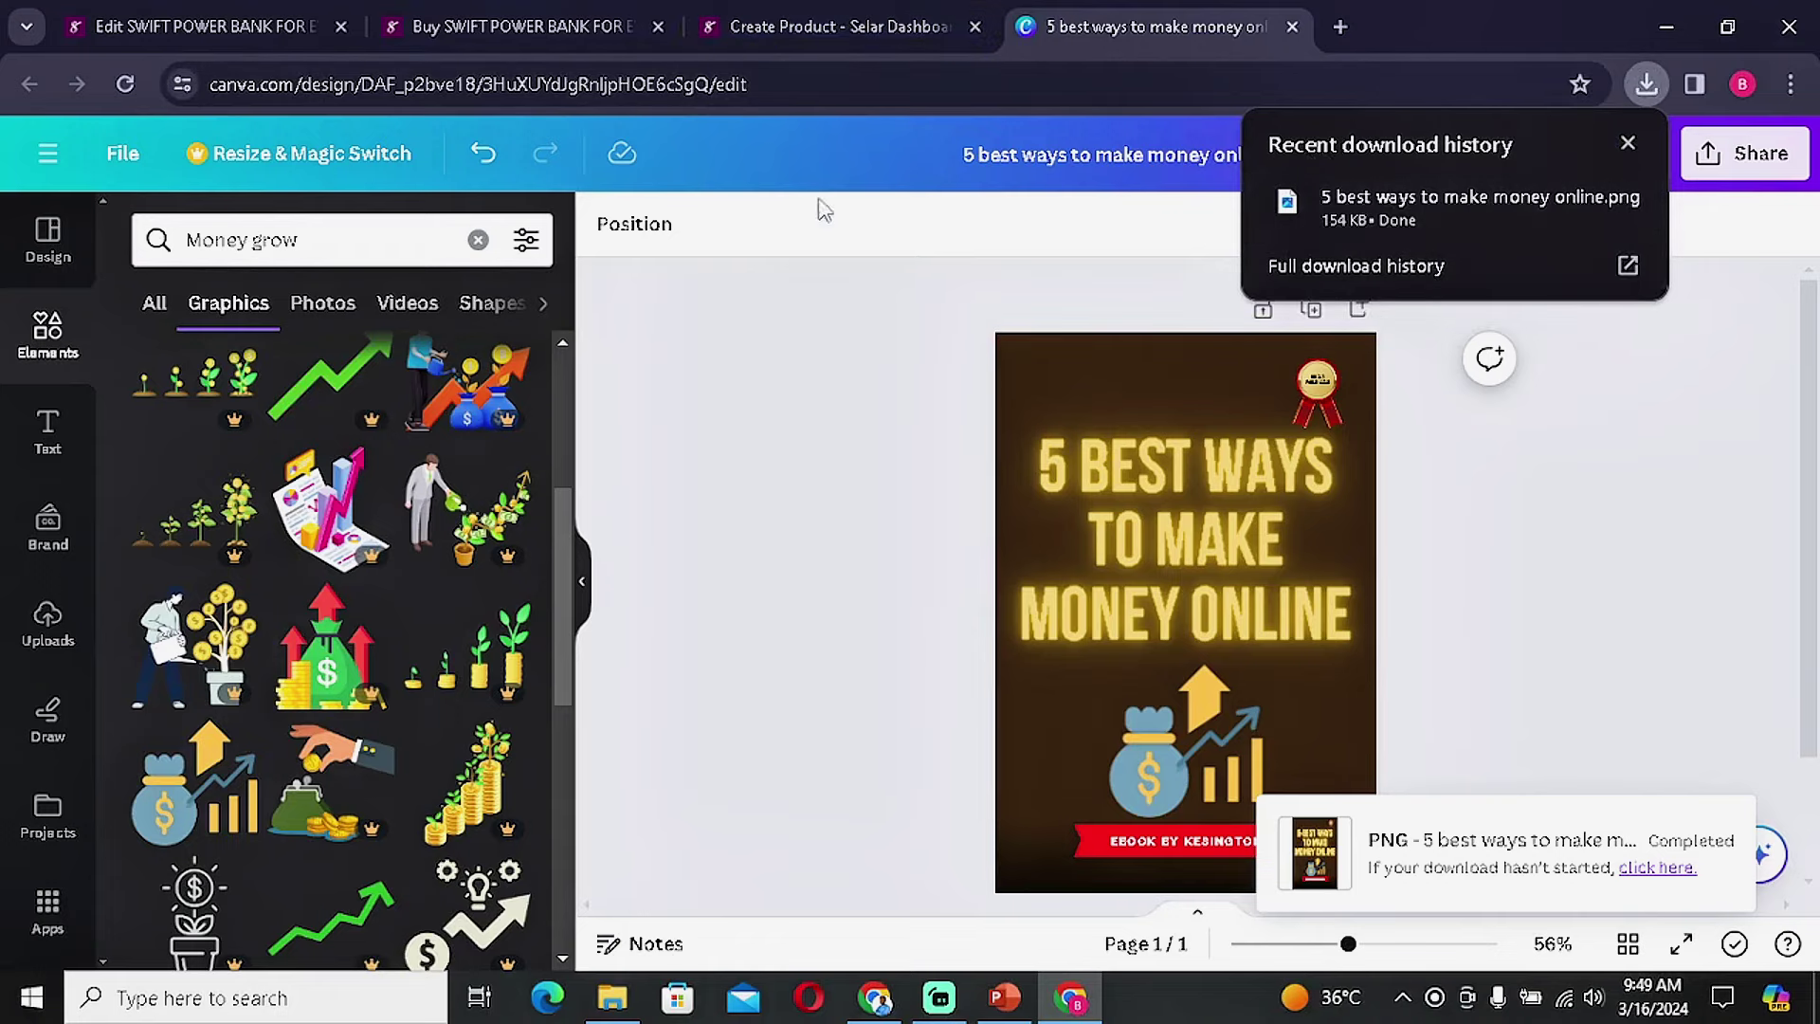
{"action": "left_click", "coordinate": [853, 22]}
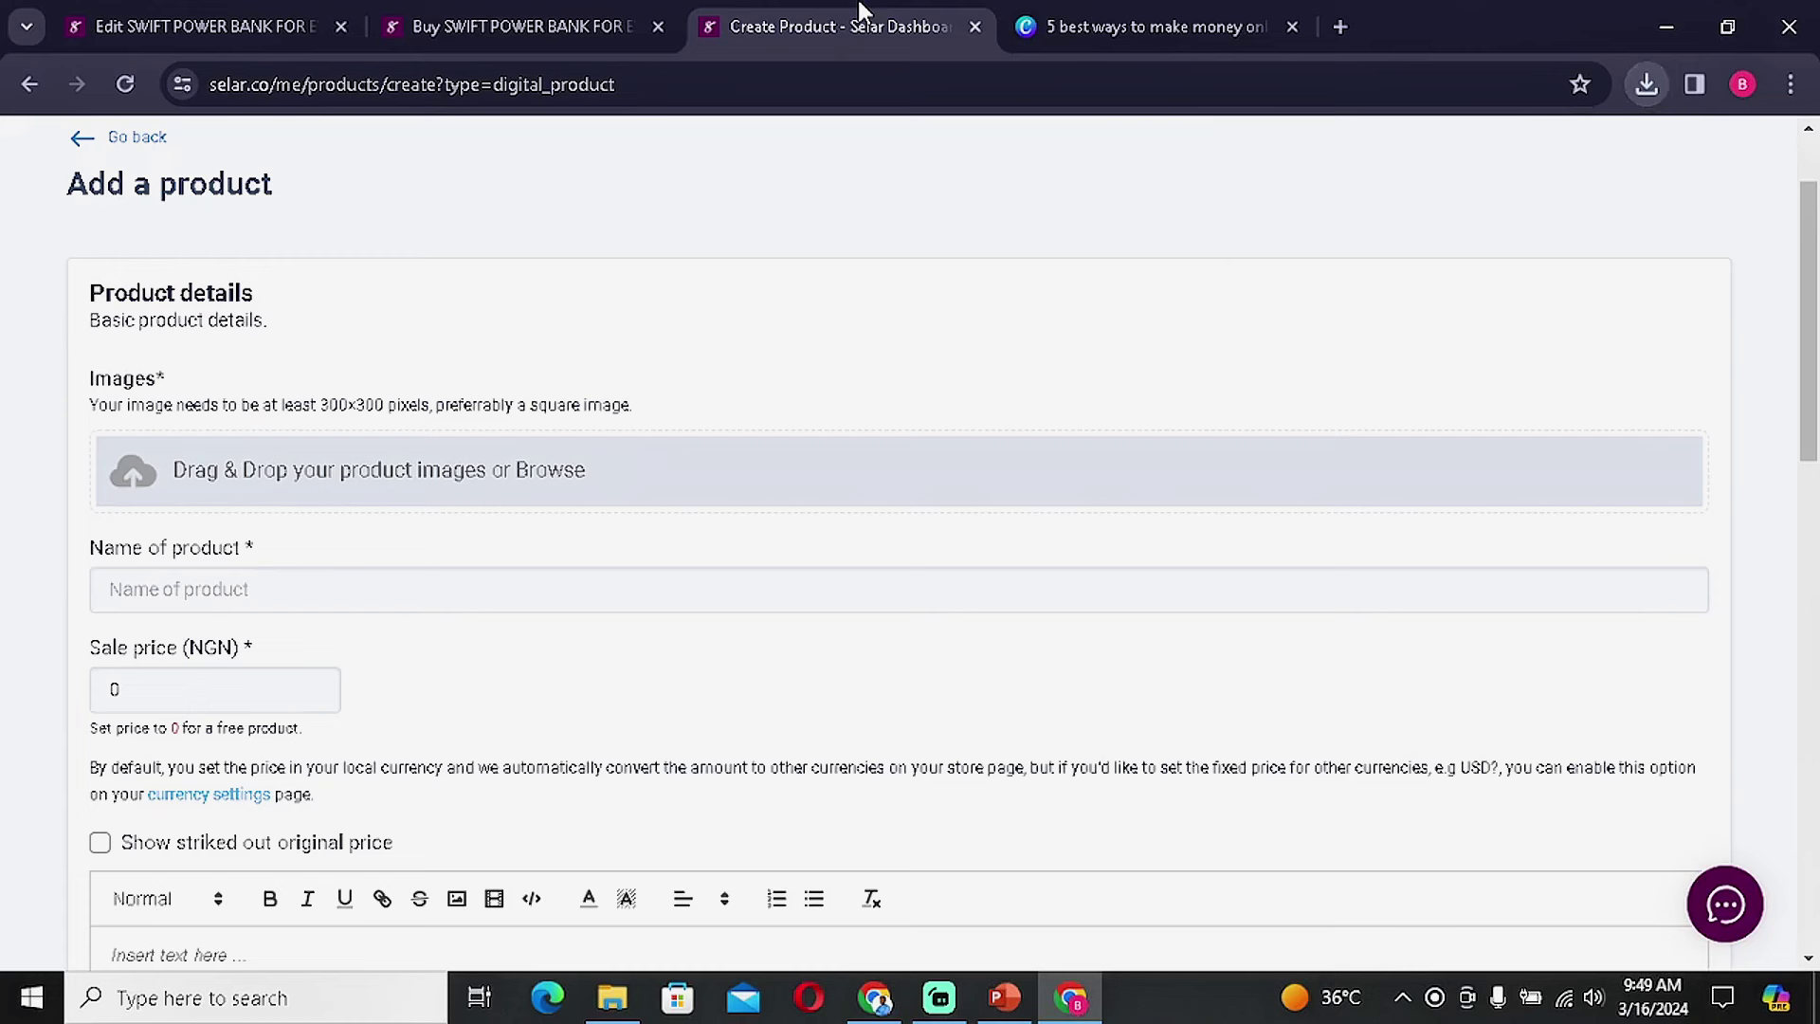
Upload the downloaded cover PNG (512x800, 154 KB) as the Selar product image.
{"action": "left_click", "coordinate": [509, 491]}
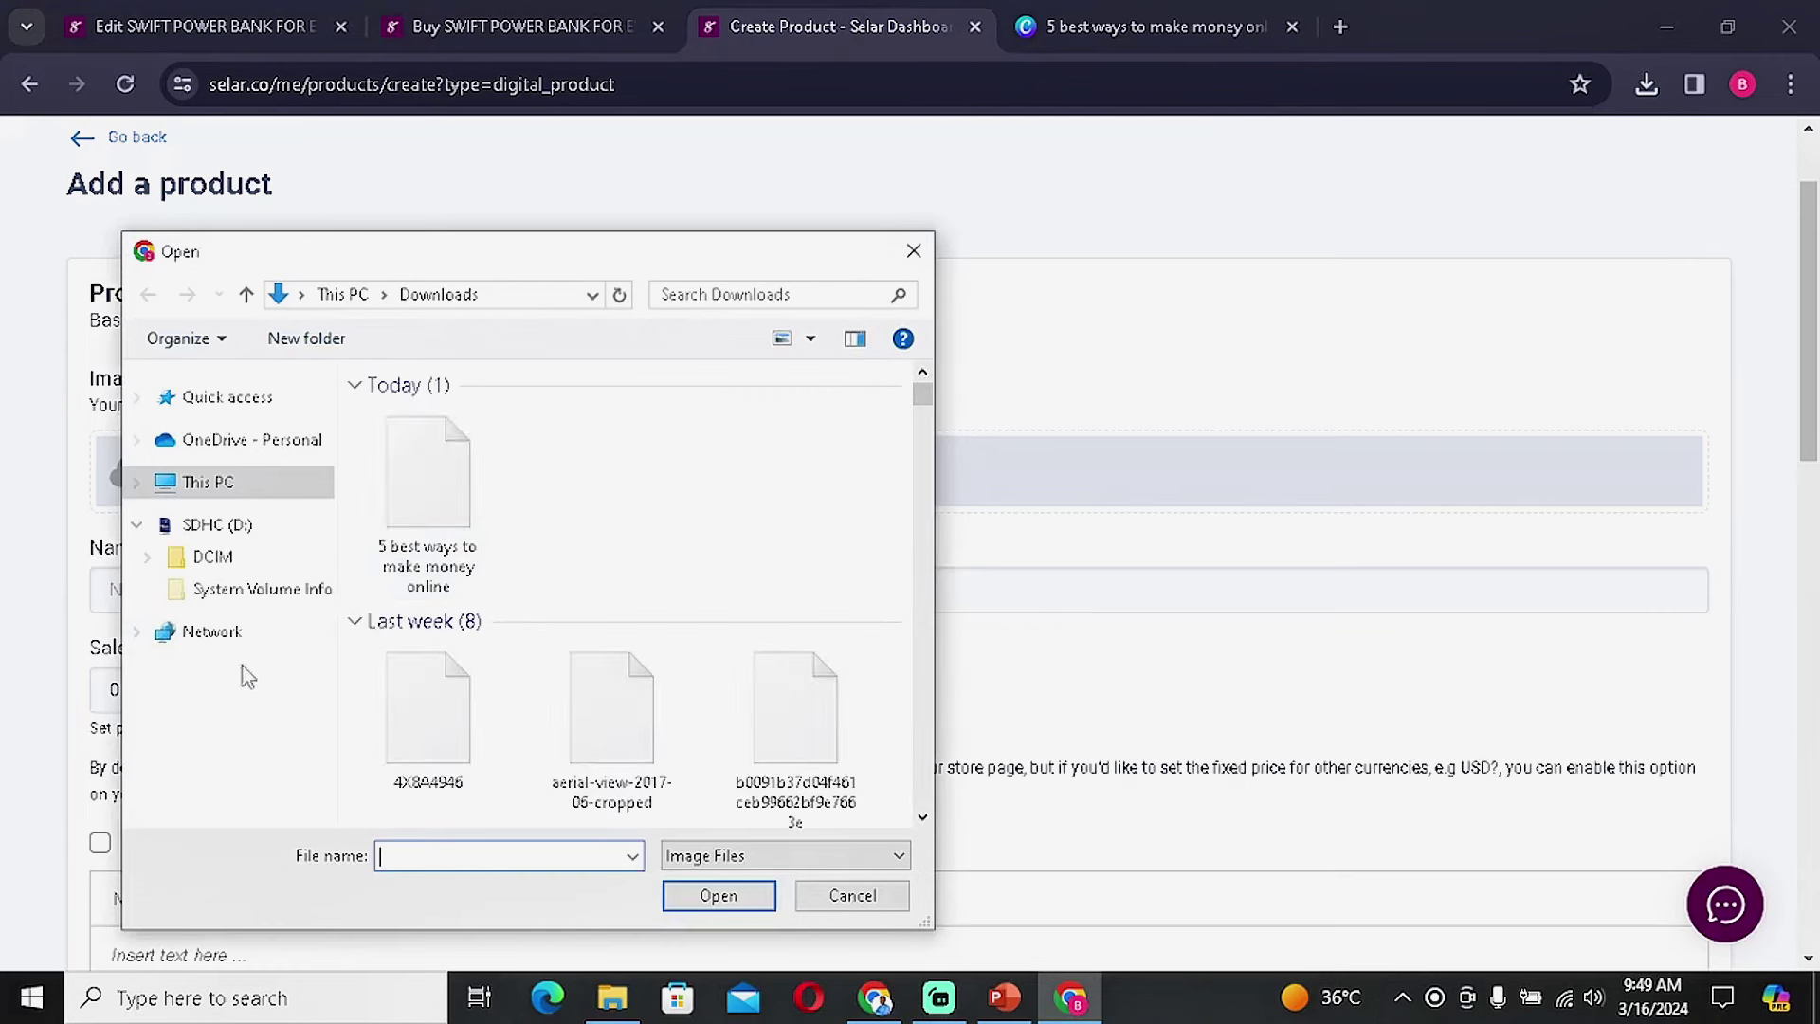
{"action": "double_click", "coordinate": [455, 526]}
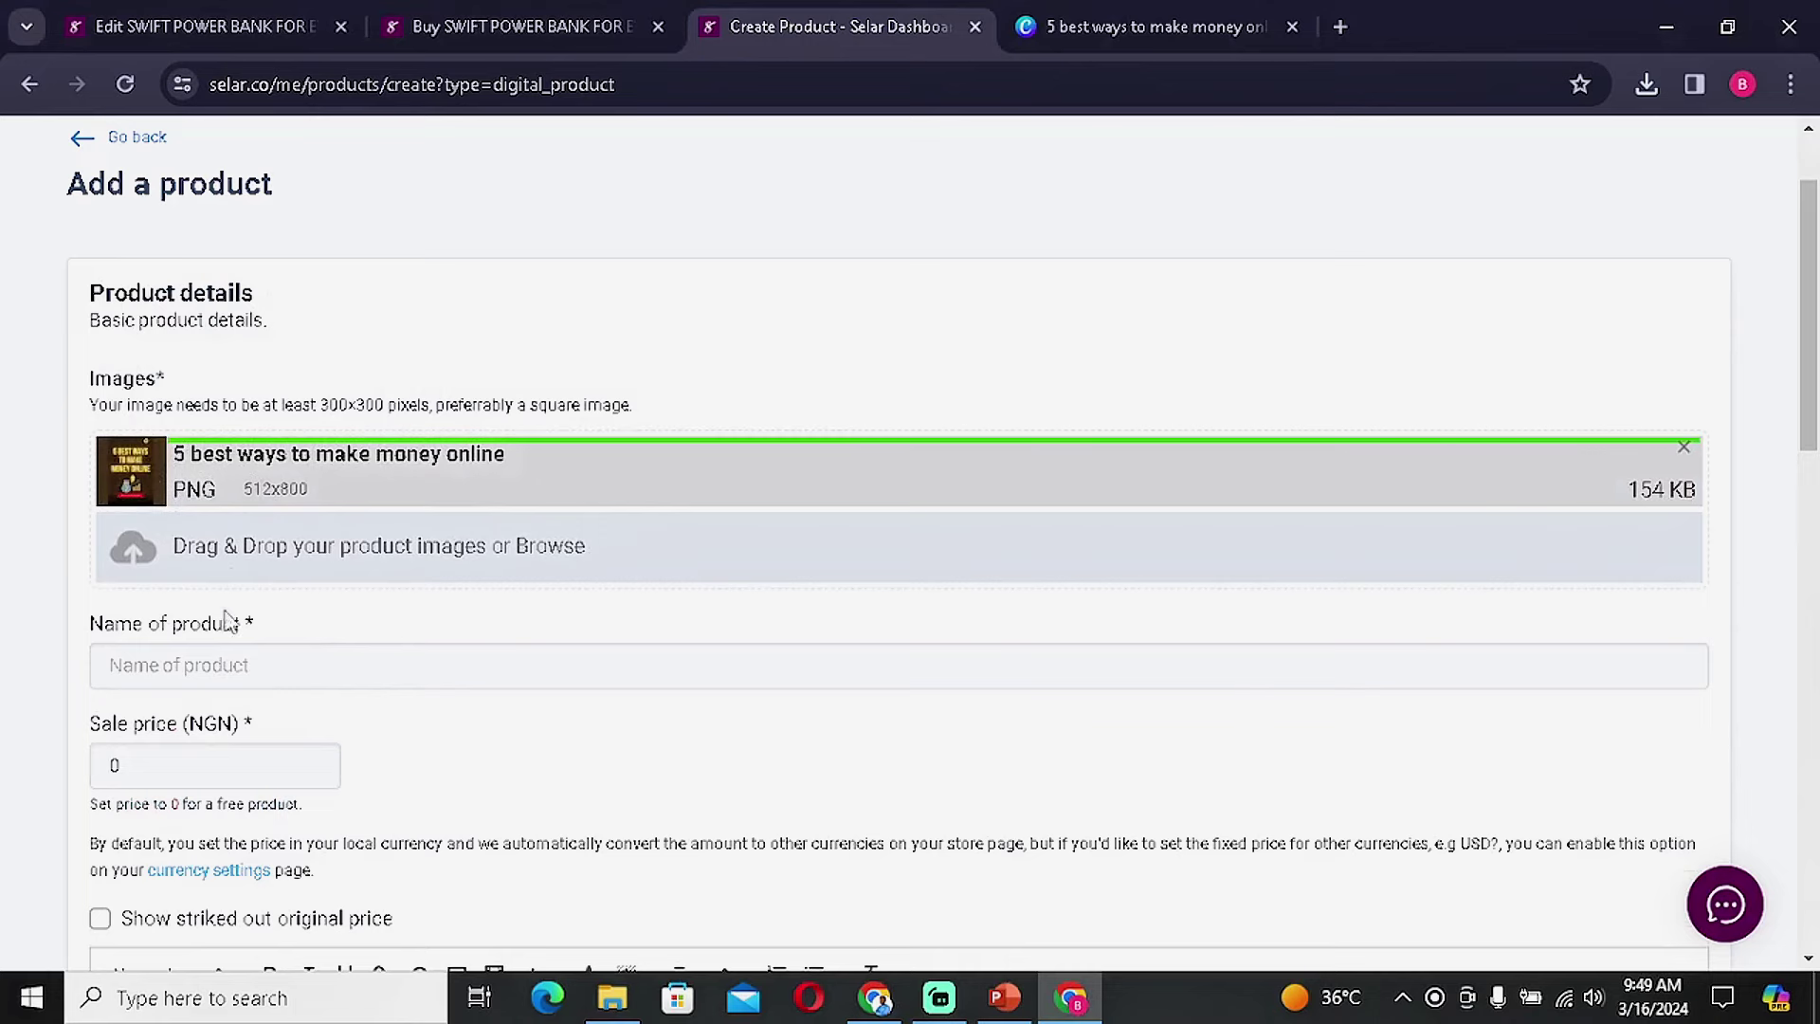
{"action": "left_click", "coordinate": [270, 661]}
{"action": "scroll", "coordinate": [409, 644], "scroll_direction": "up", "scroll_amount": 2}
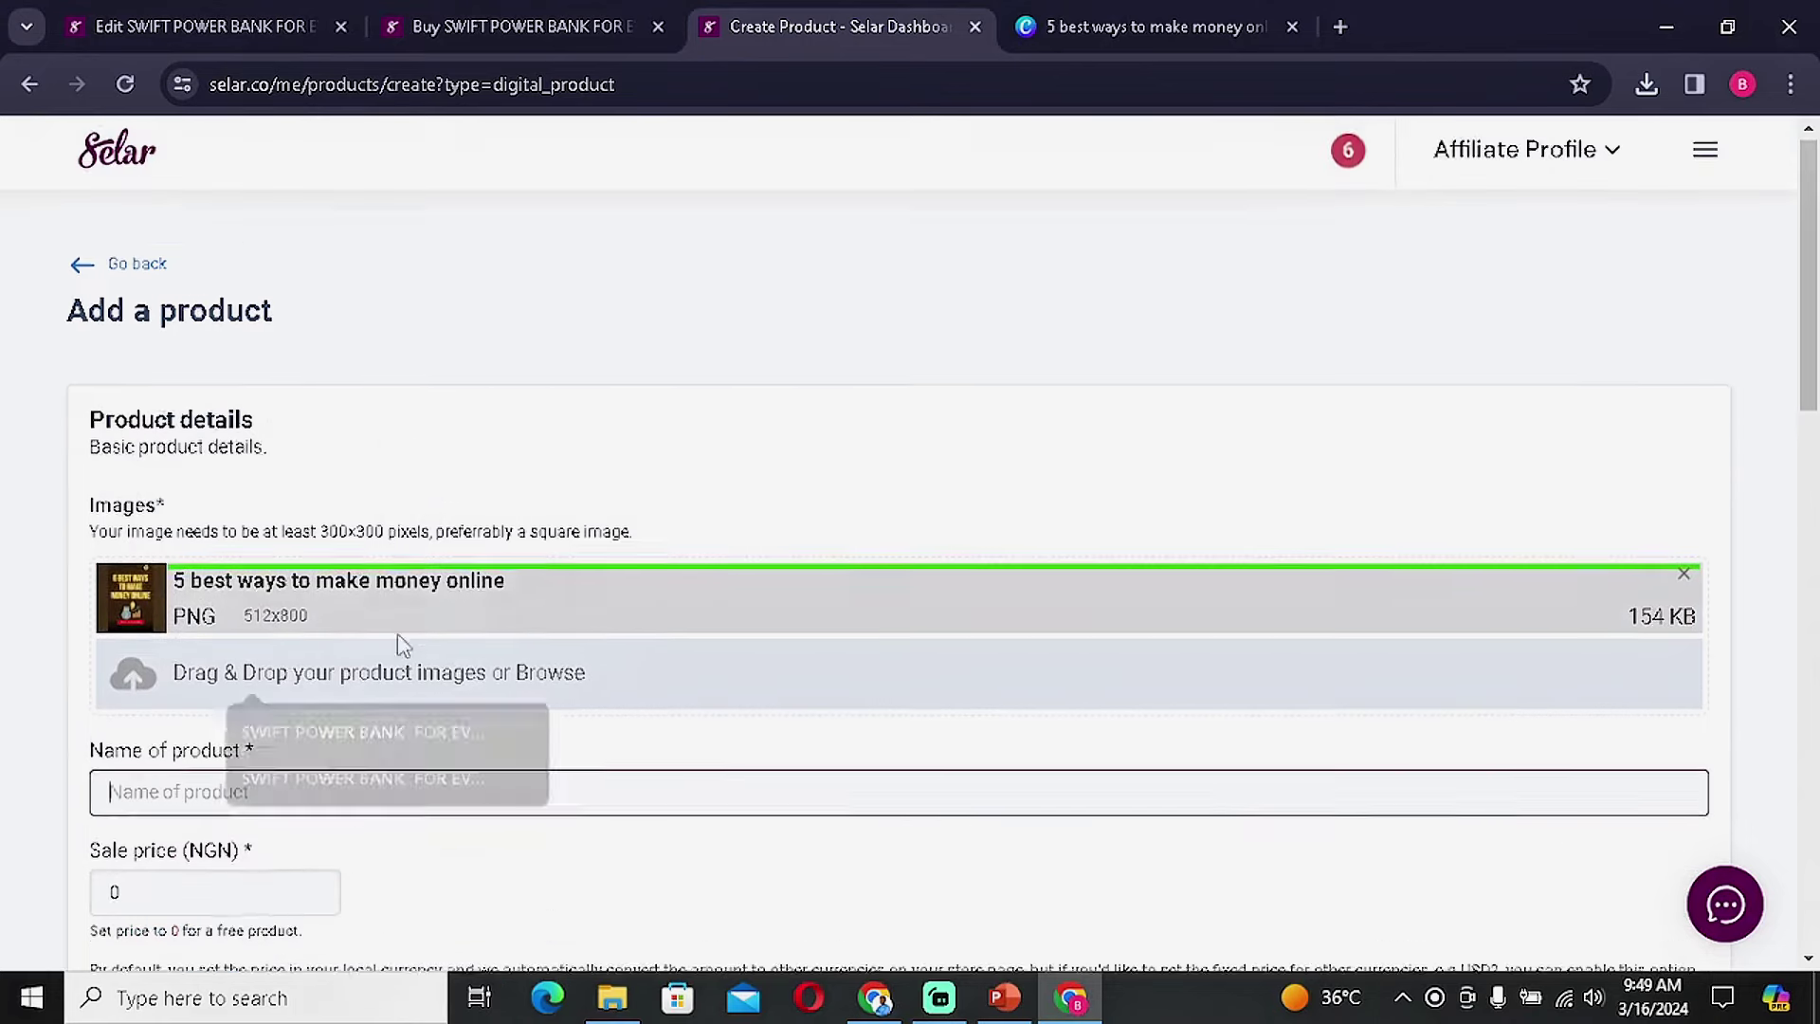
Name the product '5 BEST WAYS TO MAKE MONEY ONLINE'.
{"action": "scroll", "coordinate": [270, 798], "scroll_direction": "down", "scroll_amount": 3}
{"action": "left_click", "coordinate": [247, 531]}
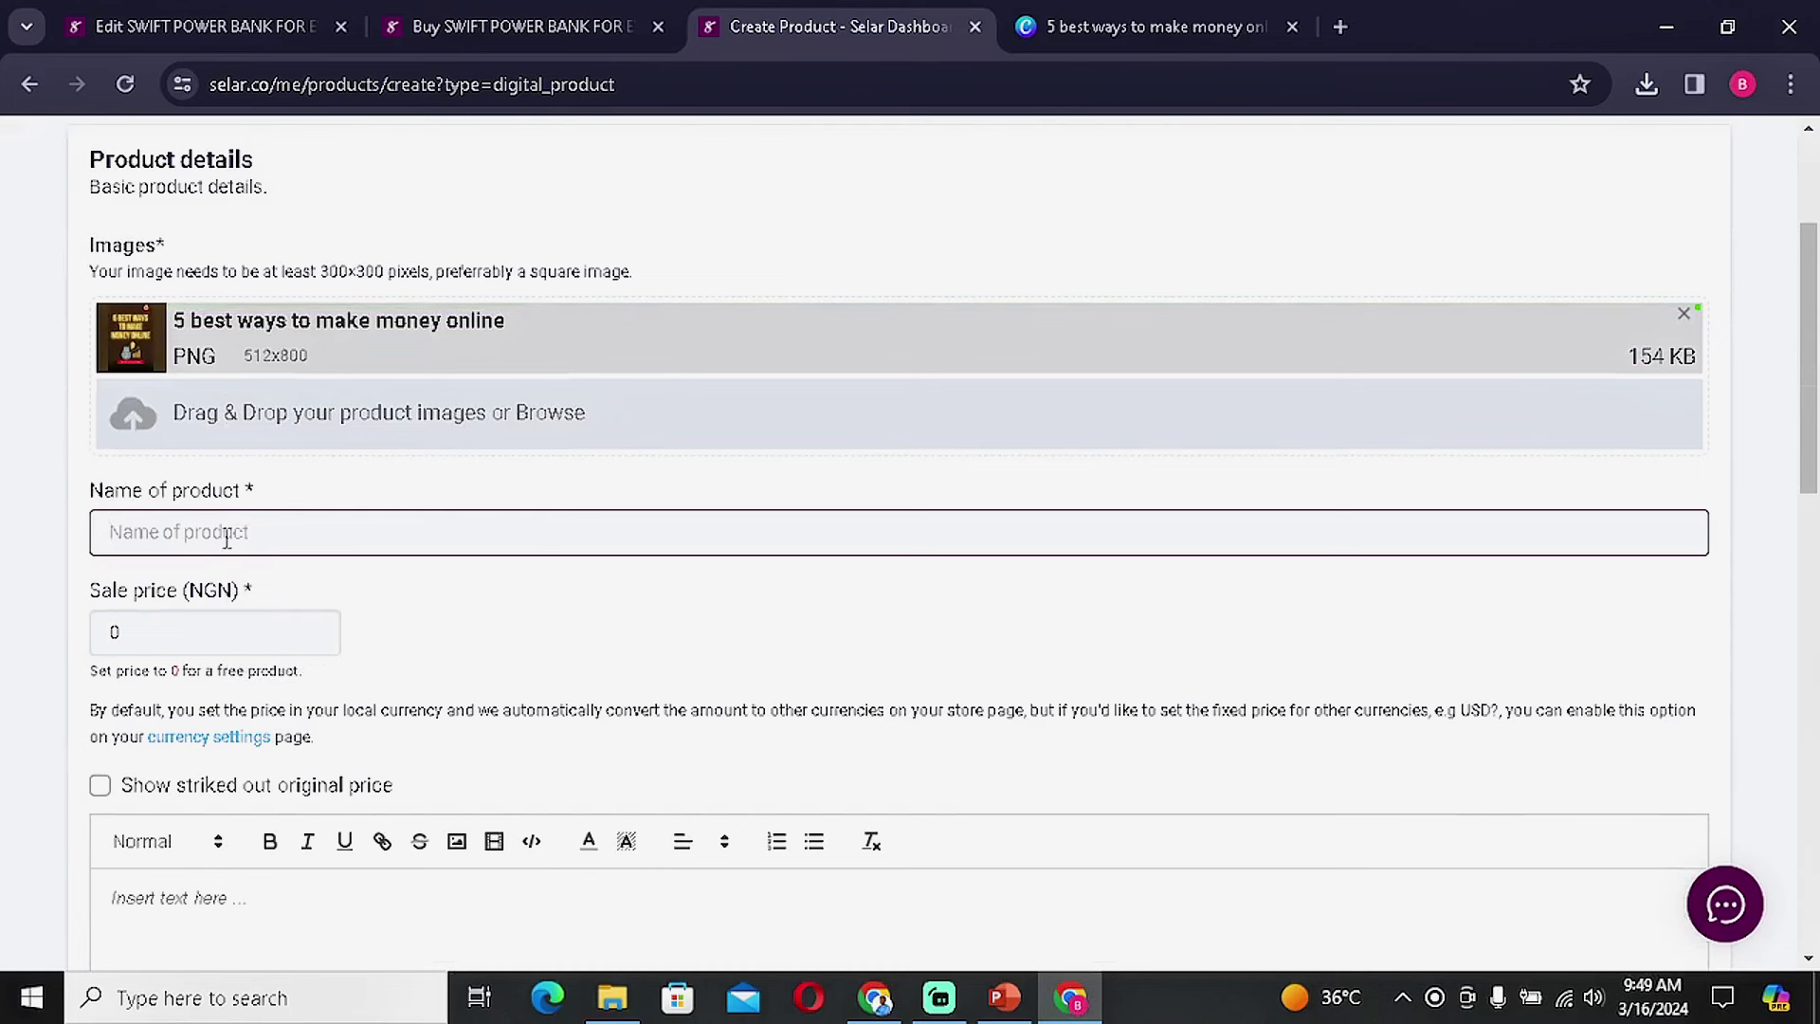
{"action": "type", "text": "5 BEST WAYS TO MAKE MONEY ON"}
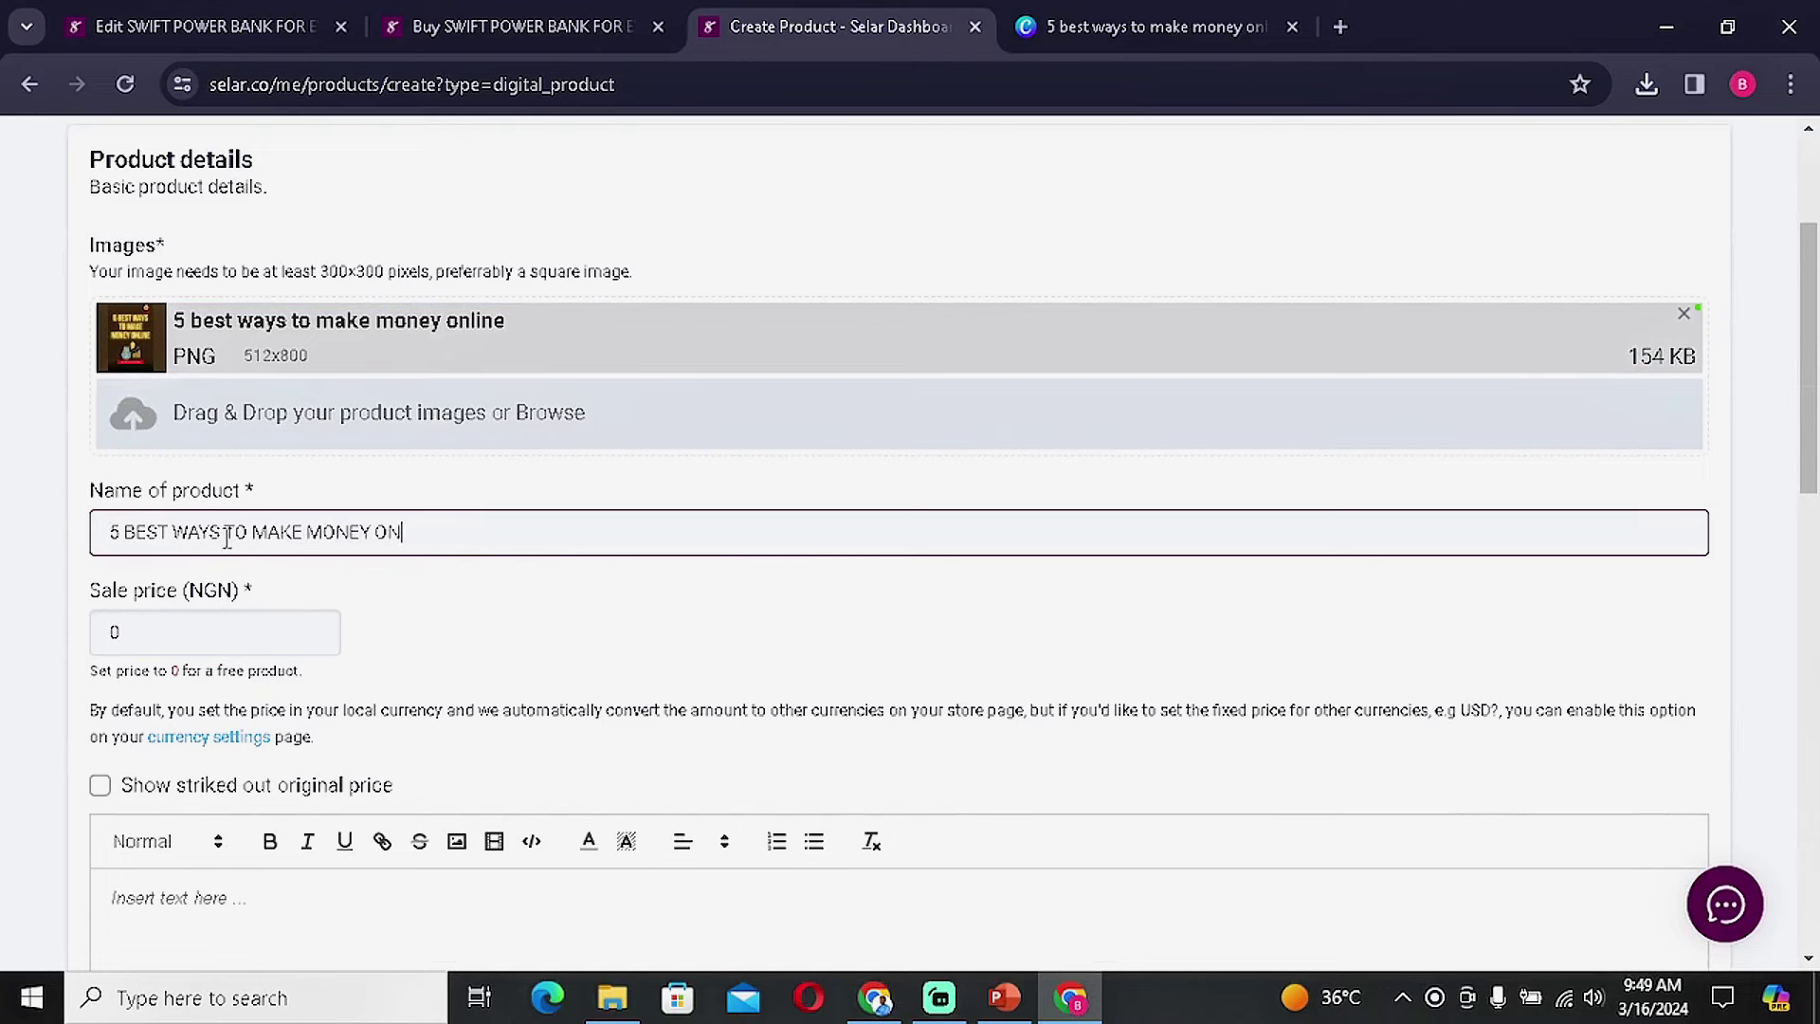
Set the sale price to 4000 NGN with a struck-out original price of 10000 NGN.
{"action": "scroll", "coordinate": [228, 537], "scroll_direction": "down", "scroll_amount": 3}
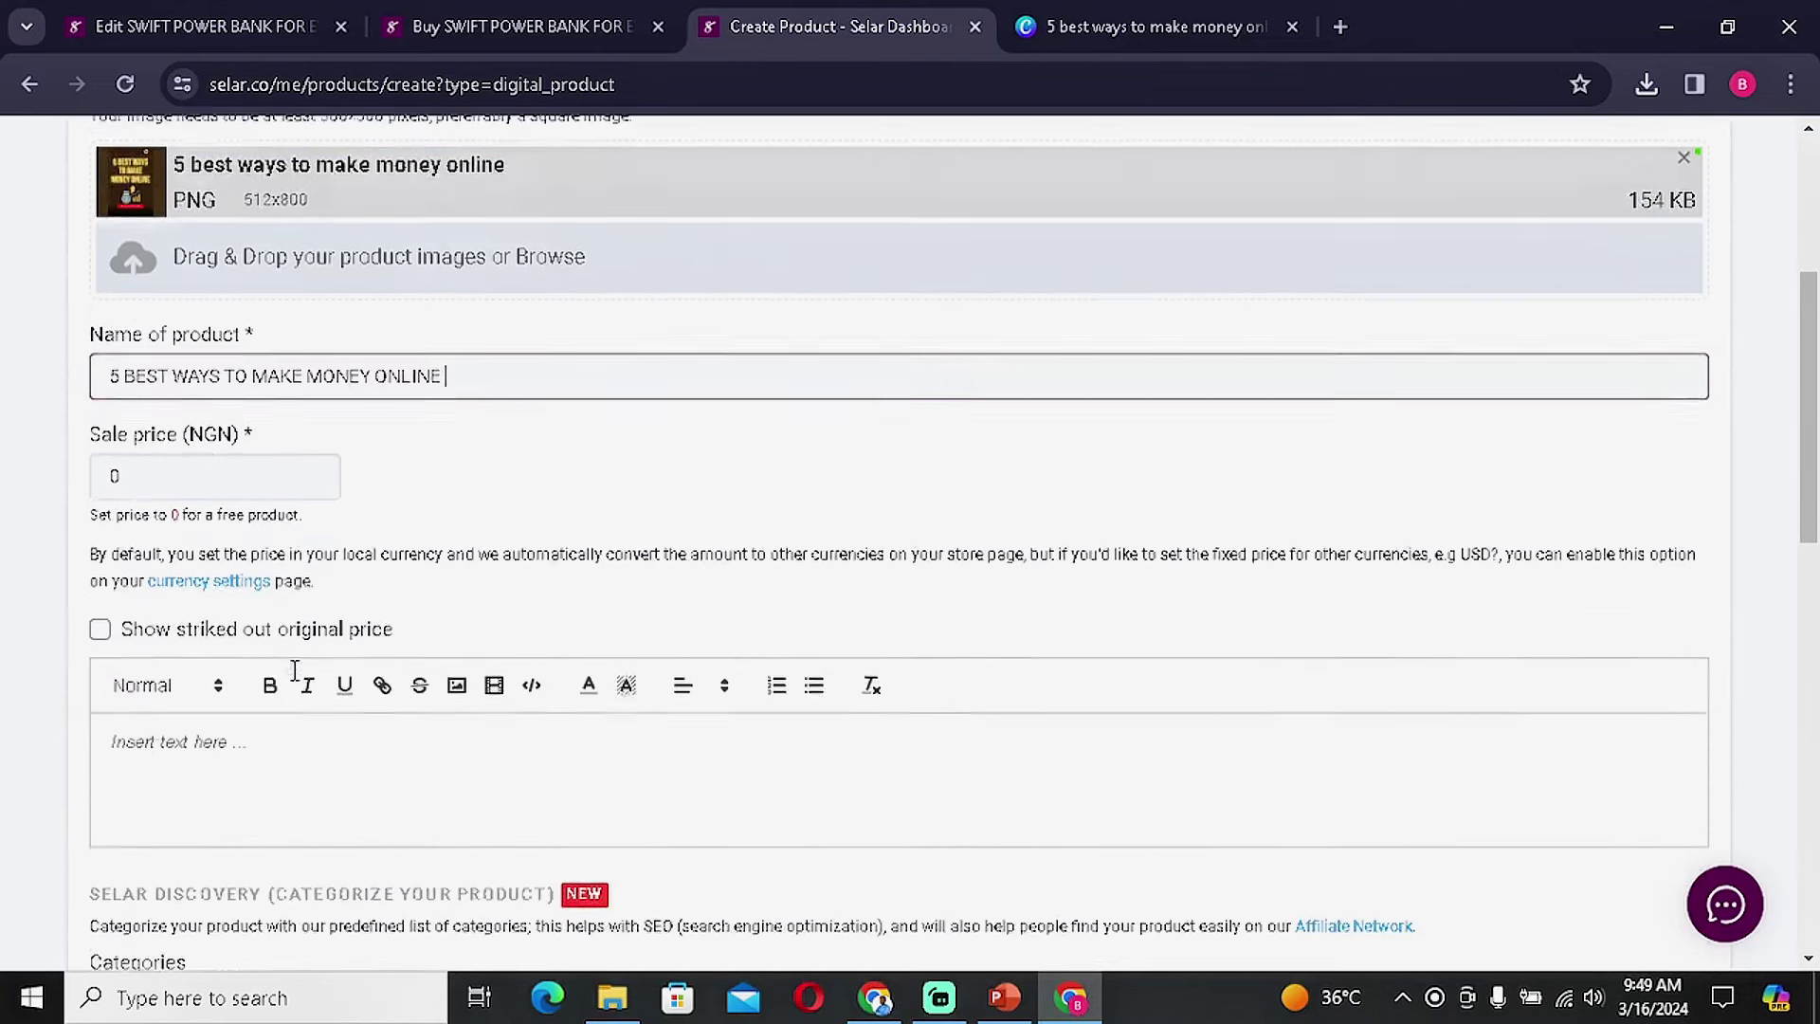
{"action": "left_click", "coordinate": [200, 365]}
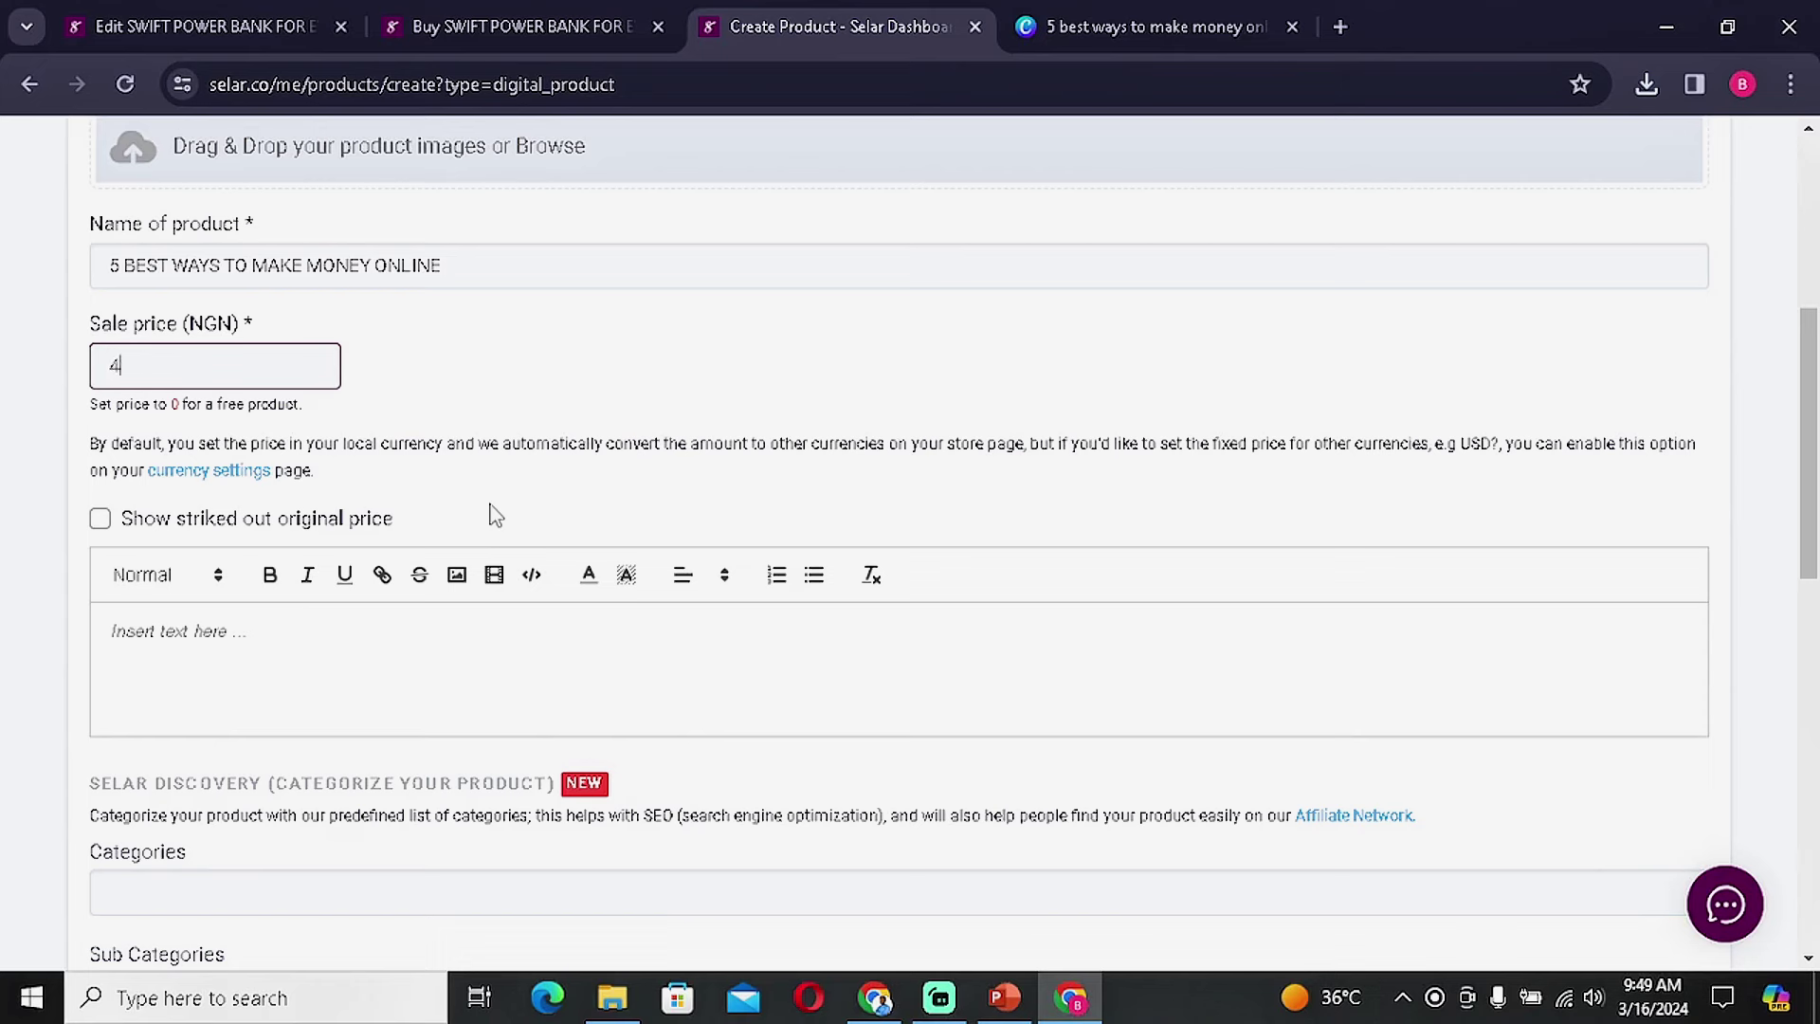
{"action": "left_click", "coordinate": [100, 519]}
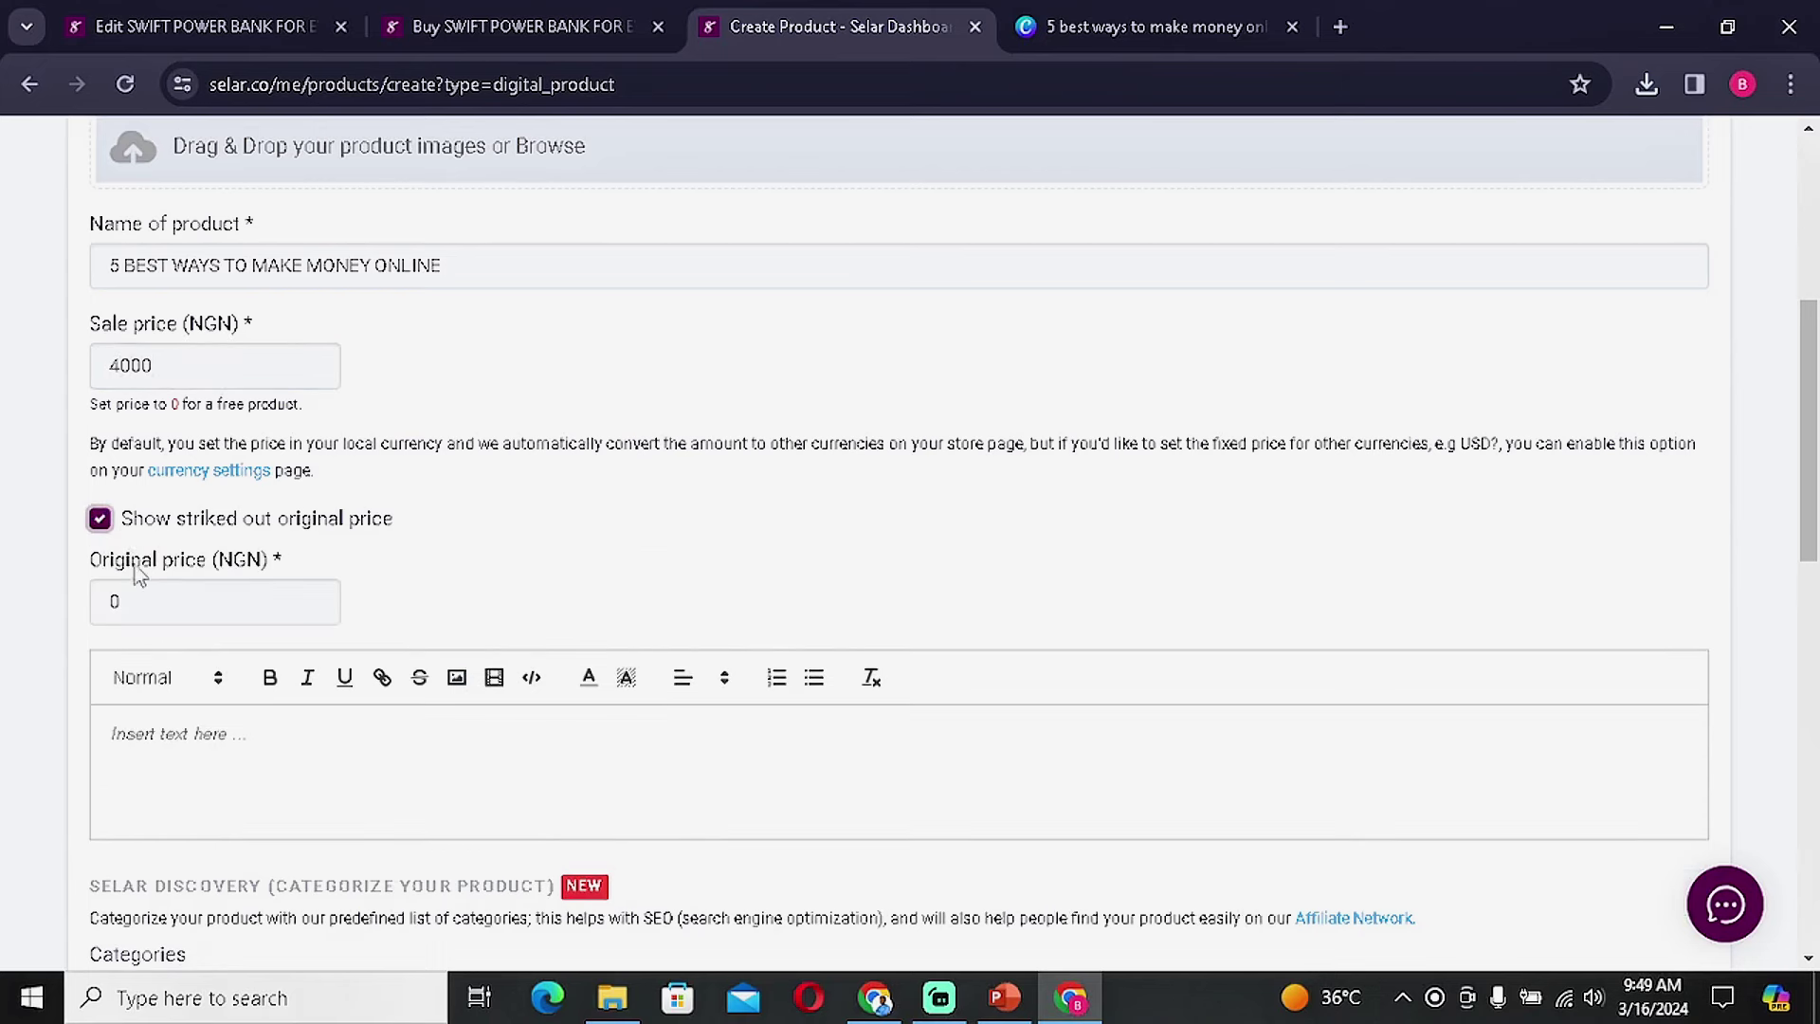
{"action": "double_click", "coordinate": [201, 614]}
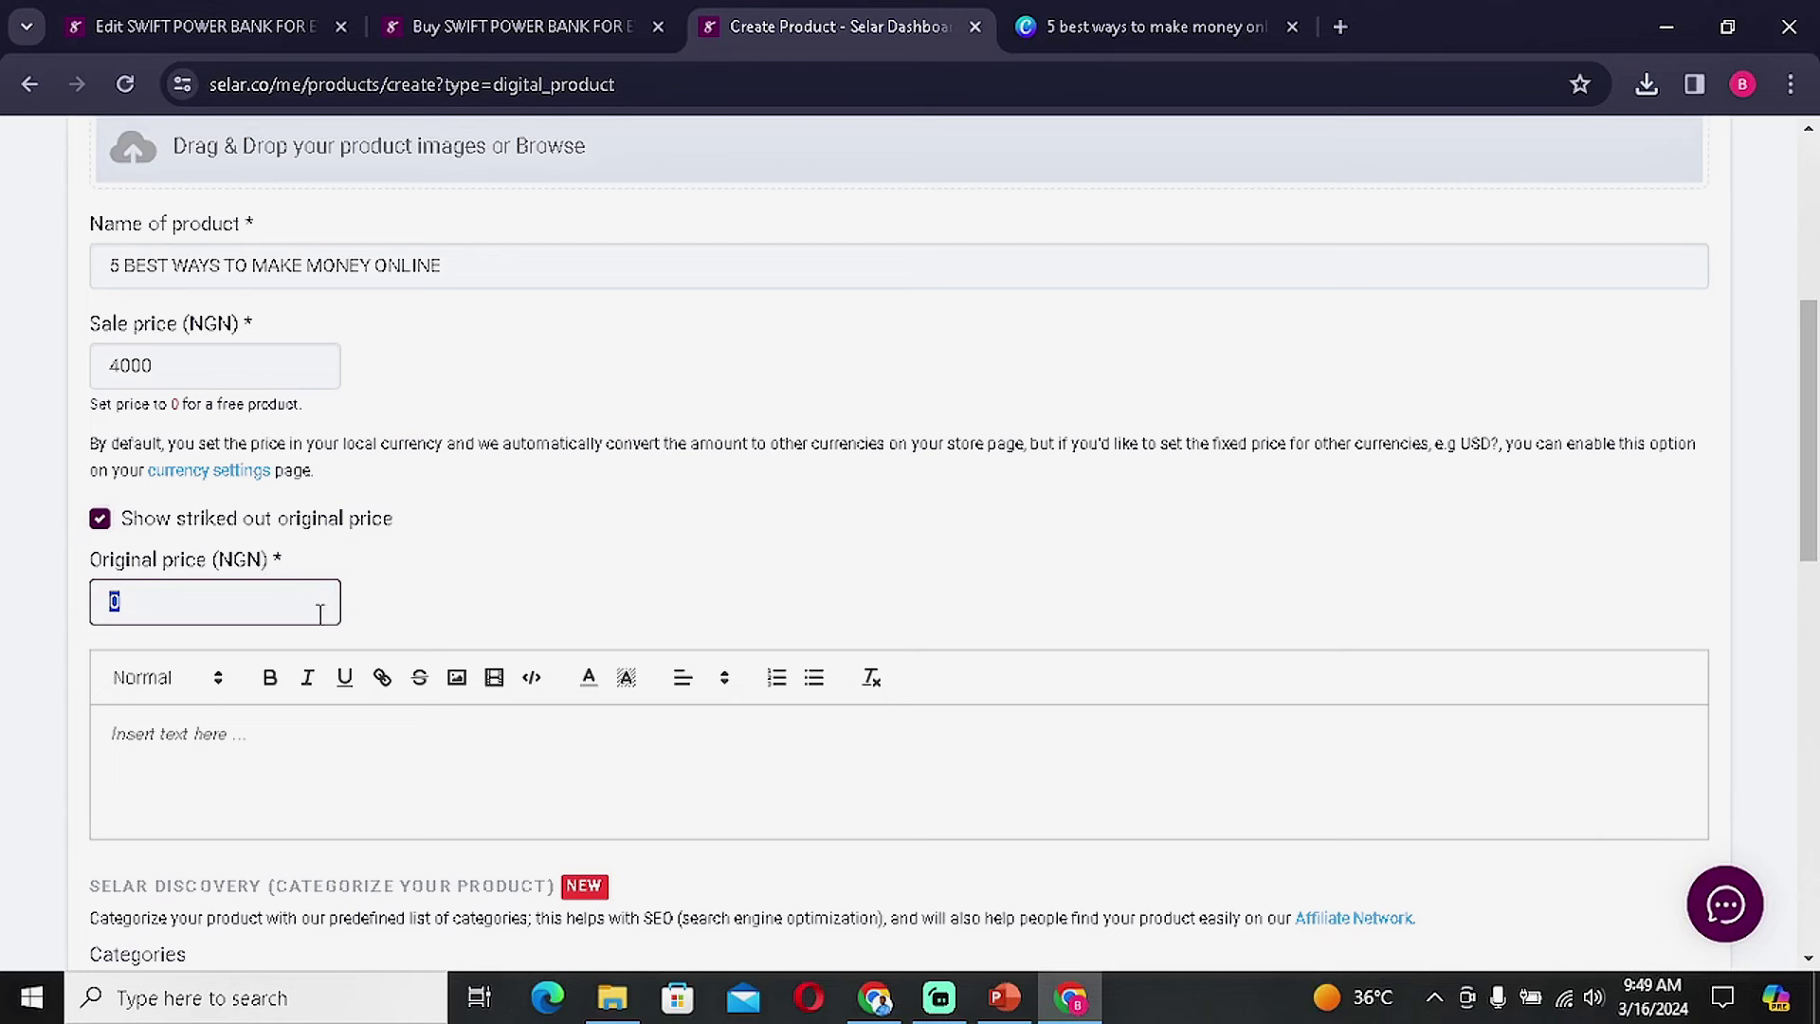
{"action": "type", "text": "10000"}
{"action": "left_click", "coordinate": [361, 748]}
{"action": "scroll", "coordinate": [366, 730], "scroll_direction": "down", "scroll_amount": 3}
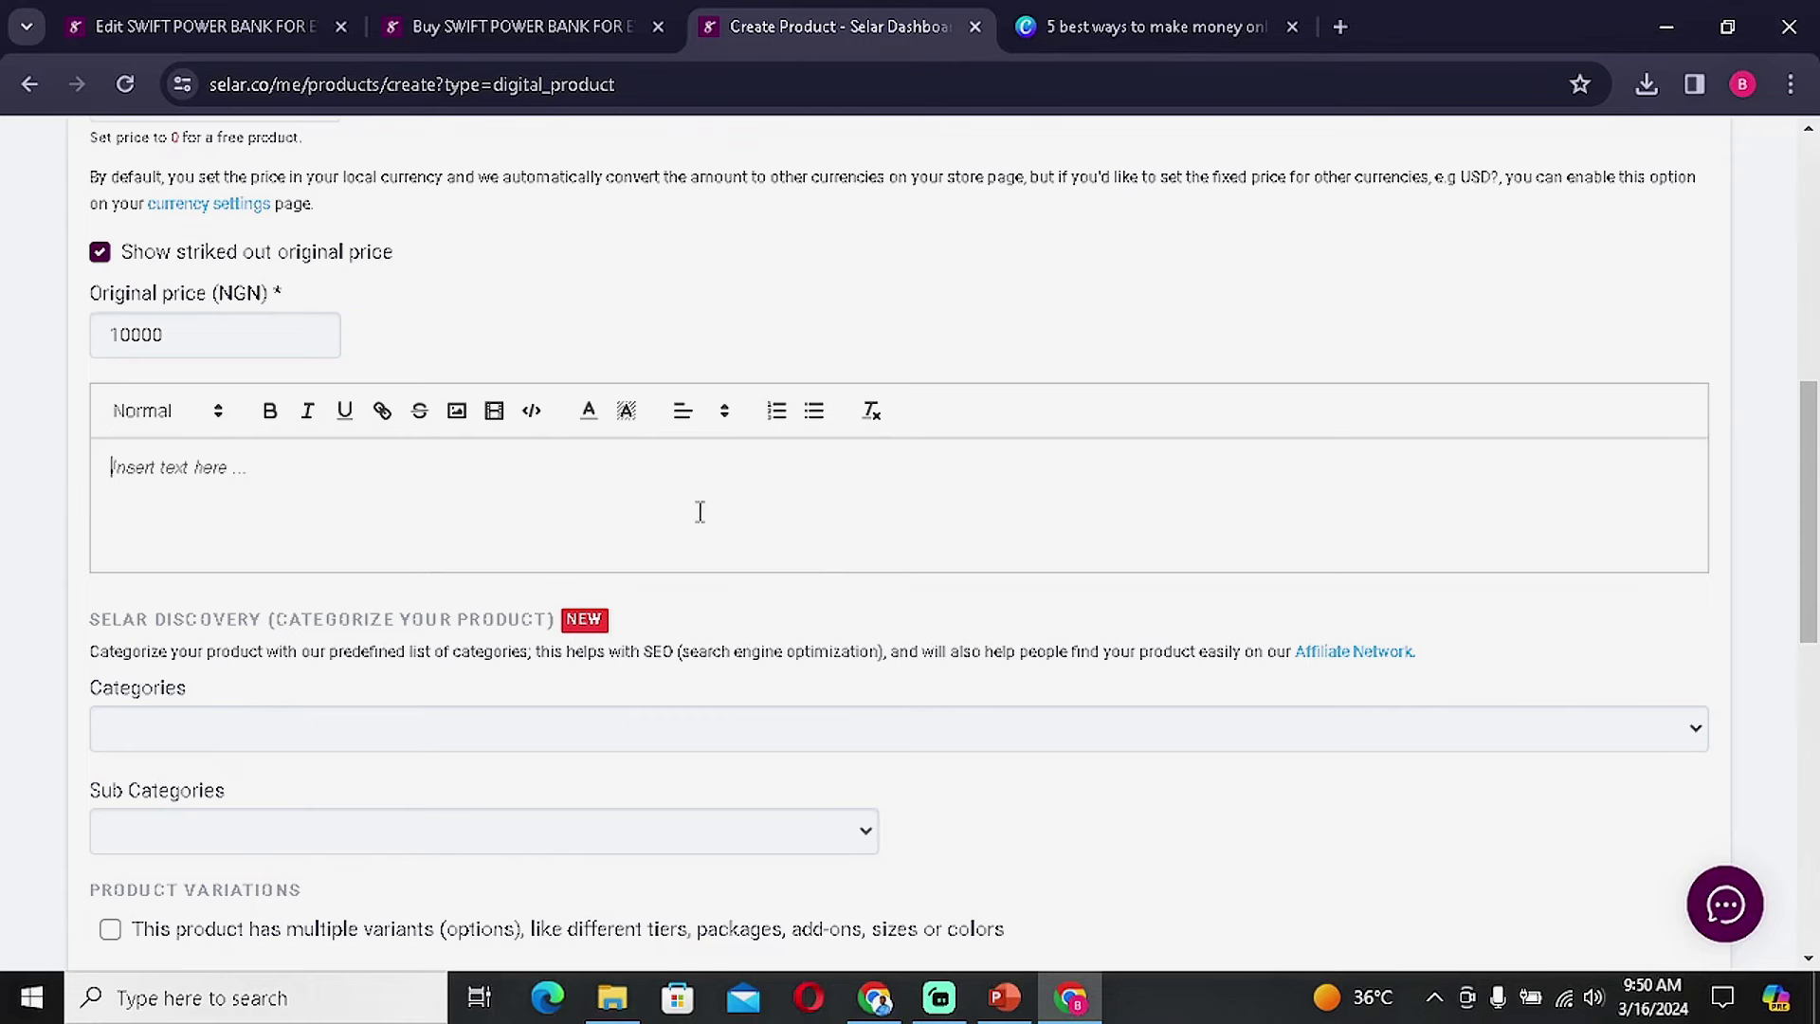
Ask ChatGPT to write a nice description for a course on the 5 best ways to make money online.
{"action": "left_click", "coordinate": [867, 997]}
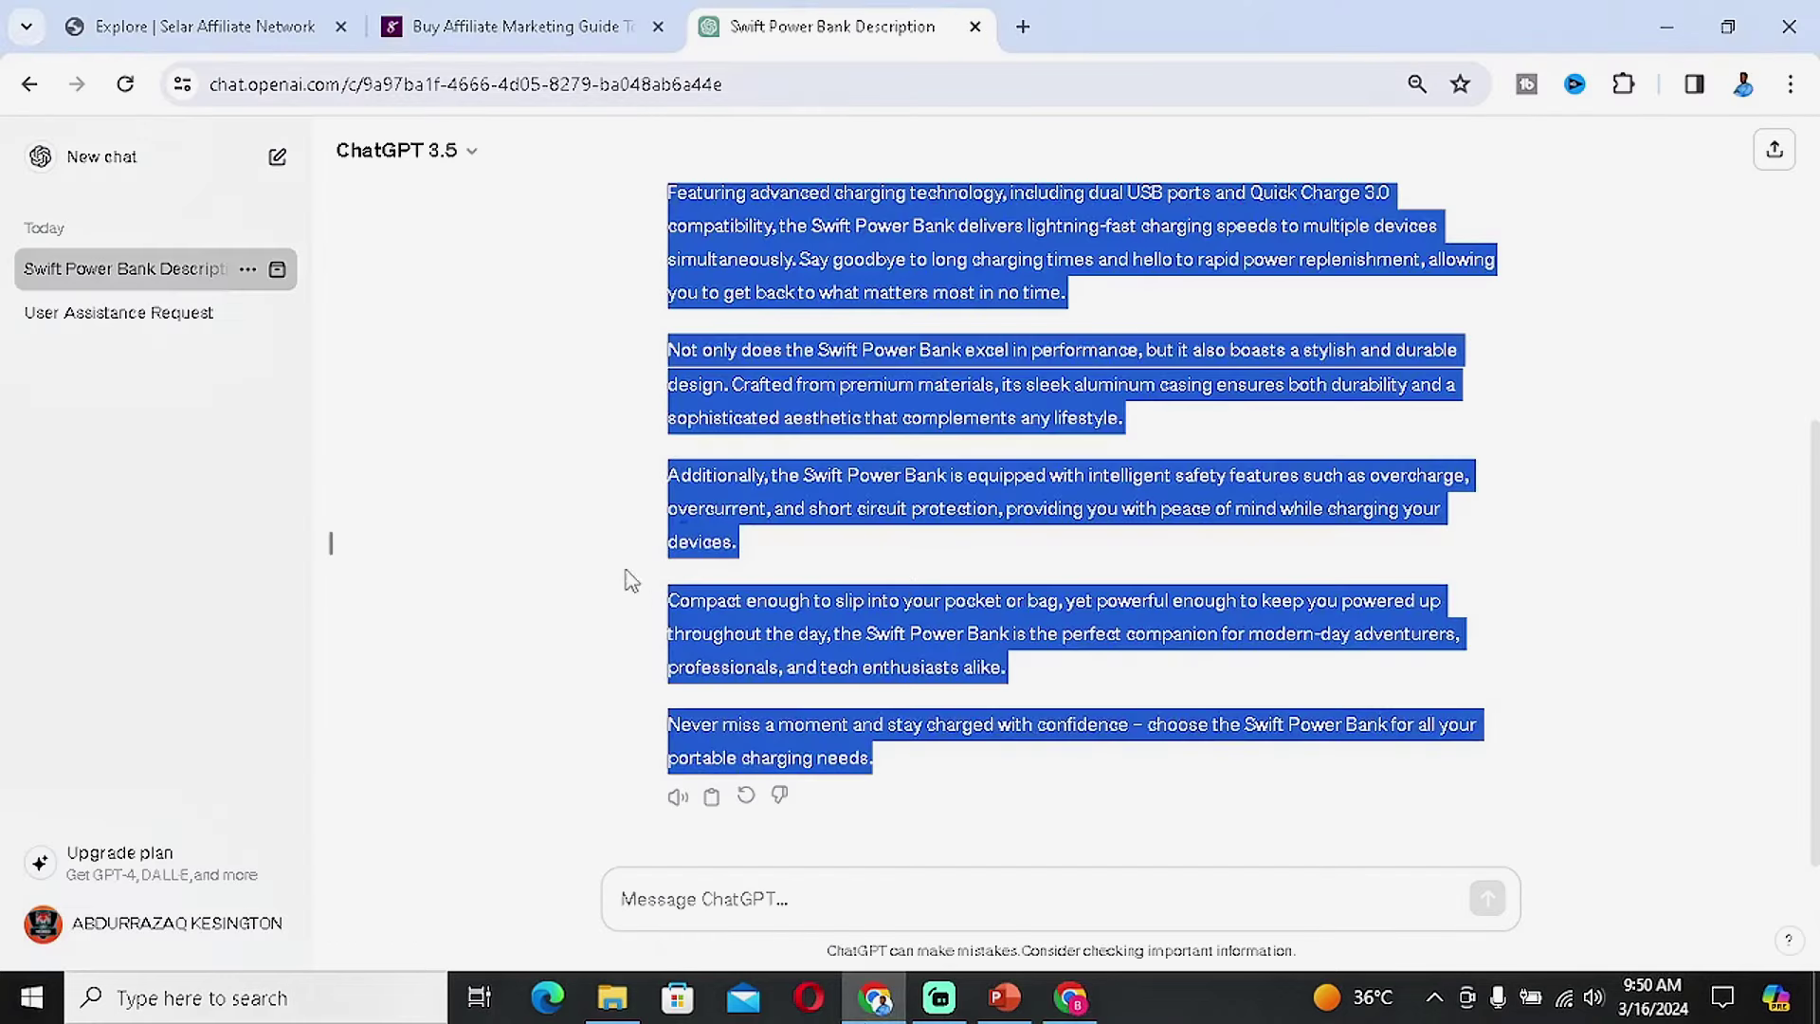
{"action": "left_click", "coordinate": [664, 896]}
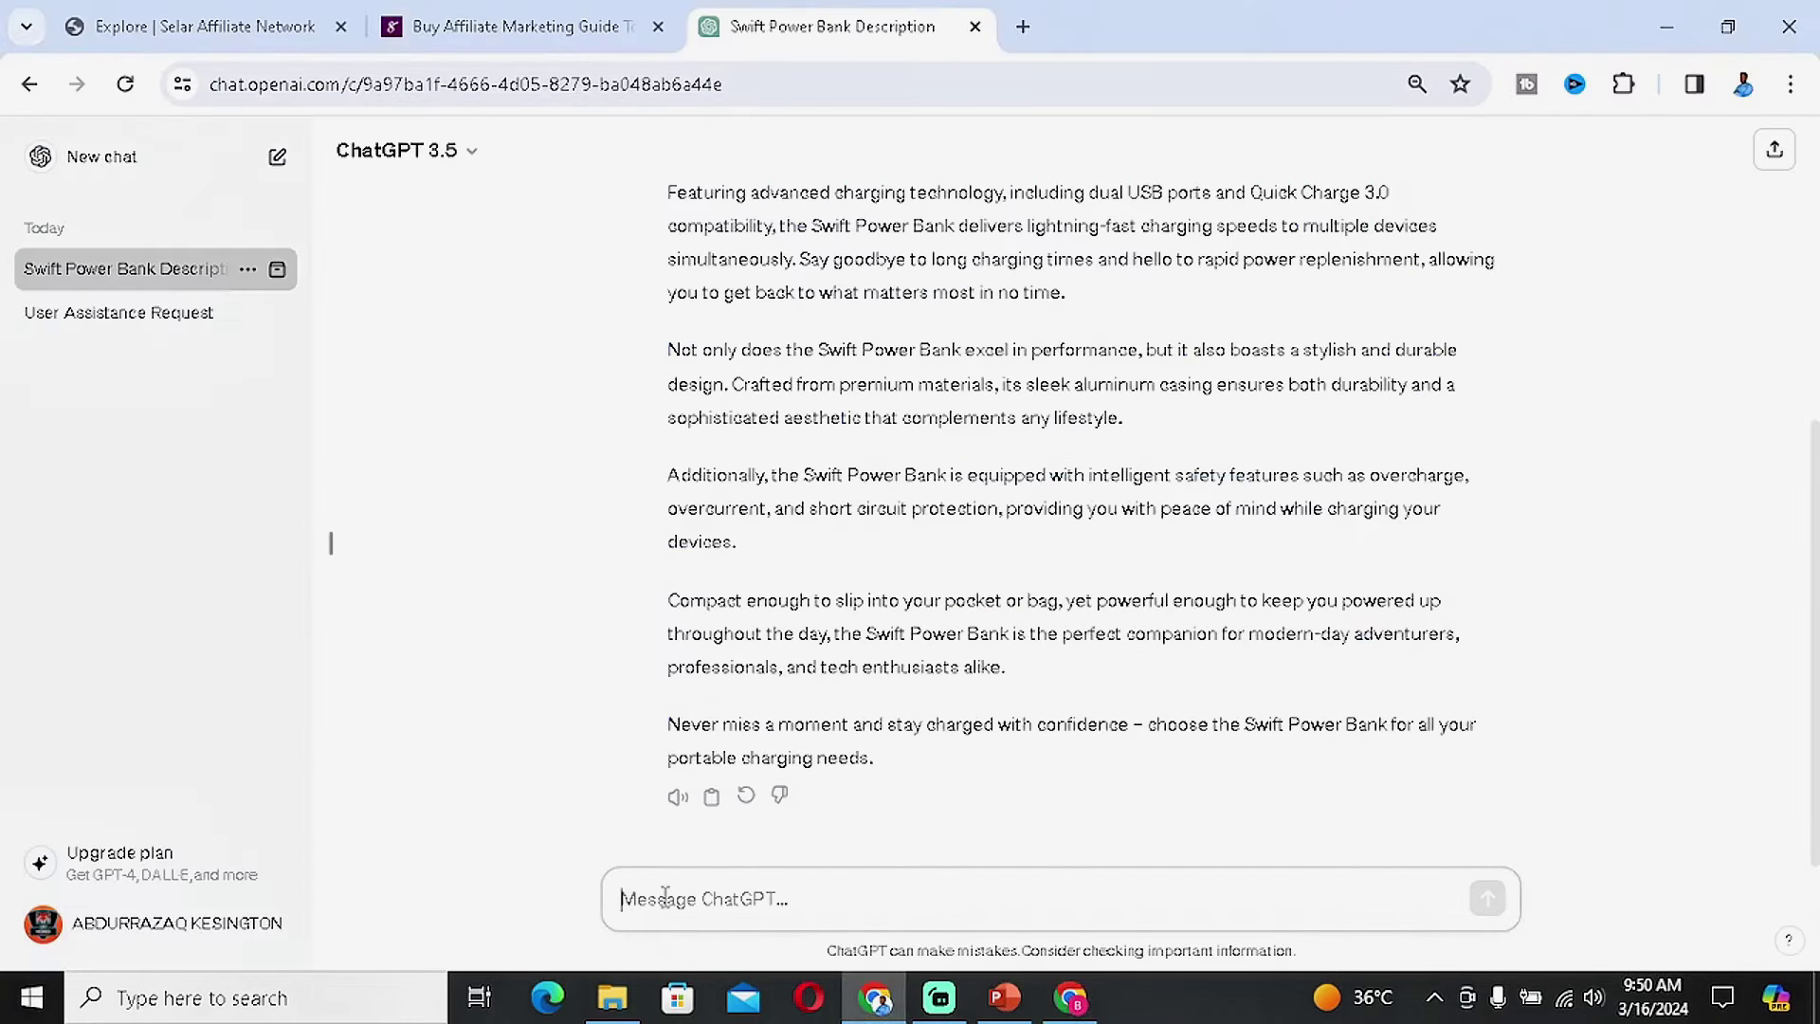
{"action": "type", "text": "Write me"}
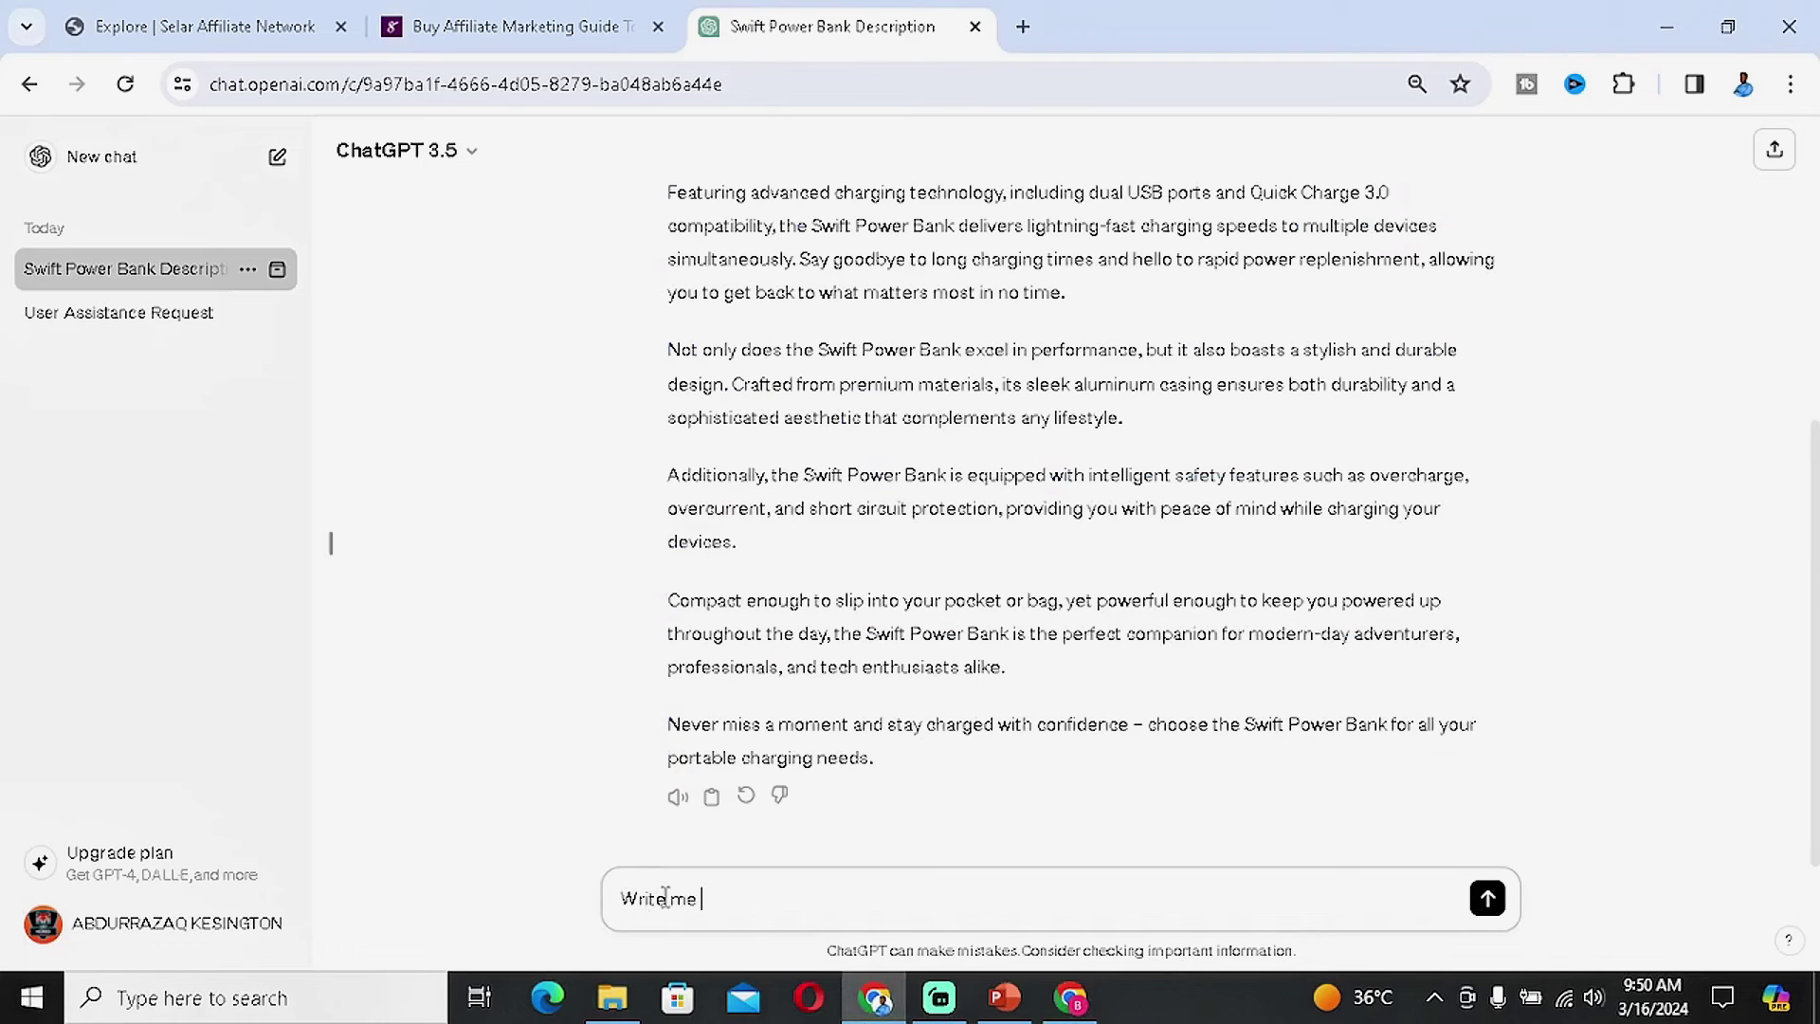
{"action": "type", "text": " a nice description for a course o"}
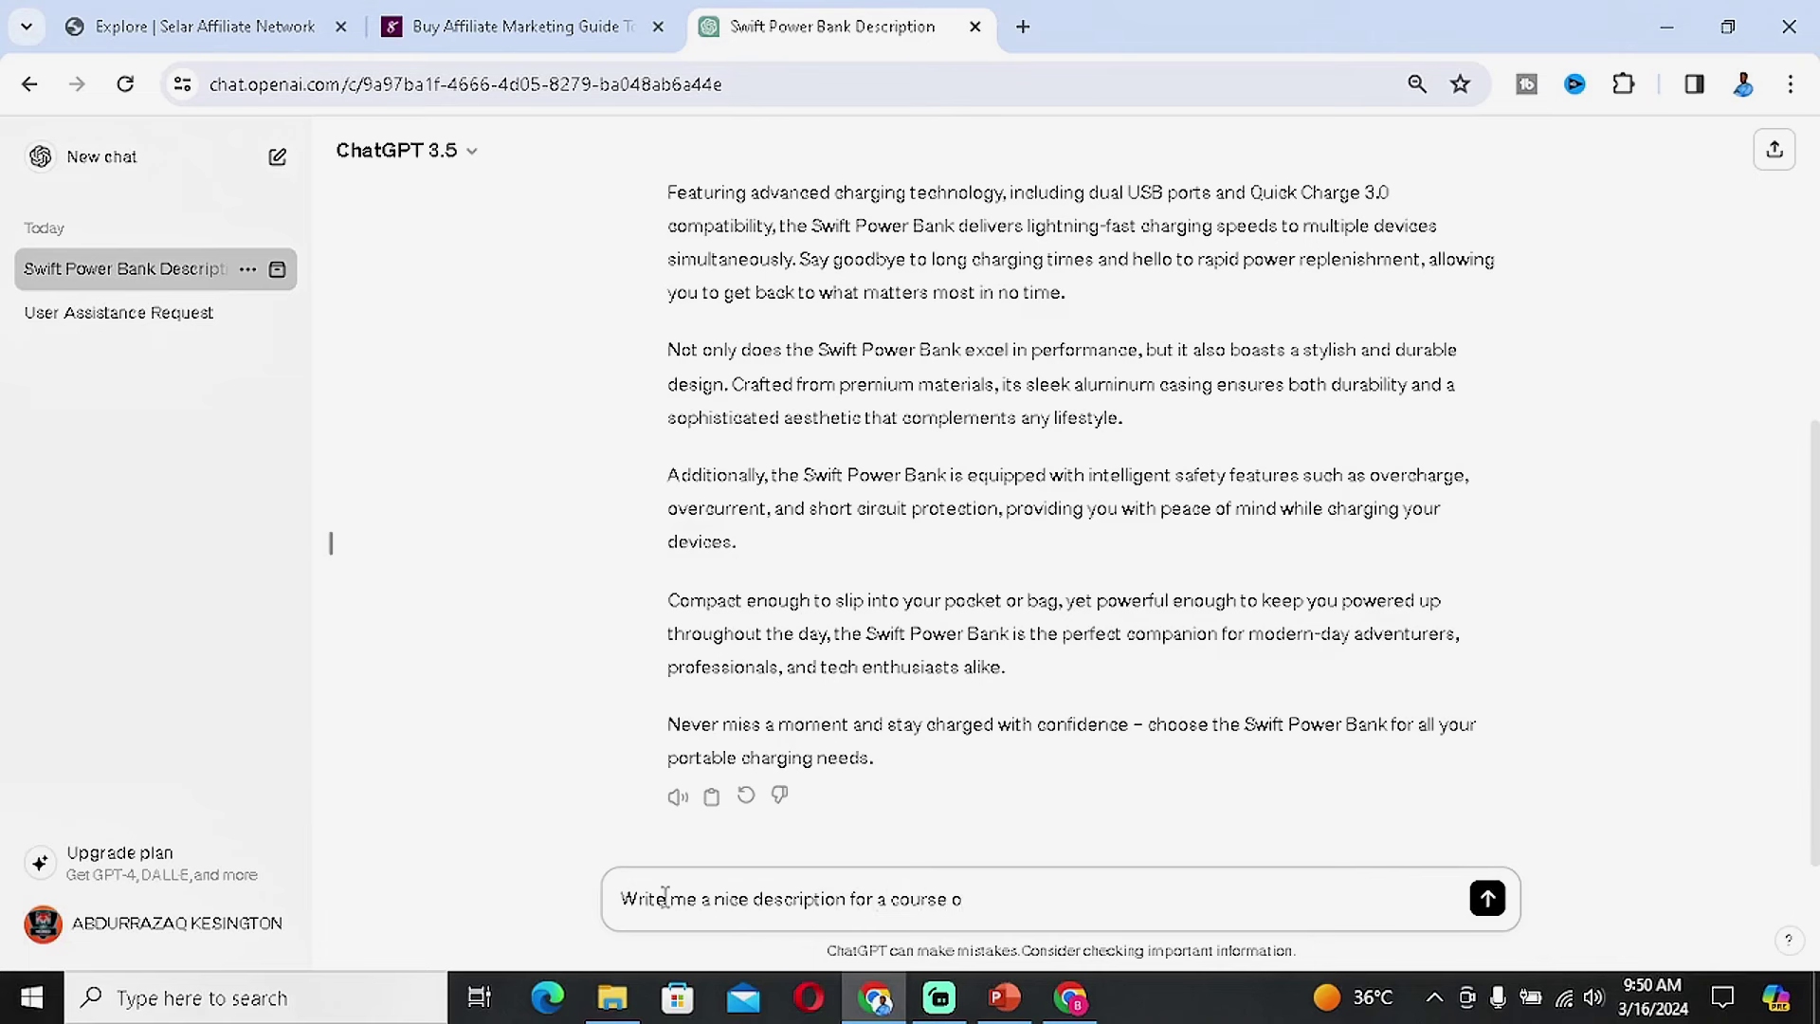
{"action": "type", "text": "est ways to make money online"}
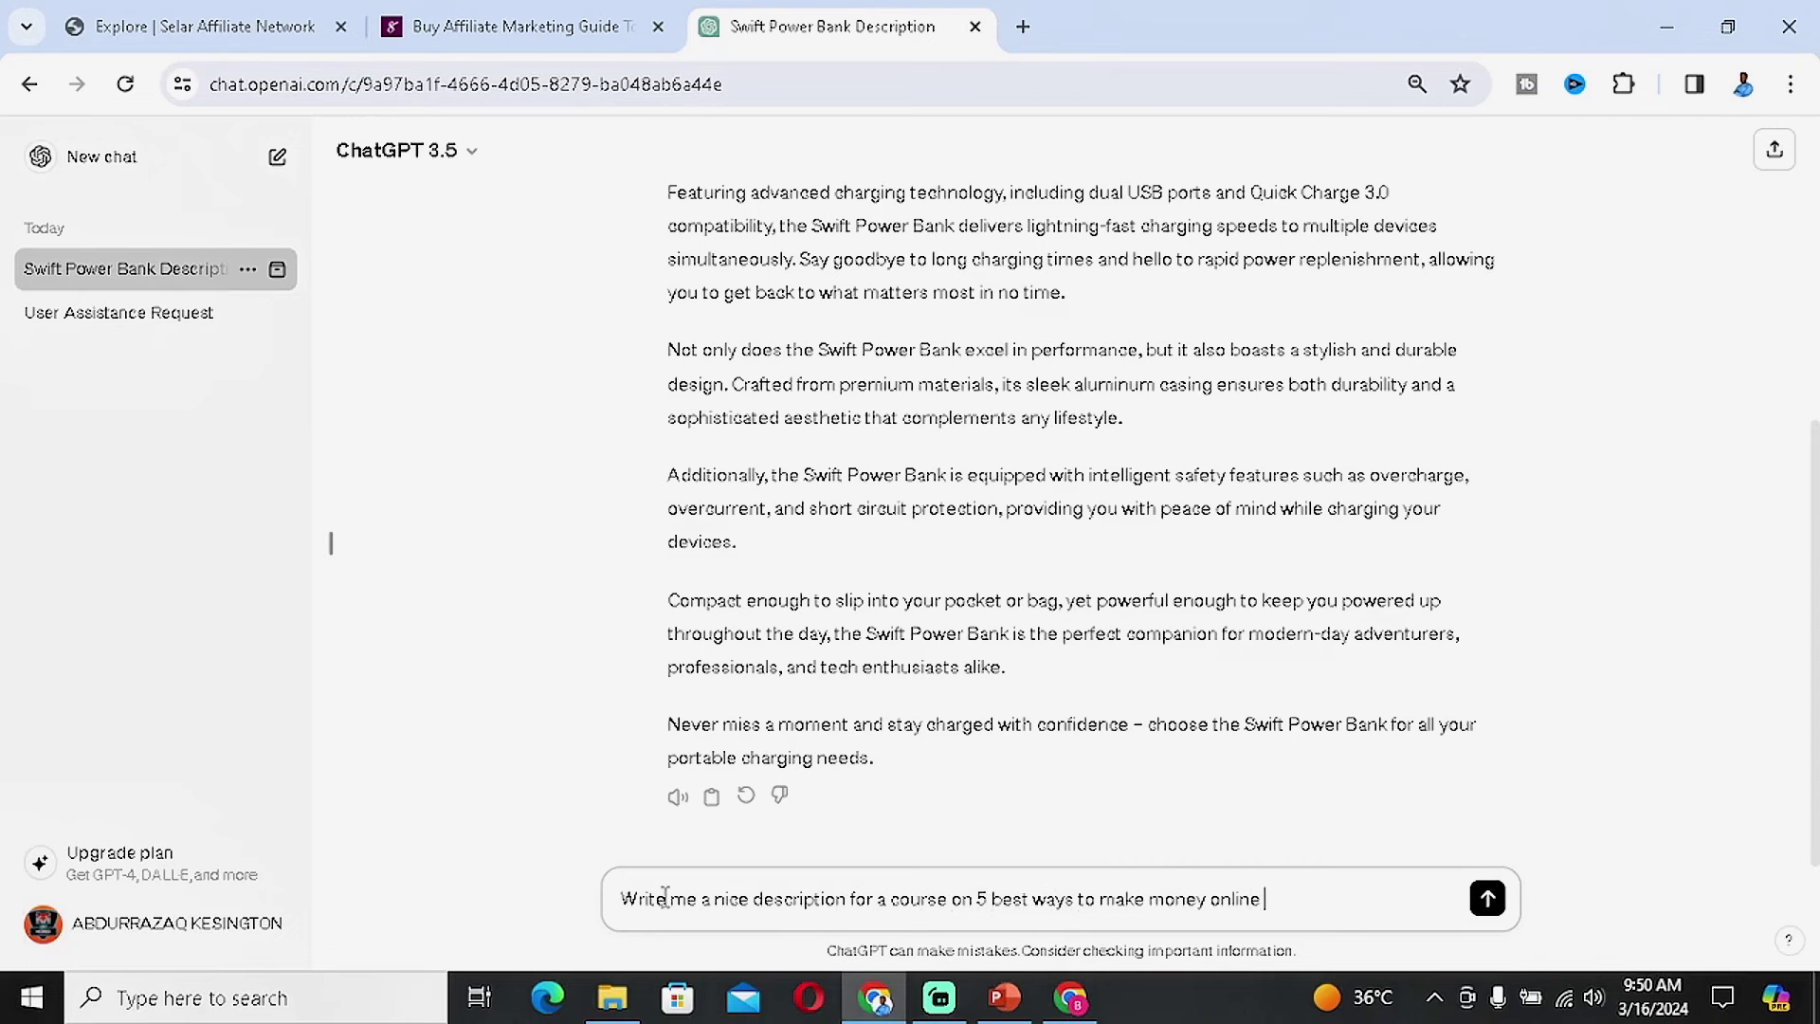
{"action": "key", "text": "Return"}
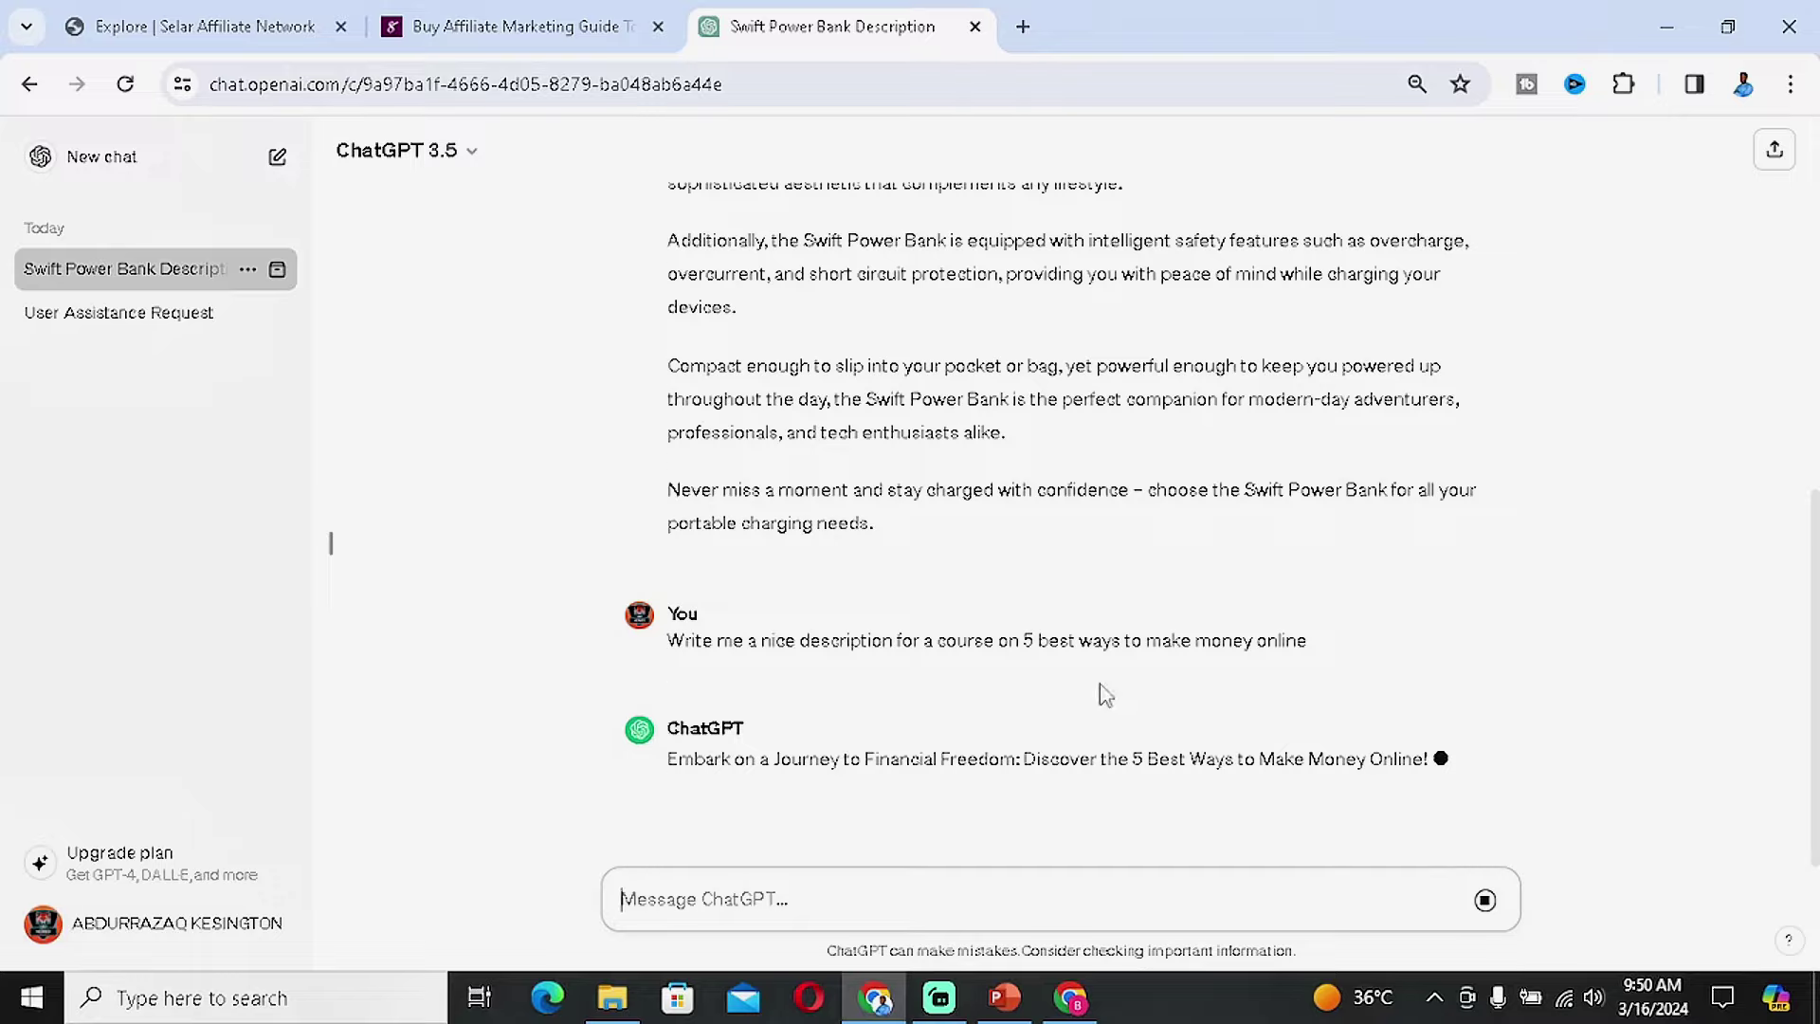
Reload the chat and select the full 'Embark on a Journey to Financial Freedom' reply.
{"action": "scroll", "coordinate": [1138, 730], "scroll_direction": "up", "scroll_amount": 4}
{"action": "scroll", "coordinate": [1166, 702], "scroll_direction": "down", "scroll_amount": 3}
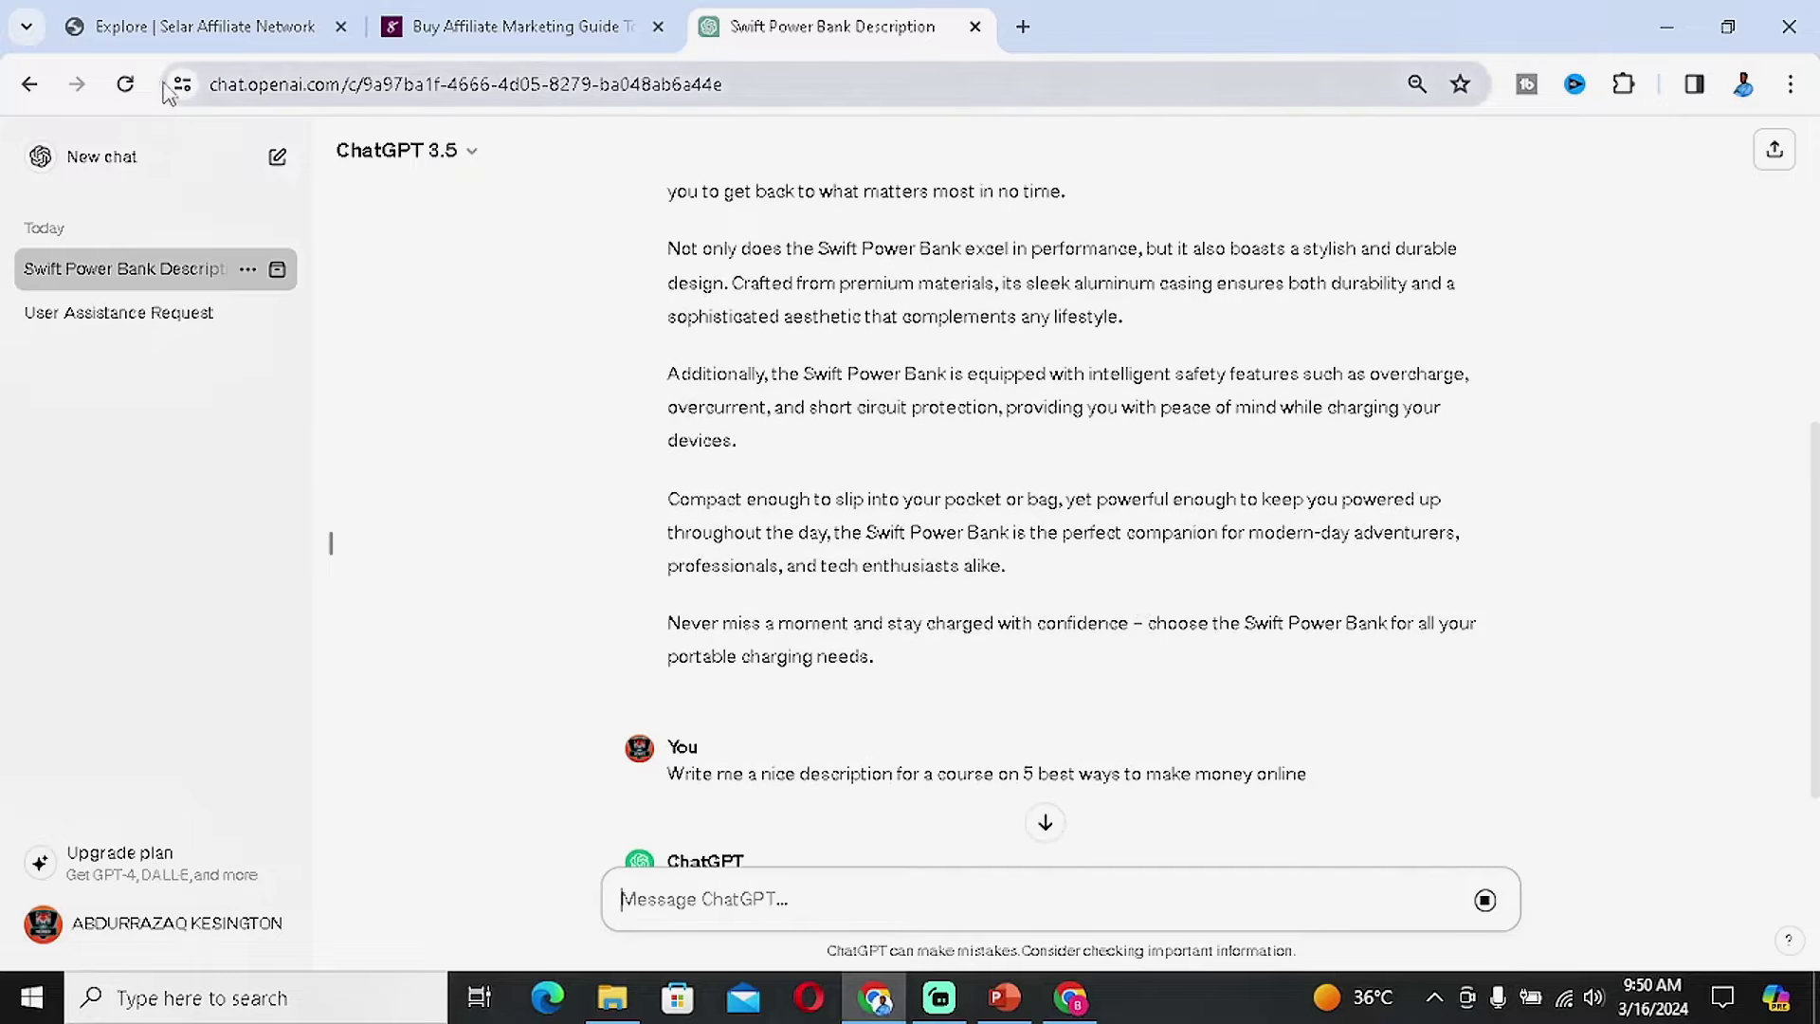
{"action": "left_click", "coordinate": [124, 84]}
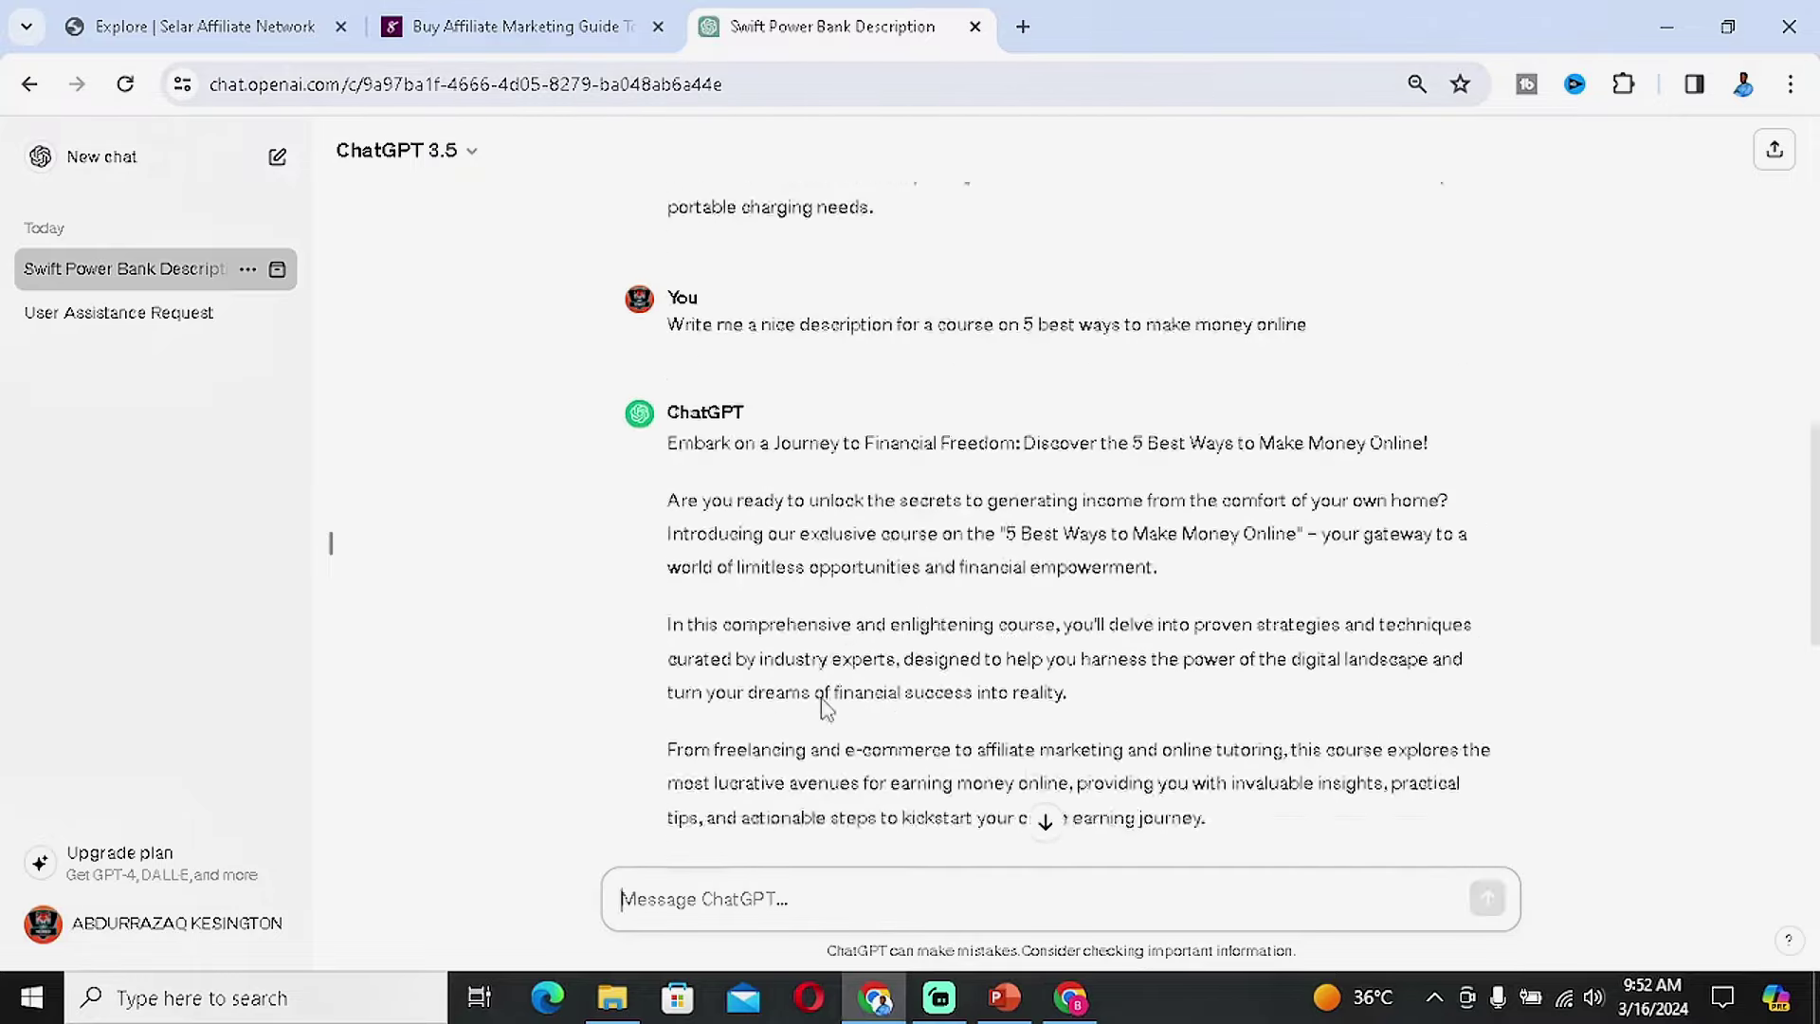
{"action": "scroll", "coordinate": [825, 683], "scroll_direction": "down", "scroll_amount": 4}
{"action": "scroll", "coordinate": [824, 659], "scroll_direction": "down", "scroll_amount": 3}
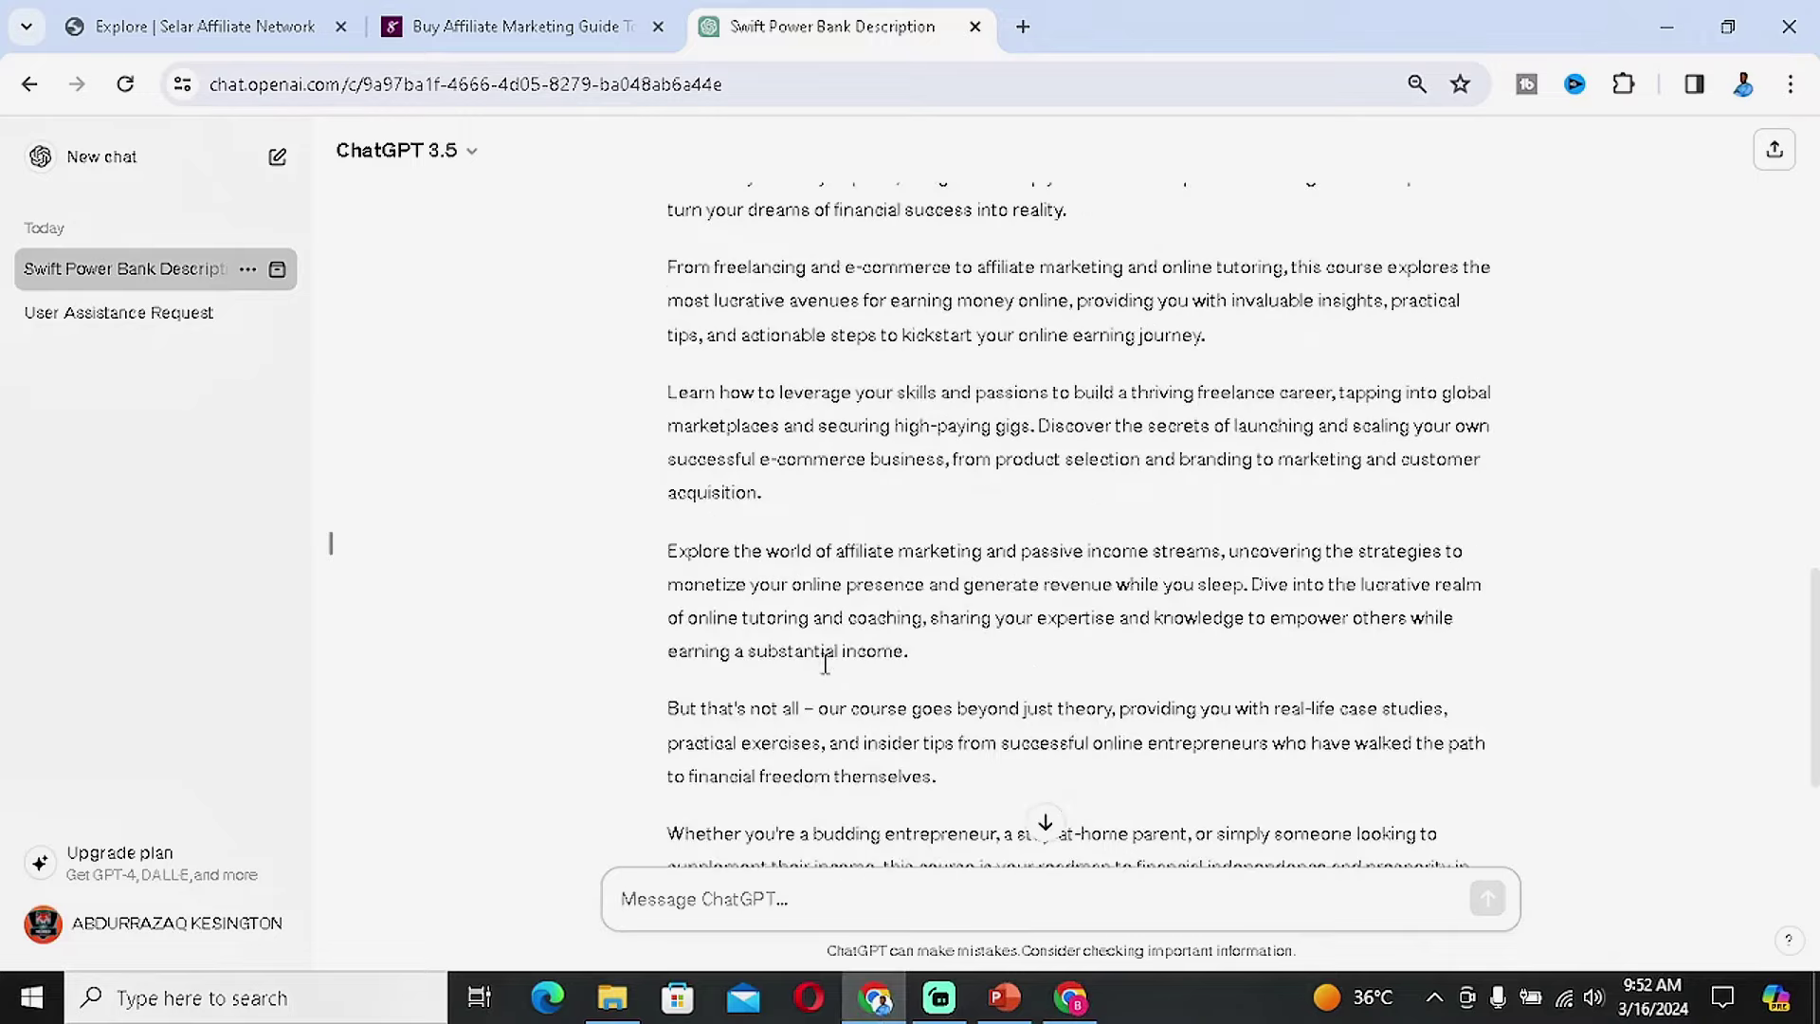
{"action": "scroll", "coordinate": [828, 650], "scroll_direction": "up", "scroll_amount": 4}
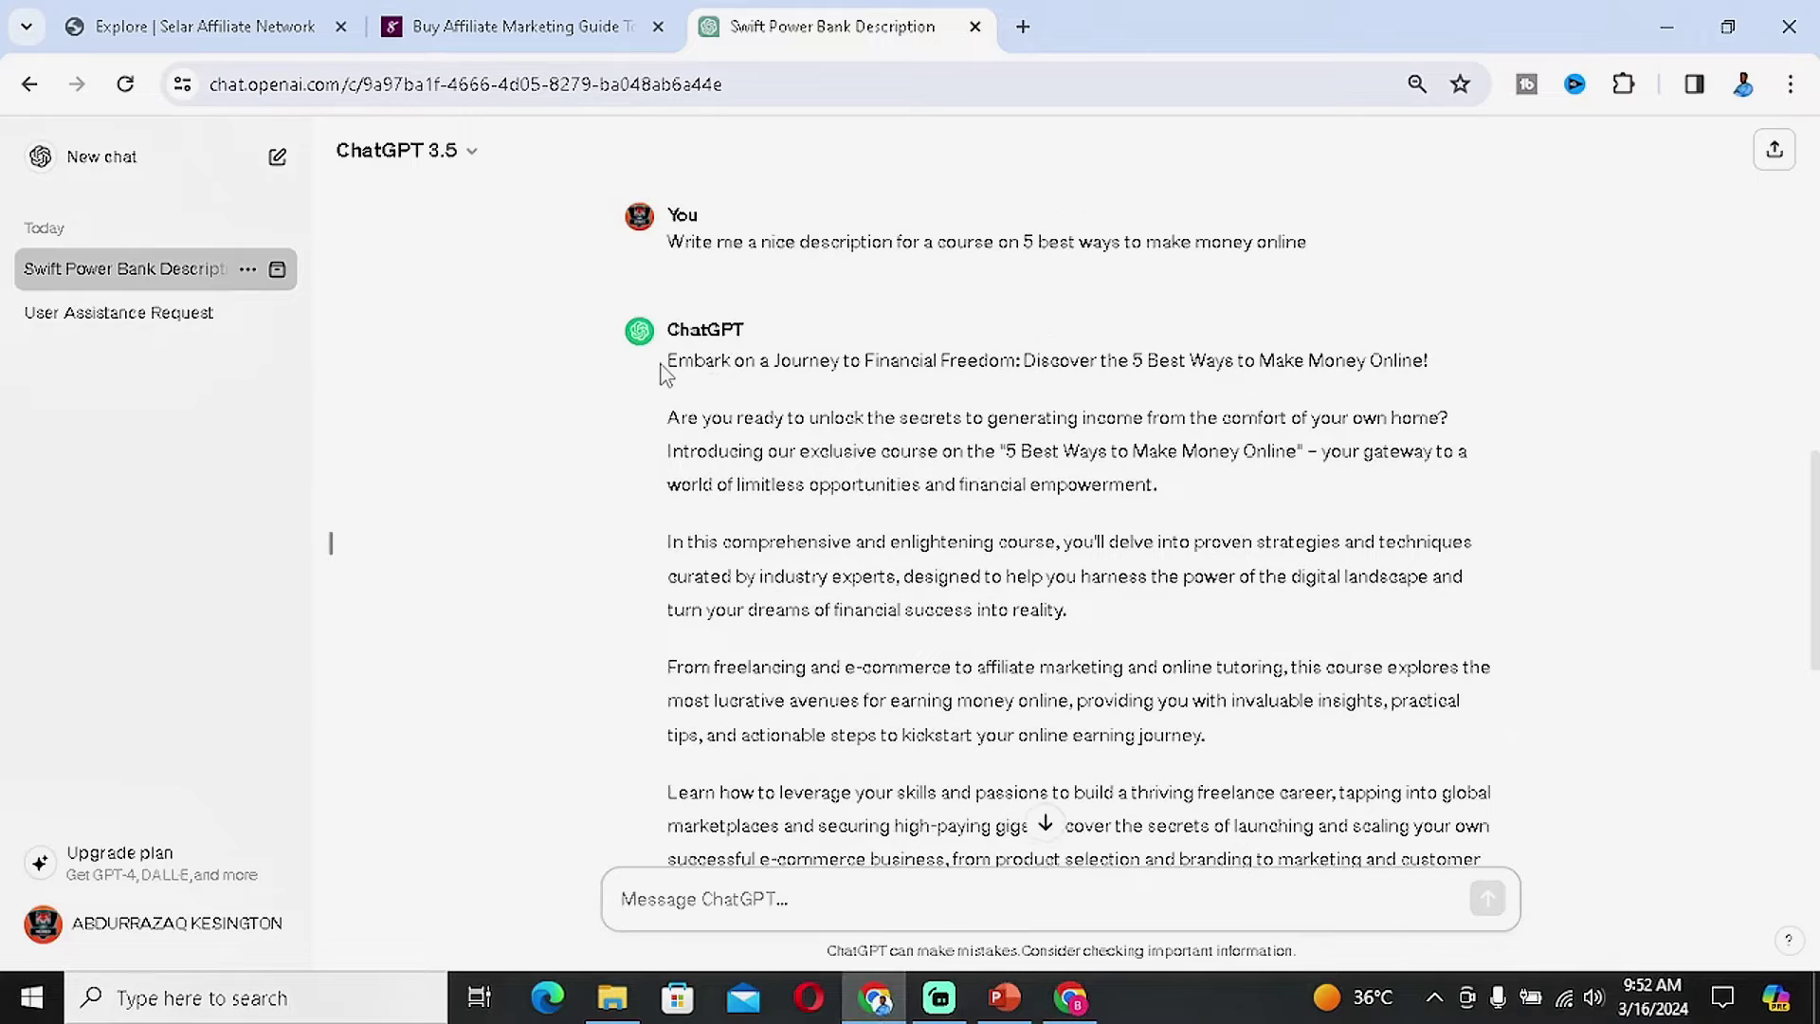
{"action": "left_click_drag", "start_coordinate": [664, 368], "coordinate": [1235, 368]}
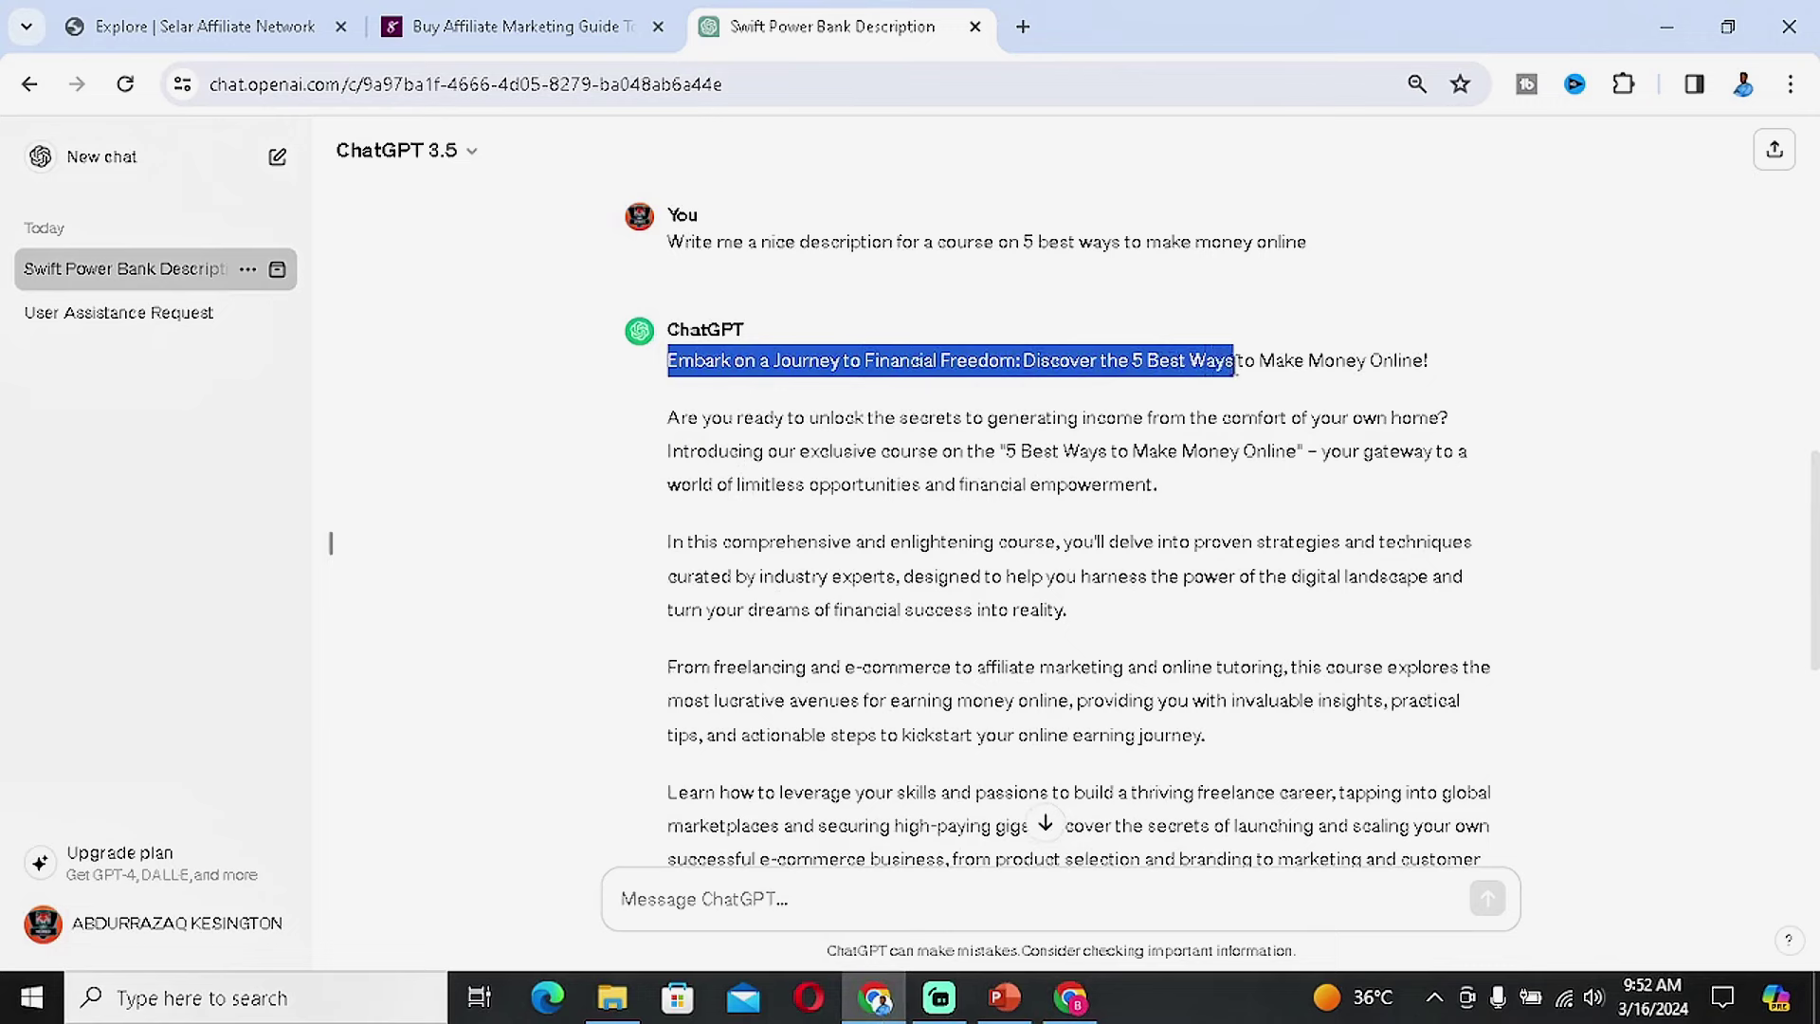
{"action": "scroll", "coordinate": [1138, 588], "scroll_direction": "down", "scroll_amount": 3}
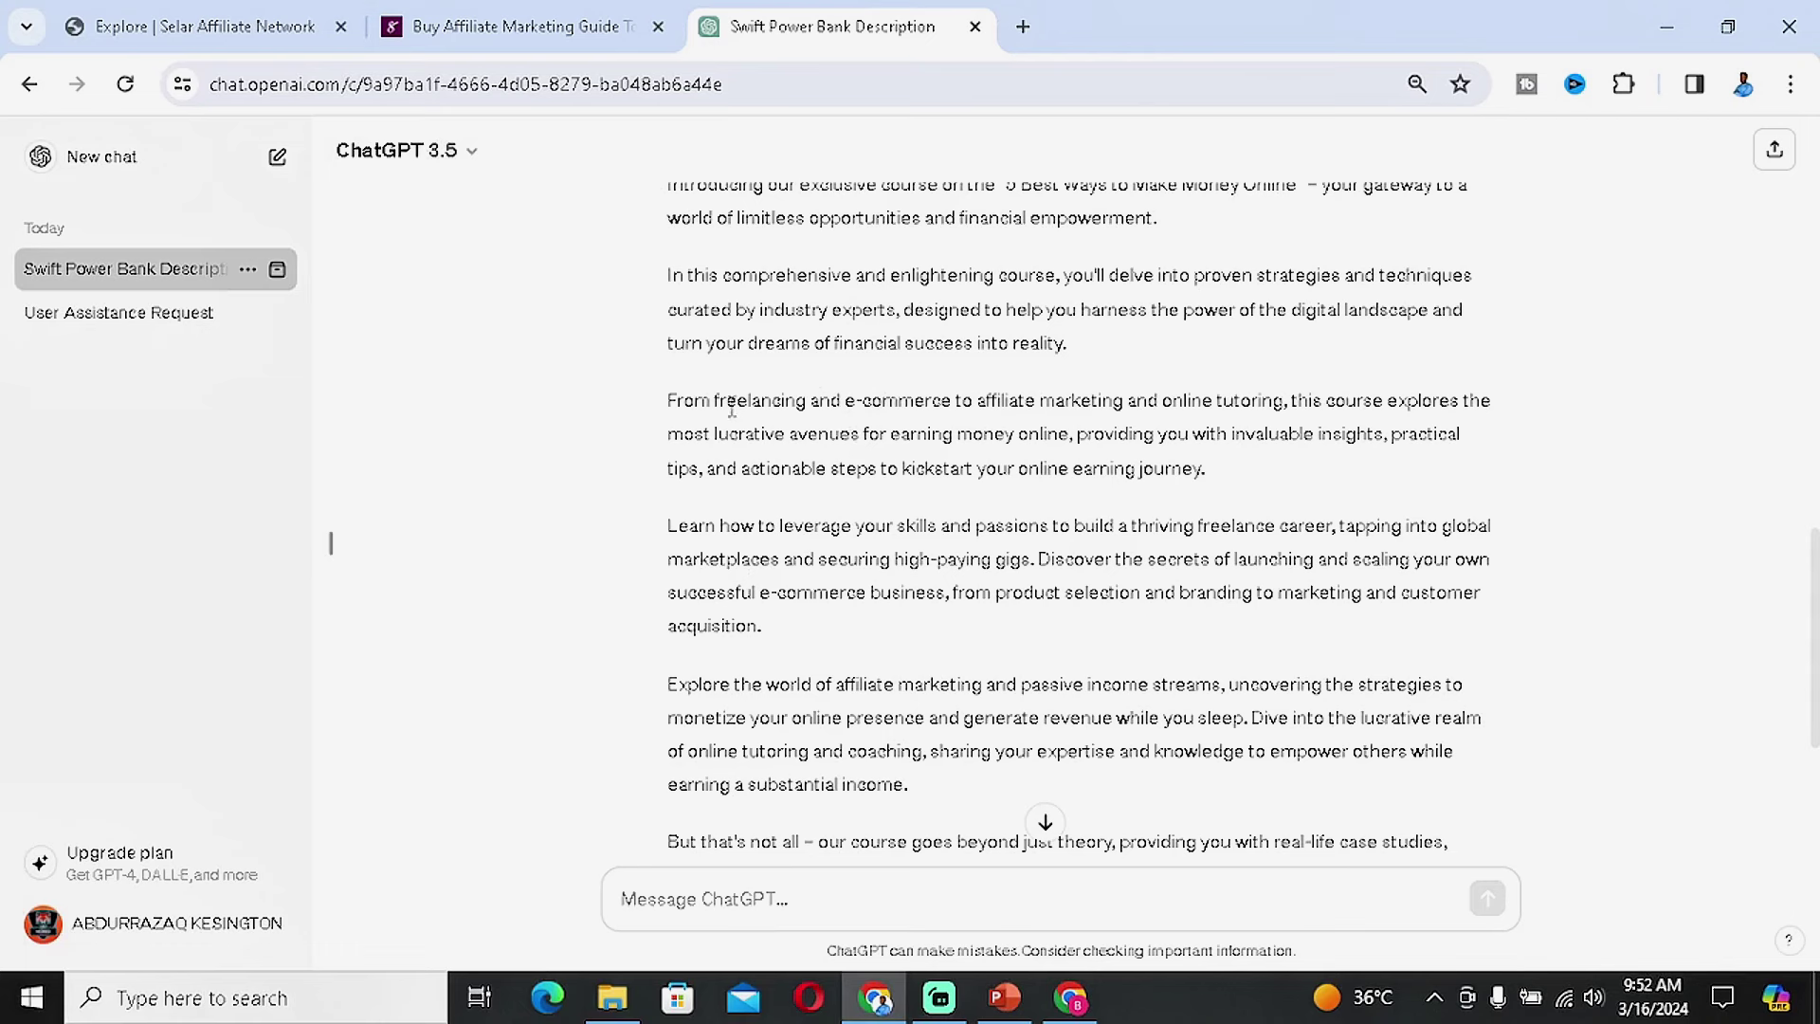
{"action": "left_click_drag", "start_coordinate": [711, 400], "coordinate": [1299, 418]}
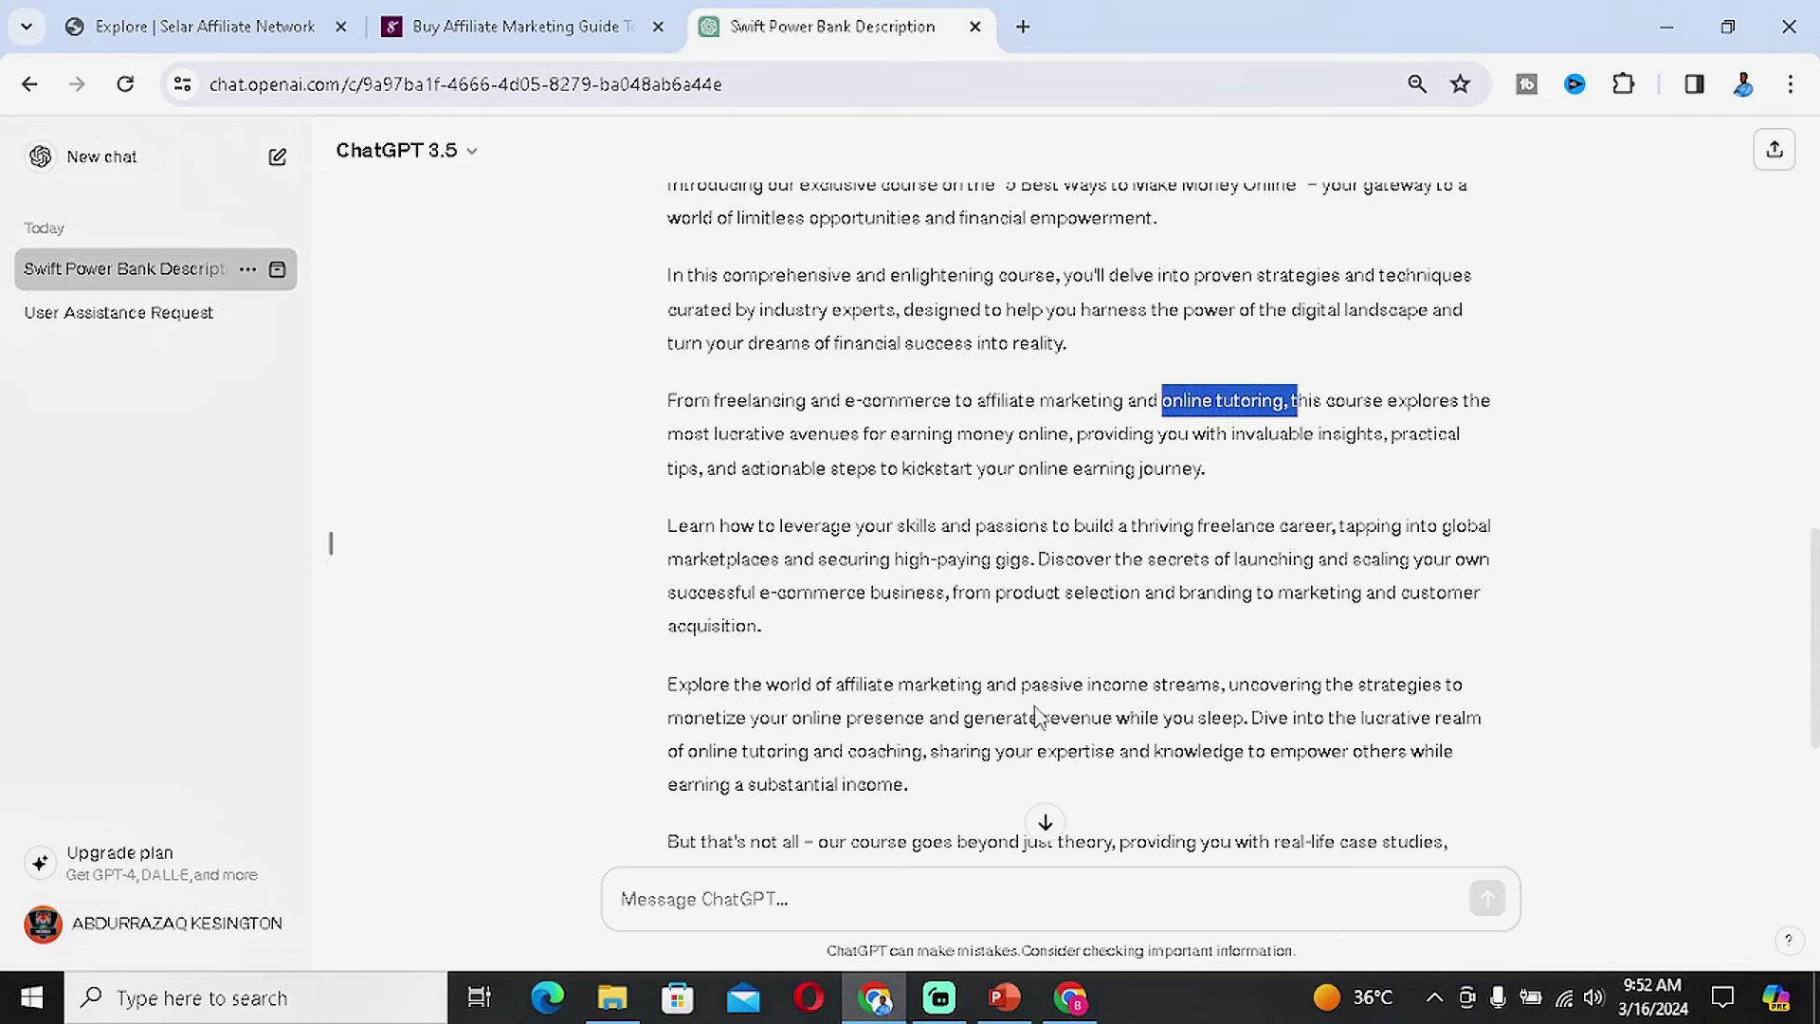
{"action": "scroll", "coordinate": [1053, 709], "scroll_direction": "up", "scroll_amount": 3}
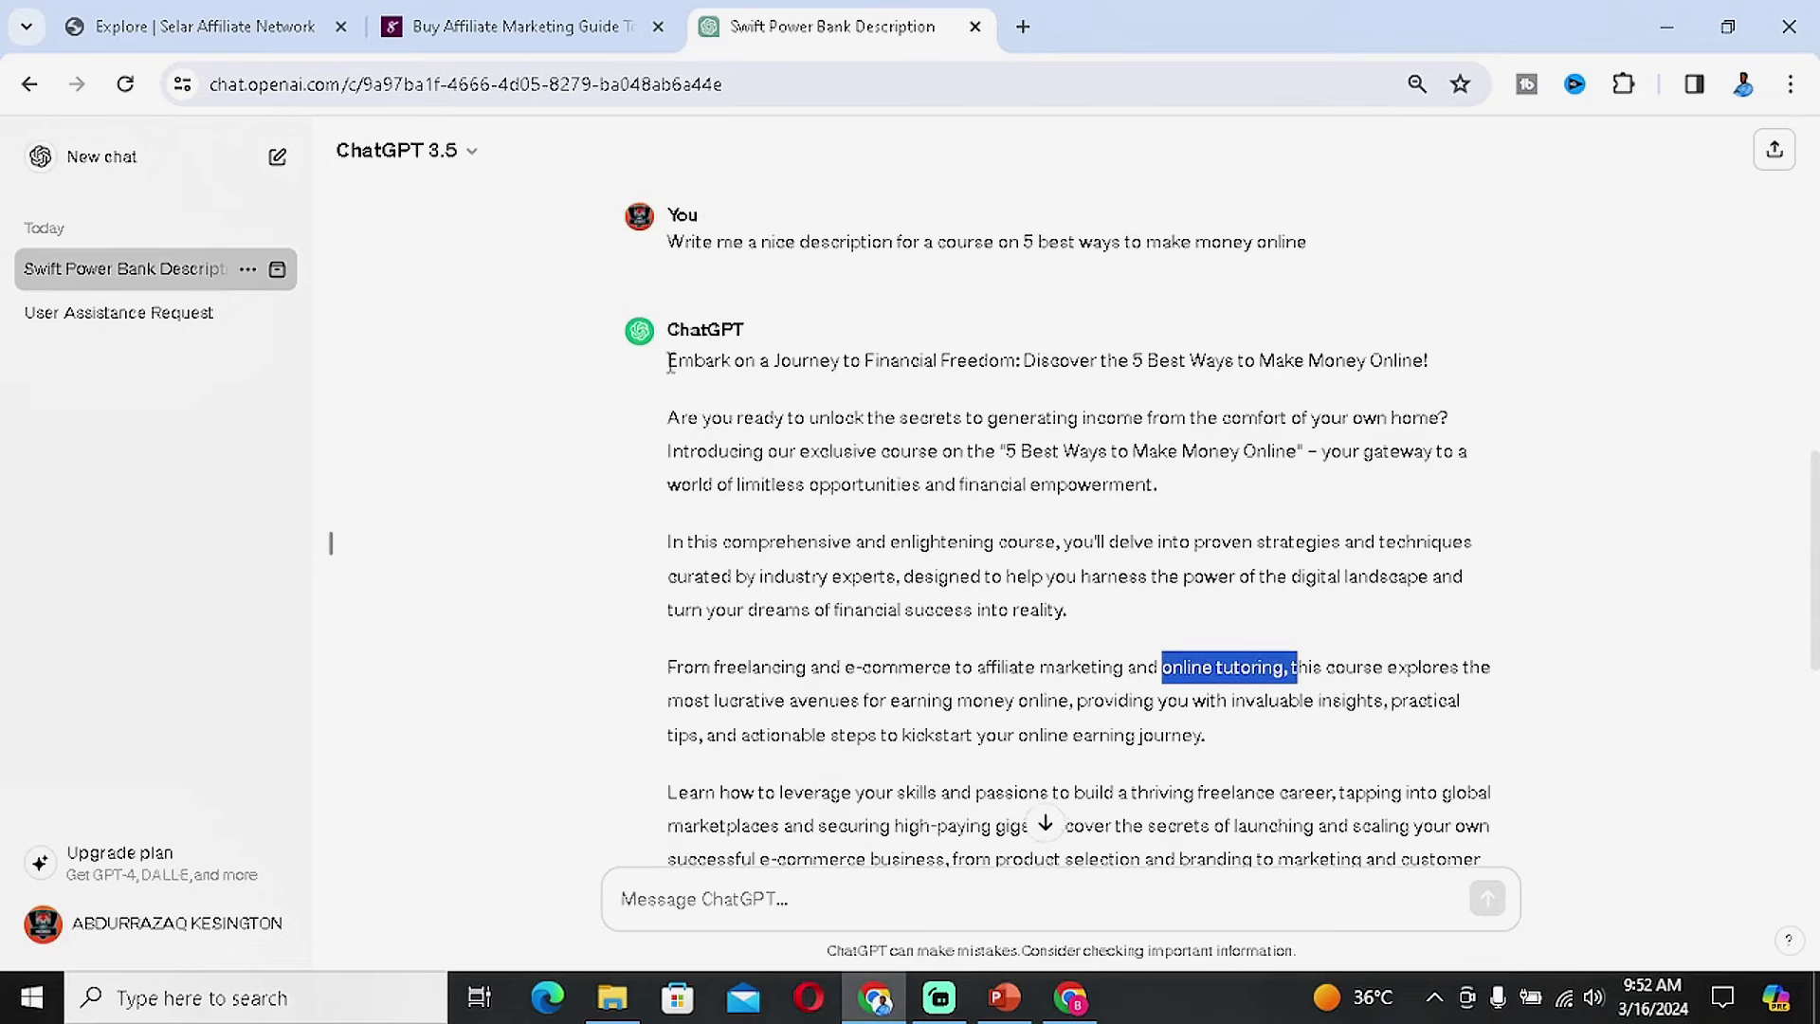
{"action": "left_click_drag", "start_coordinate": [669, 361], "coordinate": [1325, 795]}
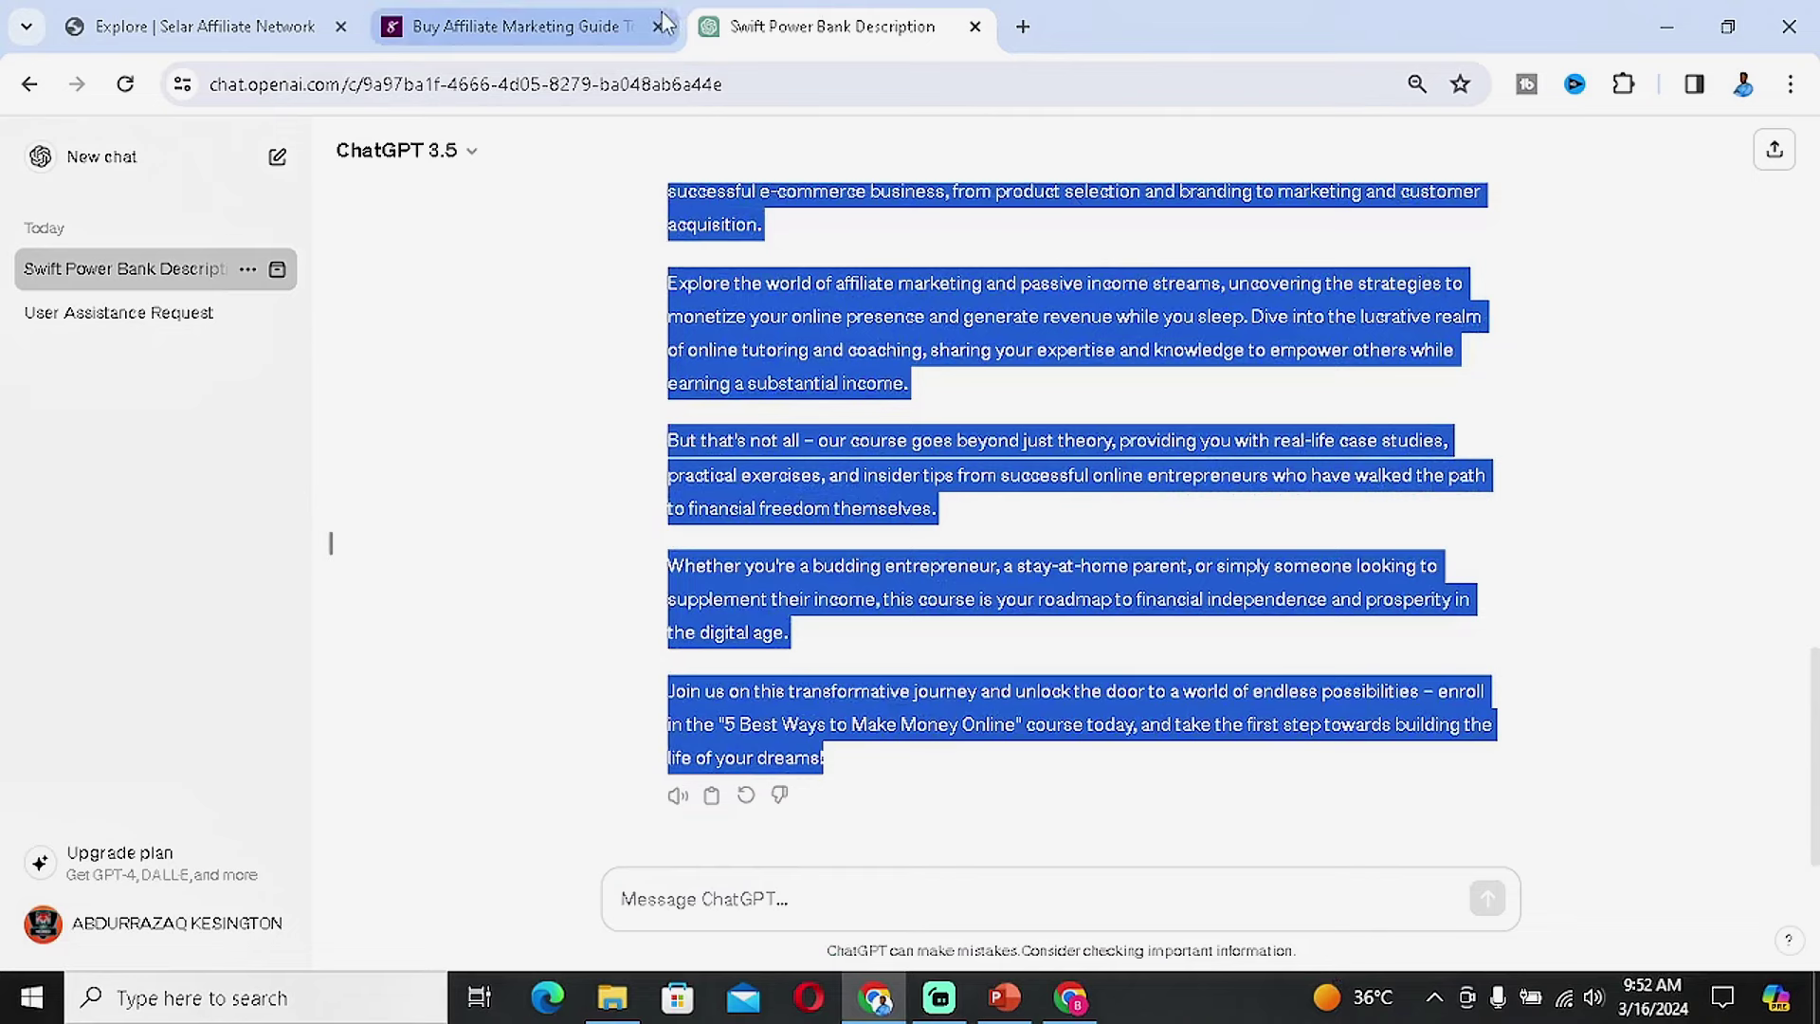
Paste the ChatGPT course text into the Selar product description.
{"action": "key", "text": "alt+Tab"}
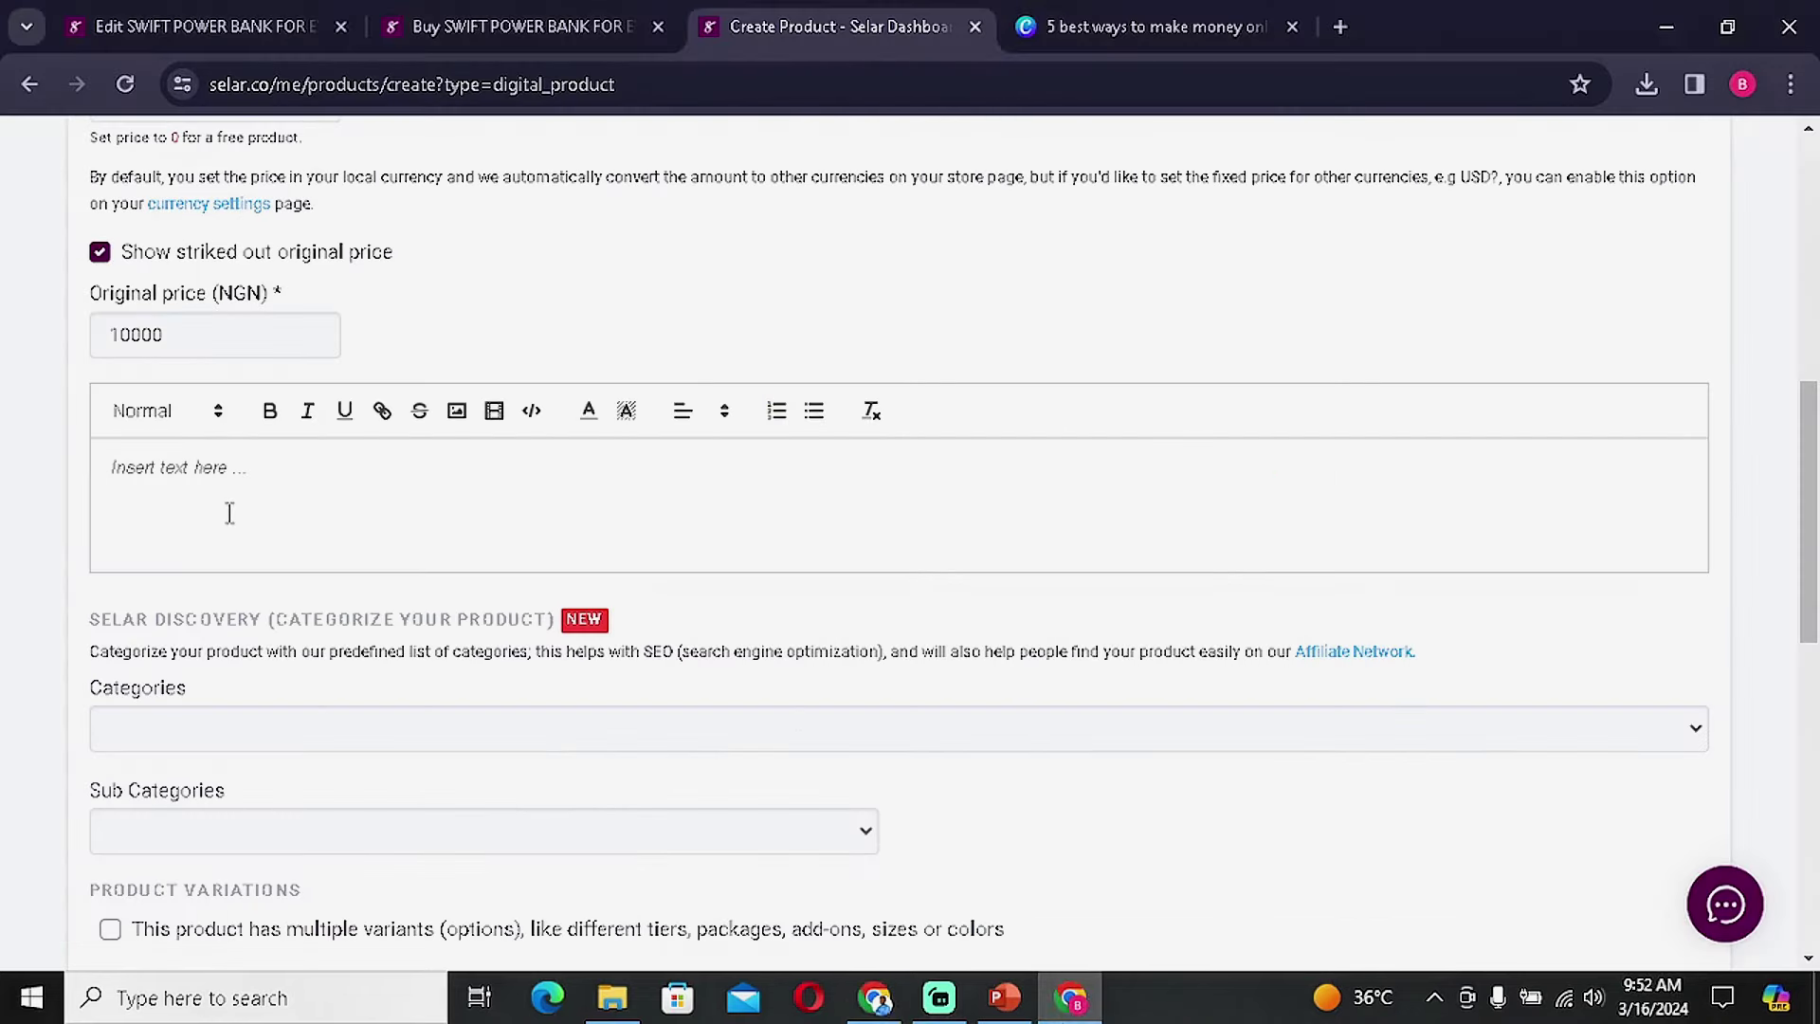
{"action": "key", "text": "ctrl+v"}
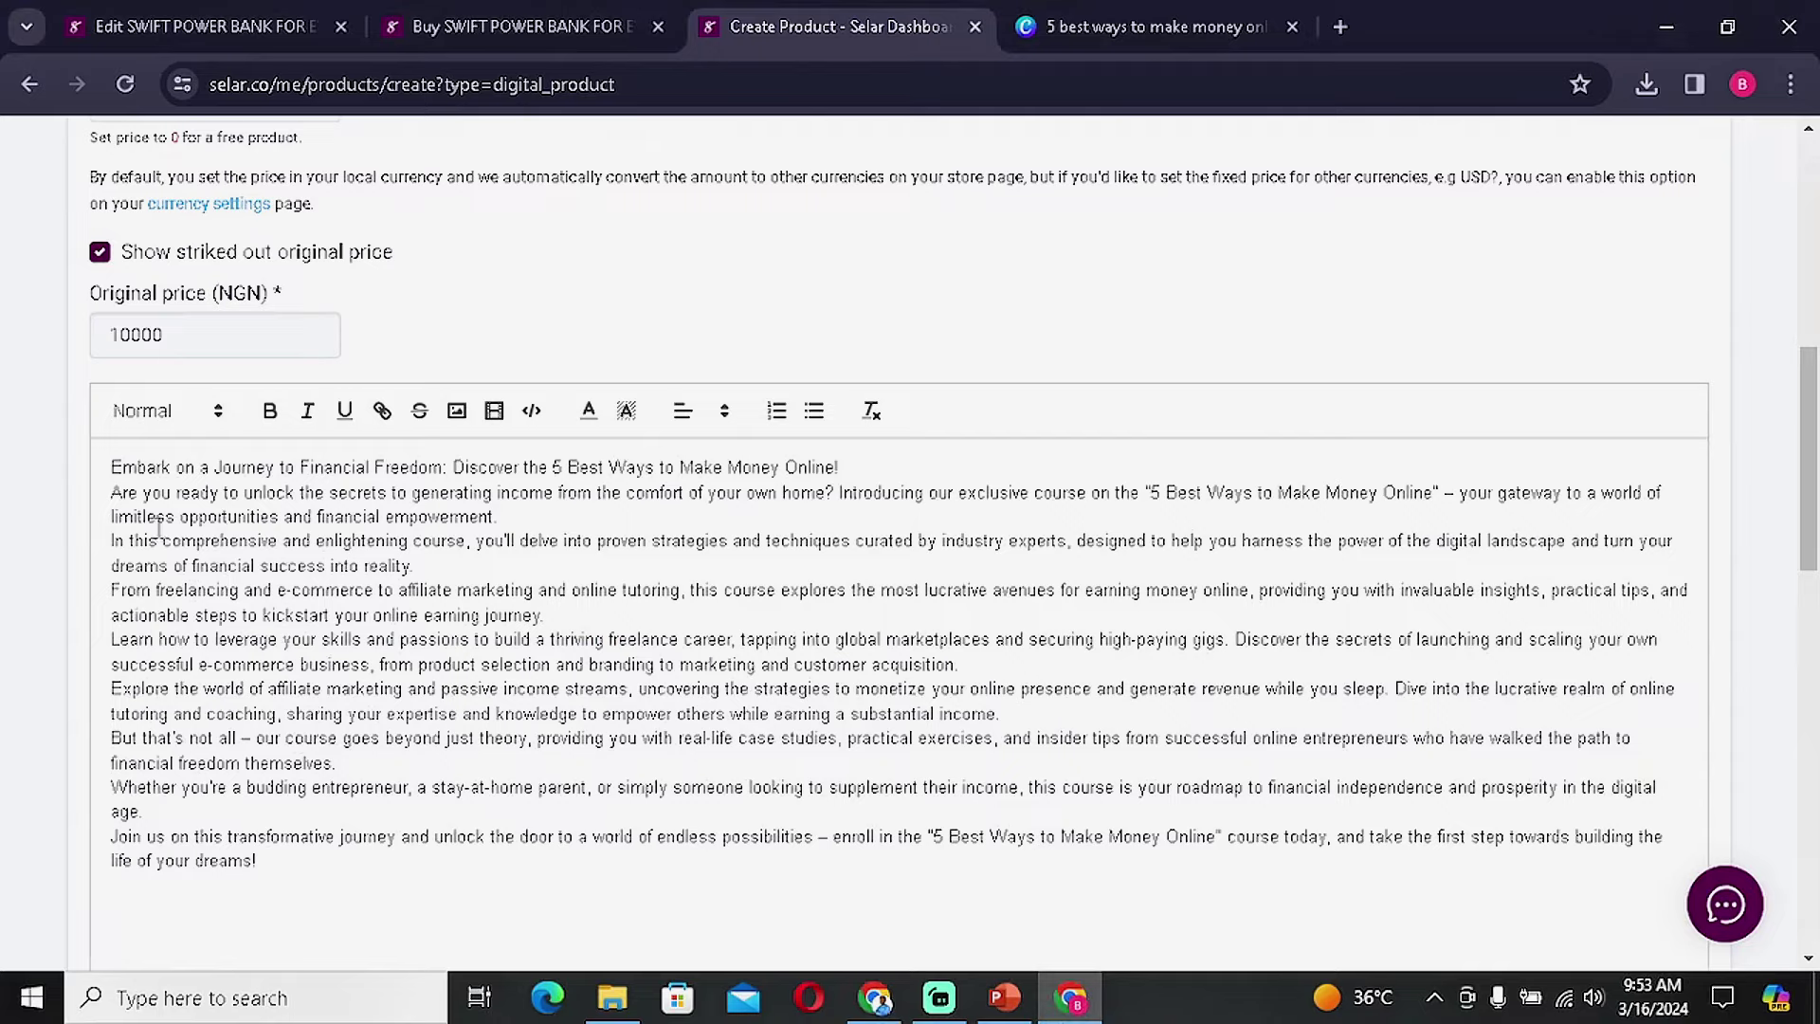
{"action": "scroll", "coordinate": [334, 618], "scroll_direction": "down", "scroll_amount": 2}
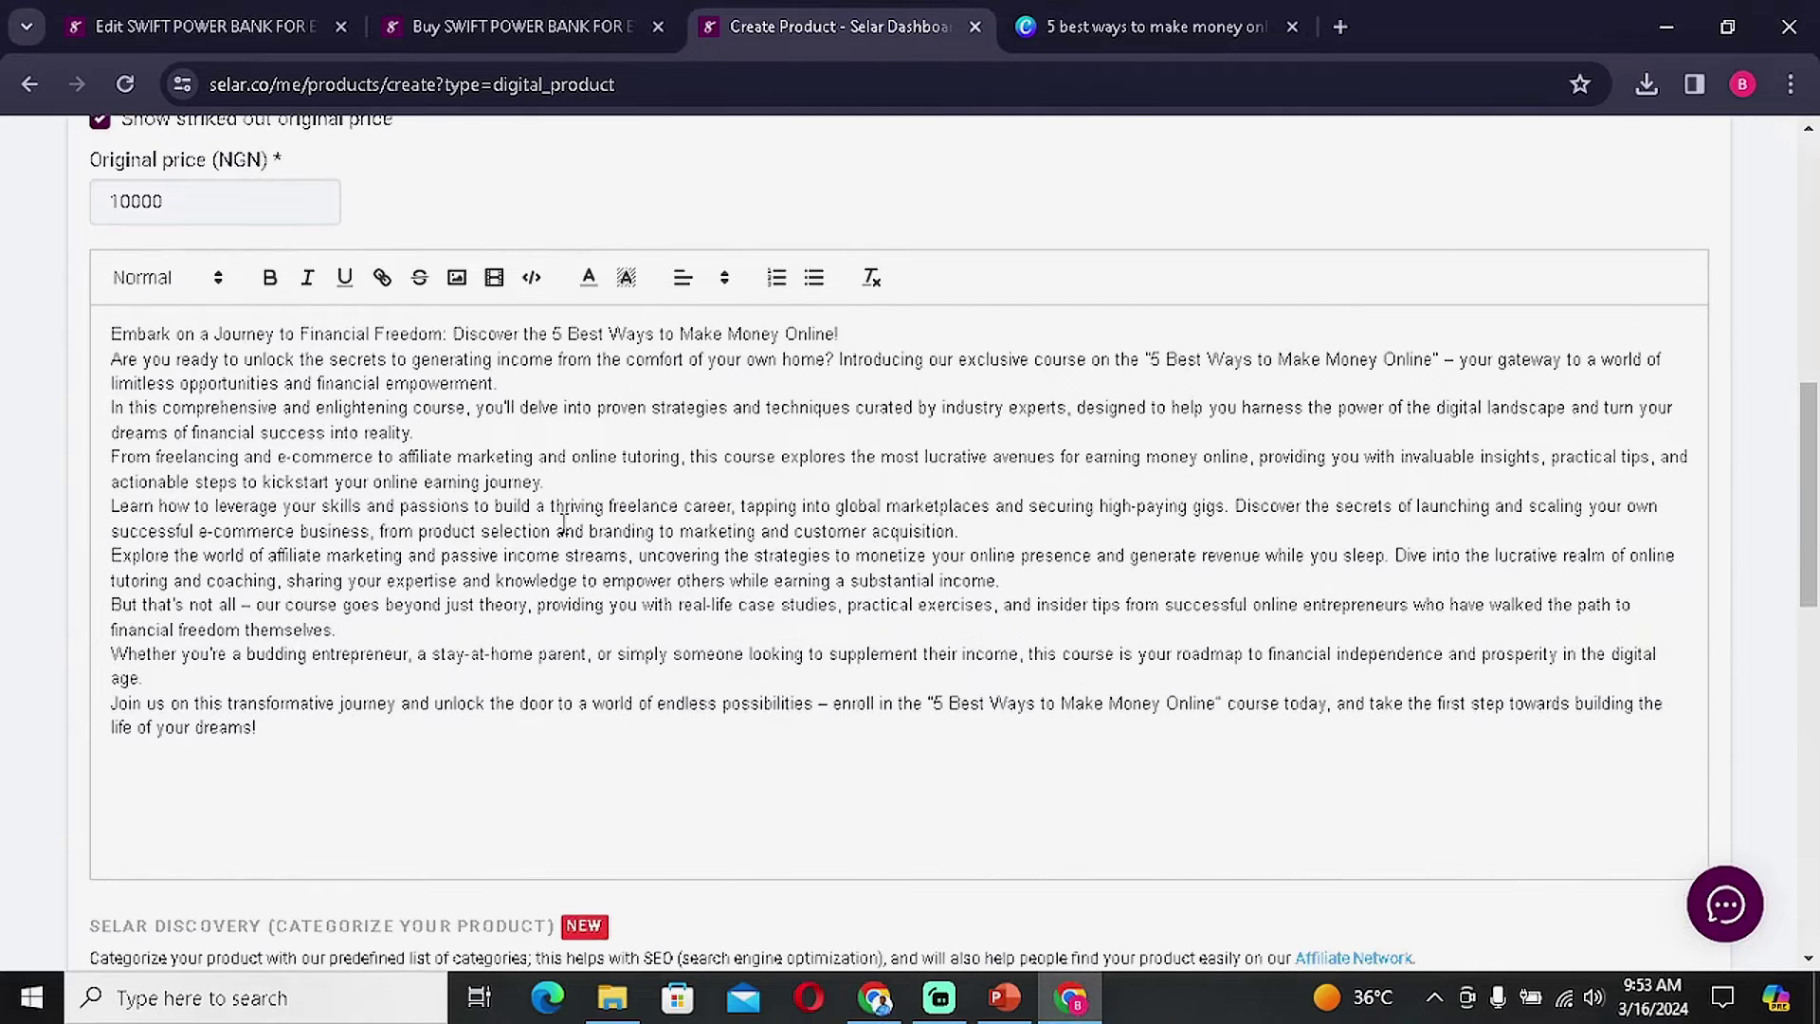
{"action": "scroll", "coordinate": [739, 663], "scroll_direction": "down", "scroll_amount": 4}
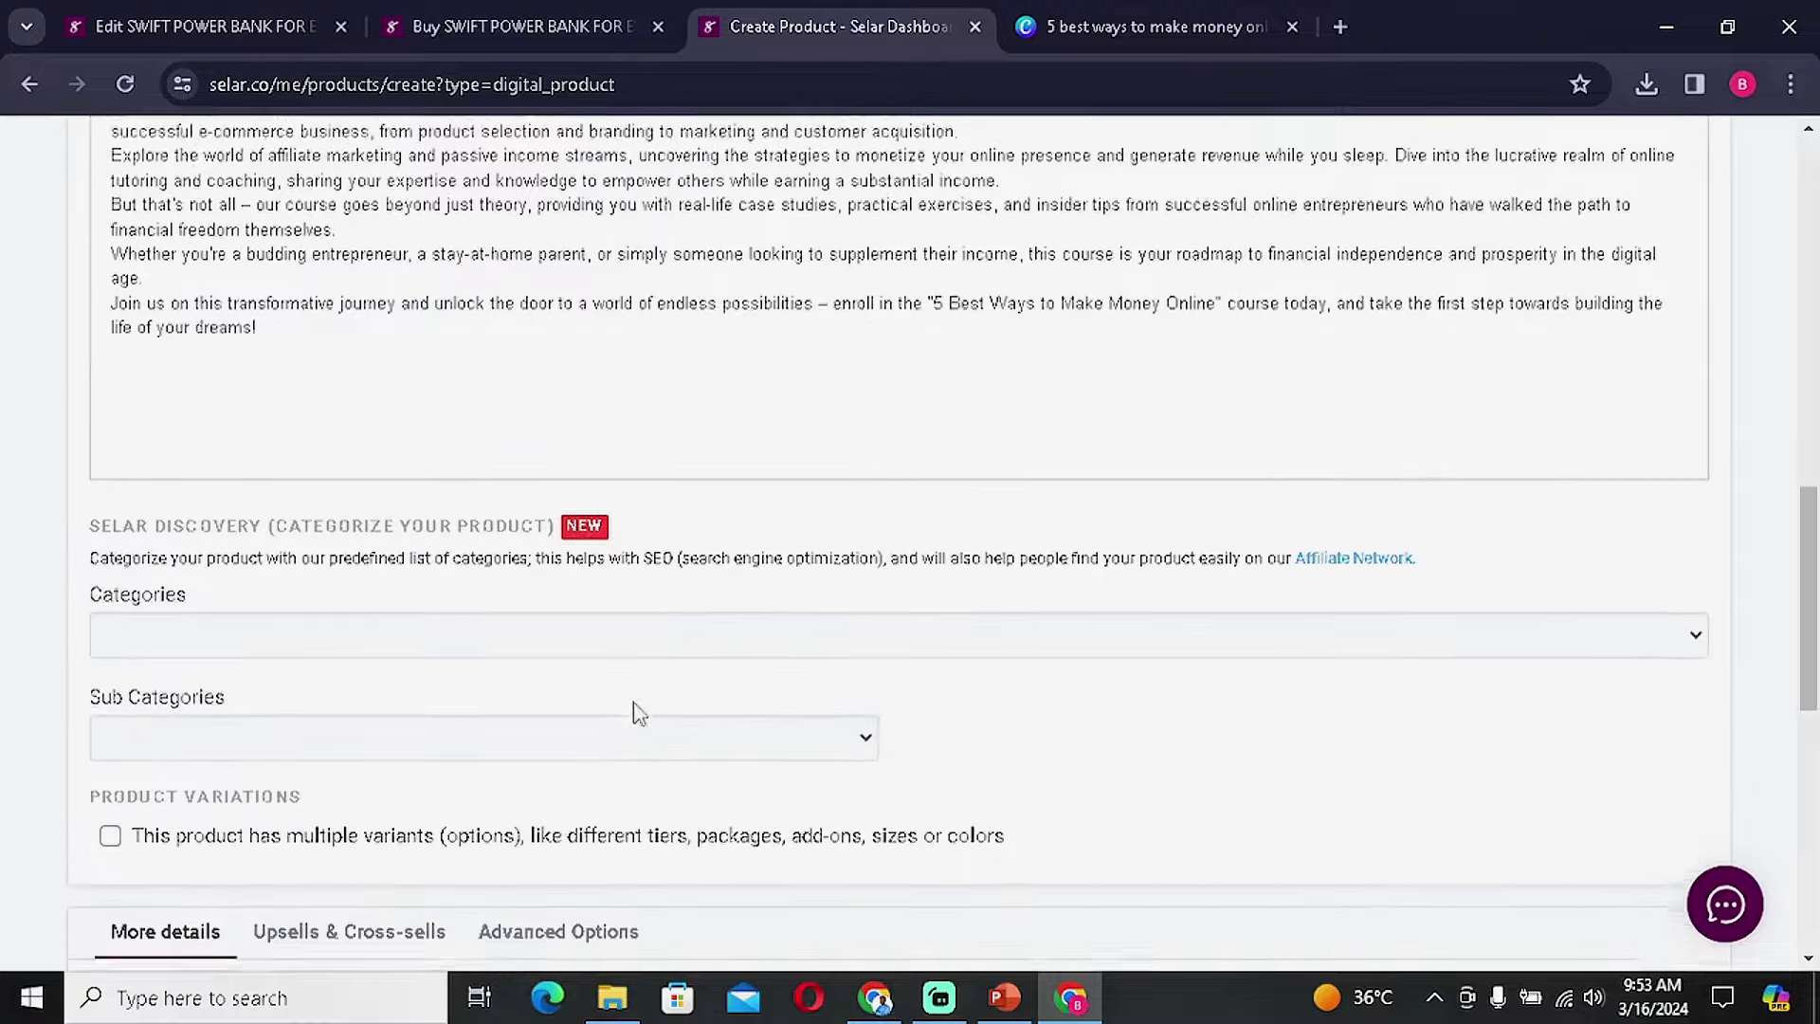
{"action": "scroll", "coordinate": [626, 719], "scroll_direction": "down", "scroll_amount": 3}
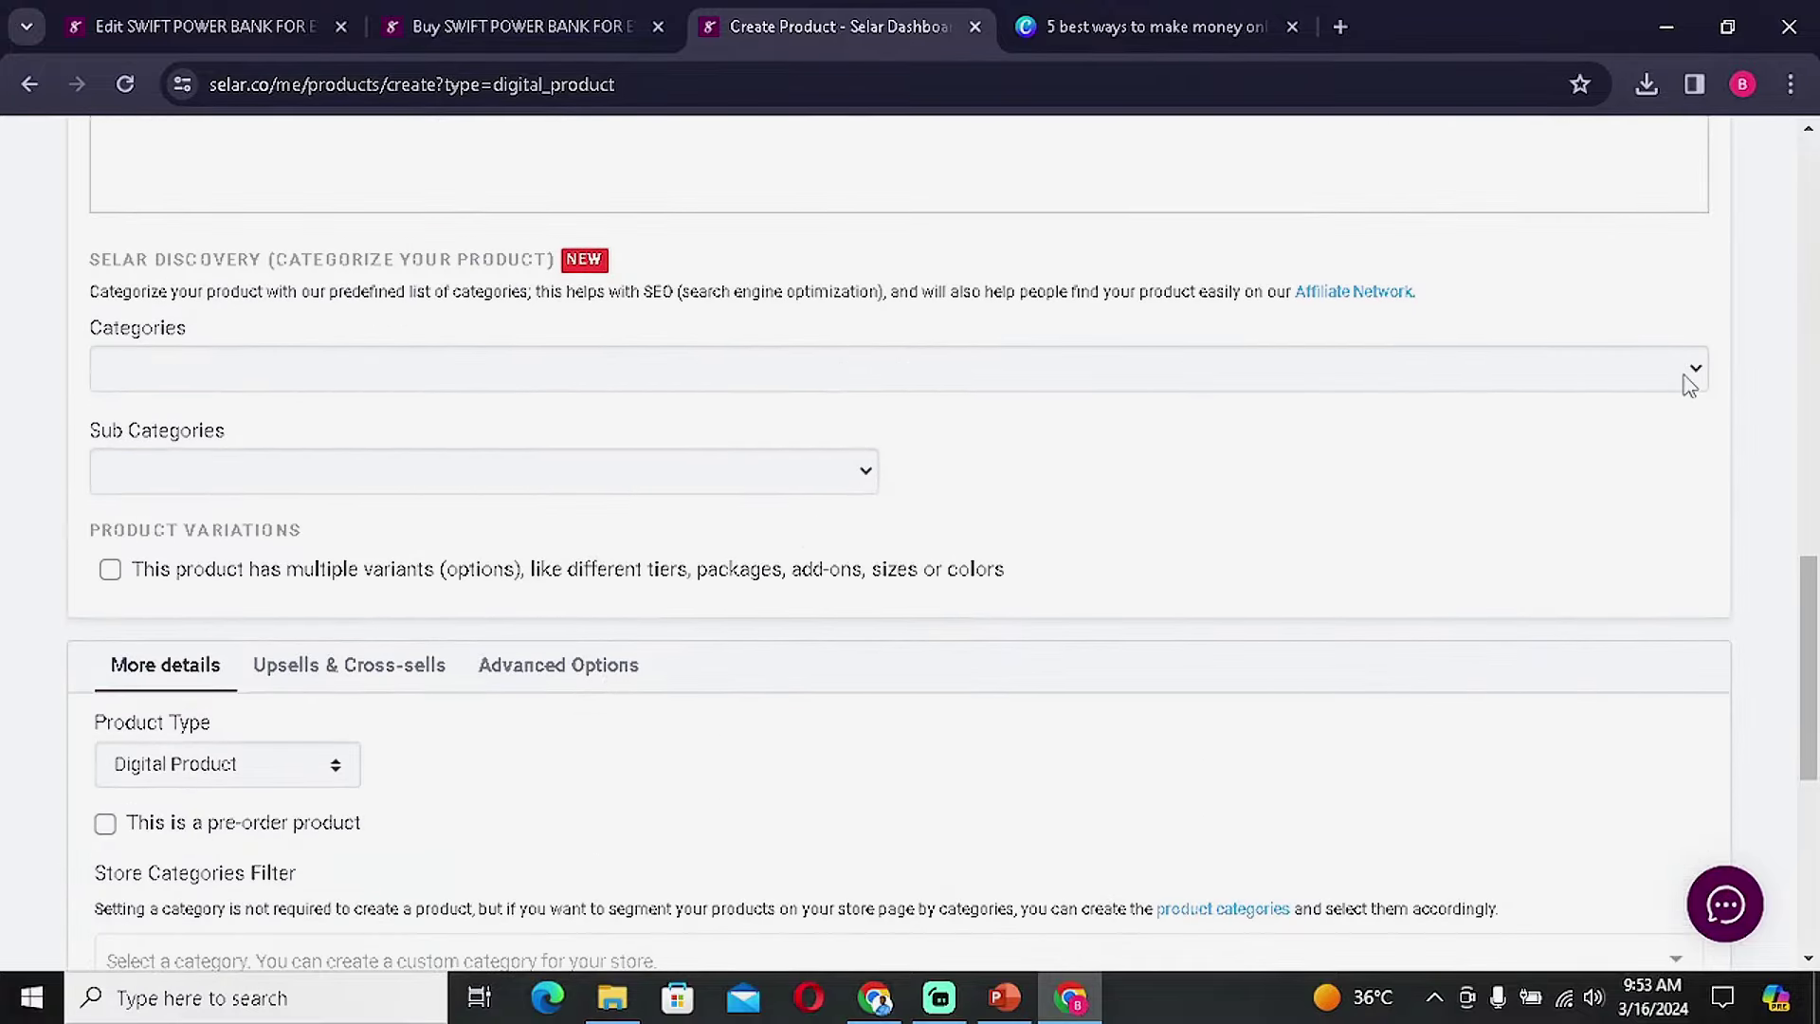
Set the category to Wealth and Finance and the sub category to Personal Finance.
{"action": "left_click", "coordinate": [1690, 377]}
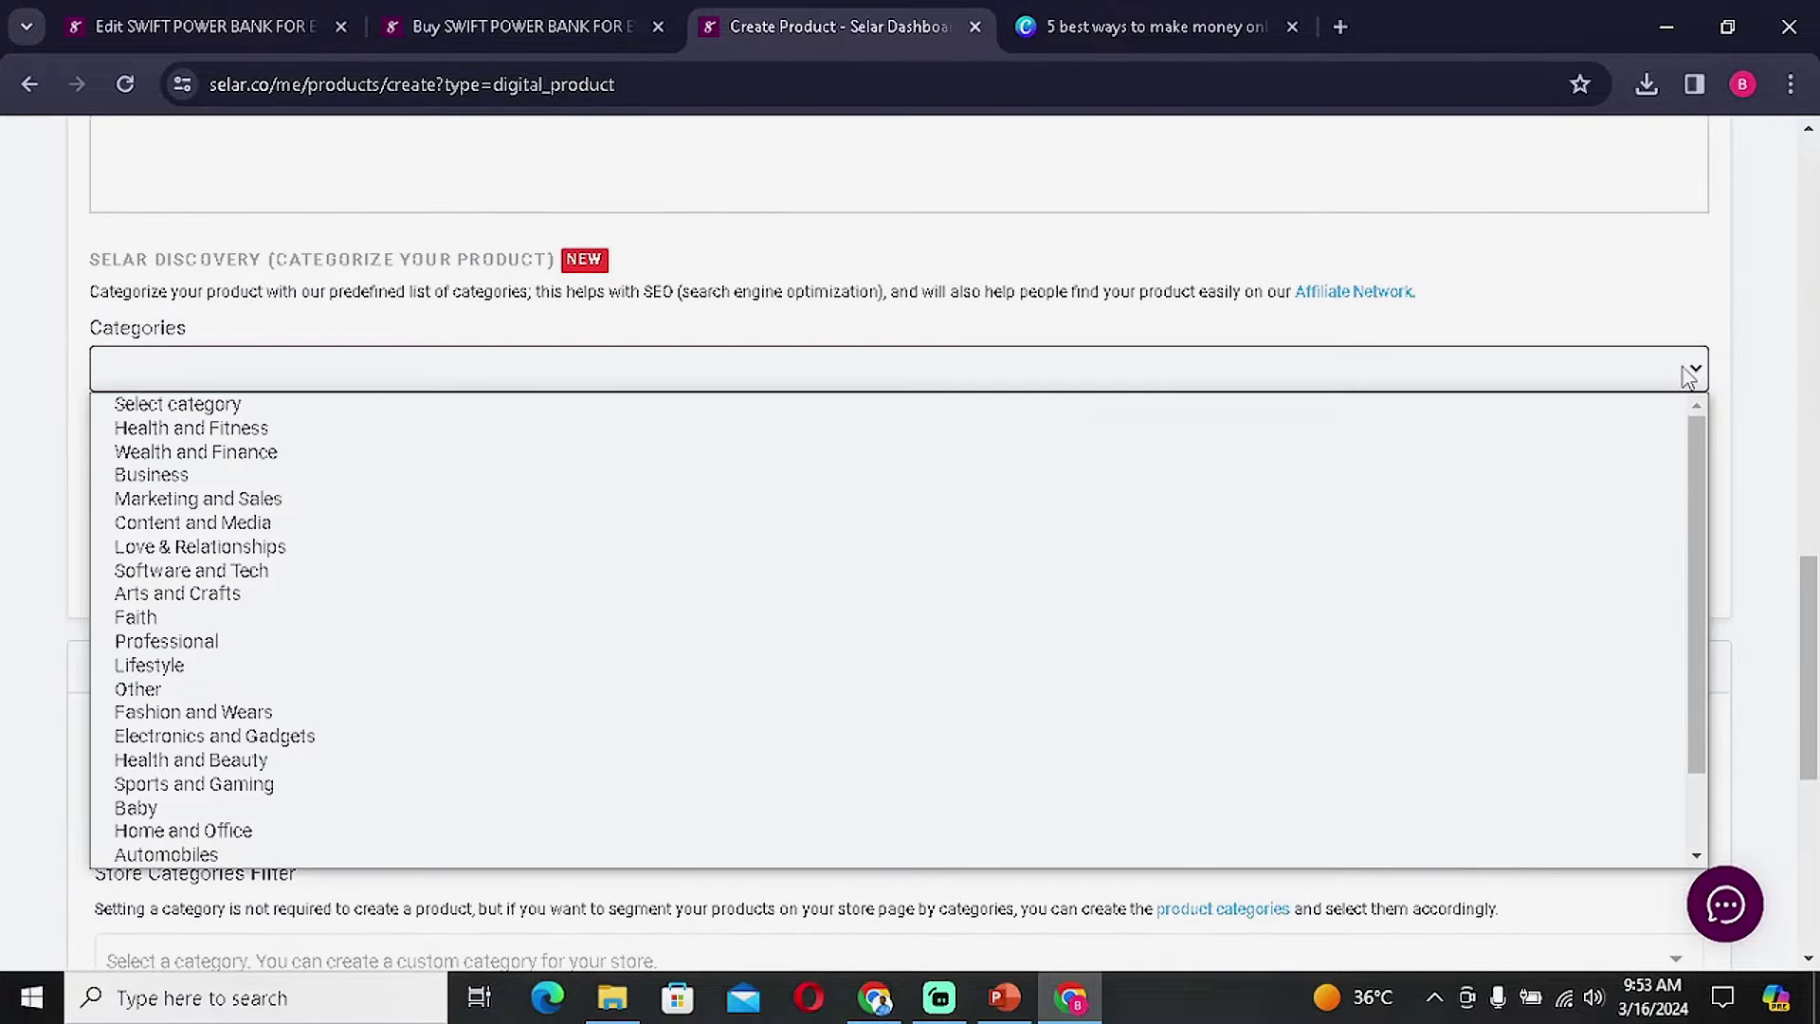
{"action": "left_click", "coordinate": [334, 460]}
{"action": "left_click", "coordinate": [865, 474]}
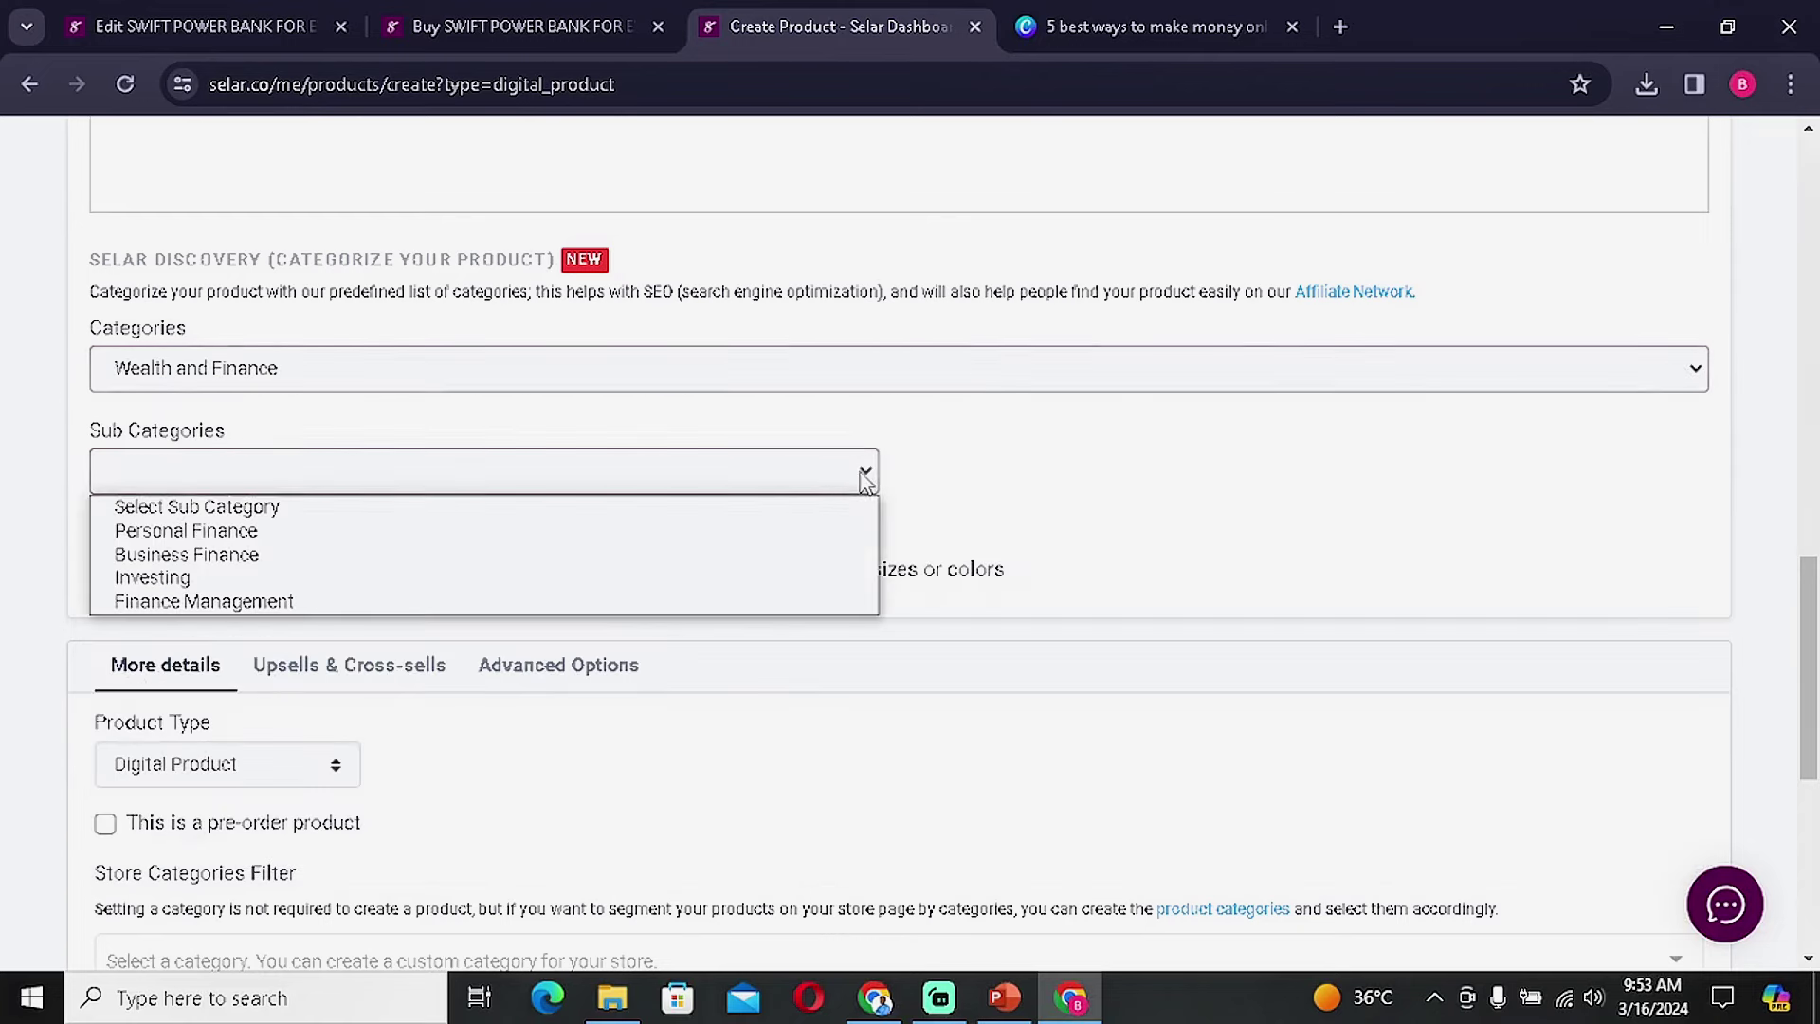
{"action": "left_click", "coordinate": [209, 536]}
{"action": "scroll", "coordinate": [378, 679], "scroll_direction": "down", "scroll_amount": 4}
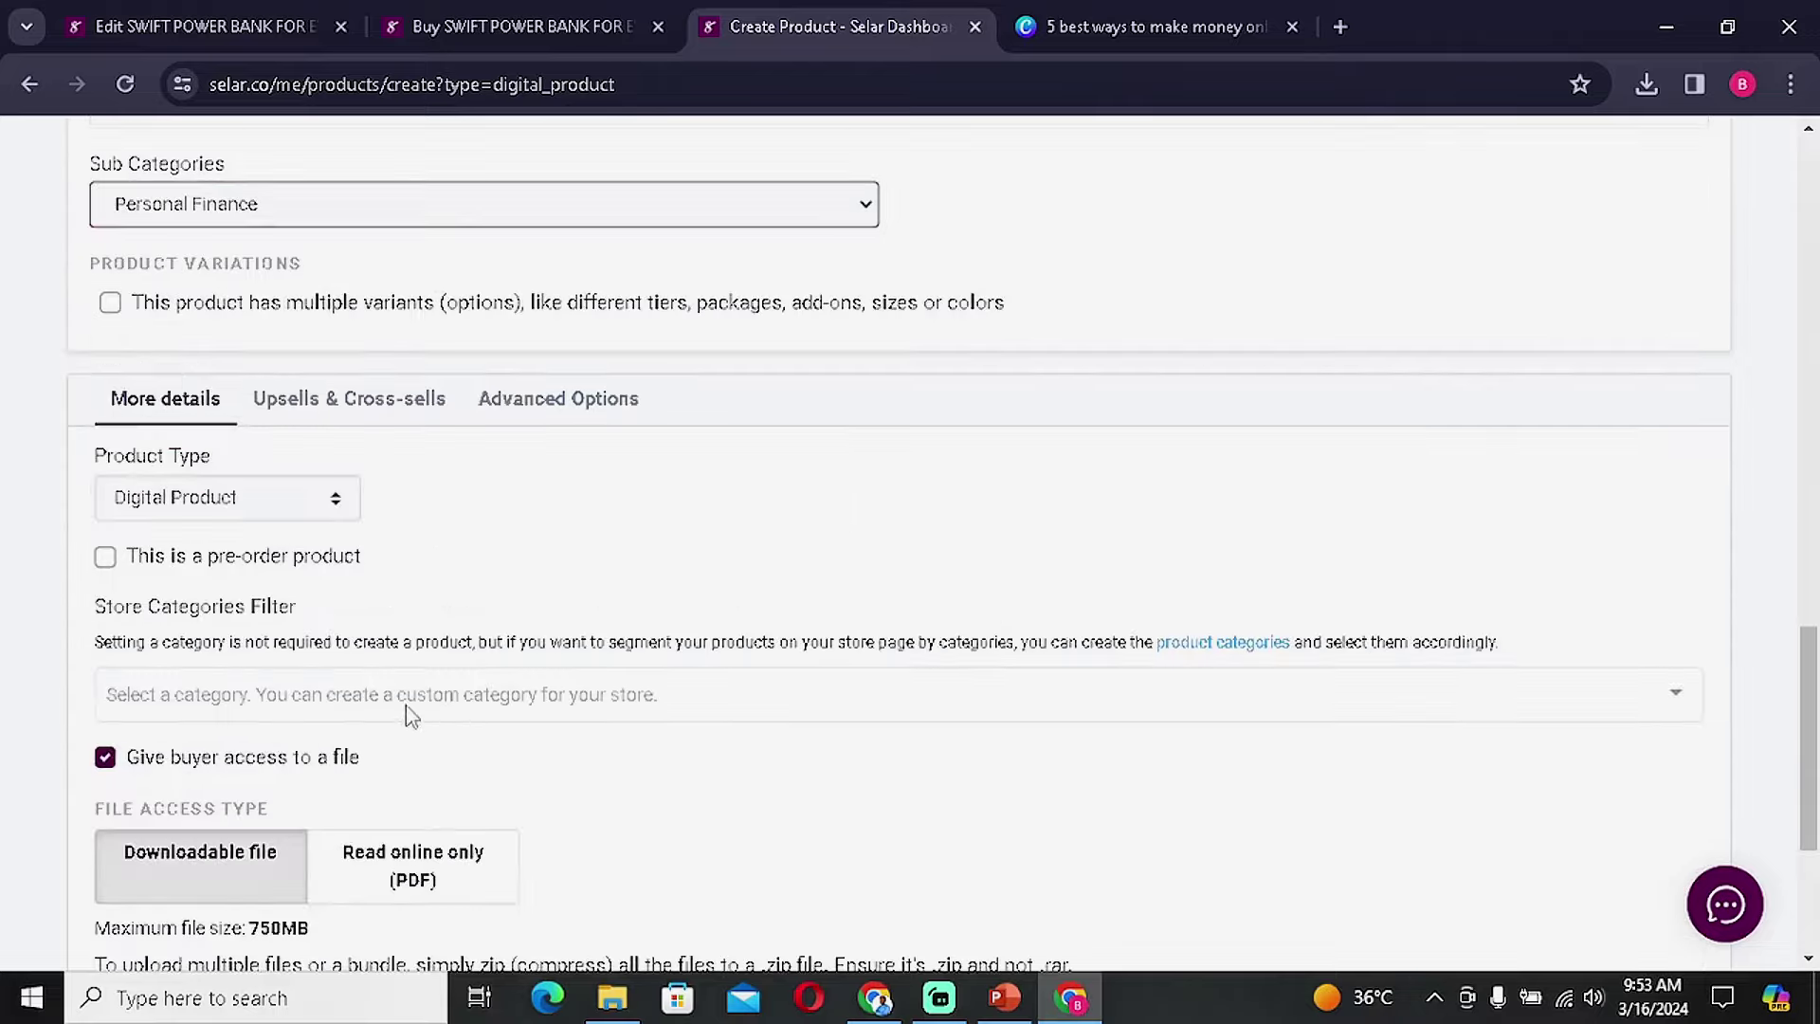
{"action": "scroll", "coordinate": [536, 516], "scroll_direction": "down", "scroll_amount": 3}
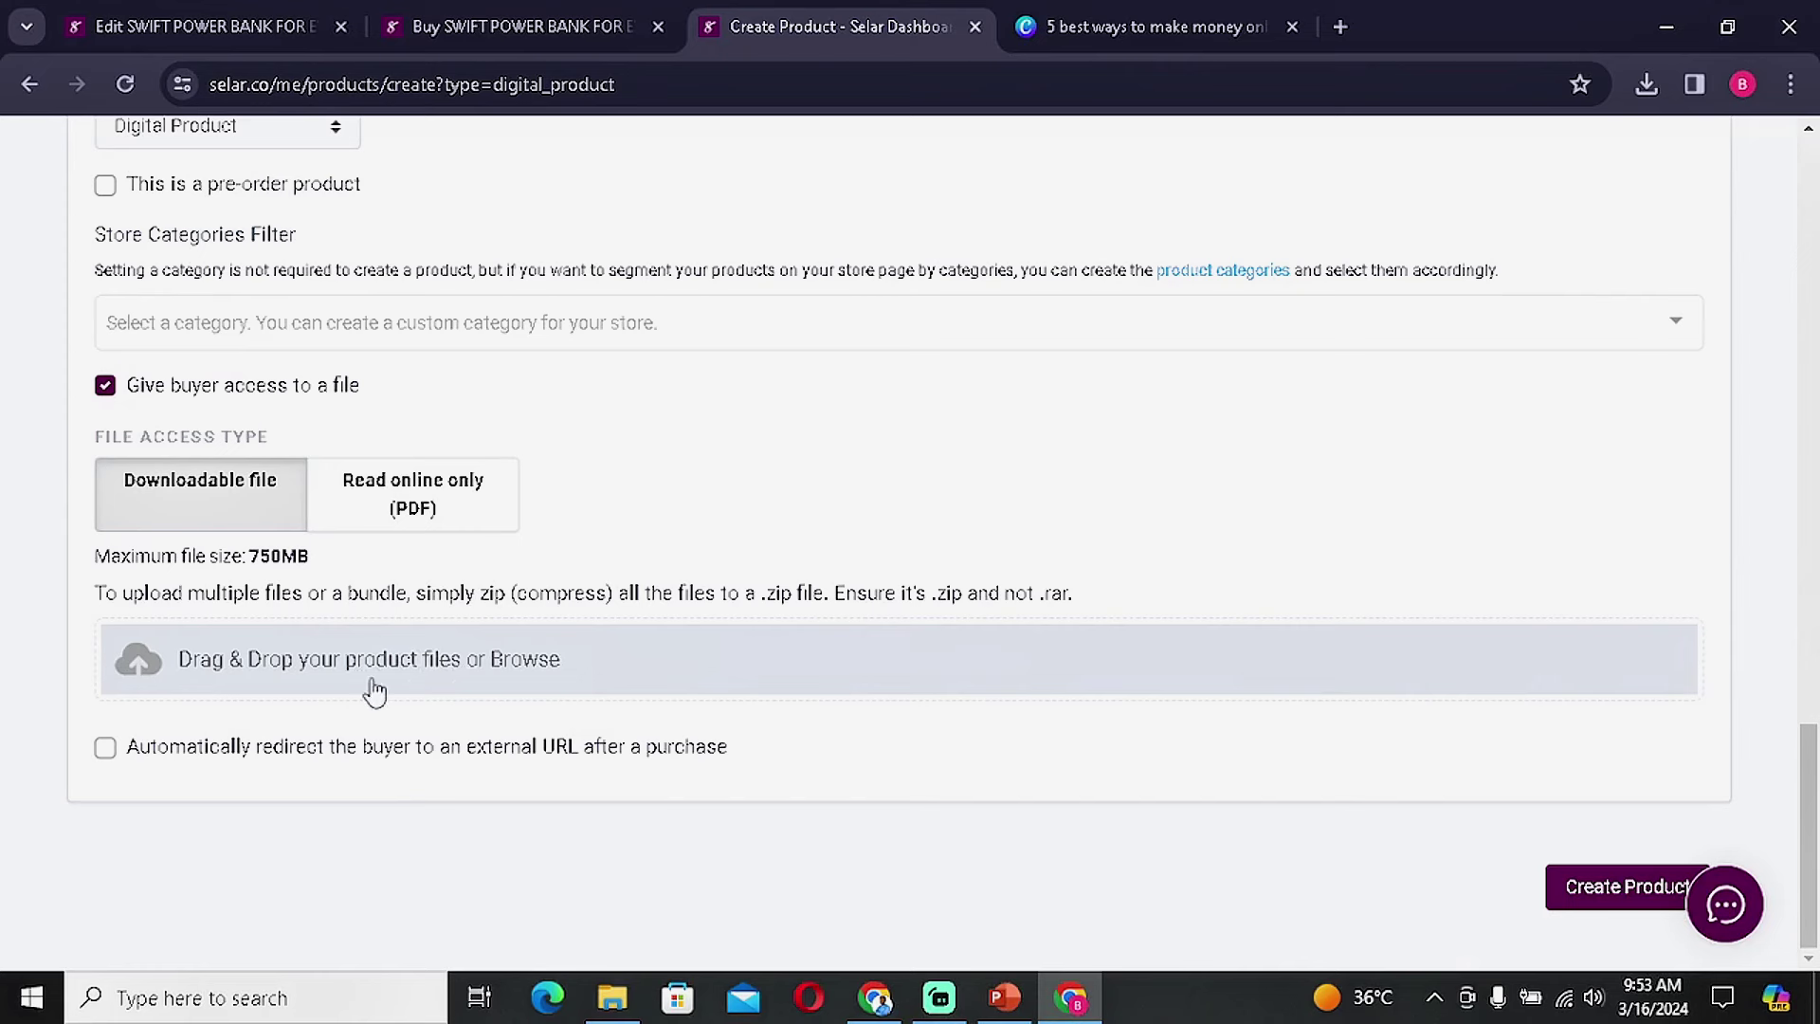
Minimize the Selar, ChatGPT, Streamlabs, File Explorer and PowerPoint windows, then restore PowerPoint.
{"action": "left_click", "coordinate": [1670, 26]}
{"action": "left_click", "coordinate": [1668, 21]}
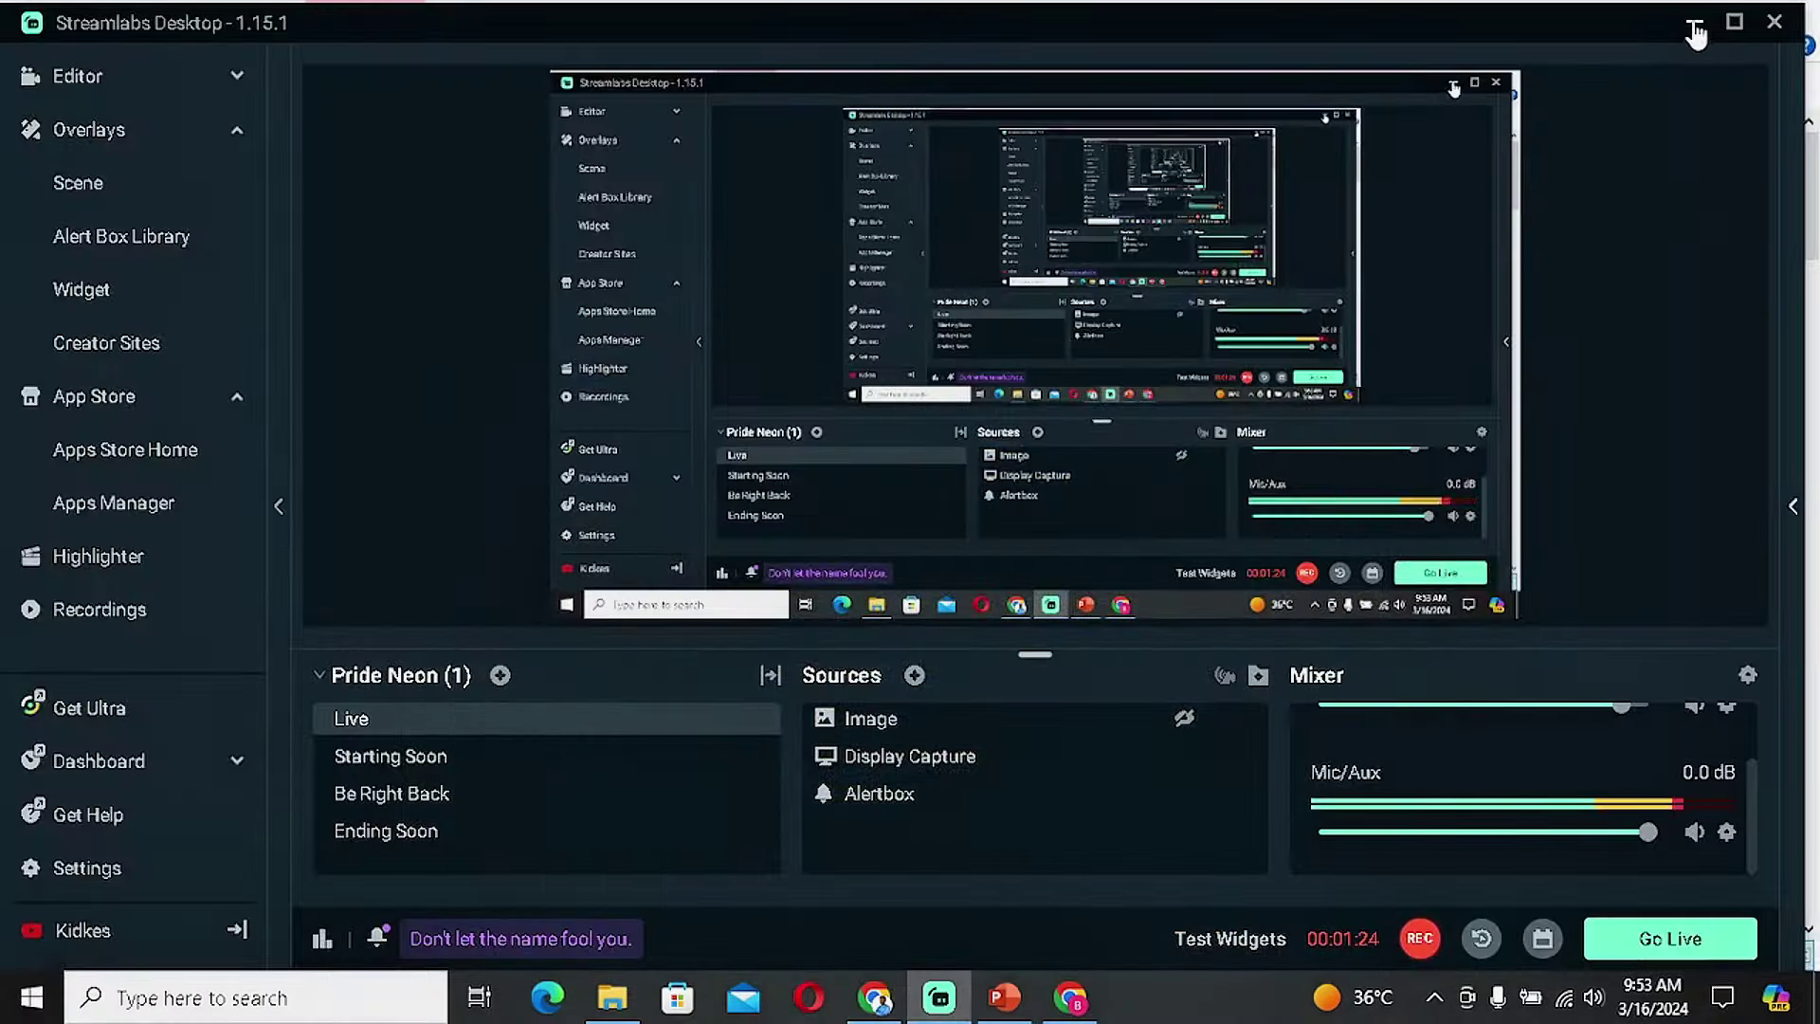
{"action": "left_click", "coordinate": [1665, 25]}
{"action": "left_click", "coordinate": [1666, 15]}
{"action": "left_click", "coordinate": [1665, 11]}
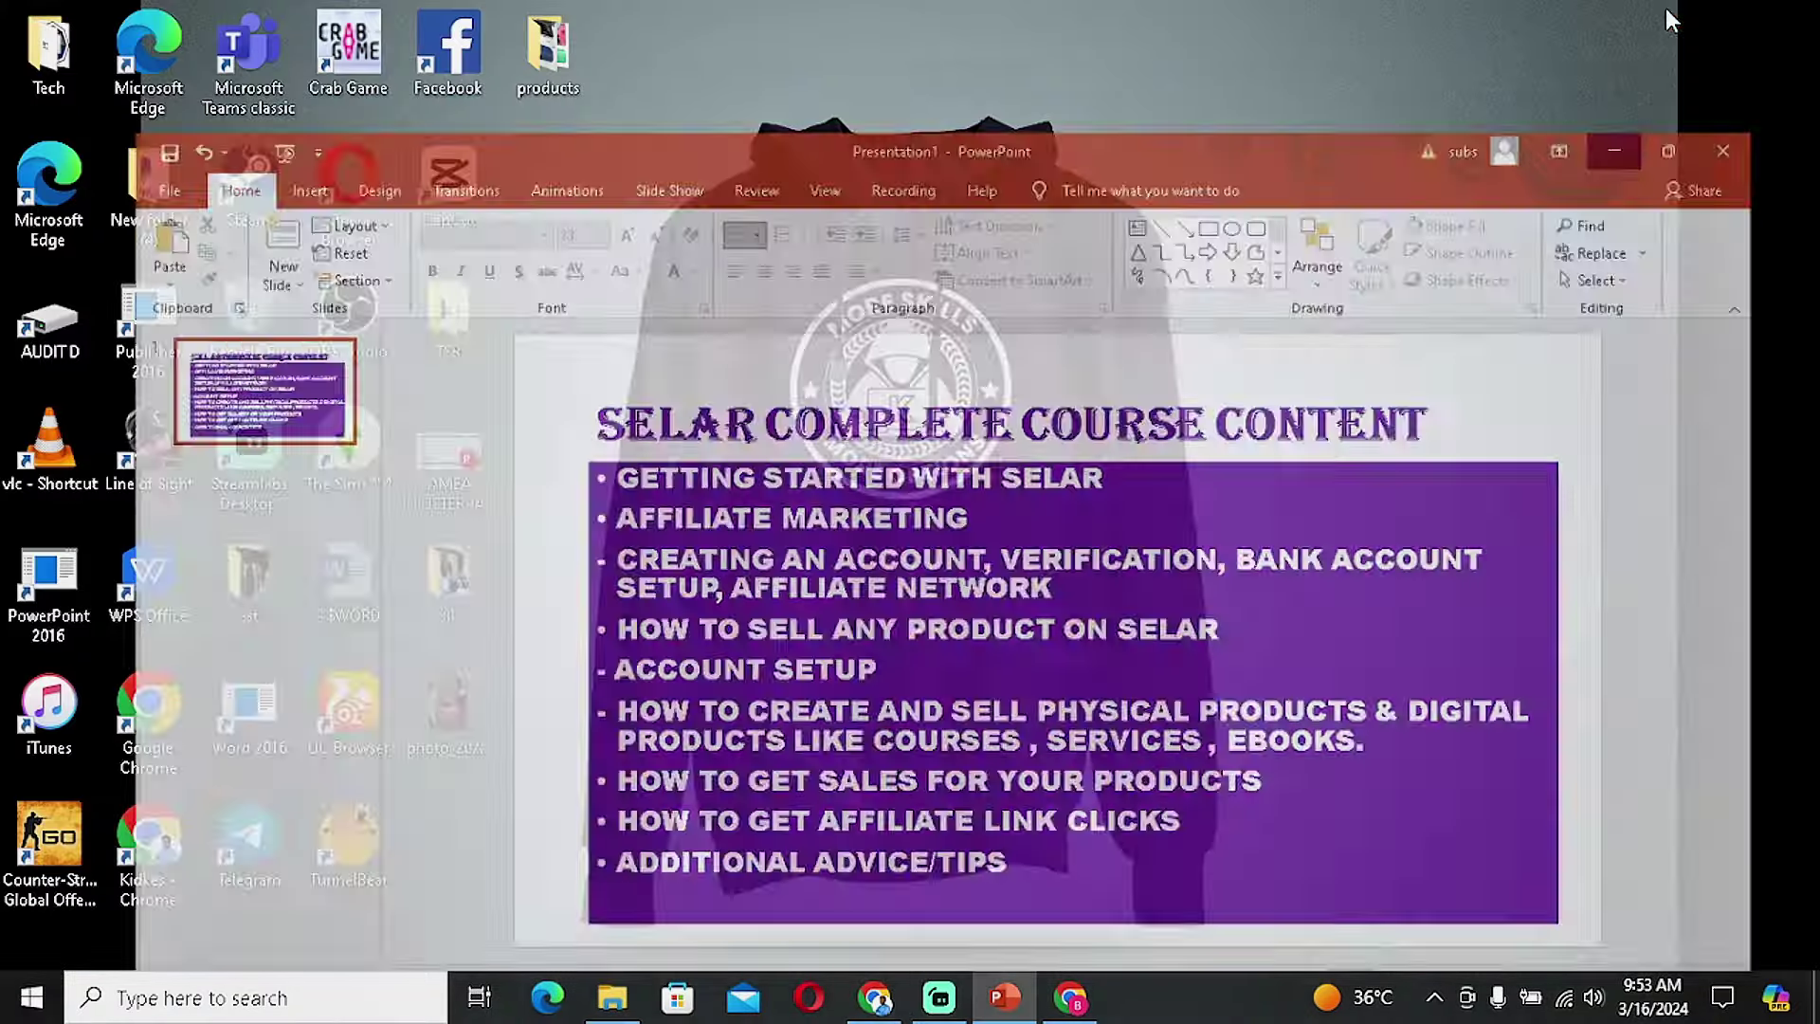
{"action": "left_click", "coordinate": [1005, 997]}
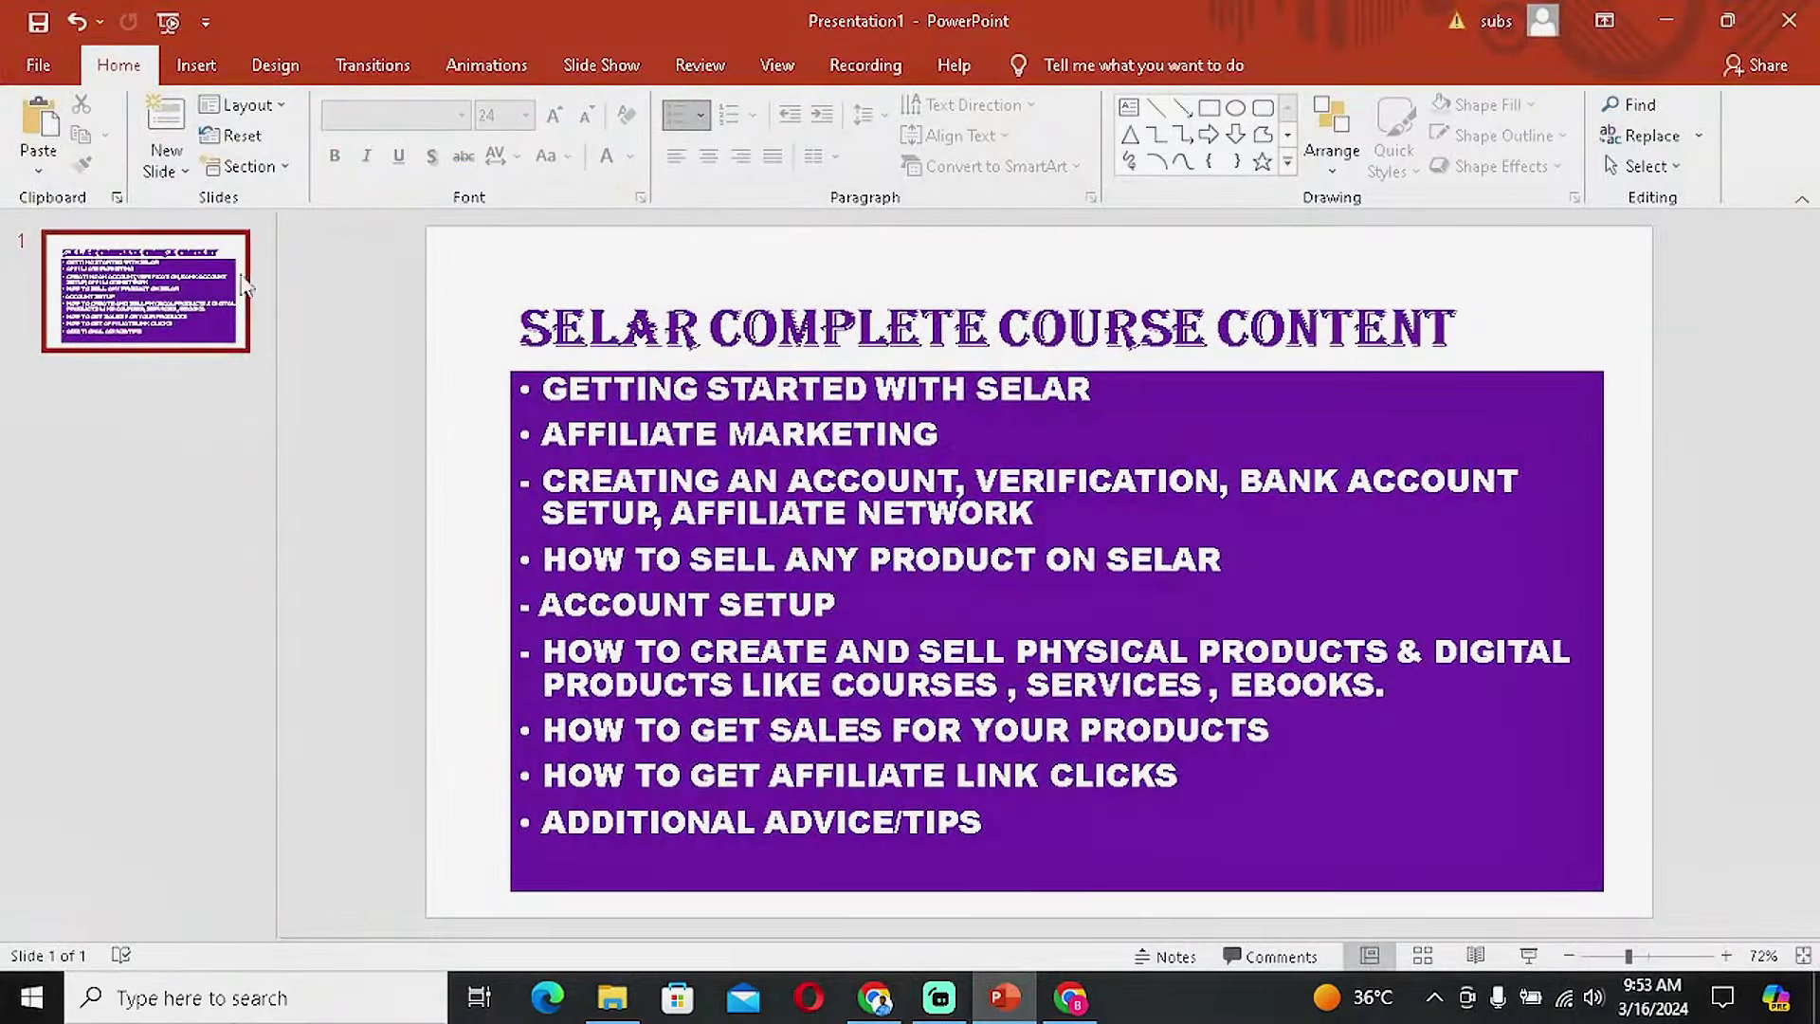
Create a new blank presentation and put the cursor in its title placeholder.
{"action": "left_click", "coordinate": [57, 74]}
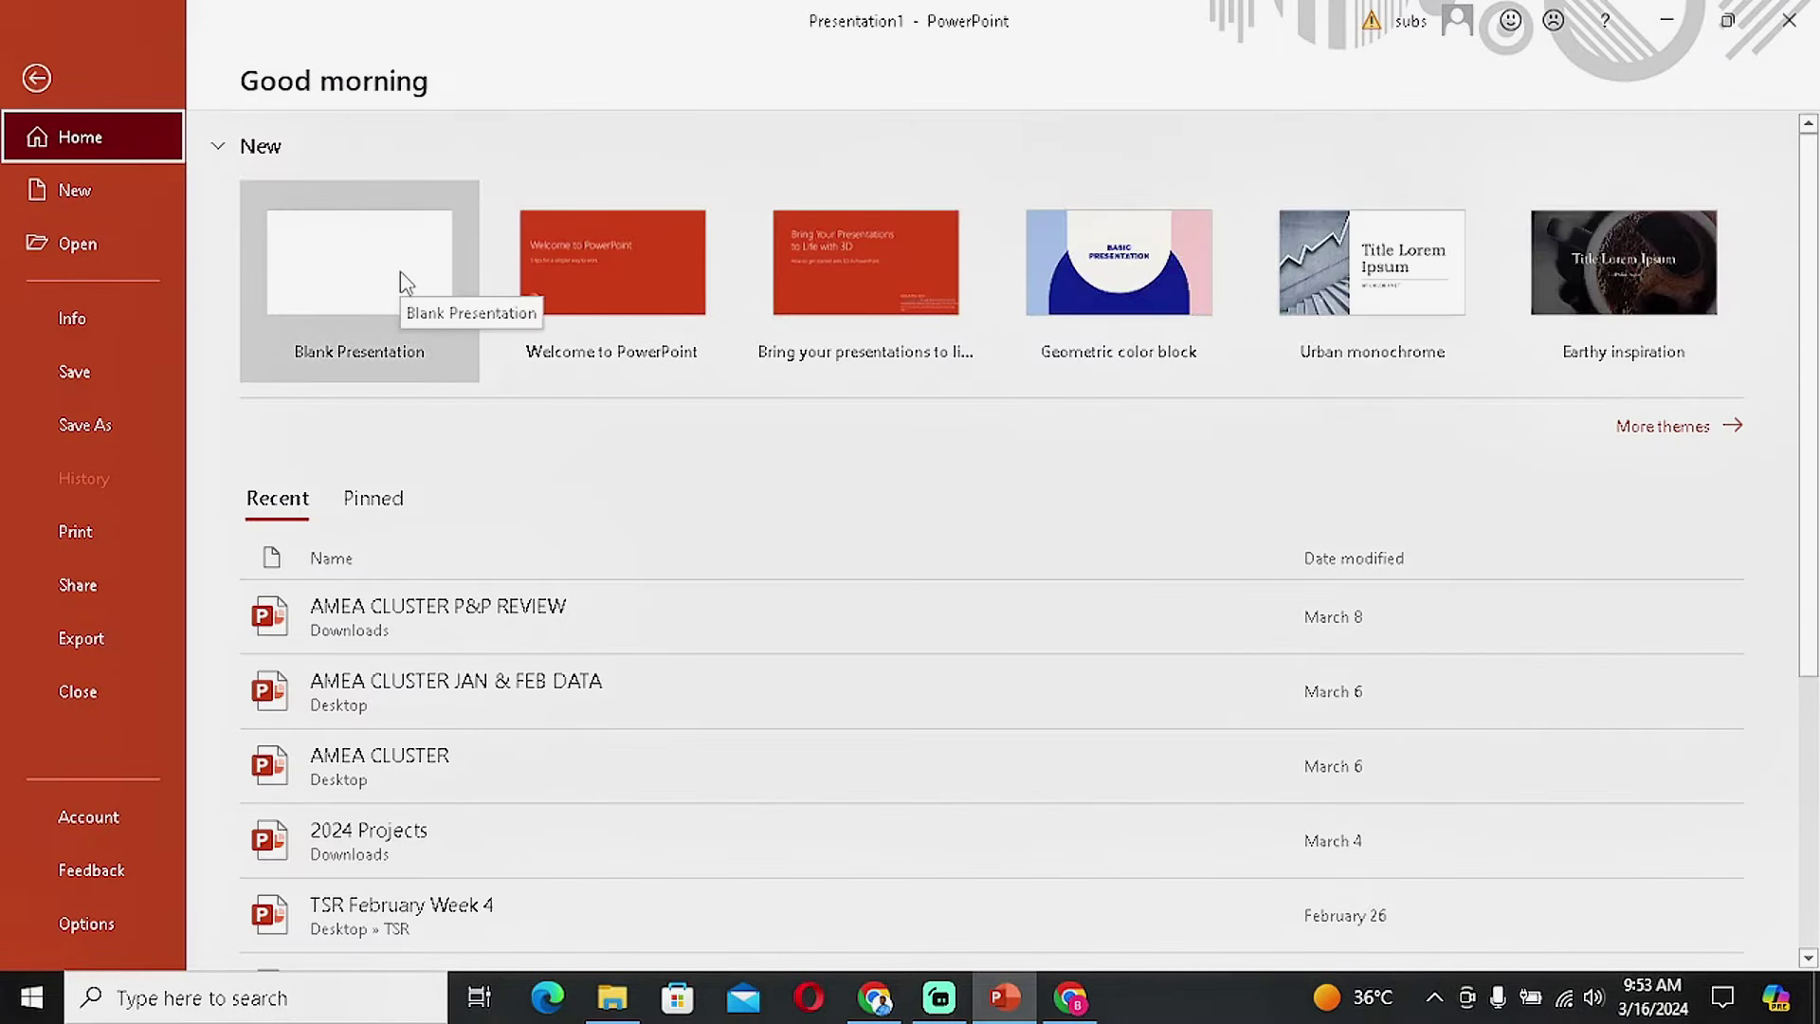
{"action": "left_click", "coordinate": [403, 269]}
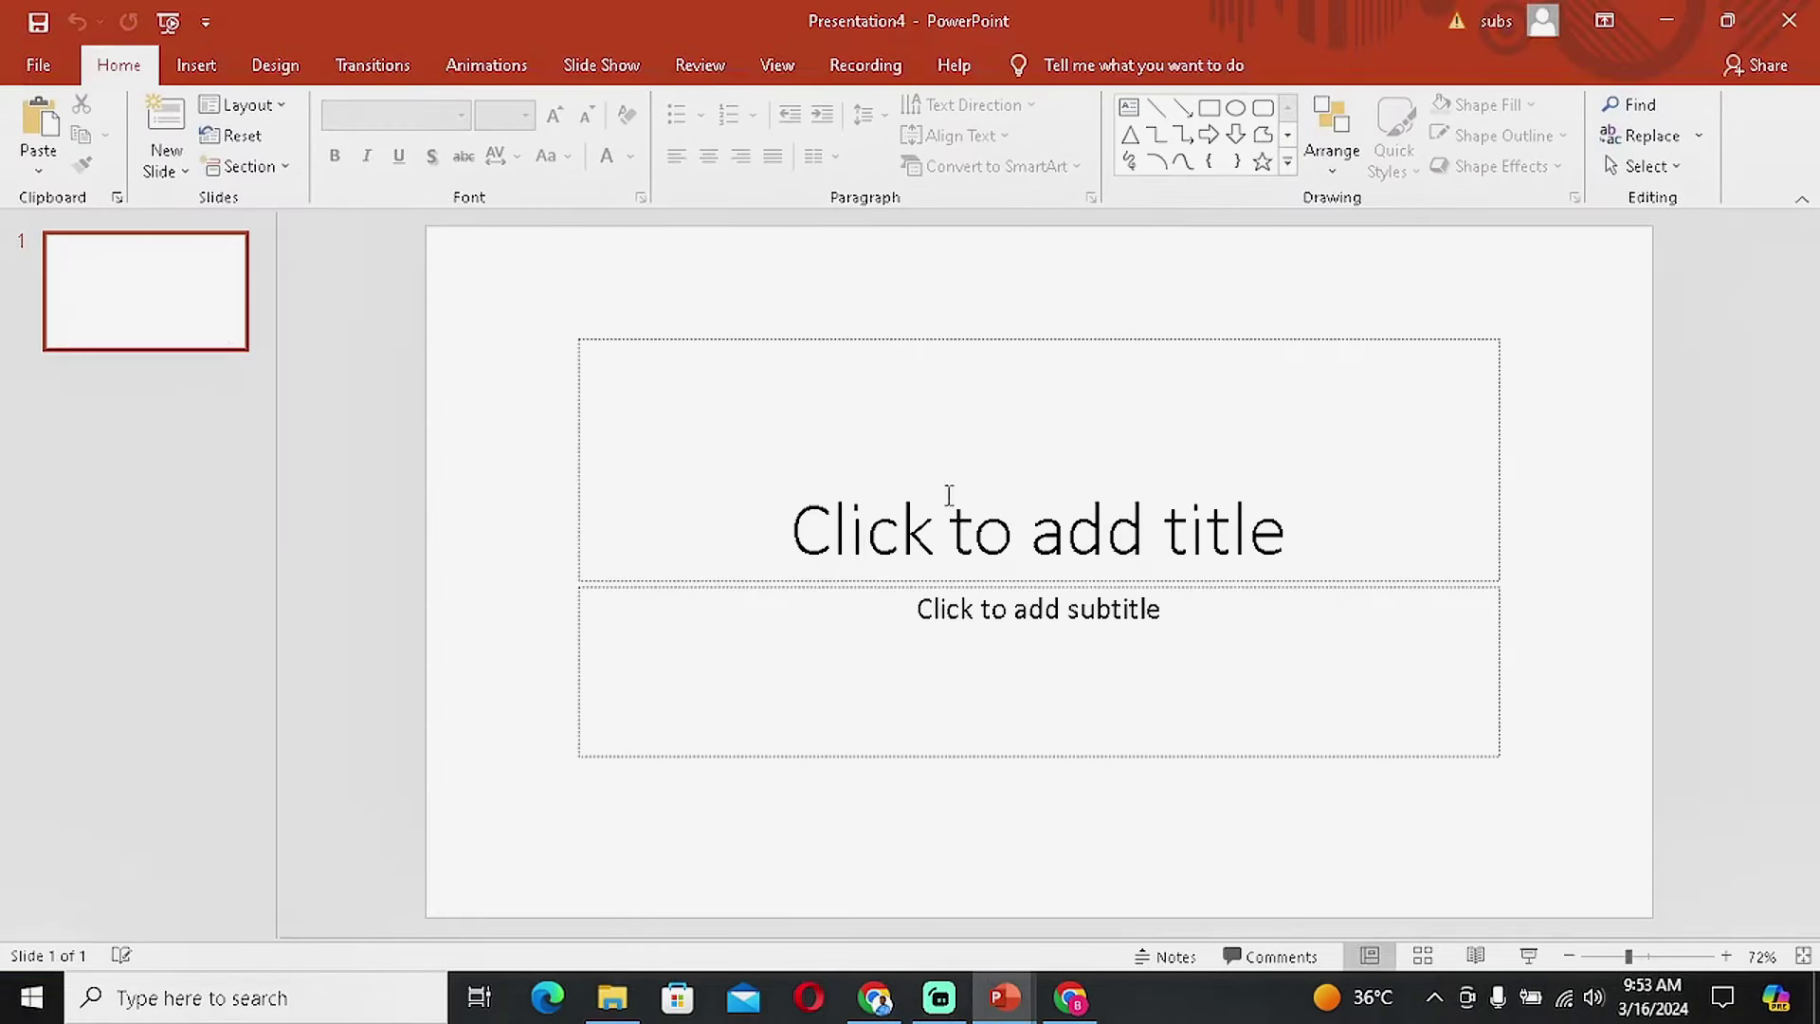
{"action": "left_click", "coordinate": [895, 556]}
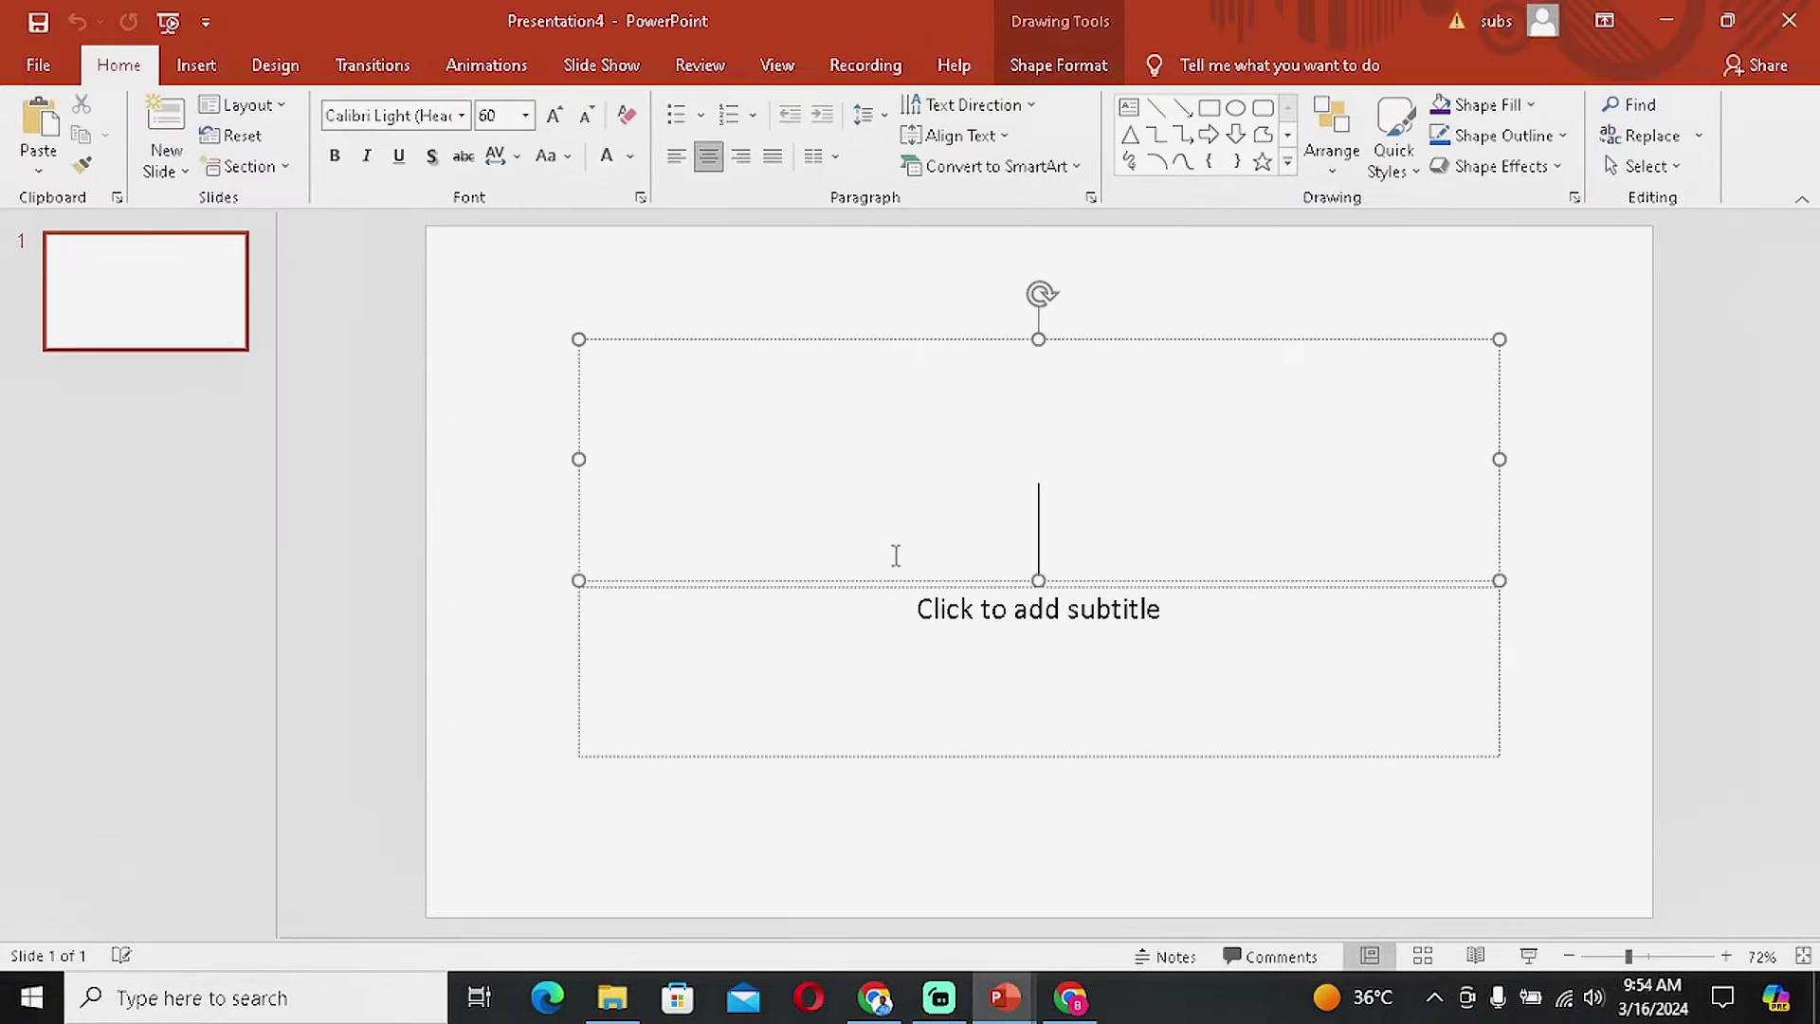
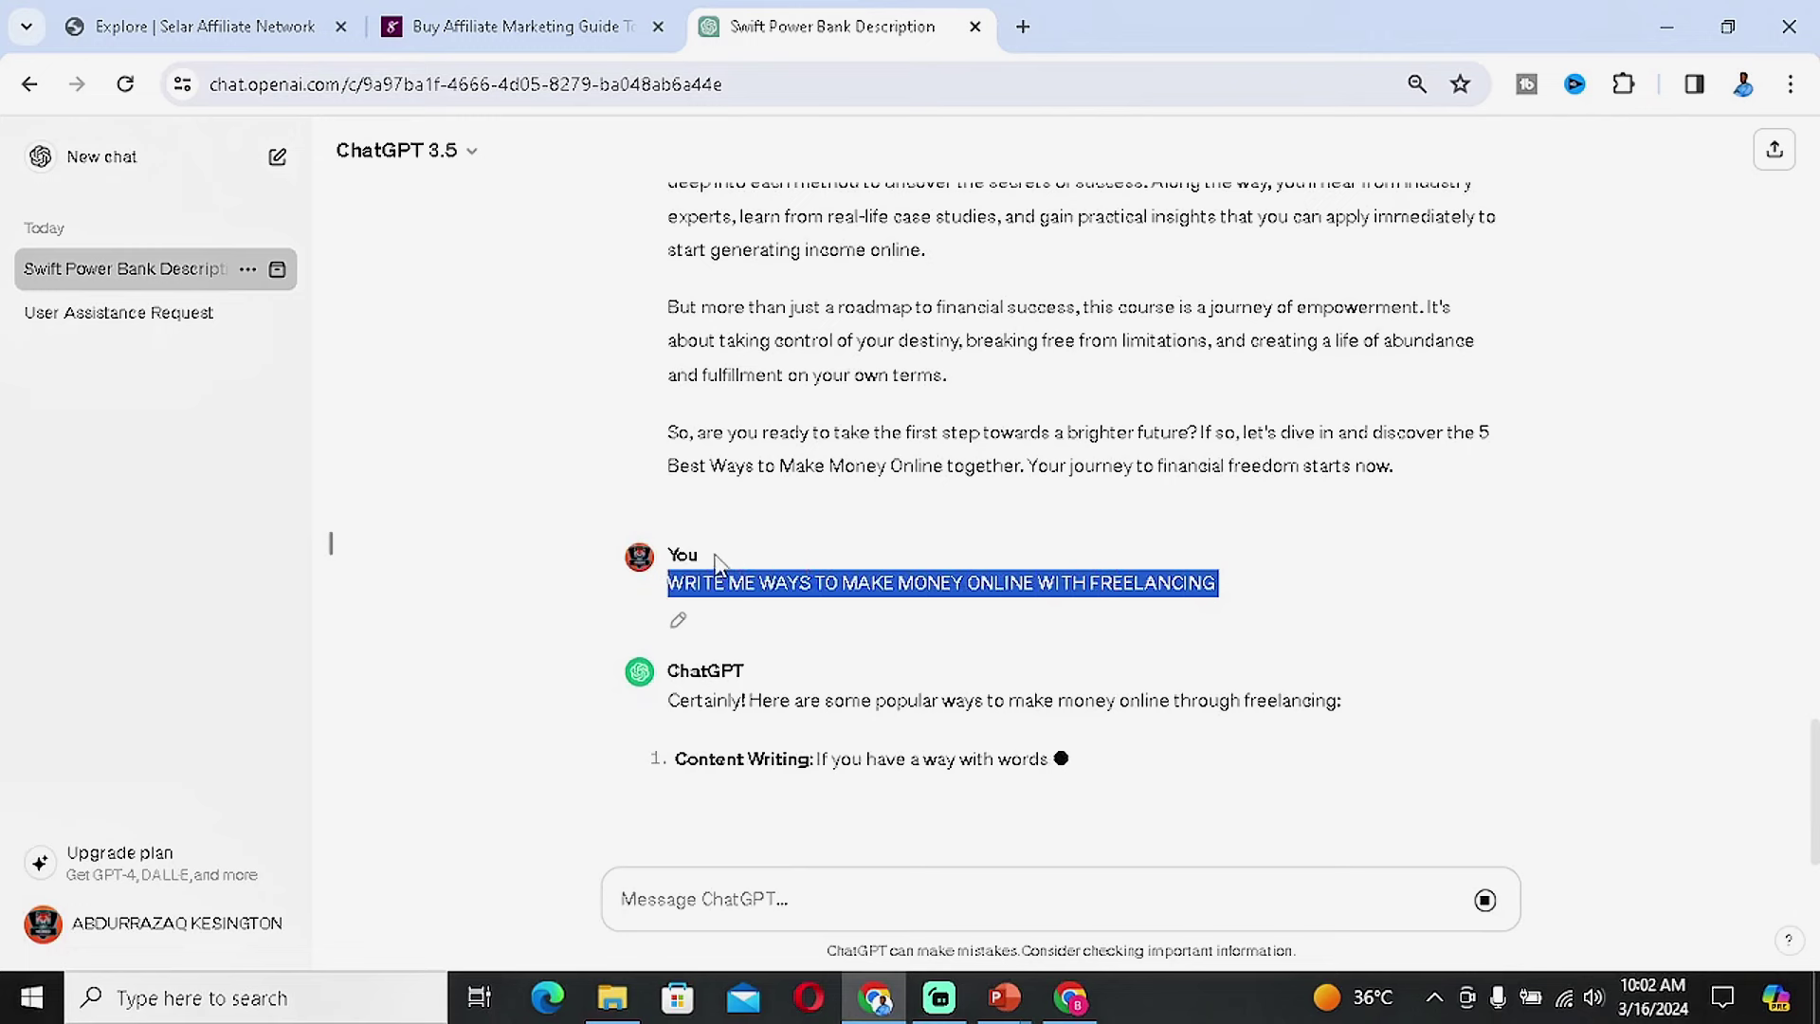
Draft a new ChatGPT prompt by replacing FREELANCING with AFFILIATE in the earlier prompt.
{"action": "left_click", "coordinate": [769, 911]}
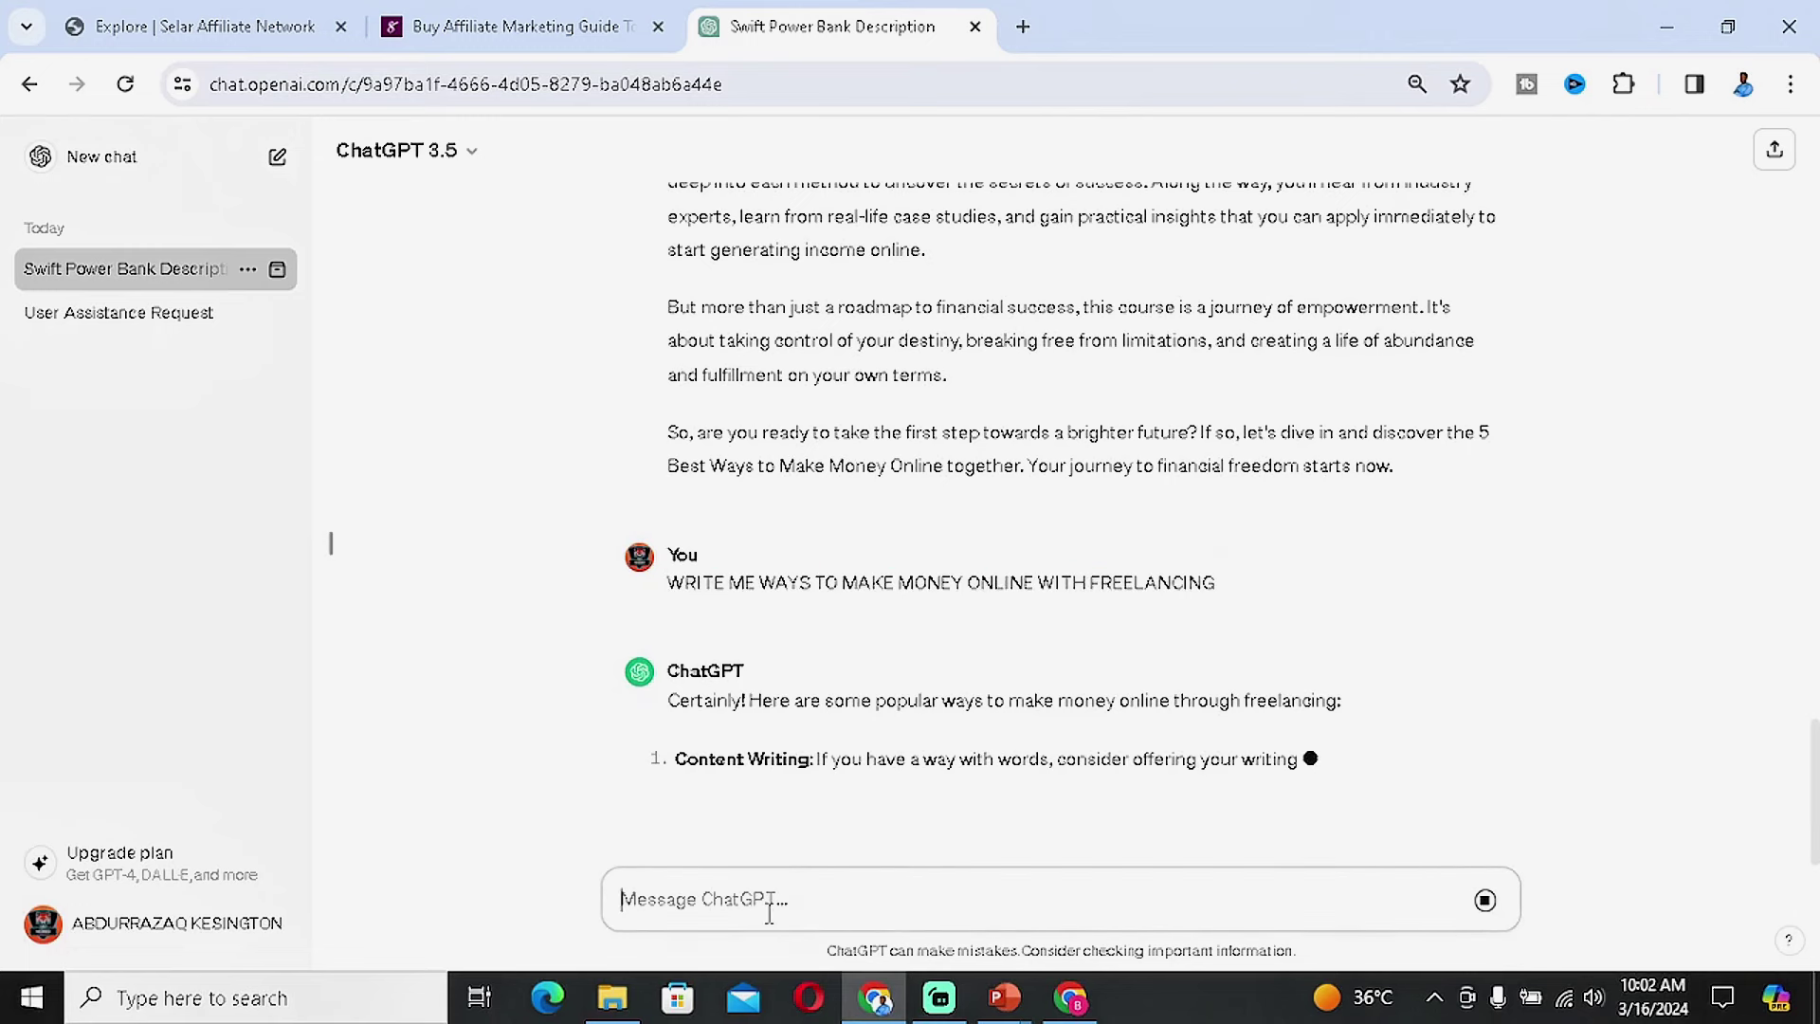
{"action": "type", "text": "WRITE ME WAYS TO MAKE MONEY ONLINE WITH FREELANCING"}
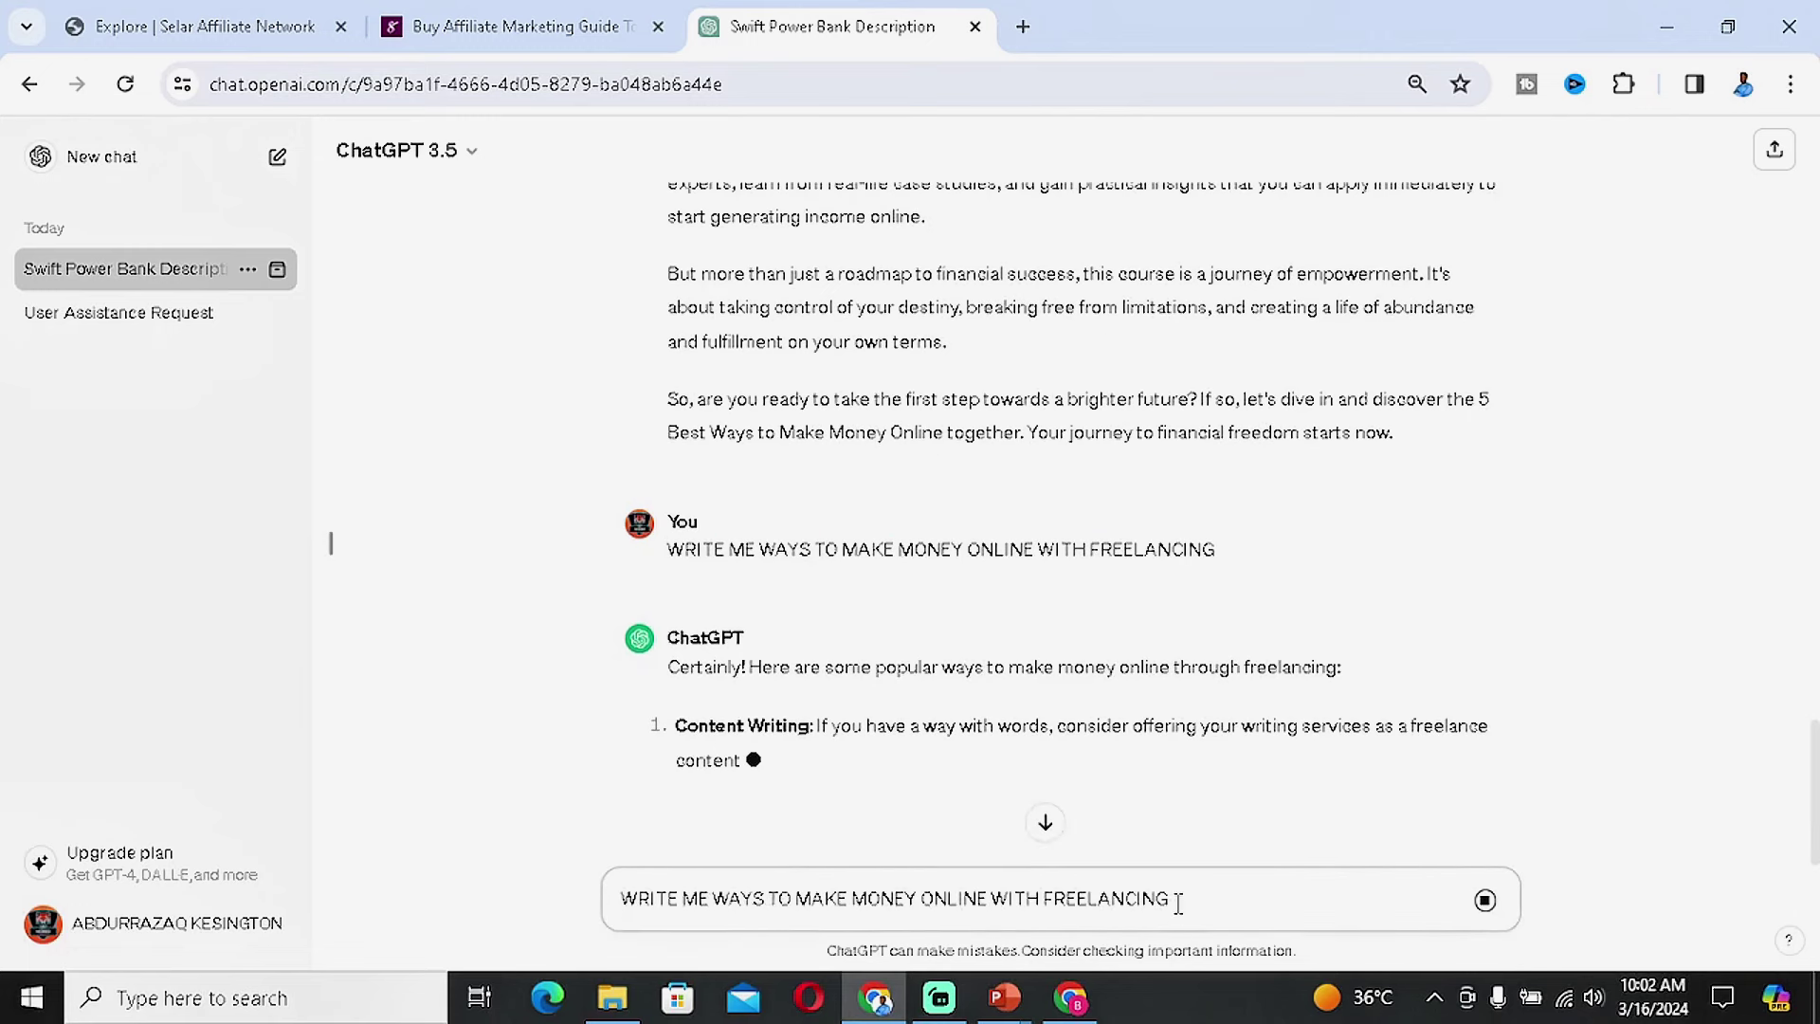
{"action": "left_click_drag", "start_coordinate": [1178, 903], "coordinate": [1057, 909]}
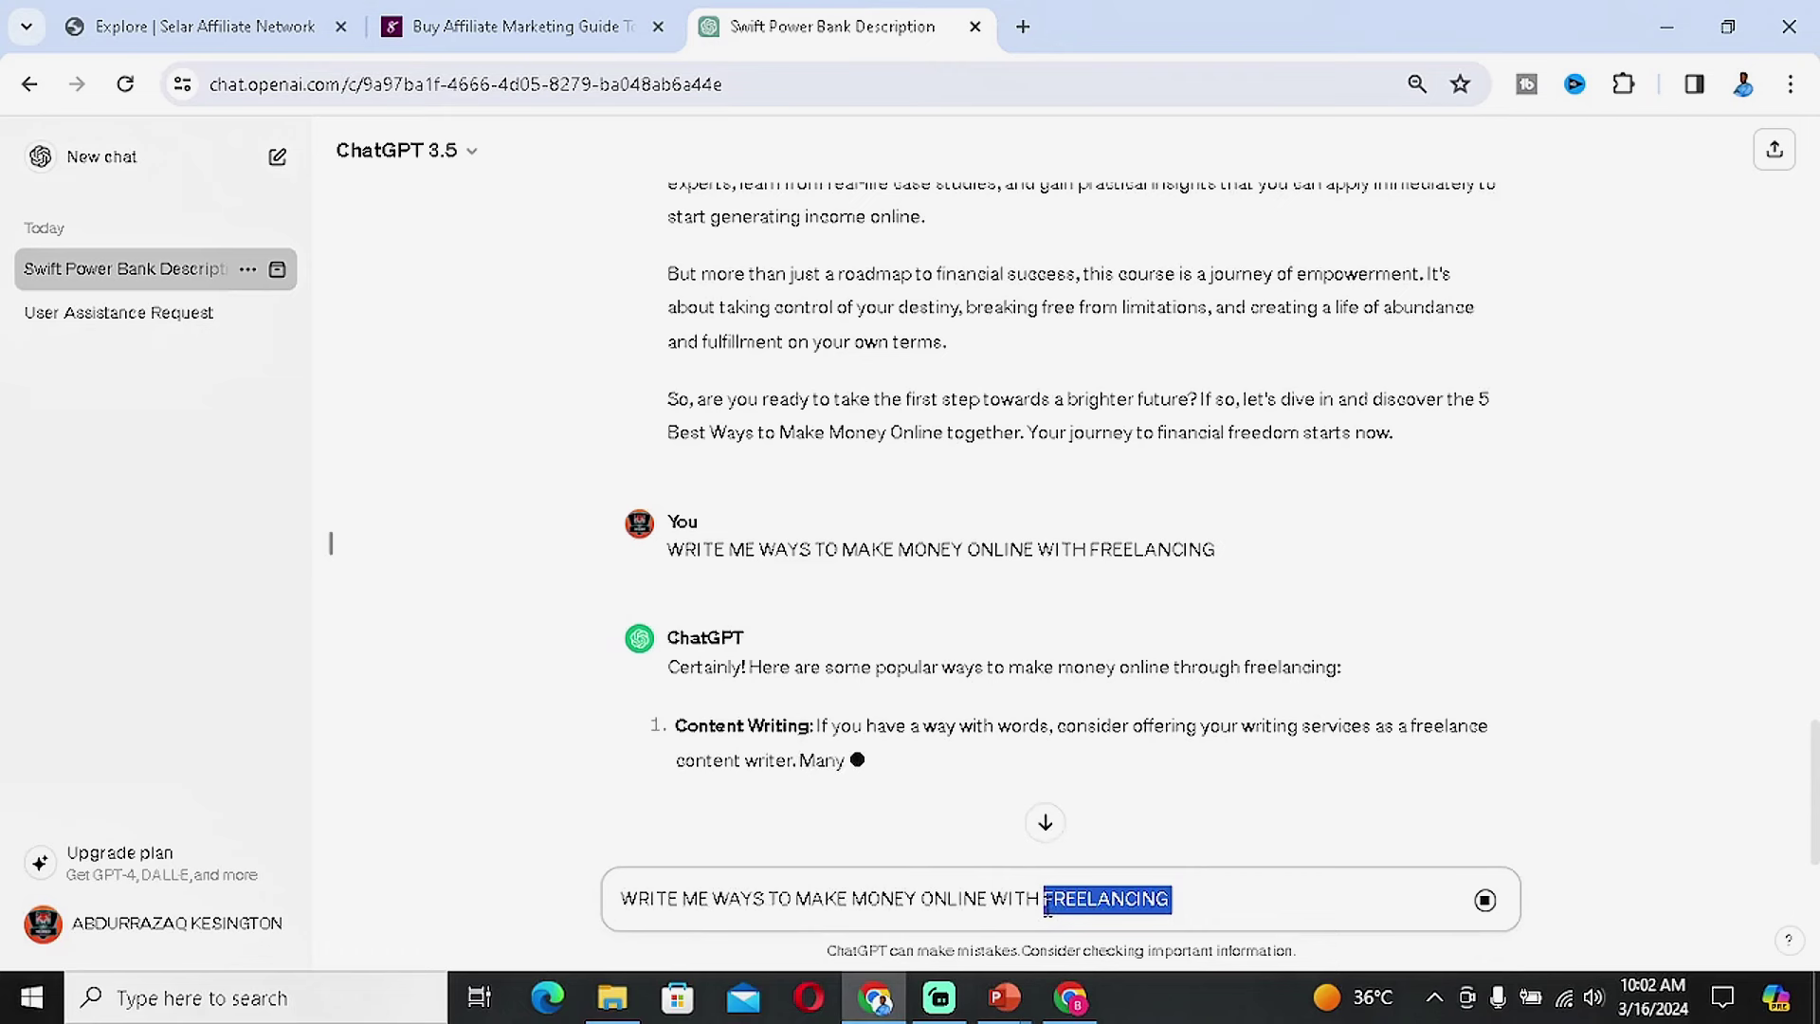
{"action": "type", "text": "AFFILIATE MARKET"}
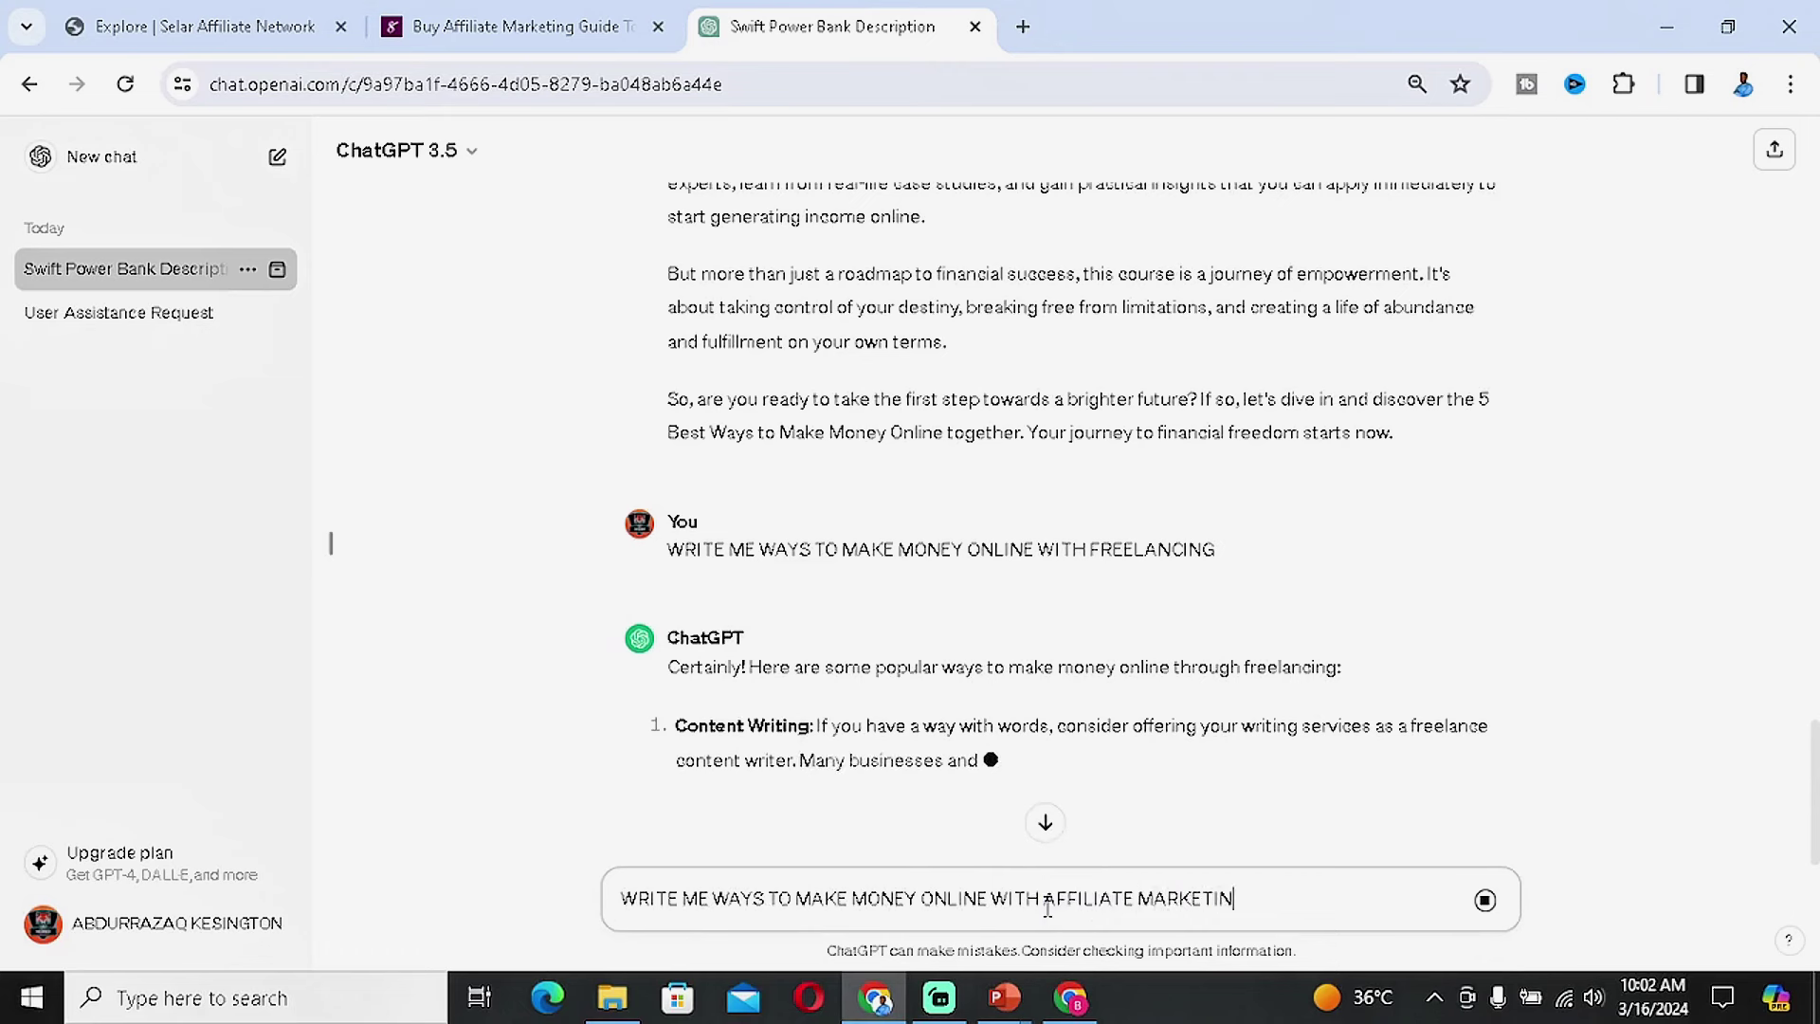
{"action": "left_click", "coordinate": [1049, 823]}
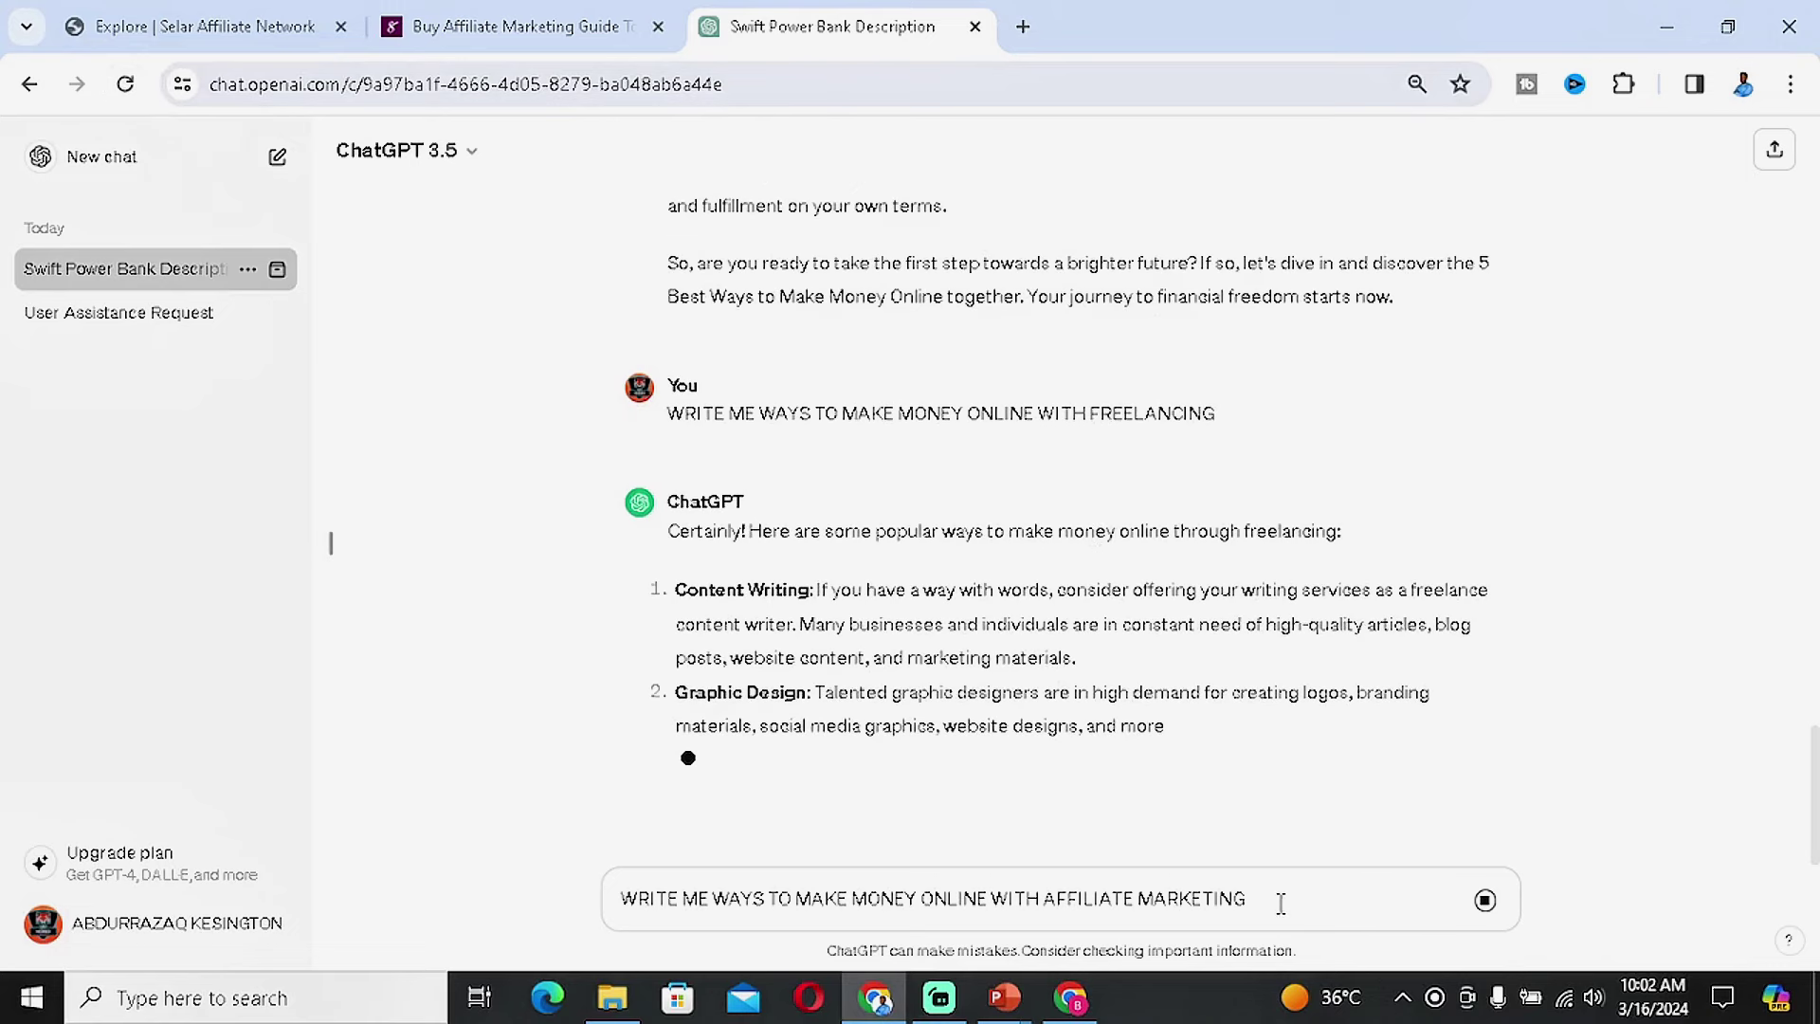
{"action": "left_click_drag", "start_coordinate": [1276, 902], "coordinate": [618, 901]}
{"action": "key", "text": "ctrl+c"}
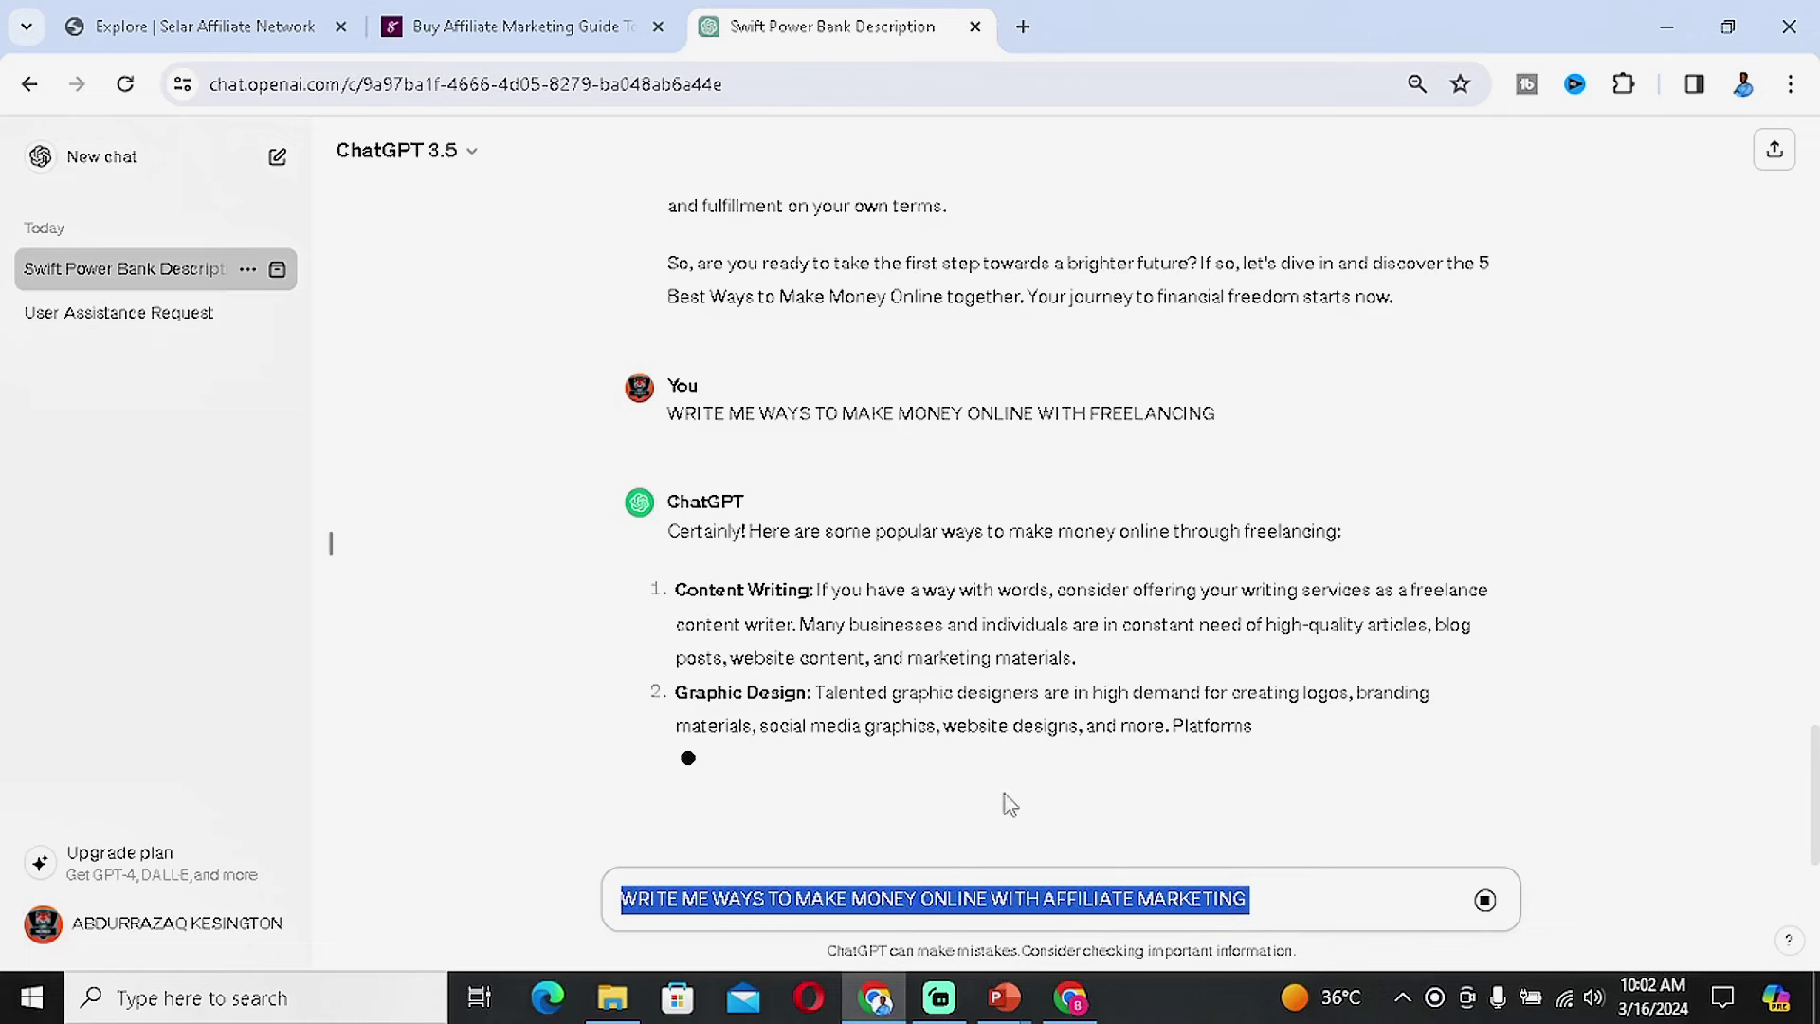
{"action": "left_click", "coordinate": [1013, 801]}
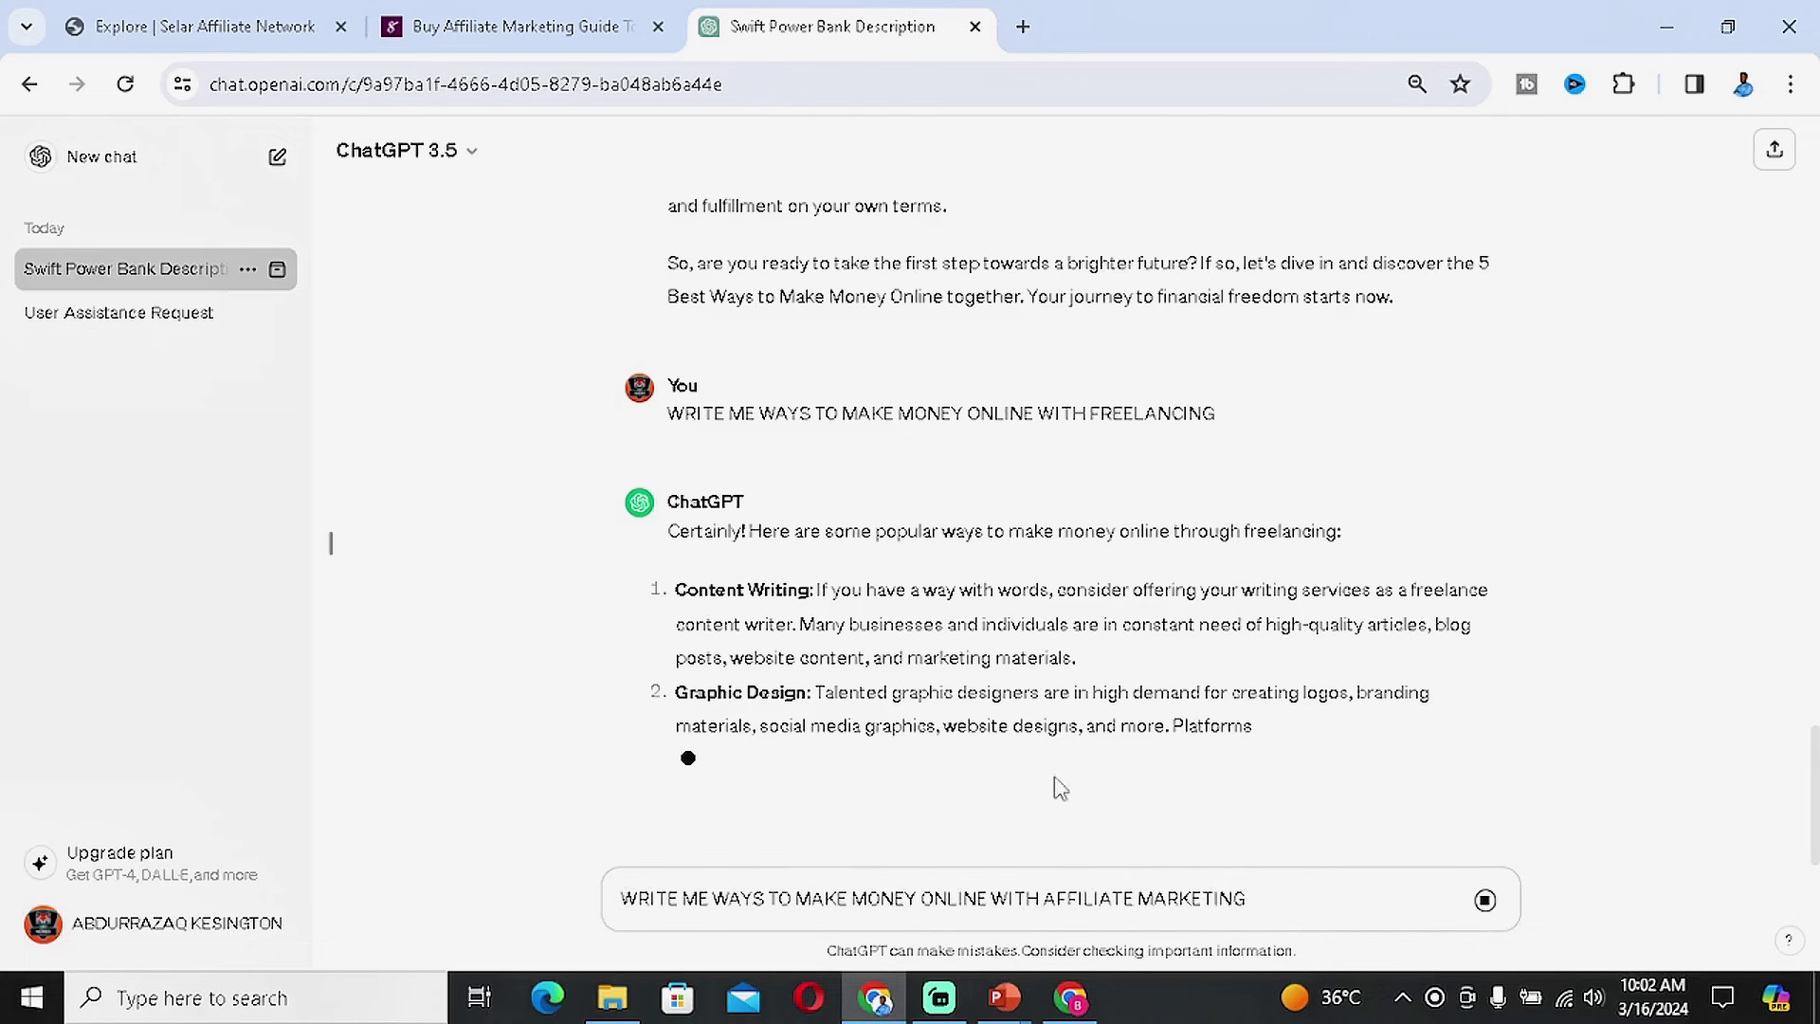
Reload the chat page and paste the affiliate marketing prompt back into the message box.
{"action": "left_click", "coordinate": [123, 88]}
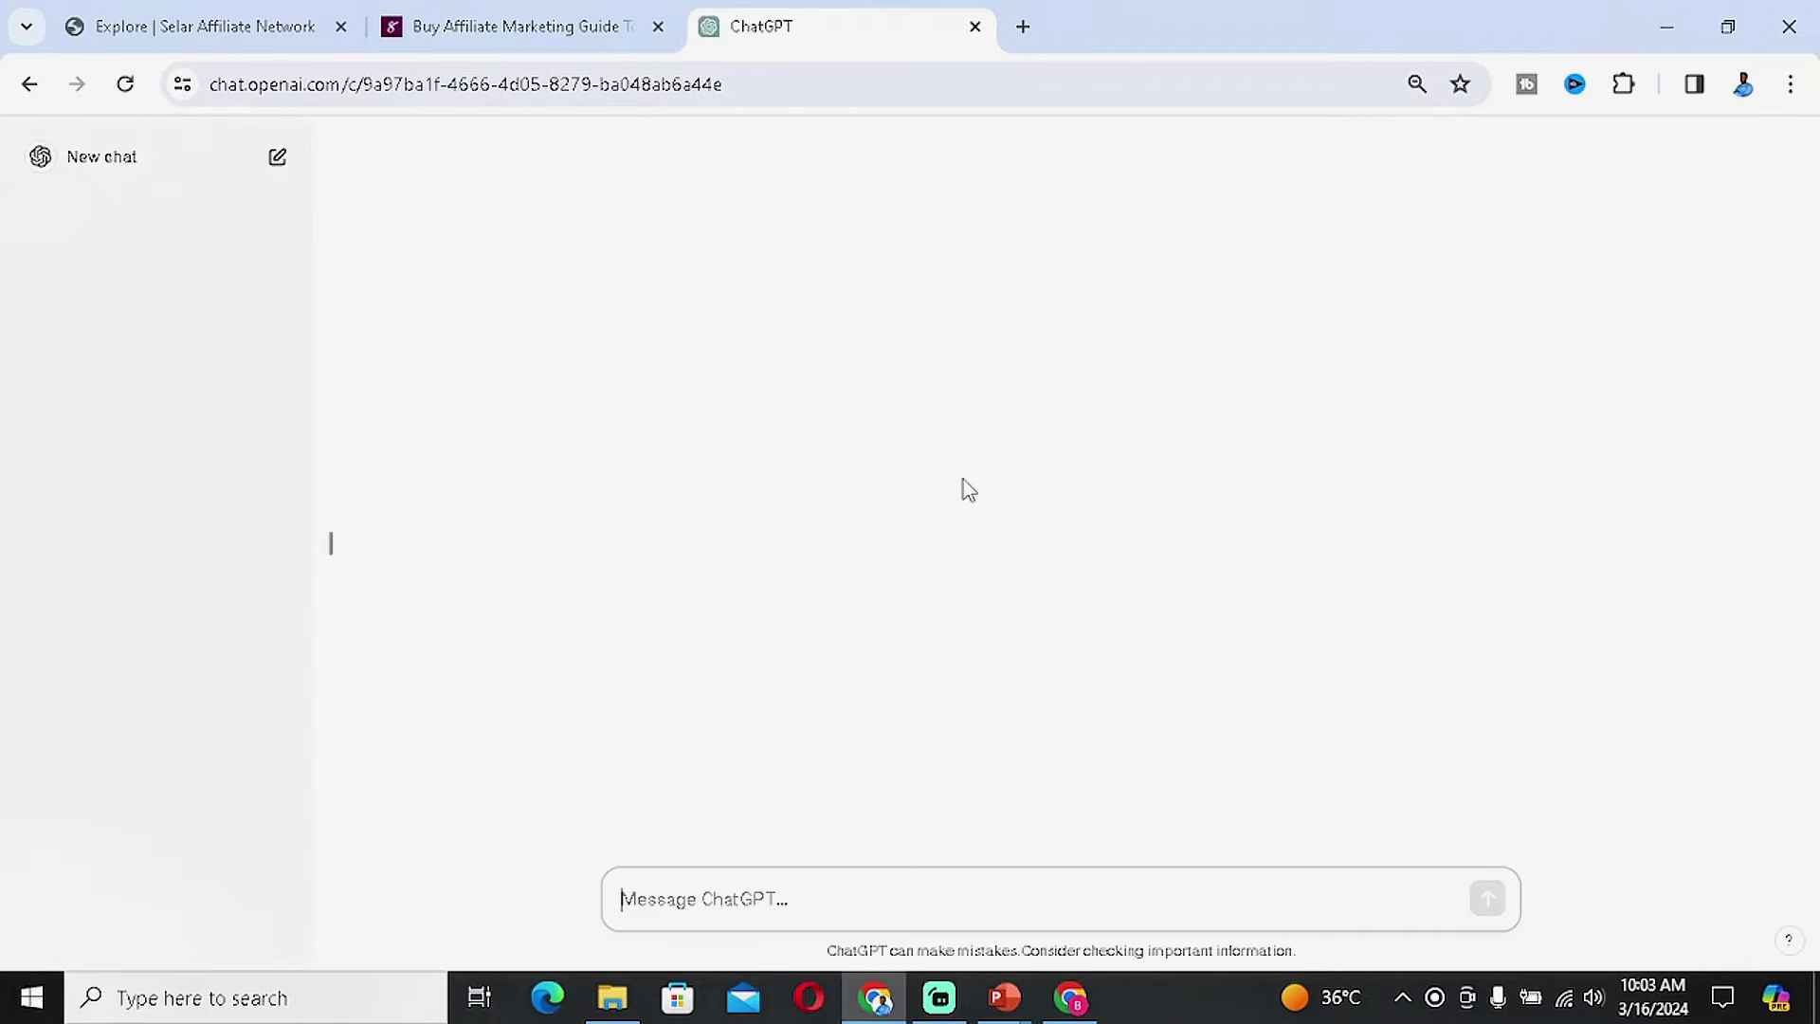
{"action": "scroll", "coordinate": [999, 593], "scroll_direction": "up", "scroll_amount": 9}
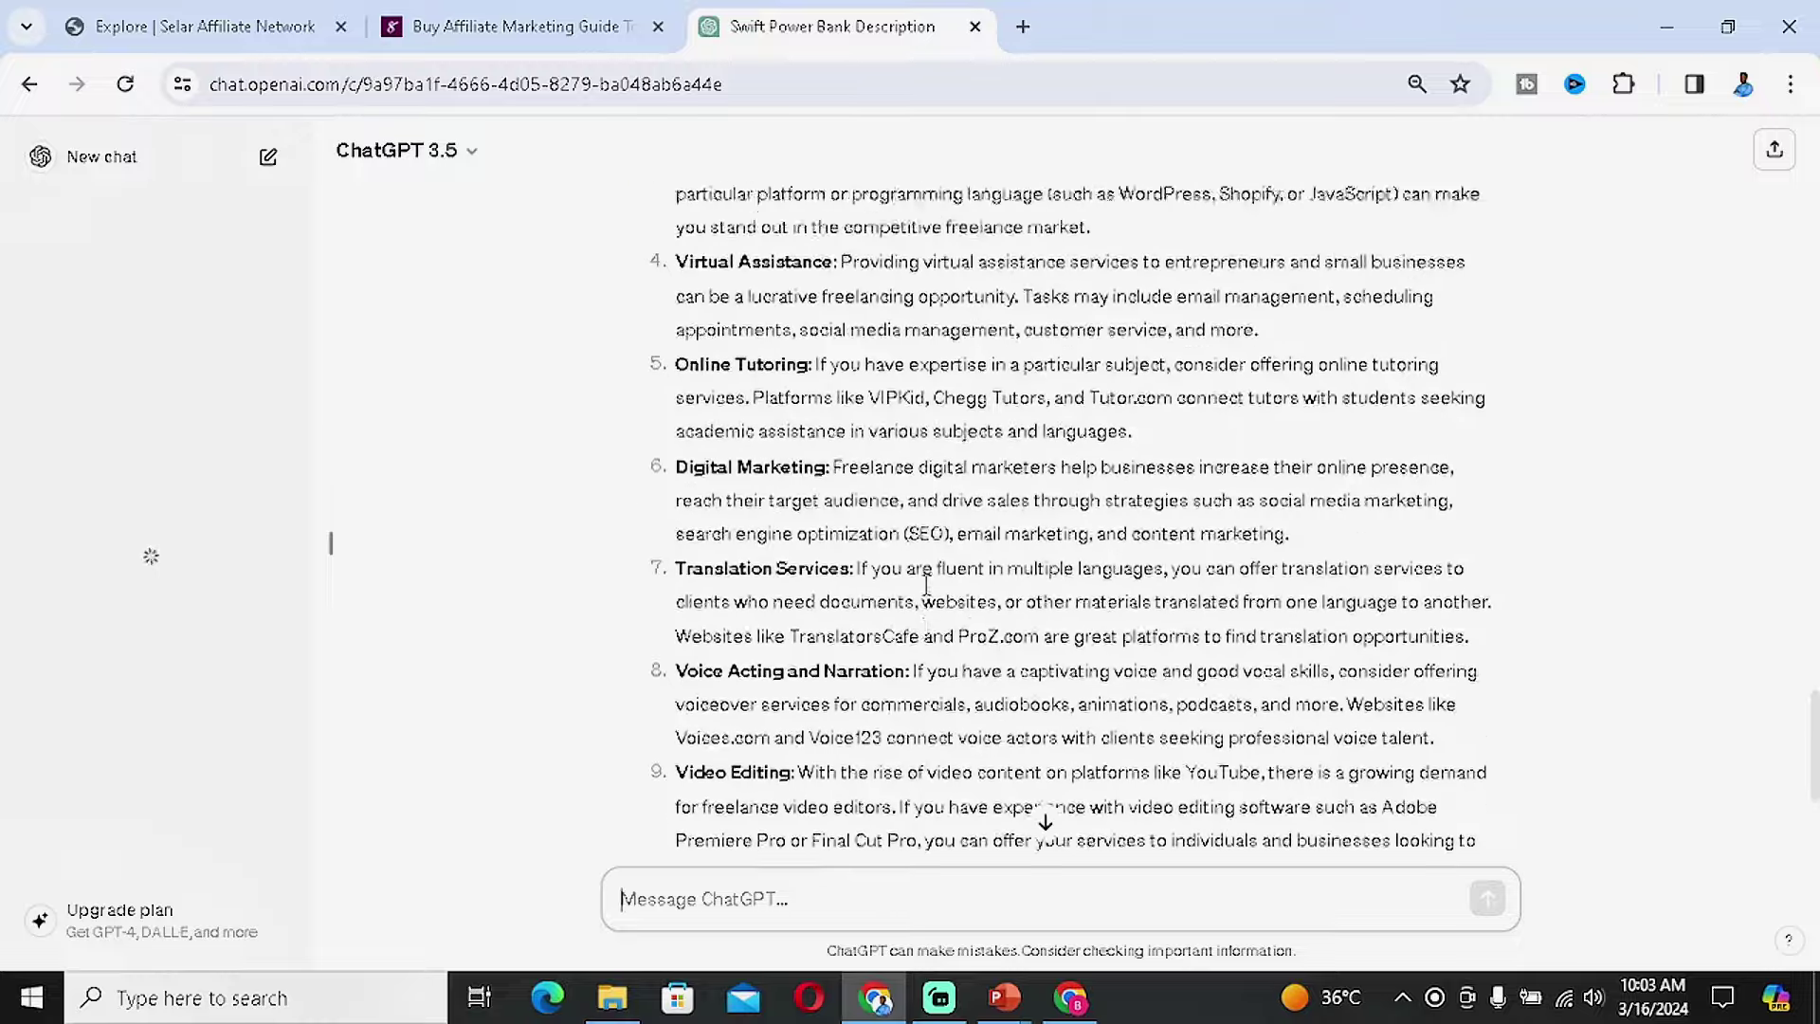
{"action": "left_click", "coordinate": [772, 910]}
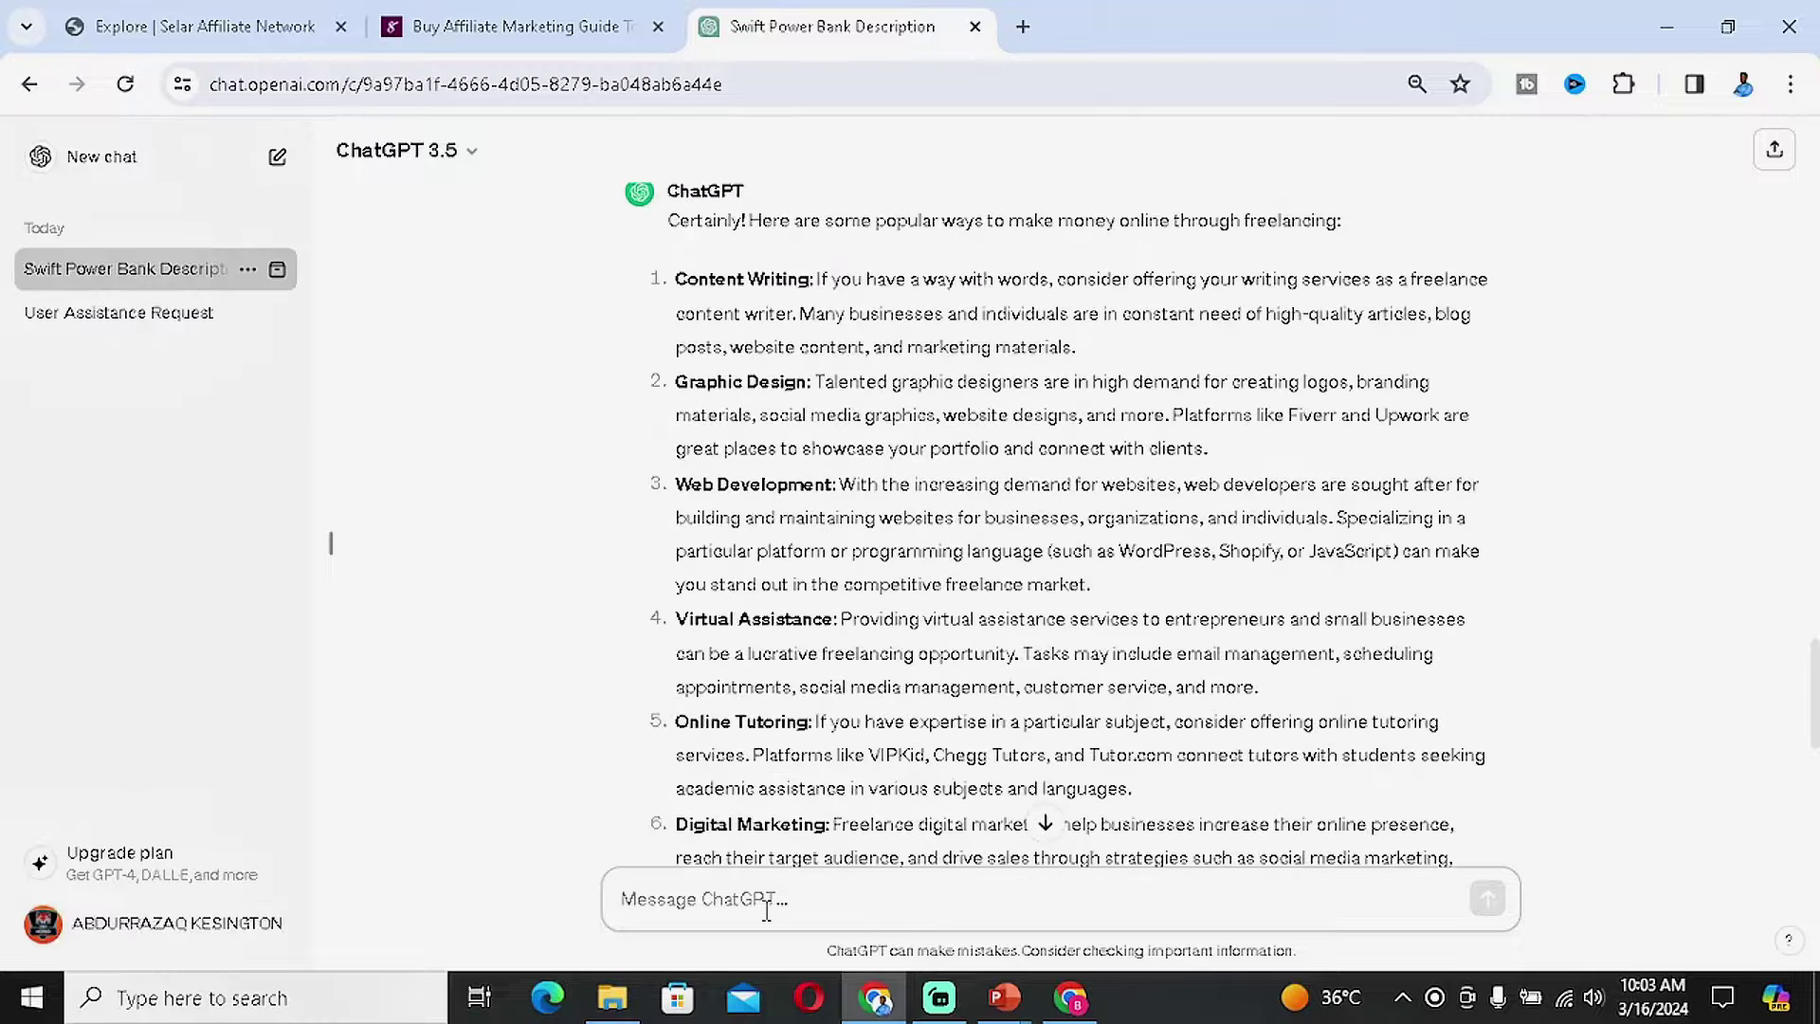
{"action": "key", "text": "ctrl+v"}
{"action": "scroll", "coordinate": [887, 724], "scroll_direction": "down", "scroll_amount": 5}
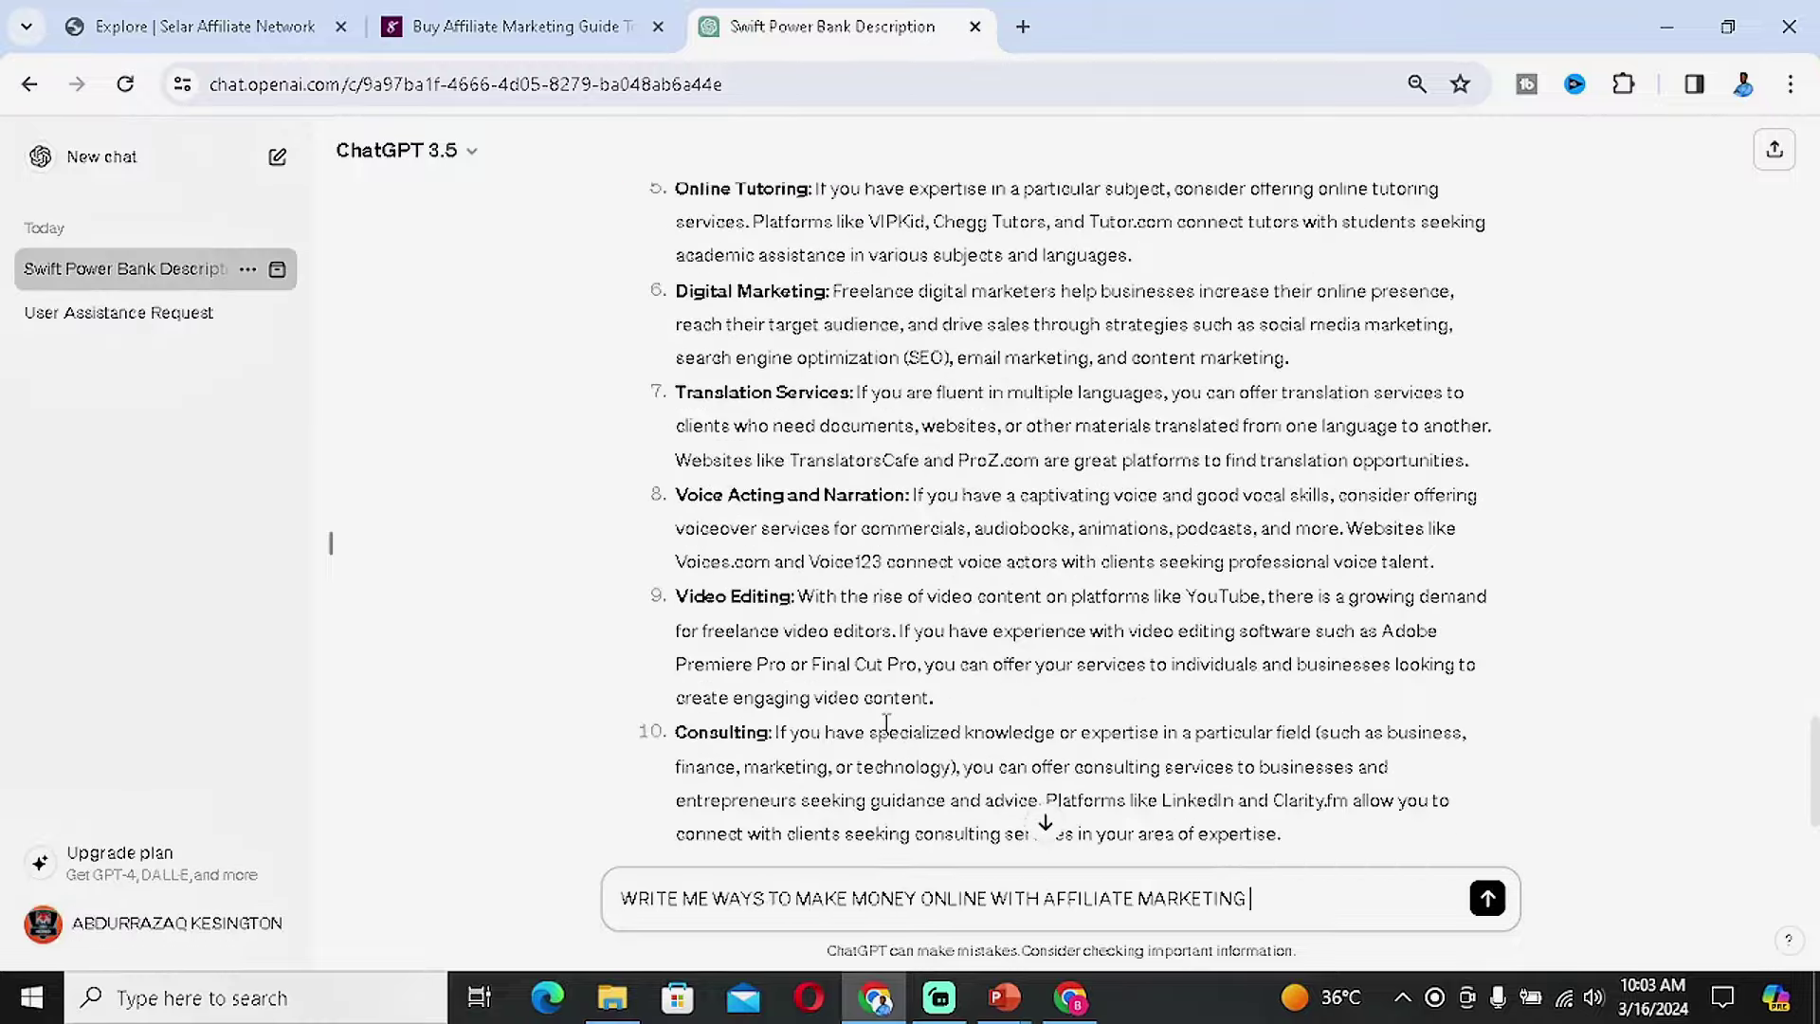
{"action": "scroll", "coordinate": [806, 674], "scroll_direction": "up", "scroll_amount": 7}
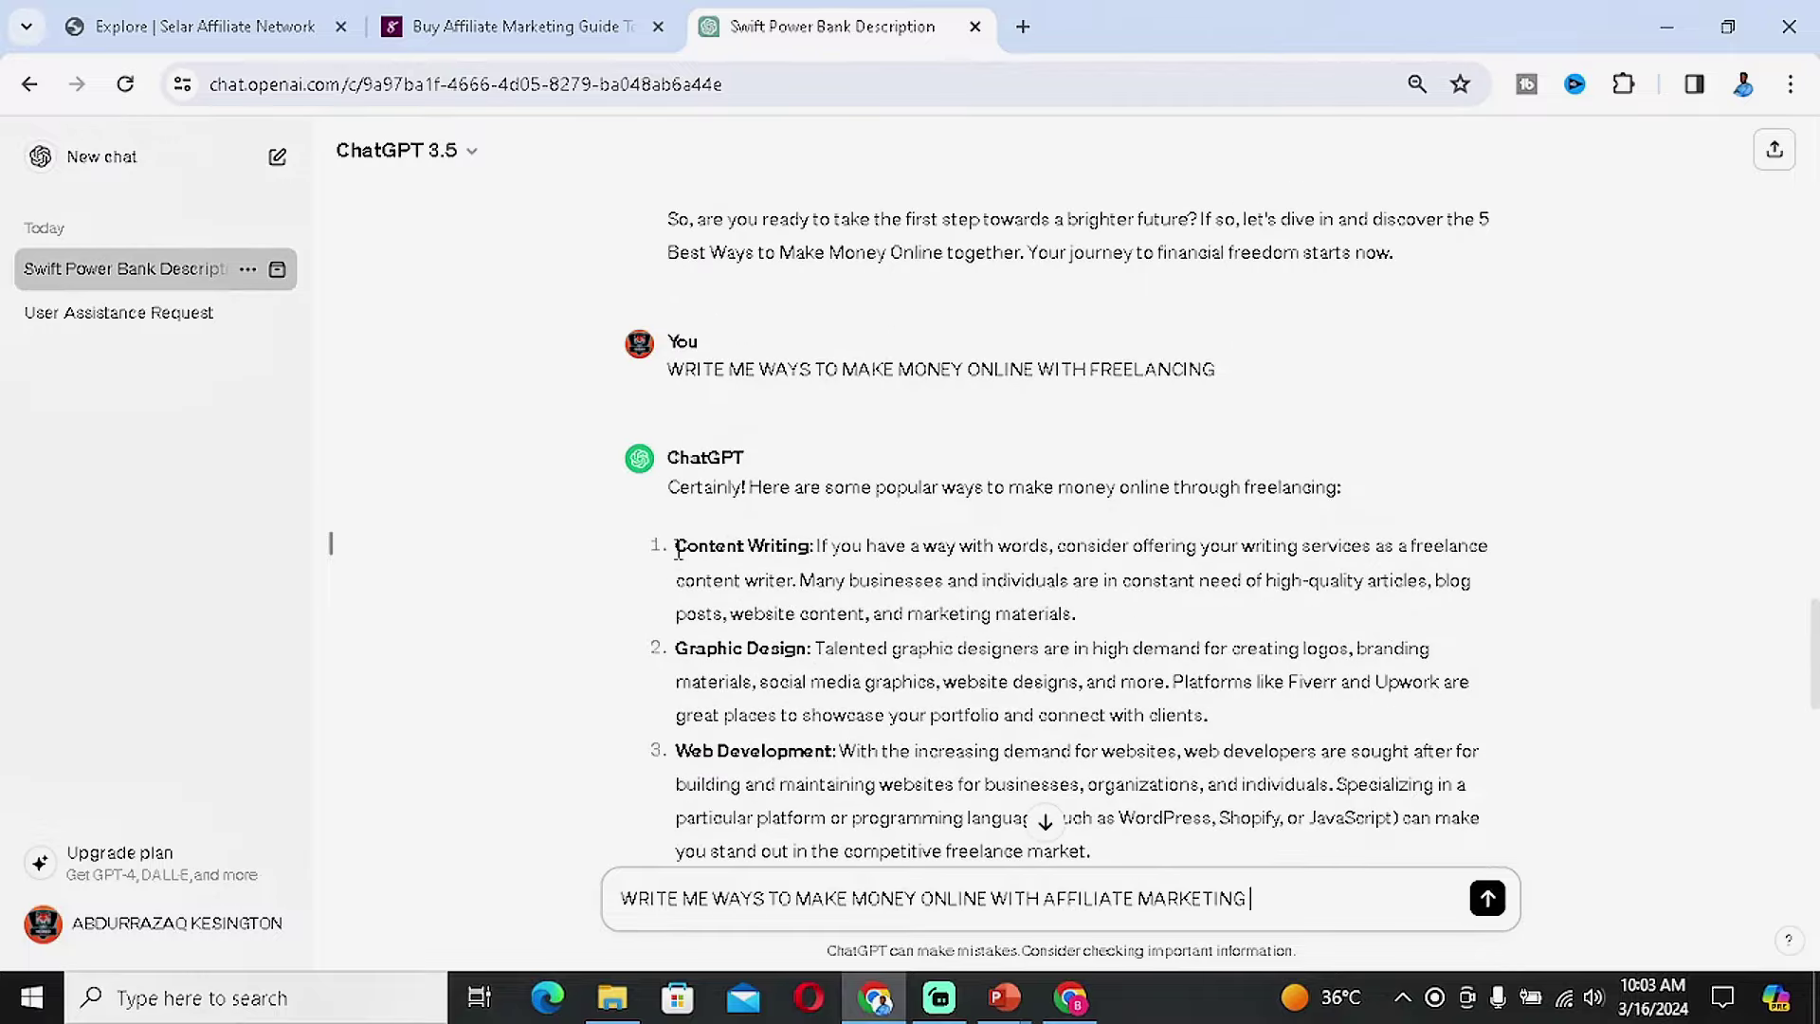
Copy the first three freelancing ideas and go to the Presentation4 FREELANCING slide.
{"action": "left_click_drag", "start_coordinate": [679, 550], "coordinate": [1356, 579]}
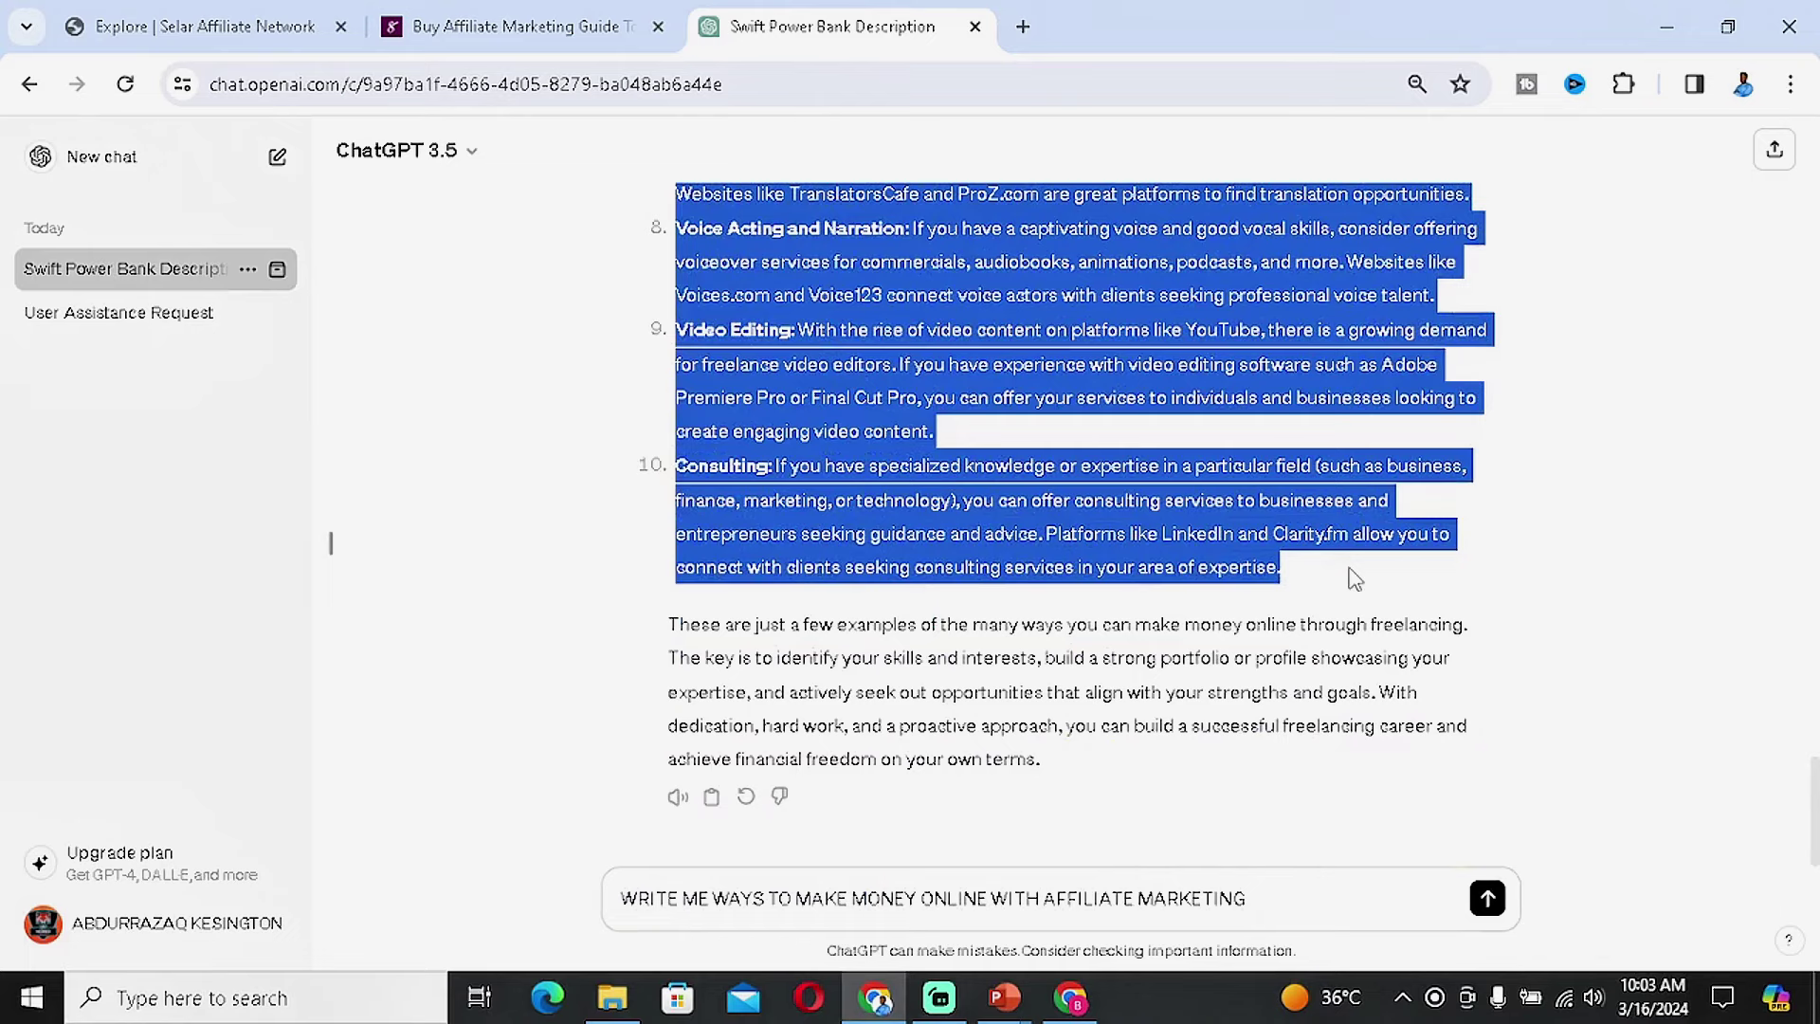
{"action": "left_click", "coordinate": [1005, 997]}
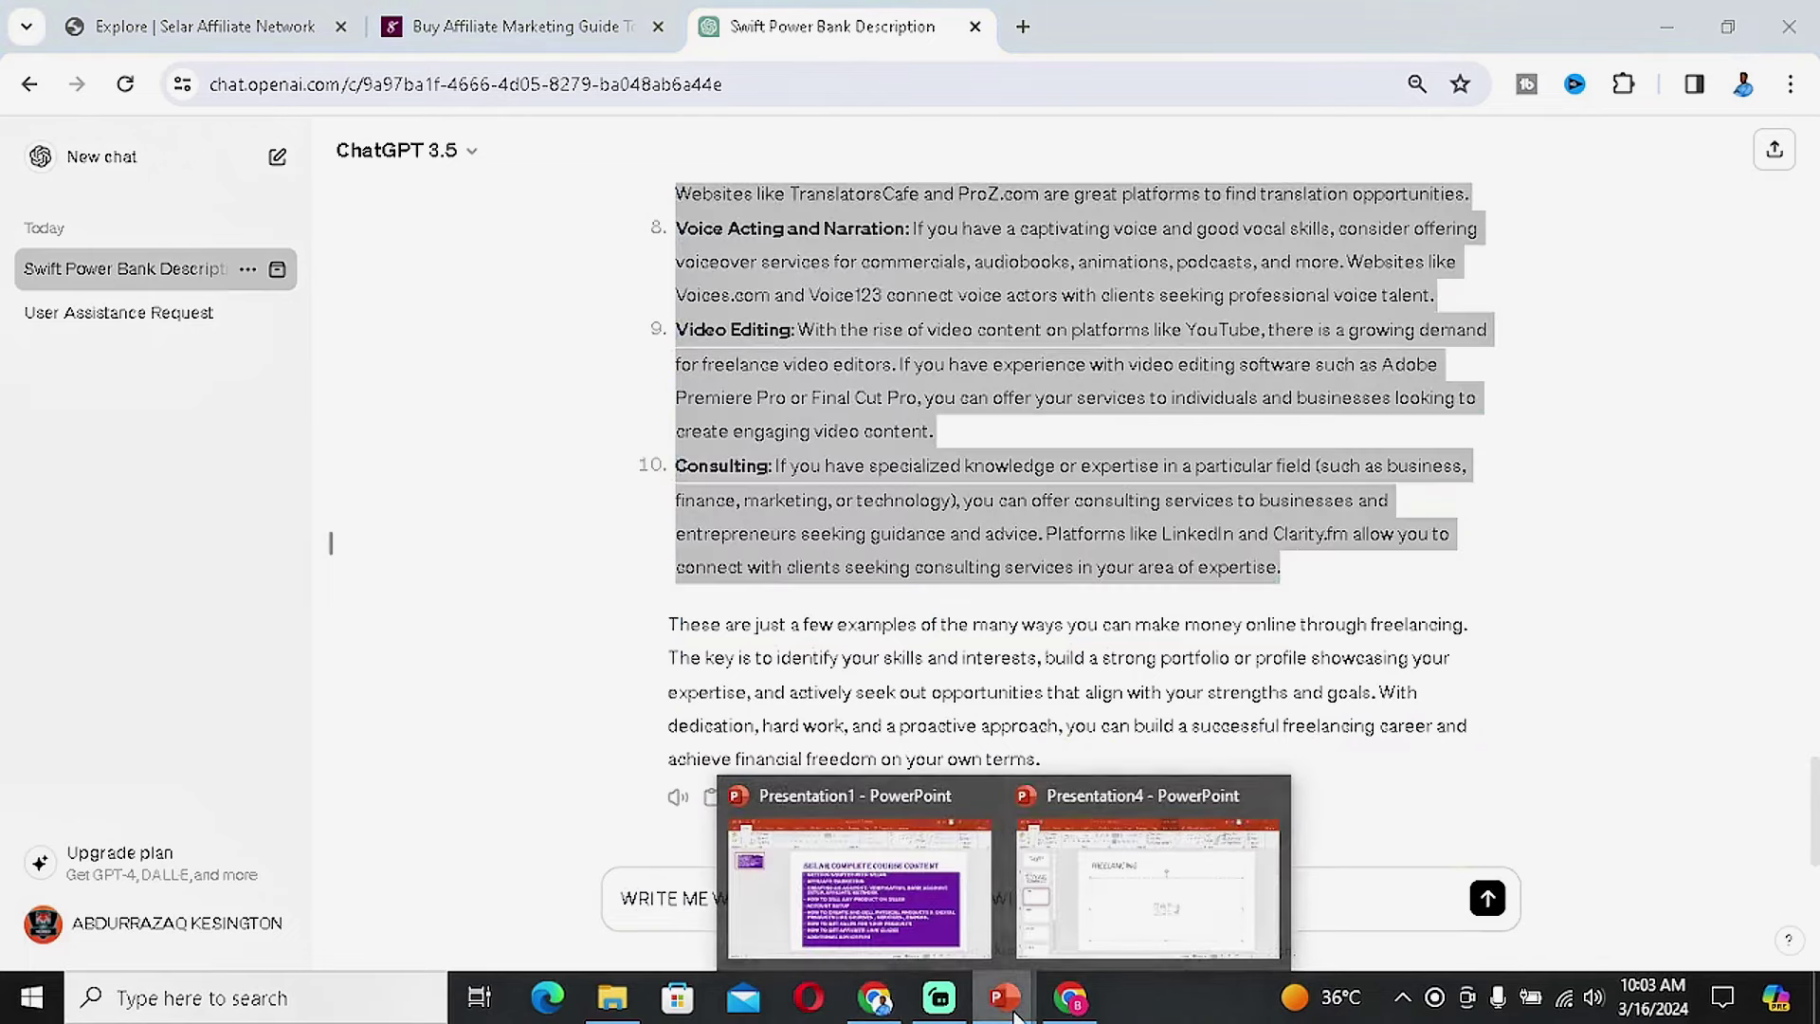
{"action": "left_click", "coordinate": [1032, 649]}
{"action": "scroll", "coordinate": [939, 445], "scroll_direction": "up", "scroll_amount": 8}
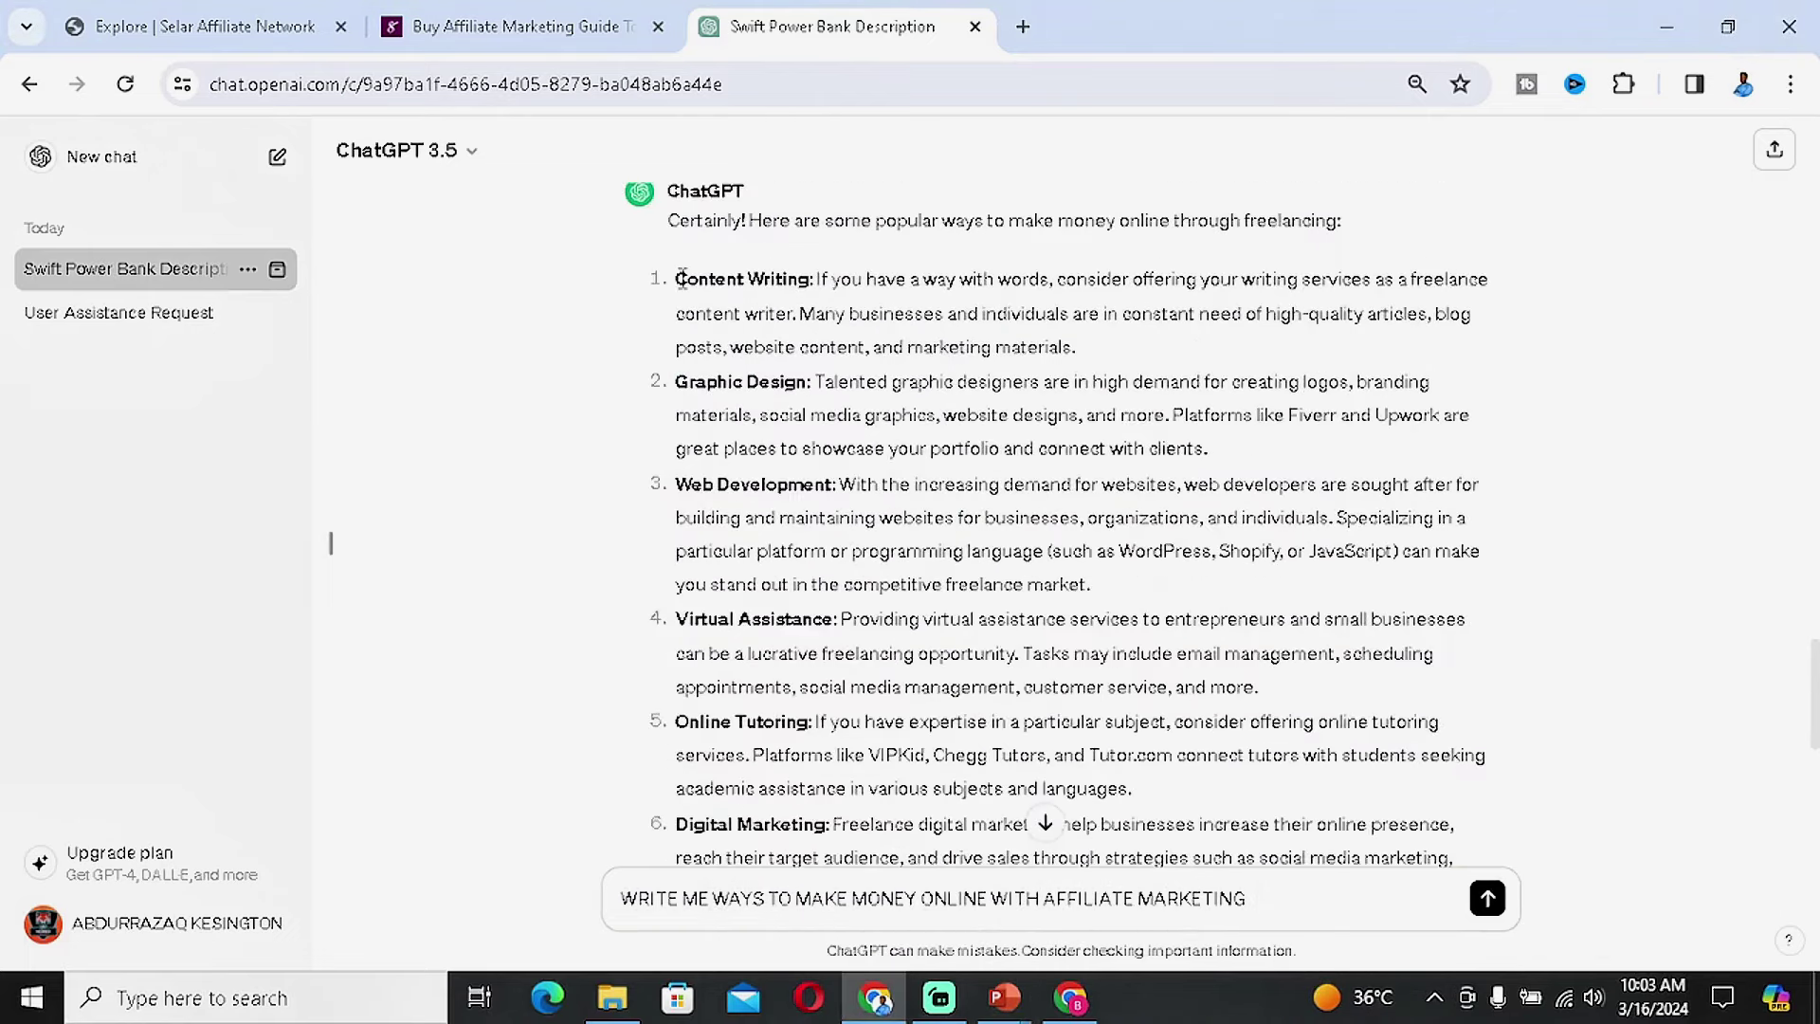
{"action": "left_click_drag", "start_coordinate": [682, 278], "coordinate": [1270, 585]}
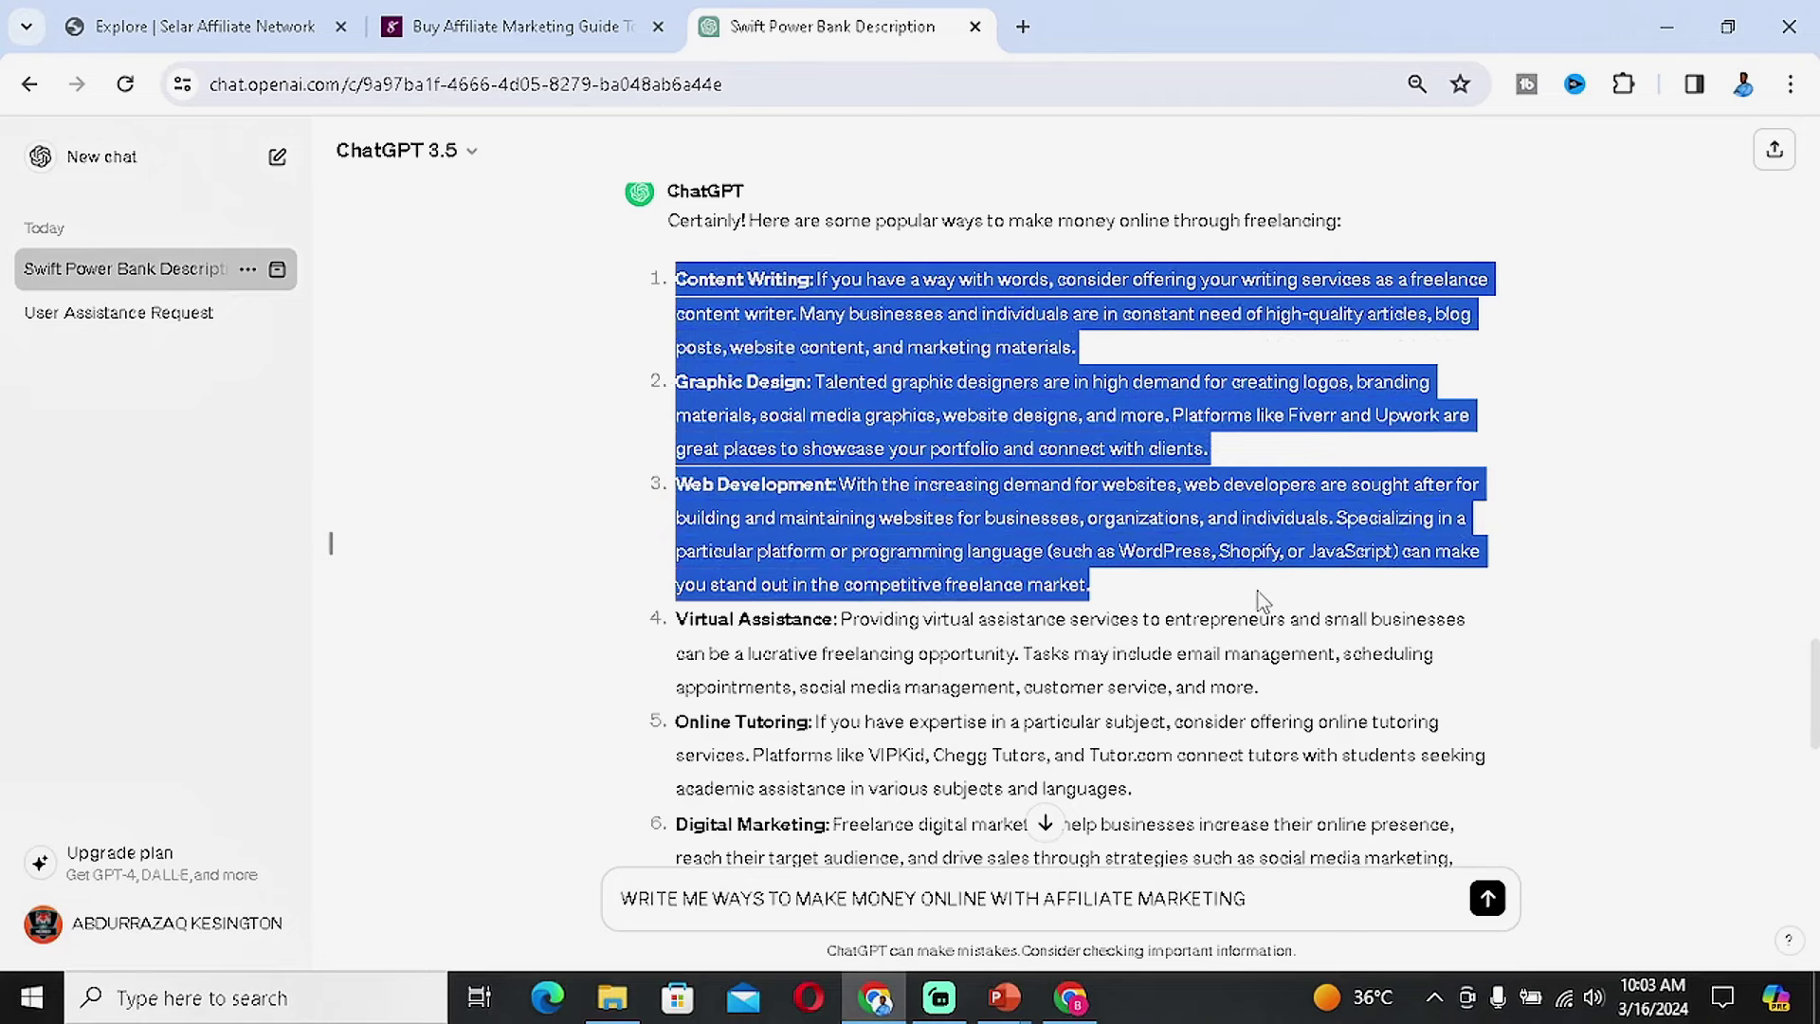
{"action": "left_click", "coordinate": [1005, 997]}
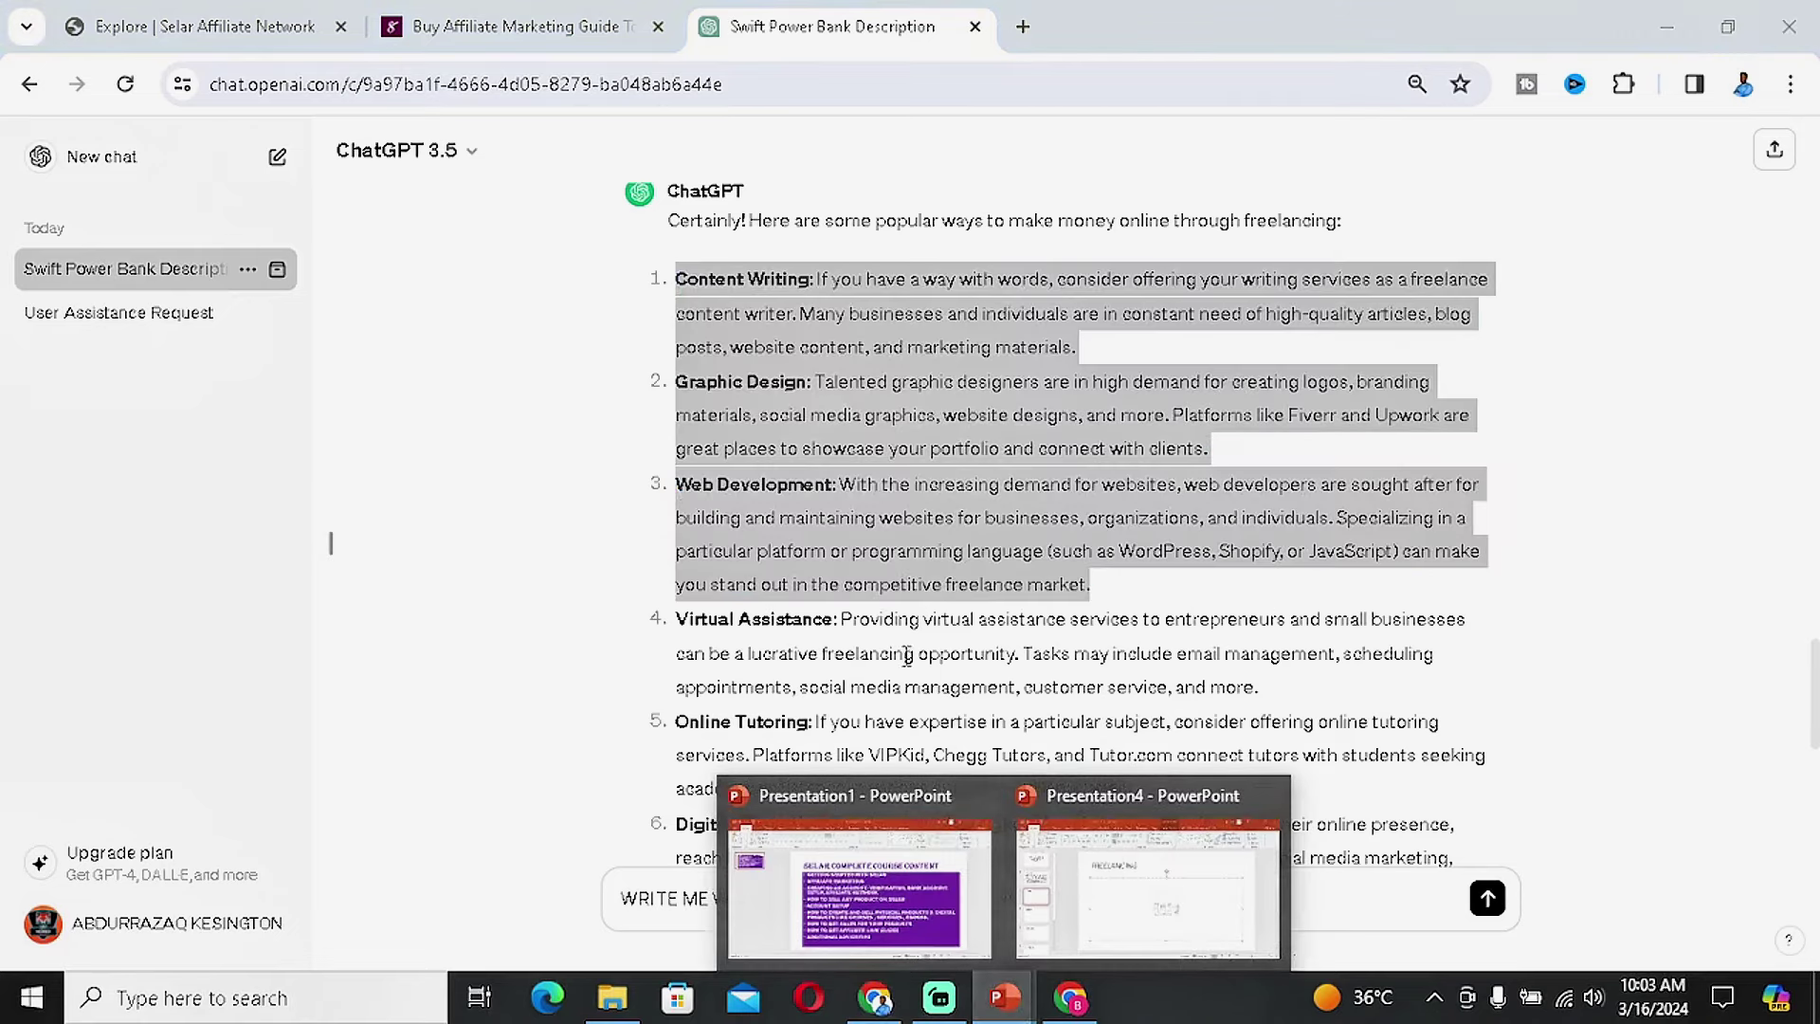
{"action": "left_click", "coordinate": [1109, 900]}
{"action": "left_click", "coordinate": [744, 452]}
Paste the freelancing ideas into slide 3 and retitle slide 4 as E-COMMERCE.
{"action": "type", "text": "1.Content Writing: If you have a way with words, consider offering your writing services as a freelance content writer. Many businesses and individuals are in constant need of high-quality articles, blog posts, website content, and marketing materials. 2.Graphic Design: Talented graphic designers are in high demand for creating logos, branding materials, social media graphics, website designs, and more. Platforms like Fiverr and Upwork are great places to showcase your portfolio and connect with clients. 3.Web Development: With the increasing demand for websites, web developers are sought after for building and maintaining websites for businesses, organizations, and individuals. Specializing in a particular platform or programming language (such as WordPress, Shopify, or JavaScript) can make you stand out in the competitive freelance market."}
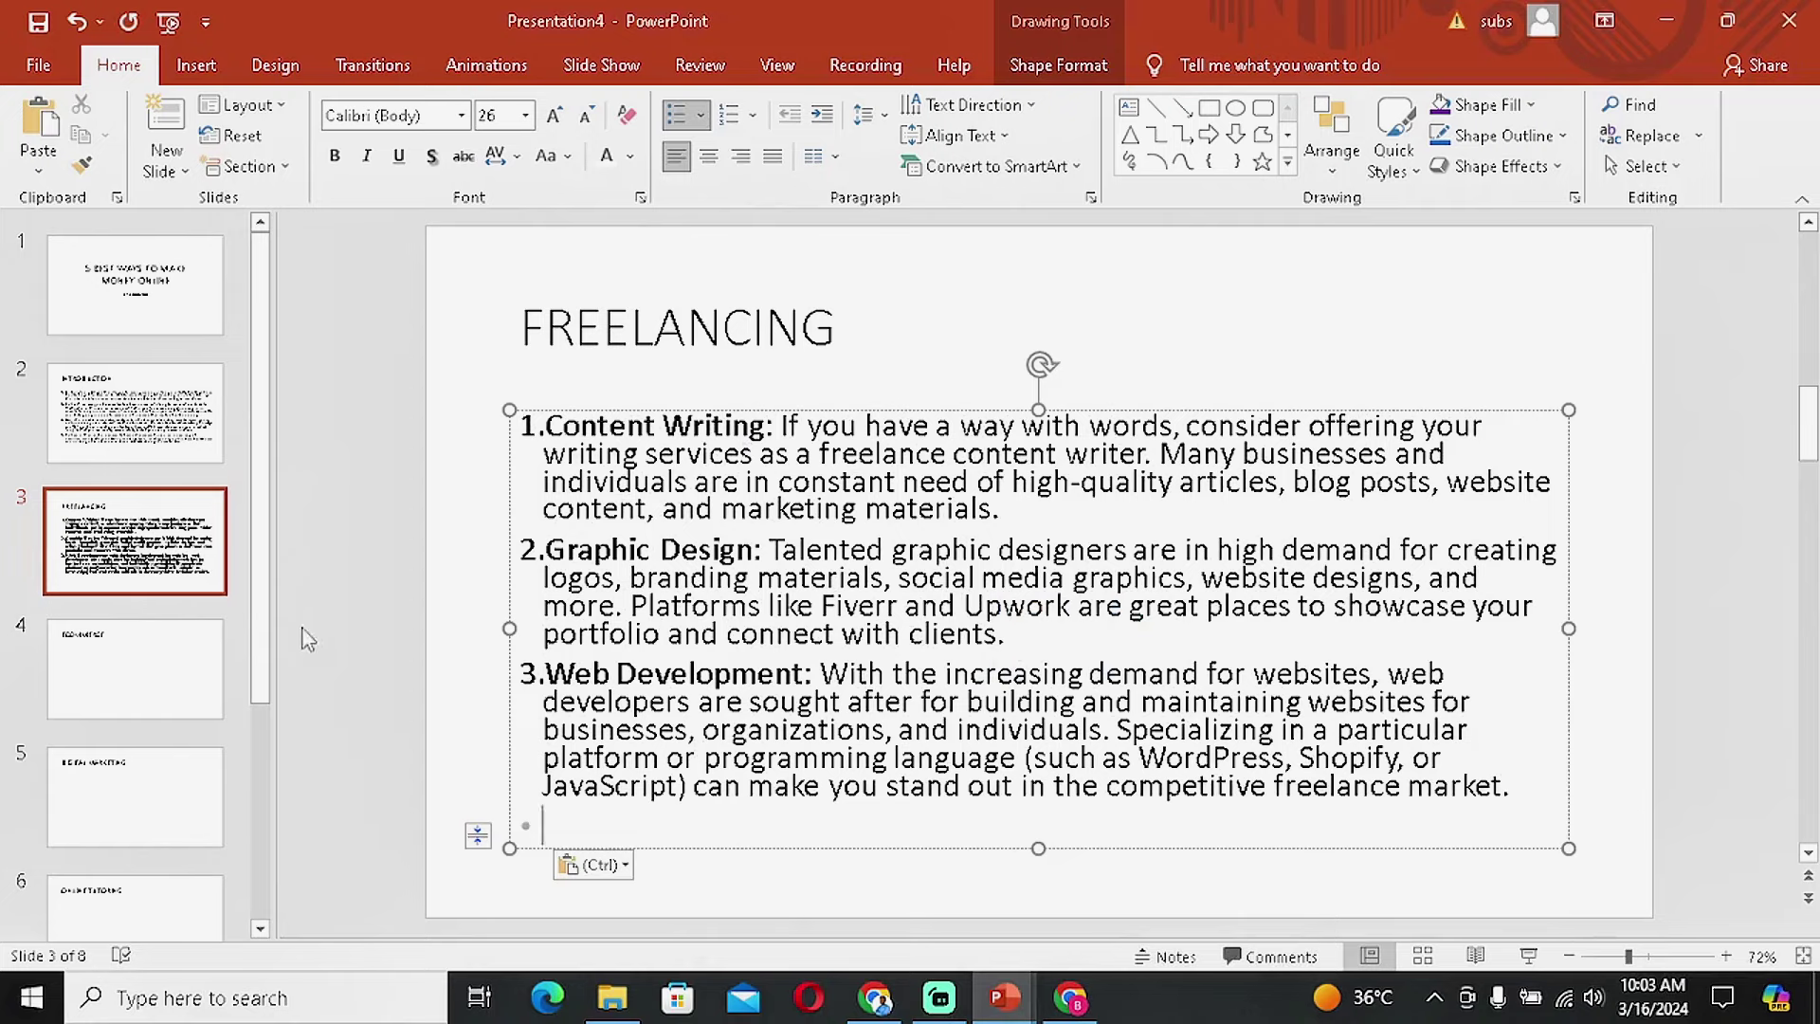
{"action": "left_click", "coordinate": [152, 667]}
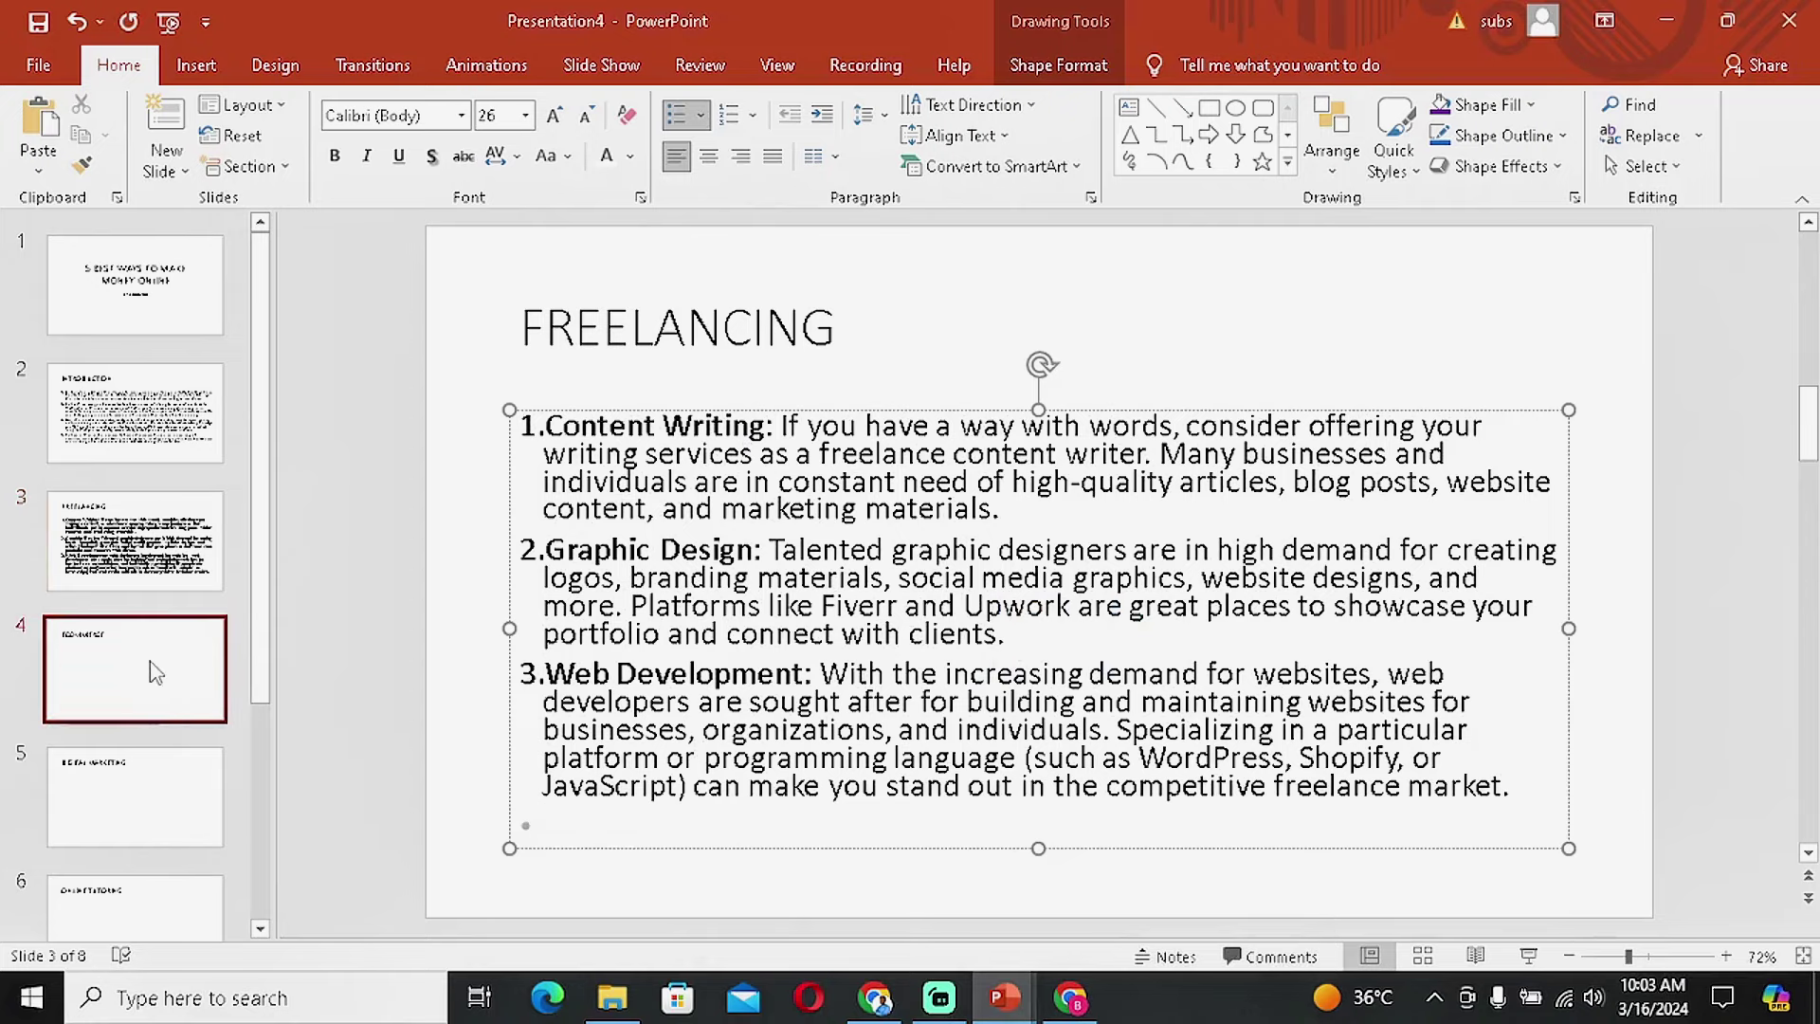
{"action": "left_click", "coordinate": [546, 331]}
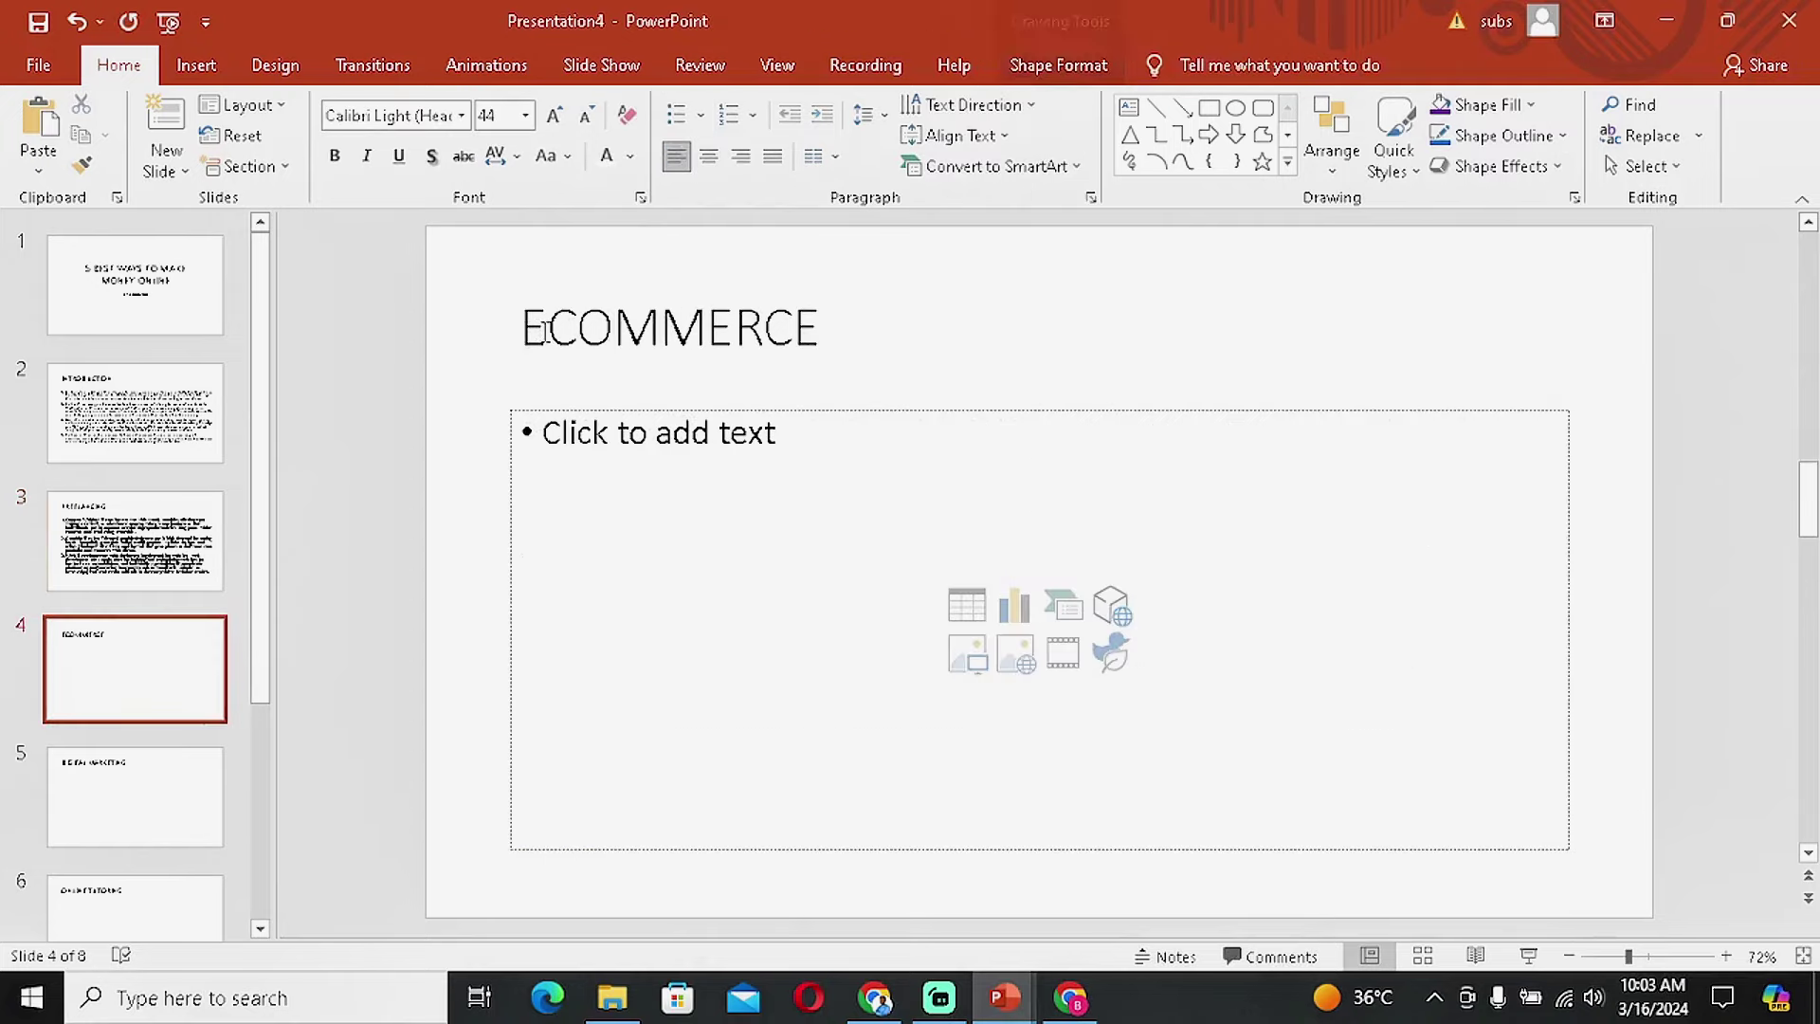
{"action": "type", "text": "-"}
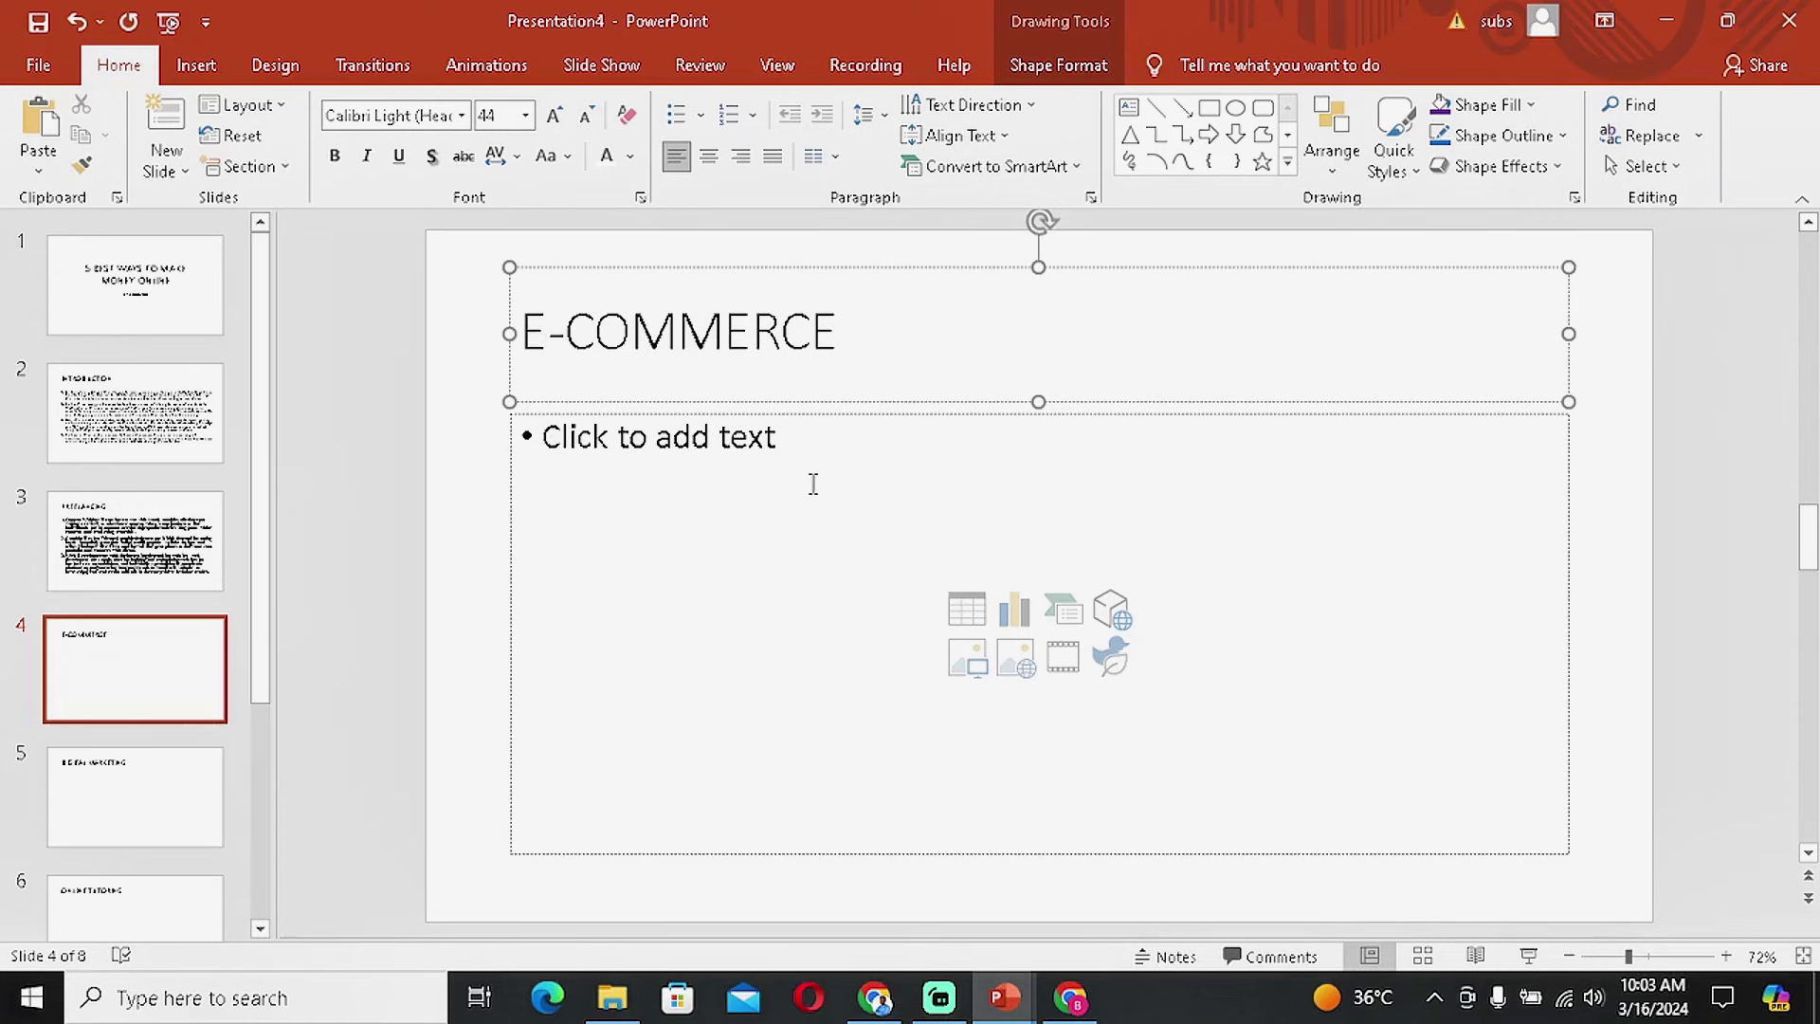
{"action": "left_click", "coordinate": [906, 500]}
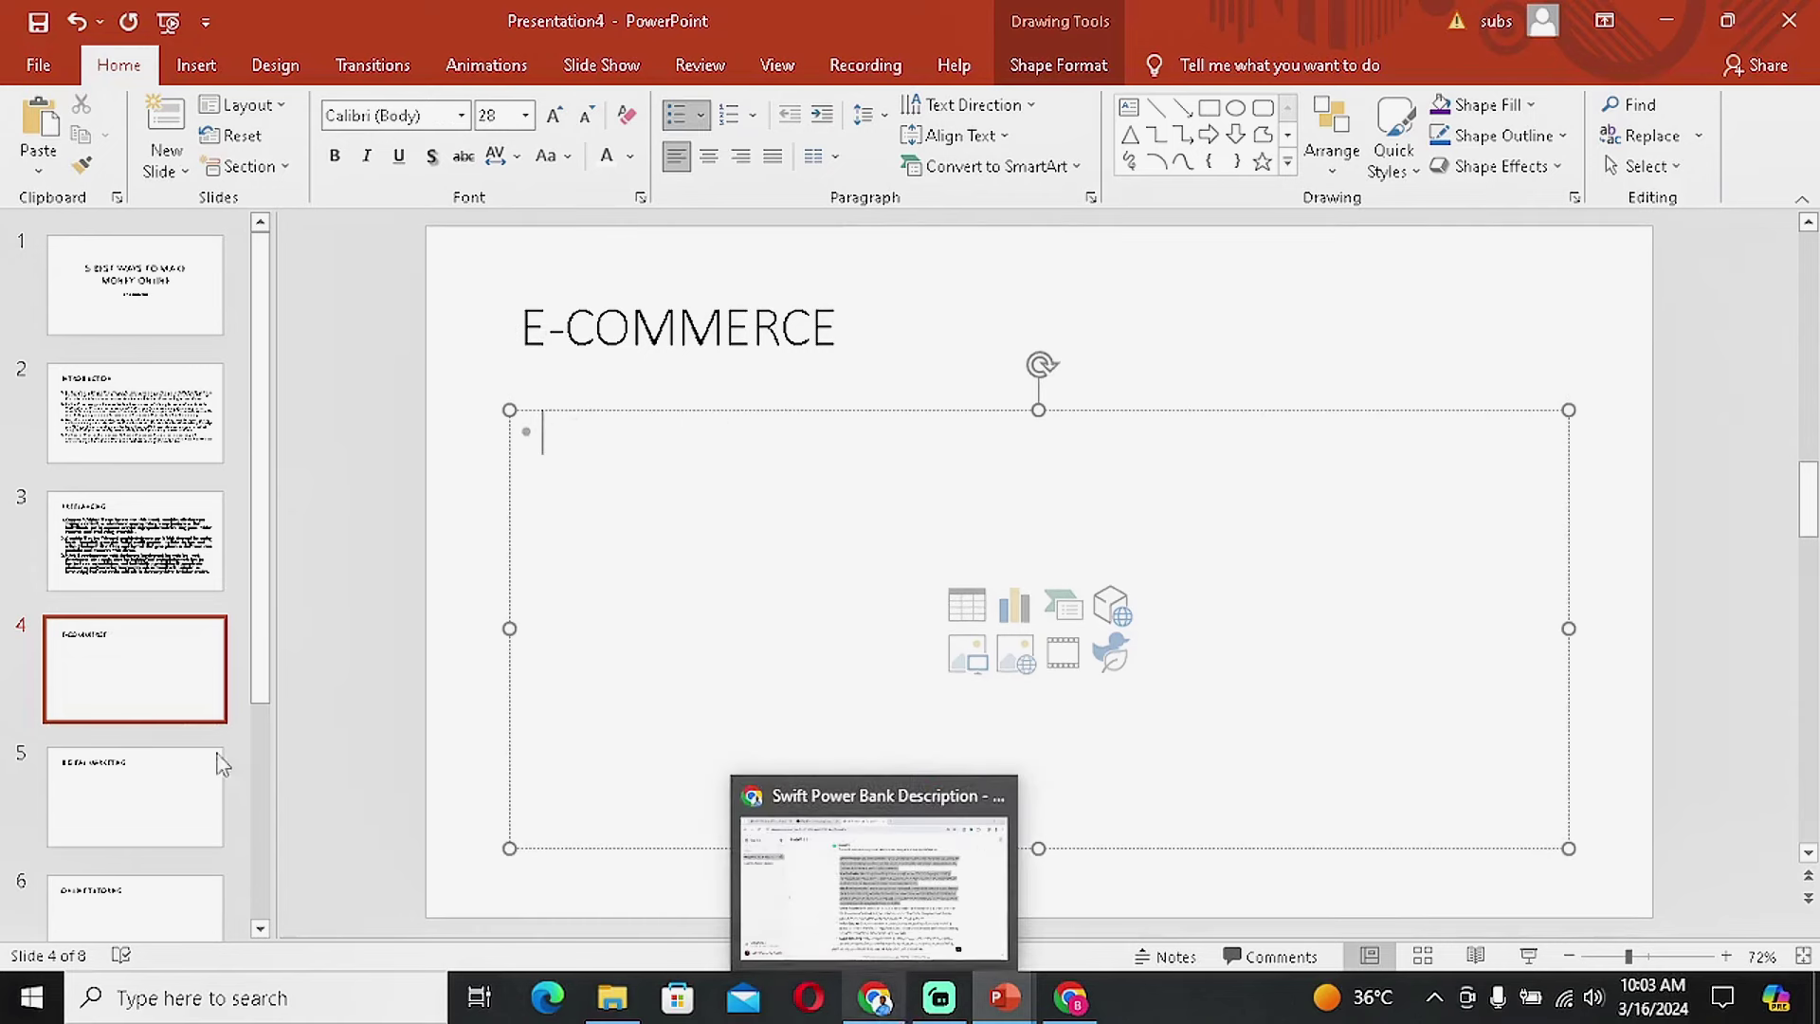
Check the DIGITAL MARKETING and ONLINE TUTORING slides, then go back to ChatGPT.
{"action": "left_click", "coordinate": [115, 796]}
{"action": "left_click", "coordinate": [146, 901]}
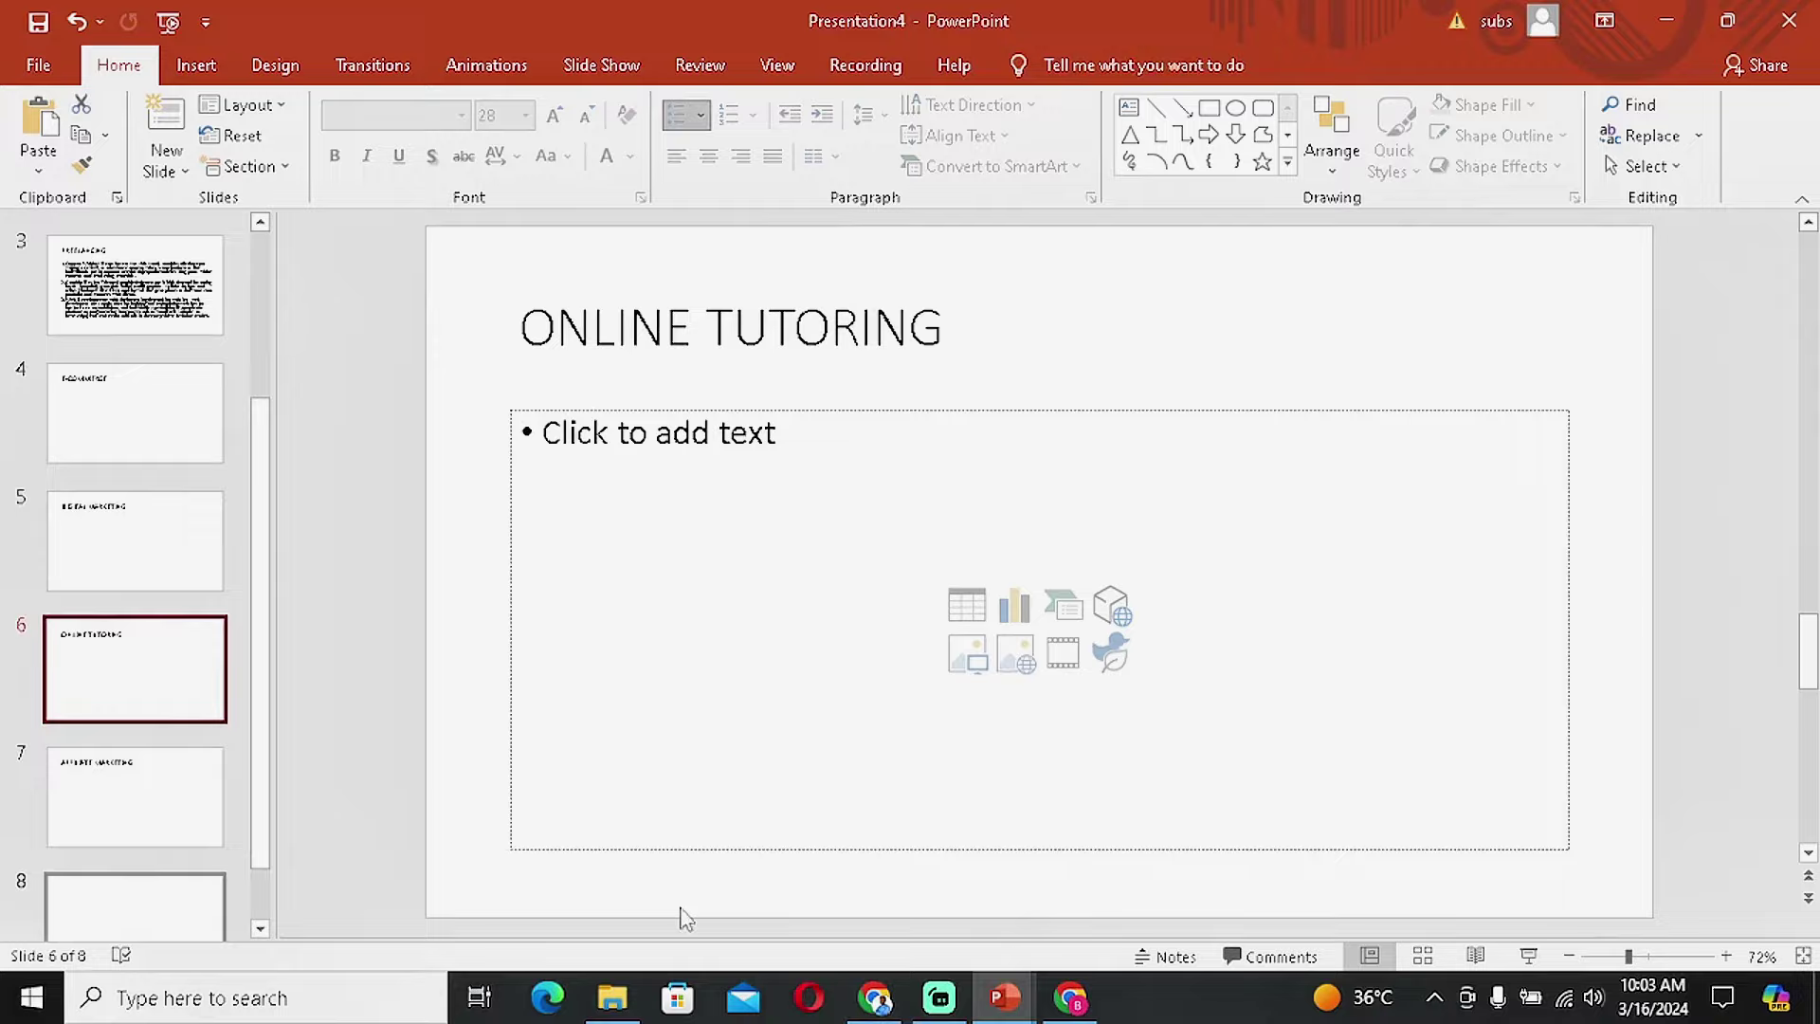
{"action": "left_click", "coordinate": [908, 1006]}
{"action": "scroll", "coordinate": [1043, 711], "scroll_direction": "down", "scroll_amount": 4}
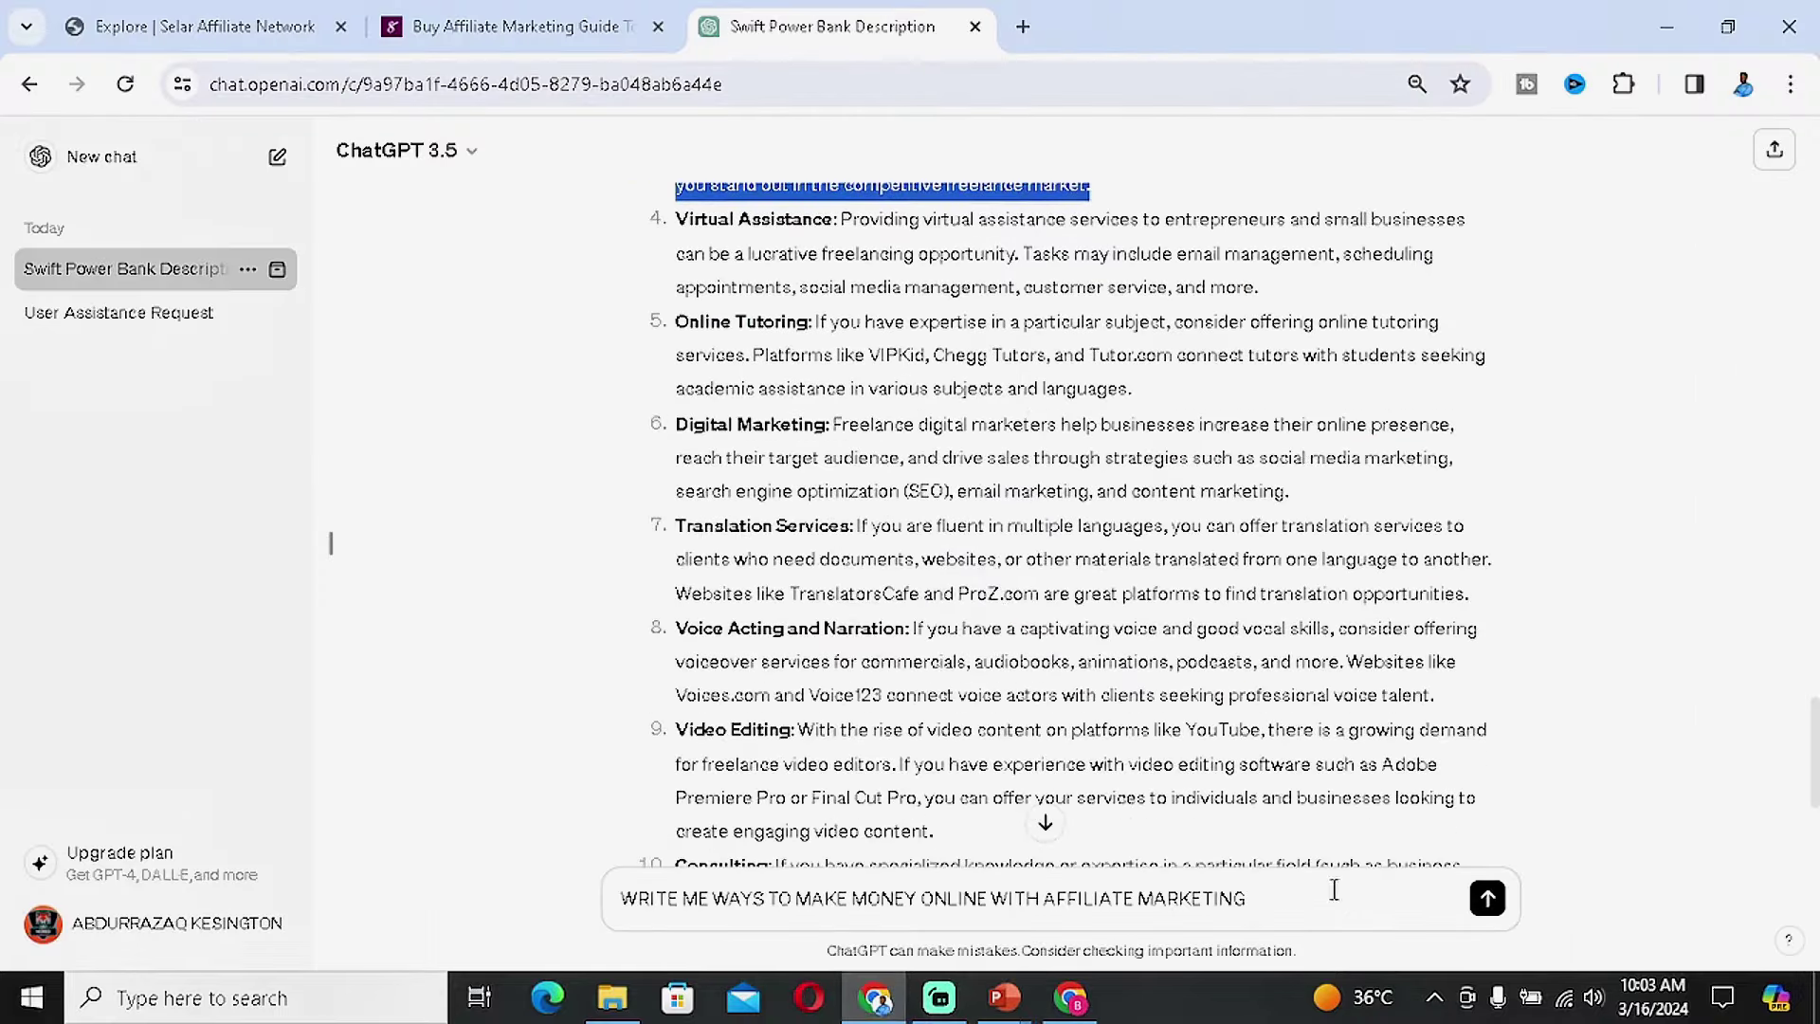
Send the affiliate prompt and copy Niche Blogging, YouTube Channel and Social Media Influencer.
{"action": "left_click", "coordinate": [1486, 902]}
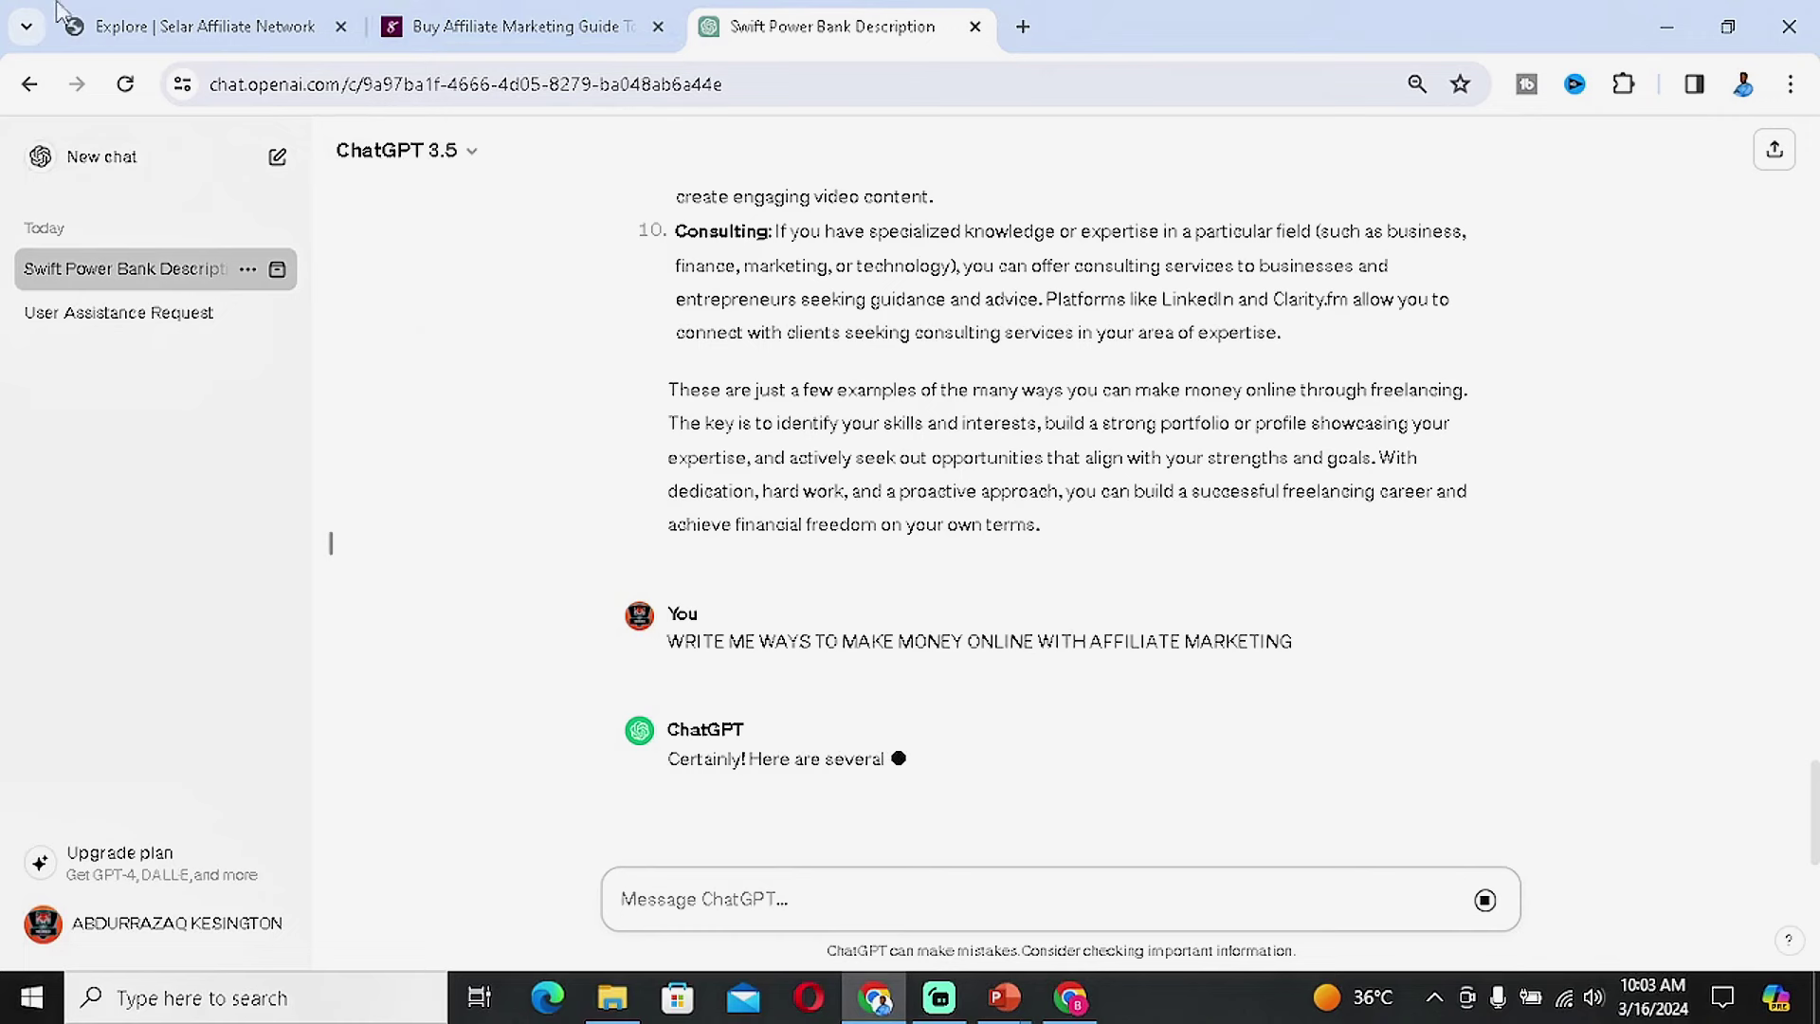
{"action": "left_click", "coordinate": [126, 81]}
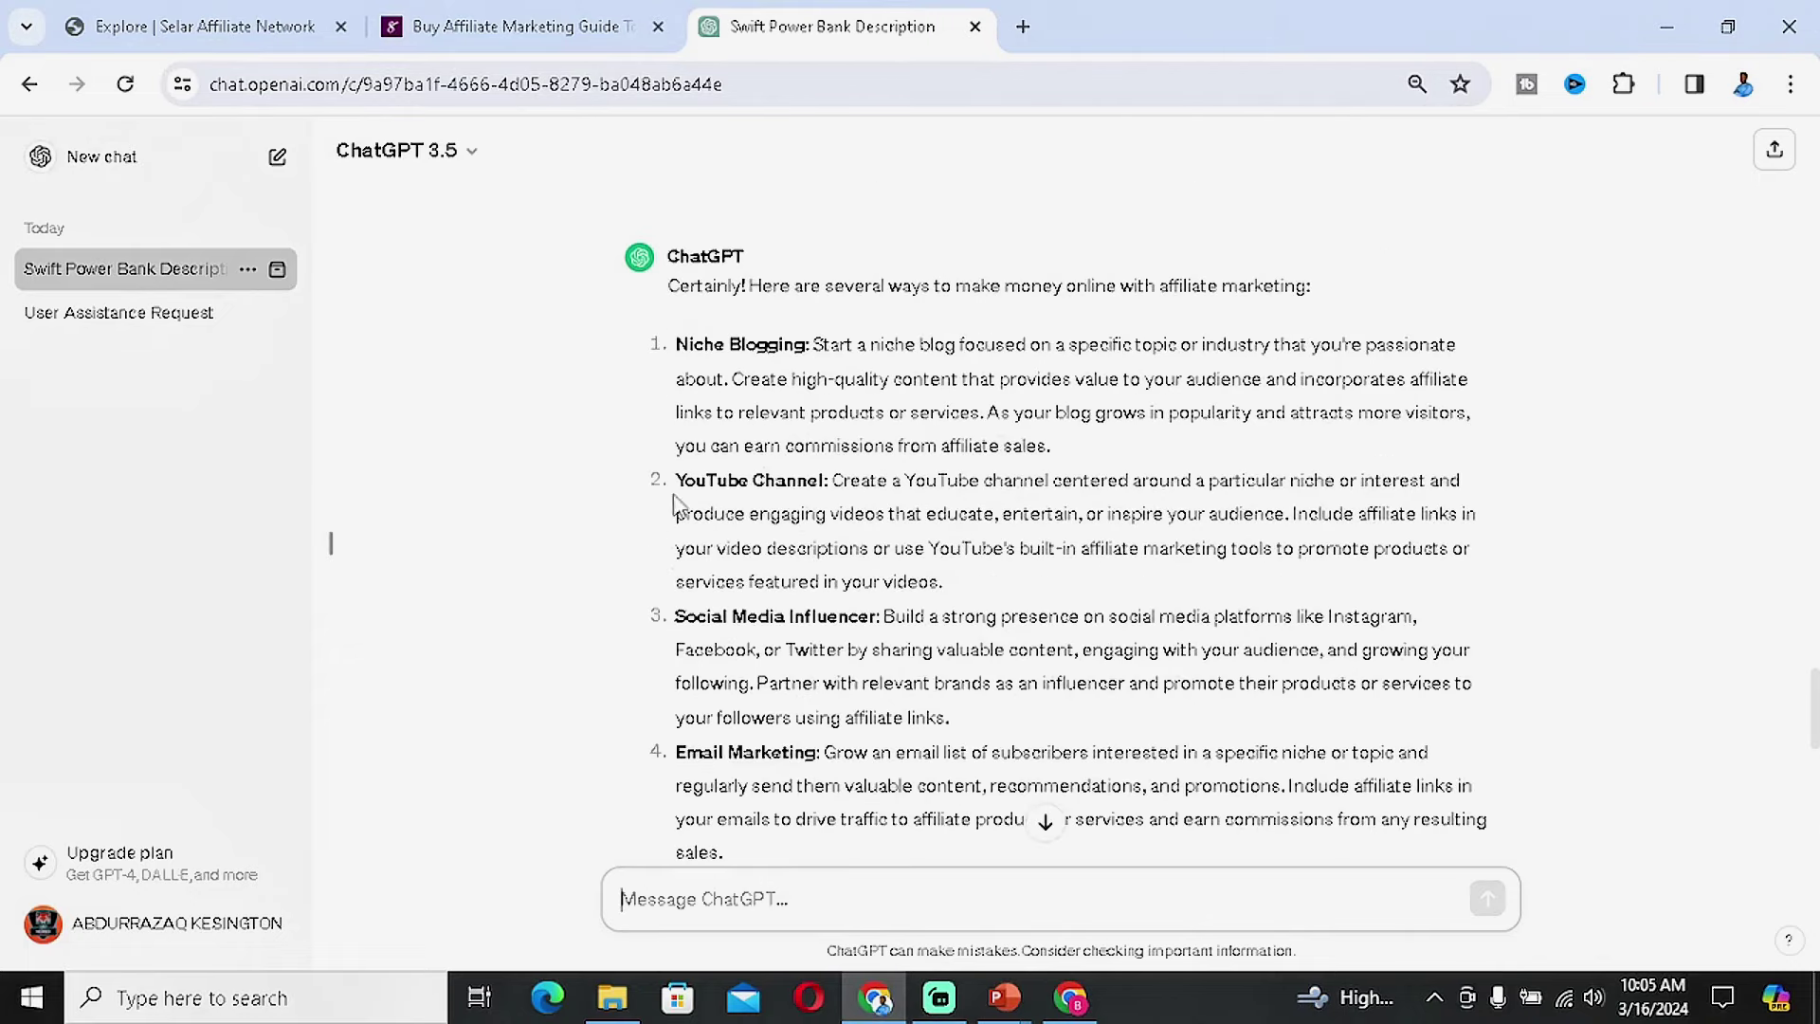
{"action": "scroll", "coordinate": [675, 503], "scroll_direction": "down", "scroll_amount": 9}
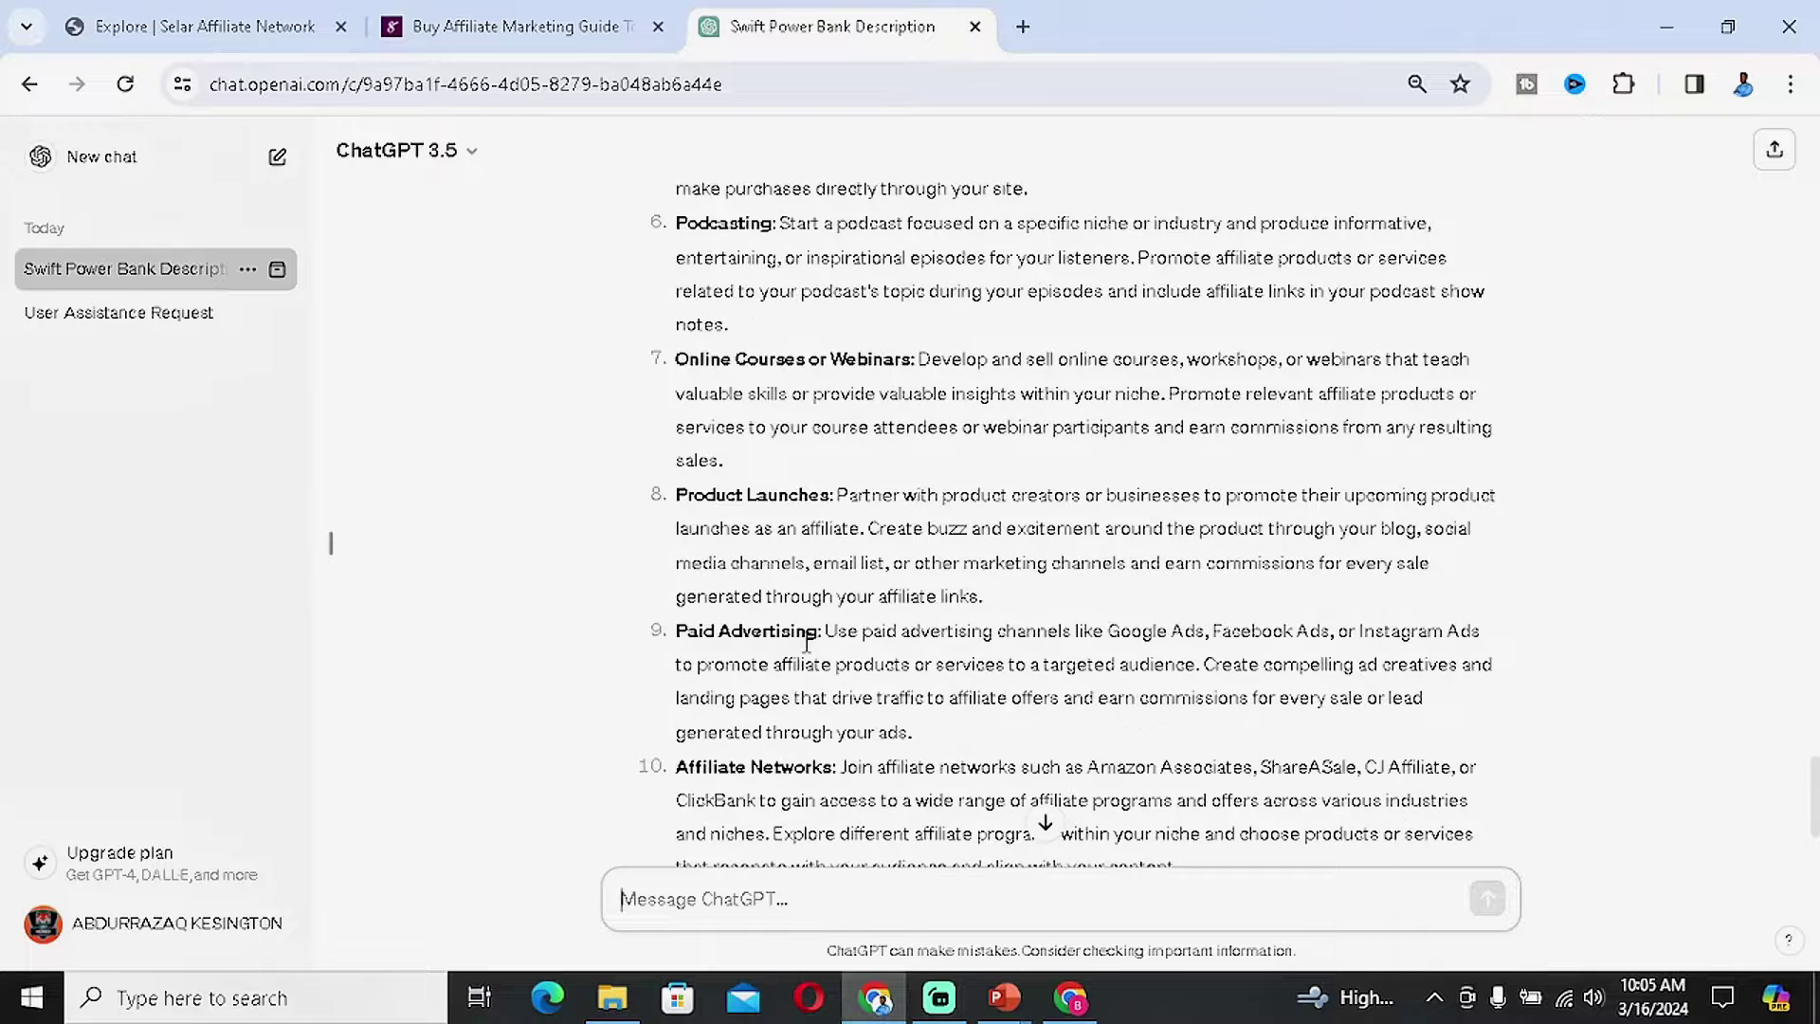
{"action": "scroll", "coordinate": [807, 643], "scroll_direction": "up", "scroll_amount": 10}
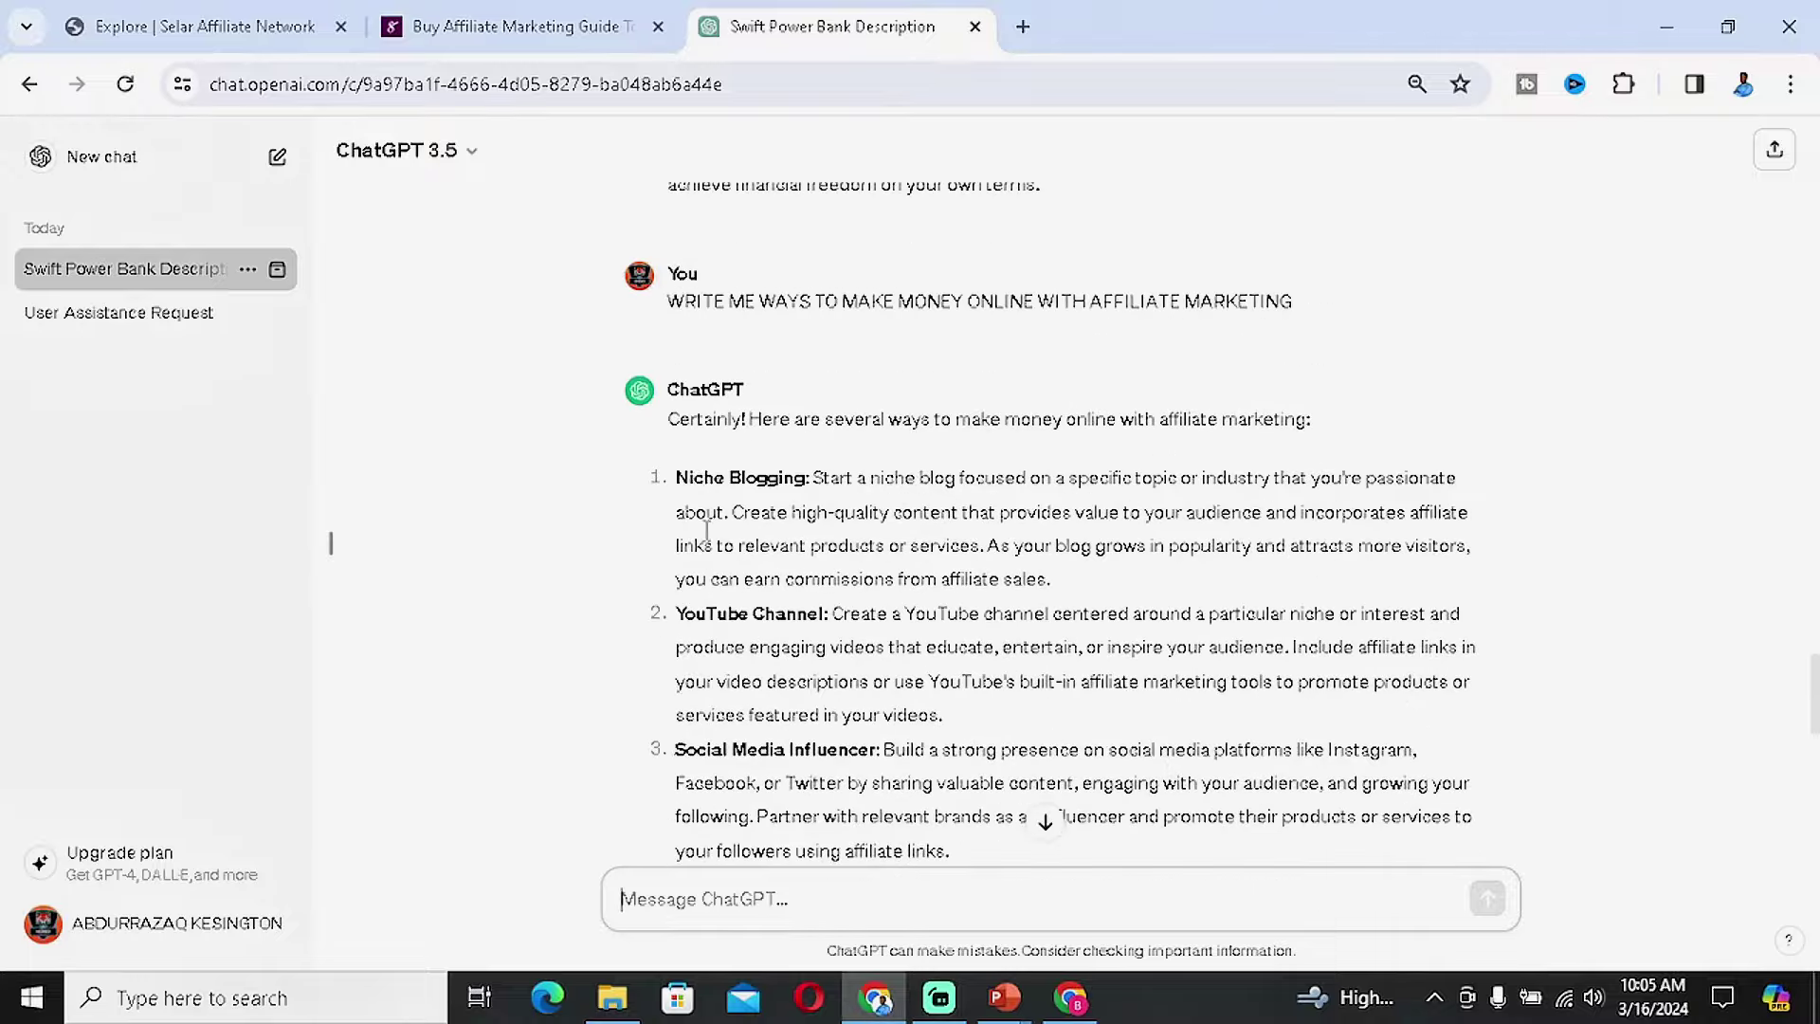
{"action": "left_click_drag", "start_coordinate": [678, 474], "coordinate": [1083, 726]}
{"action": "key", "text": "ctrl+c"}
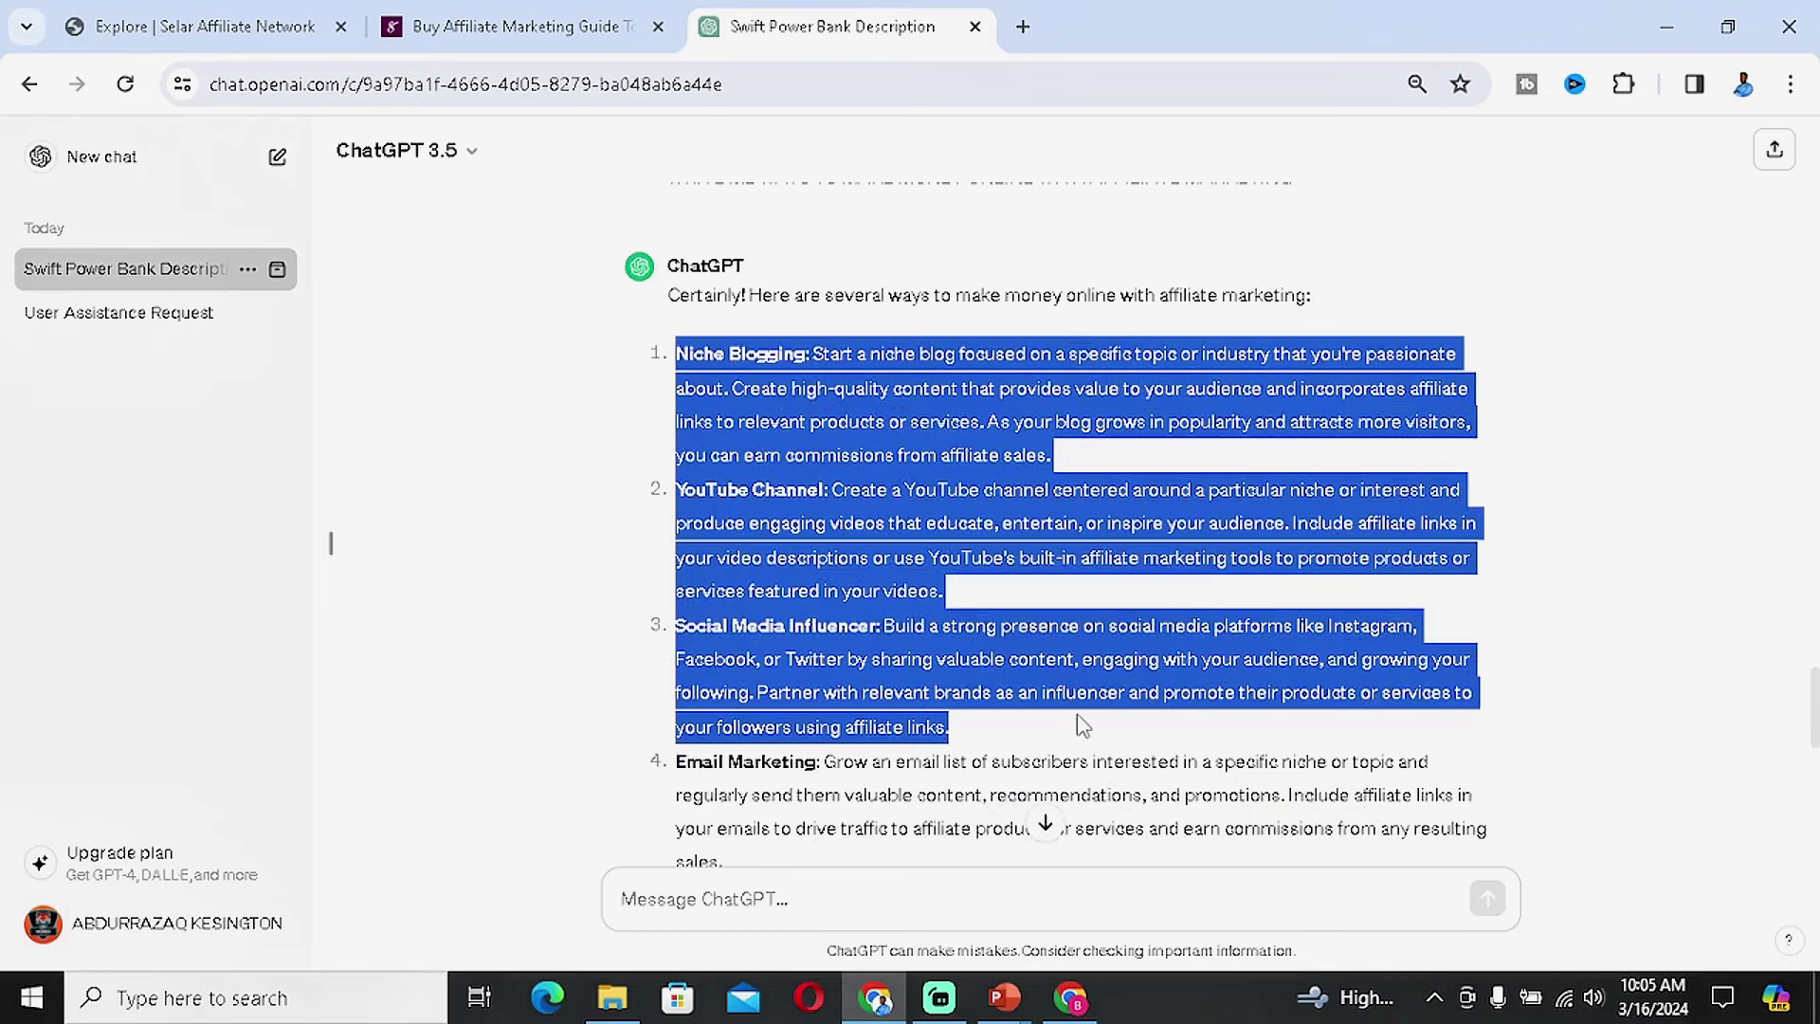
{"action": "mouse_move", "coordinate": [1015, 1003]}
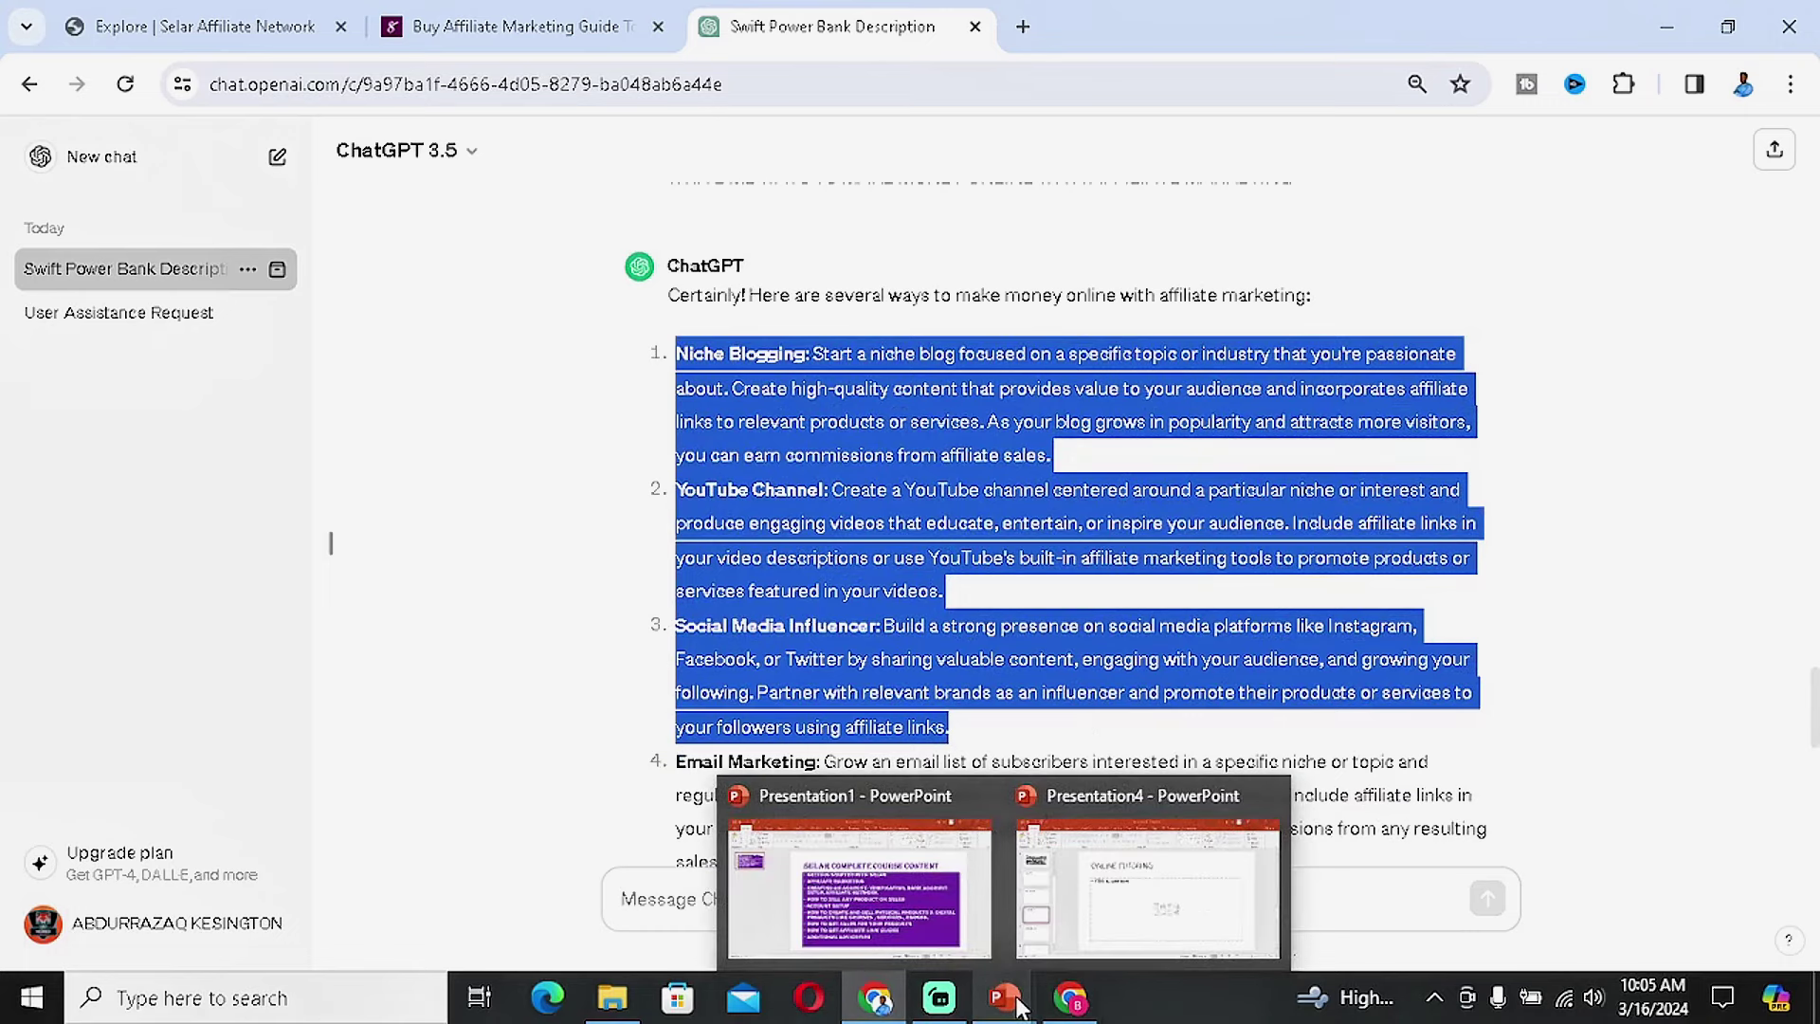
{"action": "left_click", "coordinate": [1162, 896]}
Paste Niche Blogging, YouTube Channel and Social Media Influencer into the AFFILIATE MARKETING slide.
{"action": "left_click", "coordinate": [654, 479]}
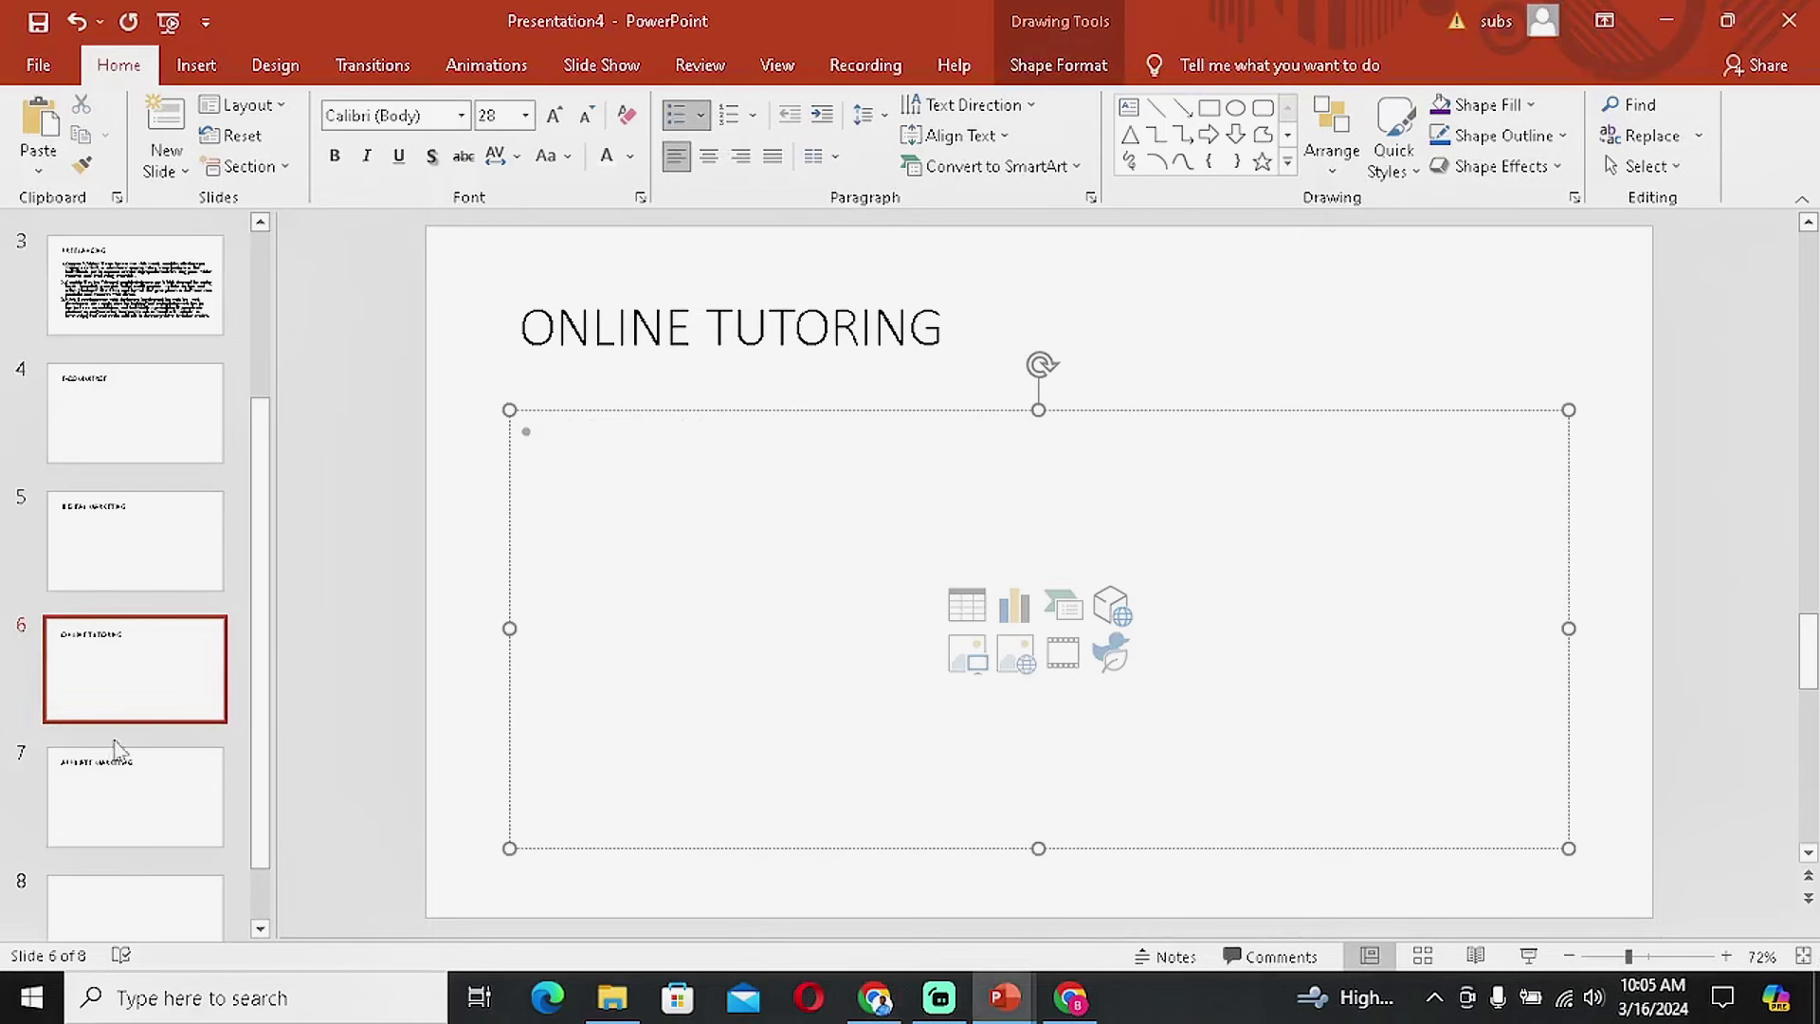
{"action": "left_click", "coordinate": [138, 854]}
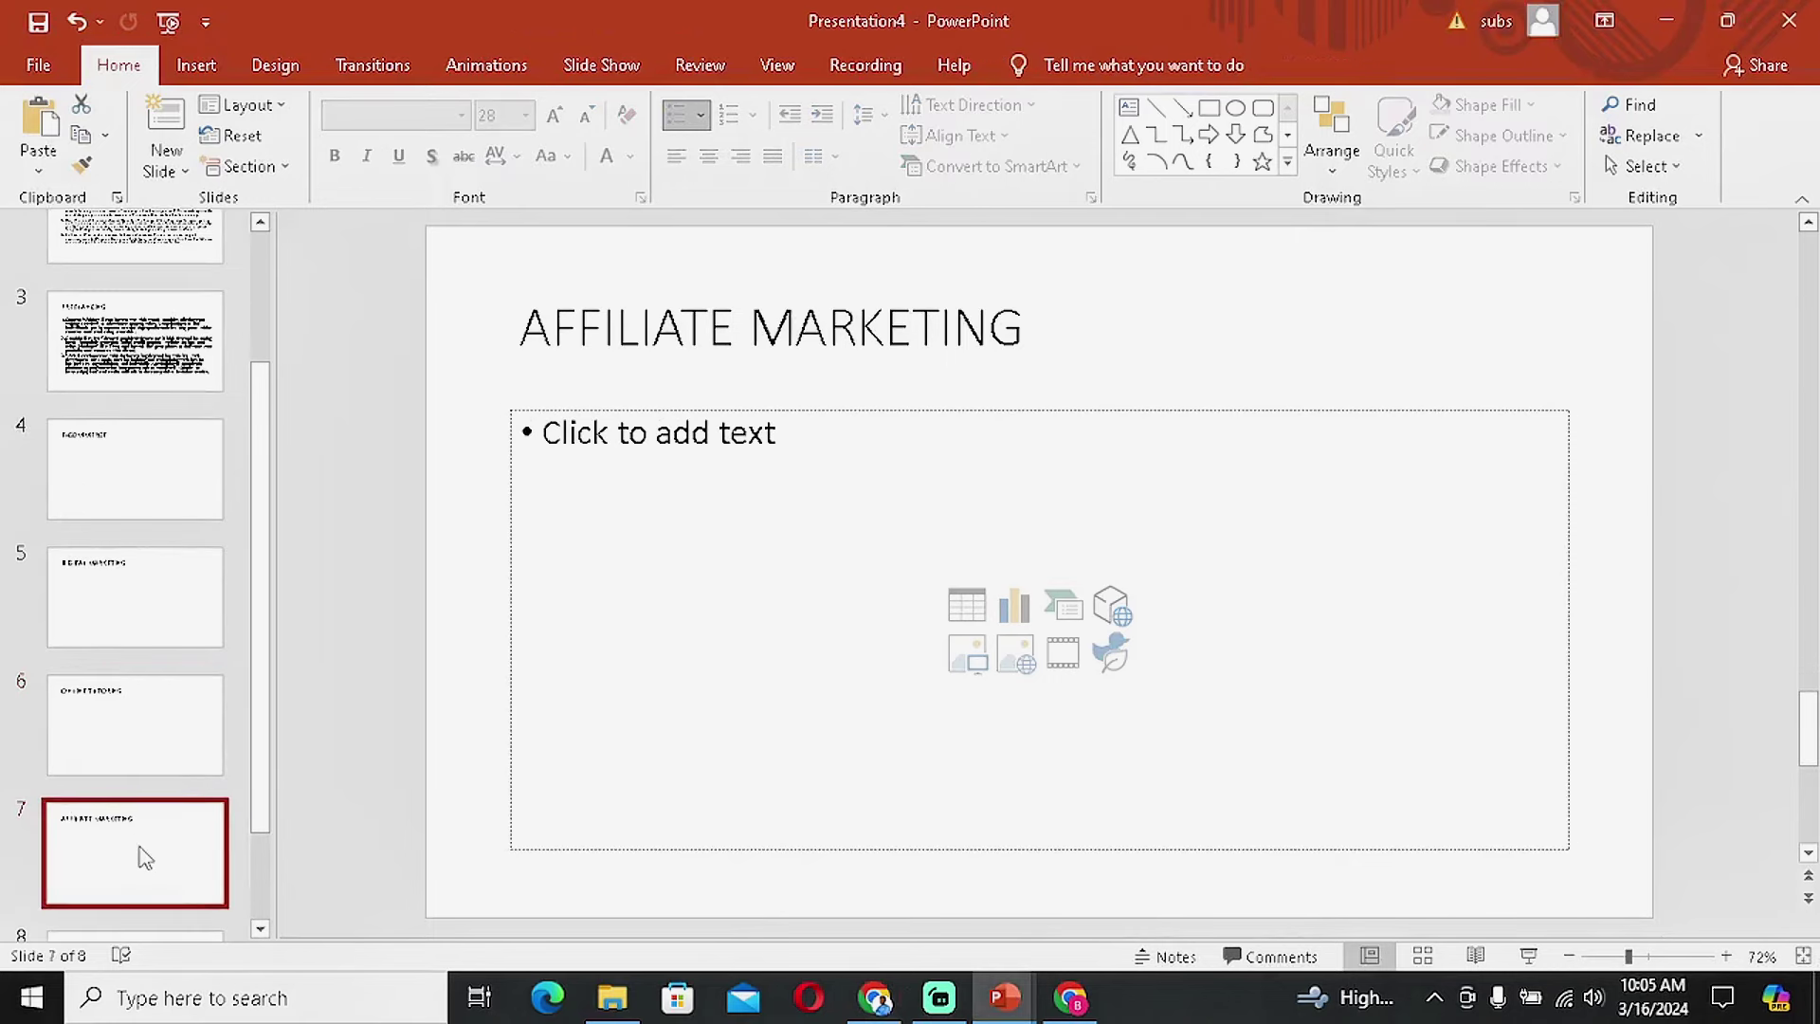
{"action": "left_click", "coordinate": [865, 495]}
{"action": "key", "text": "ctrl+v"}
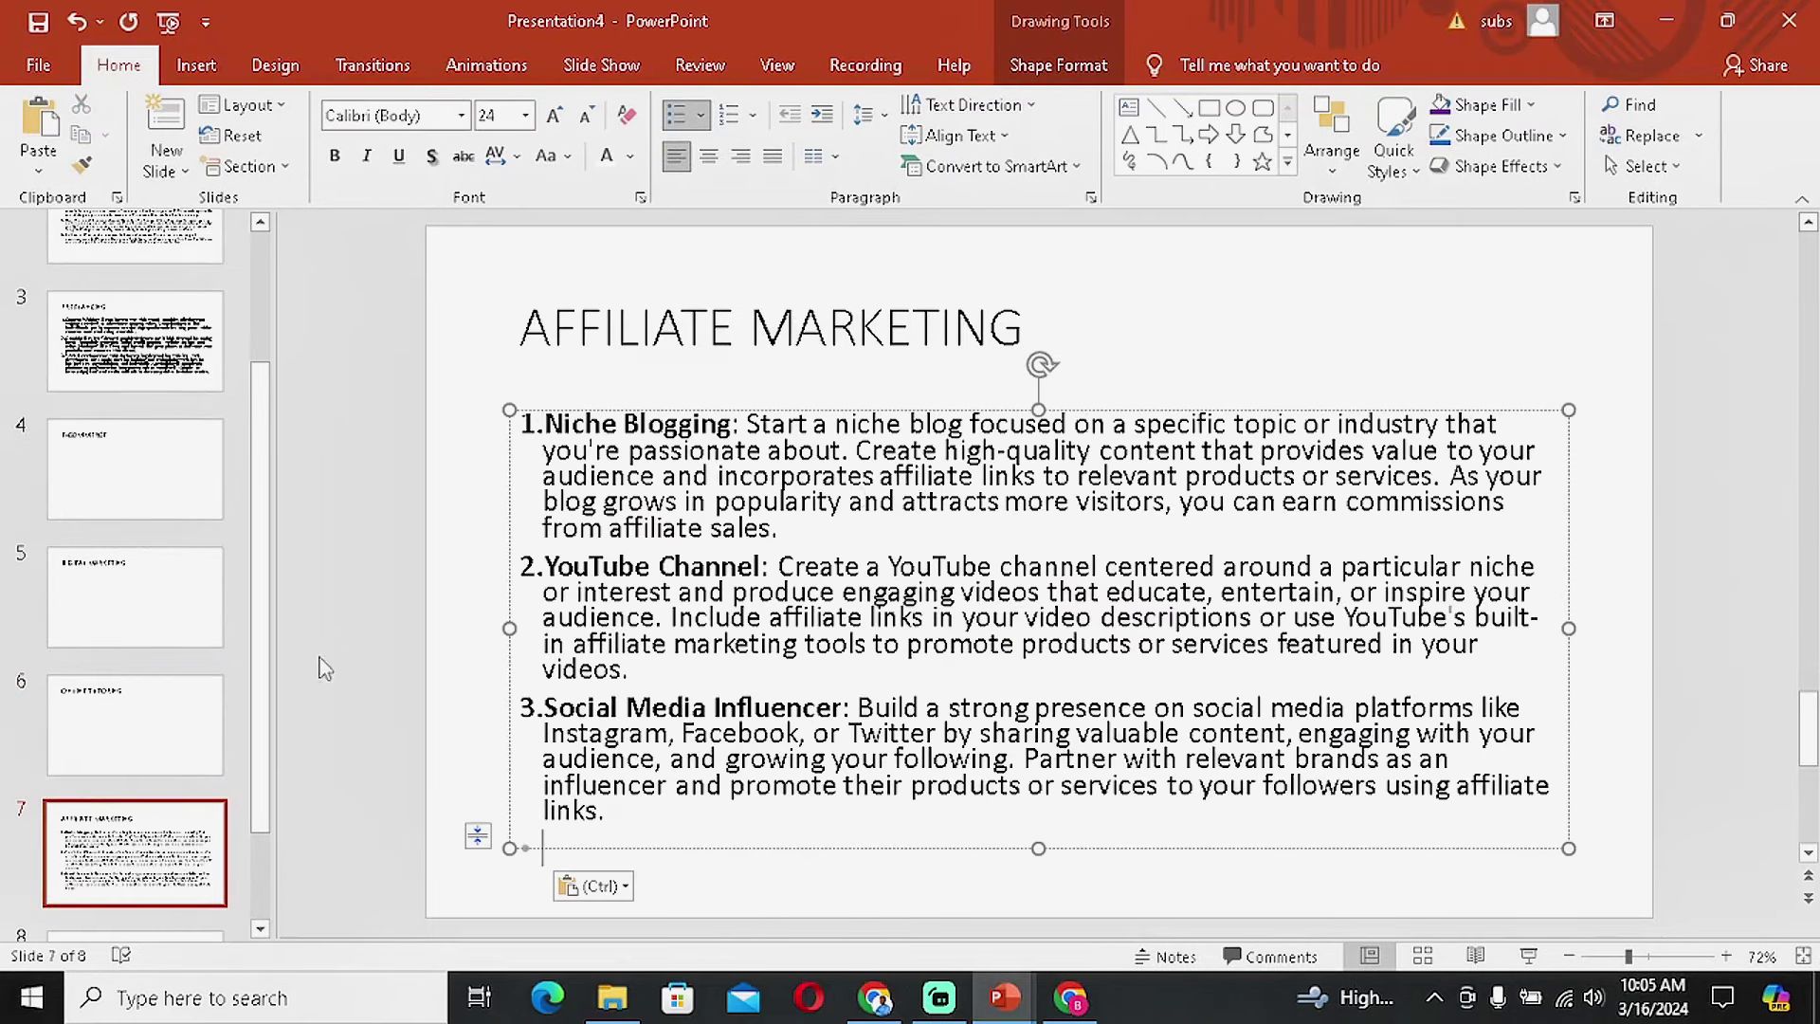
{"action": "scroll", "coordinate": [191, 731], "scroll_direction": "down", "scroll_amount": 1}
{"action": "left_click", "coordinate": [193, 753]}
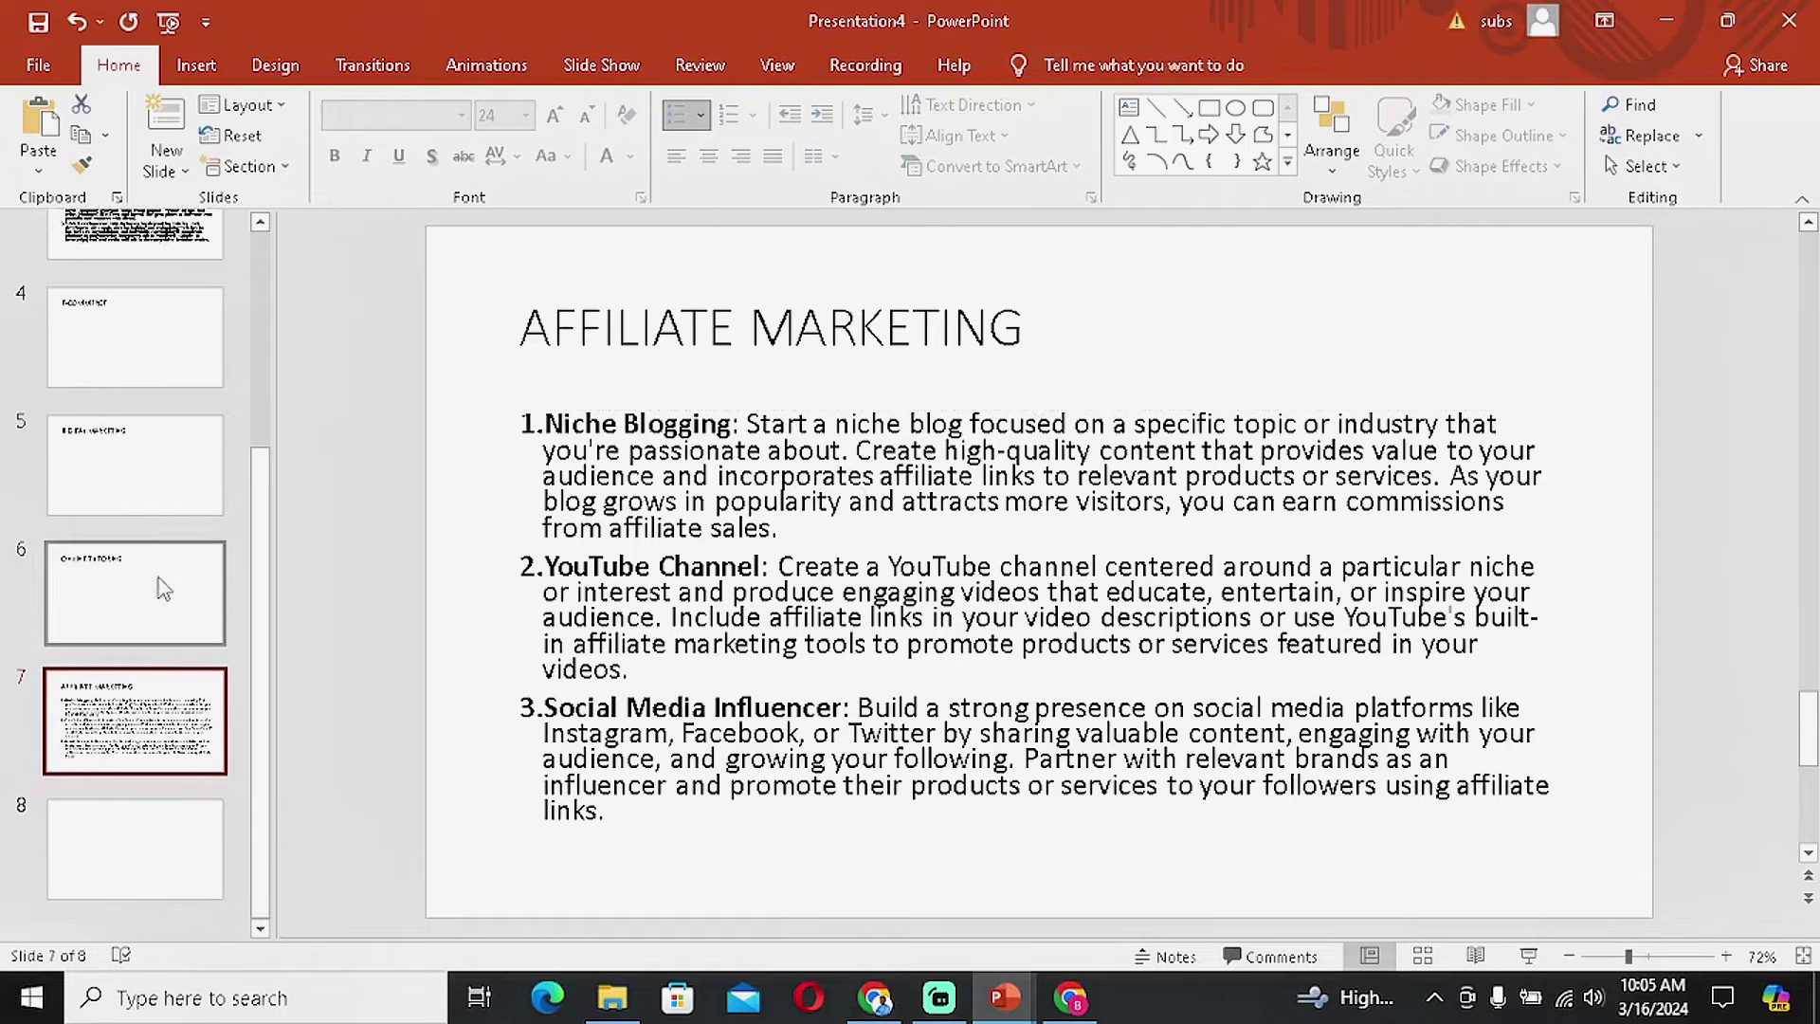
{"action": "left_click", "coordinate": [194, 342]}
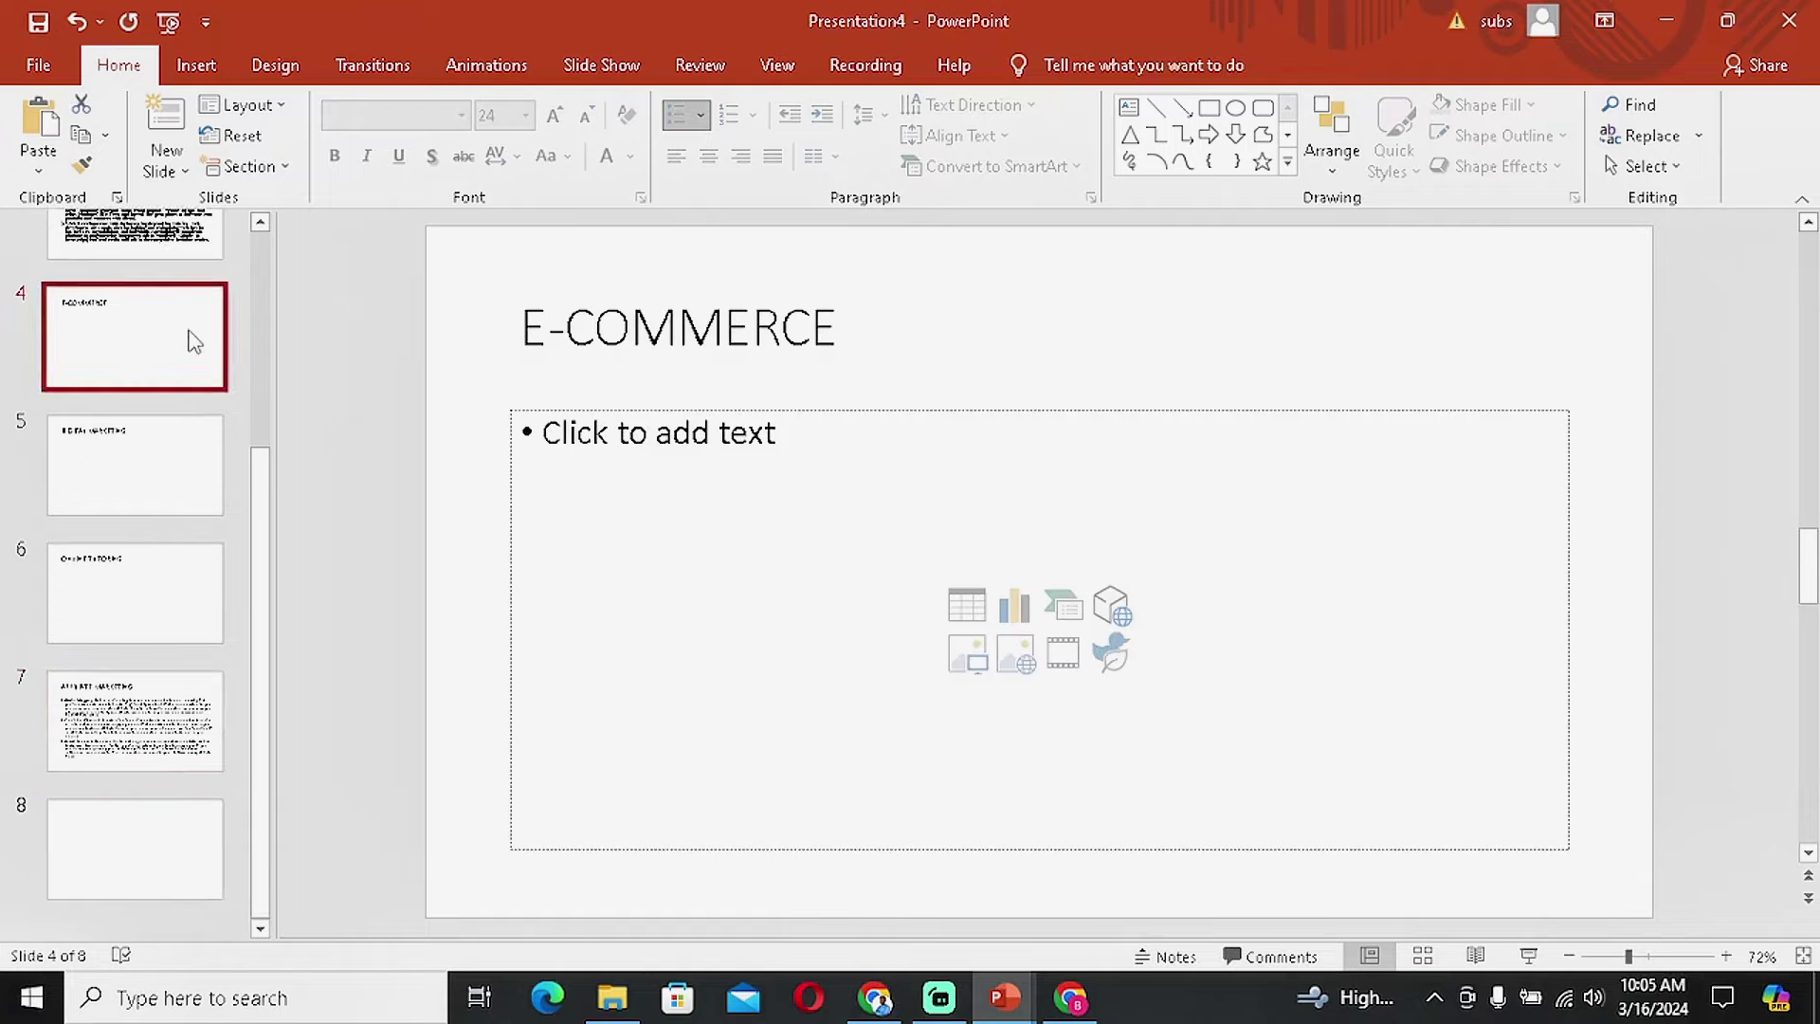
{"action": "left_click", "coordinate": [874, 997]}
Send a ChatGPT prompt asking for ways to make money online with ECOMMERCE.
{"action": "scroll", "coordinate": [1313, 303], "scroll_direction": "up", "scroll_amount": 4}
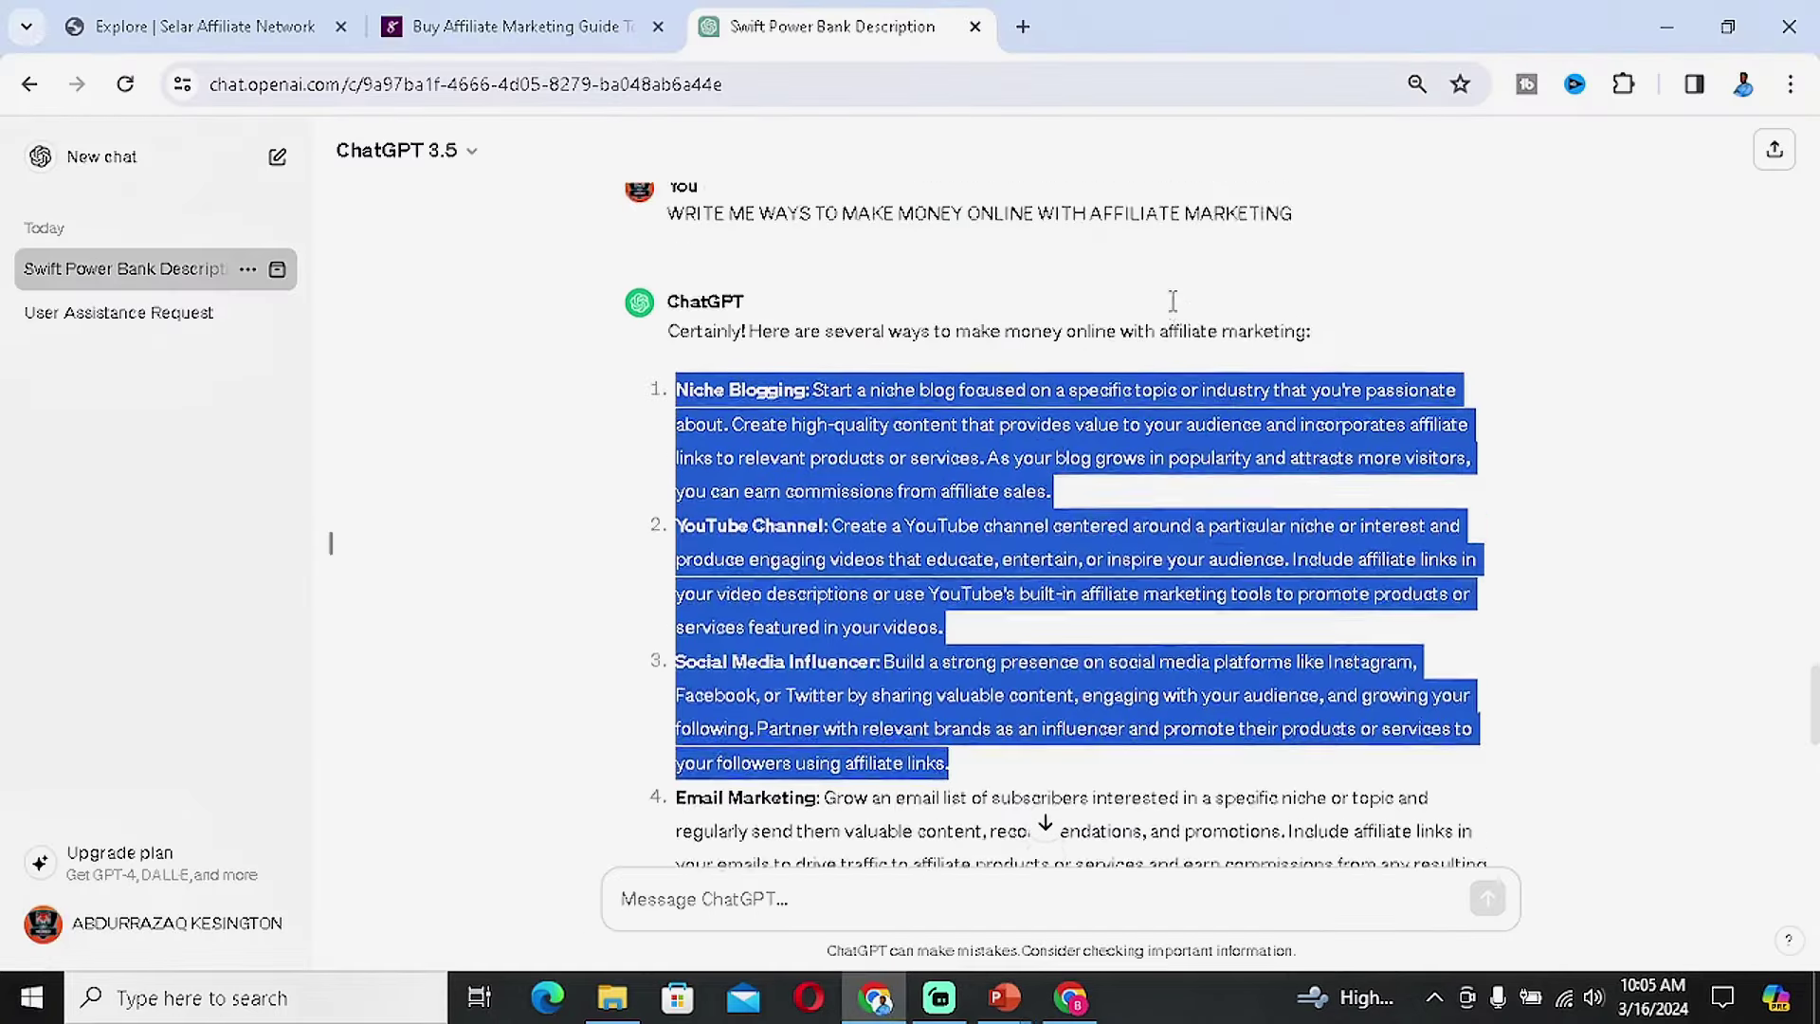
{"action": "left_click_drag", "start_coordinate": [1295, 580], "coordinate": [667, 588]}
{"action": "key", "text": "ctrl+c"}
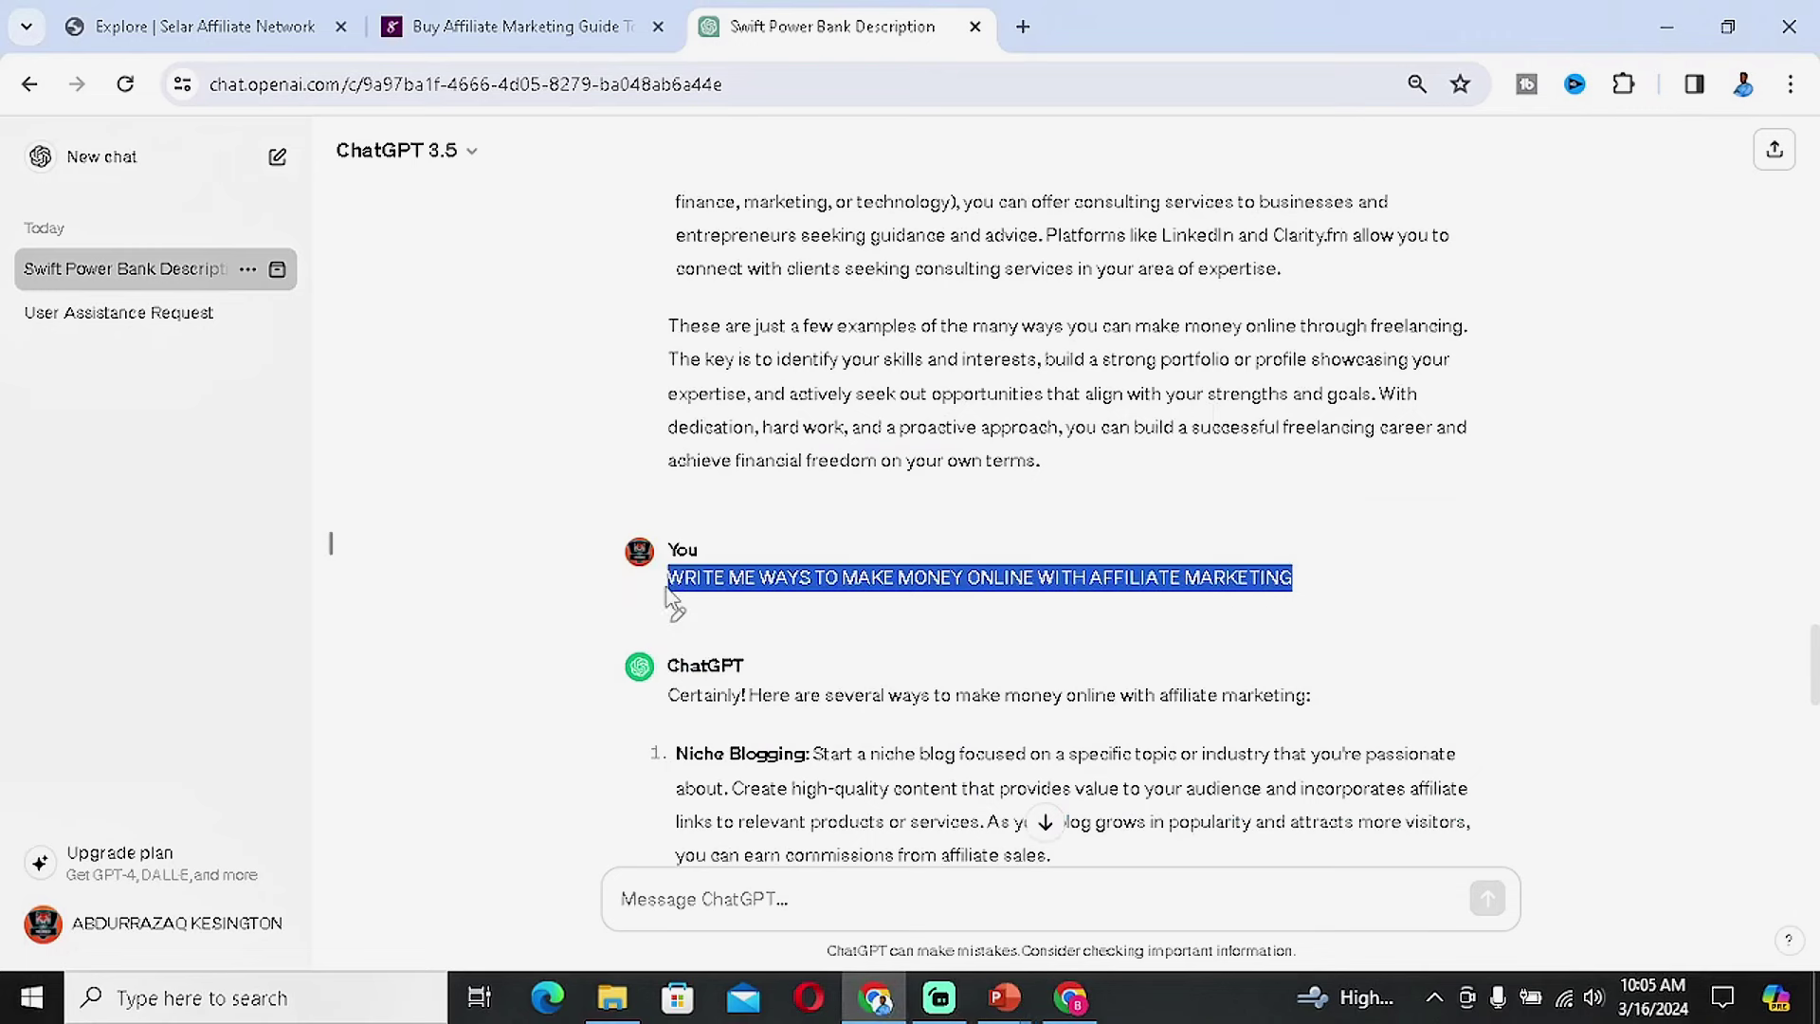
{"action": "left_click", "coordinate": [793, 901]}
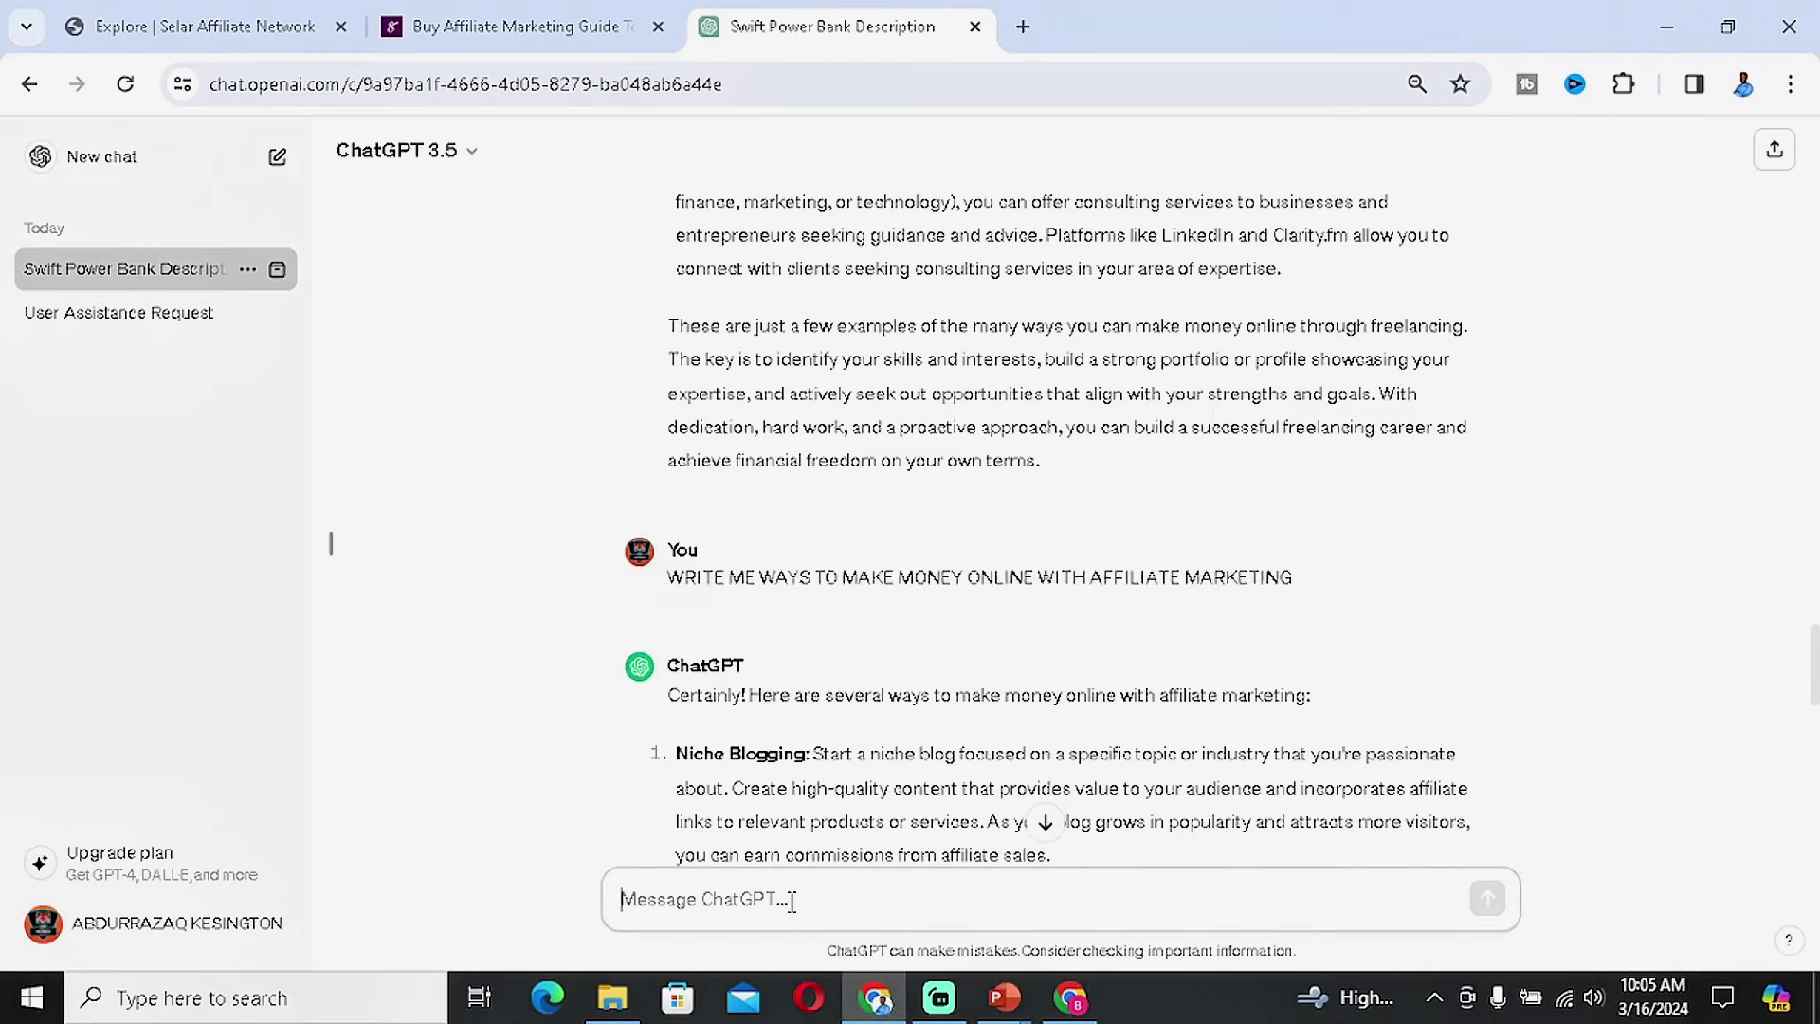
{"action": "key", "text": "ctrl+v"}
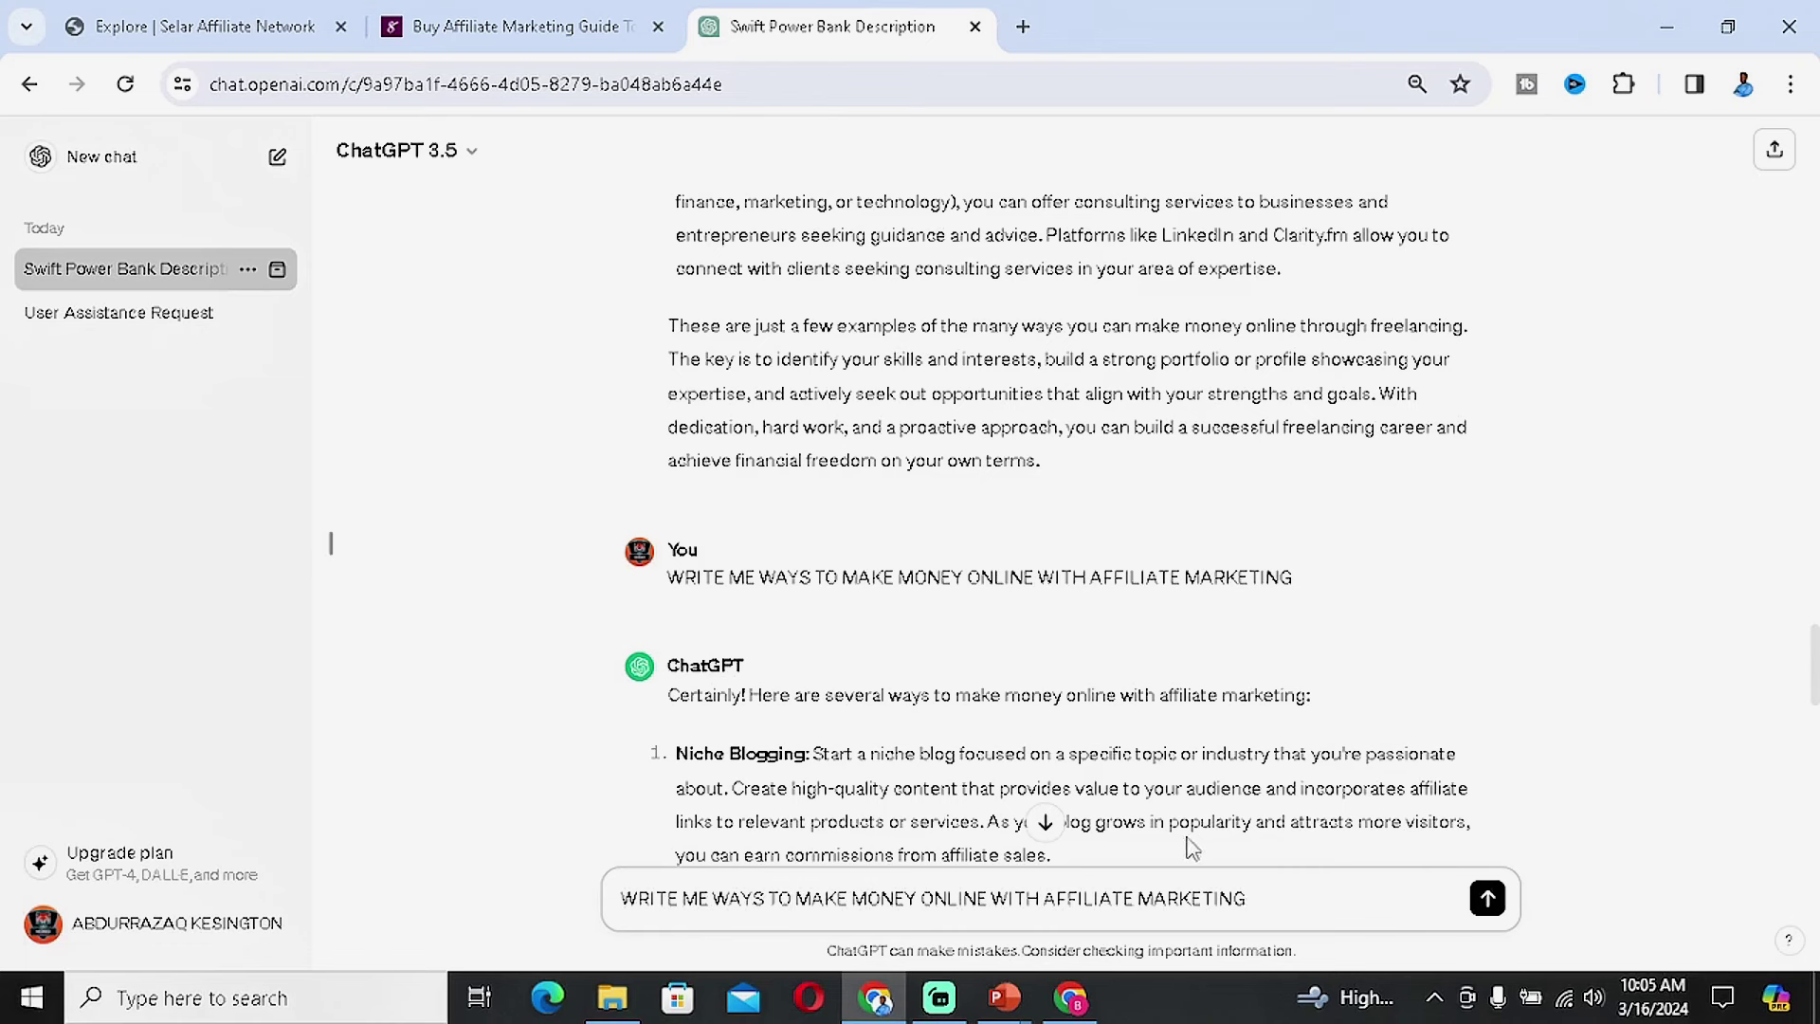
{"action": "left_click_drag", "start_coordinate": [1251, 908], "coordinate": [1052, 921]}
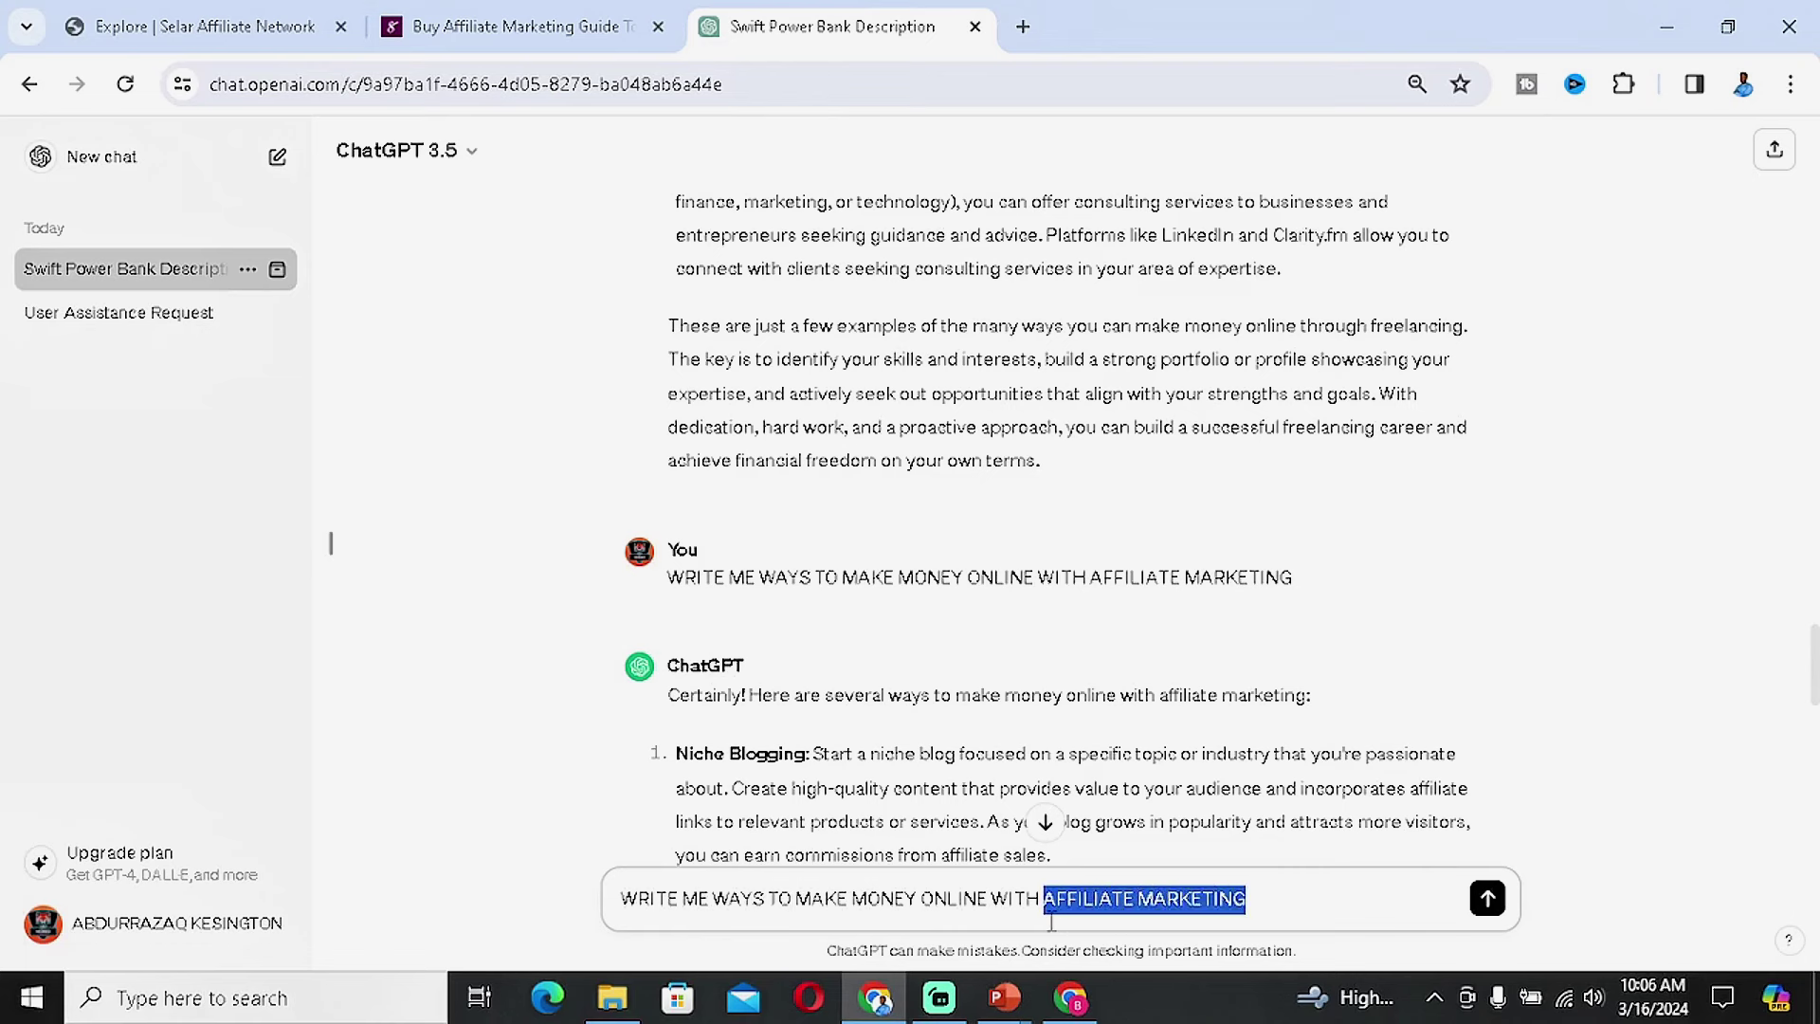
{"action": "type", "text": "ECOMME"}
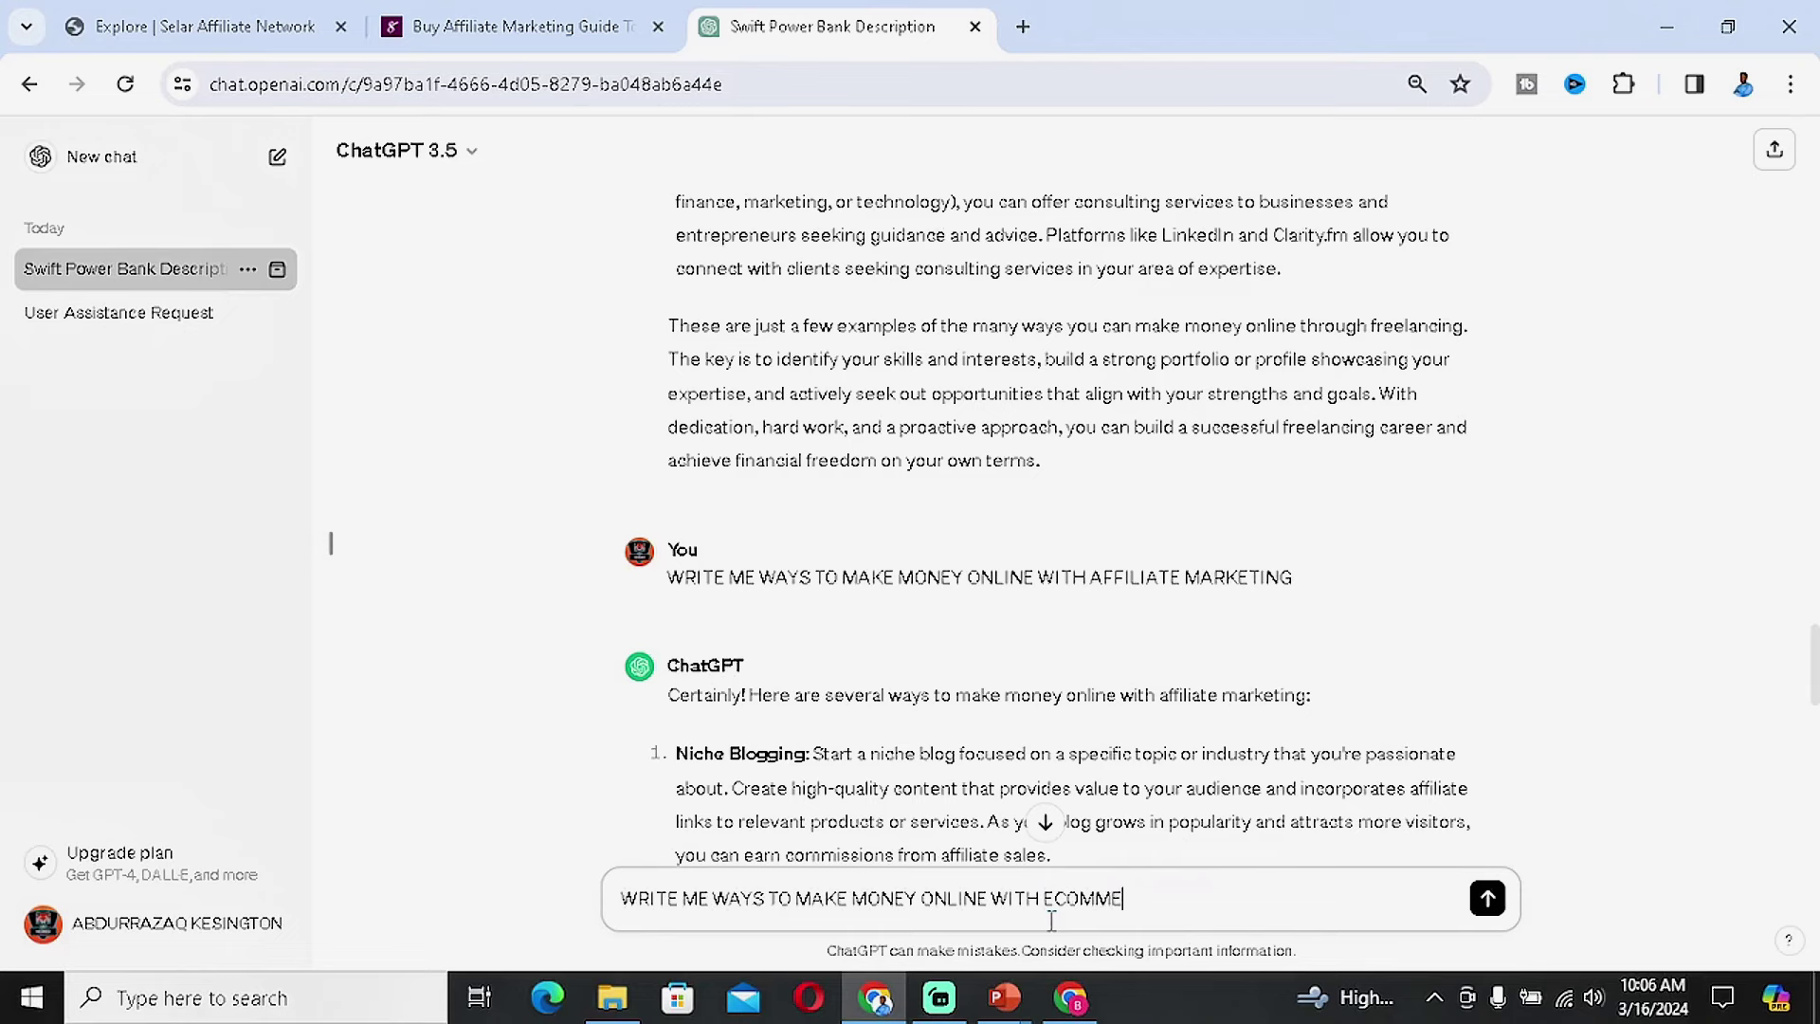
{"action": "type", "text": "RCE"}
{"action": "key", "text": "Return"}
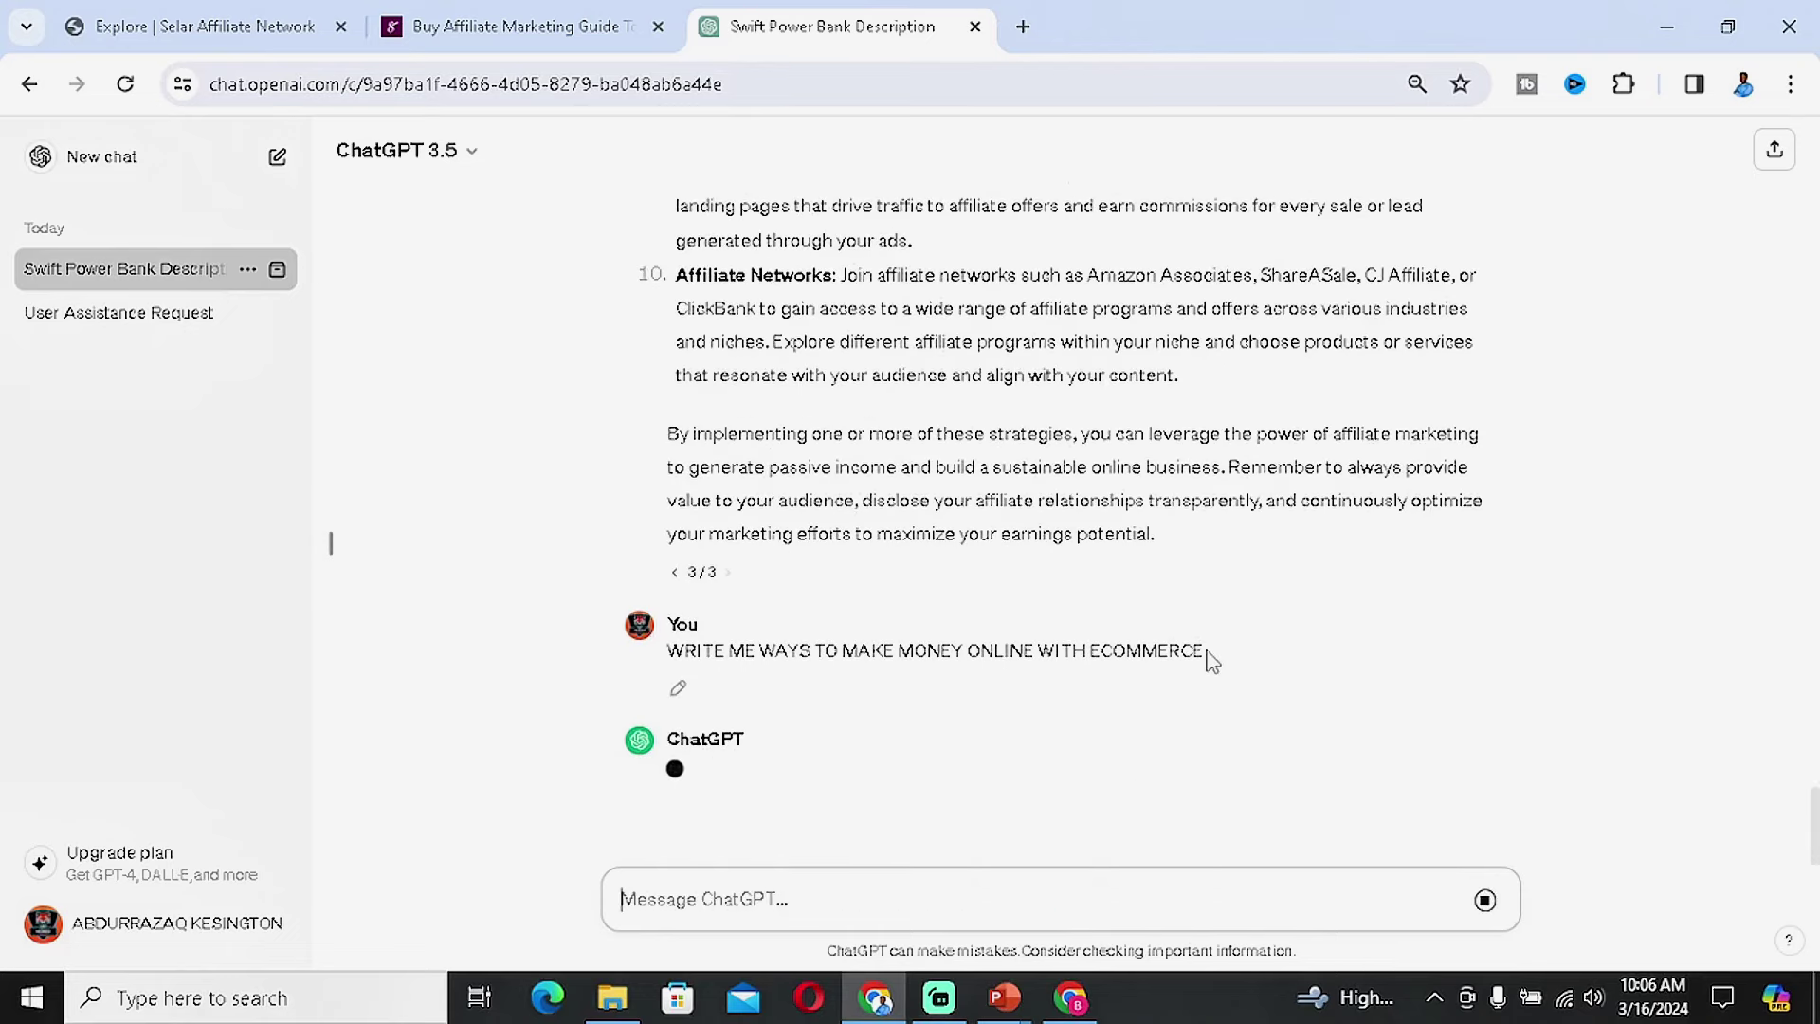
Draft a follow-up prompt from the eCommerce one, replacing ECOMMERCE with ON.
{"action": "left_click_drag", "start_coordinate": [946, 679], "coordinate": [671, 654]}
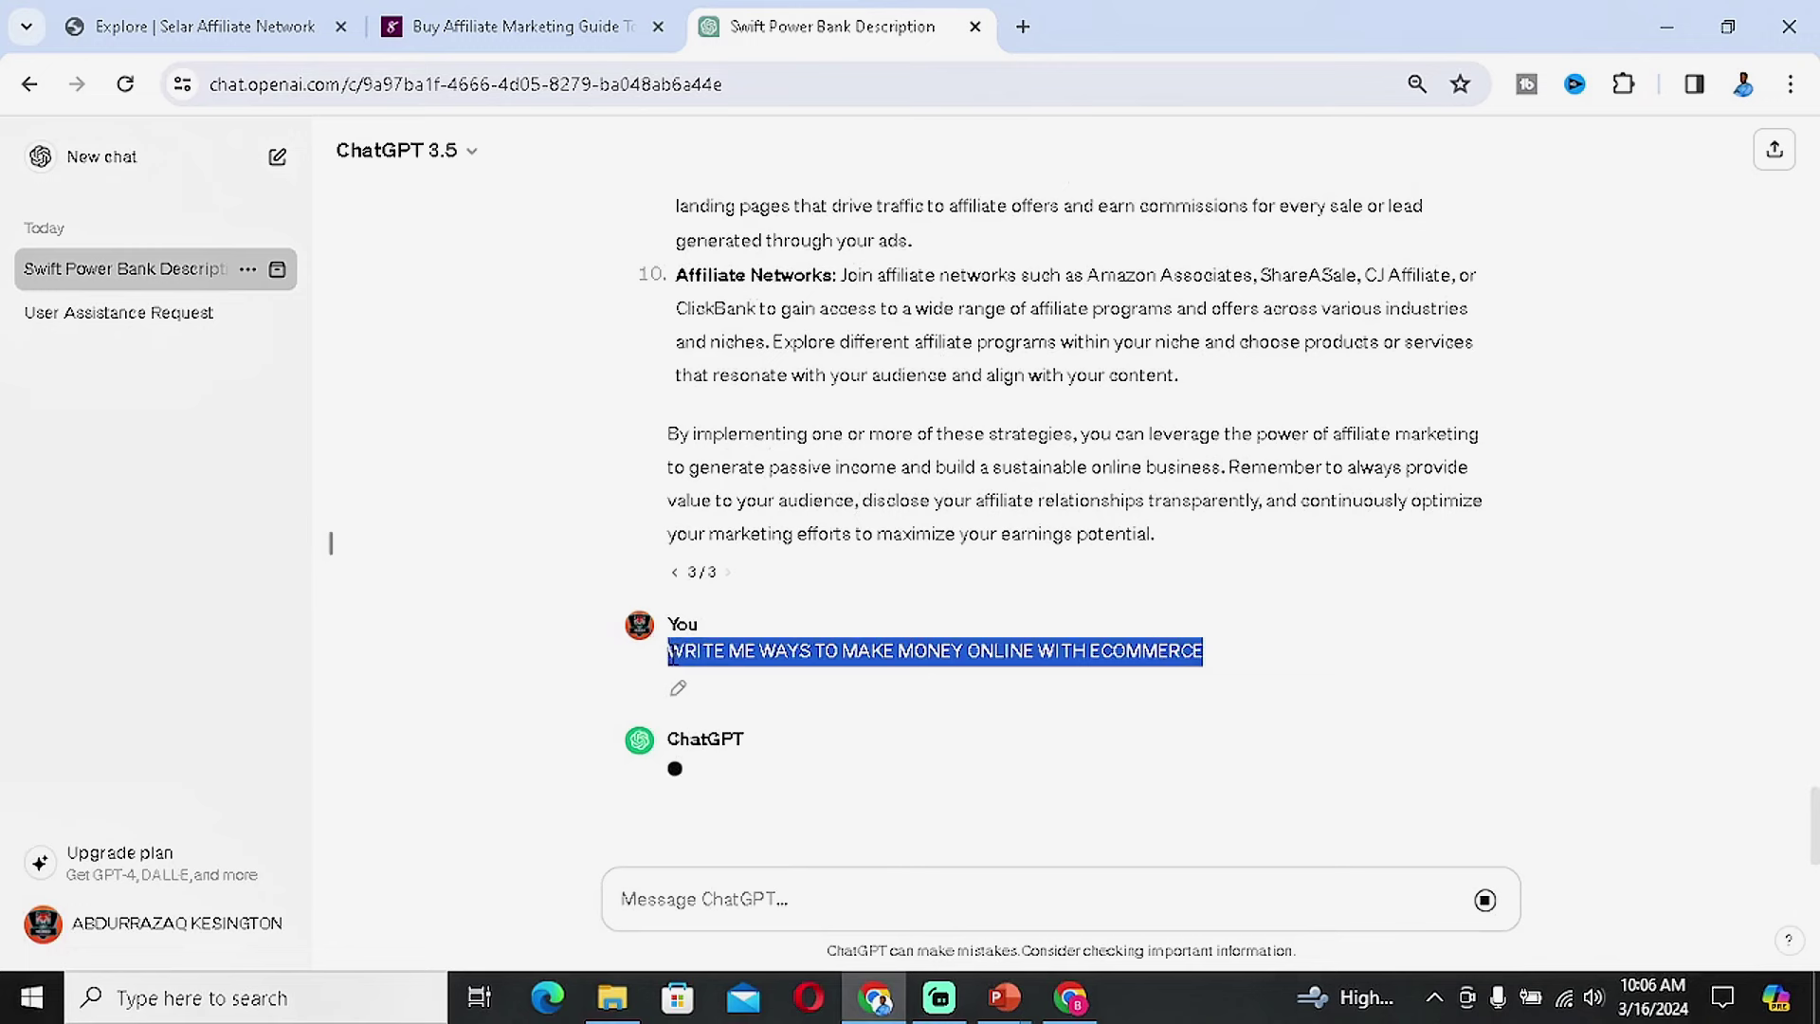
{"action": "key", "text": "ctrl+c"}
{"action": "left_click", "coordinate": [801, 898]}
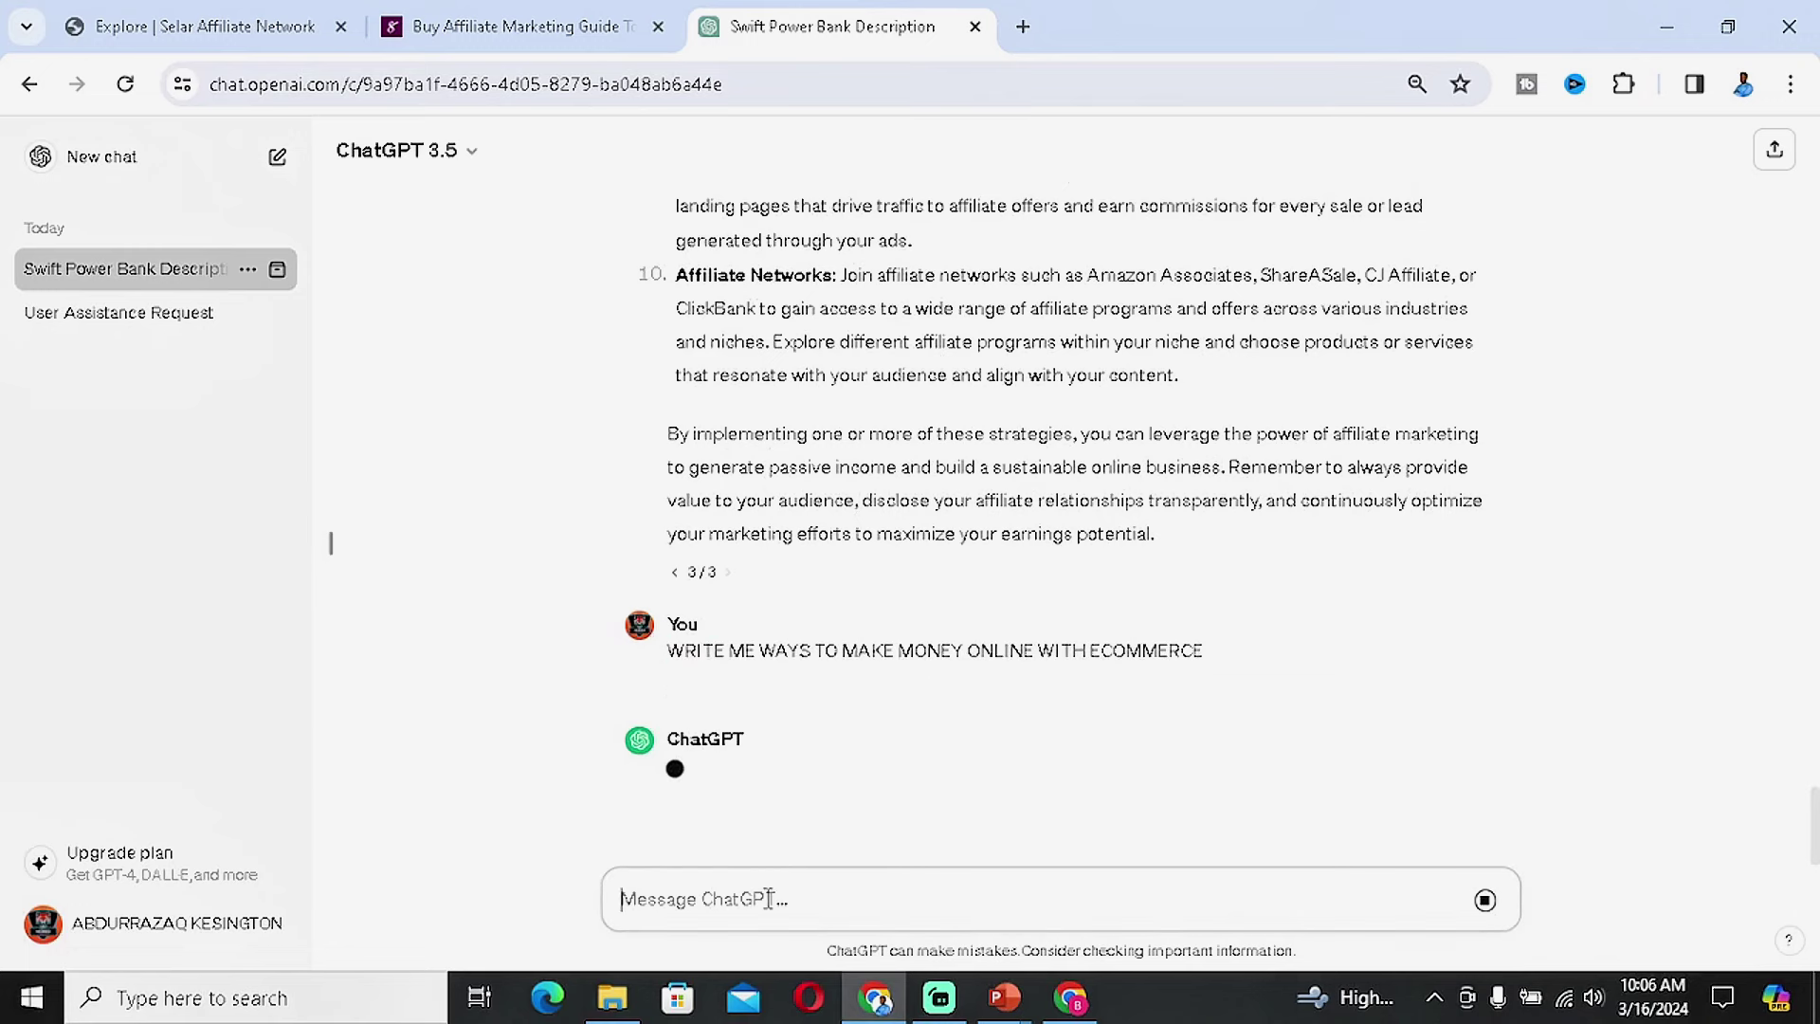
{"action": "key", "text": "ctrl+v"}
{"action": "left_click_drag", "start_coordinate": [1157, 909], "coordinate": [1061, 912]}
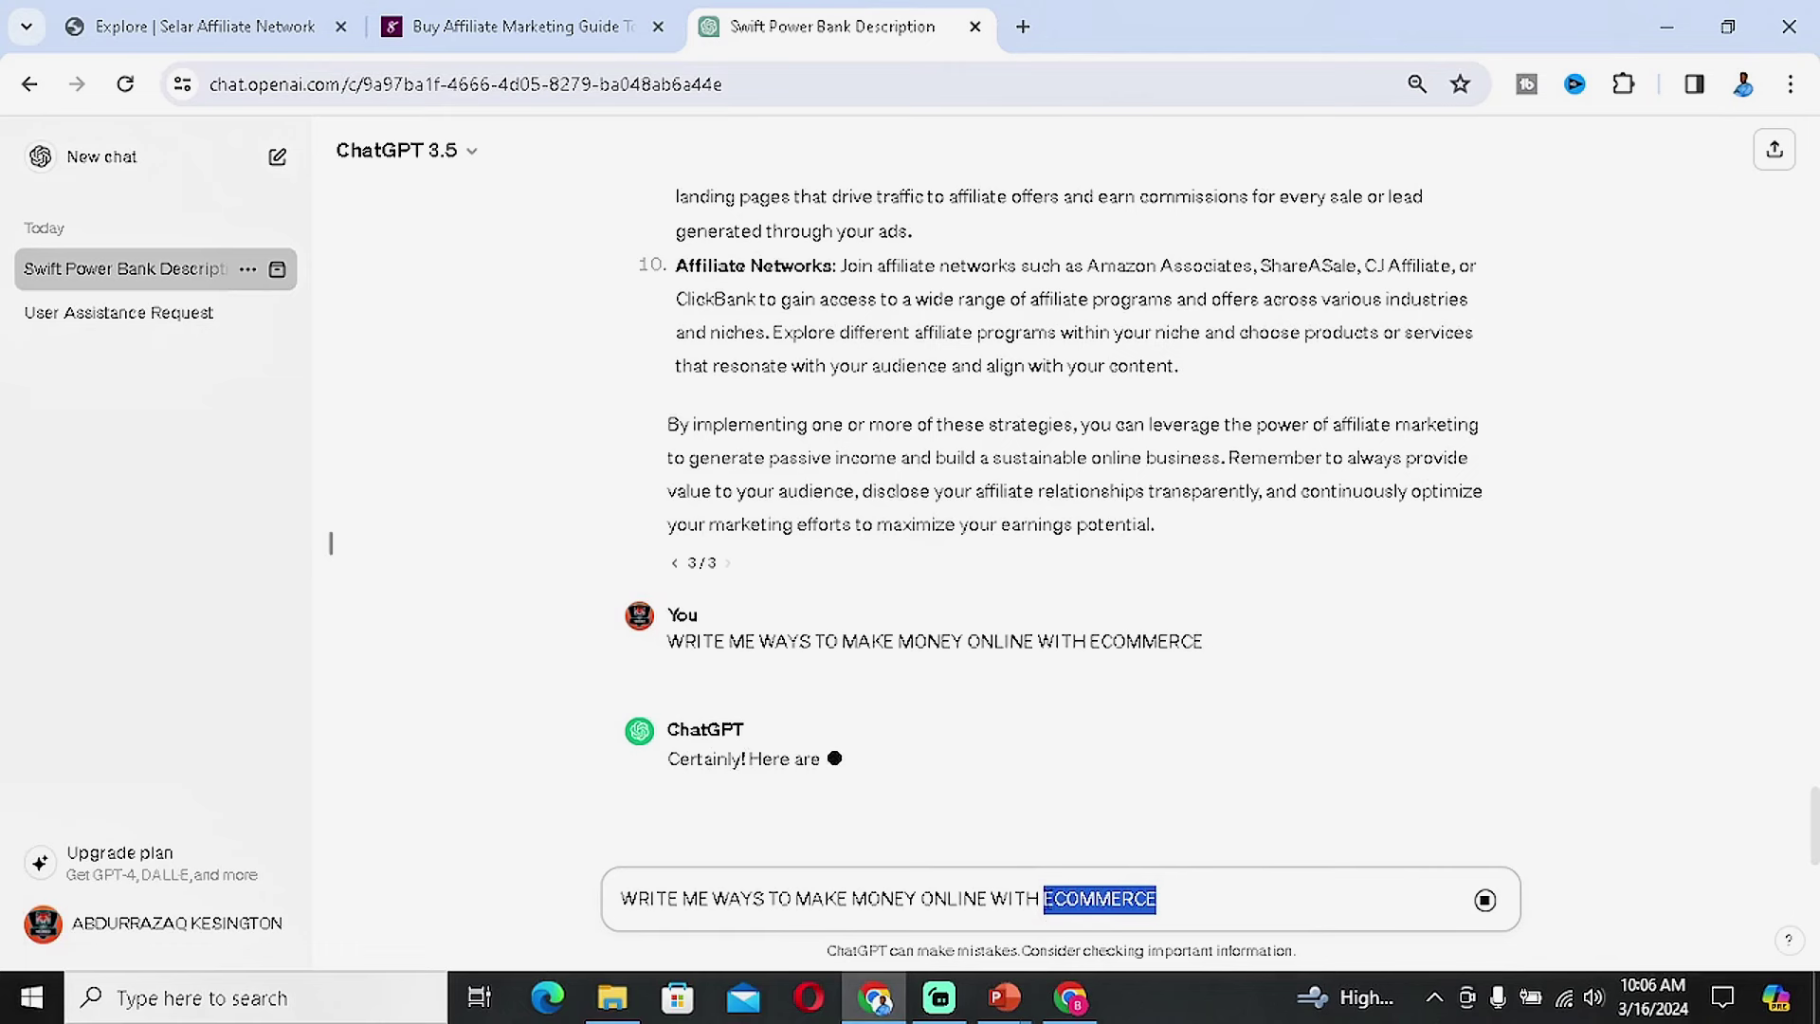
{"action": "type", "text": "ONLINE TUTORING"}
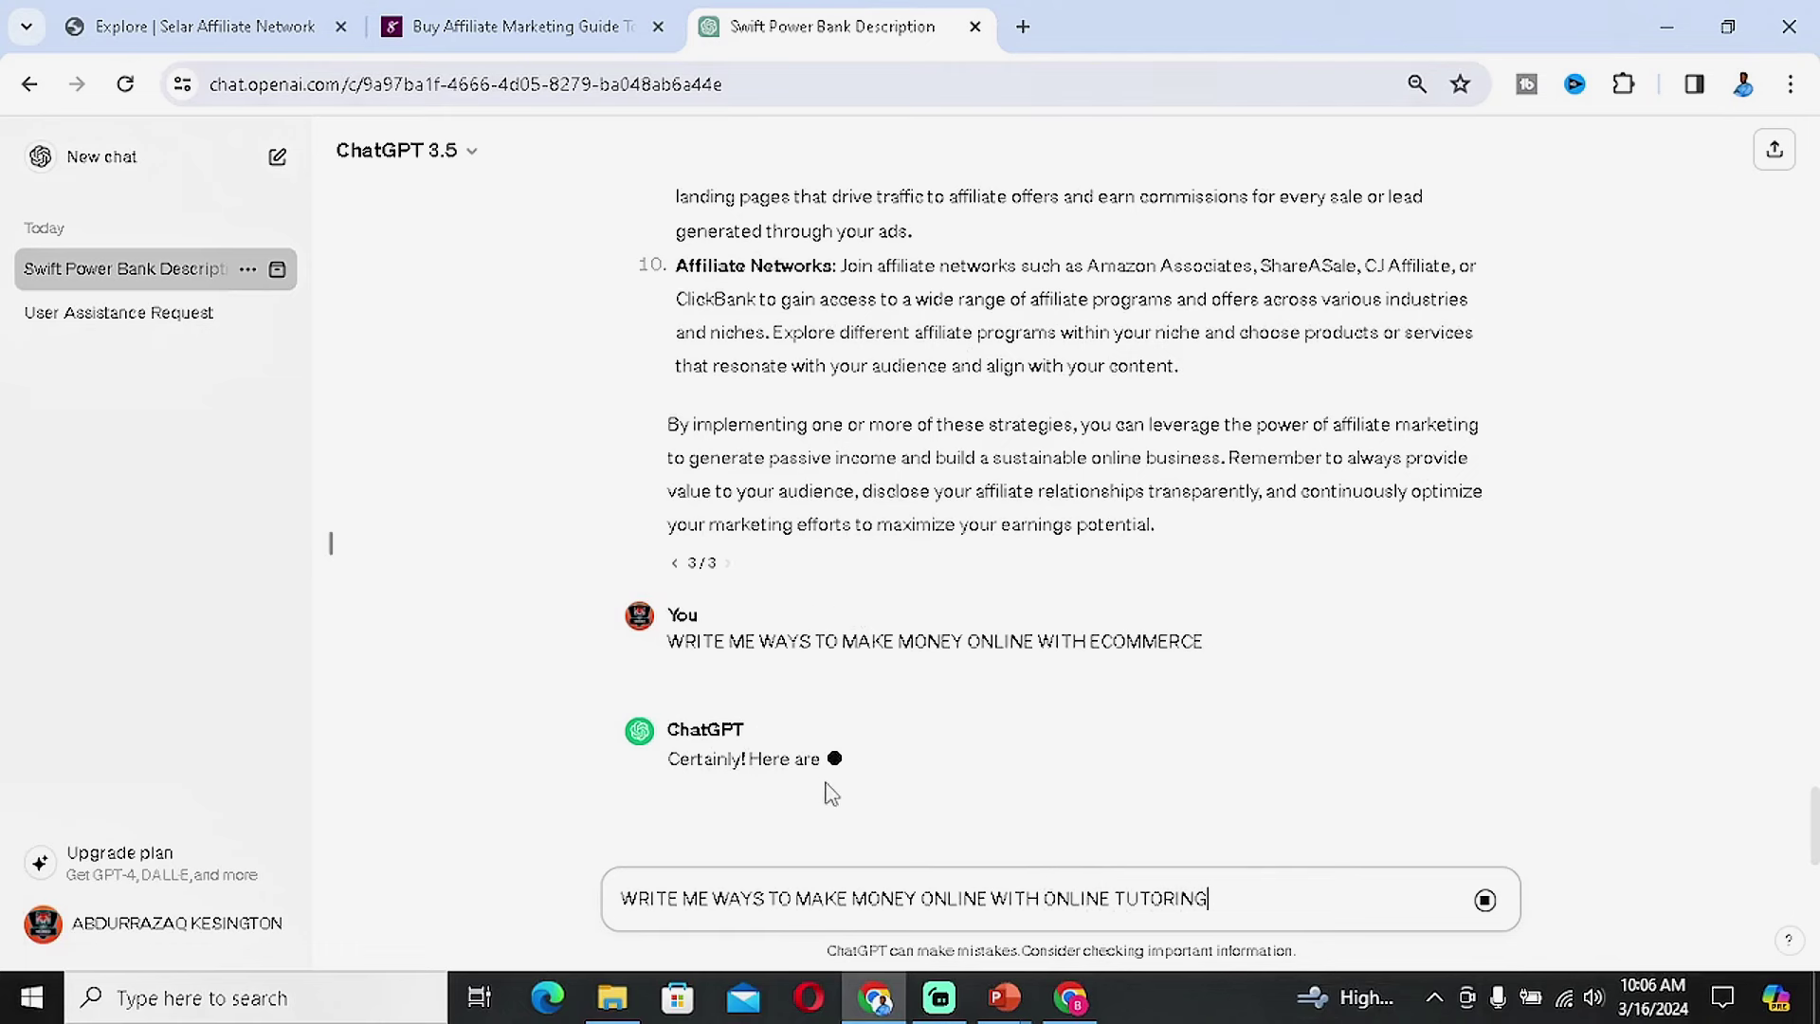
Reload the page and select Dropshipping, Print-on-Demand and Private Labeling from the reply.
{"action": "left_click", "coordinate": [125, 83]}
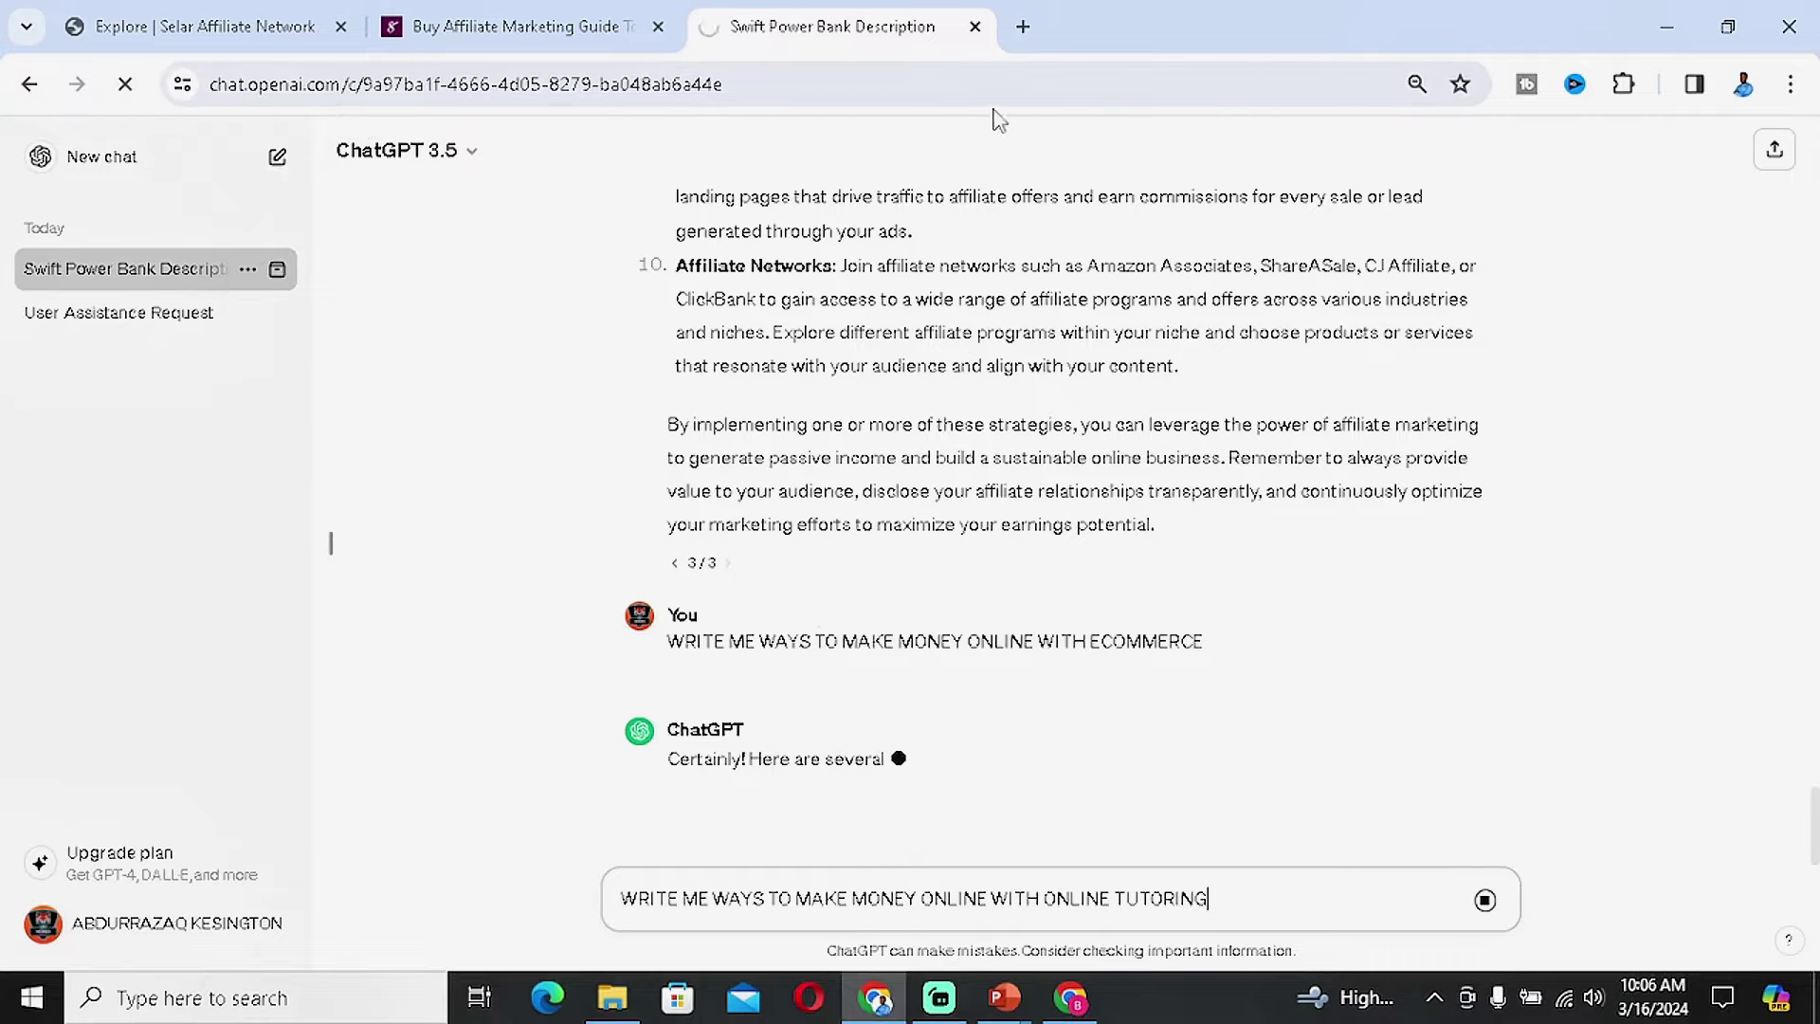
{"action": "scroll", "coordinate": [767, 607], "scroll_direction": "up", "scroll_amount": 15}
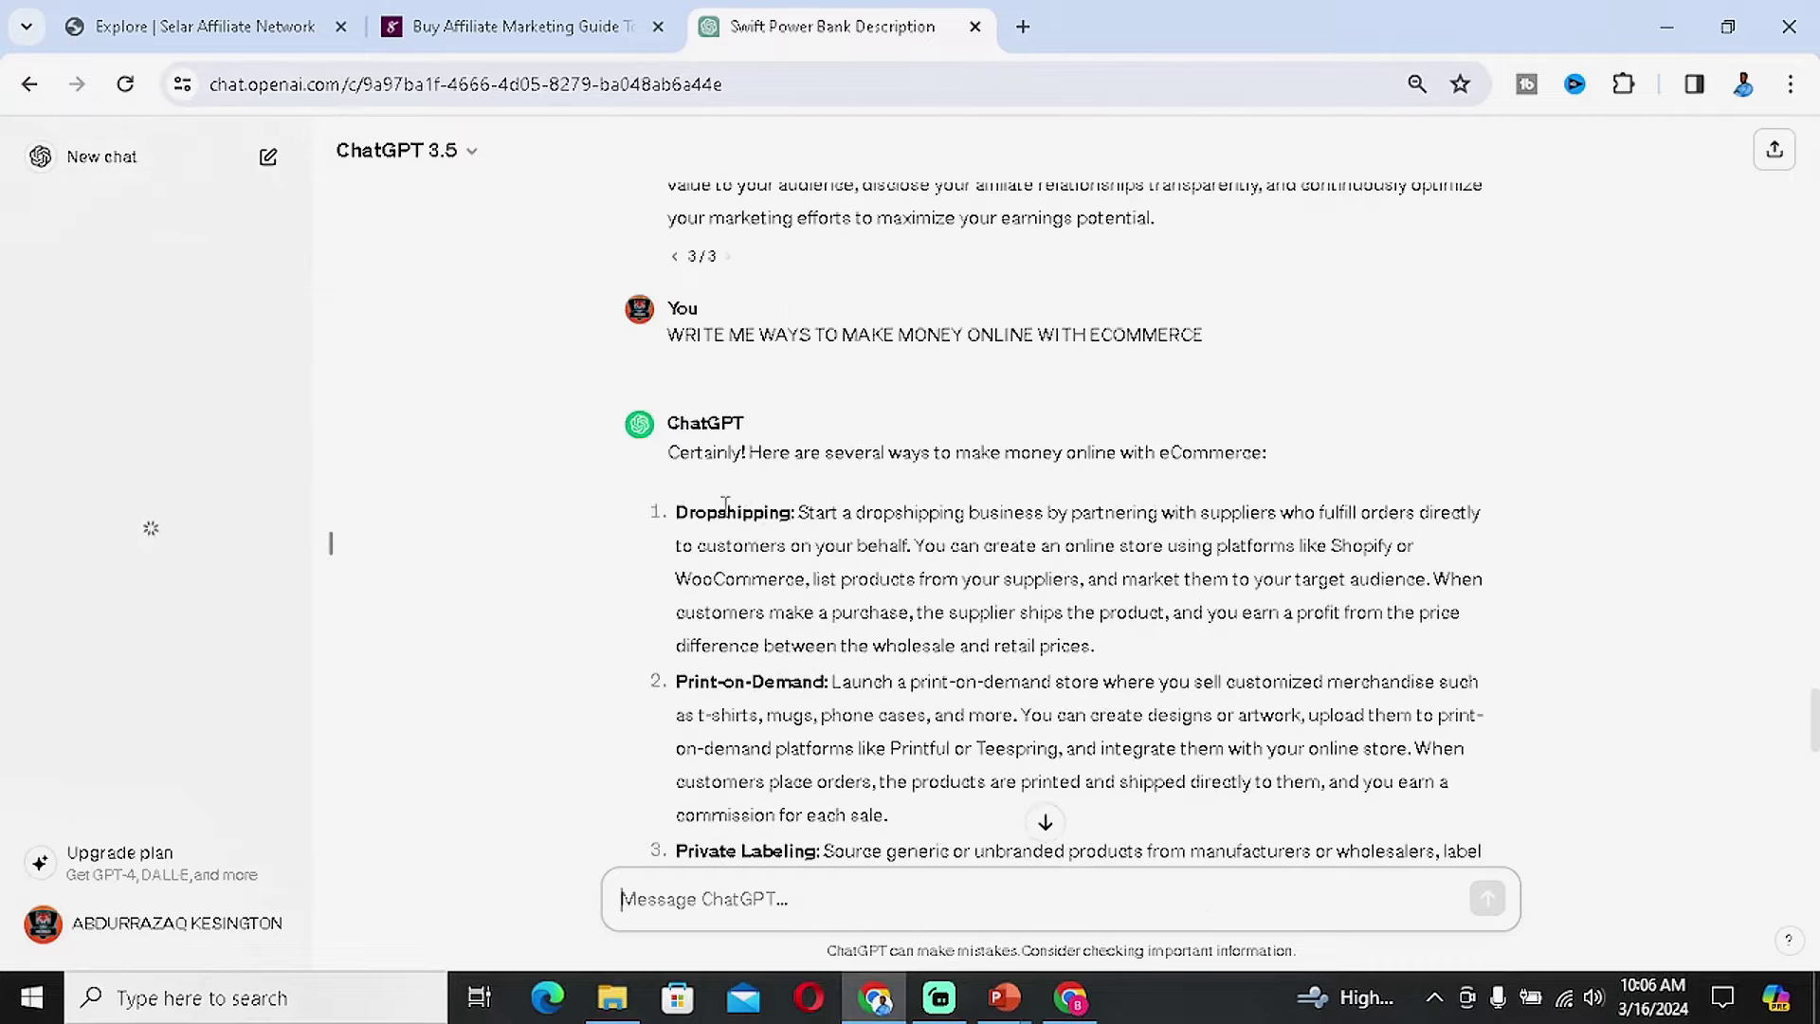
{"action": "left_click_drag", "start_coordinate": [676, 510], "coordinate": [1363, 713]}
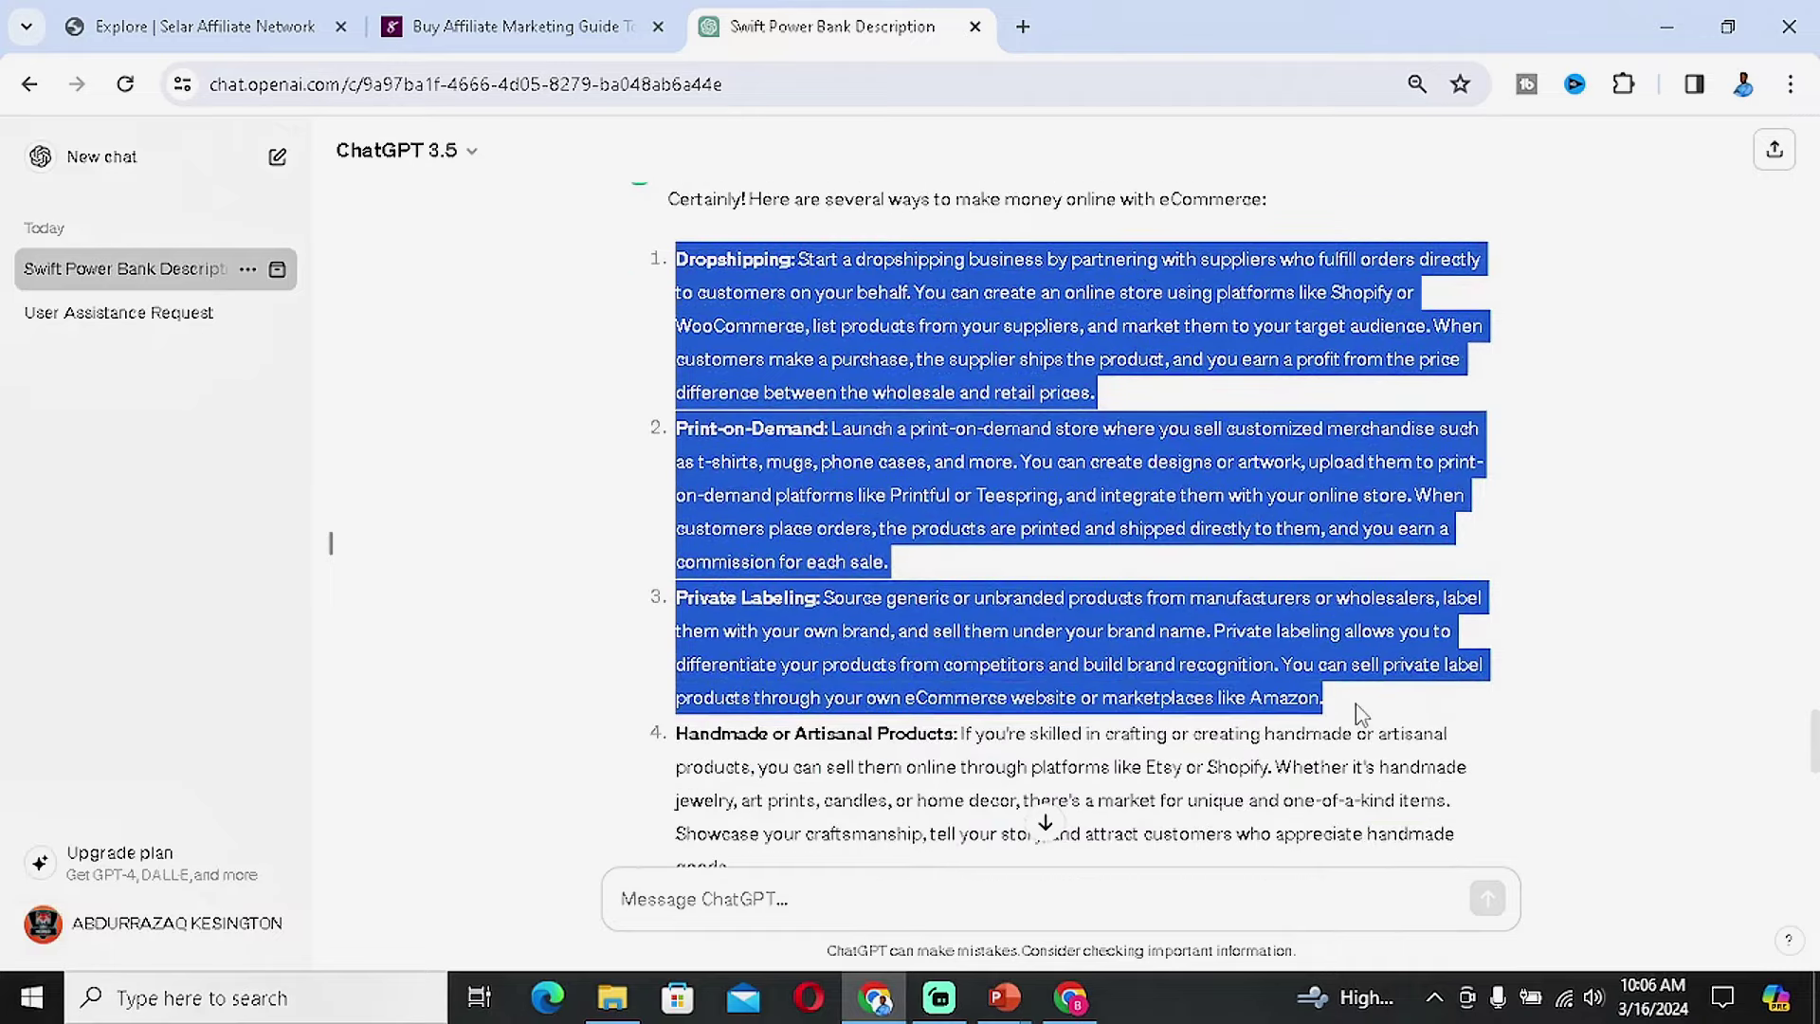
{"action": "left_click", "coordinate": [1004, 997]}
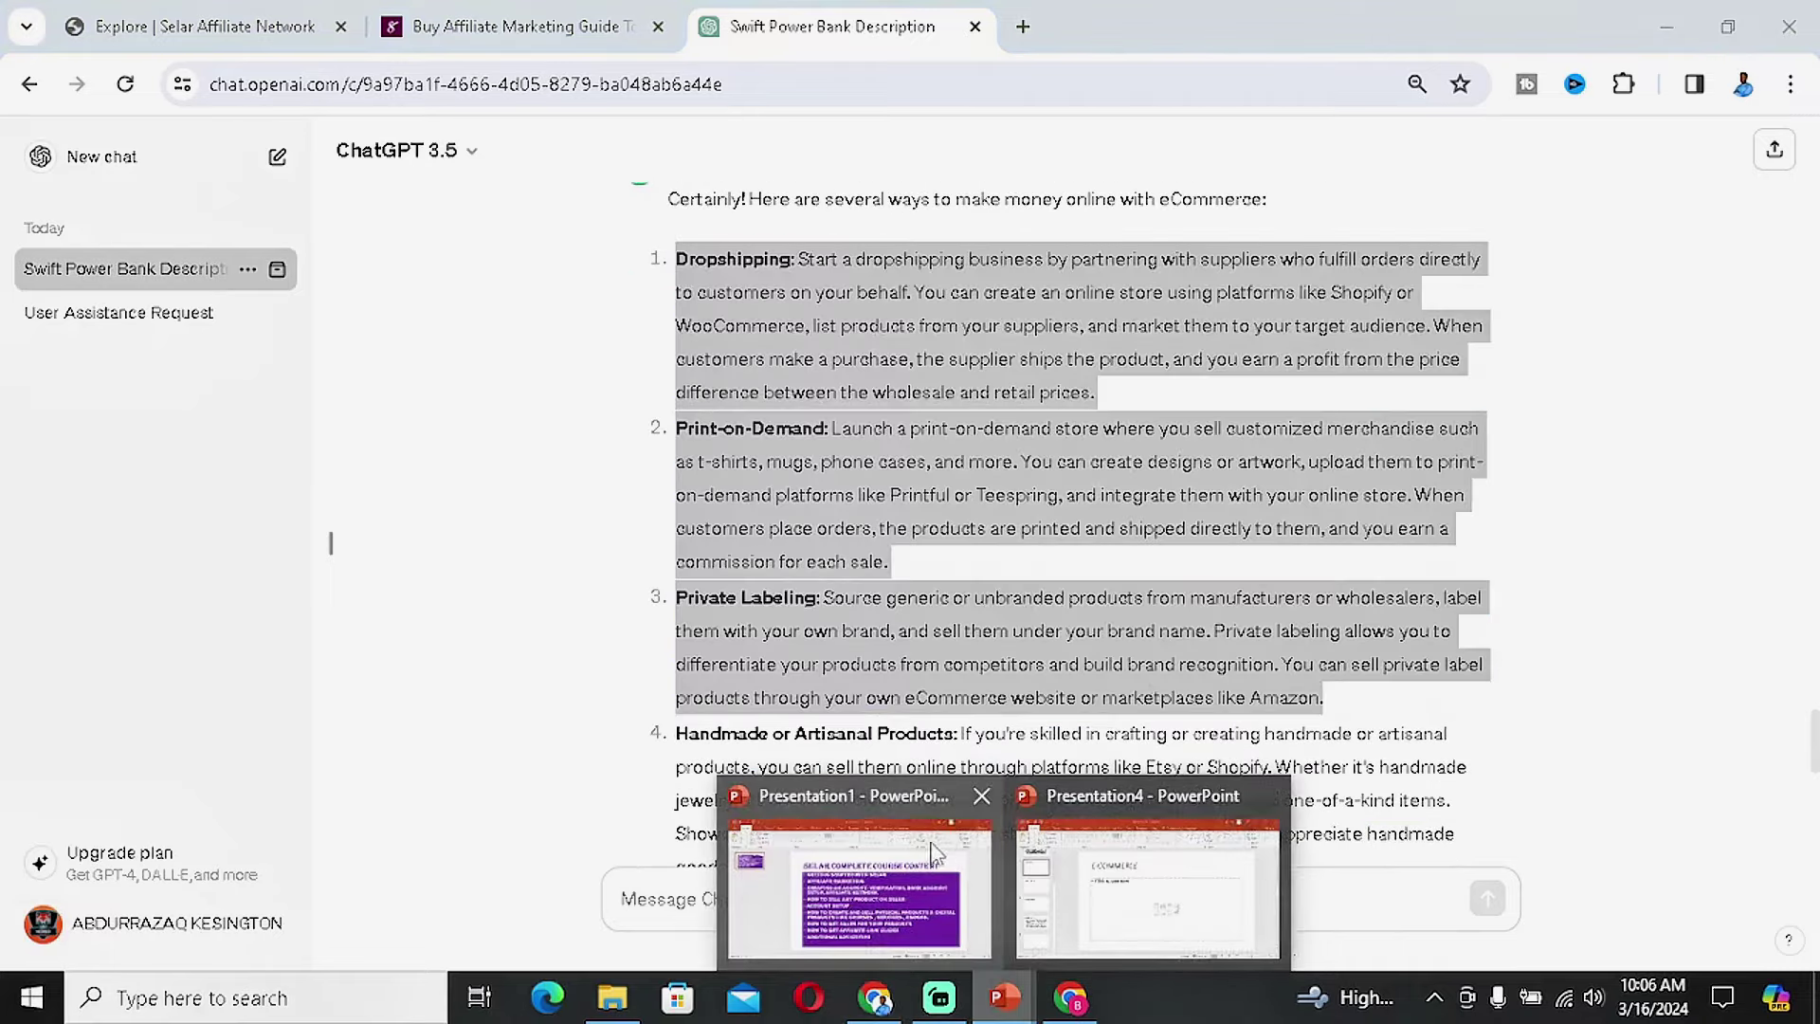
Paste Dropshipping, Print-on-Demand and Private Labeling into the E-COMMERCE slide body.
{"action": "left_click", "coordinate": [1130, 889]}
{"action": "left_click", "coordinate": [716, 454]}
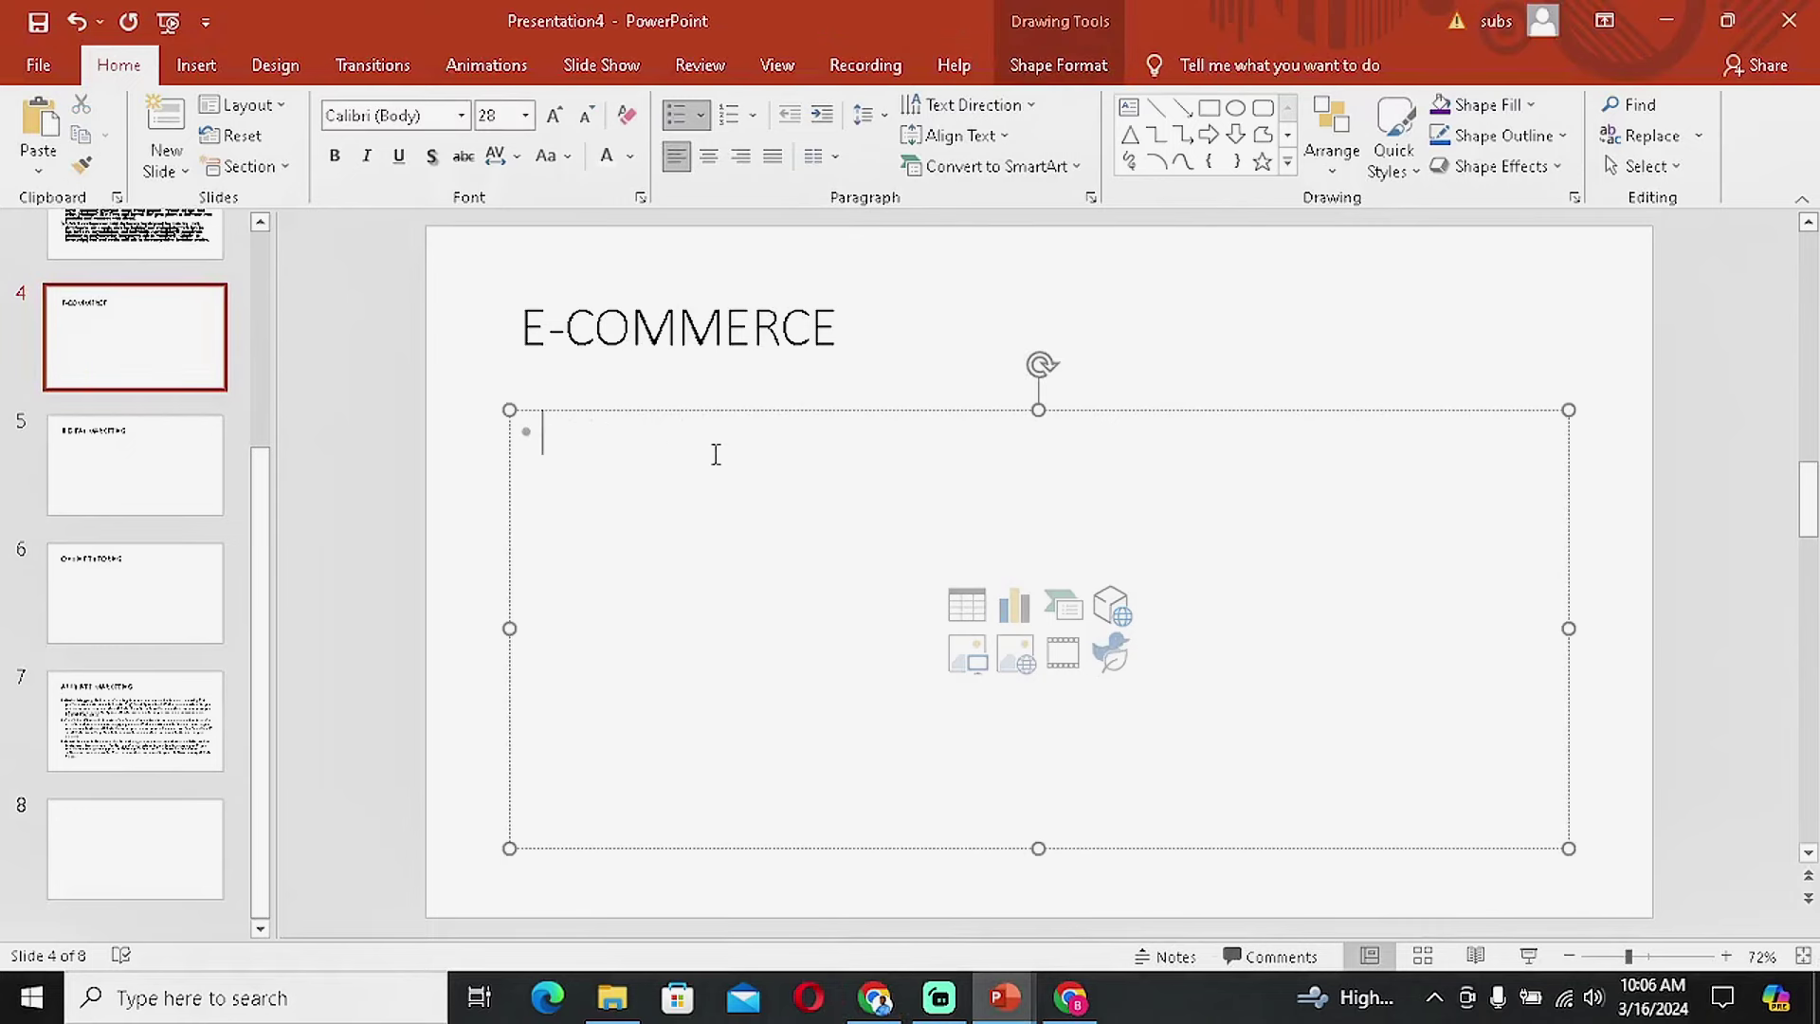
{"action": "key", "text": "ctrl+v"}
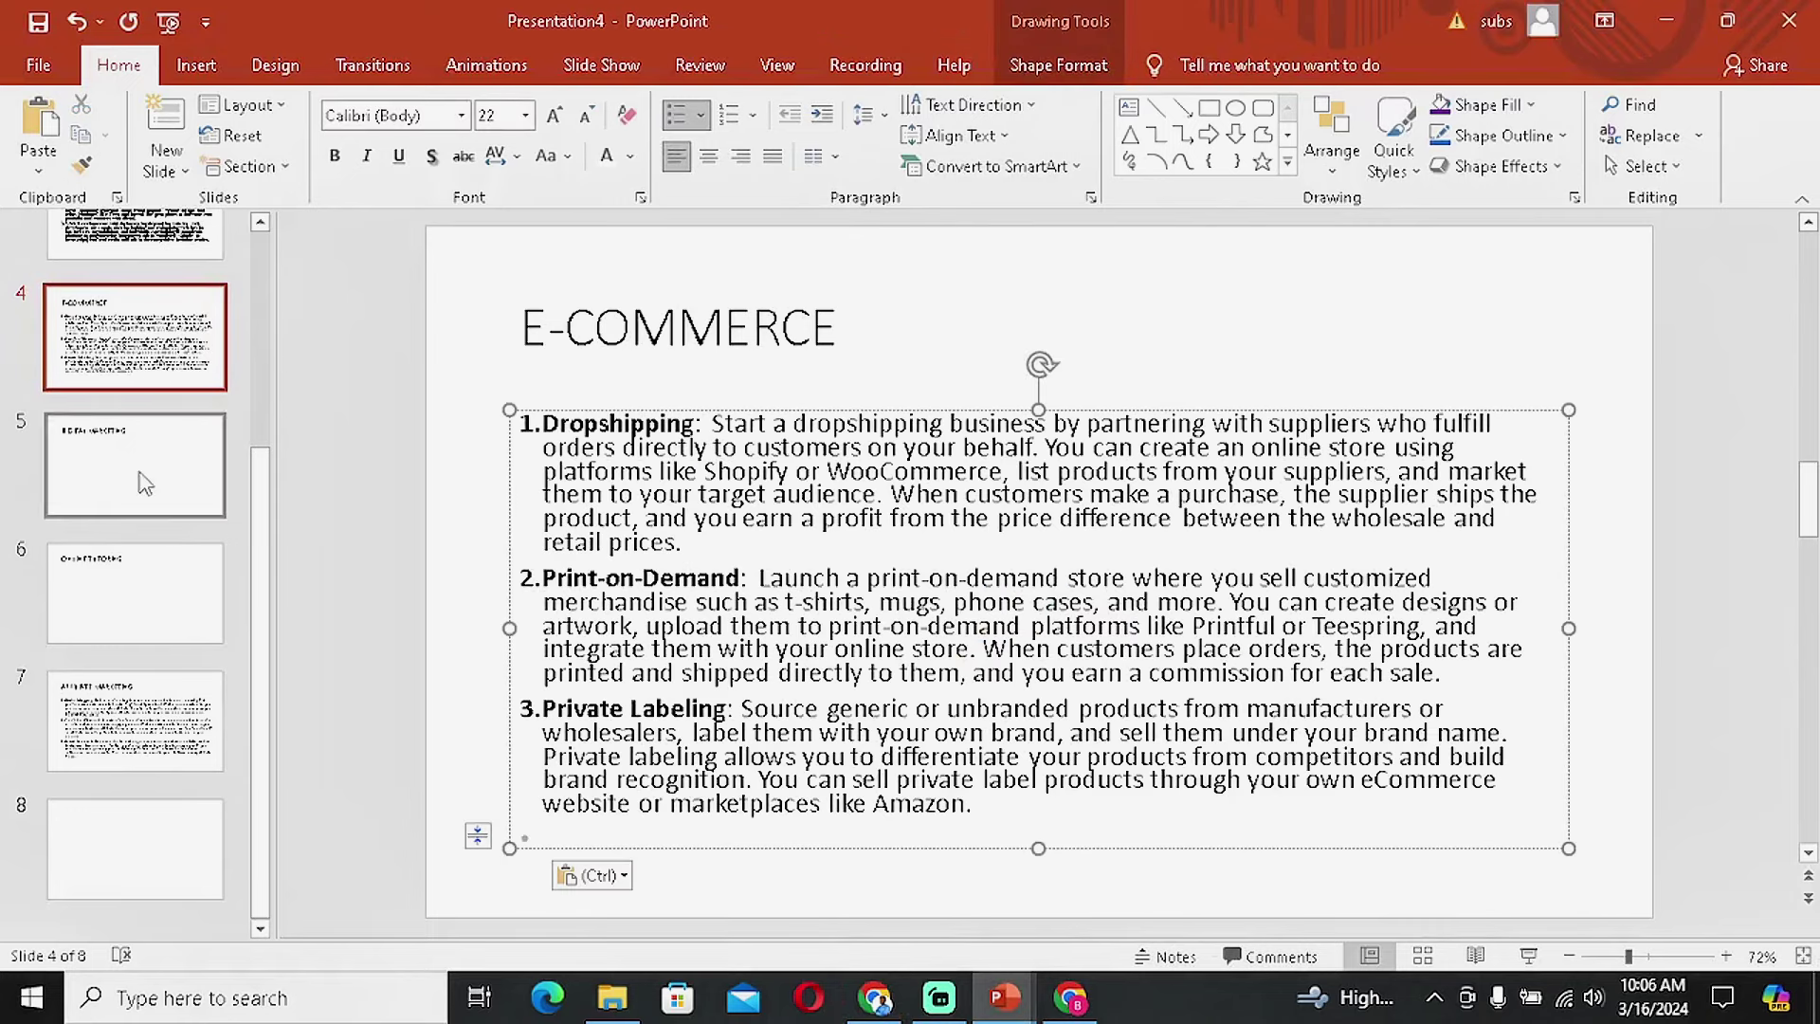
{"action": "left_click", "coordinate": [145, 484]}
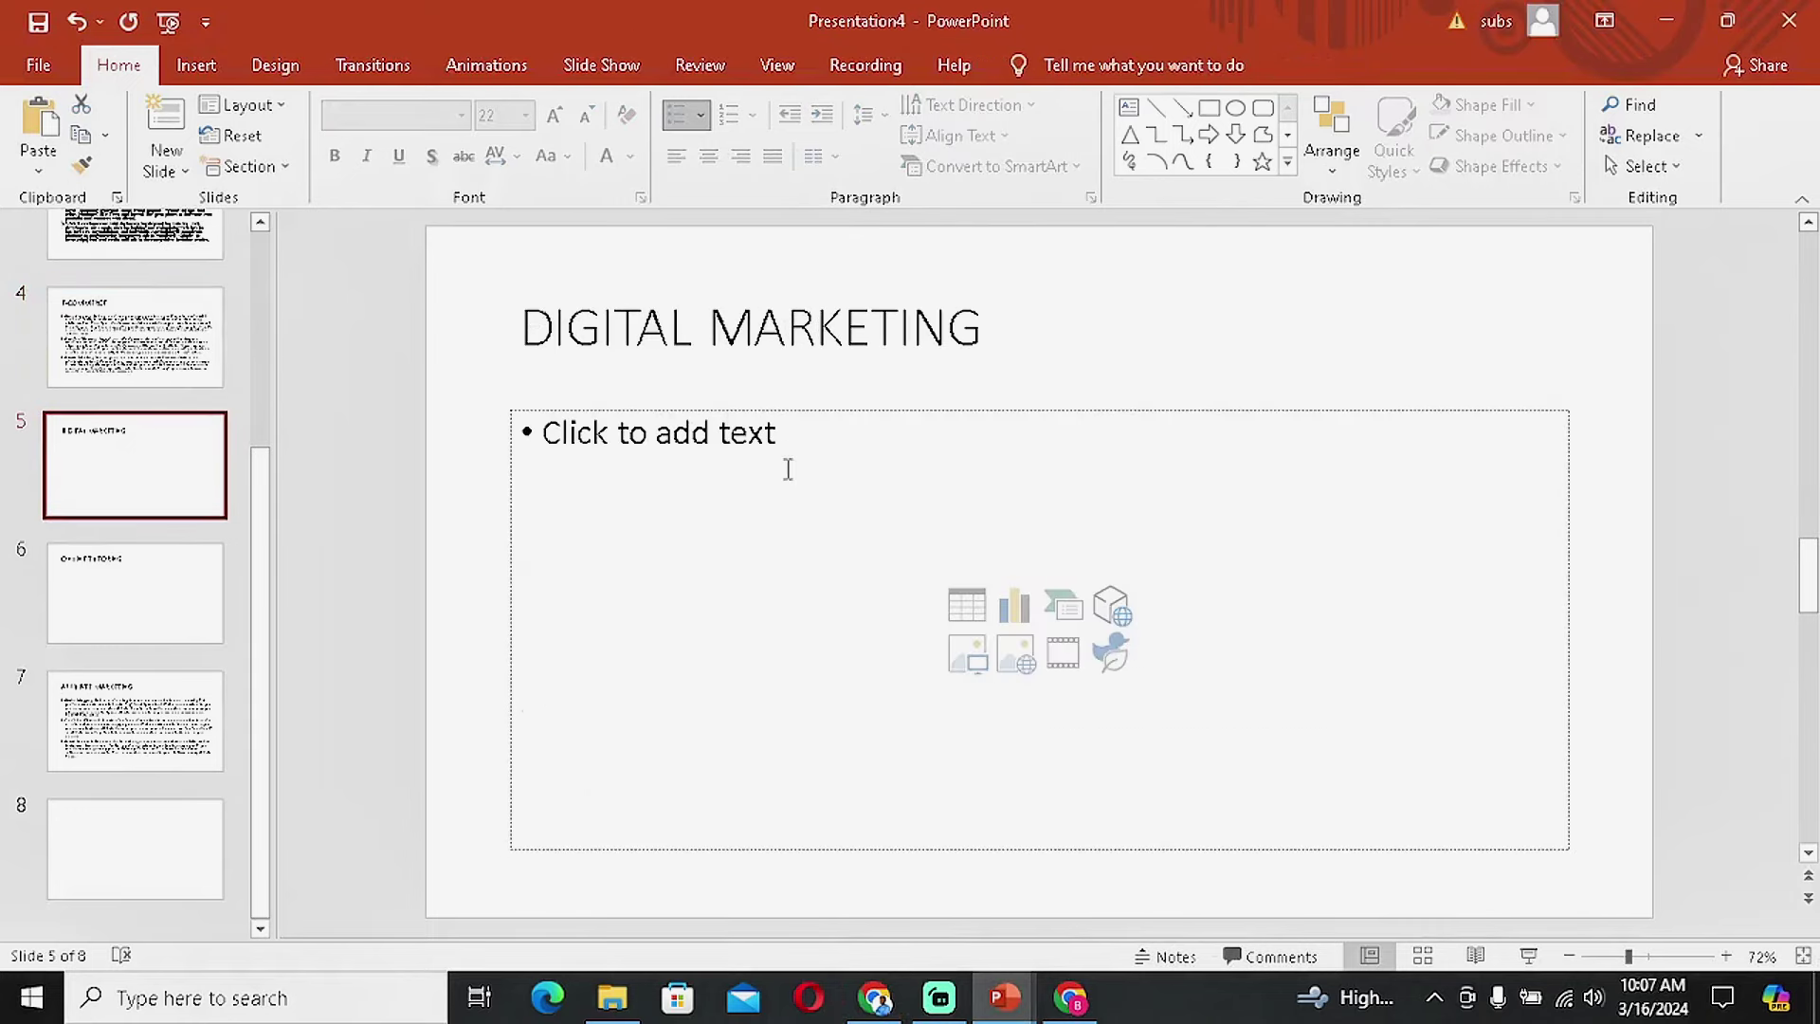
{"action": "left_click", "coordinate": [213, 597]}
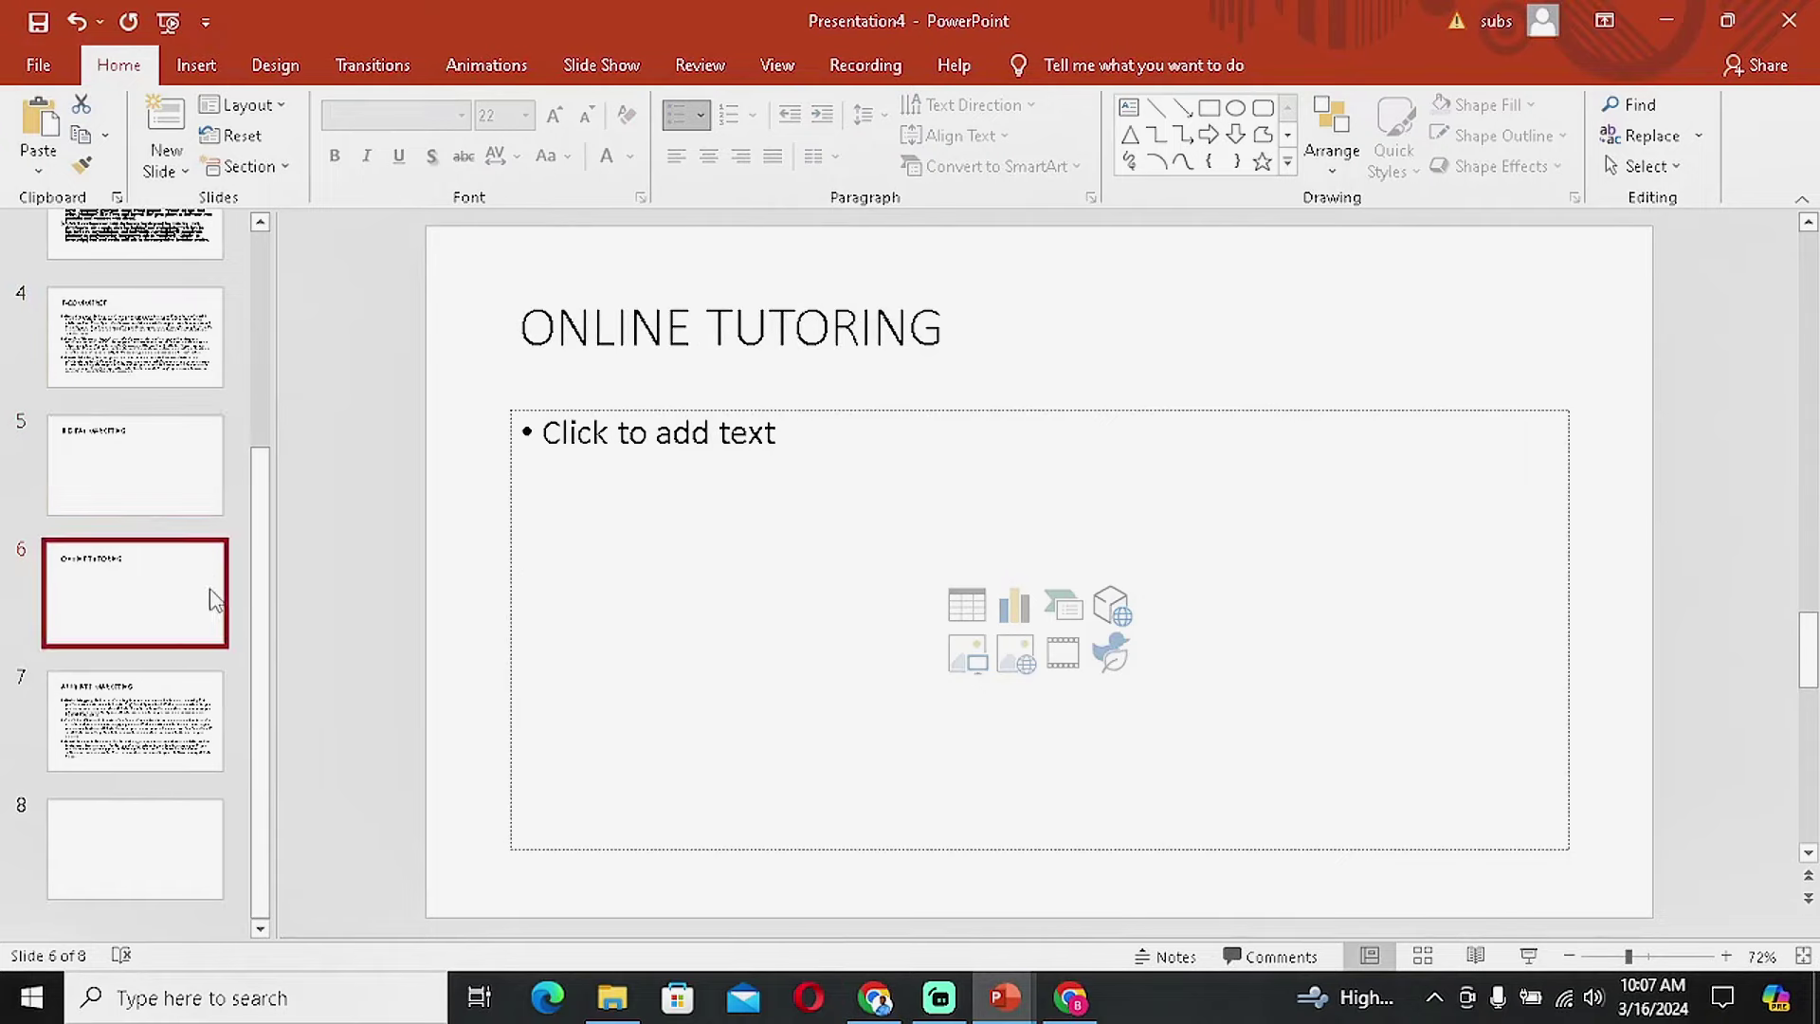
{"action": "left_click", "coordinate": [865, 991]}
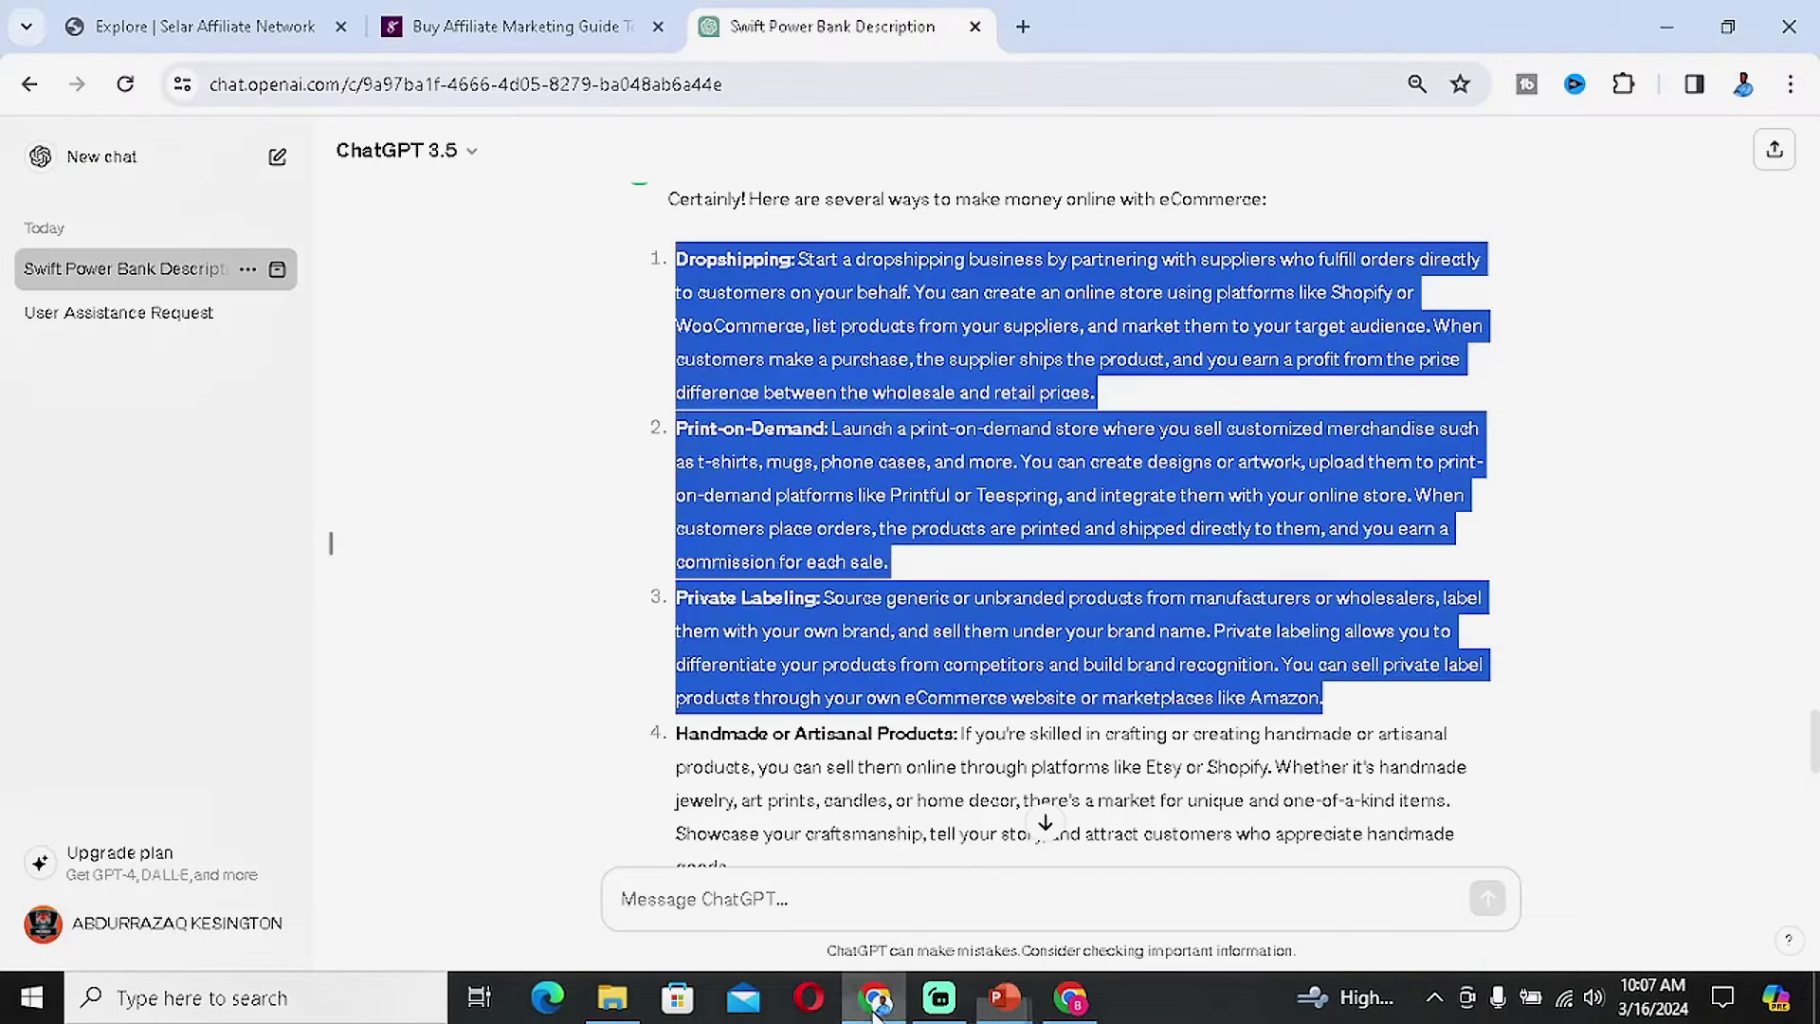
Resend the eCommerce prompt with ECOMMERCE changed to ONLINE TUTORING.
{"action": "left_click", "coordinate": [874, 908]}
{"action": "scroll", "coordinate": [1189, 398], "scroll_direction": "up", "scroll_amount": 3}
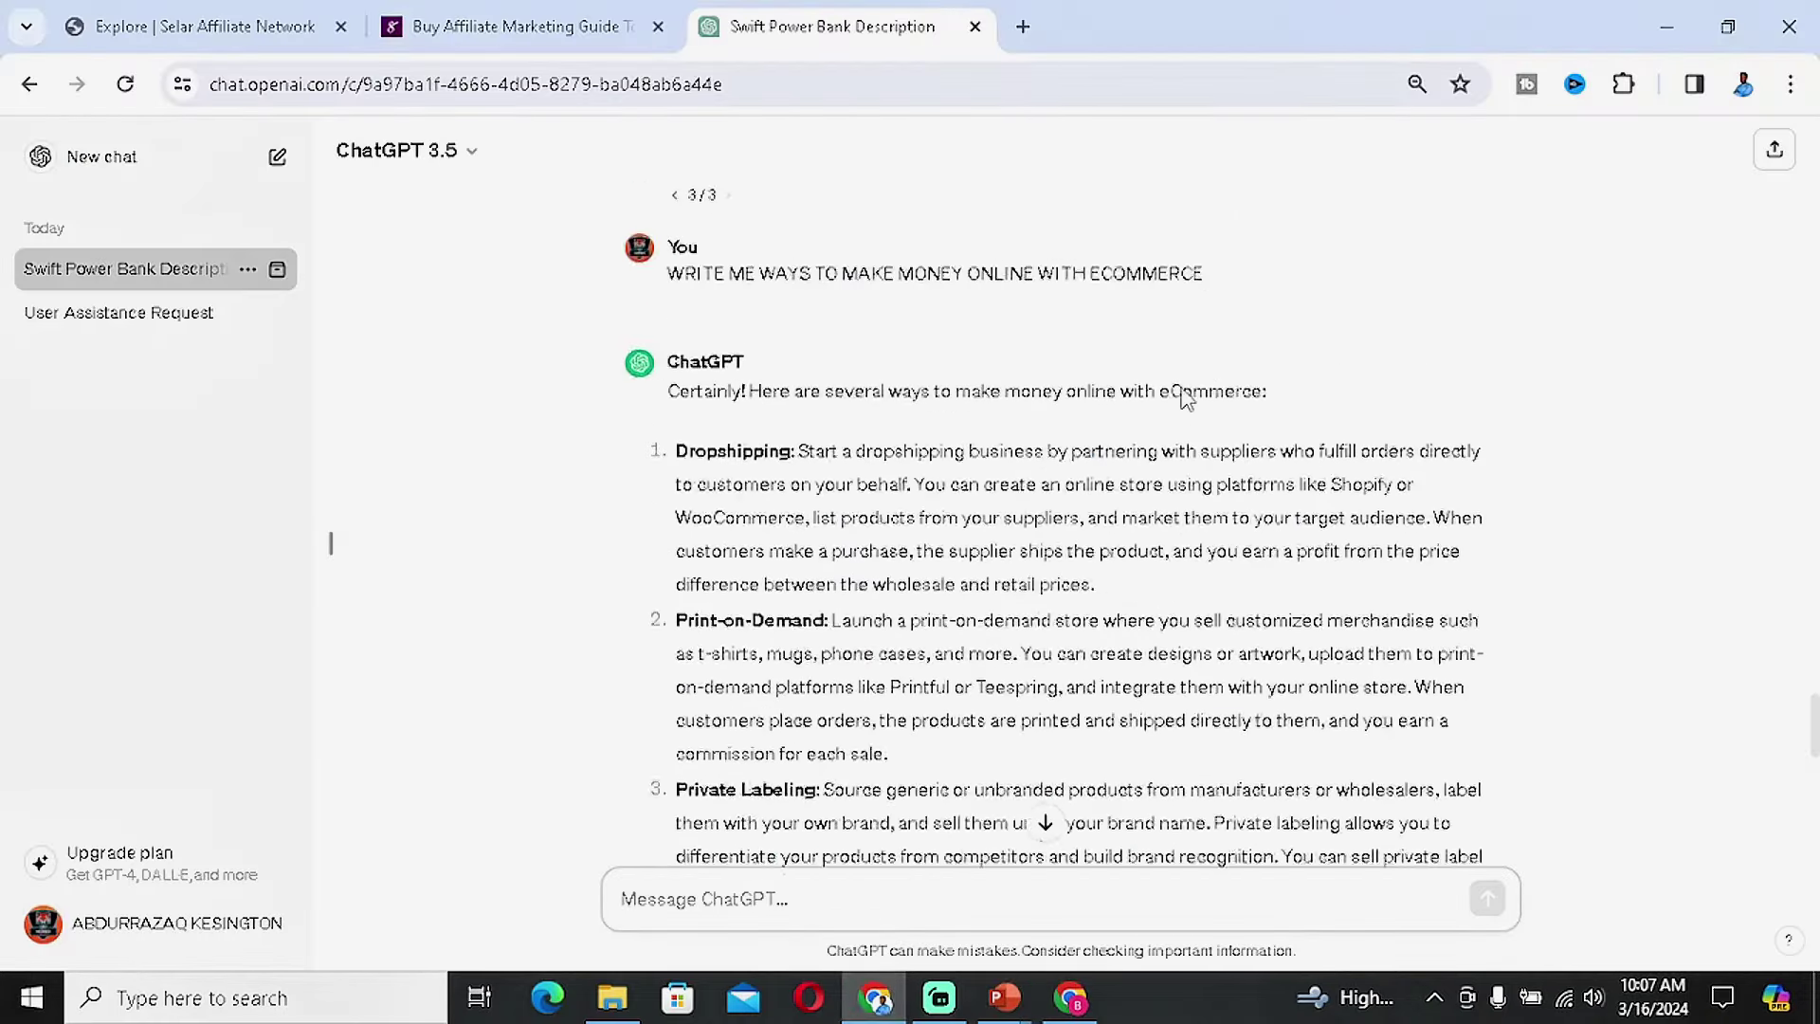
{"action": "left_click_drag", "start_coordinate": [1199, 350], "coordinate": [668, 350]}
{"action": "key", "text": "ctrl+c"}
{"action": "left_click", "coordinate": [926, 896]}
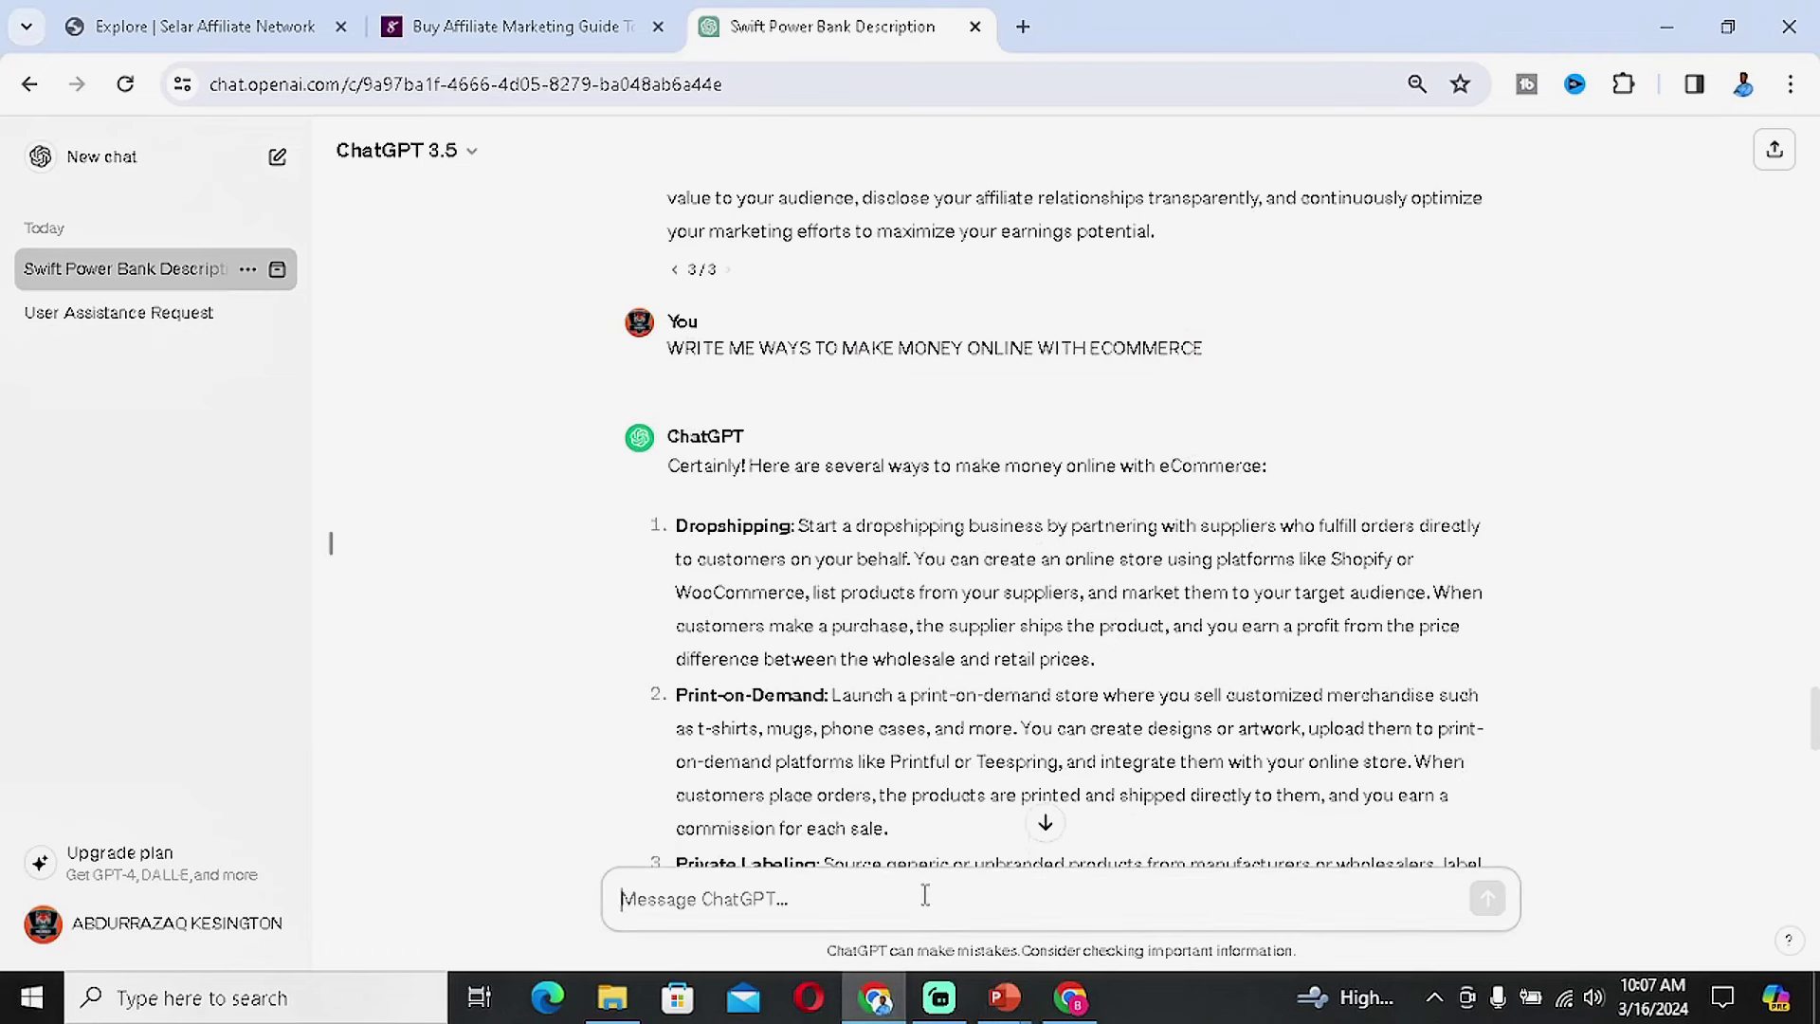
{"action": "key", "text": "ctrl+v"}
{"action": "key", "text": "ctrl+shift+Left"}
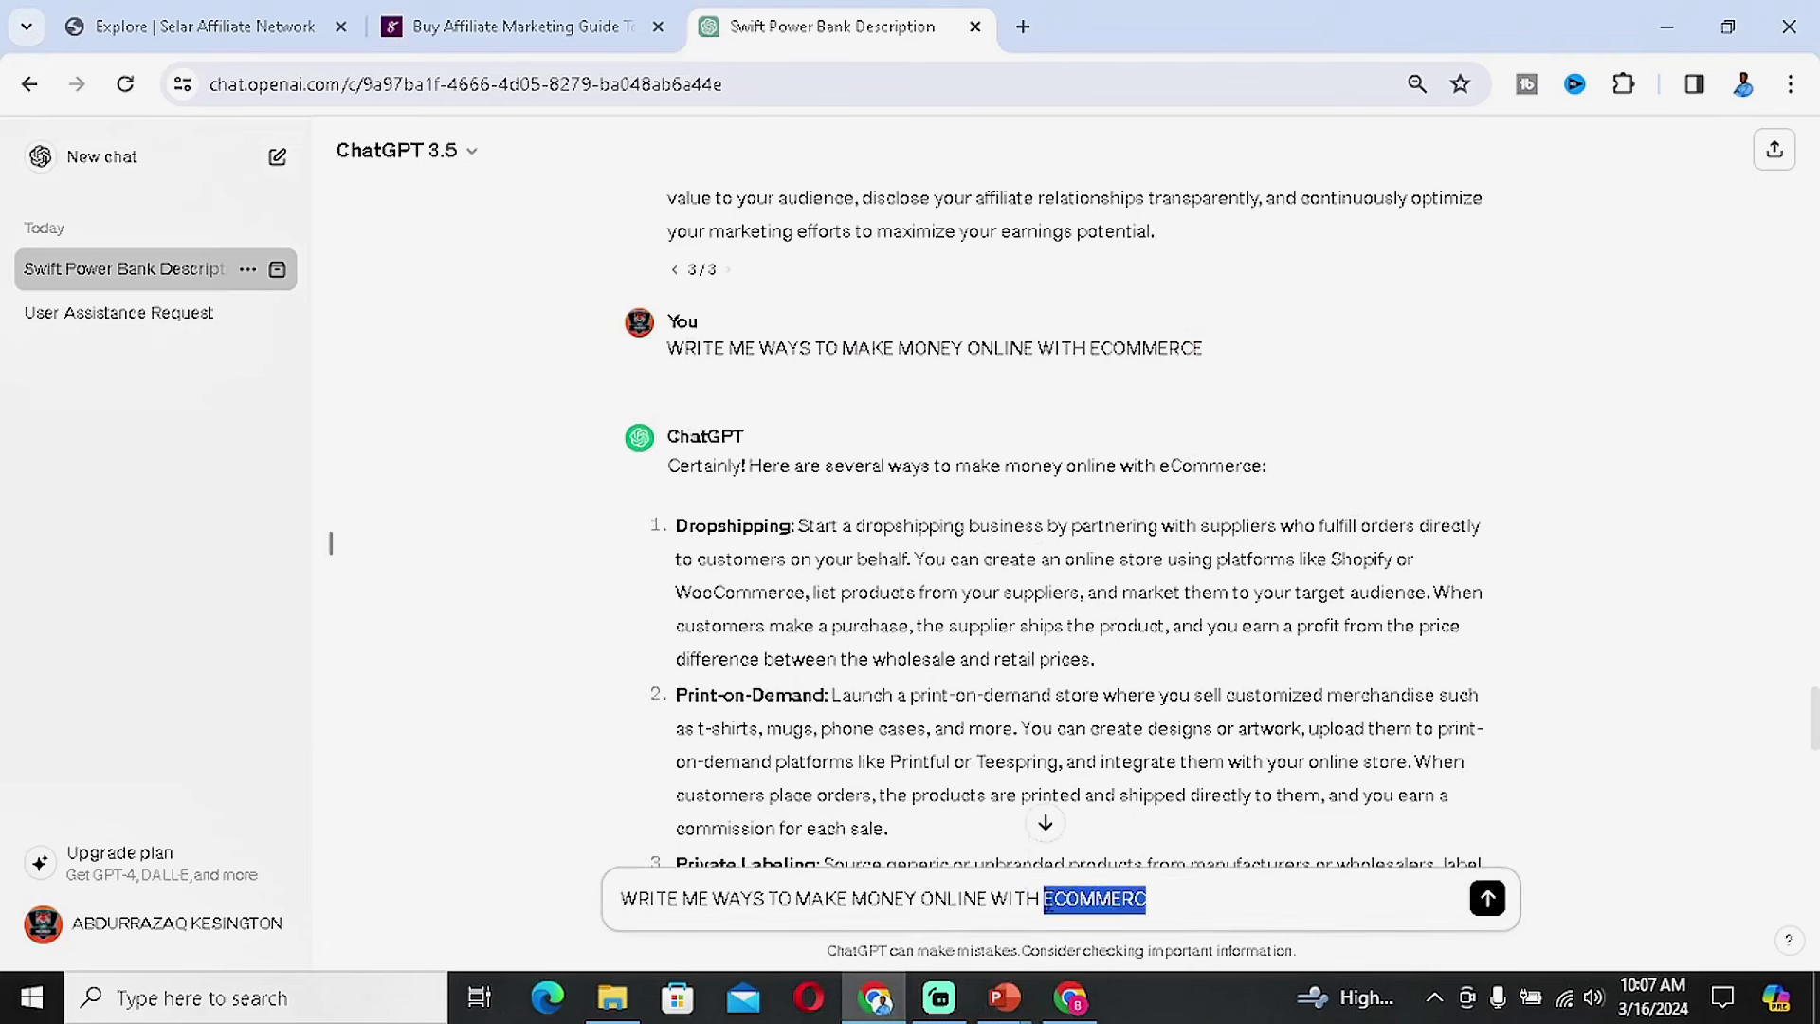
{"action": "type", "text": "ONLINE TUTORING"}
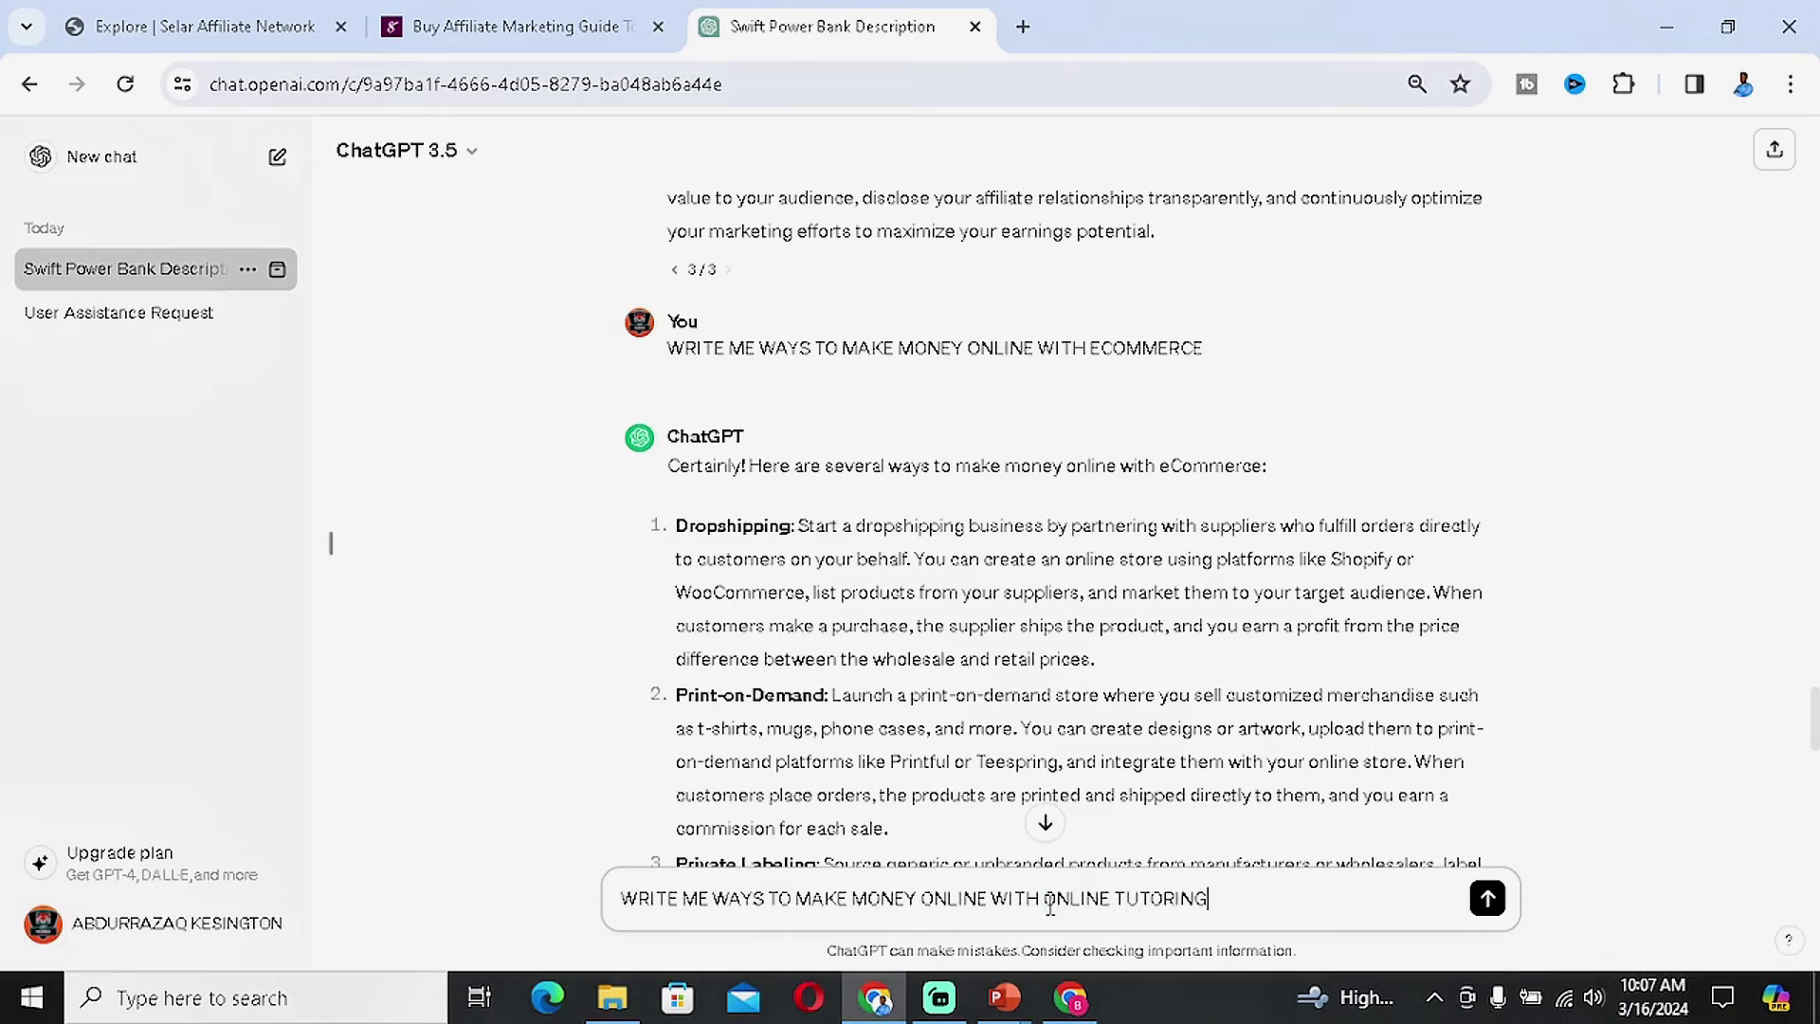
{"action": "key", "text": "Return"}
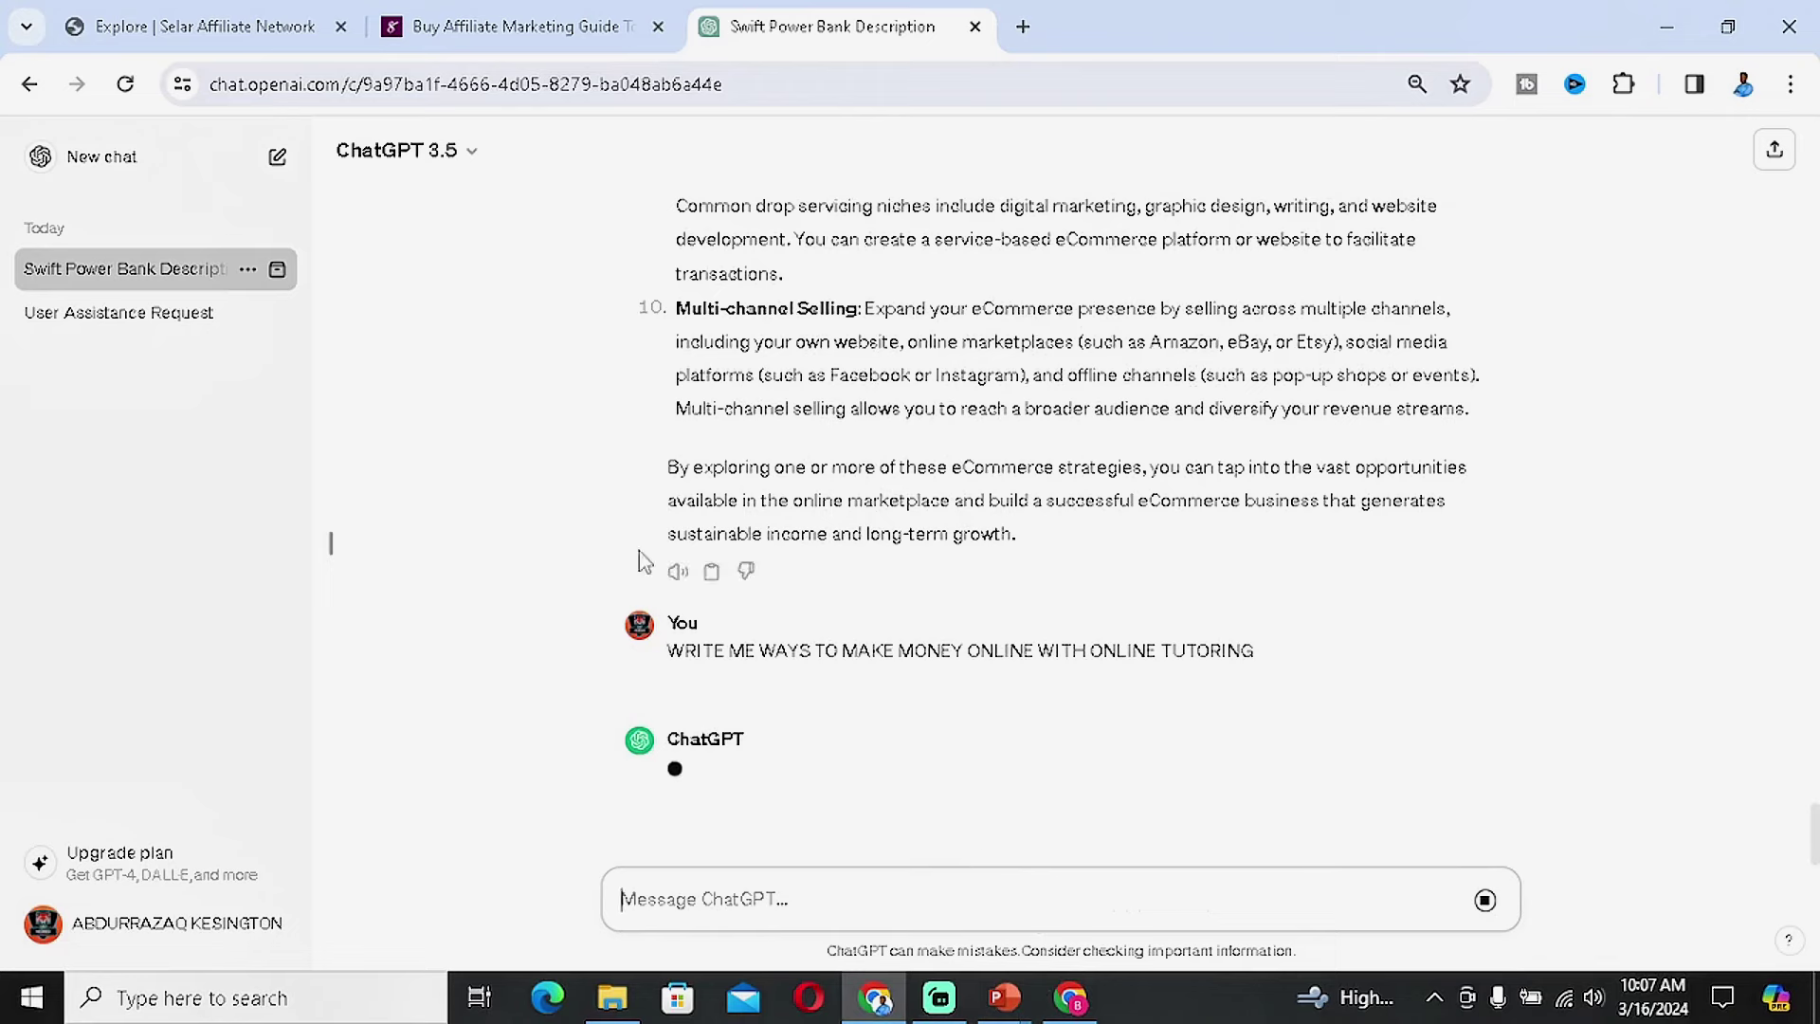
Nudge the FREELANCING slide's body text box slightly upward.
{"action": "mouse_move", "coordinate": [1020, 1019]}
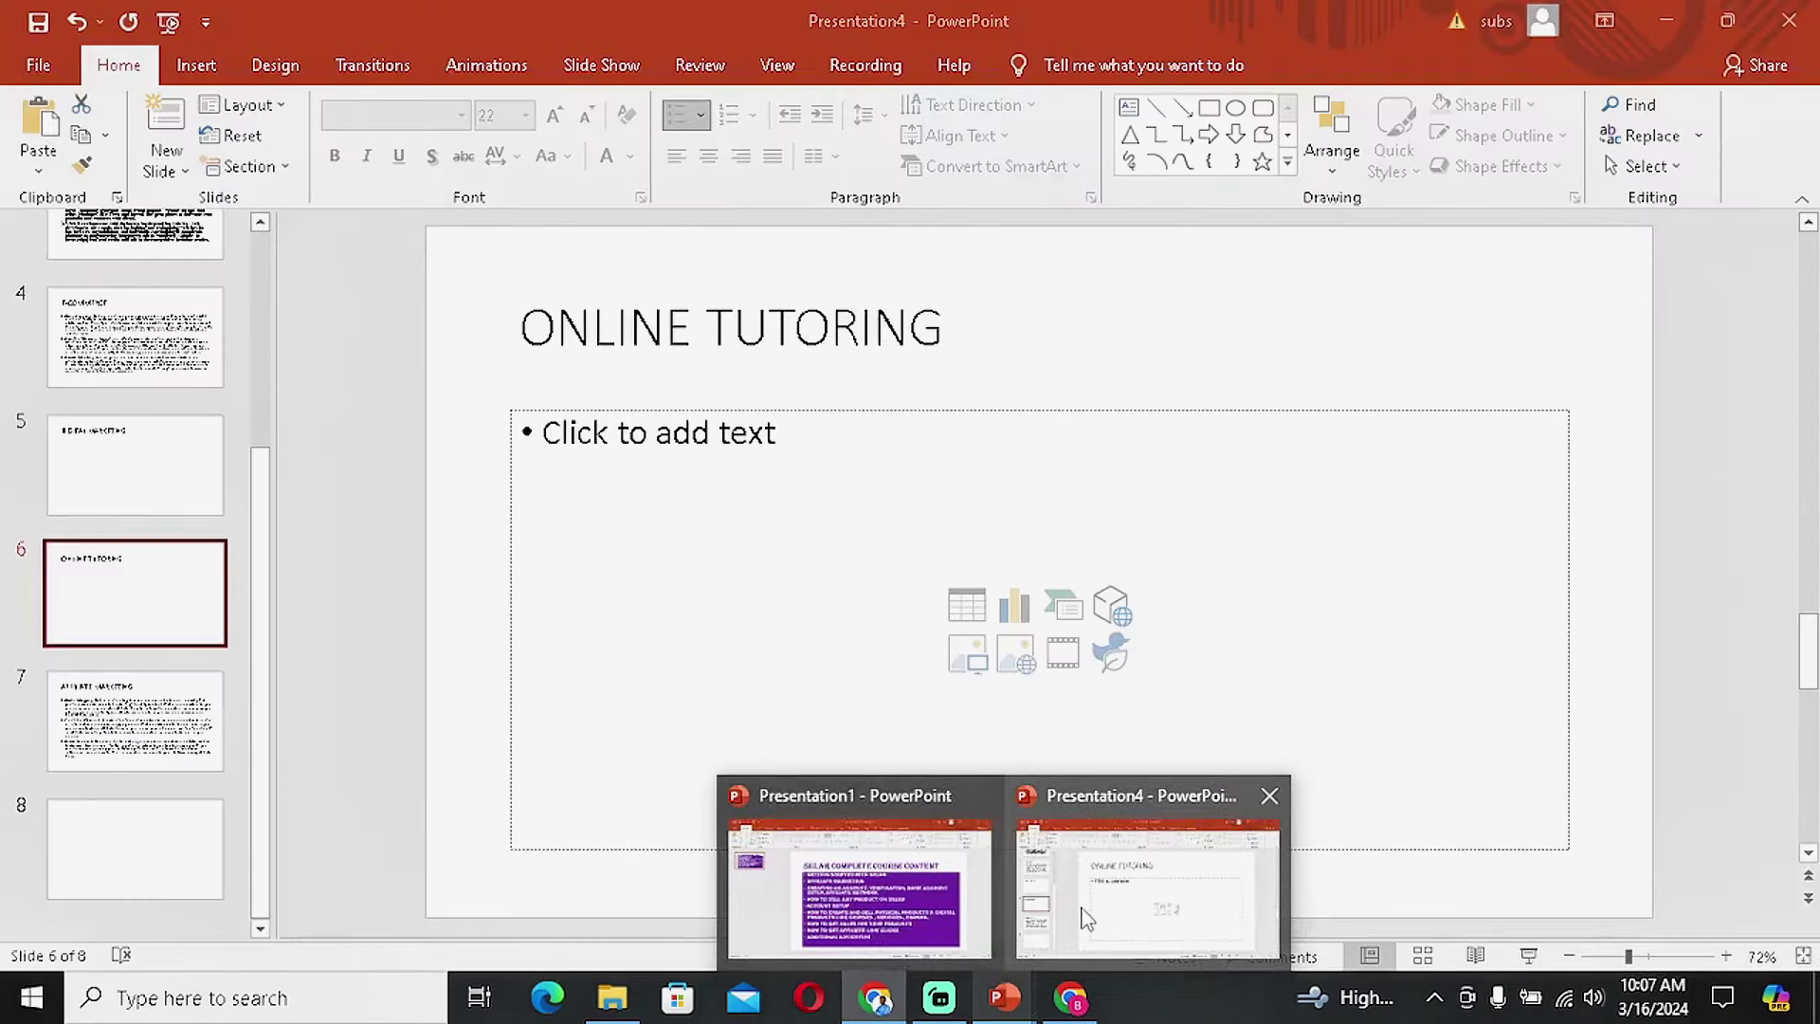
{"action": "left_click", "coordinate": [1137, 873]}
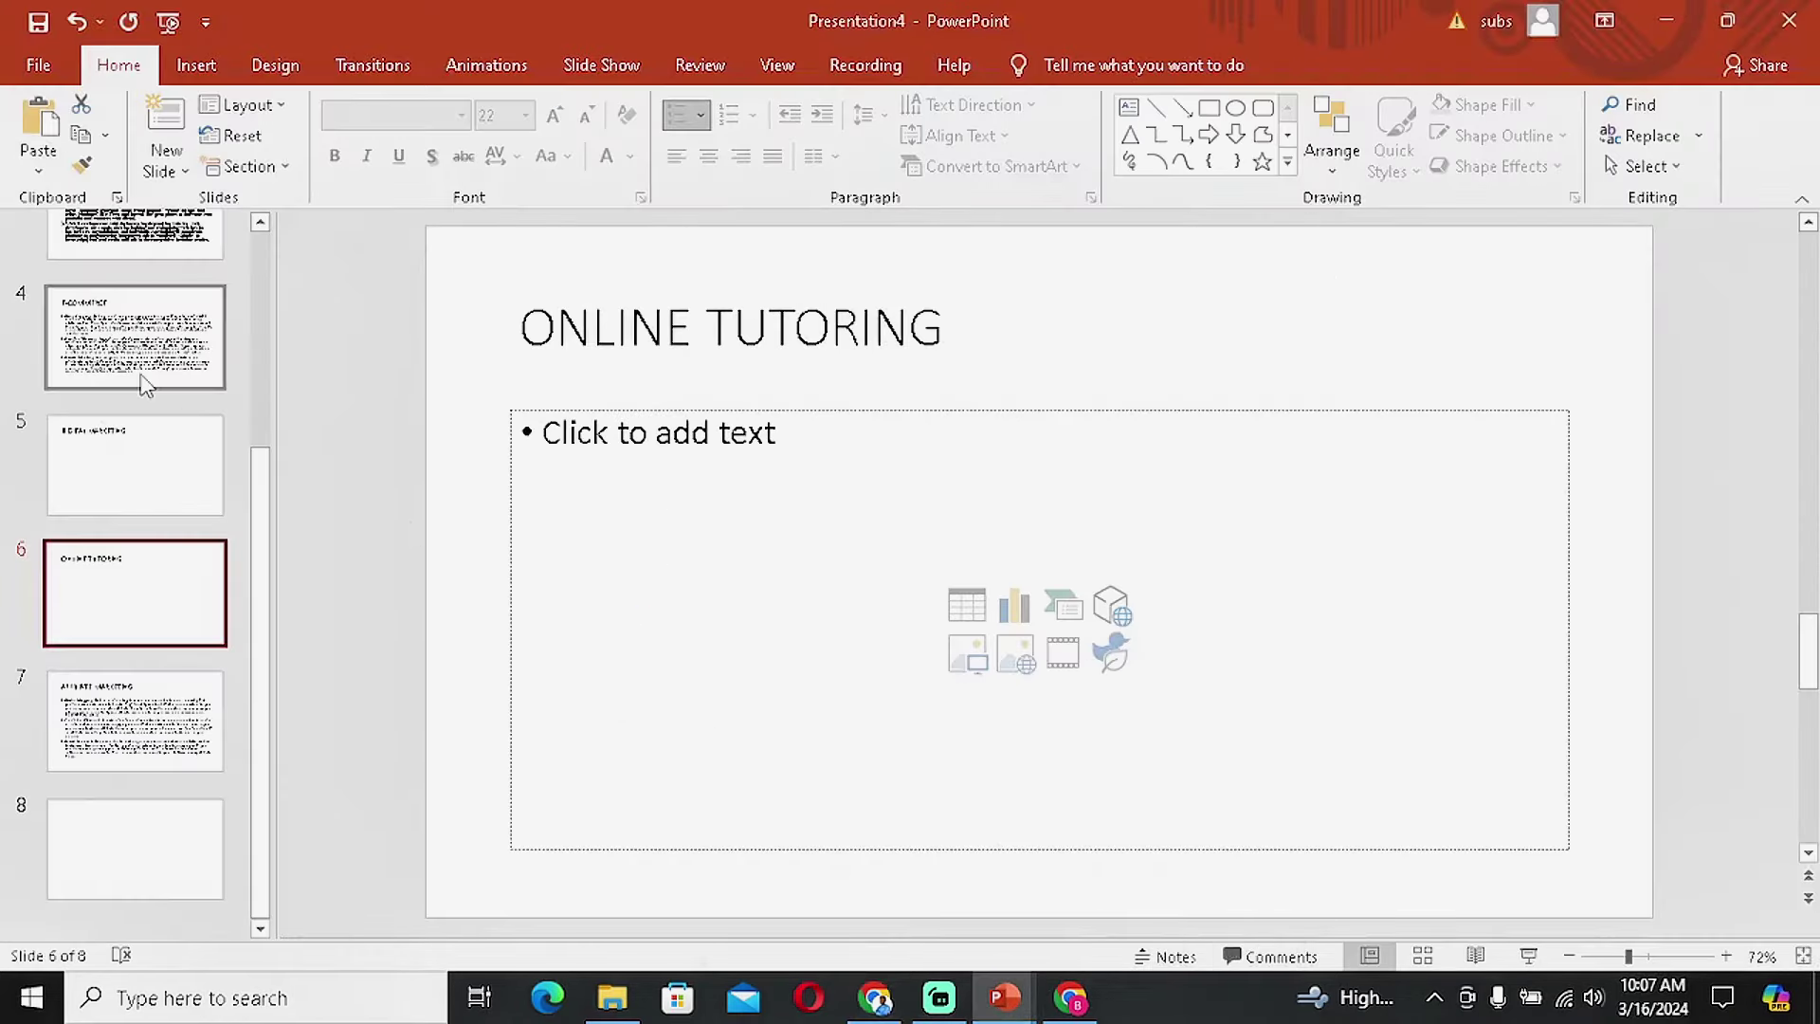
{"action": "scroll", "coordinate": [99, 410], "scroll_direction": "up", "scroll_amount": 2}
{"action": "left_click", "coordinate": [152, 323]}
{"action": "scroll", "coordinate": [152, 322], "scroll_direction": "up", "scroll_amount": 1}
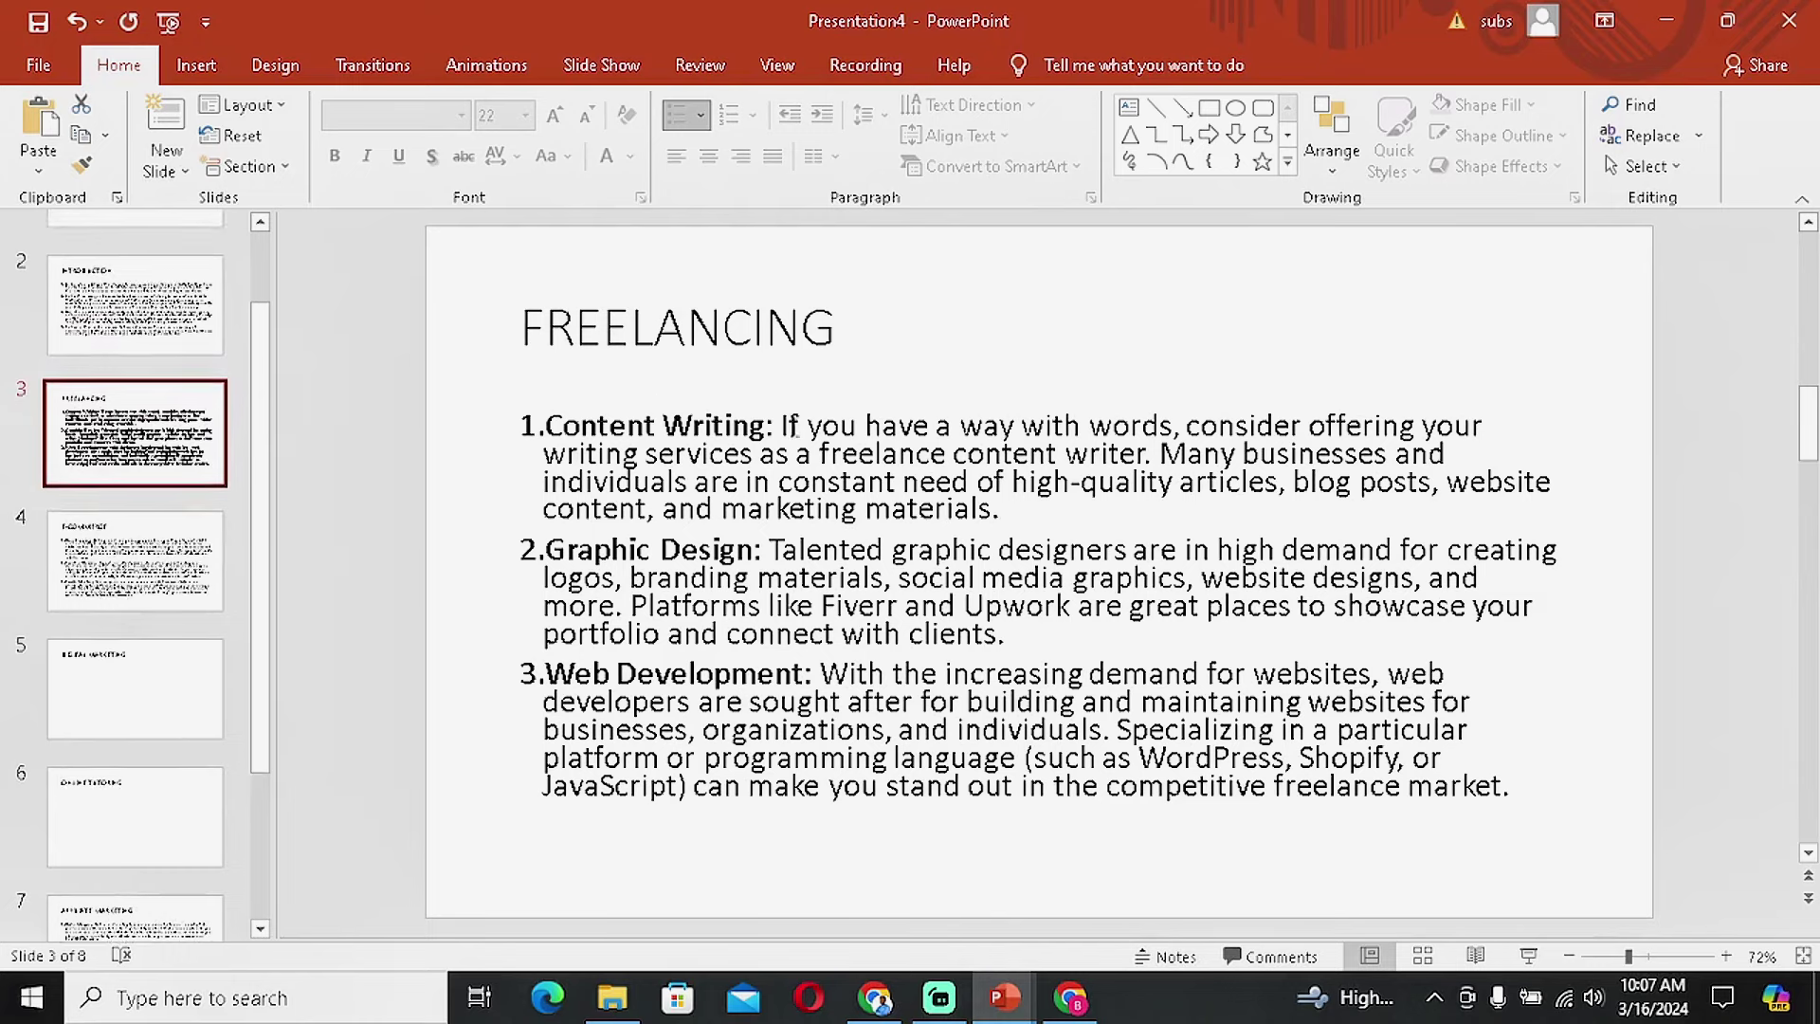
{"action": "left_click", "coordinate": [625, 443]}
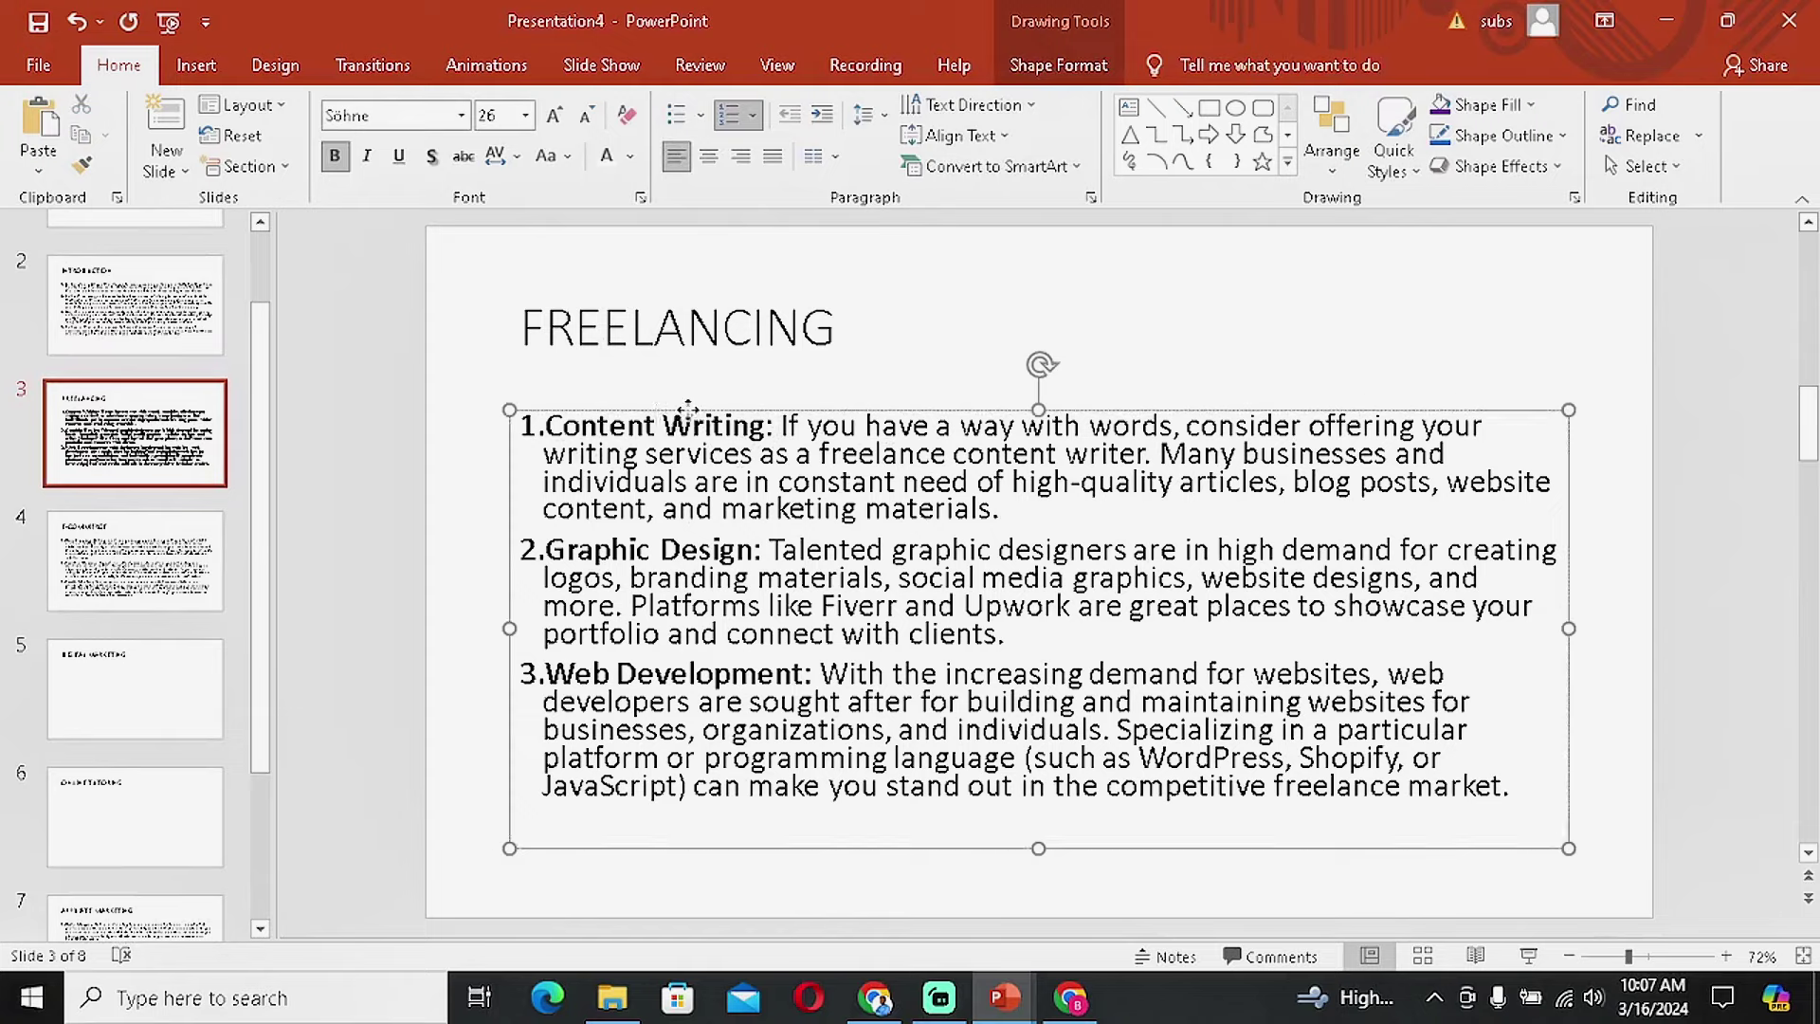
{"action": "left_click_drag", "start_coordinate": [690, 411], "coordinate": [684, 397]}
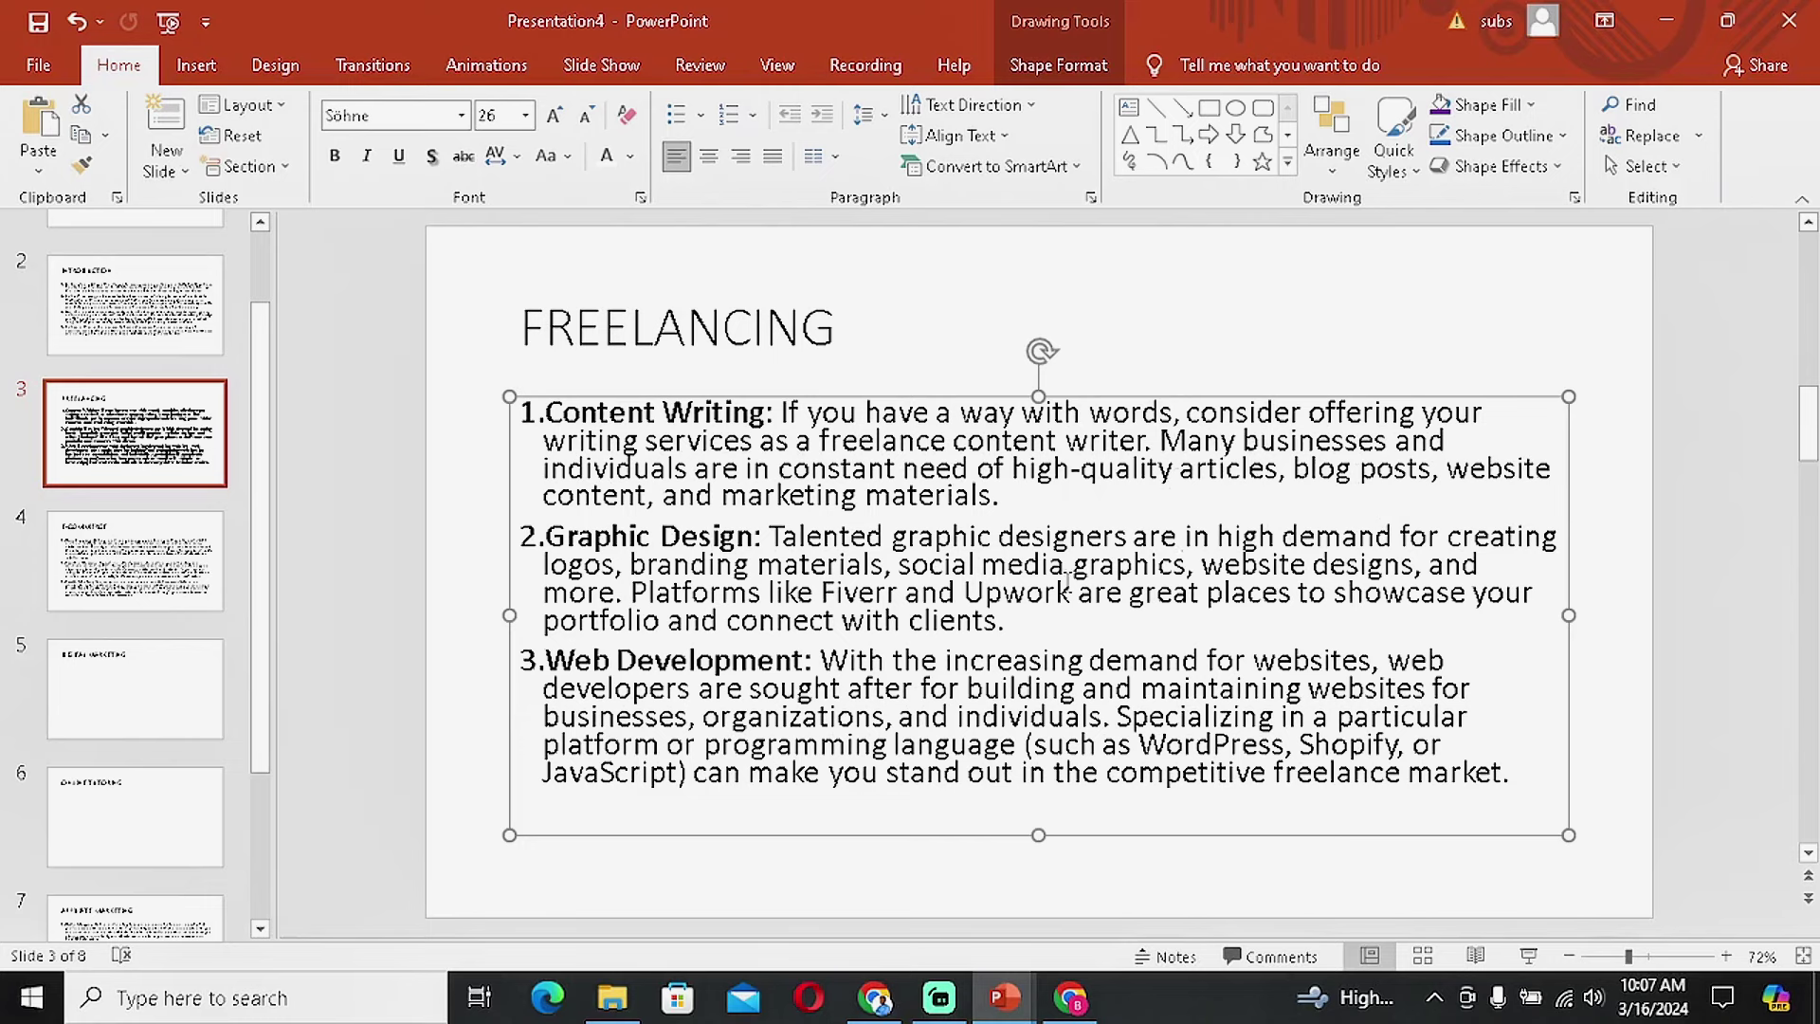
{"action": "left_click", "coordinate": [999, 498]}
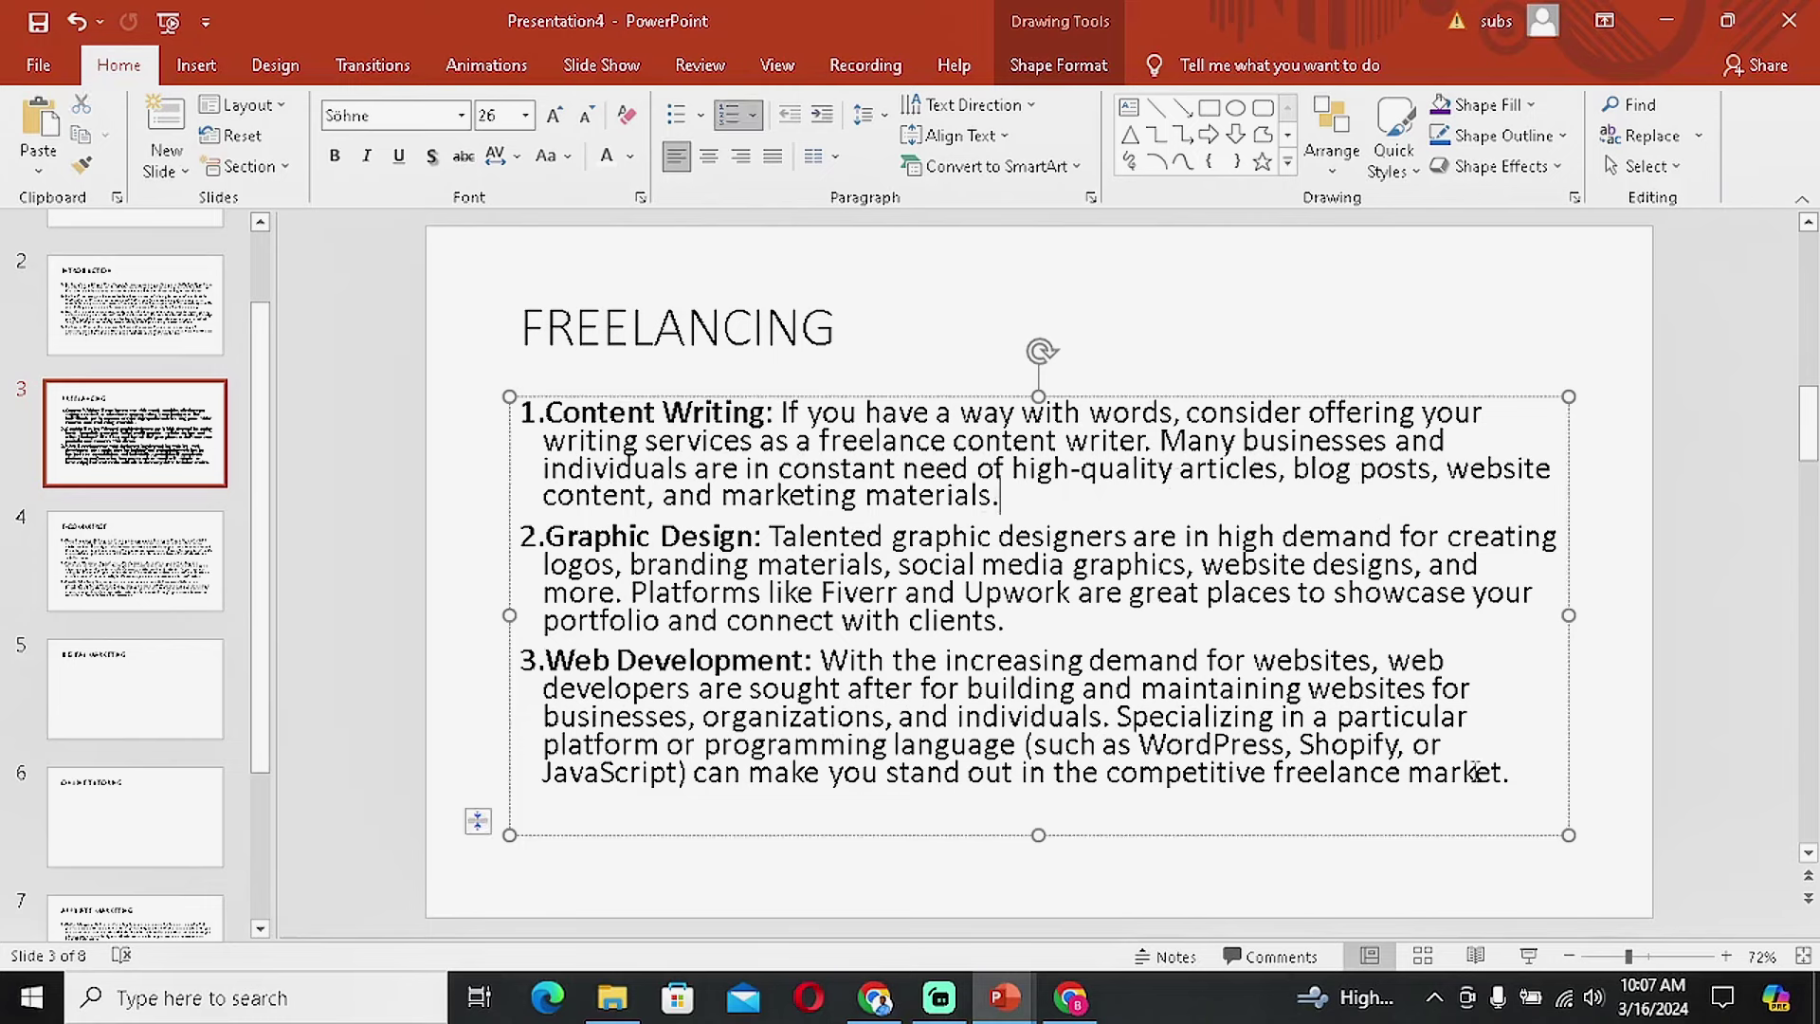
Add an unnumbered closing line 'To get started you can create an account with fiverr, upwork or kwork'.
{"action": "left_click", "coordinate": [1522, 775]}
{"action": "key", "text": "Return"}
{"action": "type", "text": "To get start"}
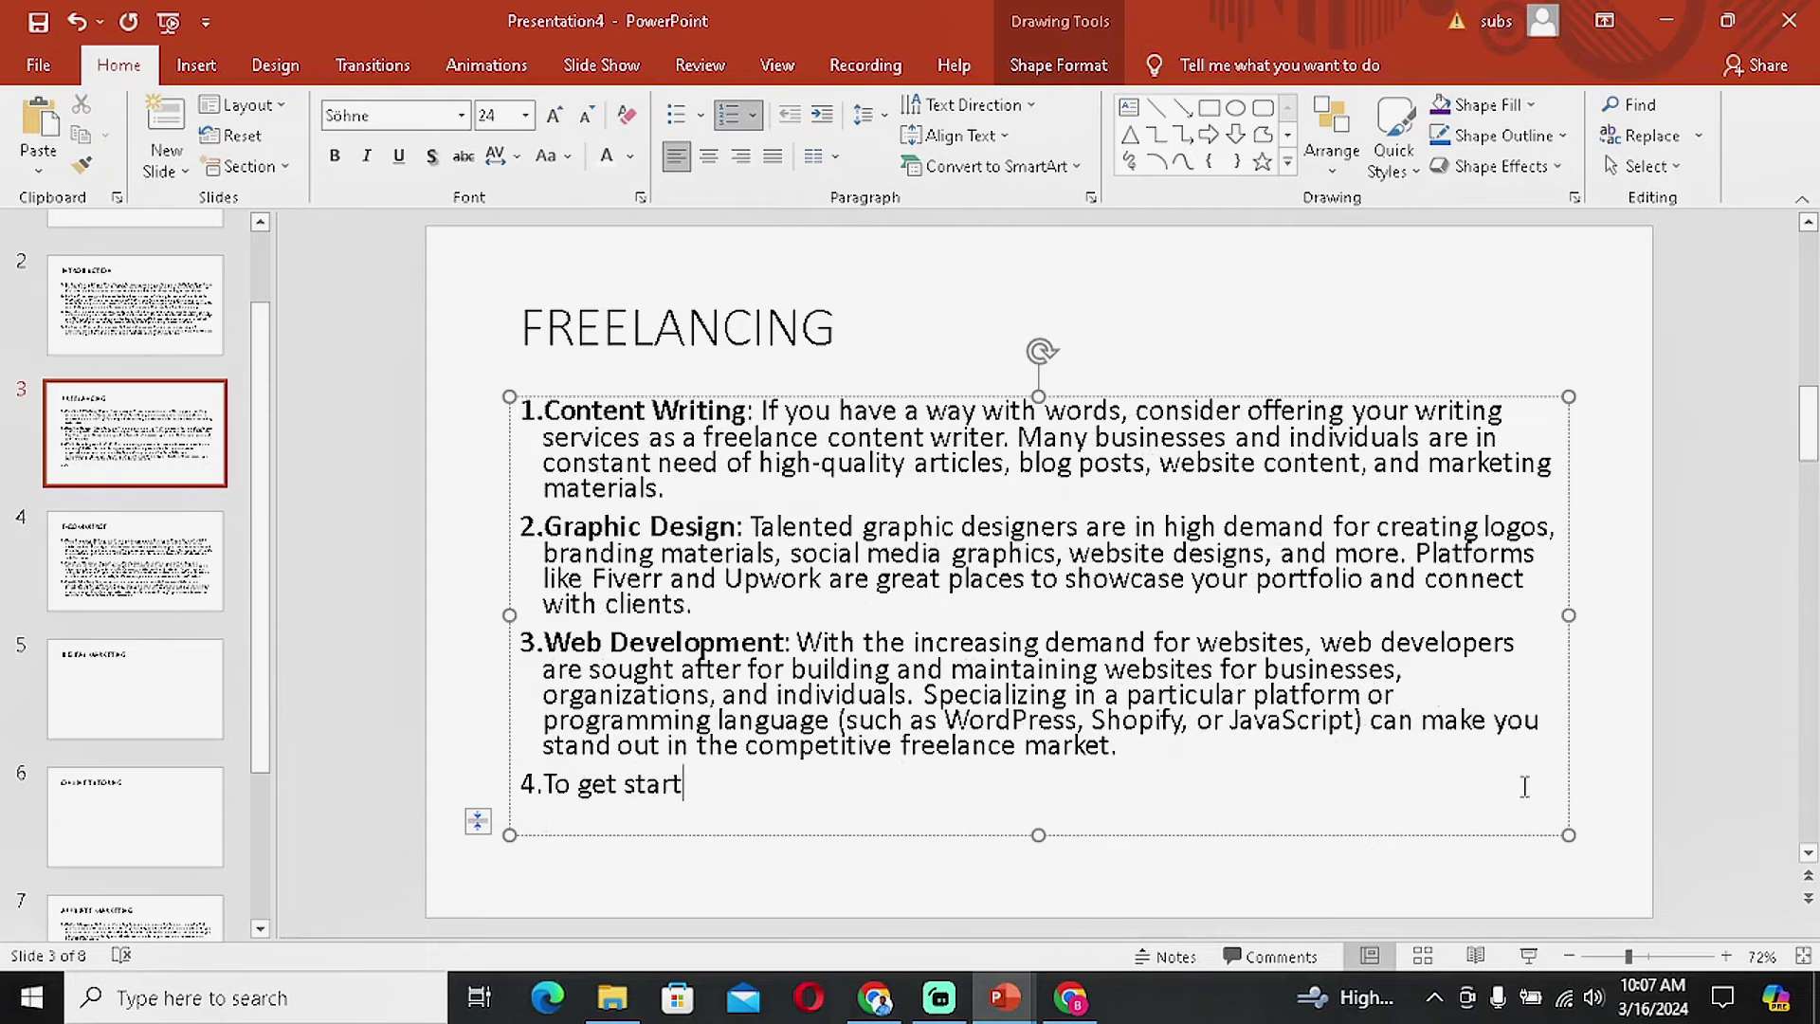
{"action": "type", "text": "ed"}
{"action": "scroll", "coordinate": [812, 795], "scroll_direction": "up", "scroll_amount": 1}
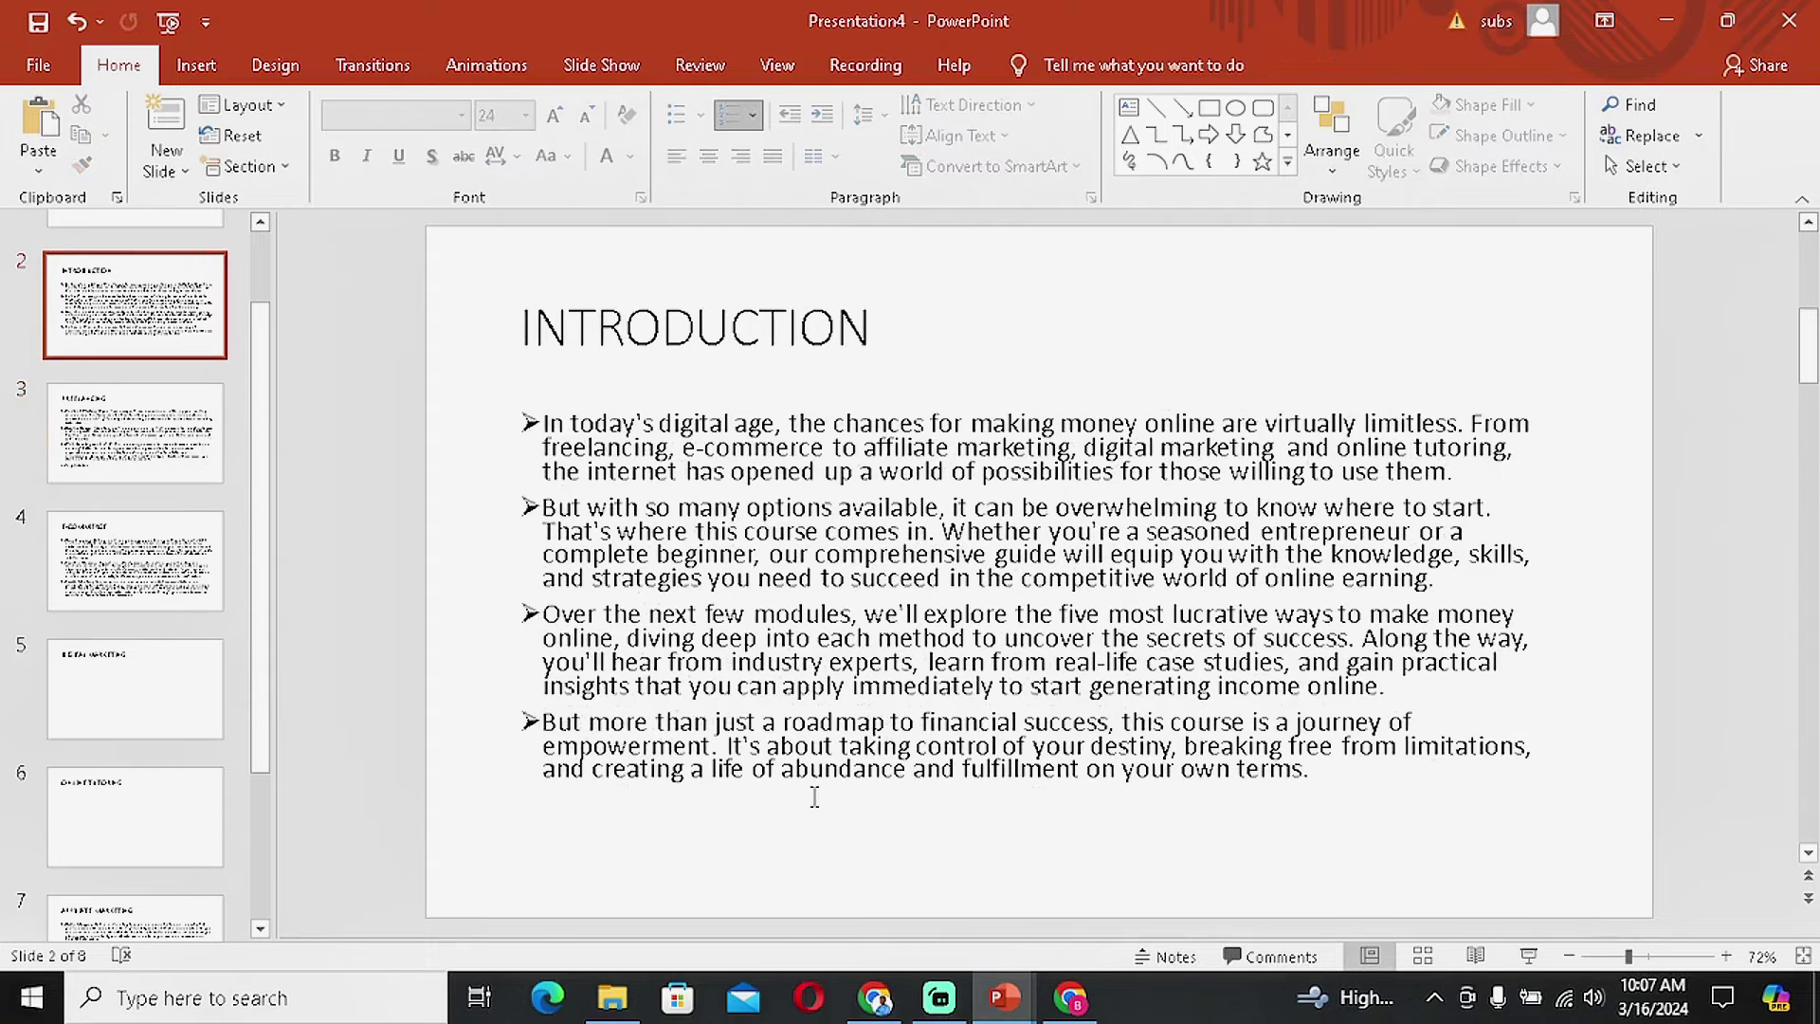
{"action": "left_click", "coordinate": [131, 436]}
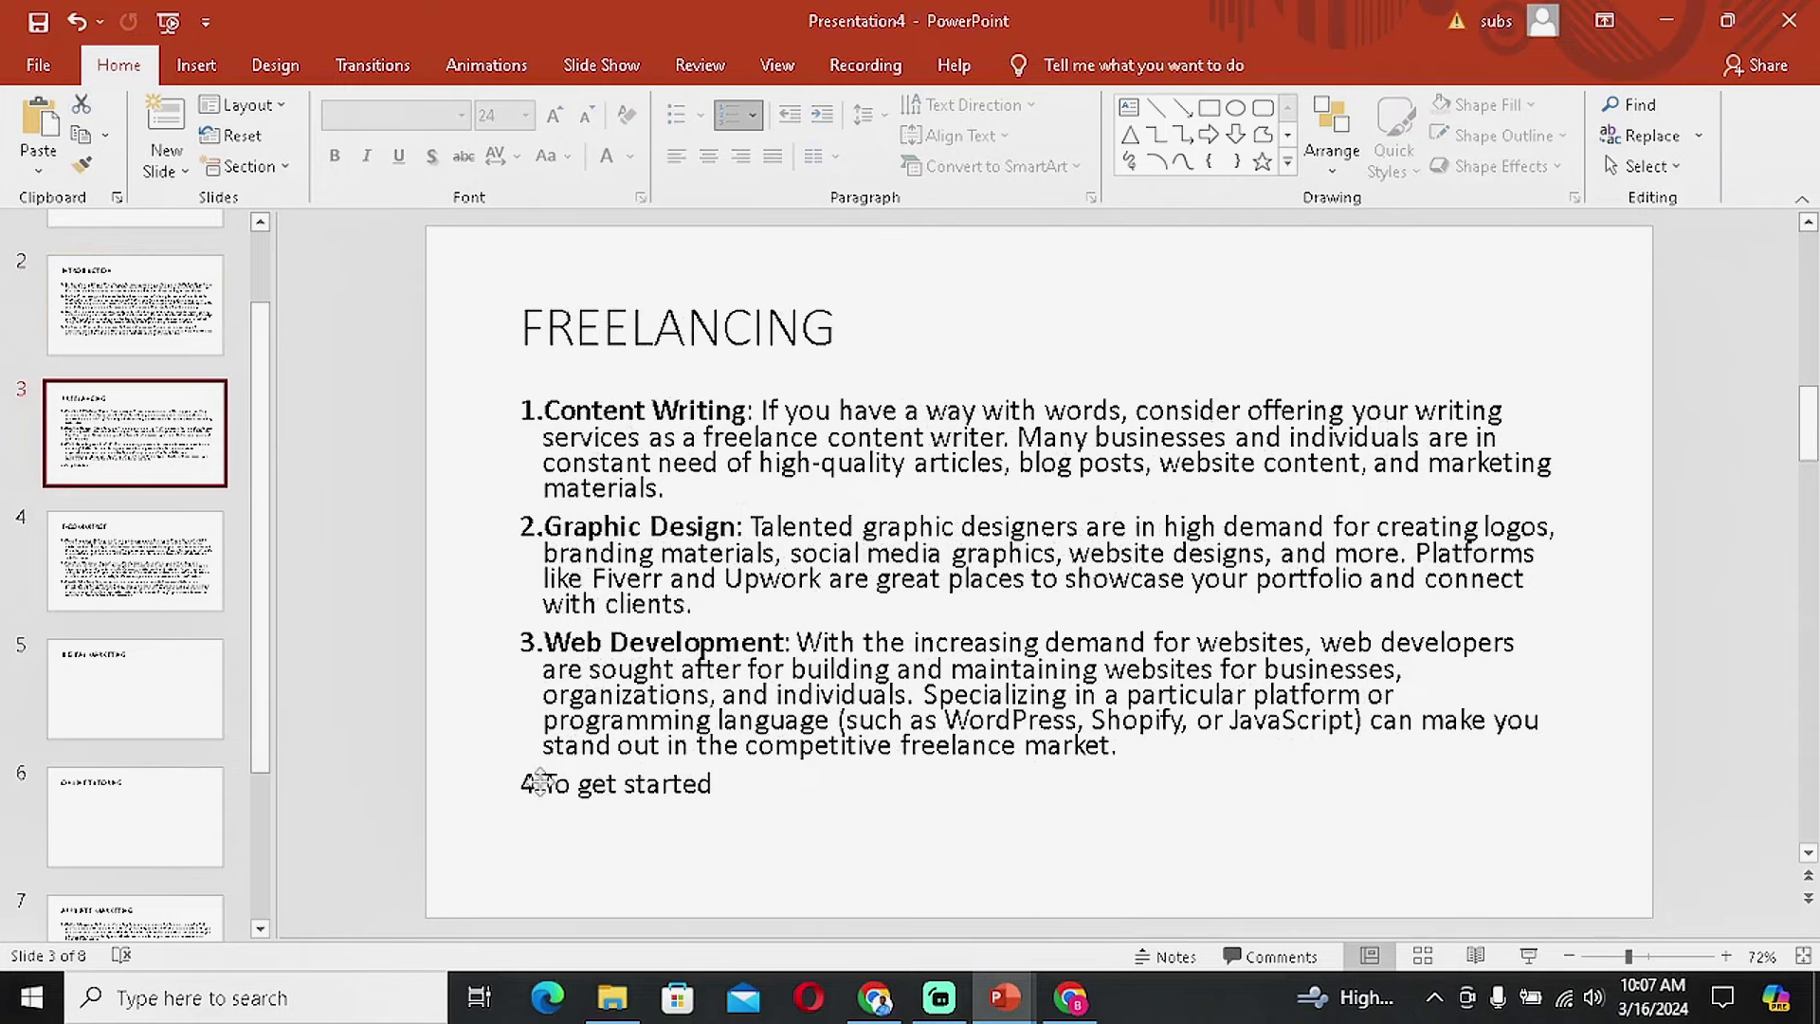
{"action": "triple_click", "coordinate": [546, 796]}
{"action": "left_click", "coordinate": [548, 806]}
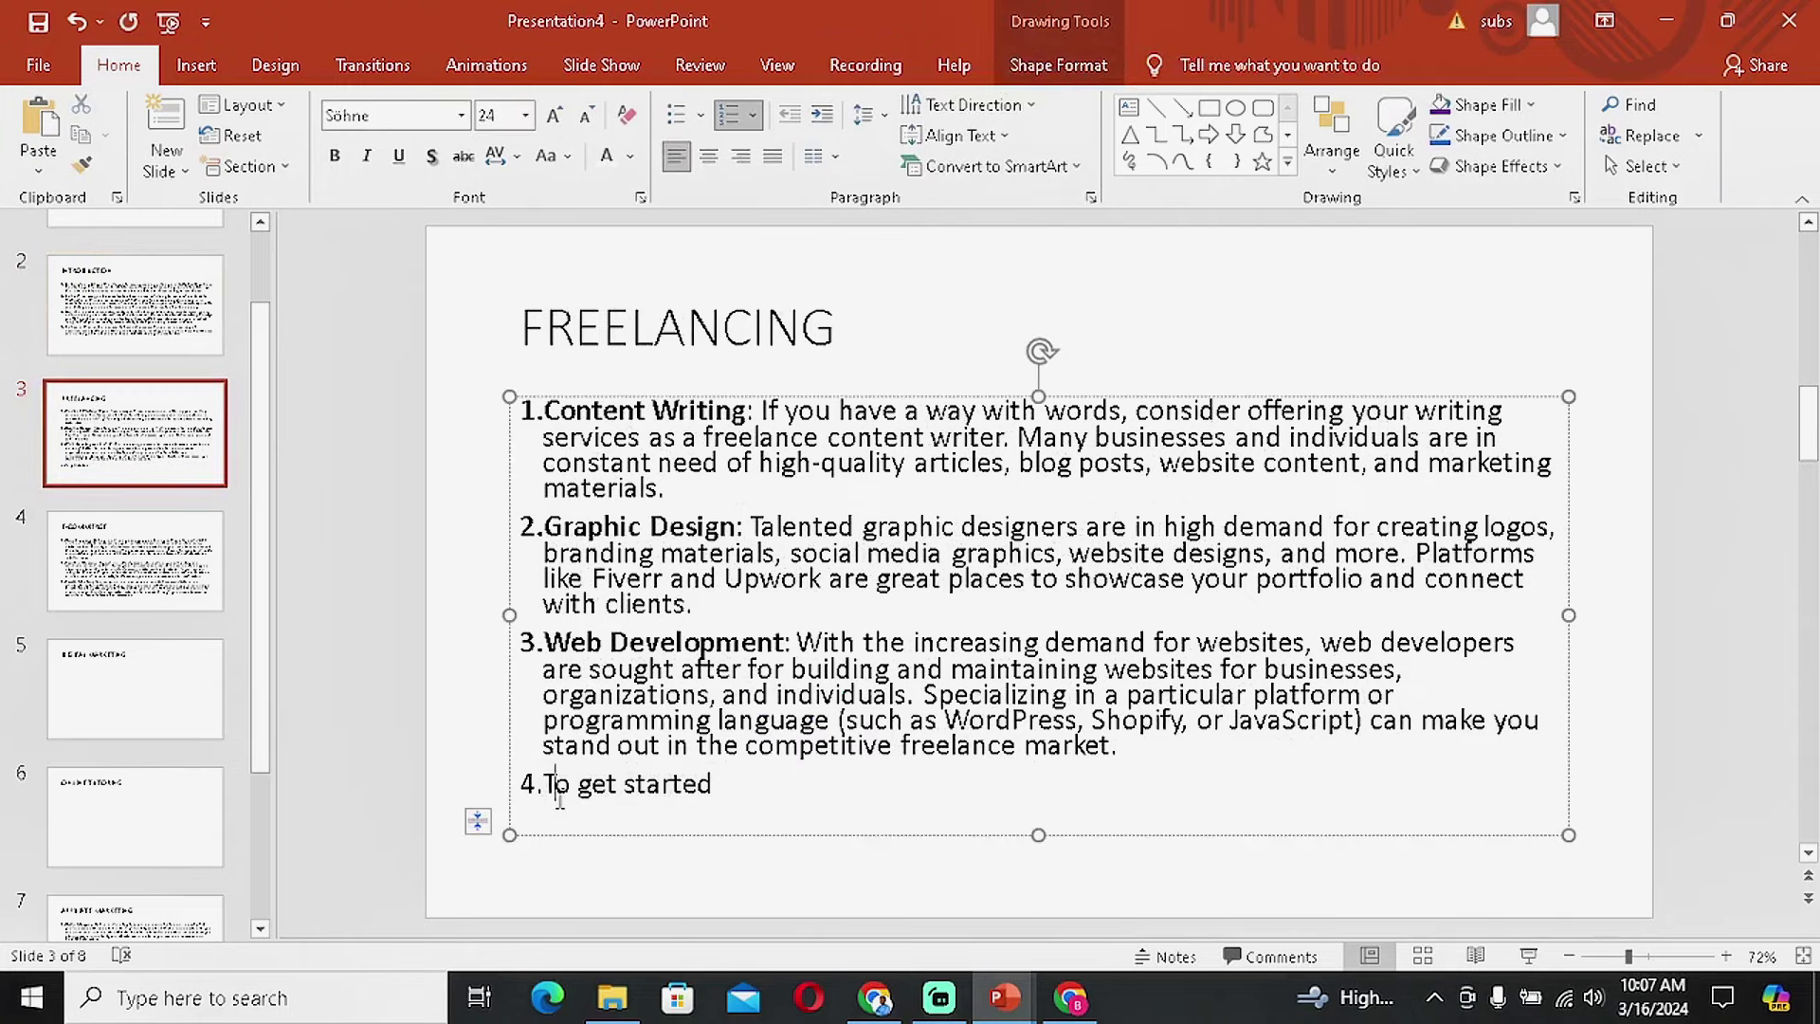
{"action": "key", "text": "BackSpace"}
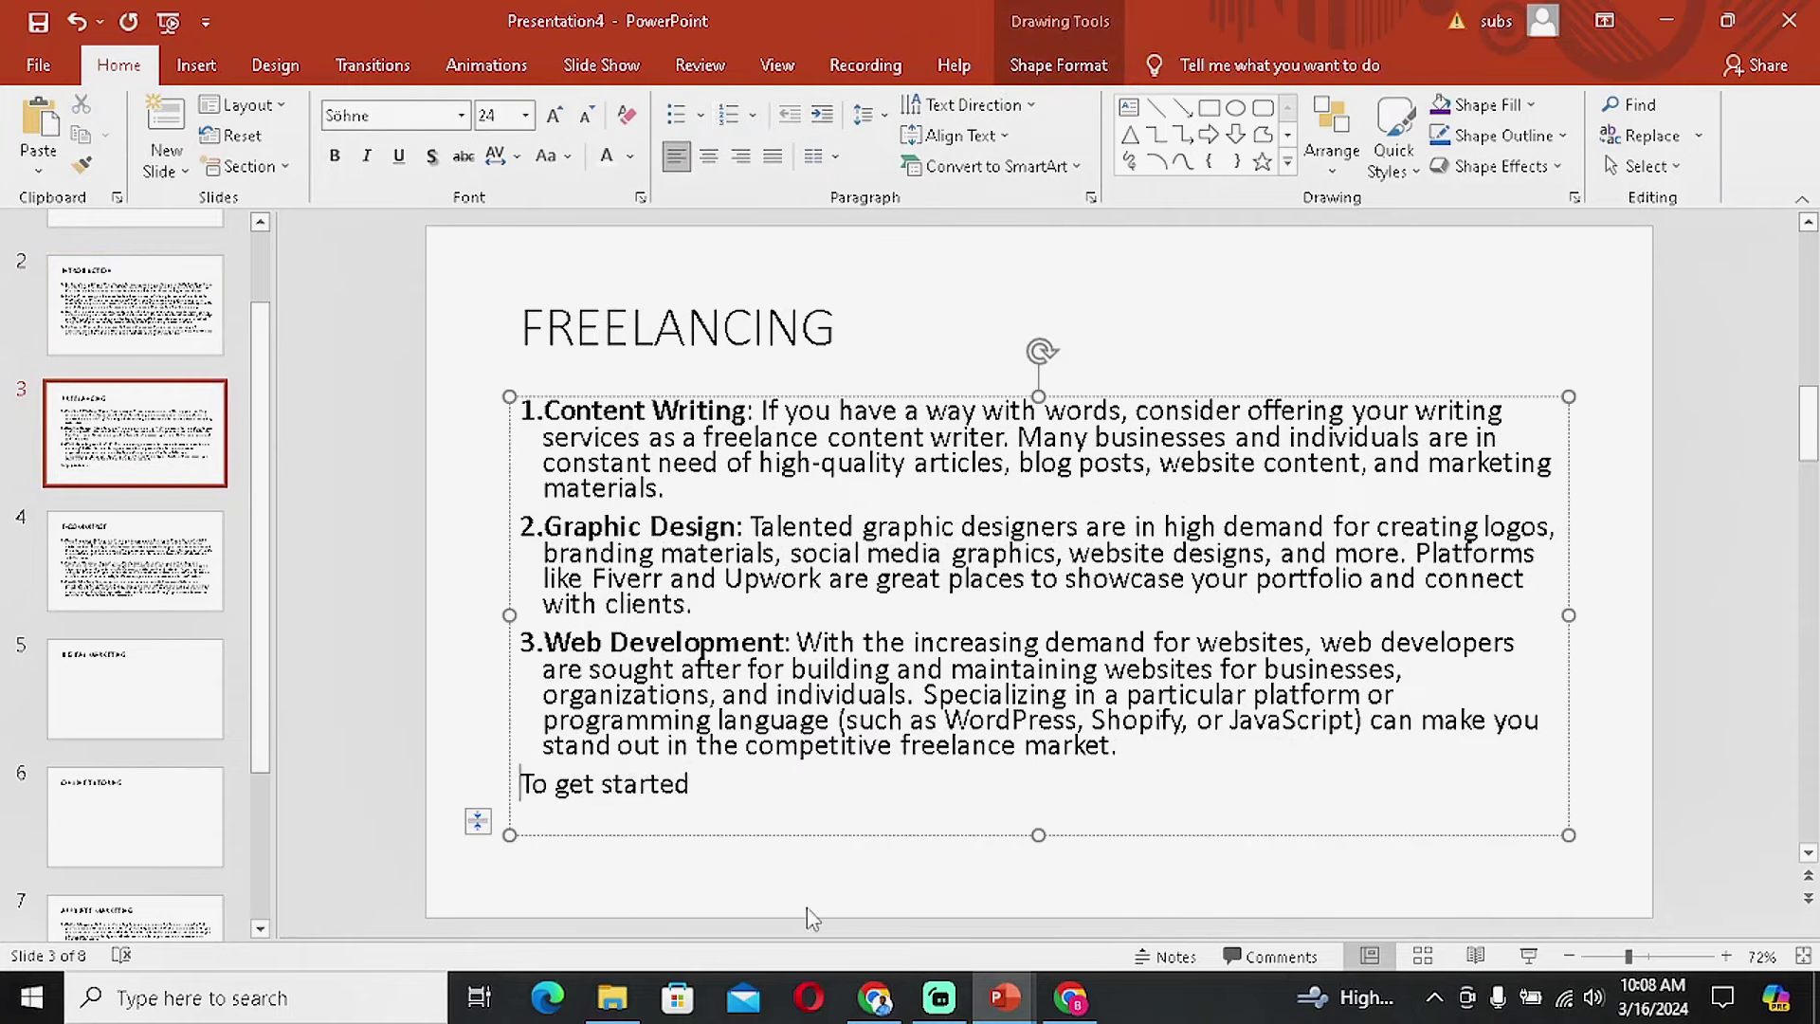
{"action": "left_click", "coordinate": [707, 781]}
{"action": "type", "text": "you can crea"}
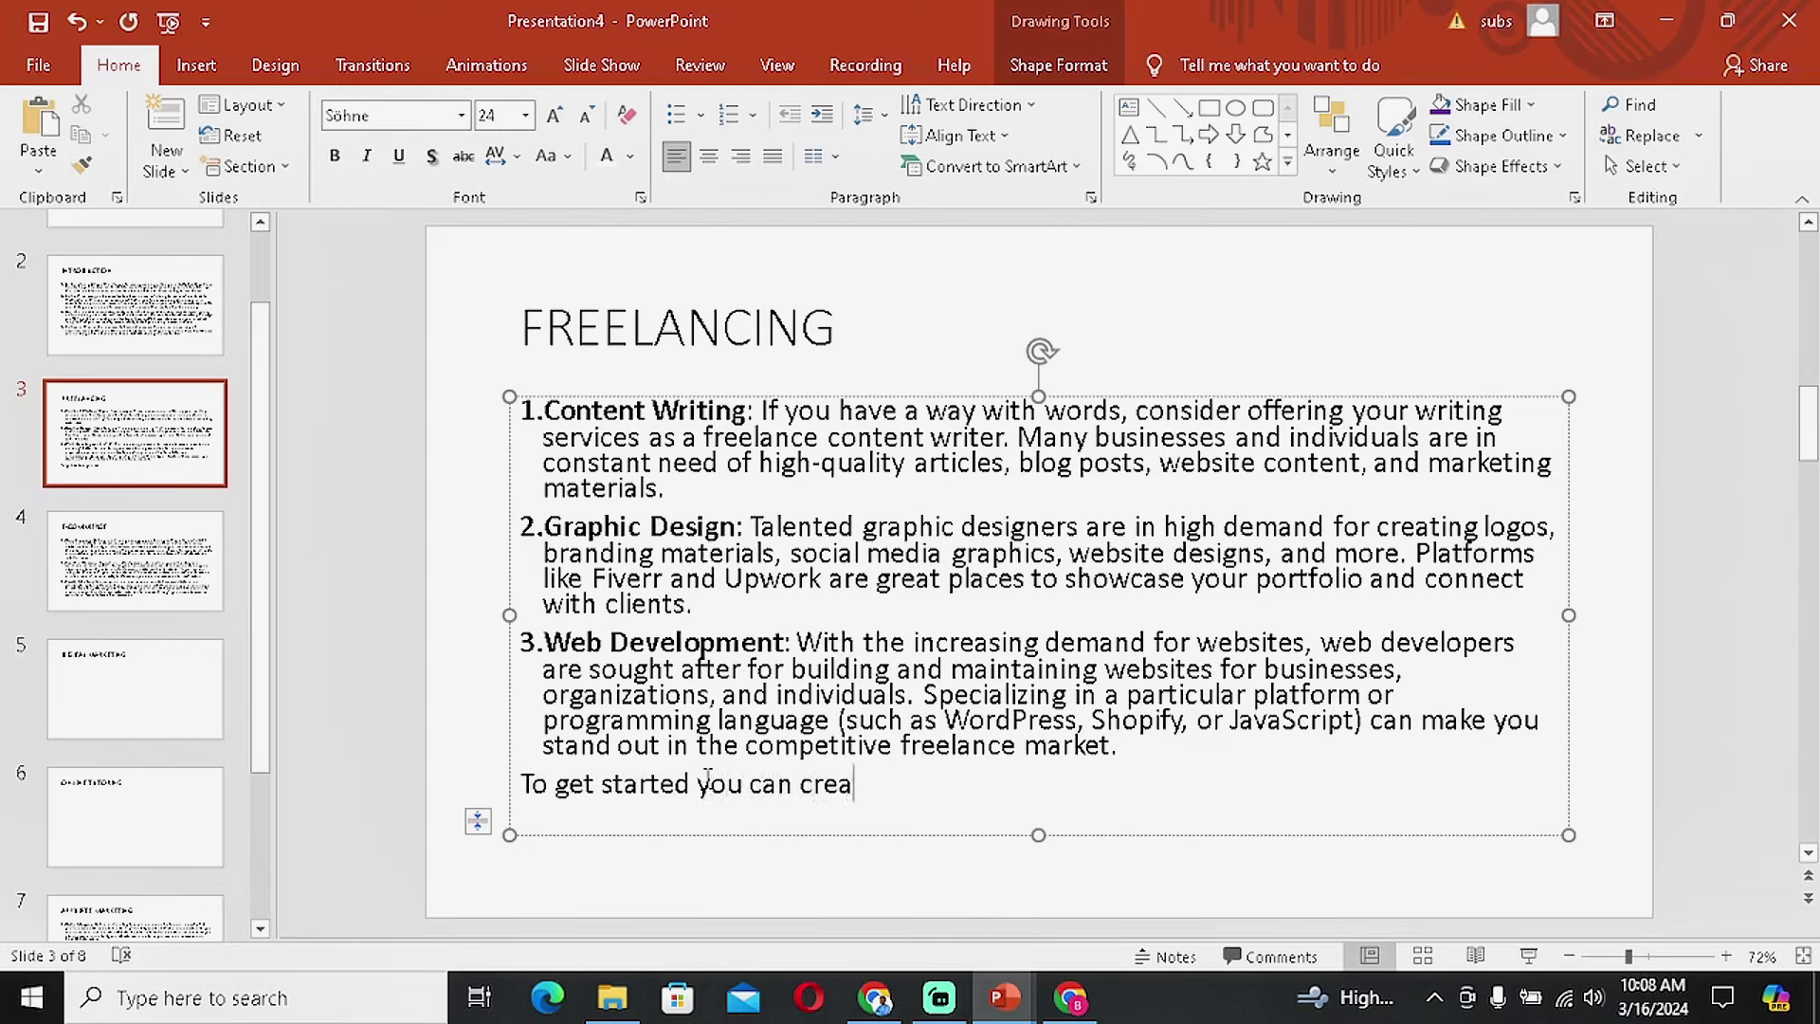
{"action": "type", "text": "te an account with "}
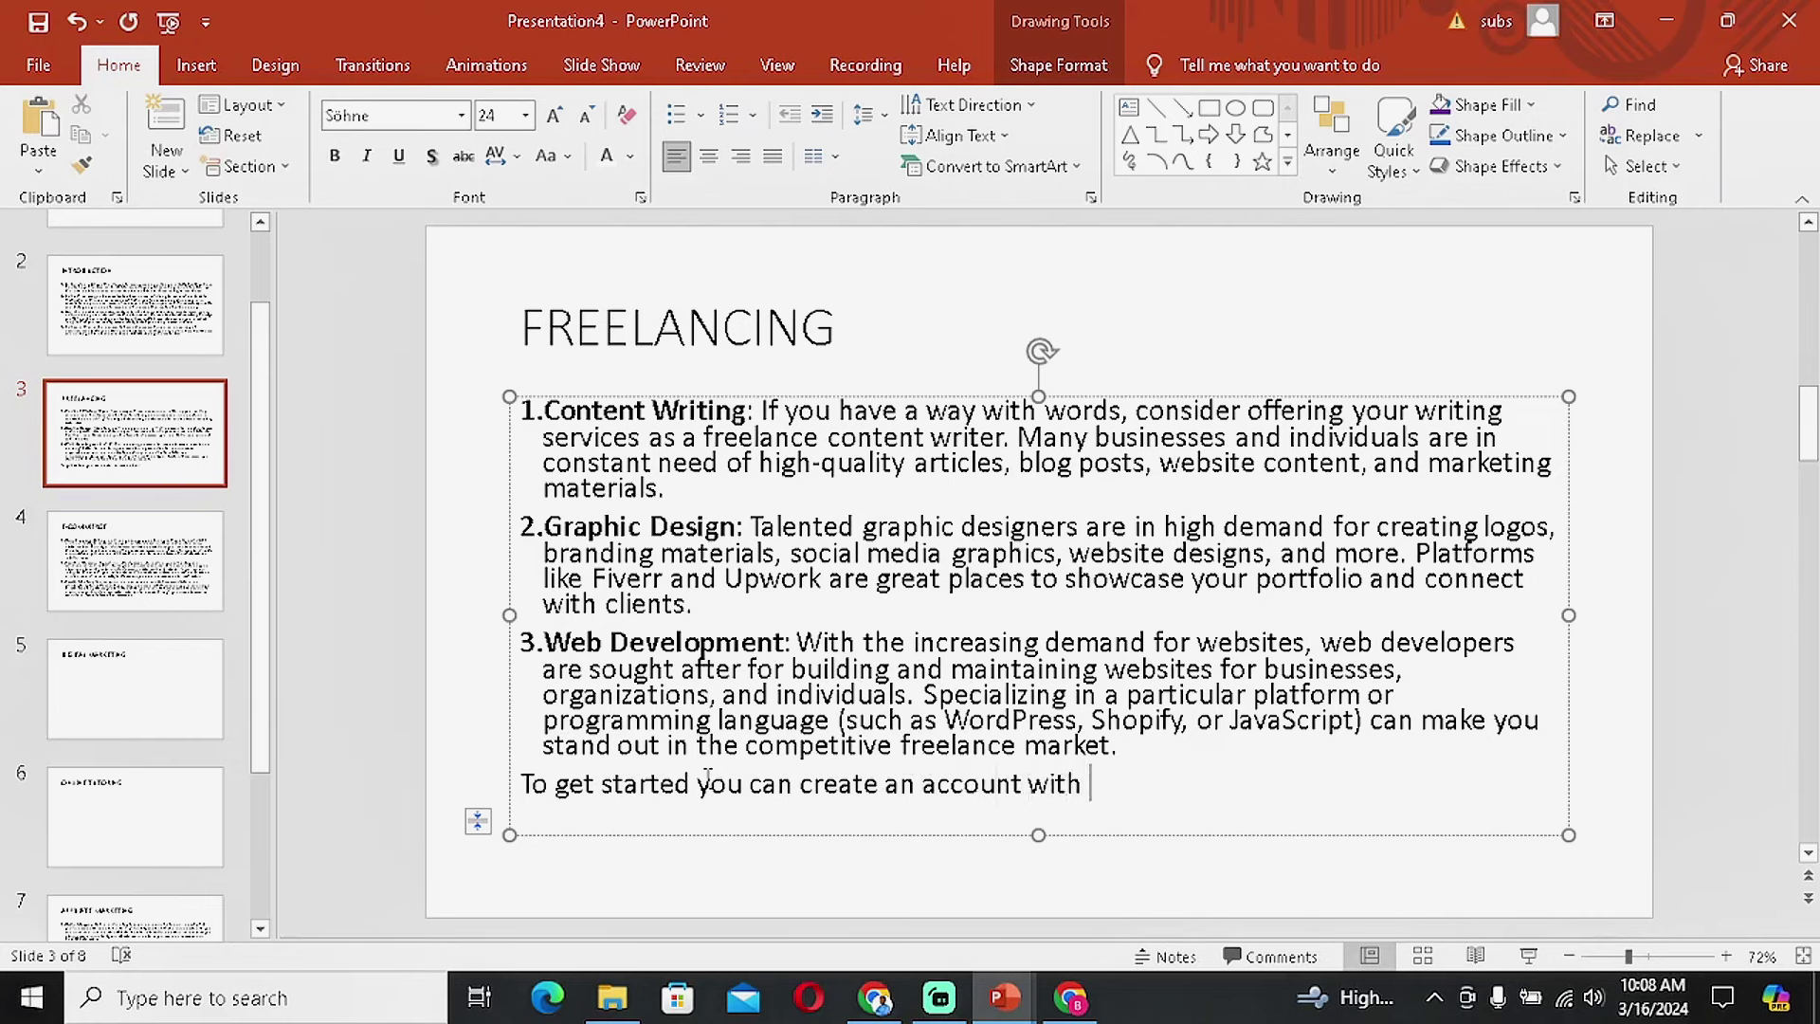
{"action": "type", "text": "fiverr, upwork "}
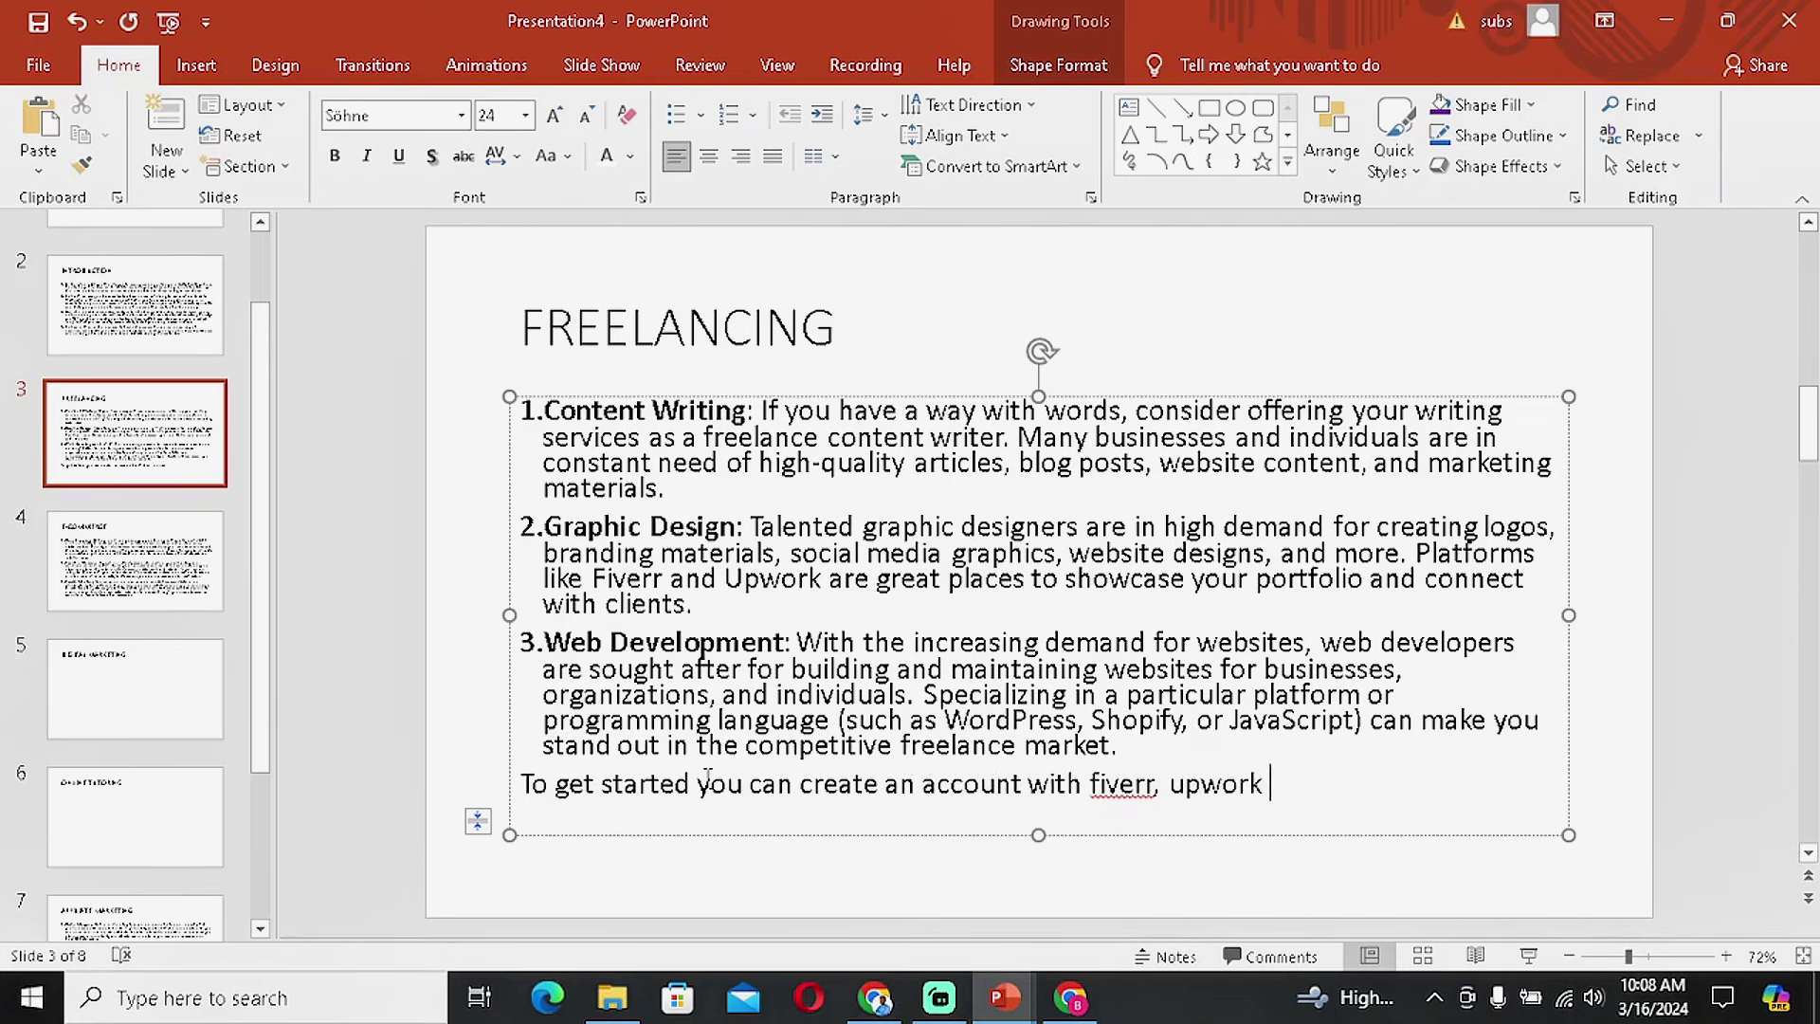
{"action": "type", "text": "or kwork"}
Add fiverr to the dictionary and ignore the upwork and kwork spelling flags.
{"action": "left_click_drag", "start_coordinate": [1258, 799], "coordinate": [1031, 791]}
{"action": "left_click", "coordinate": [1202, 785]}
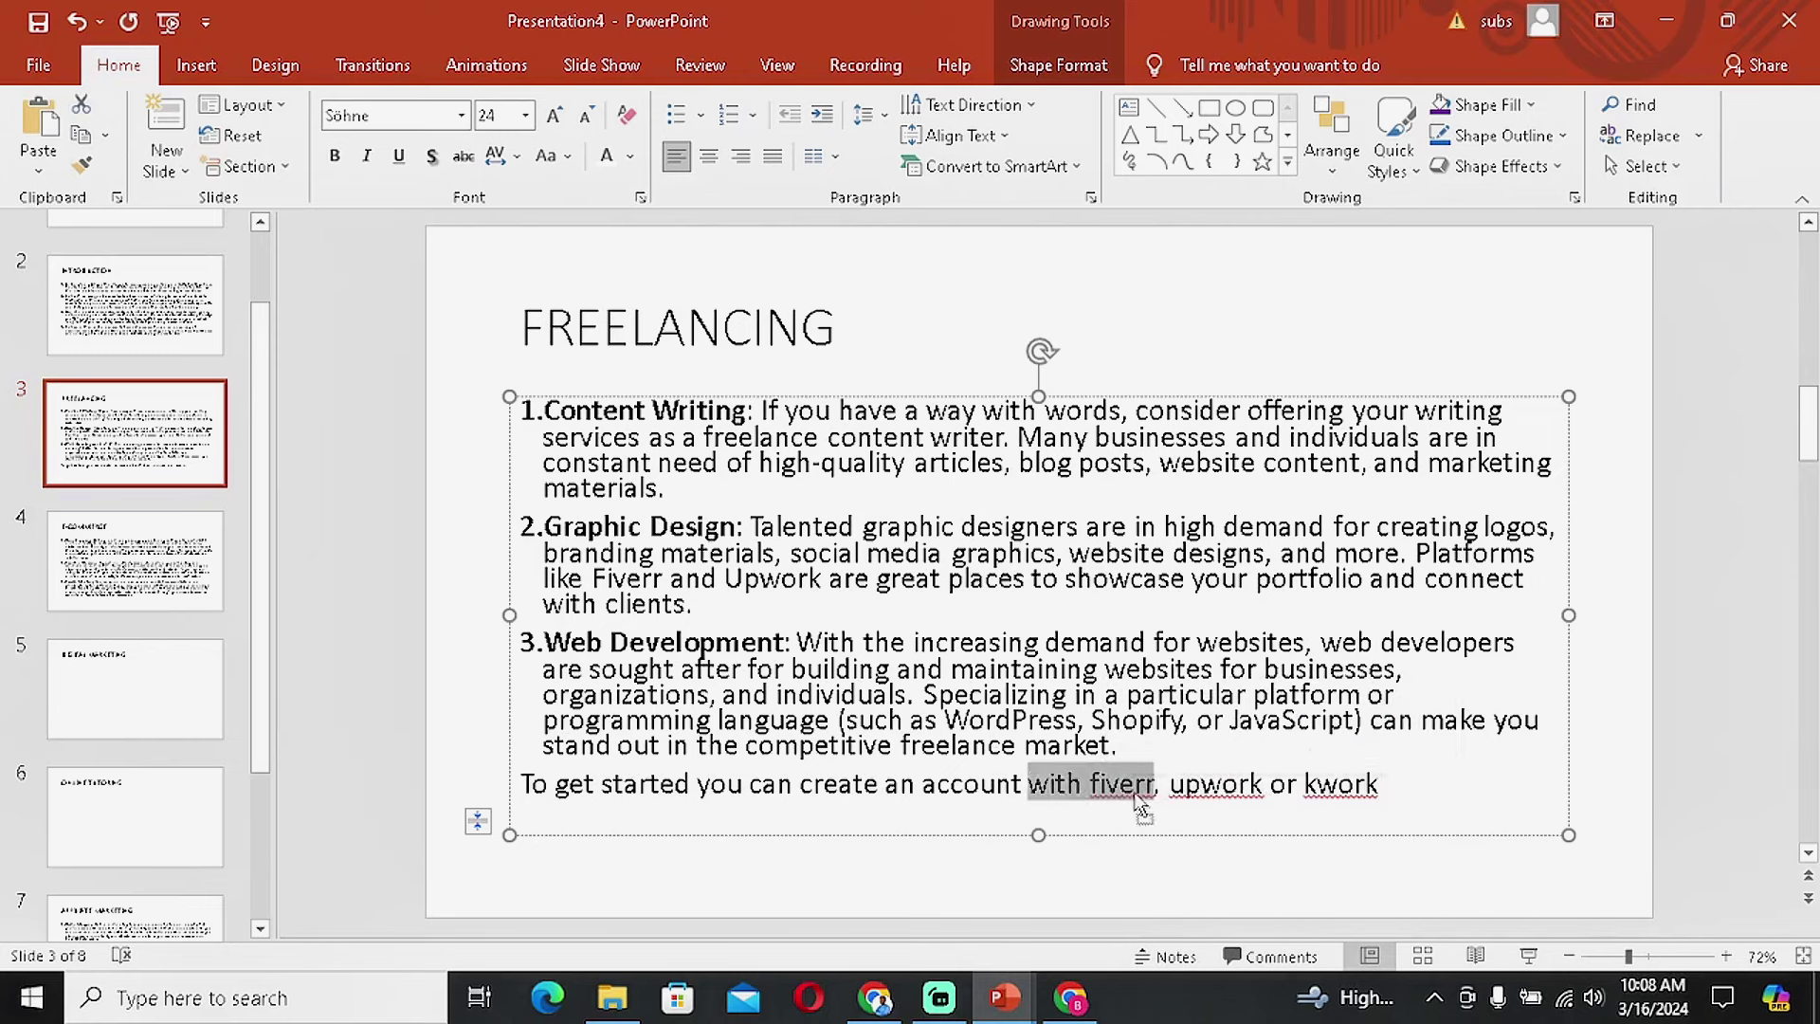
{"action": "left_click", "coordinate": [1135, 795]}
{"action": "double_click", "coordinate": [1134, 792]}
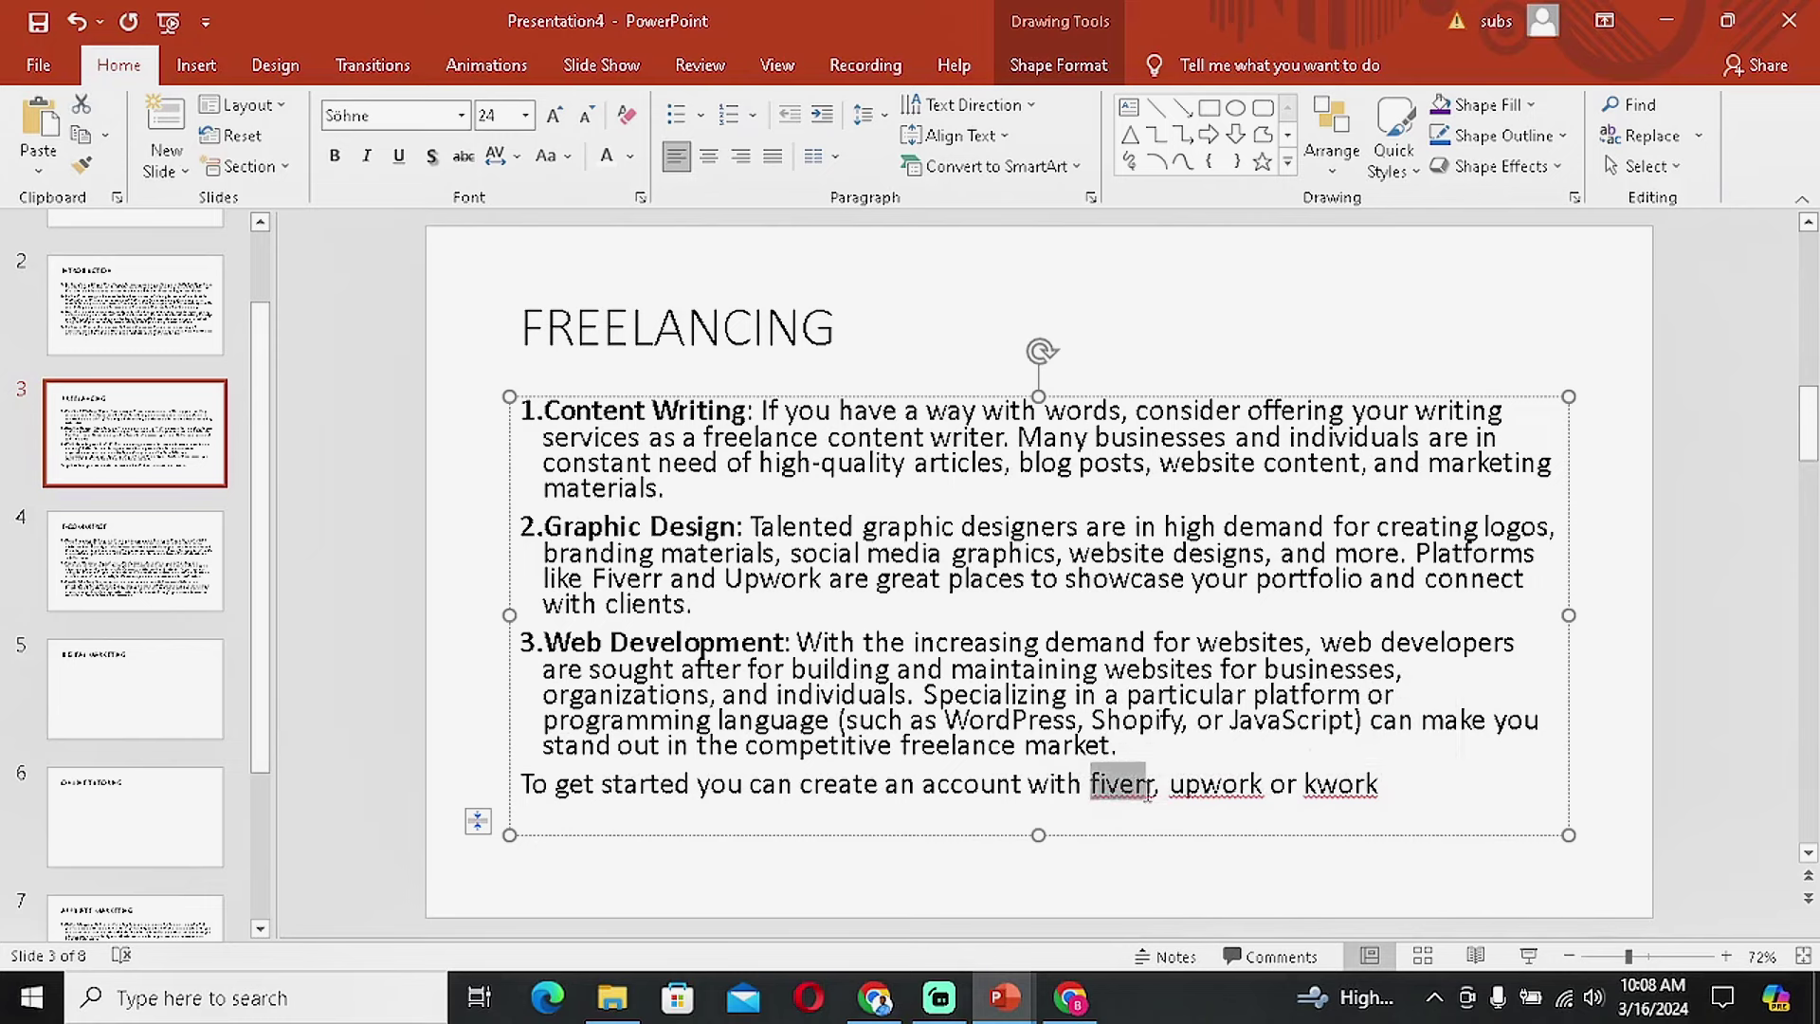
{"action": "right_click", "coordinate": [1149, 793]}
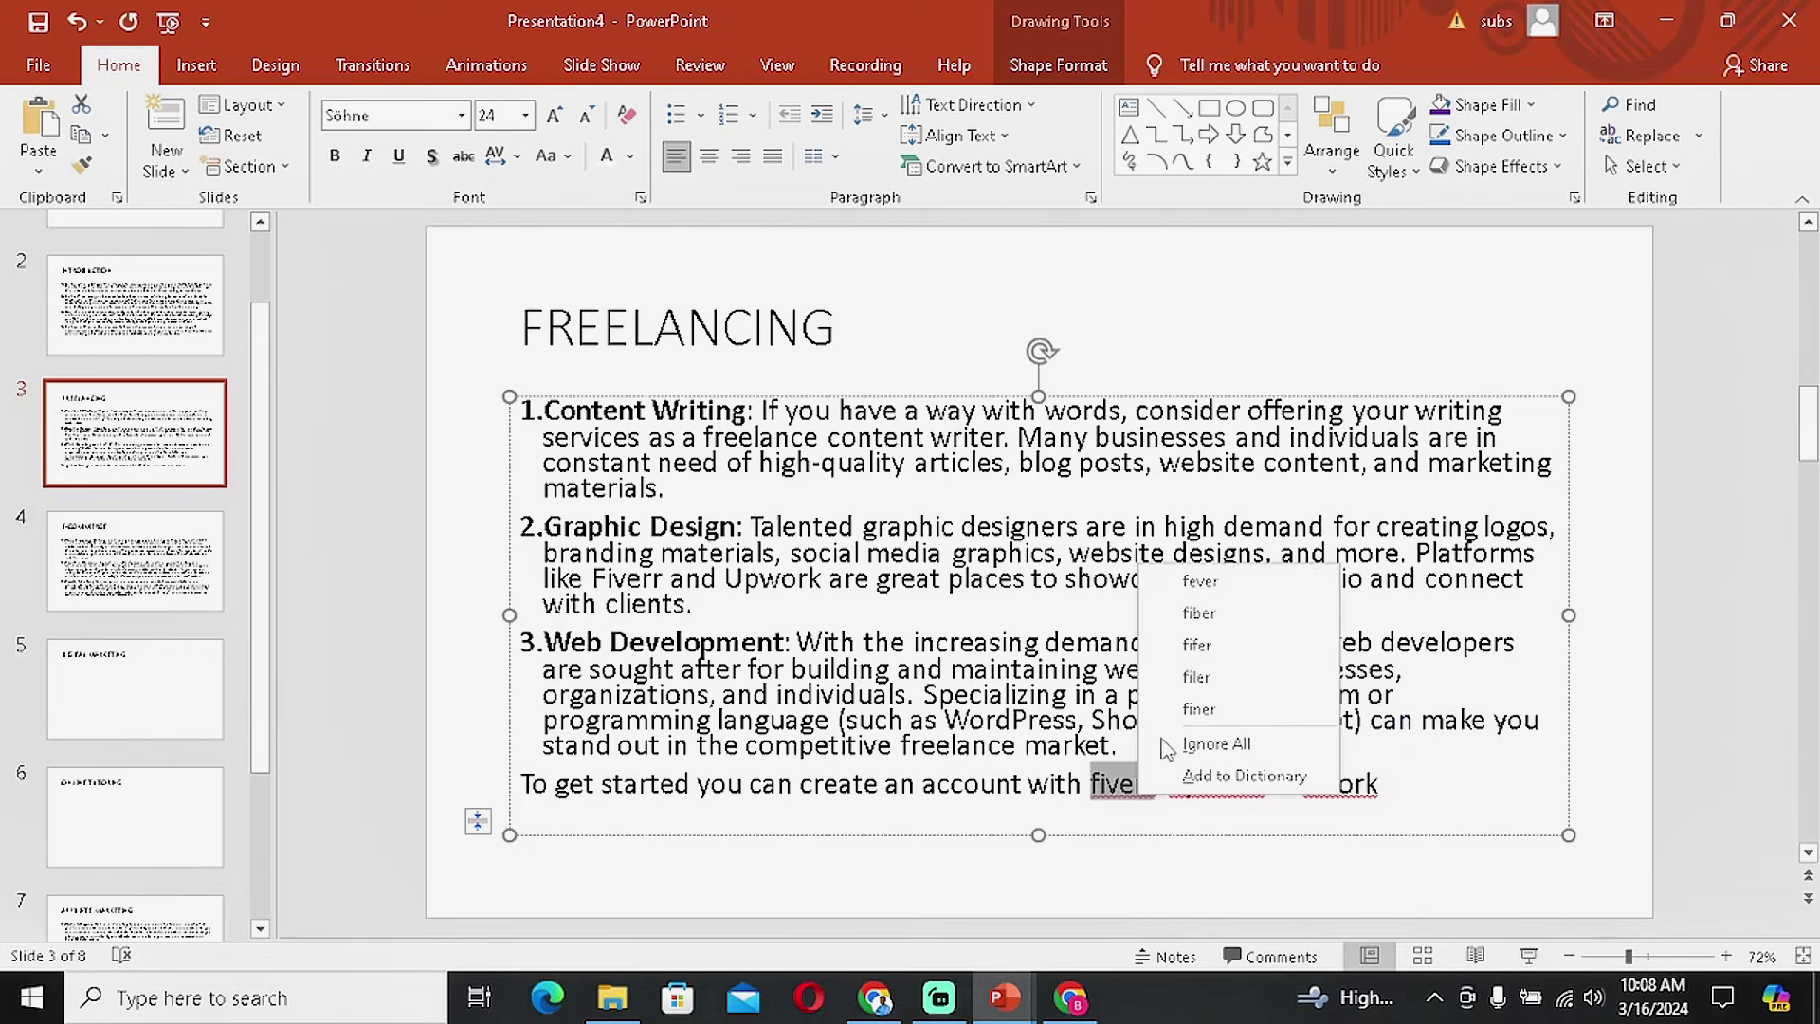
{"action": "left_click", "coordinate": [1196, 775]}
{"action": "left_click_drag", "start_coordinate": [1174, 786], "coordinate": [1387, 793]}
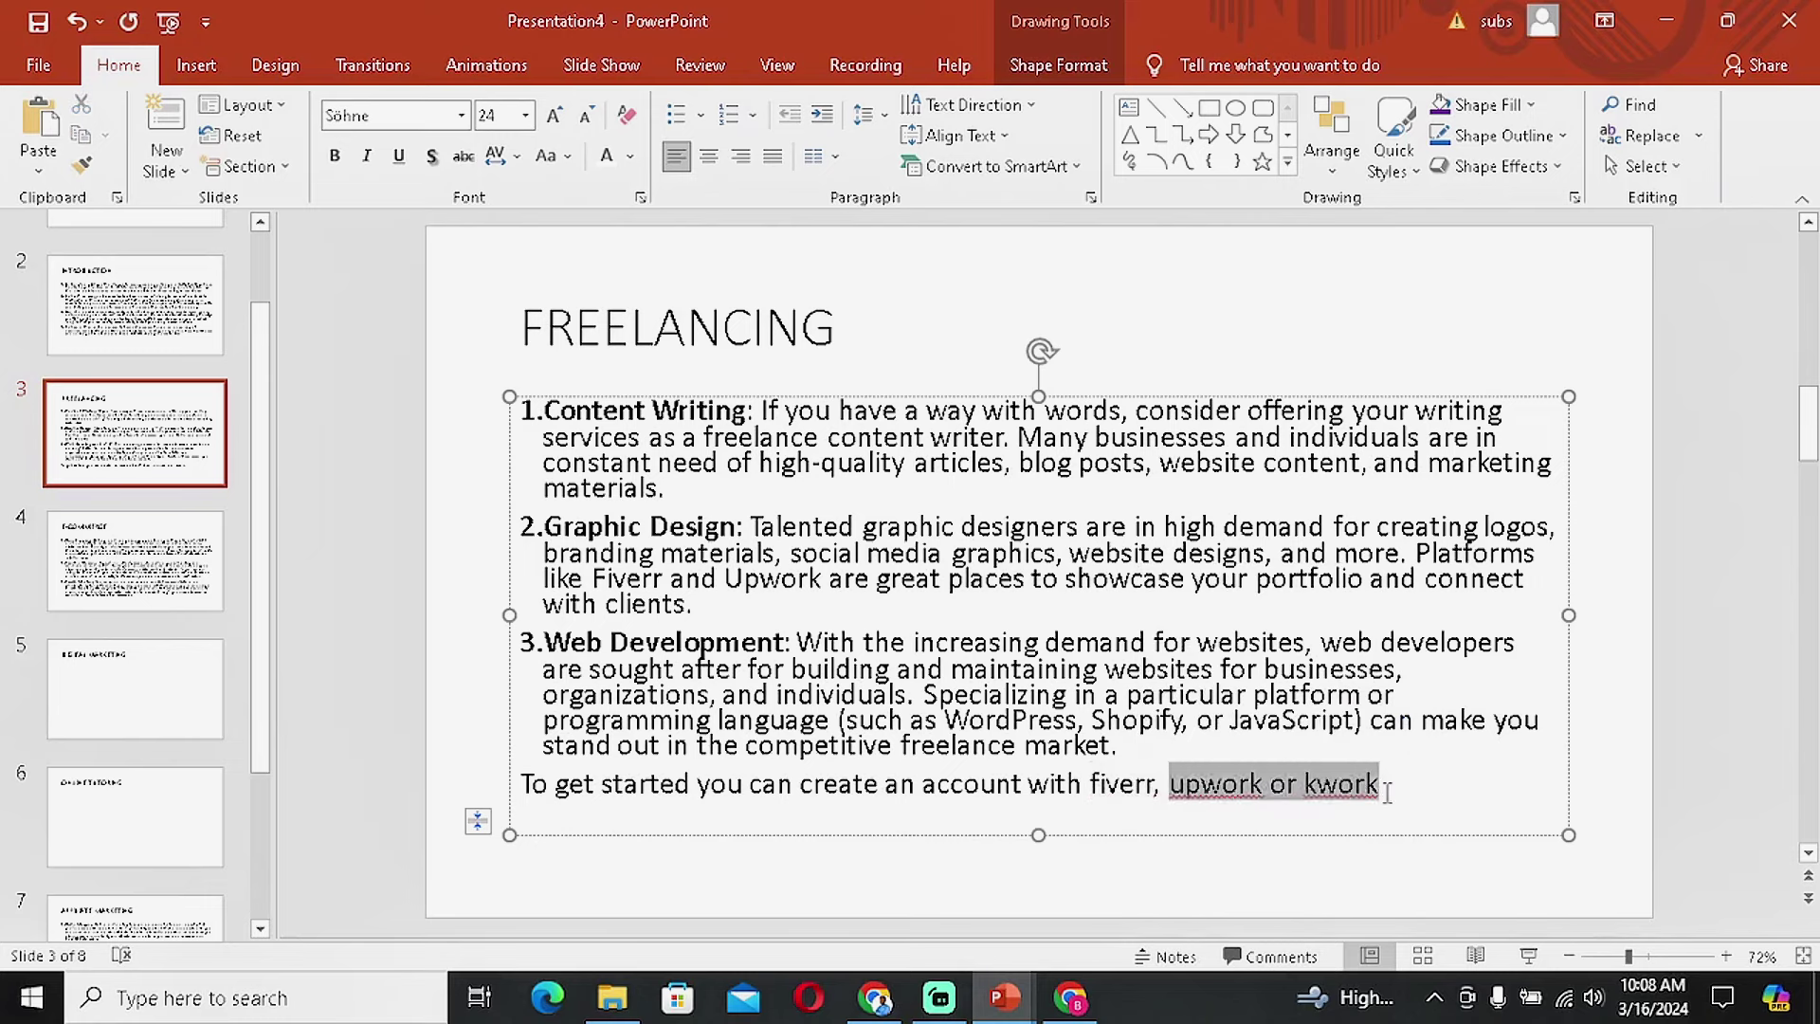
{"action": "right_click", "coordinate": [1346, 792]}
{"action": "left_click", "coordinate": [1431, 864]}
{"action": "left_click", "coordinate": [1450, 789]}
End the closing line with a full stop and strip numbering from the three freelancing items.
{"action": "type", "text": "."}
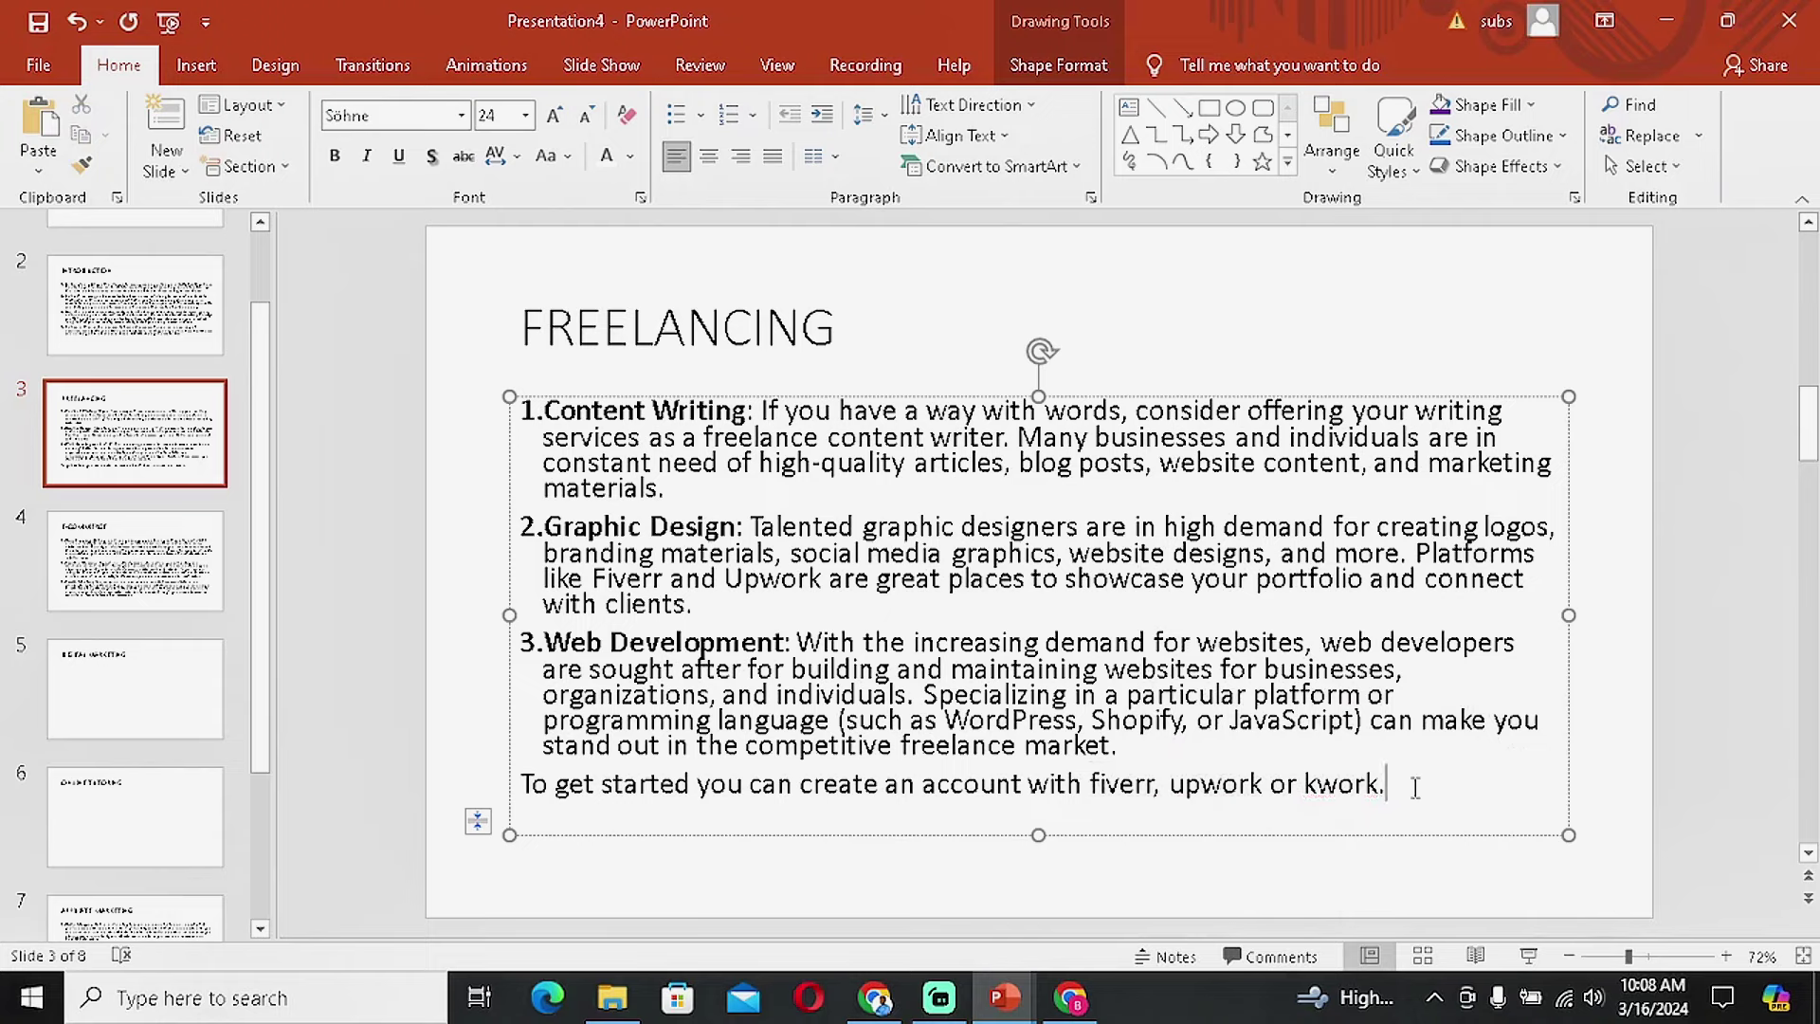
{"action": "left_click", "coordinate": [551, 642]}
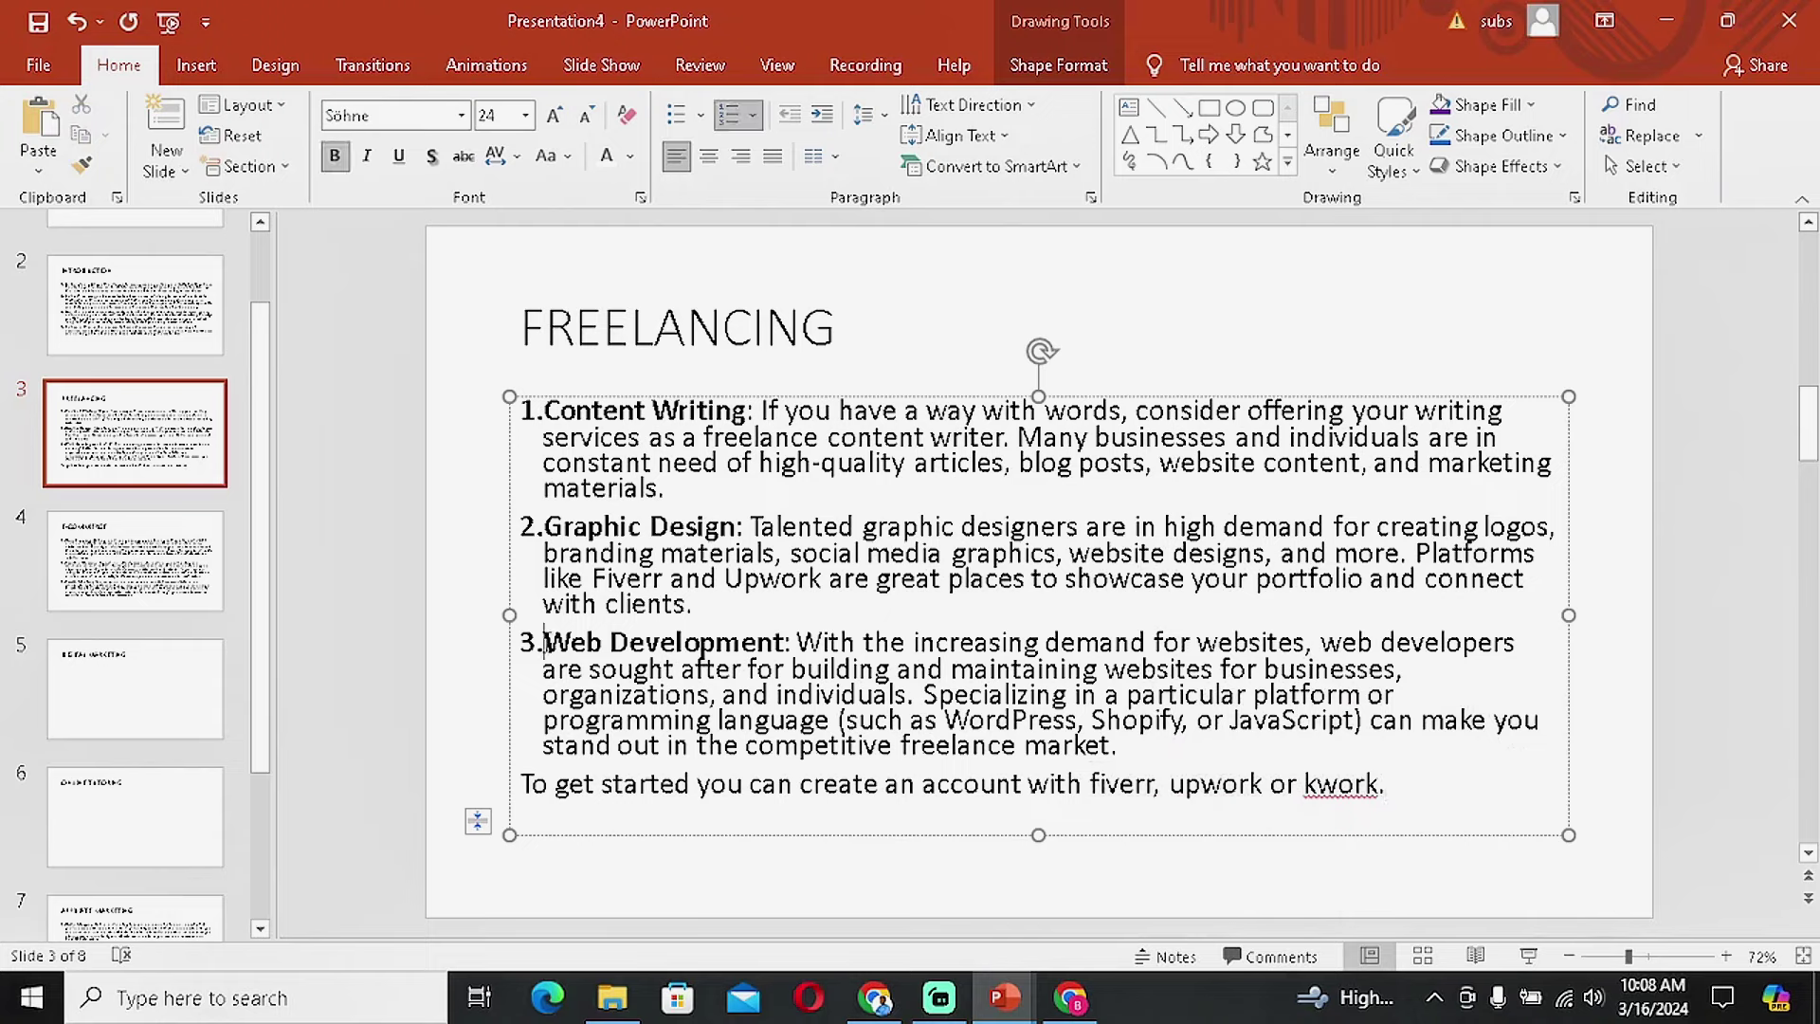
{"action": "key", "text": "BackSpace"}
{"action": "left_click", "coordinate": [544, 527]}
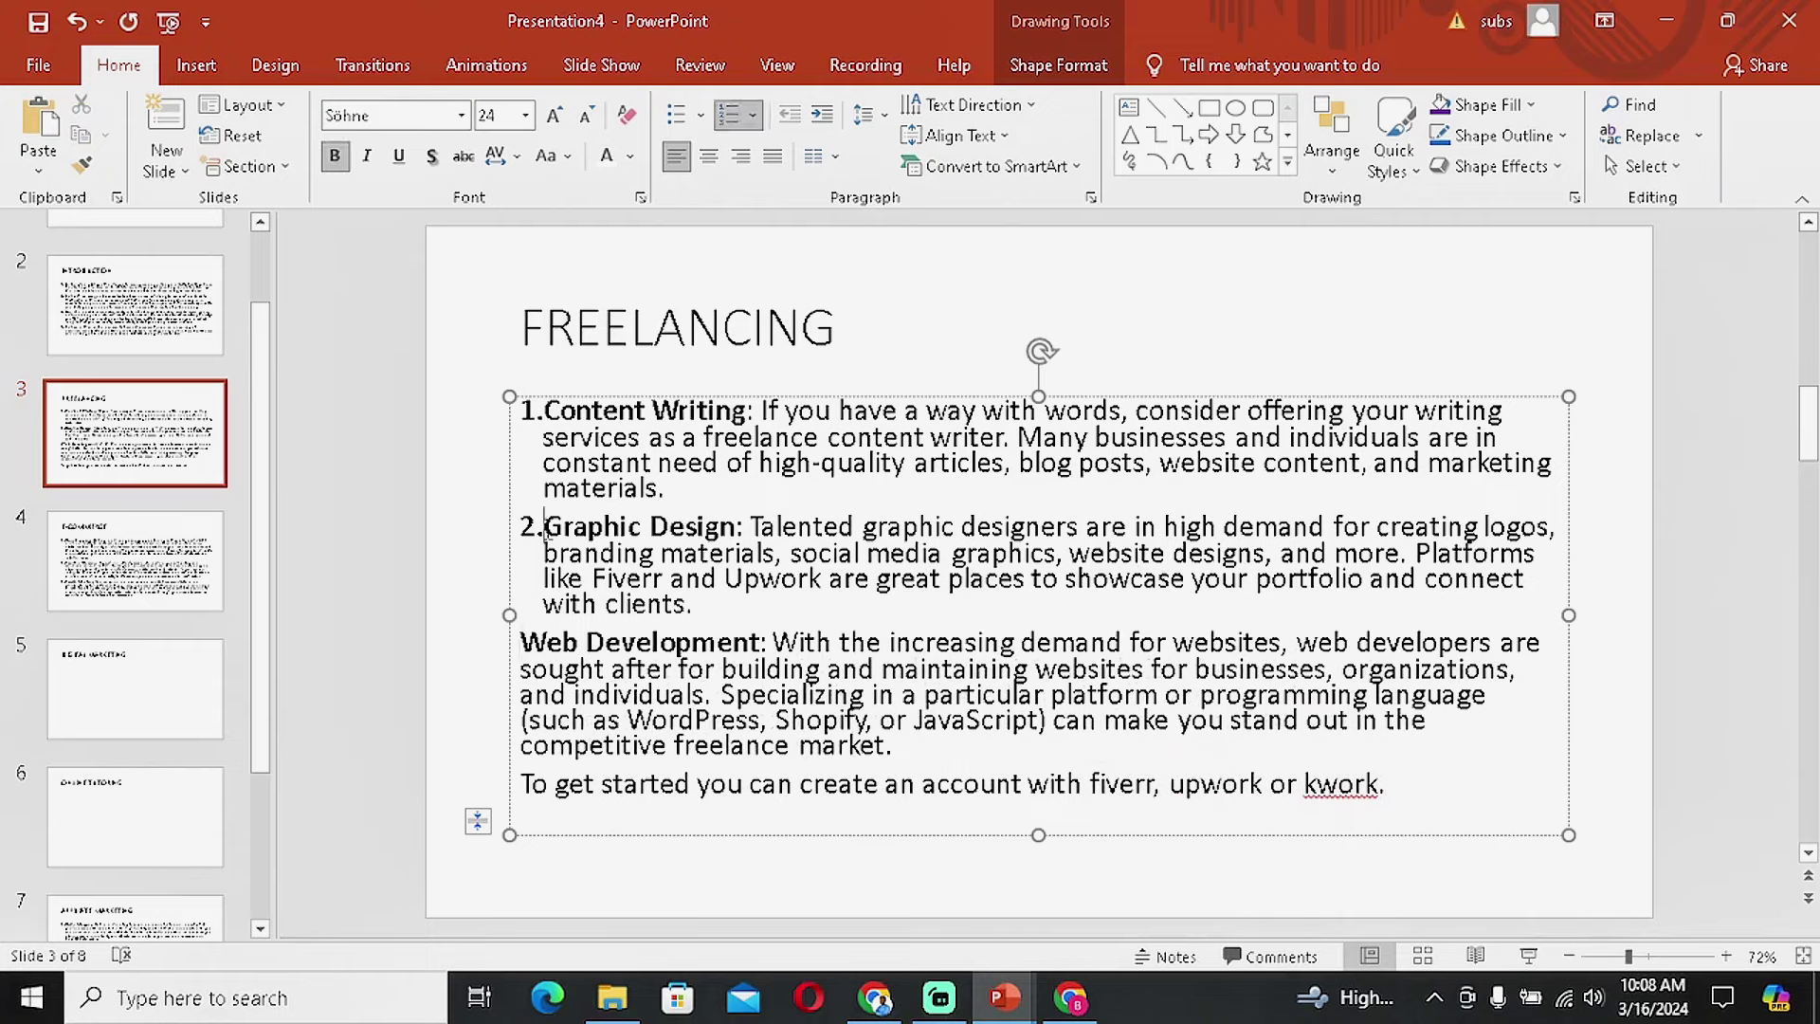
{"action": "key", "text": "BackSpace"}
{"action": "left_click", "coordinate": [544, 410]}
{"action": "key", "text": "BackSpace"}
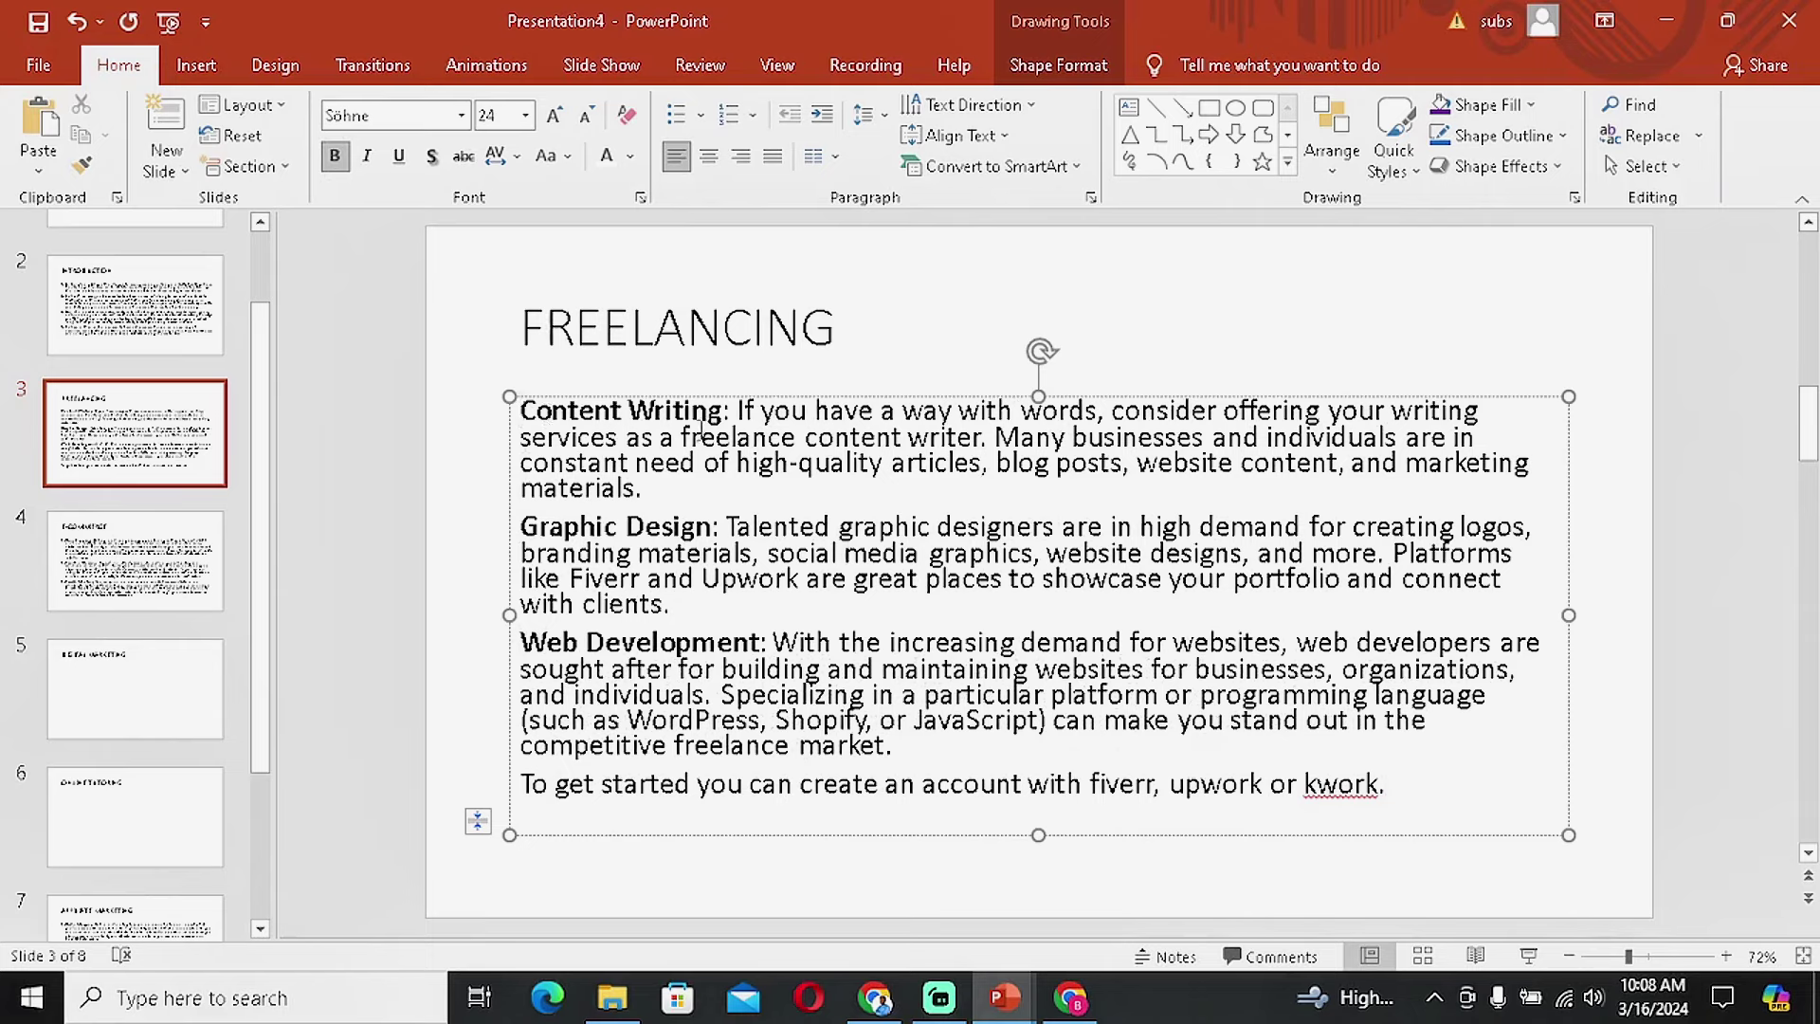
Add the intro sentence 'Freelancing is one of the top rising ways…' and bullet Content Writing.
{"action": "type", "text": "Freelanc"}
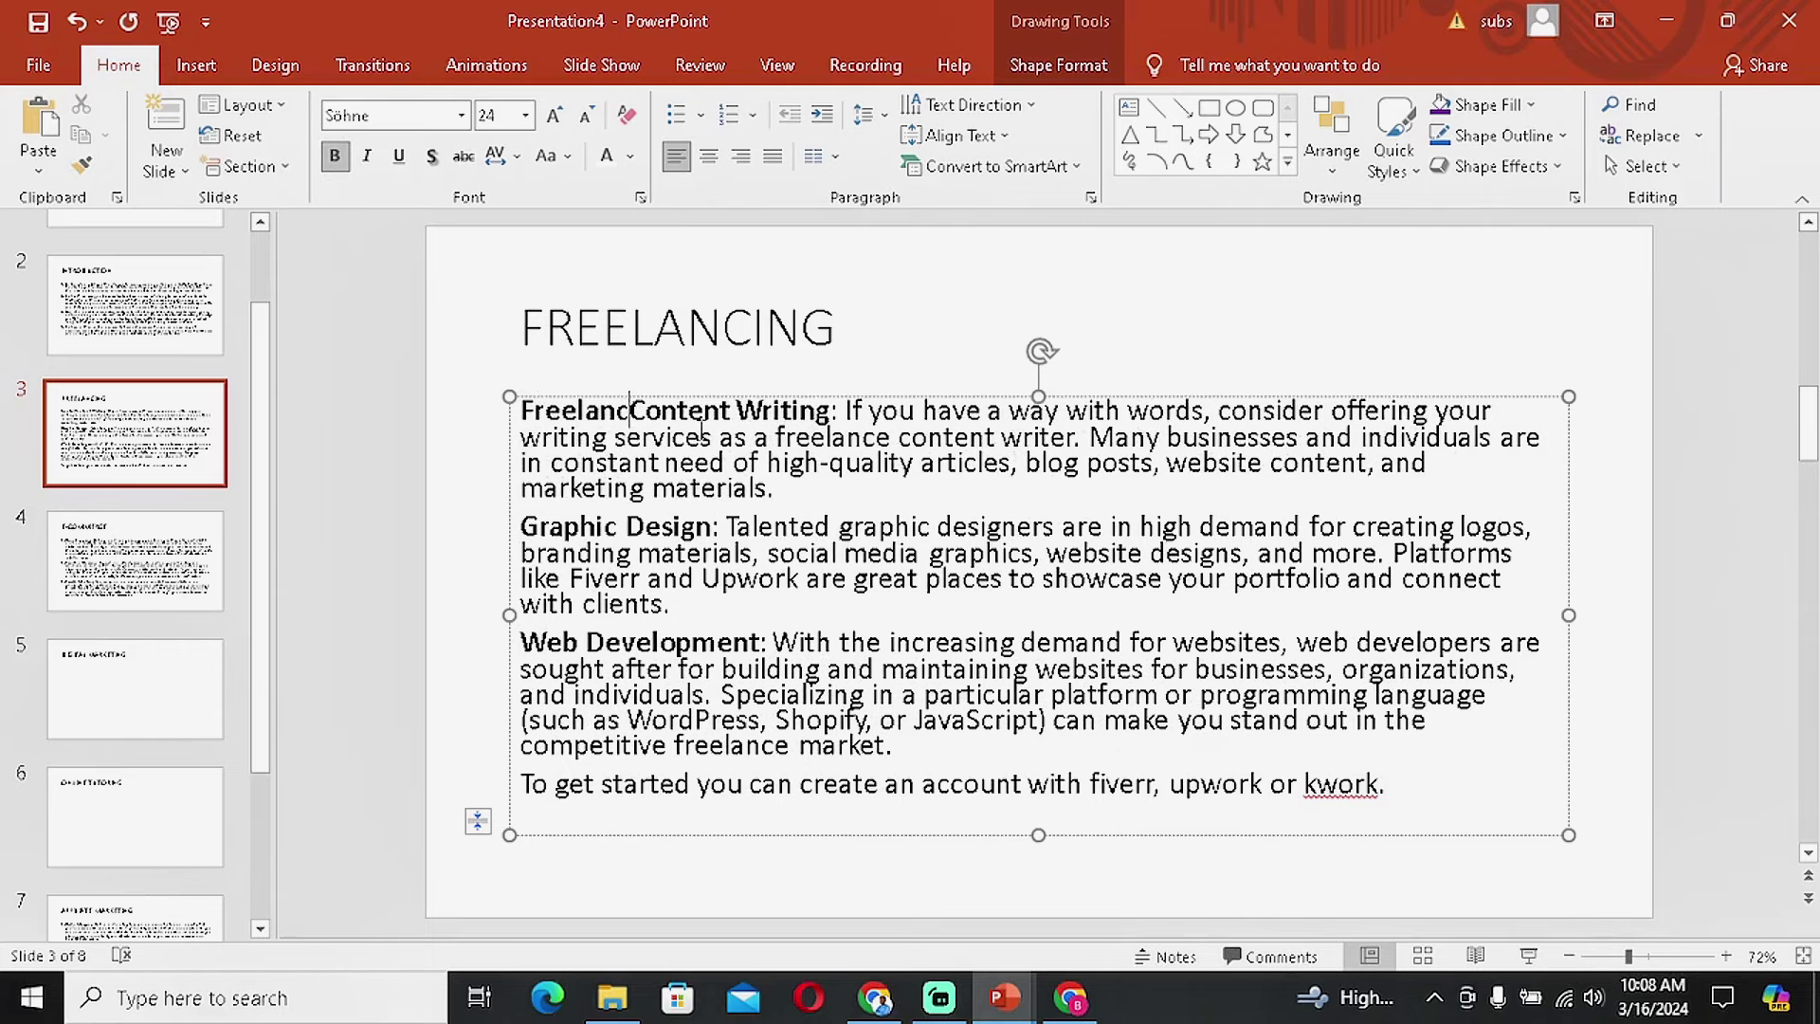
{"action": "type", "text": "ing "}
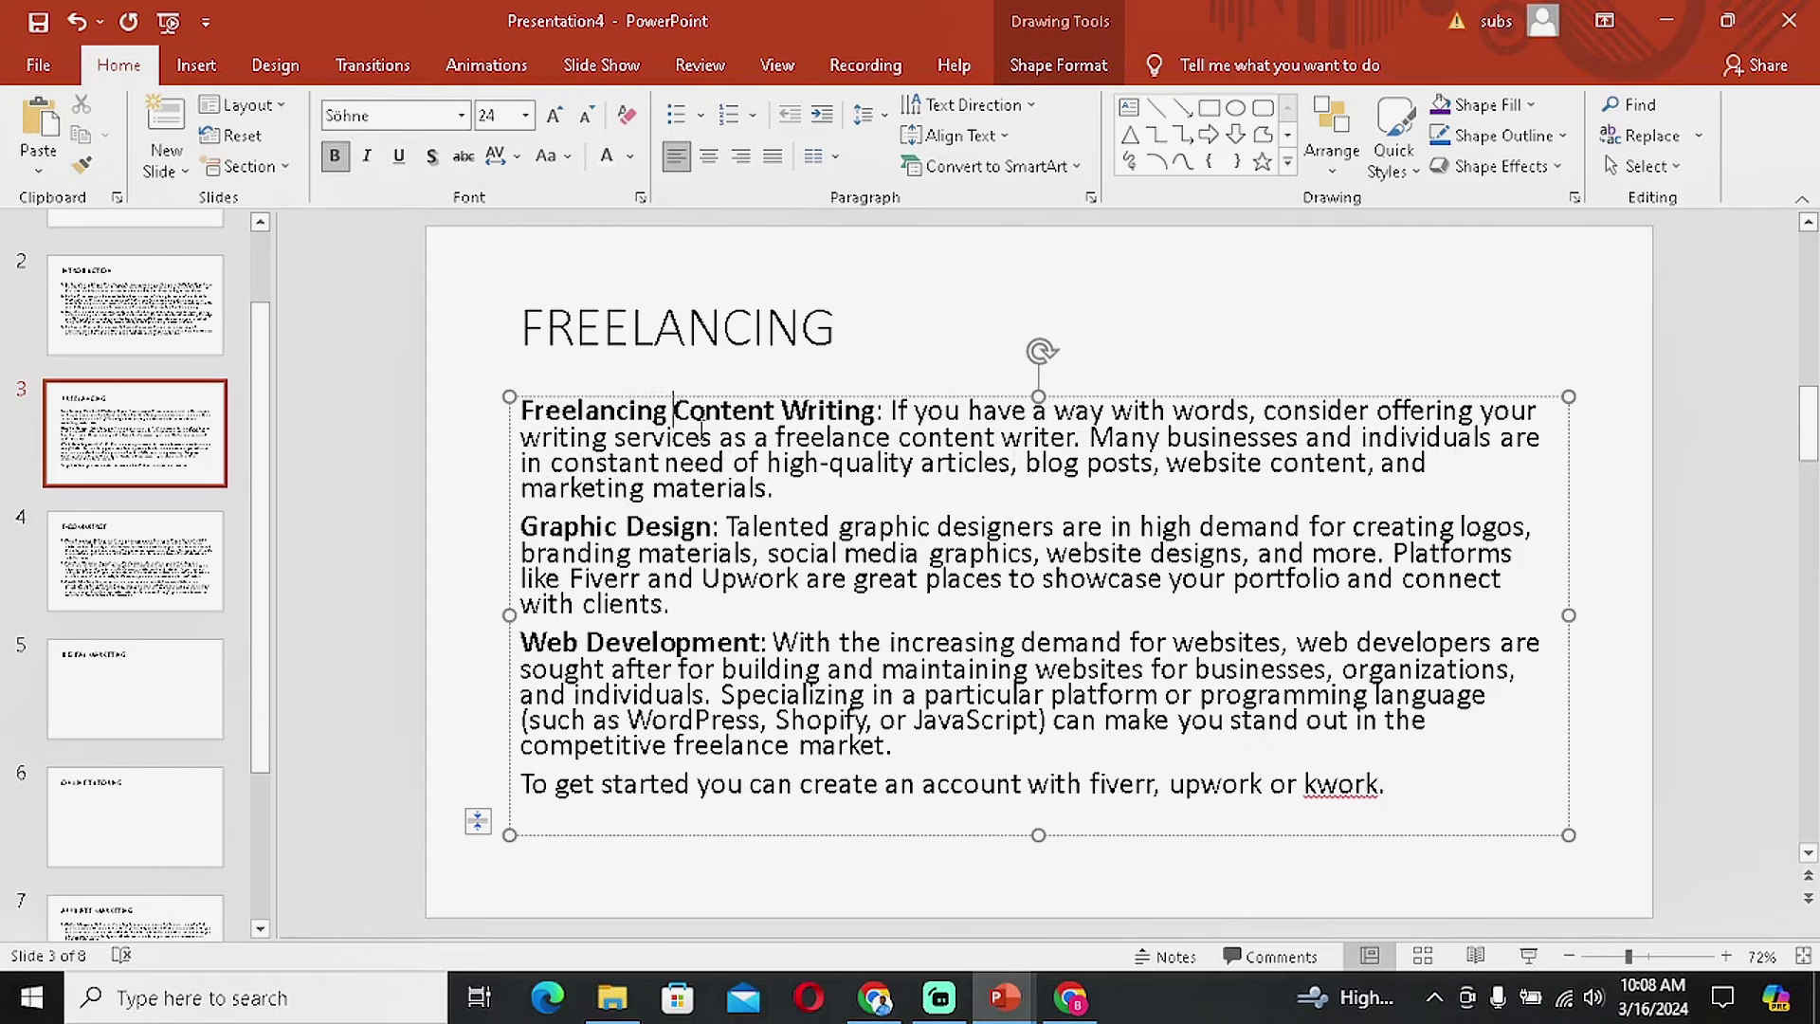
{"action": "type", "text": "is one of th"}
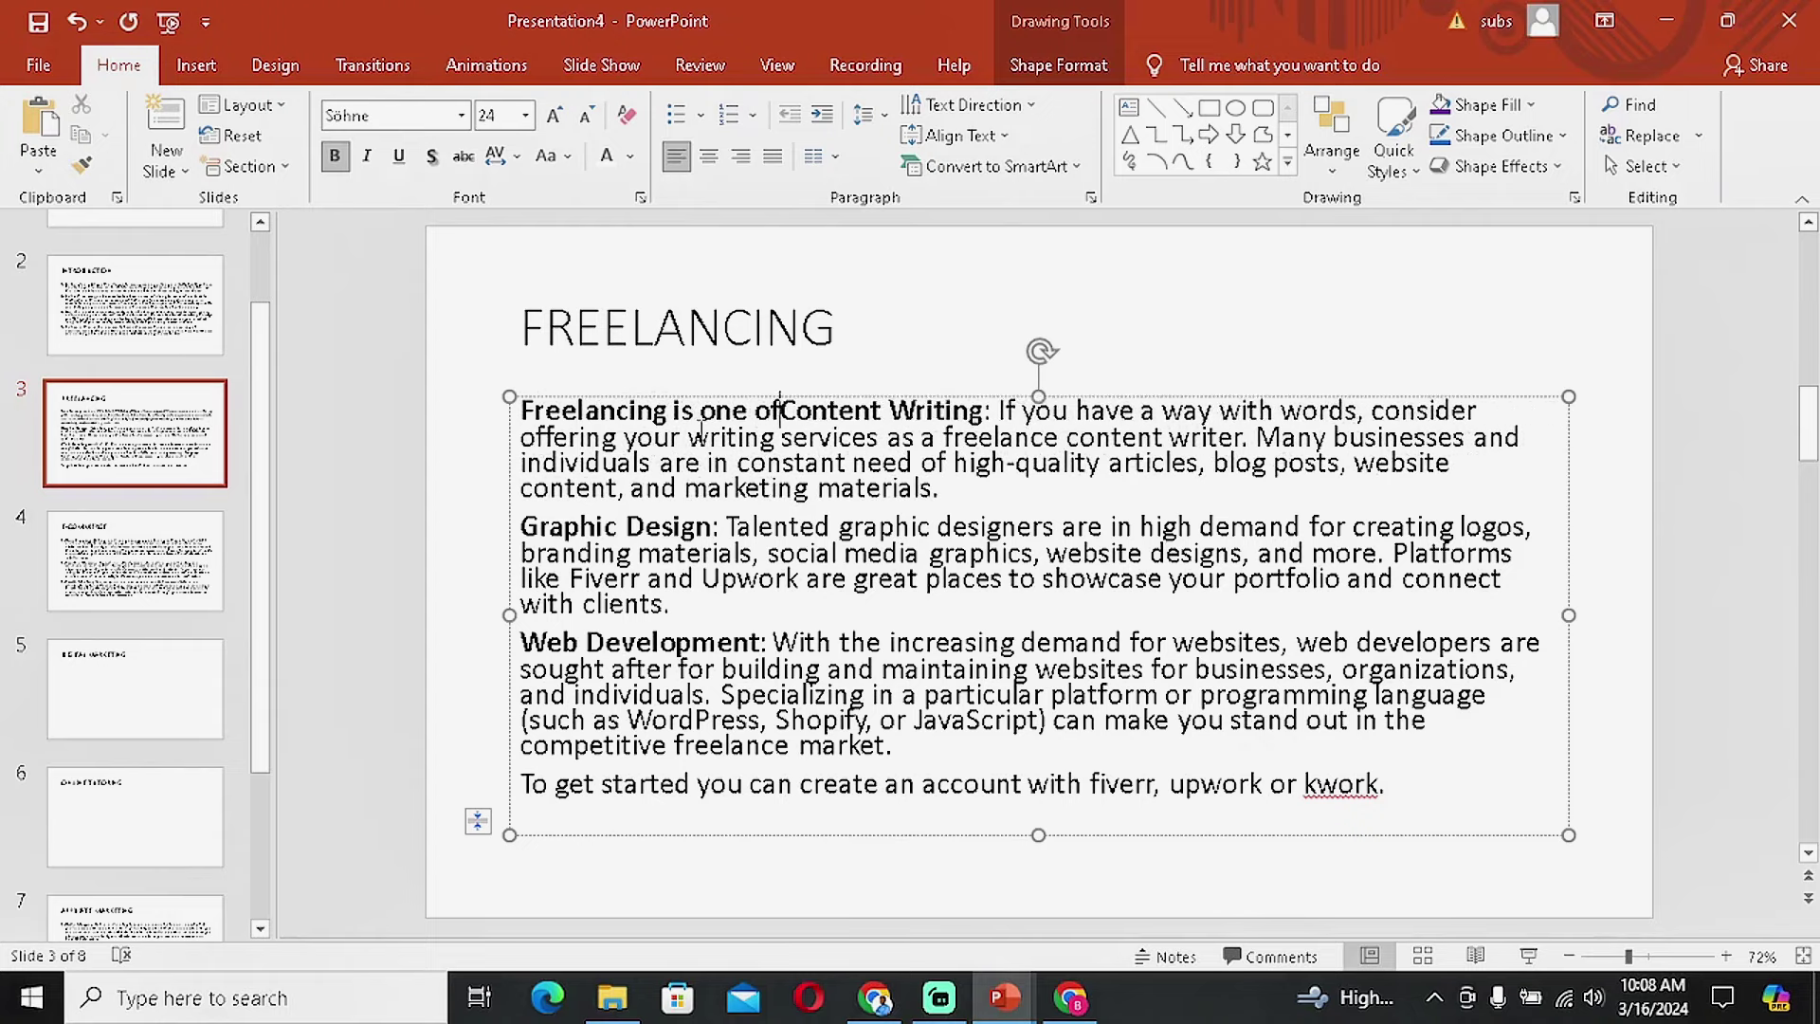
{"action": "type", "text": "e t"}
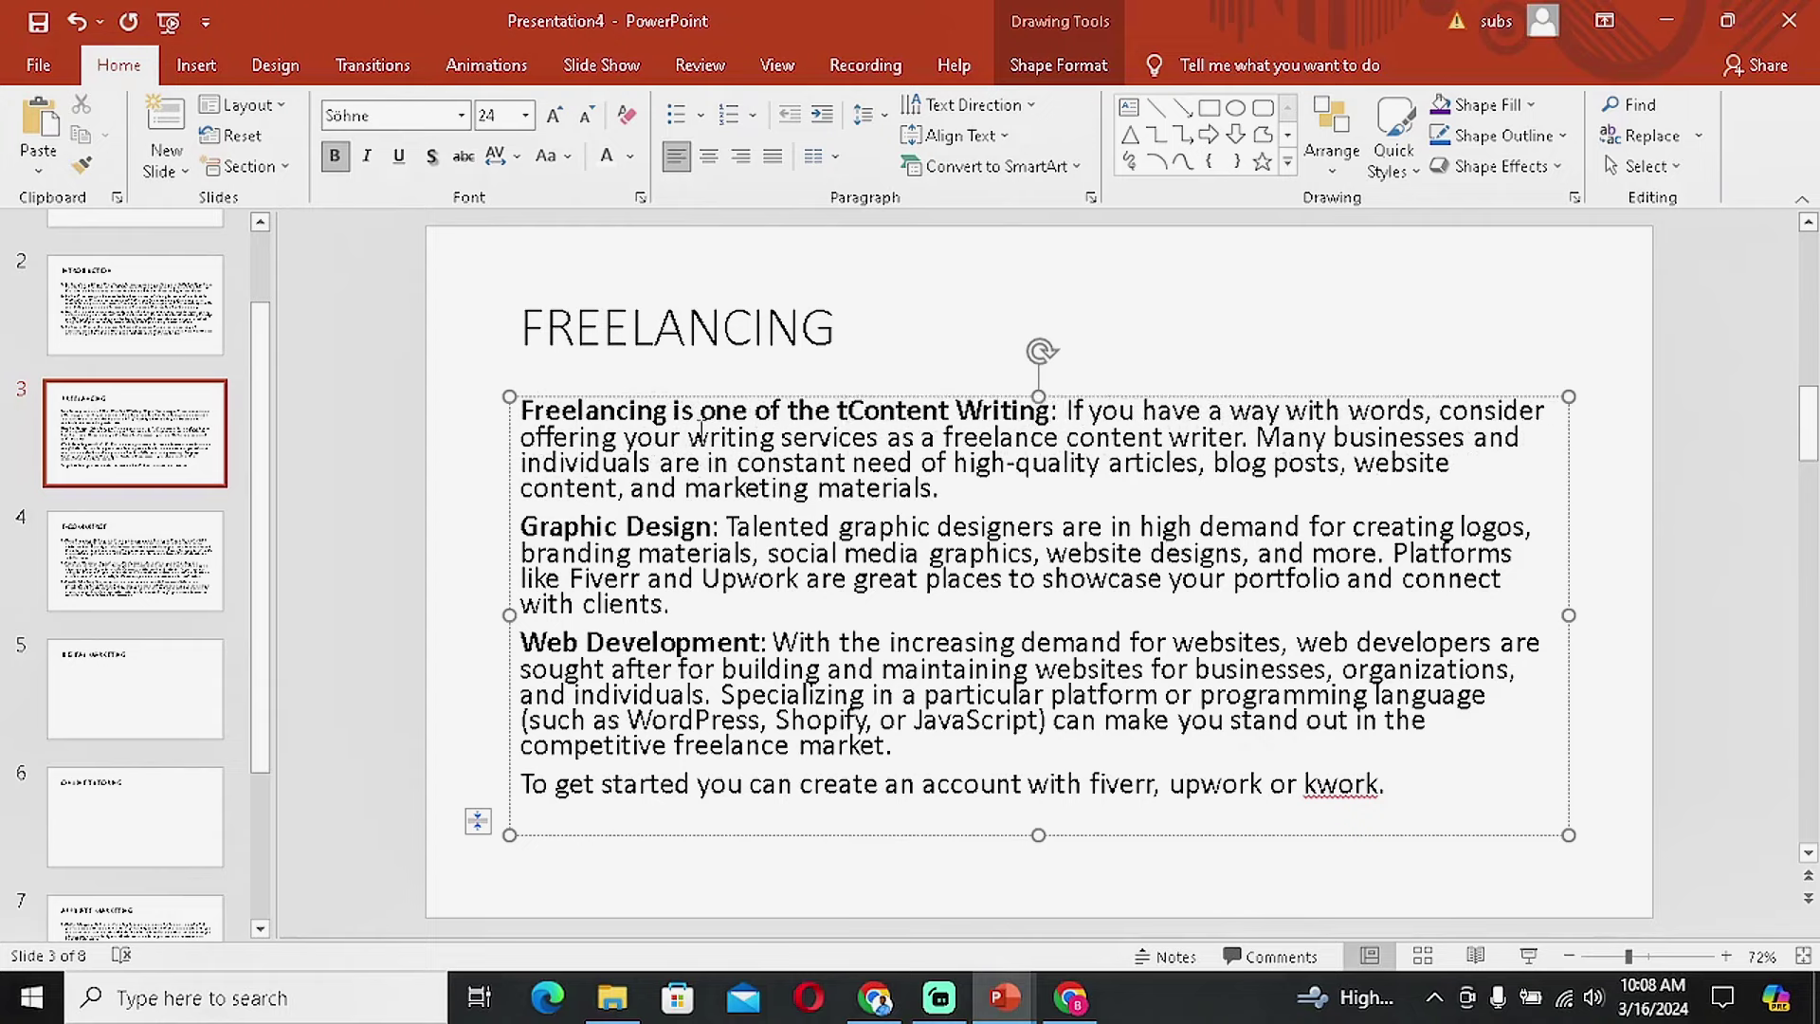
{"action": "type", "text": "op rising w"}
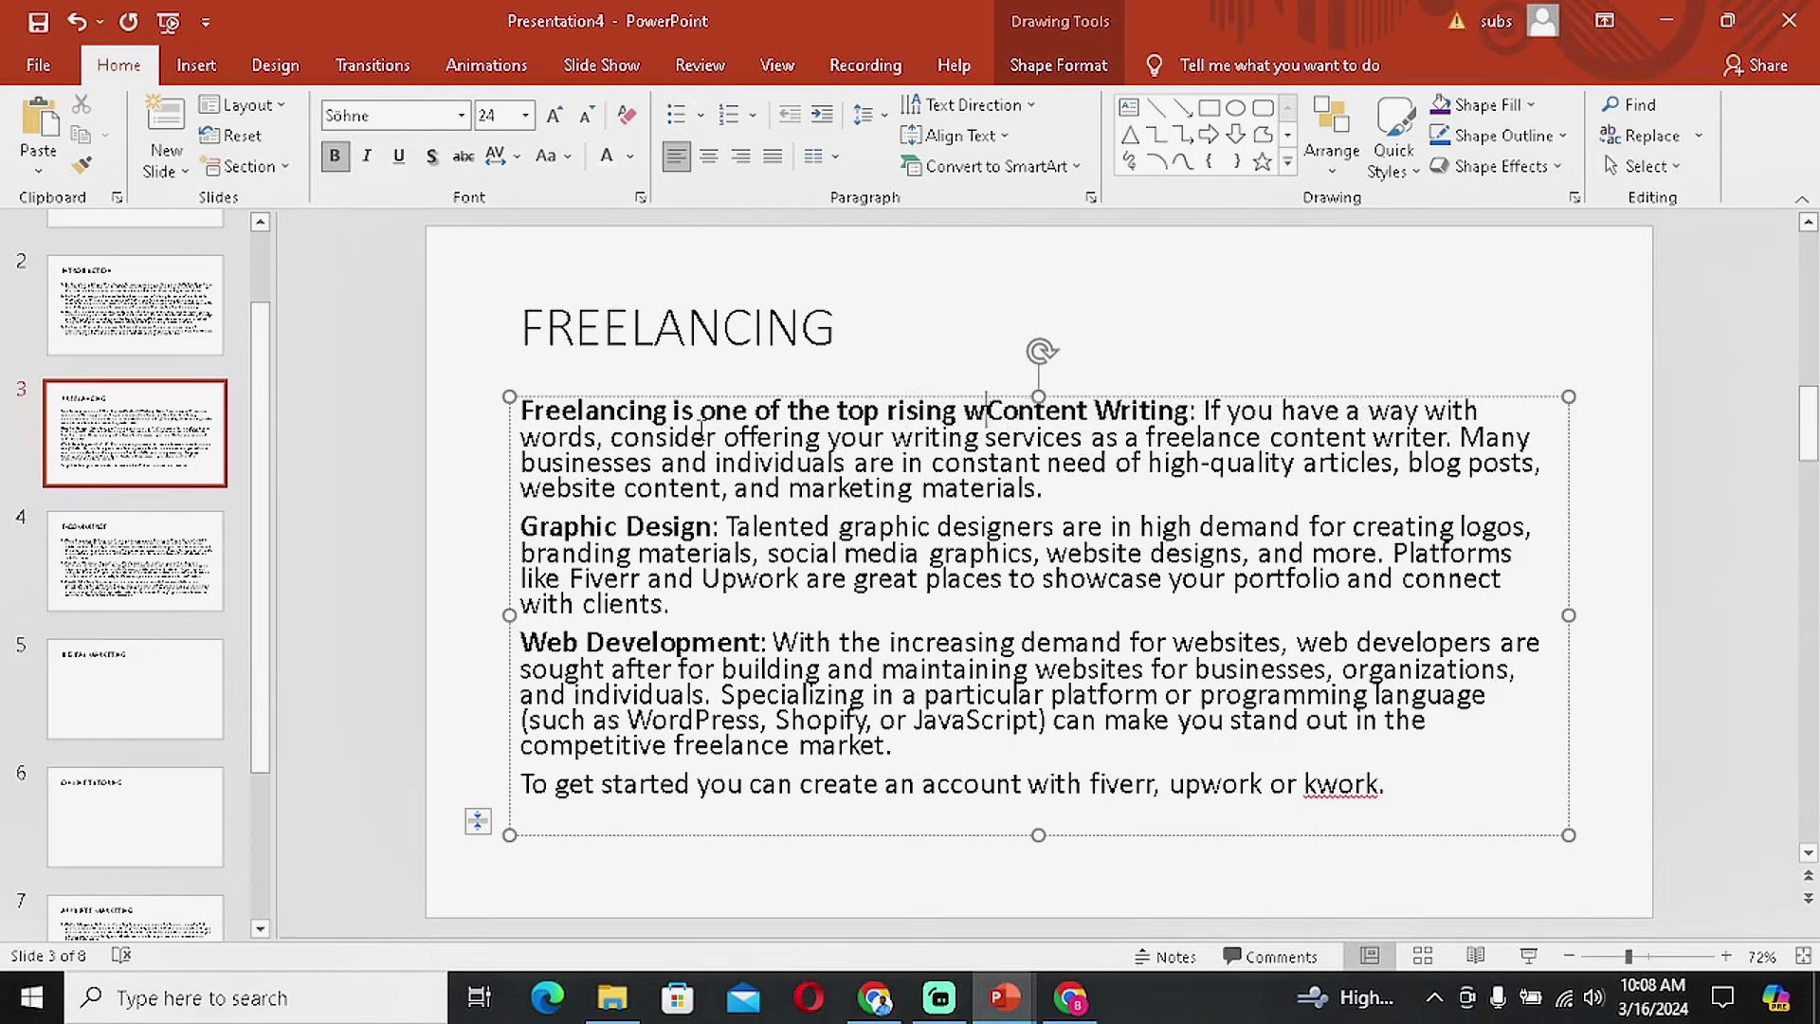
{"action": "type", "text": "ays to make m"}
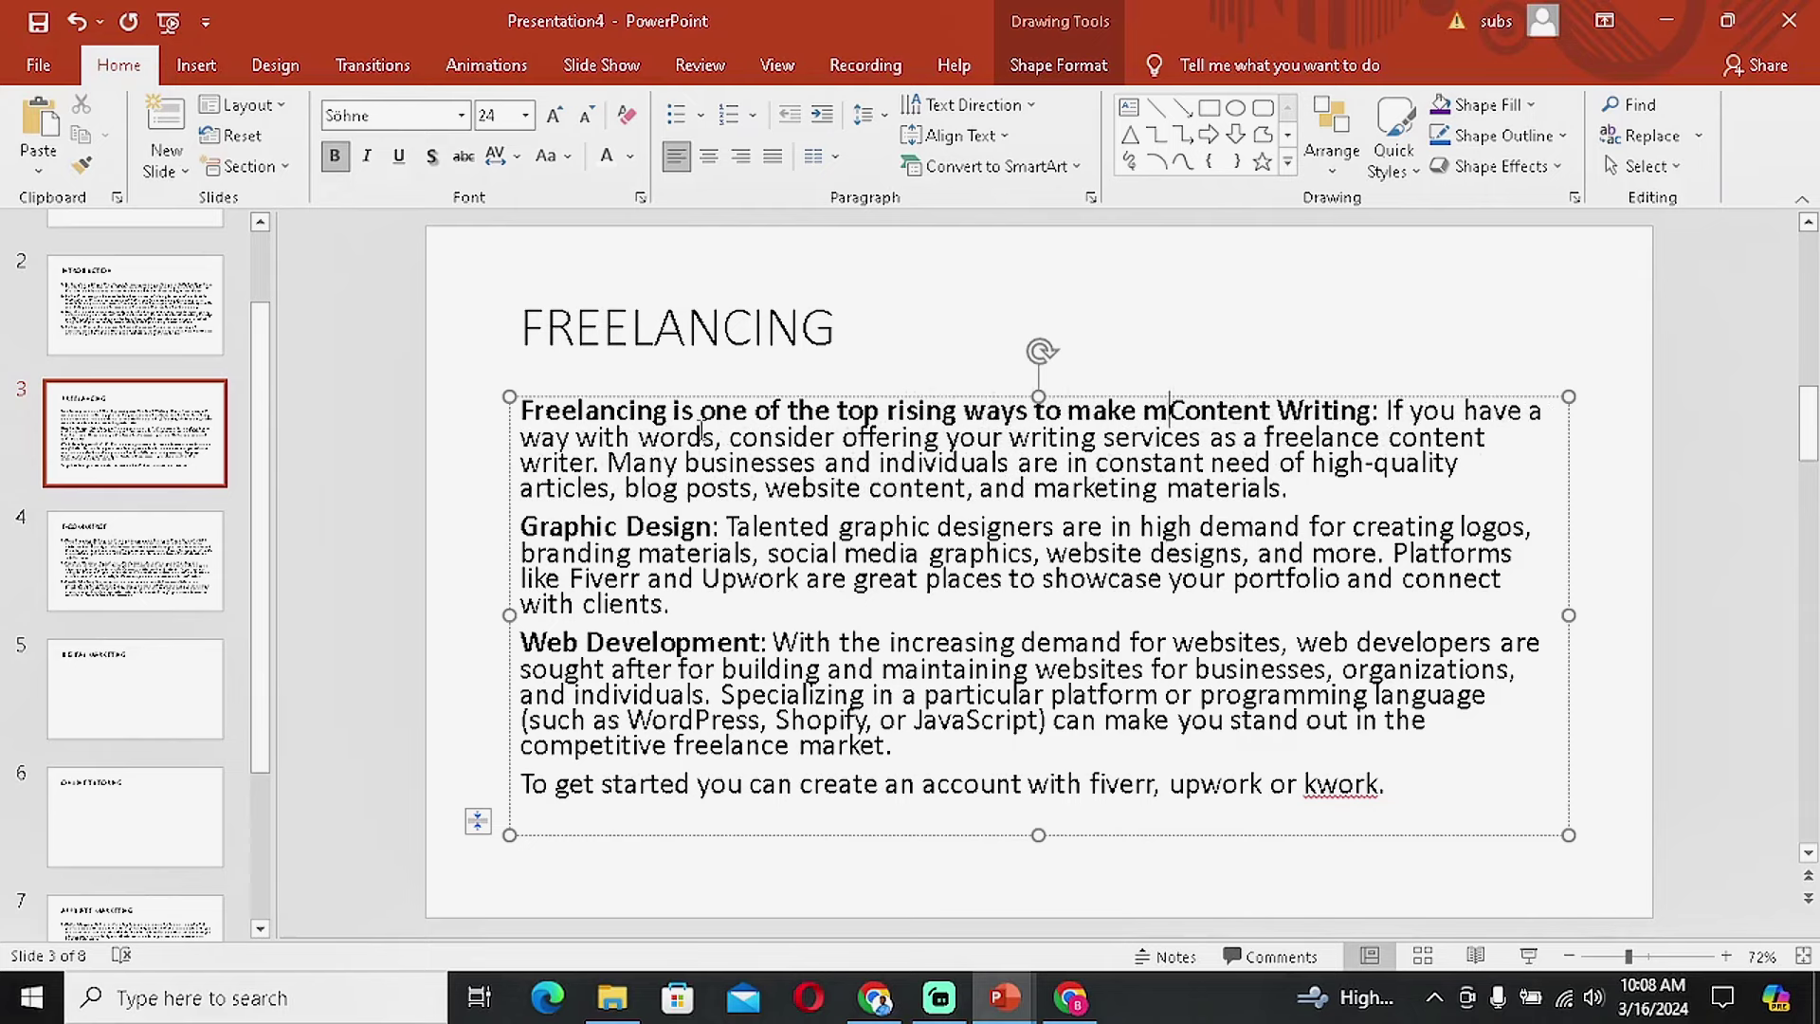
{"action": "type", "text": "oney online "}
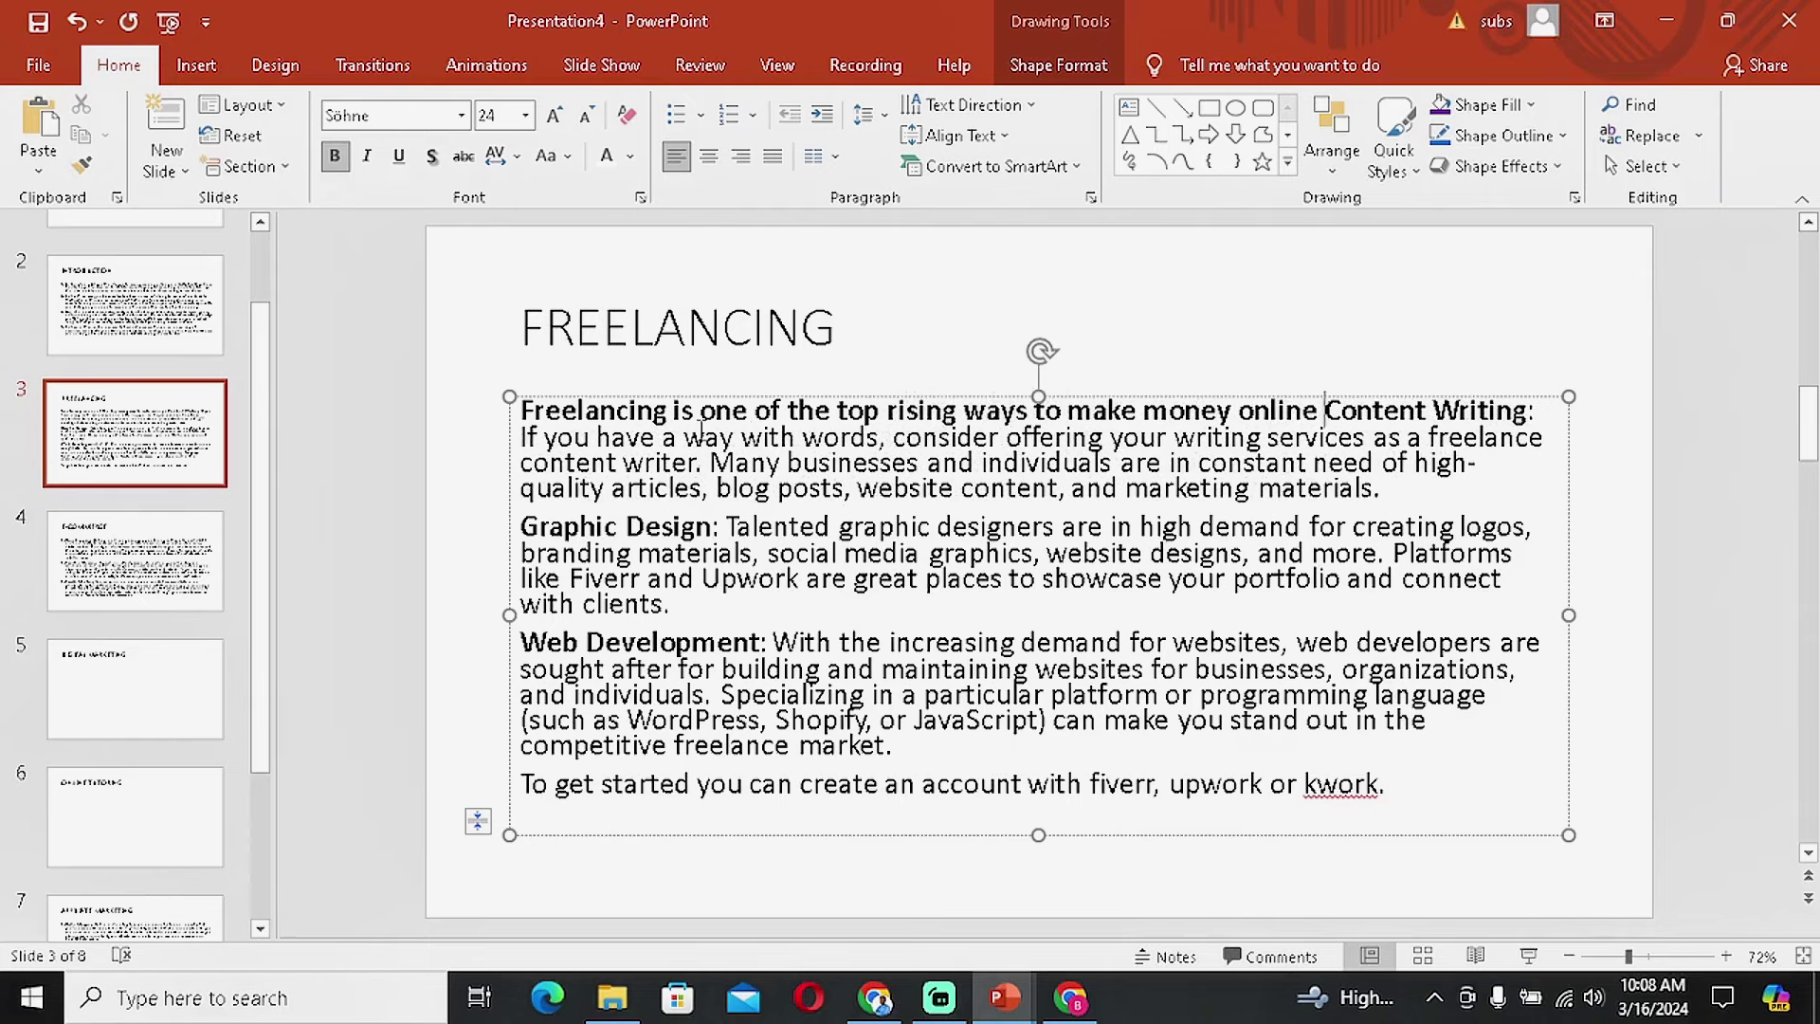
{"action": "type", "text": "today . so"}
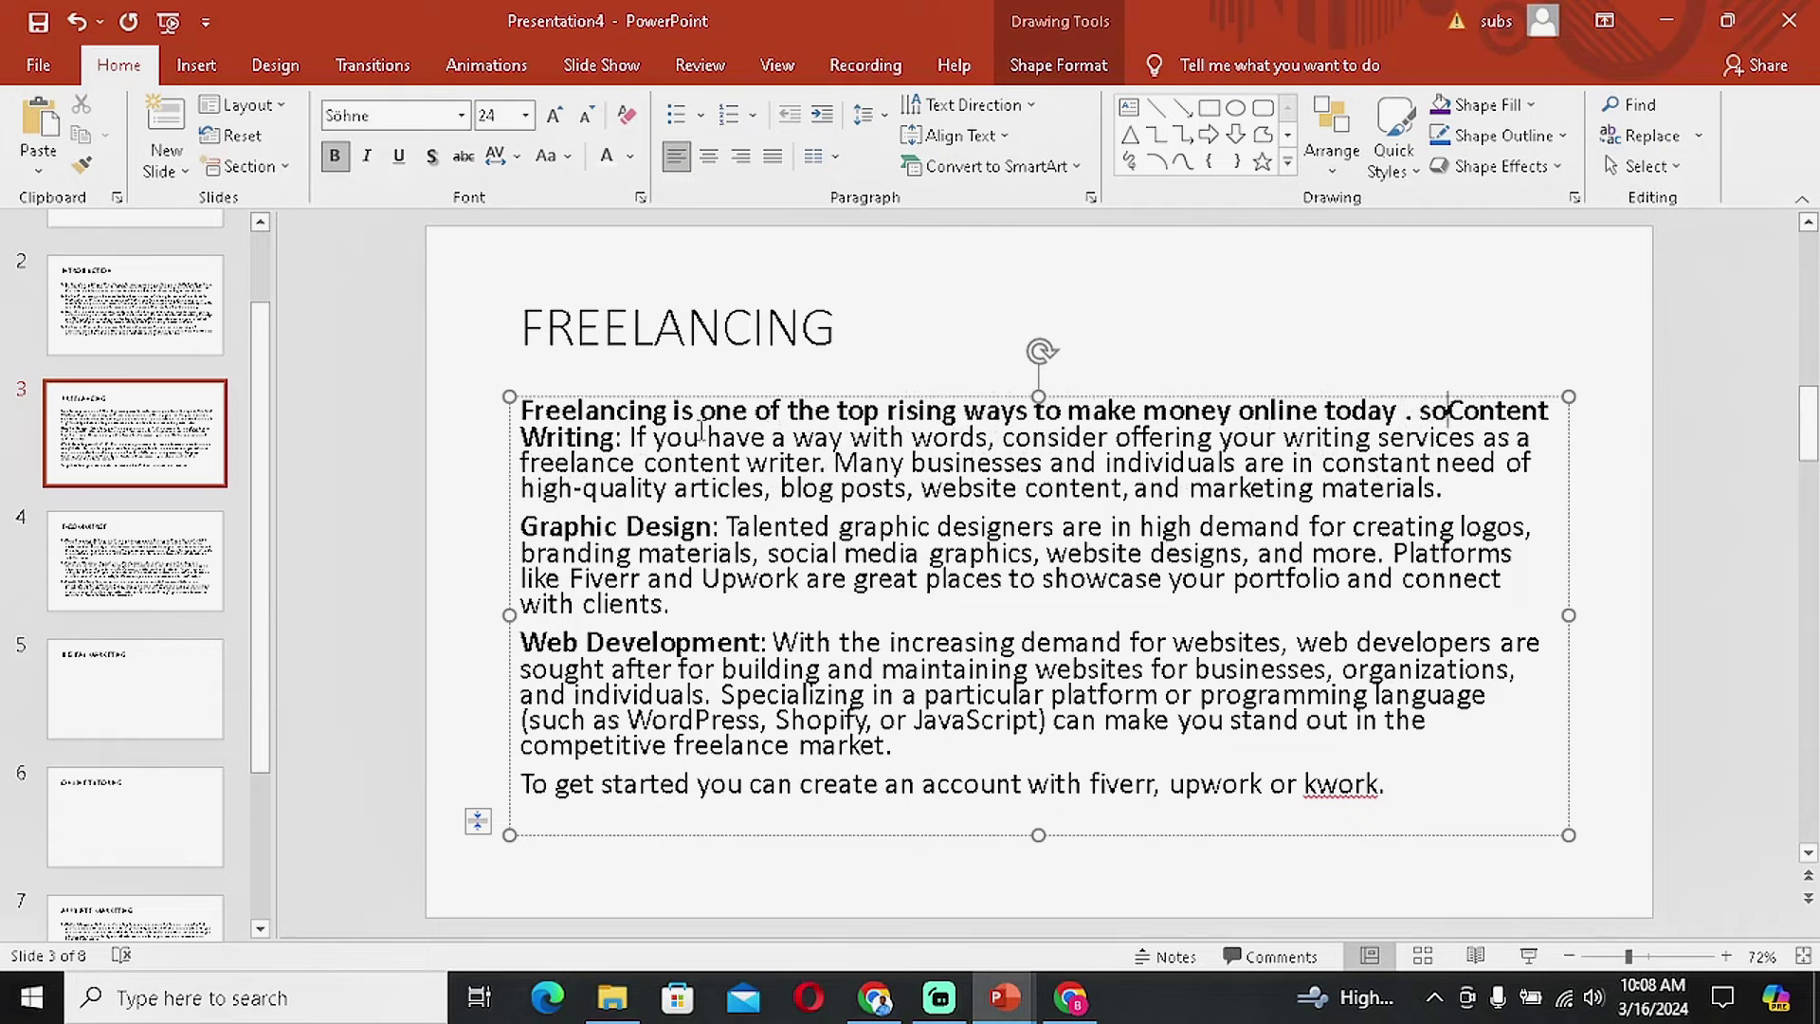
{"action": "type", "text": "me of the "}
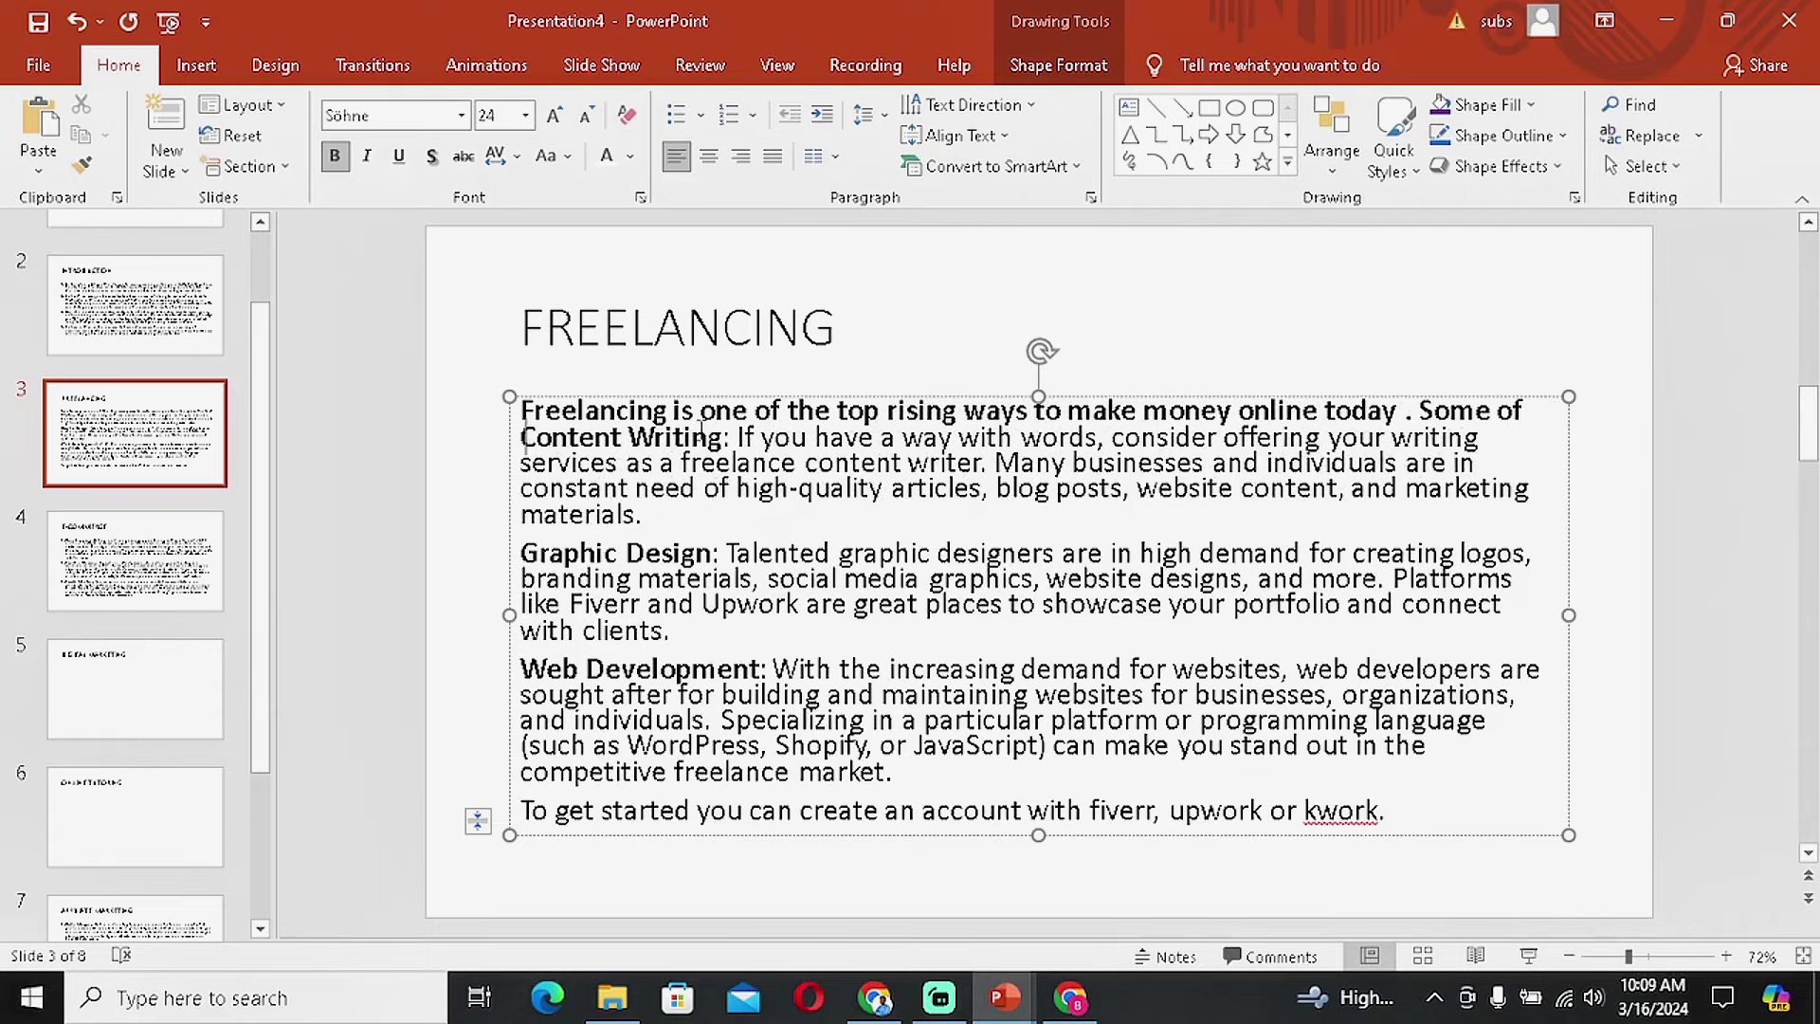
{"action": "type", "text": "ways to go "}
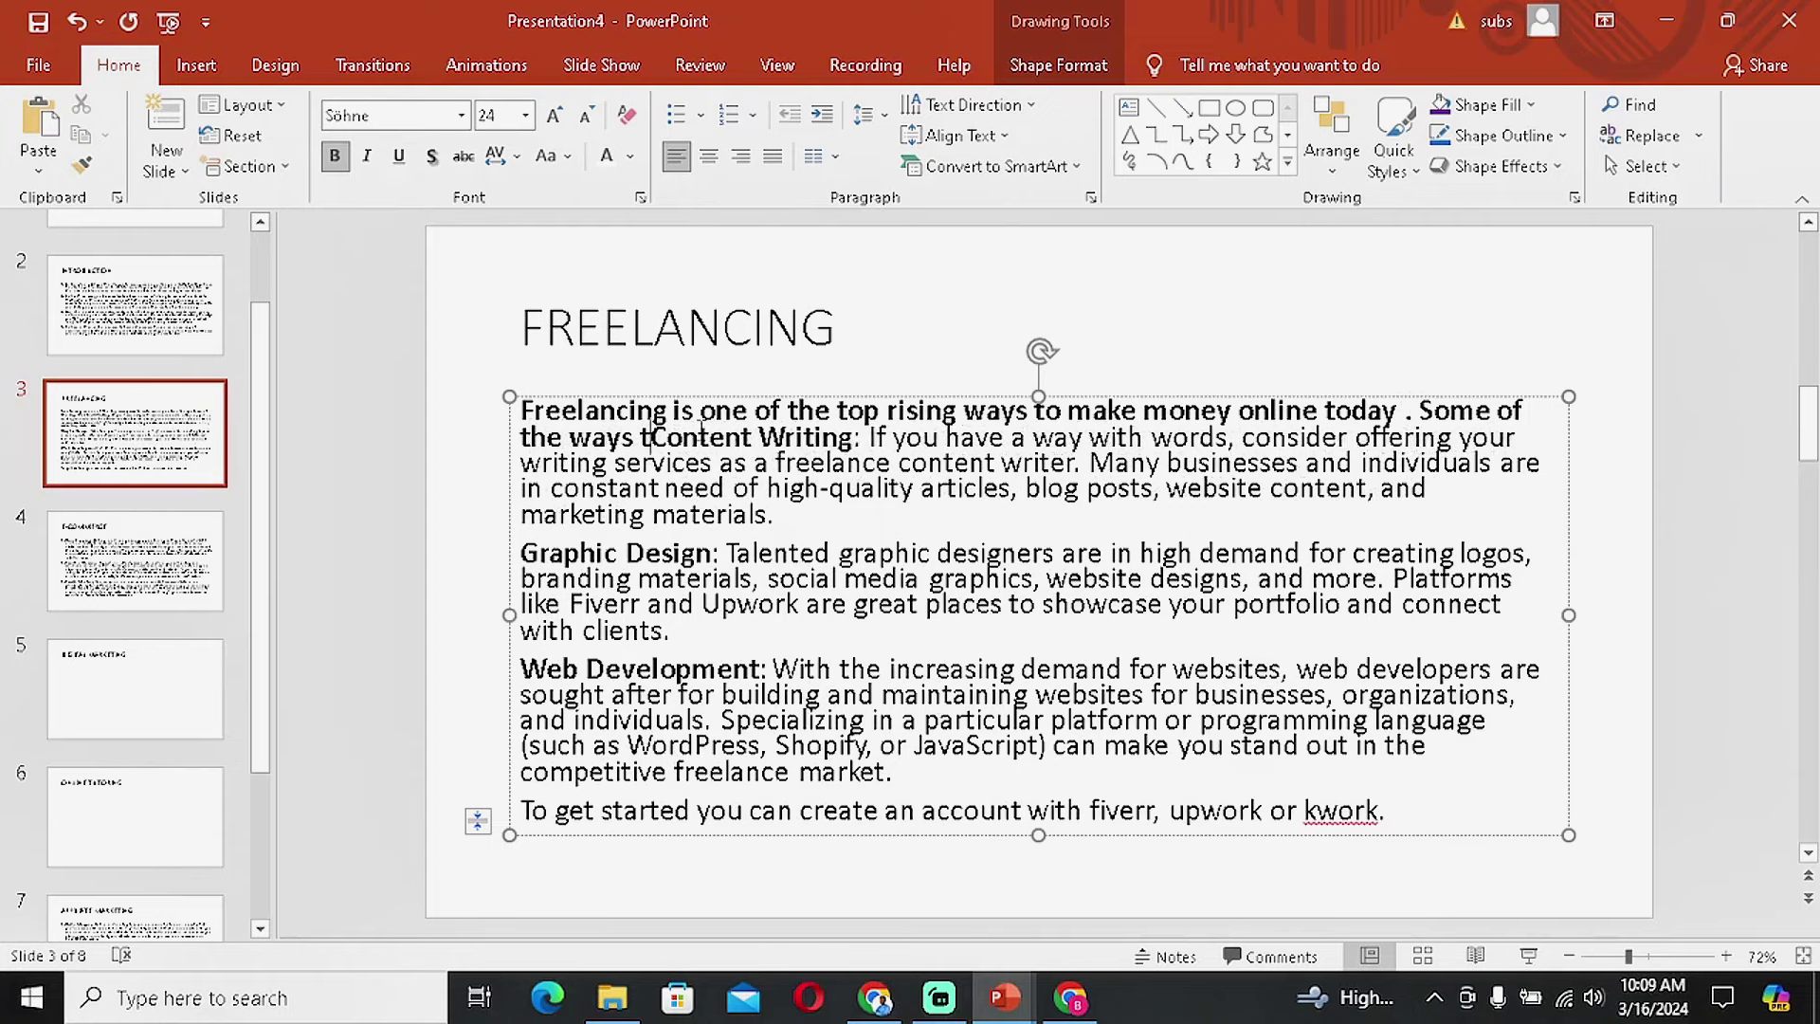
{"action": "type", "text": "about this "}
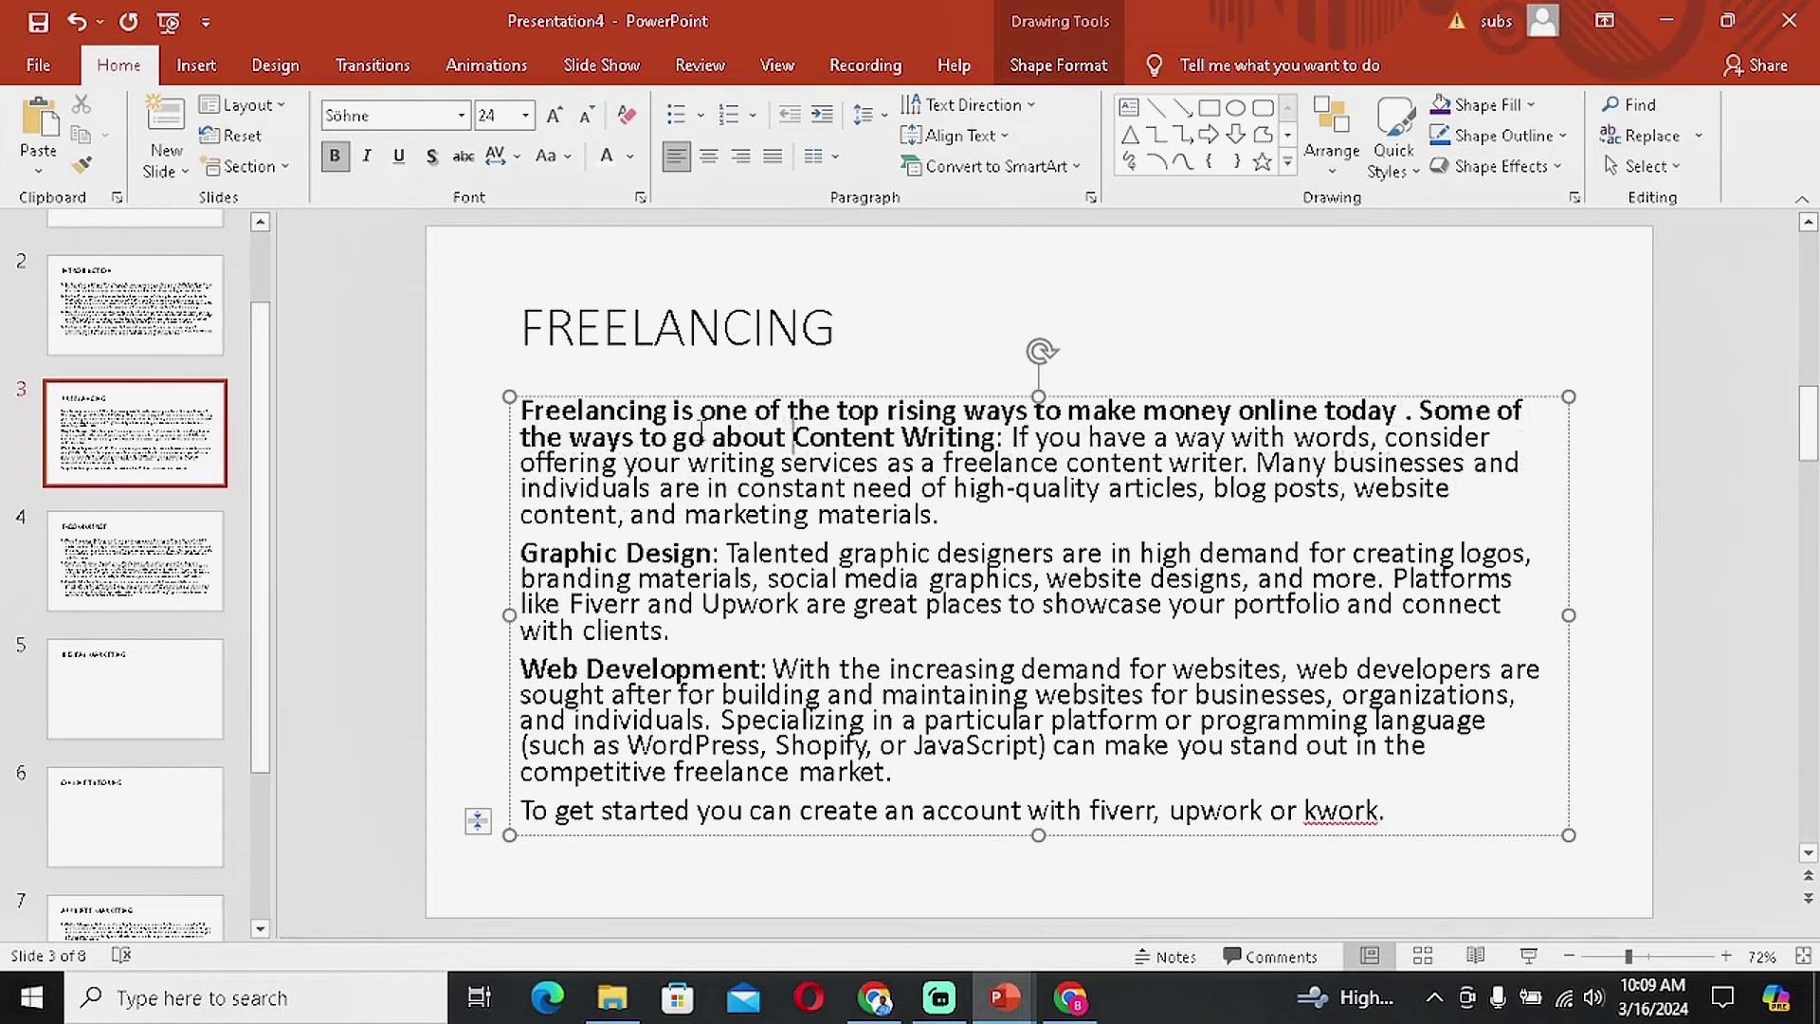
{"action": "type", "text": "includ"}
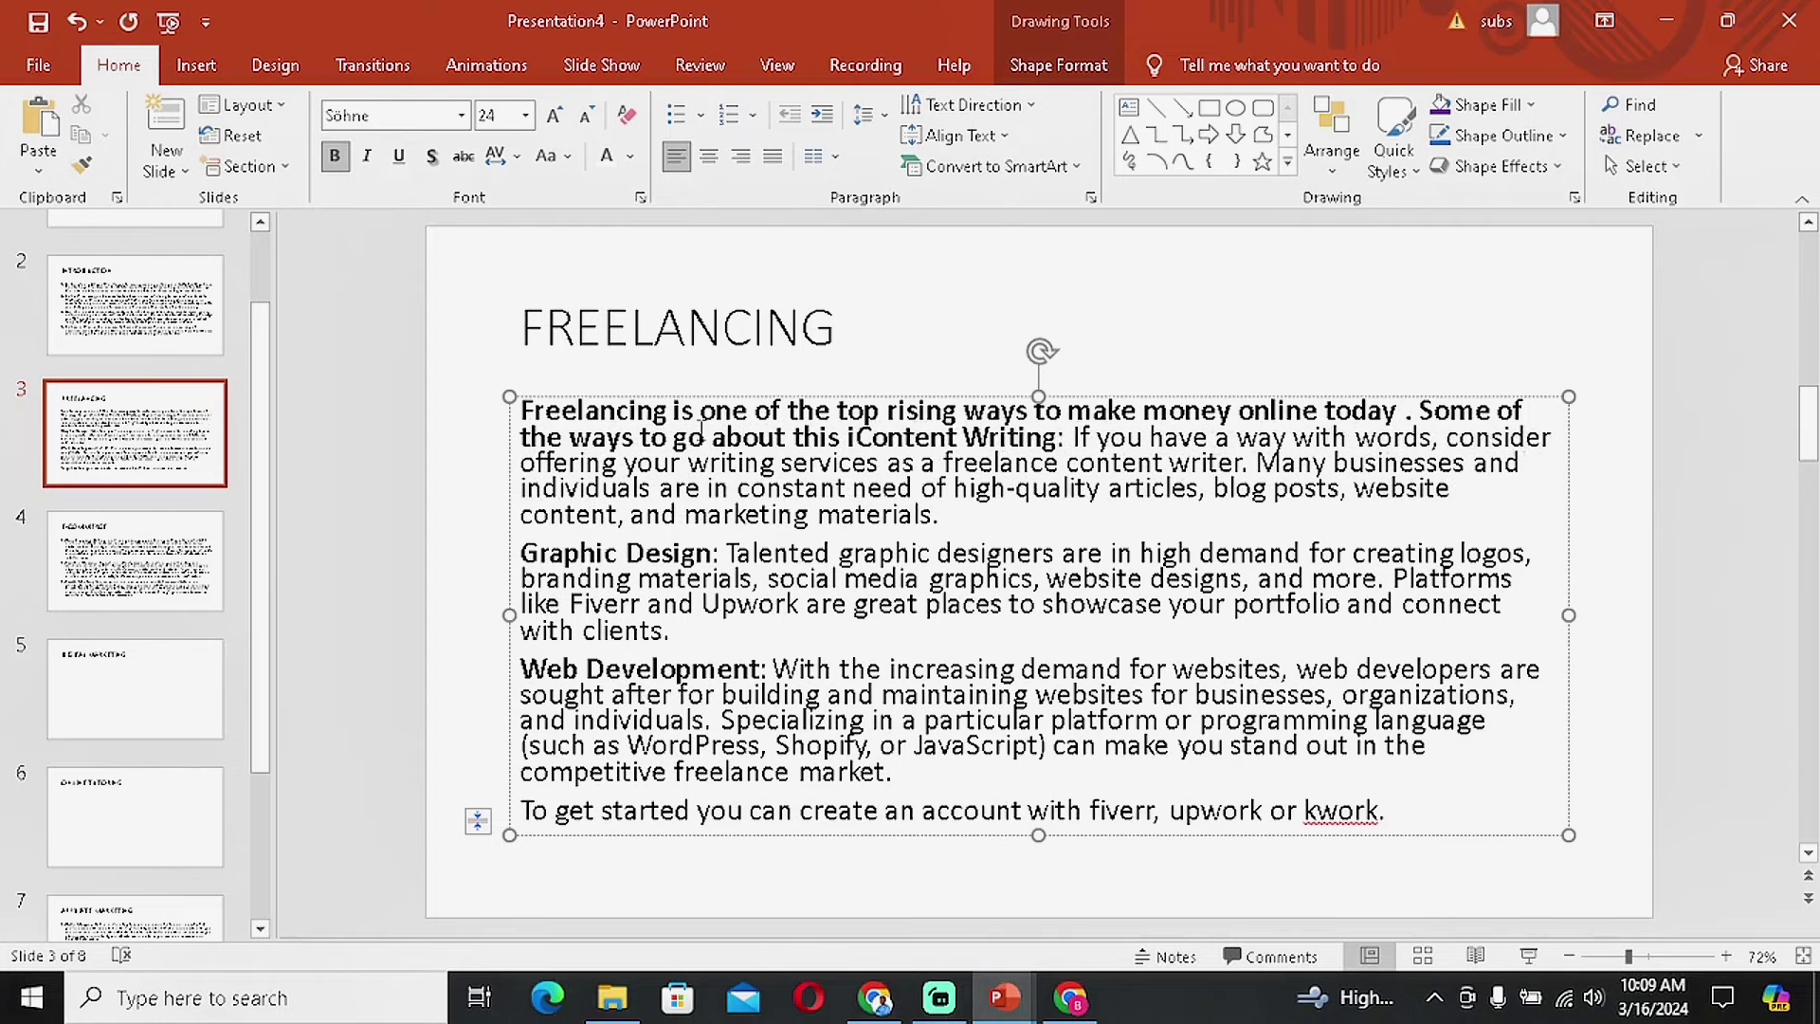
{"action": "type", "text": "es;"}
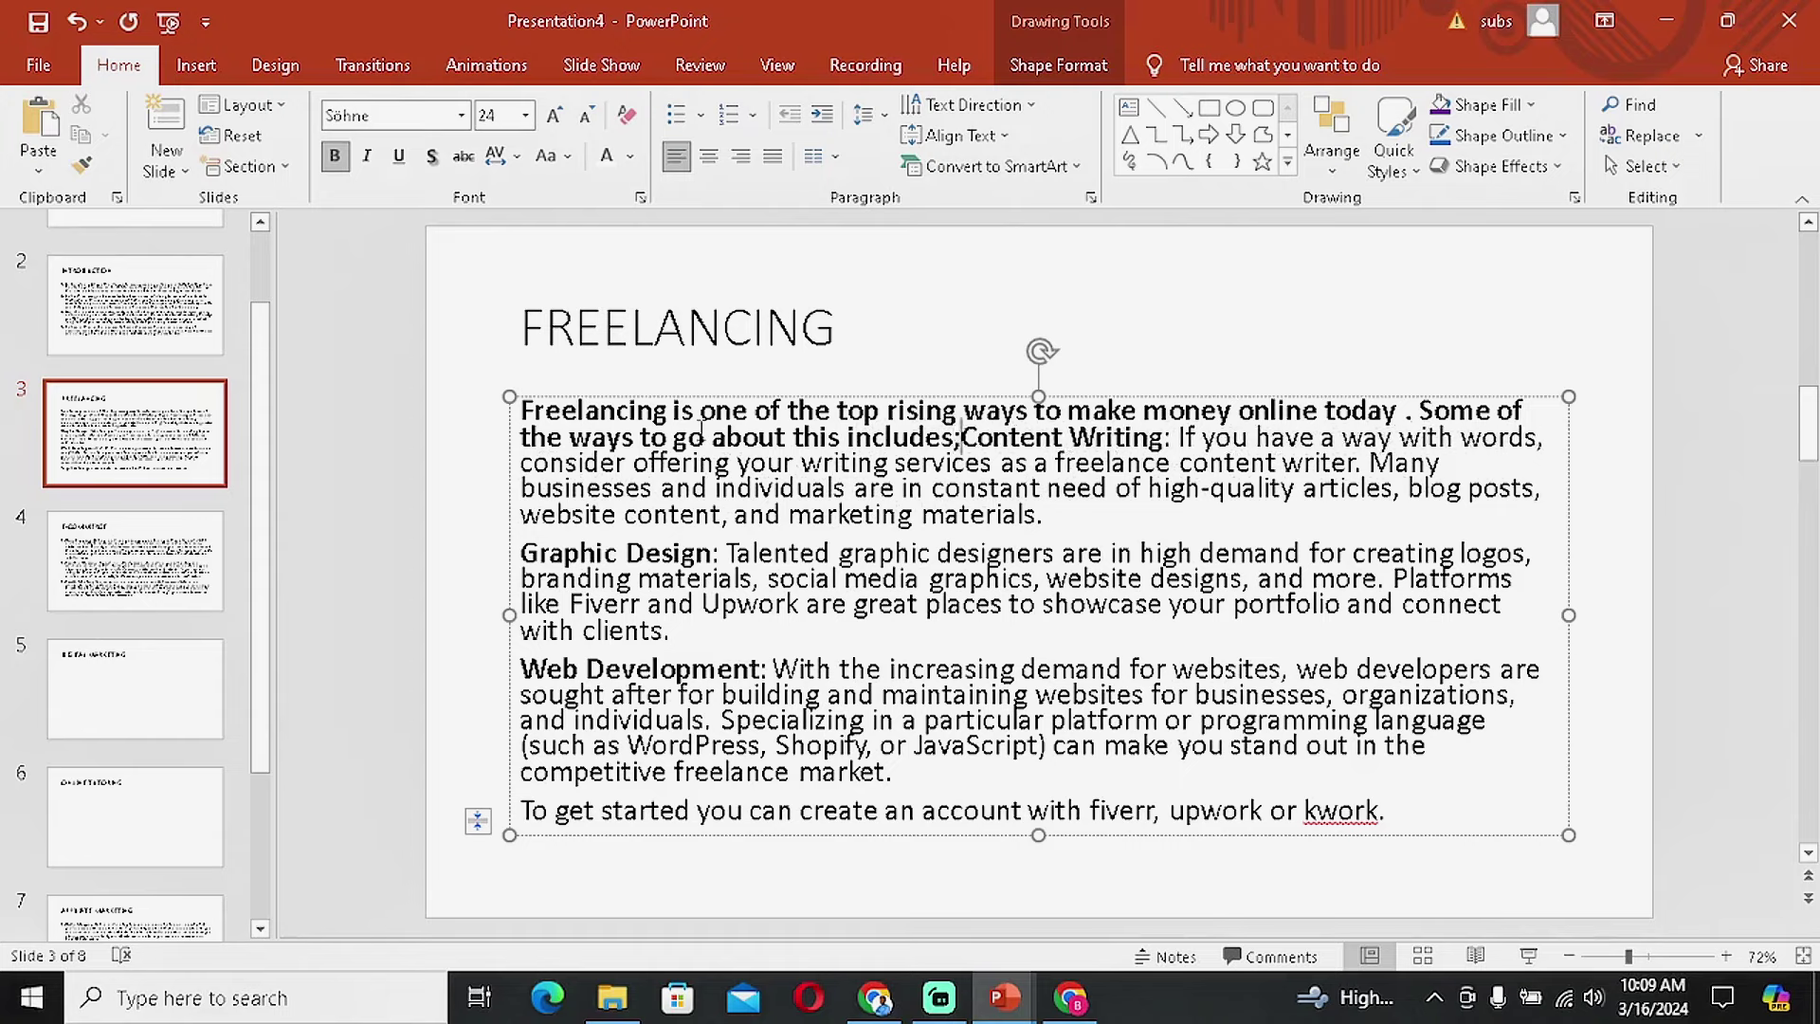
{"action": "key", "text": "Return"}
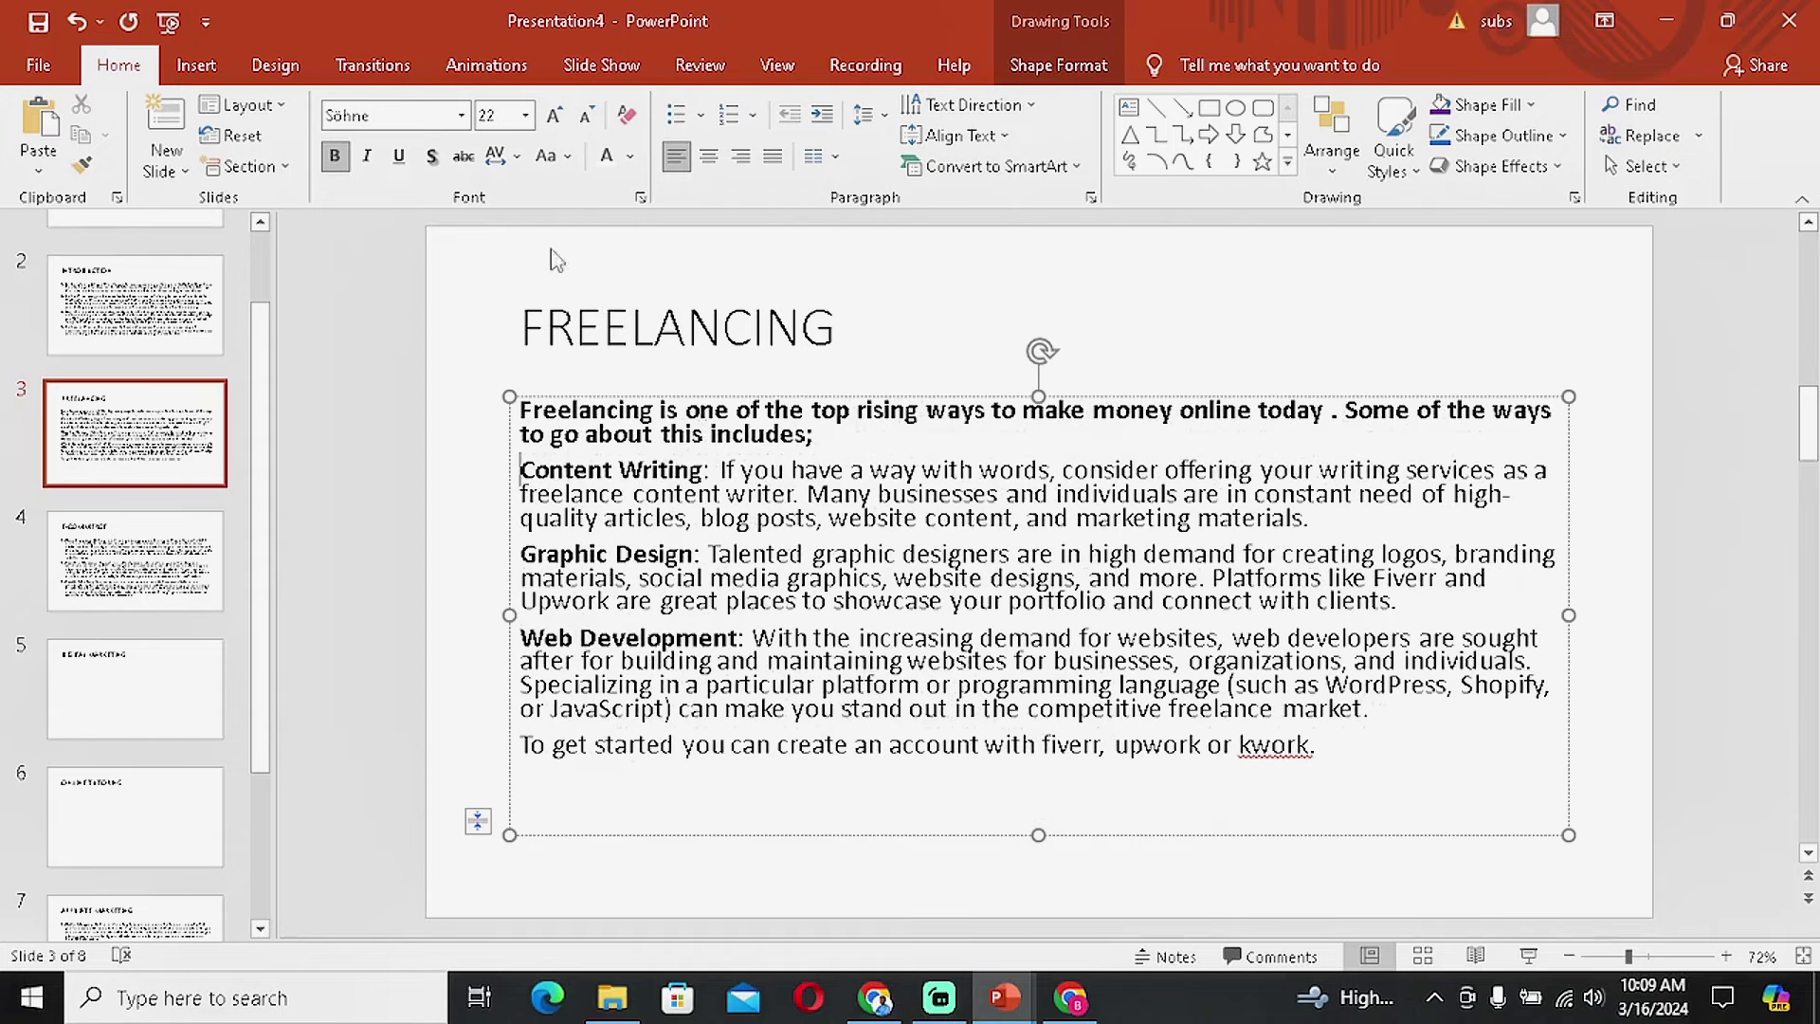
{"action": "left_click", "coordinate": [675, 118]}
{"action": "key", "text": "ctrl+Down"}
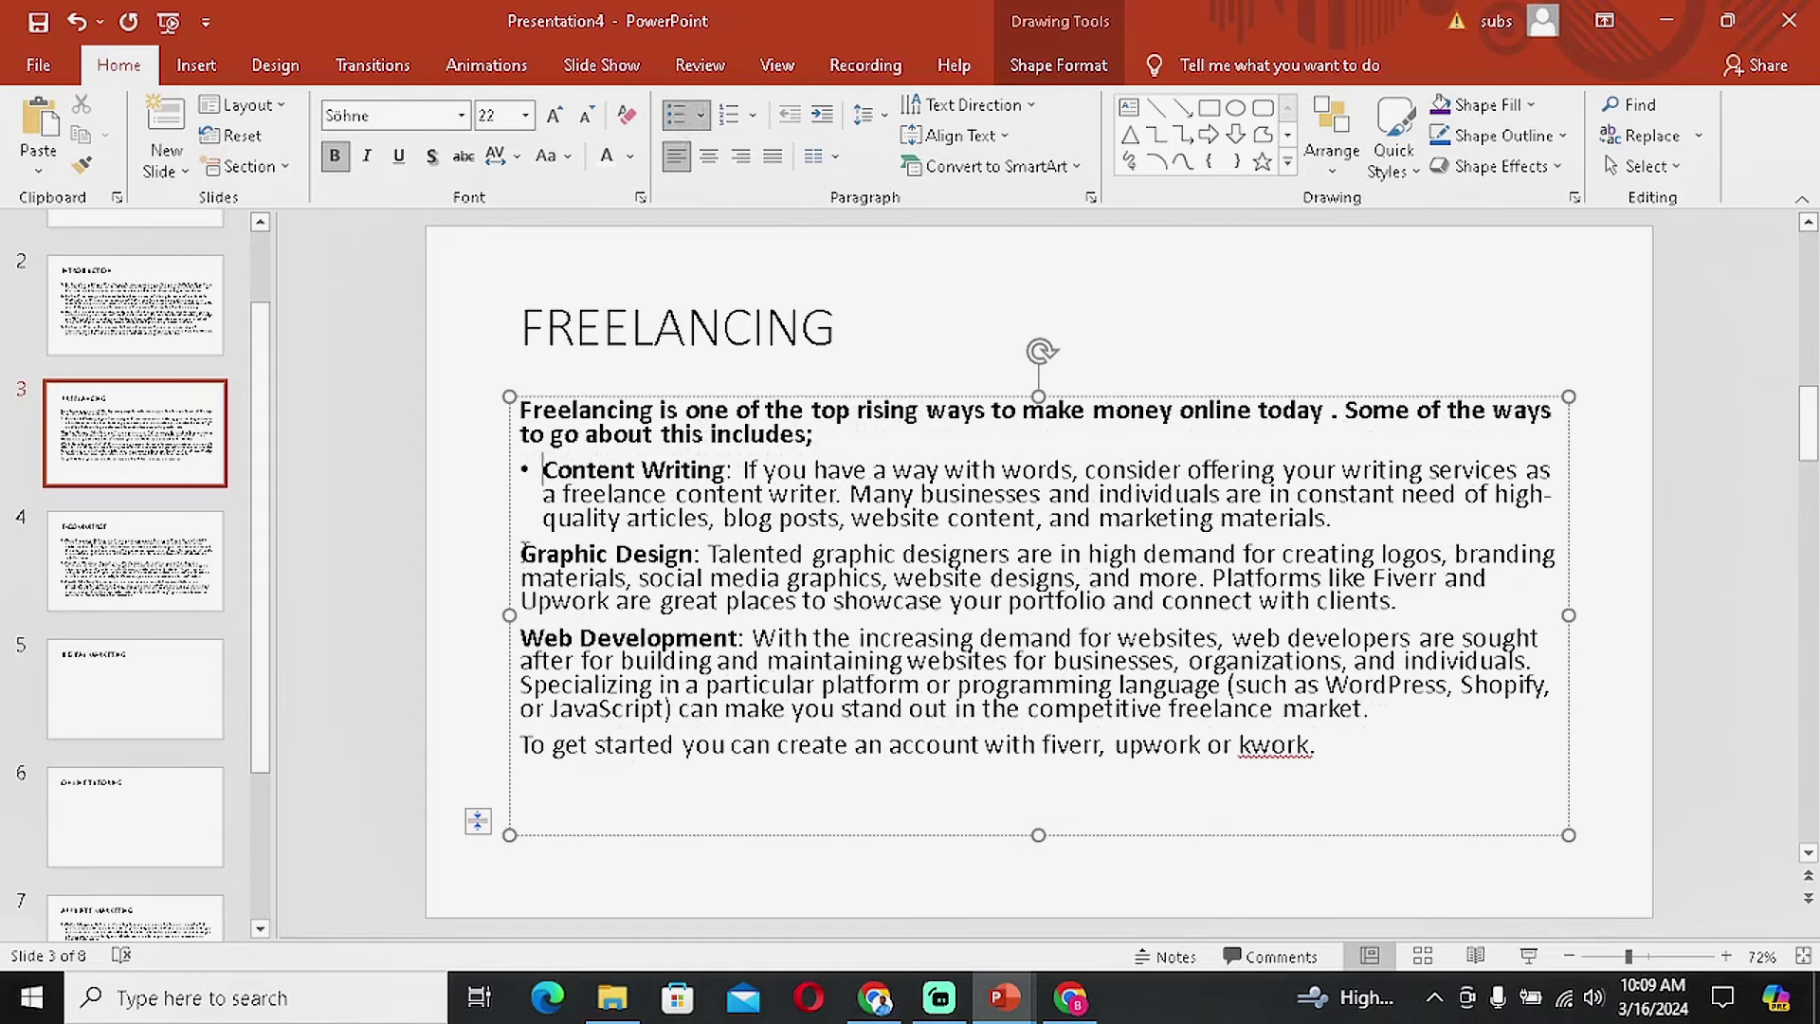
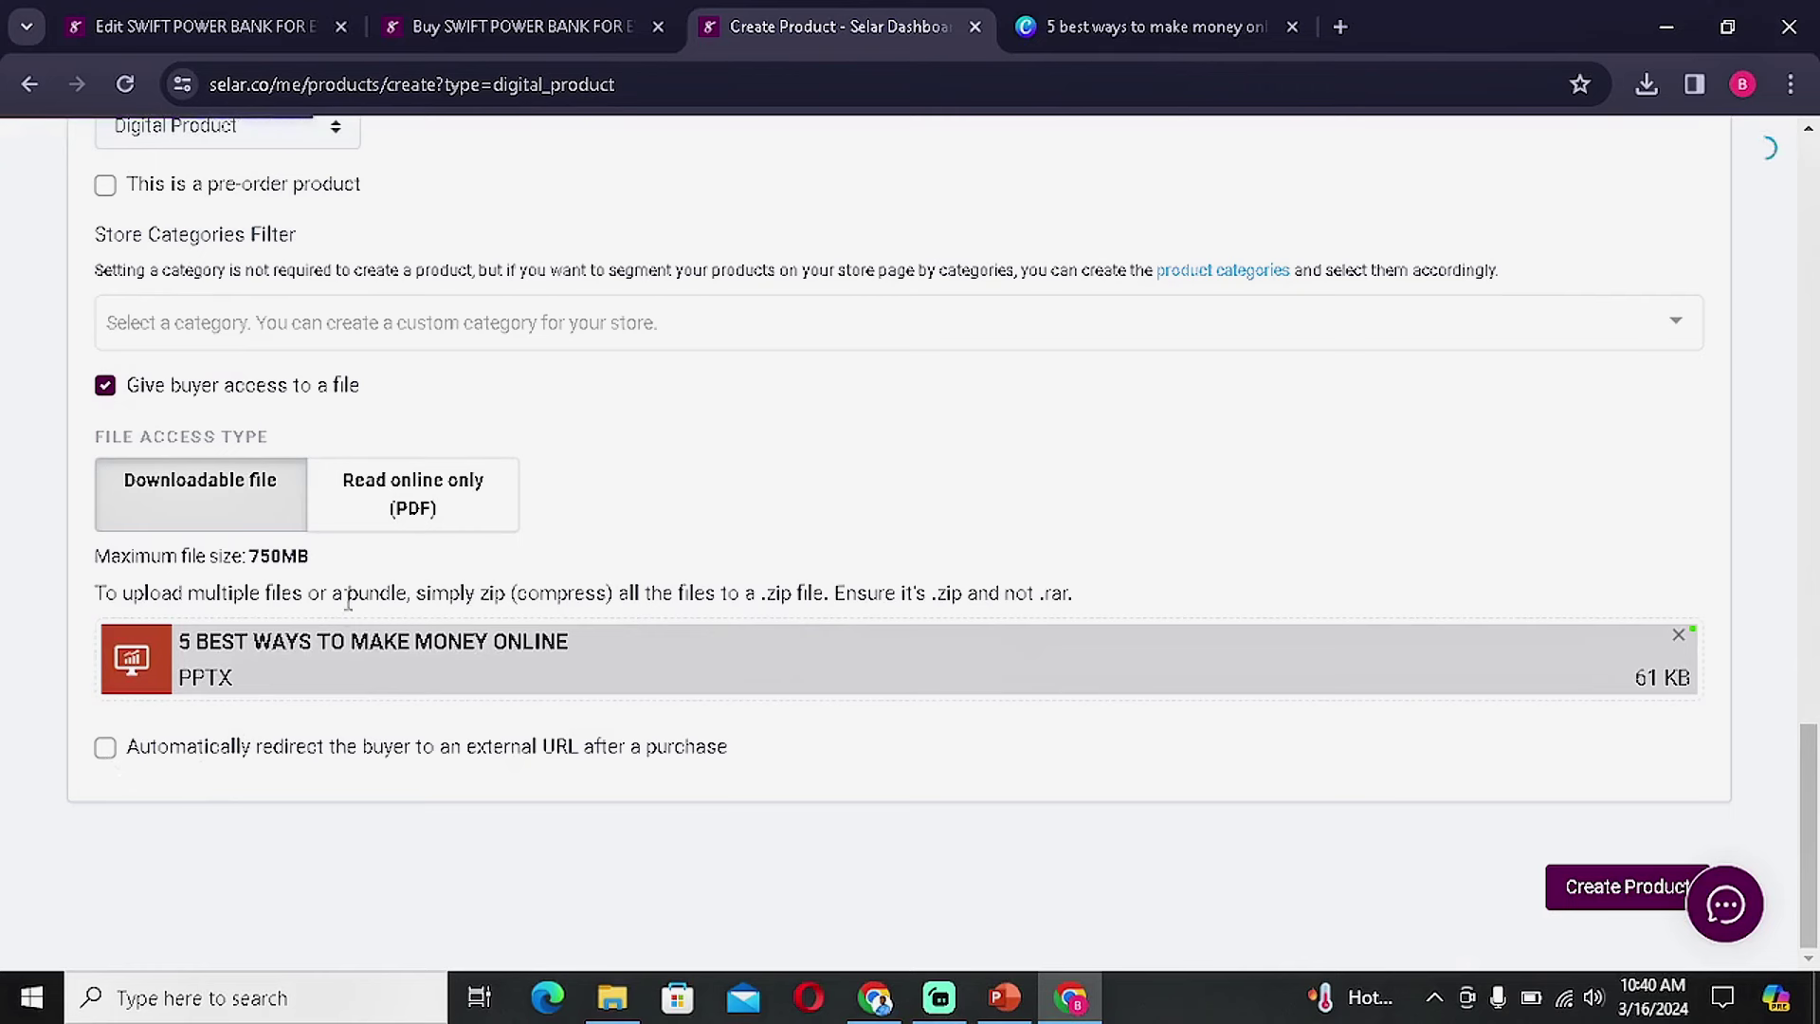
Leave the post-purchase redirect unticked, keep the product a downloadable file, and create it.
{"action": "left_click", "coordinate": [105, 748]}
{"action": "left_click", "coordinate": [1095, 796]}
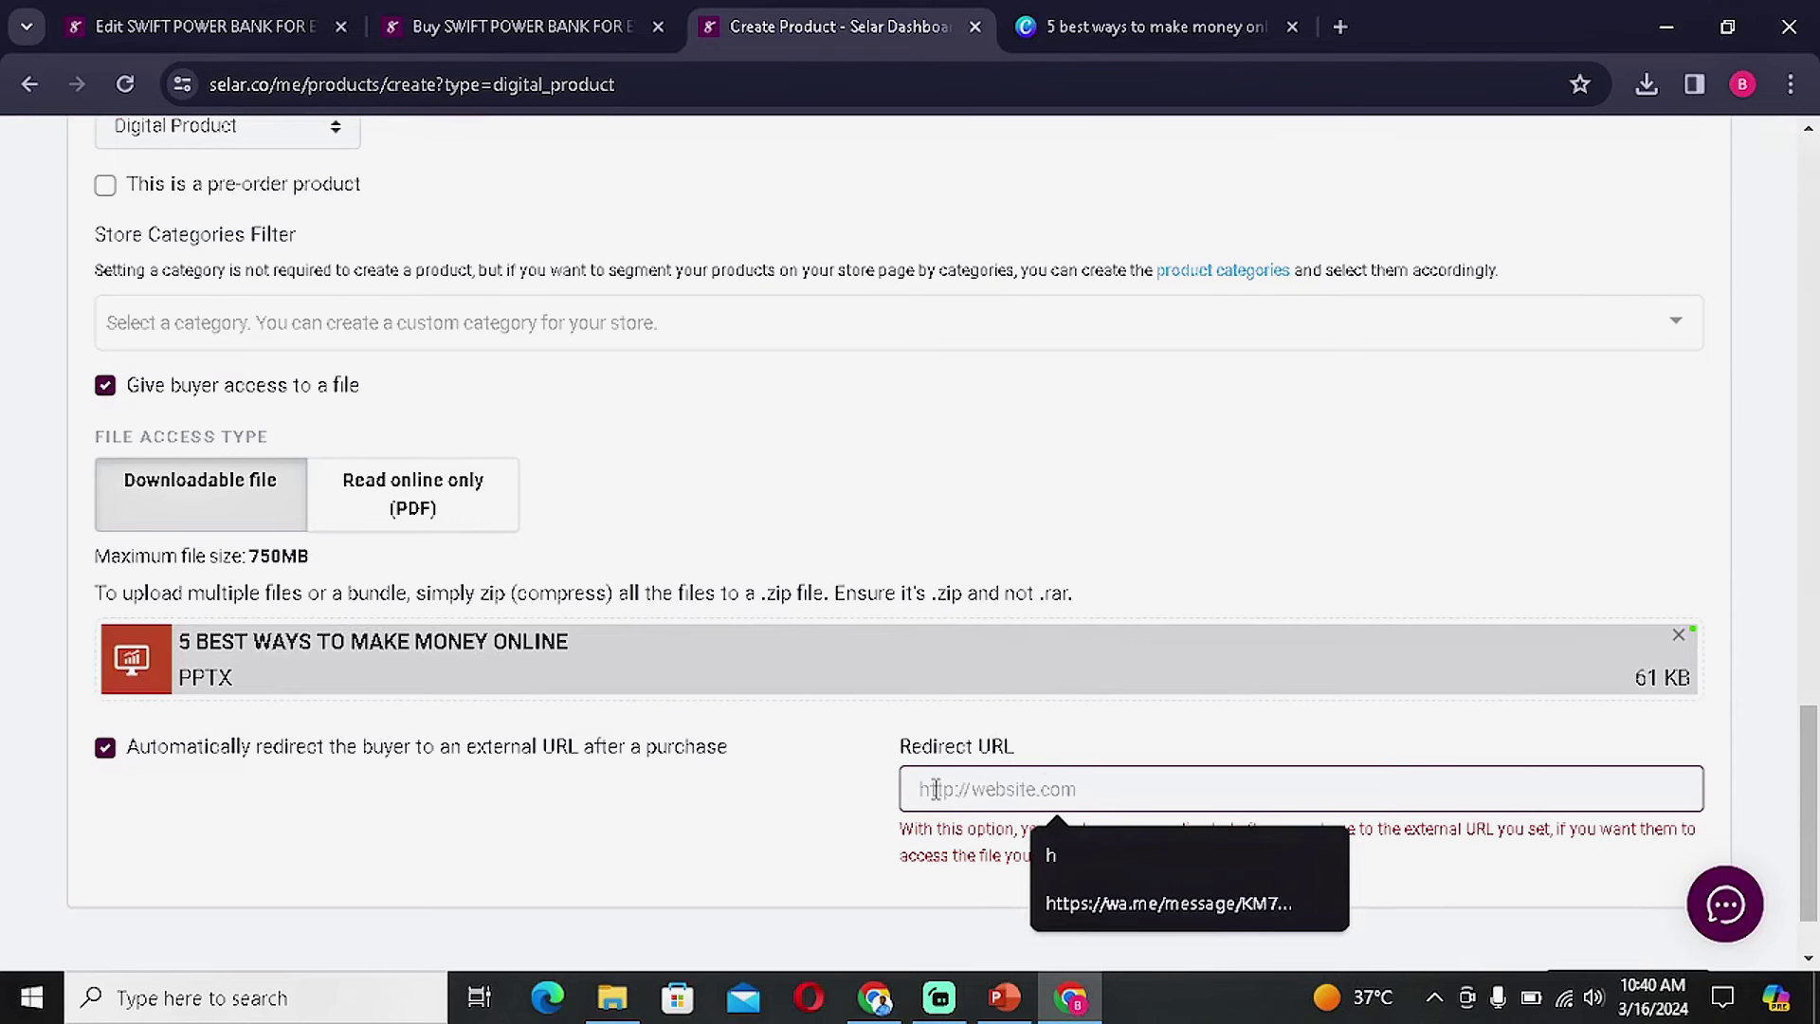
{"action": "left_click", "coordinate": [106, 747]}
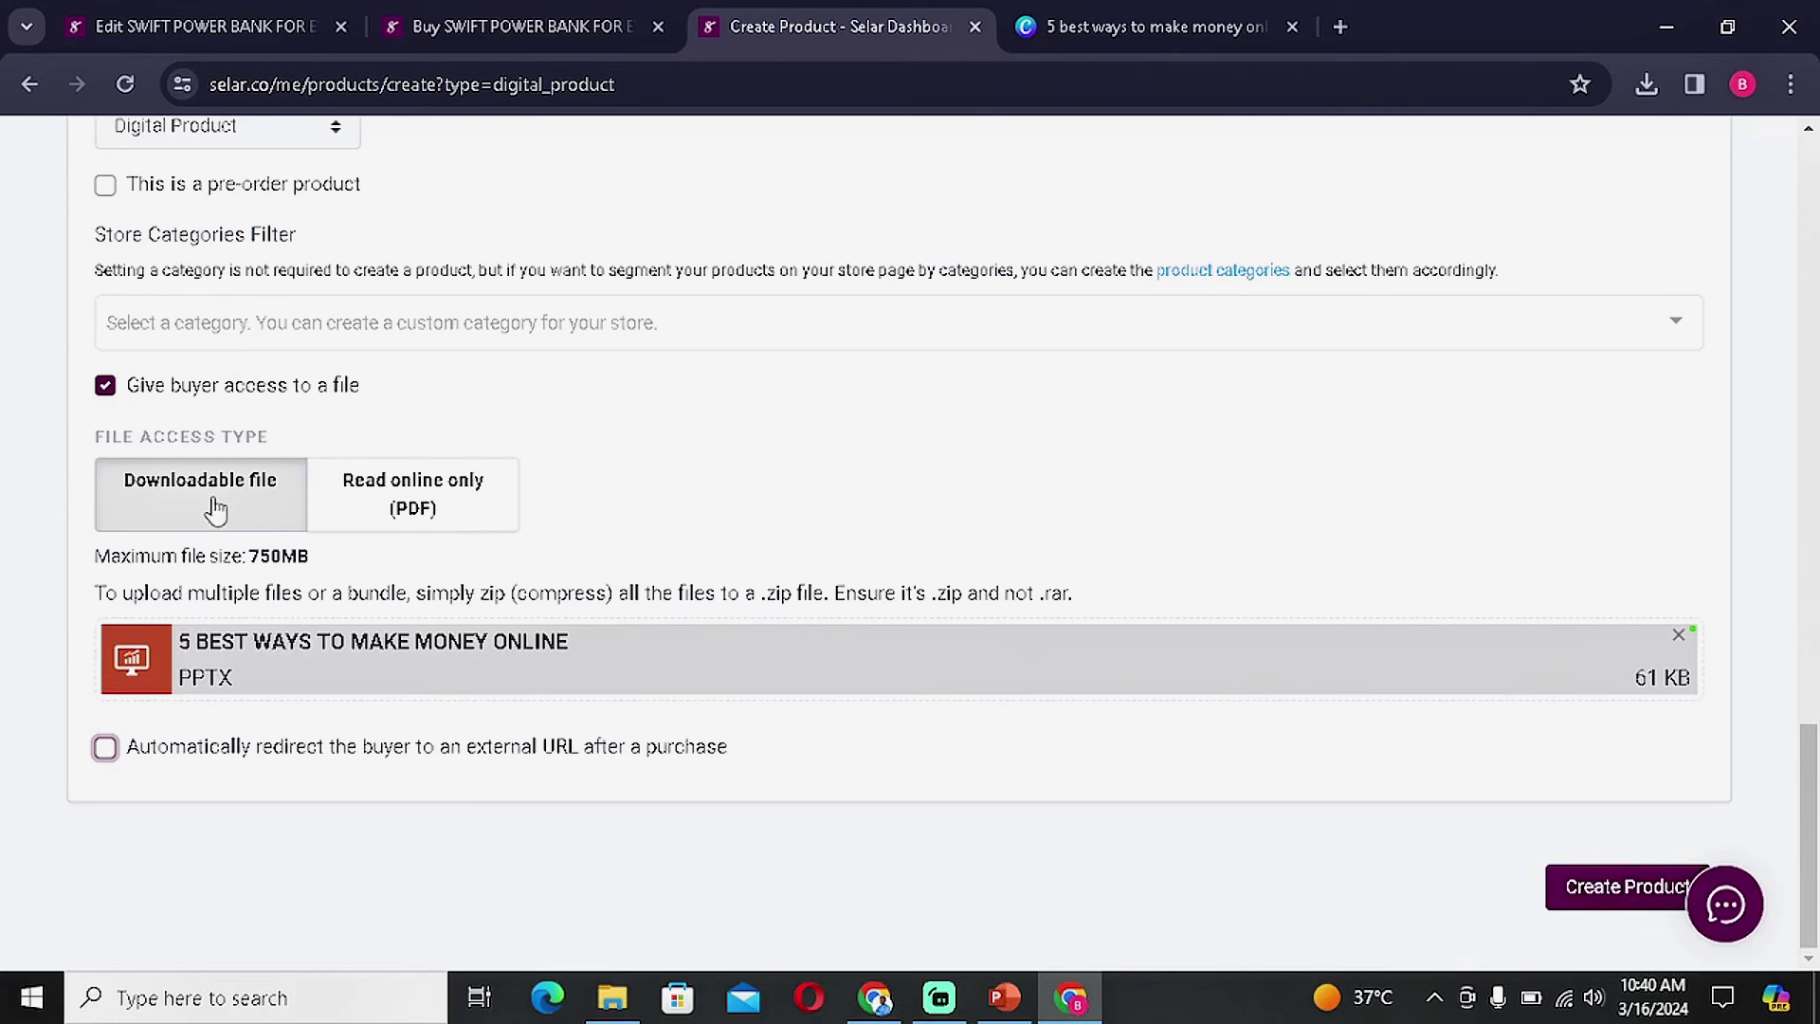
{"action": "left_click", "coordinate": [400, 514]}
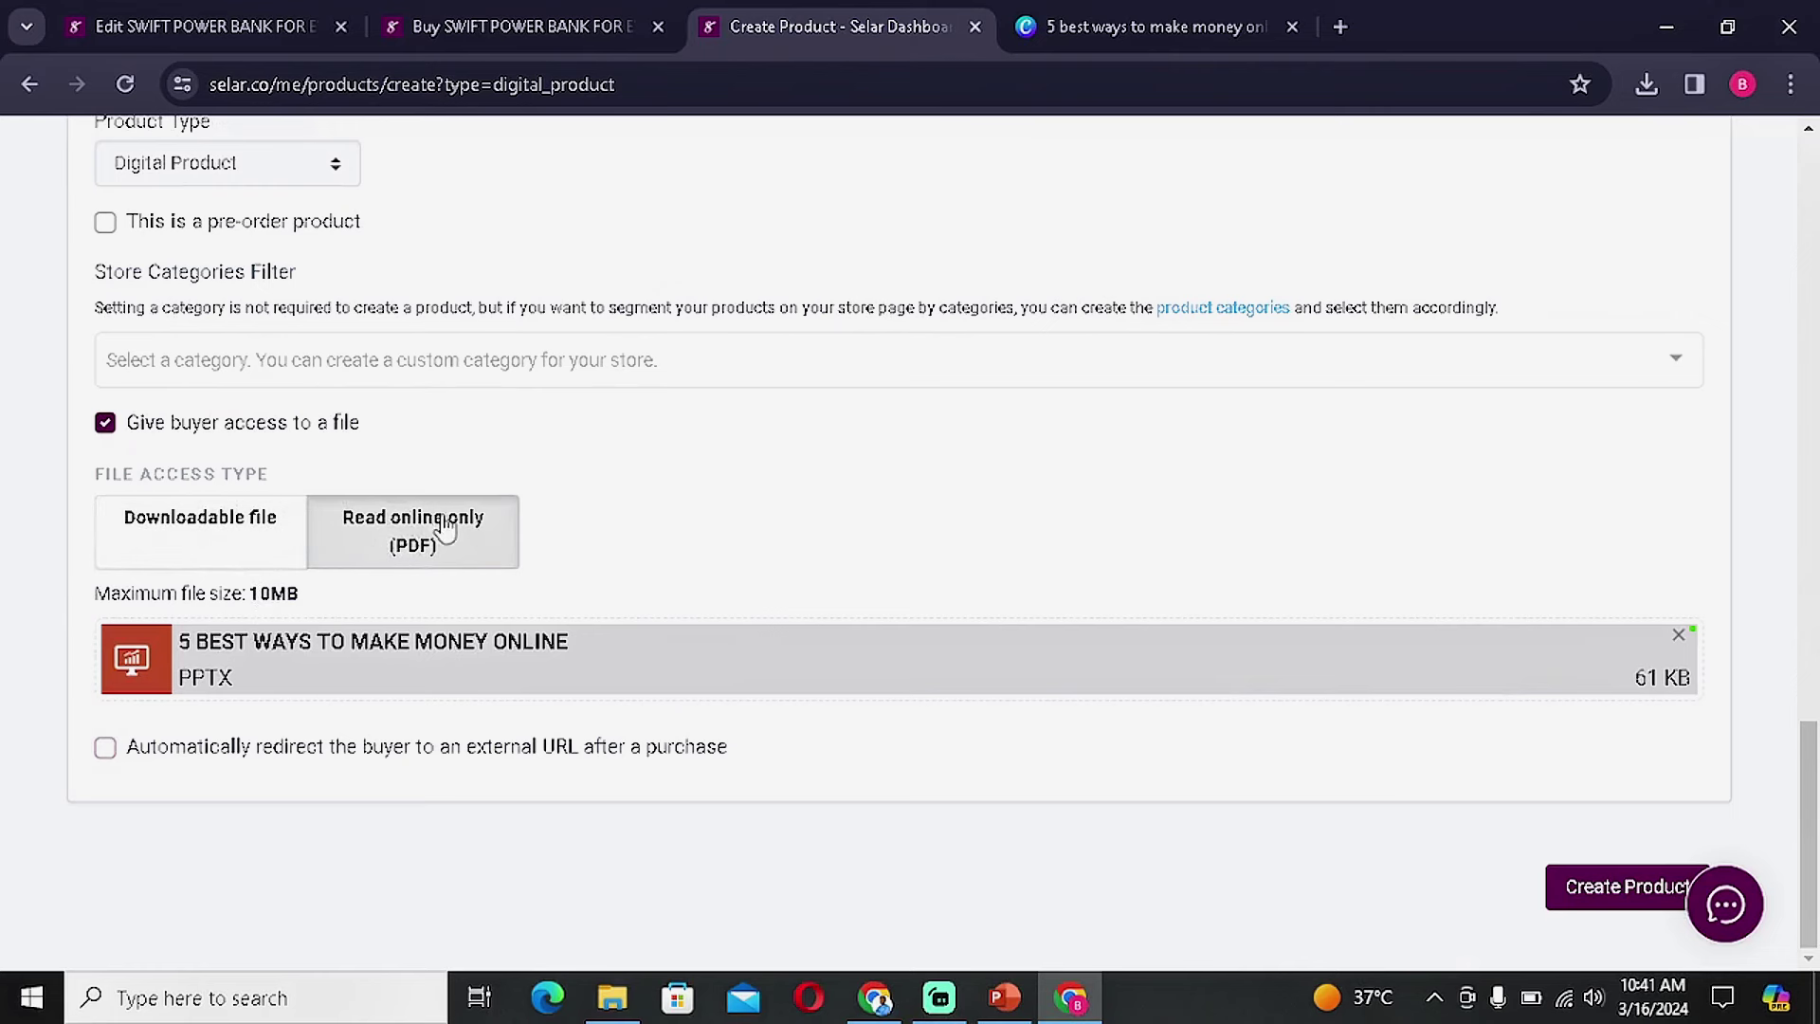
{"action": "left_click", "coordinate": [242, 545]}
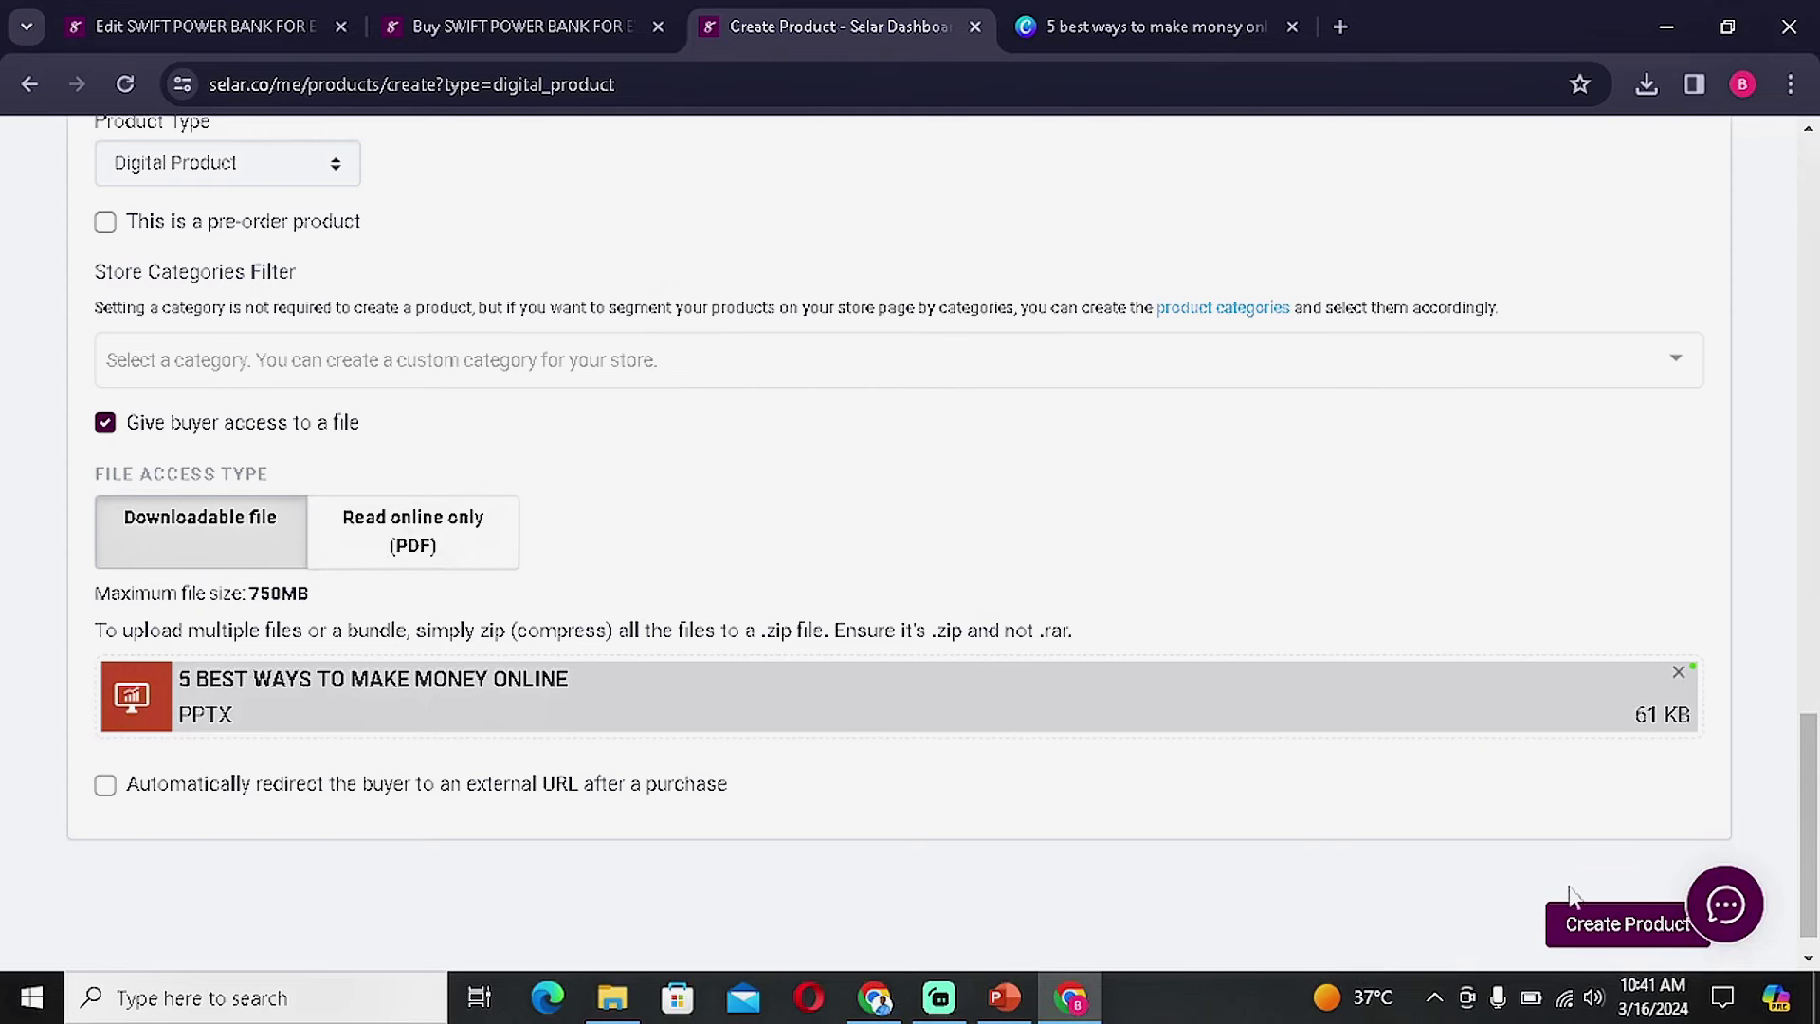
{"action": "left_click", "coordinate": [1600, 928]}
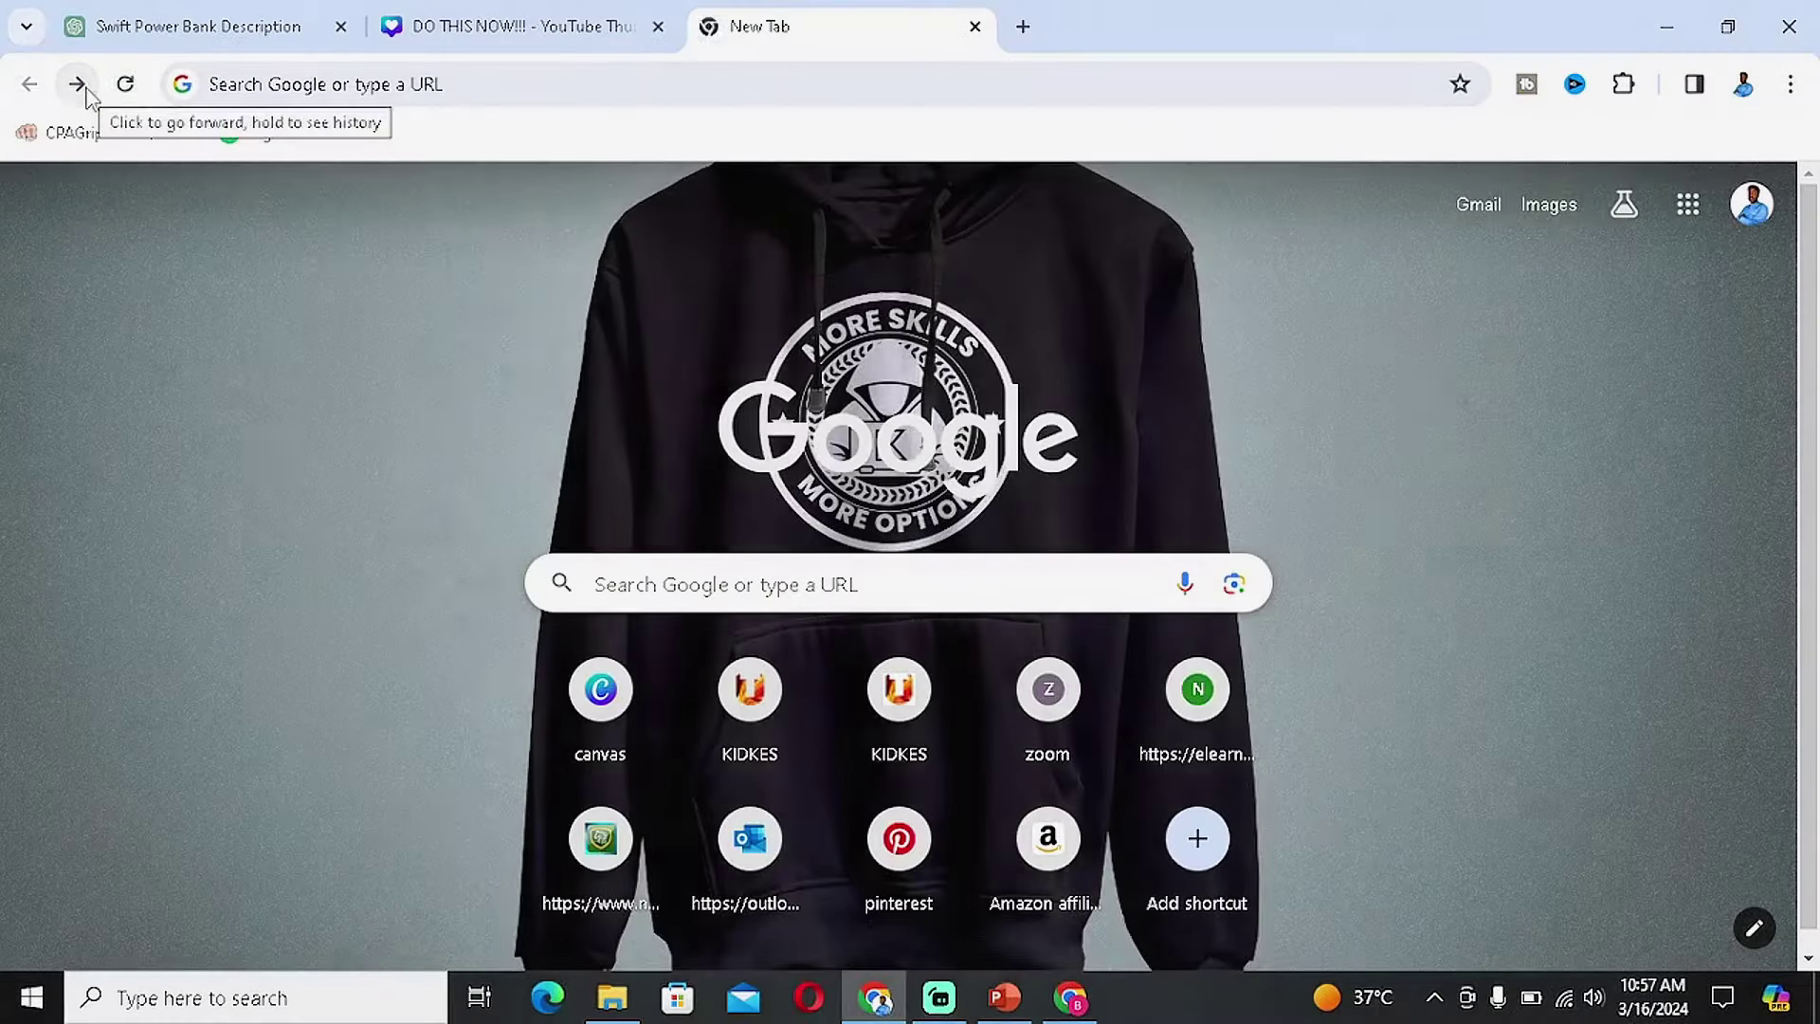
Return to Facebook, go to Groups, and focus the Search groups box.
{"action": "left_click", "coordinate": [80, 85]}
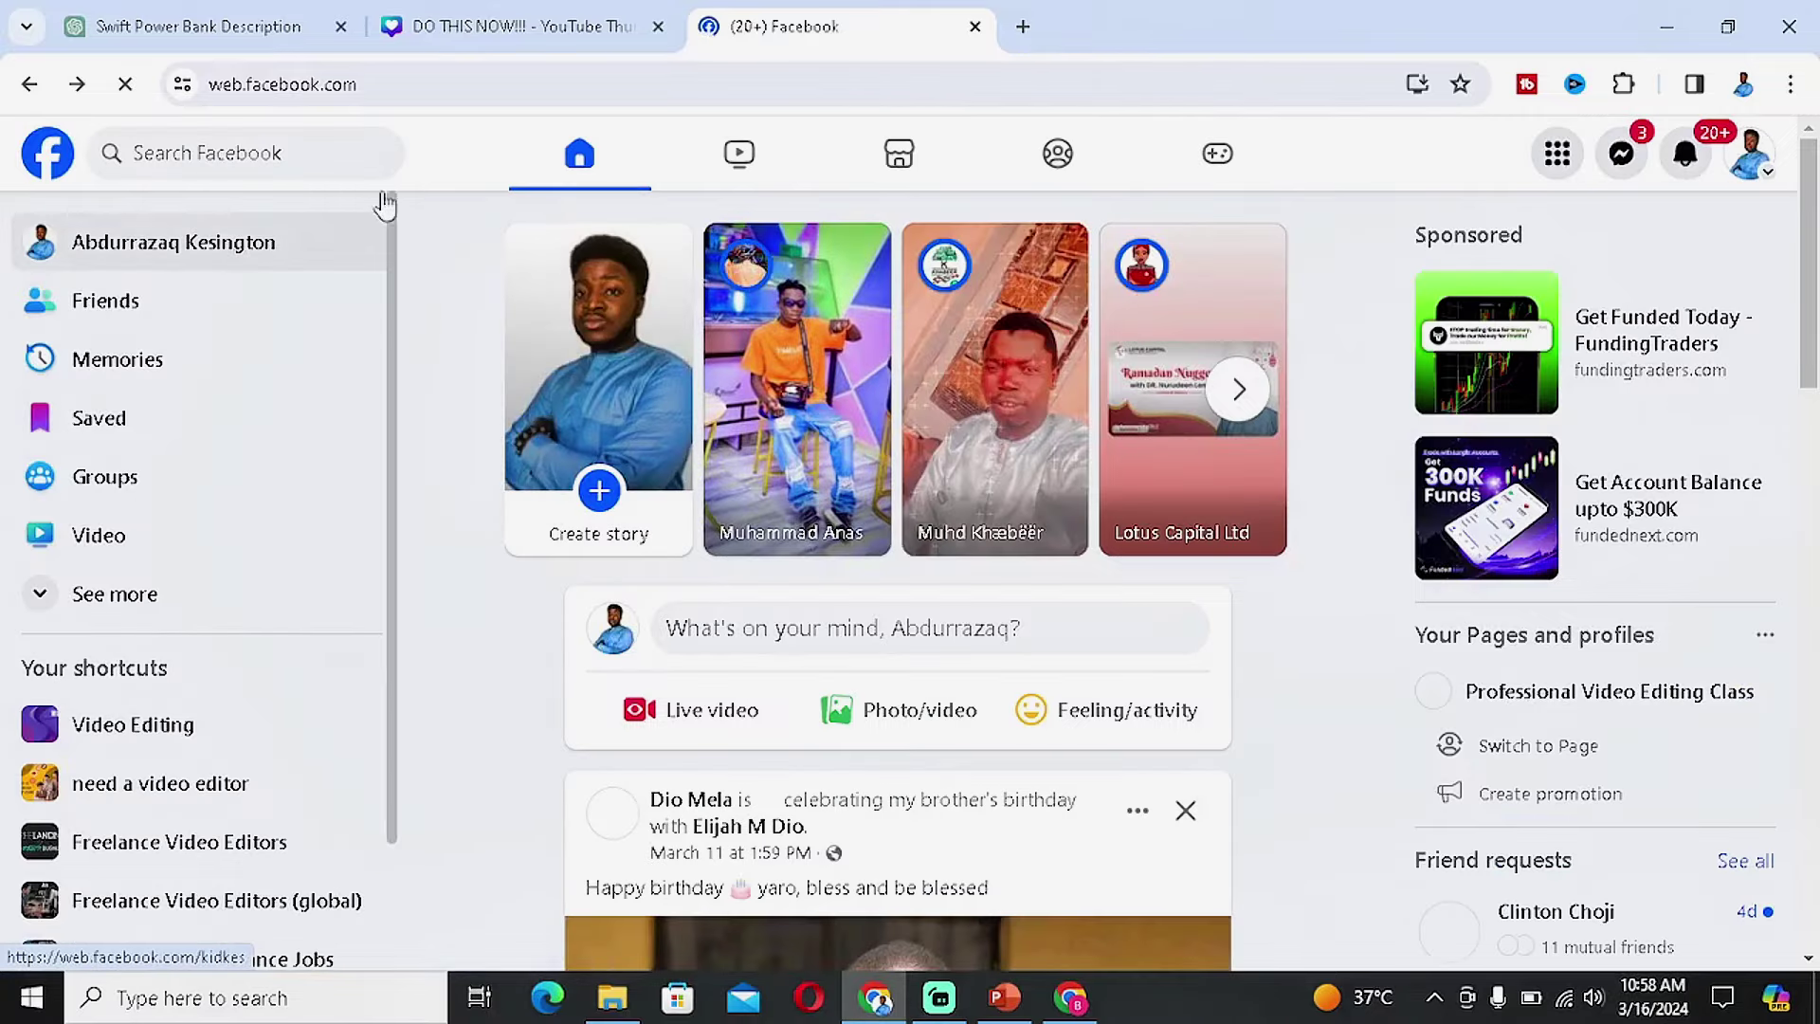
{"action": "left_click", "coordinate": [143, 486]}
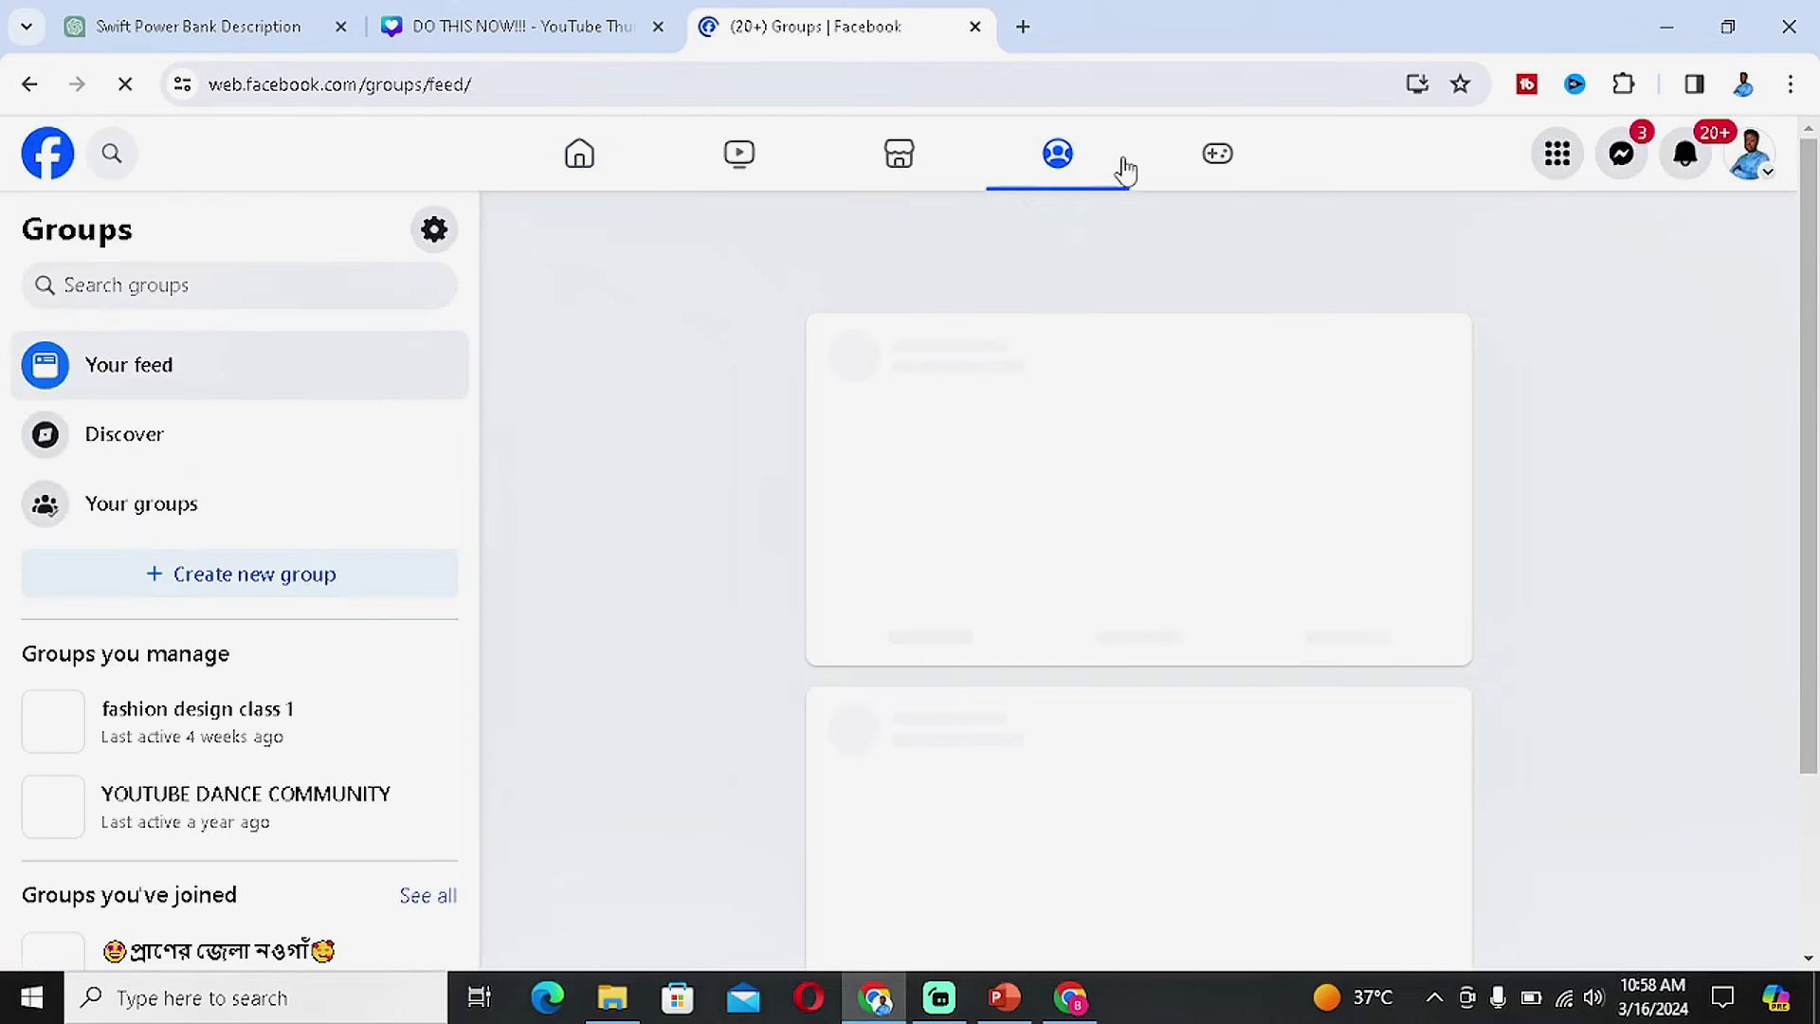
{"action": "left_click", "coordinate": [284, 289]}
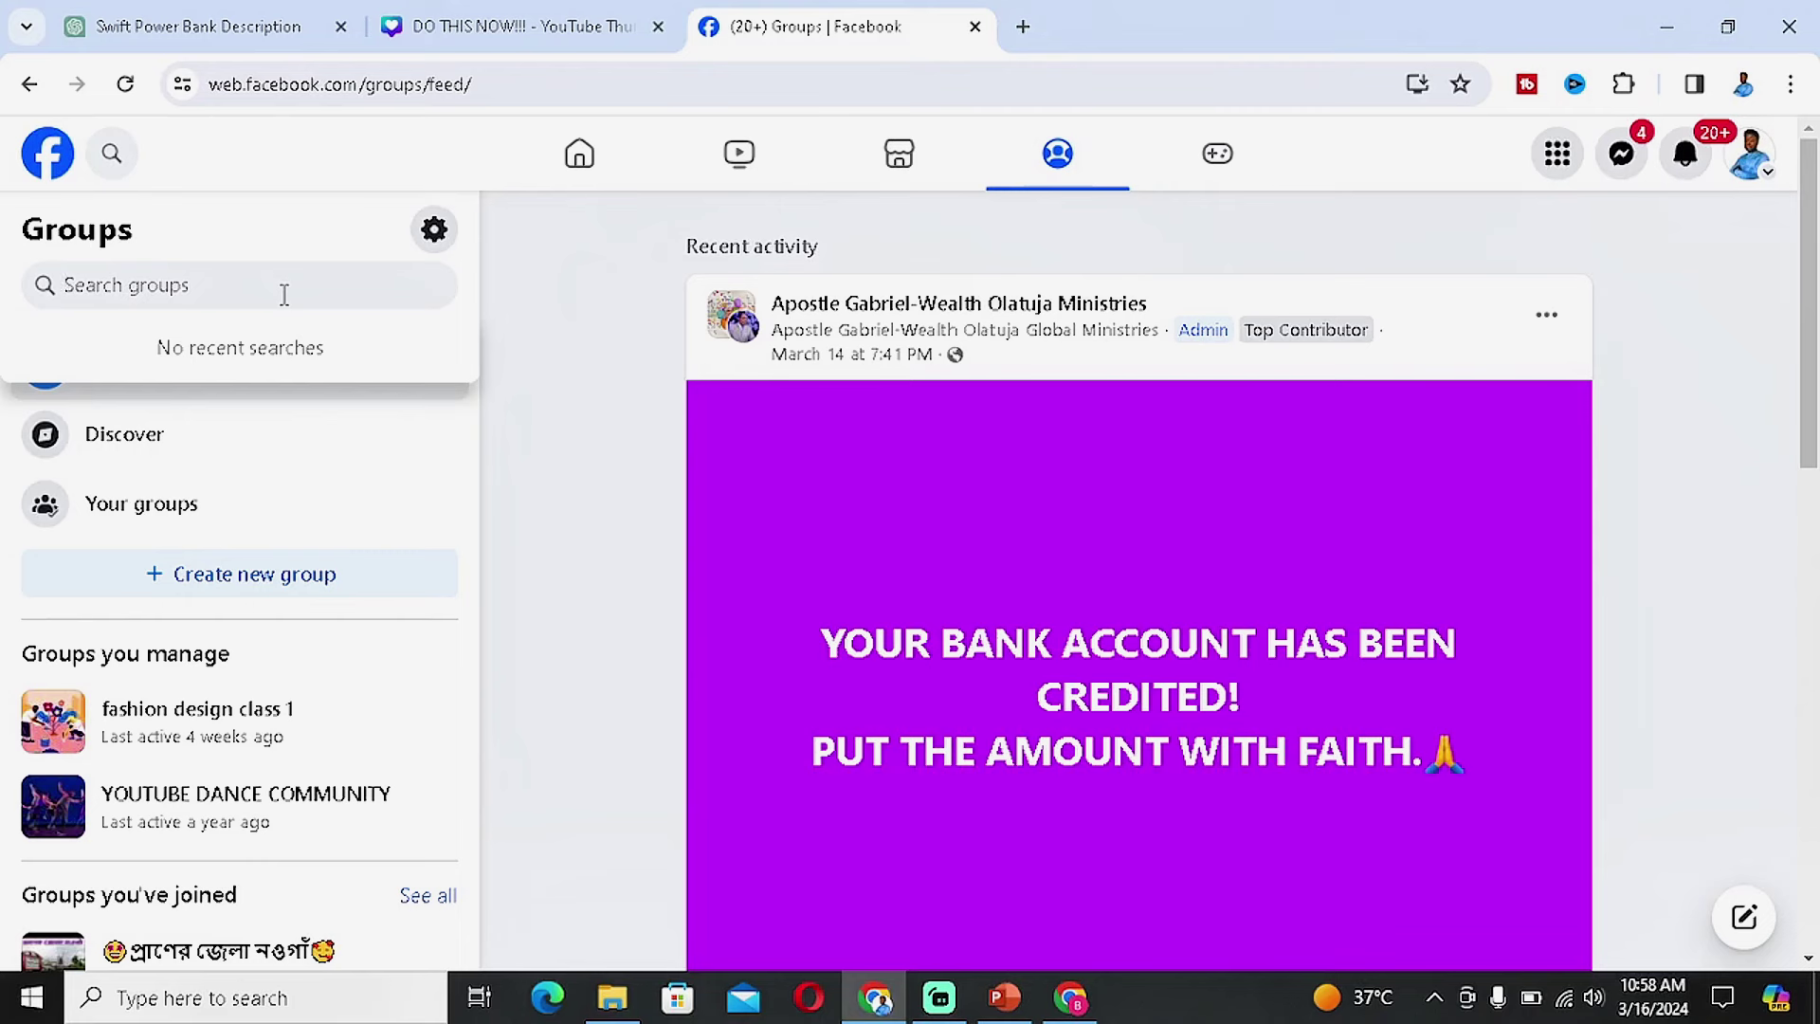
Search groups for 'Nigerian Food' and open the suggested food group results.
{"action": "type", "text": "coo"}
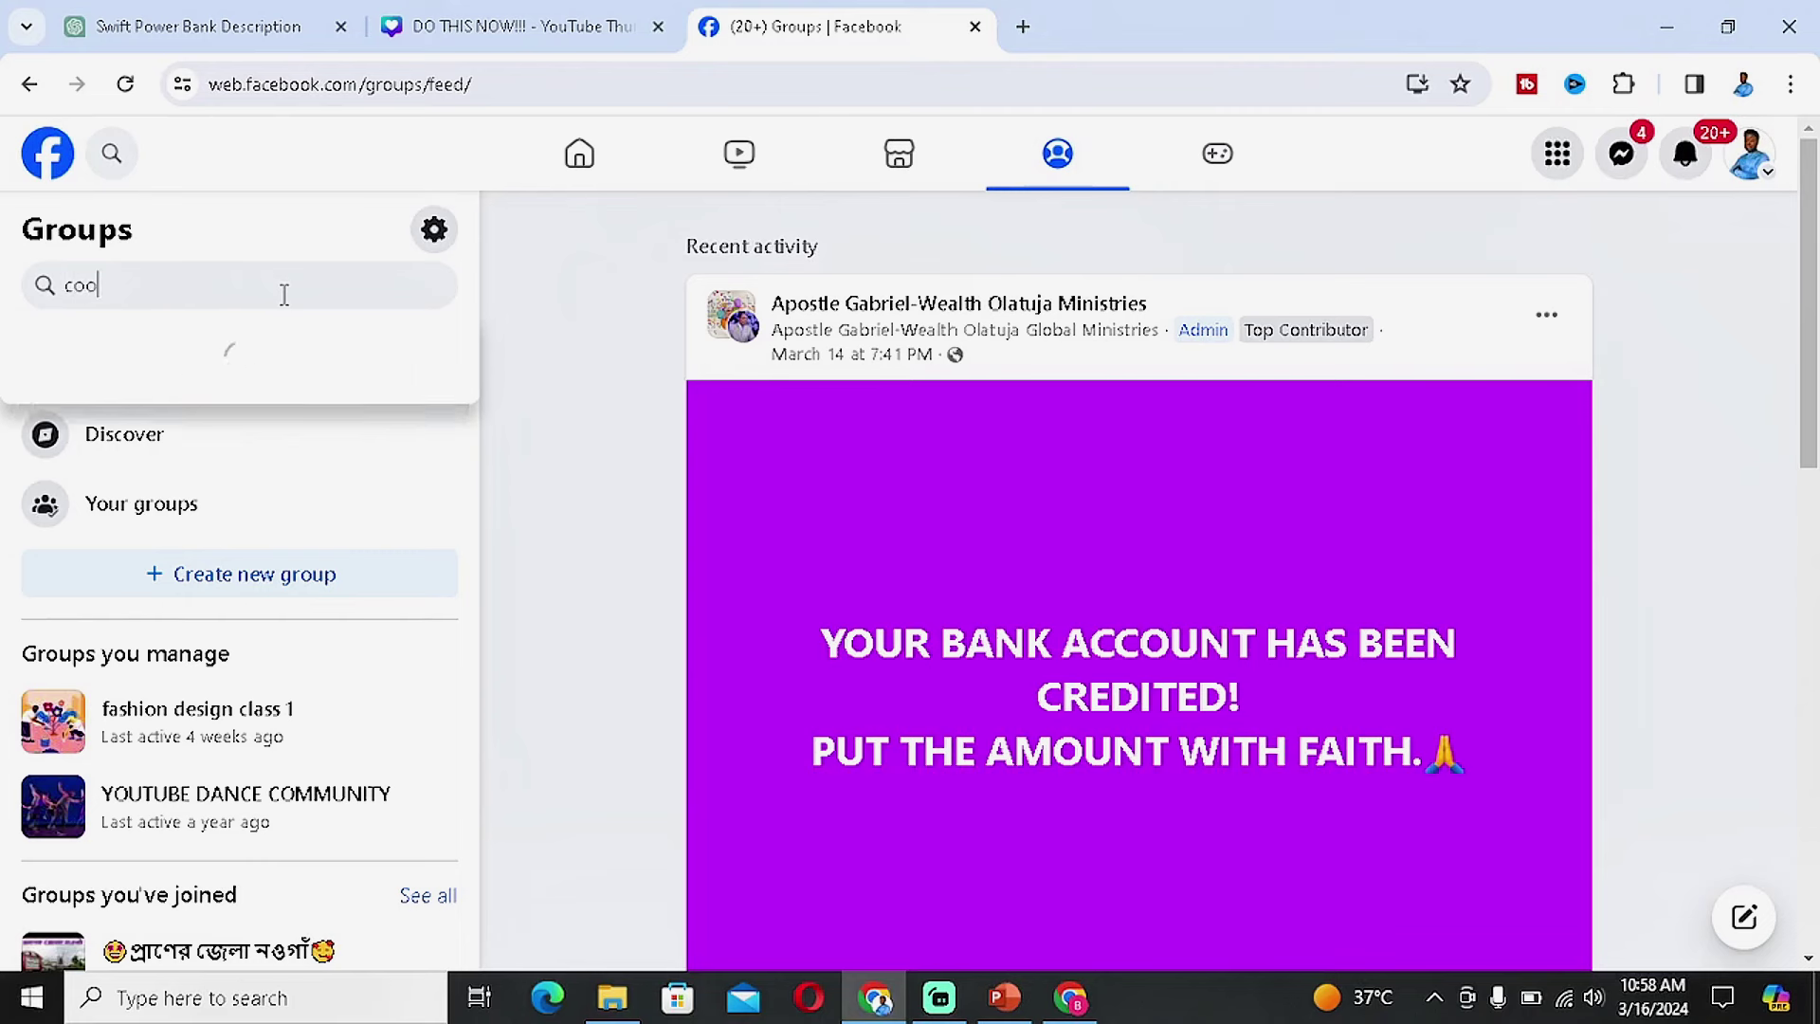
{"action": "key", "text": "BackSpace"}
{"action": "key", "text": "BackSpace"}
{"action": "key", "text": "BackSpace"}
{"action": "type", "text": "Nigerian Food"}
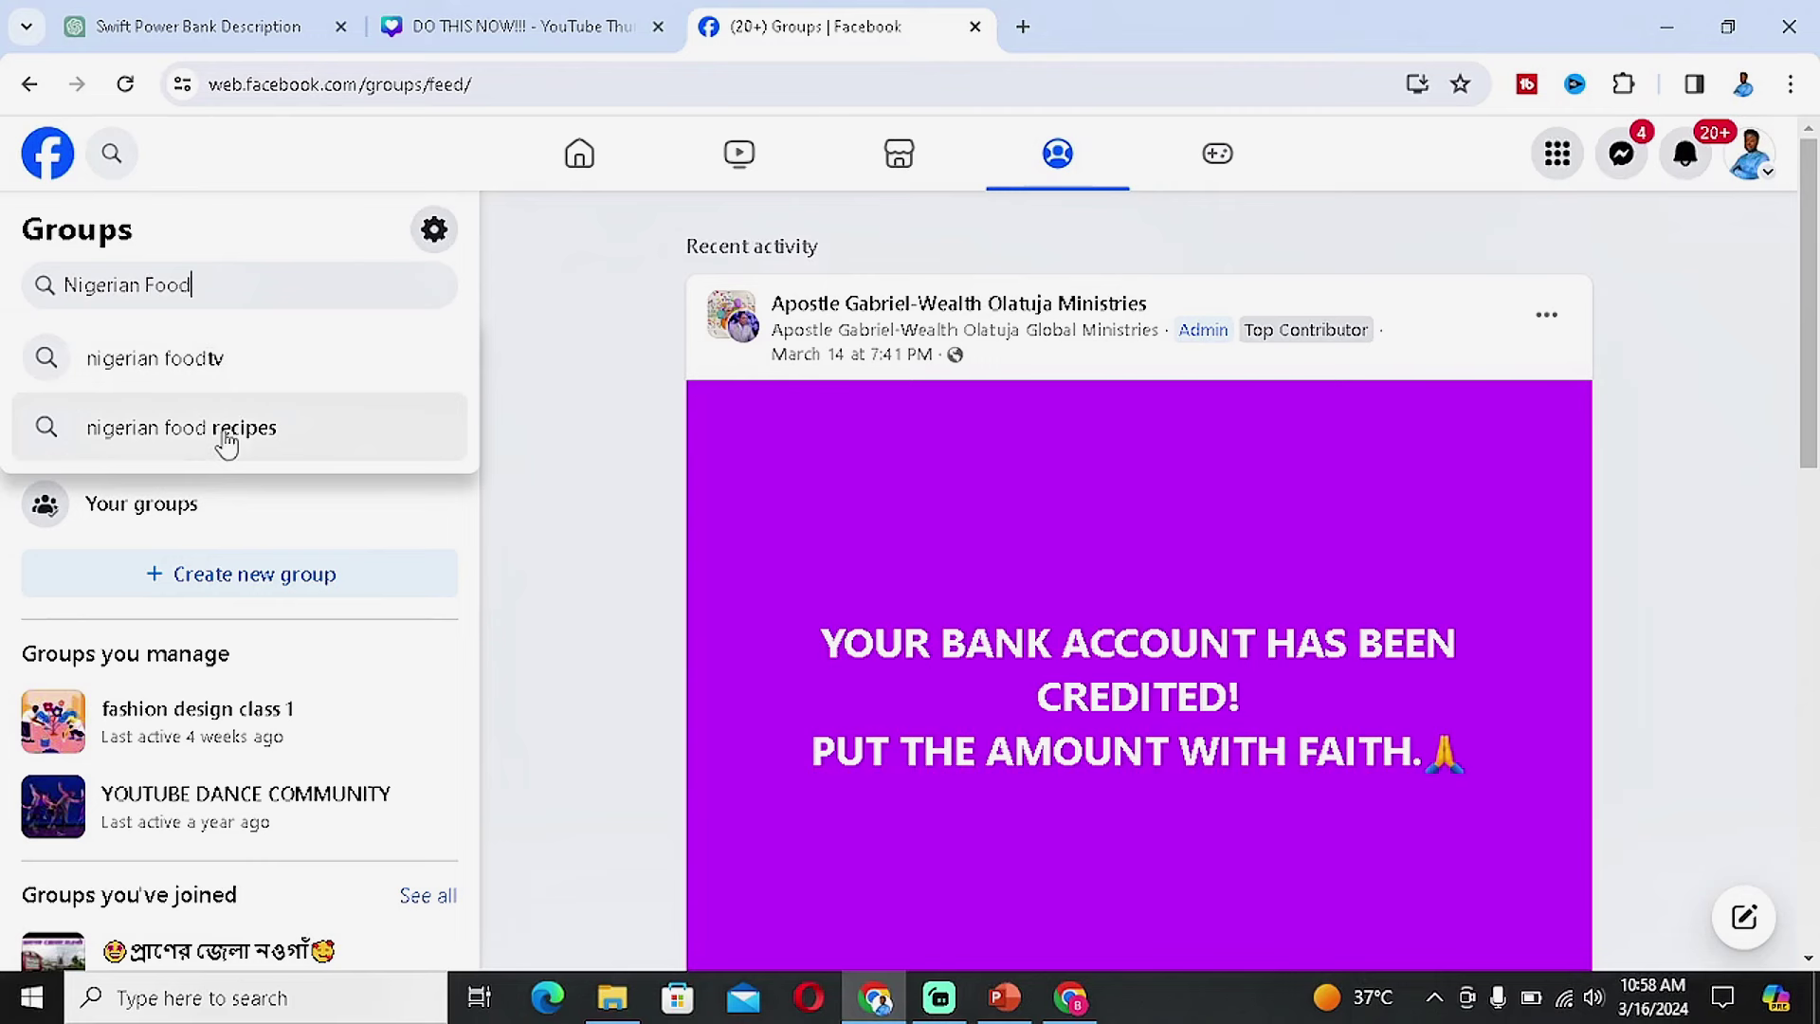
{"action": "left_click", "coordinate": [224, 370]}
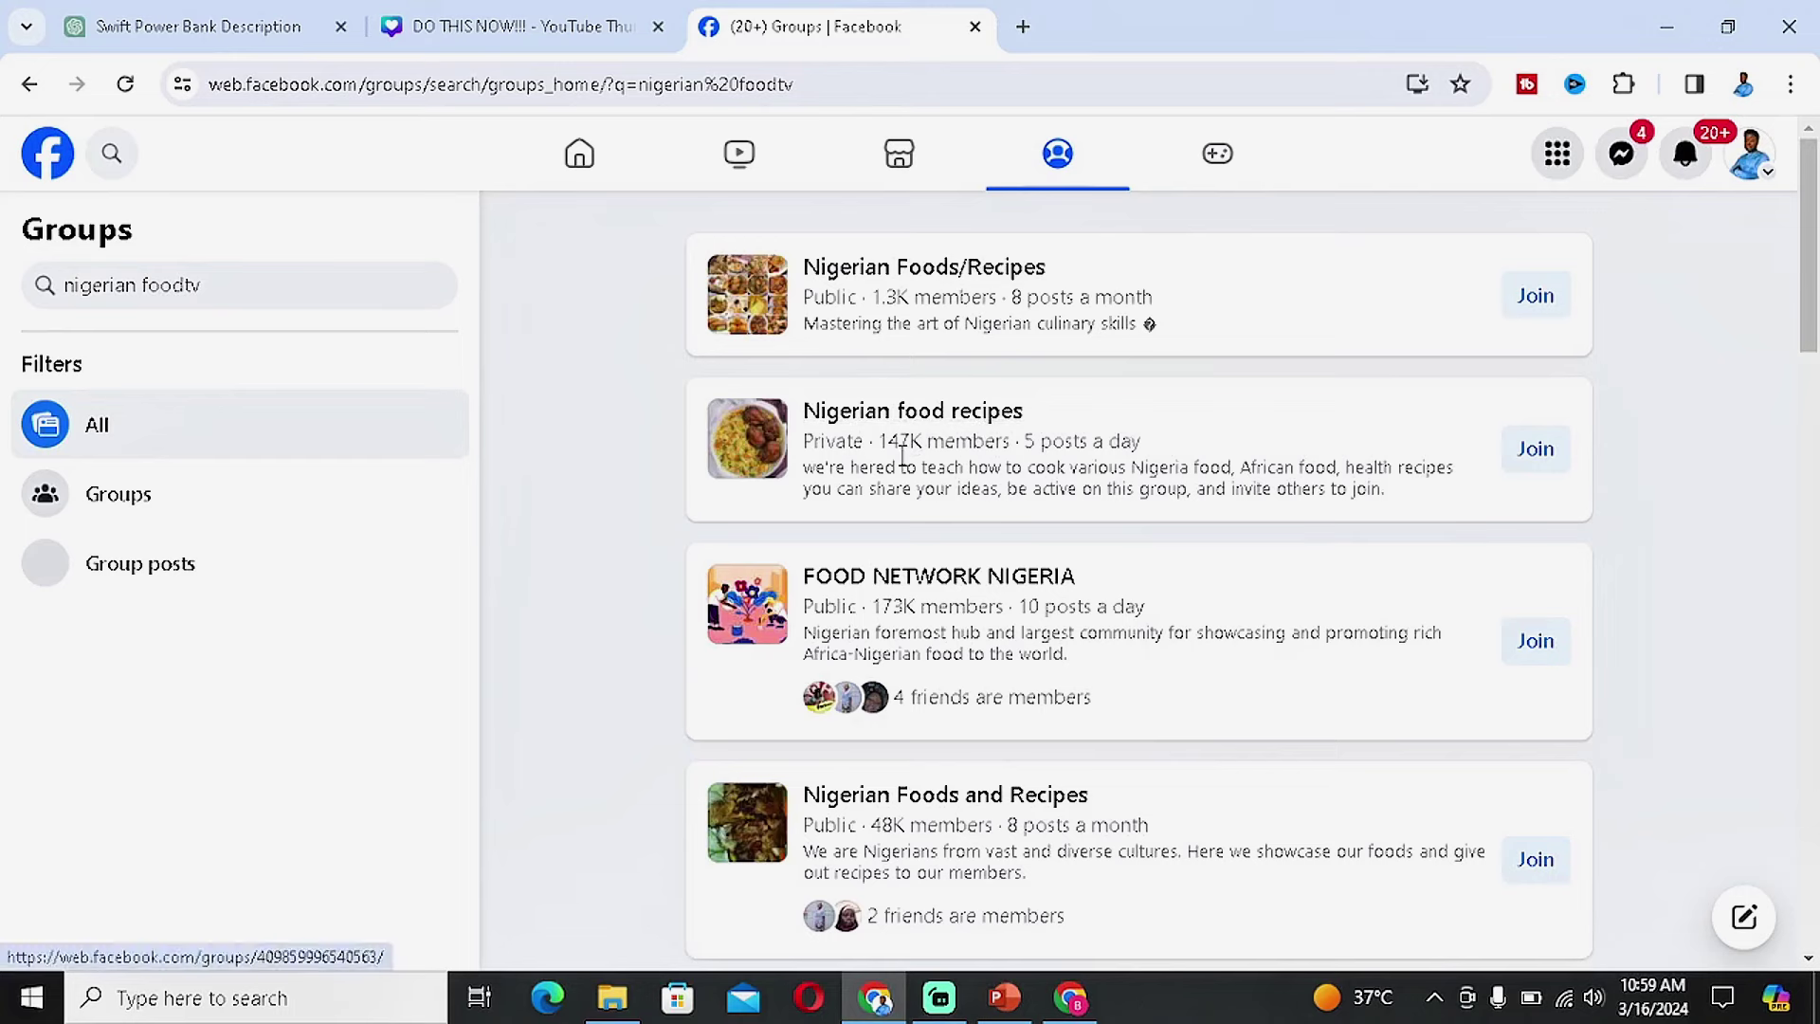
{"action": "scroll", "coordinate": [1005, 630], "scroll_direction": "down", "scroll_amount": 3}
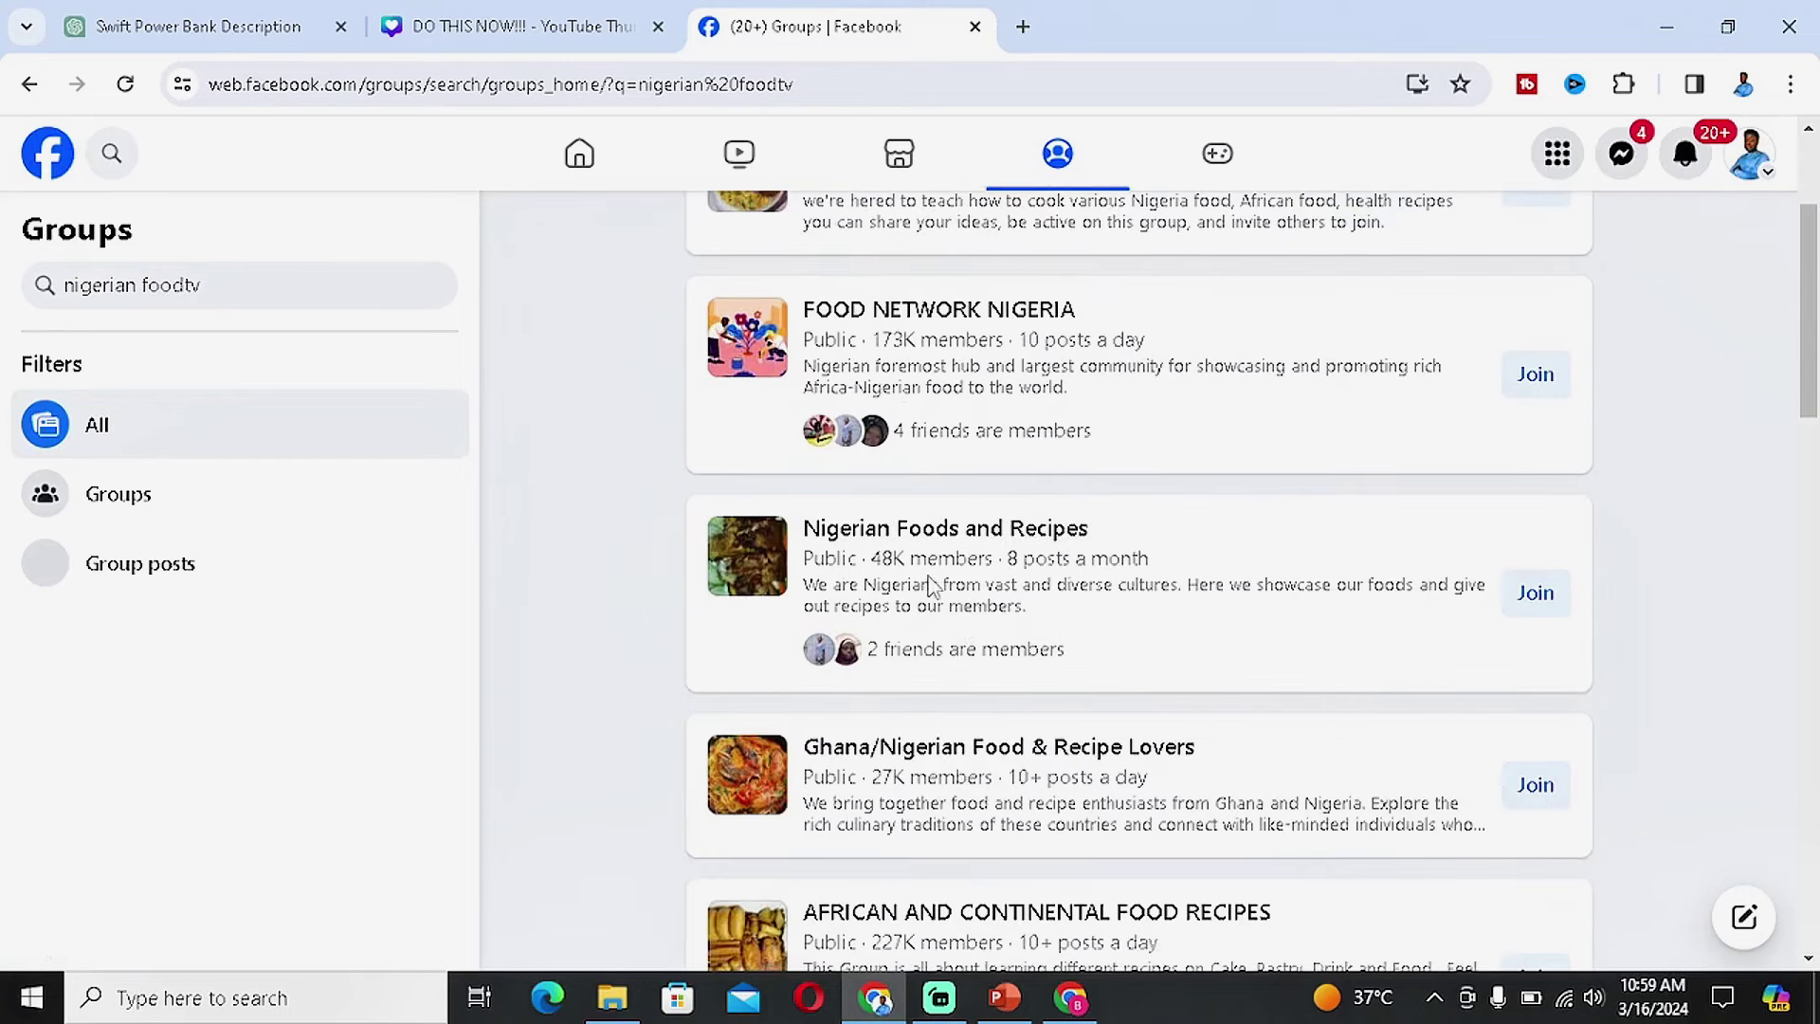
{"action": "scroll", "coordinate": [971, 574], "scroll_direction": "up", "scroll_amount": 3}
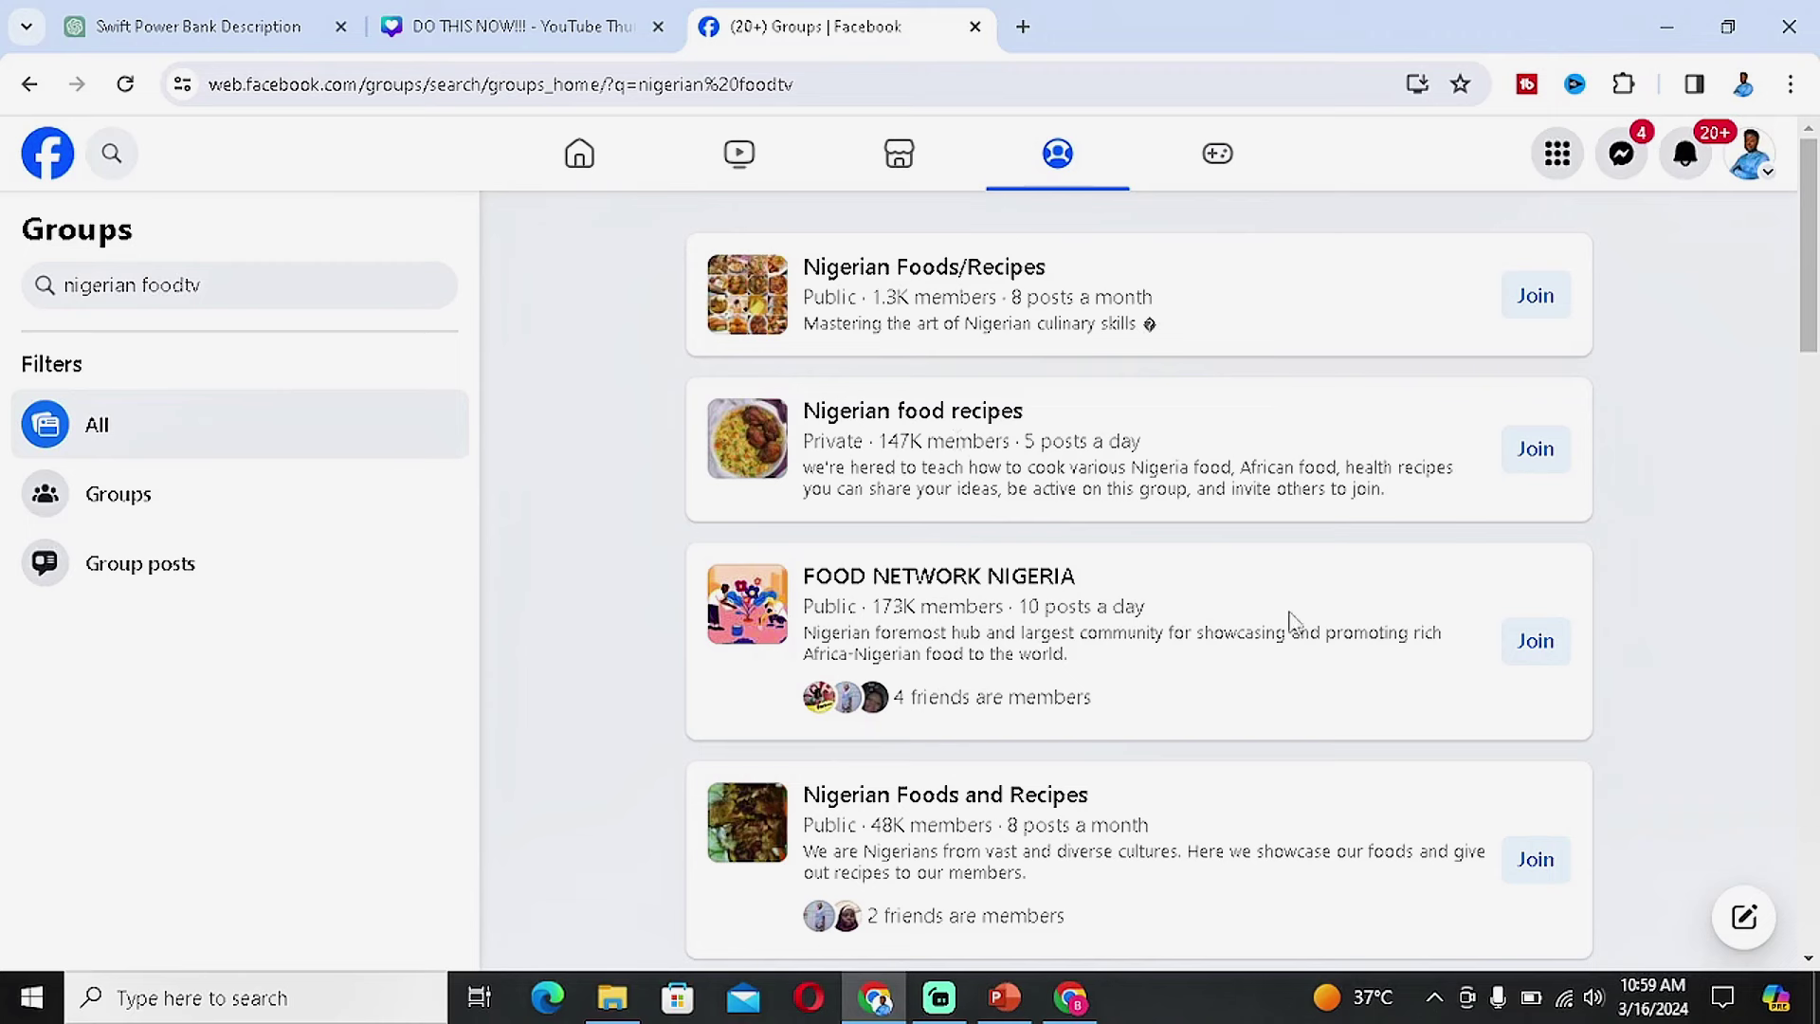
Join FOOD NETWORK NIGERIA, visit its page, and scroll to the Discussion feed.
{"action": "left_click", "coordinate": [1541, 645]}
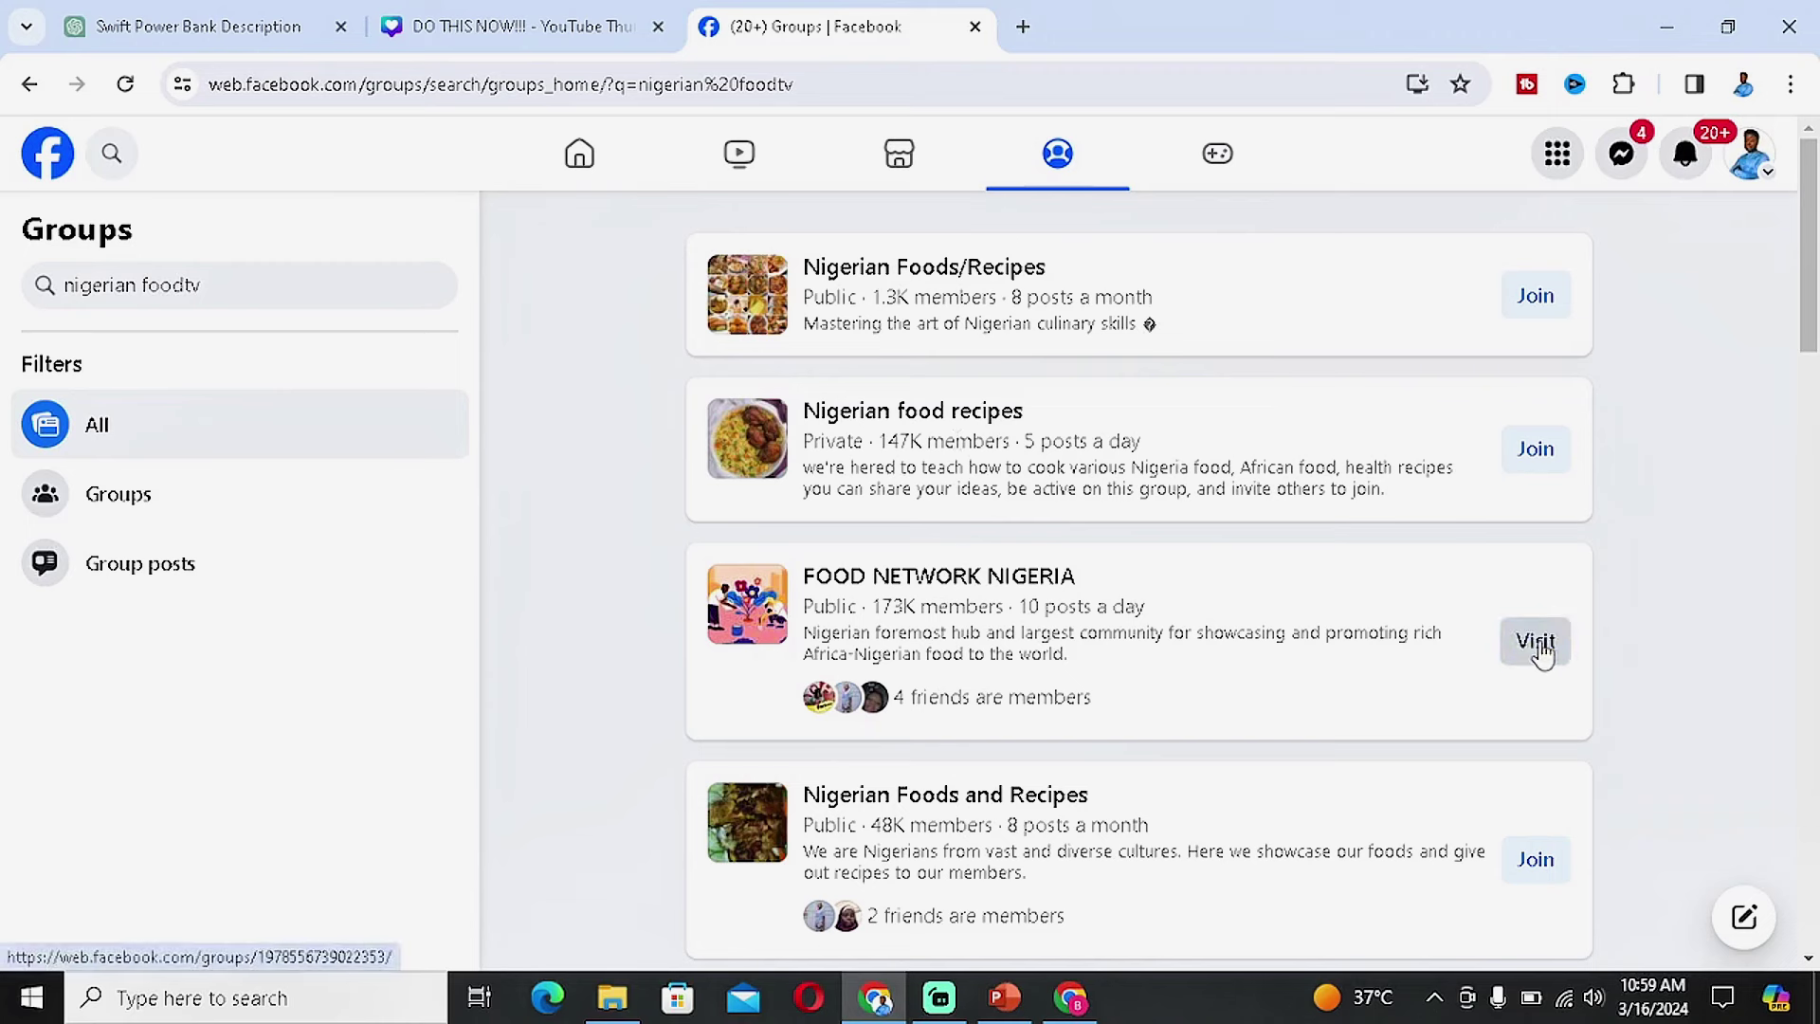
{"action": "left_click", "coordinate": [1540, 645]}
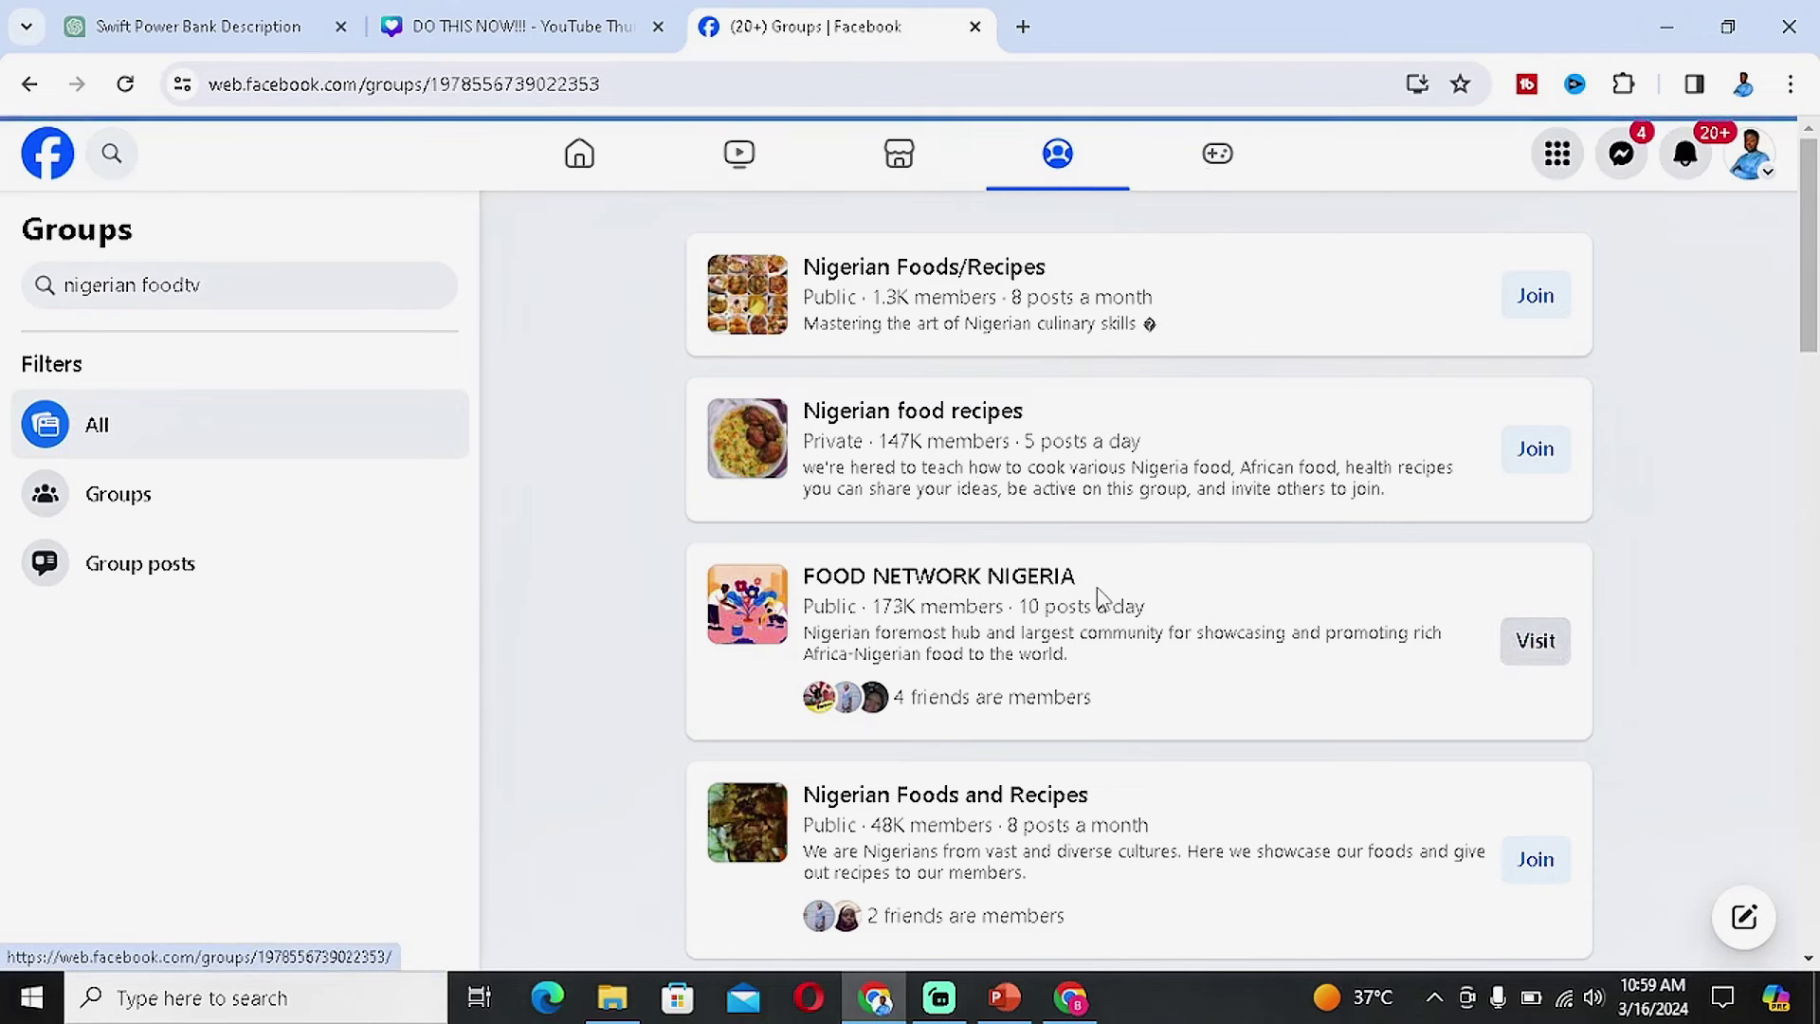
{"action": "mouse_move", "coordinate": [1066, 580]}
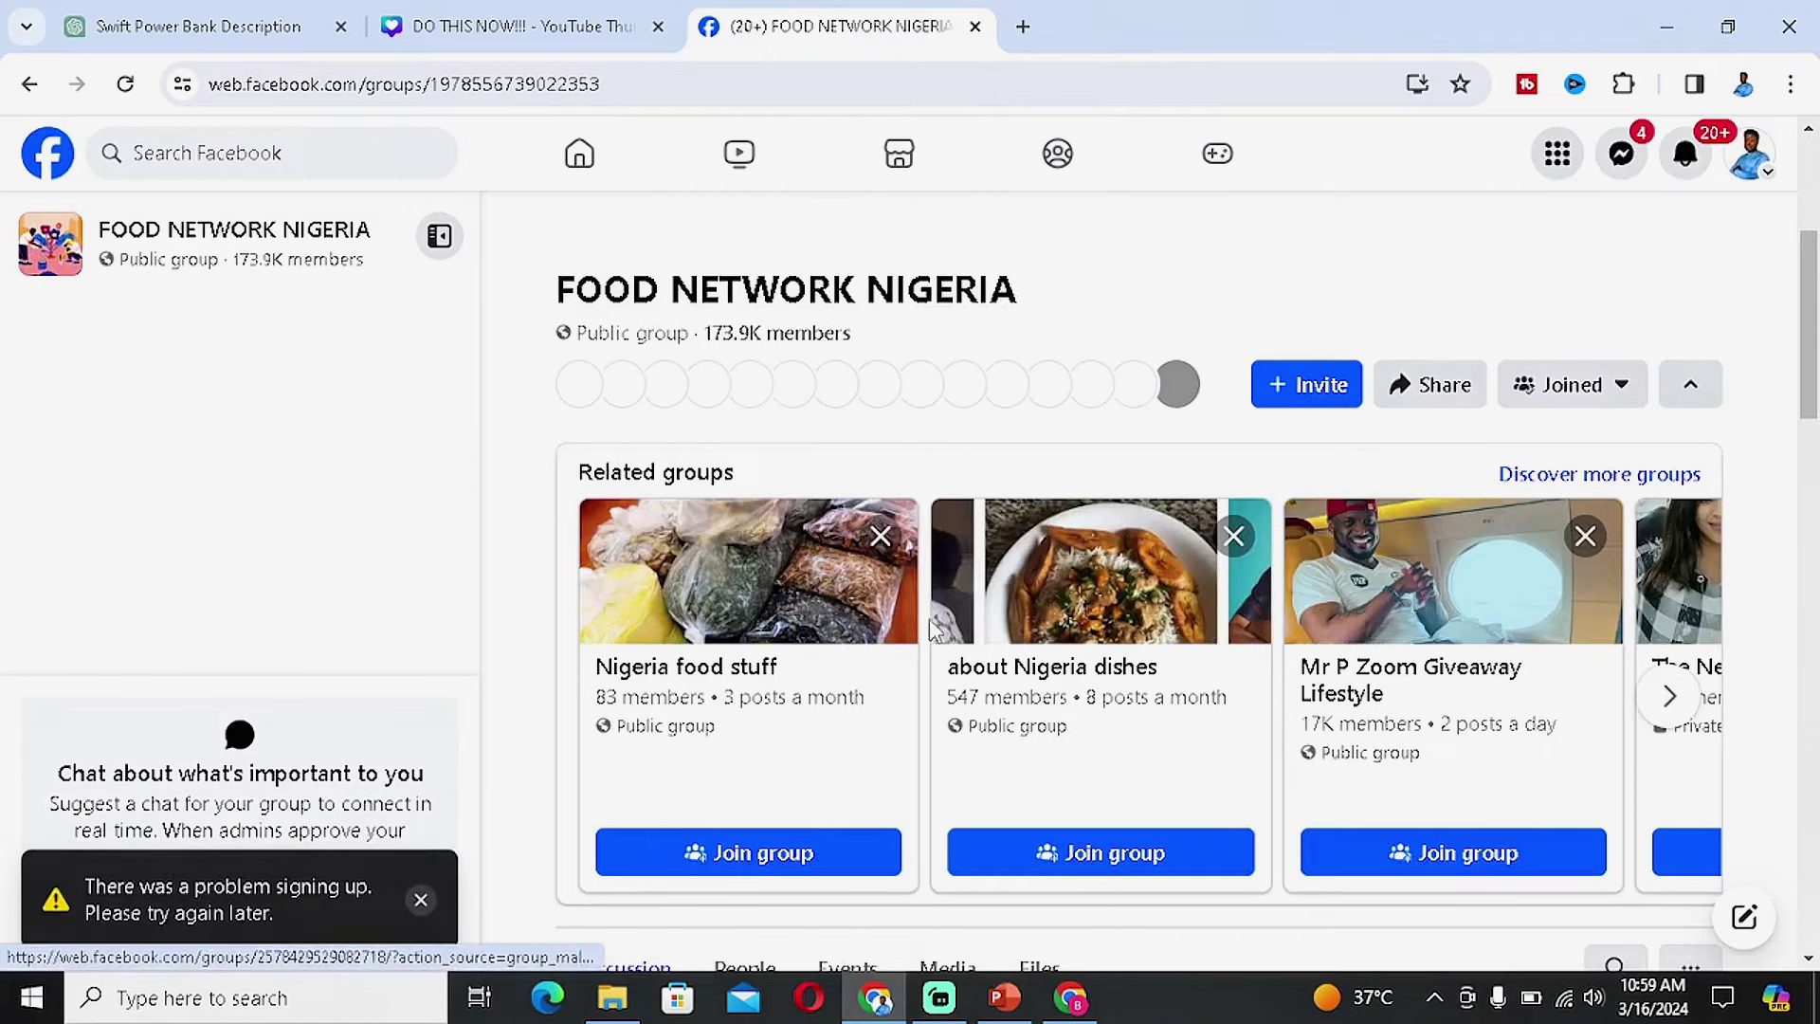
{"action": "scroll", "coordinate": [878, 730], "scroll_direction": "down", "scroll_amount": 5}
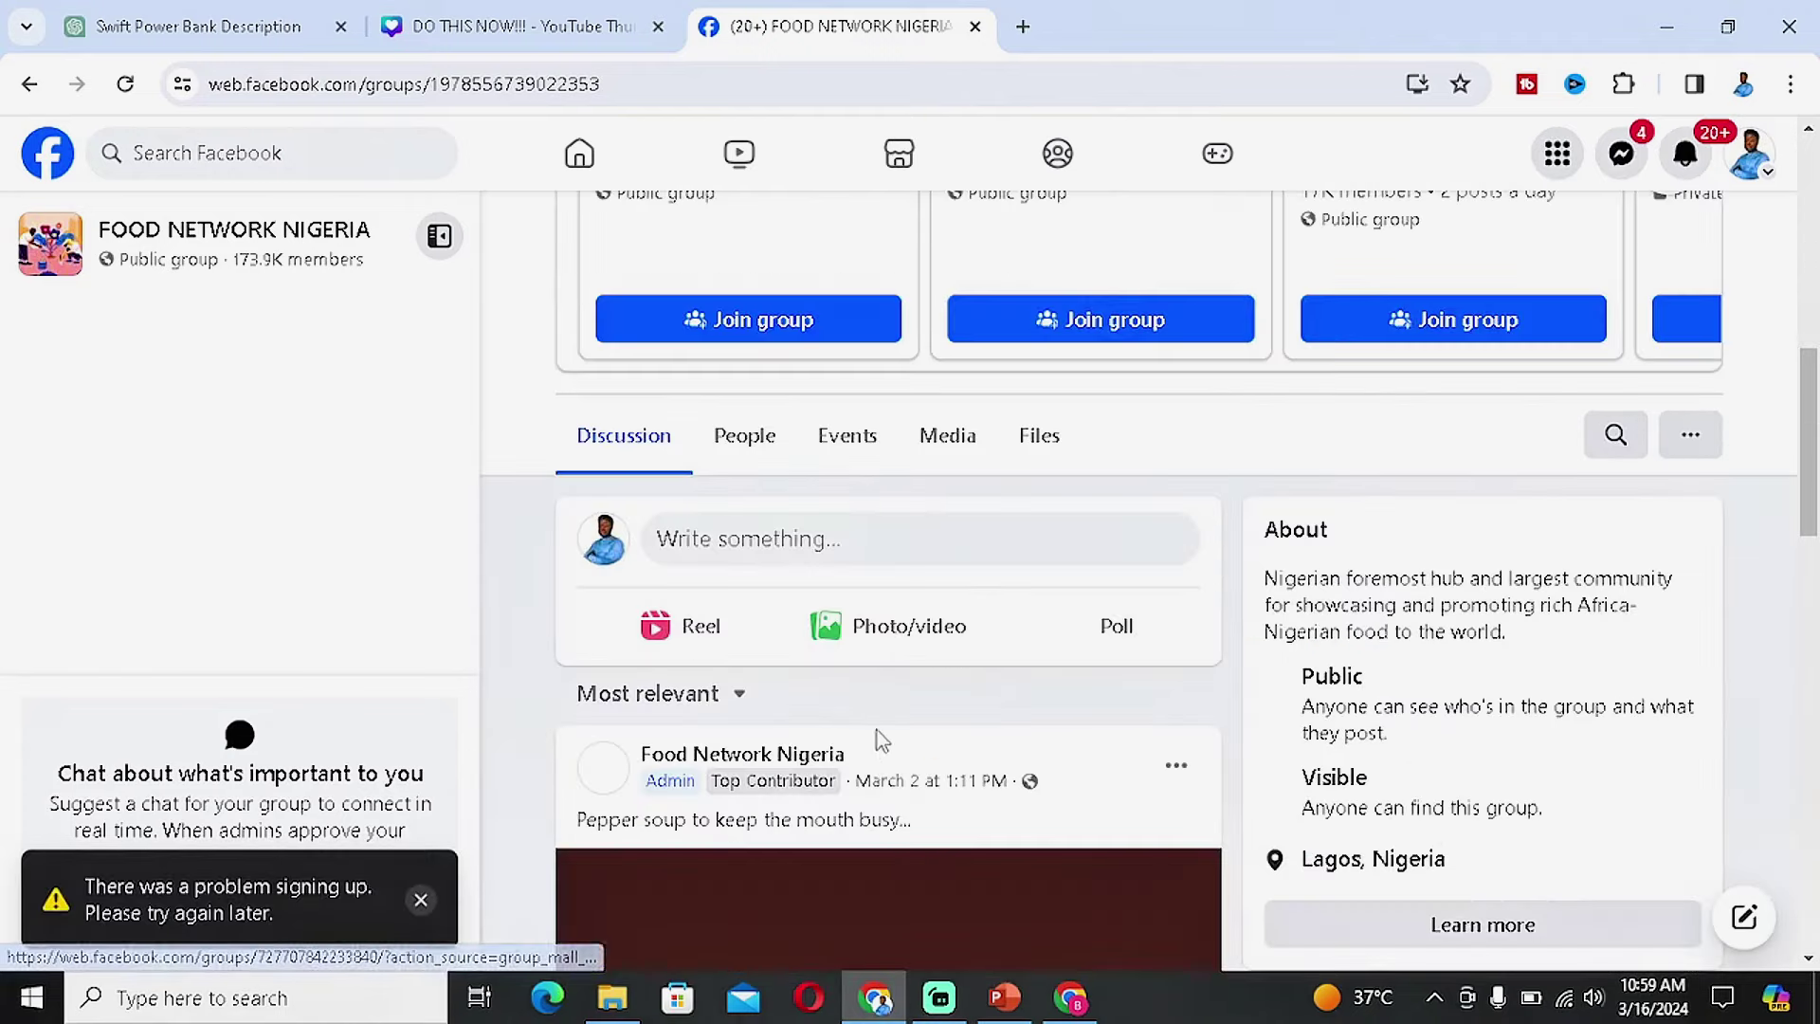
Write 'Hello Everyone , I do have a nice cook book that you all would be interested in' plus a smiling-face-with-hearts emoji.
{"action": "left_click", "coordinate": [908, 633]}
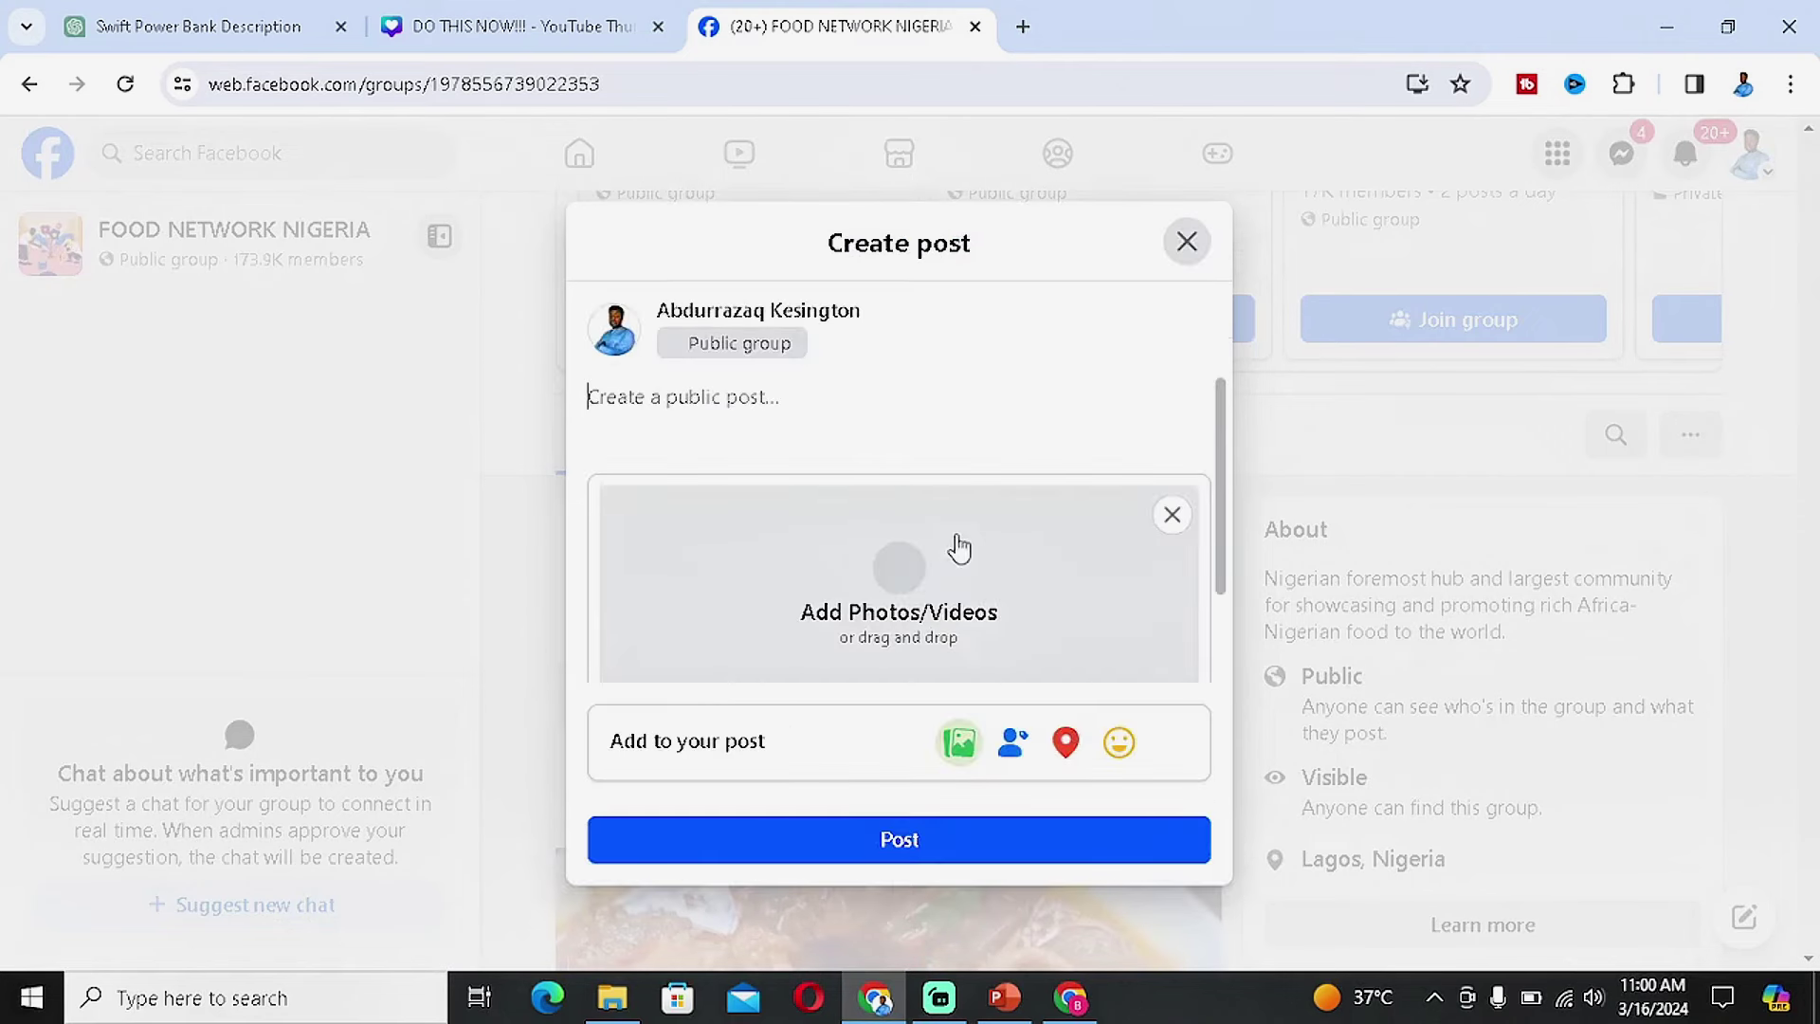
{"action": "left_click", "coordinate": [753, 420]}
{"action": "type", "text": "H"}
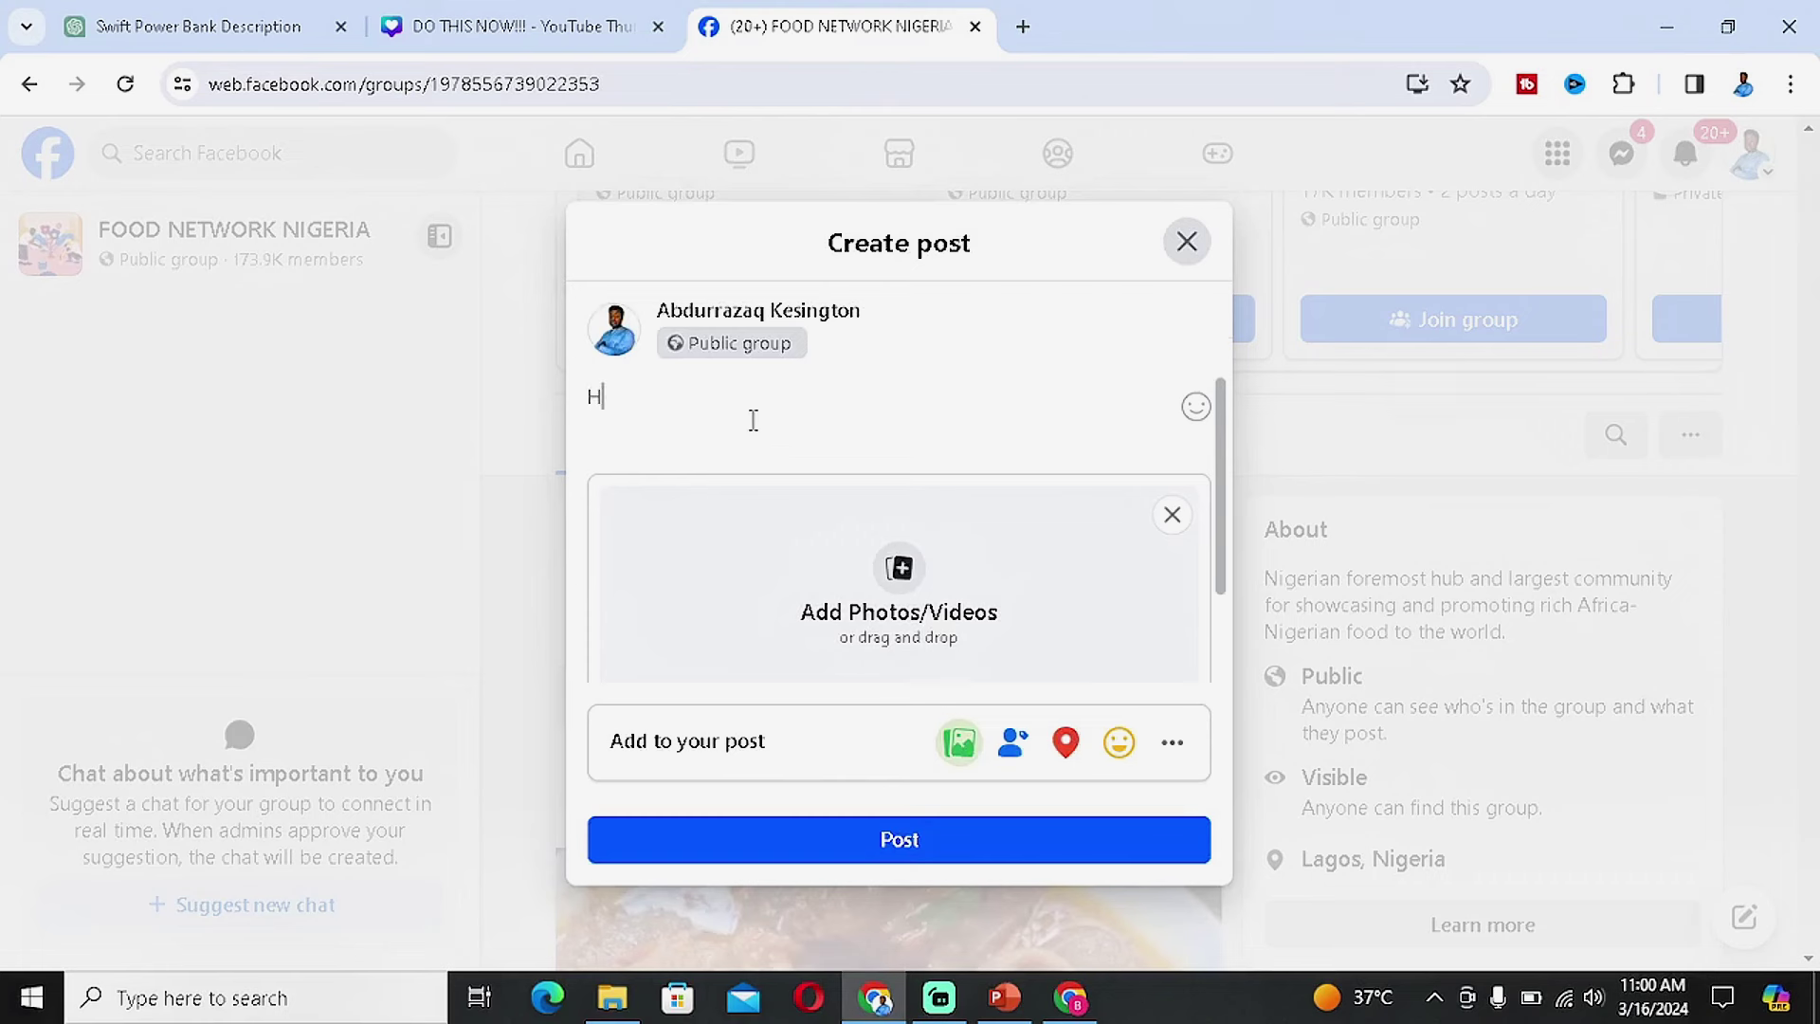
{"action": "type", "text": "ello Everyone , I do have a nice "}
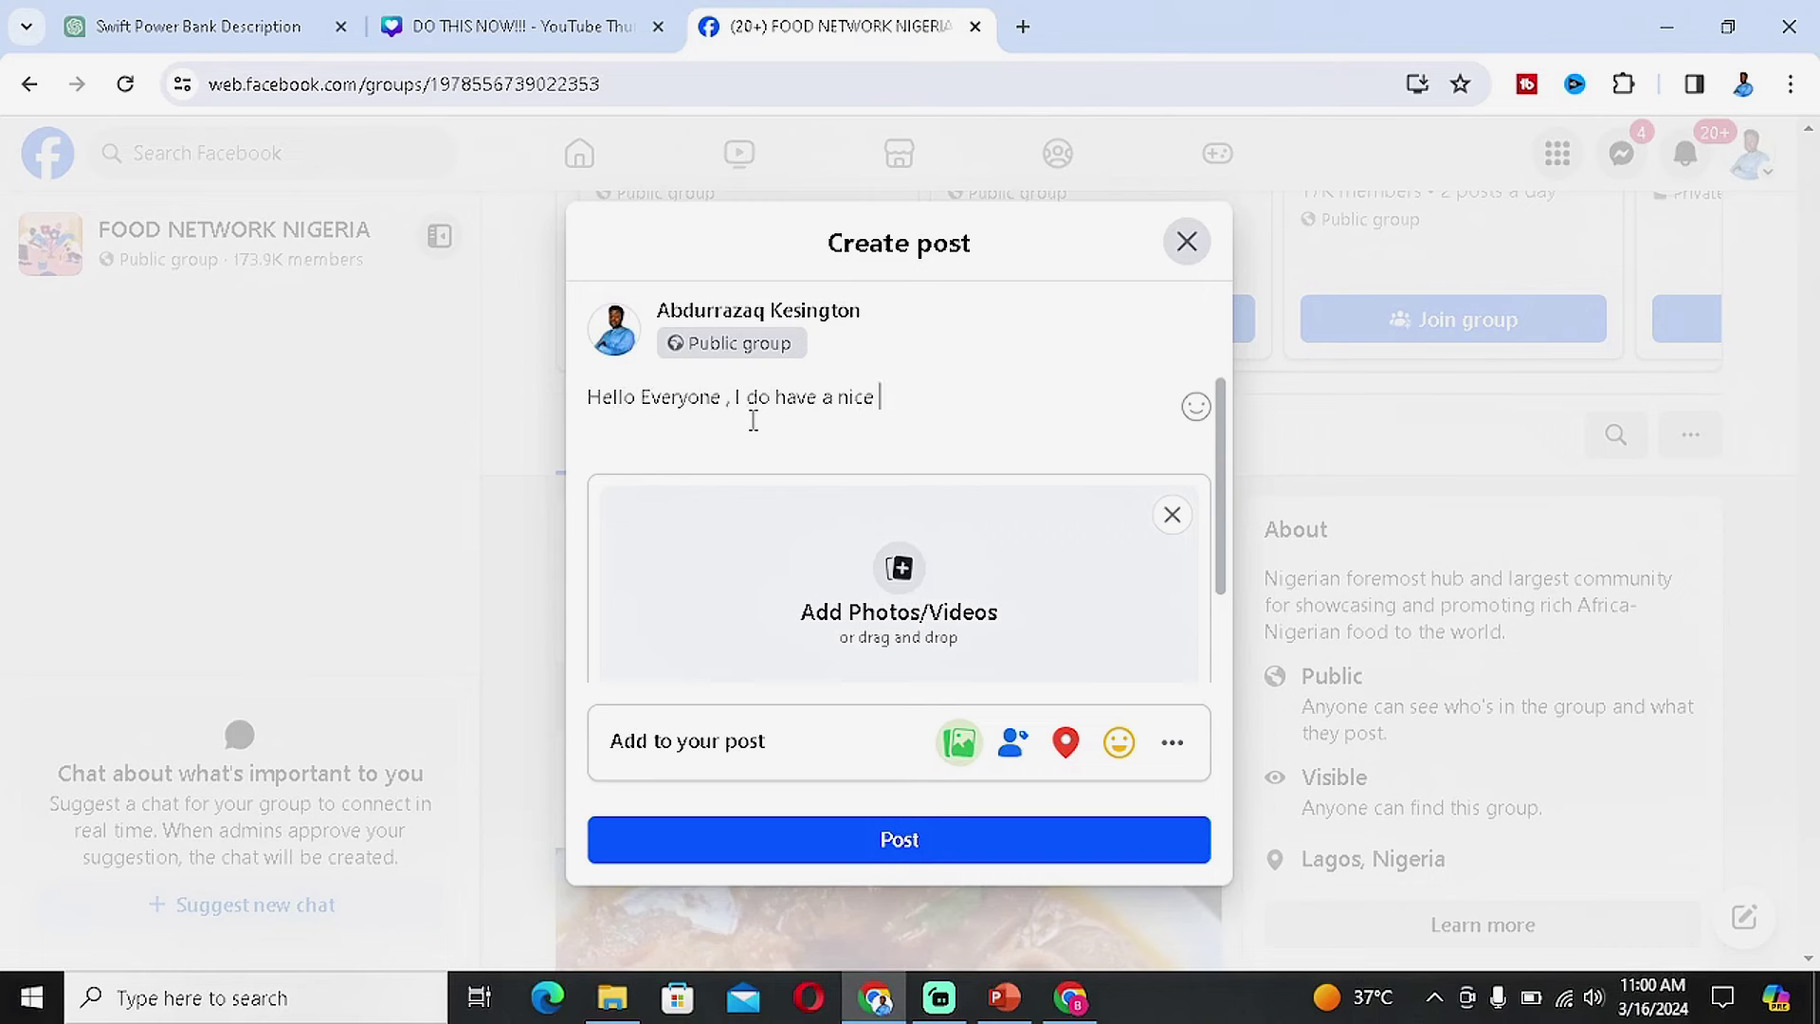
{"action": "type", "text": "cook book that you all would"}
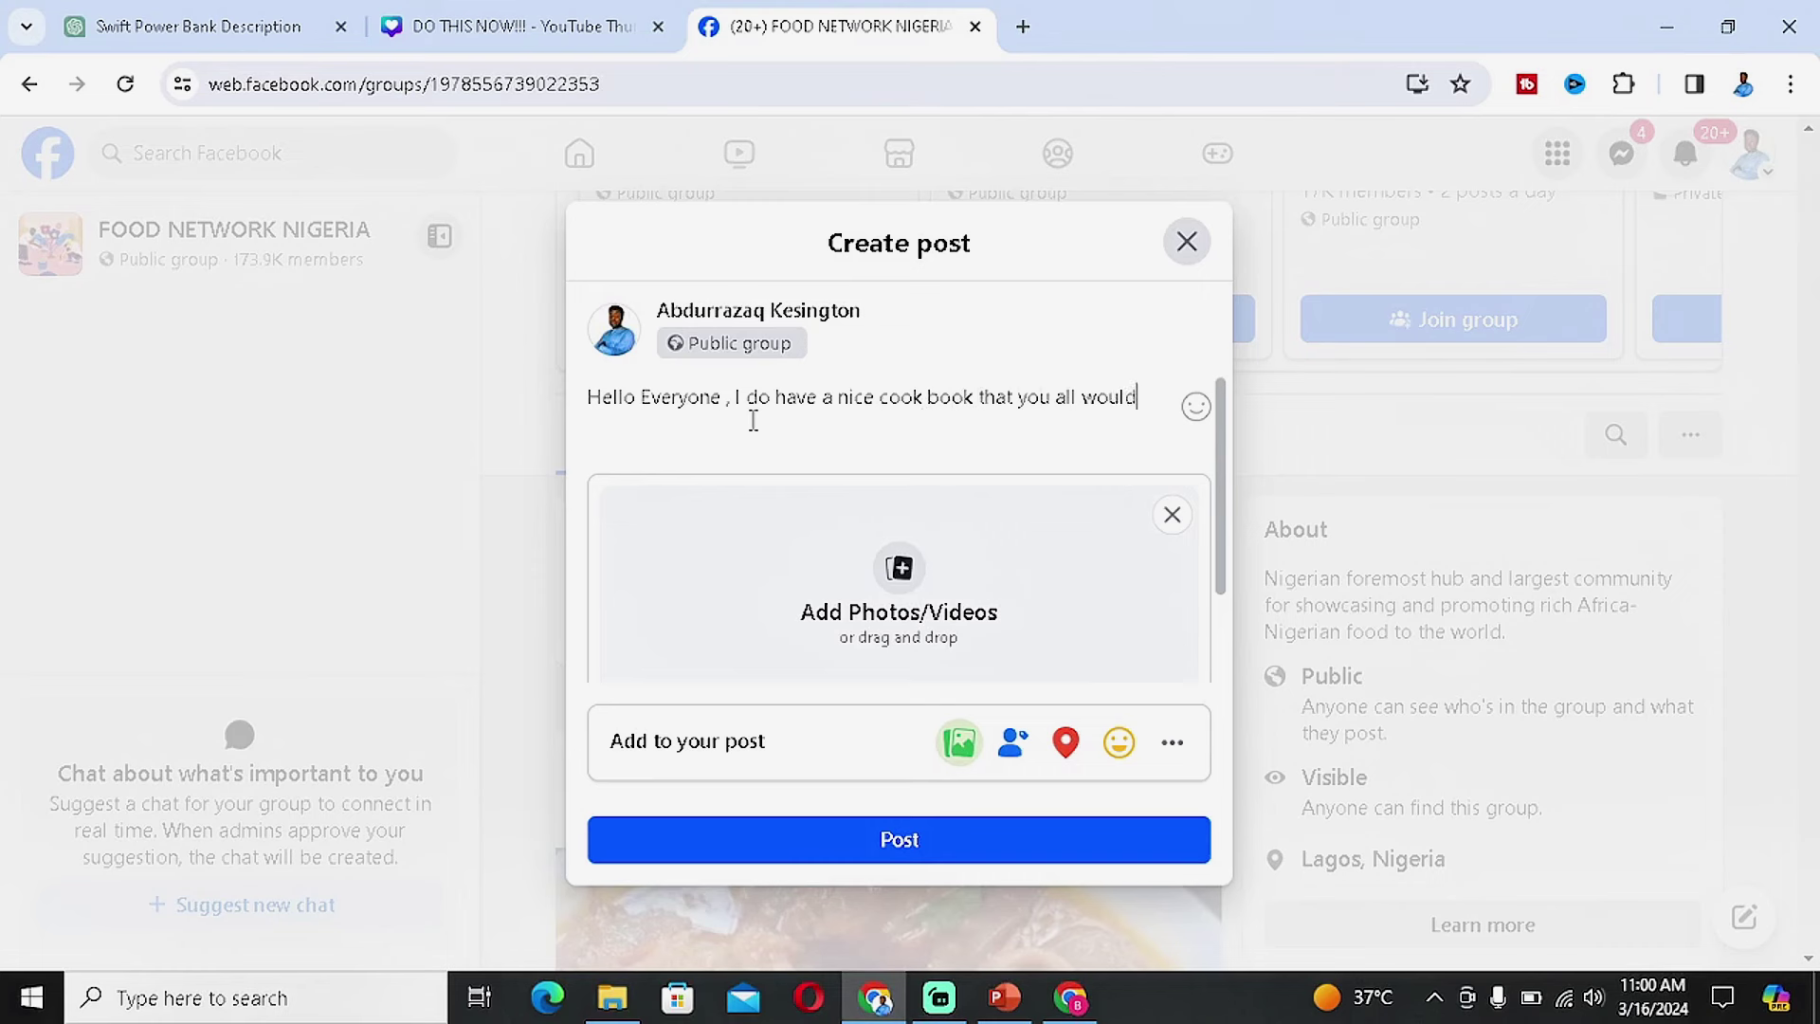
{"action": "type", "text": " be intereste"}
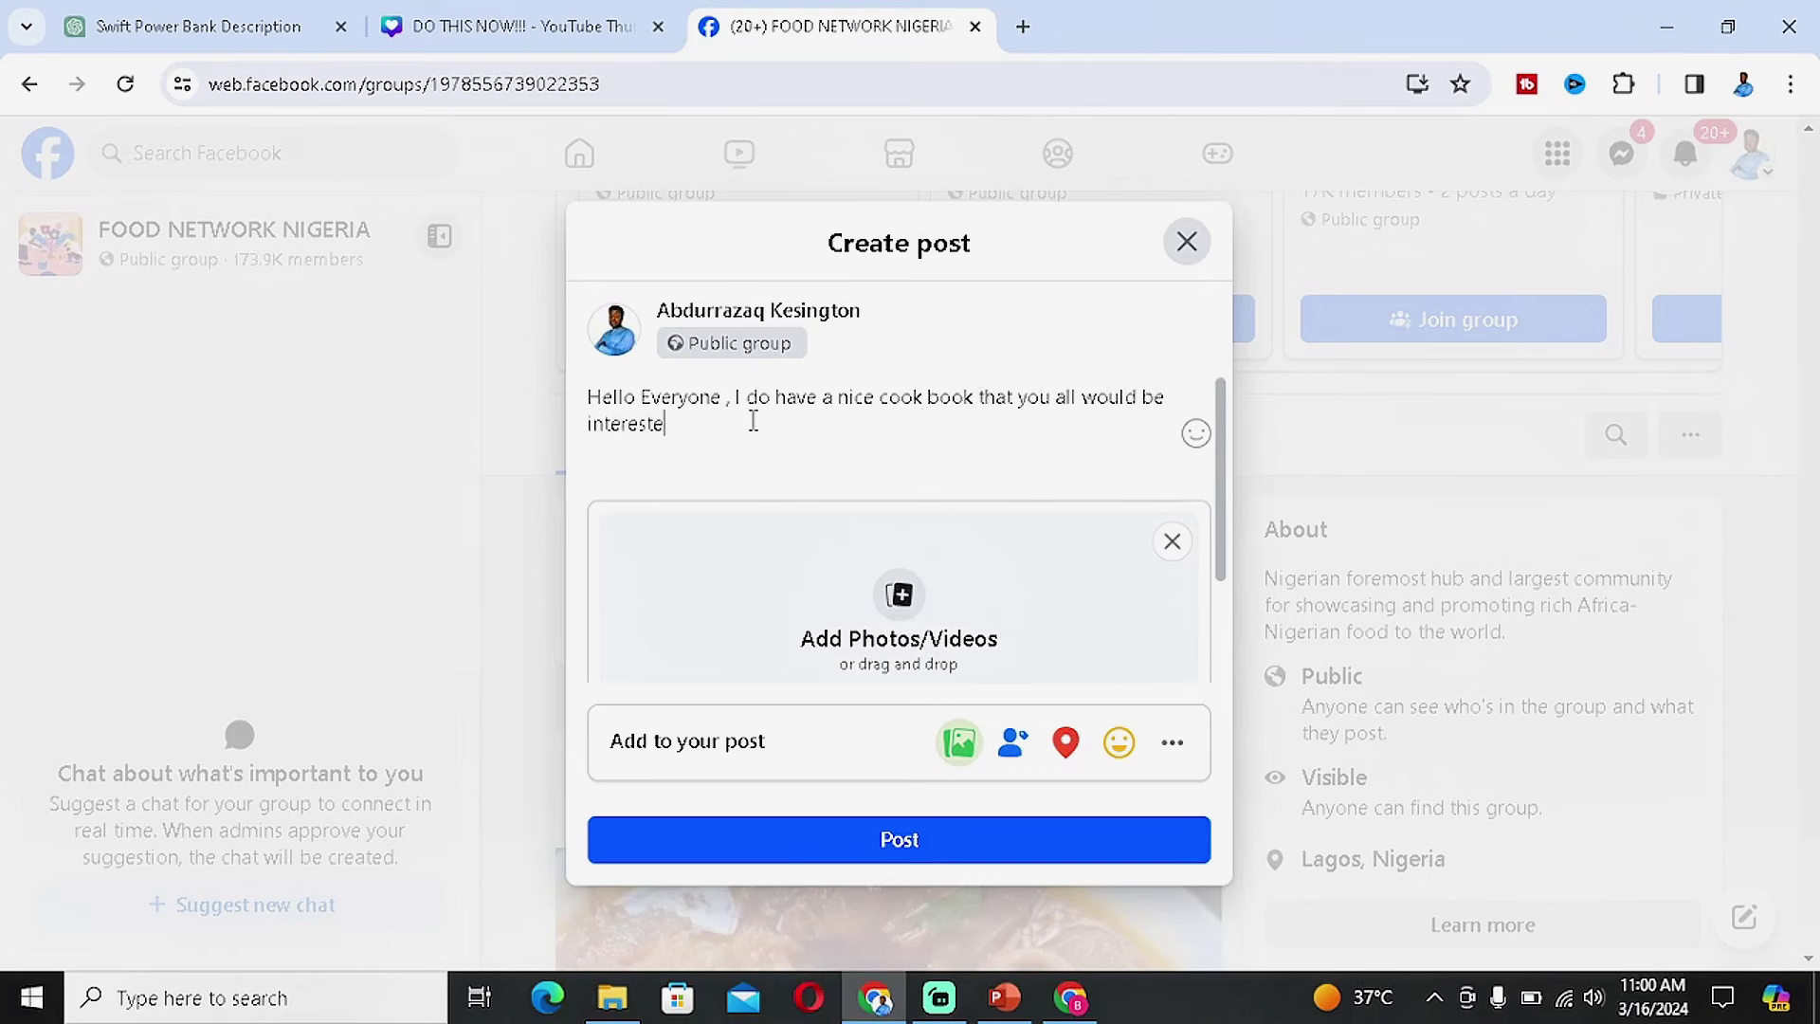
{"action": "type", "text": "d in"}
{"action": "left_click", "coordinate": [1189, 438]}
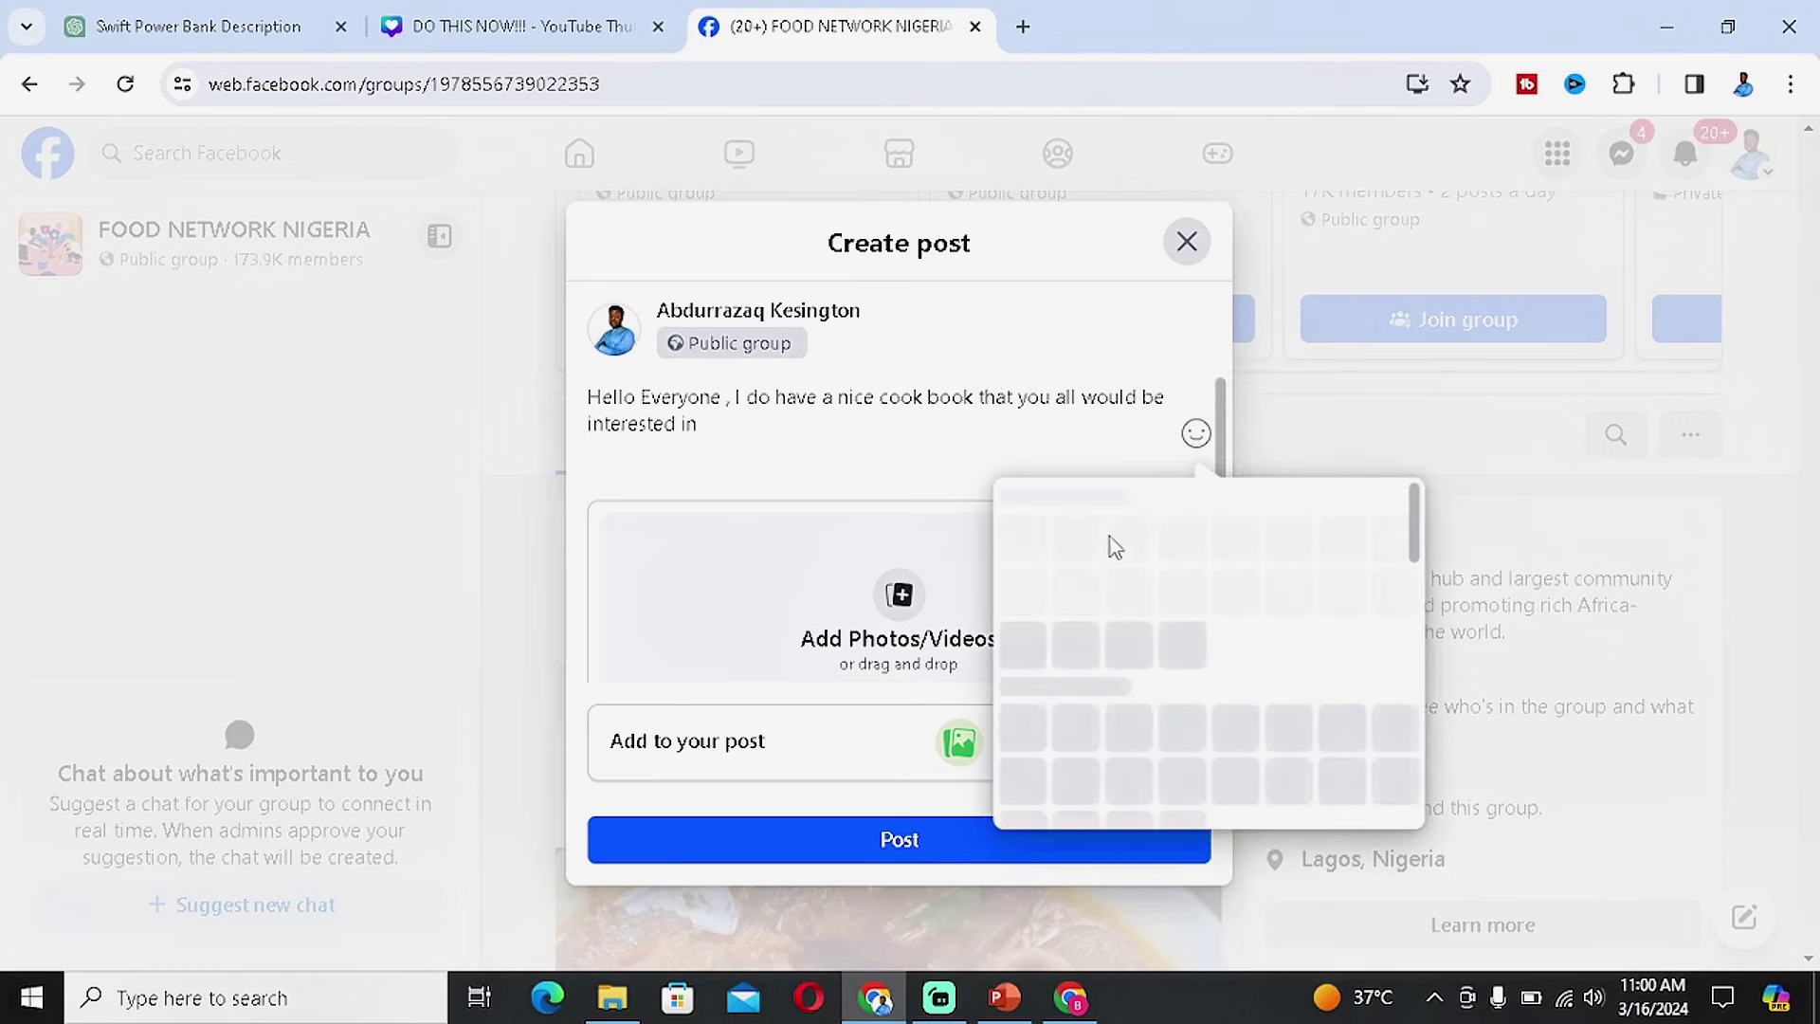
{"action": "left_click", "coordinate": [1021, 548]}
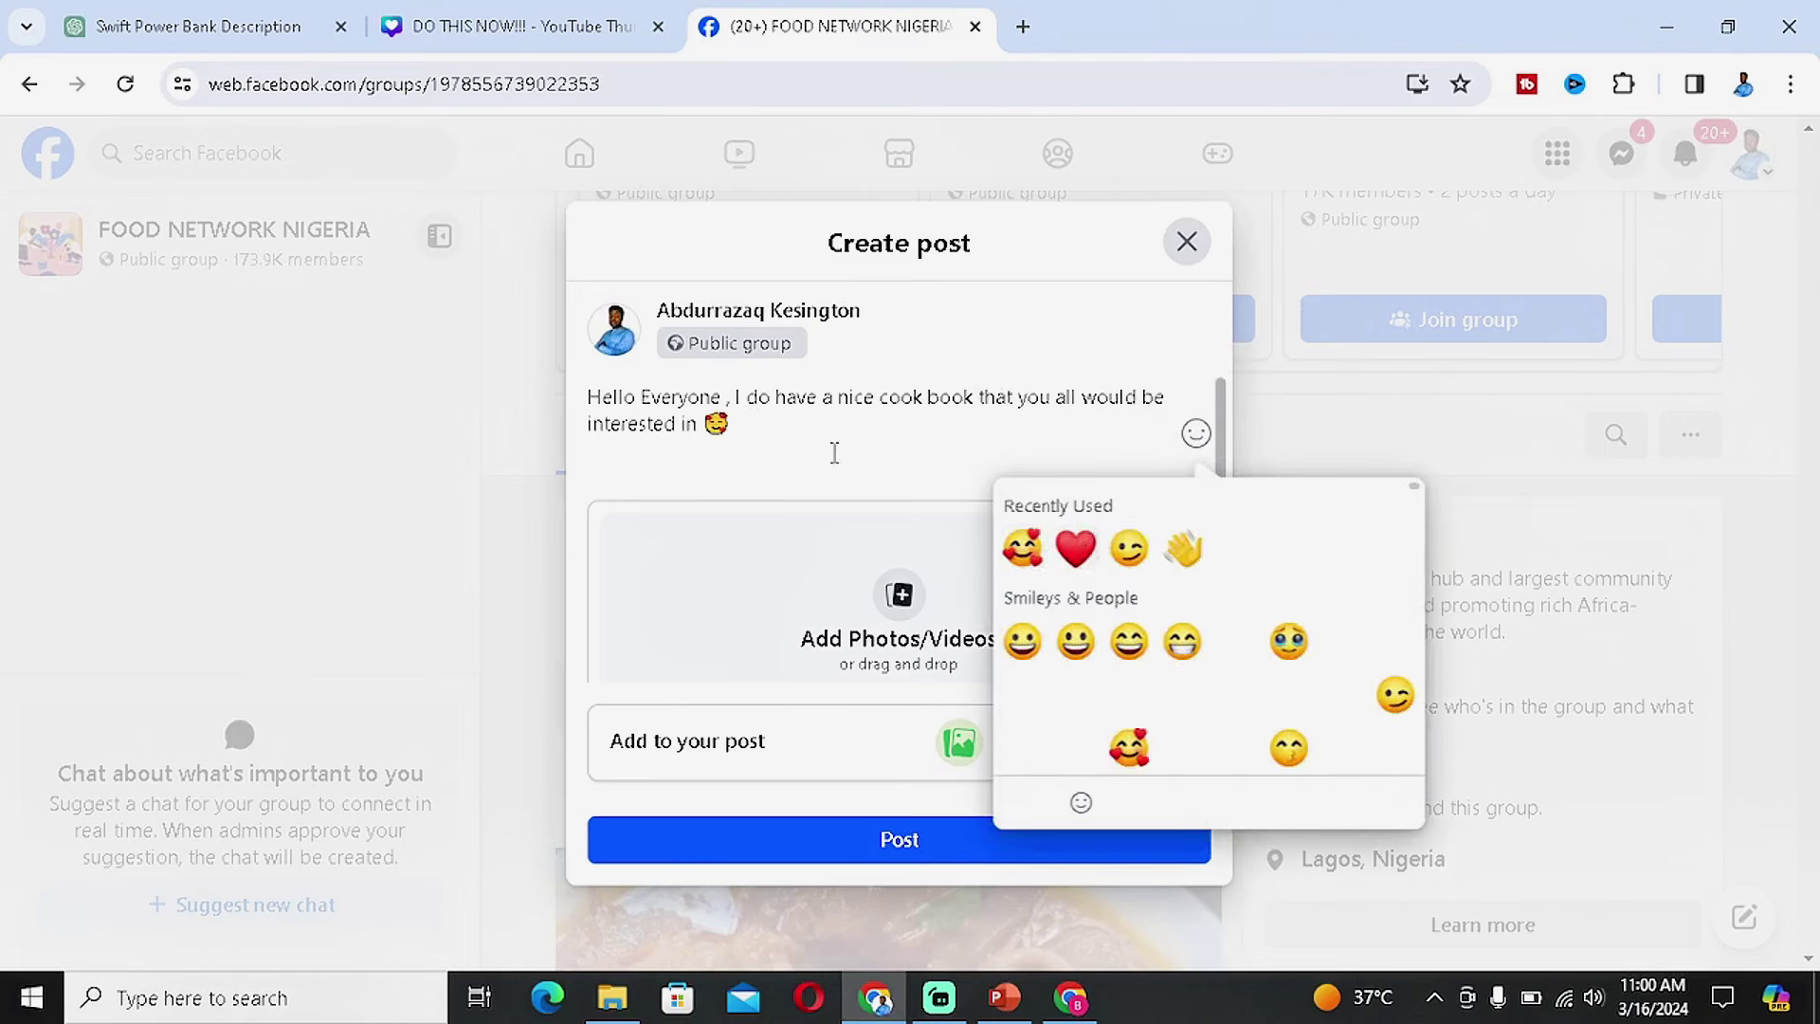
{"action": "left_click", "coordinate": [799, 439]}
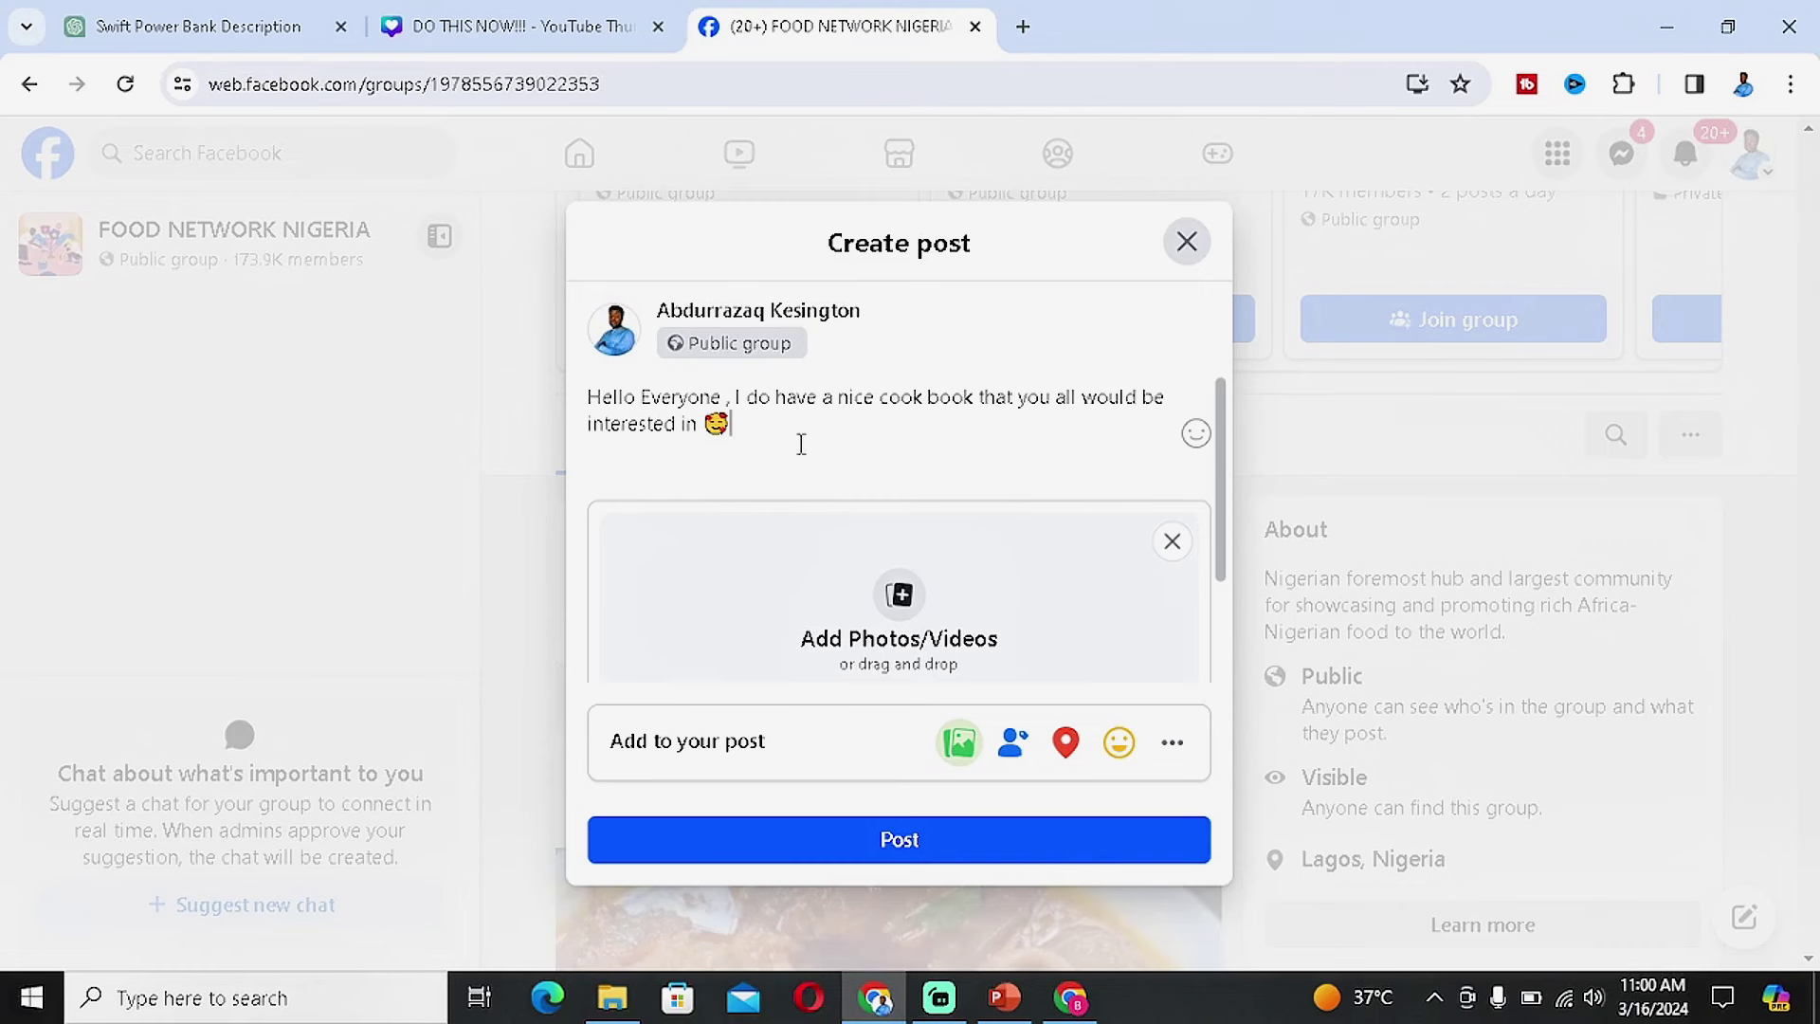